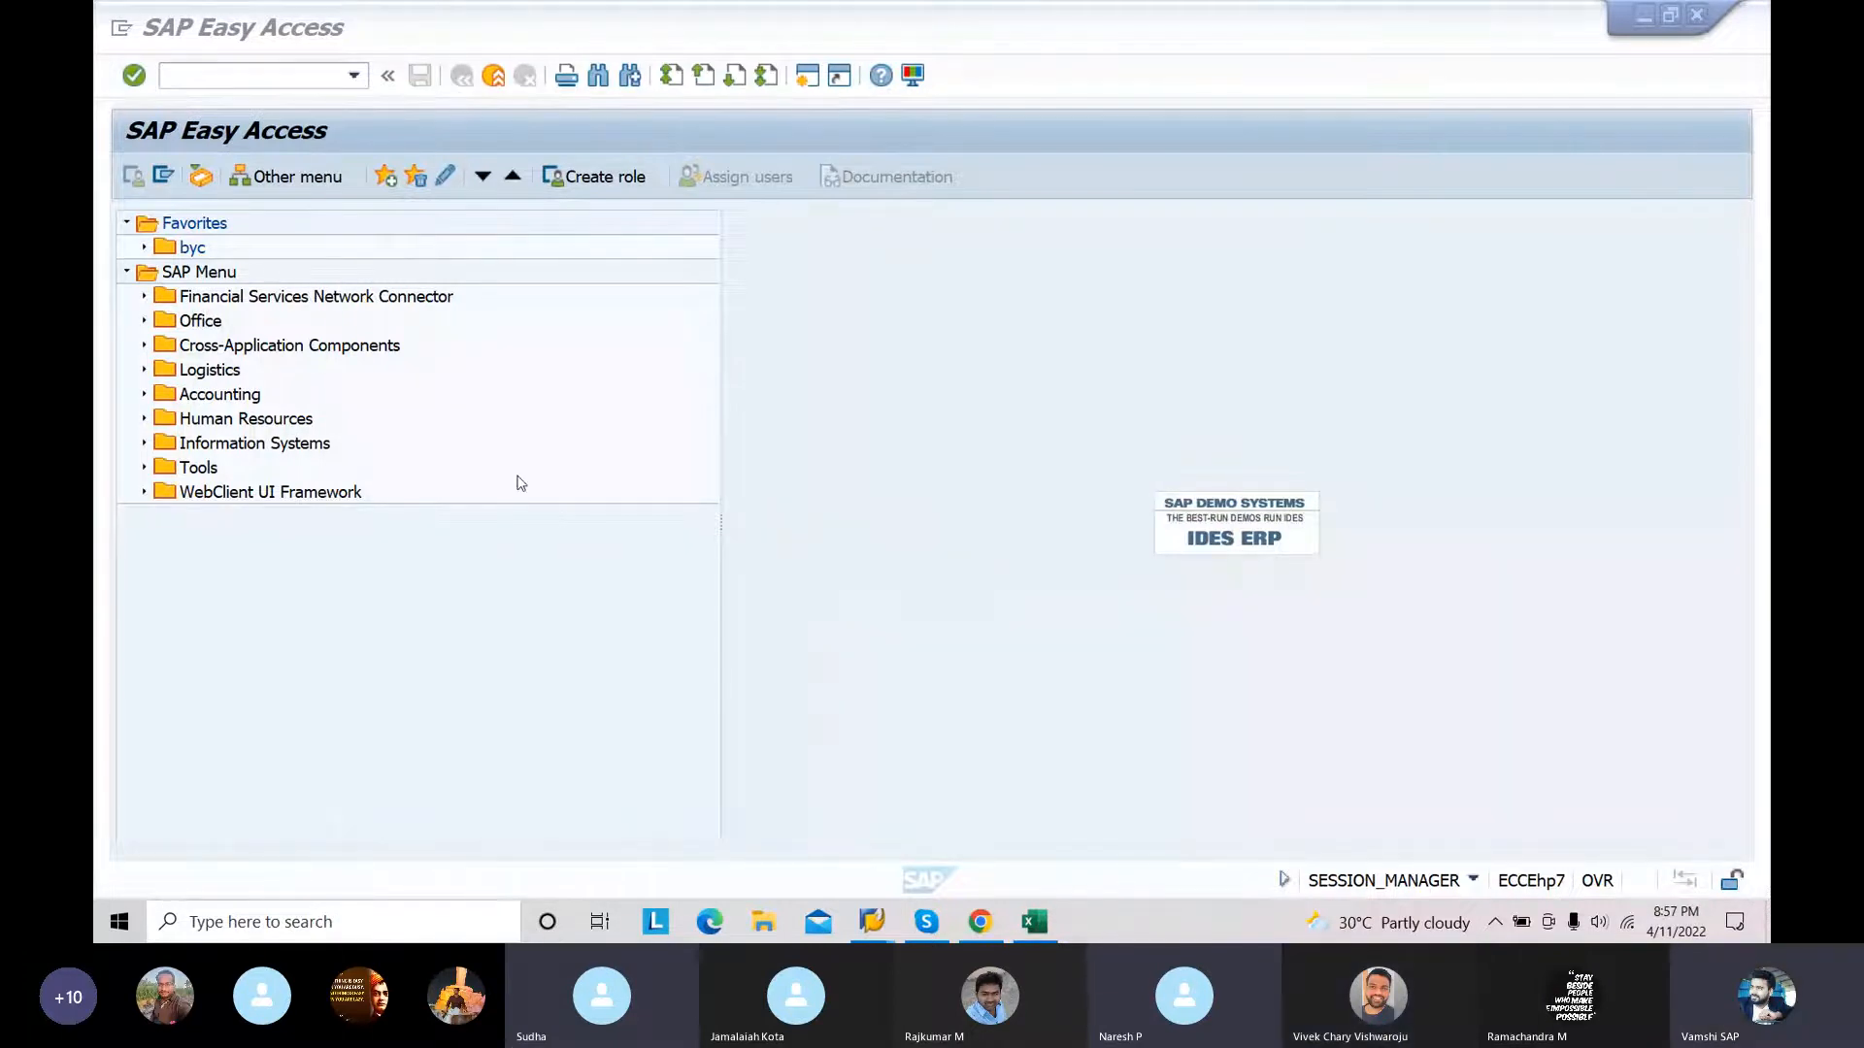
Step: Open the Financial Statements report (F.01) and enter chart of accounts 4584 and company code 1009
{"action": "left_click", "coordinate": [286, 70]}
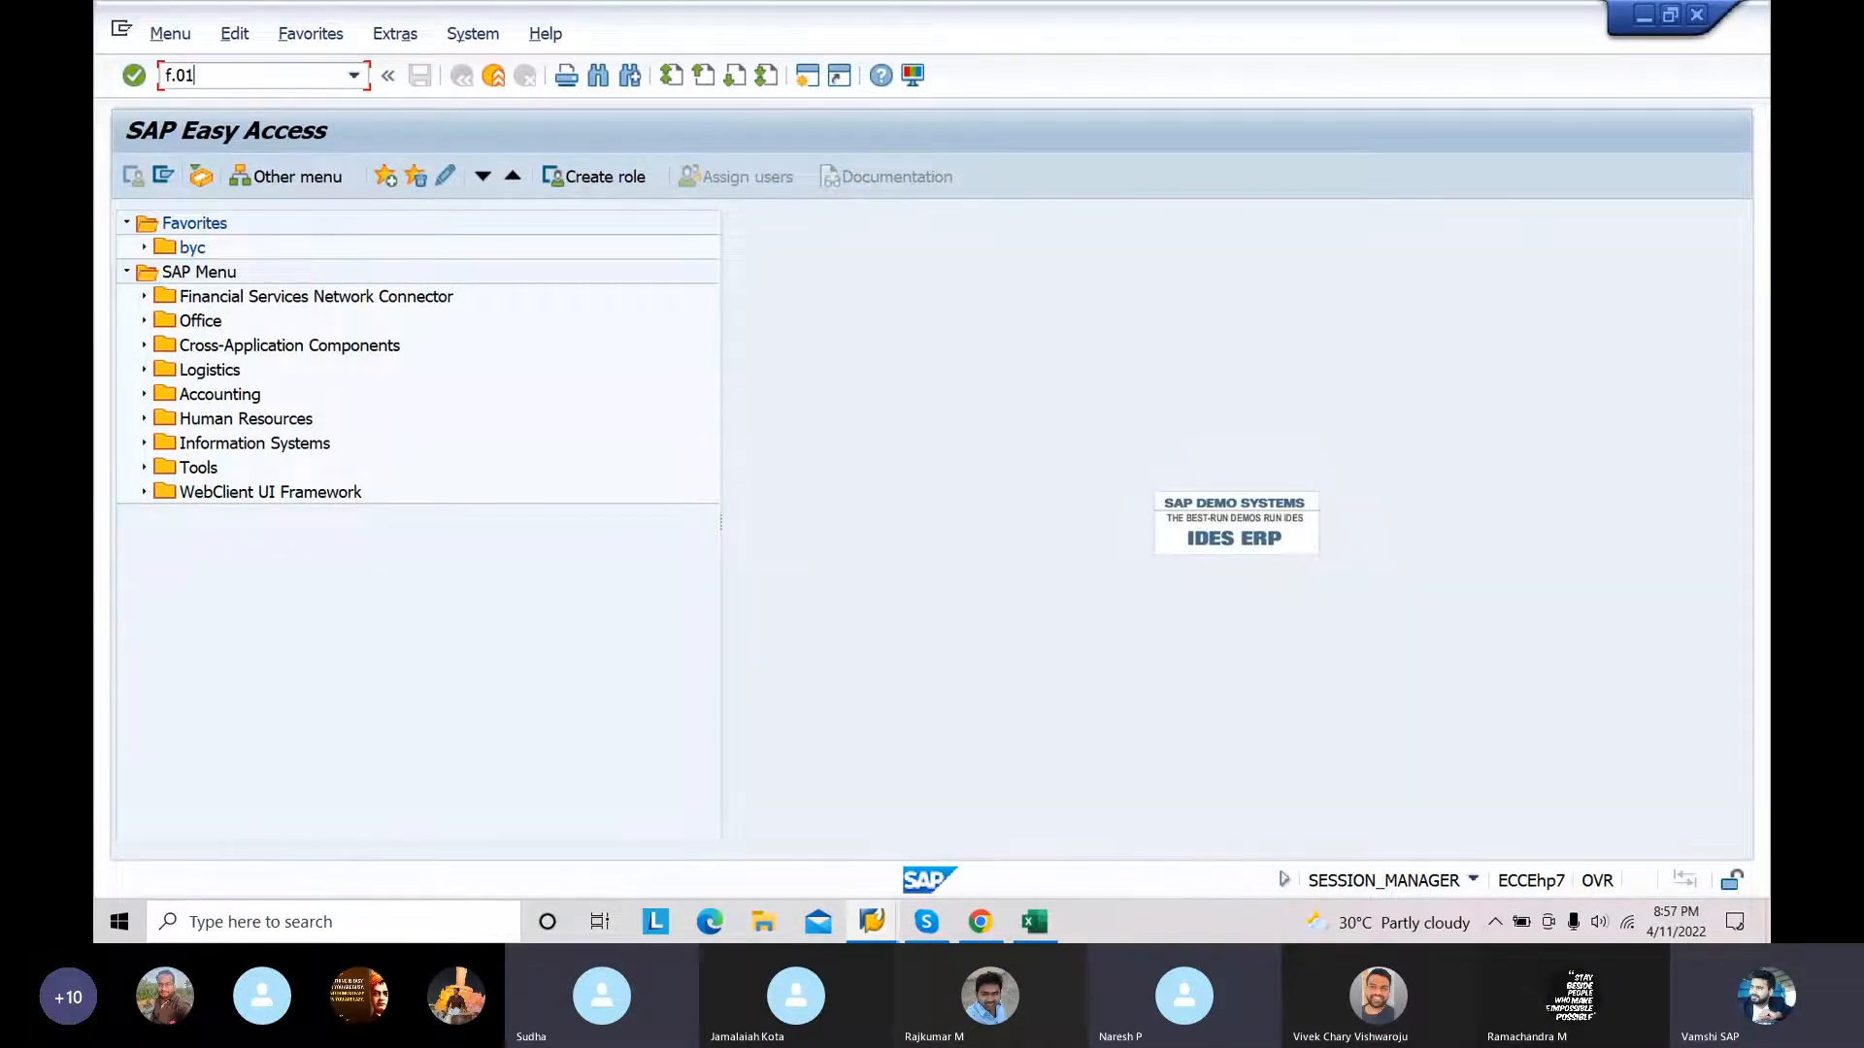
{"action": "key", "text": "Return"}
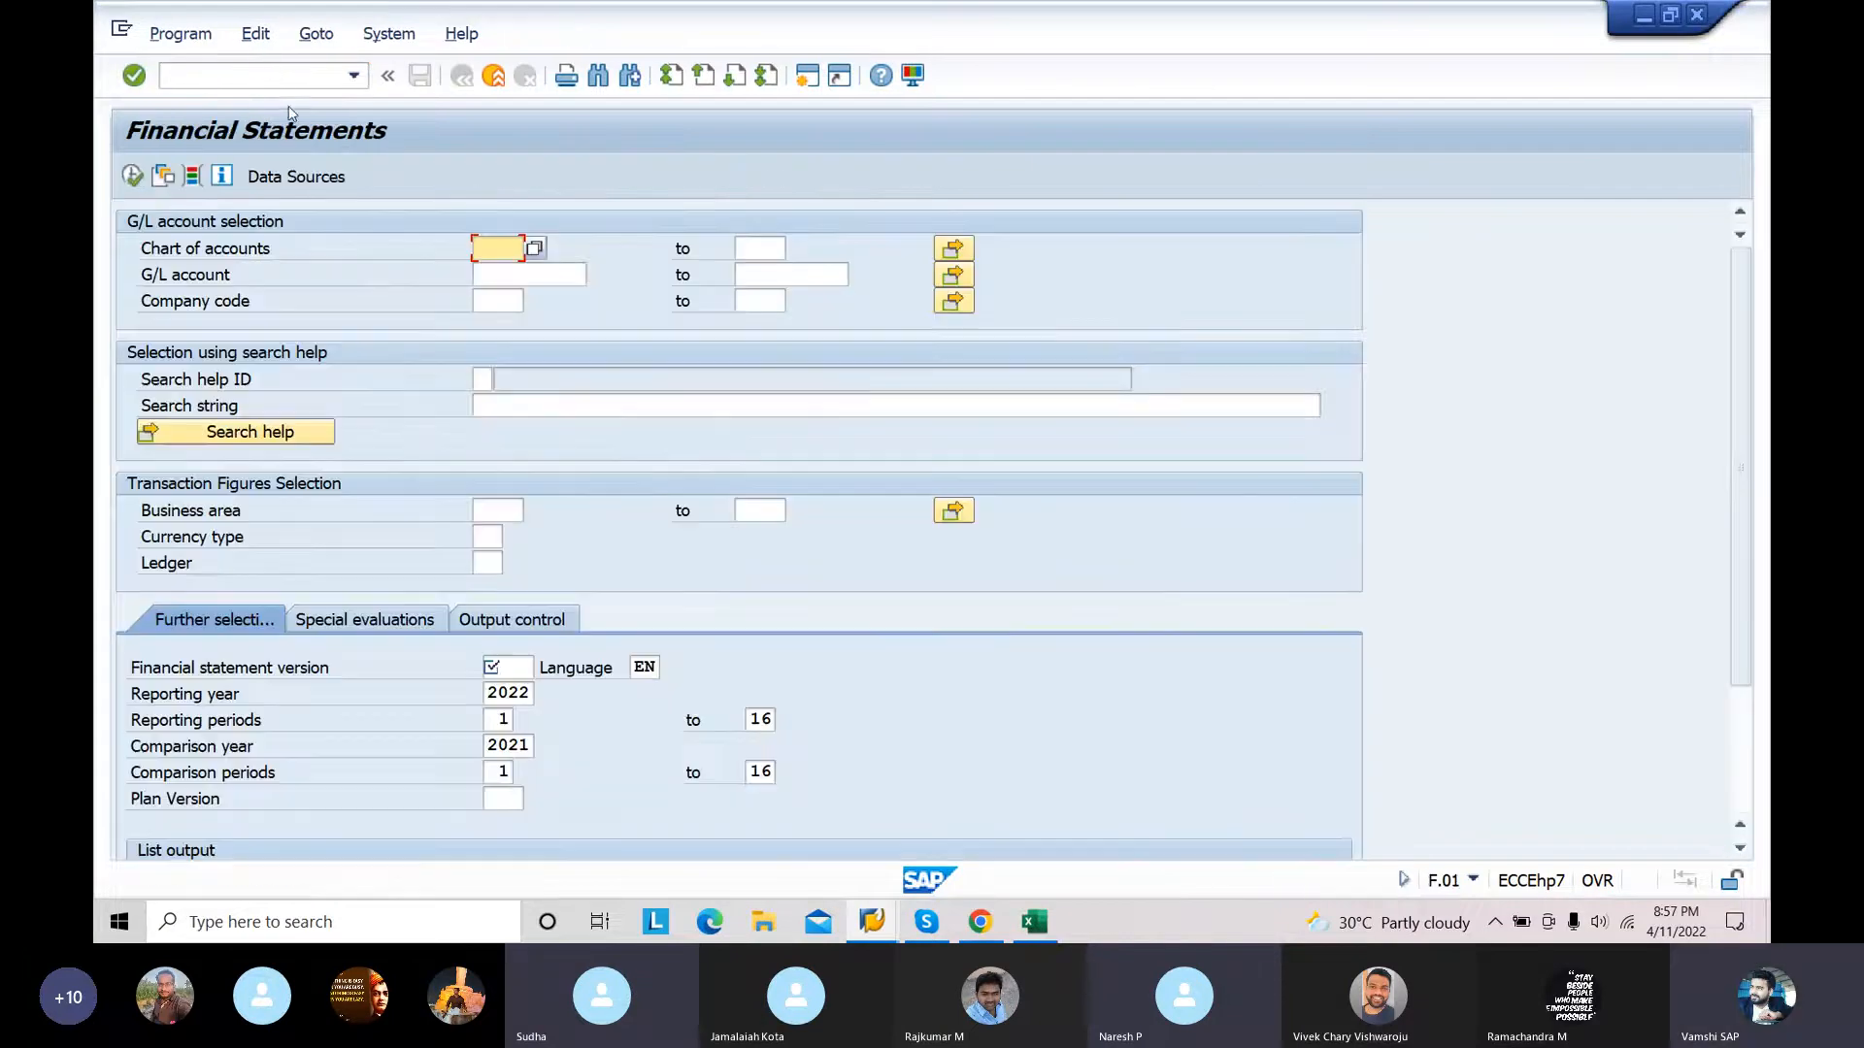
{"action": "left_click", "coordinate": [482, 248]}
{"action": "type", "text": "4584"}
{"action": "left_click", "coordinate": [505, 302]}
{"action": "type", "text": "10"}
{"action": "left_click", "coordinate": [496, 323]}
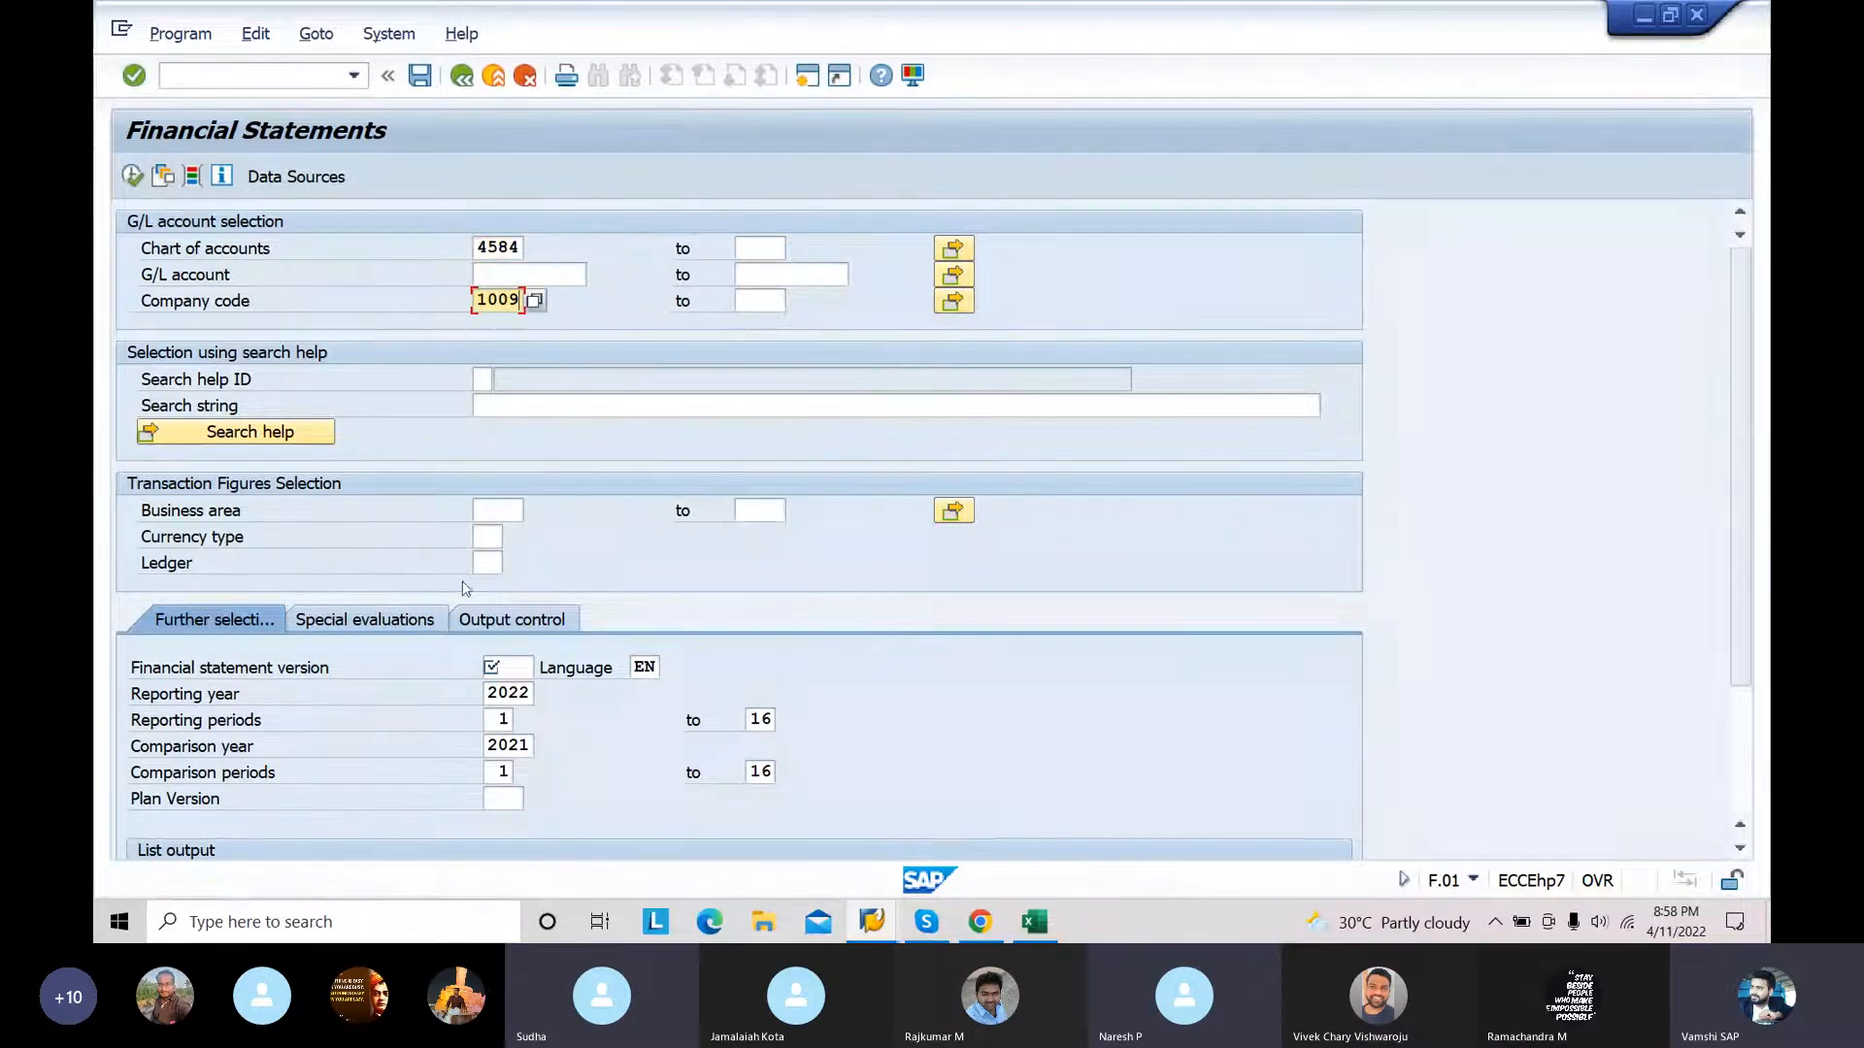
Step: Look through the list of available financial statement versions and close it without choosing one
{"action": "left_click", "coordinate": [508, 666]}
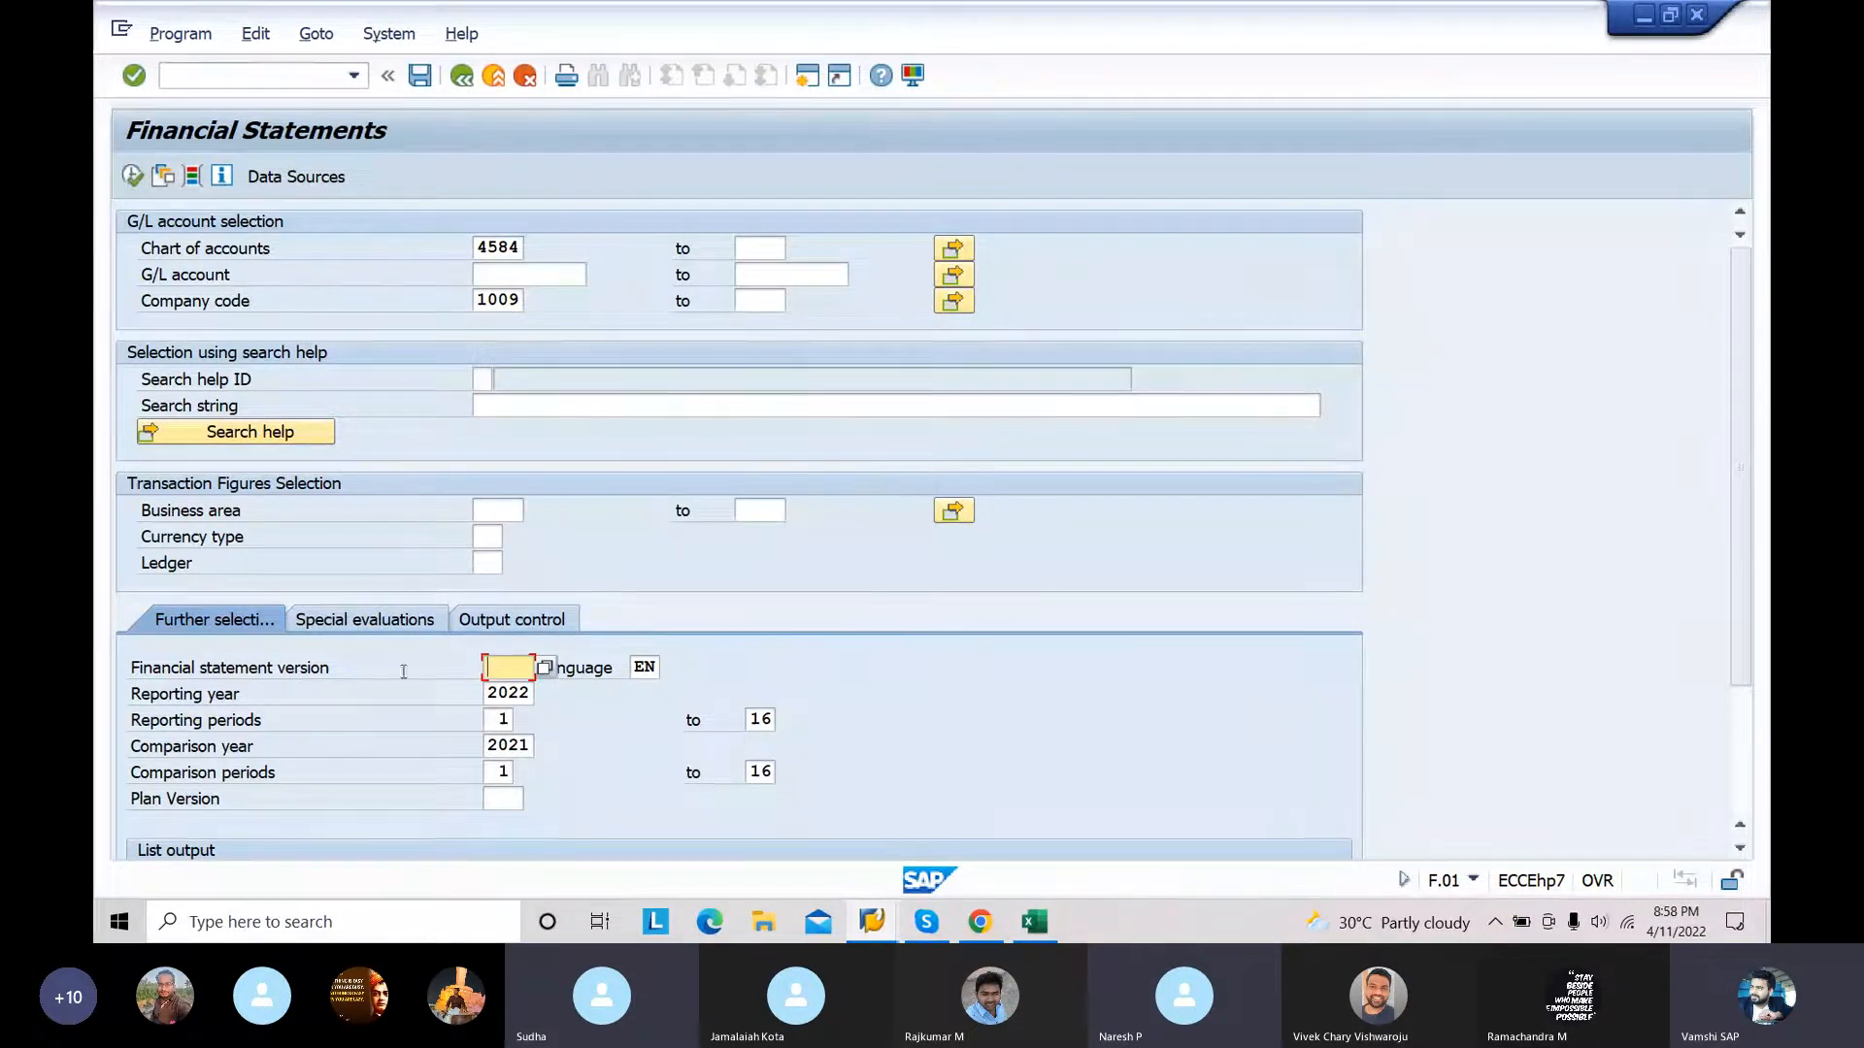
{"action": "left_click", "coordinate": [545, 668]}
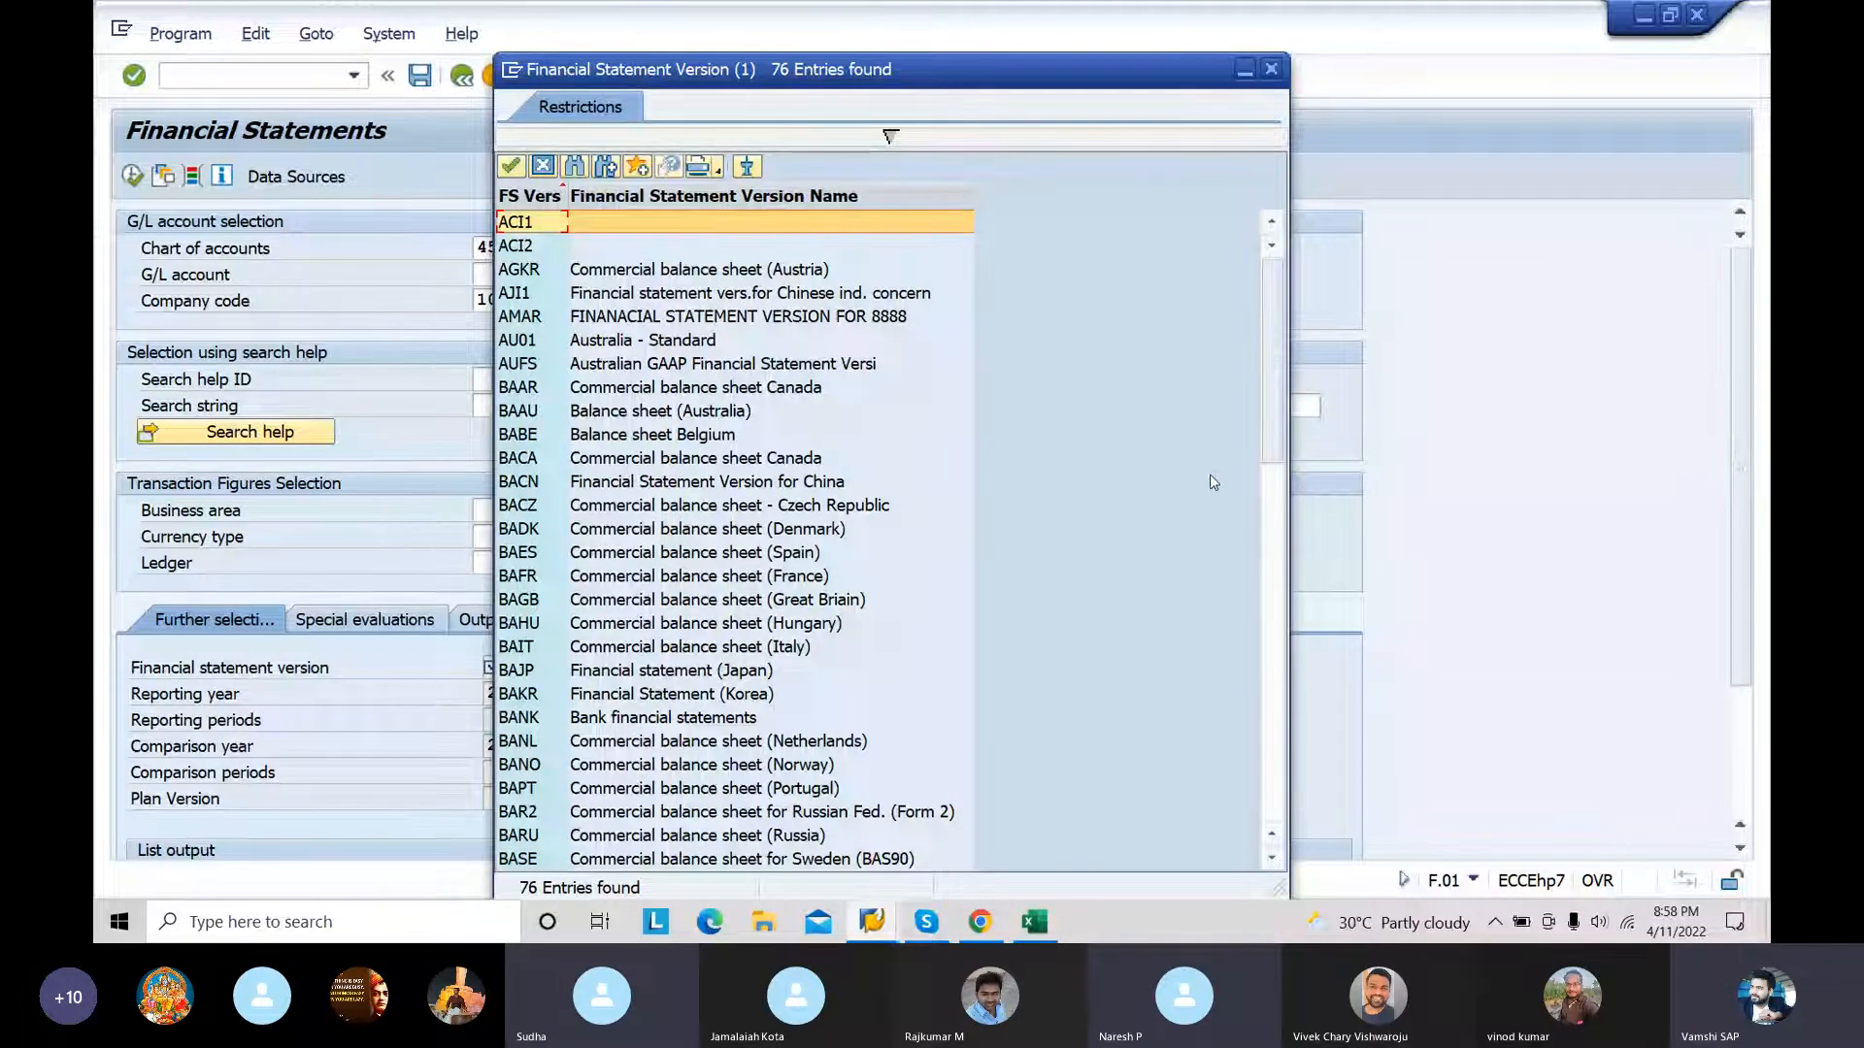
{"action": "left_click", "coordinate": [1267, 524]}
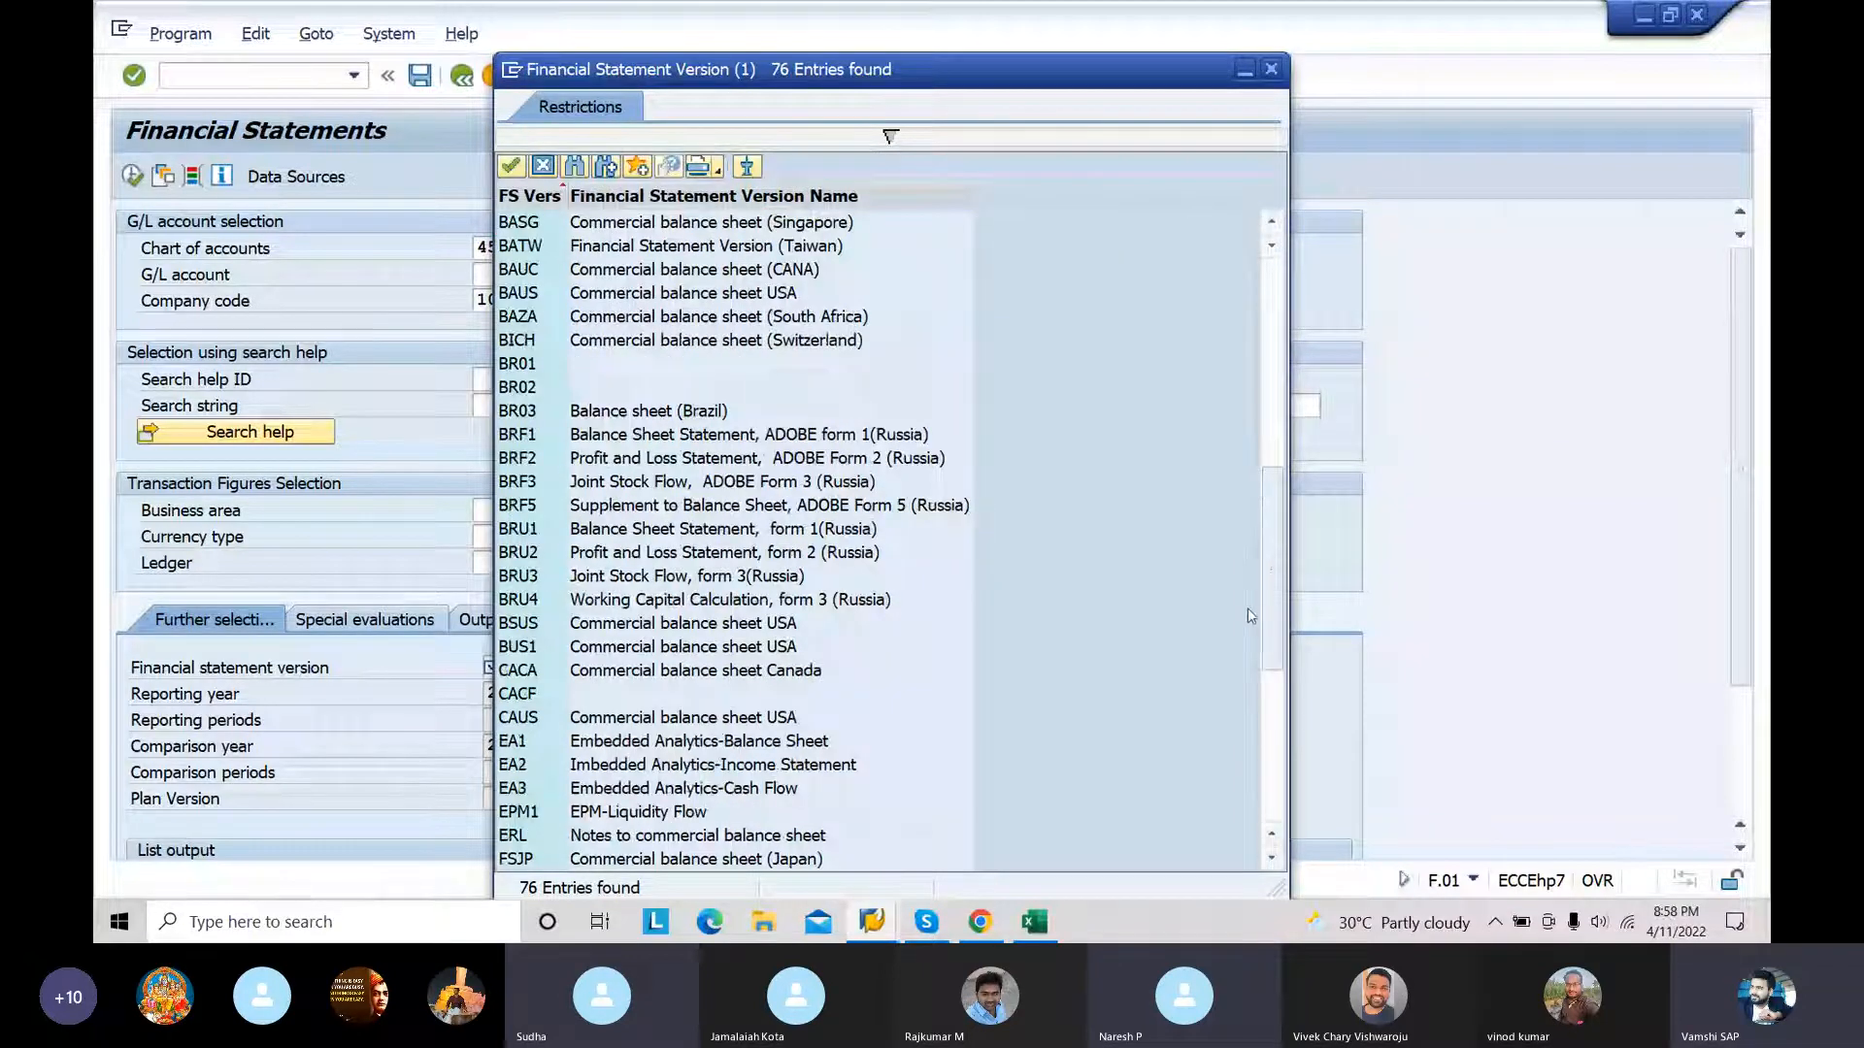
{"action": "left_click", "coordinate": [1276, 716]}
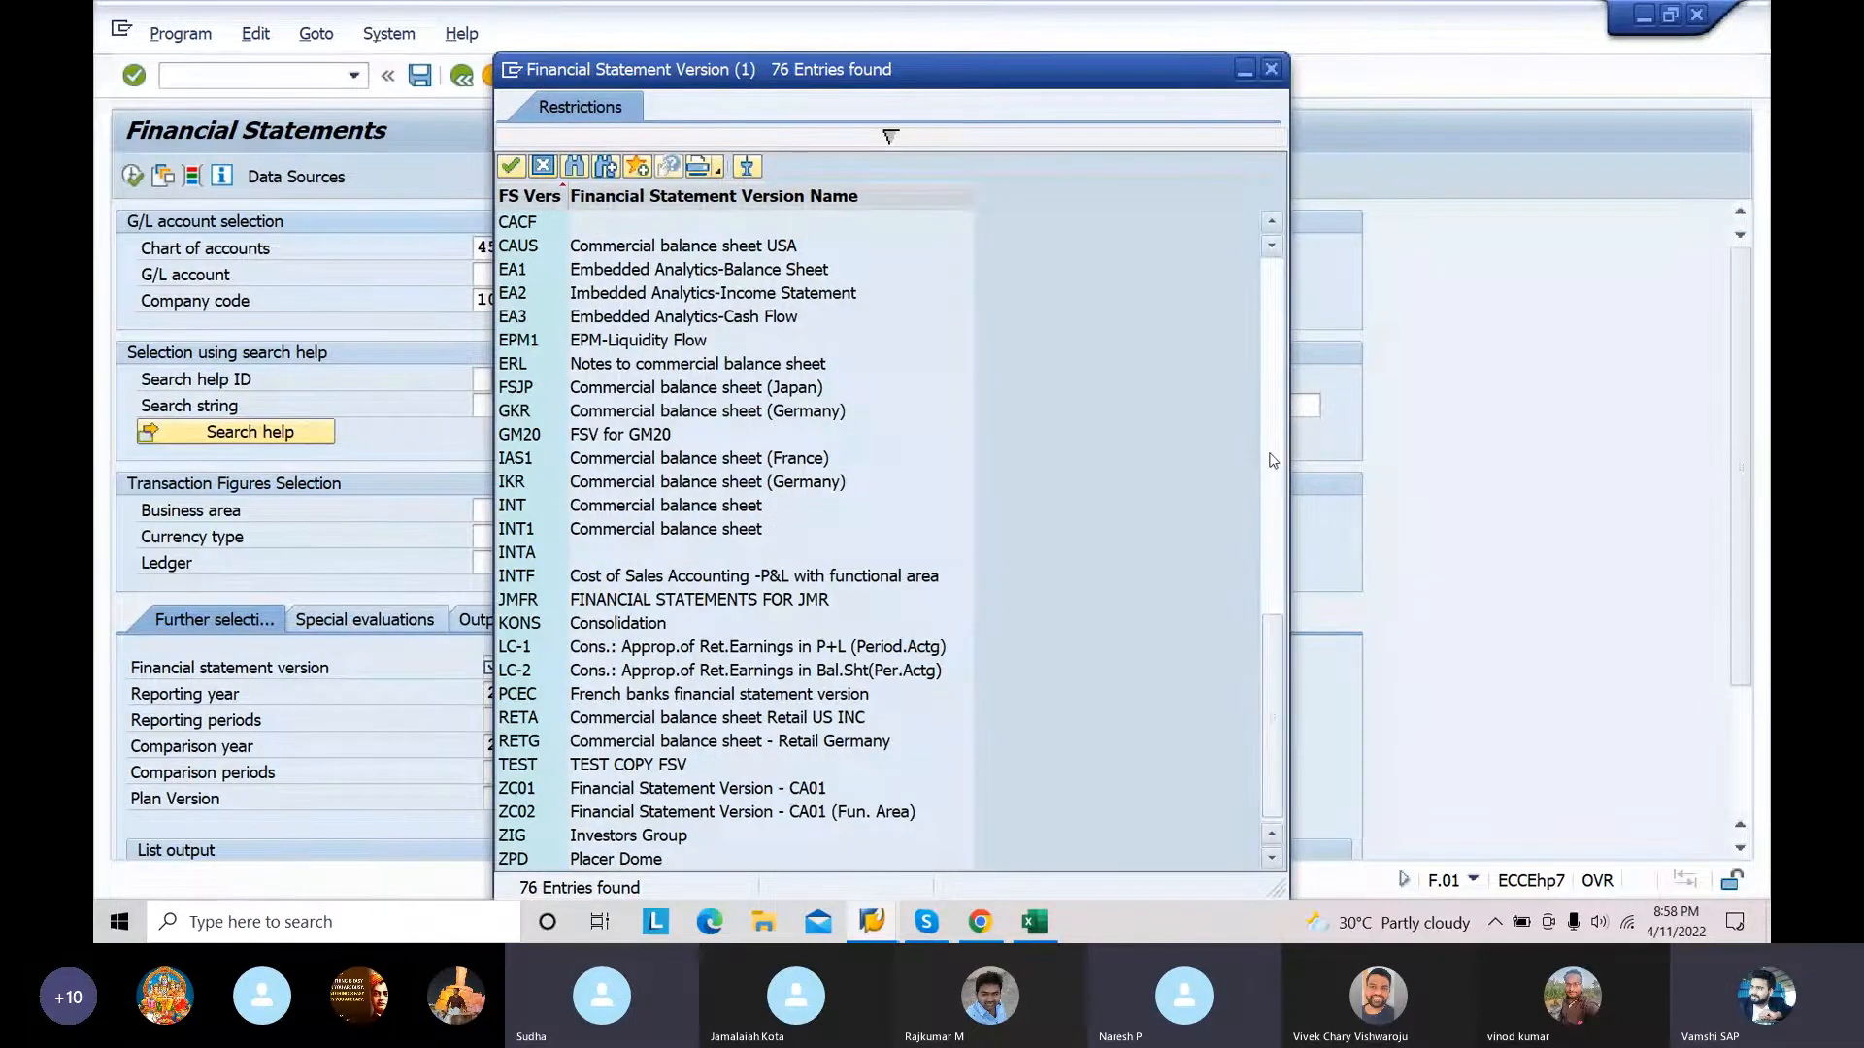
{"action": "left_click", "coordinate": [1273, 460]}
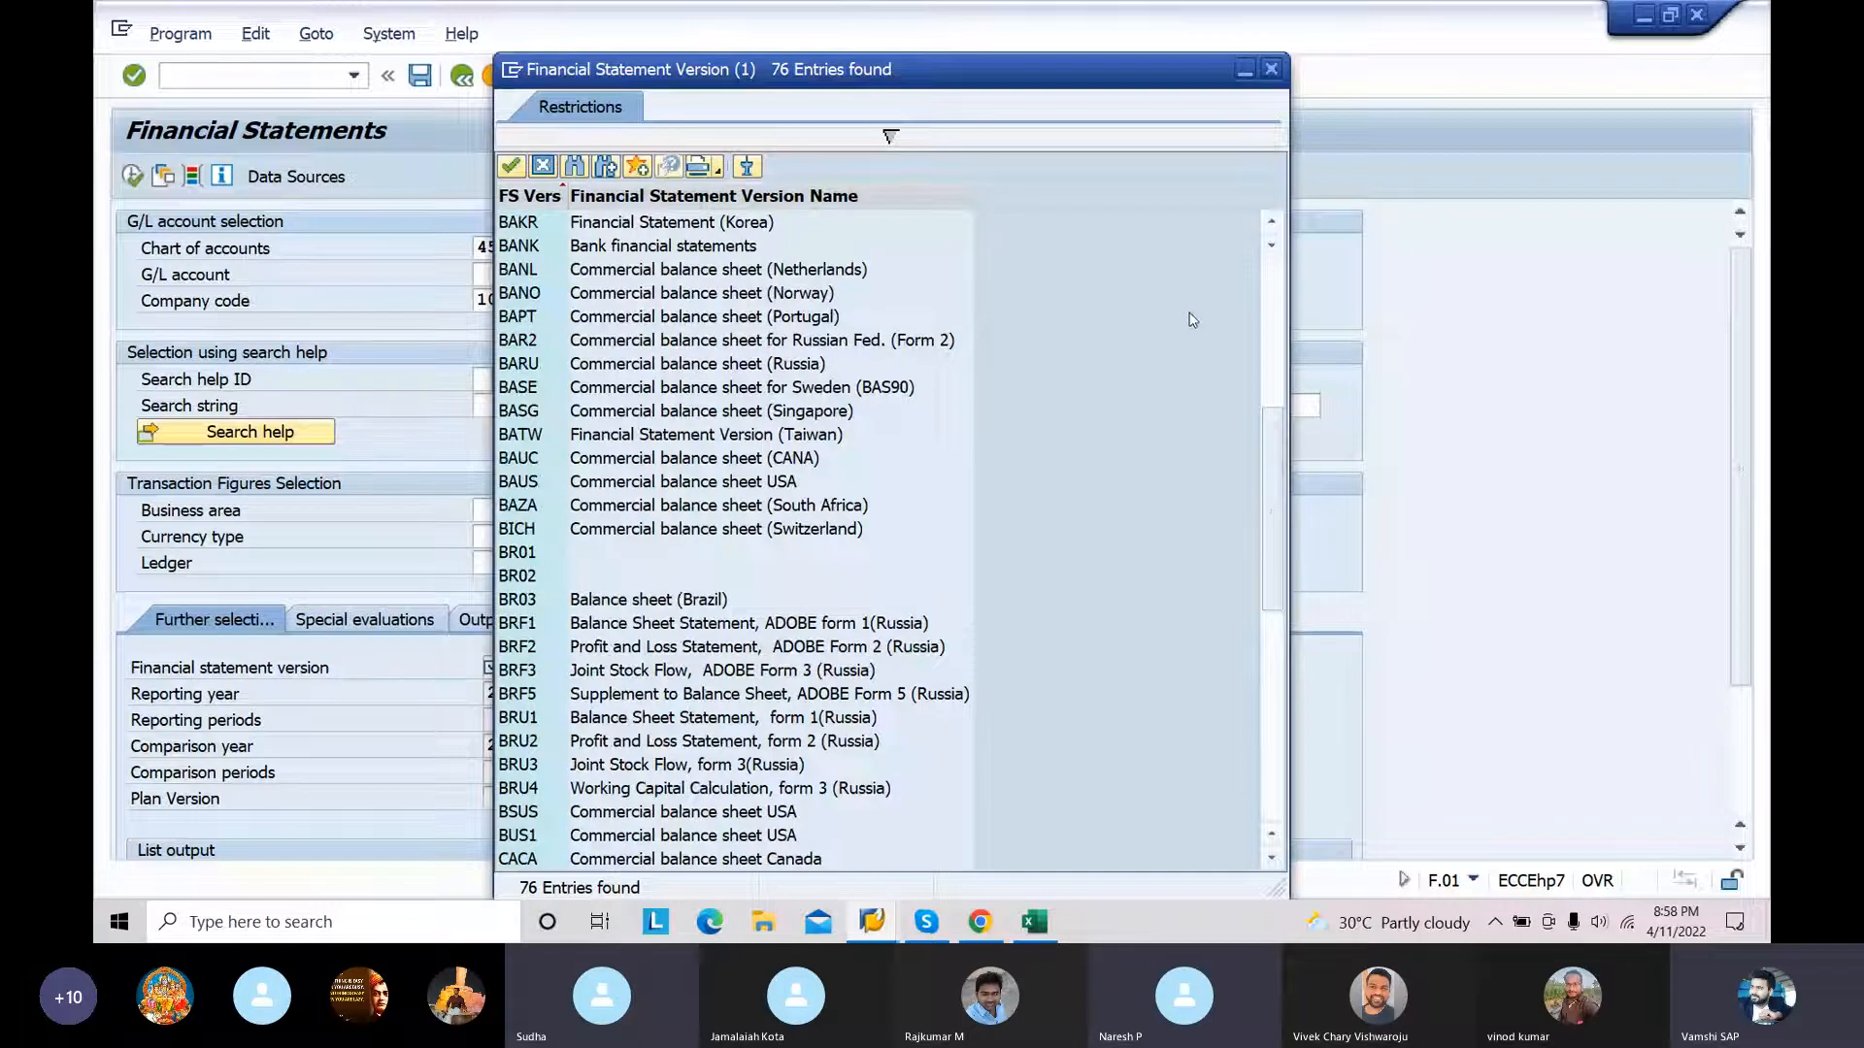
{"action": "left_click", "coordinate": [1271, 313]}
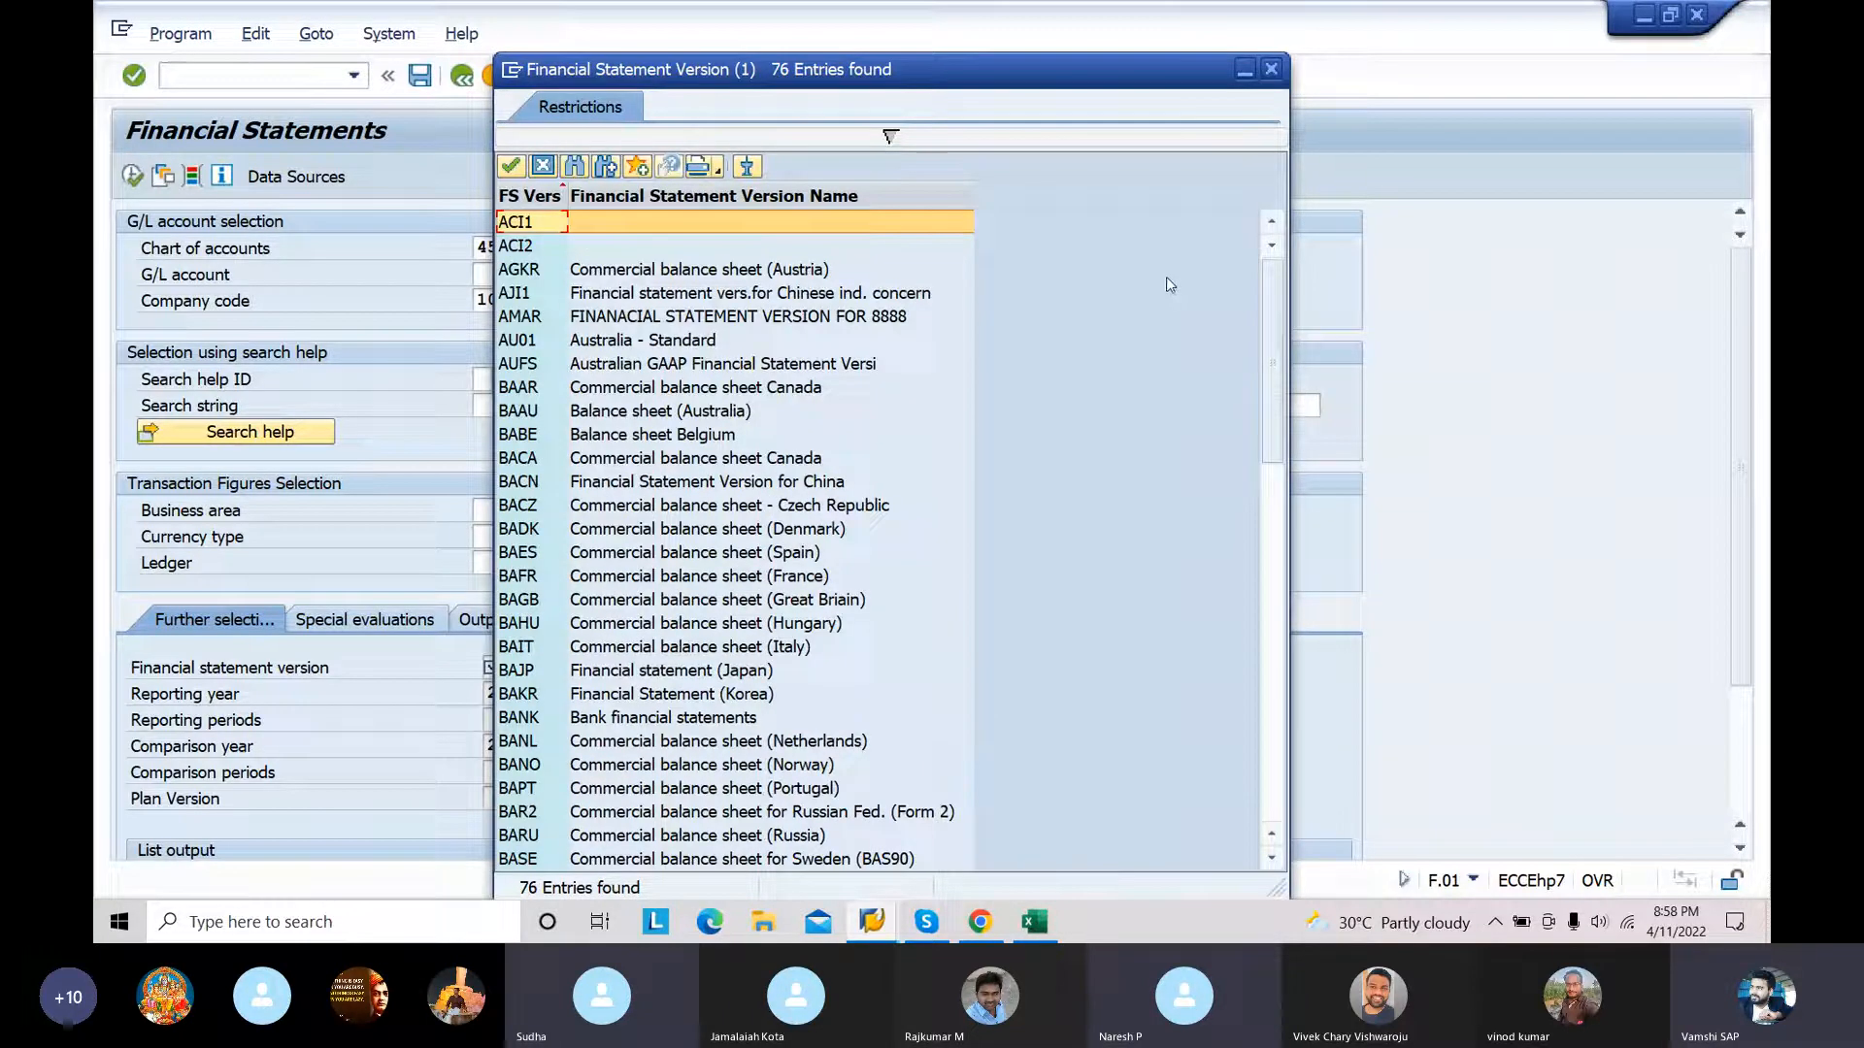
{"action": "left_click", "coordinate": [1269, 70]}
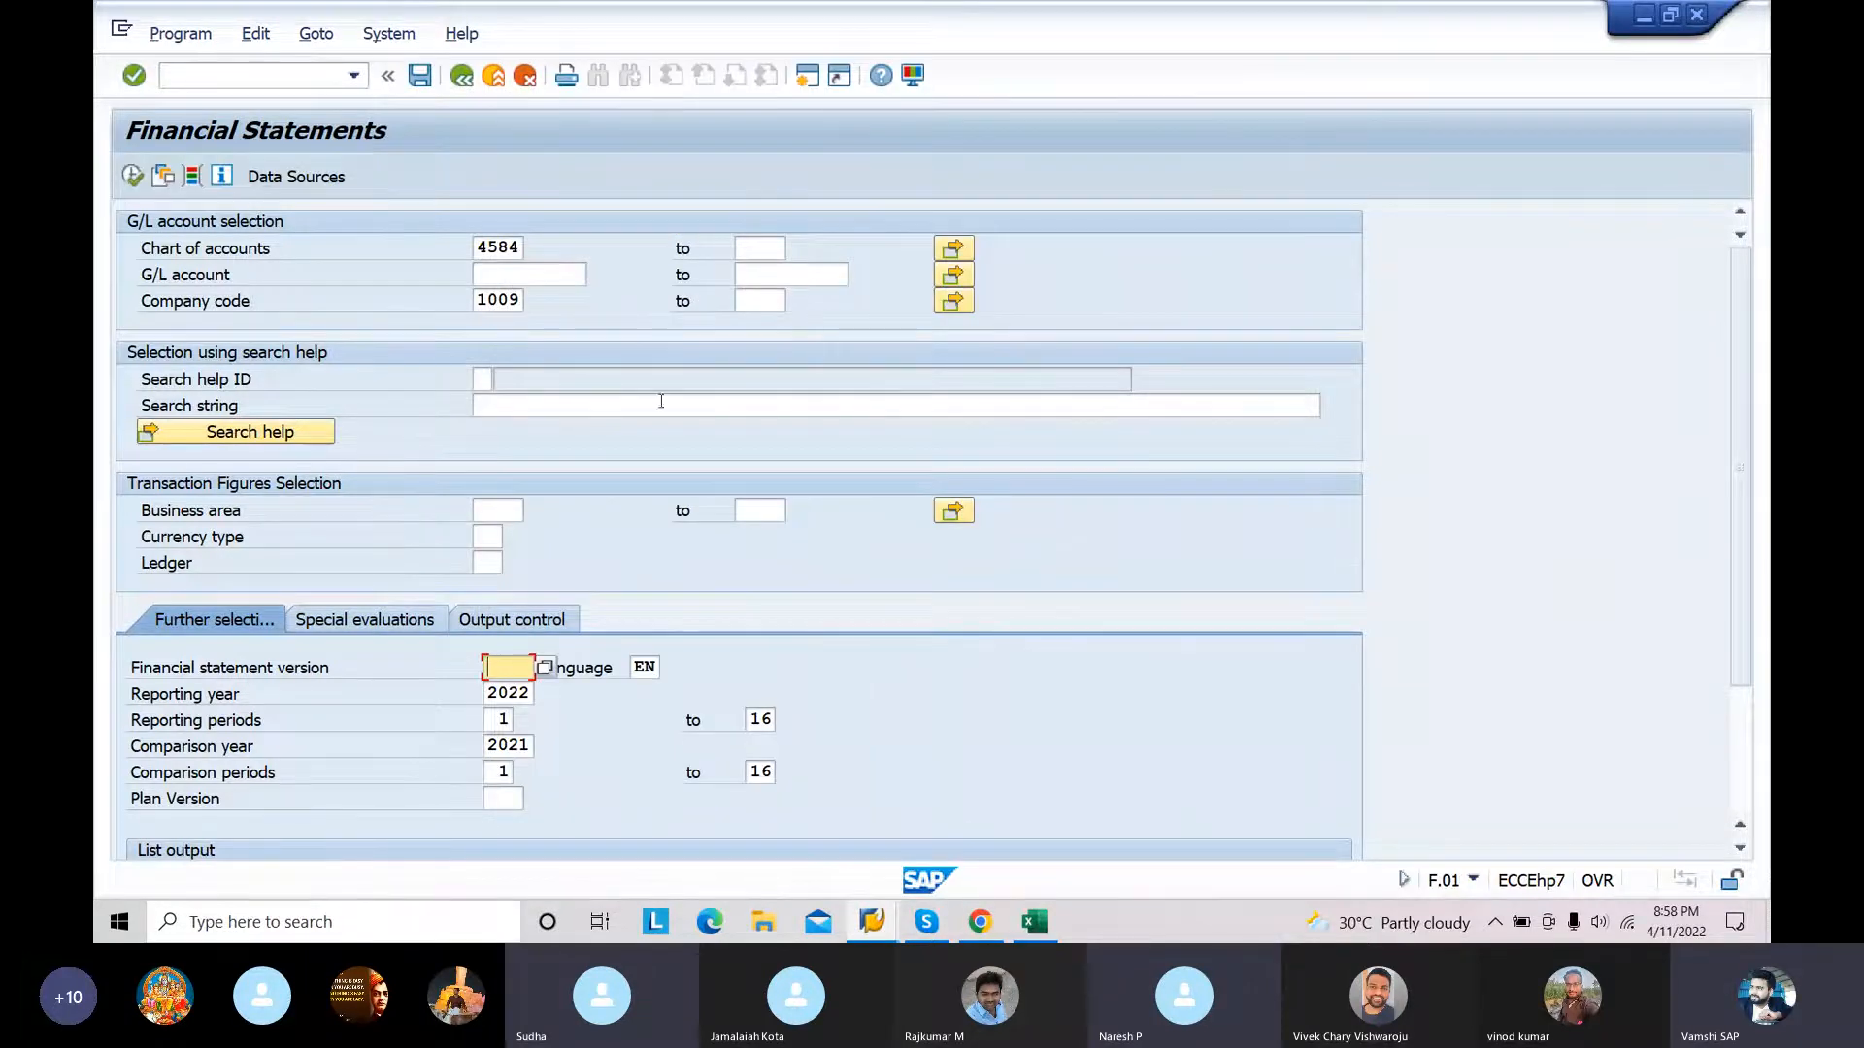
Step: Leave the report with /n, run transaction SPRO and display the SAP Reference IMG
{"action": "left_click", "coordinate": [286, 79]}
{"action": "type", "text": "/"}
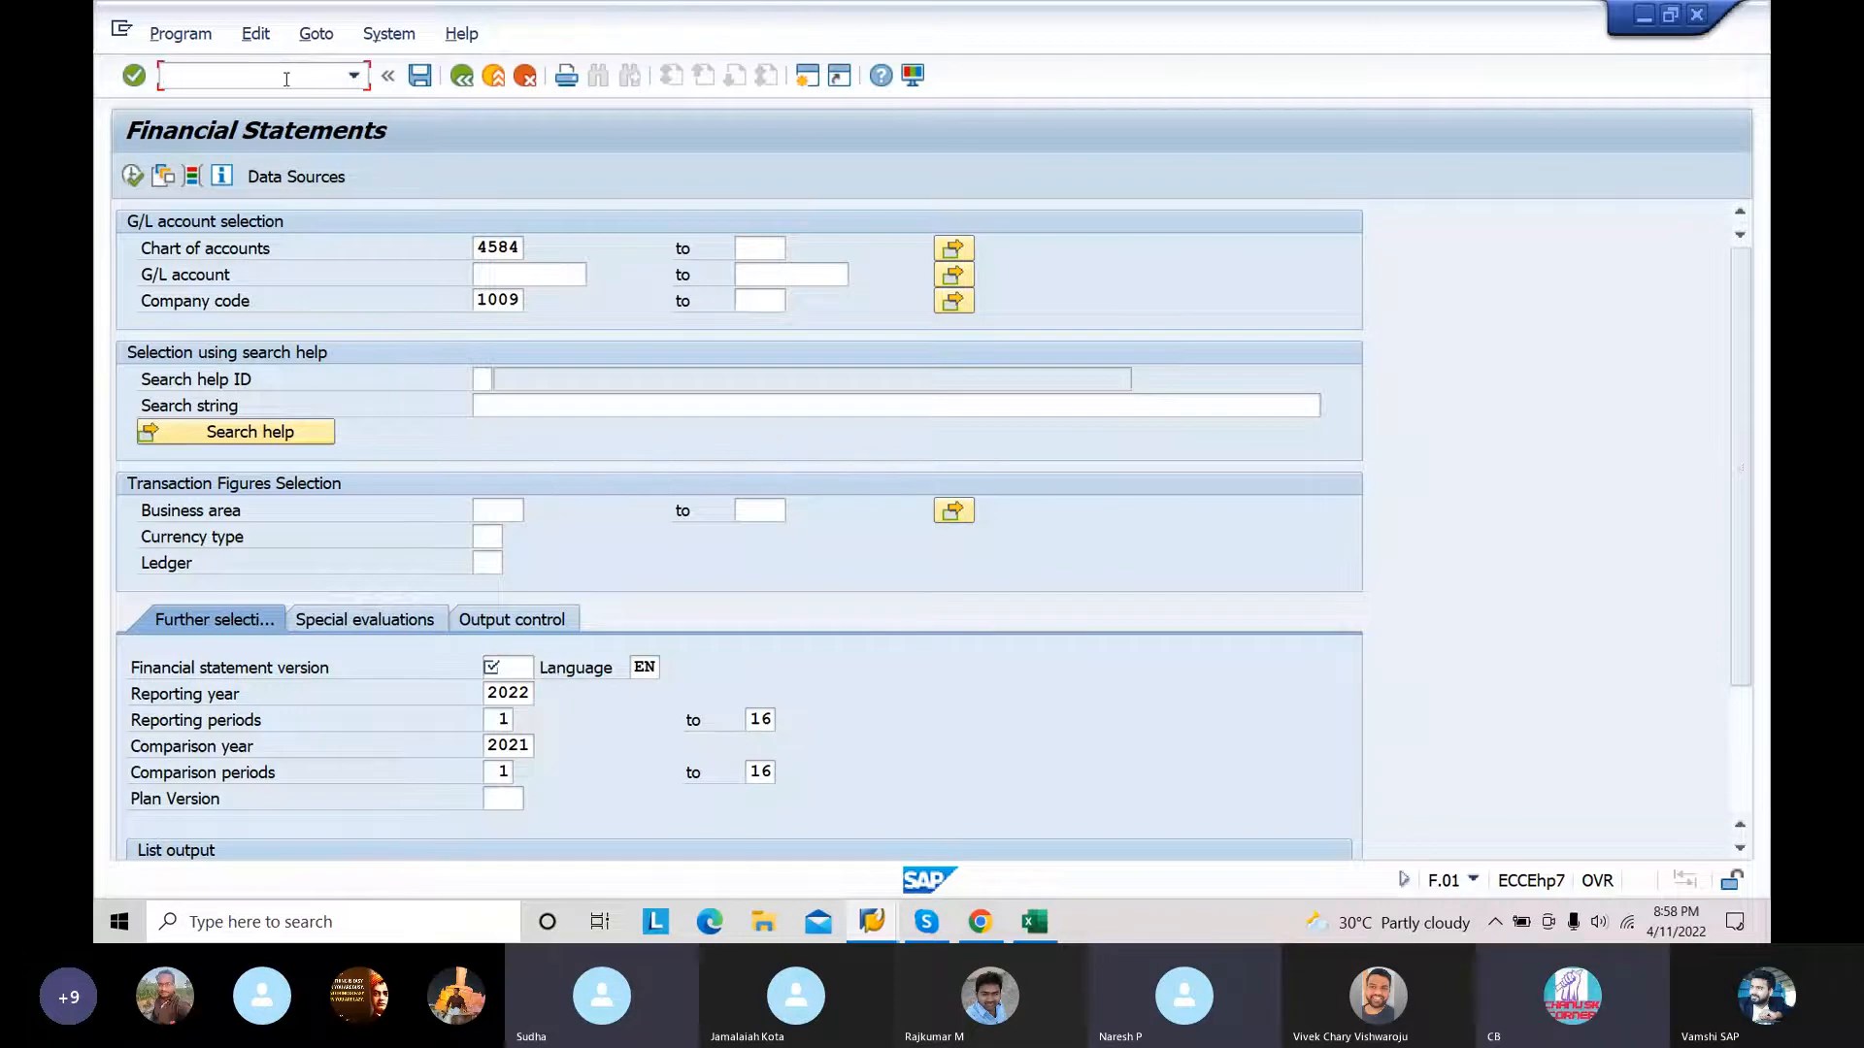
{"action": "type", "text": "n"}
{"action": "key", "text": "Return"}
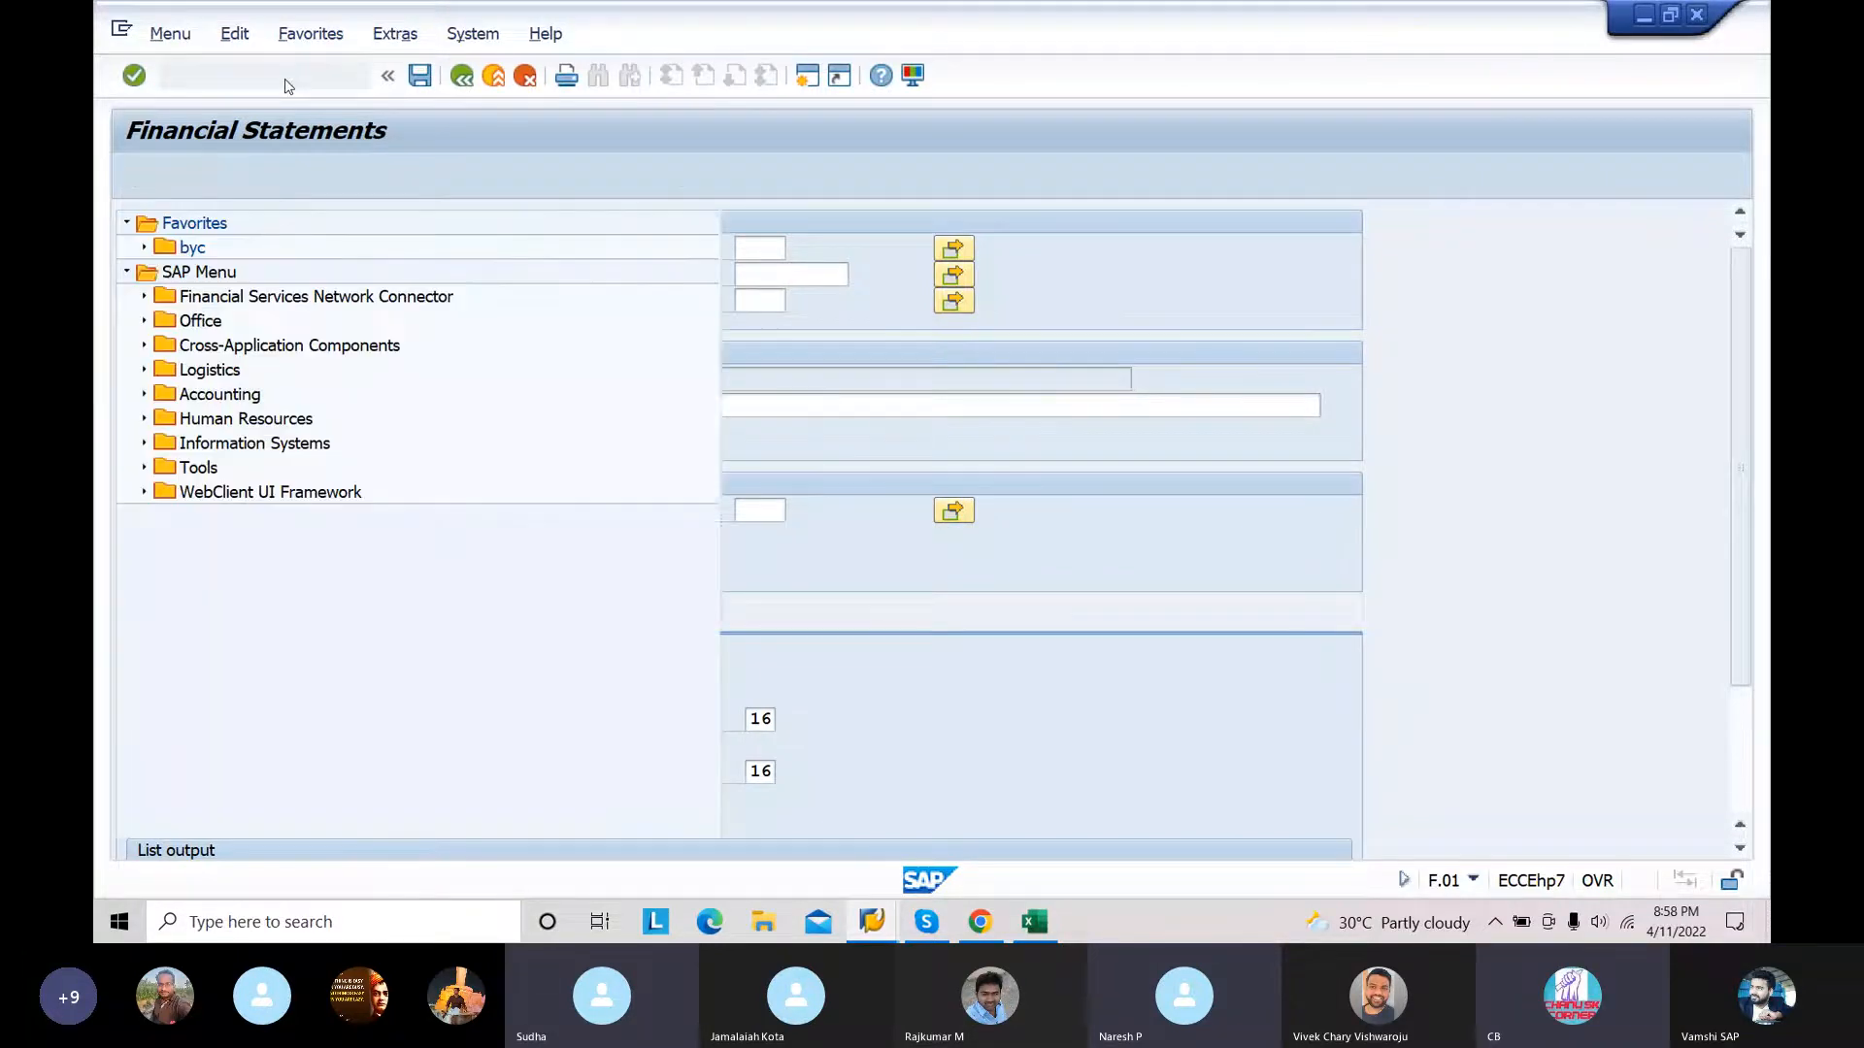
{"action": "type", "text": "spro"}
{"action": "key", "text": "Return"}
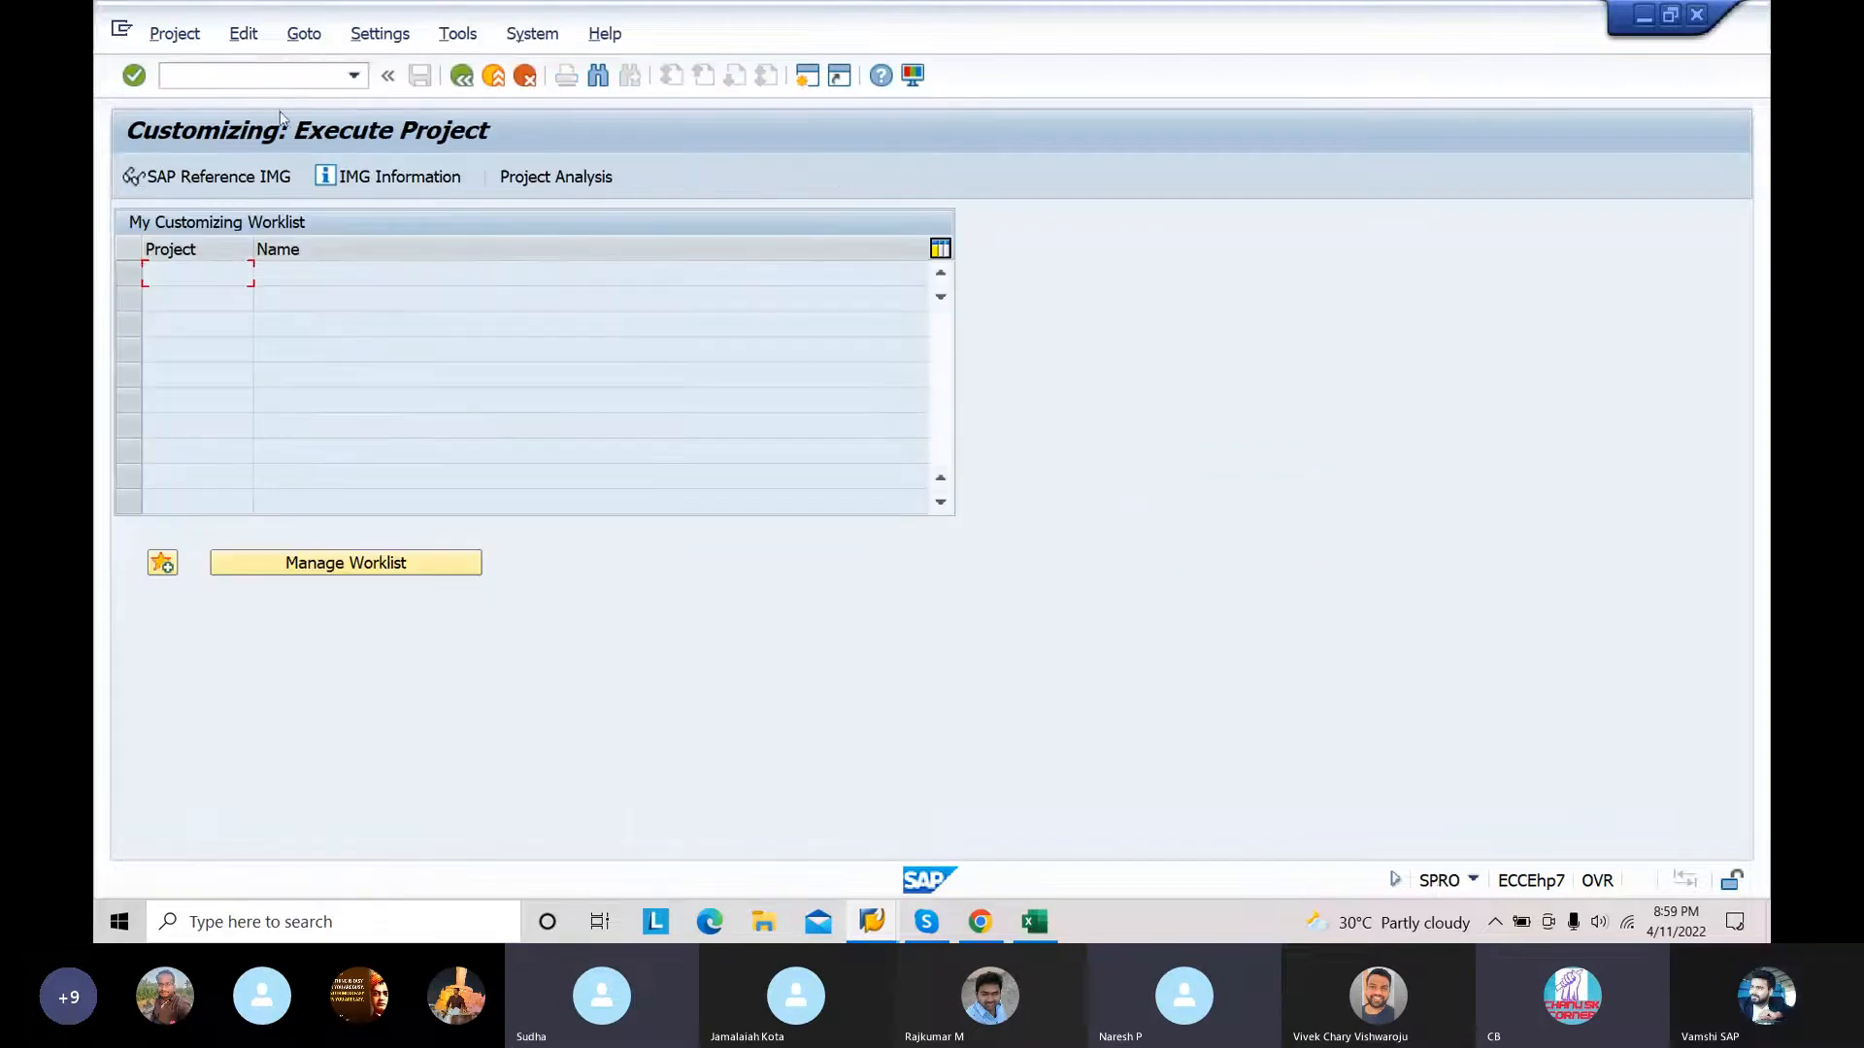
{"action": "left_click", "coordinate": [261, 173]}
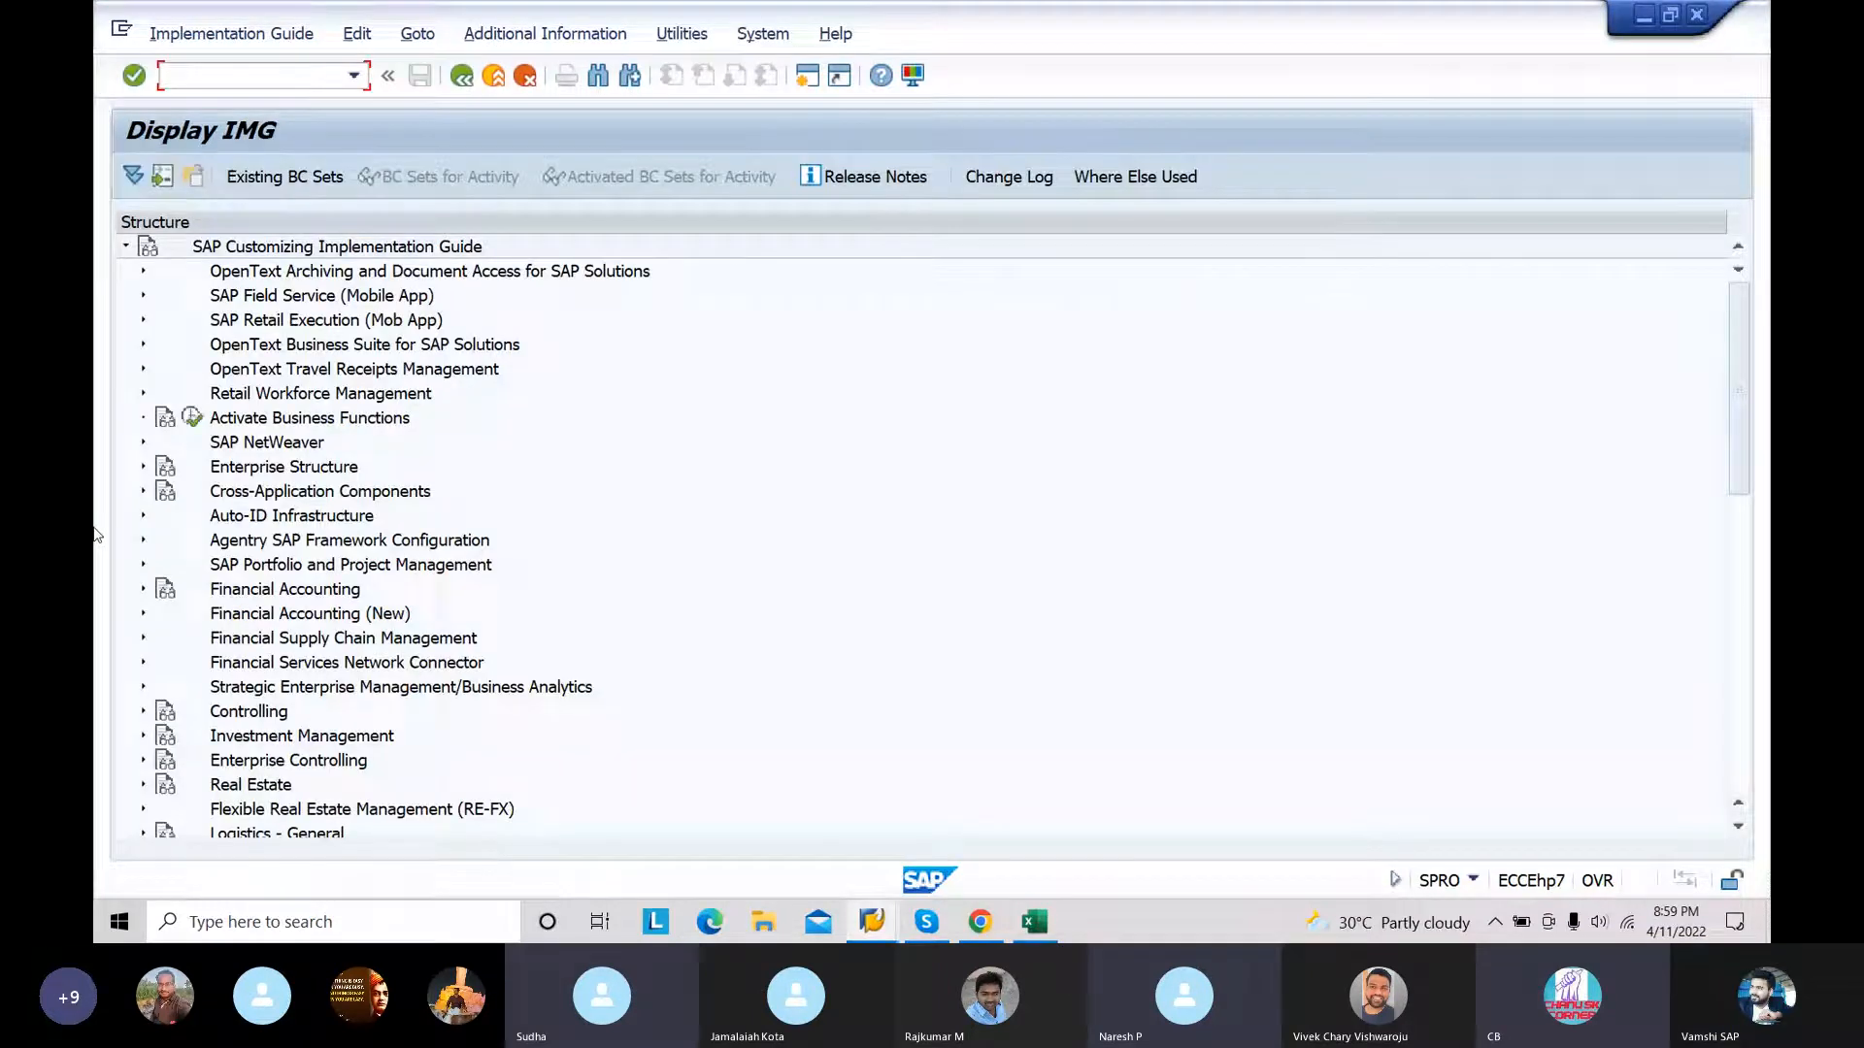
Step: Execute Define Financial Statement Versions under Financial Accounting (New), General Ledger Accounting (New), Periodic Processing, Document
{"action": "left_click", "coordinate": [144, 613]}
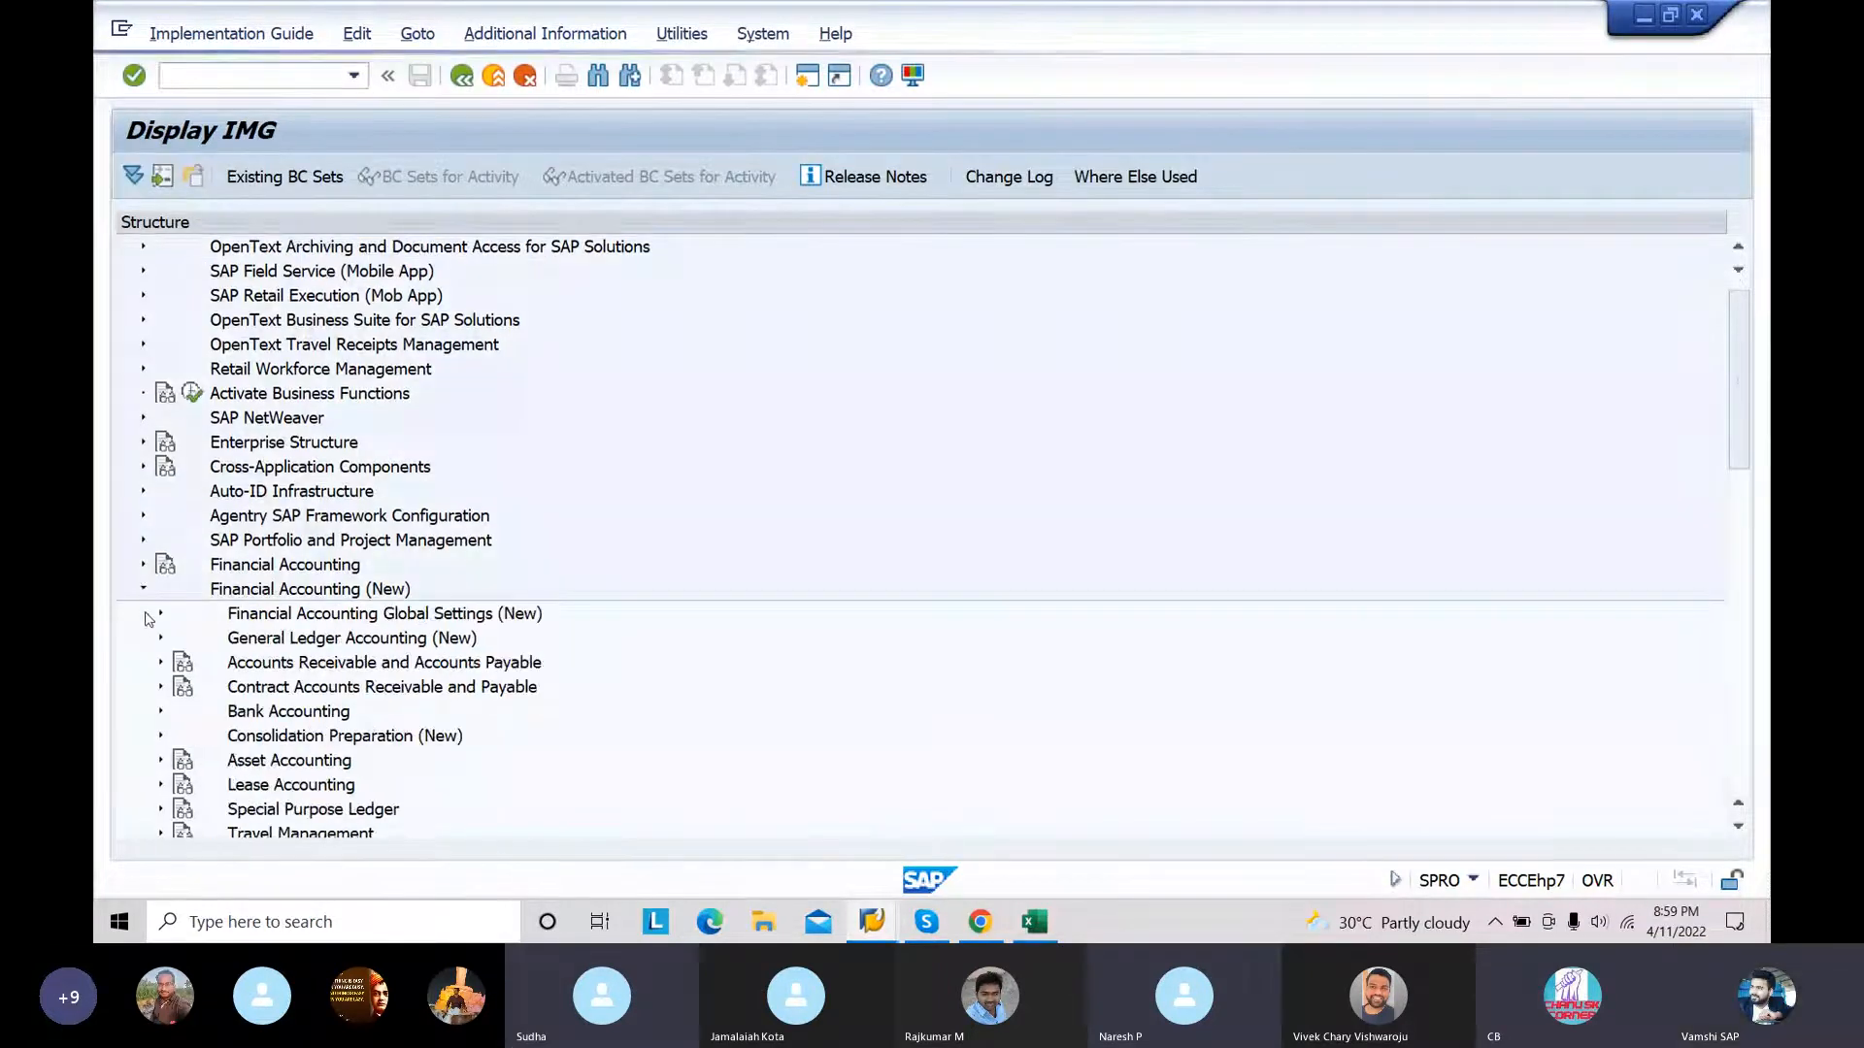
{"action": "left_click", "coordinate": [161, 641]}
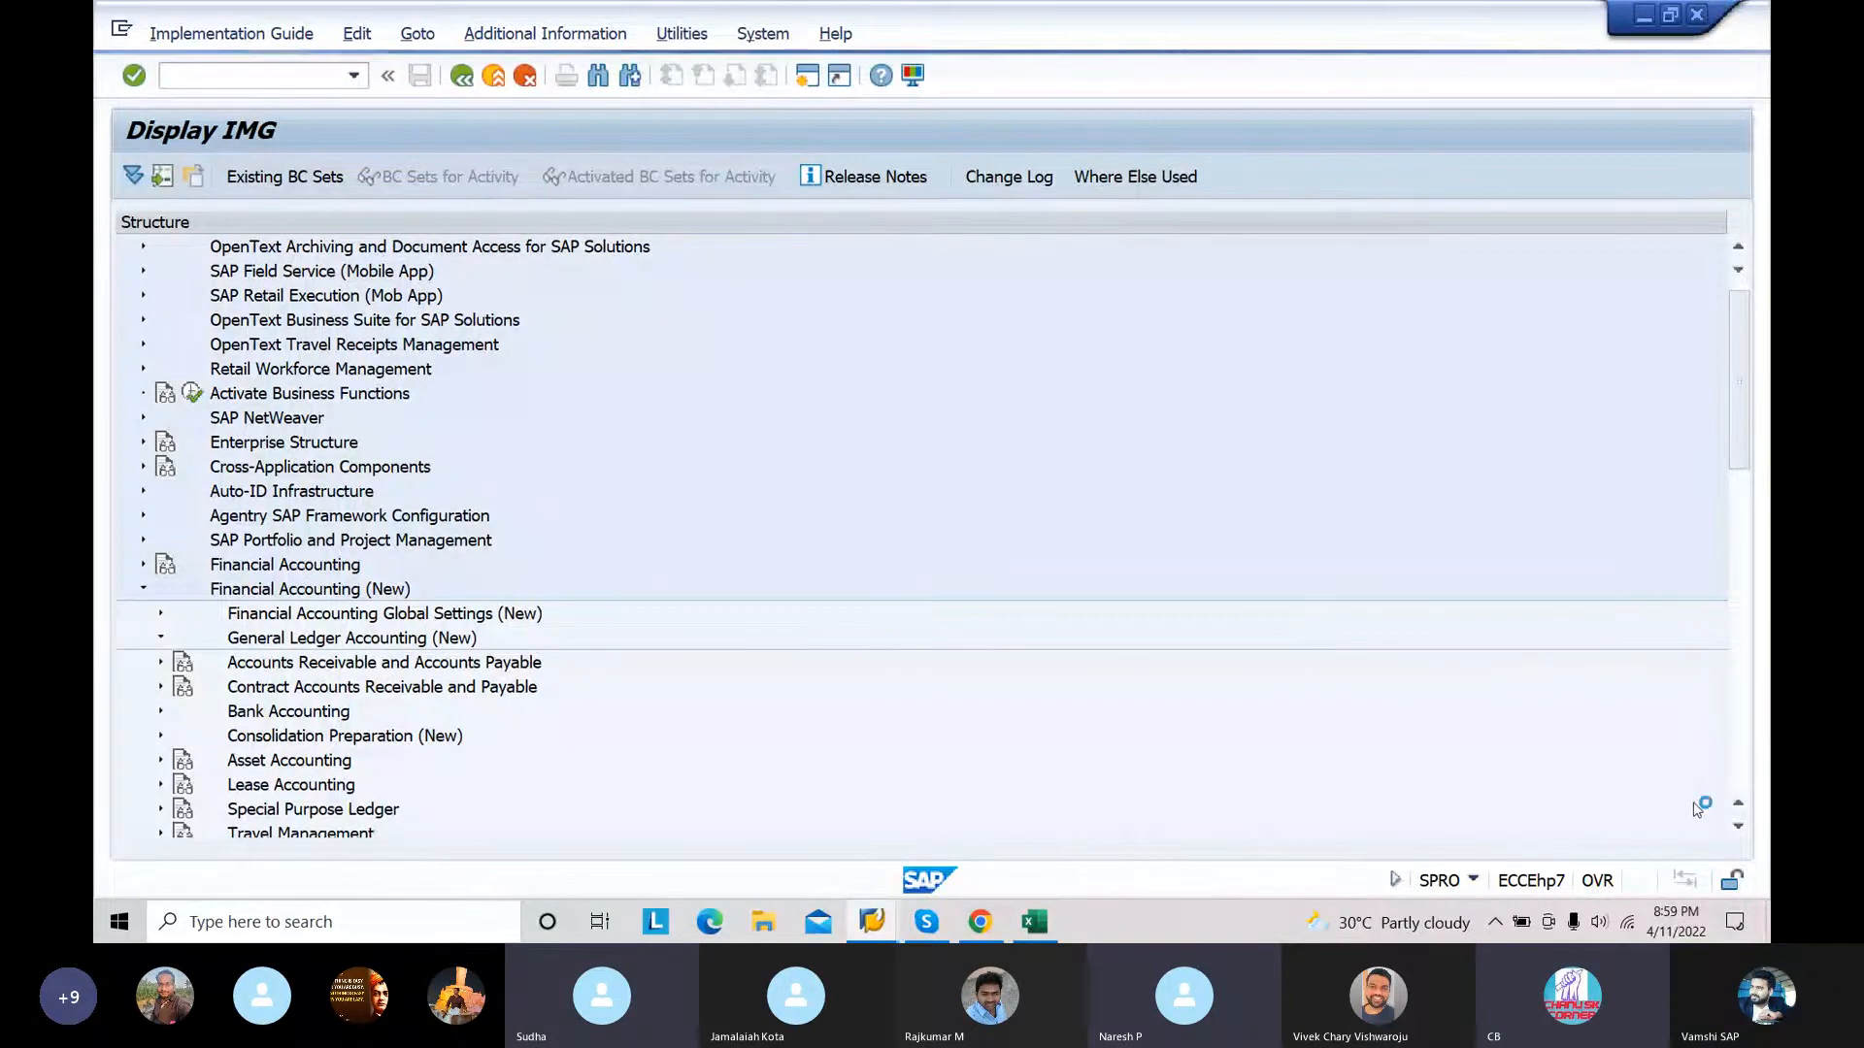
{"action": "left_click", "coordinate": [1738, 832]}
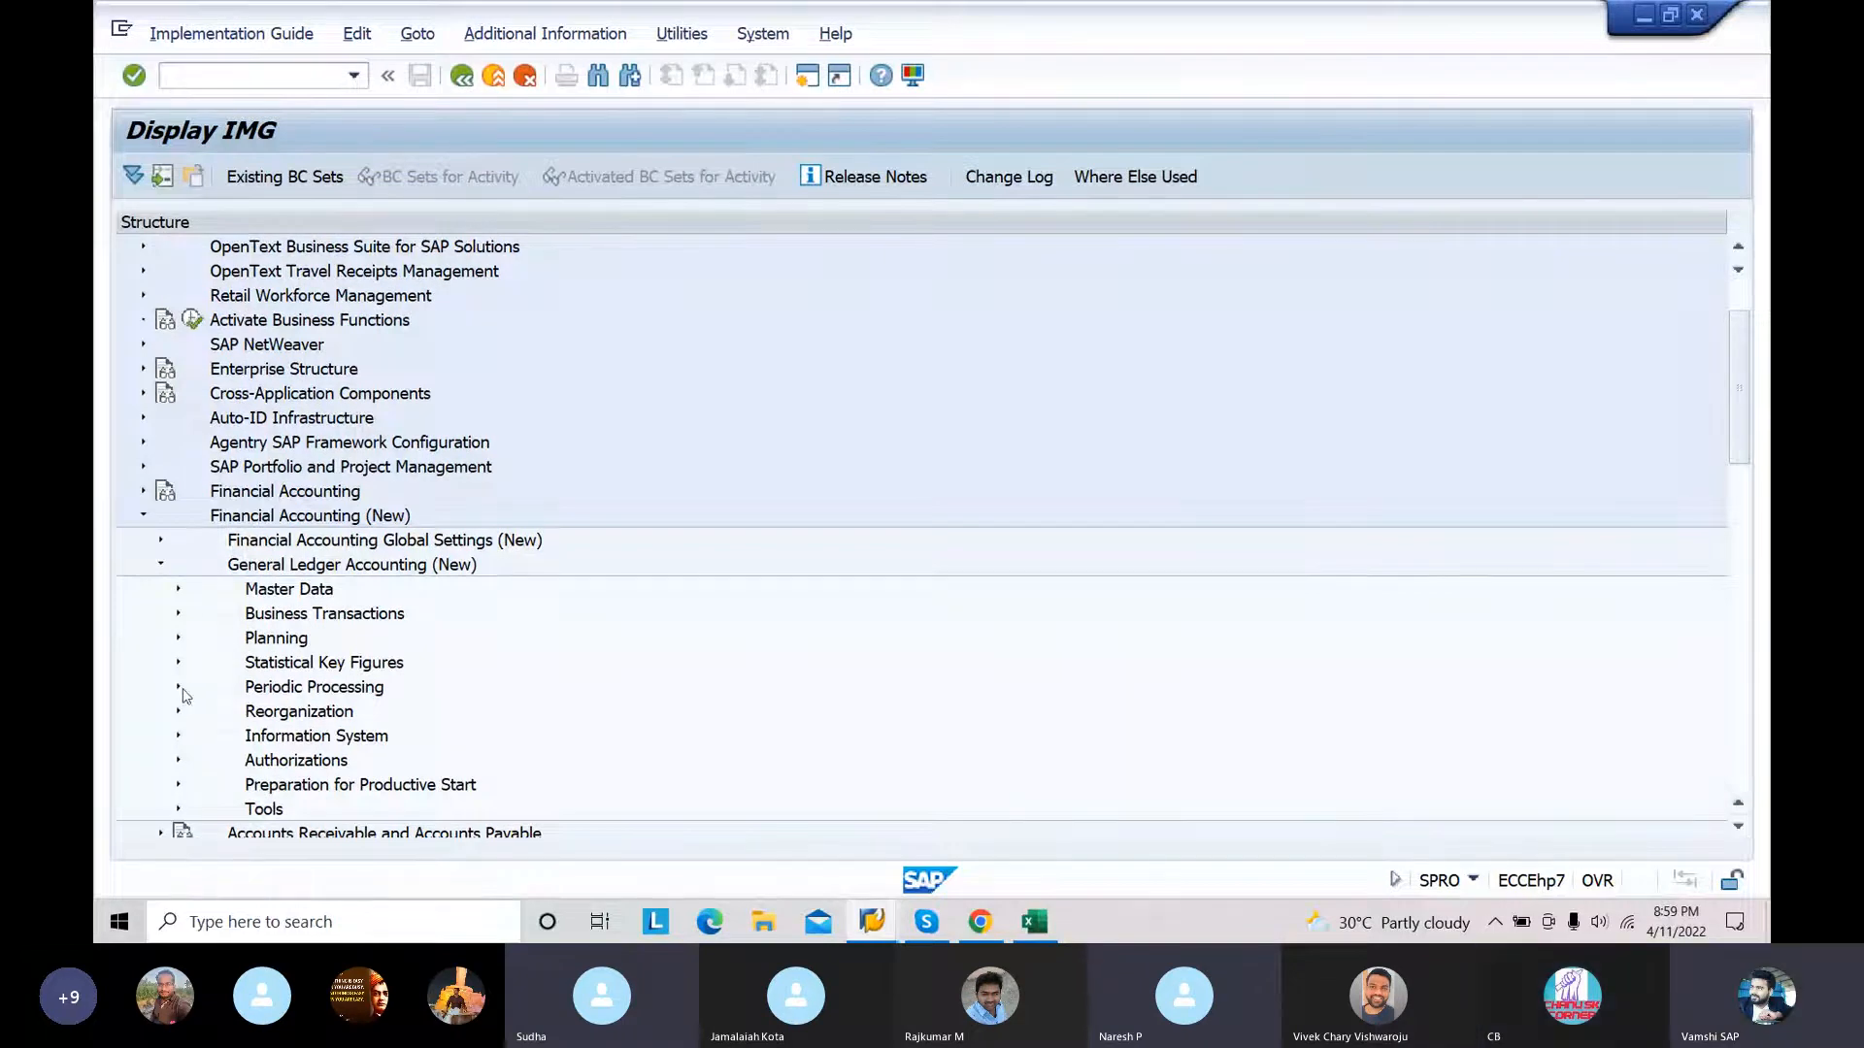
{"action": "left_click", "coordinate": [179, 687]}
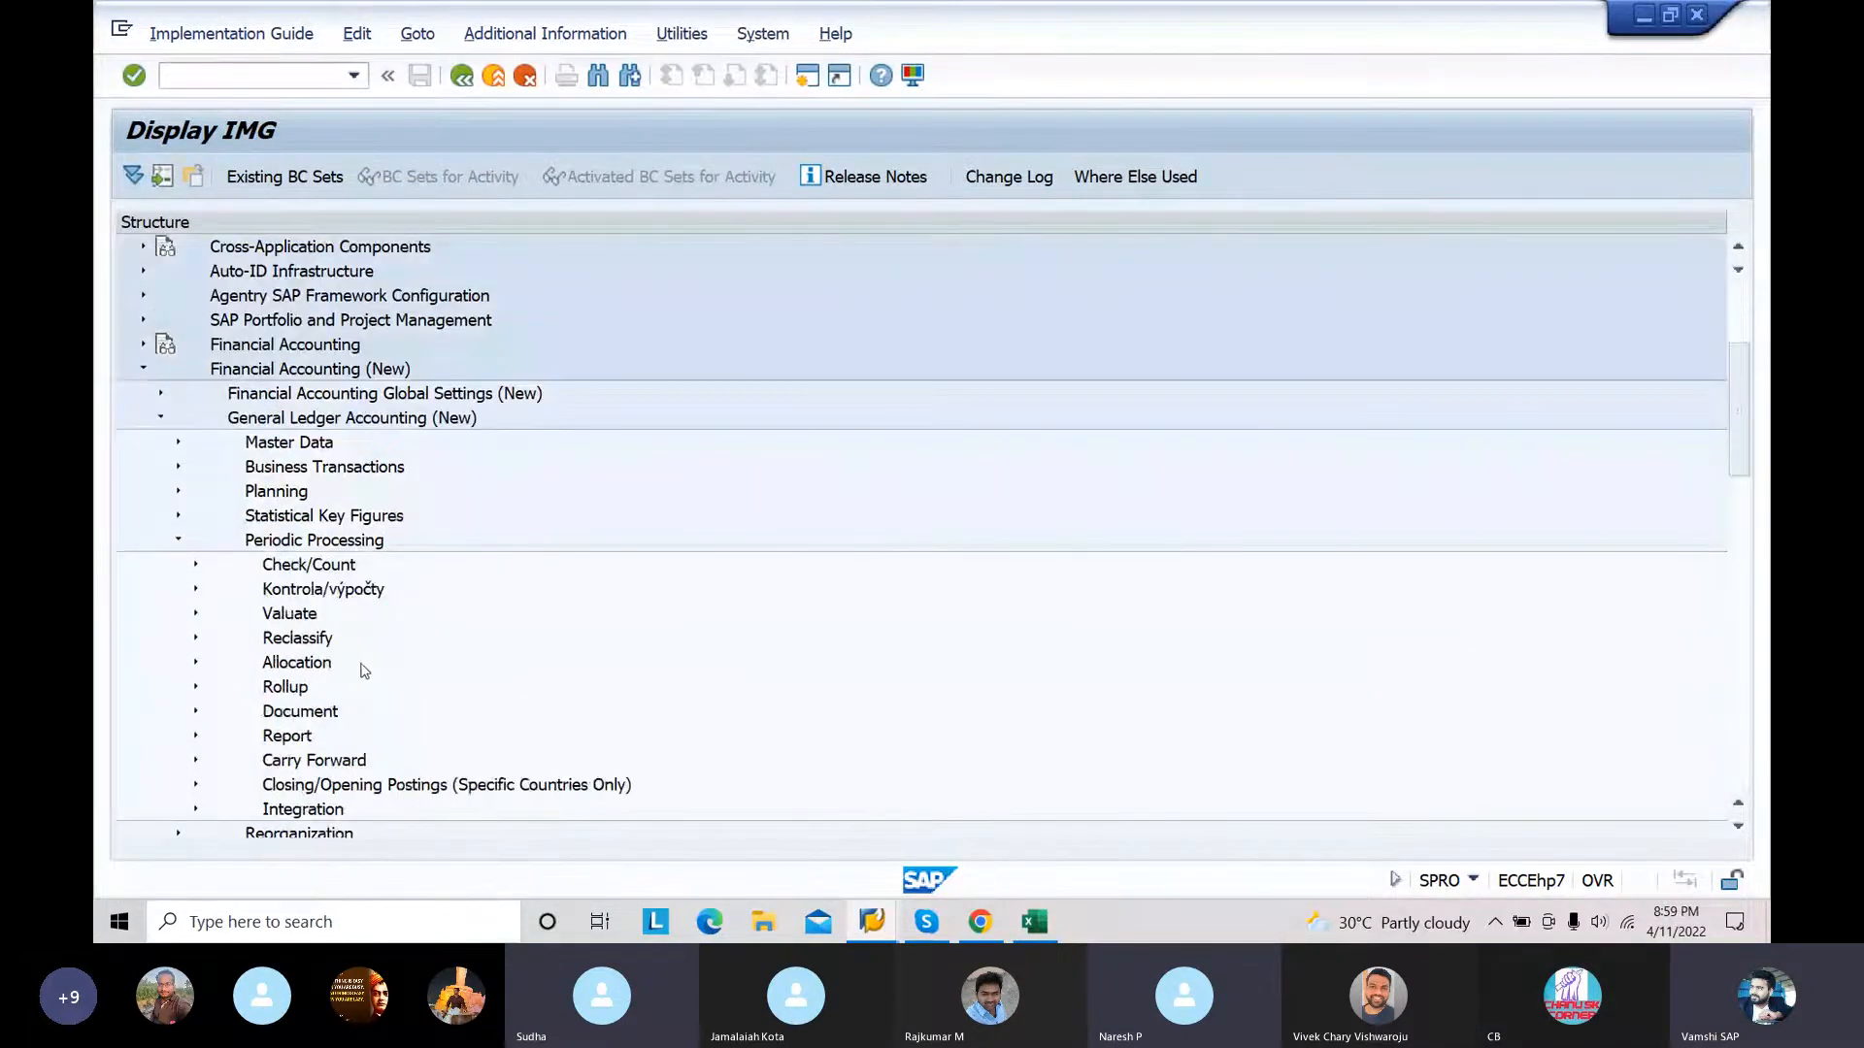
{"action": "left_click", "coordinate": [195, 713]}
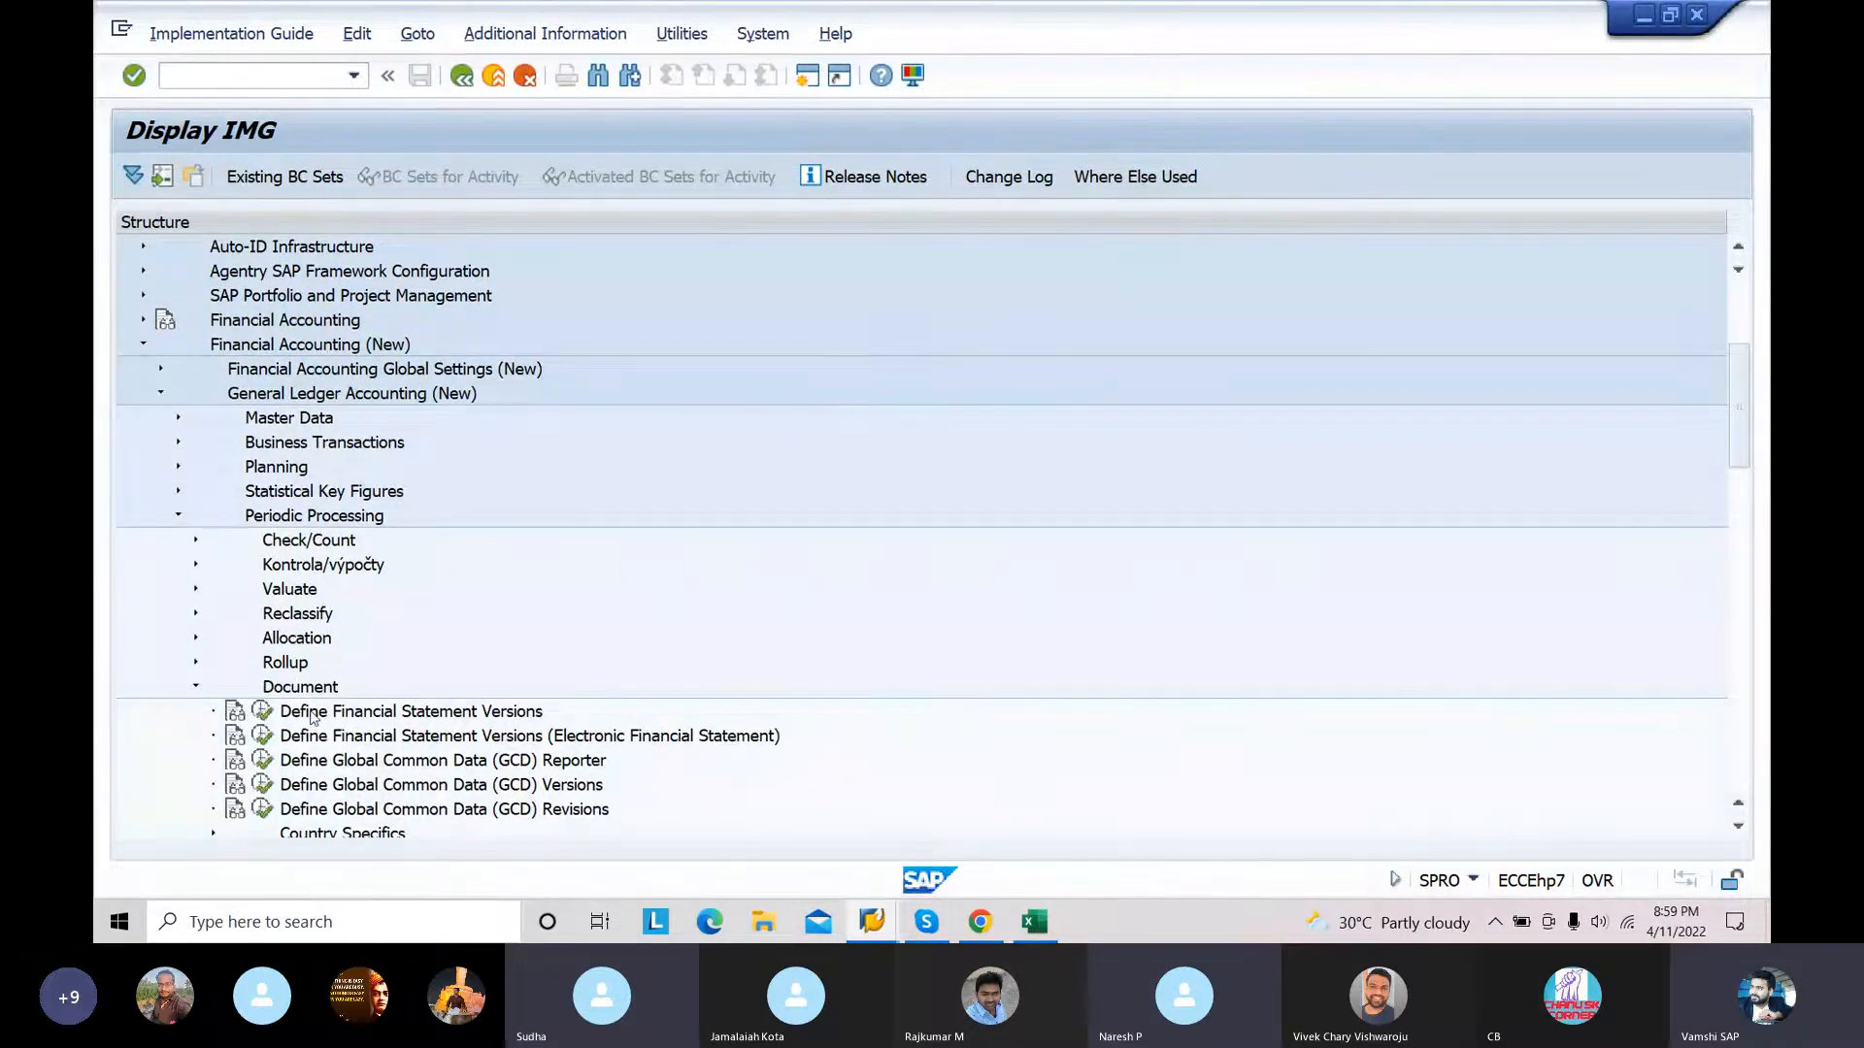
{"action": "left_click", "coordinate": [263, 713]}
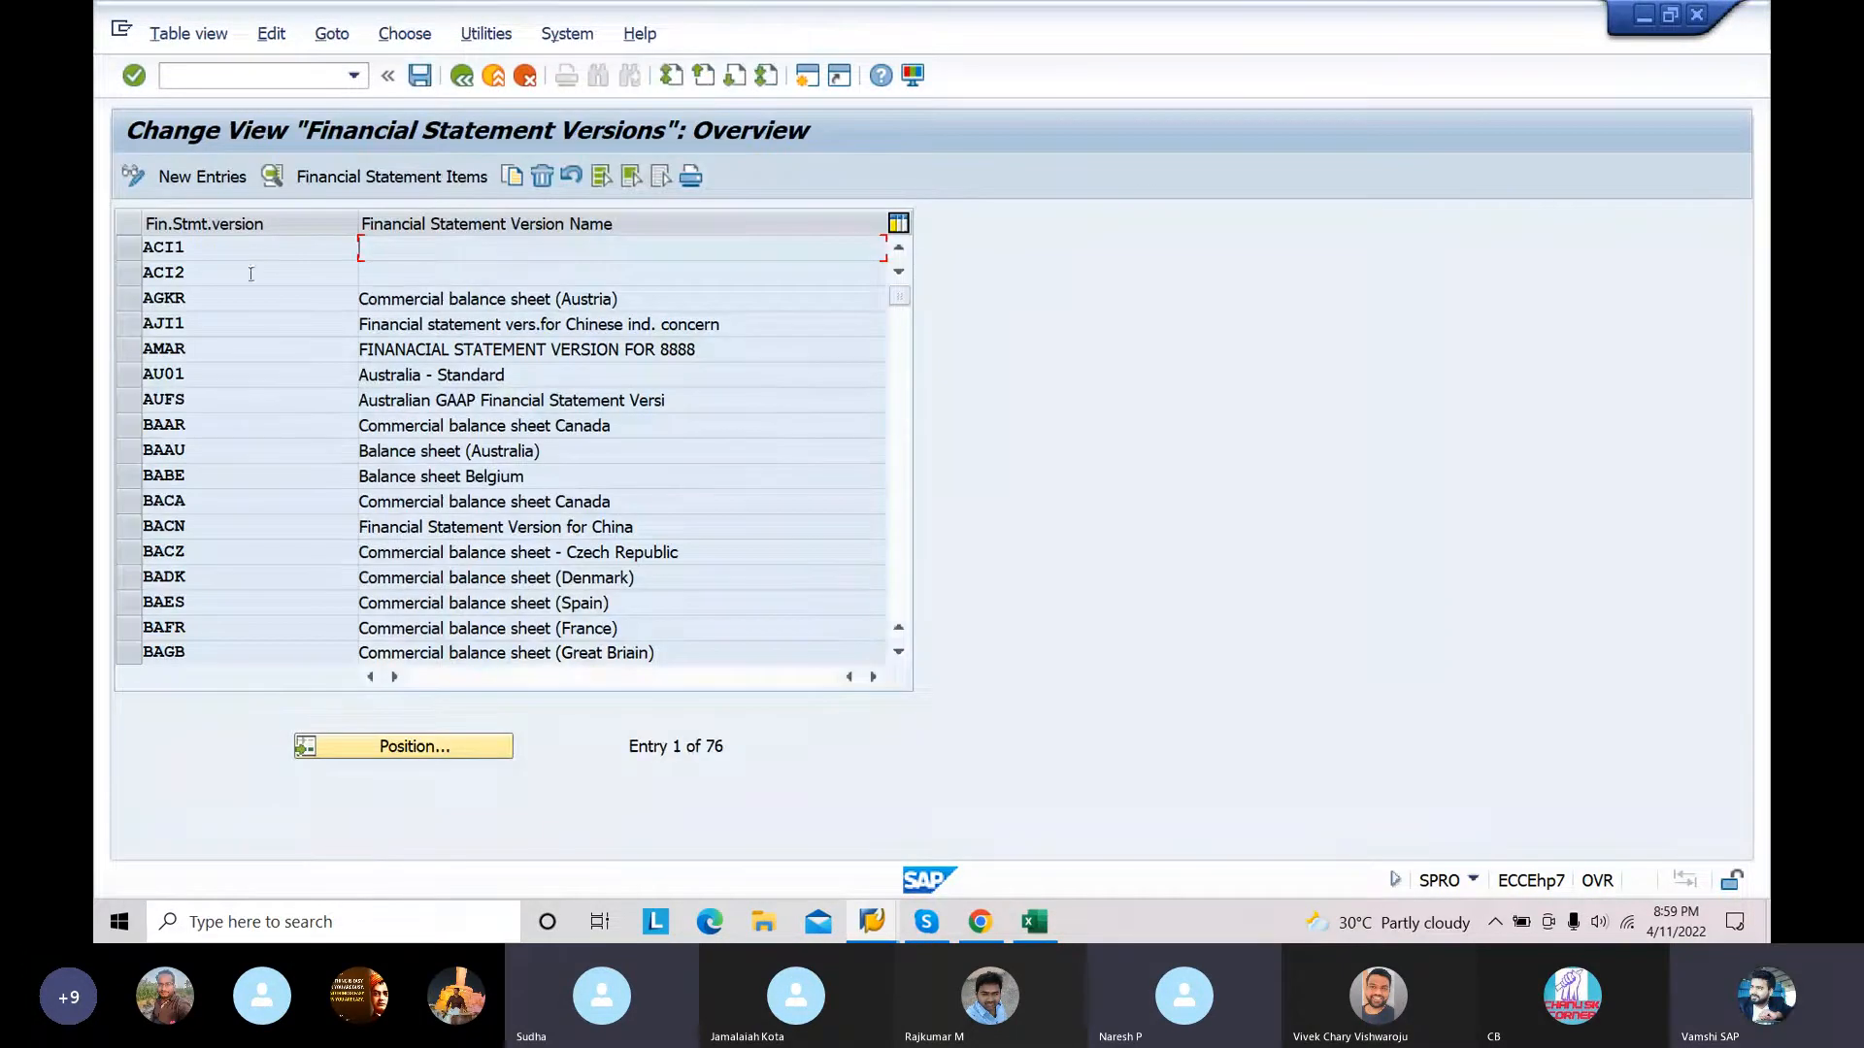
Step: Add financial statement version 2022 named "FINANCIAL STATEMENT VERSION FOR 1009" with maintenance language EN
{"action": "left_click", "coordinate": [218, 182]}
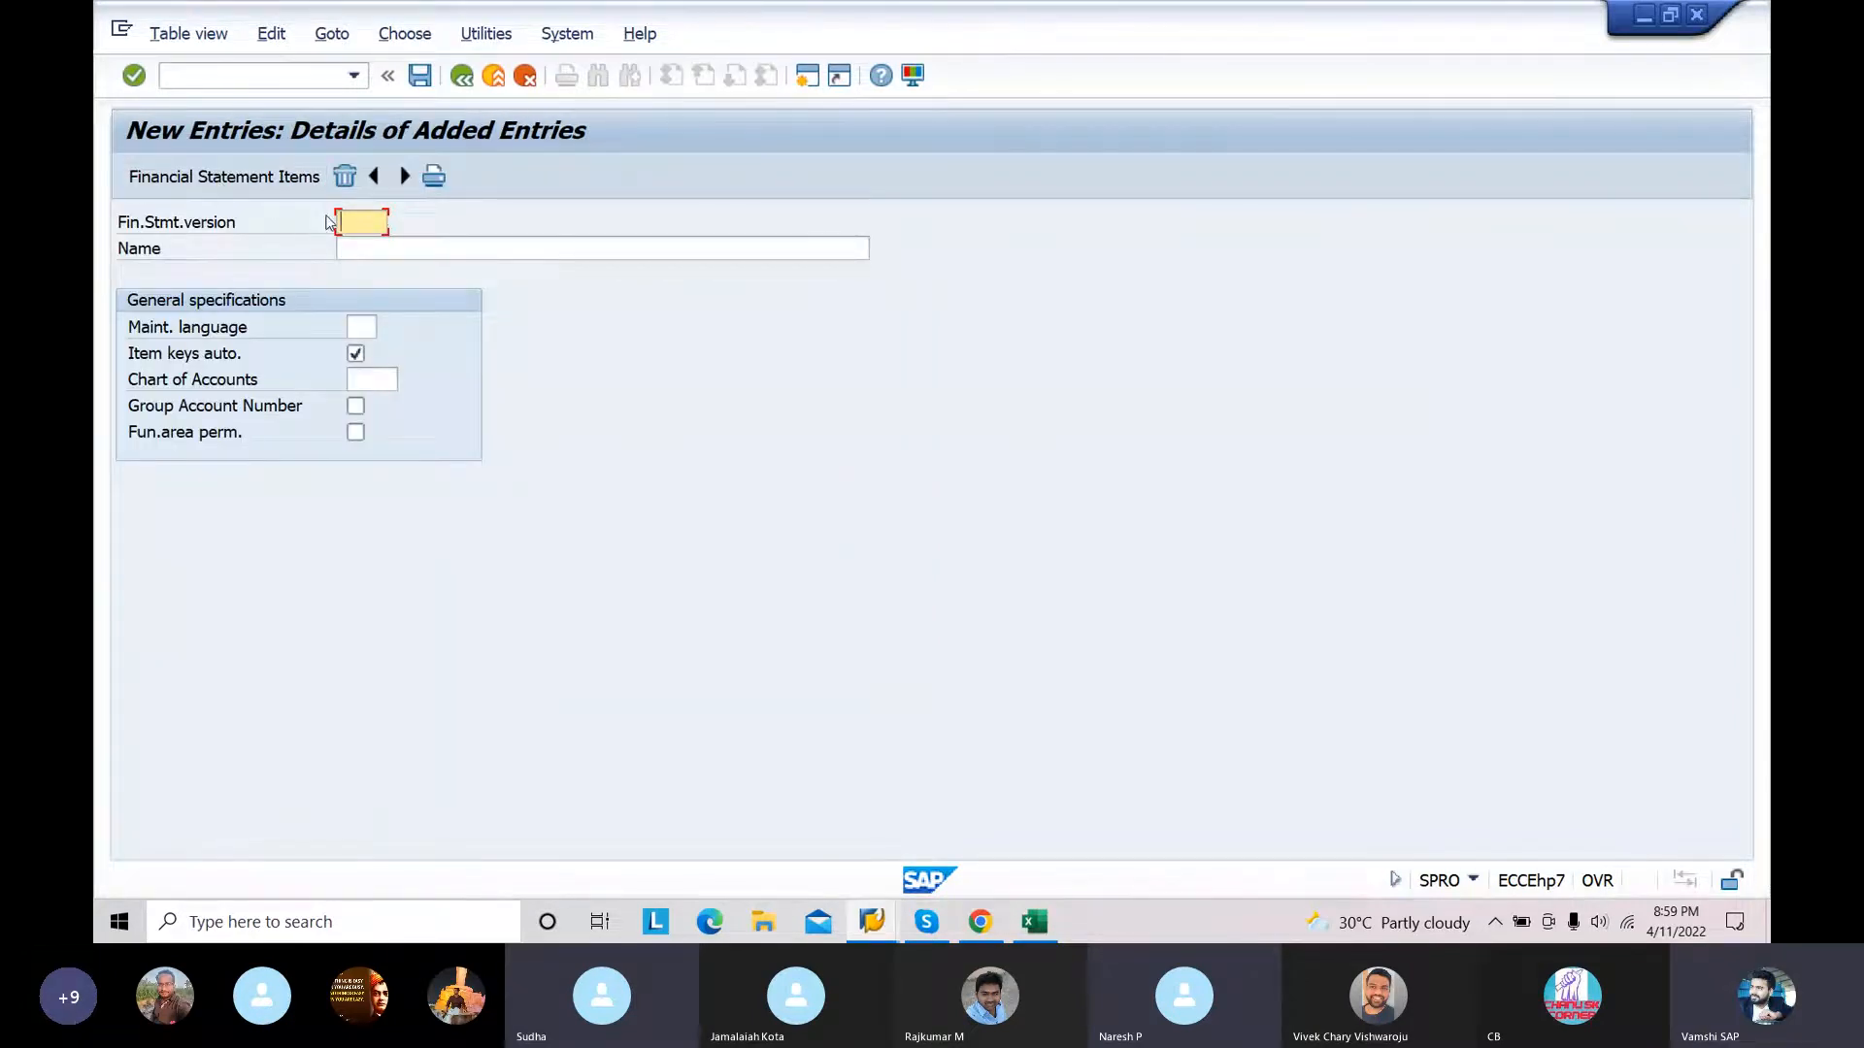
{"action": "type", "text": "2022"}
{"action": "left_click", "coordinate": [384, 248]}
{"action": "left_click", "coordinate": [383, 273]}
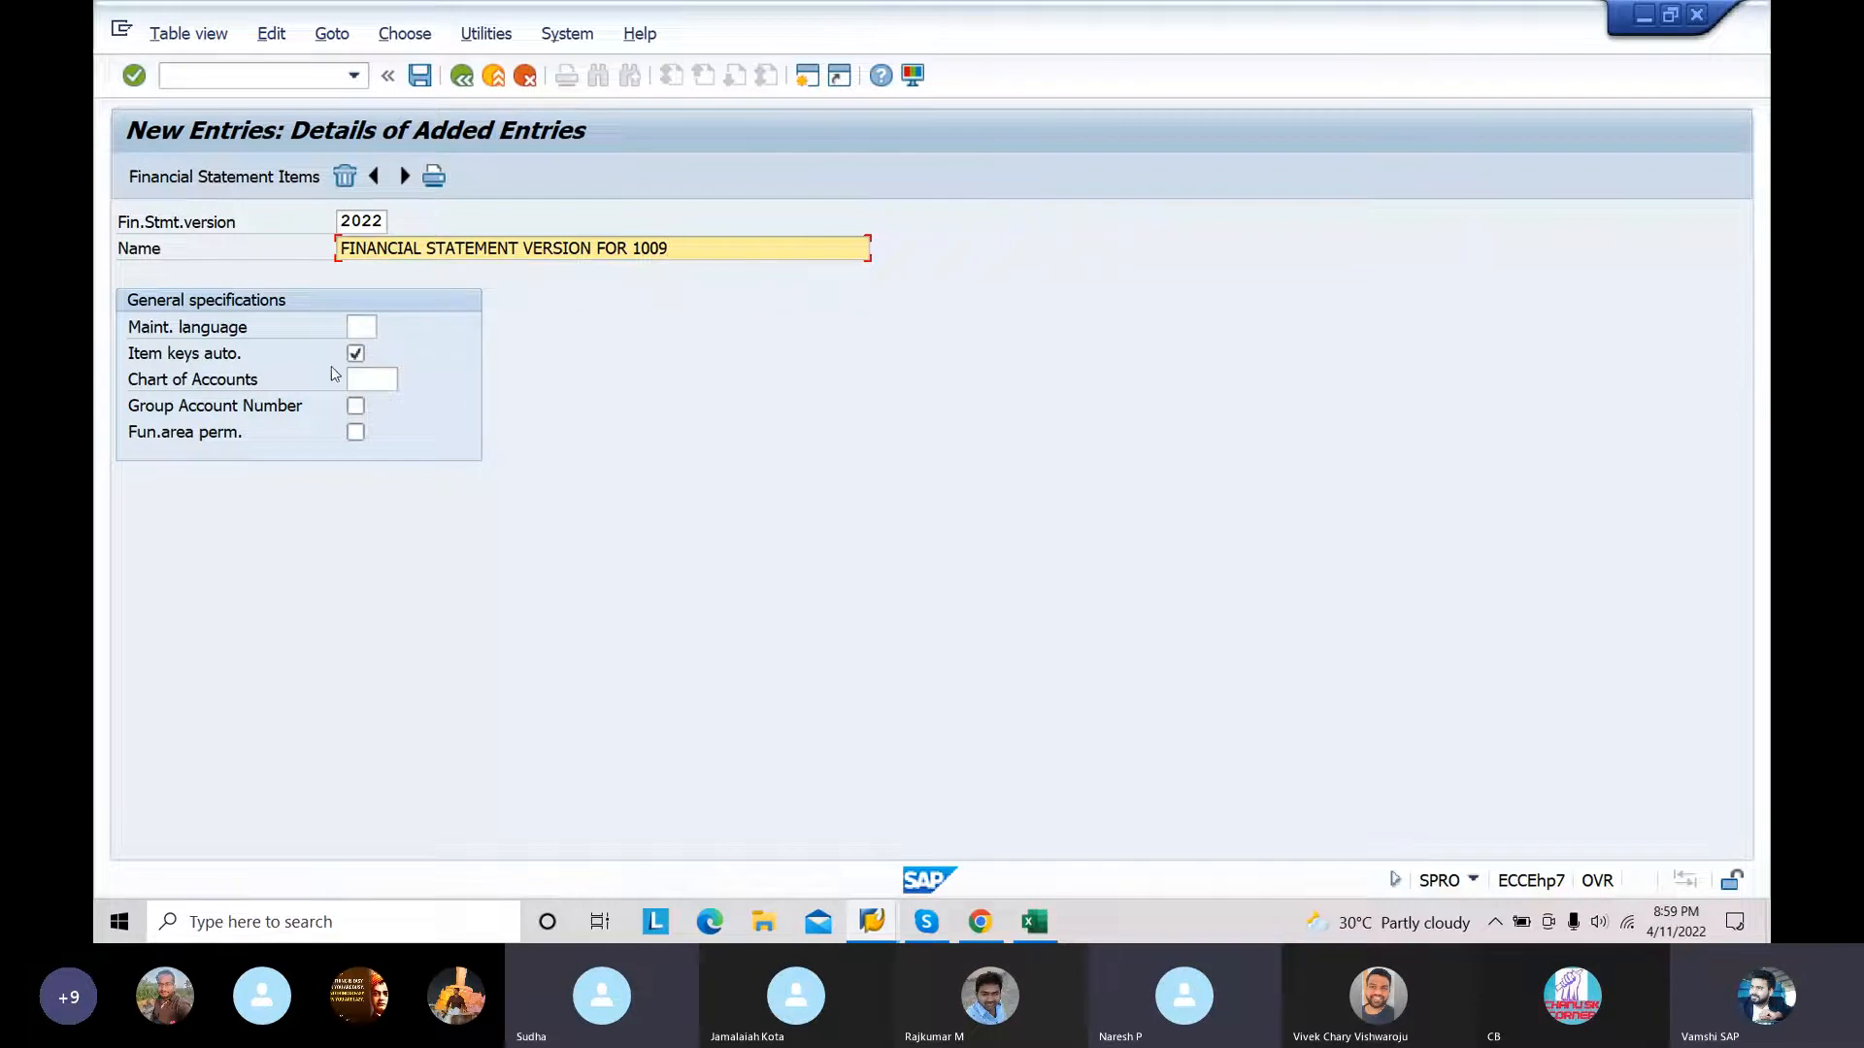
{"action": "left_click", "coordinate": [361, 327]}
{"action": "type", "text": "en"}
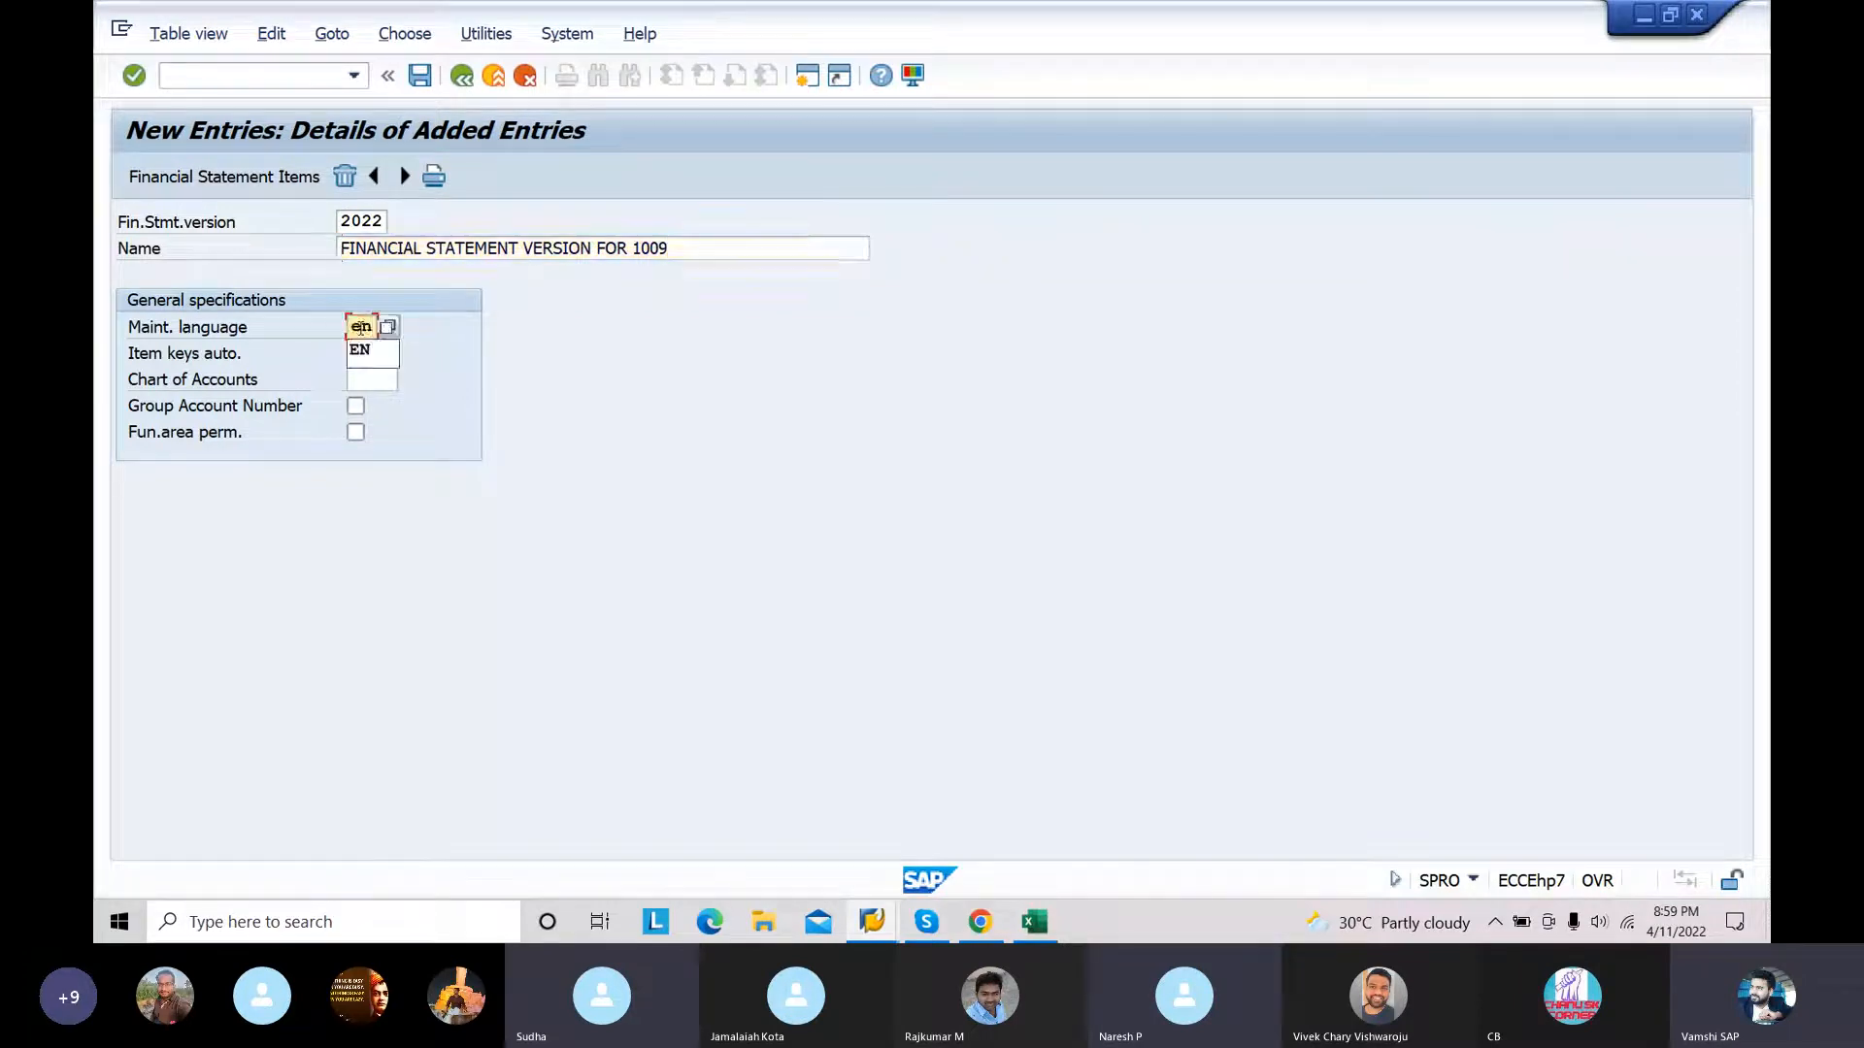
{"action": "left_click", "coordinate": [360, 348]}
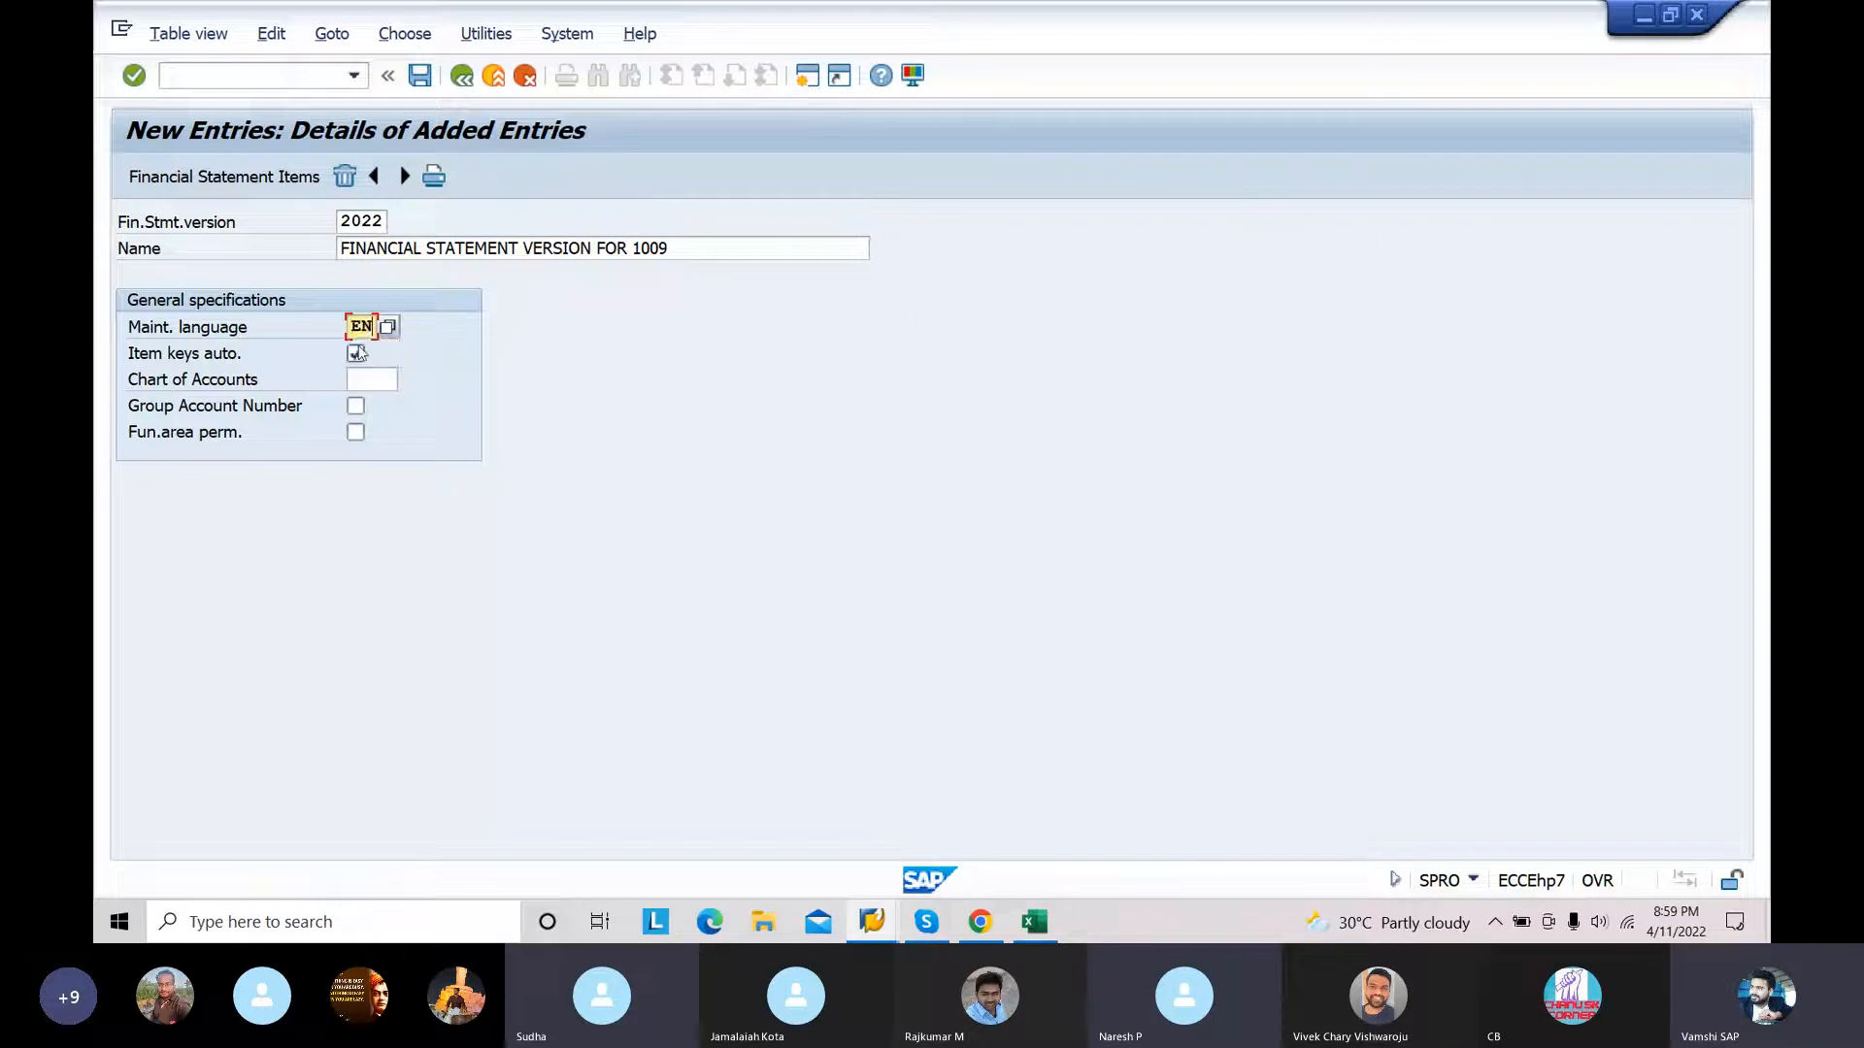
Step: Turn off automatic item keys, set the chart of accounts to 4584 and save the version in the proposed customizing request
{"action": "left_click", "coordinate": [361, 354]}
{"action": "left_click", "coordinate": [365, 356]}
{"action": "left_click", "coordinate": [359, 379]}
{"action": "type", "text": "4584"}
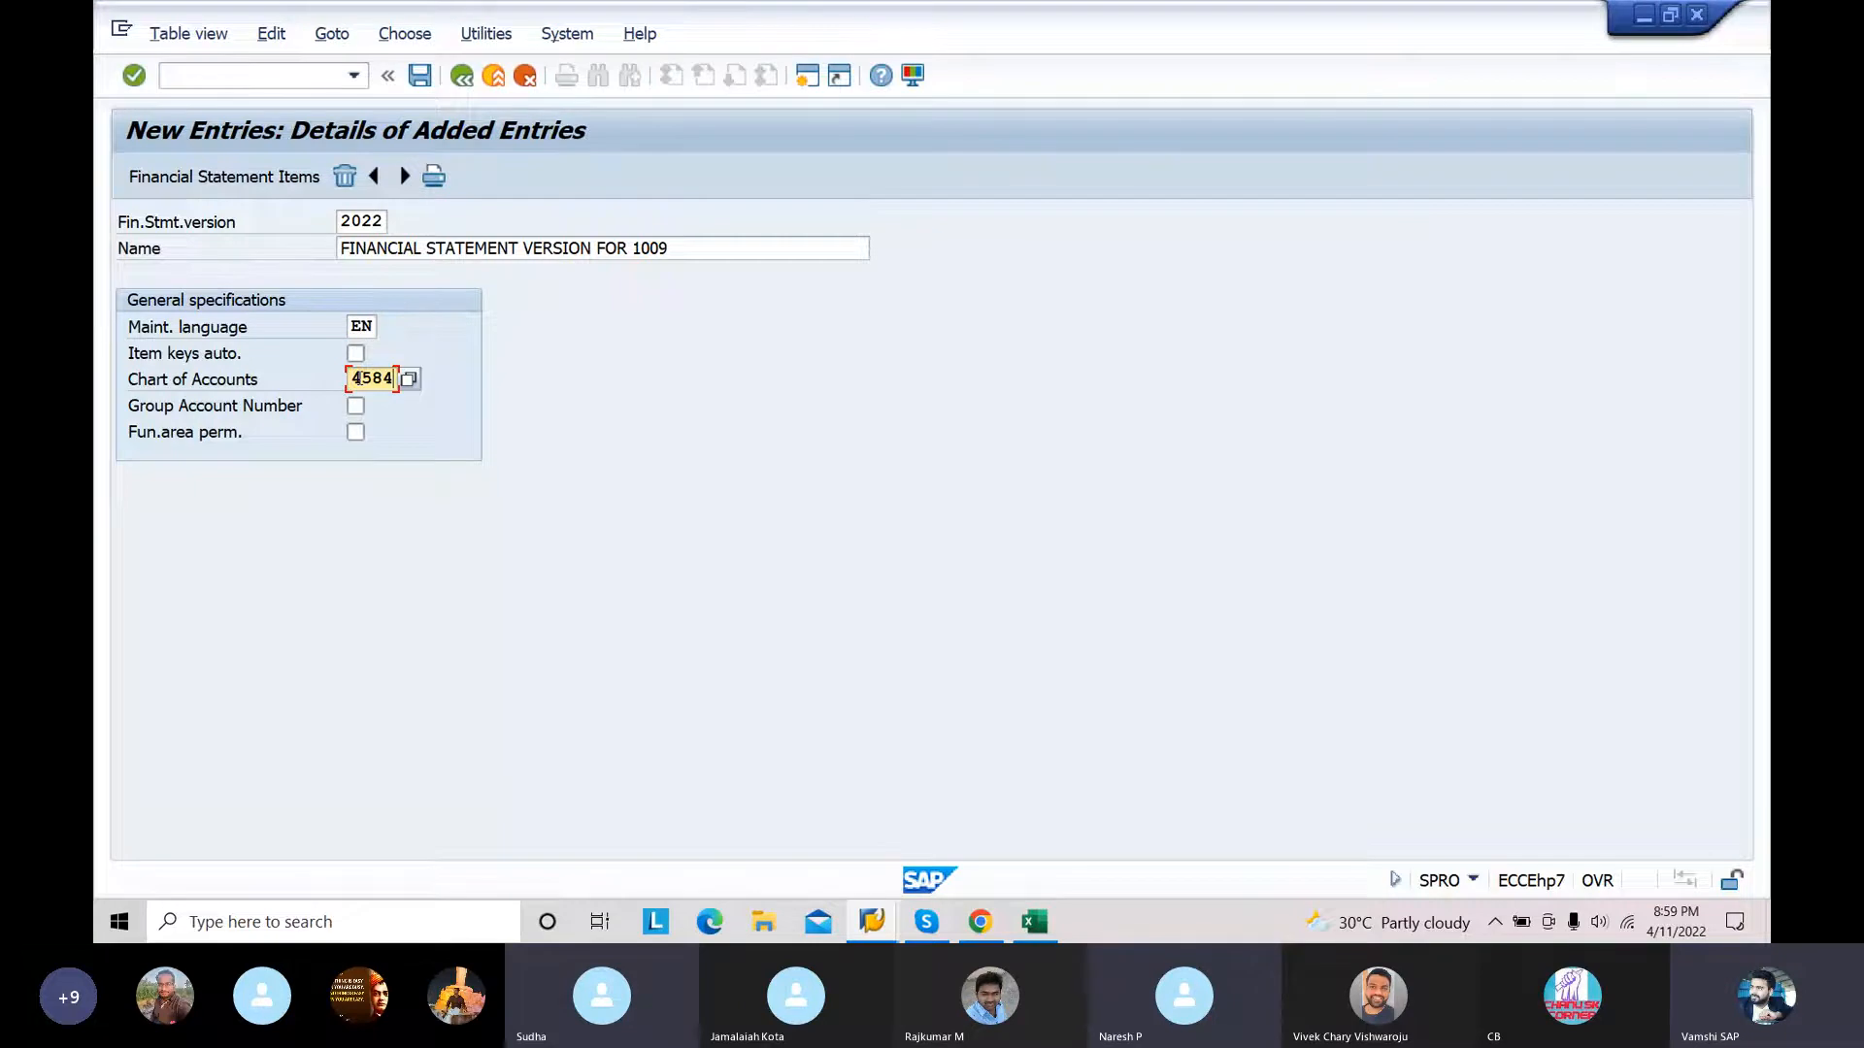
{"action": "left_click", "coordinate": [419, 77]}
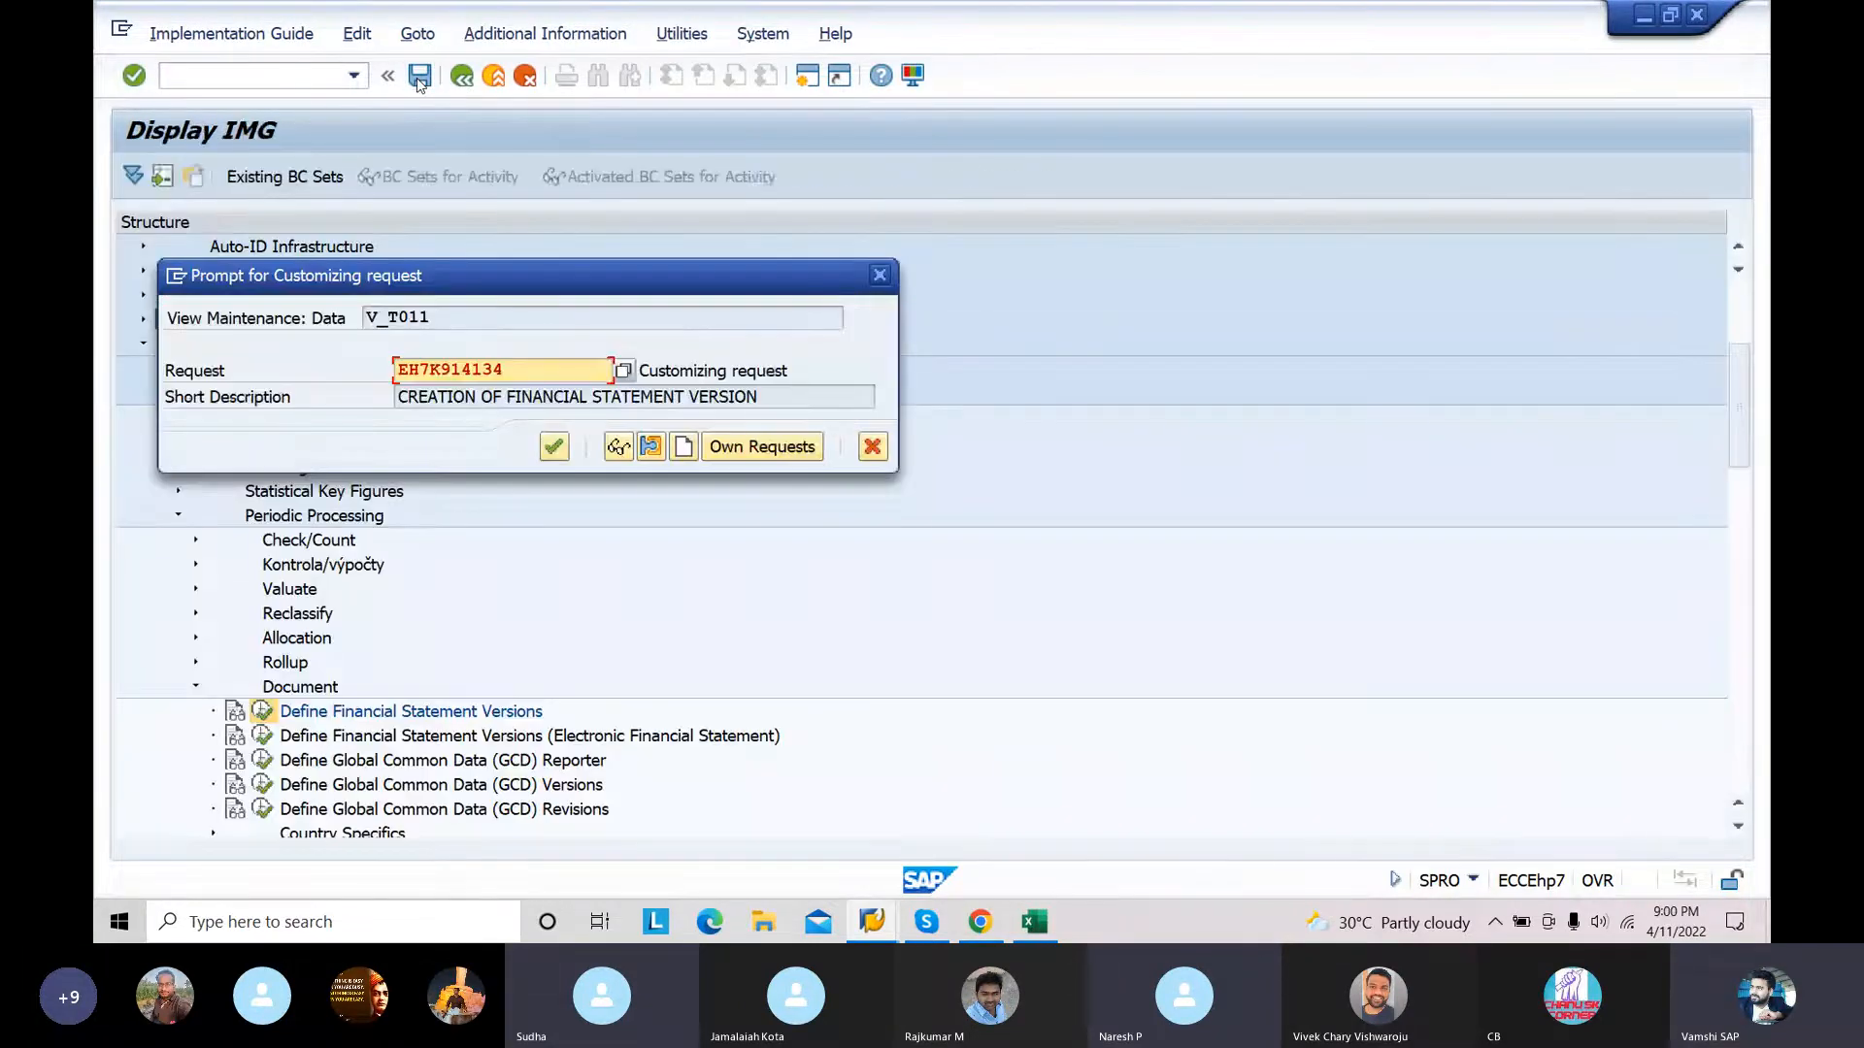
{"action": "left_click", "coordinate": [553, 447]}
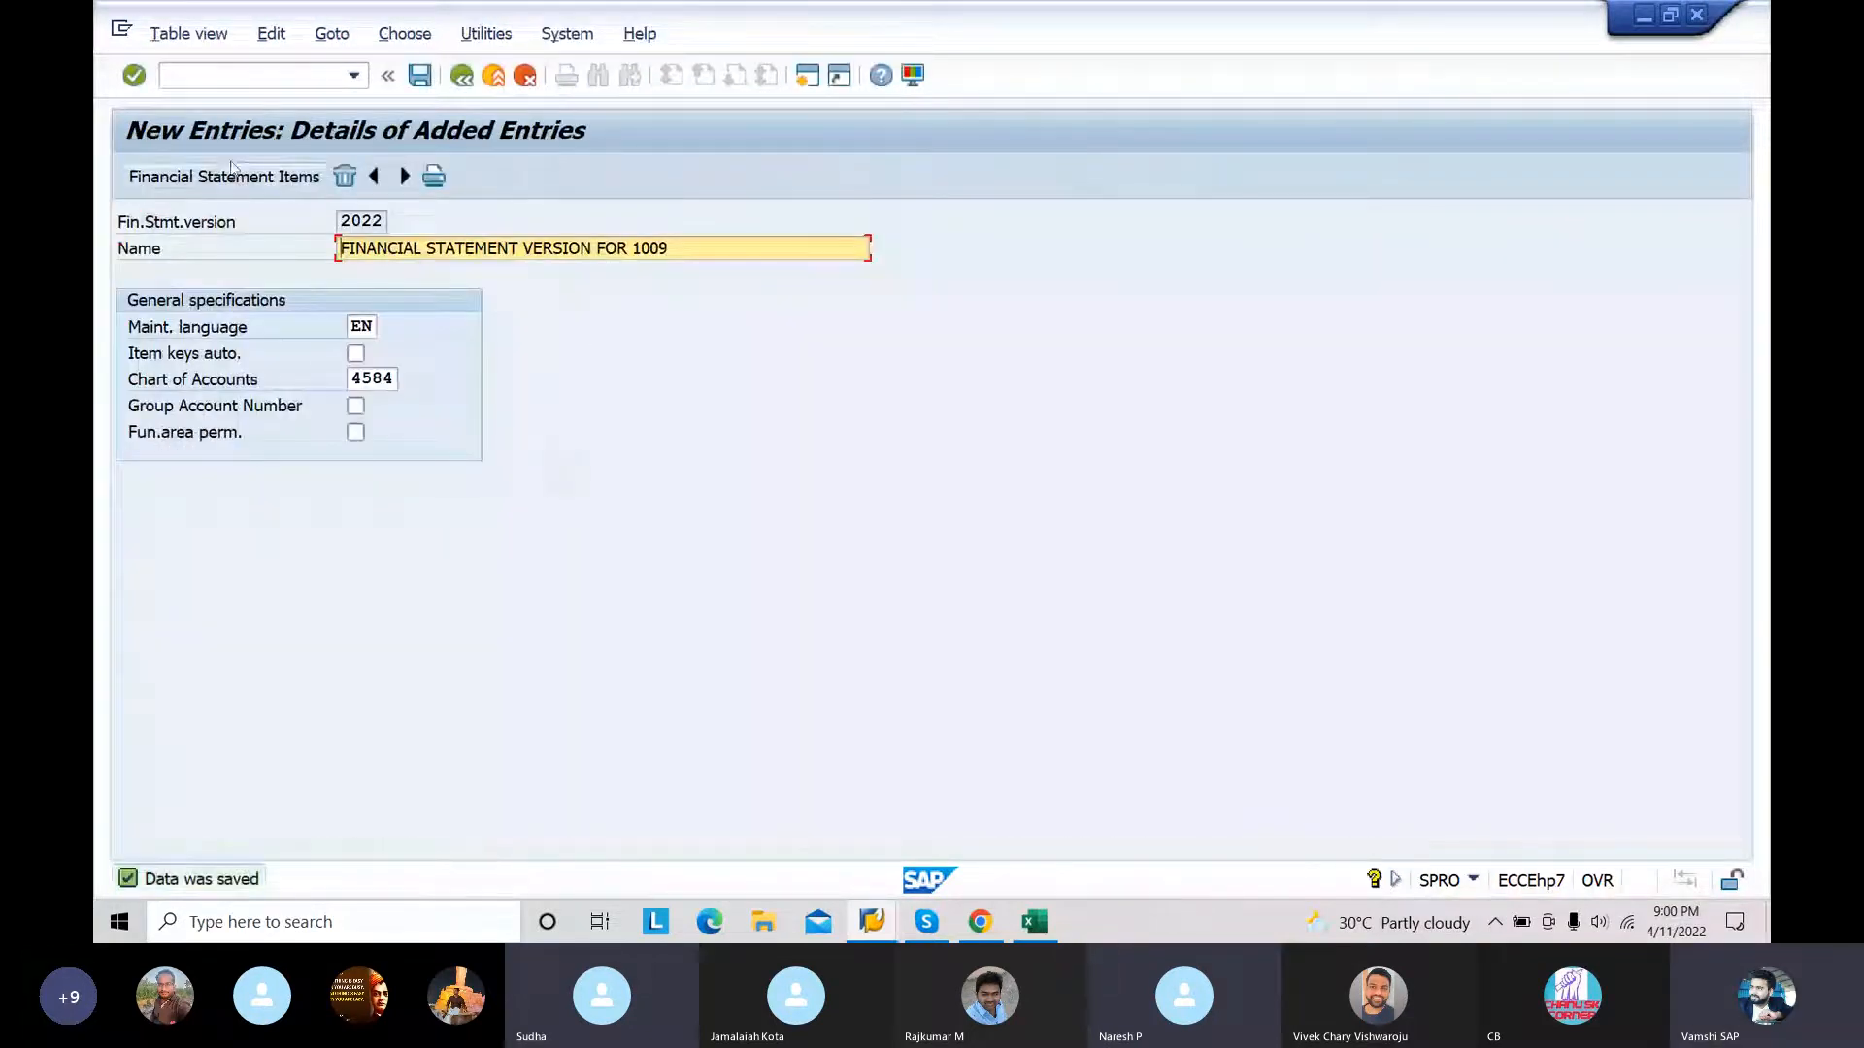
Step: Examine the version's financial statement items down to Sales Revenue under the income statement, and return to the versions overview
{"action": "left_click", "coordinate": [233, 182]}
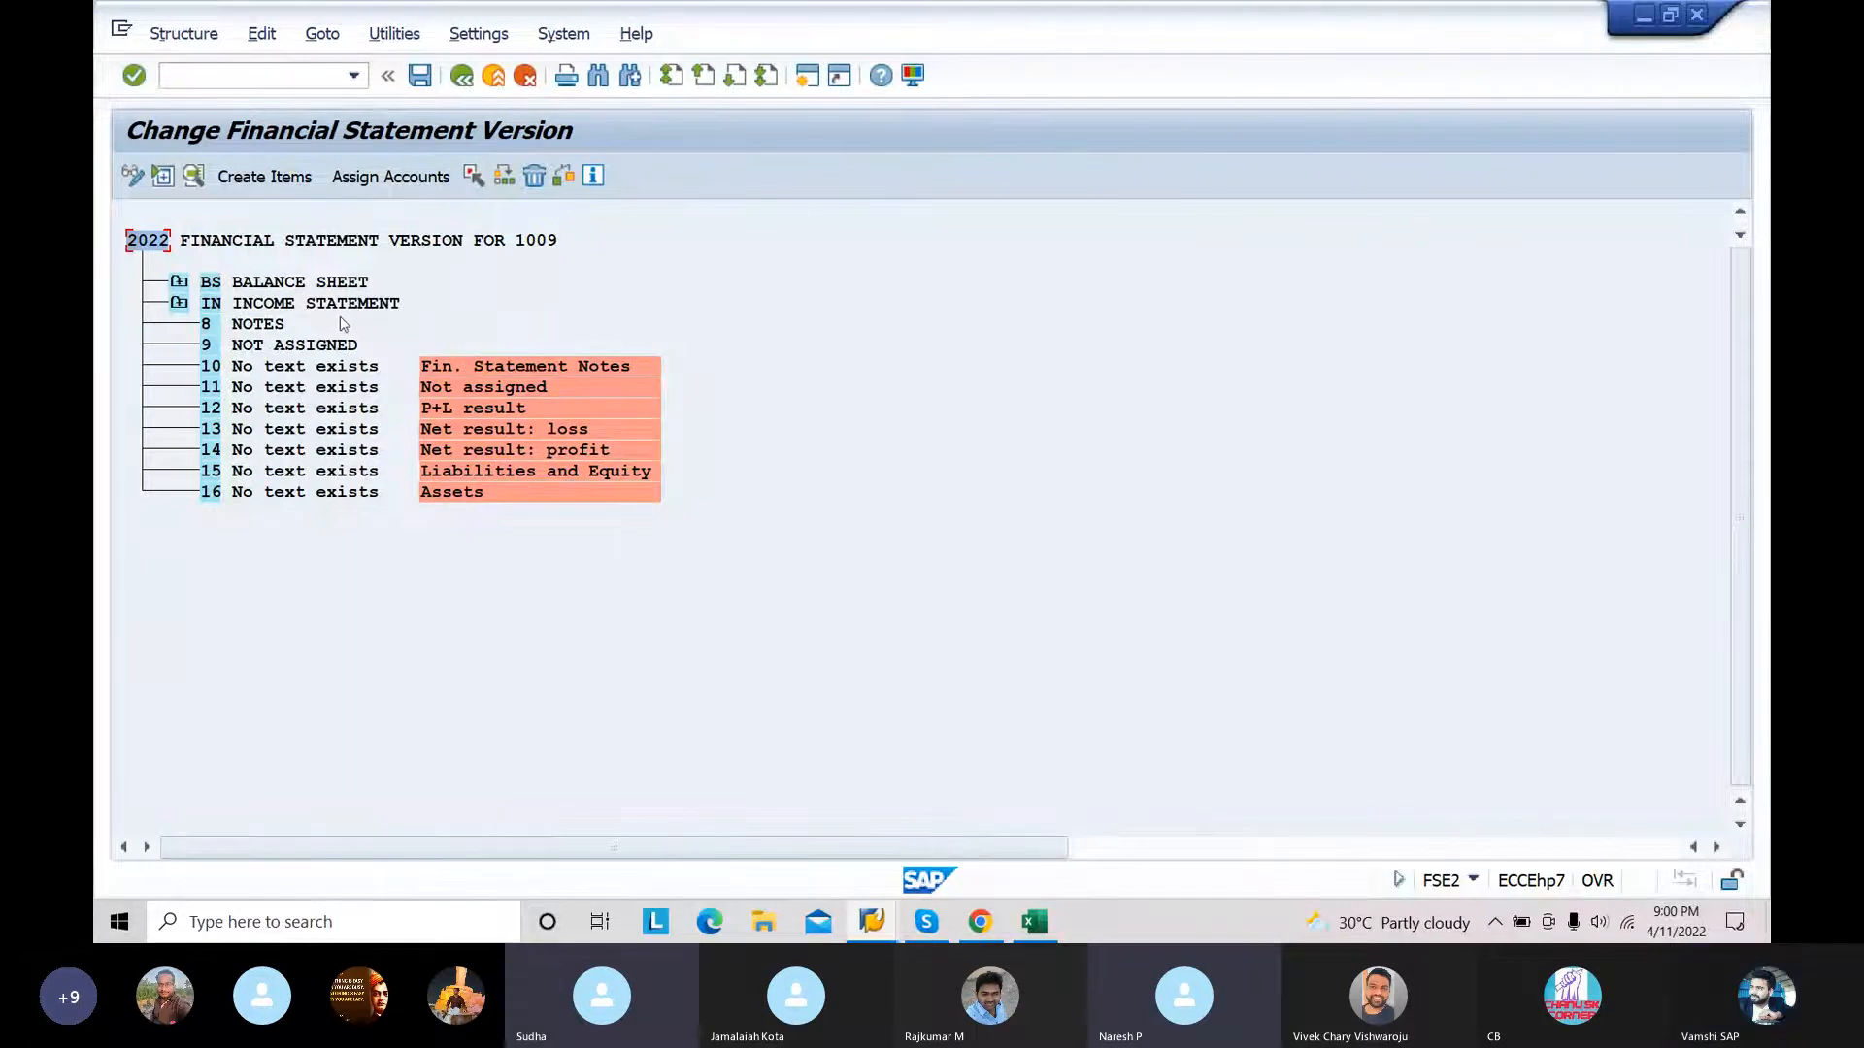
{"action": "left_click", "coordinate": [180, 303]}
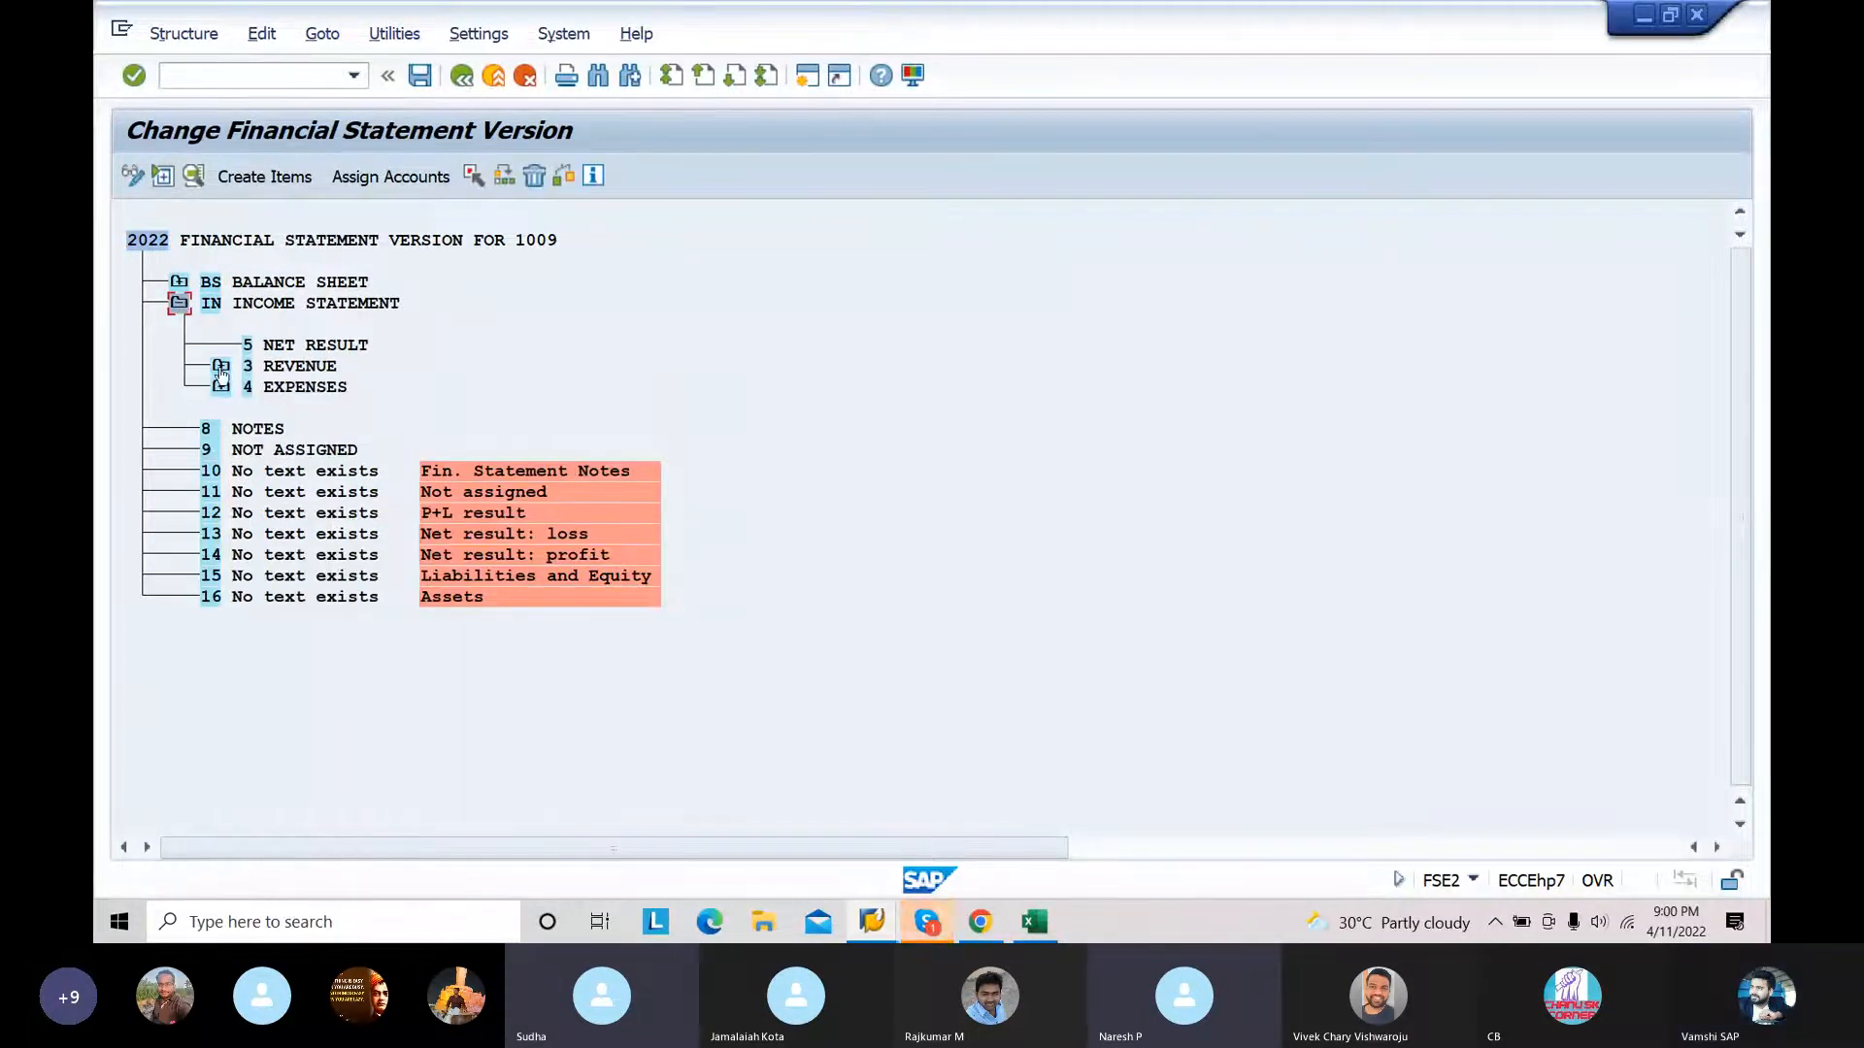
{"action": "left_click", "coordinate": [221, 369]}
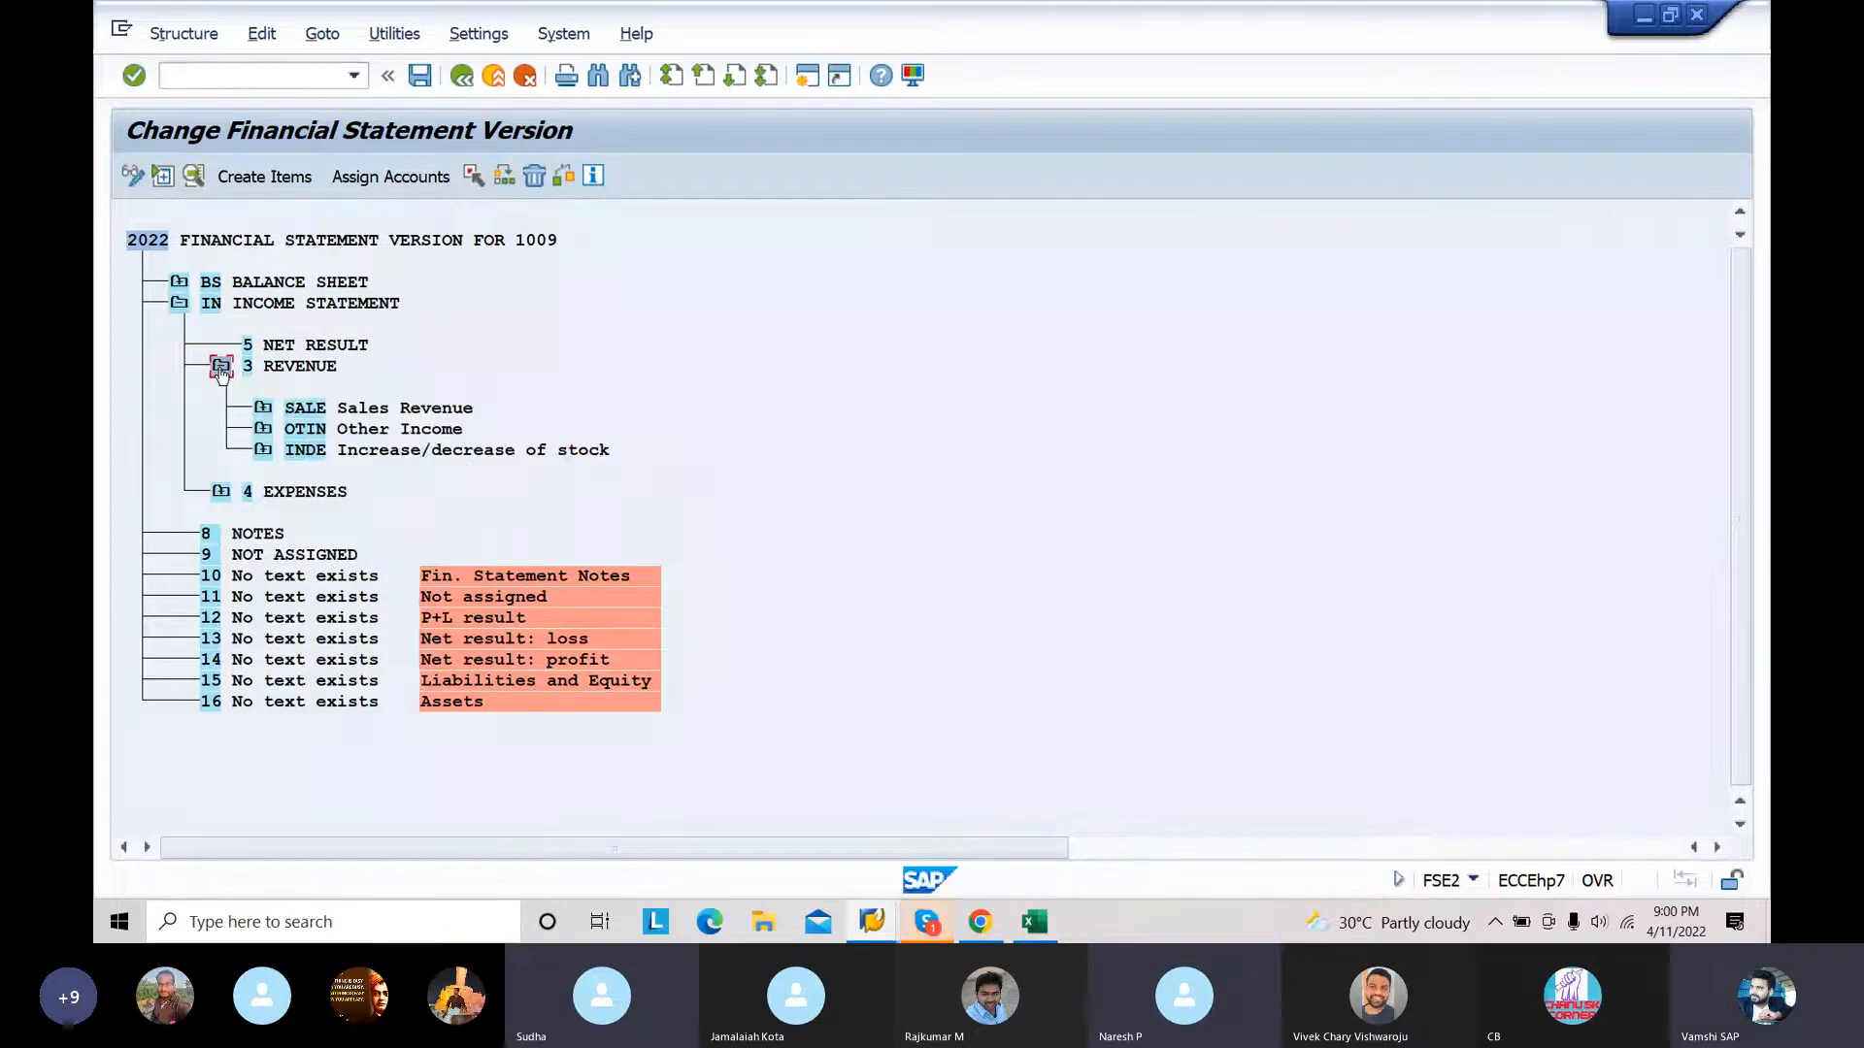
{"action": "left_click", "coordinate": [262, 408]}
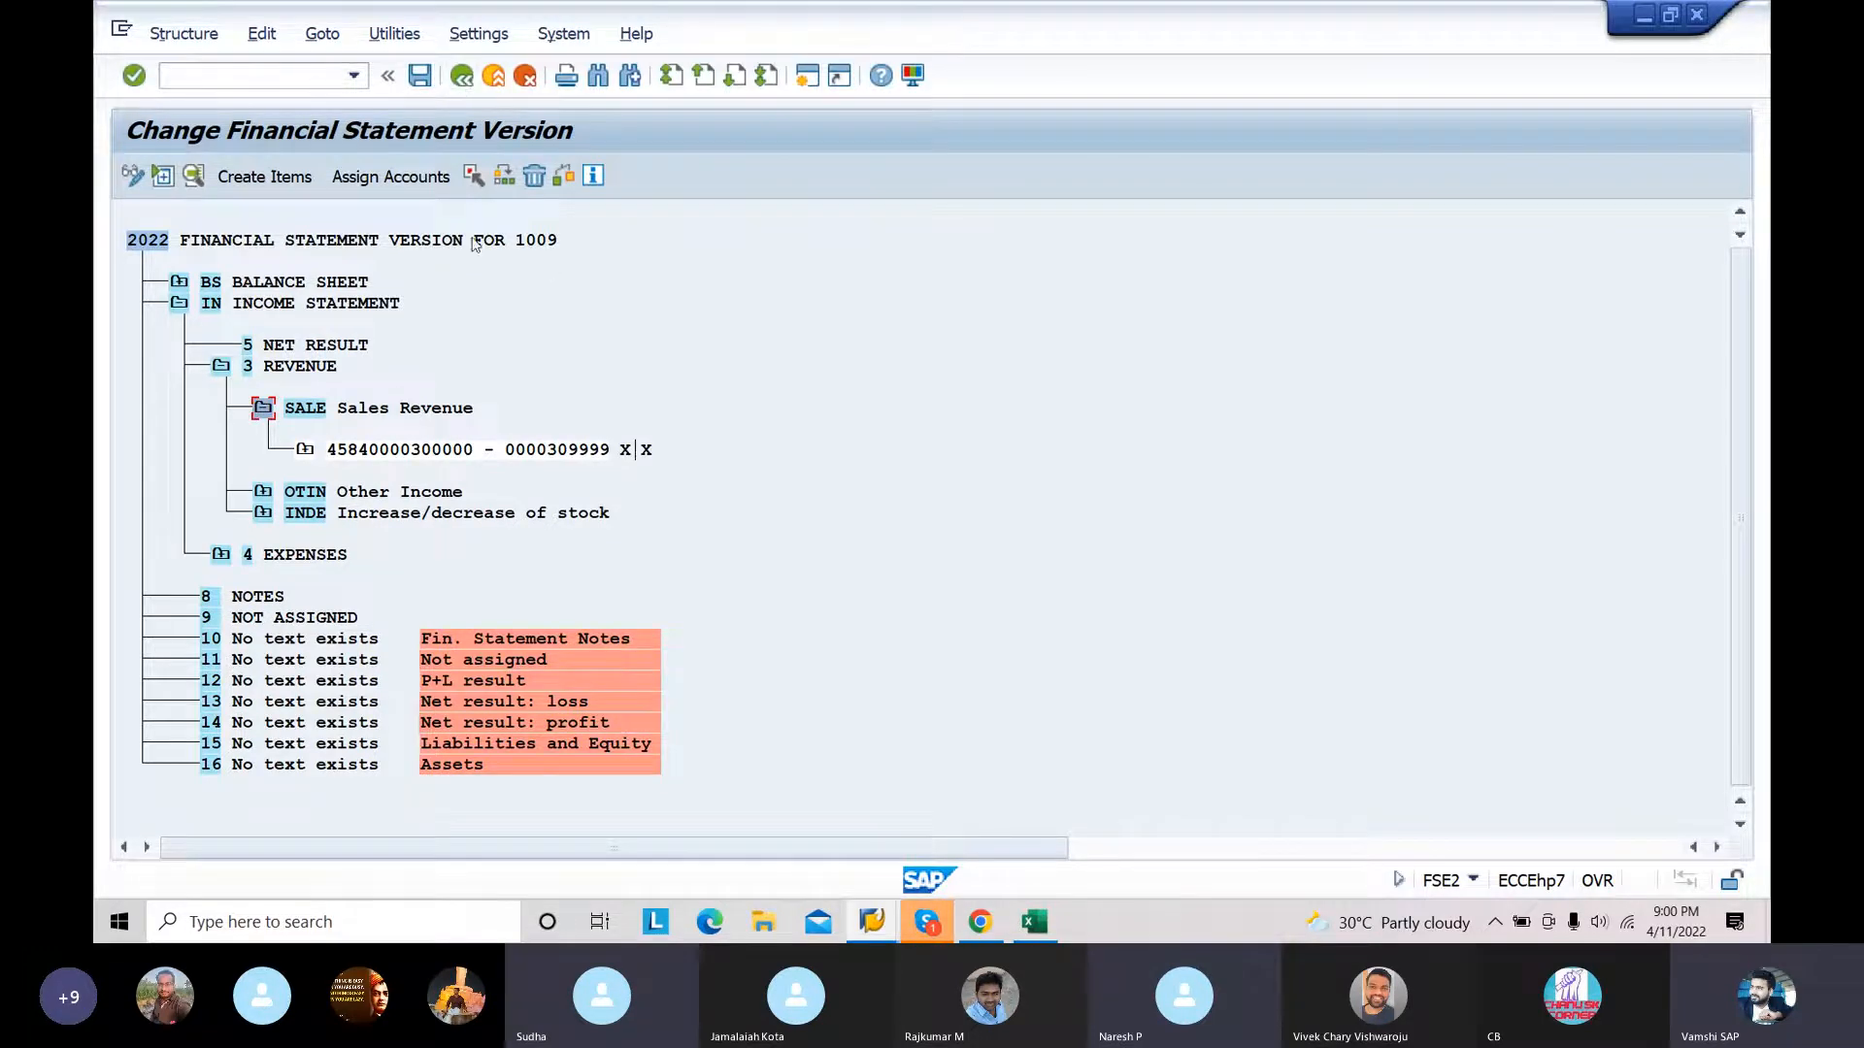
{"action": "left_click", "coordinate": [461, 76]}
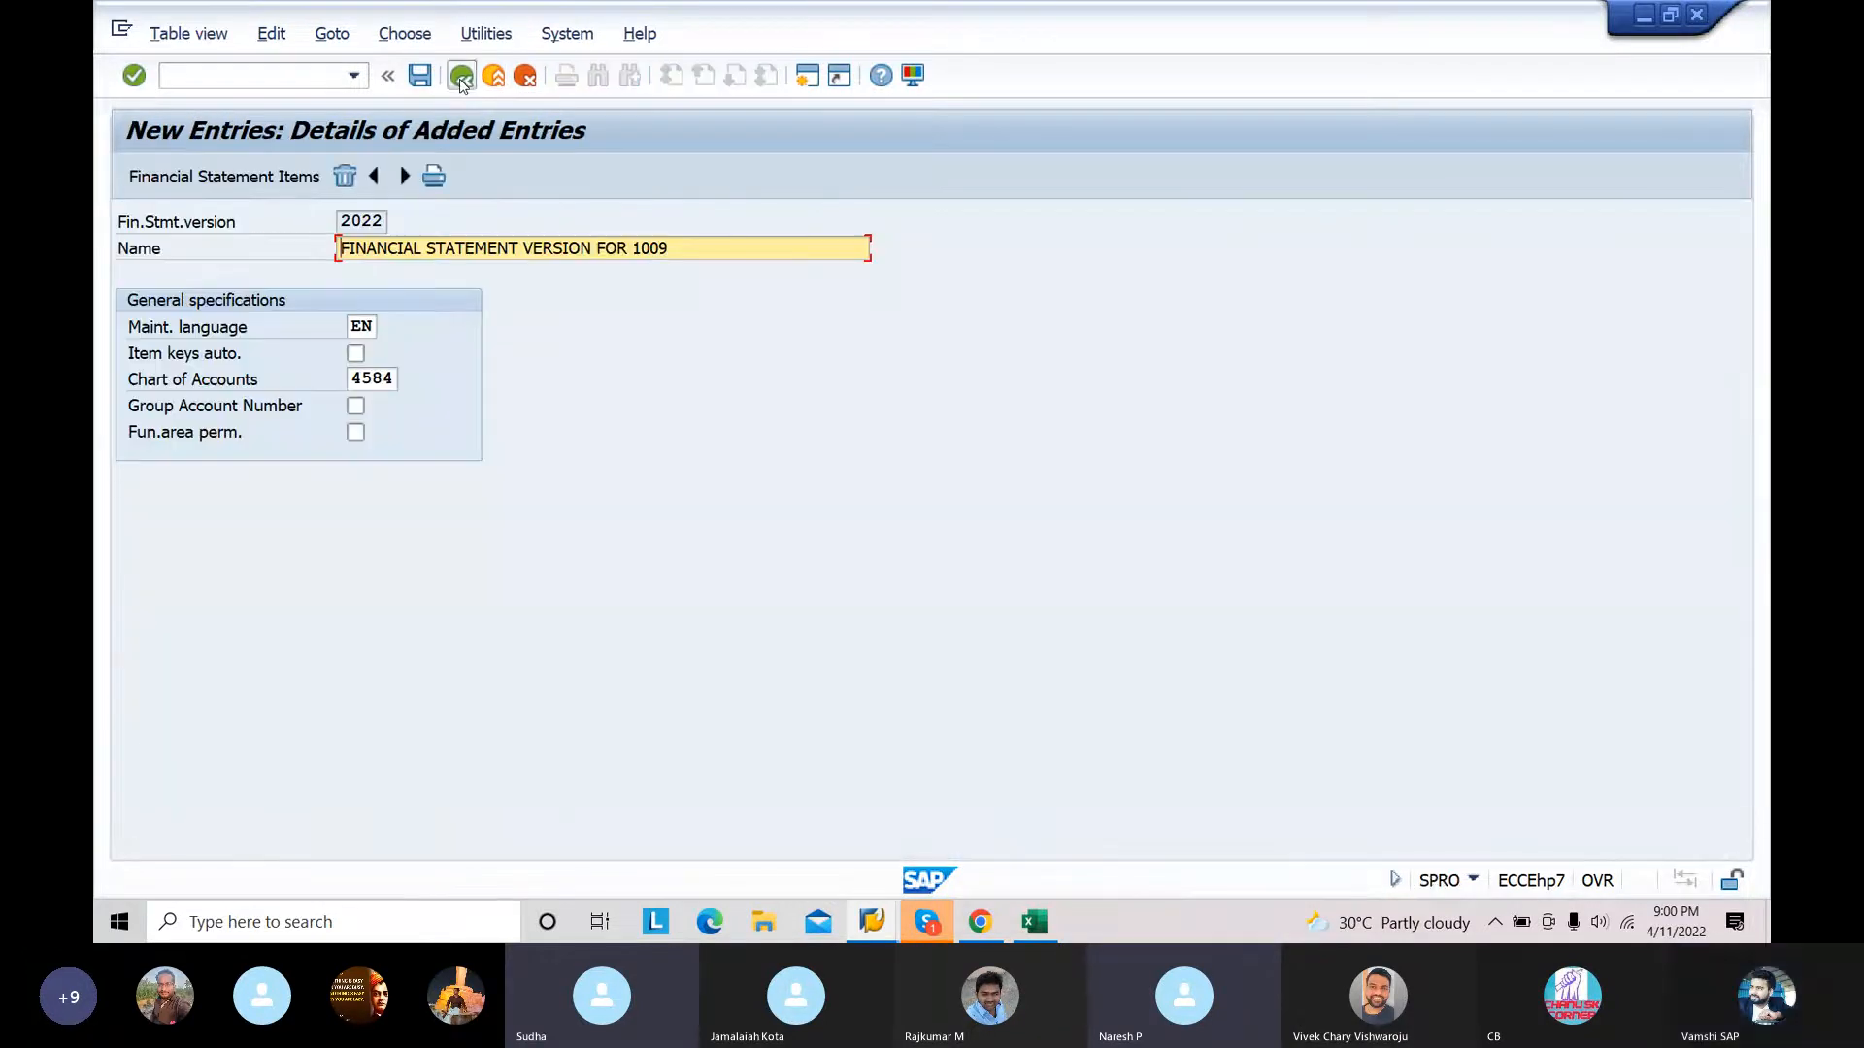
{"action": "left_click", "coordinate": [461, 76]}
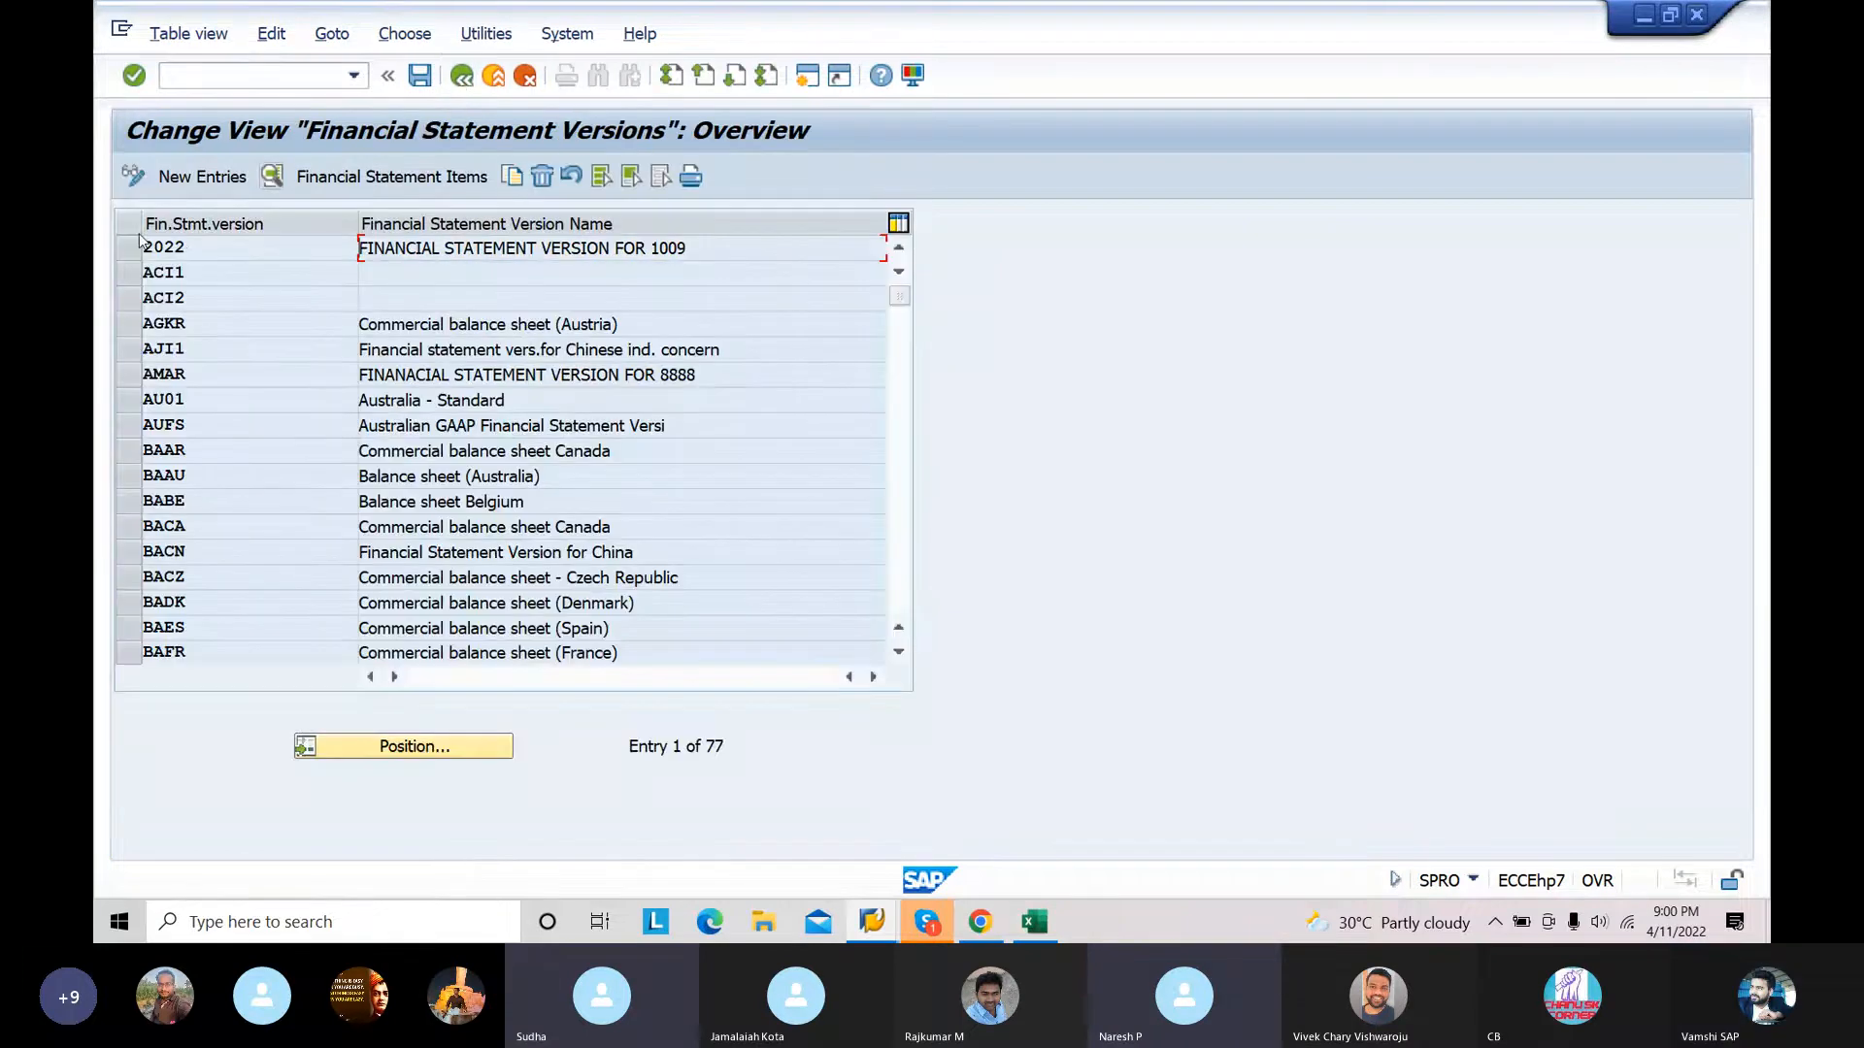
Step: Add a new financial statement version 2021 named "FINANCIAL STATEMENT VERSION FOR 1009"
{"action": "left_click", "coordinate": [184, 186]}
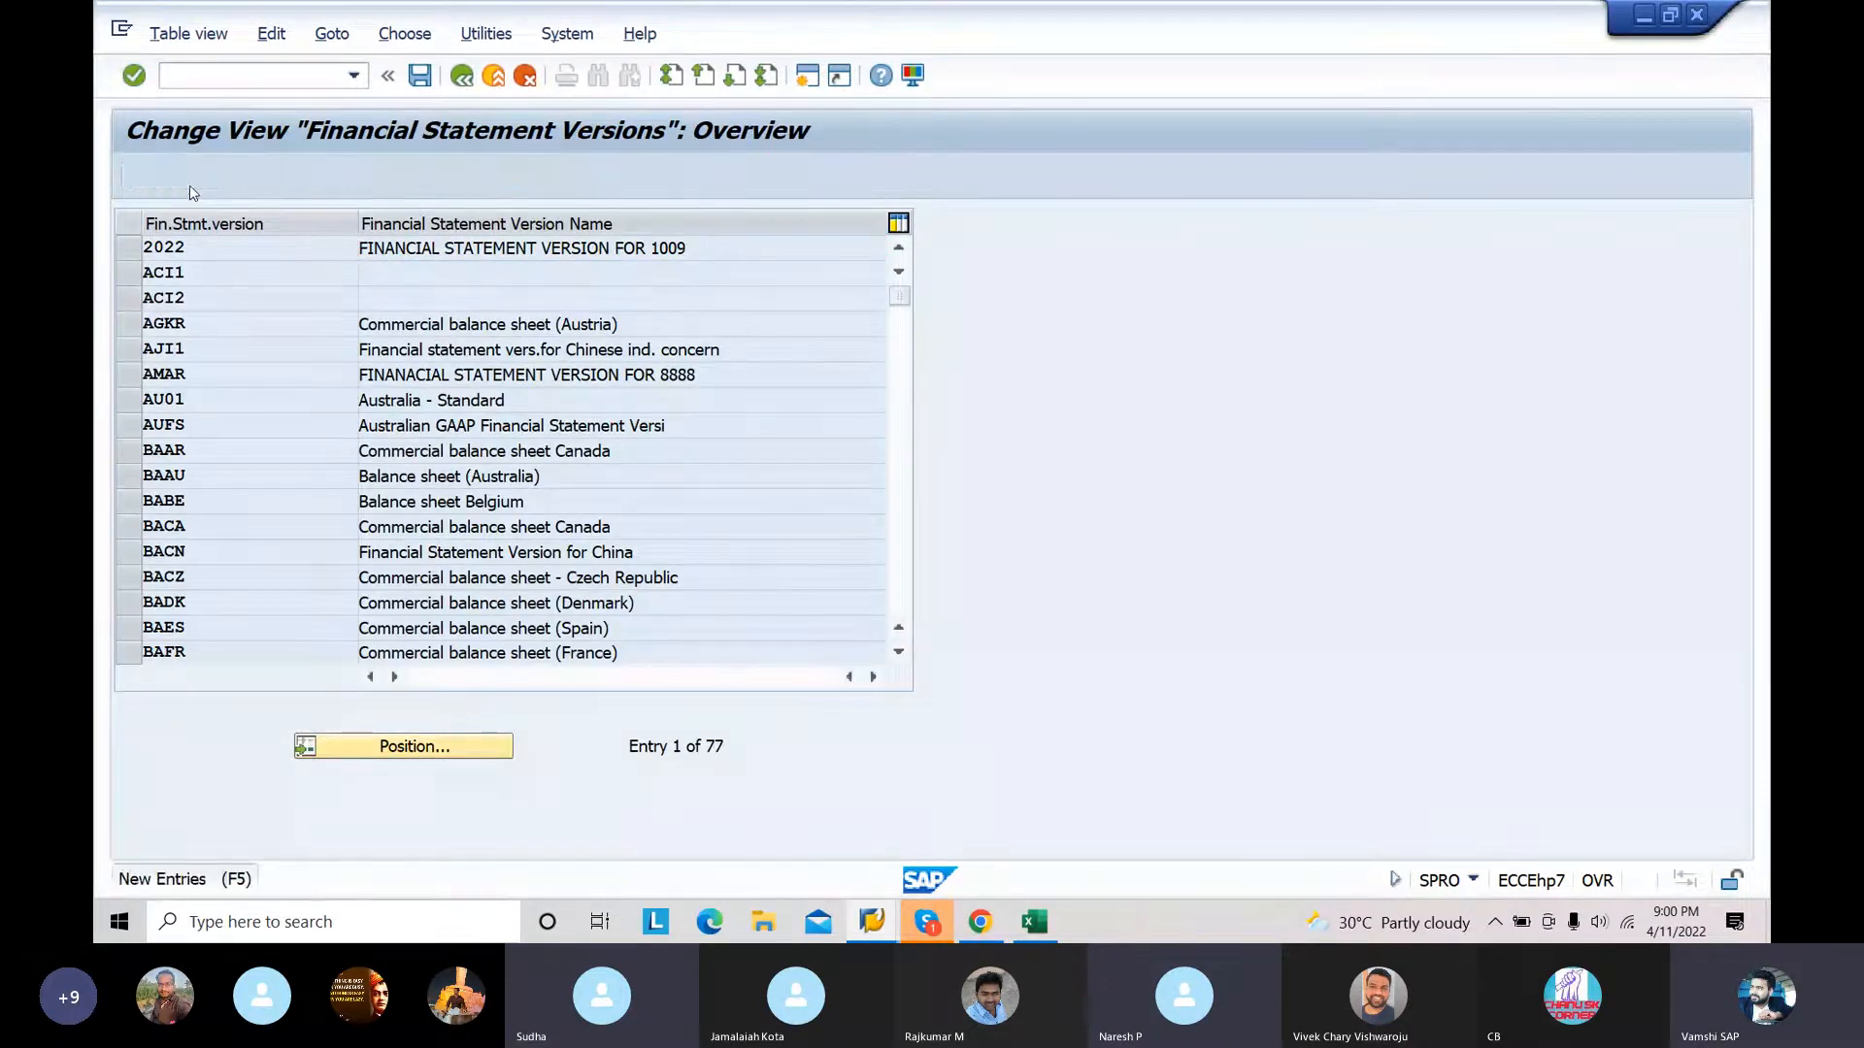
{"action": "type", "text": "20"}
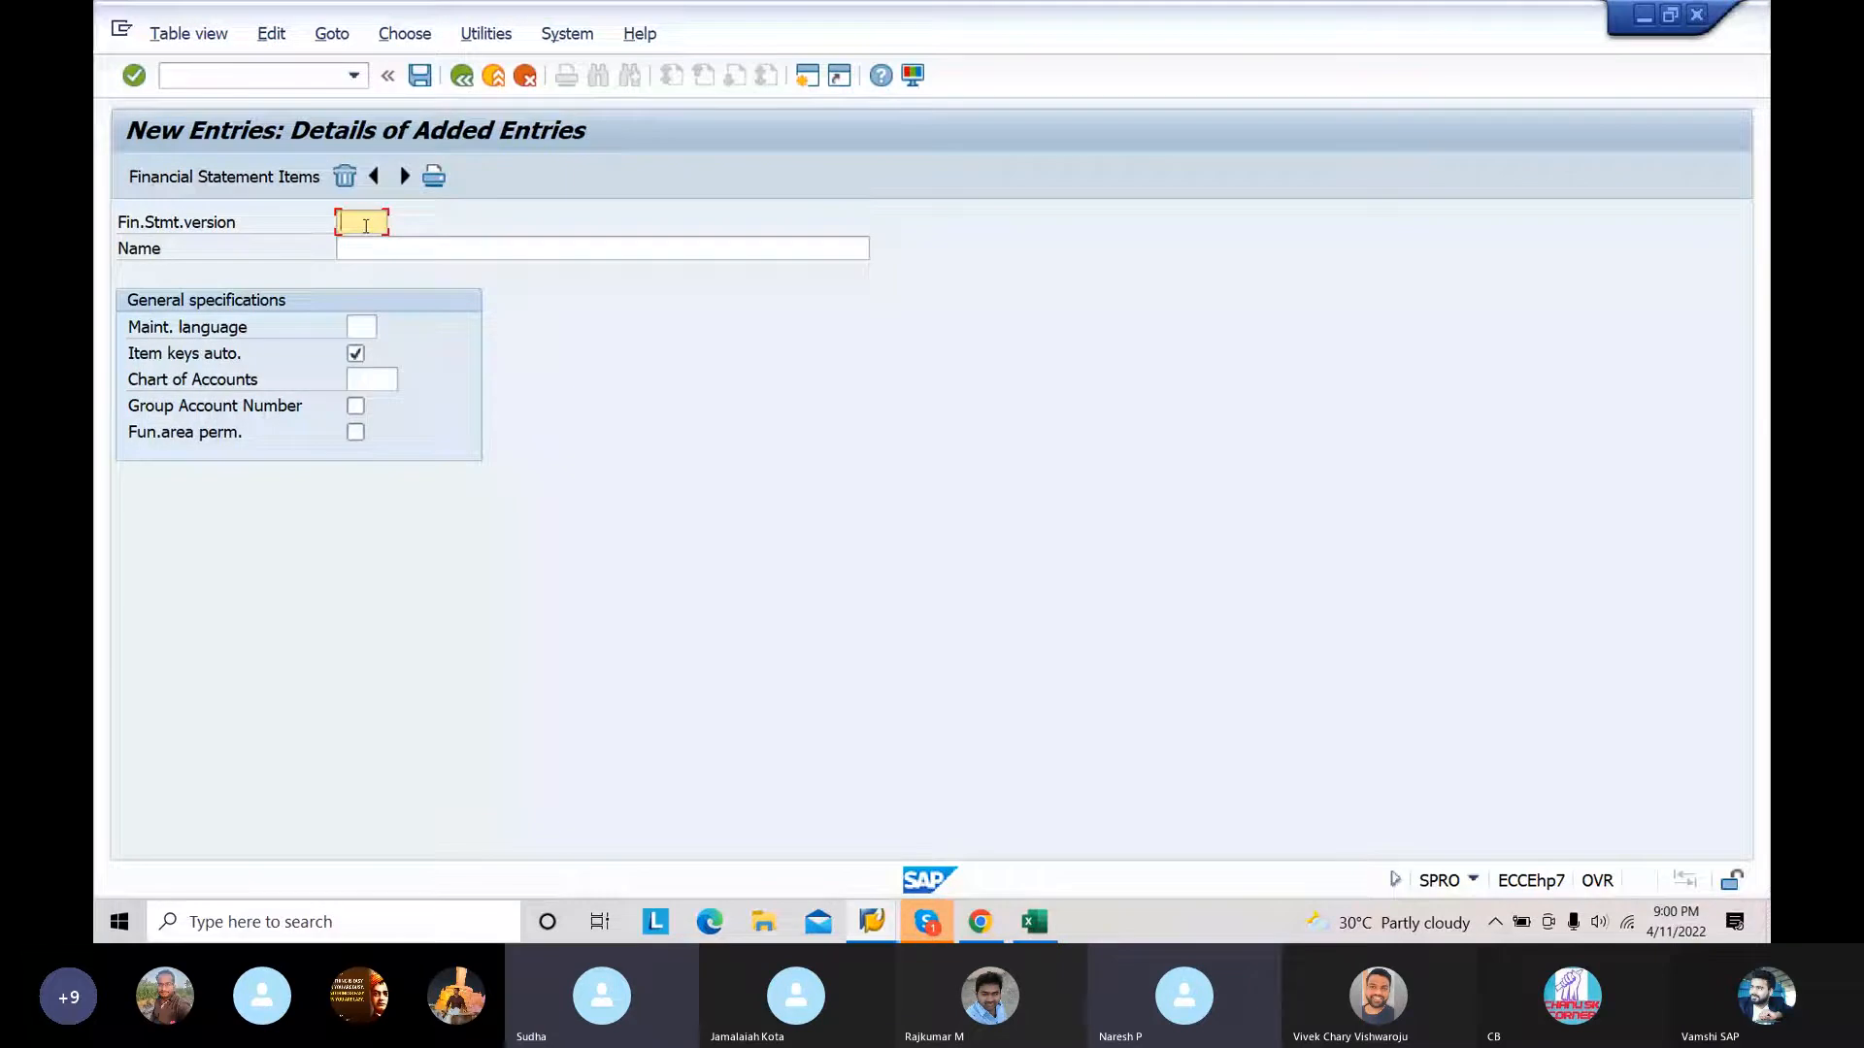
{"action": "type", "text": "21"}
{"action": "left_click", "coordinate": [394, 242]}
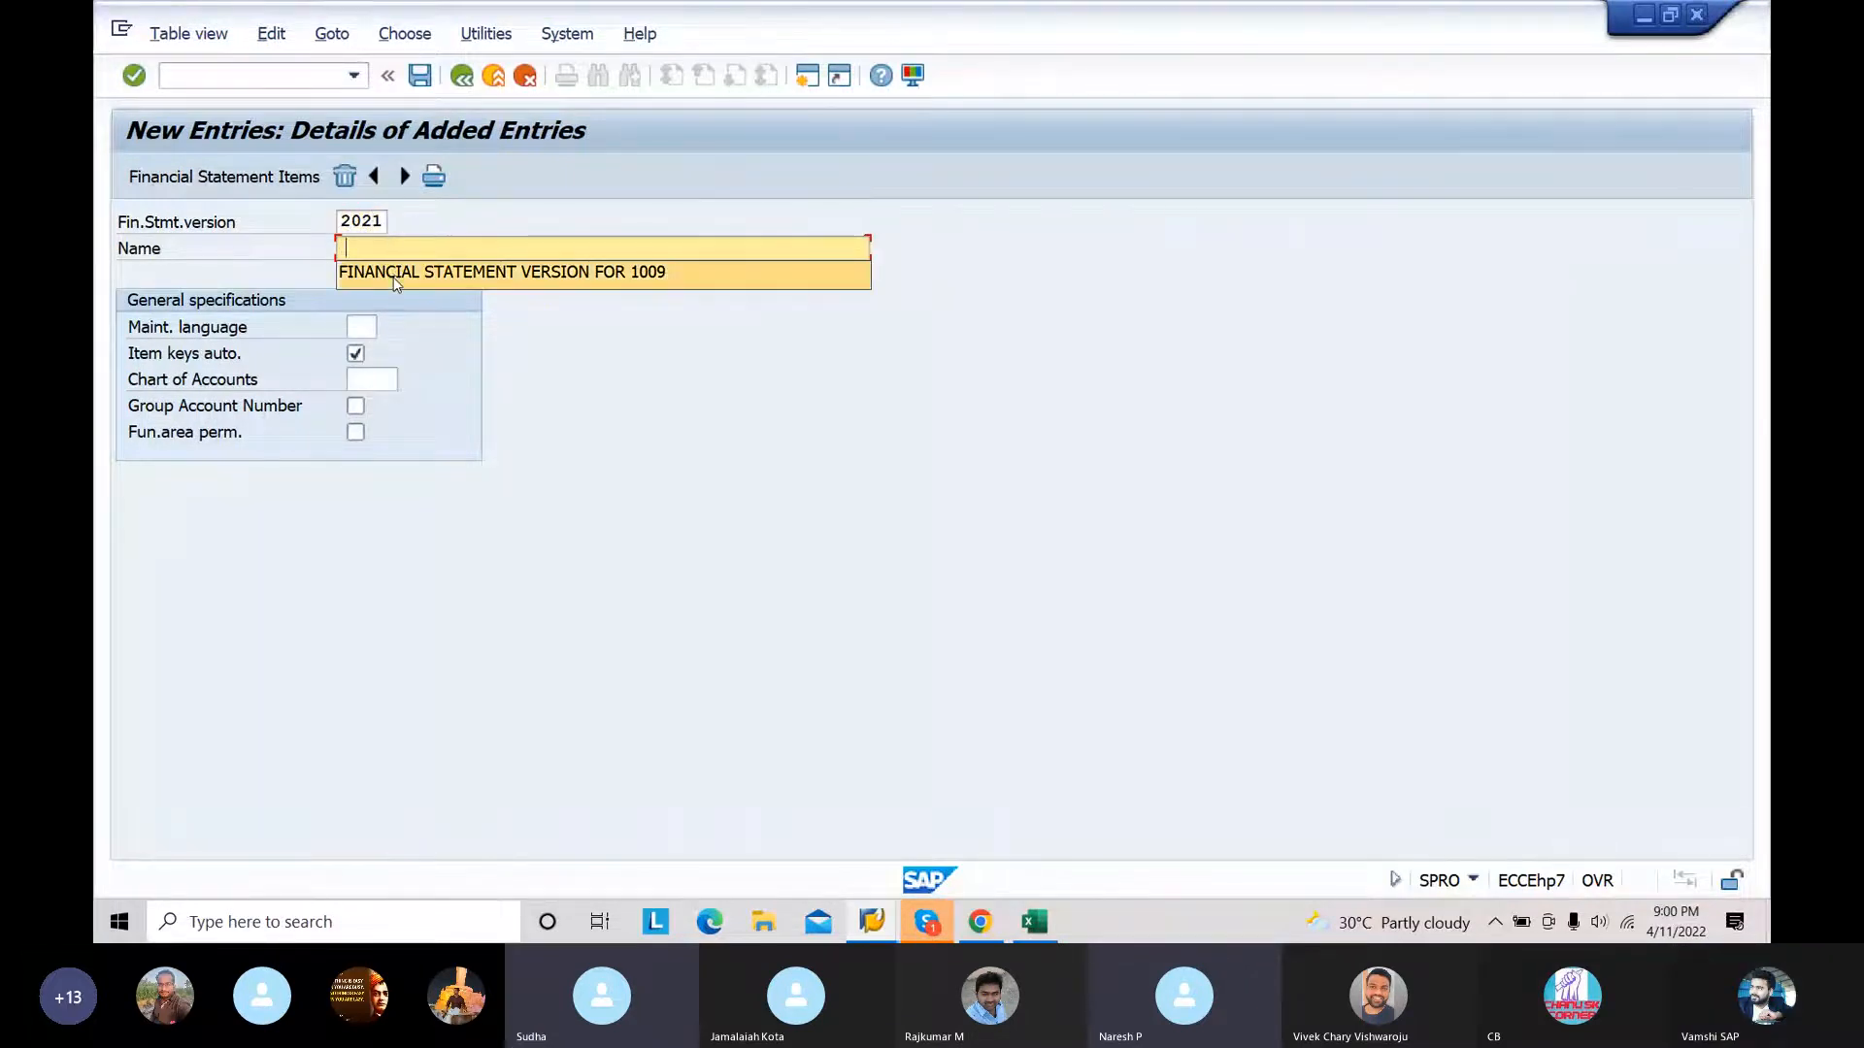
{"action": "left_click", "coordinate": [392, 277]}
Step: Set maintenance language EN and chart of accounts 4584 without automatic item keys, and save version 2021
{"action": "left_click", "coordinate": [361, 326]}
{"action": "left_click", "coordinate": [357, 354]}
{"action": "left_click", "coordinate": [356, 354]}
{"action": "left_click", "coordinate": [363, 379]}
{"action": "type", "text": "4584"}
{"action": "key", "text": "Return"}
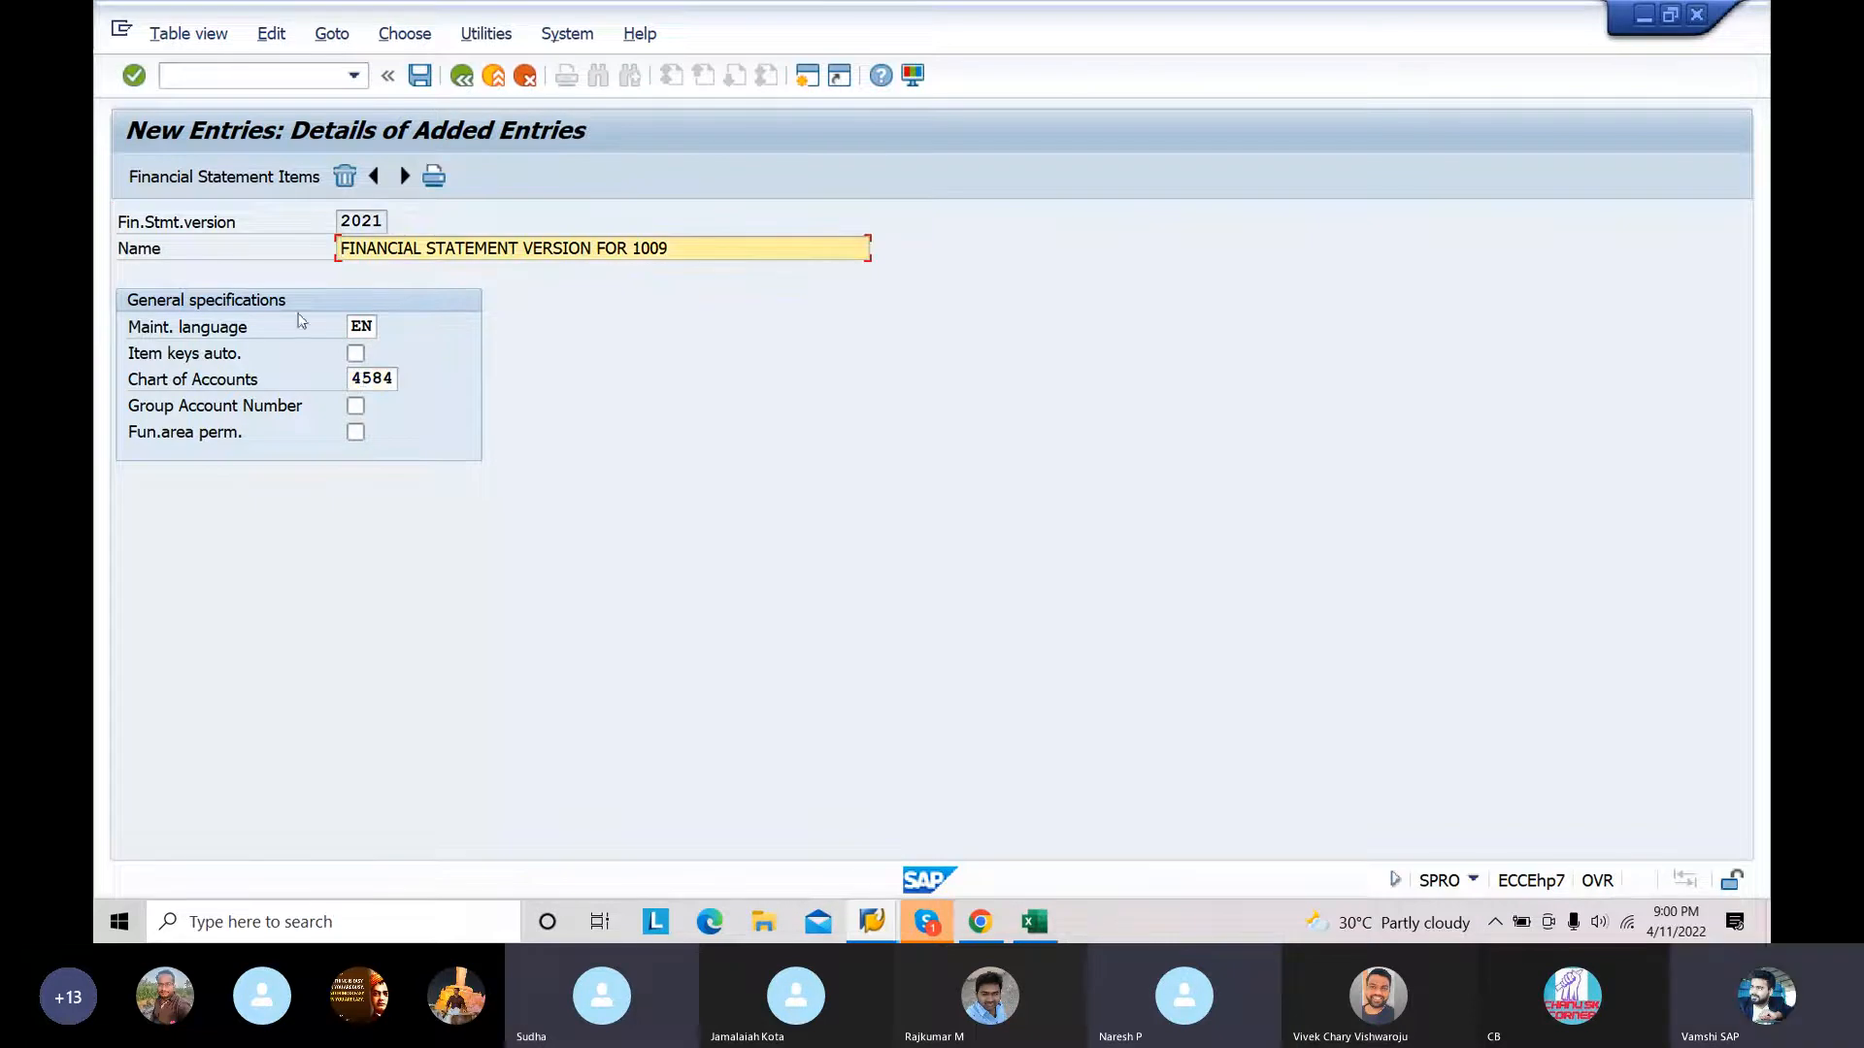
{"action": "left_click", "coordinate": [420, 76]}
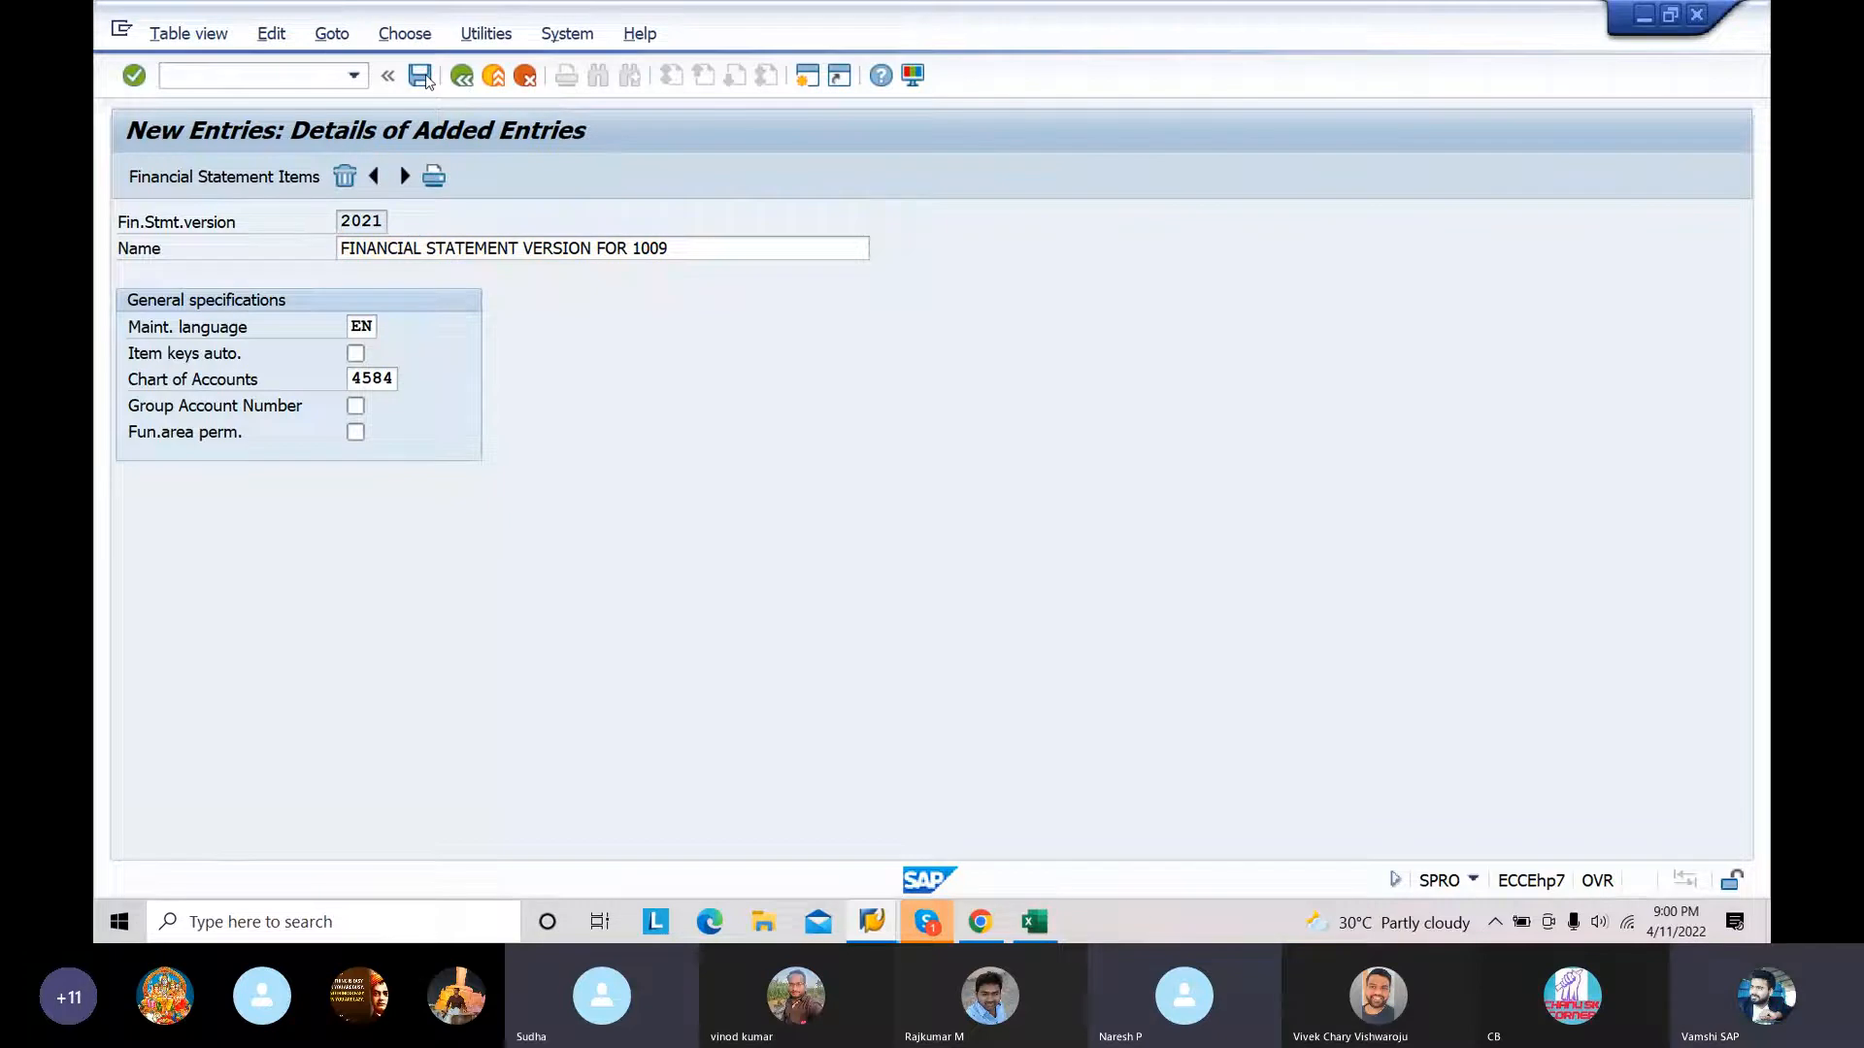
Step: Open the financial statement items of version 2021 and set the text of item 7 (Assets) to ASSETS
{"action": "left_click", "coordinate": [260, 181]}
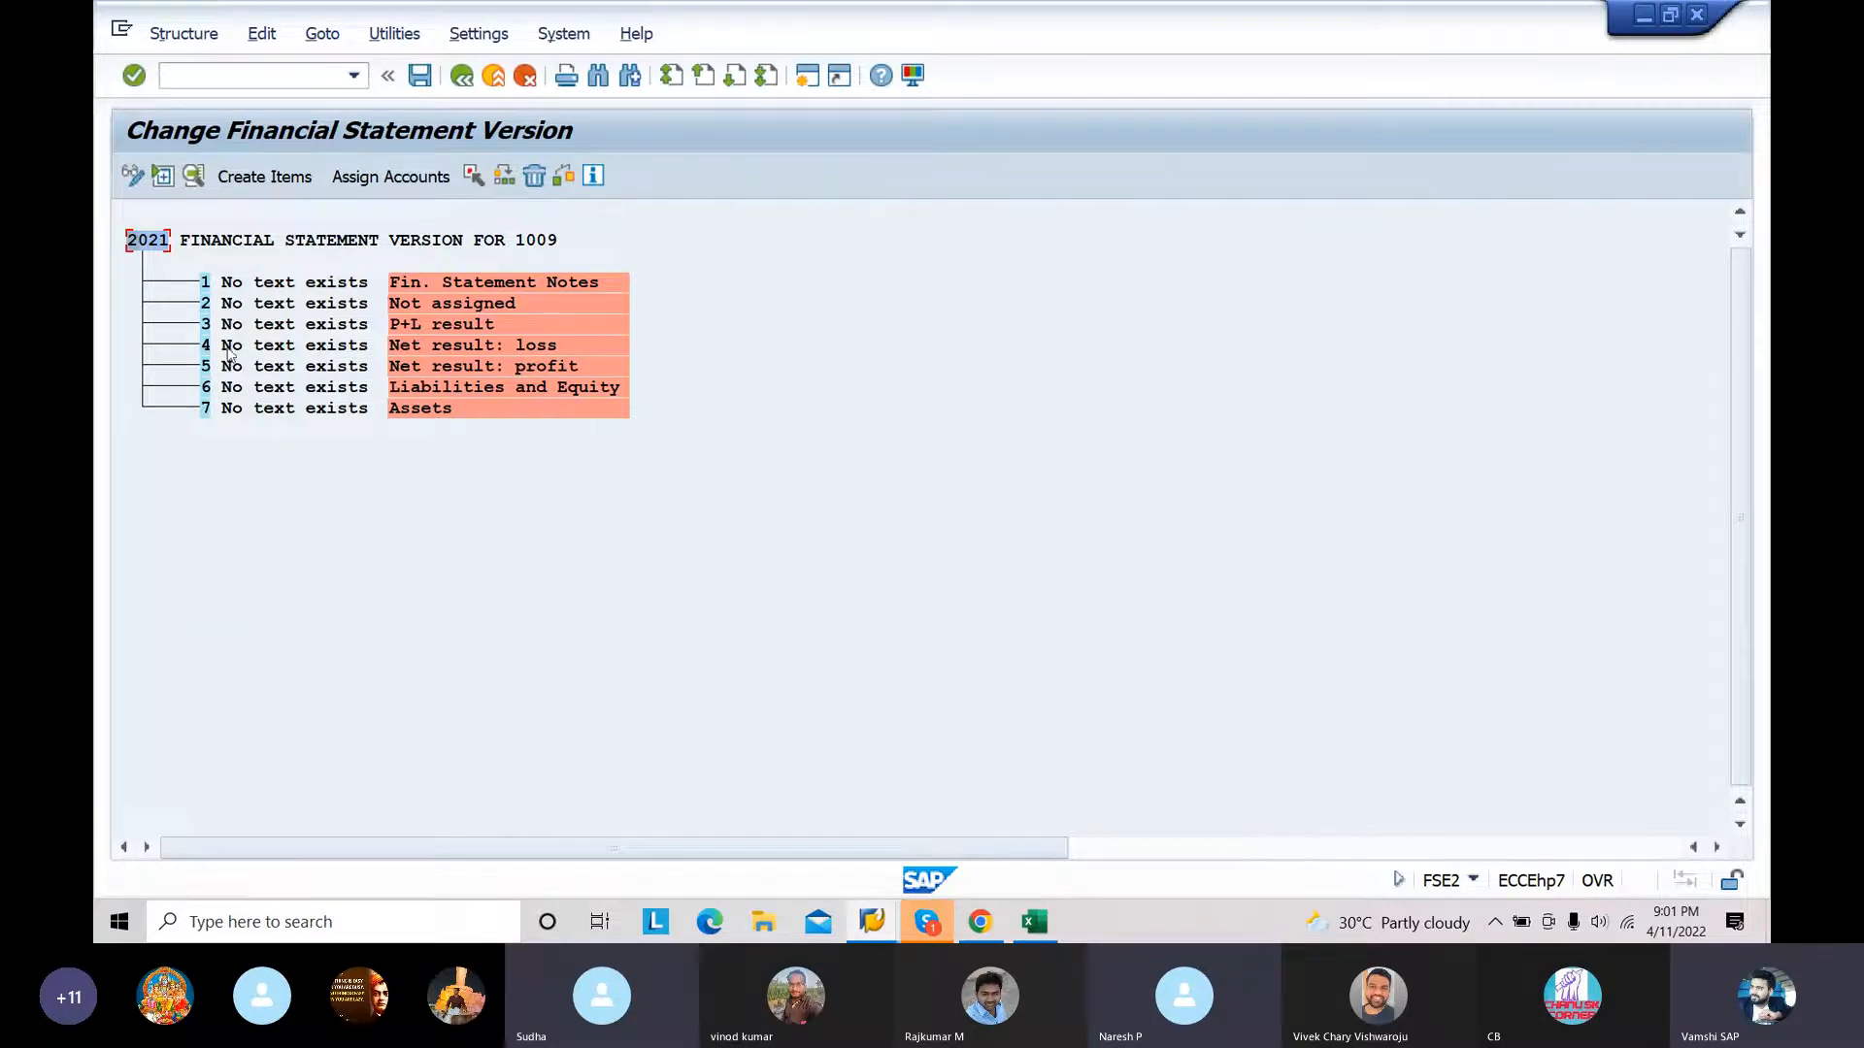
{"action": "left_click", "coordinate": [323, 411]}
{"action": "double_click", "coordinate": [323, 410]}
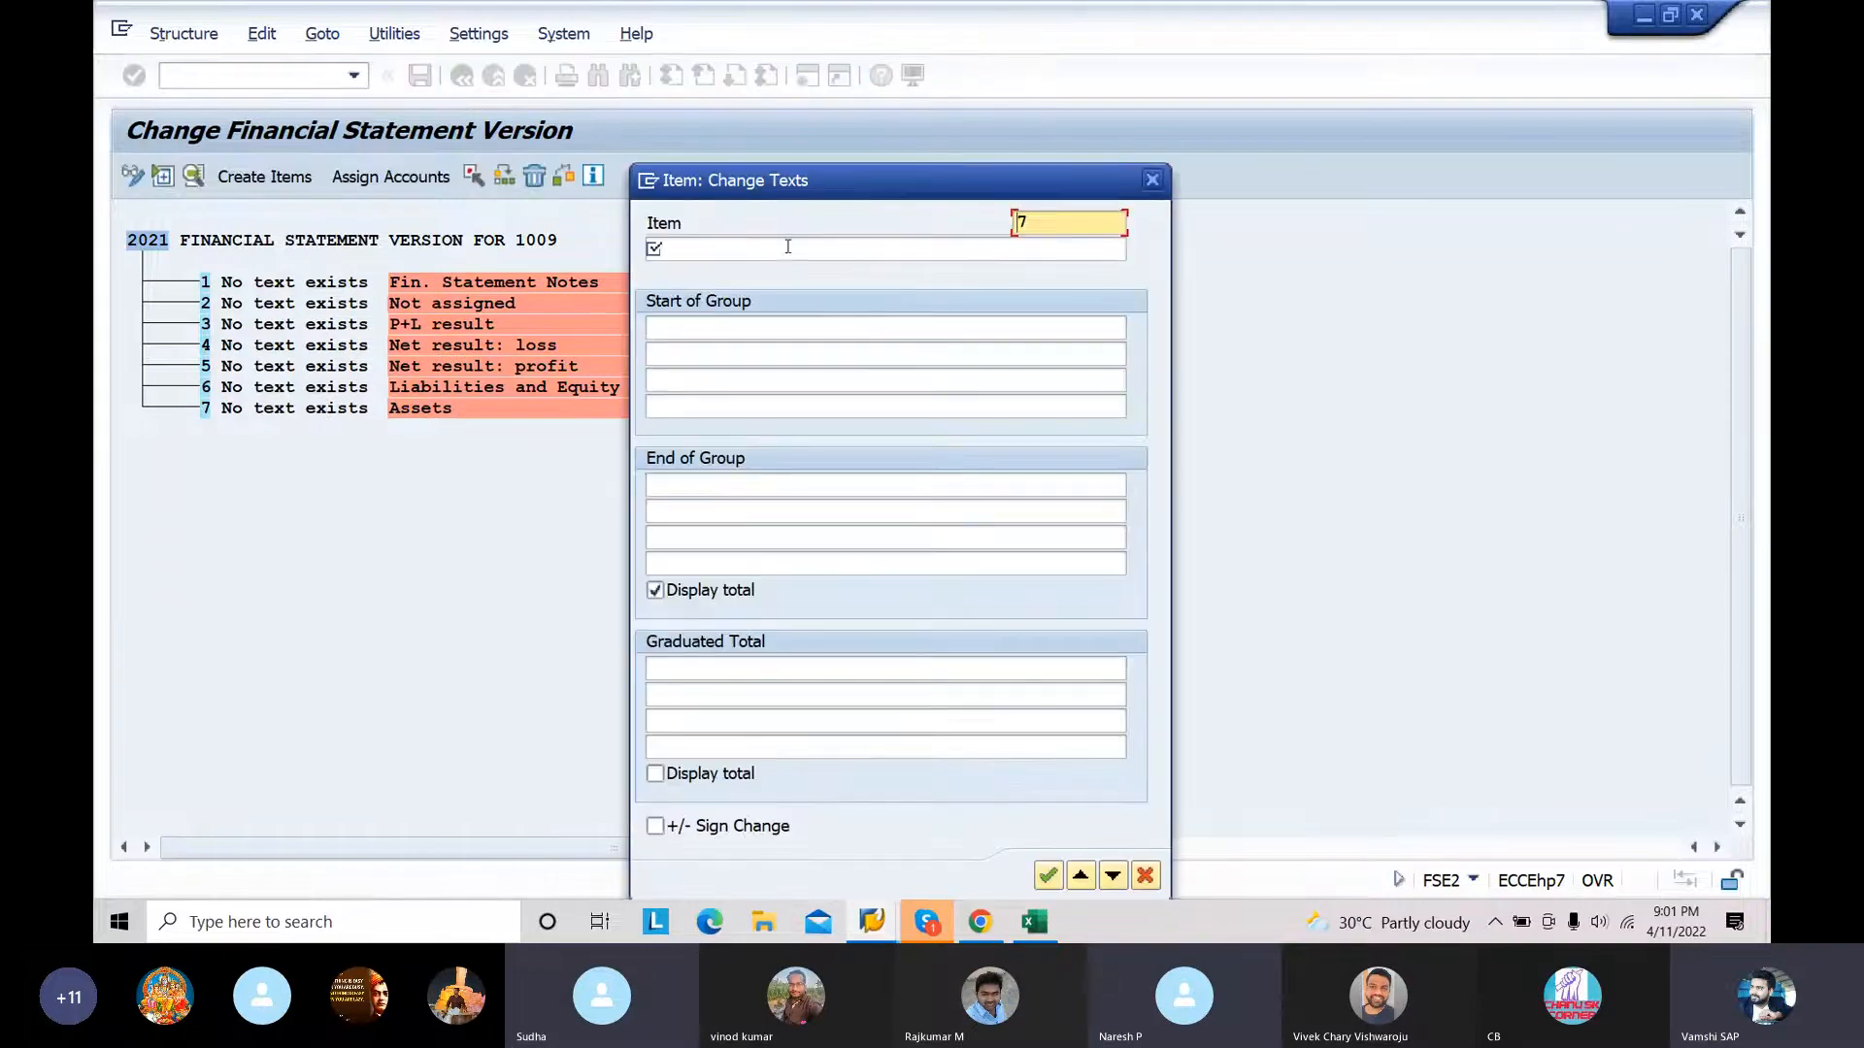
{"action": "left_click", "coordinate": [767, 247]}
{"action": "key", "text": "Caps_Lock"}
{"action": "type", "text": "A"}
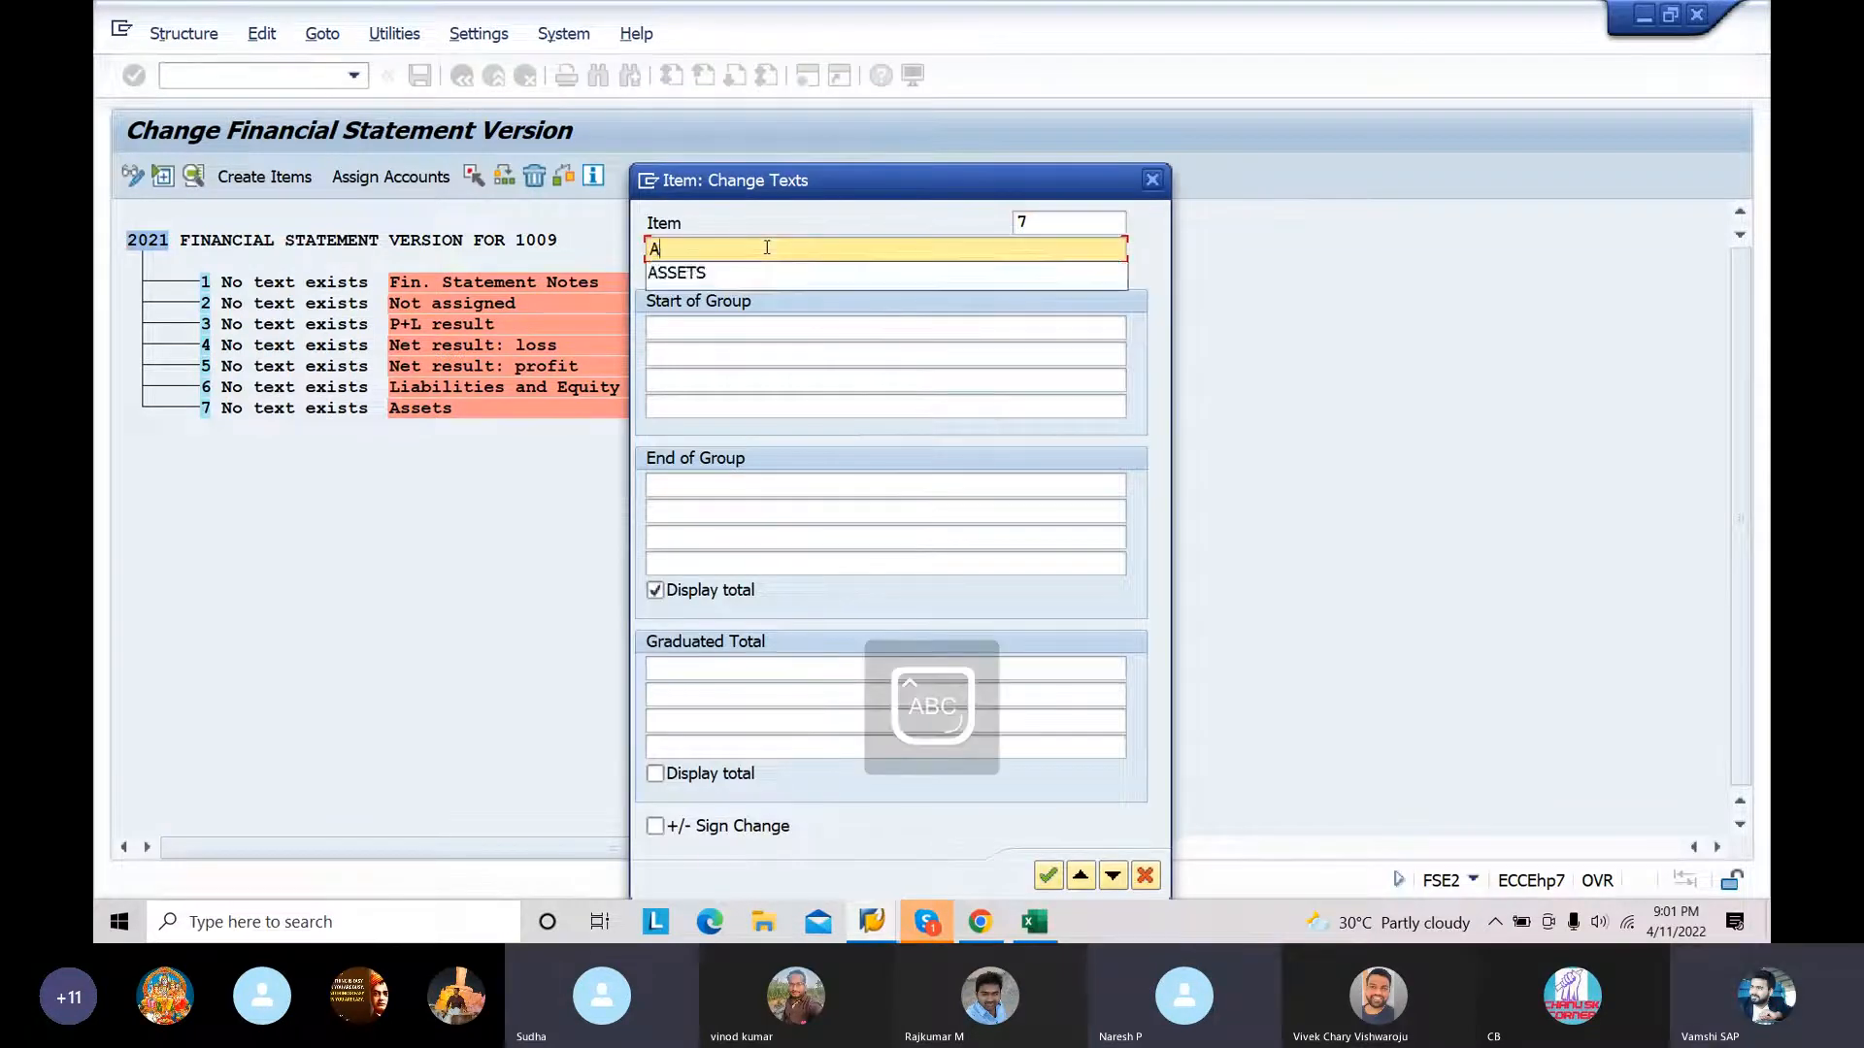
{"action": "type", "text": "SS"}
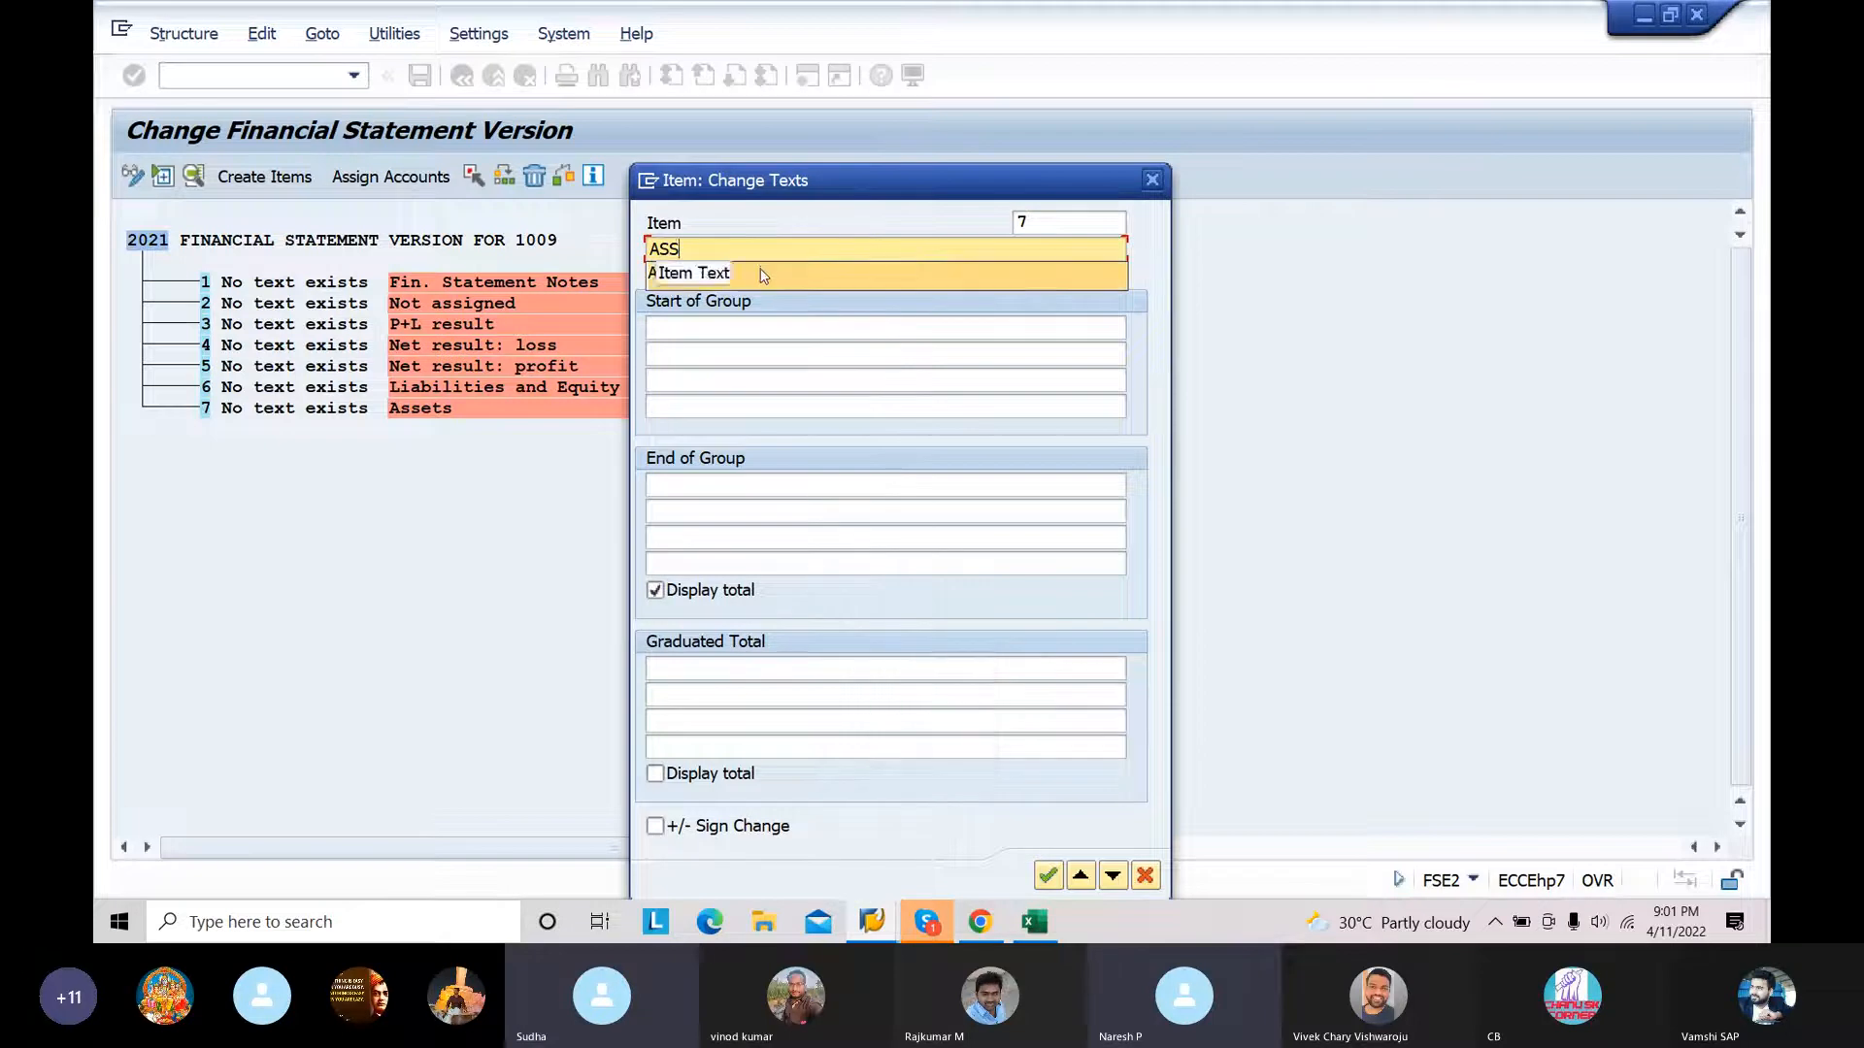
{"action": "left_click", "coordinate": [764, 277]}
{"action": "left_click", "coordinate": [1047, 875]}
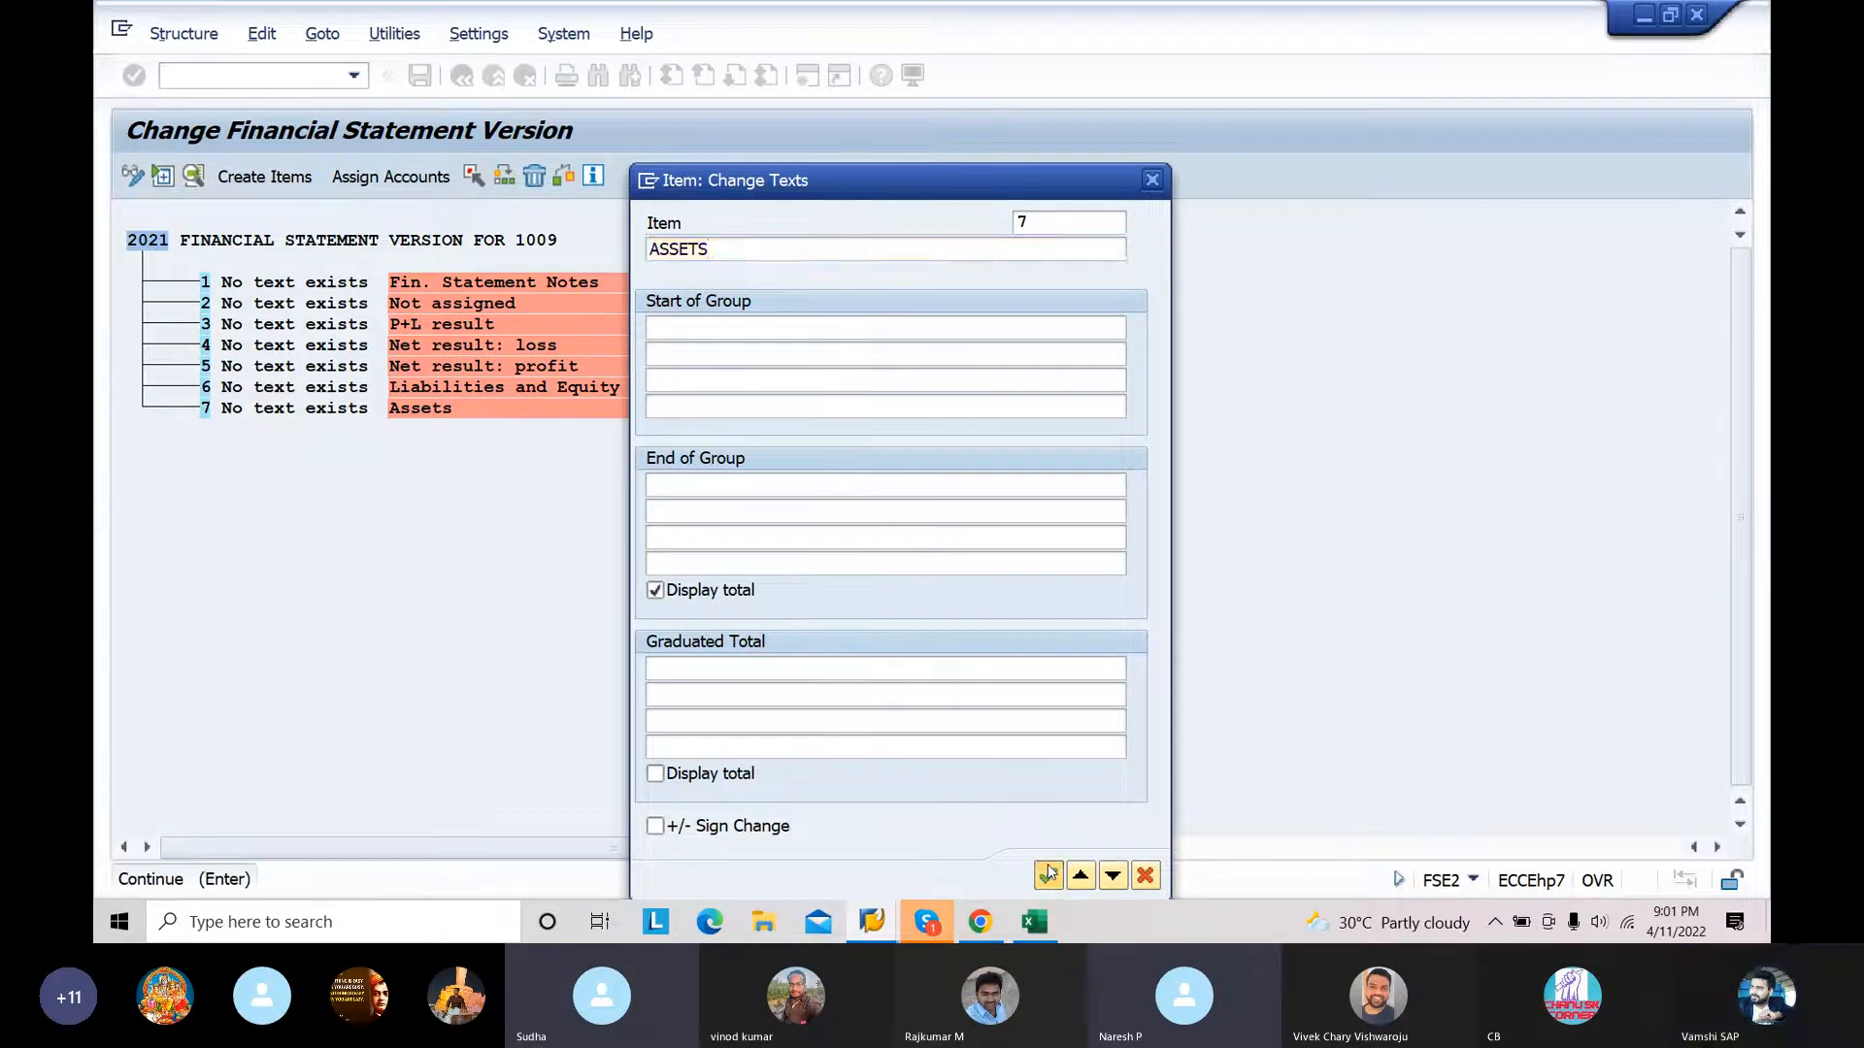
Step: Set the text of item 6 (Liabilities and Equity) to LIABILITIES
{"action": "left_click", "coordinate": [291, 388]}
{"action": "double_click", "coordinate": [294, 389]}
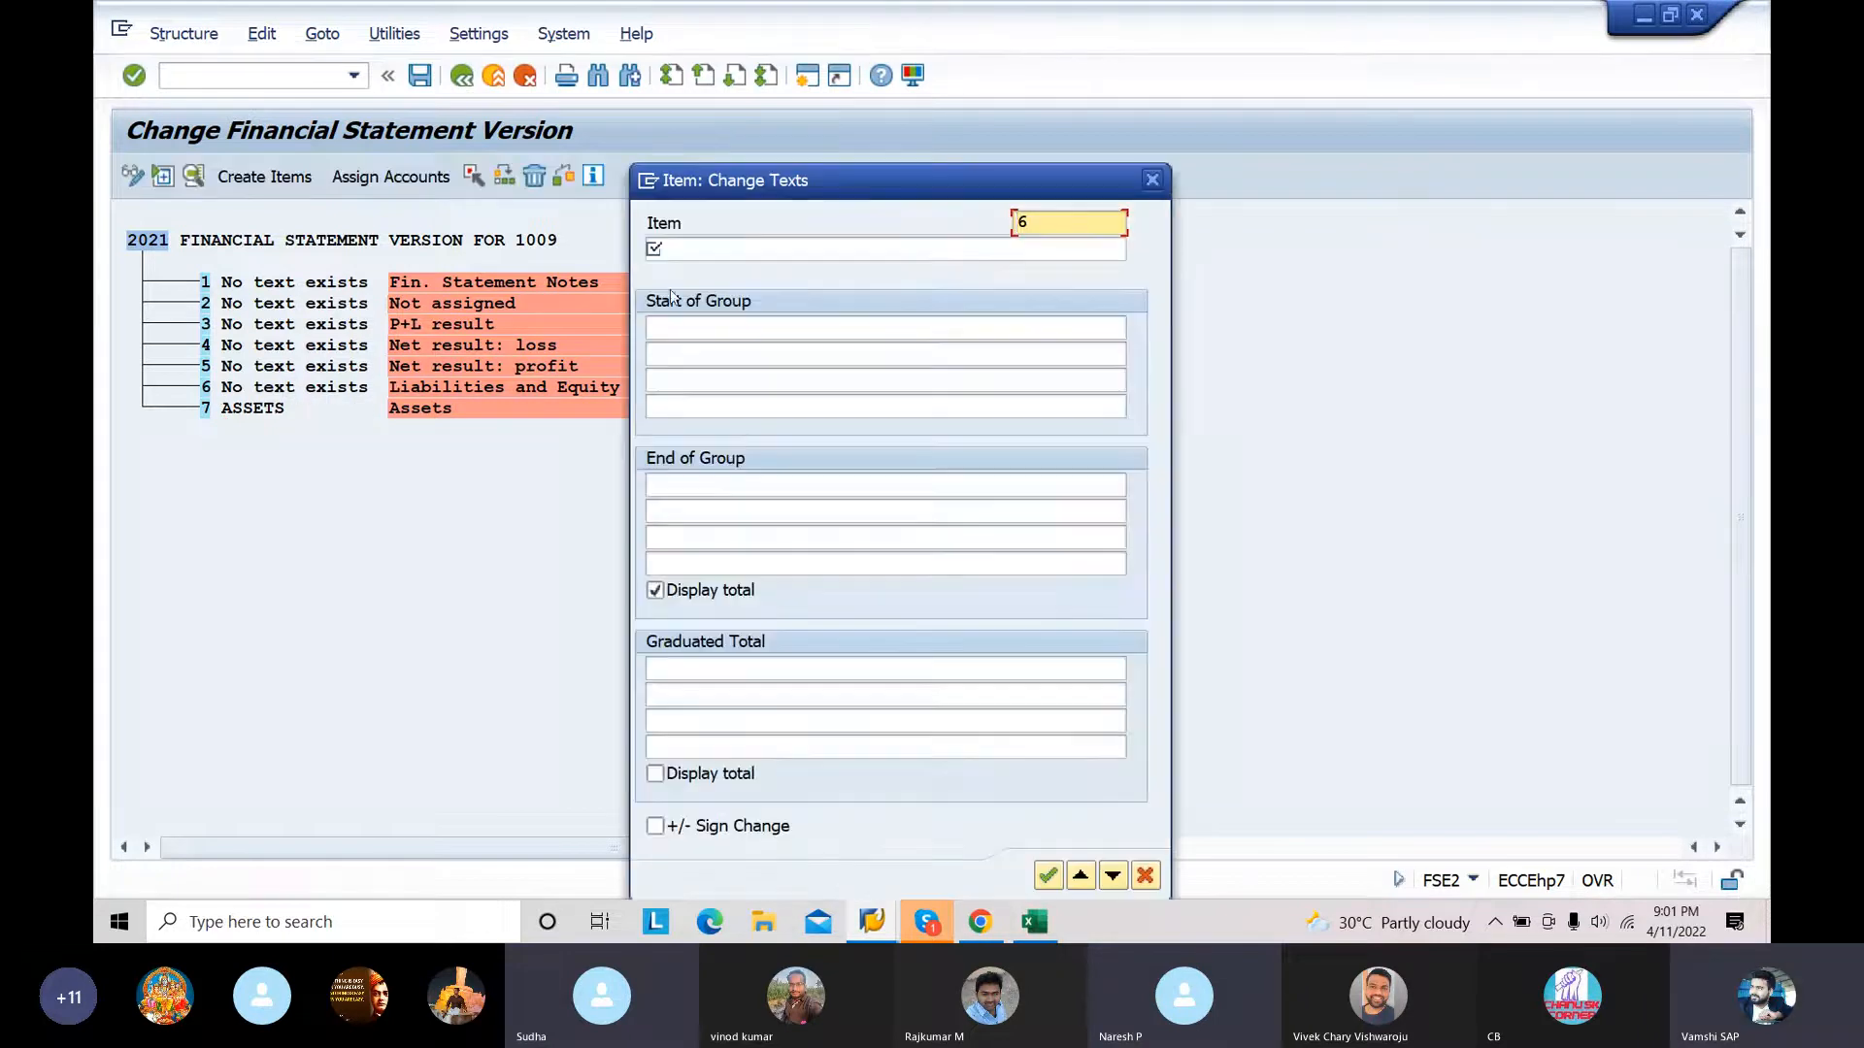
{"action": "left_click", "coordinate": [692, 250]}
{"action": "type", "text": "L"}
{"action": "left_click", "coordinate": [692, 275]}
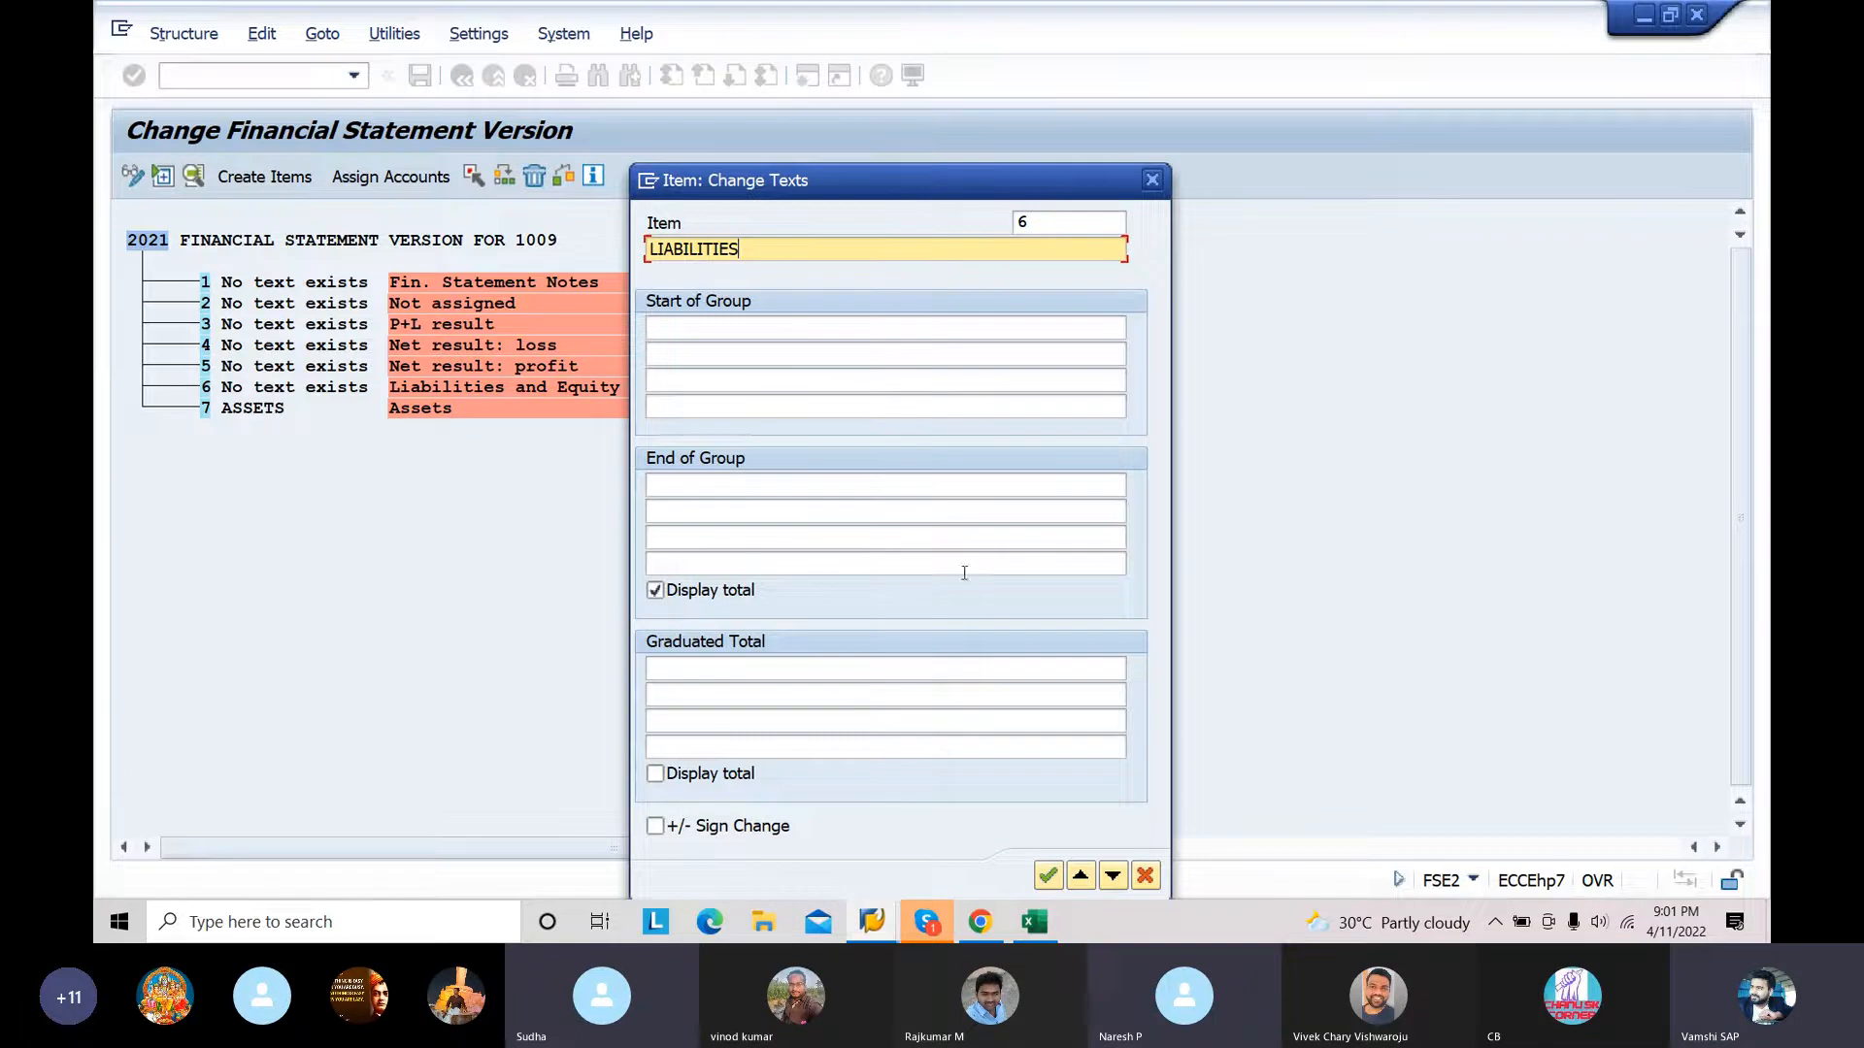
{"action": "left_click", "coordinate": [1046, 876]}
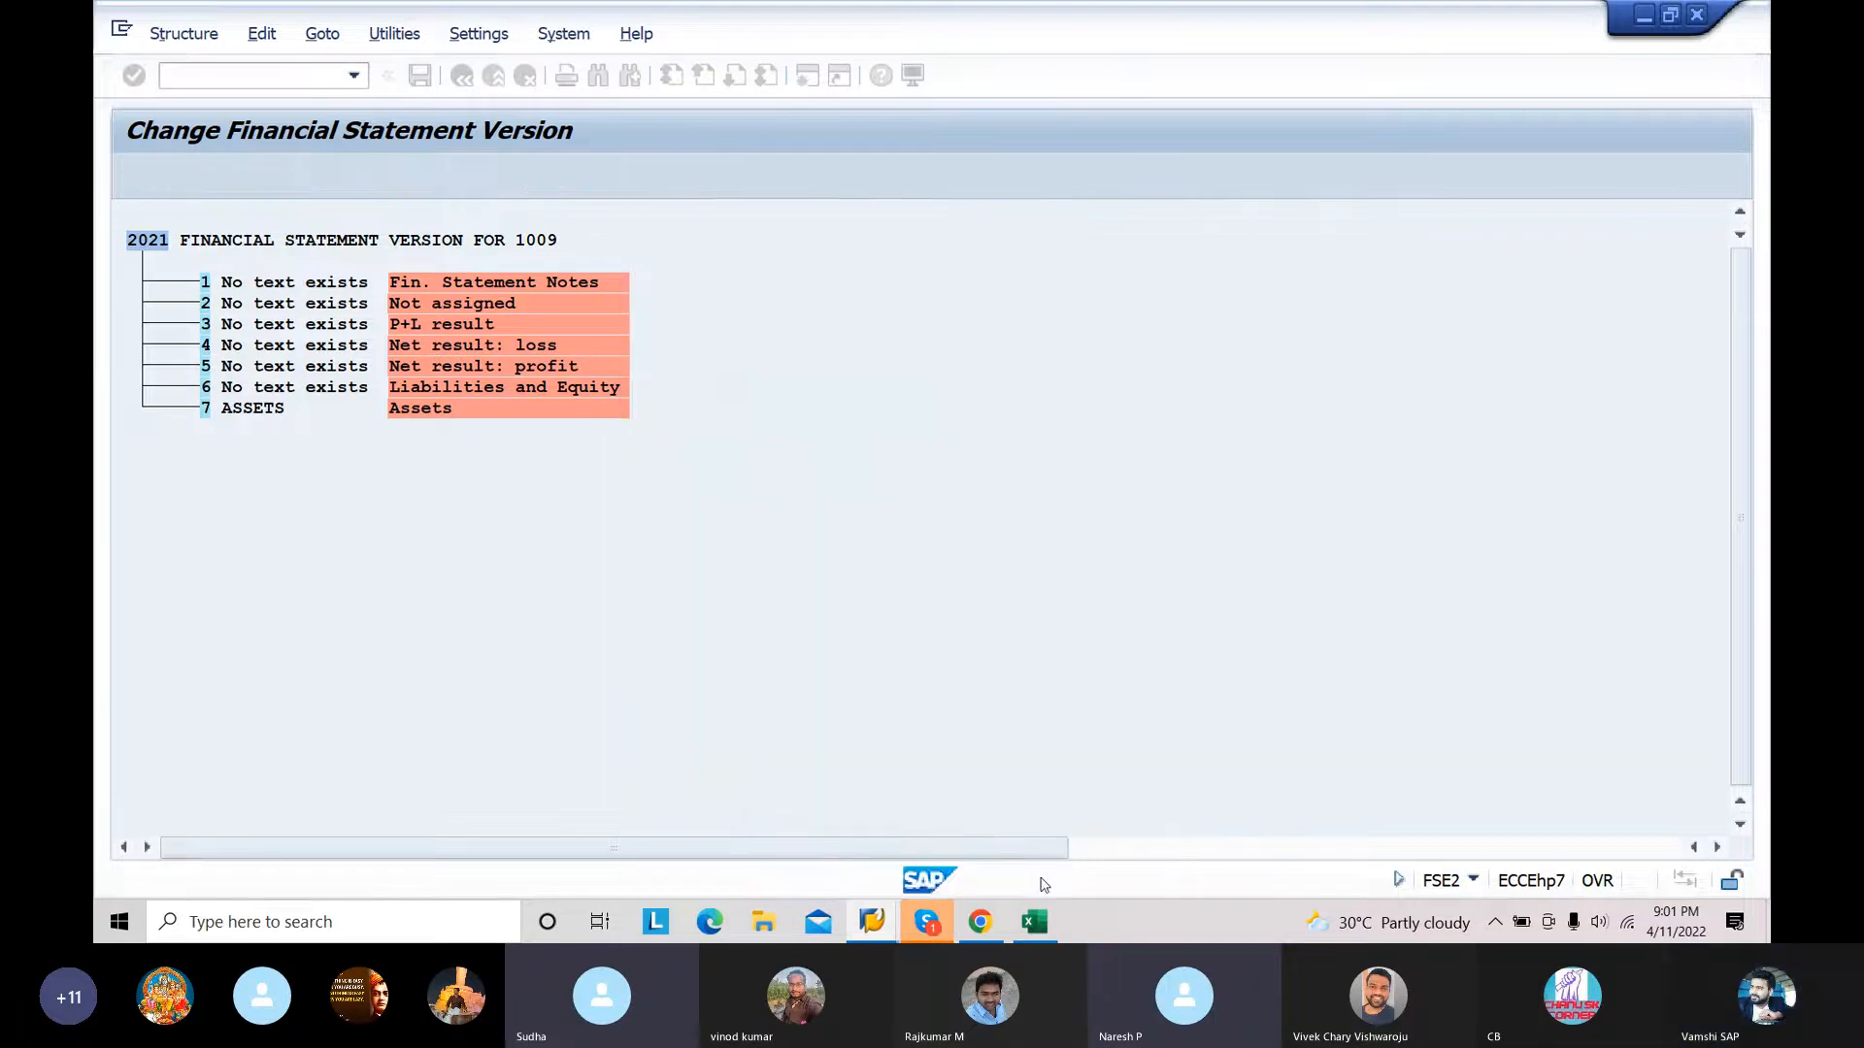
Step: Set the text of item 5 (Net result: profit) to RETAINED EARNINGS-PROFIT
{"action": "double_click", "coordinate": [305, 365]}
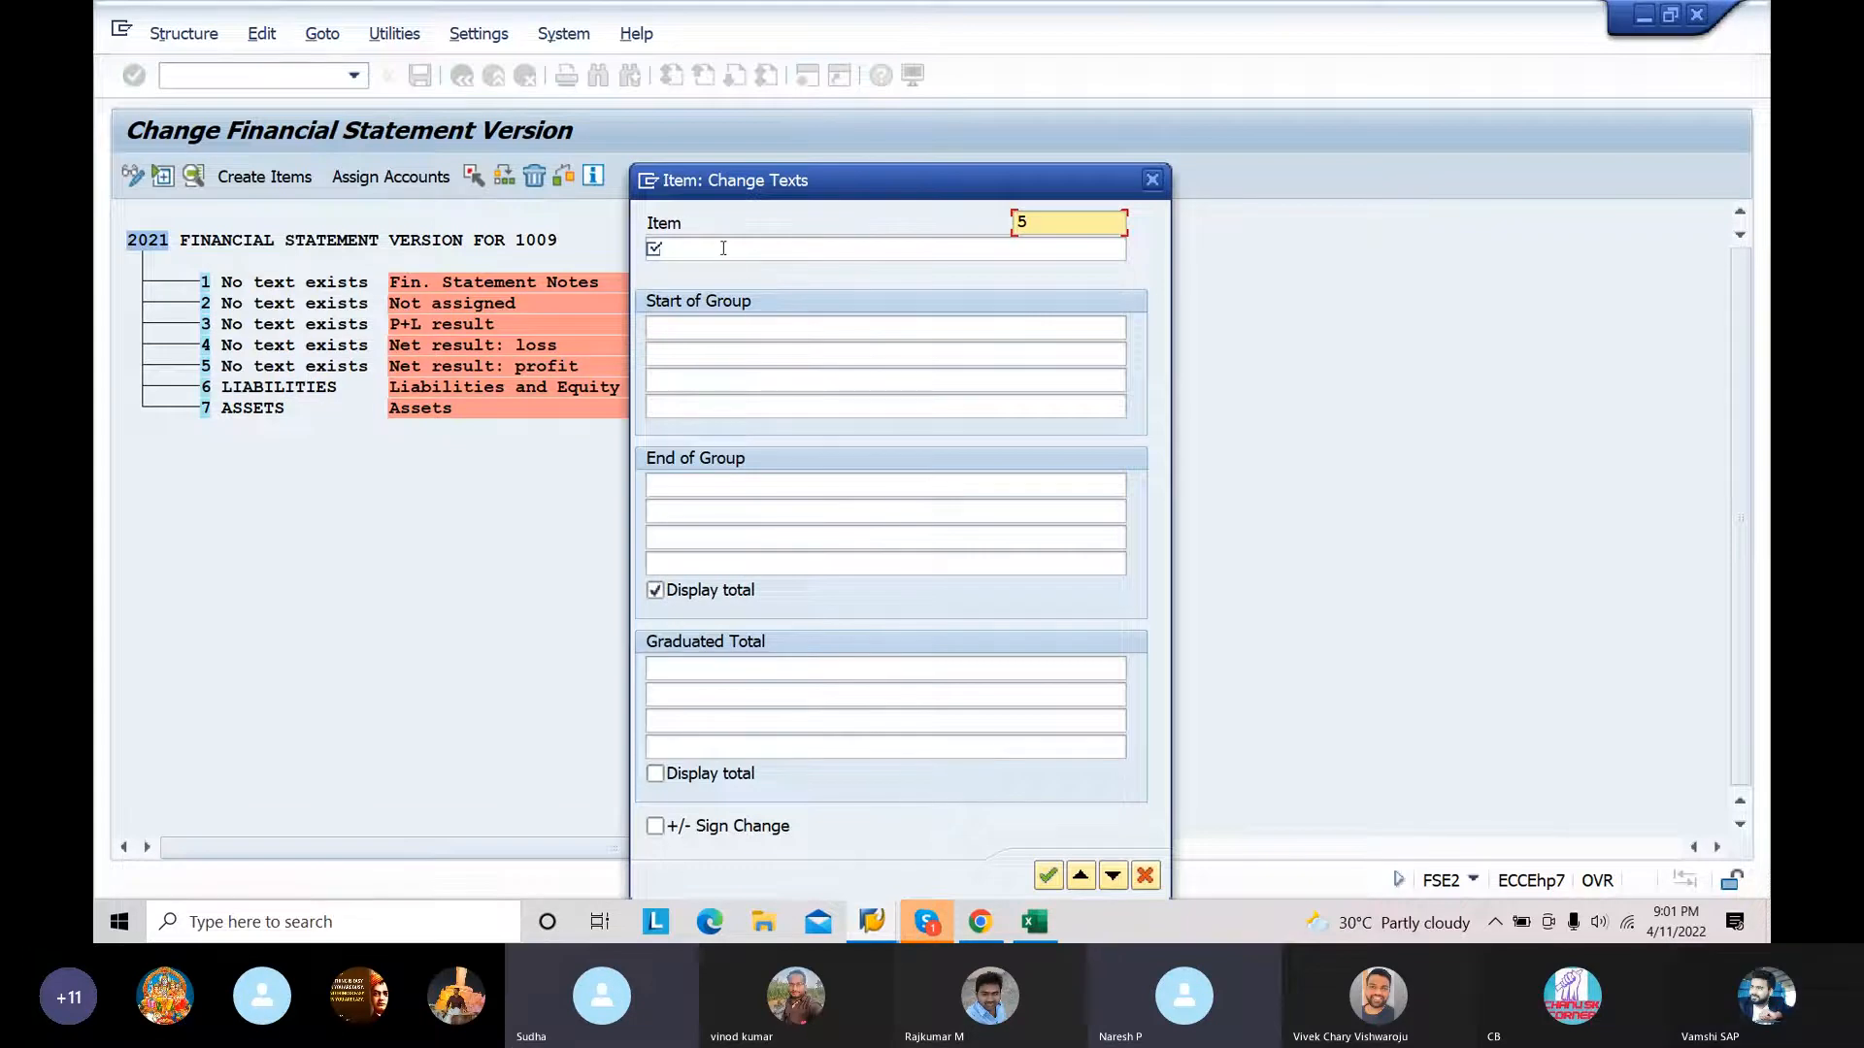
{"action": "left_click", "coordinate": [723, 248]}
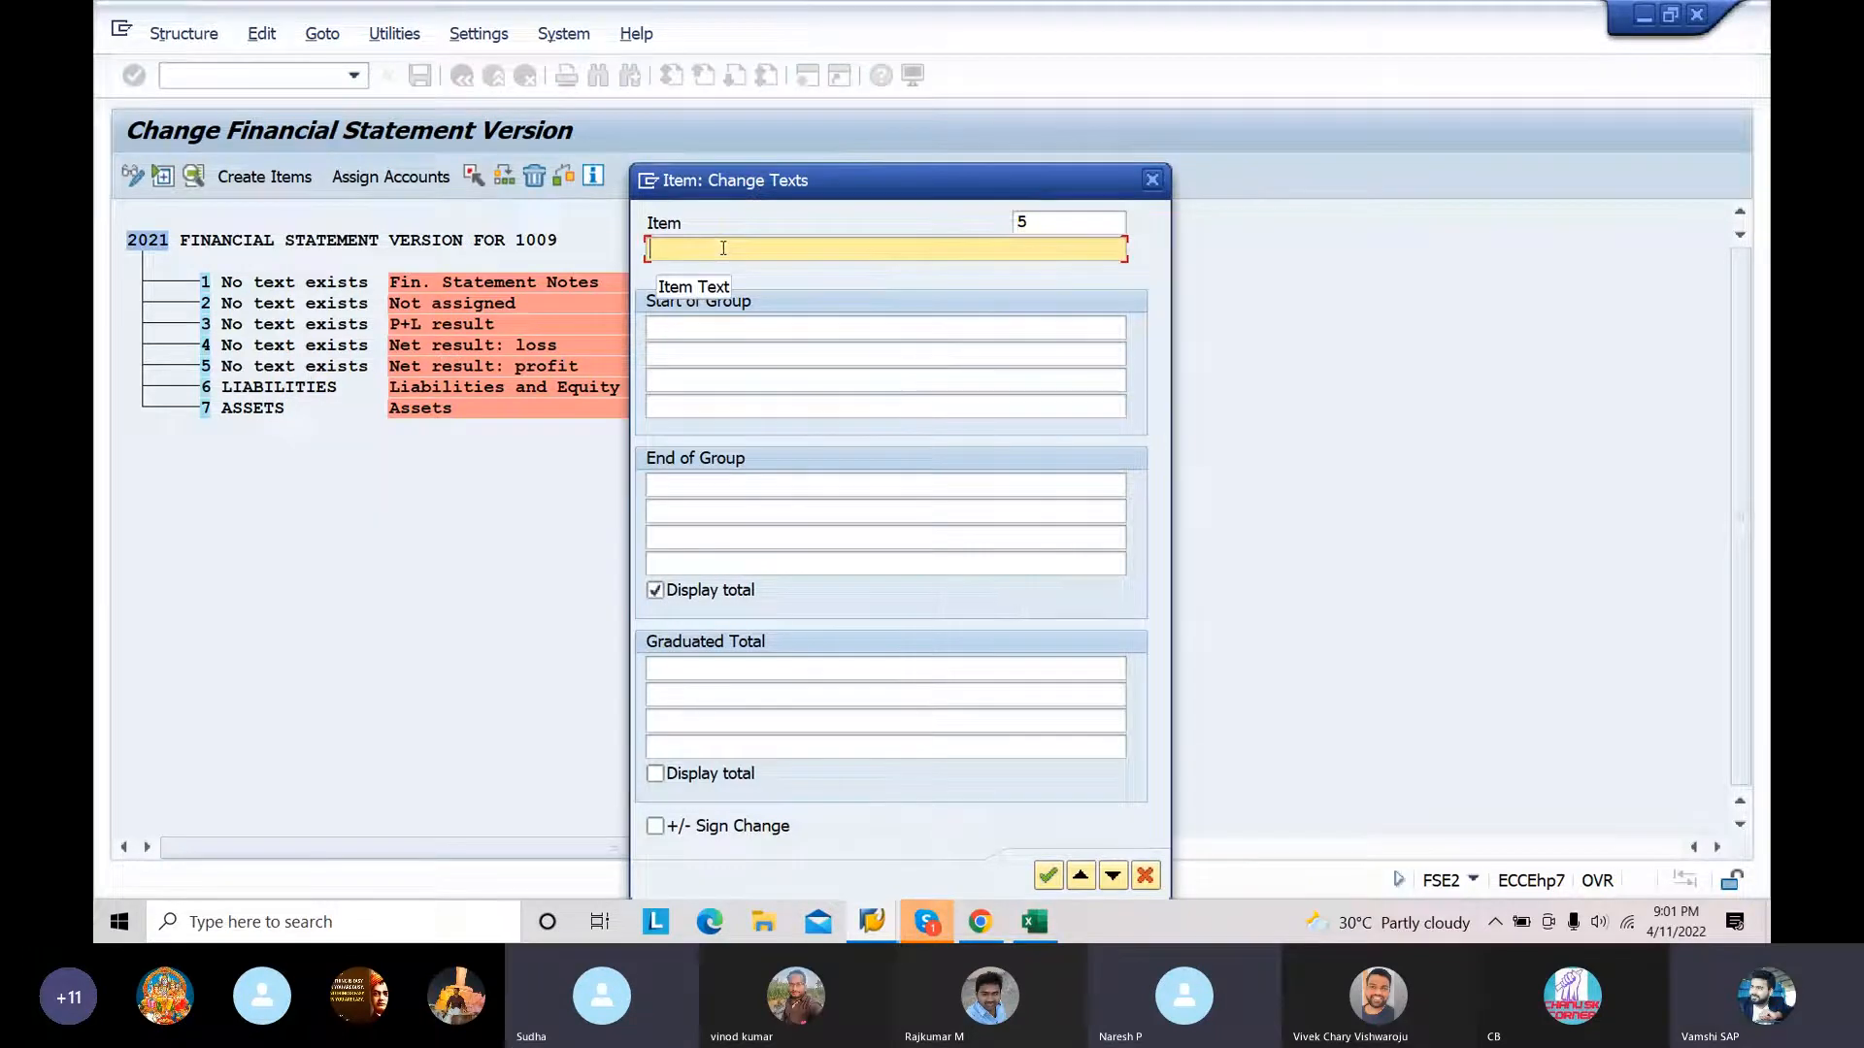
{"action": "type", "text": "RETAINED EARNINGS-PROFIT"}
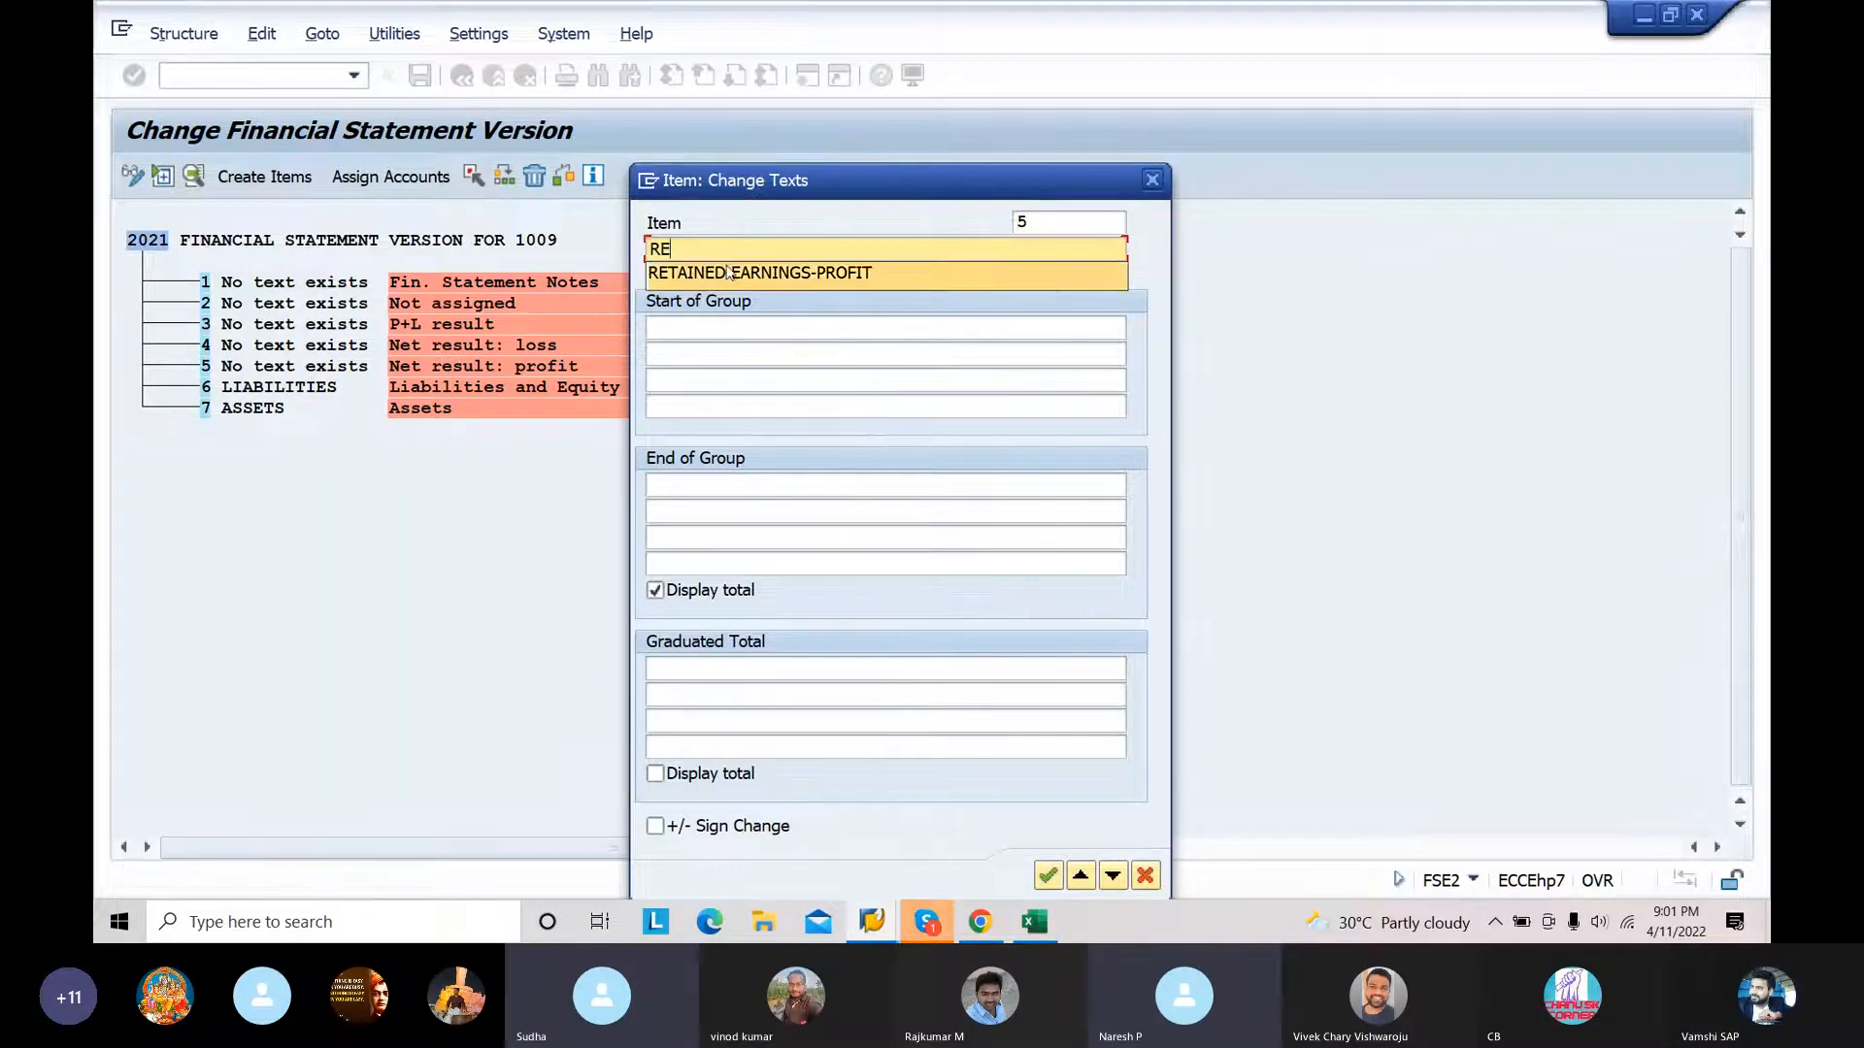
{"action": "left_click", "coordinate": [730, 279]}
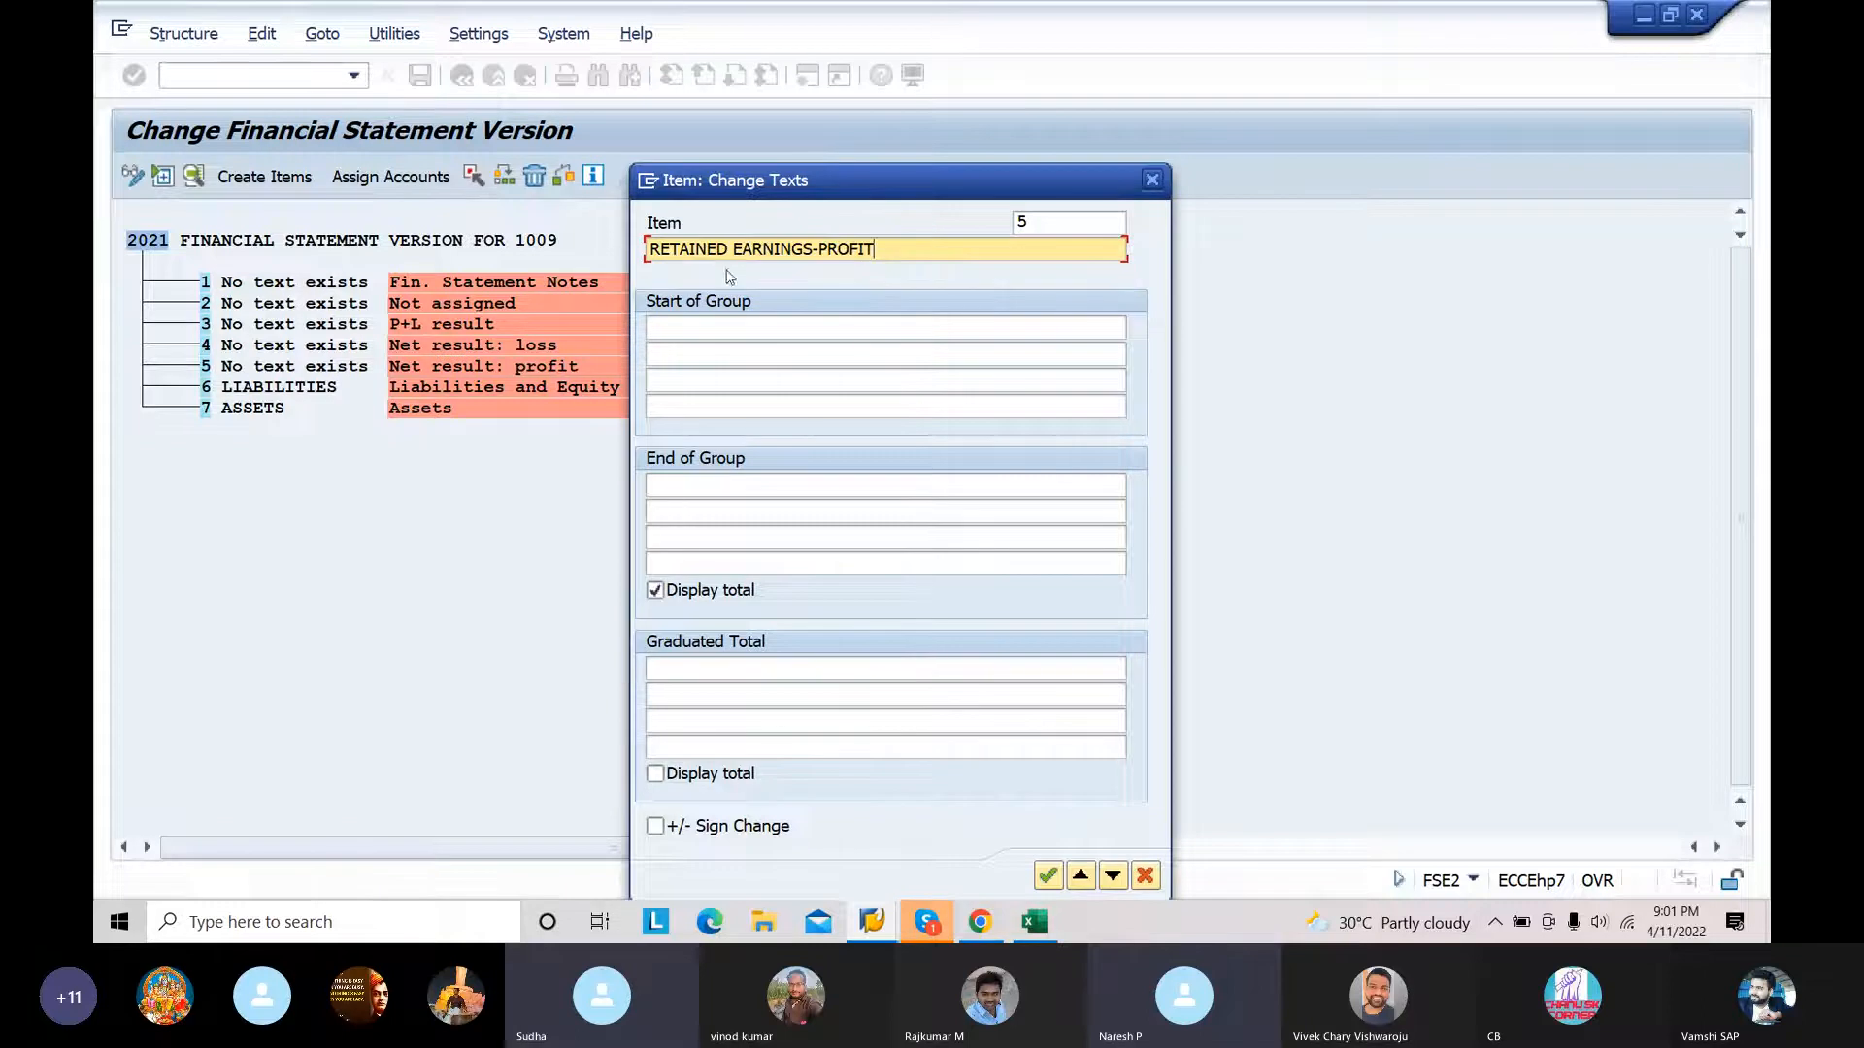
{"action": "left_click", "coordinate": [1047, 876]}
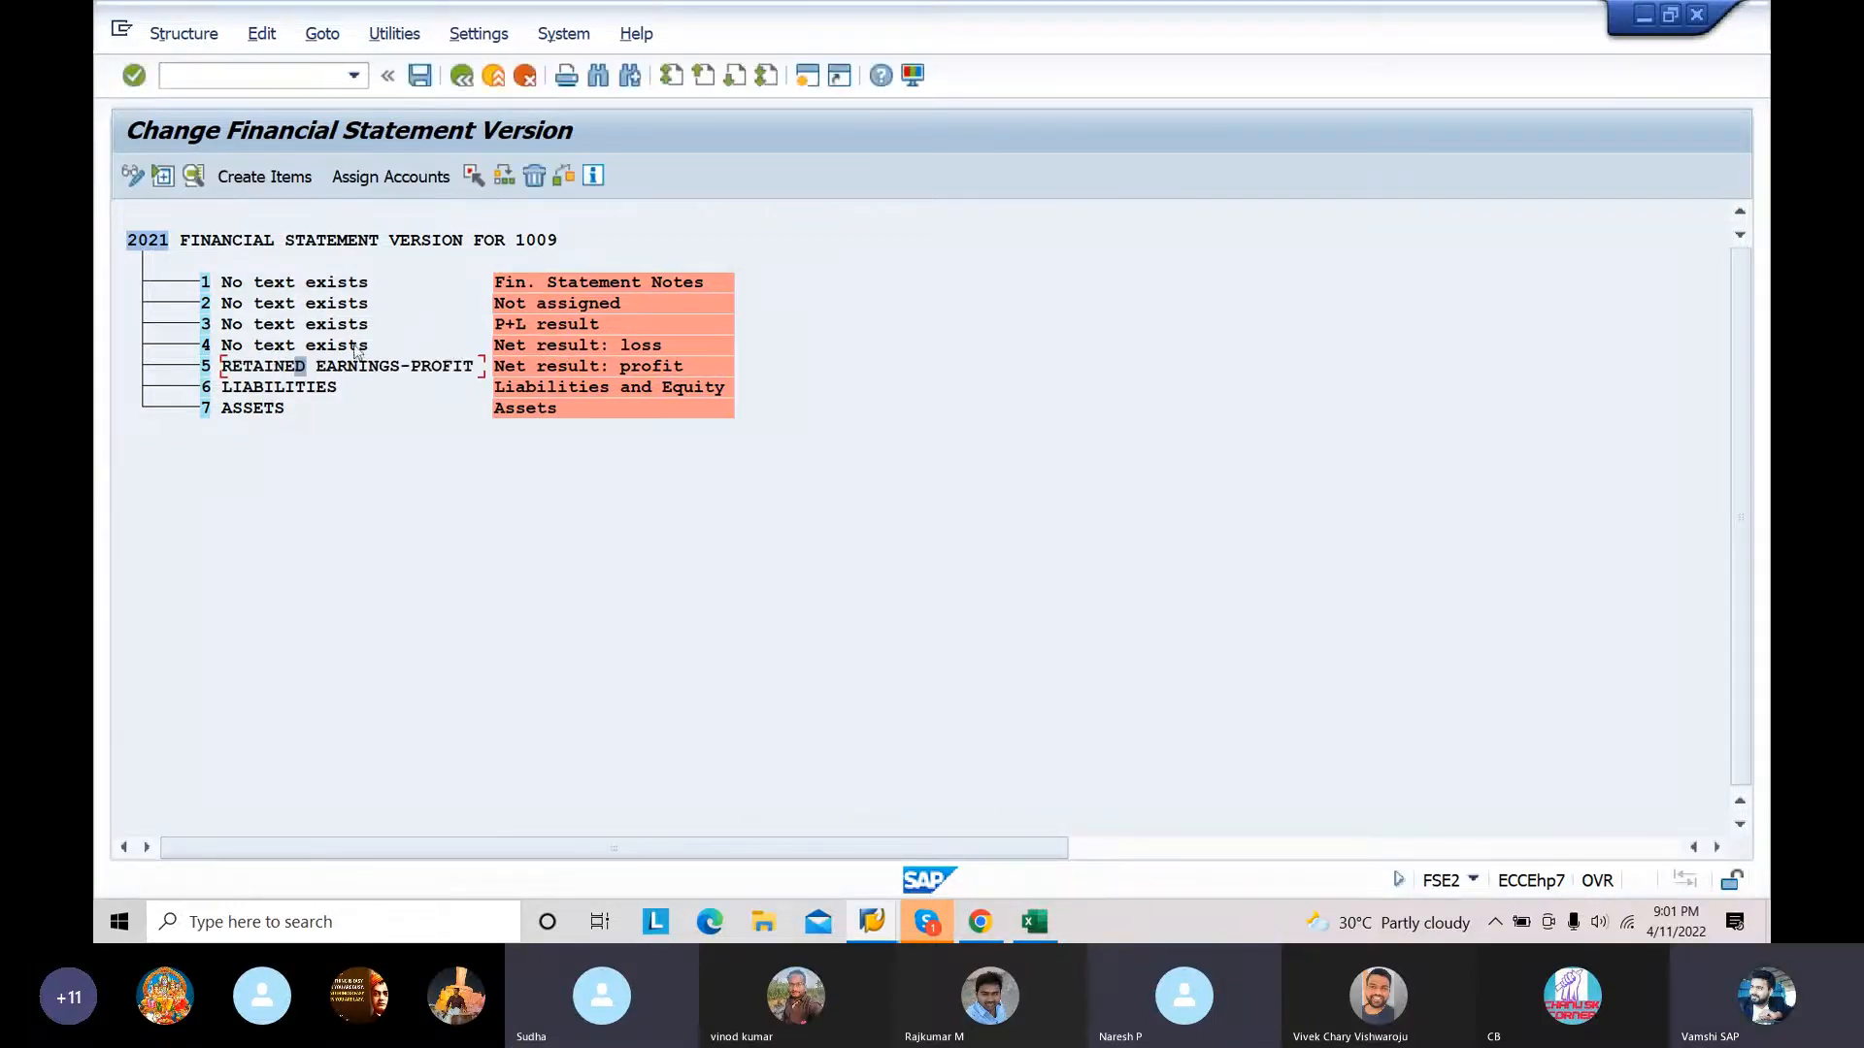
Step: Set the text of item 4 (Net result: loss) to RATAINED EARNINGS-LOSS
{"action": "double_click", "coordinate": [355, 348]}
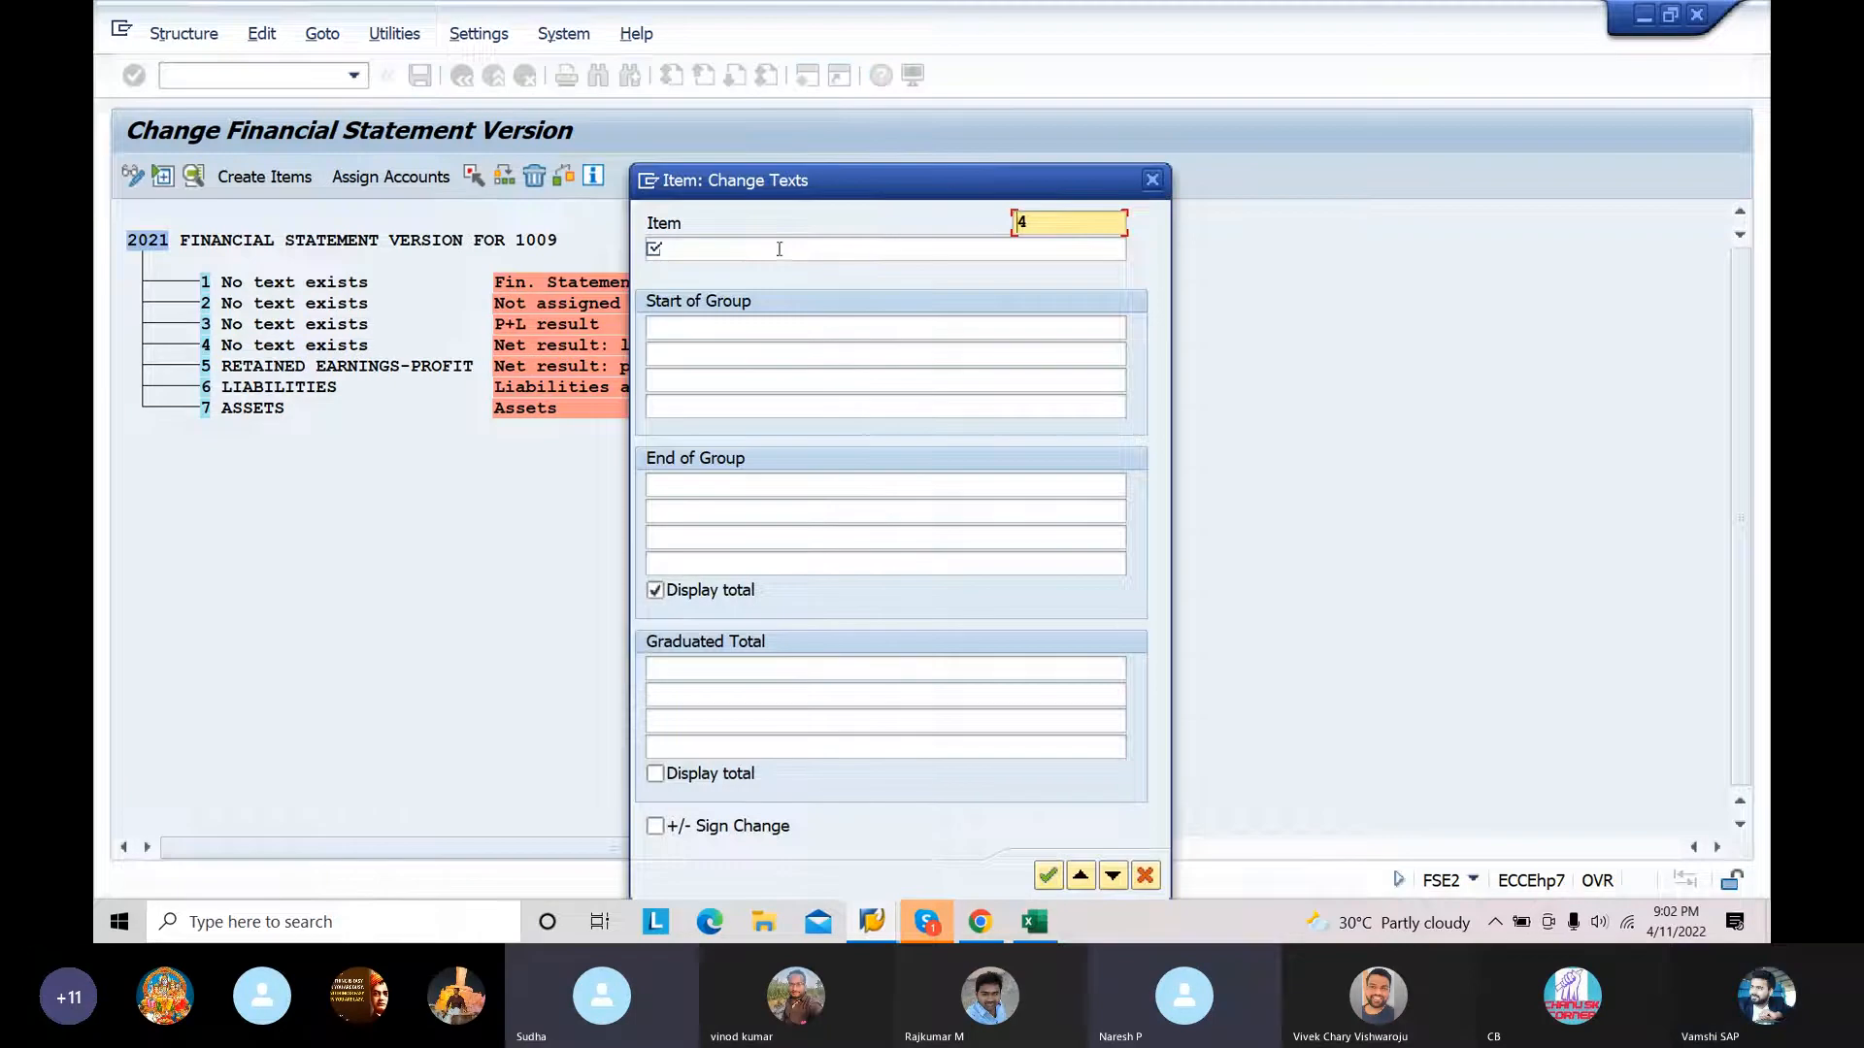
{"action": "left_click", "coordinate": [780, 248]}
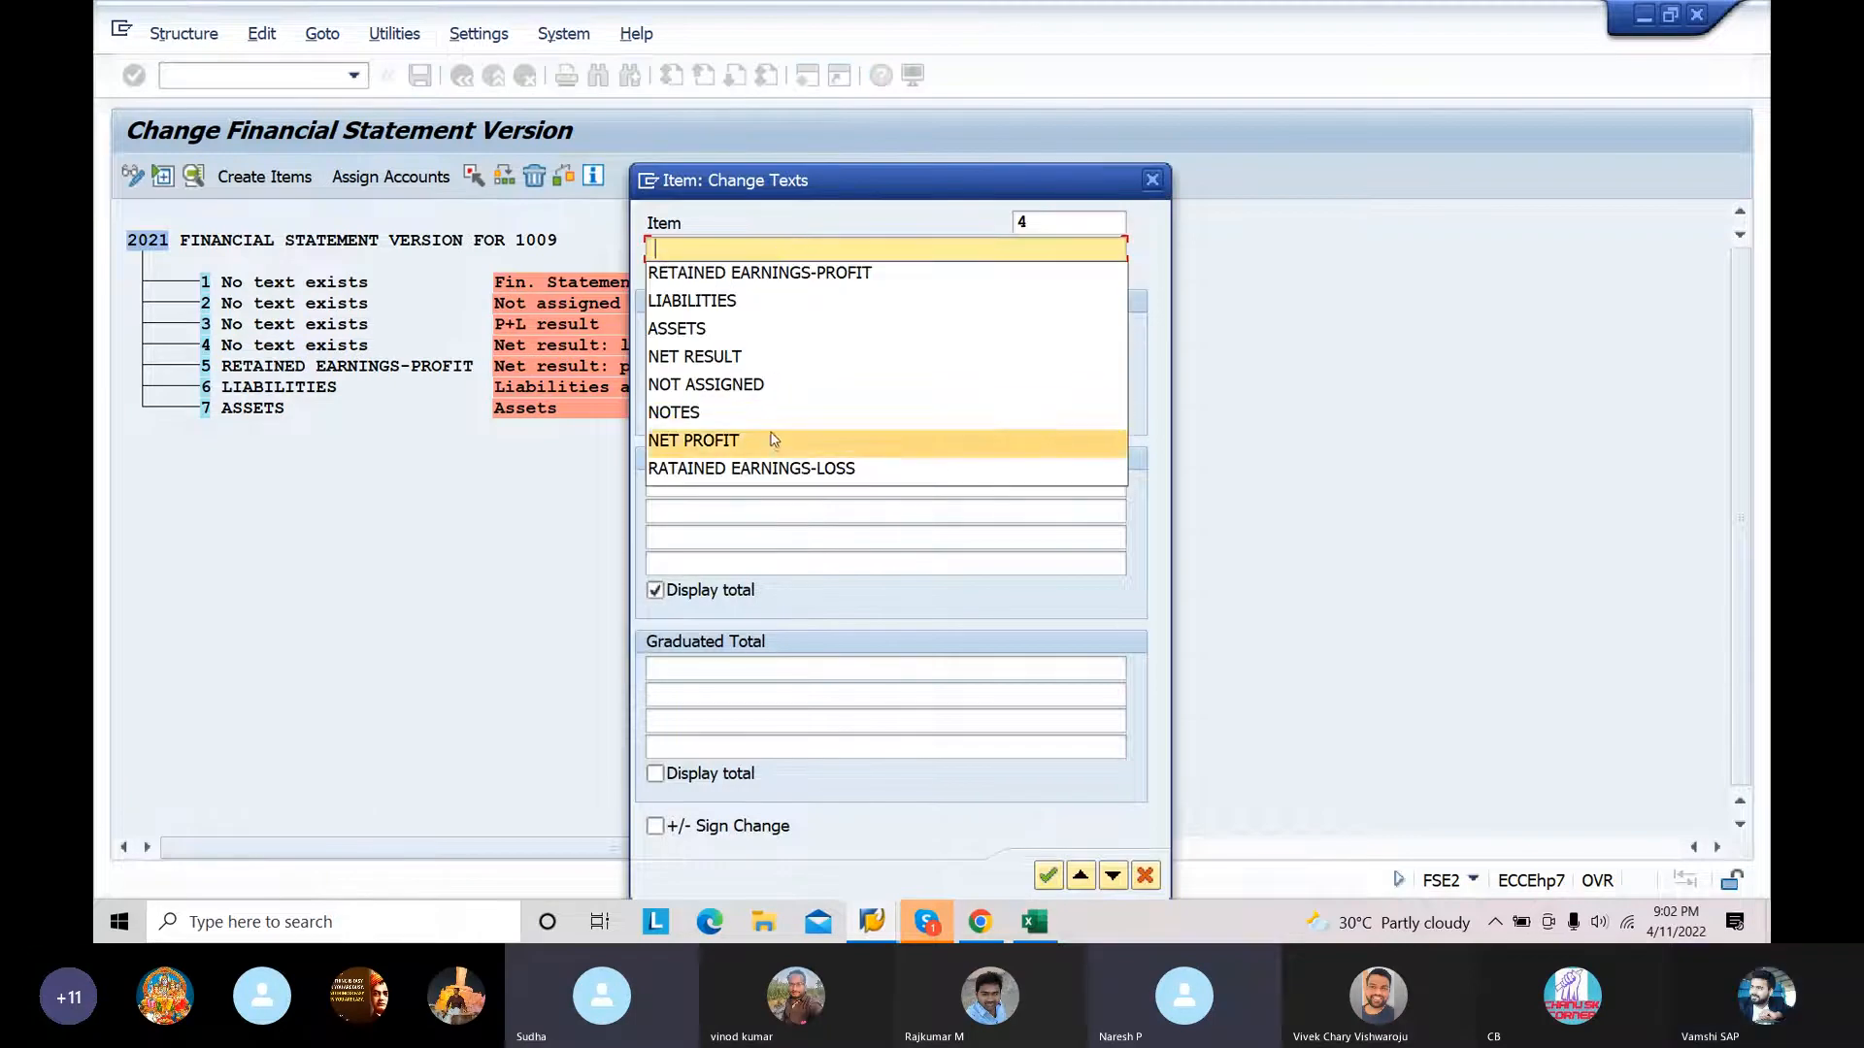
{"action": "left_click", "coordinate": [767, 469]}
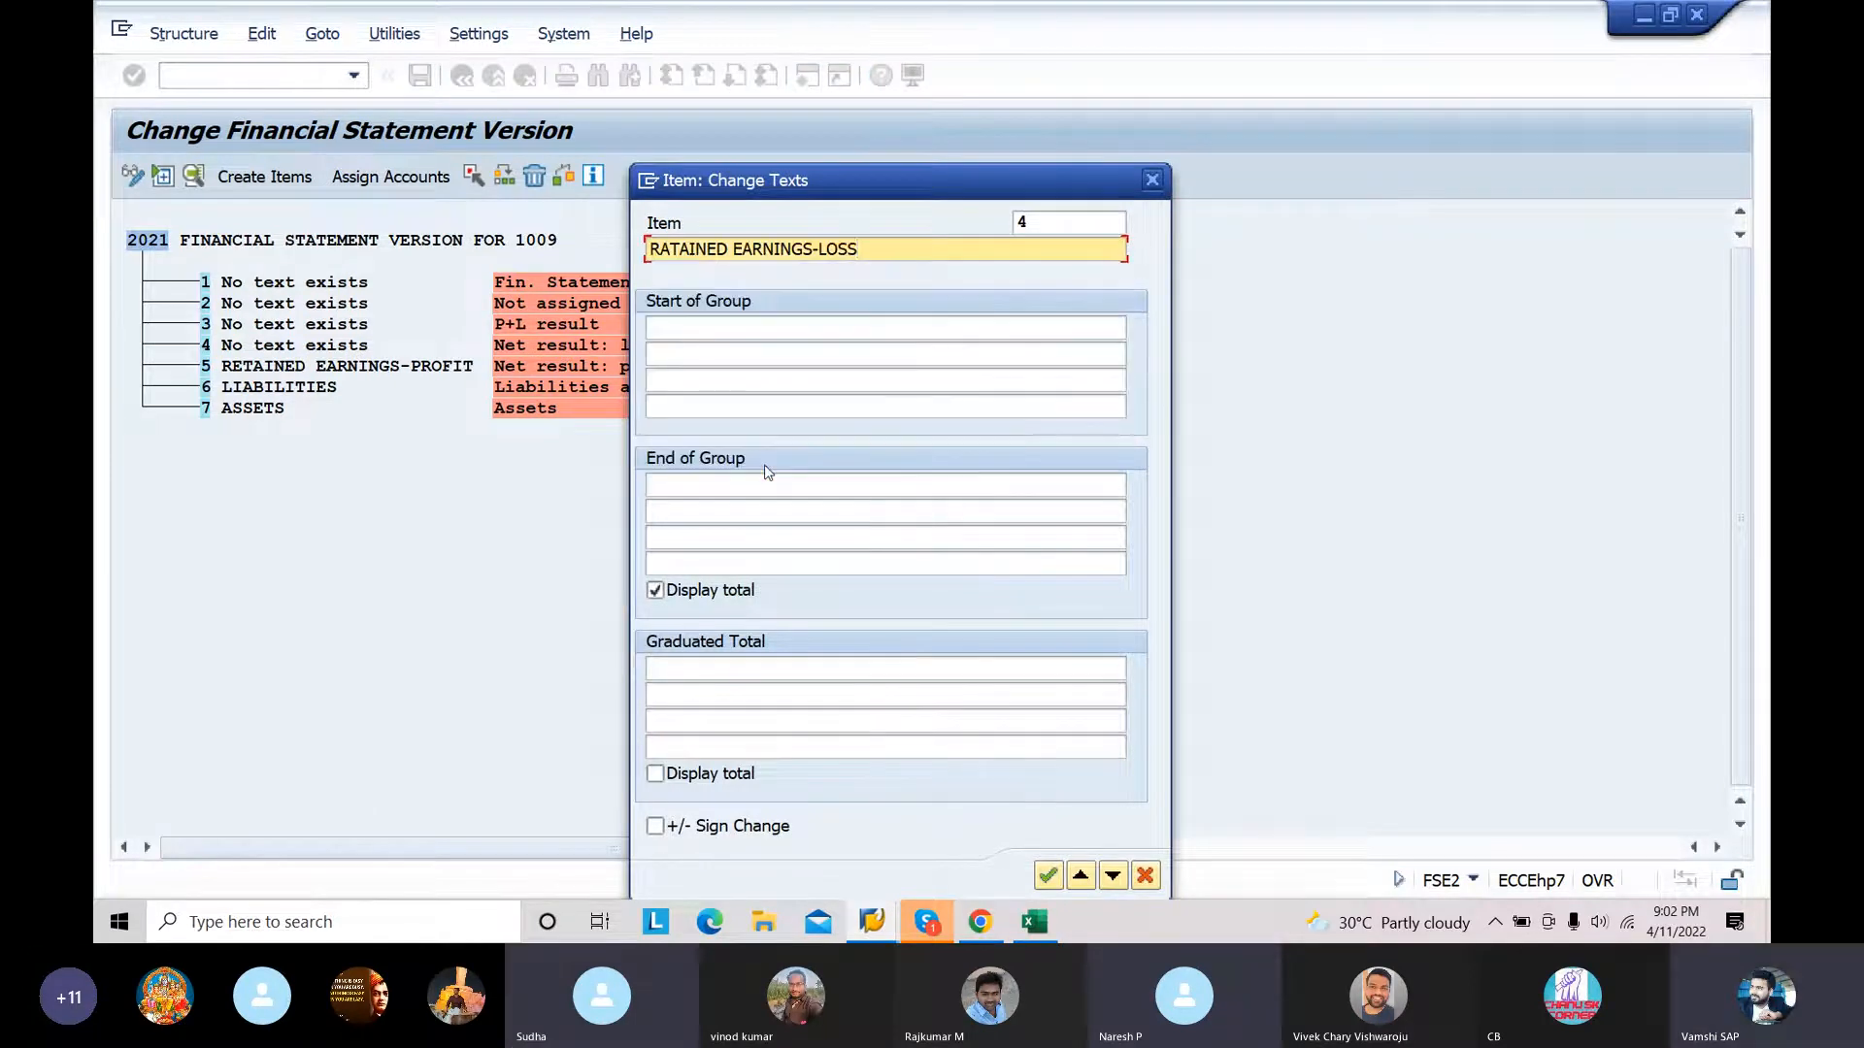
{"action": "left_click", "coordinate": [1045, 884]}
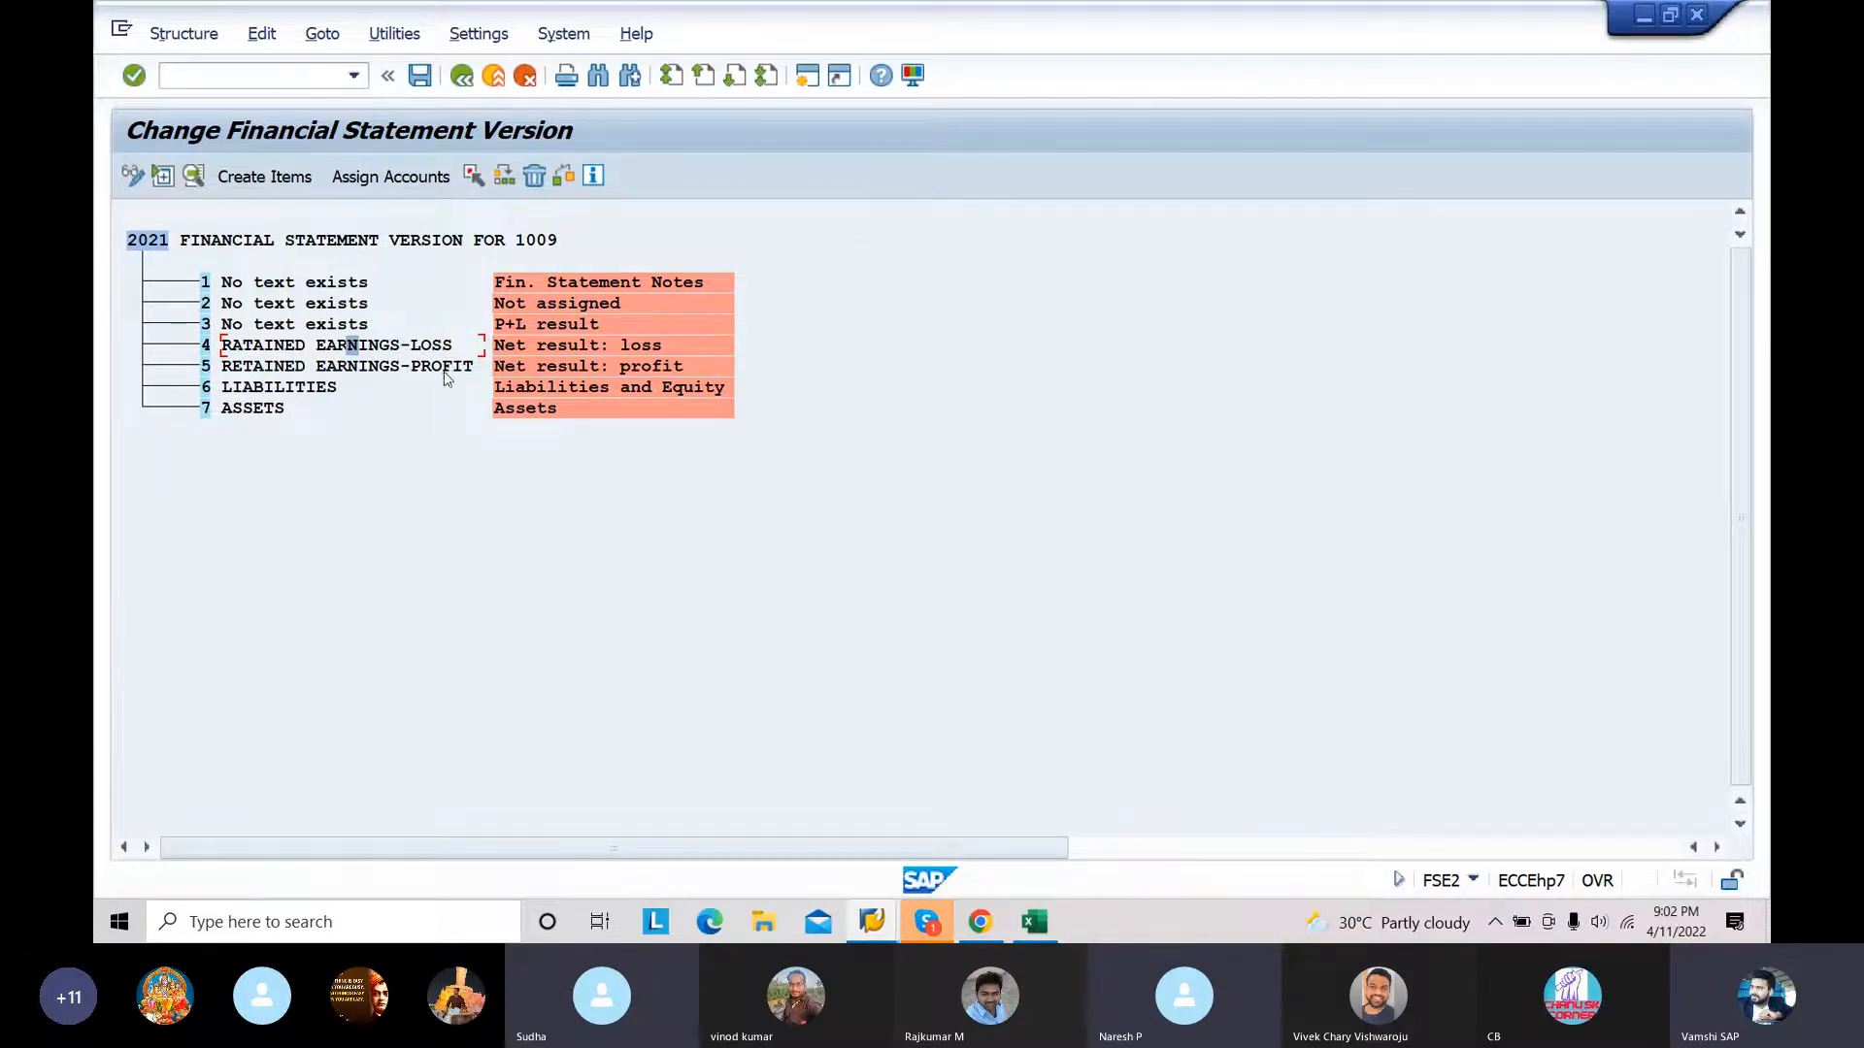
Step: Set the text of item 3 (P+L result) to NET RESULT
{"action": "left_click", "coordinate": [320, 326]}
{"action": "double_click", "coordinate": [320, 326]}
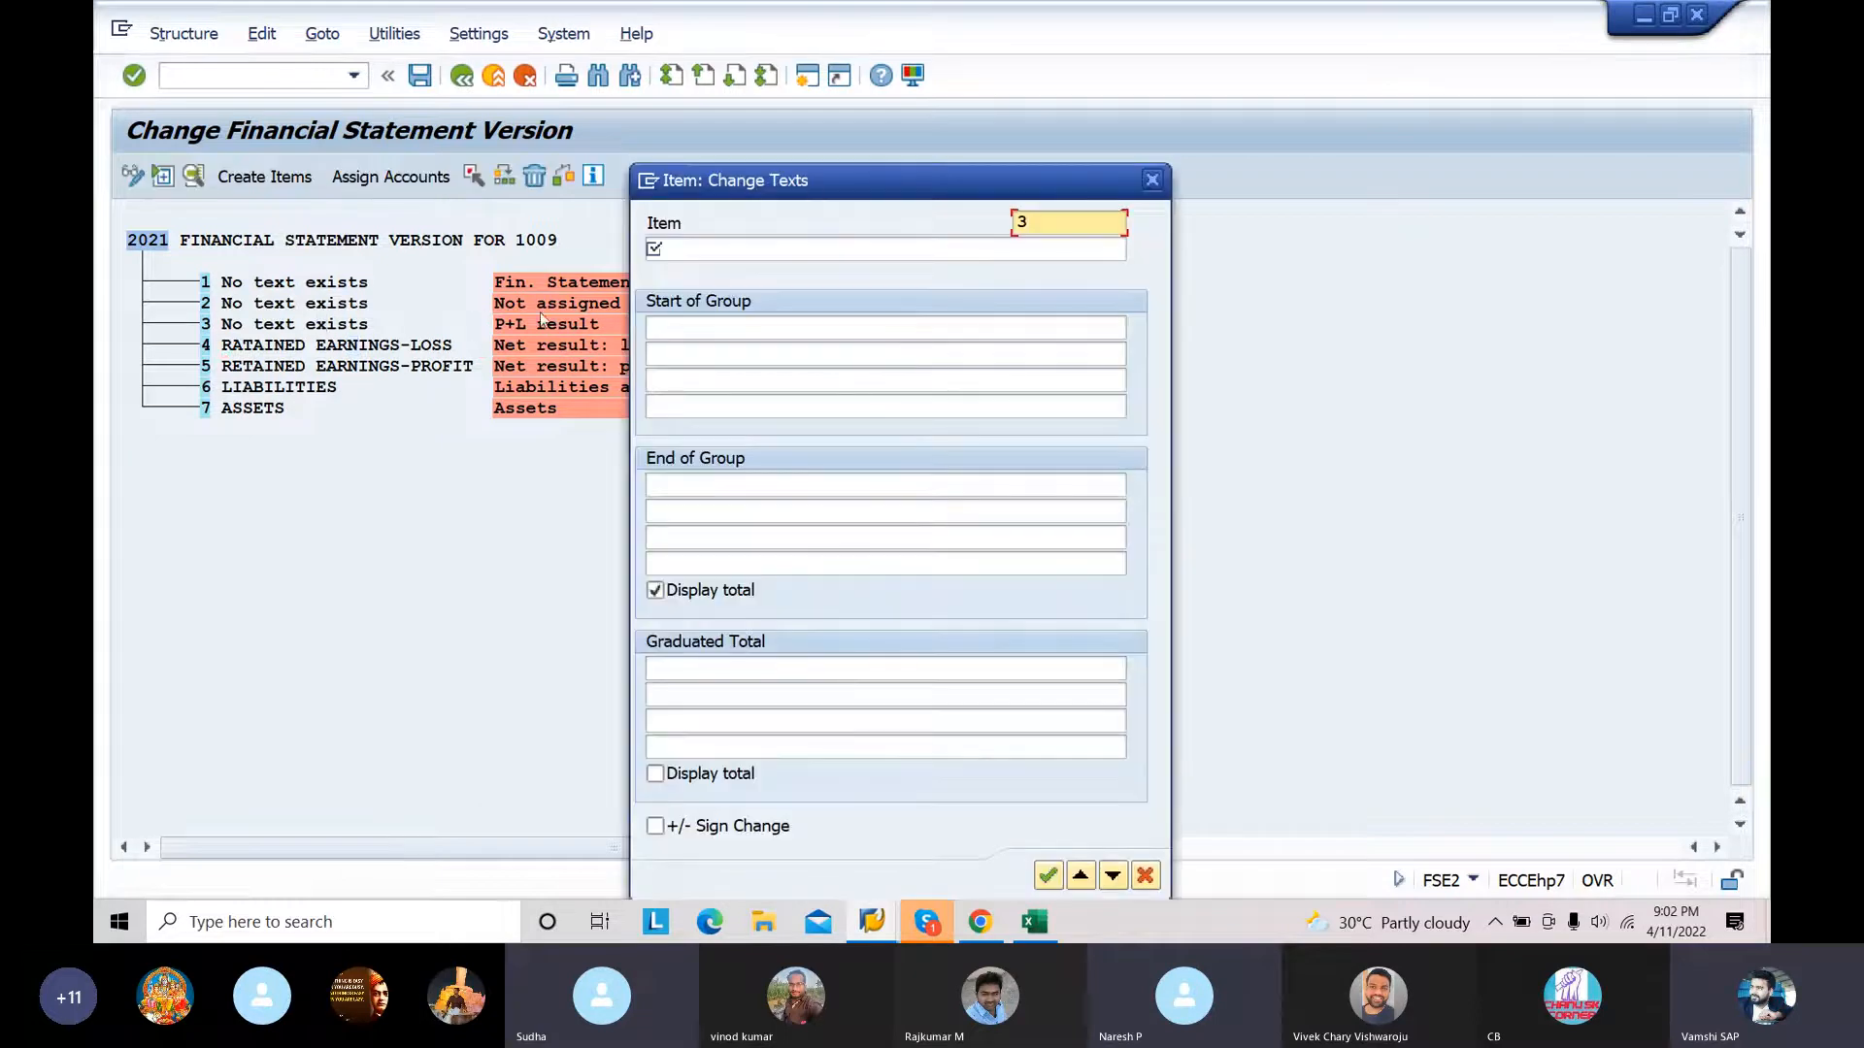
{"action": "left_click", "coordinate": [737, 249]}
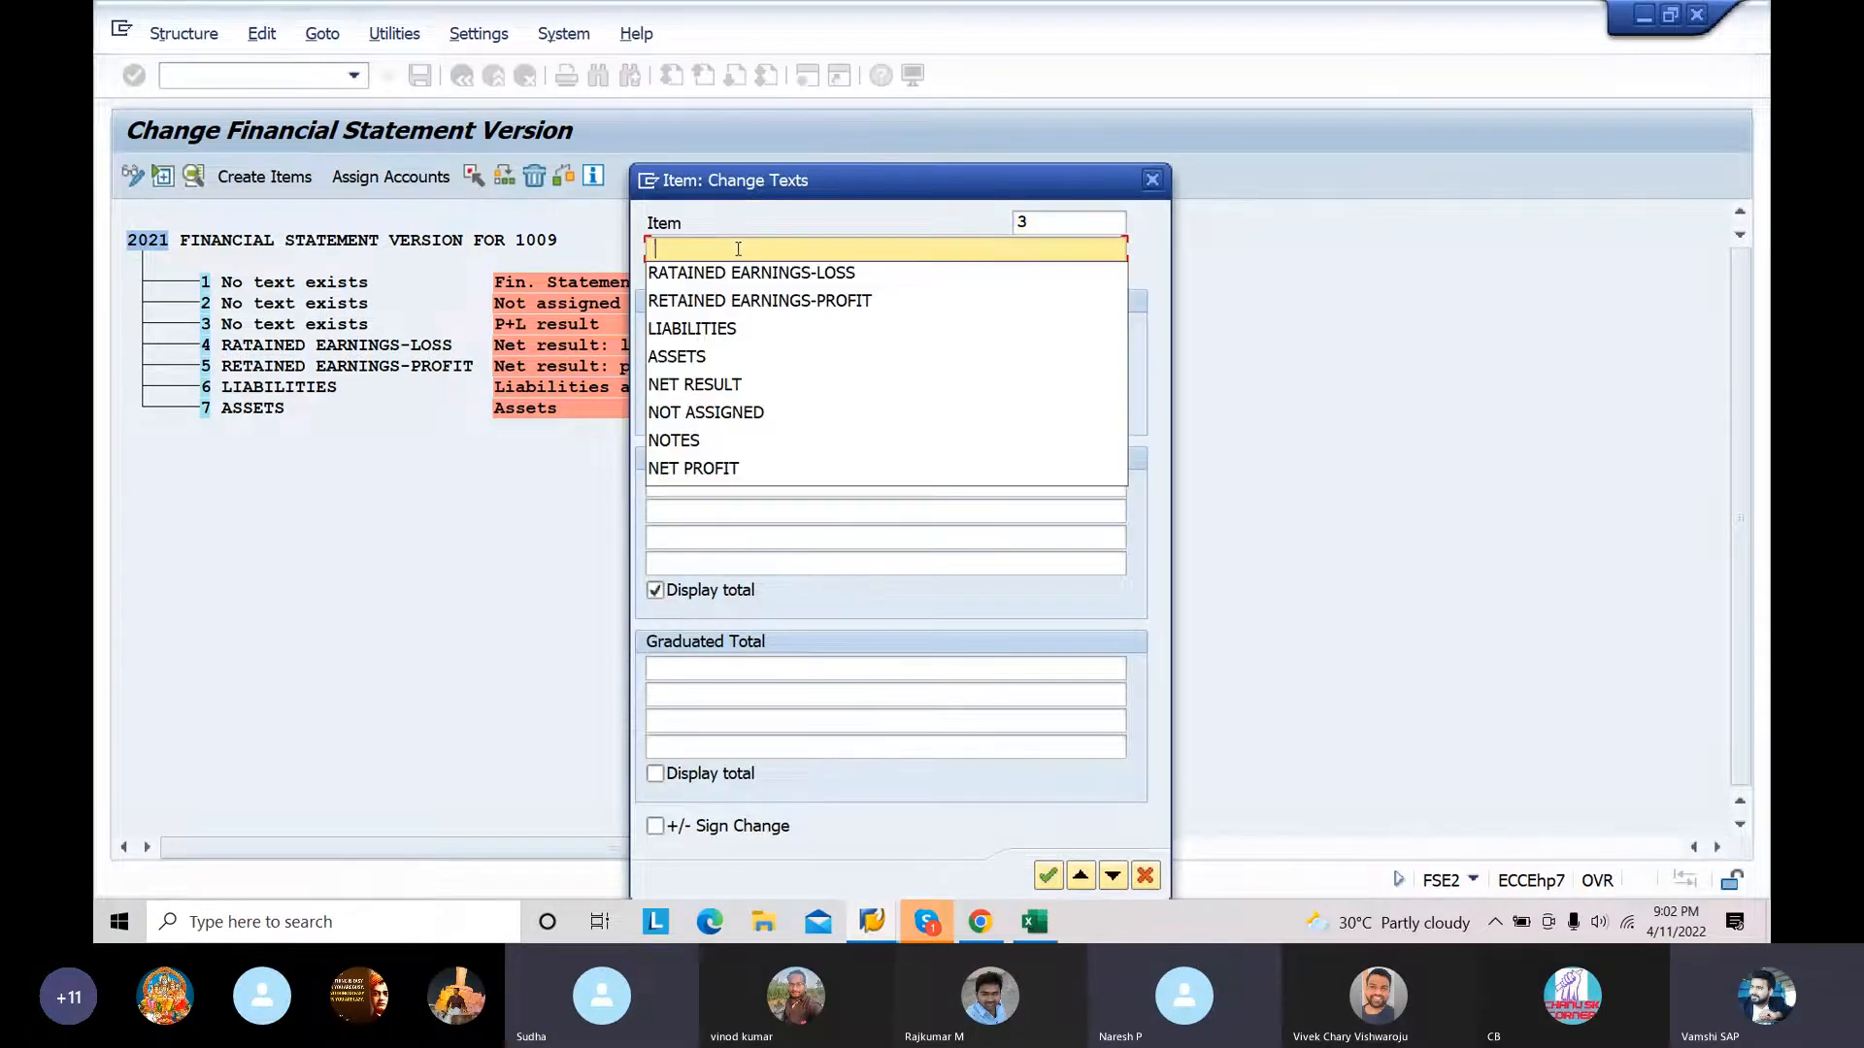
{"action": "left_click", "coordinate": [728, 384]}
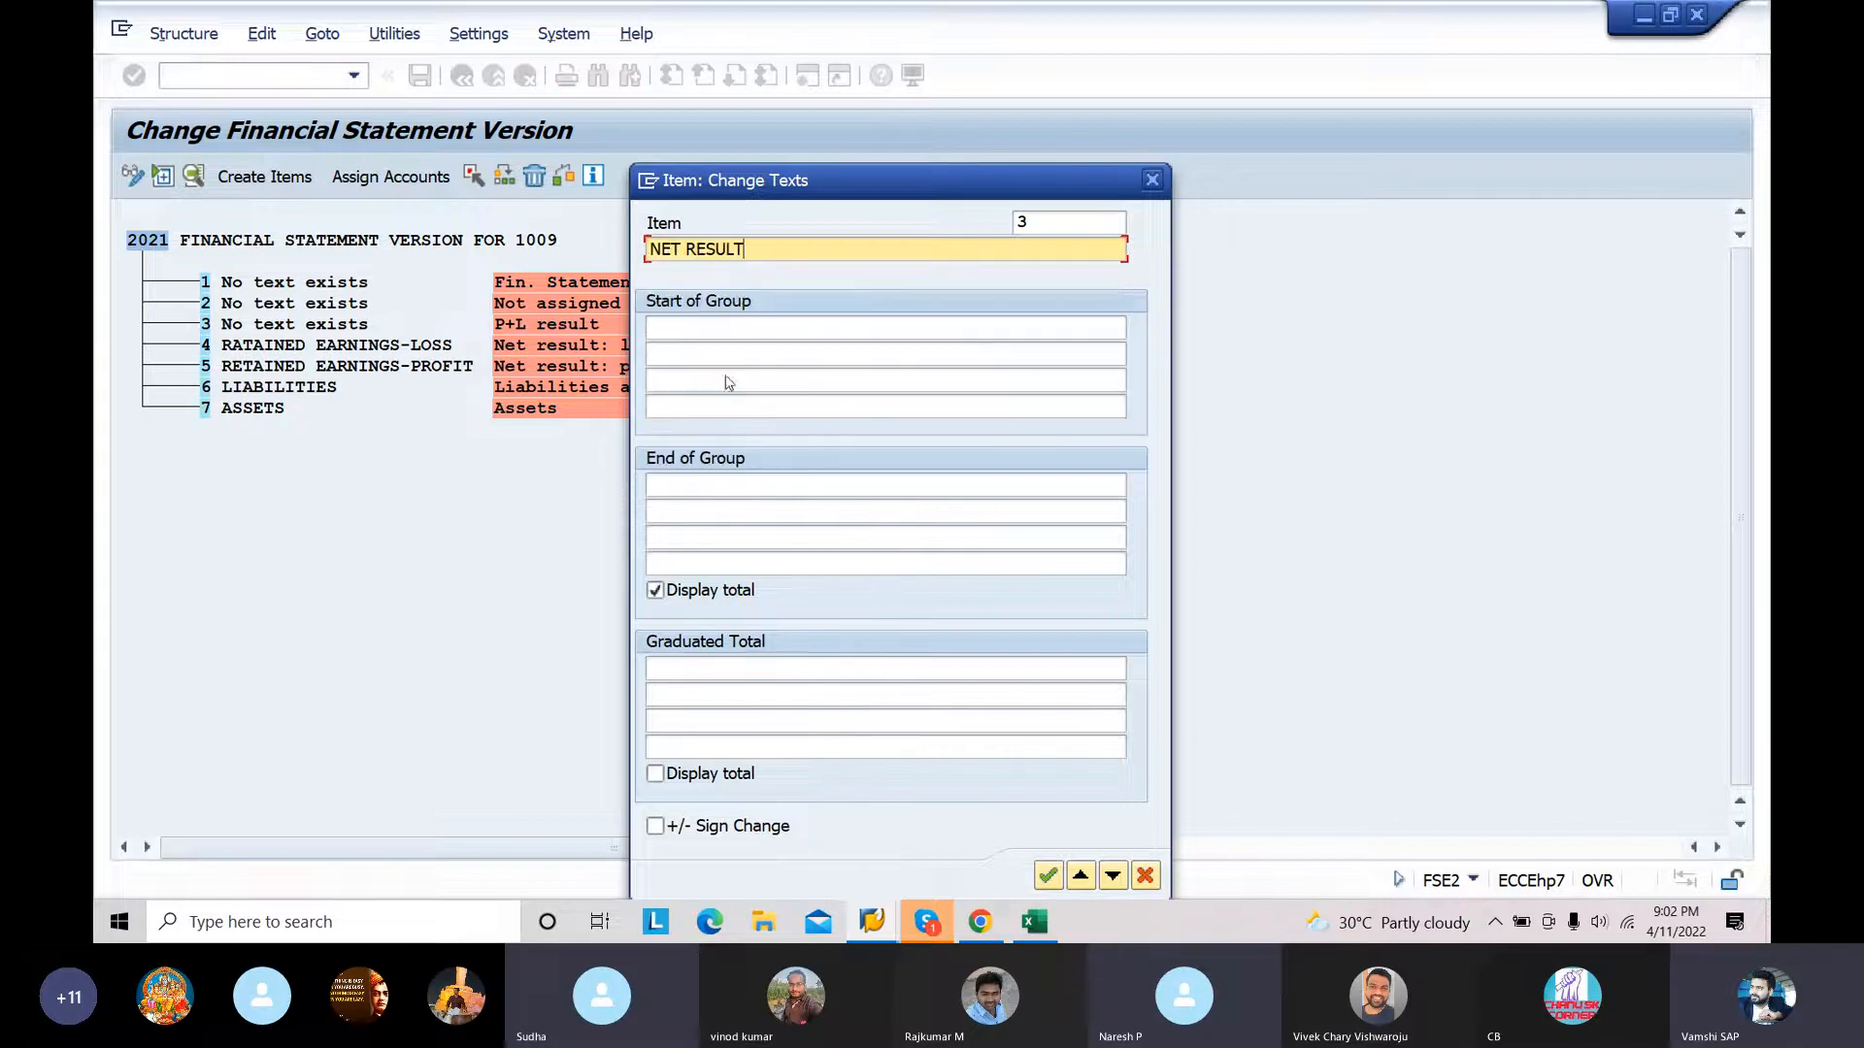
{"action": "left_click", "coordinate": [1047, 877]}
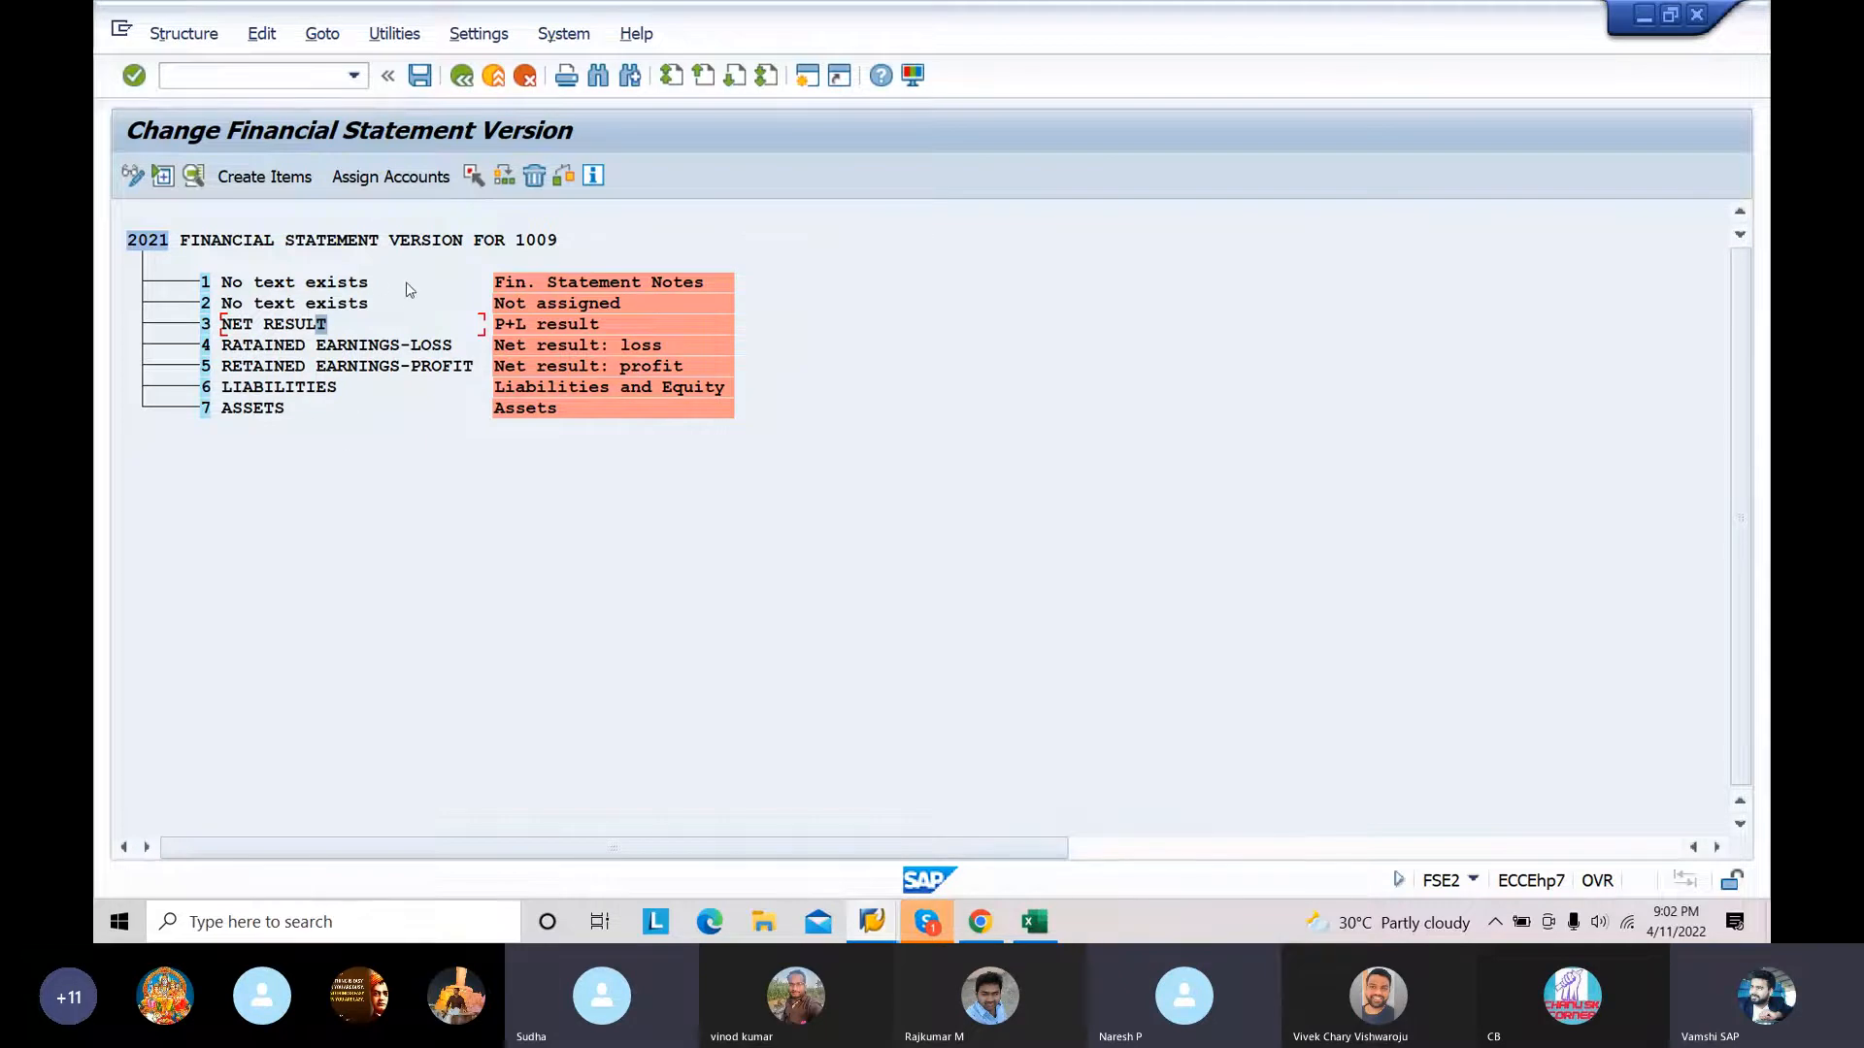
Step: Set the text of item 1 (Fin. Statement Notes) to NOTES
{"action": "left_click", "coordinate": [330, 286]}
{"action": "double_click", "coordinate": [330, 285]}
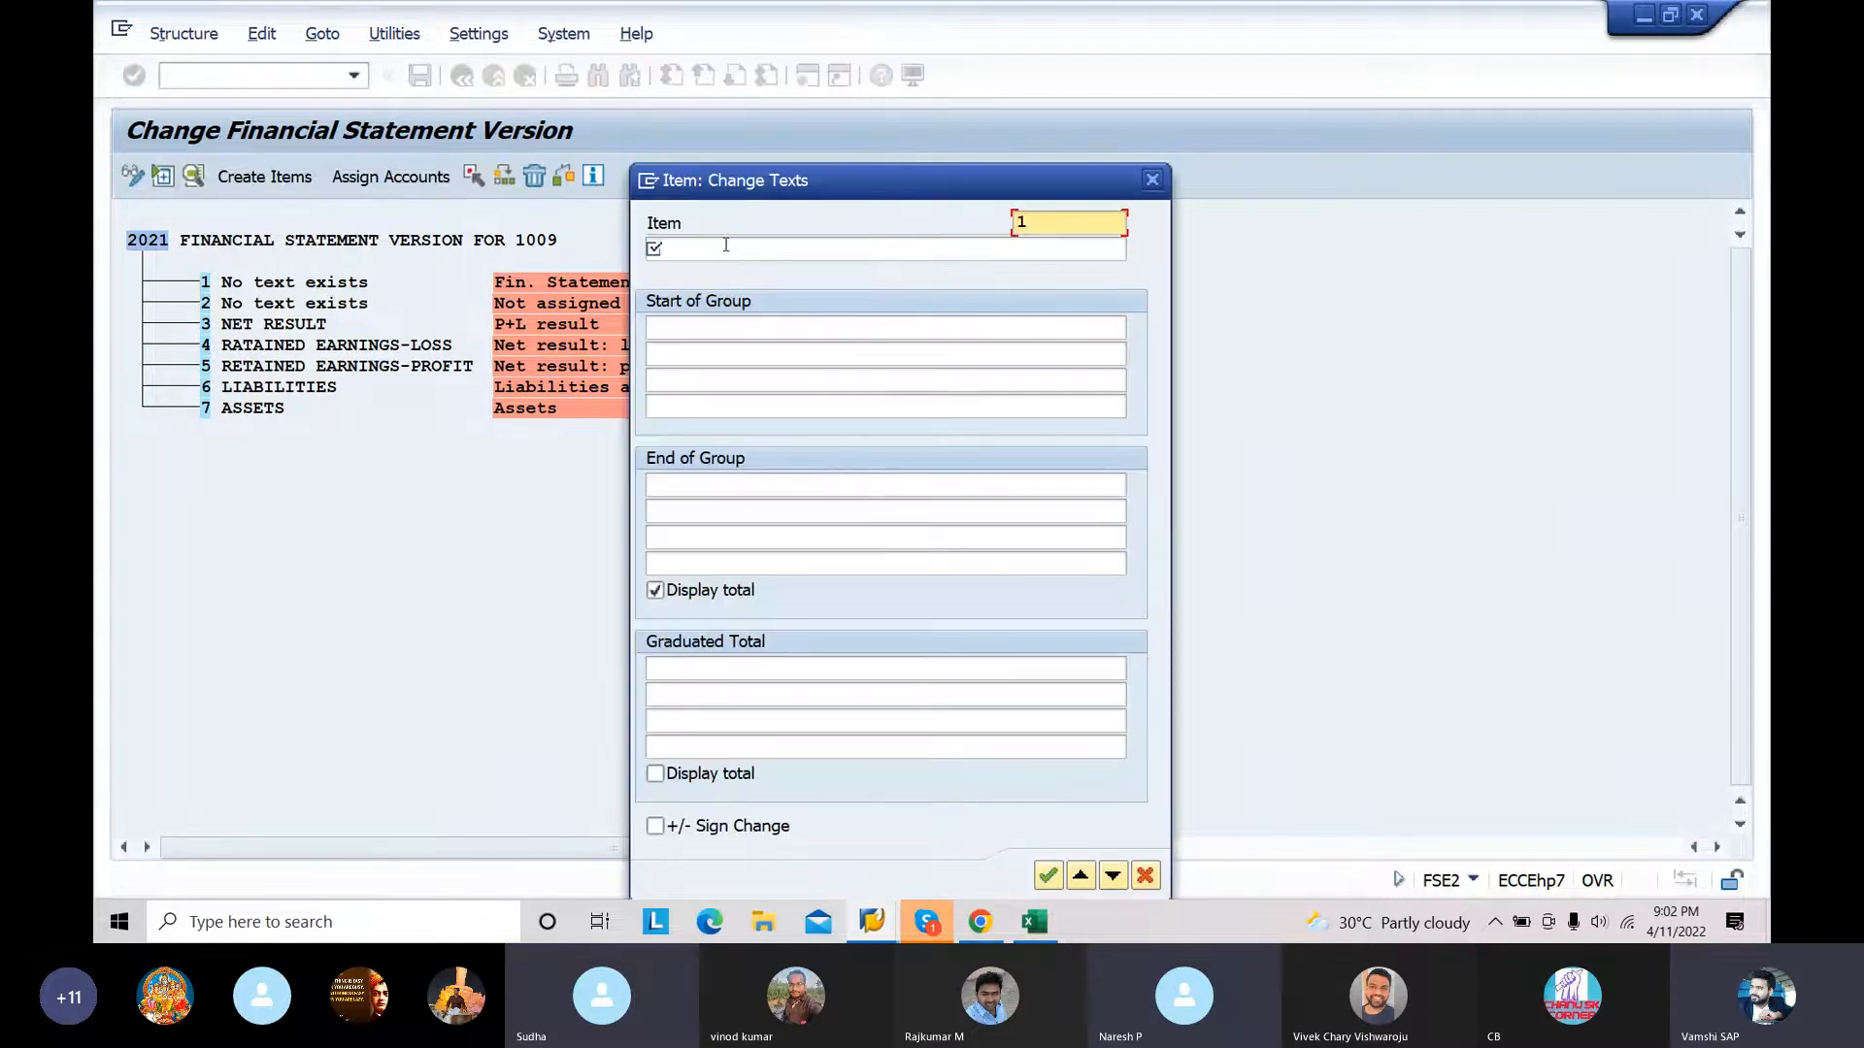
{"action": "left_click", "coordinate": [726, 245]}
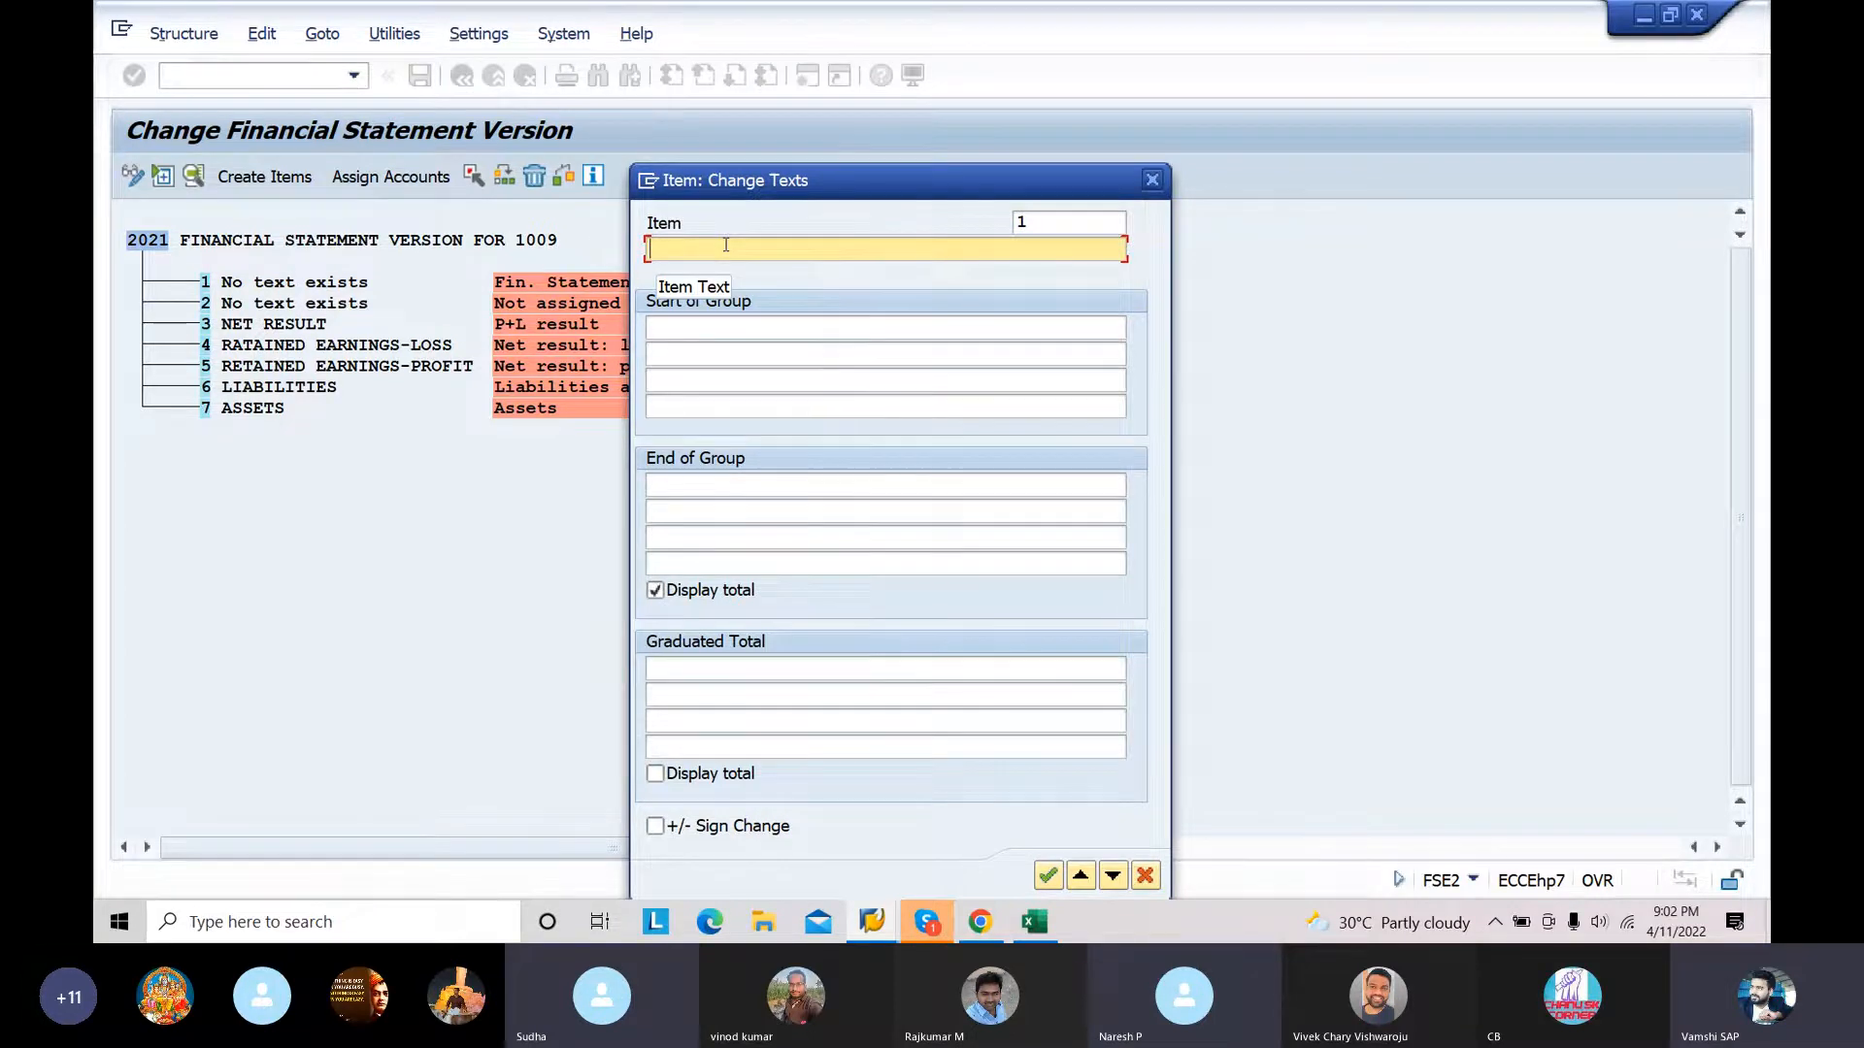
{"action": "left_click", "coordinate": [726, 245]}
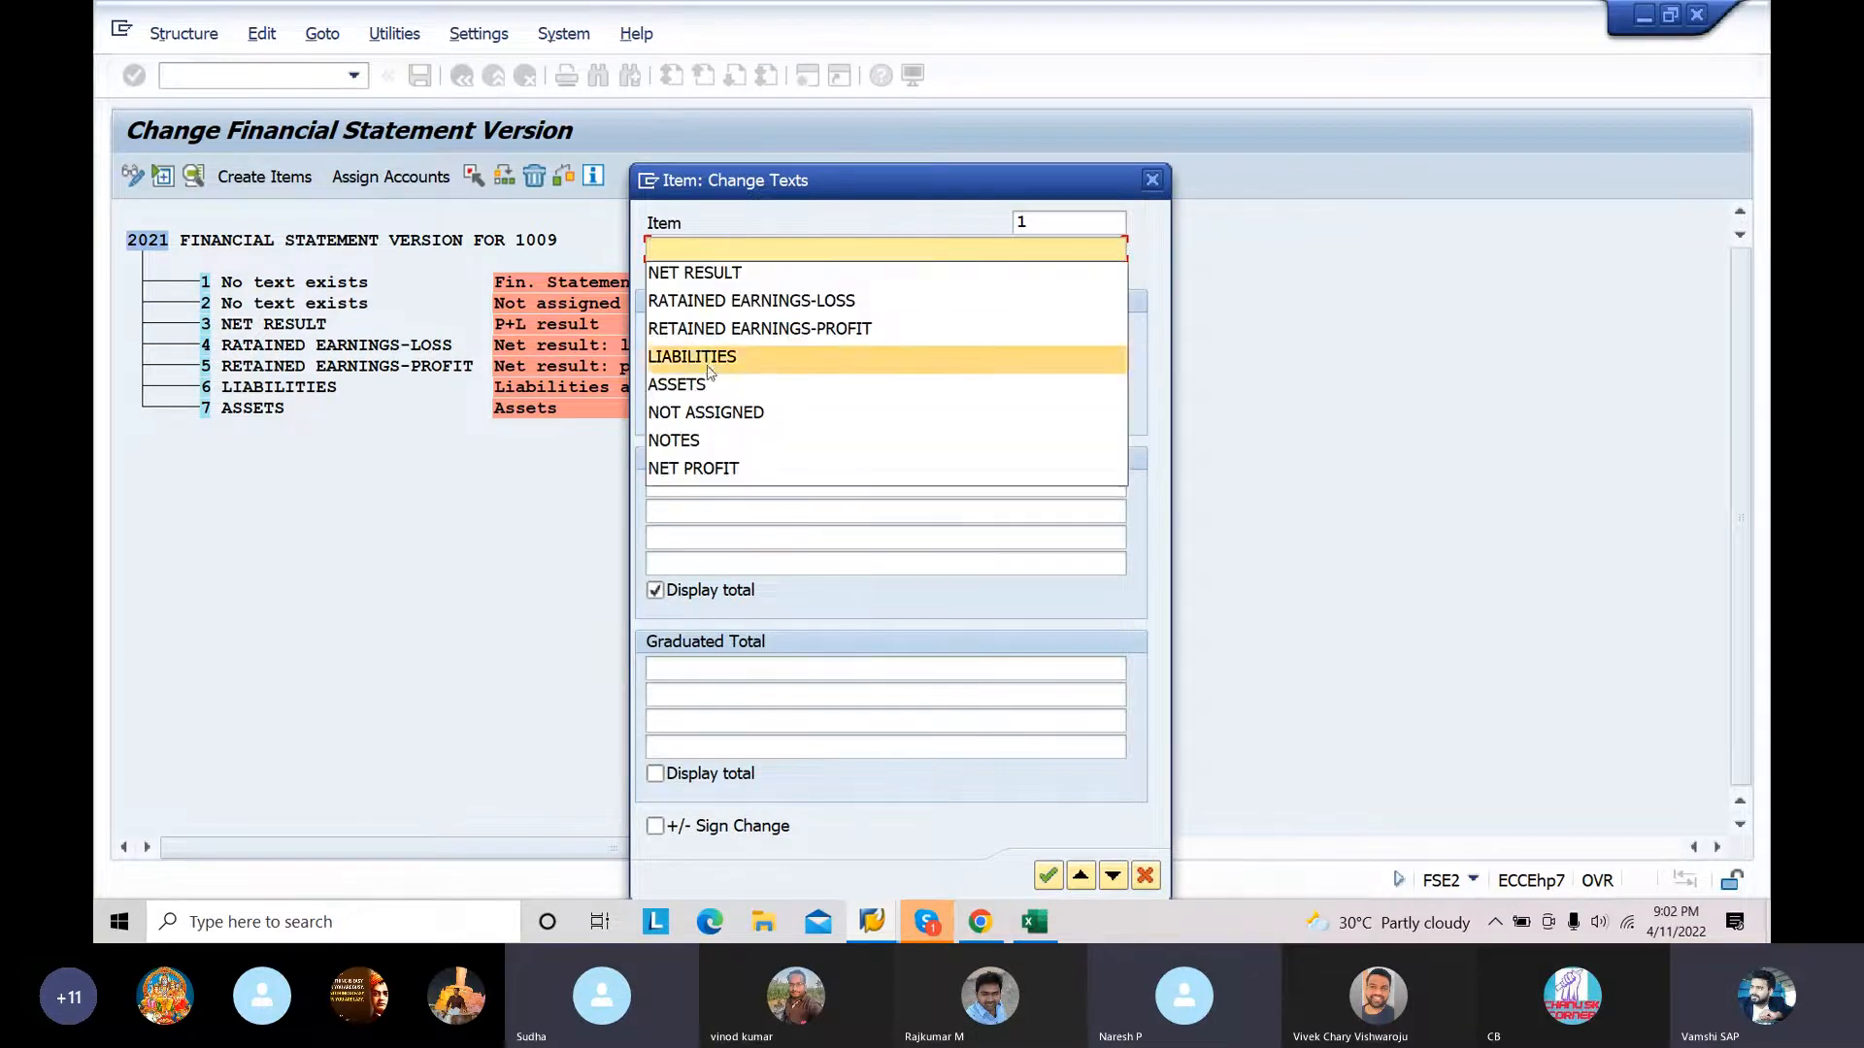
{"action": "left_click", "coordinate": [706, 442]}
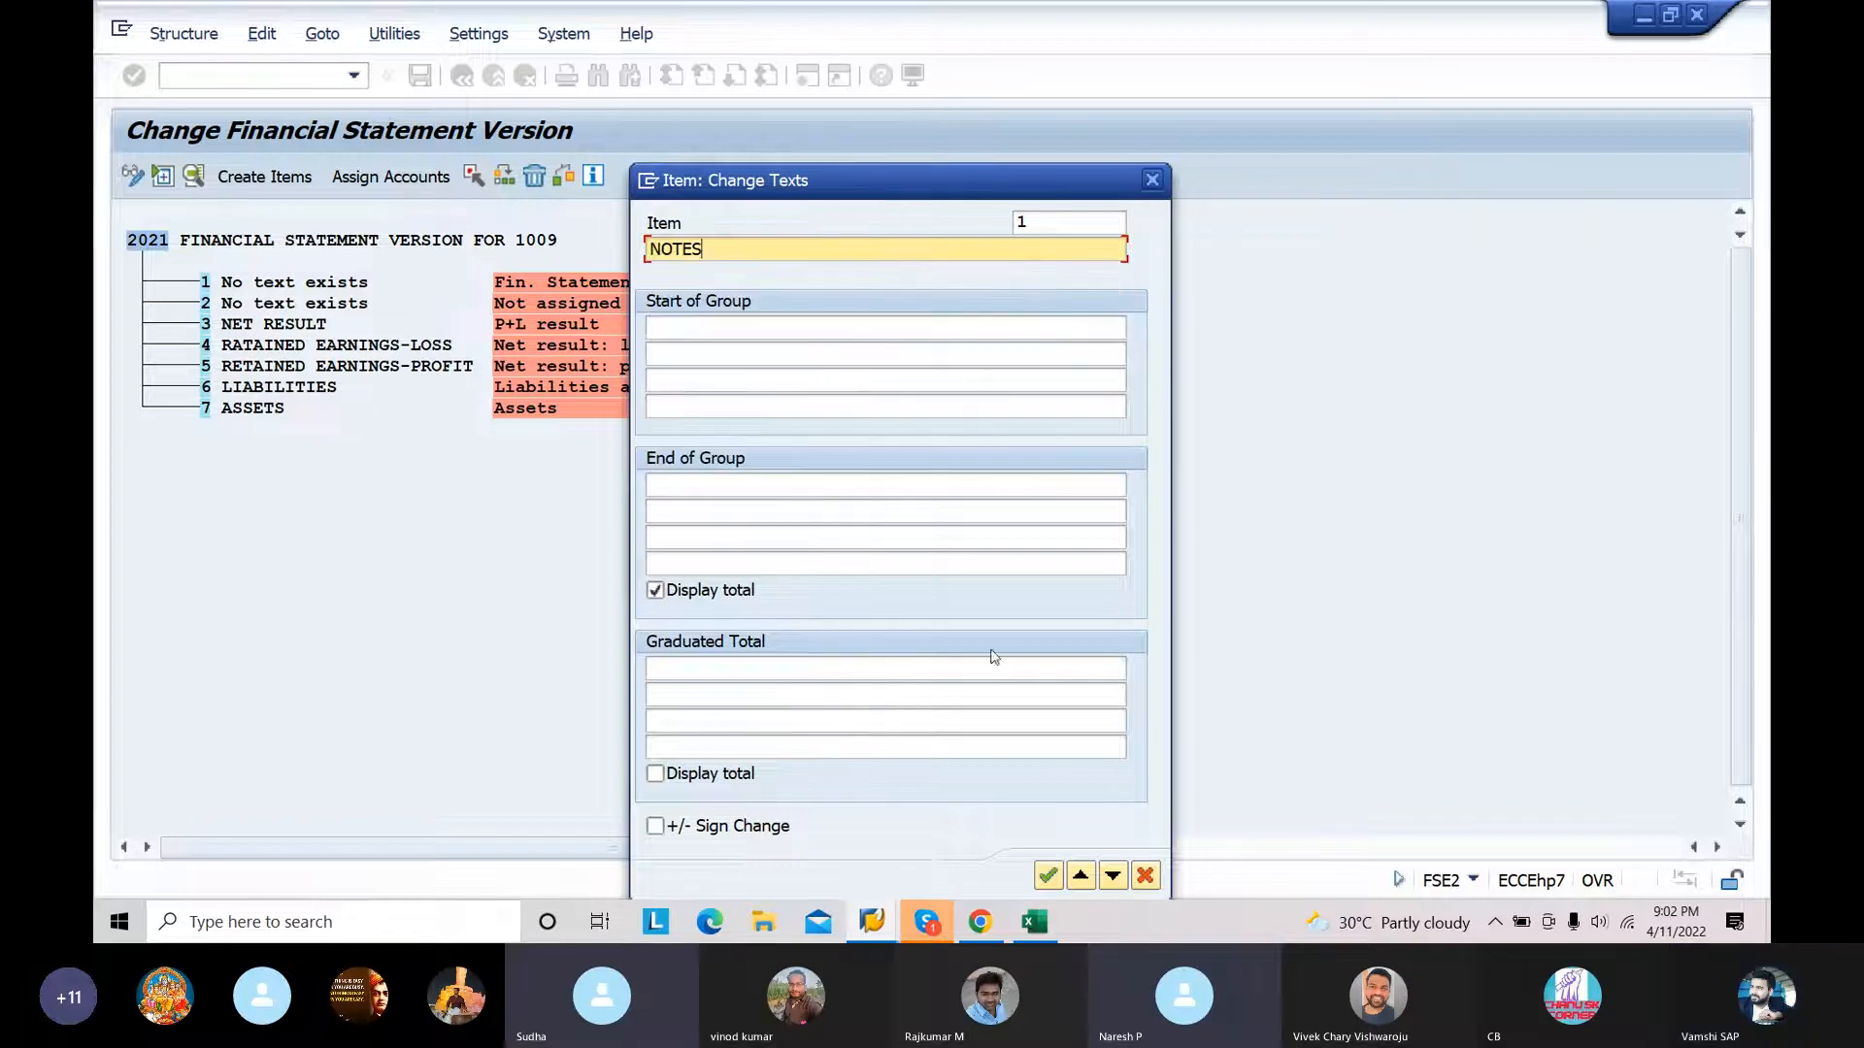
{"action": "left_click", "coordinate": [1046, 877]}
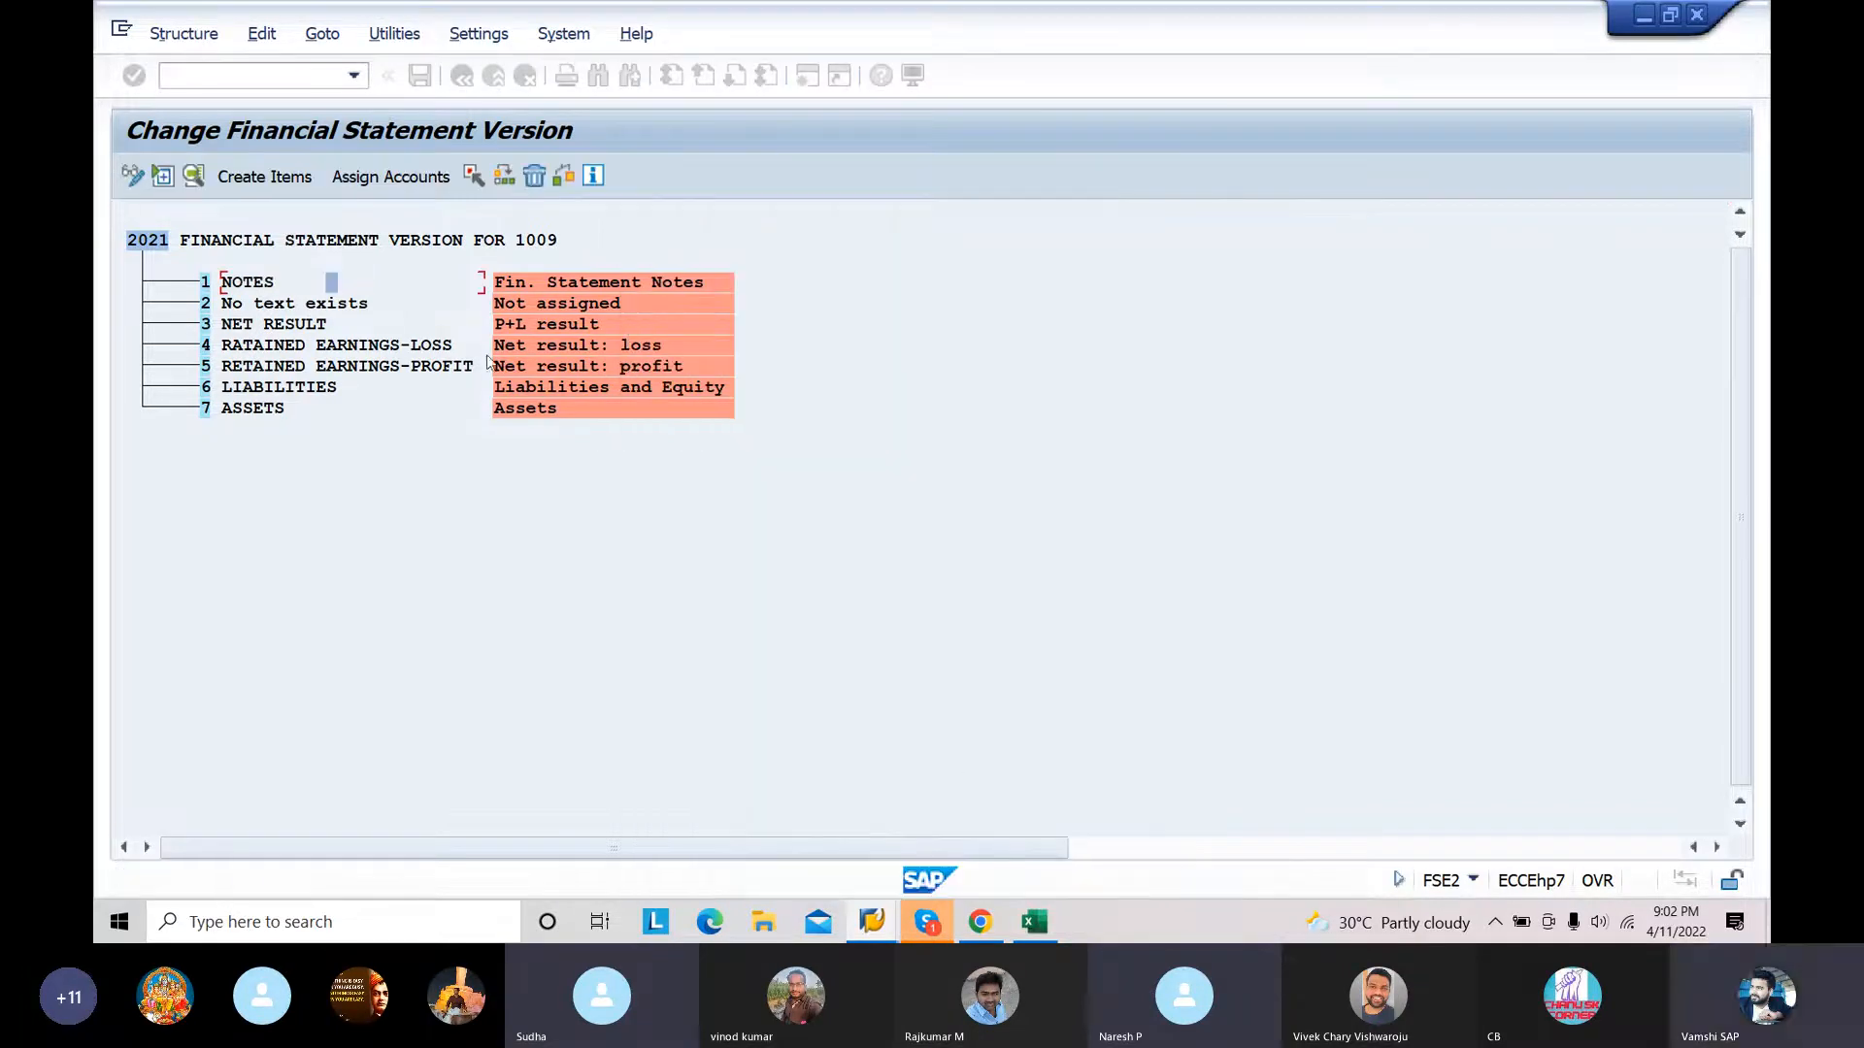
Step: Set the text of item 2 (Not assigned) to NOT ASSIGNED
{"action": "double_click", "coordinate": [329, 308]}
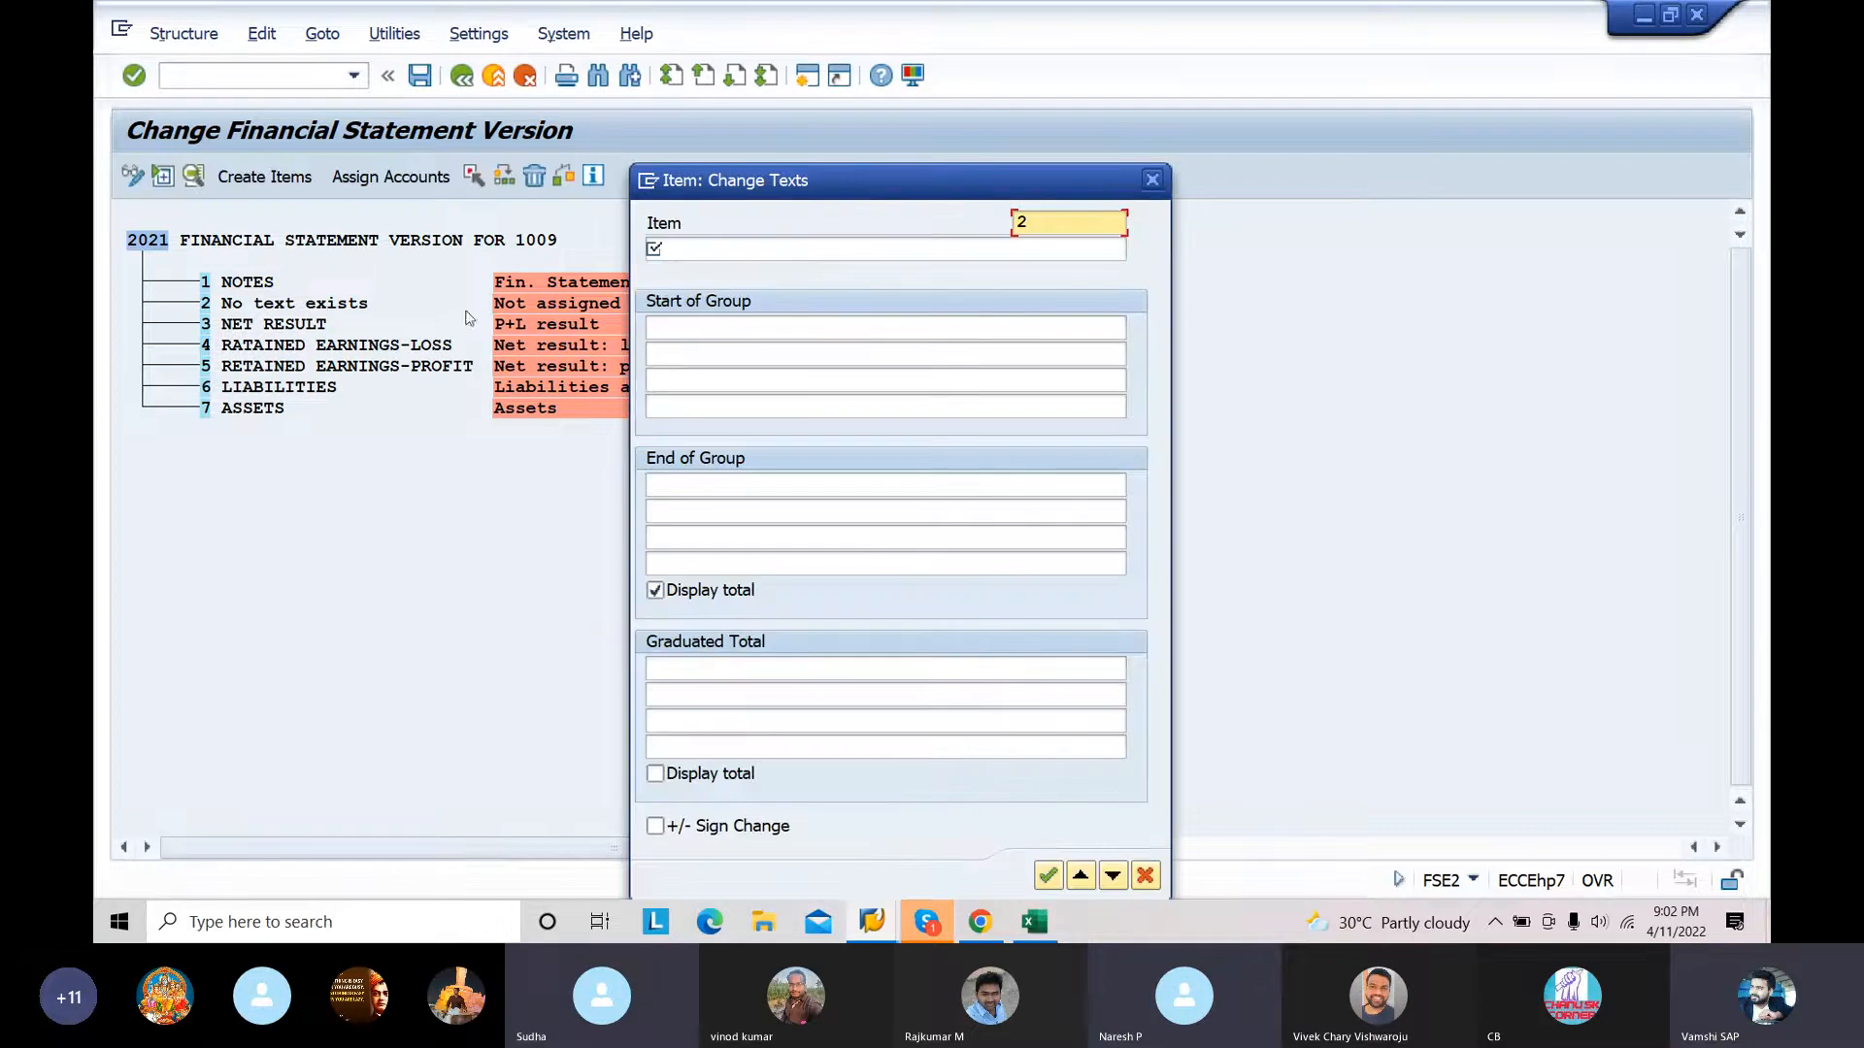
{"action": "left_click", "coordinate": [722, 250]}
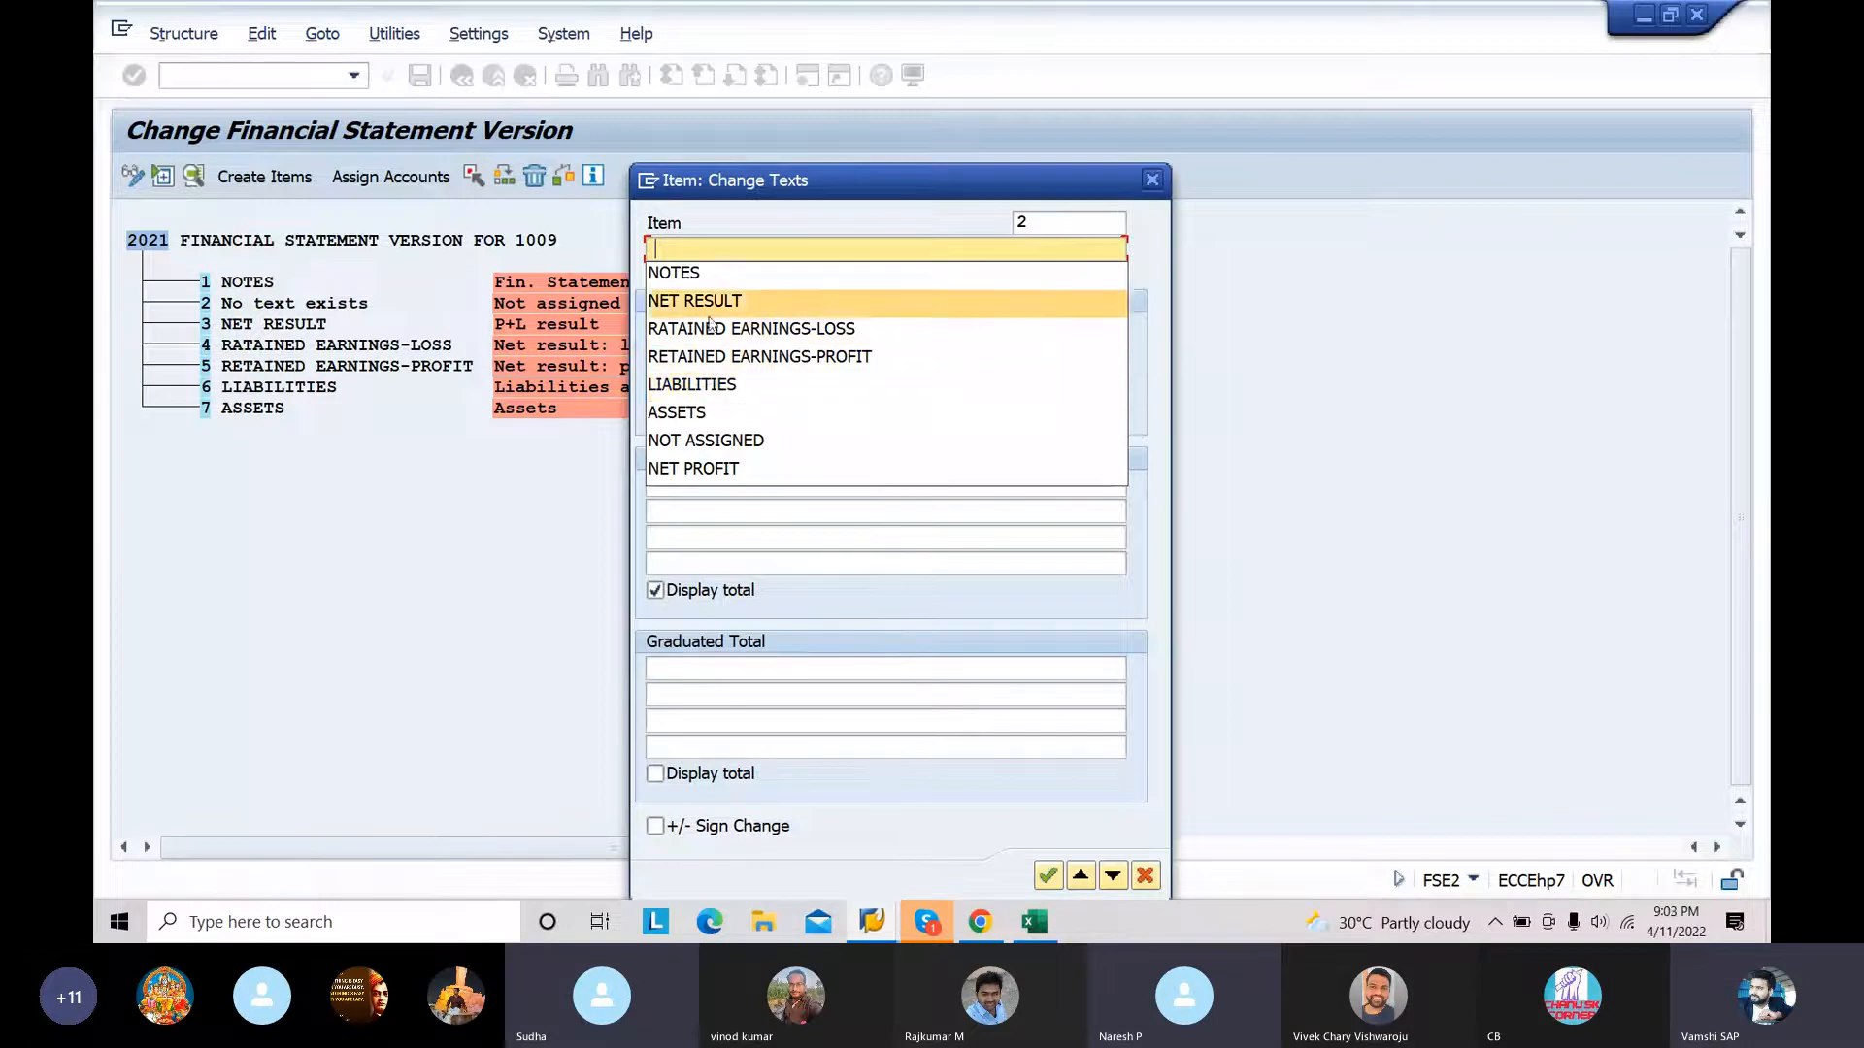
{"action": "left_click", "coordinate": [709, 440]}
{"action": "left_click", "coordinate": [1047, 875]}
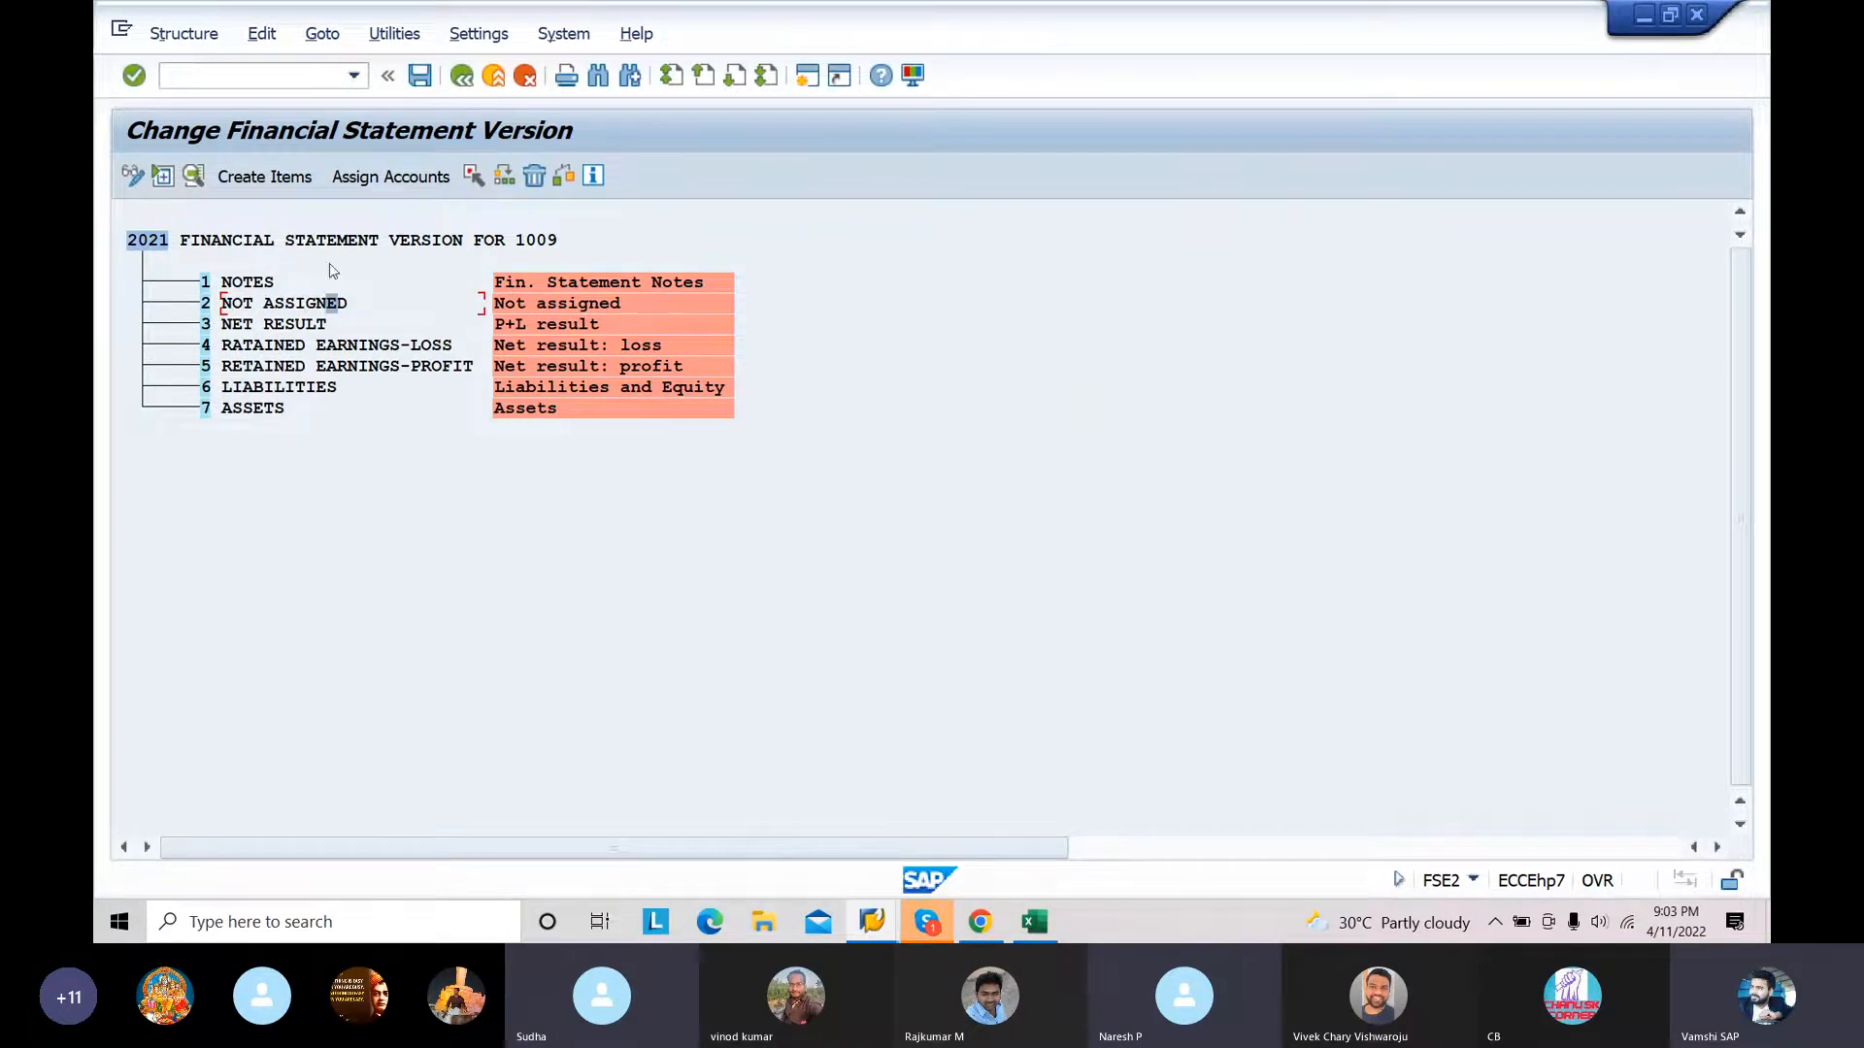
Step: Change the item key of NOTES to 8
{"action": "left_click", "coordinate": [248, 283]}
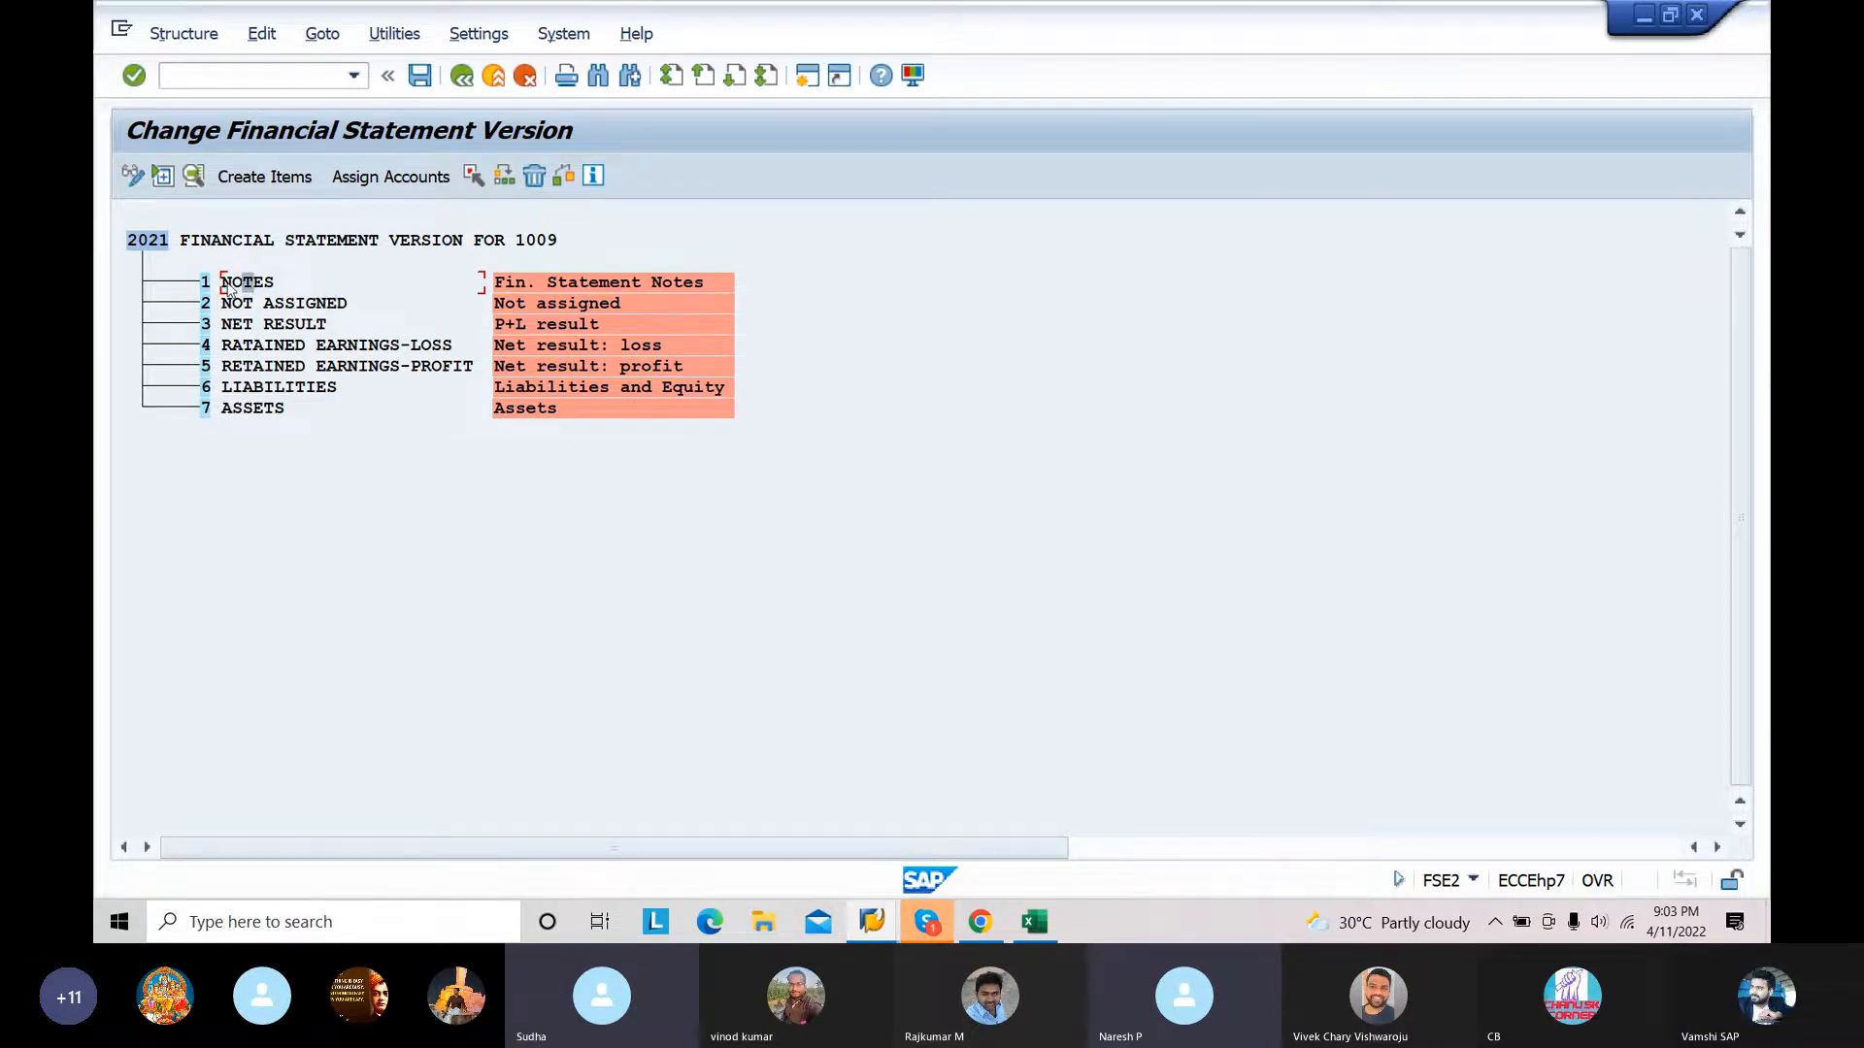
{"action": "double_click", "coordinate": [301, 284]}
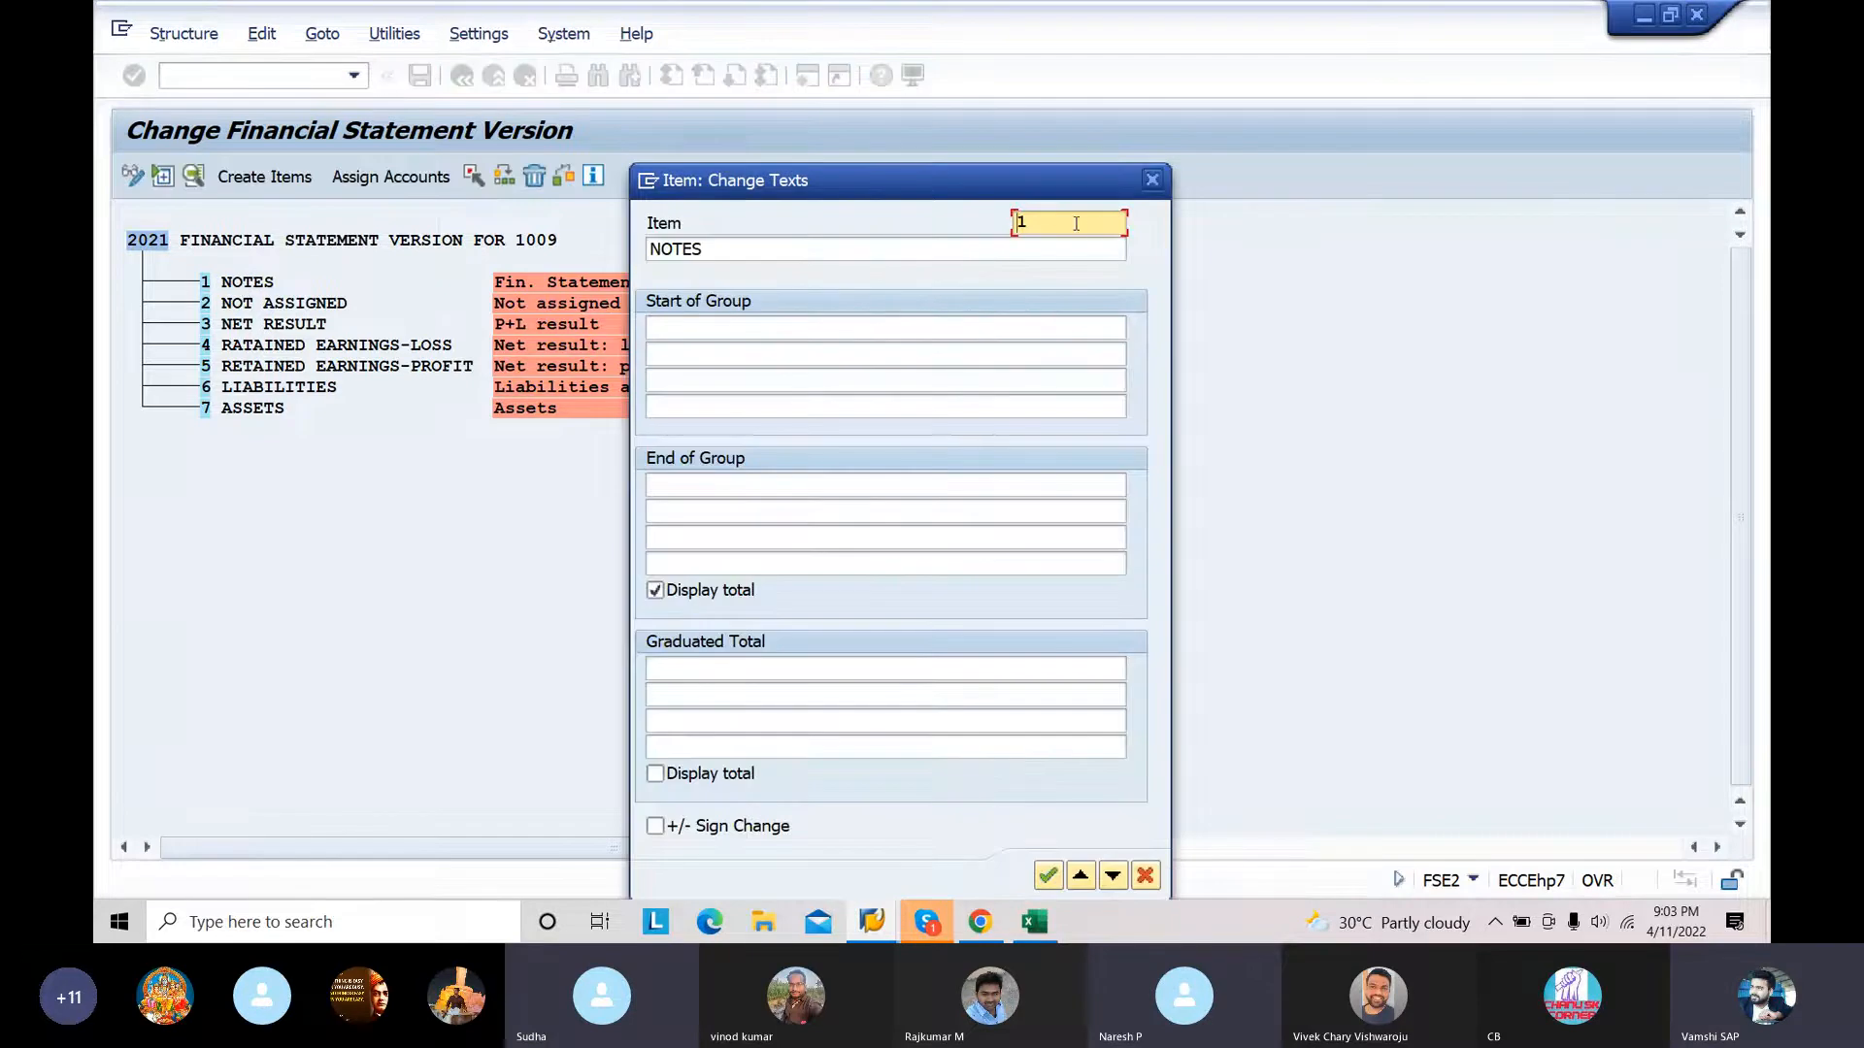
{"action": "key", "text": "BackSpace"}
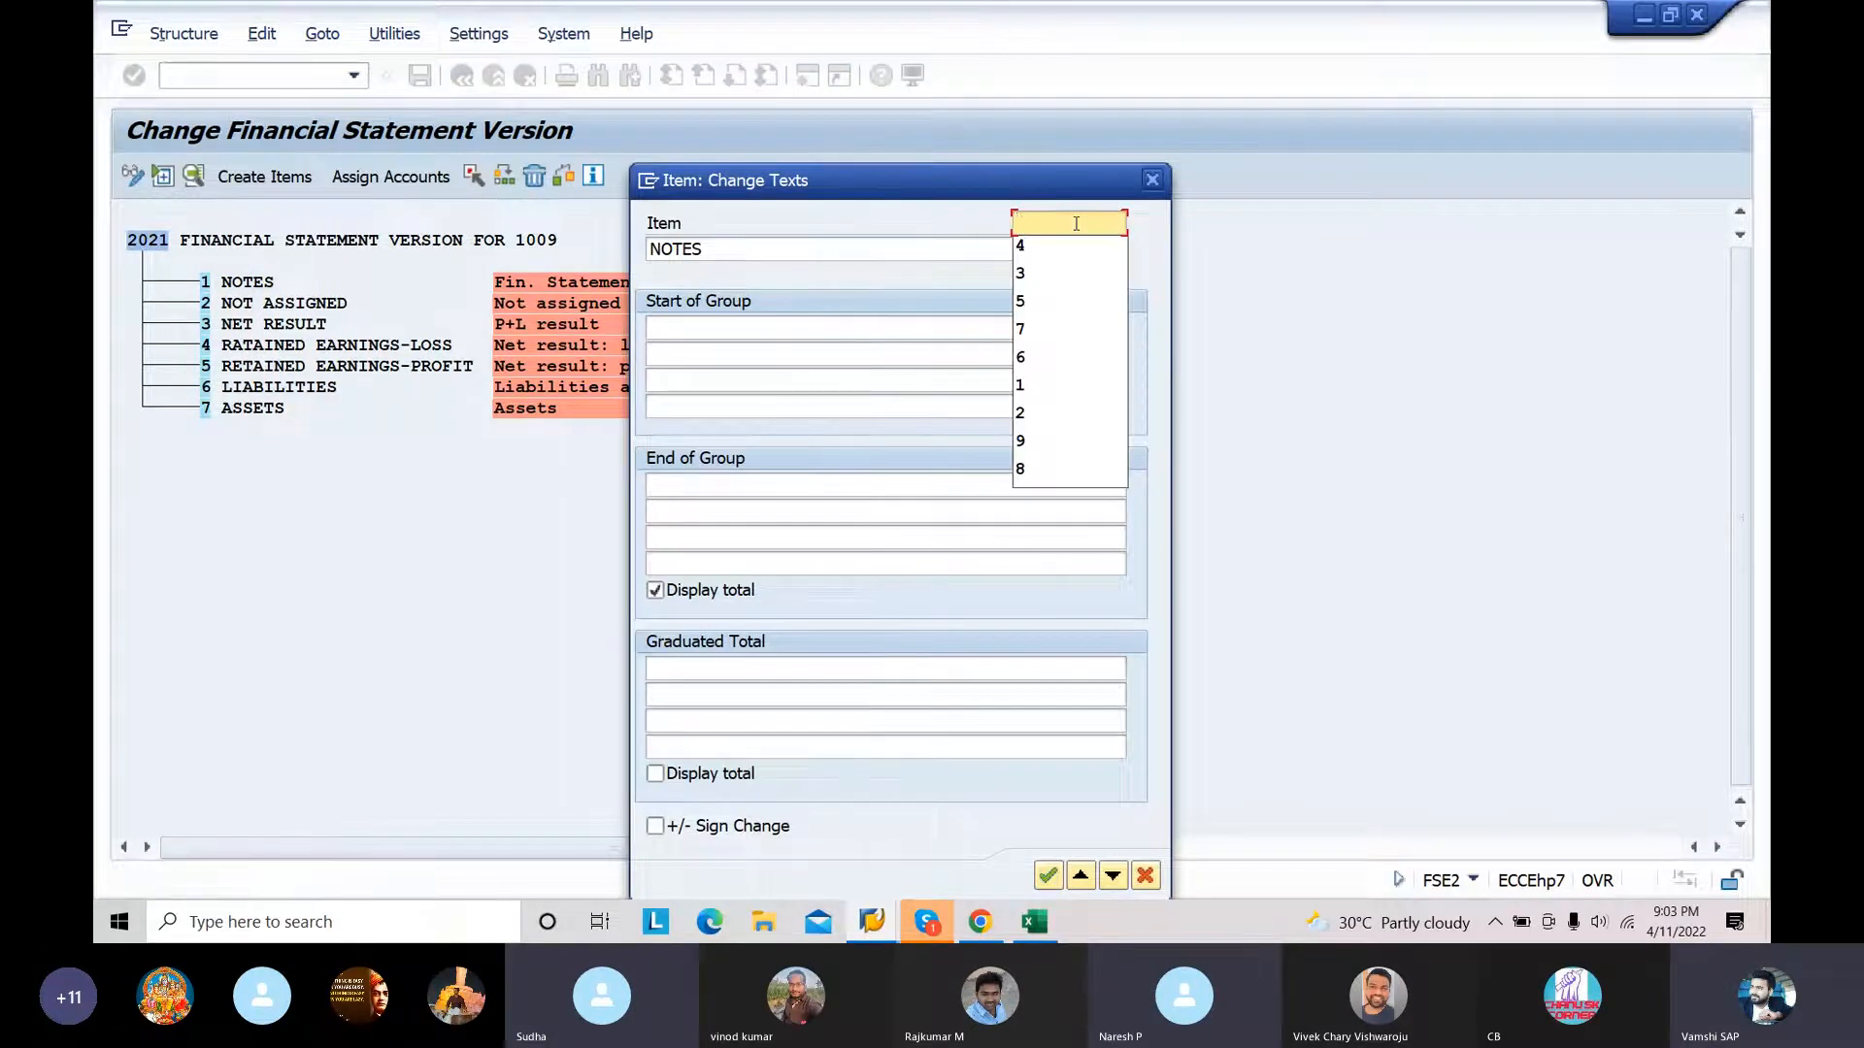
{"action": "type", "text": "8"}
{"action": "left_click", "coordinate": [1047, 875]}
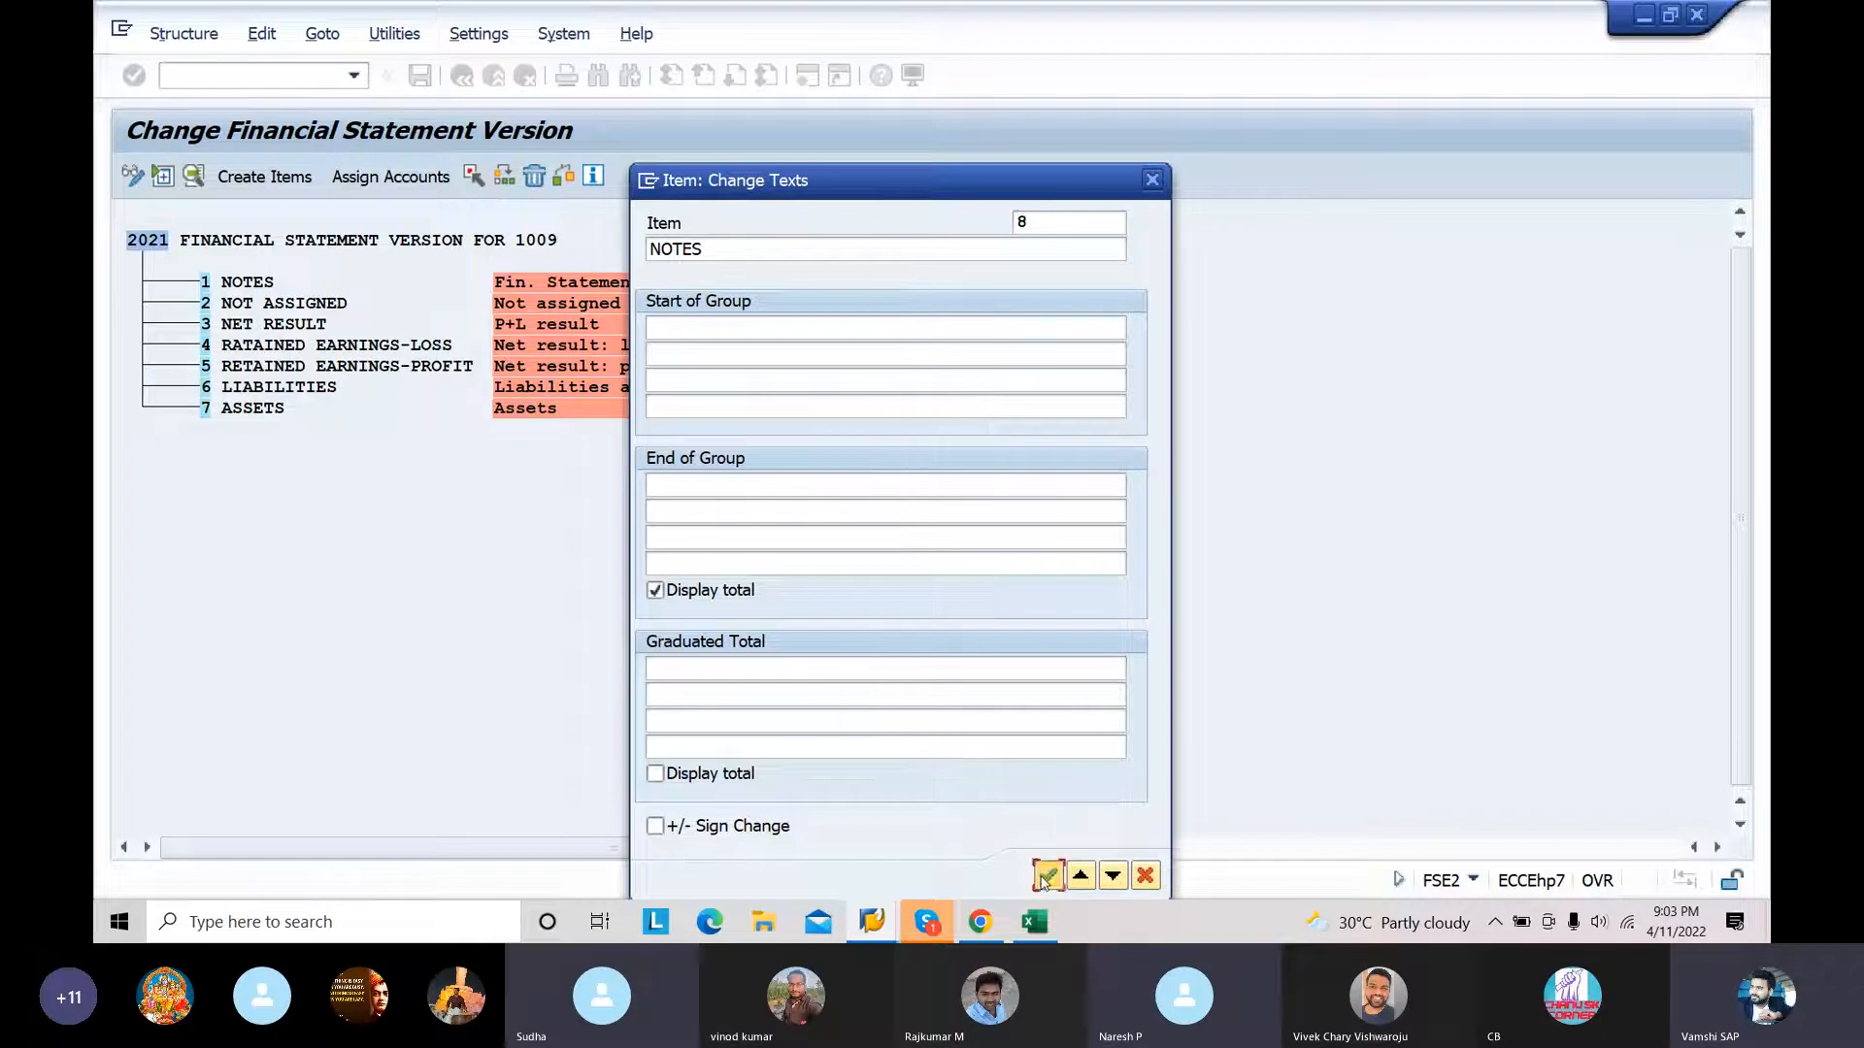
Step: Change the item key of NOT ASSIGNED to 9
{"action": "double_click", "coordinate": [290, 307]}
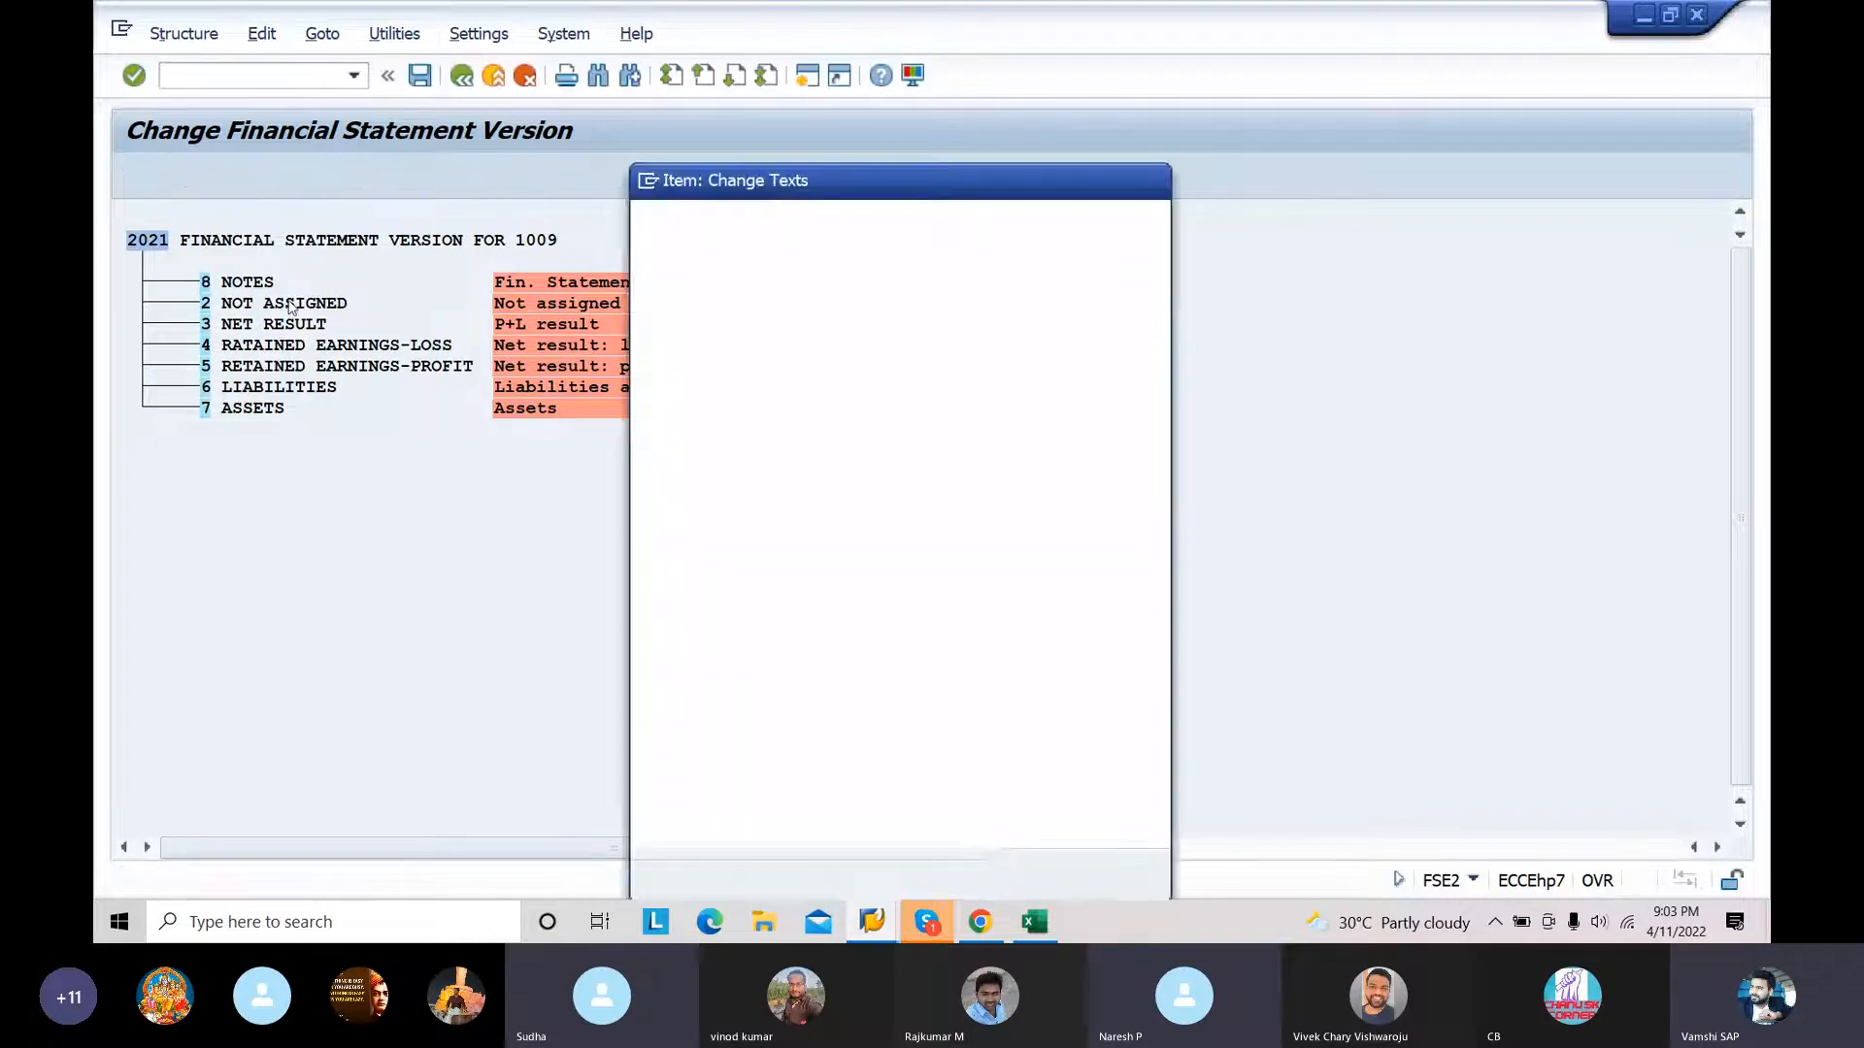
{"action": "left_click", "coordinate": [1056, 220]}
{"action": "key", "text": "BackSpace"}
{"action": "type", "text": "9"}
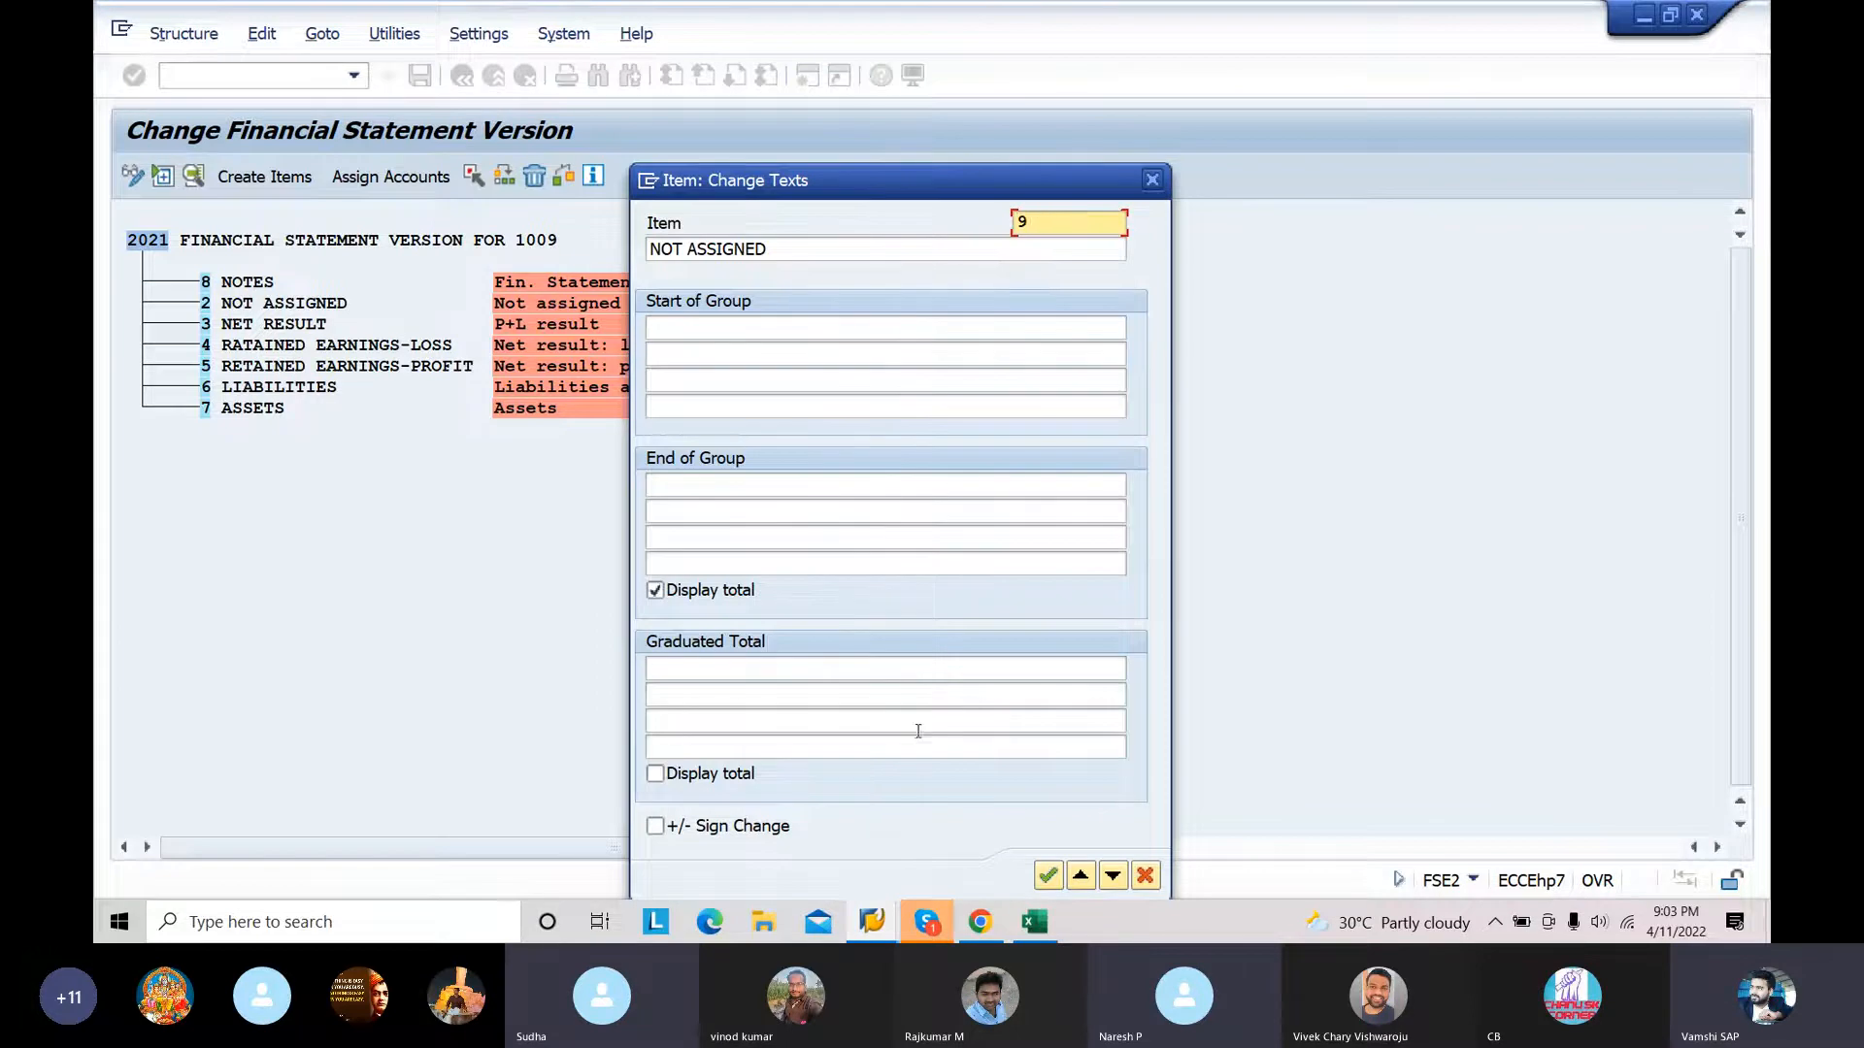
{"action": "left_click", "coordinate": [1048, 875]}
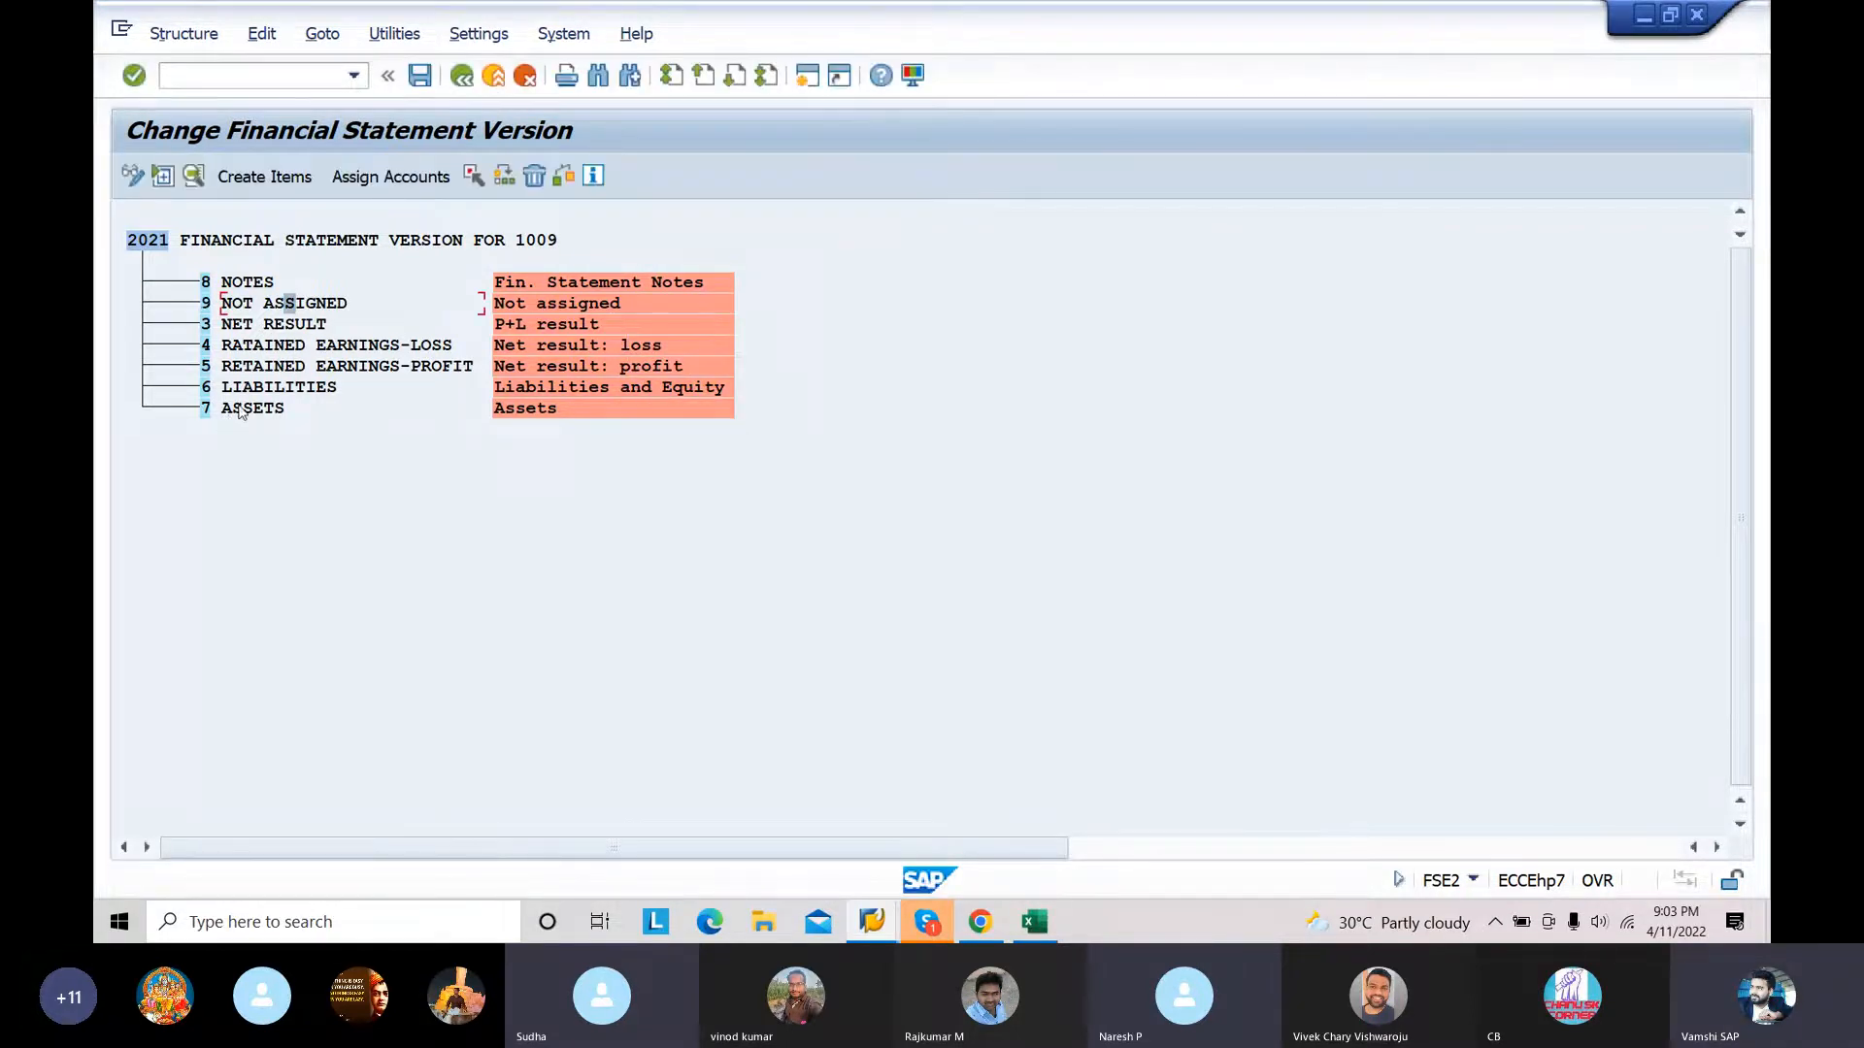
Step: Start creating items directly under version 2021 and enter item BS with the text BALANCE SHHET
{"action": "left_click", "coordinate": [205, 242]}
{"action": "left_click", "coordinate": [264, 177]}
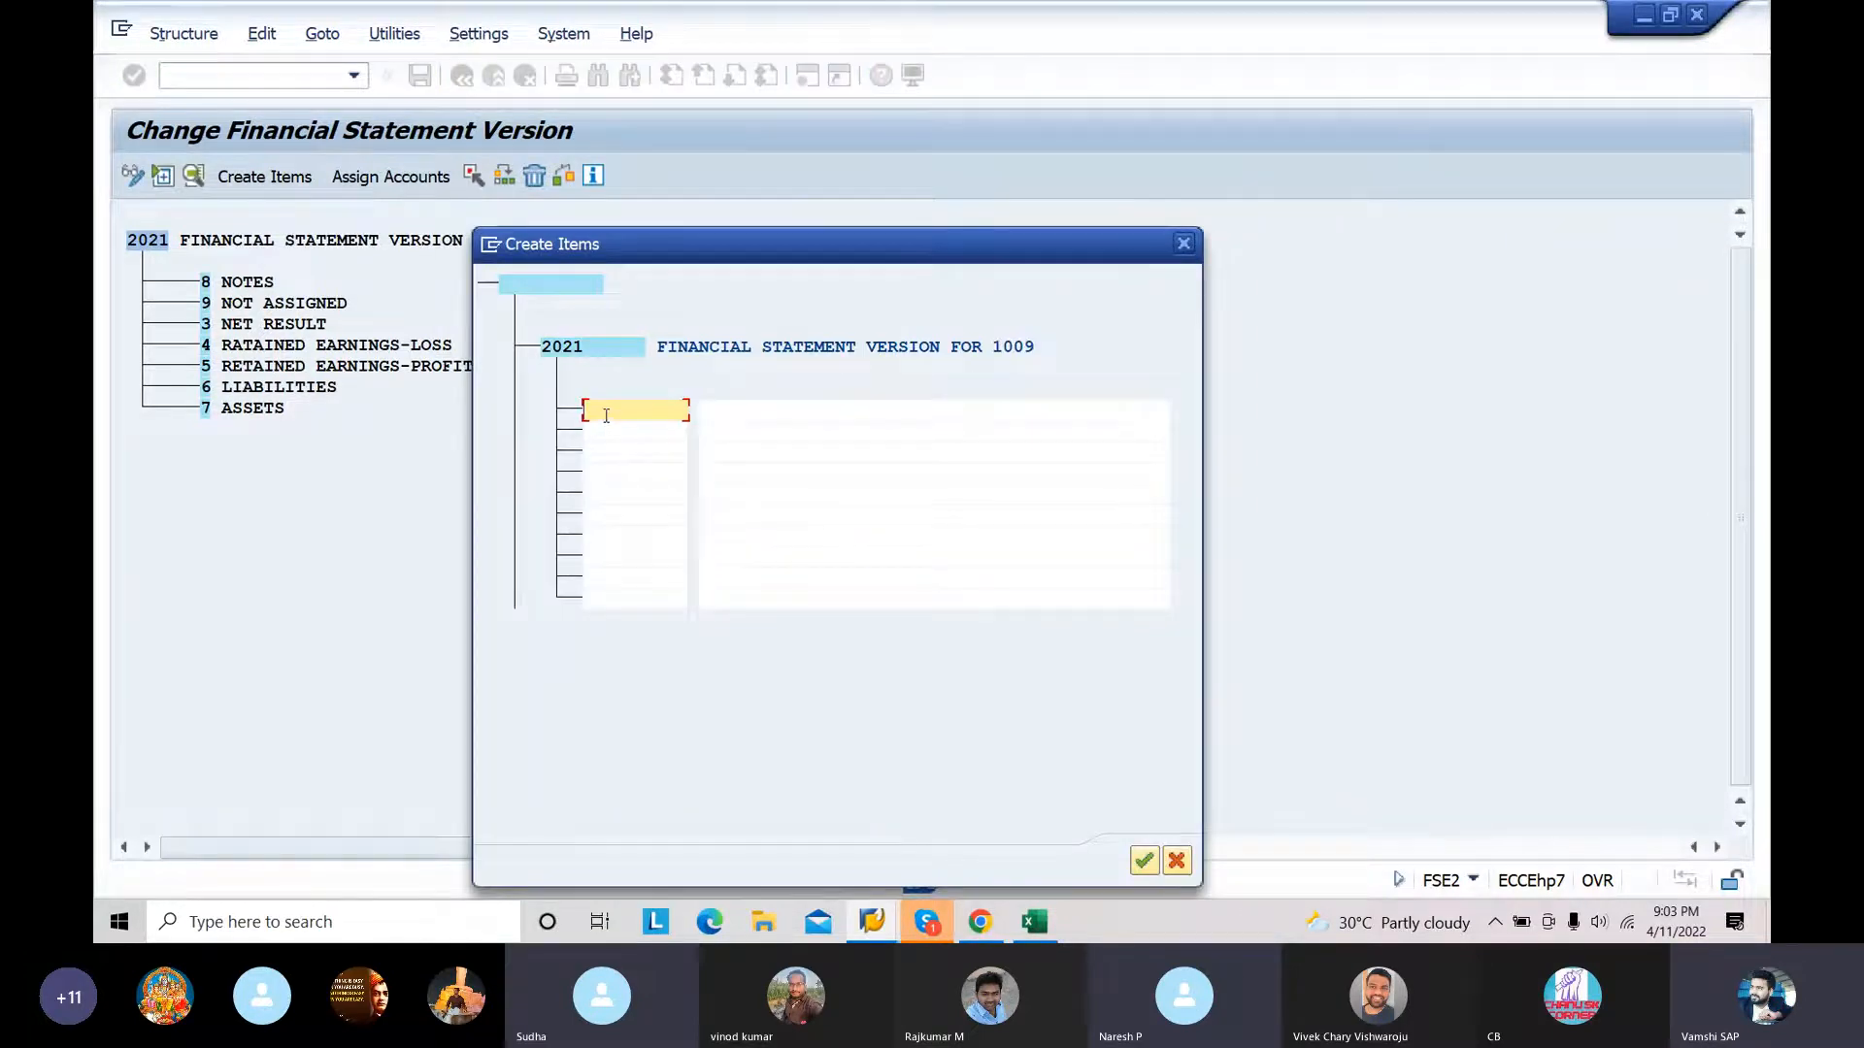
{"action": "left_click", "coordinate": [712, 417]}
{"action": "type", "text": "BALA"}
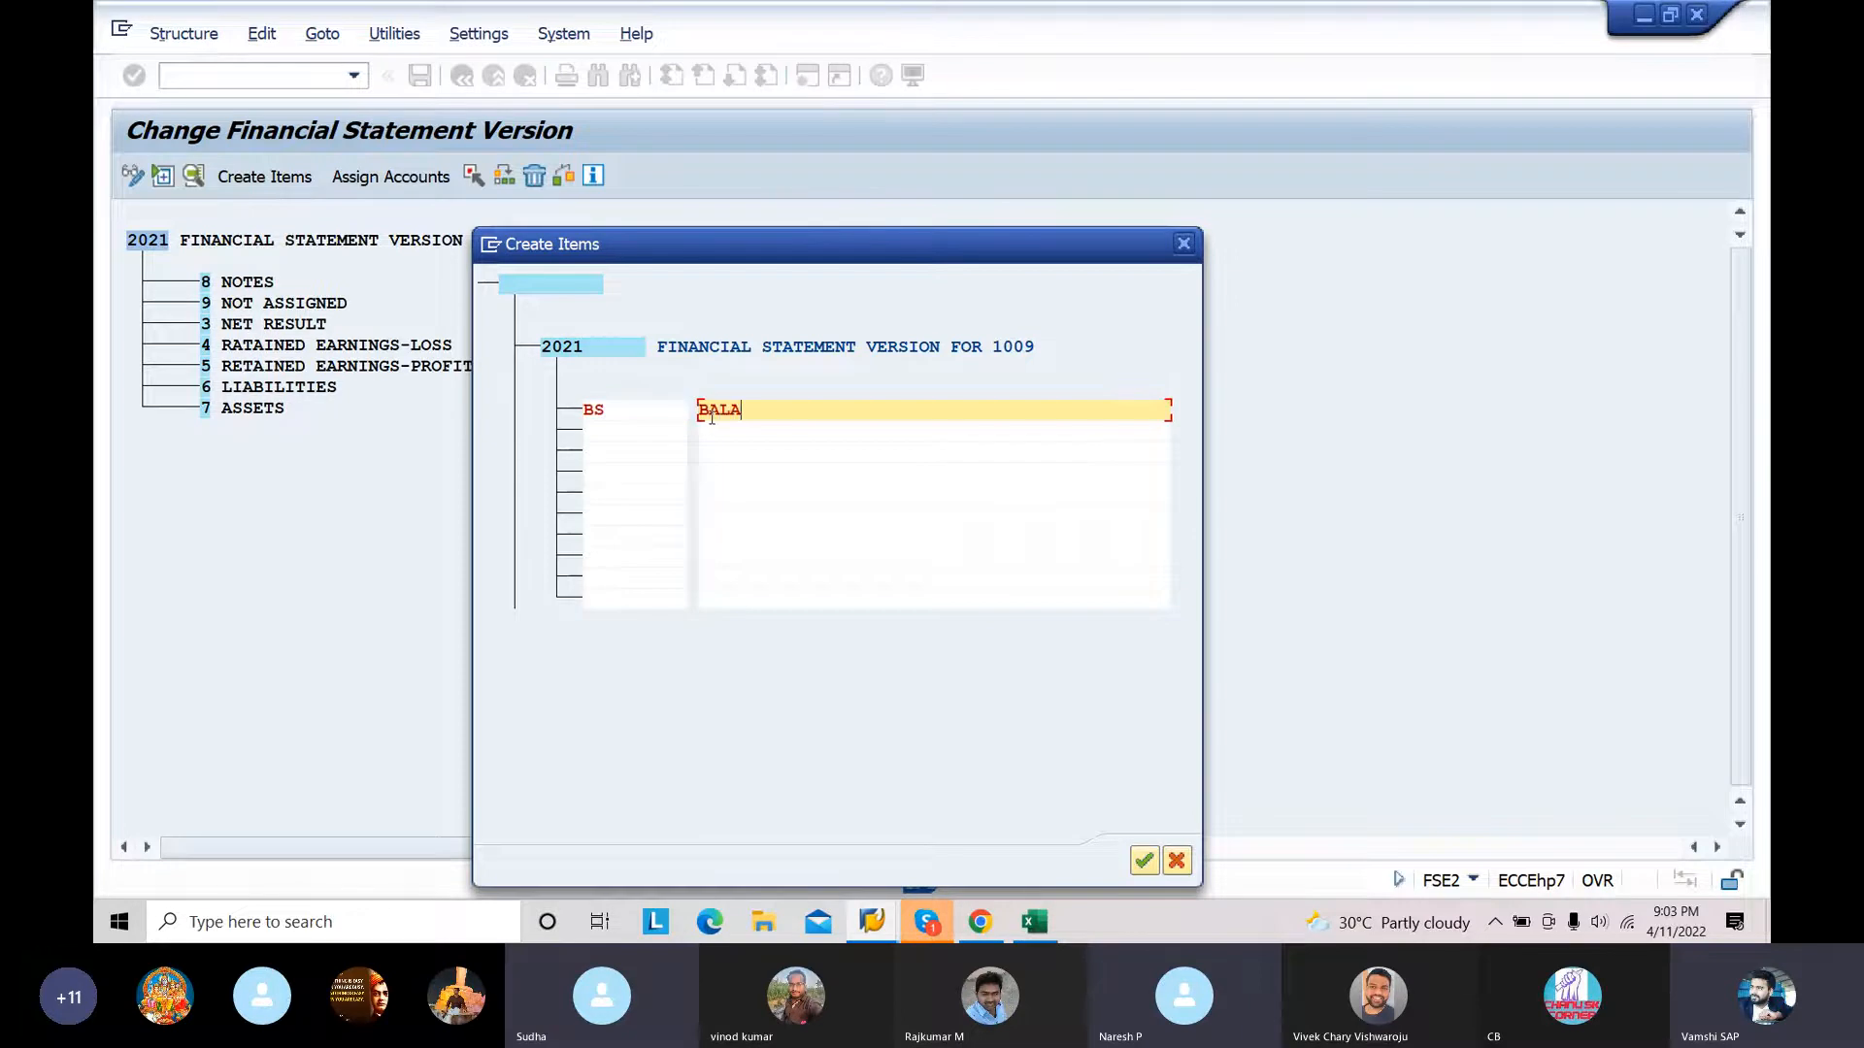
{"action": "type", "text": "NCE SHHET"}
Step: Add a second new item P&L with the text PROFIT AND LOSS ACCOUNT and create both items
{"action": "left_click", "coordinate": [604, 436]}
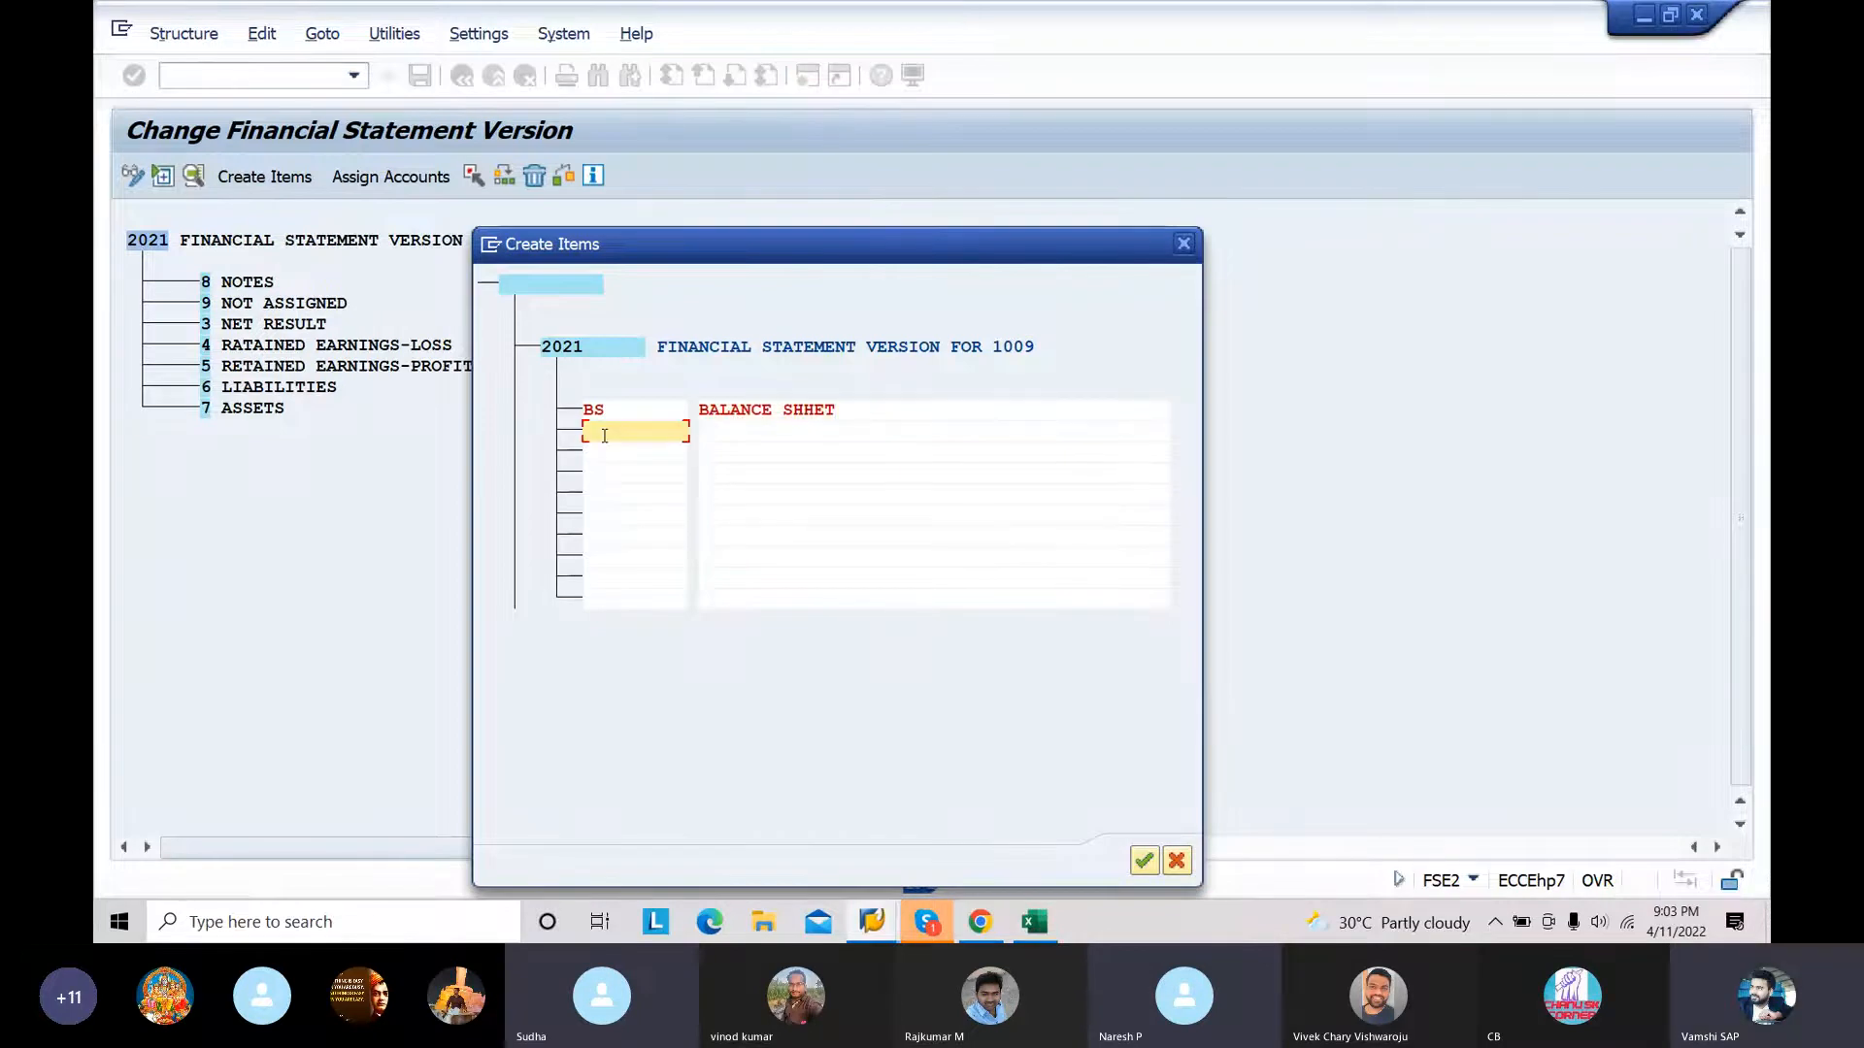
{"action": "type", "text": "I"}
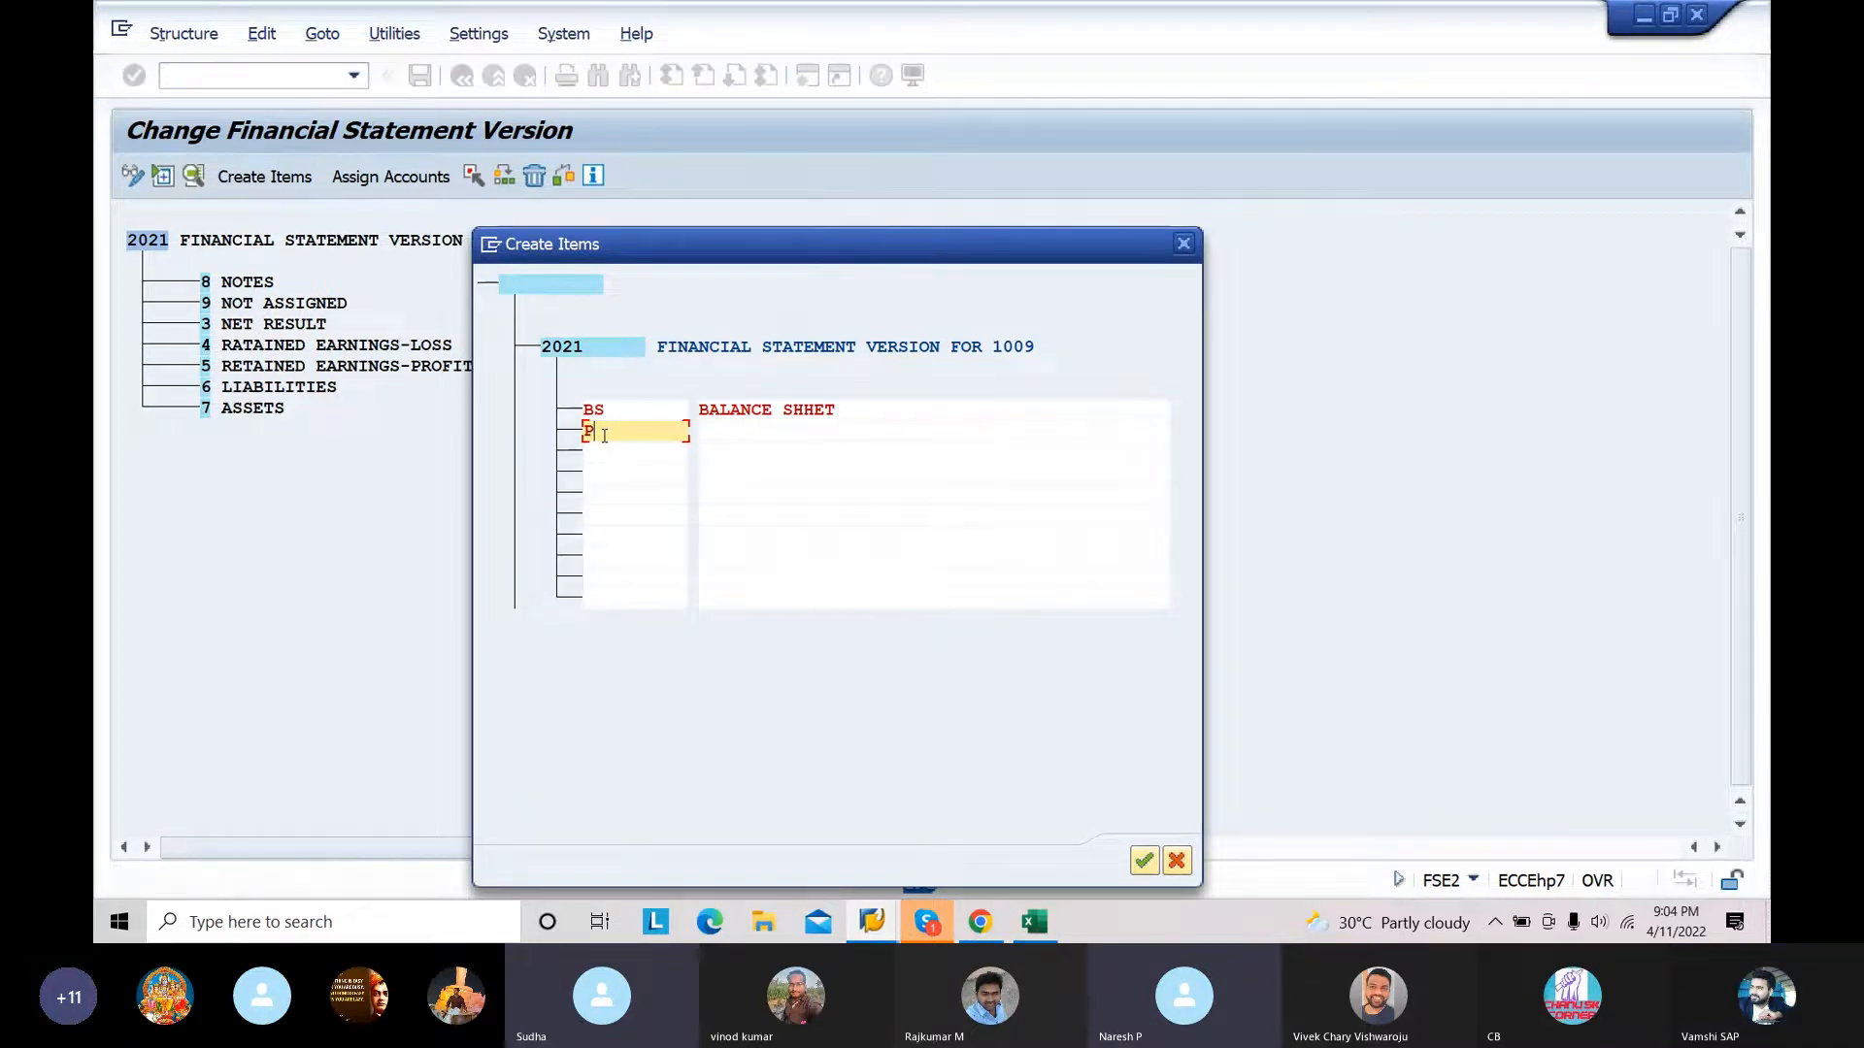
{"action": "type", "text": "&L"}
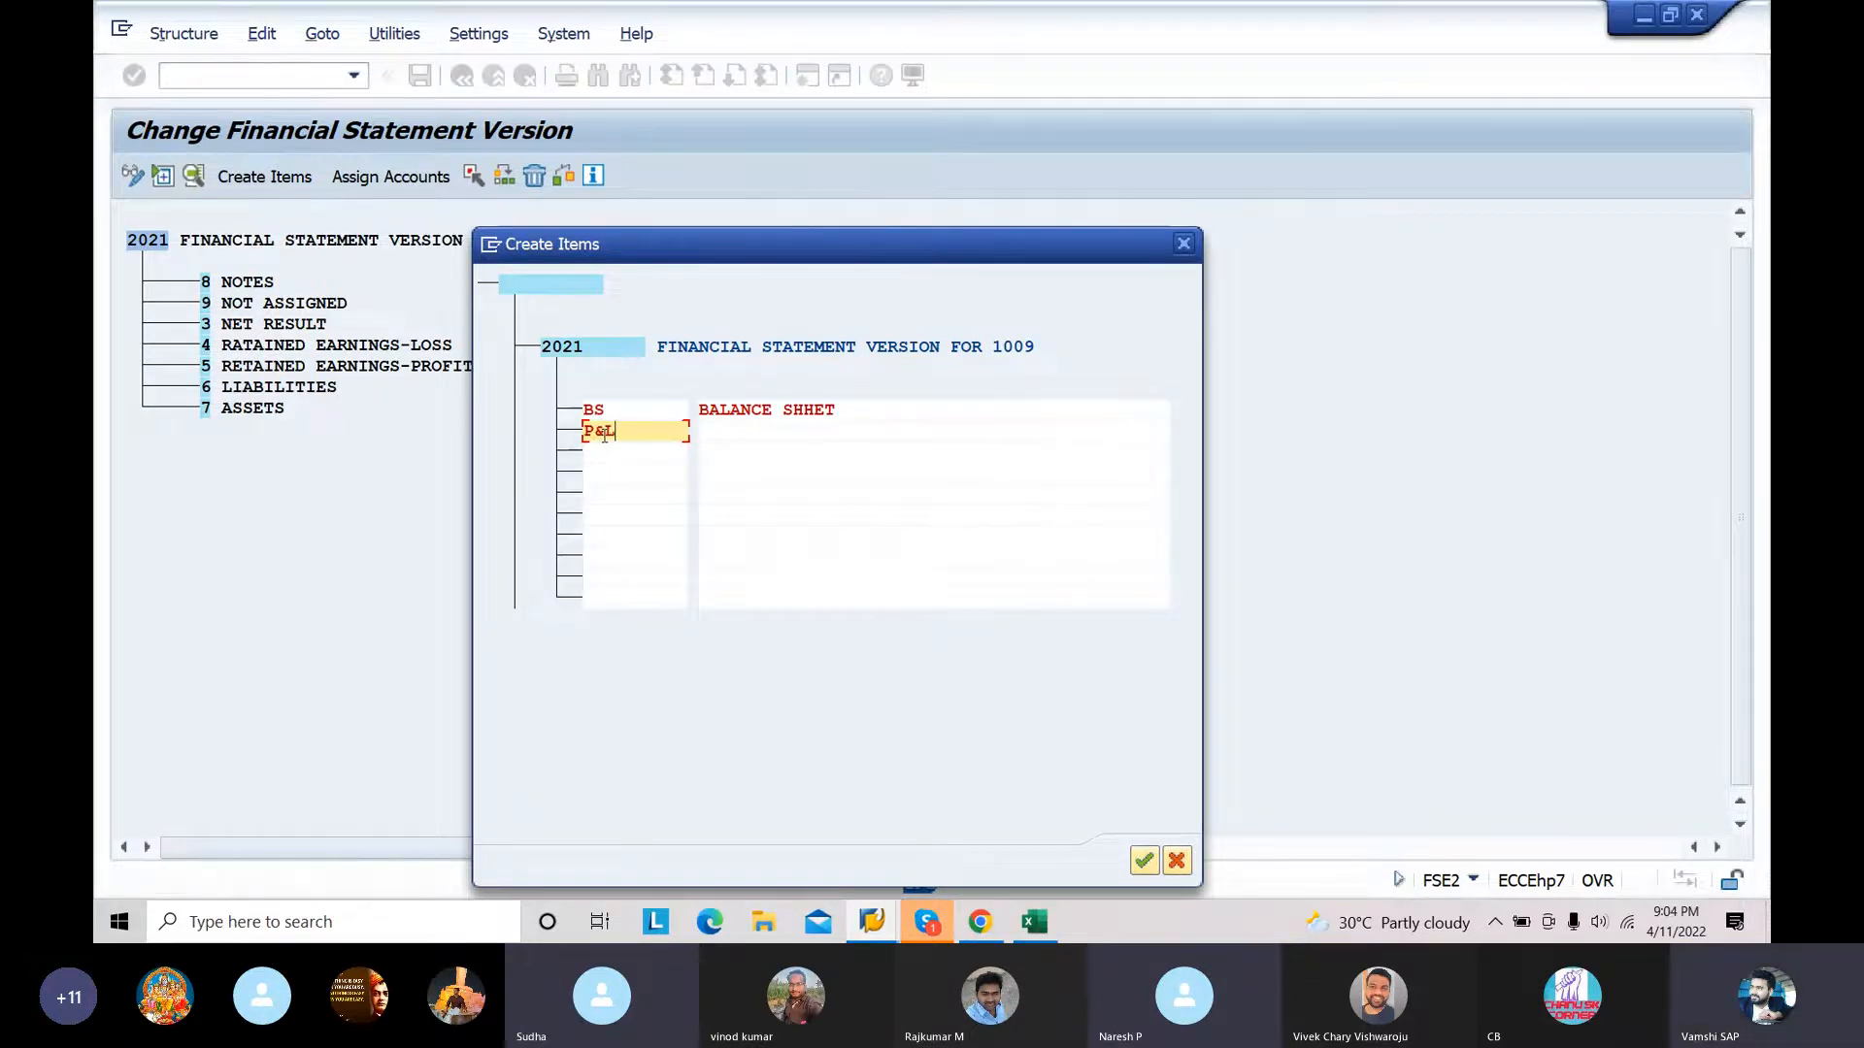
{"action": "left_click", "coordinate": [776, 430]}
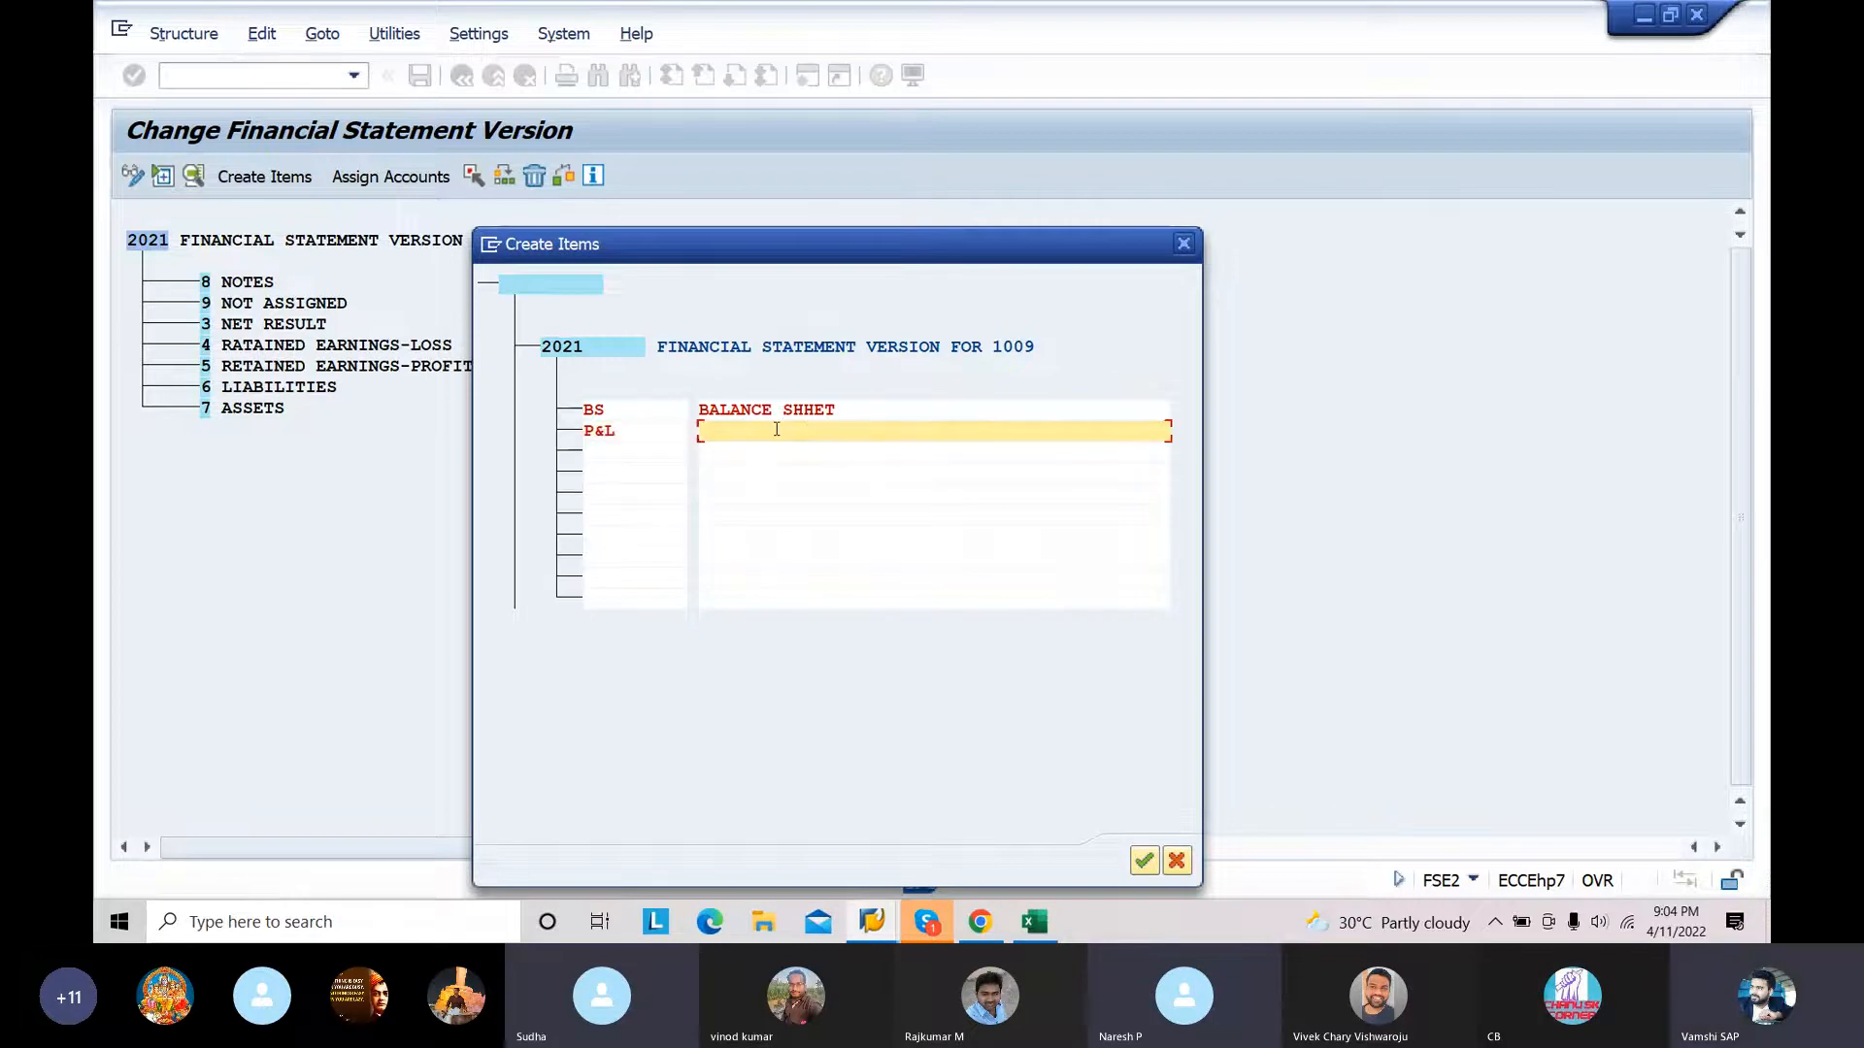
{"action": "type", "text": "P"}
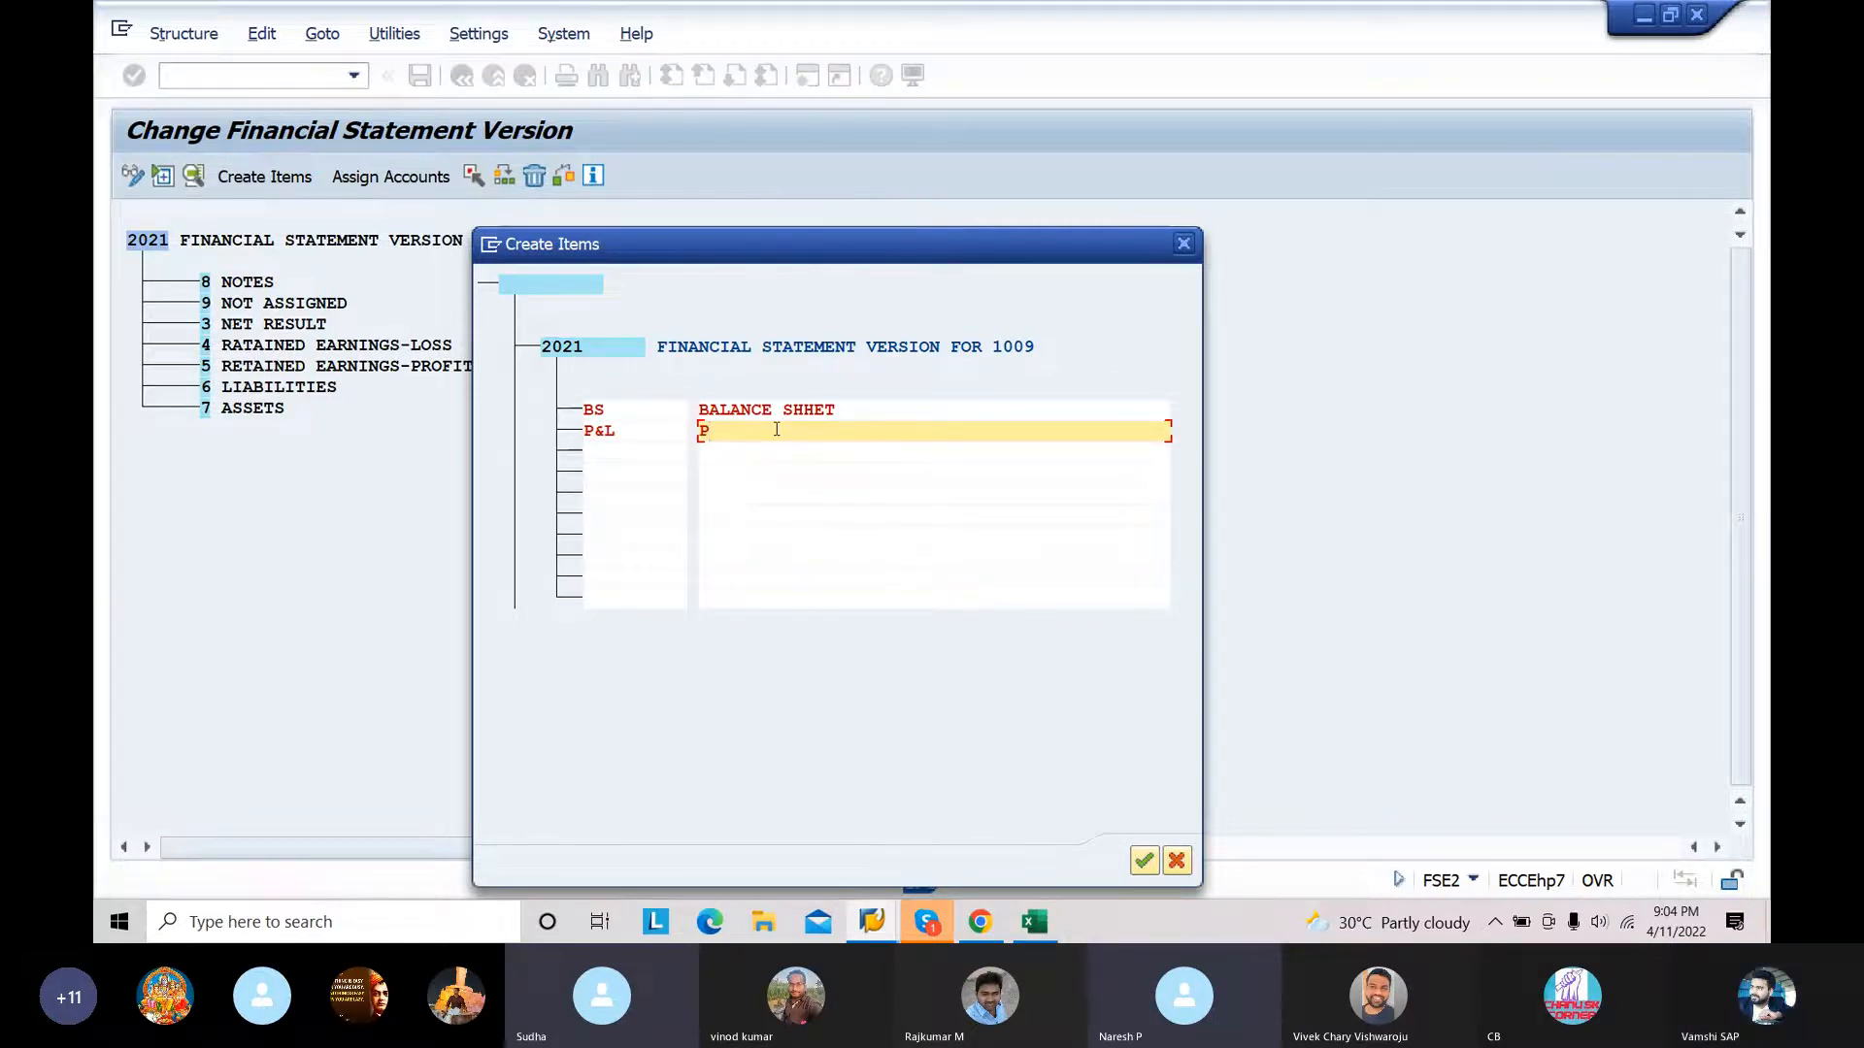
{"action": "type", "text": "ROFIT AND "}
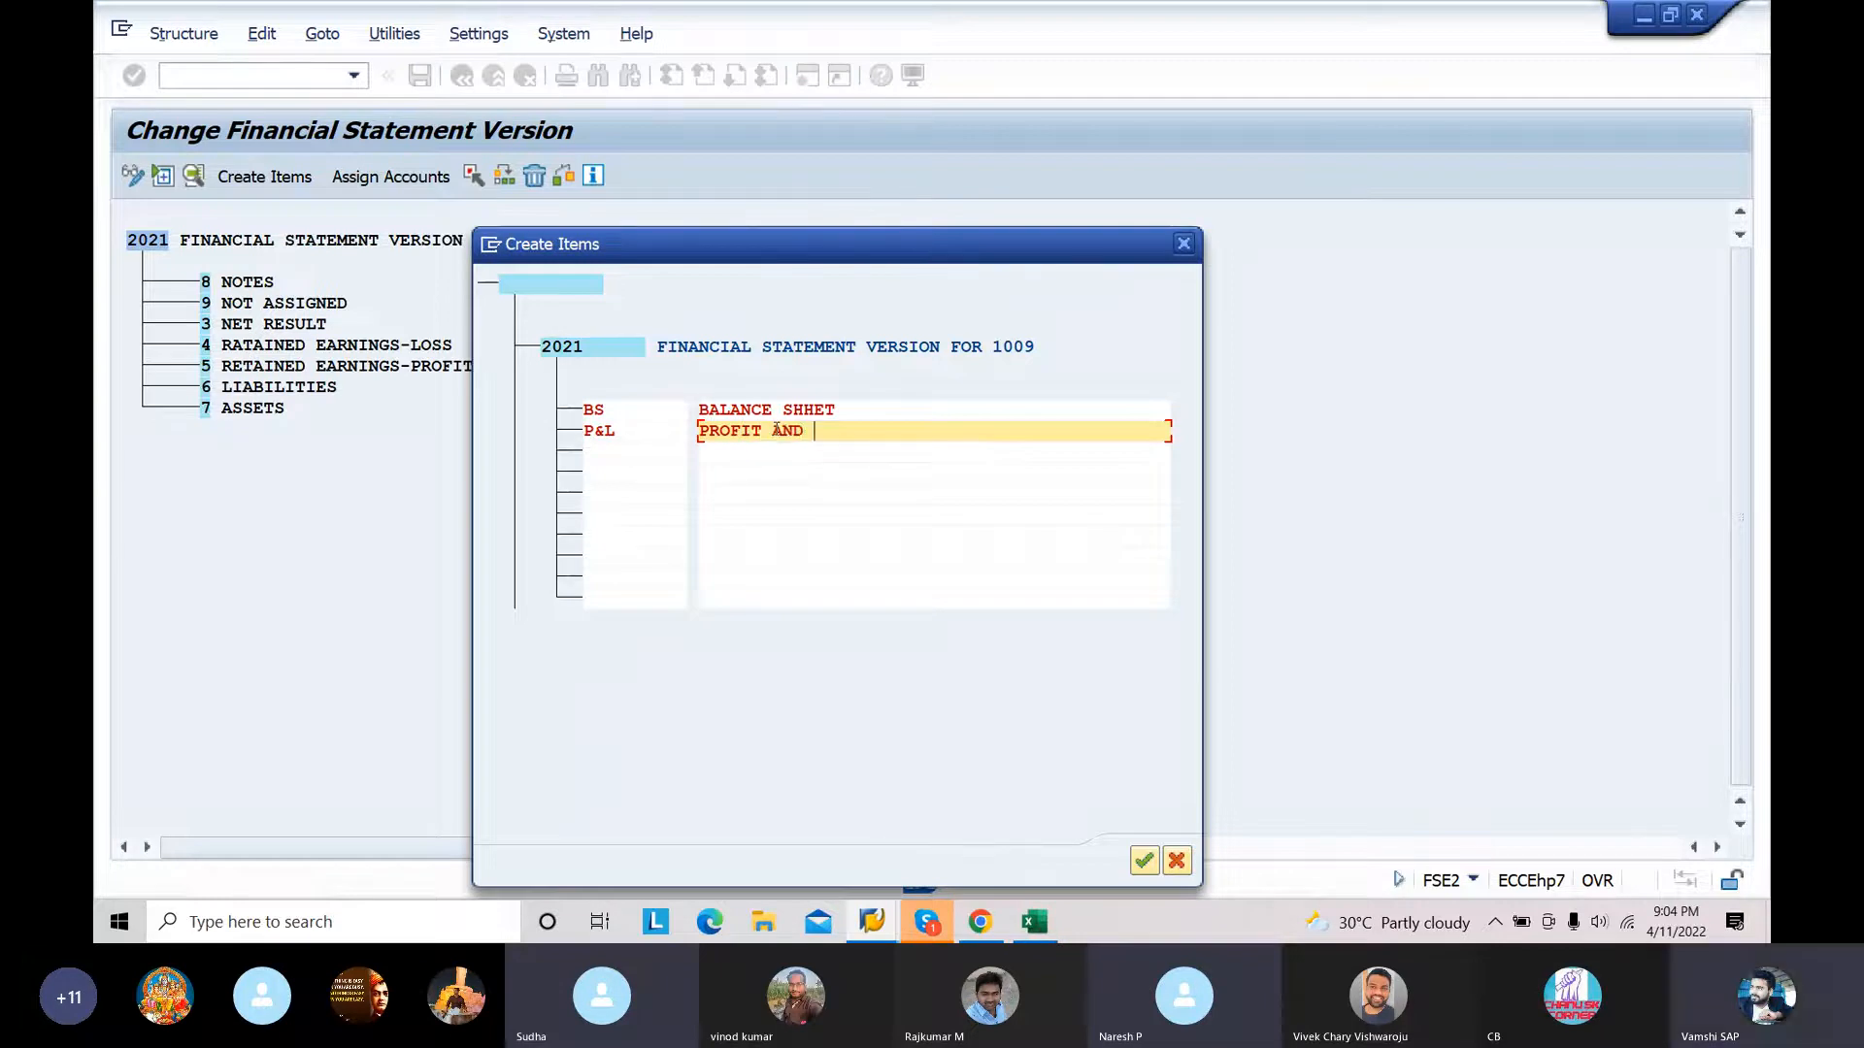
{"action": "type", "text": "LOSS ACCOUNT"}
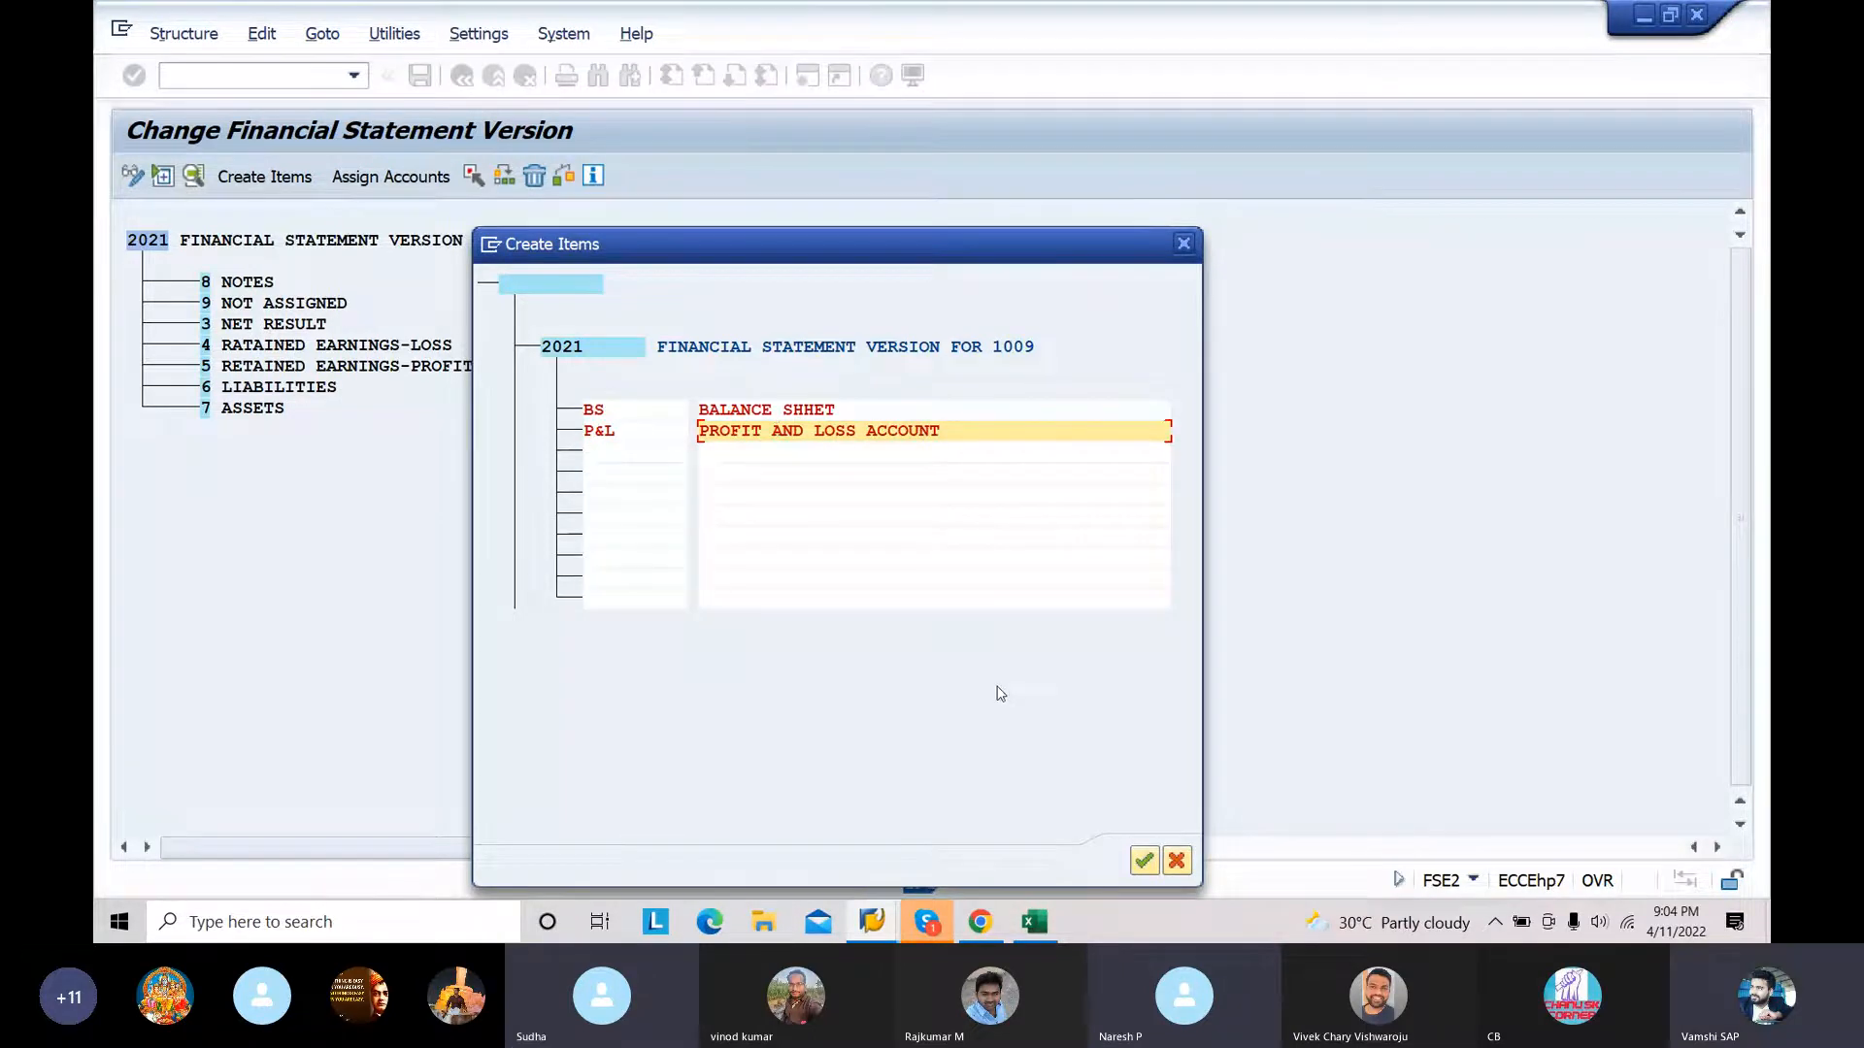
{"action": "key", "text": "Return"}
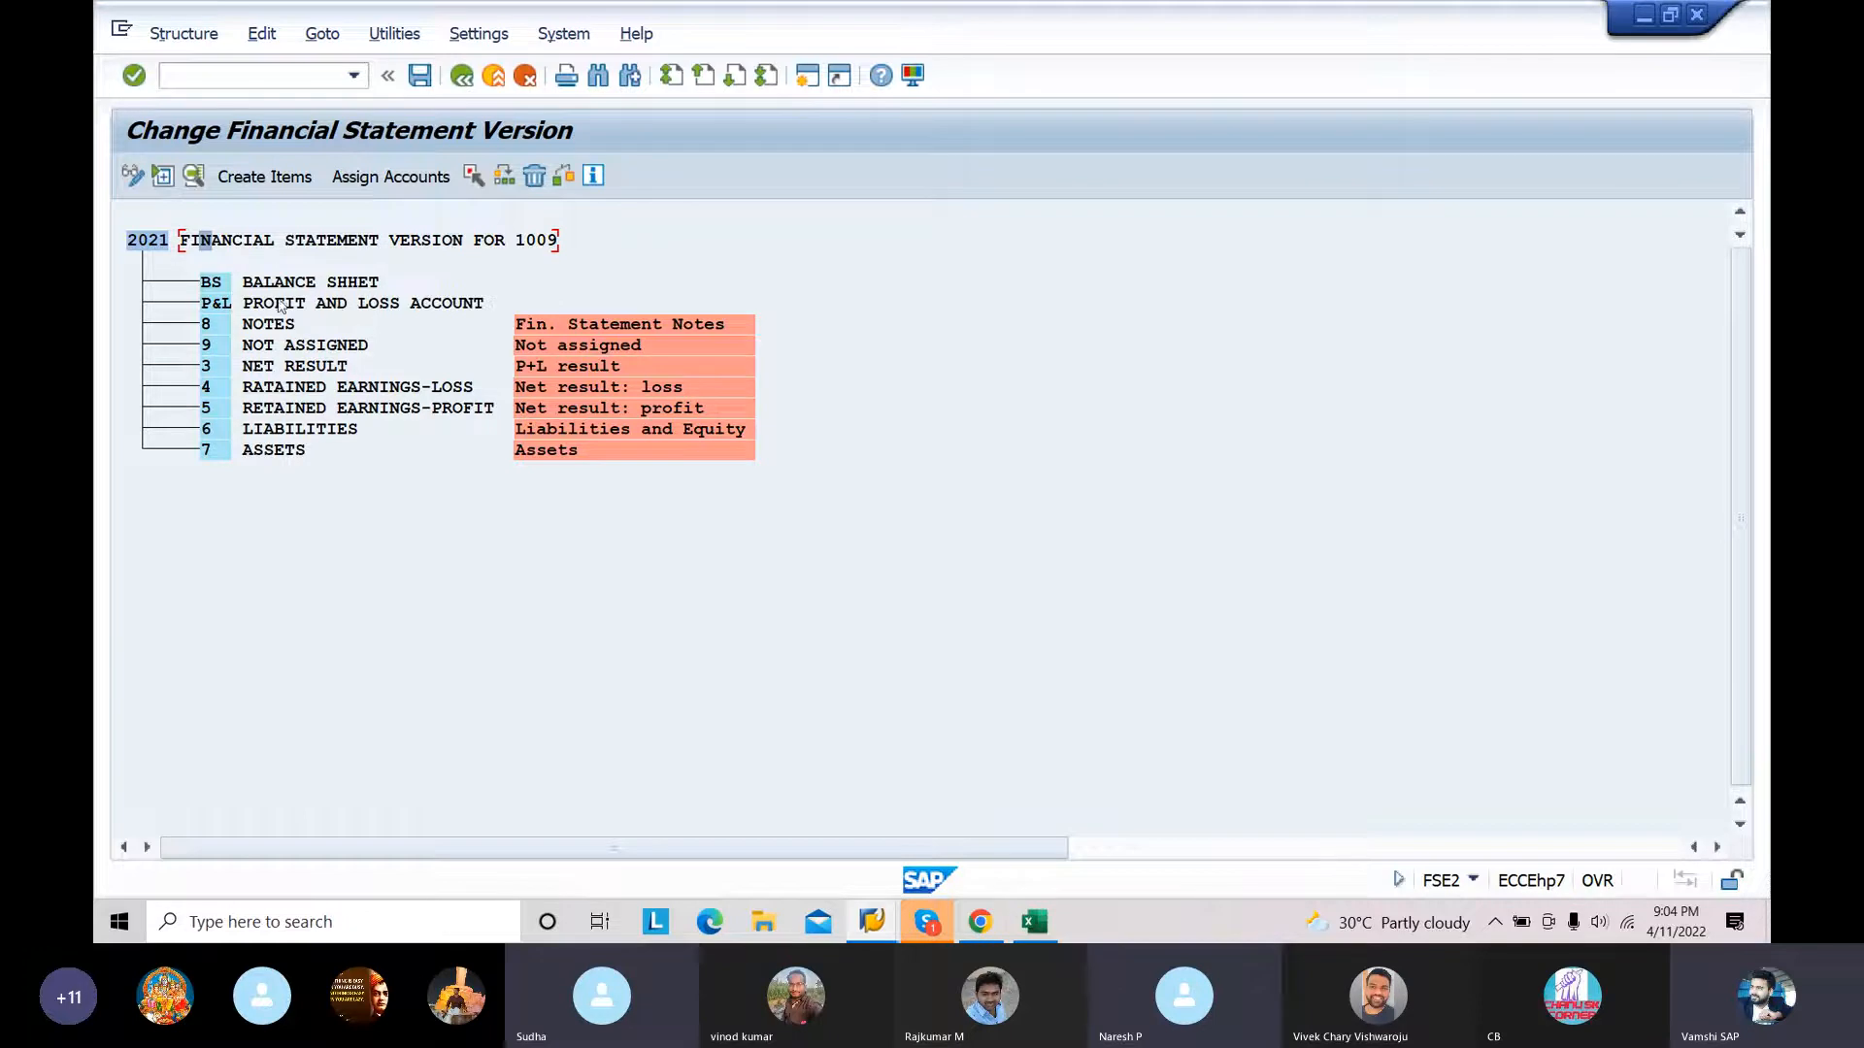
Step: Reassign item 7 ASSETS as a subordinate node of BS BALANCE SHHET
{"action": "left_click", "coordinate": [245, 452]}
{"action": "left_click", "coordinate": [476, 177]}
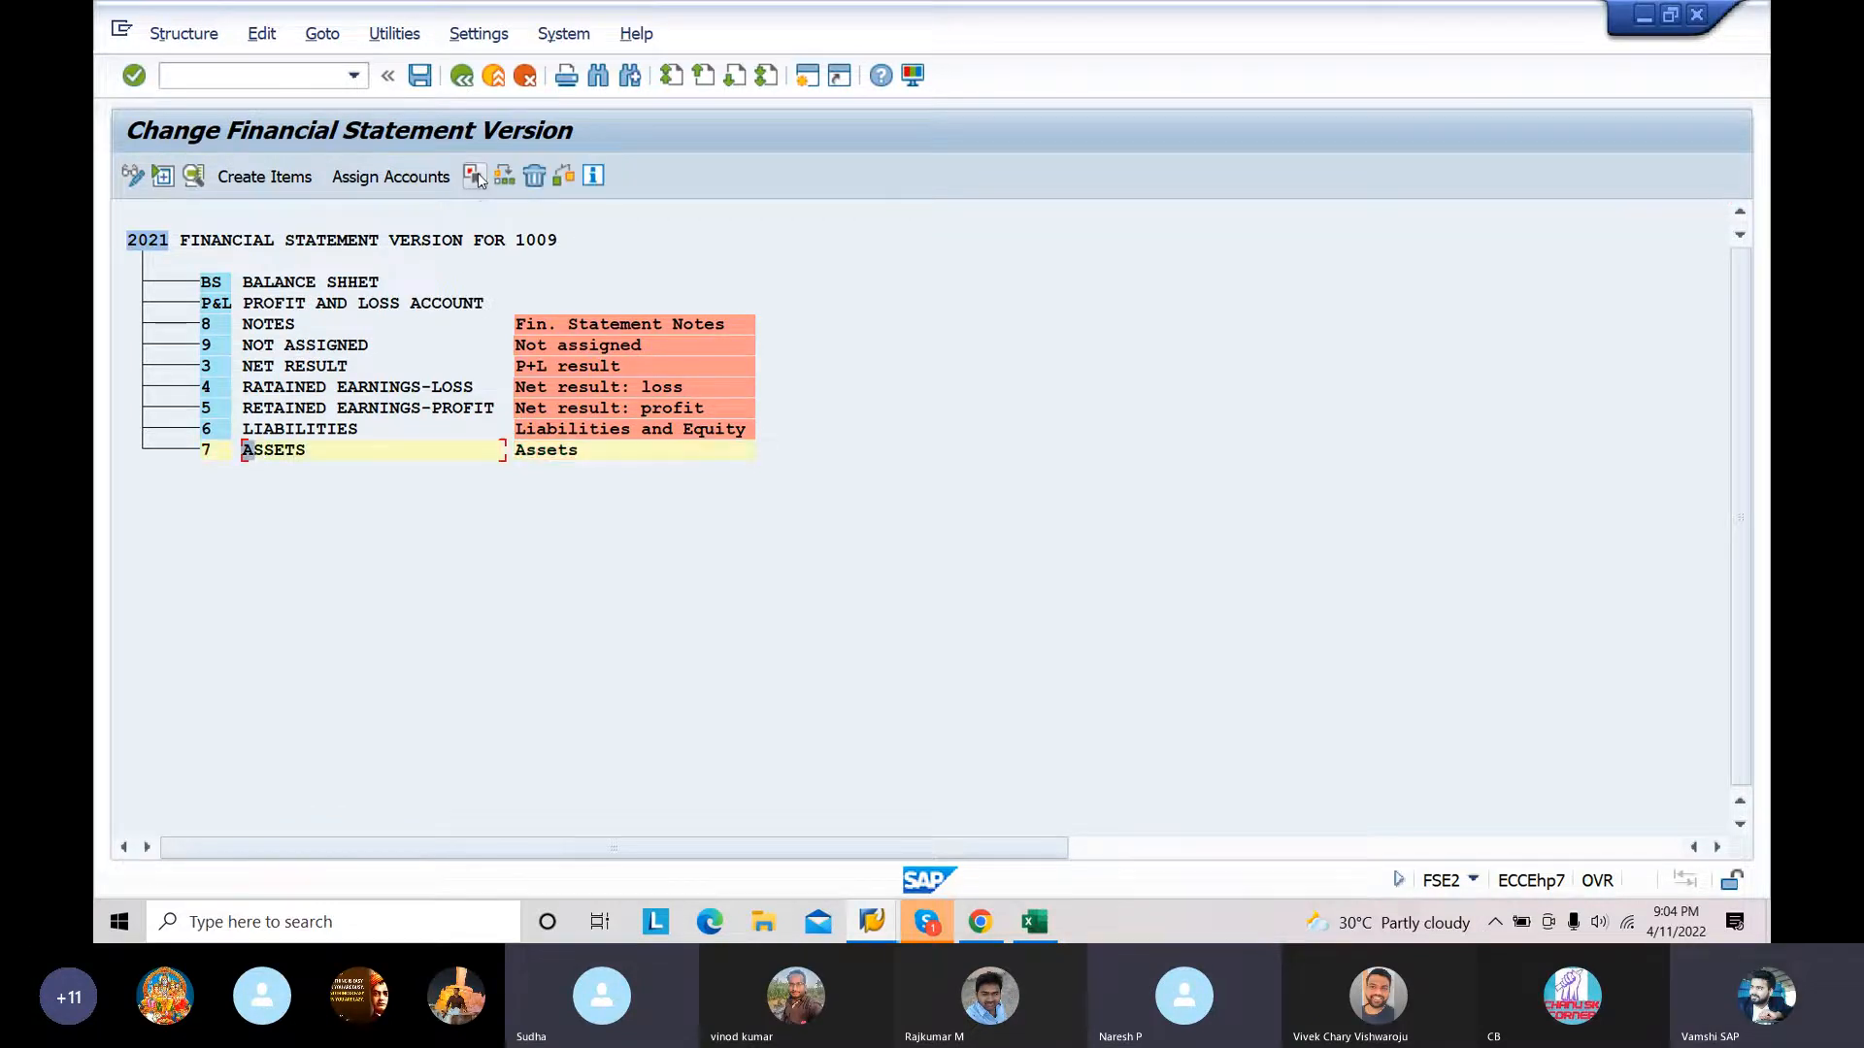
{"action": "left_click", "coordinate": [281, 284]}
{"action": "left_click", "coordinate": [504, 177]}
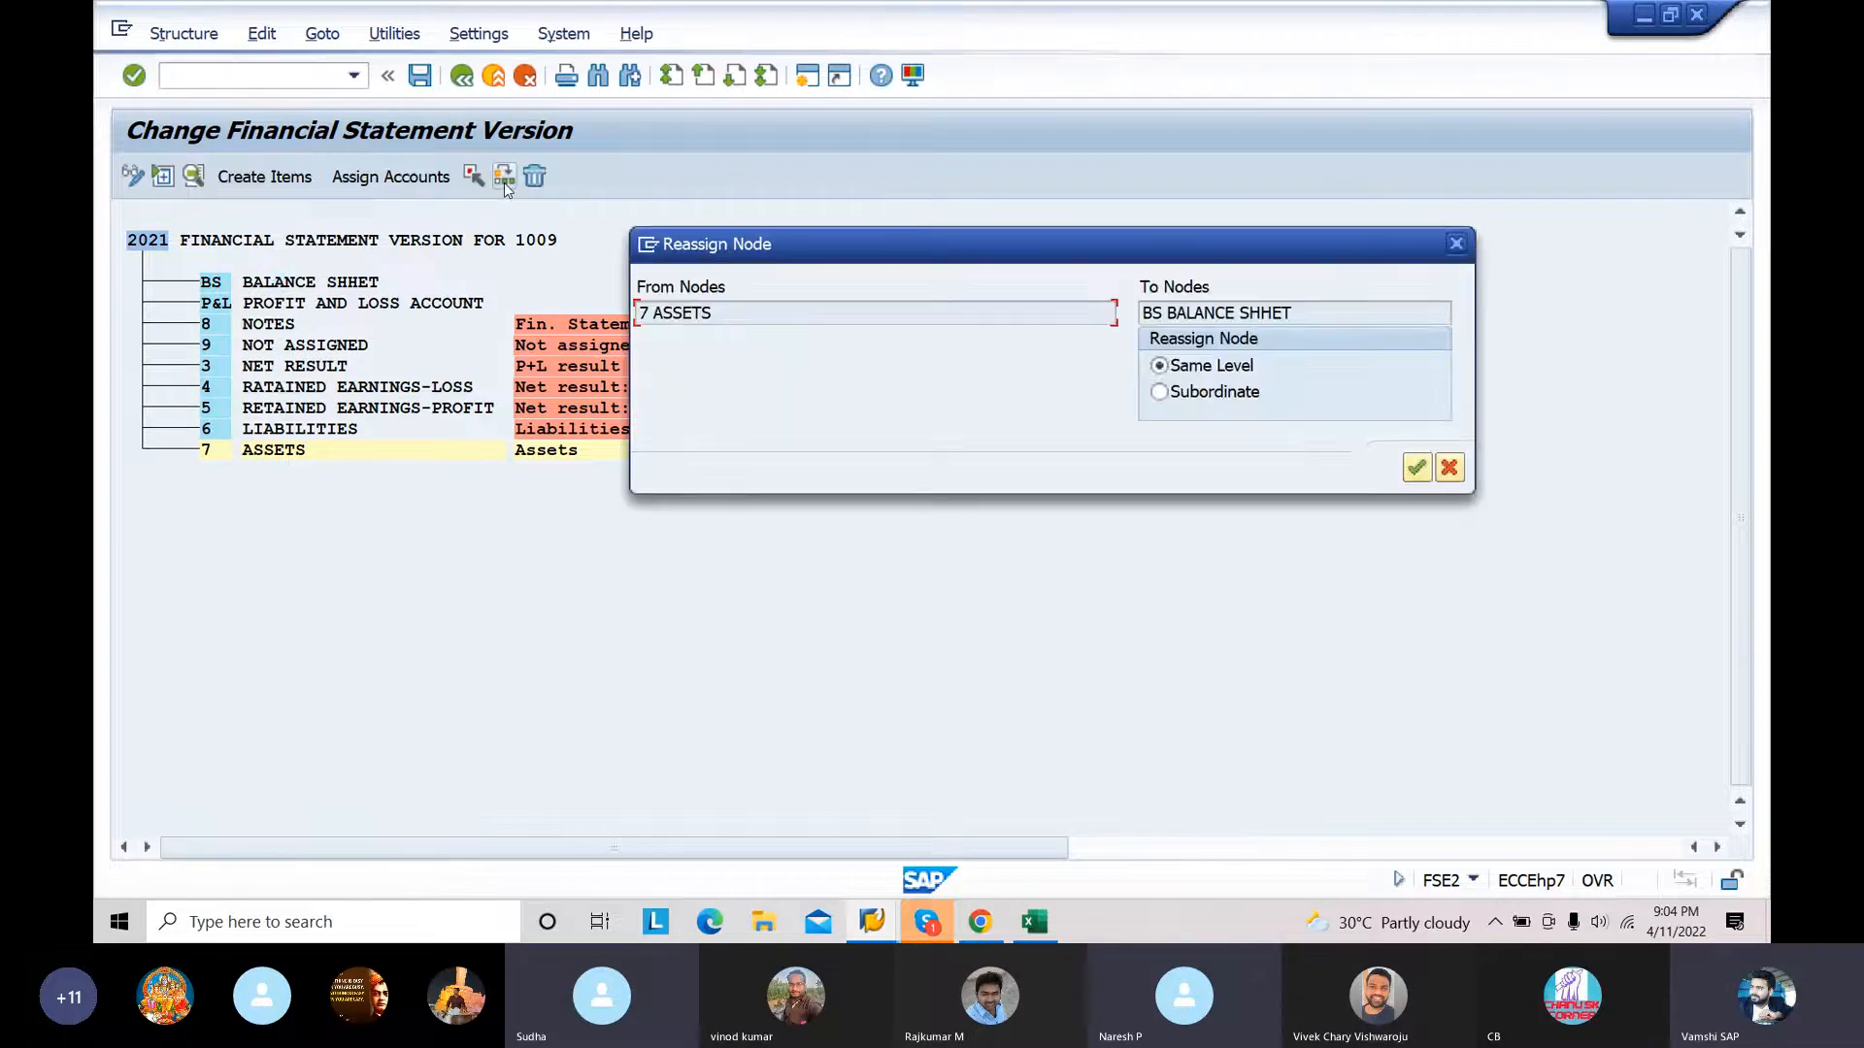
{"action": "left_click", "coordinate": [1160, 392]}
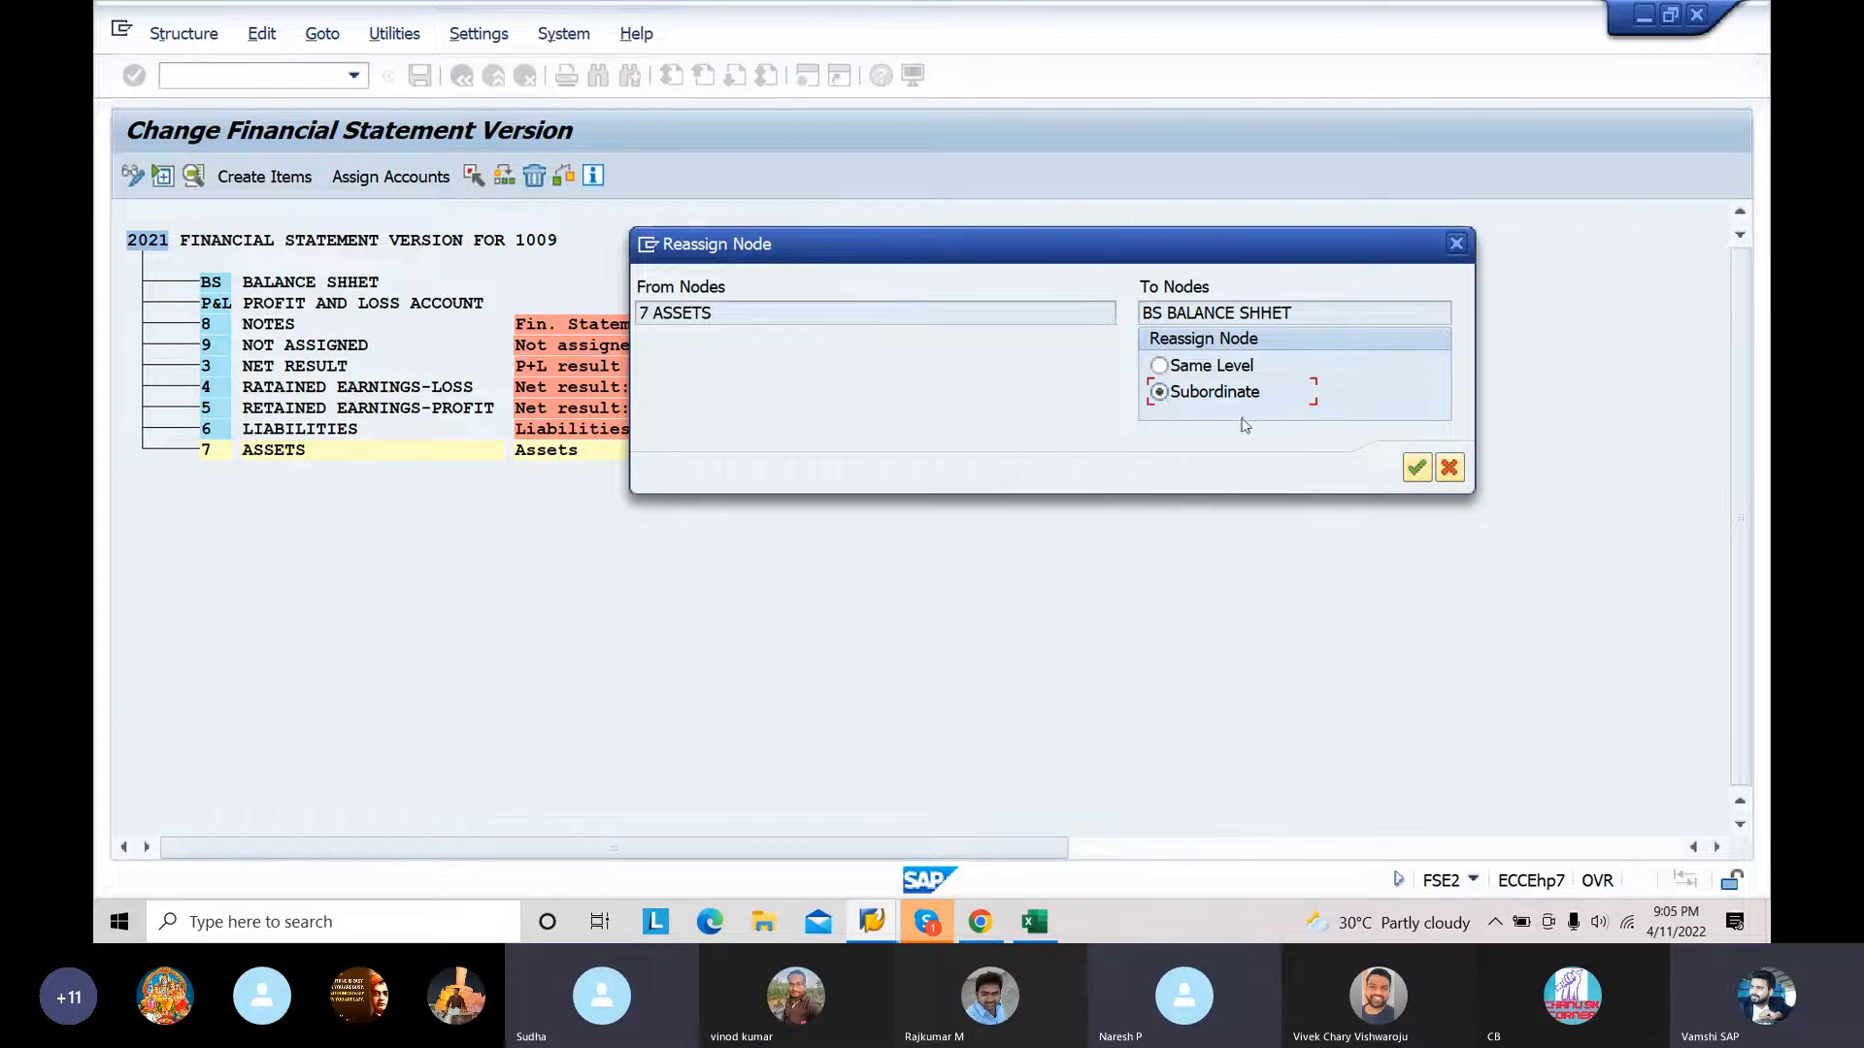
{"action": "left_click", "coordinate": [1416, 470]}
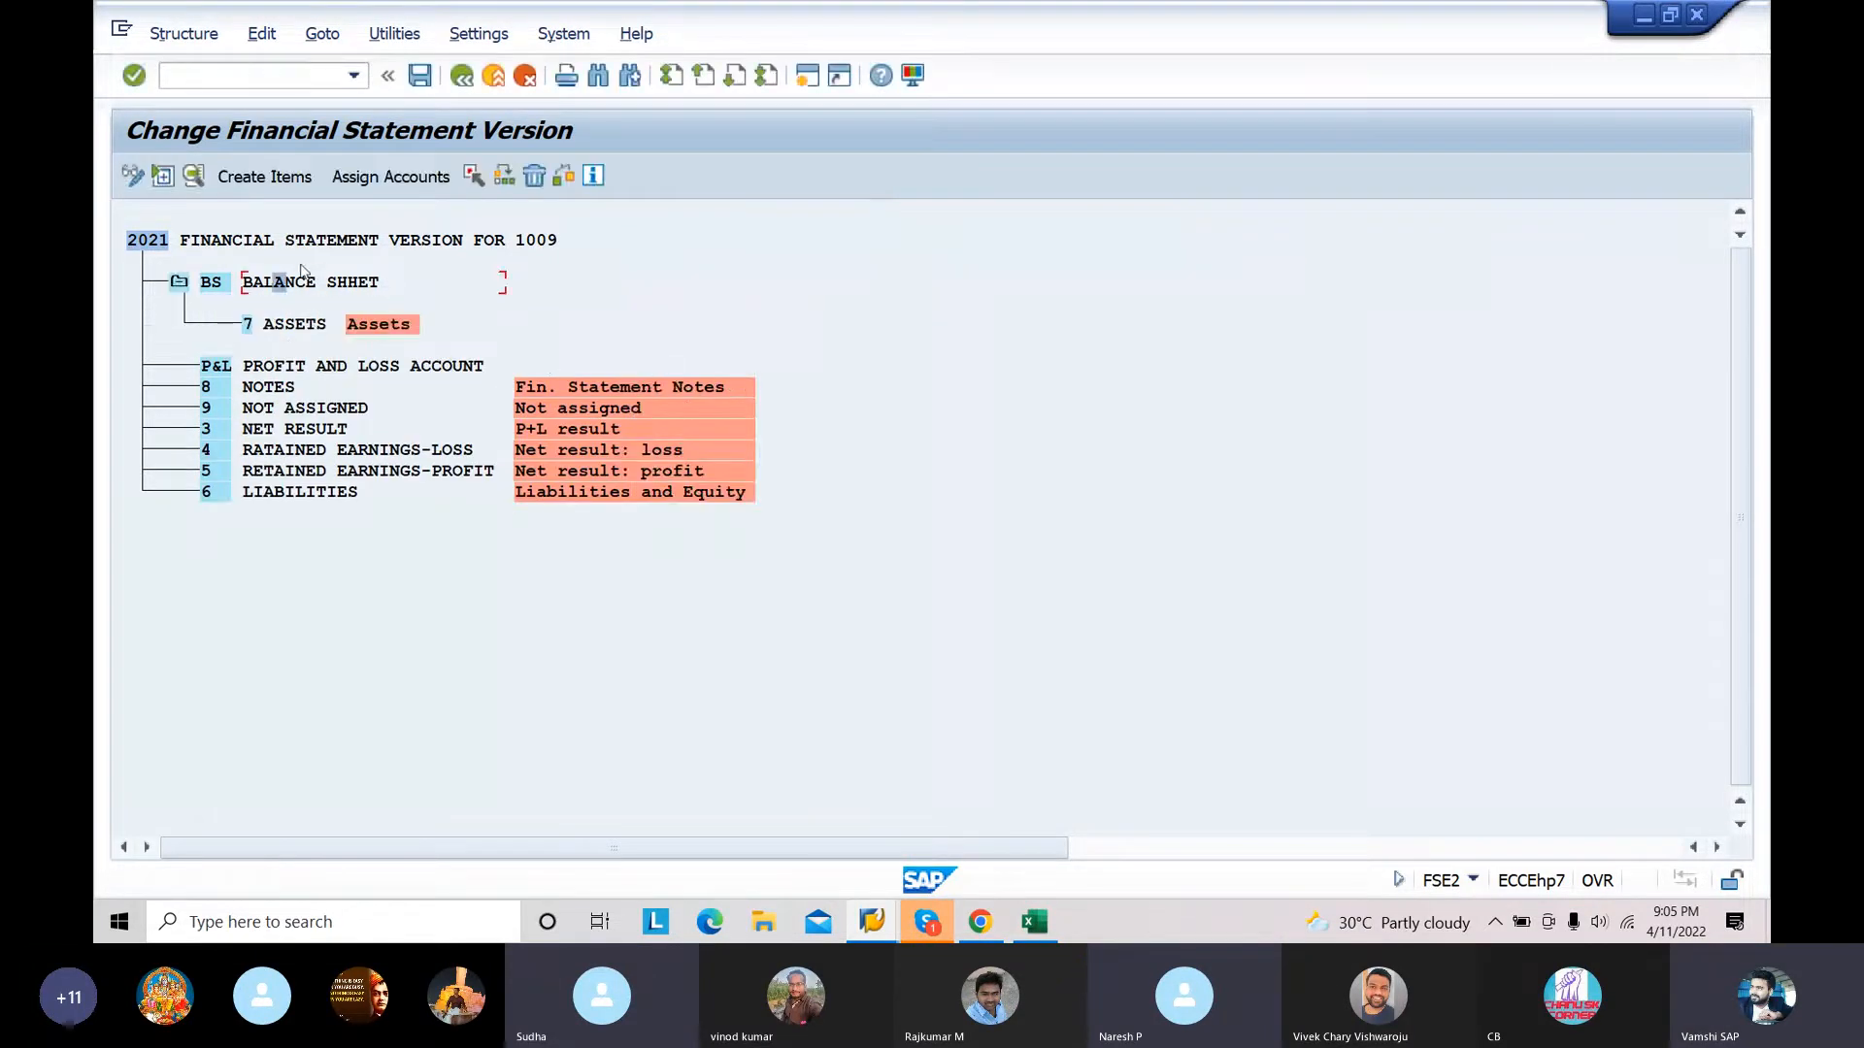
Step: Reassign item 6 LIABILITIES as a subordinate node of BS BALANCE SHHET
{"action": "left_click", "coordinate": [326, 493]}
{"action": "left_click", "coordinate": [473, 177]}
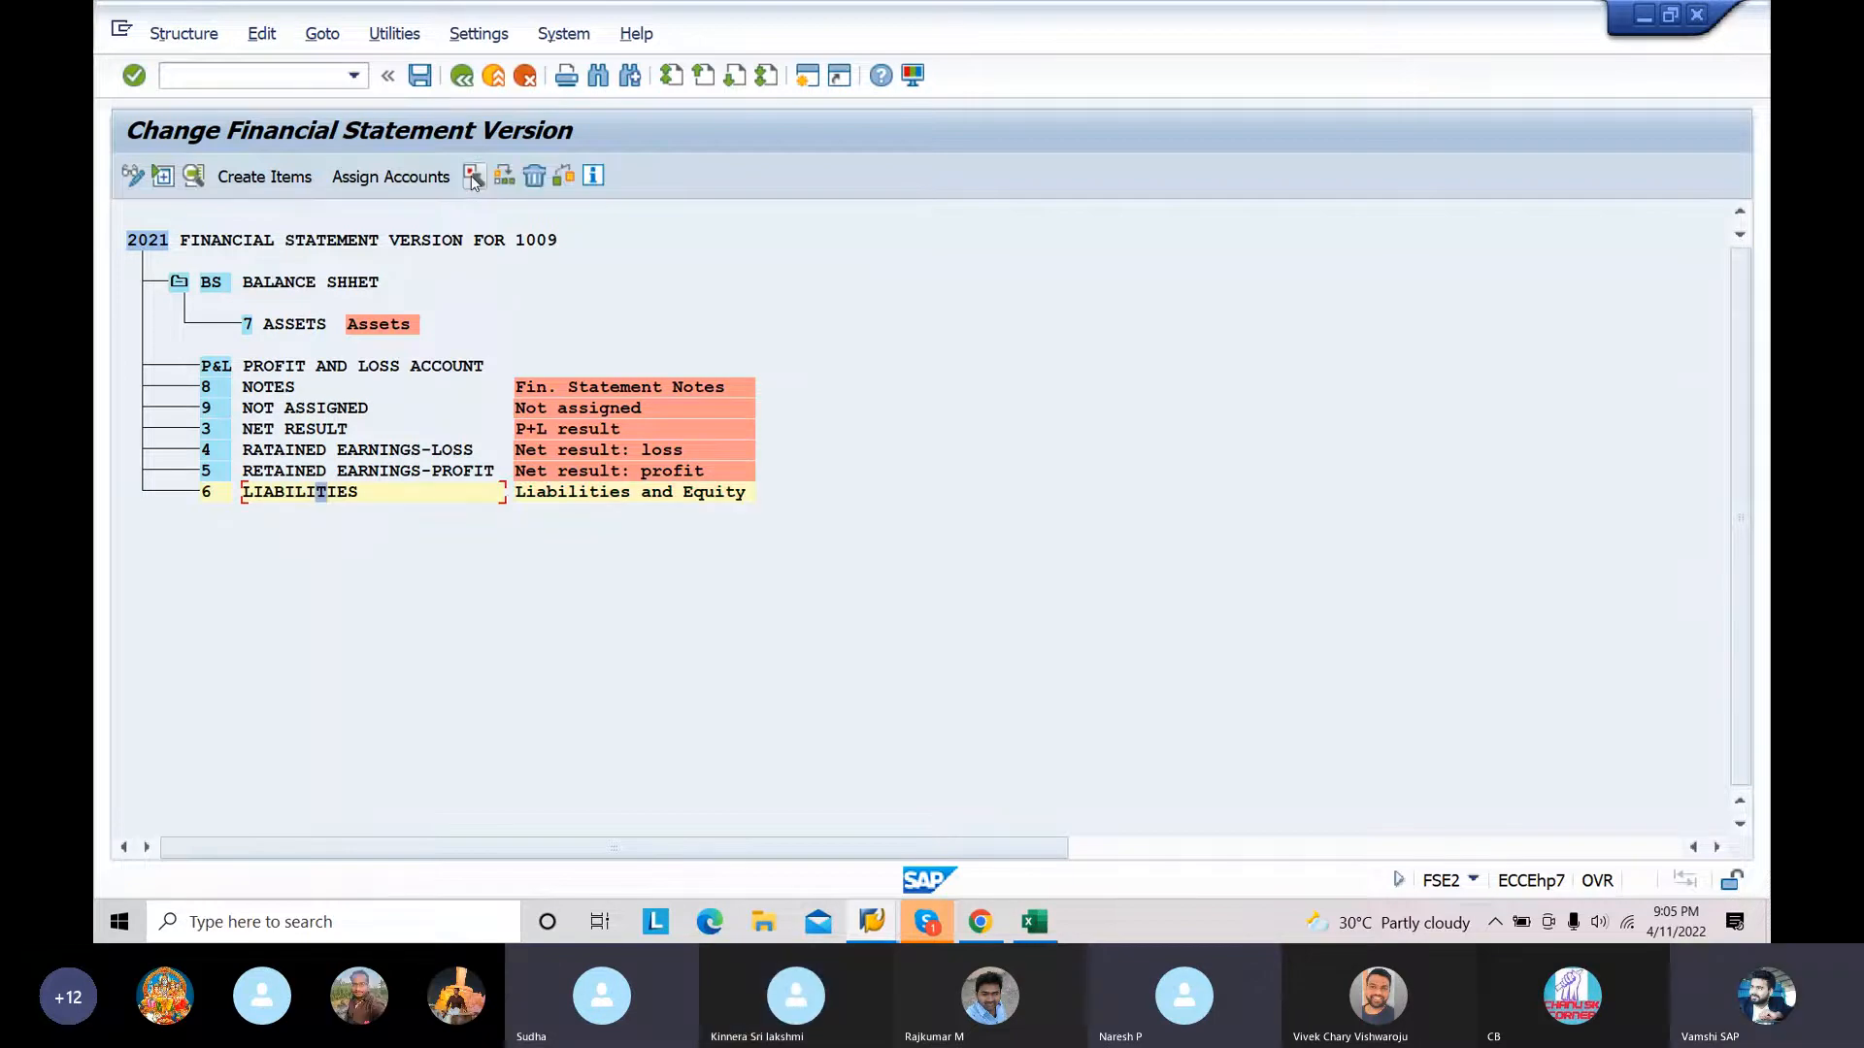
{"action": "left_click", "coordinate": [323, 283]}
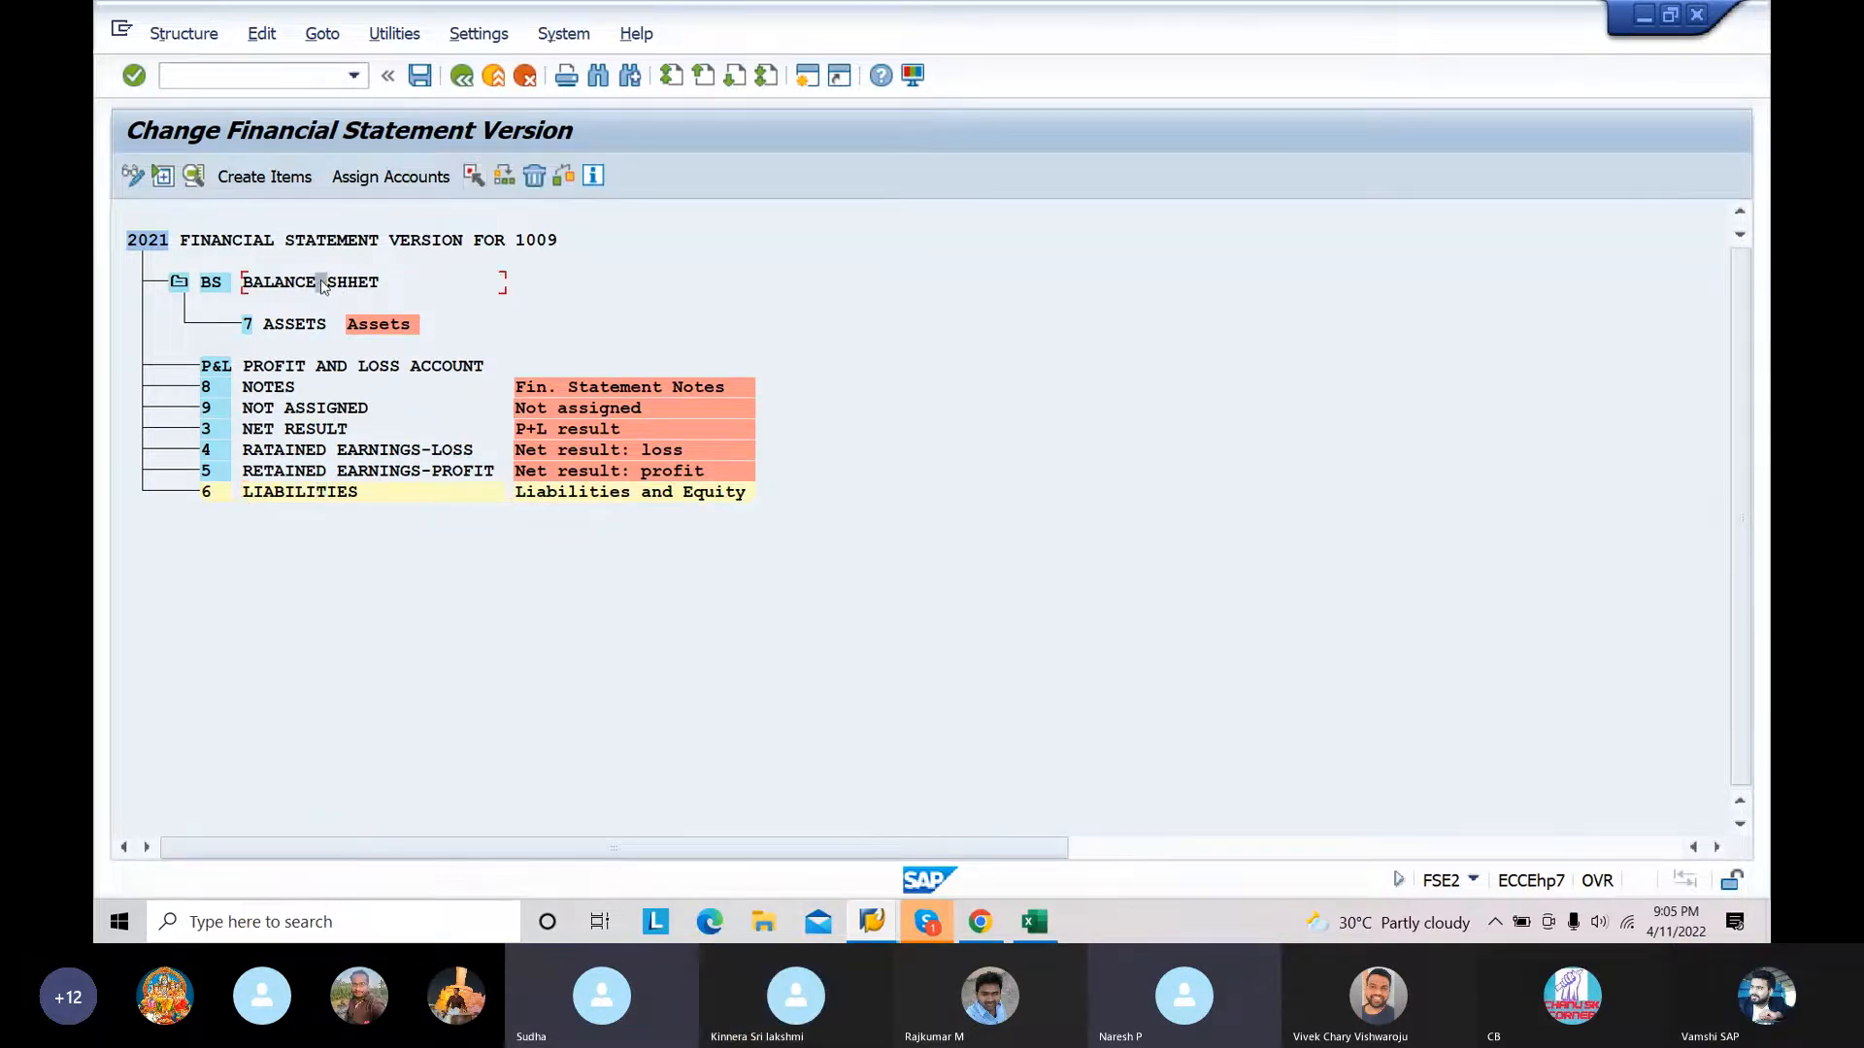
{"action": "left_click", "coordinate": [503, 177]}
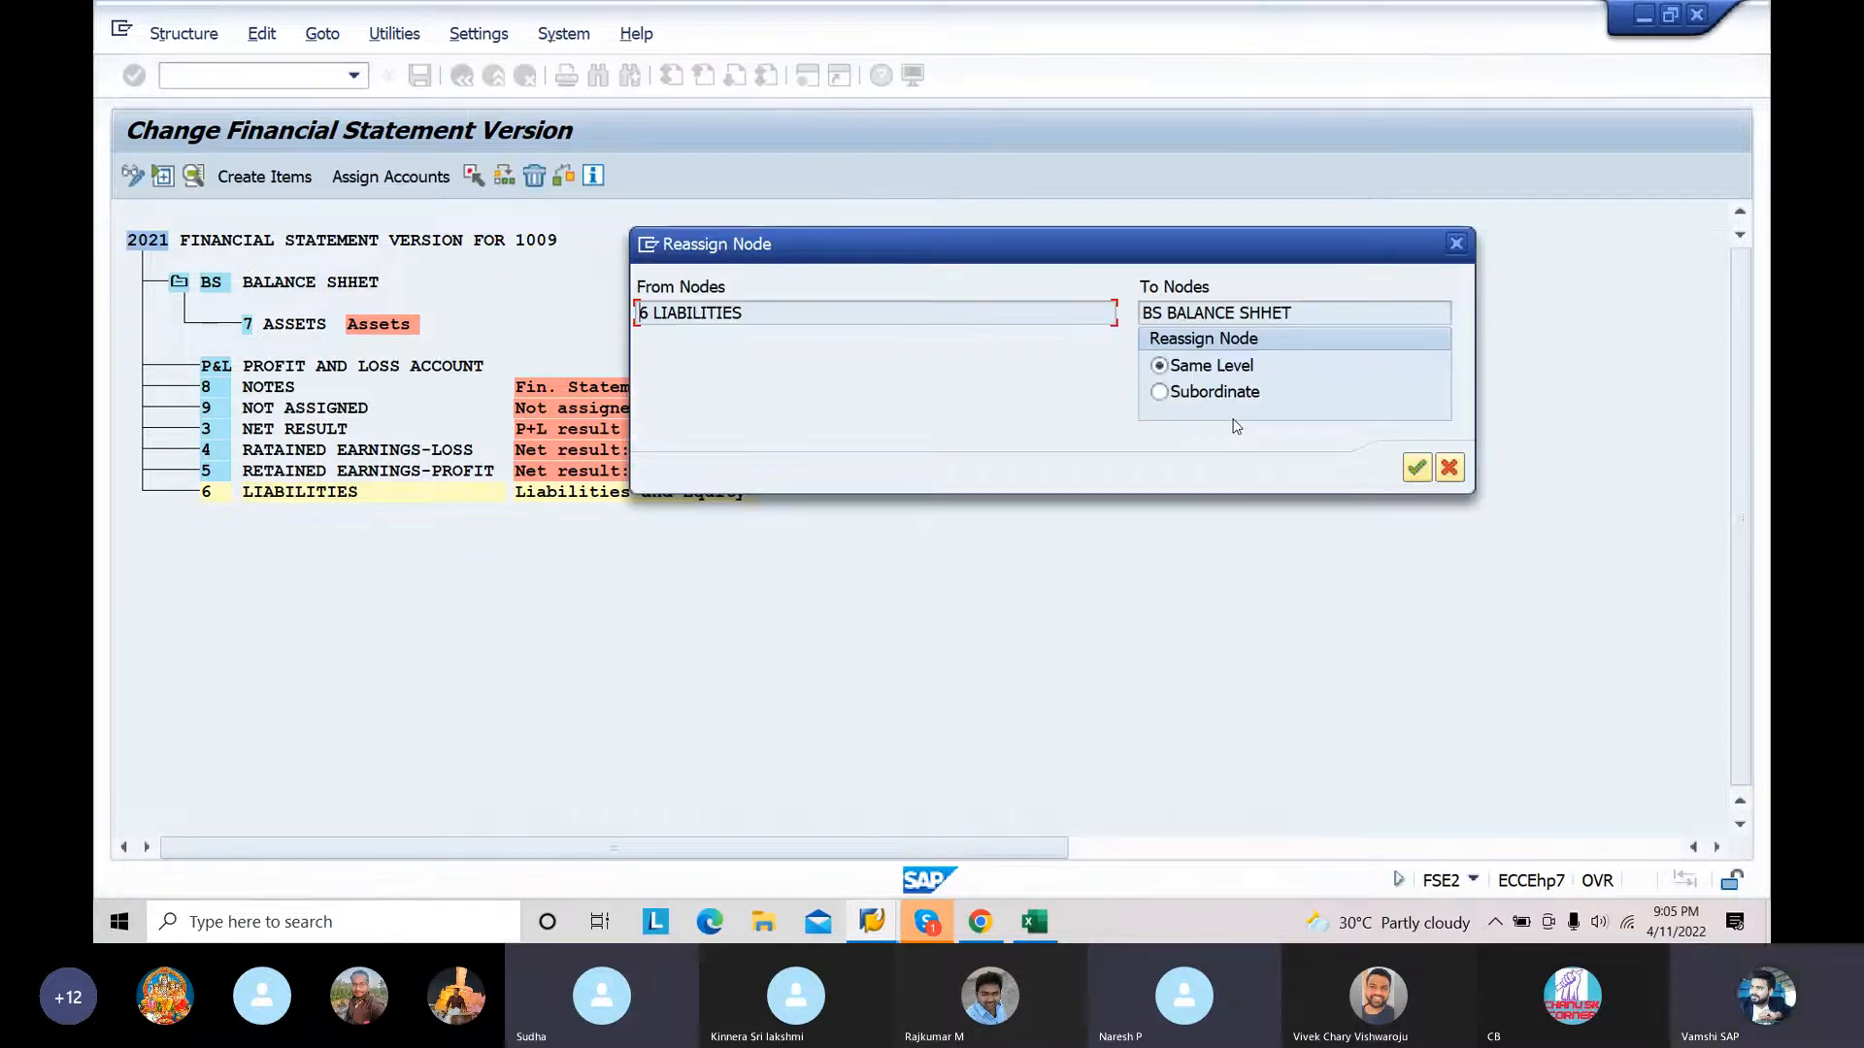
{"action": "left_click", "coordinate": [1221, 401]}
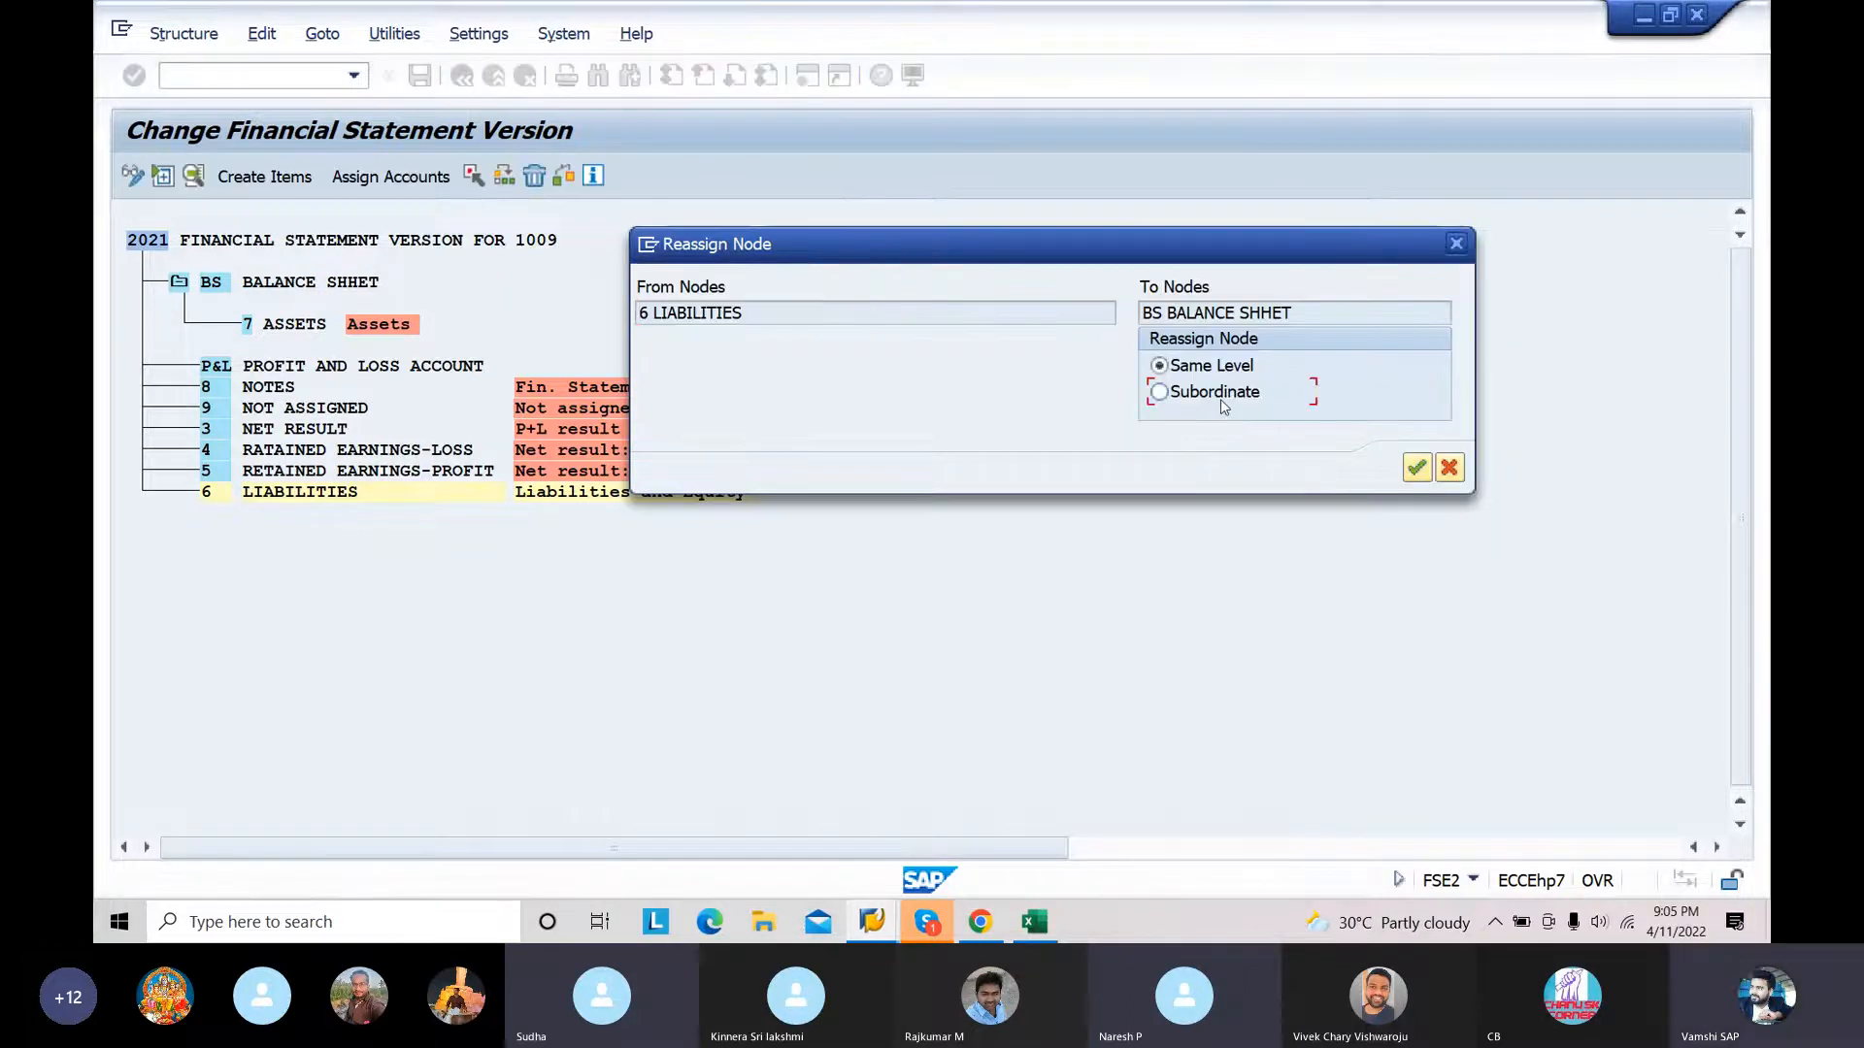
{"action": "left_click", "coordinate": [1417, 468]}
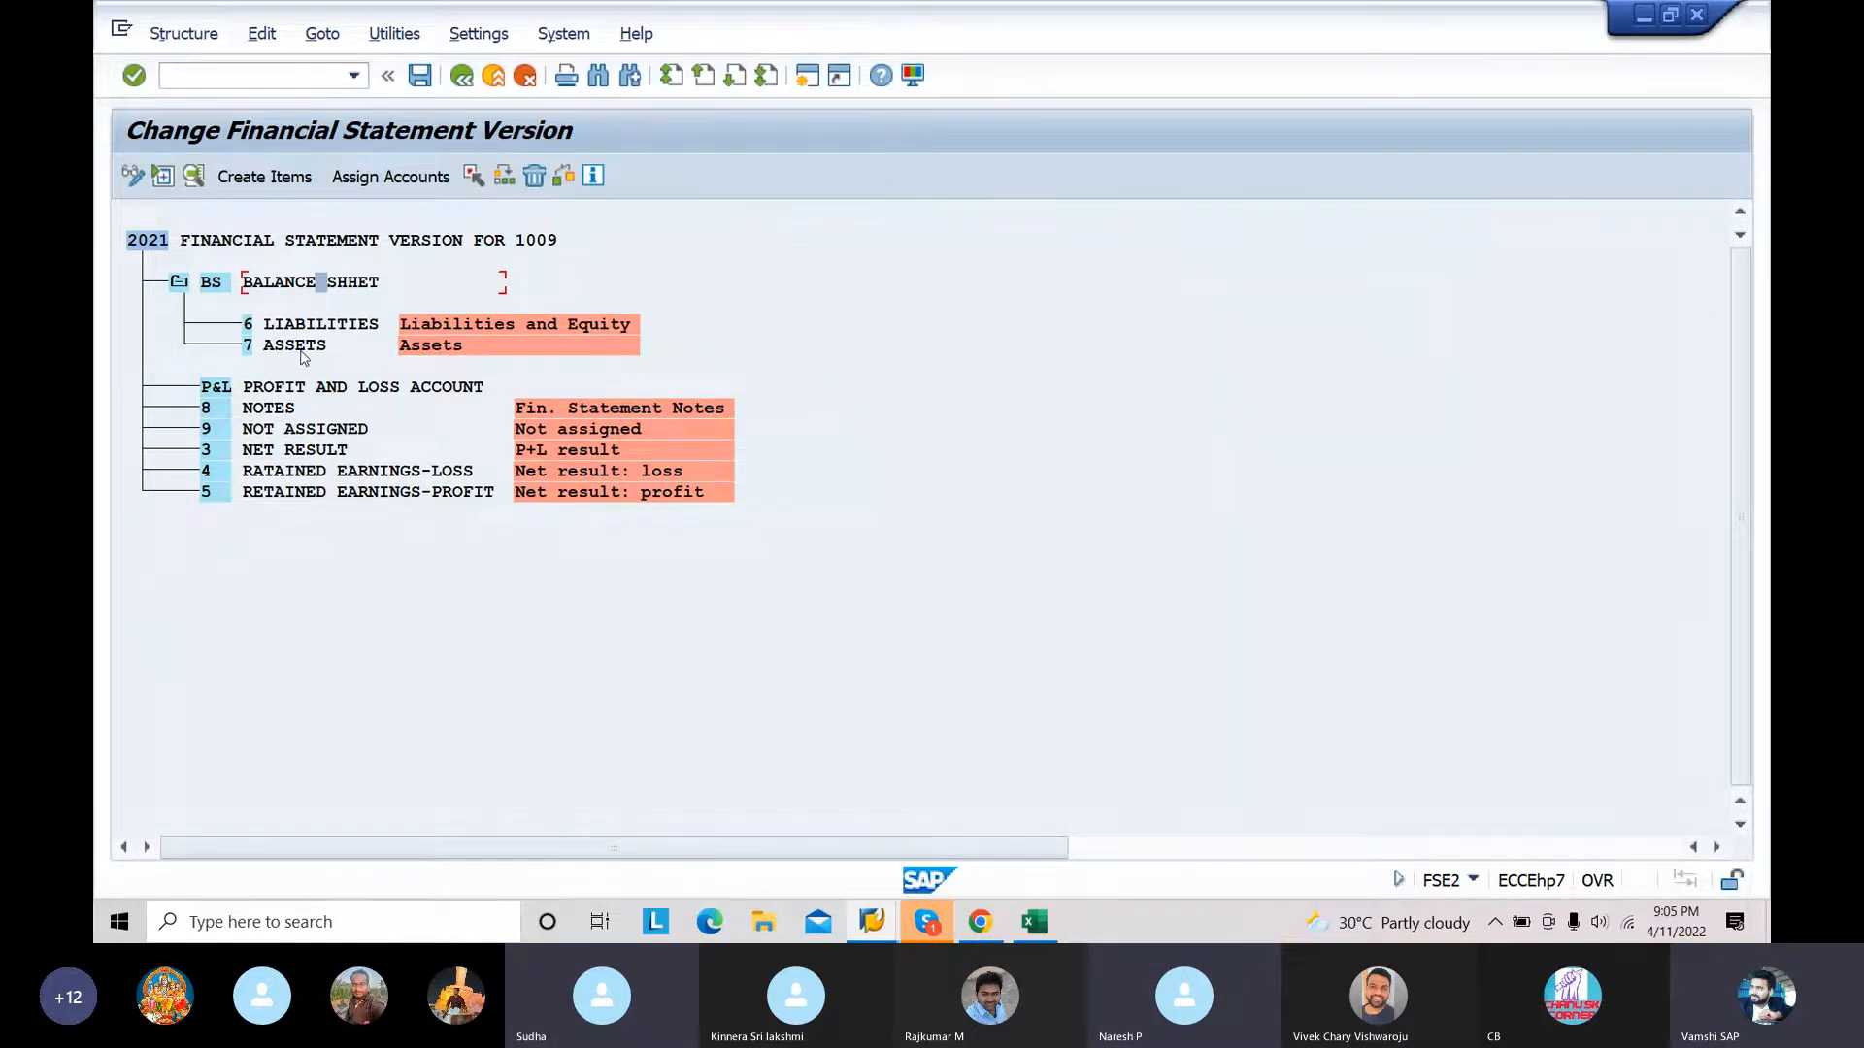
Step: Reassign item 3 NET RESULT as a subordinate node of P&L PROFIT AND LOSS ACCOUNT
{"action": "left_click", "coordinate": [302, 388]}
{"action": "left_click", "coordinate": [320, 452]}
{"action": "left_click", "coordinate": [474, 177]}
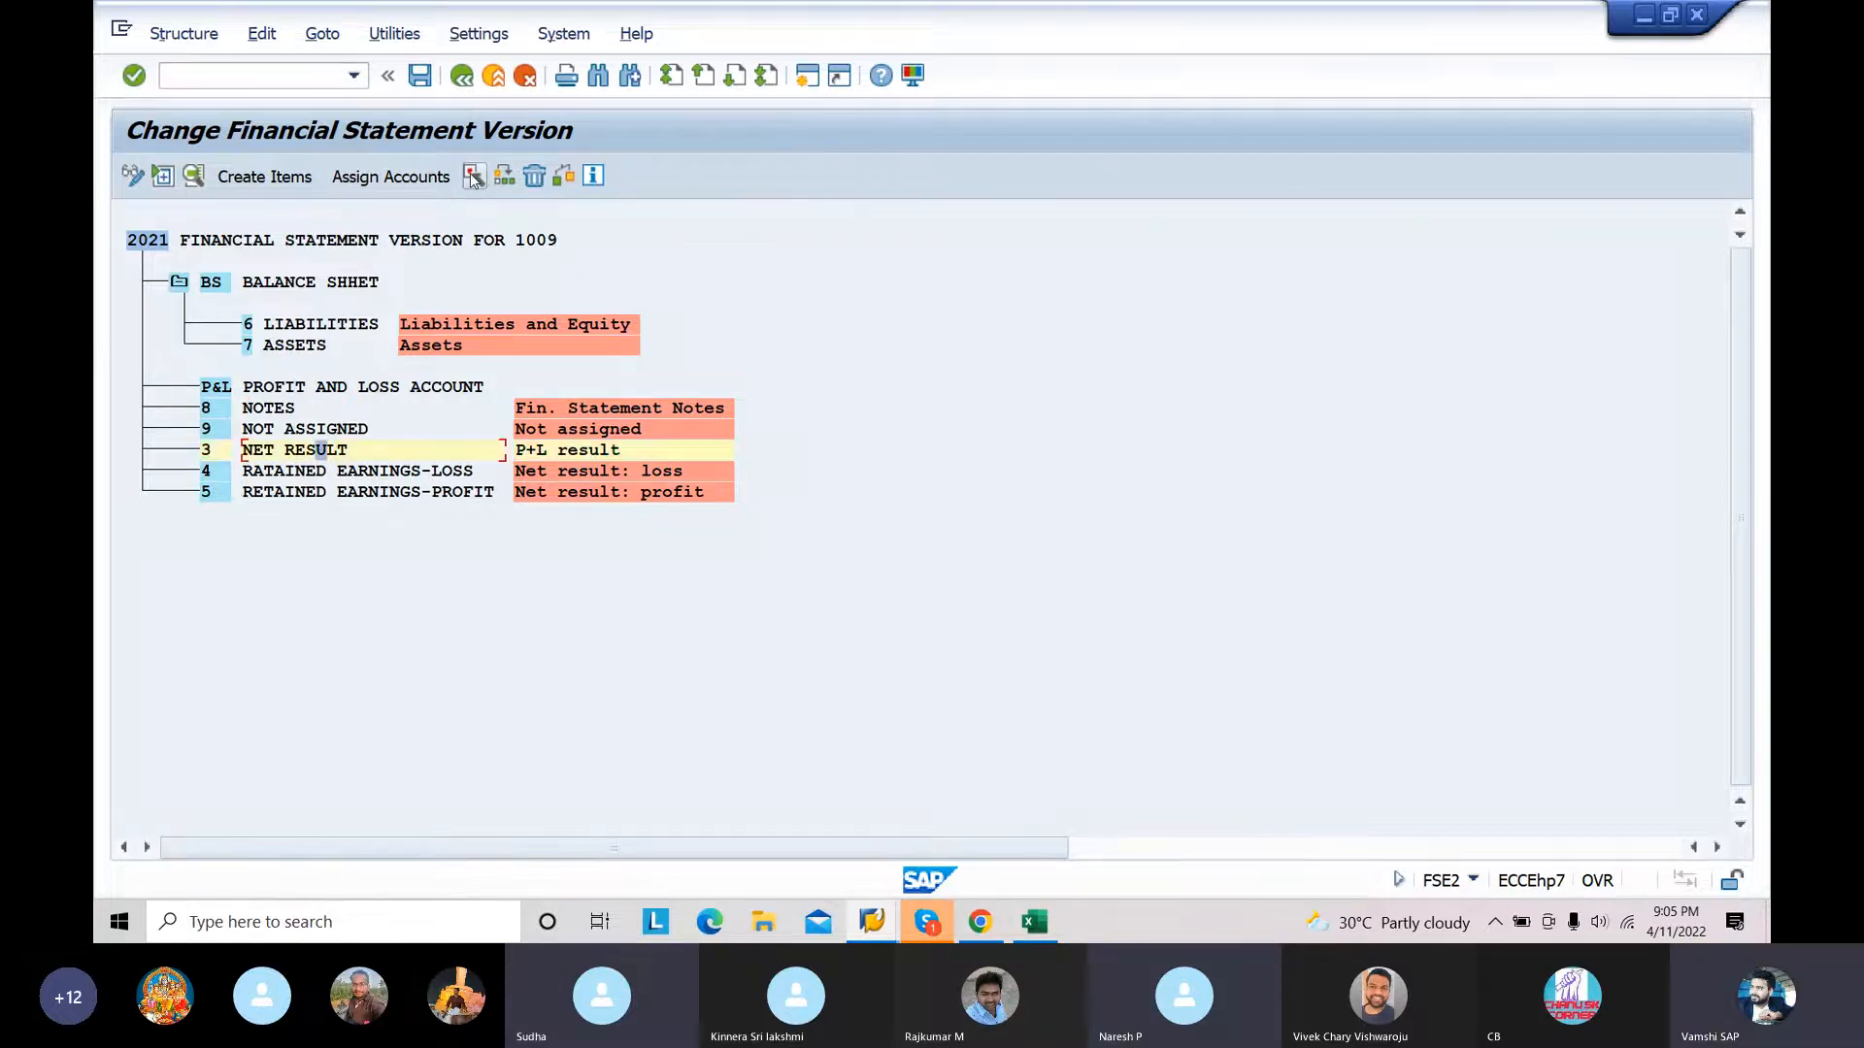
{"action": "left_click", "coordinate": [345, 389]}
{"action": "left_click", "coordinate": [504, 177]}
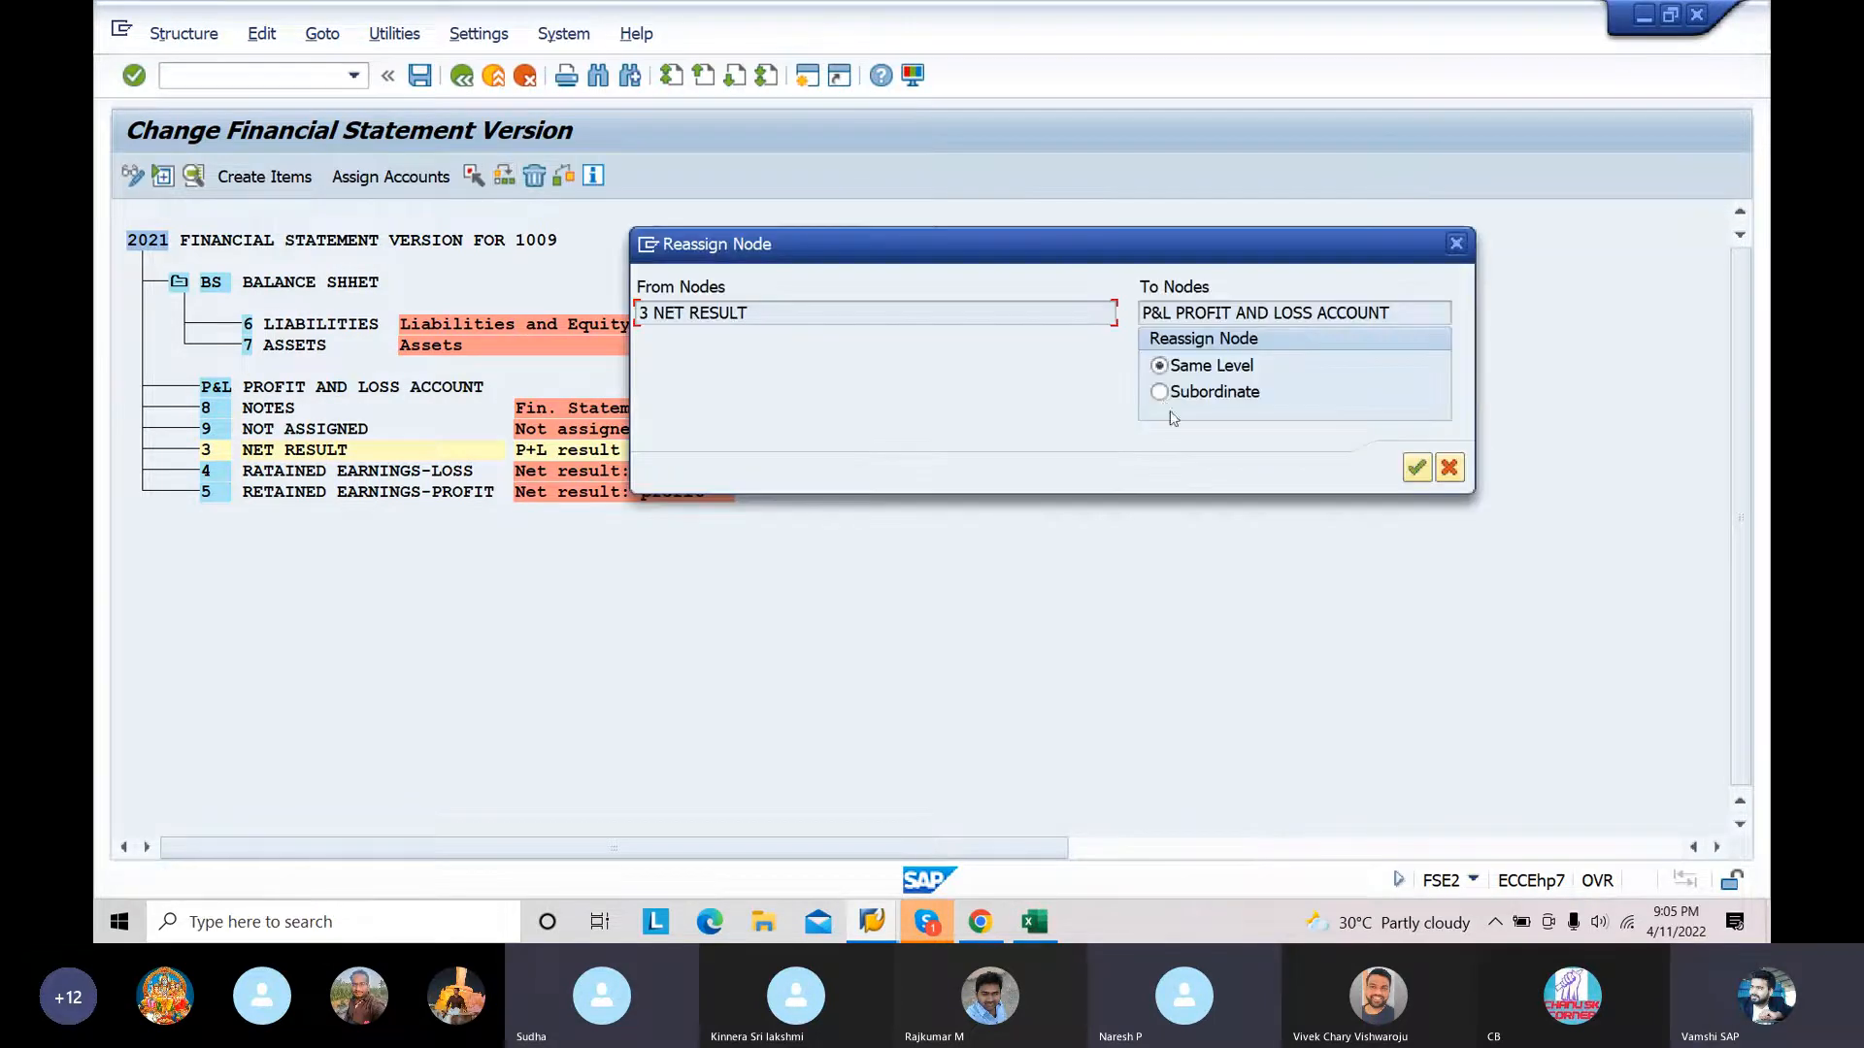
{"action": "left_click", "coordinate": [1160, 391]}
{"action": "left_click", "coordinate": [1416, 470]}
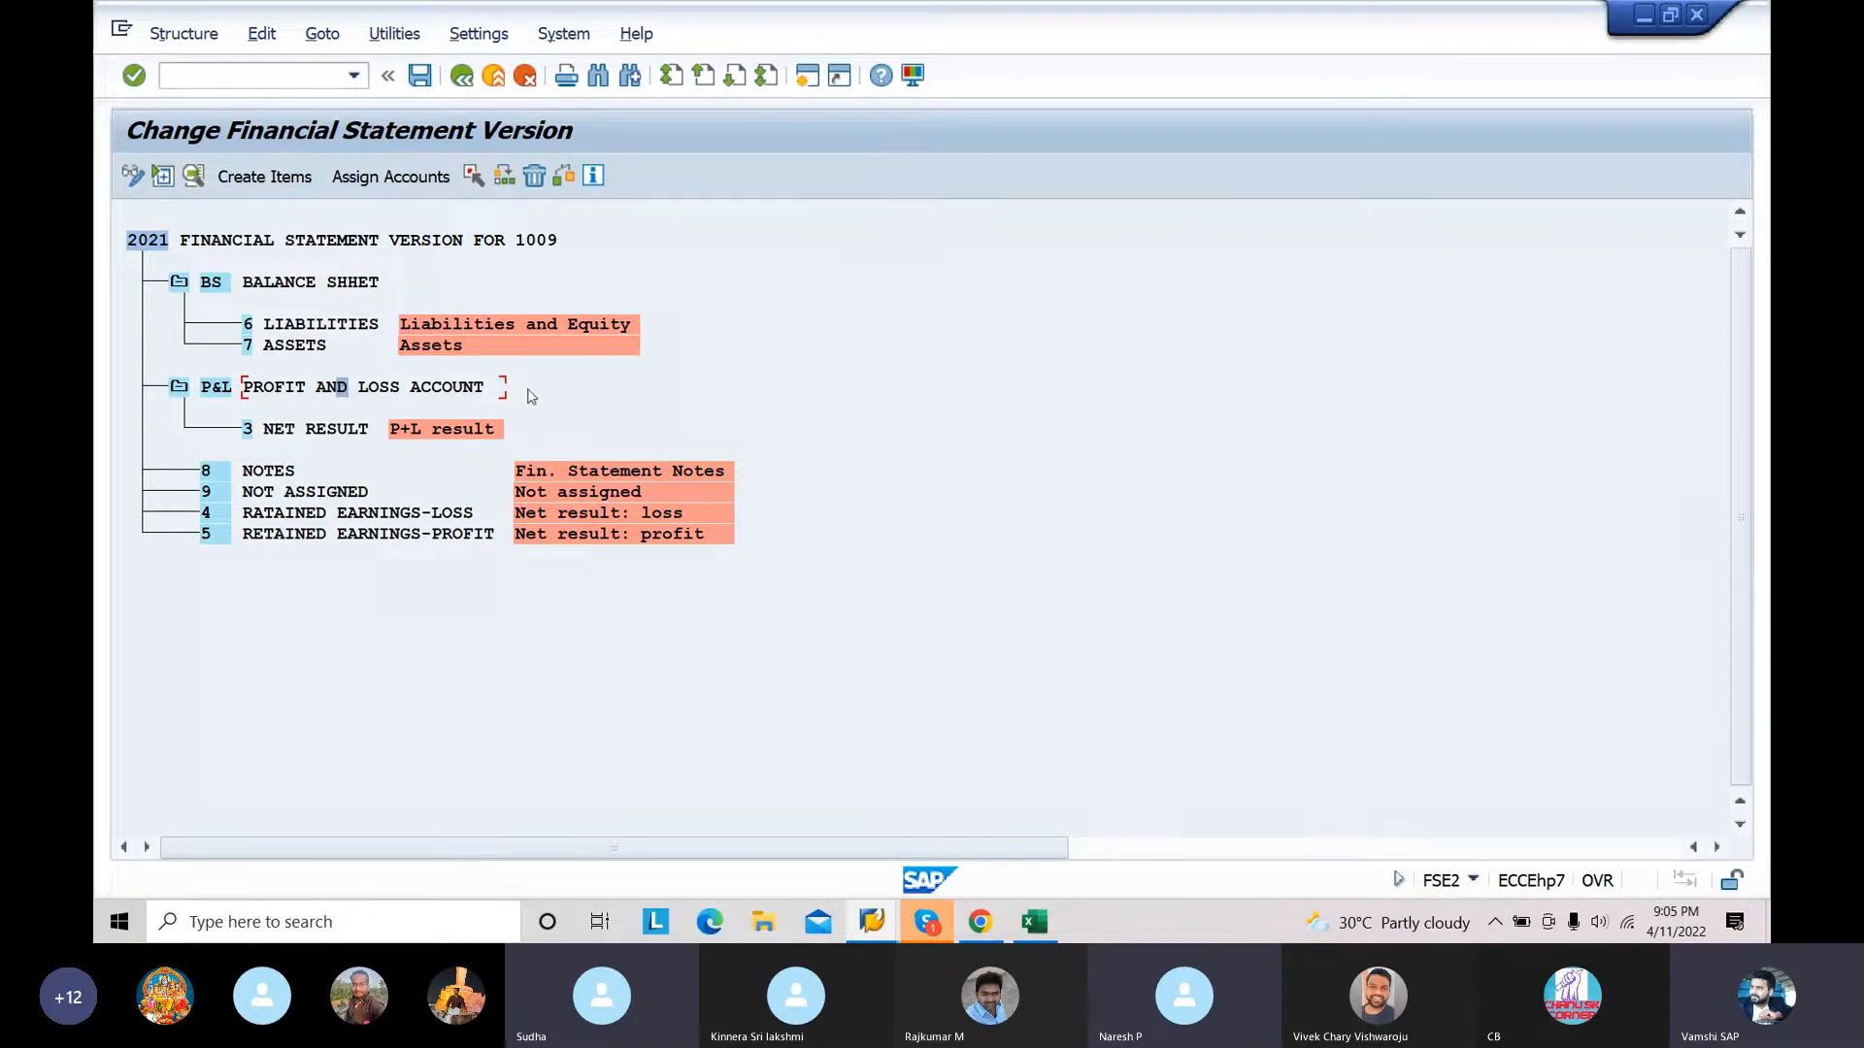
Step: Start creating items under PROFIT AND LOSS ACCOUNT and enter item REVENUE with the text REVENUE
{"action": "left_click", "coordinate": [300, 389]}
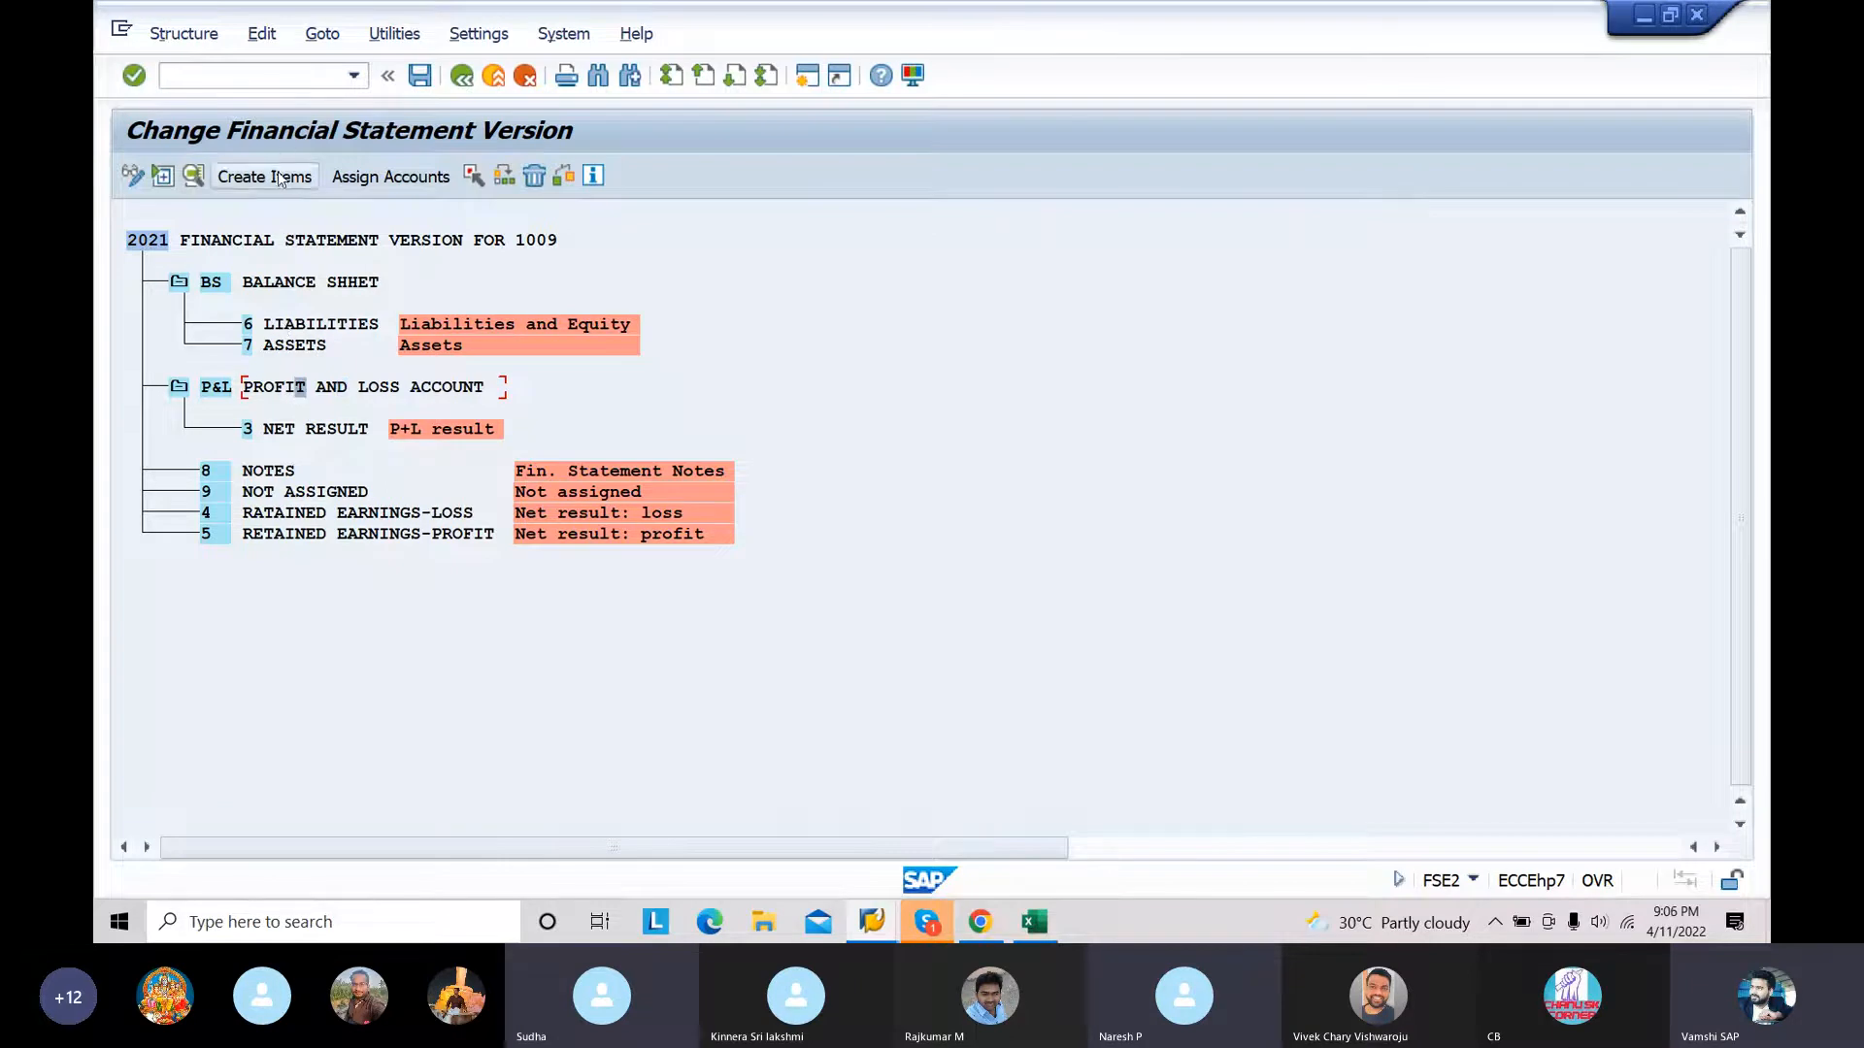
{"action": "left_click", "coordinate": [279, 178]}
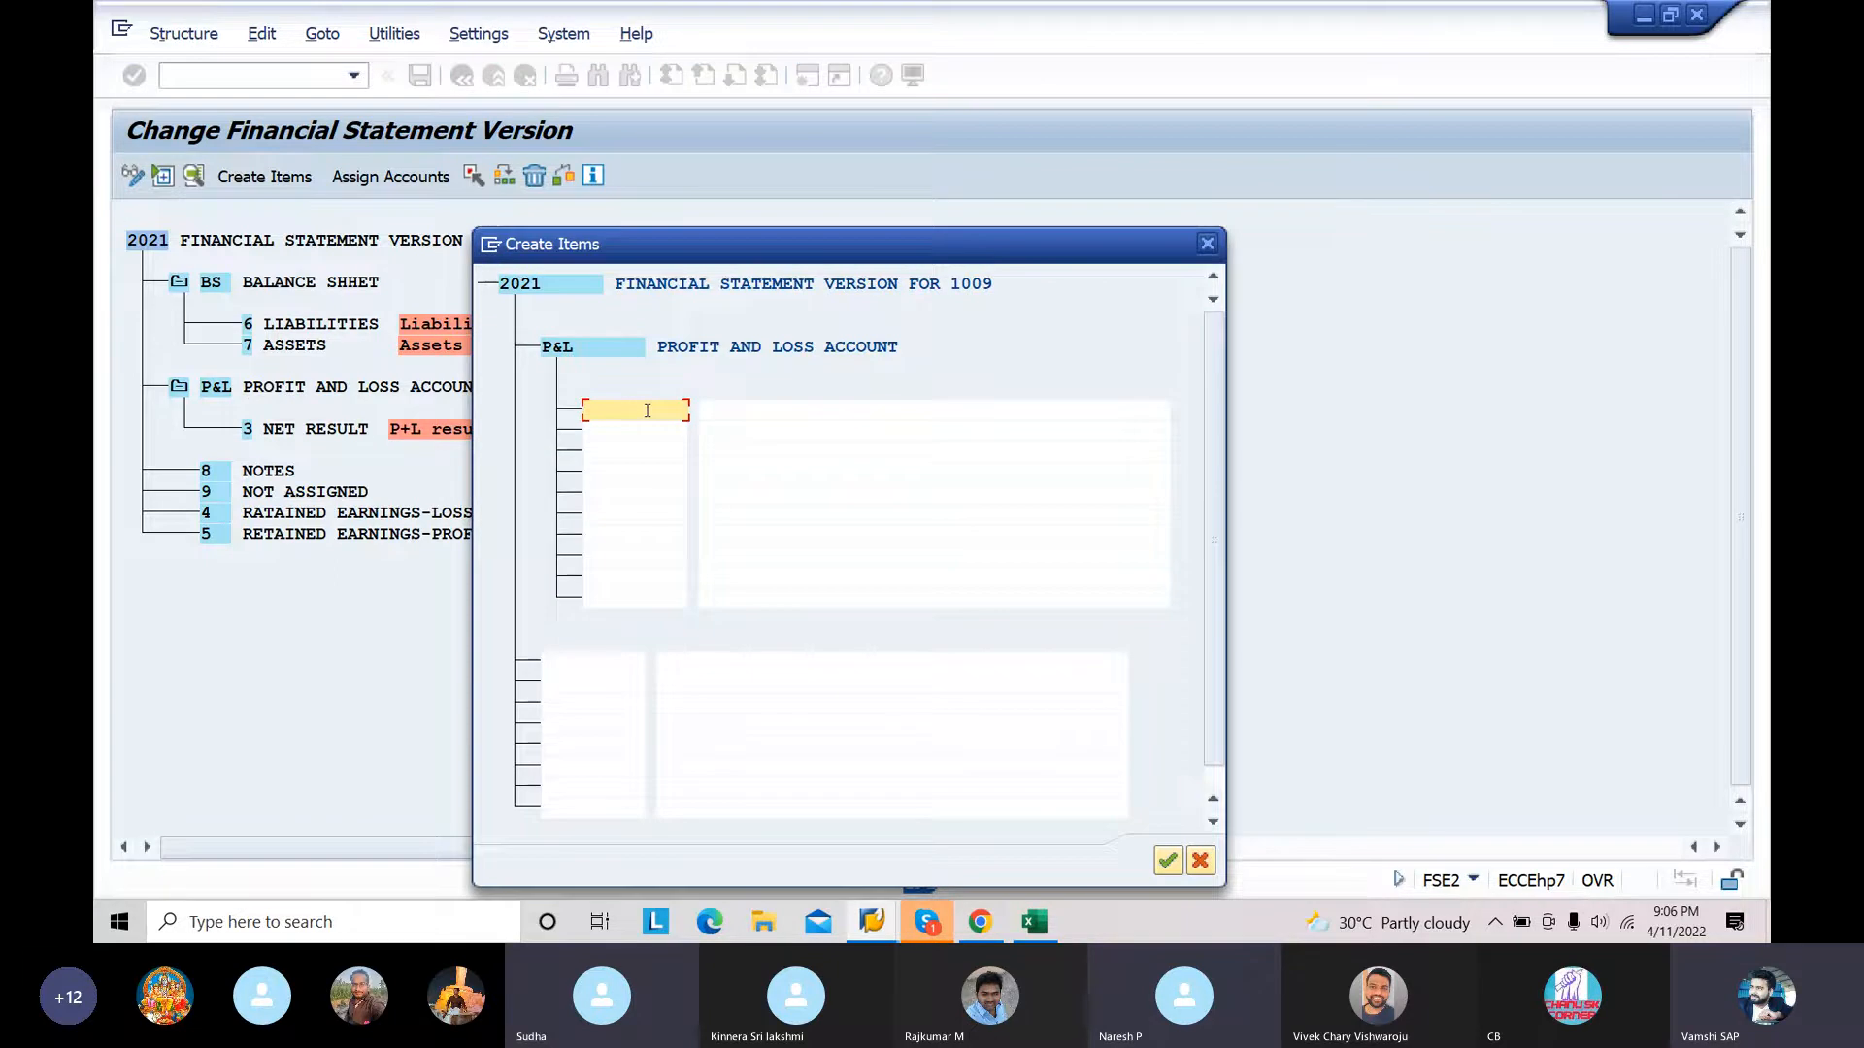
{"action": "type", "text": "REVENUE"}
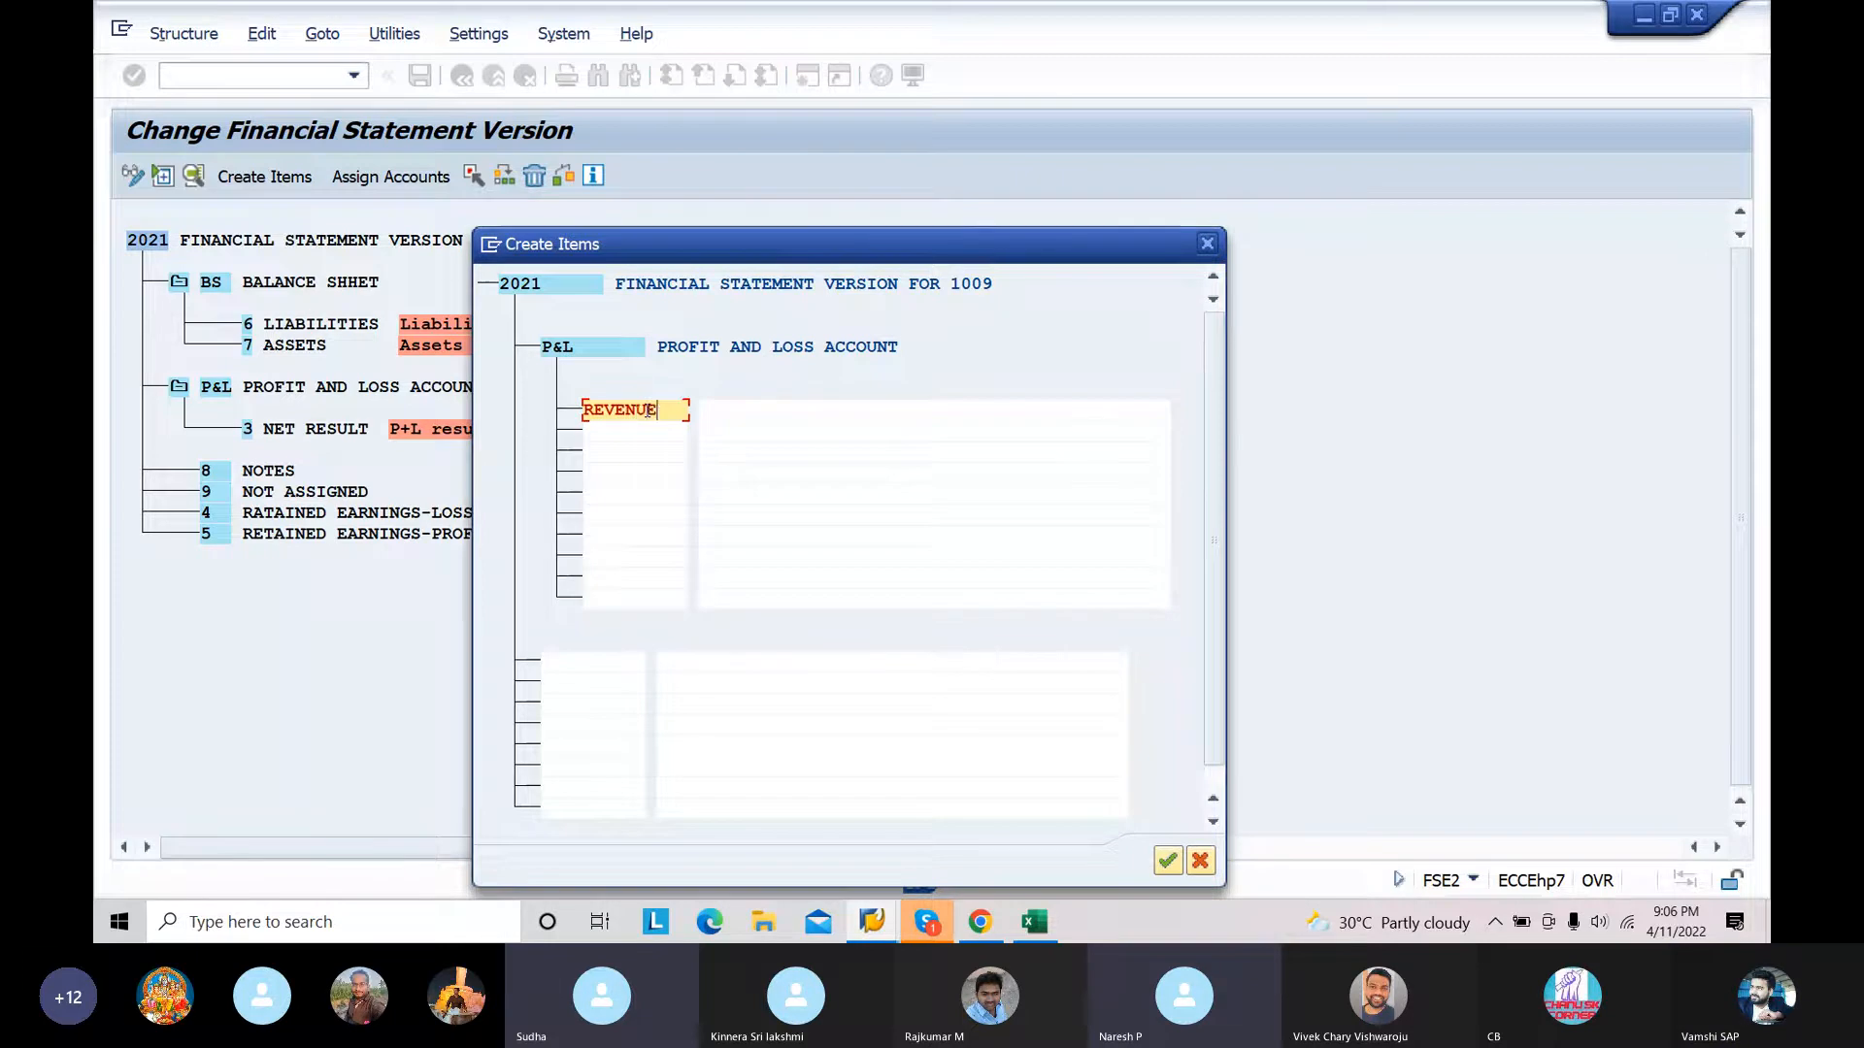
{"action": "left_click", "coordinate": [730, 411]}
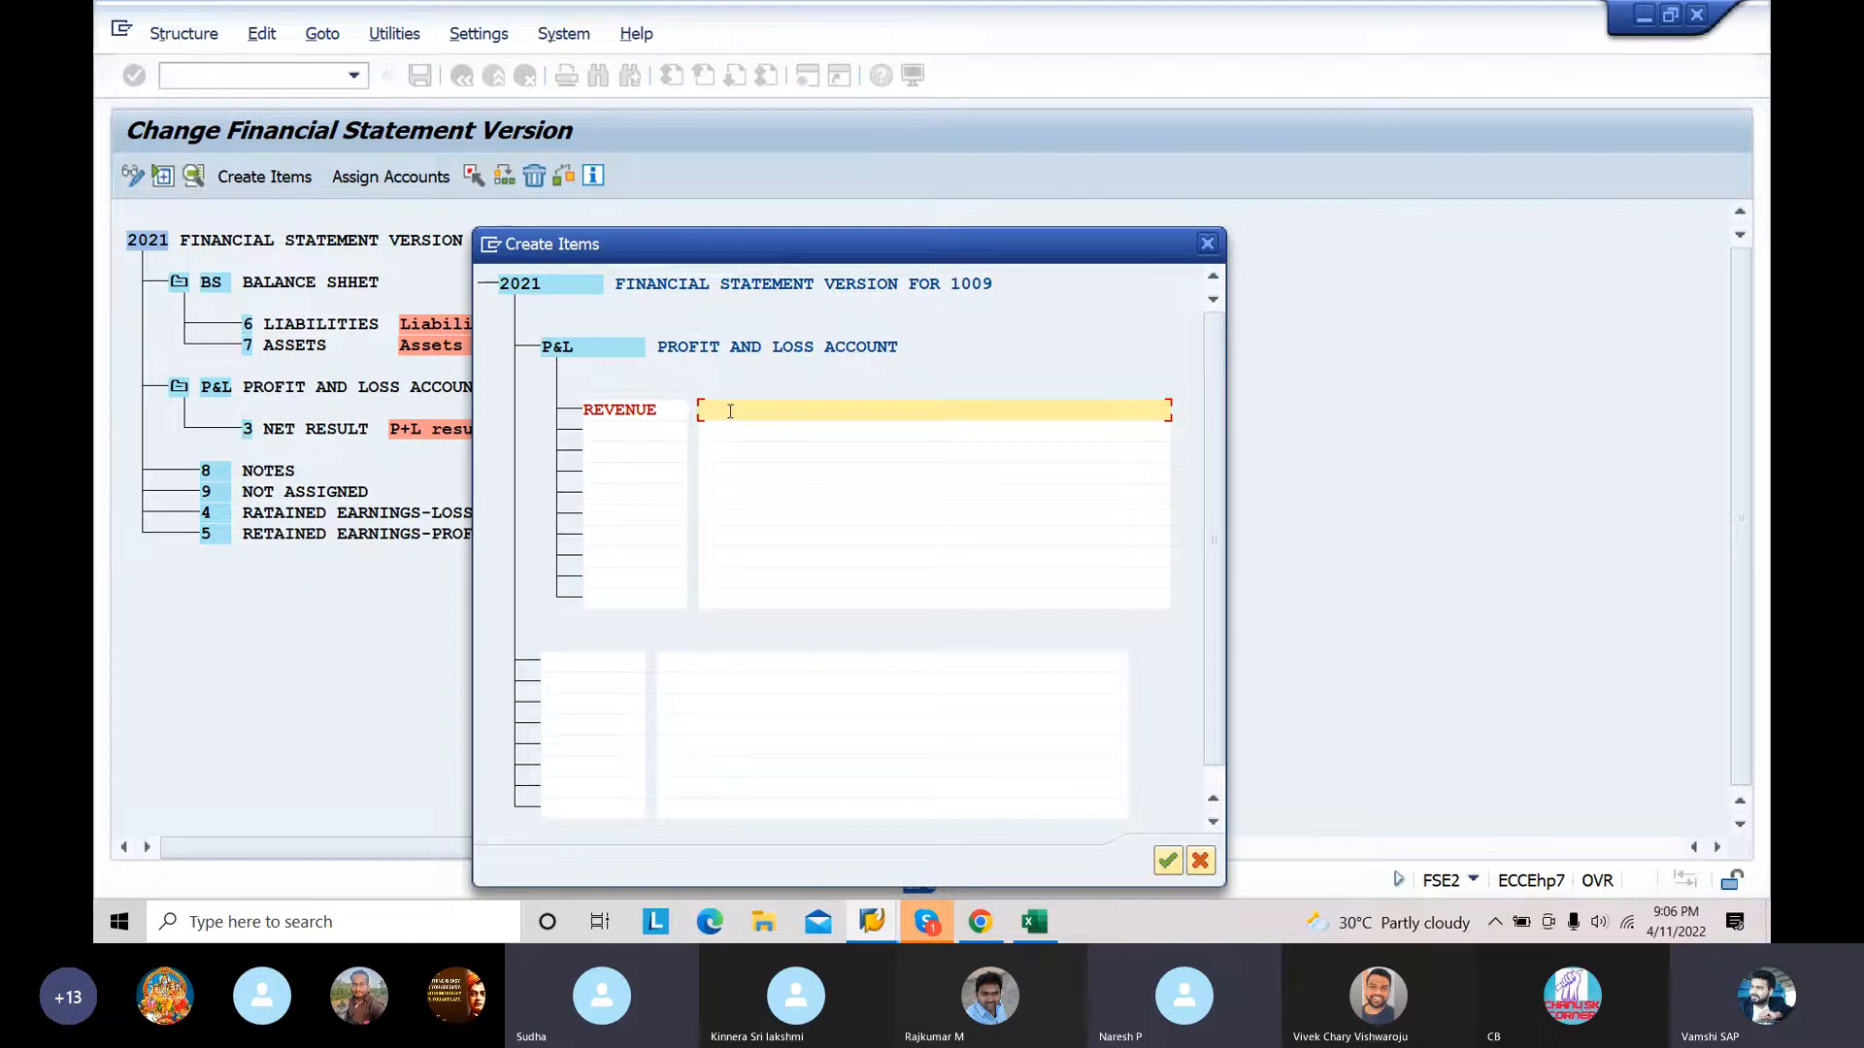
{"action": "type", "text": "REVENUE"}
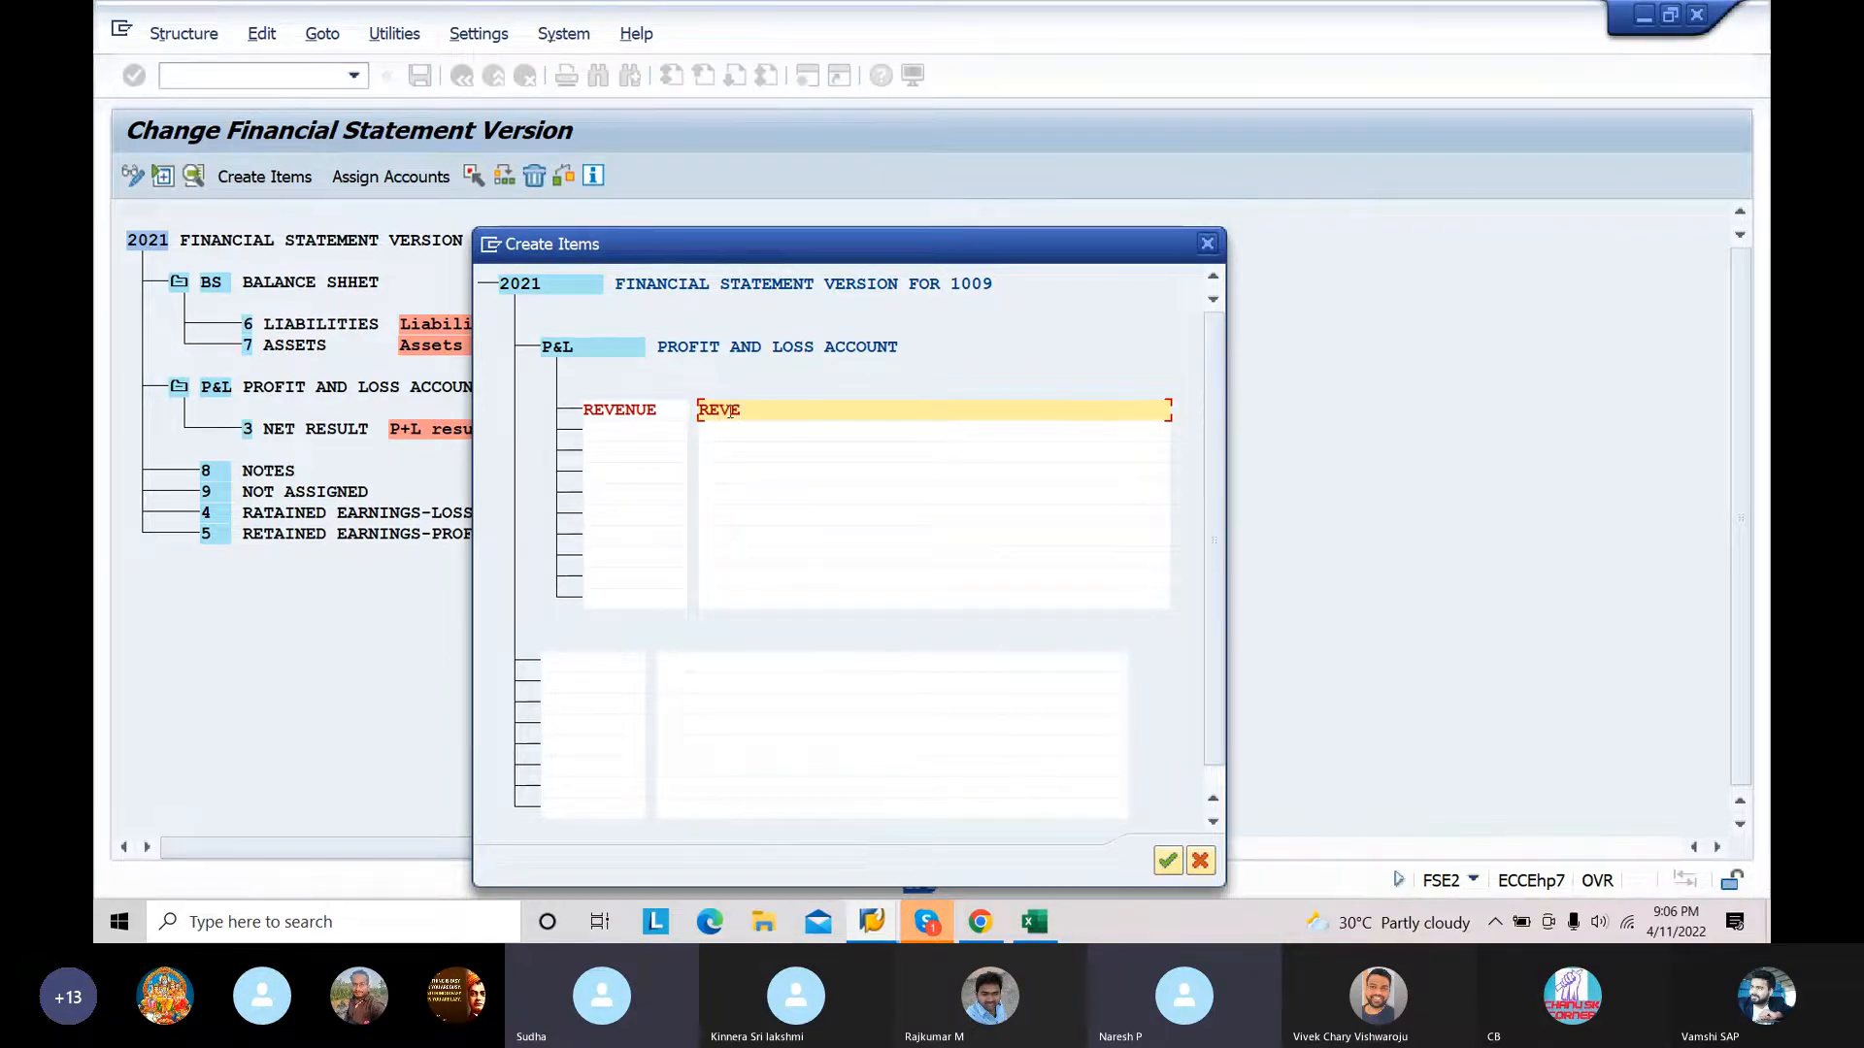
Step: Enter a second item EXP with the text EXPENSES under PROFIT AND LOSS ACCOUNT
{"action": "left_click", "coordinate": [610, 430]}
{"action": "type", "text": "EXP"}
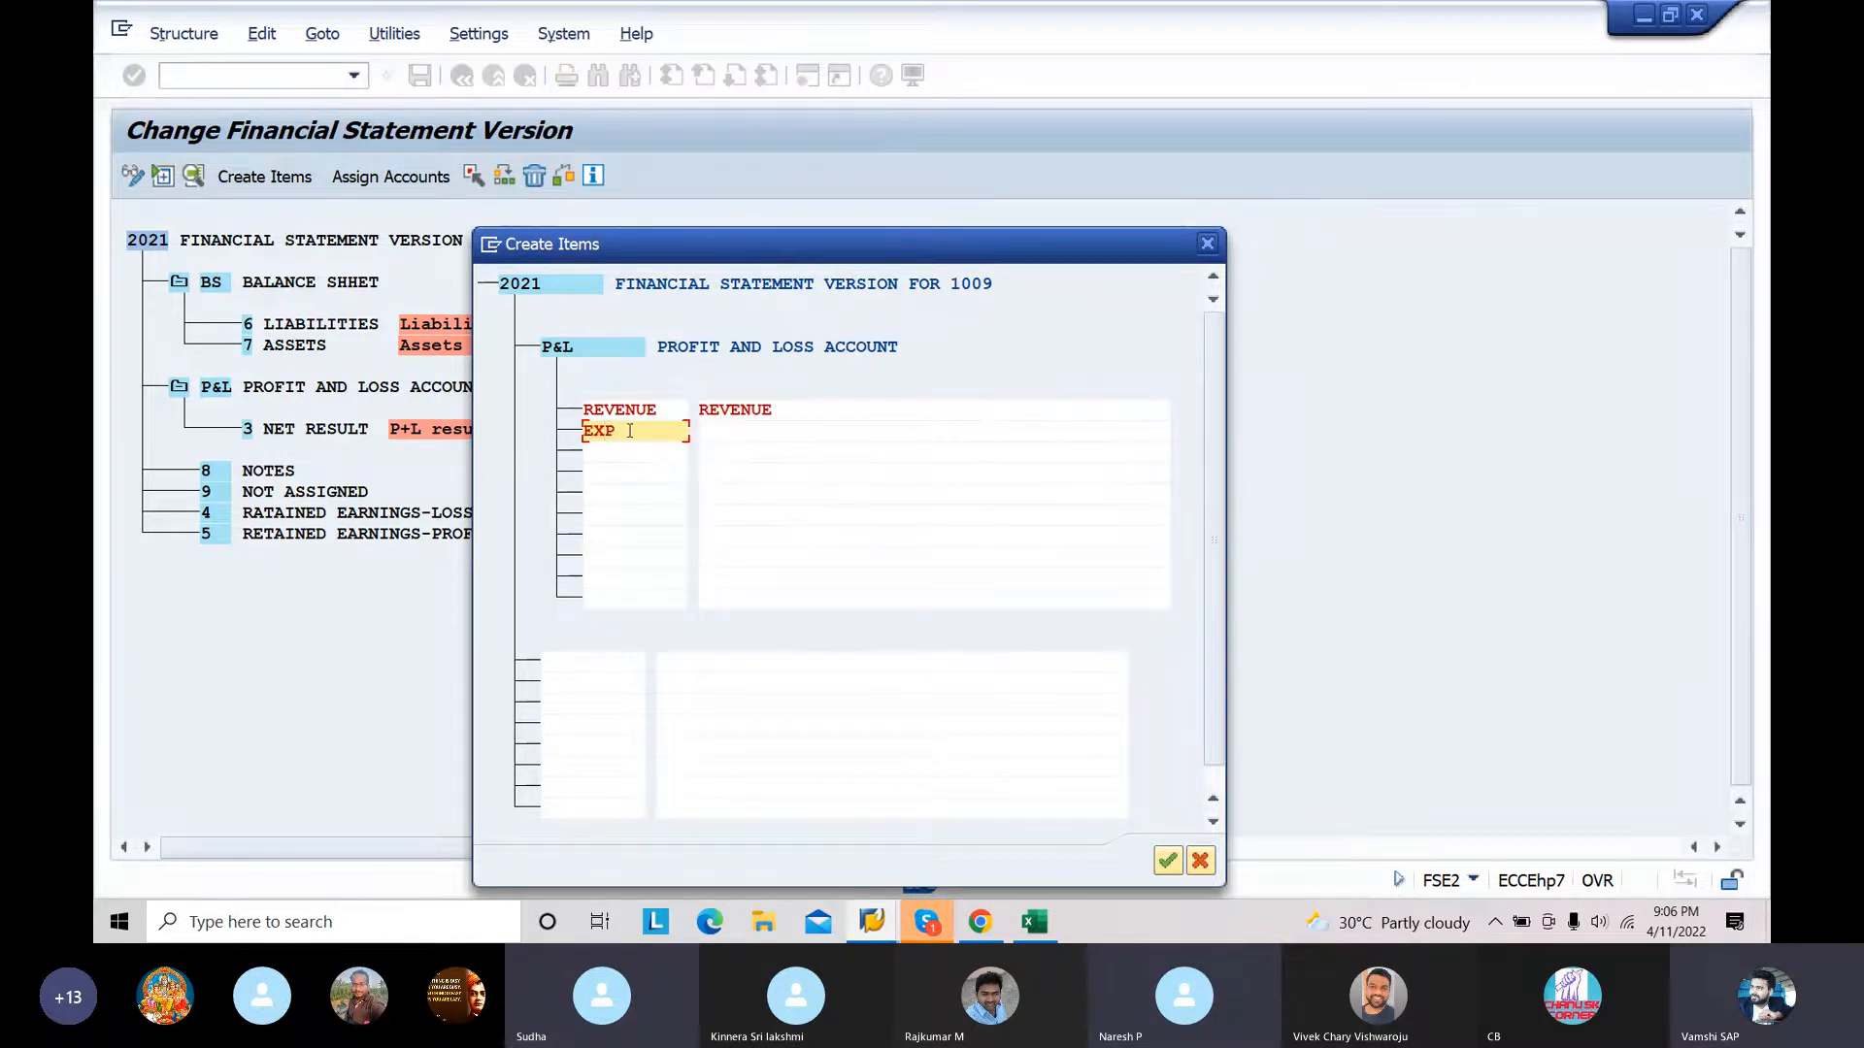
{"action": "left_click", "coordinate": [720, 430]}
{"action": "type", "text": "EXPENSES"}
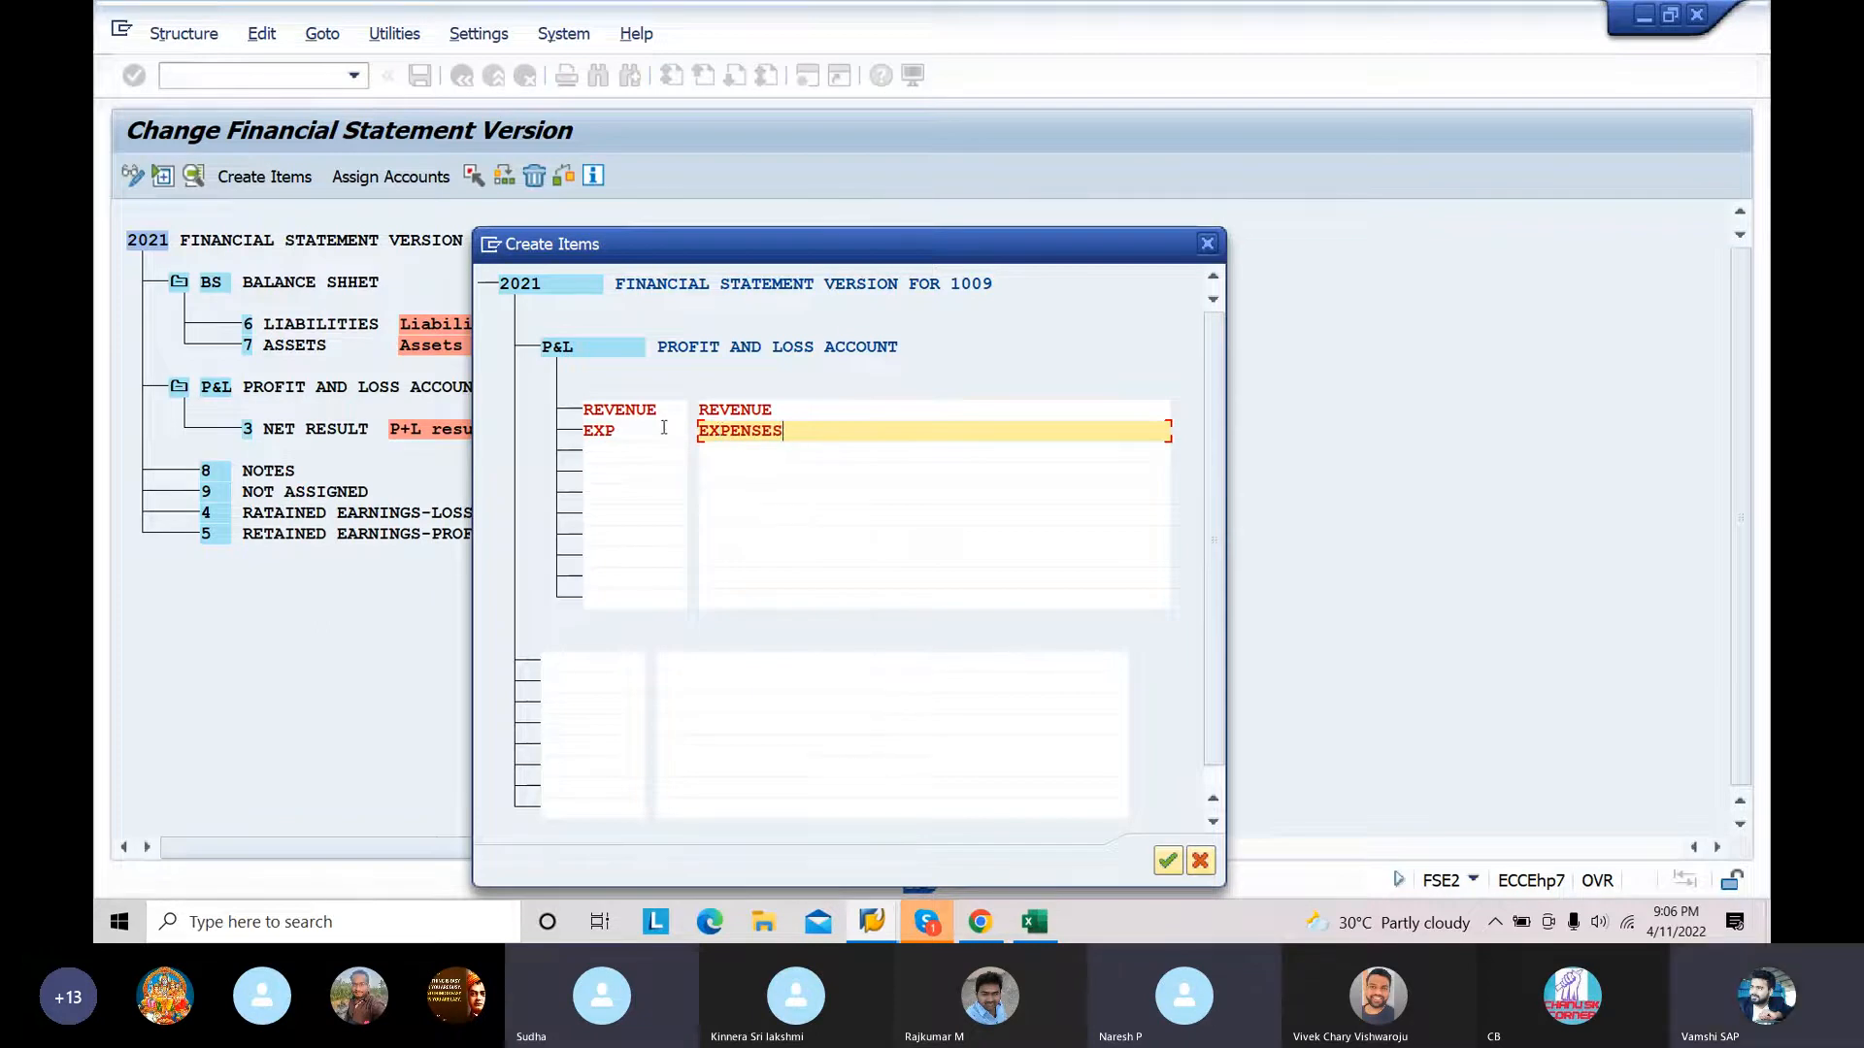
Step: Shorten the REVENUE item's key to REV and accept the new profit and loss items
{"action": "left_click", "coordinate": [664, 409]}
{"action": "key", "text": "BackSpace"}
{"action": "key", "text": "BackSpace"}
{"action": "key", "text": "BackSpace"}
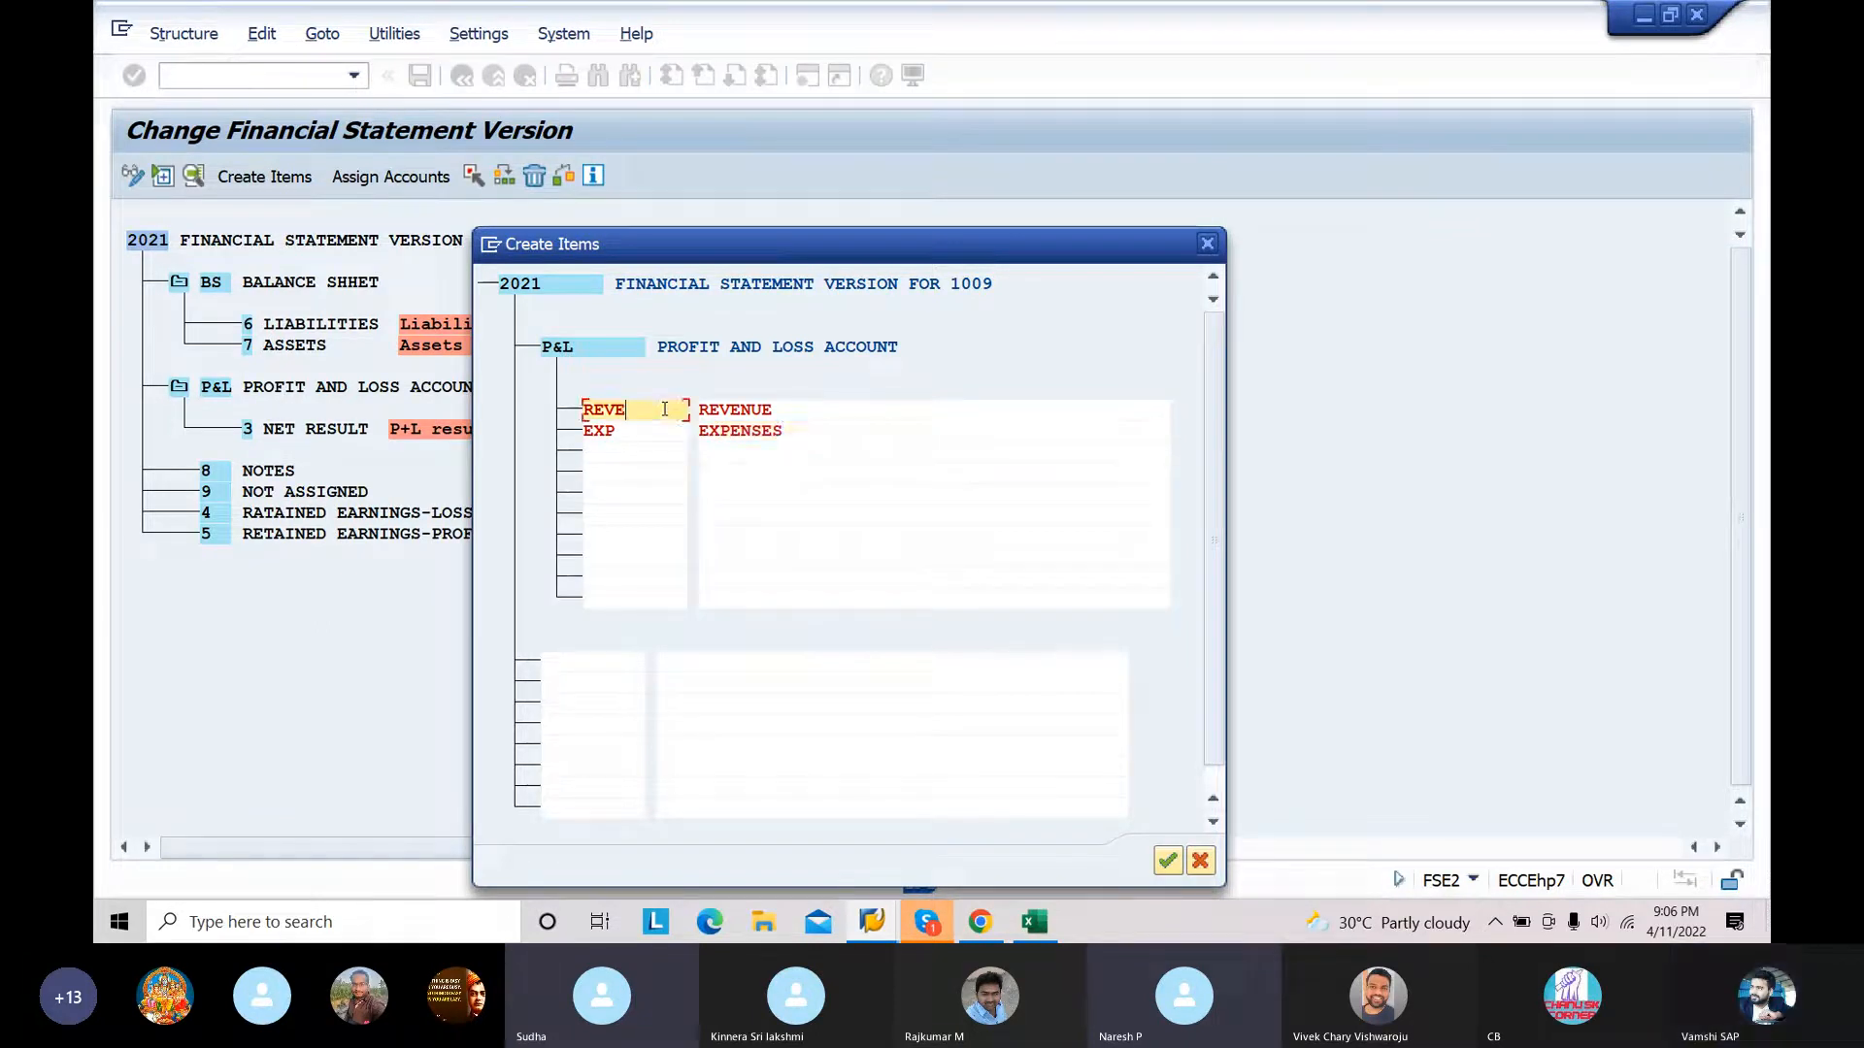
{"action": "left_click", "coordinate": [1168, 860]}
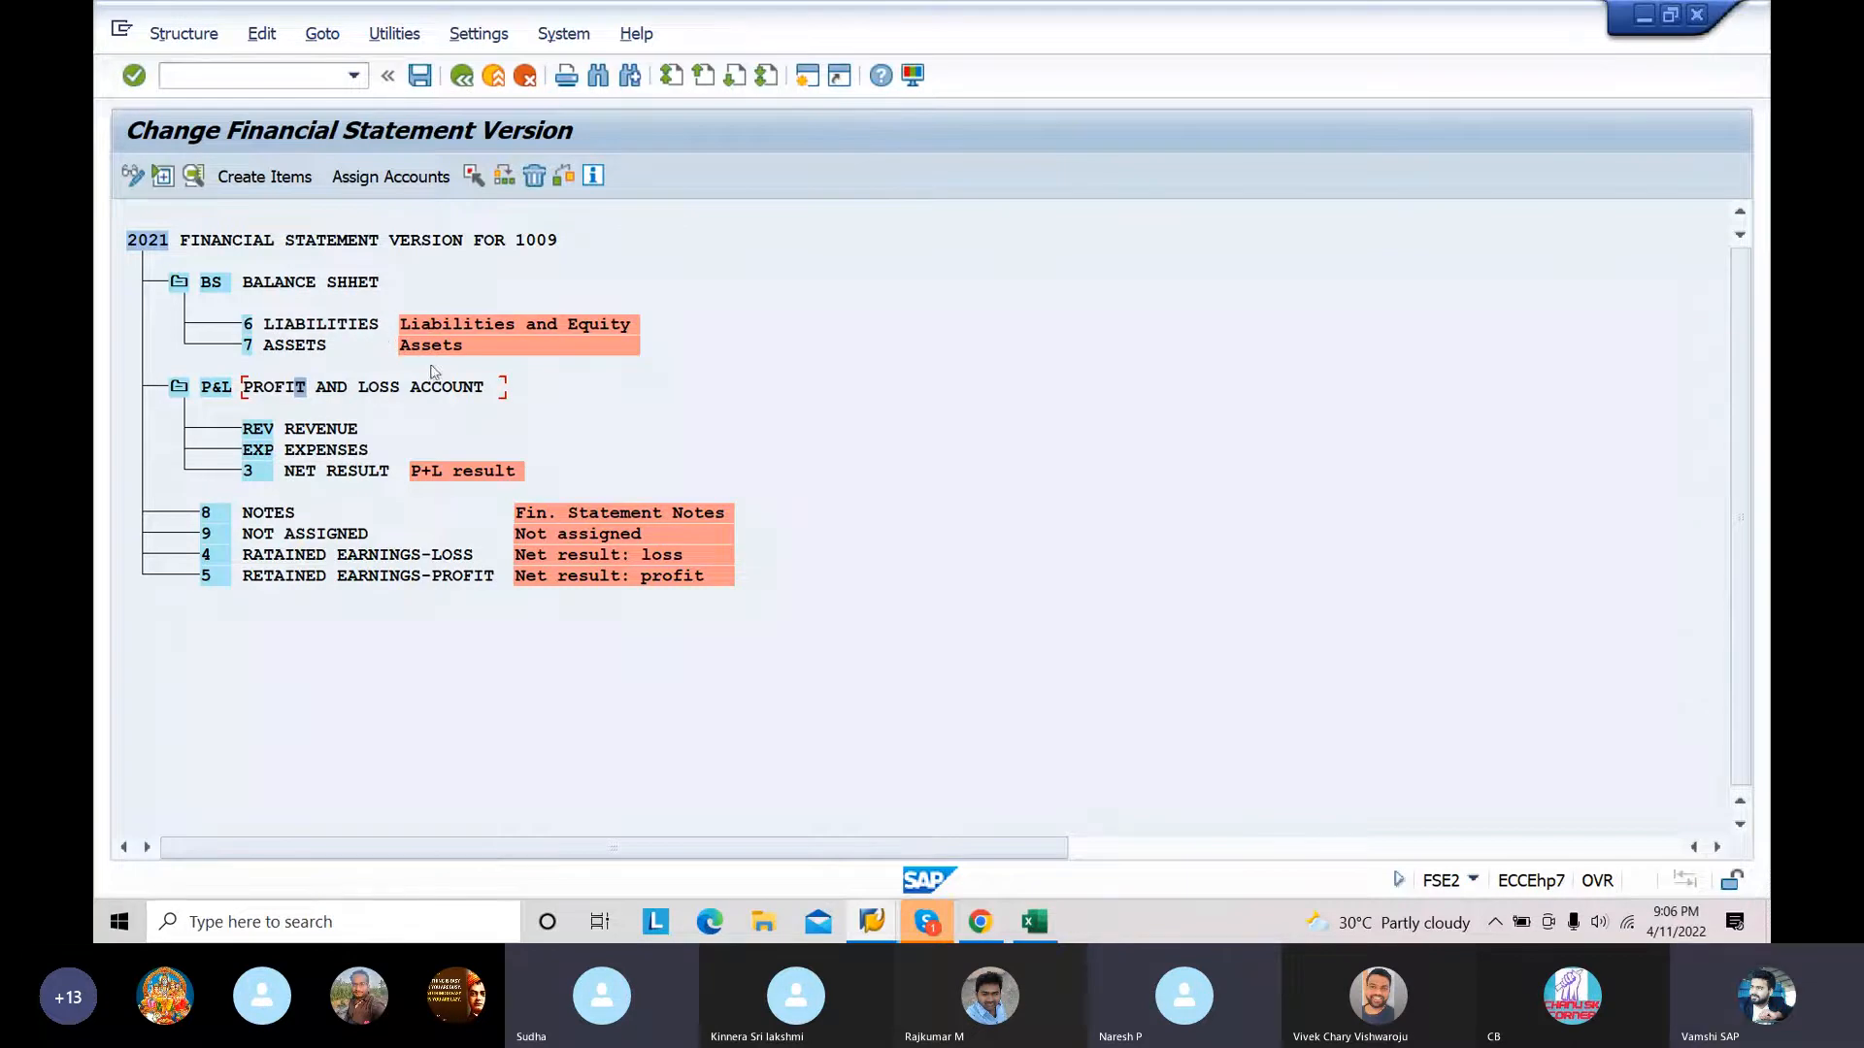
Step: Review the account groups and number ranges in the CHART OF ACCOUNTS workbook in Excel, and return to the financial statement version in SAP
{"action": "left_click", "coordinate": [635, 389]}
{"action": "left_click", "coordinate": [1034, 922]}
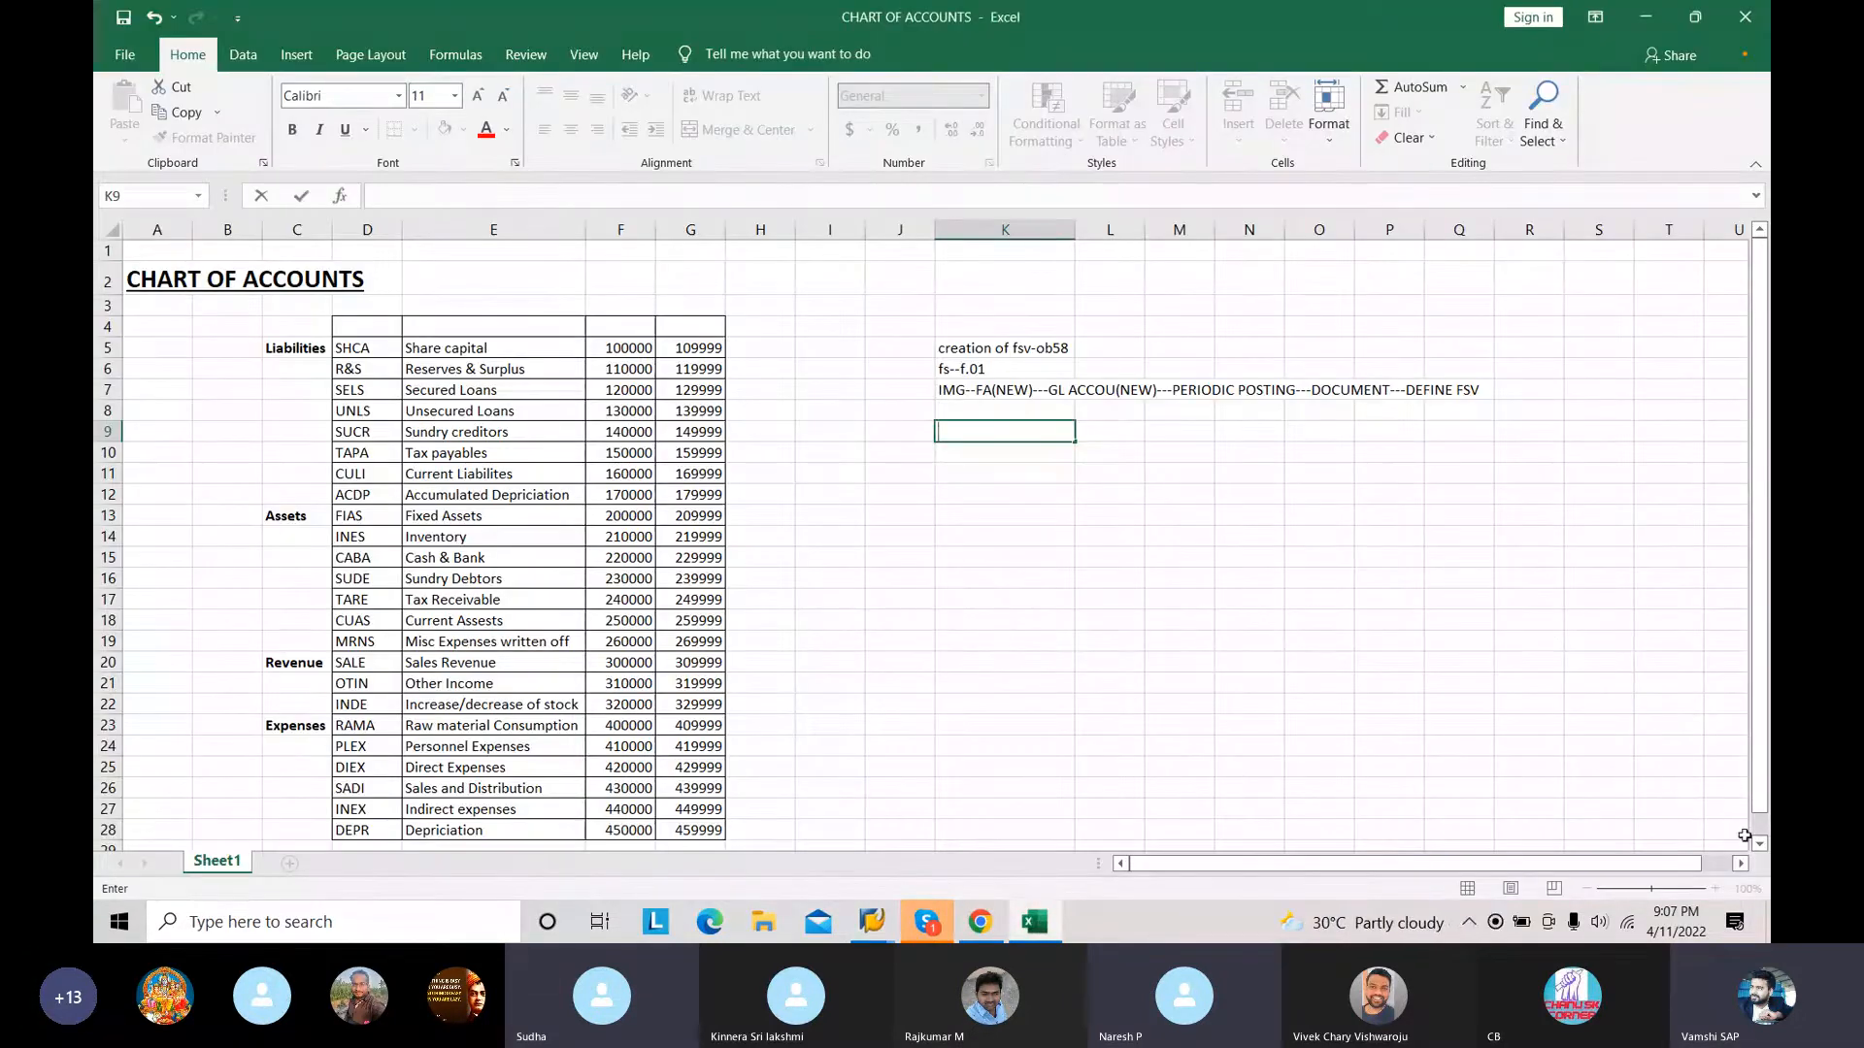
{"action": "left_click", "coordinate": [1759, 845]}
{"action": "left_click", "coordinate": [1760, 846]}
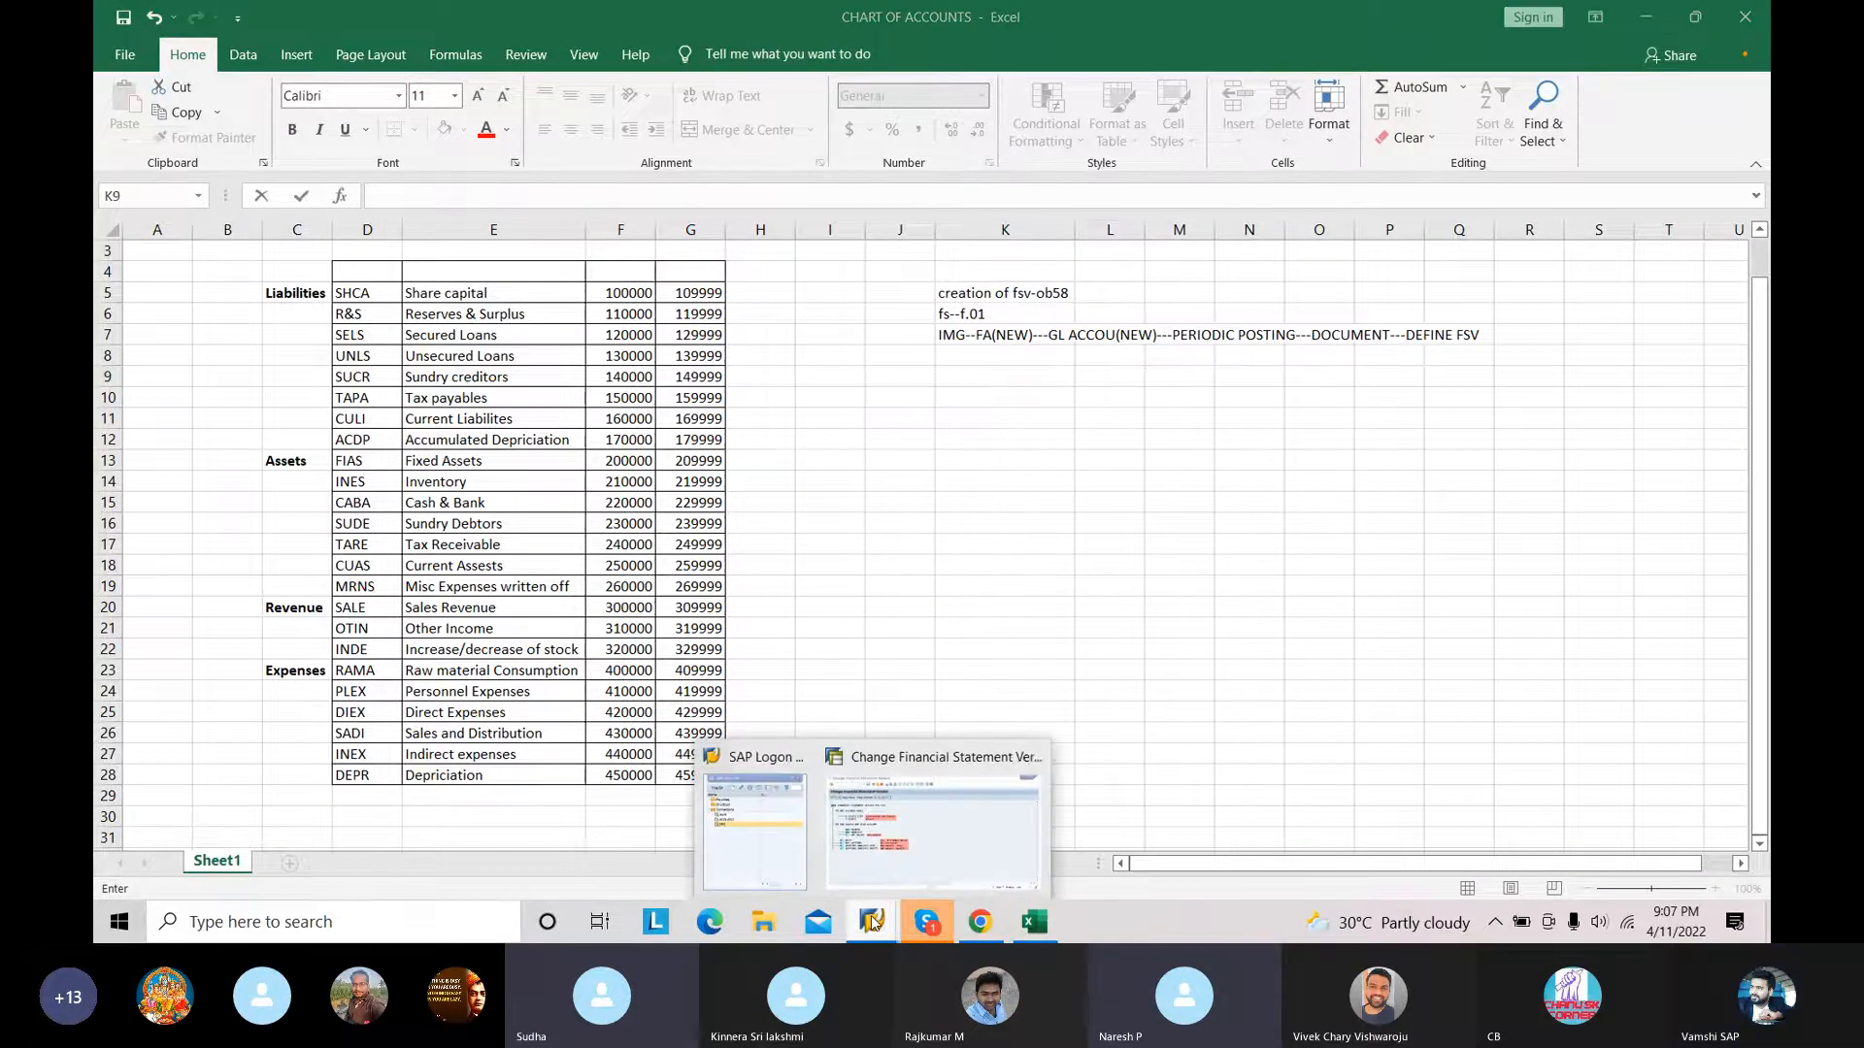
{"action": "left_click", "coordinate": [899, 874]}
{"action": "left_click", "coordinate": [899, 874]}
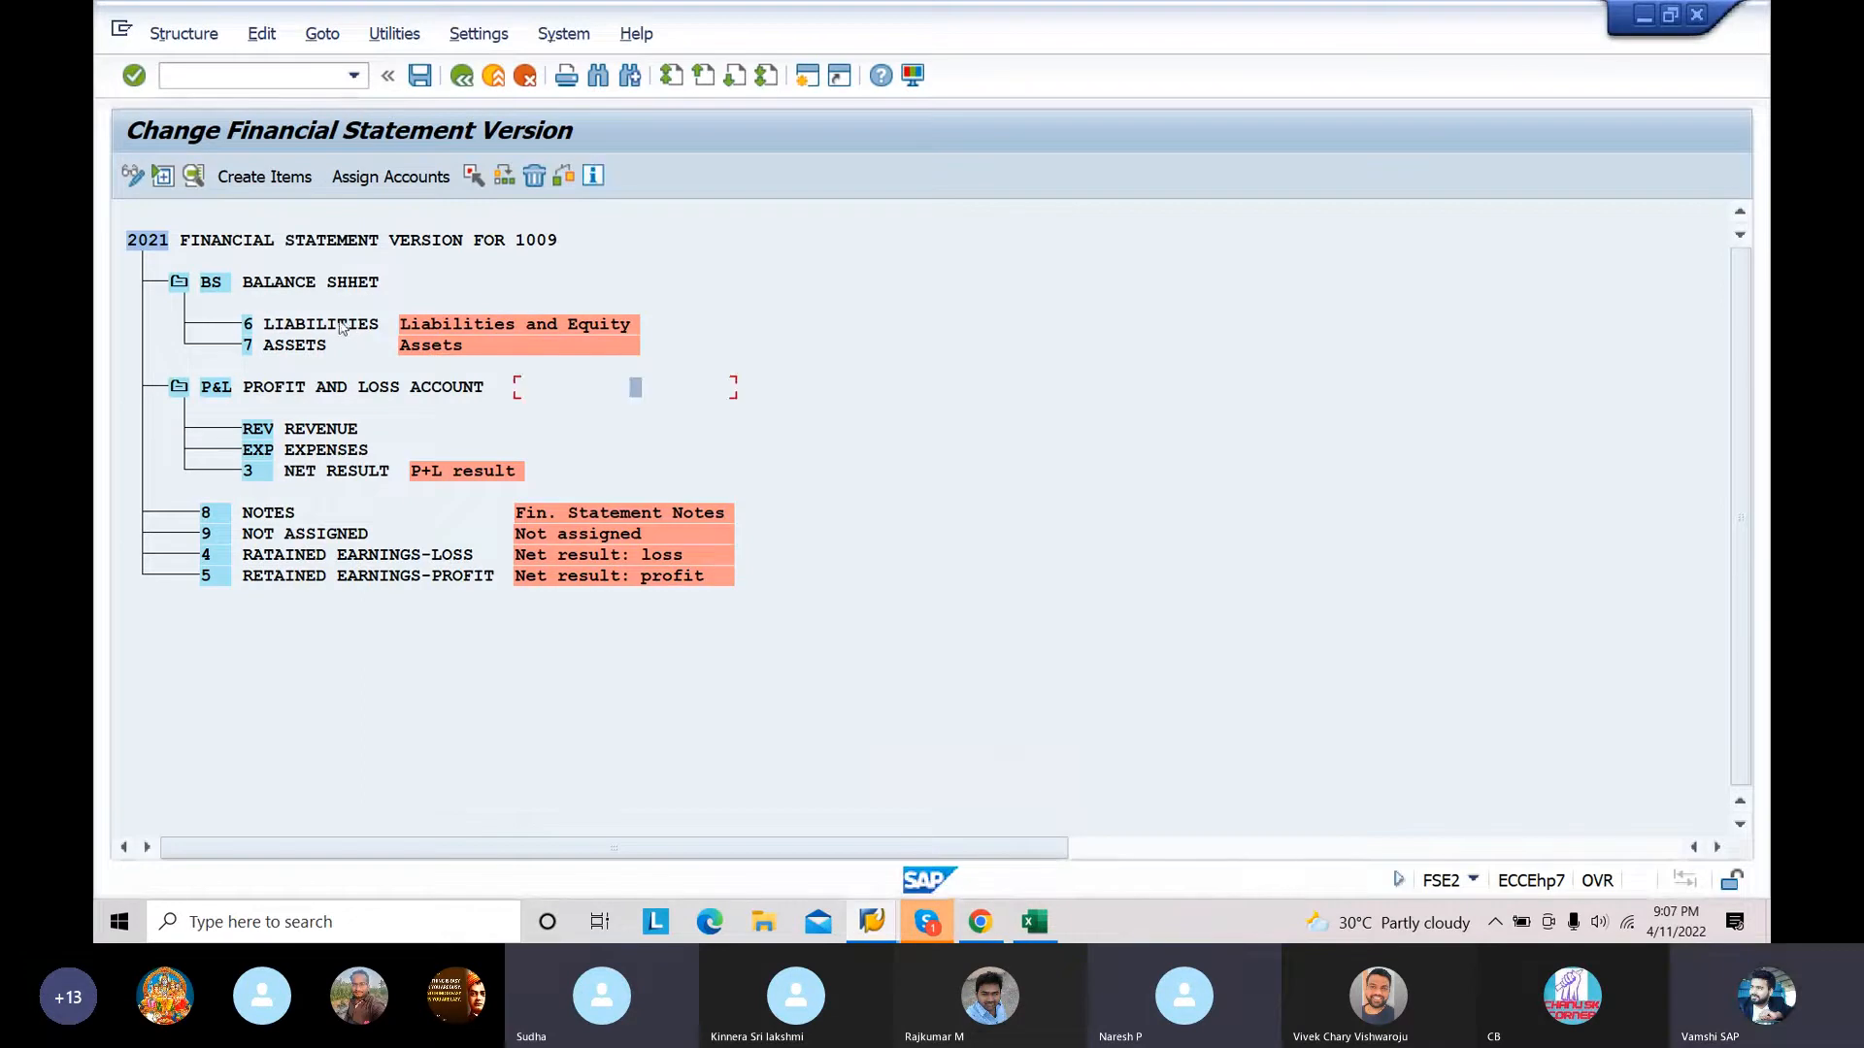
Step: Start creating items under 6 LIABILITIES and copy the liability group codes SHCA through ACDP from the Excel chart of accounts
{"action": "left_click", "coordinate": [330, 326]}
{"action": "left_click", "coordinate": [276, 182]}
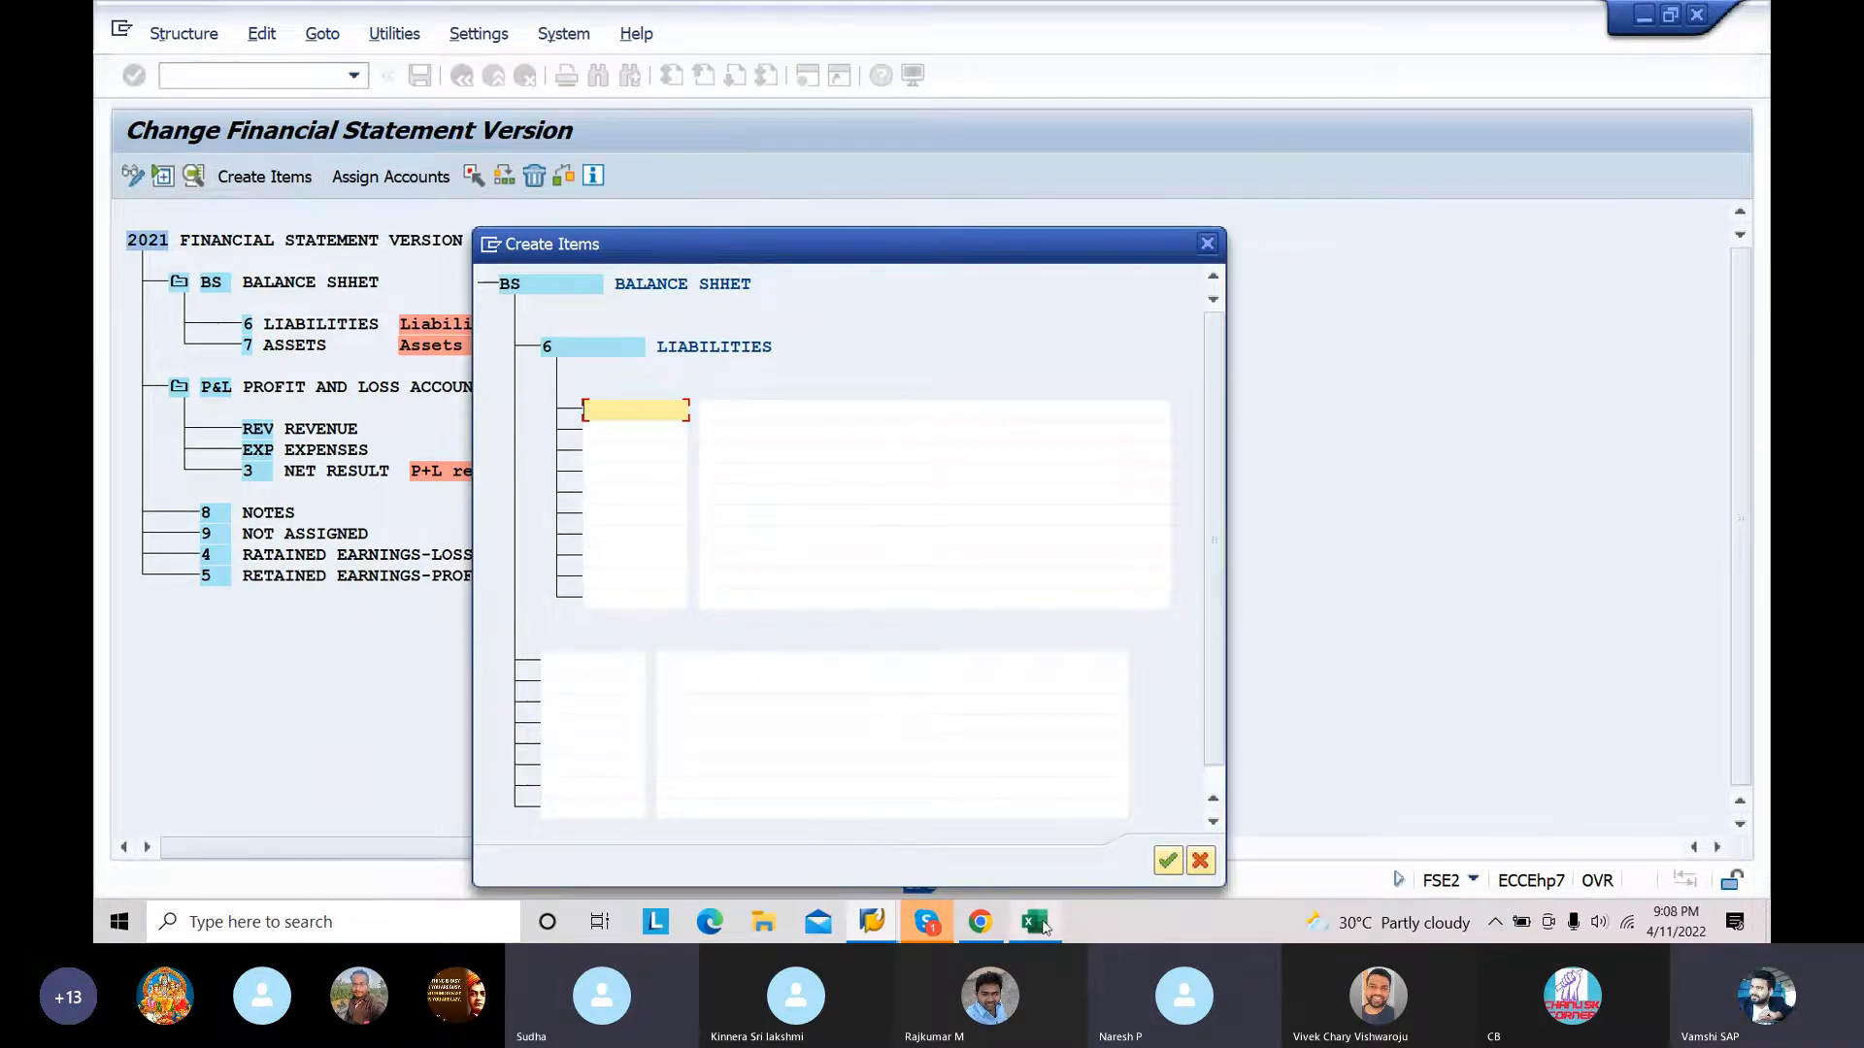
{"action": "left_click", "coordinate": [1038, 924]}
{"action": "left_click", "coordinate": [363, 298]}
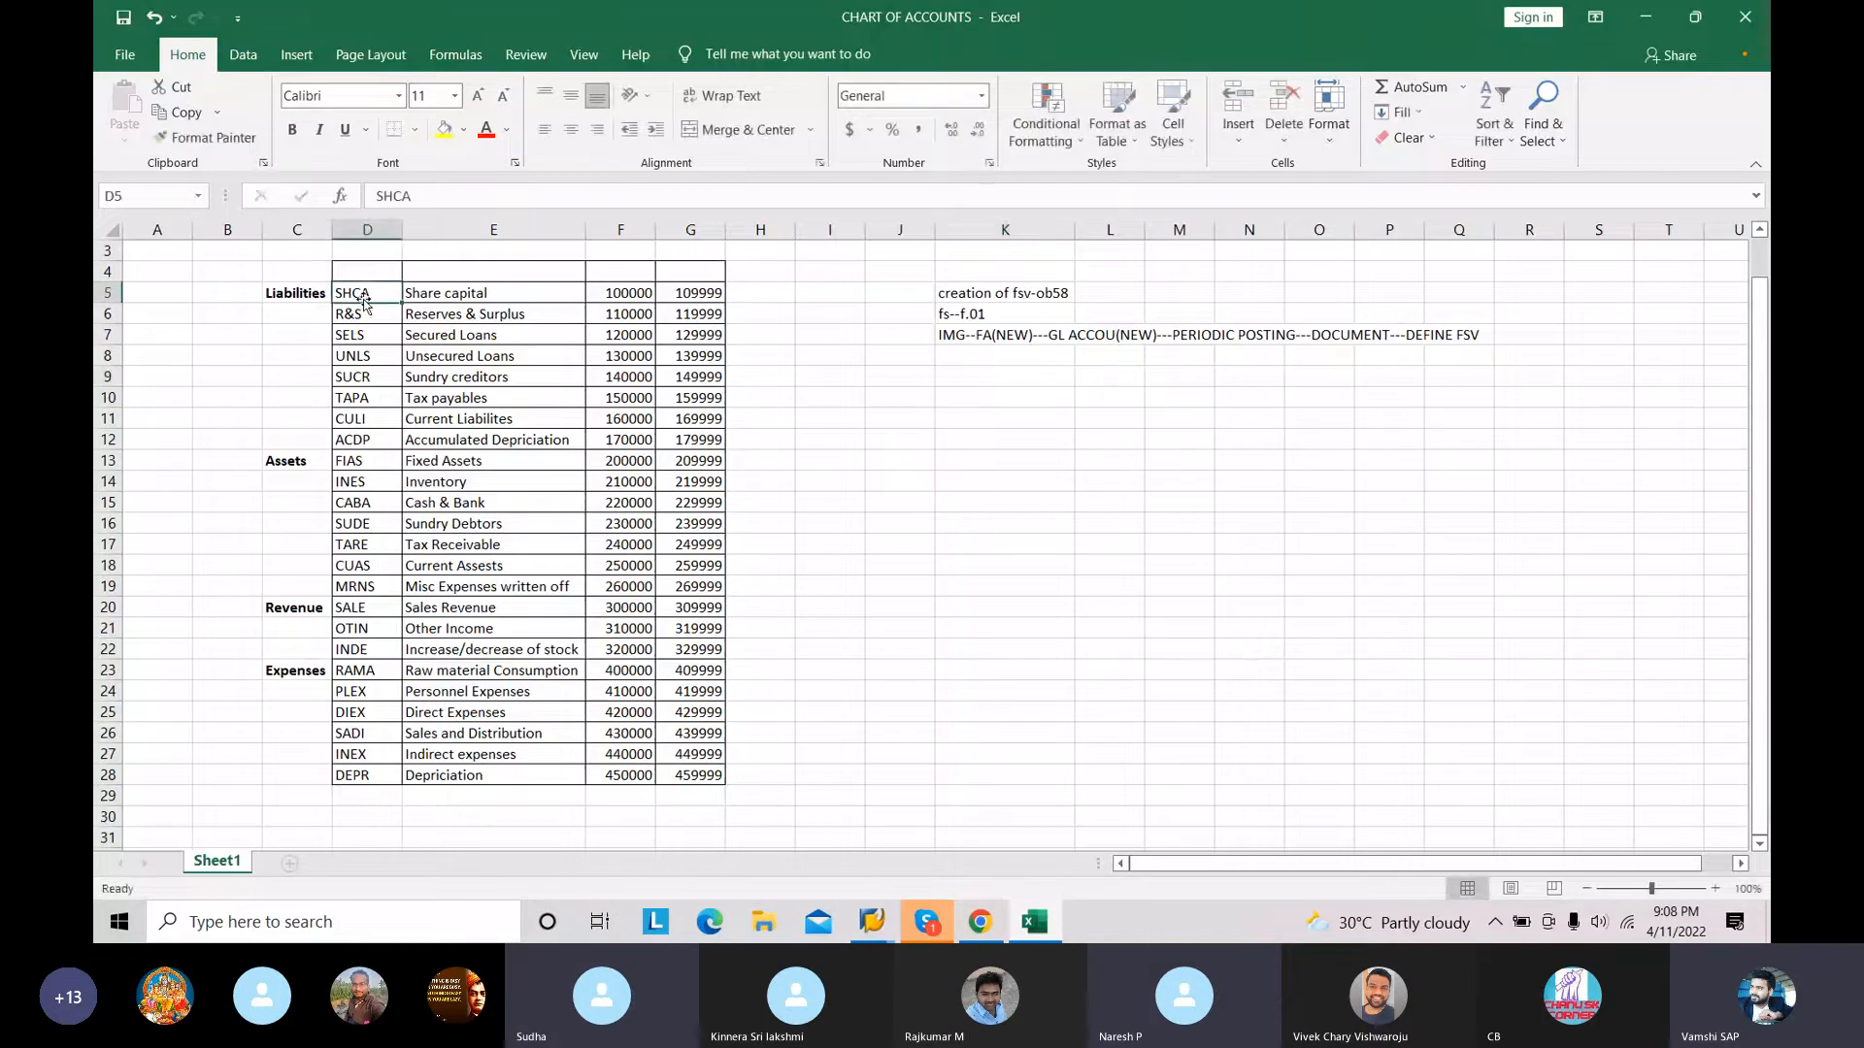
{"action": "key", "text": "shift+Down"}
{"action": "key", "text": "shift+Down"}
{"action": "key", "text": "shift+Down"}
{"action": "key", "text": "shift+Down"}
{"action": "key", "text": "shift+Down"}
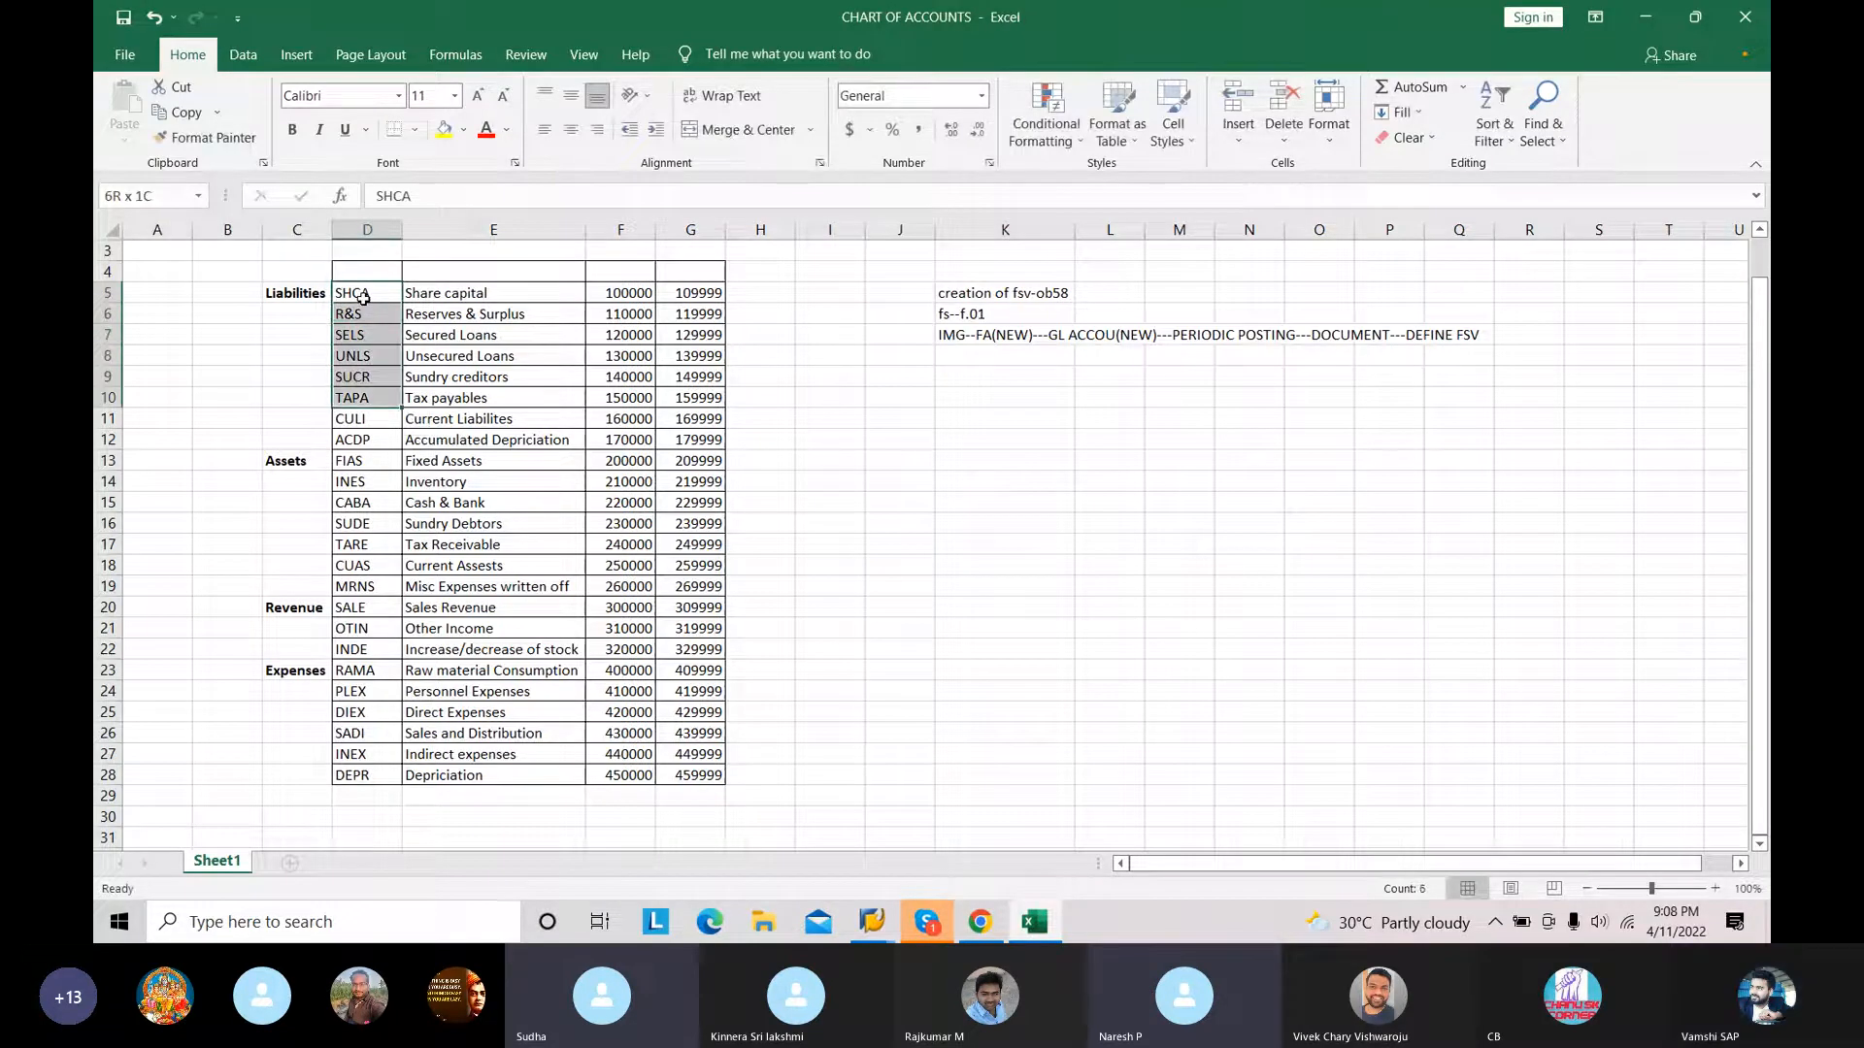
{"action": "key", "text": "shift+Down"}
{"action": "key", "text": "shift+Down"}
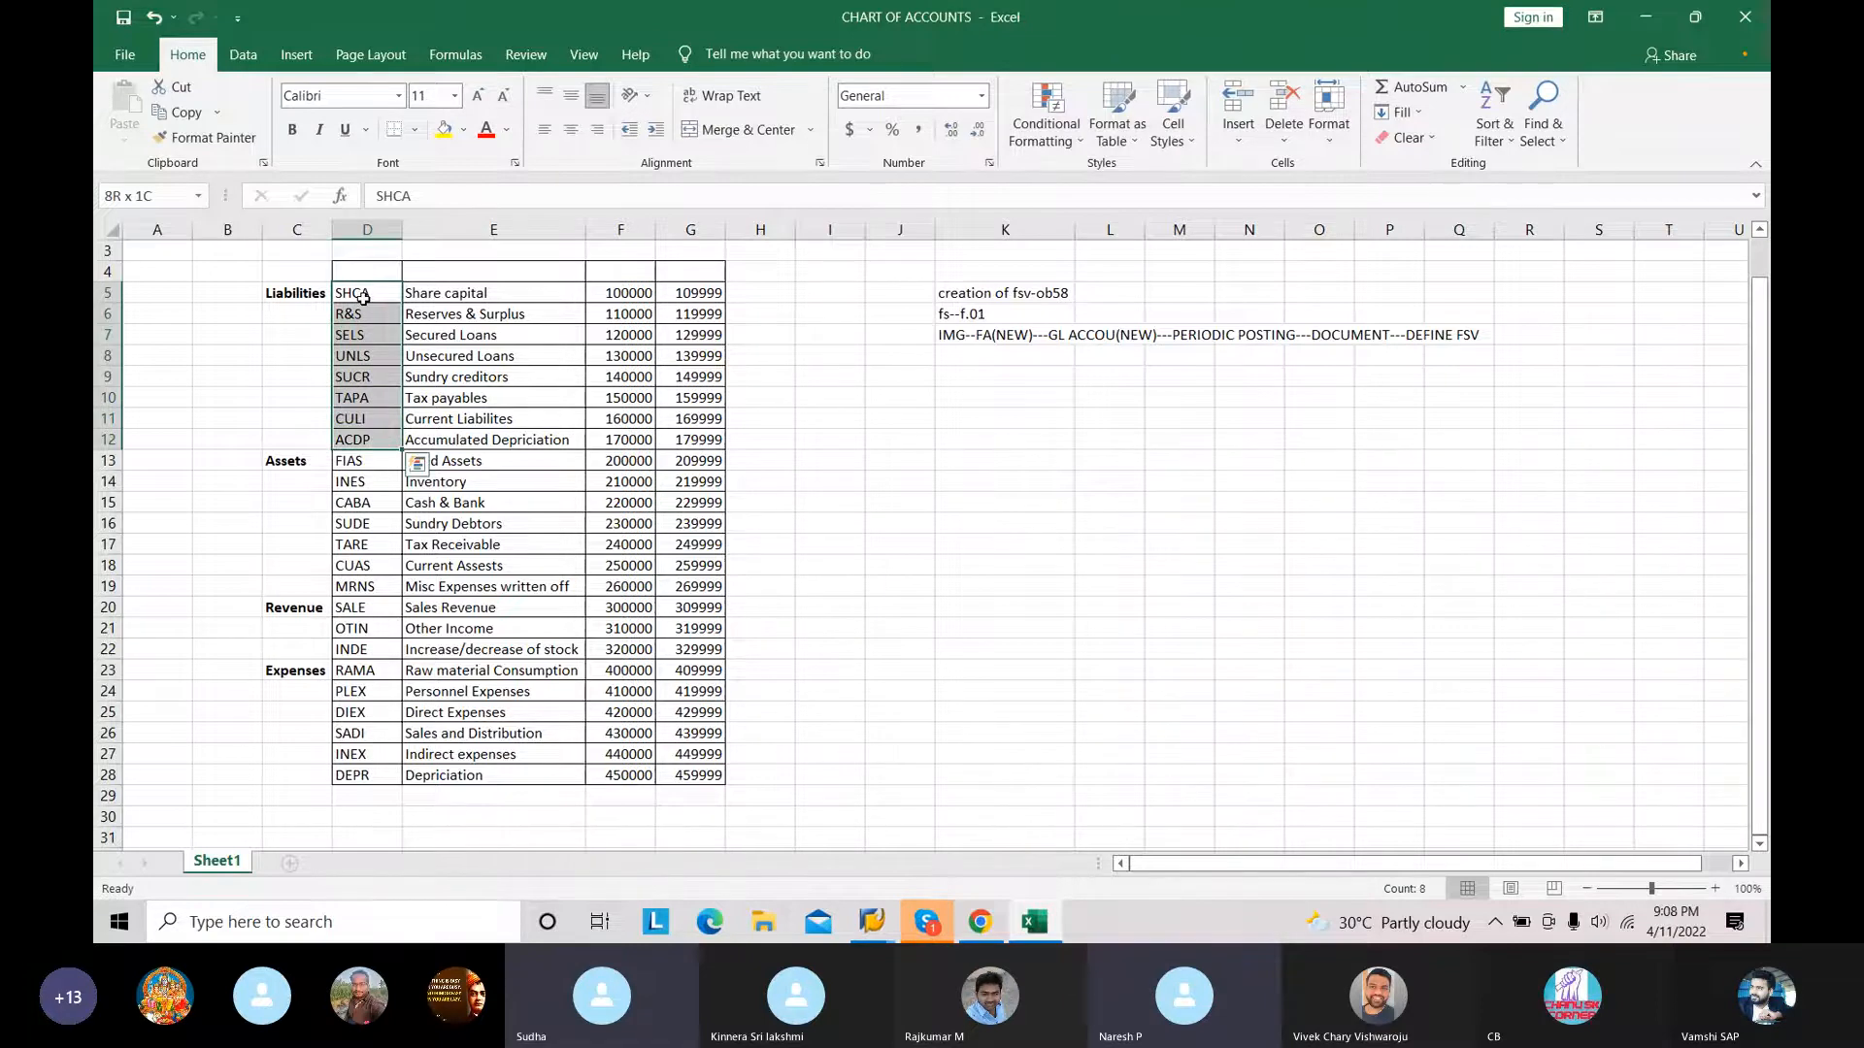
{"action": "key", "text": "ctrl+c"}
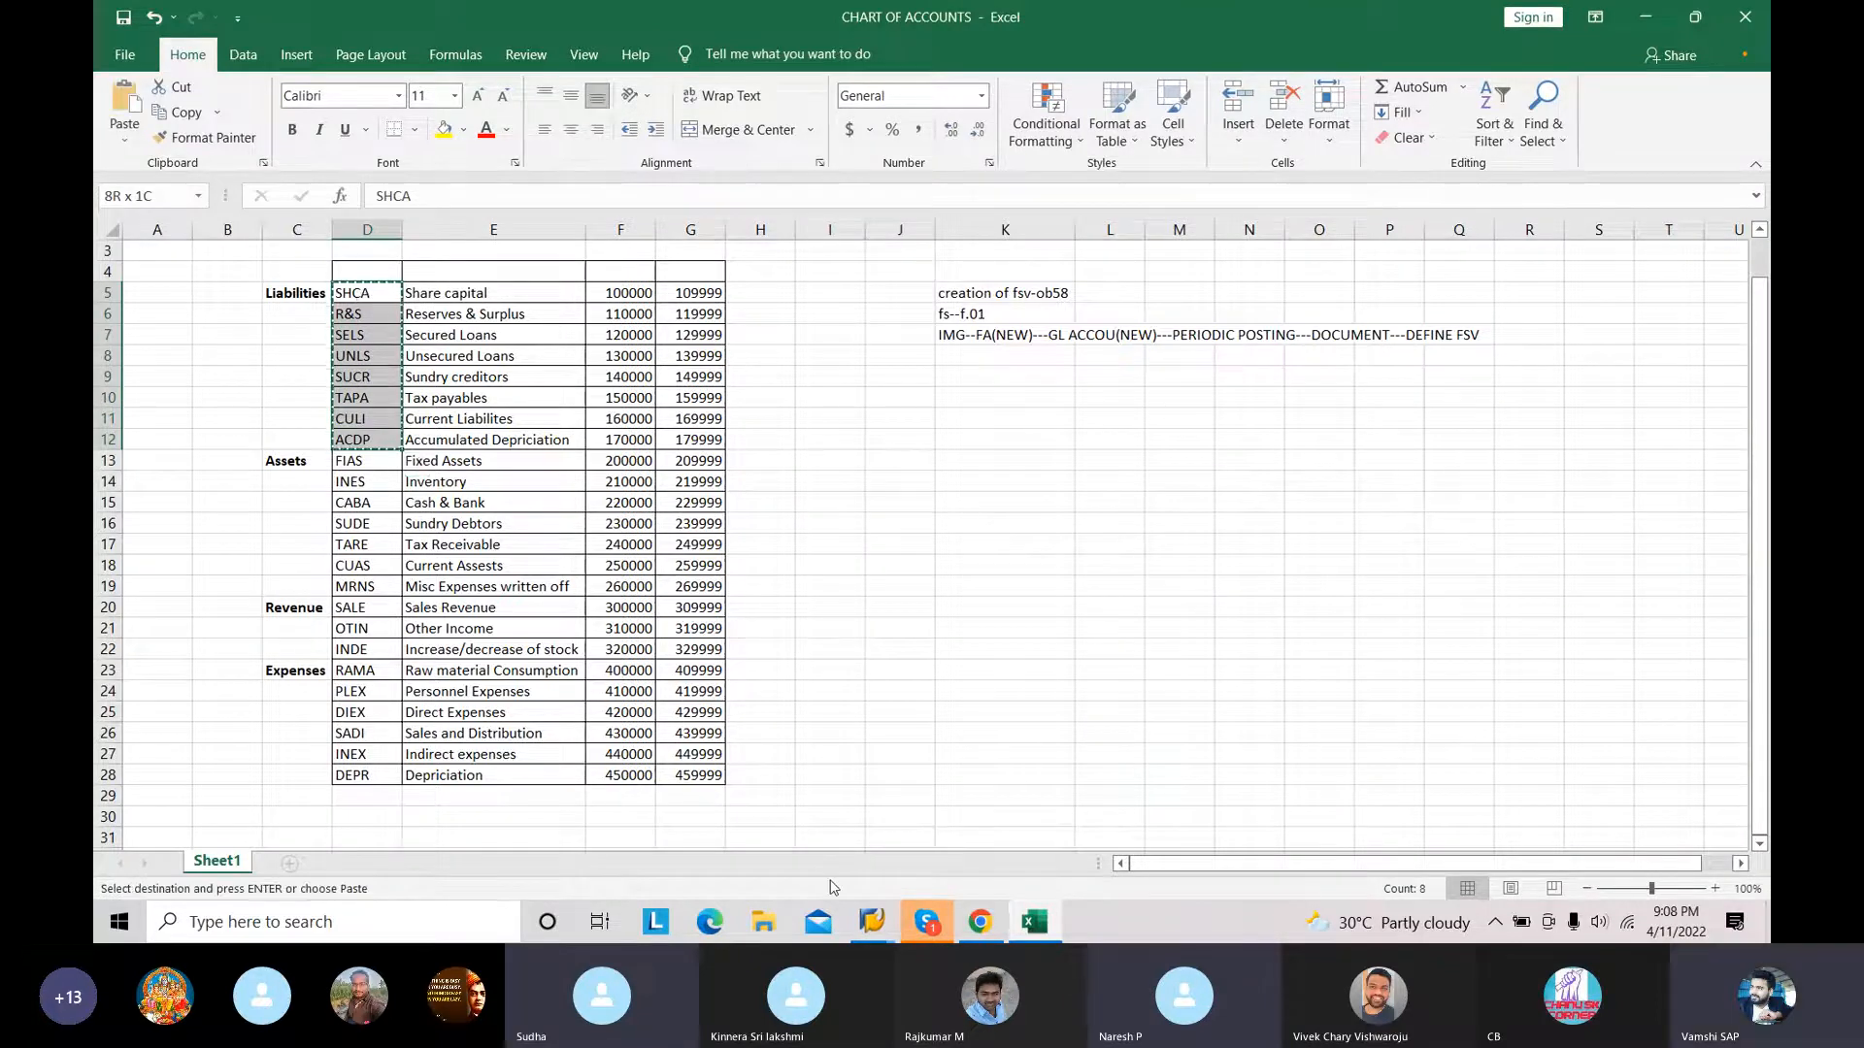
Step: Return to SAP and paste the codes SHCA through ACDP as item keys under LIABILITIES
{"action": "left_click", "coordinate": [859, 921]}
{"action": "left_click", "coordinate": [648, 406]}
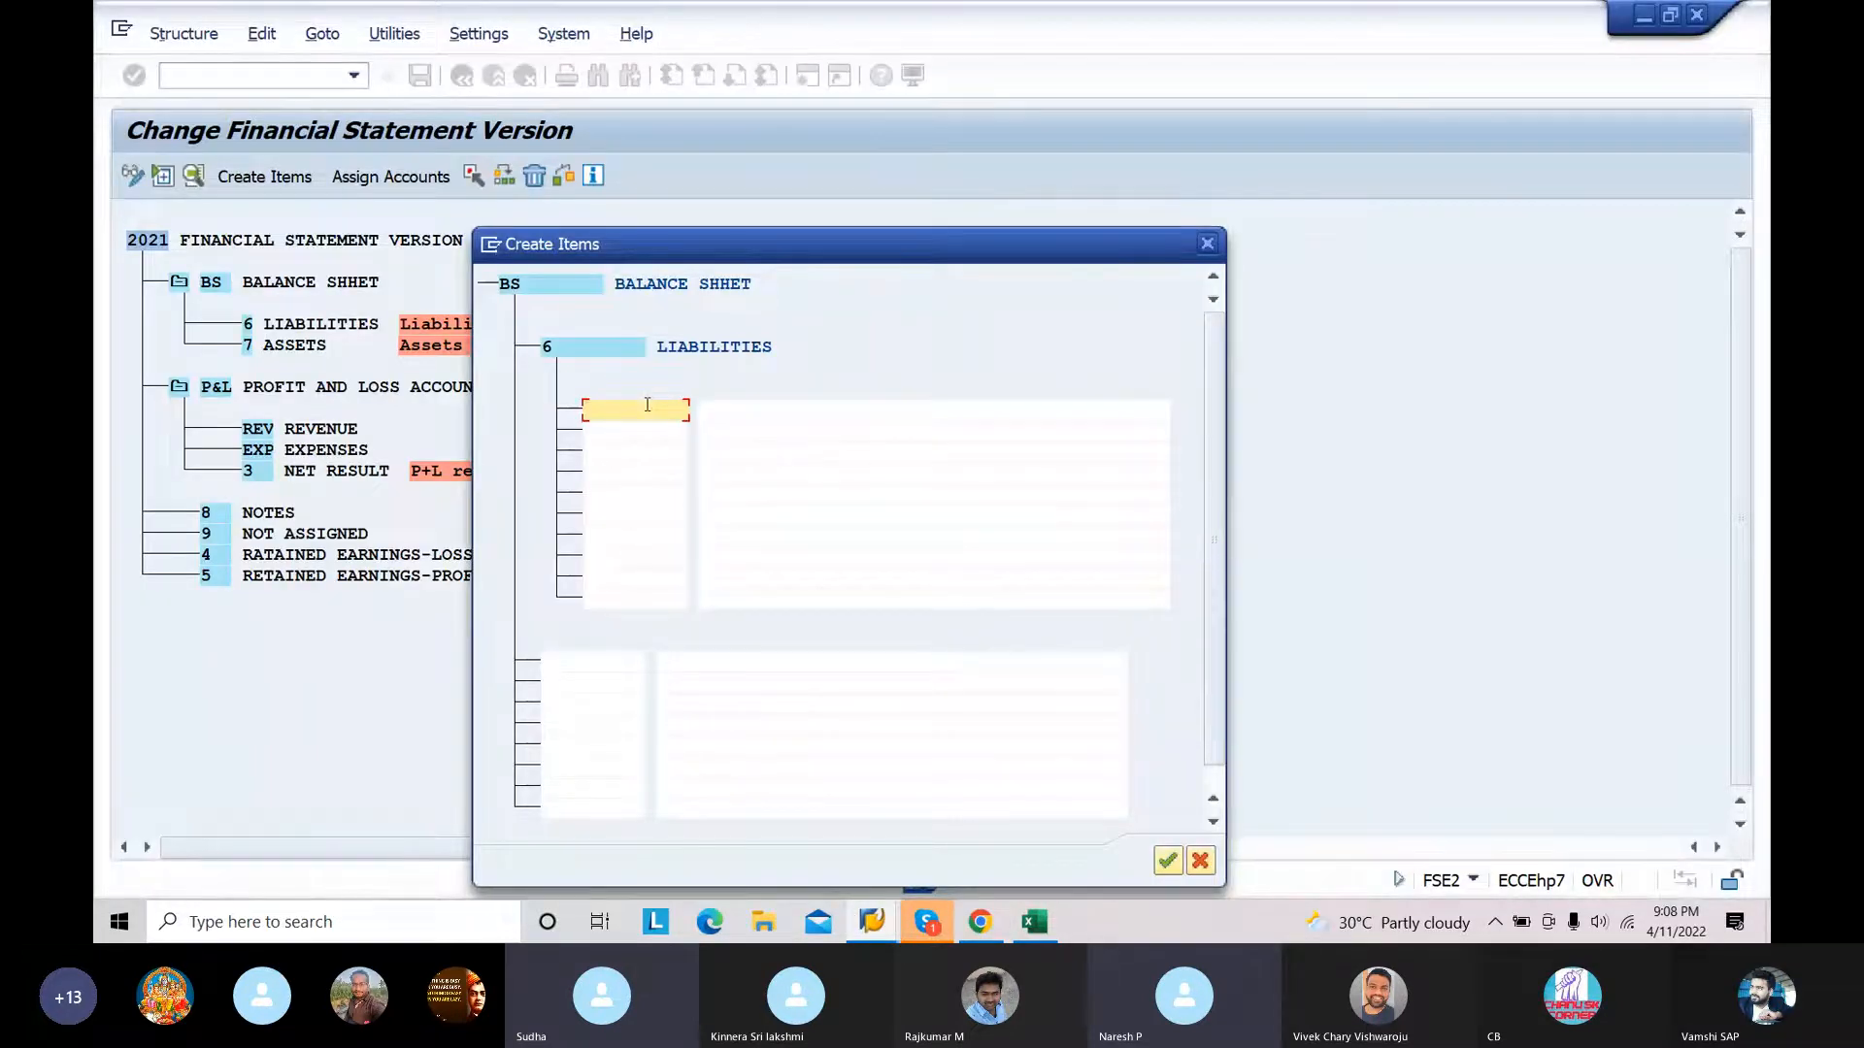
{"action": "key", "text": "ctrl+v"}
Step: Copy the liability descriptions from Share capital through Accumulated Depriciation in the Excel chart of accounts
{"action": "left_click", "coordinate": [737, 419]}
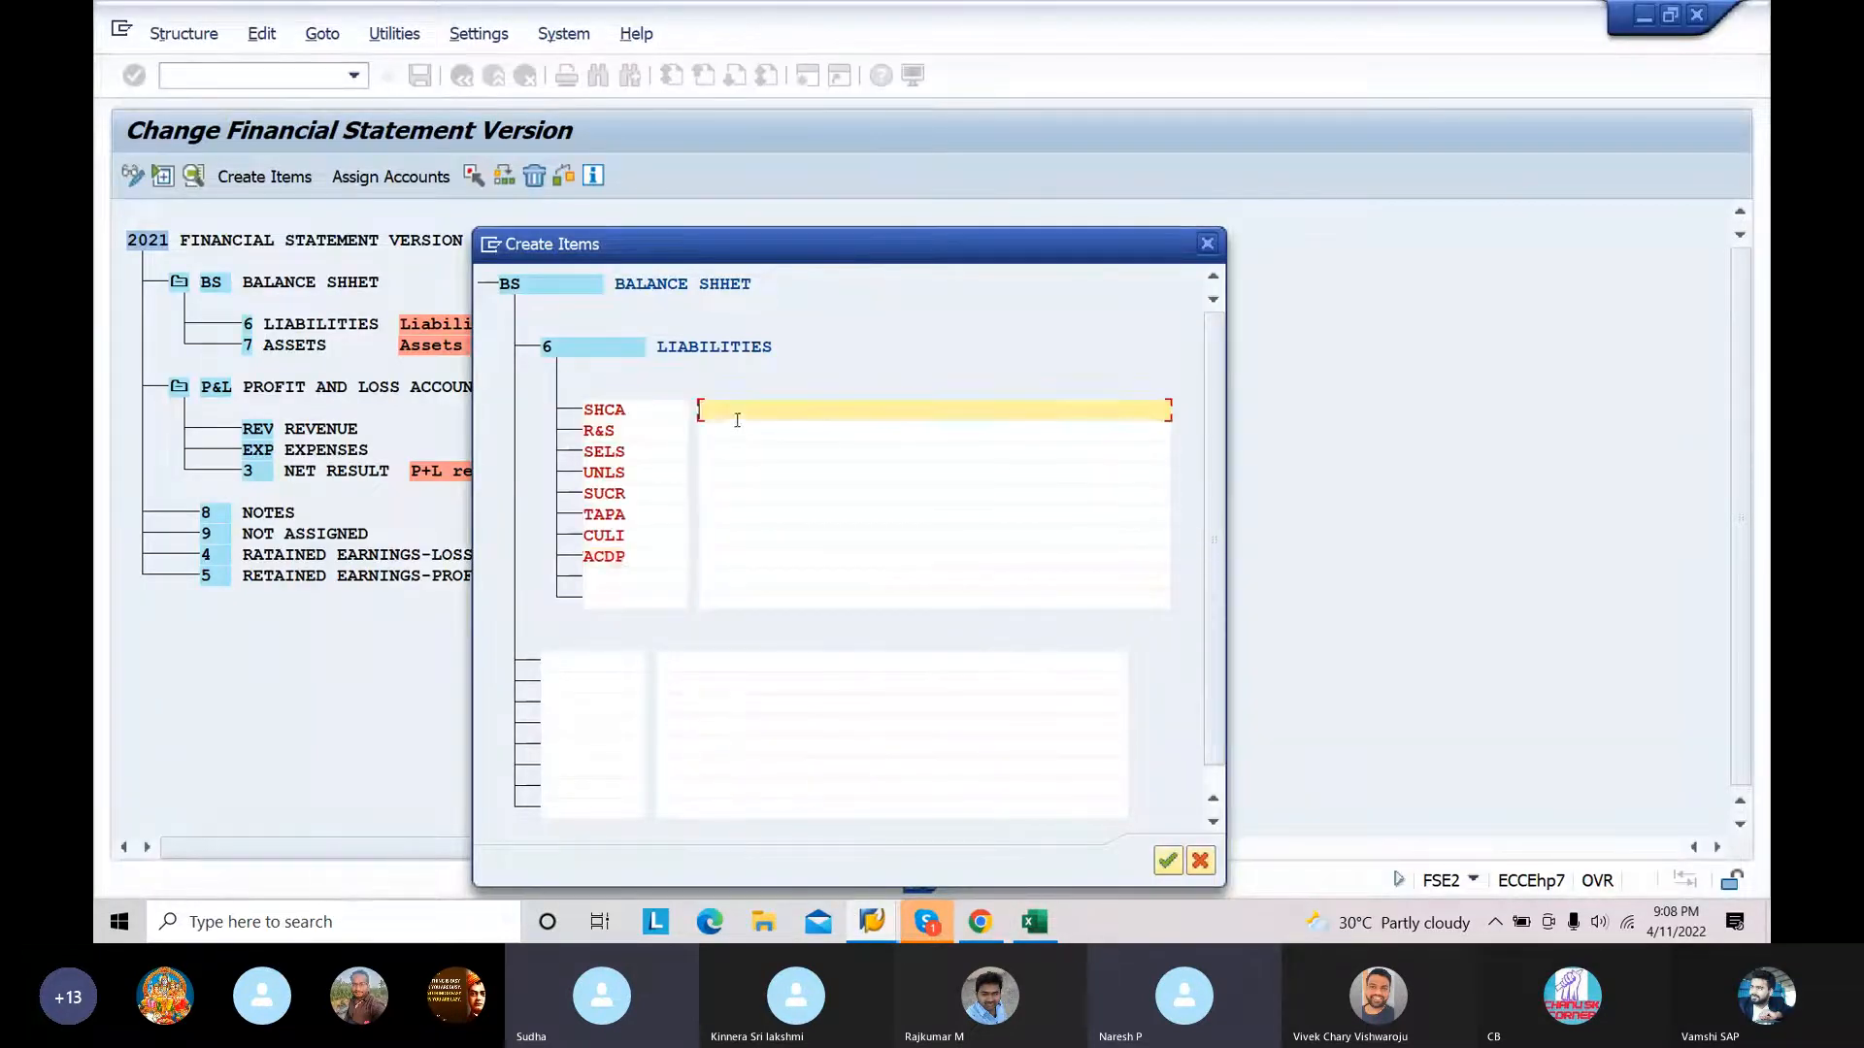
{"action": "left_click", "coordinate": [1035, 920]}
{"action": "left_click", "coordinate": [504, 297]}
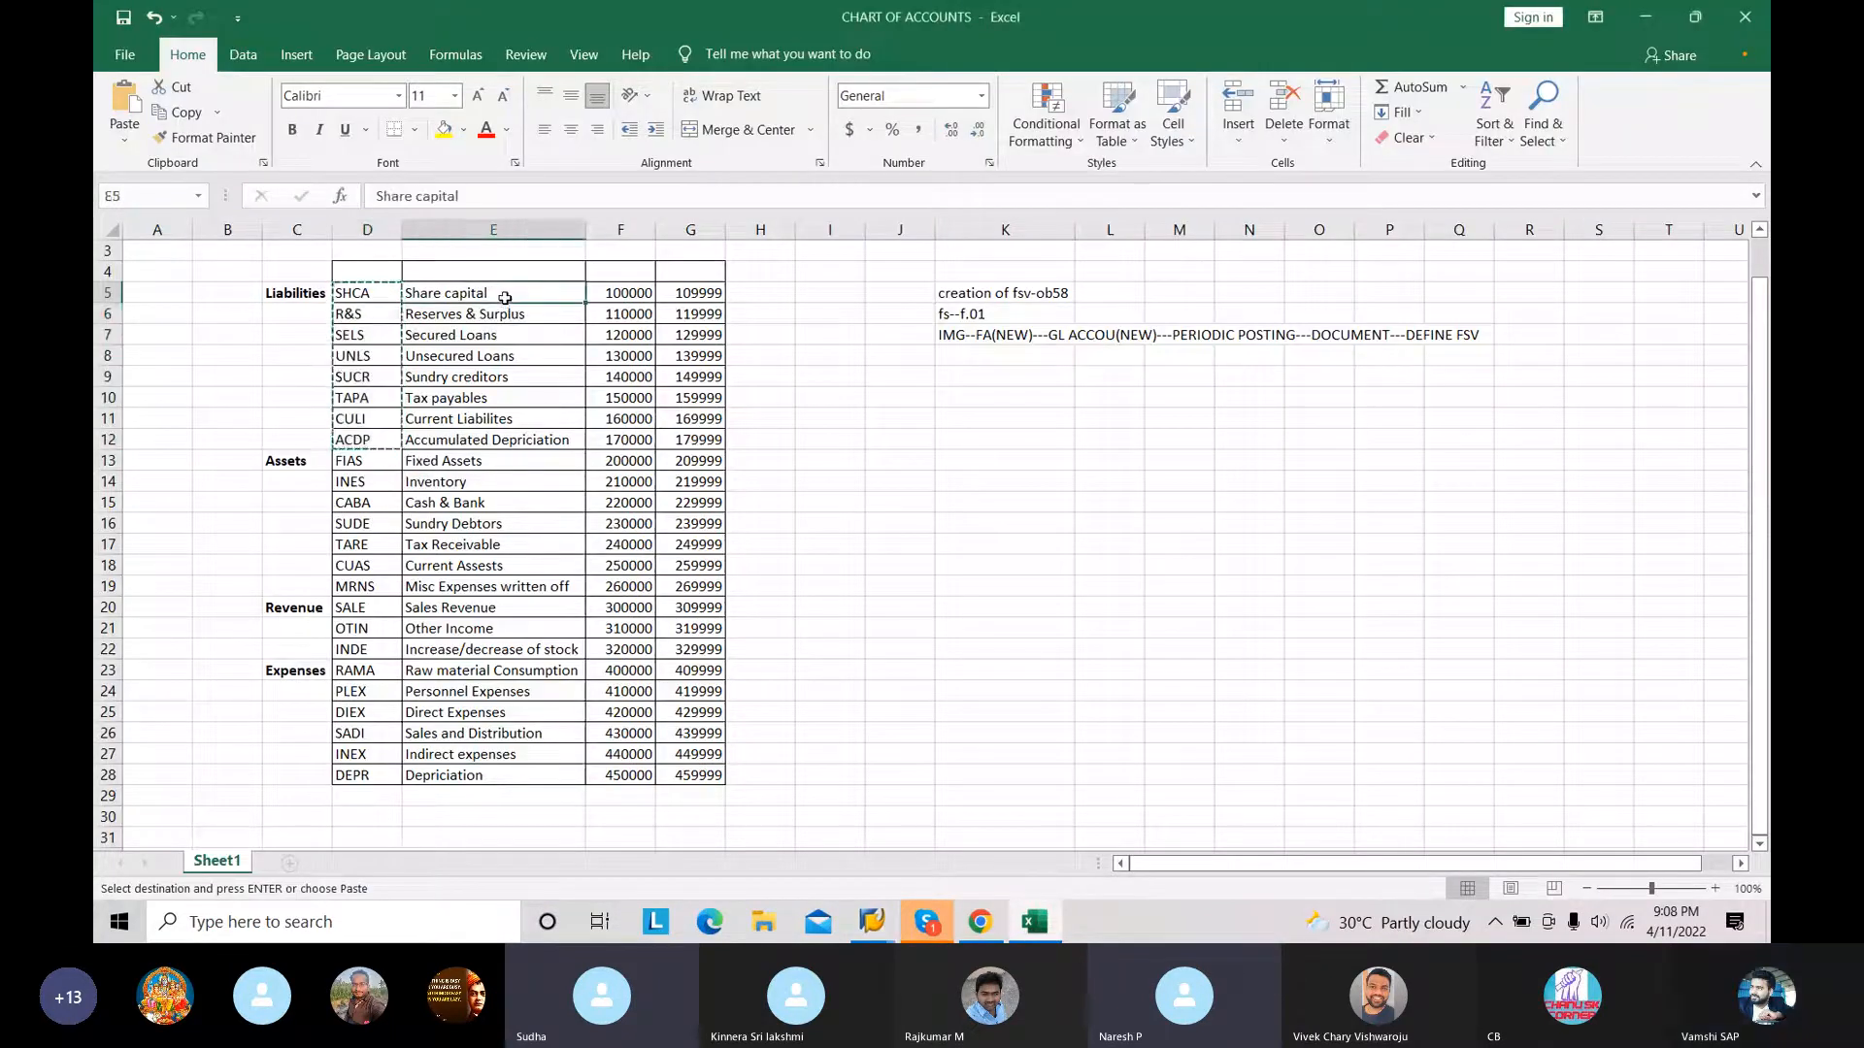
{"action": "key", "text": "shift+Down"}
{"action": "key", "text": "shift+Down"}
{"action": "key", "text": "shift+Down"}
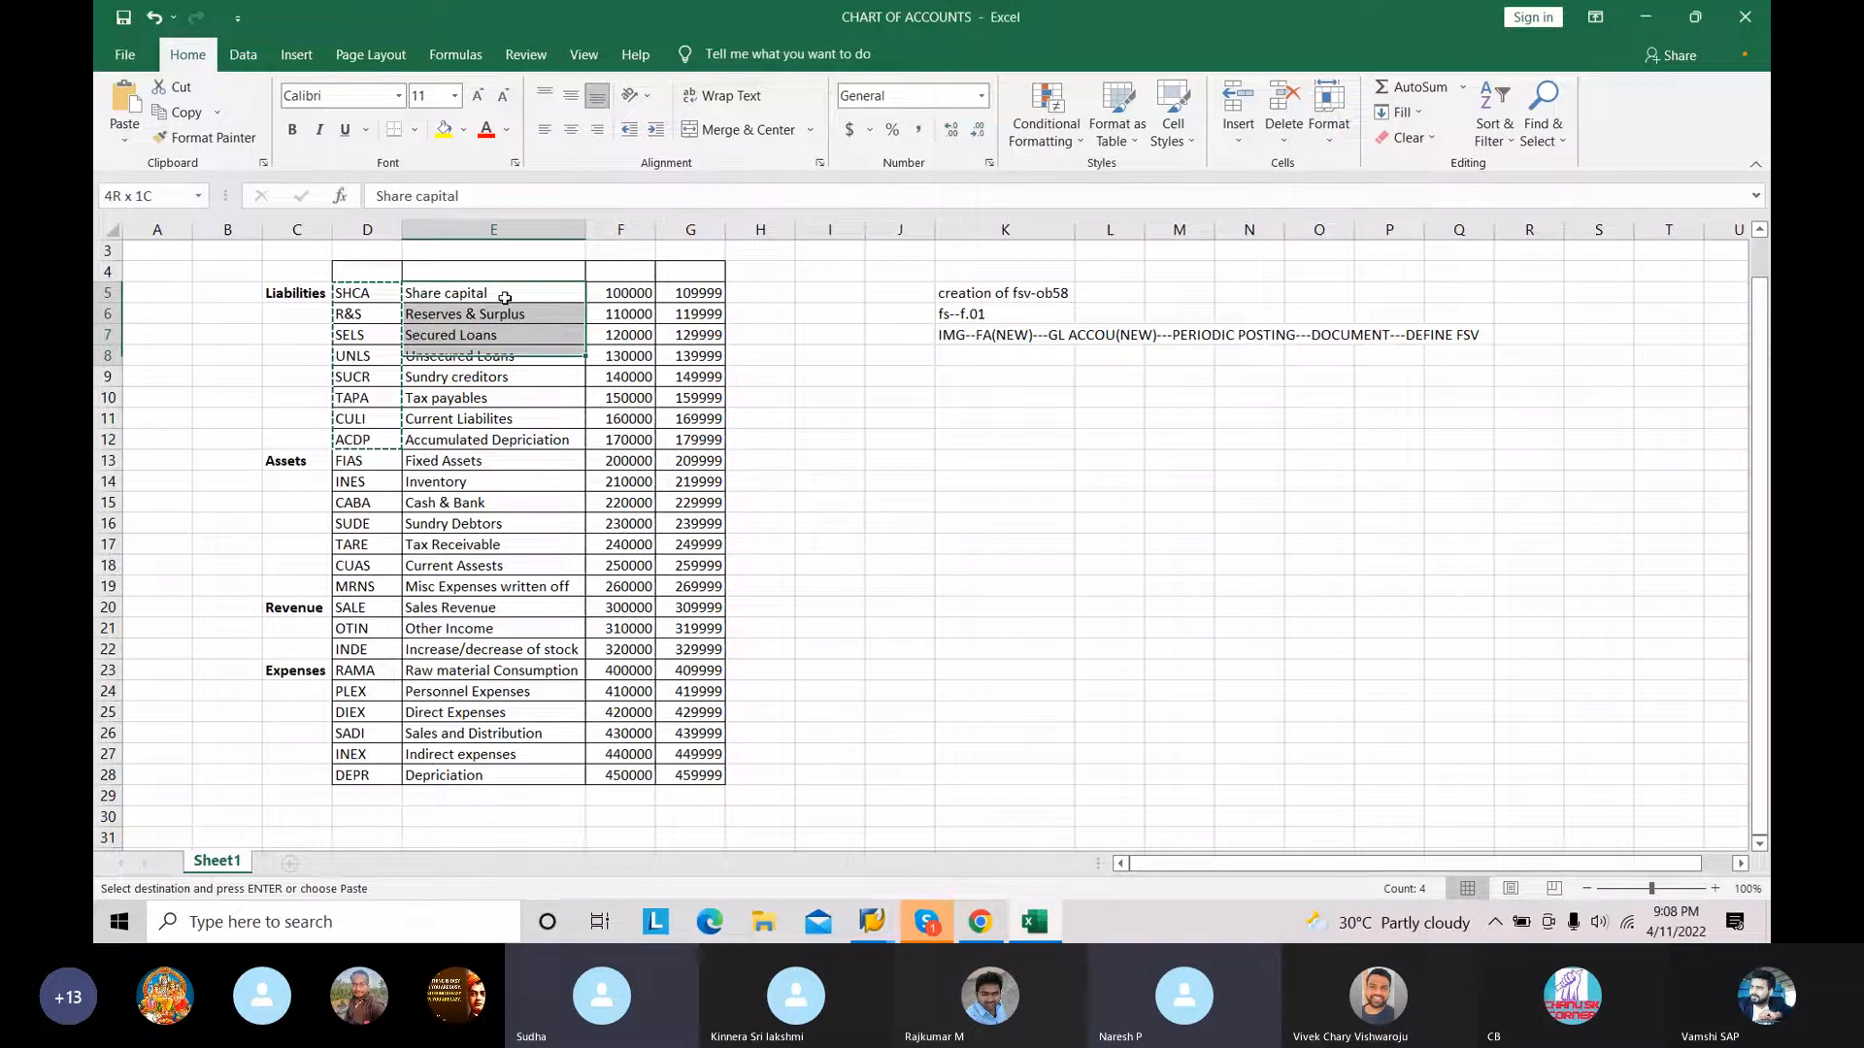
{"action": "key", "text": "shift+Down"}
{"action": "key", "text": "shift+Down"}
{"action": "key", "text": "shift+Down"}
{"action": "key", "text": "shift+Down"}
{"action": "key", "text": "shift+Up"}
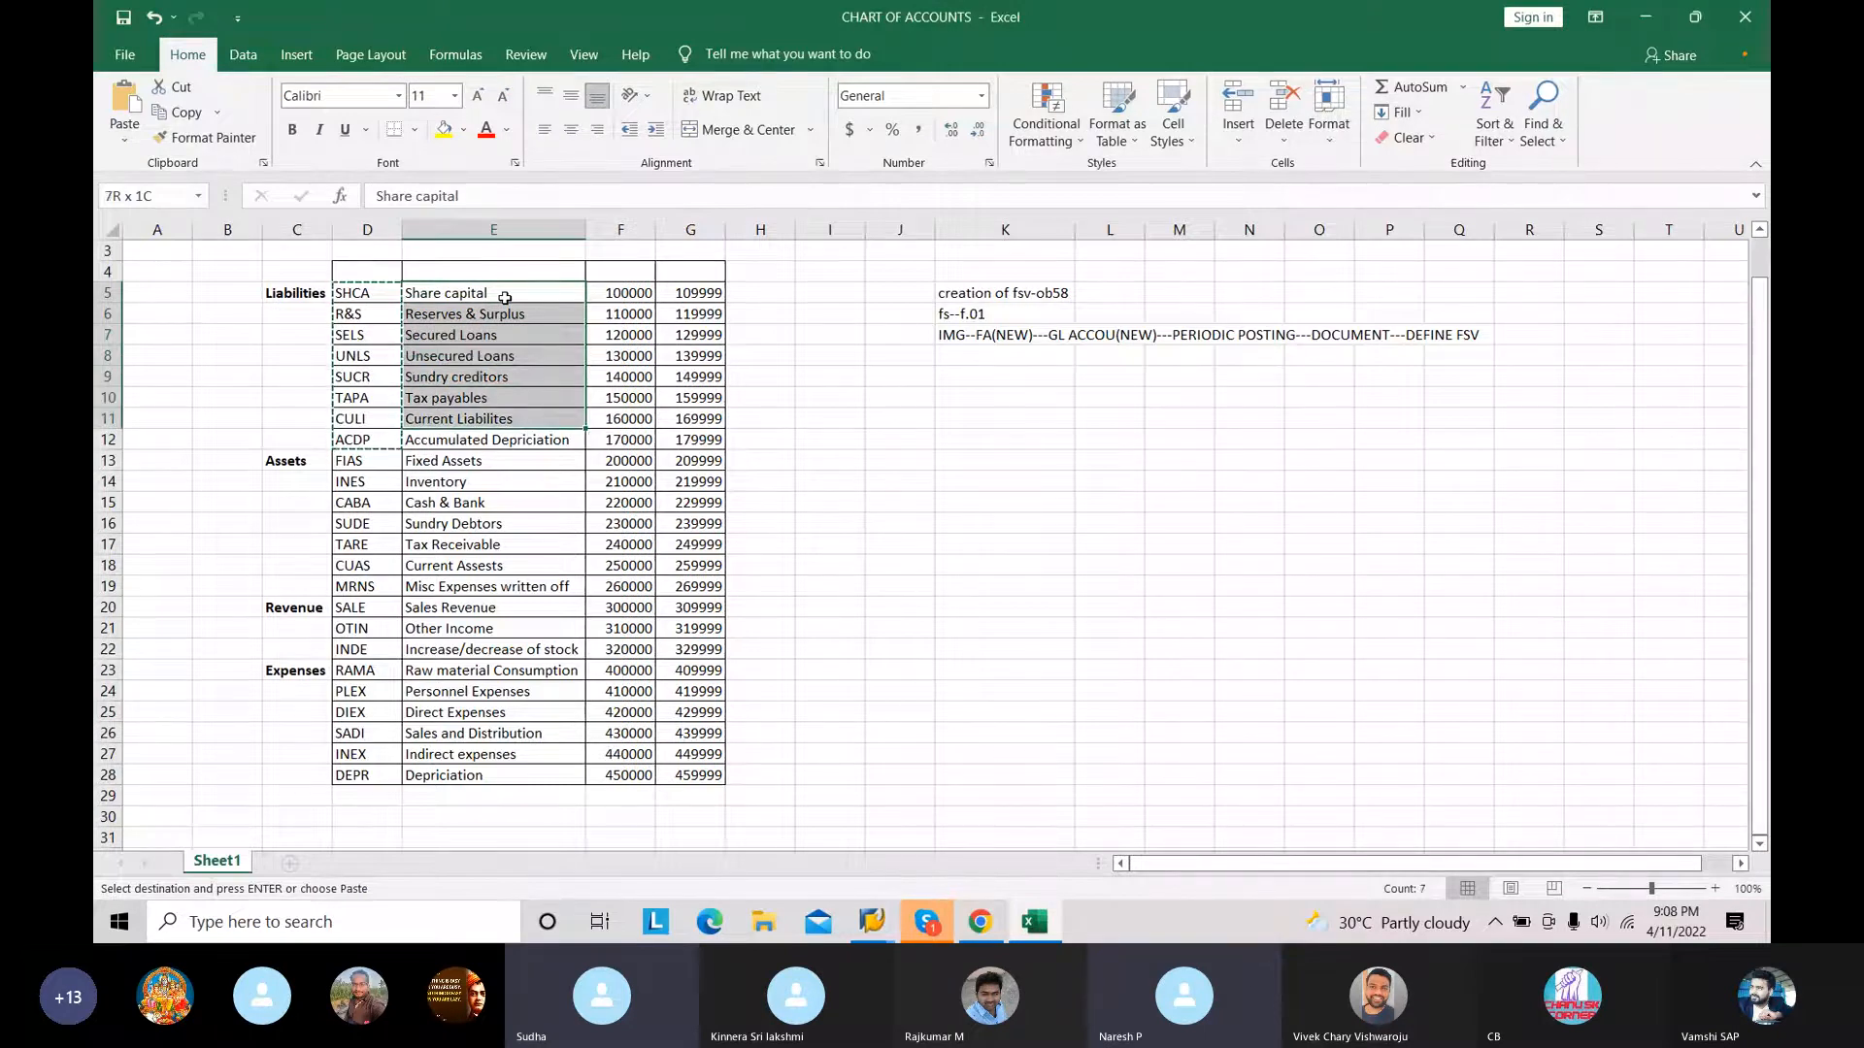
{"action": "key", "text": "shift+Down"}
{"action": "key", "text": "ctrl+c"}
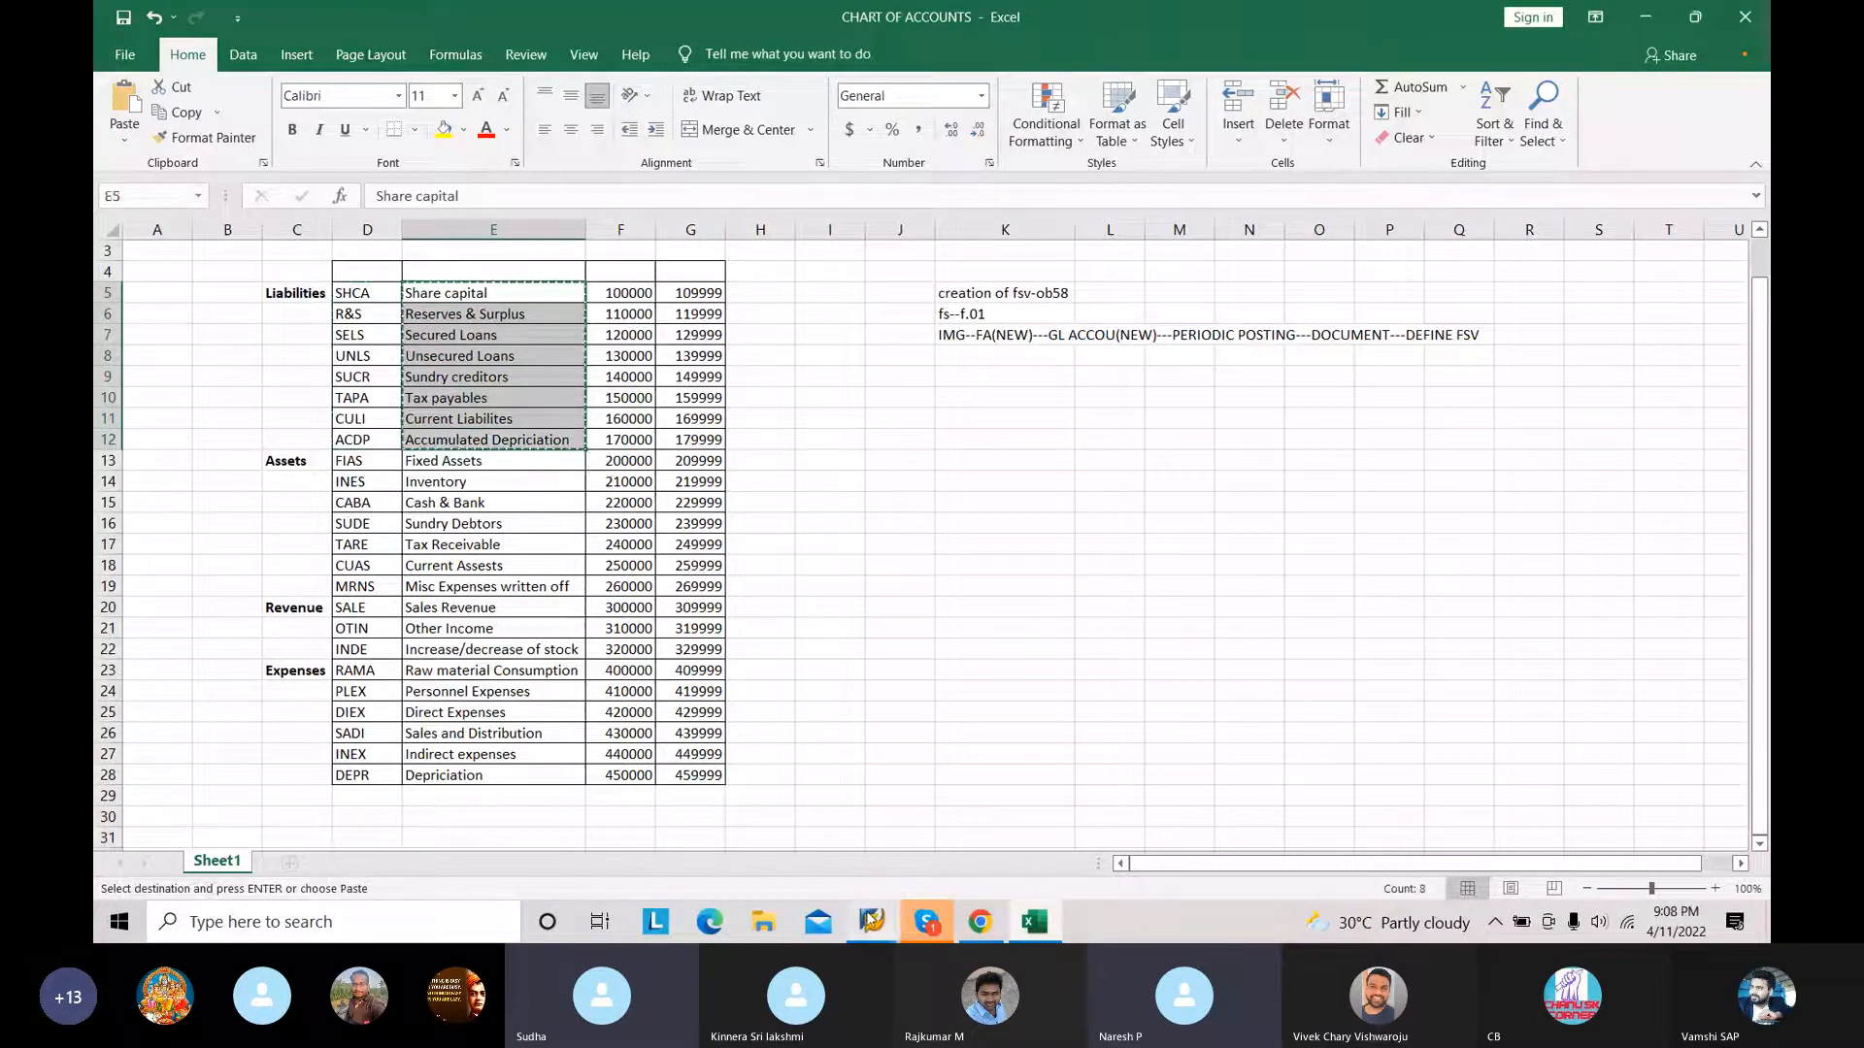
Step: Paste the liability descriptions beside their item keys in SAP and accept the new LIABILITIES items
{"action": "mouse_move", "coordinate": [870, 919]}
{"action": "left_click", "coordinate": [946, 835]}
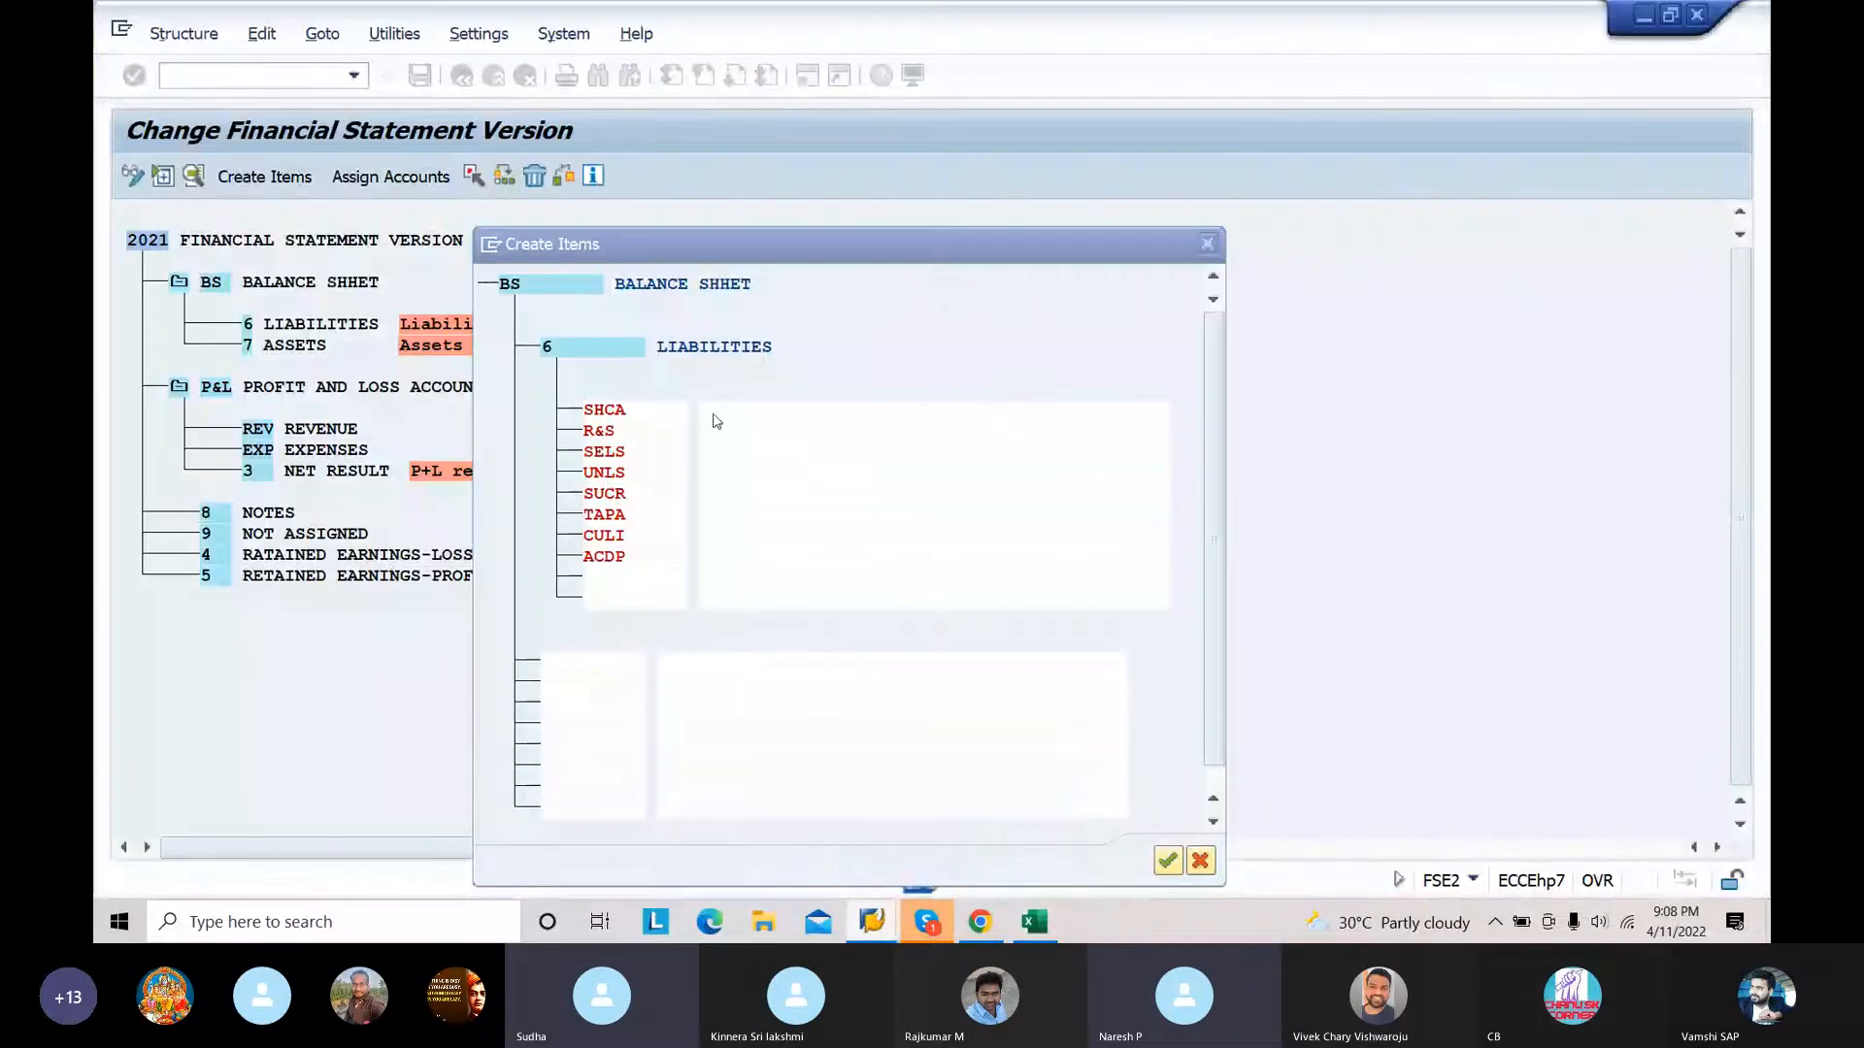
{"action": "left_click", "coordinate": [723, 408]}
{"action": "key", "text": "ctrl+v"}
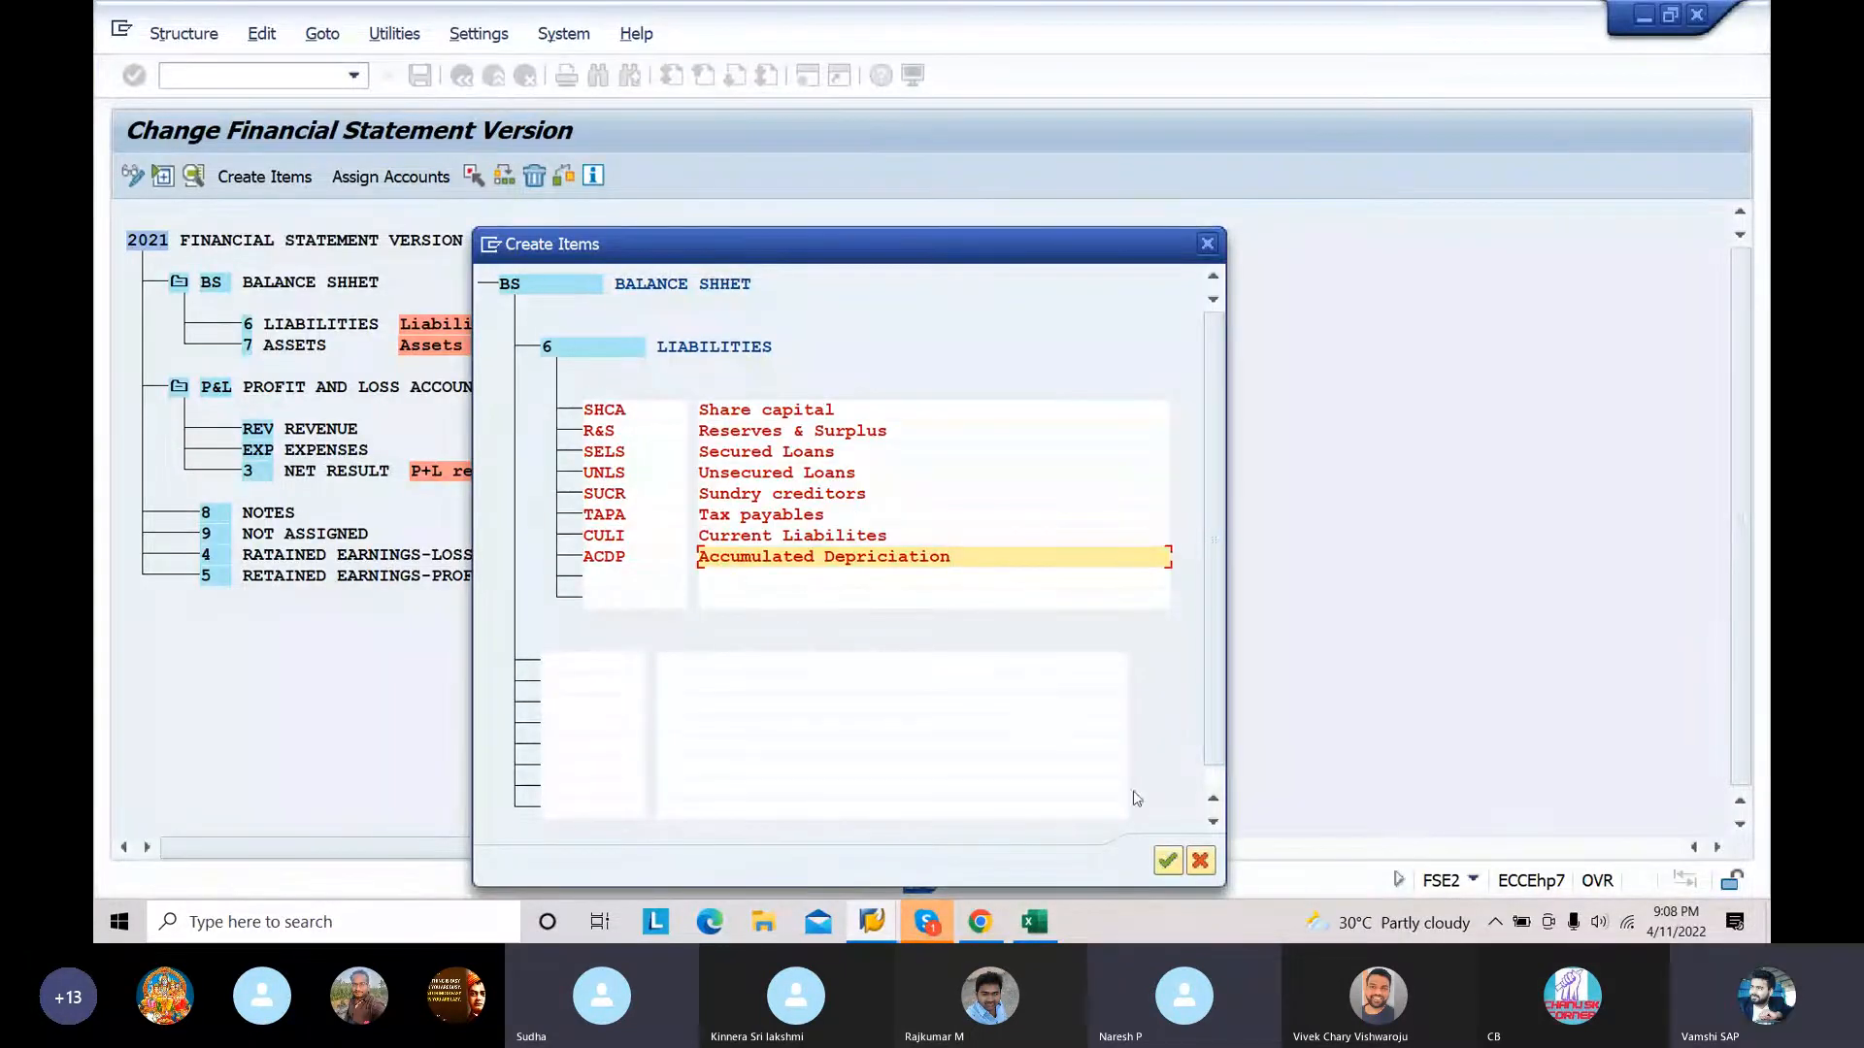
{"action": "left_click", "coordinate": [1168, 861]}
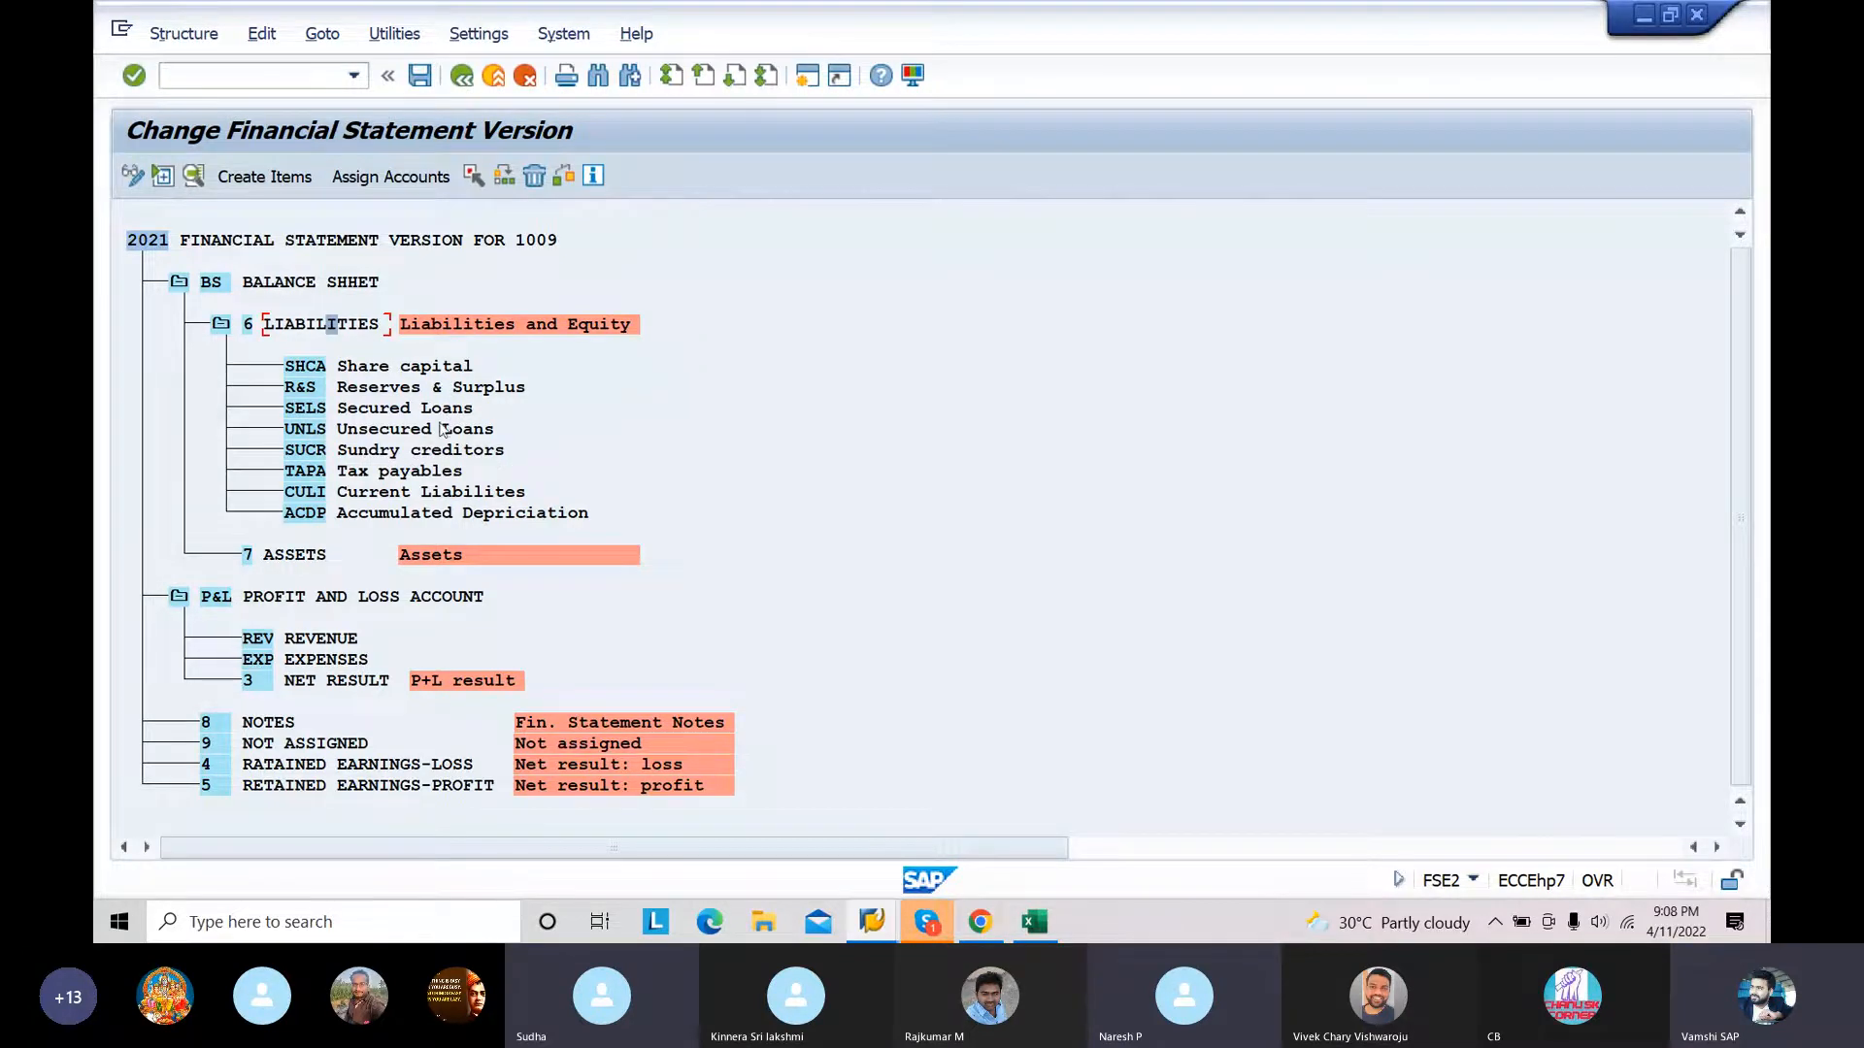
Step: Start creating items under 7 ASSETS and copy the asset group codes FIAS through MRNS from the Excel chart of accounts
{"action": "left_click", "coordinate": [301, 559]}
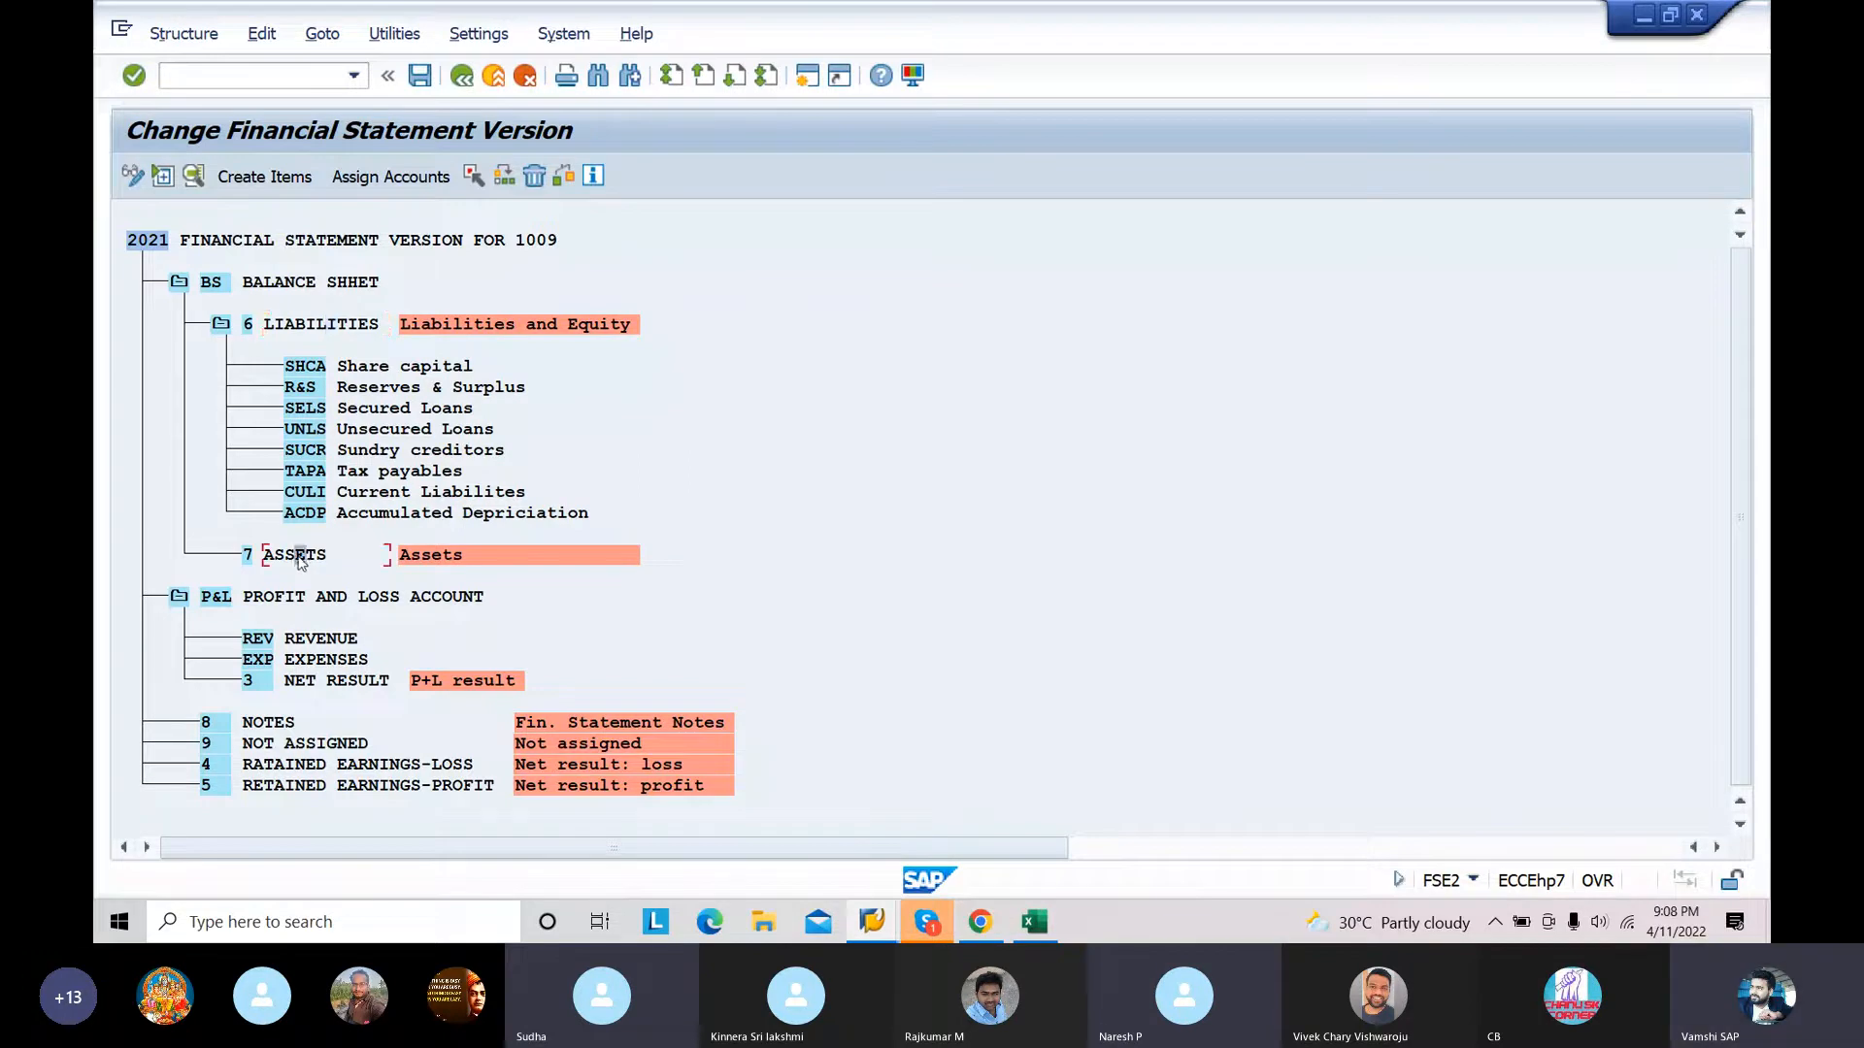
{"action": "left_click", "coordinate": [260, 172]}
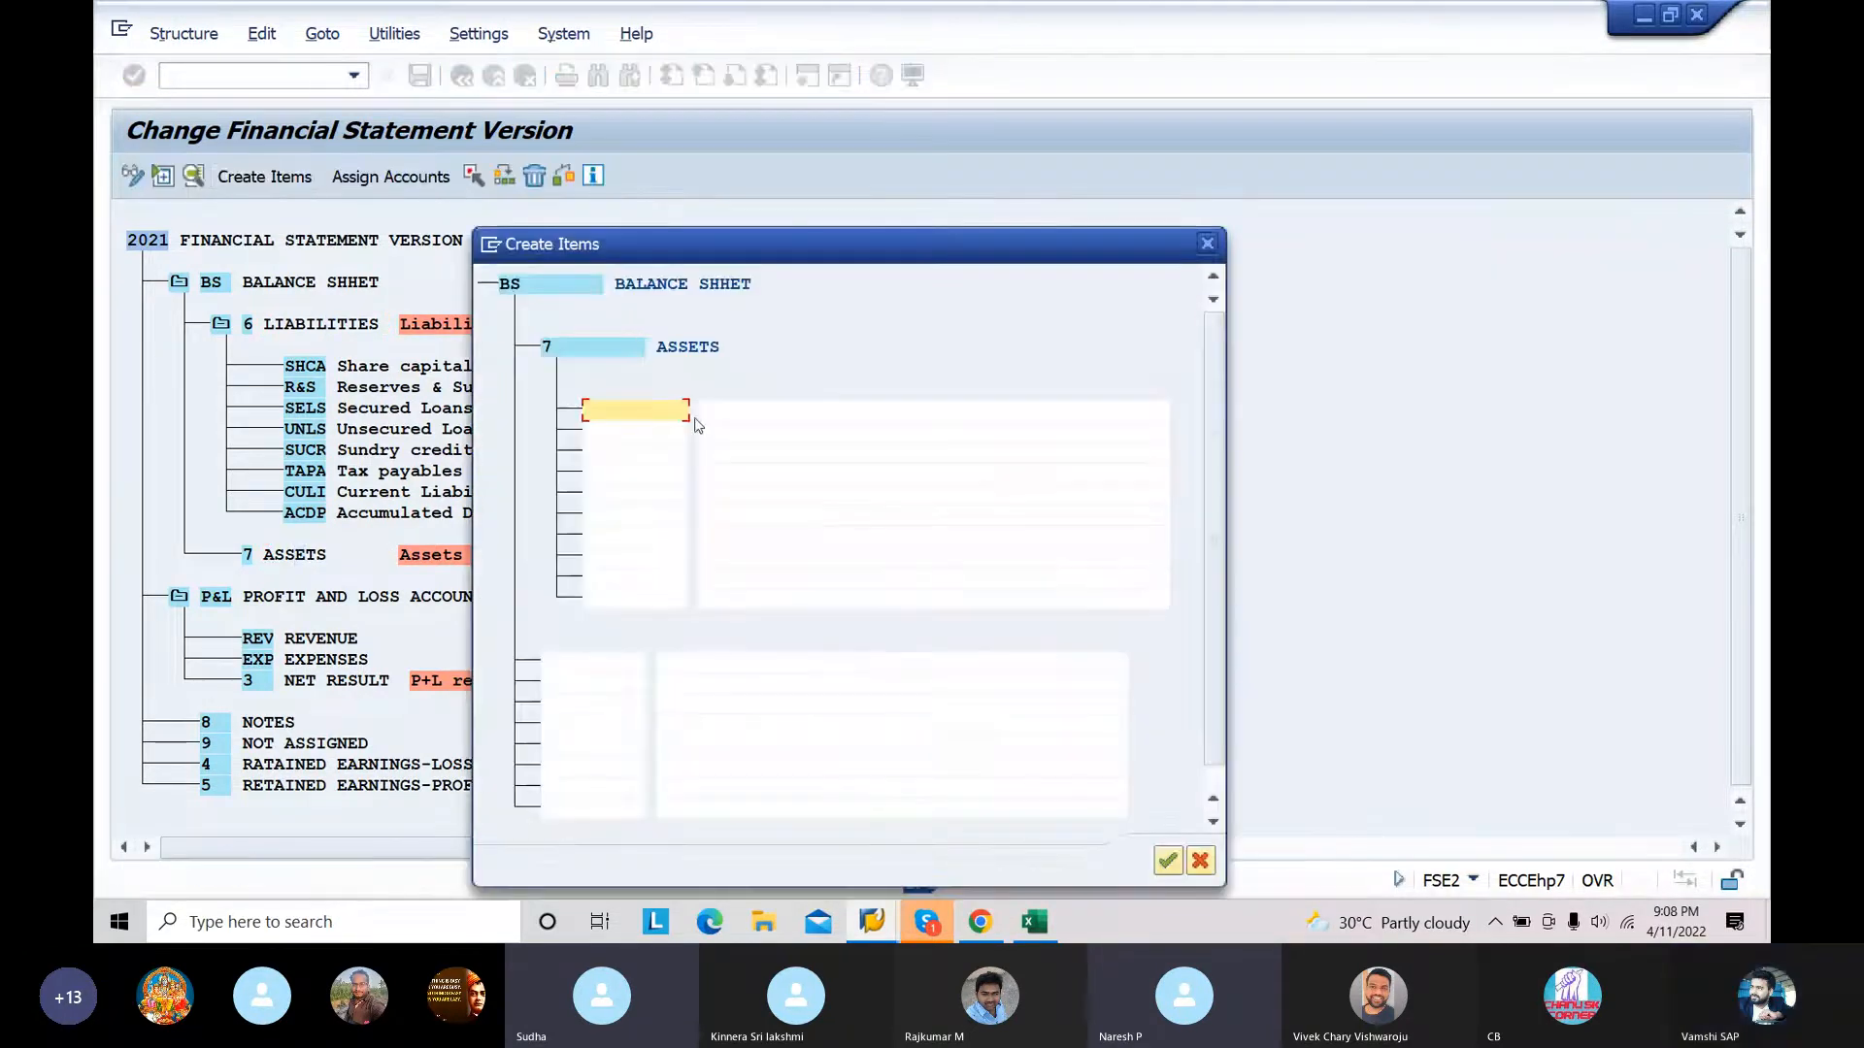
{"action": "left_click", "coordinate": [1040, 927]}
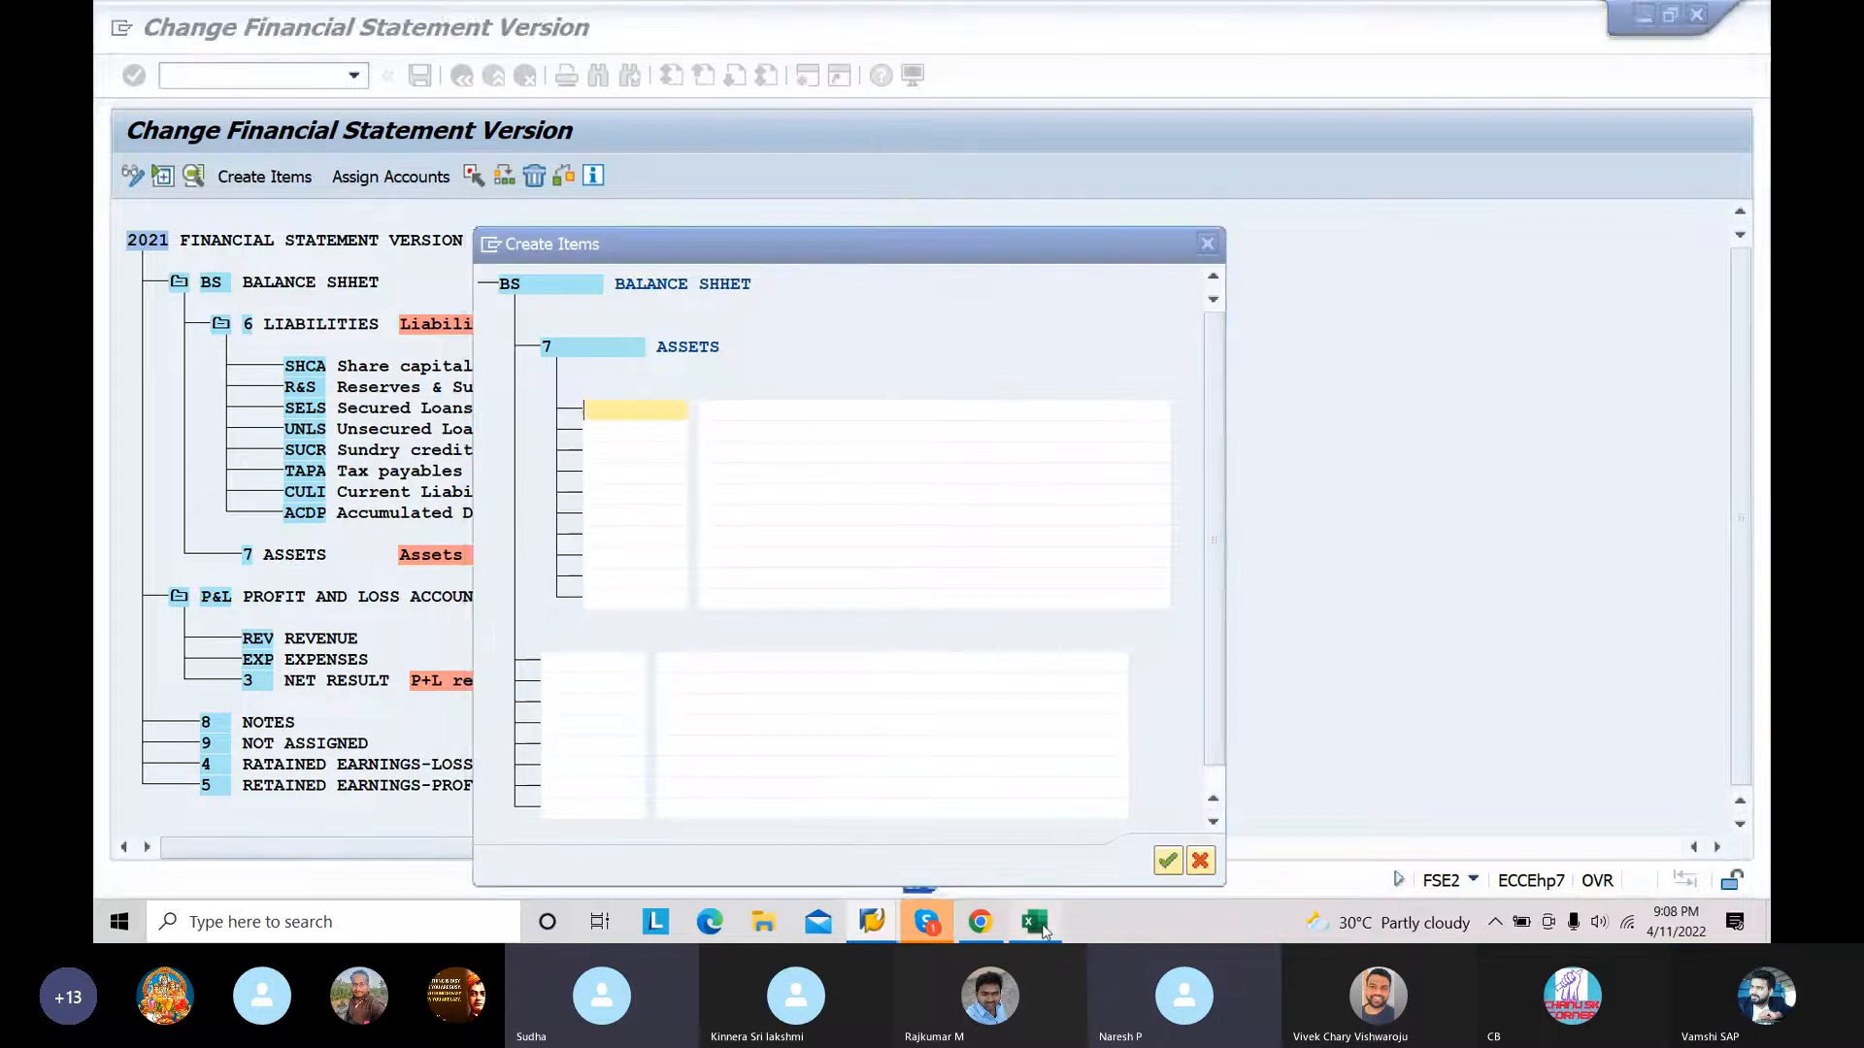
{"action": "left_click", "coordinate": [349, 462]}
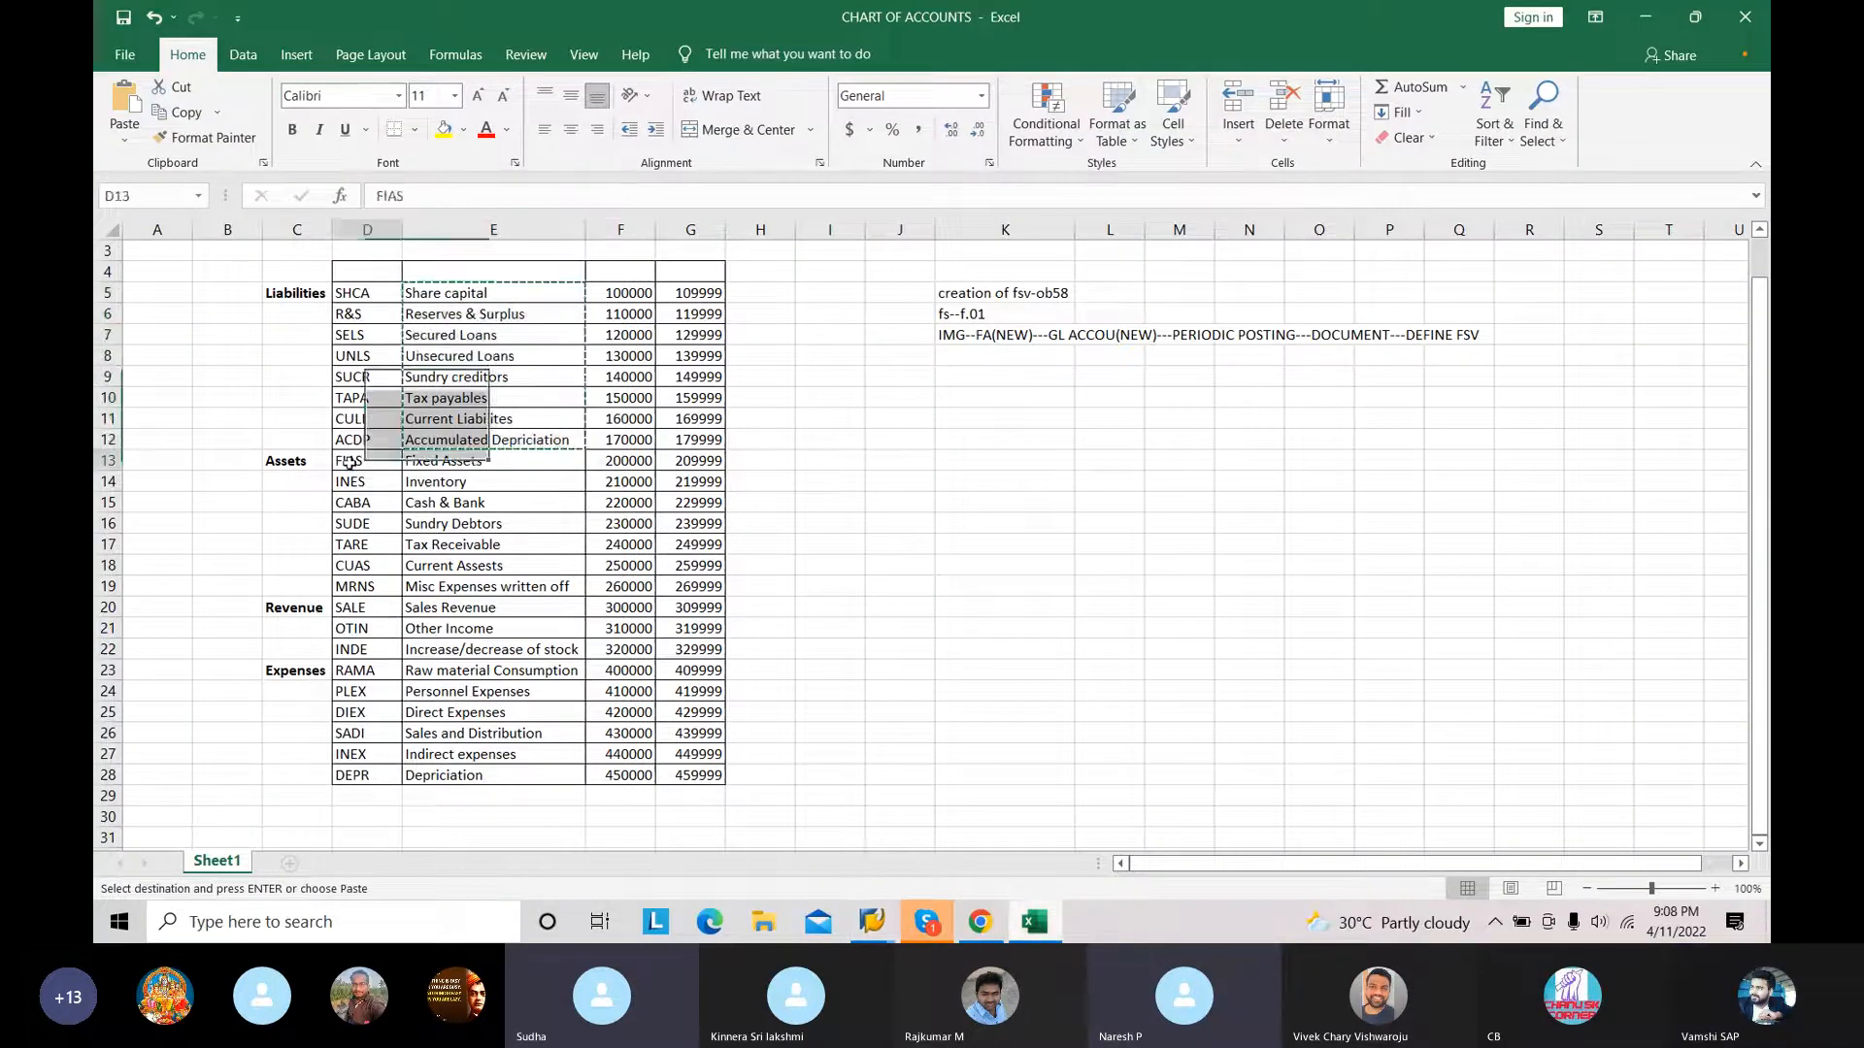
{"action": "key", "text": "shift+Down"}
{"action": "key", "text": "shift+Down"}
{"action": "key", "text": "shift+Down"}
{"action": "key", "text": "shift+Down"}
{"action": "key", "text": "shift+Down"}
{"action": "key", "text": "shift+Down"}
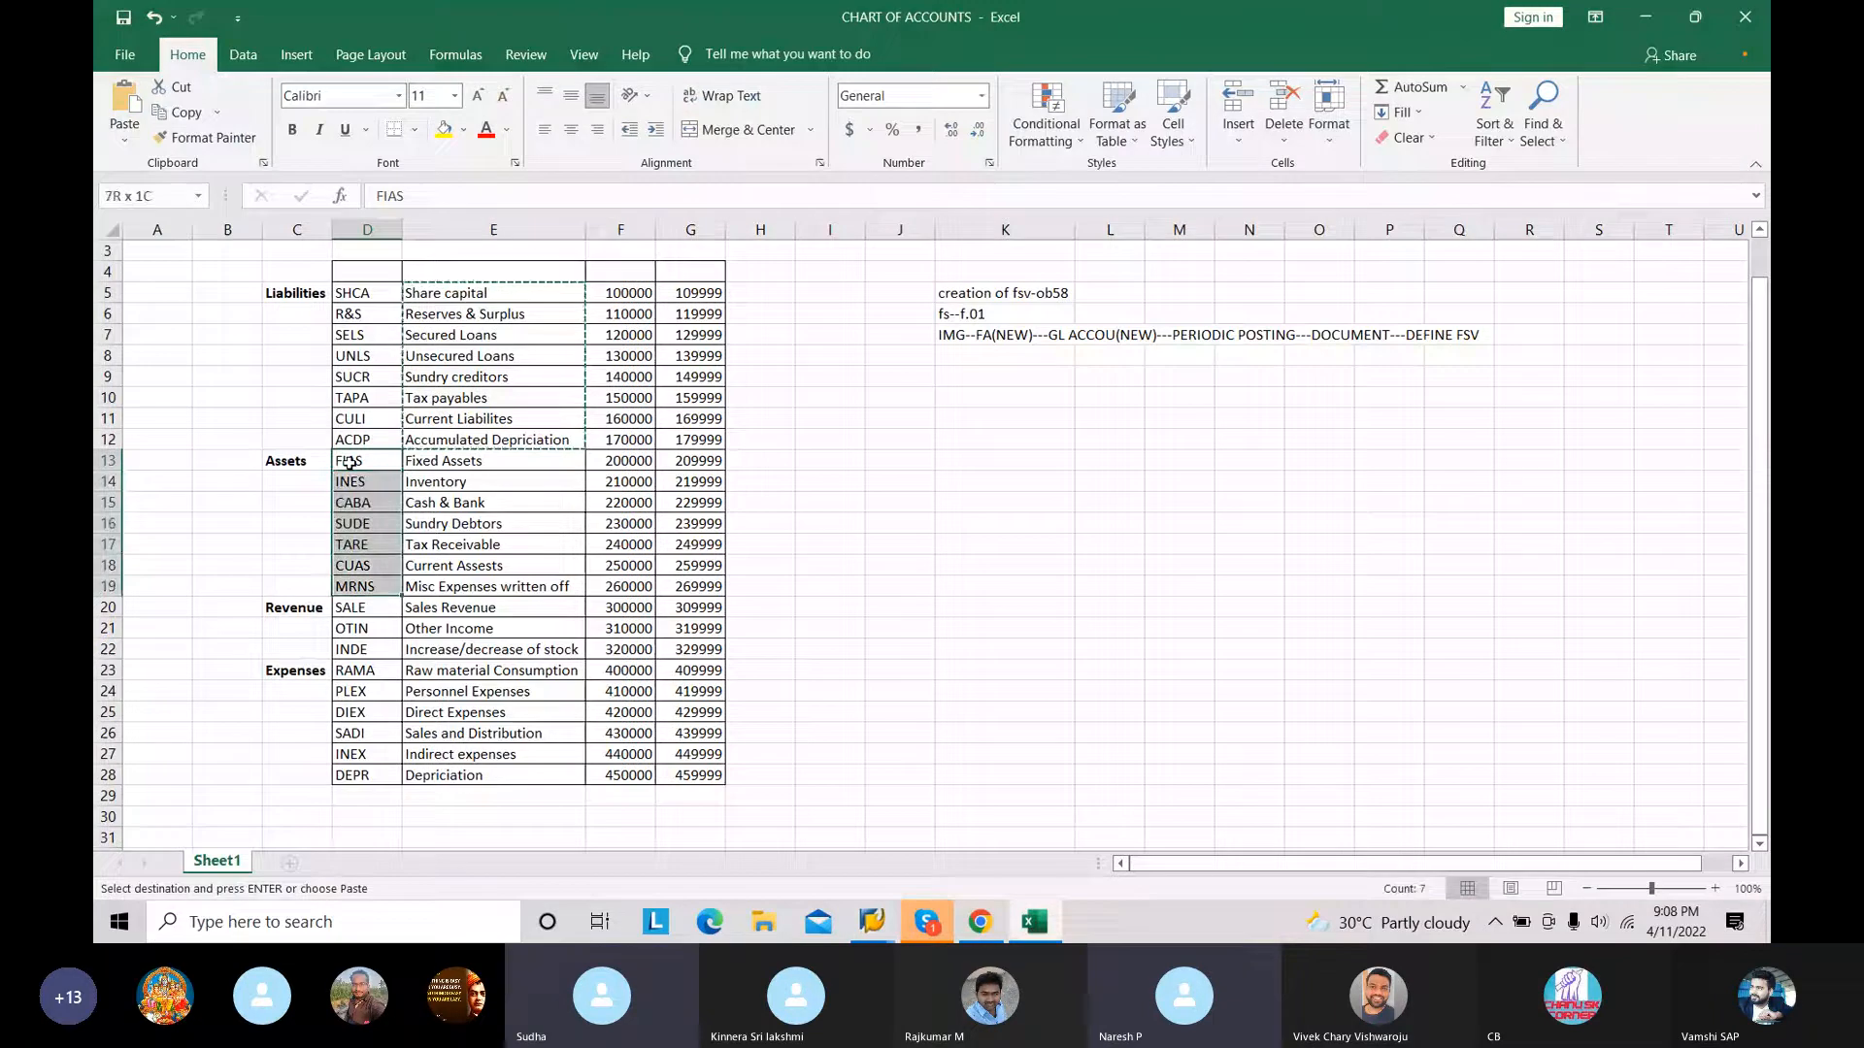
{"action": "key", "text": "ctrl+c"}
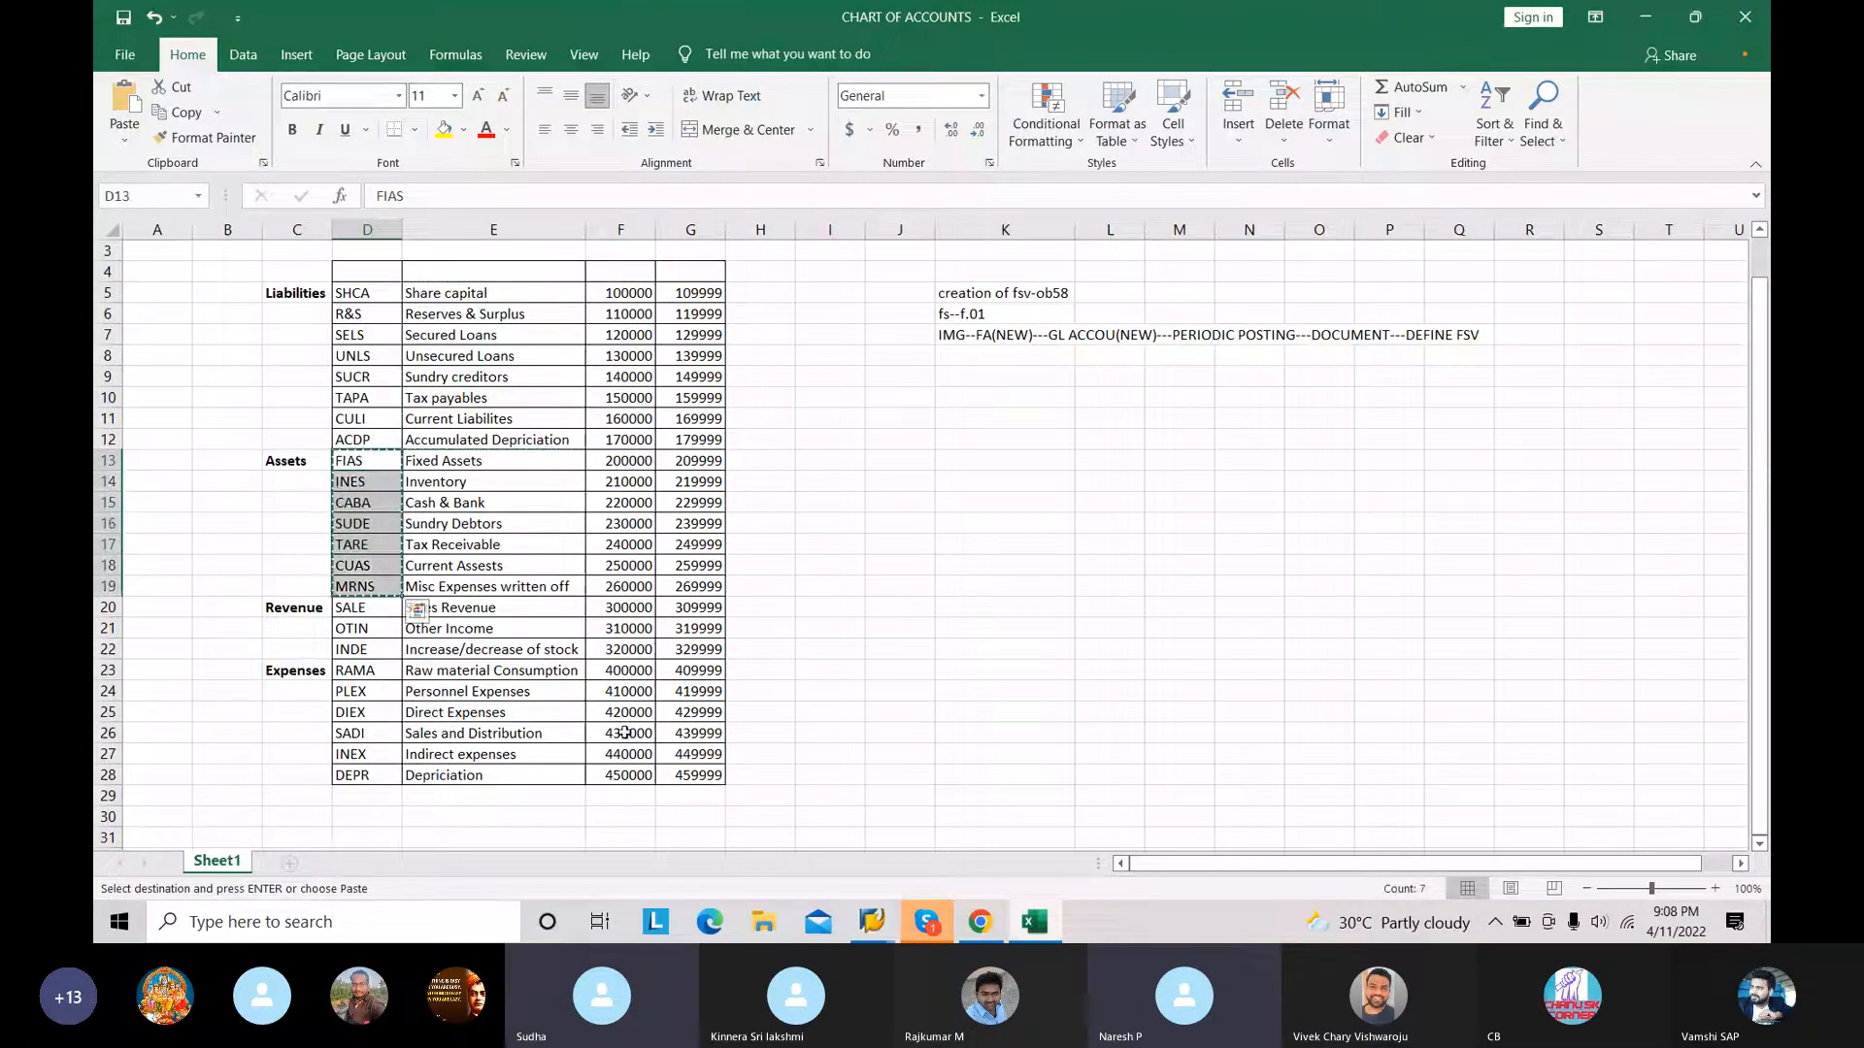
Step: Return to SAP and paste the codes FIAS through MRNS as item keys under ASSETS
{"action": "left_click", "coordinate": [882, 920]}
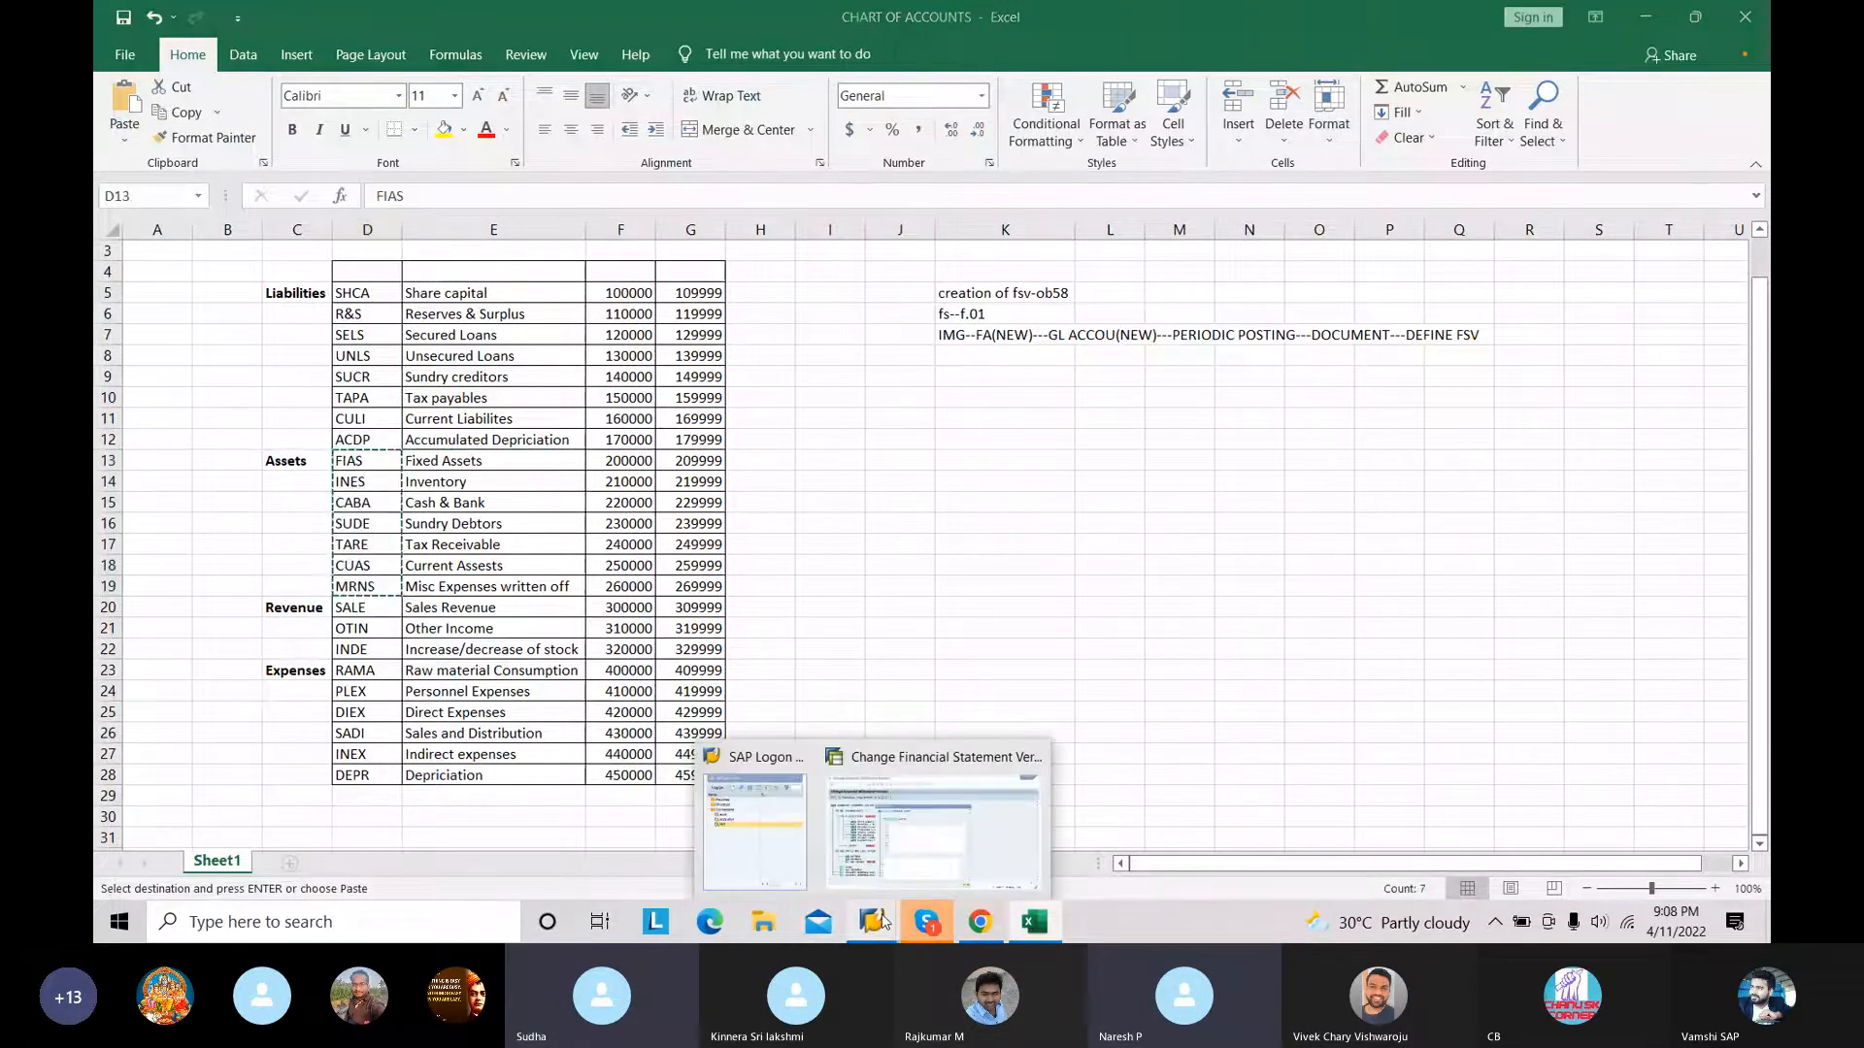
{"action": "left_click", "coordinate": [972, 744]}
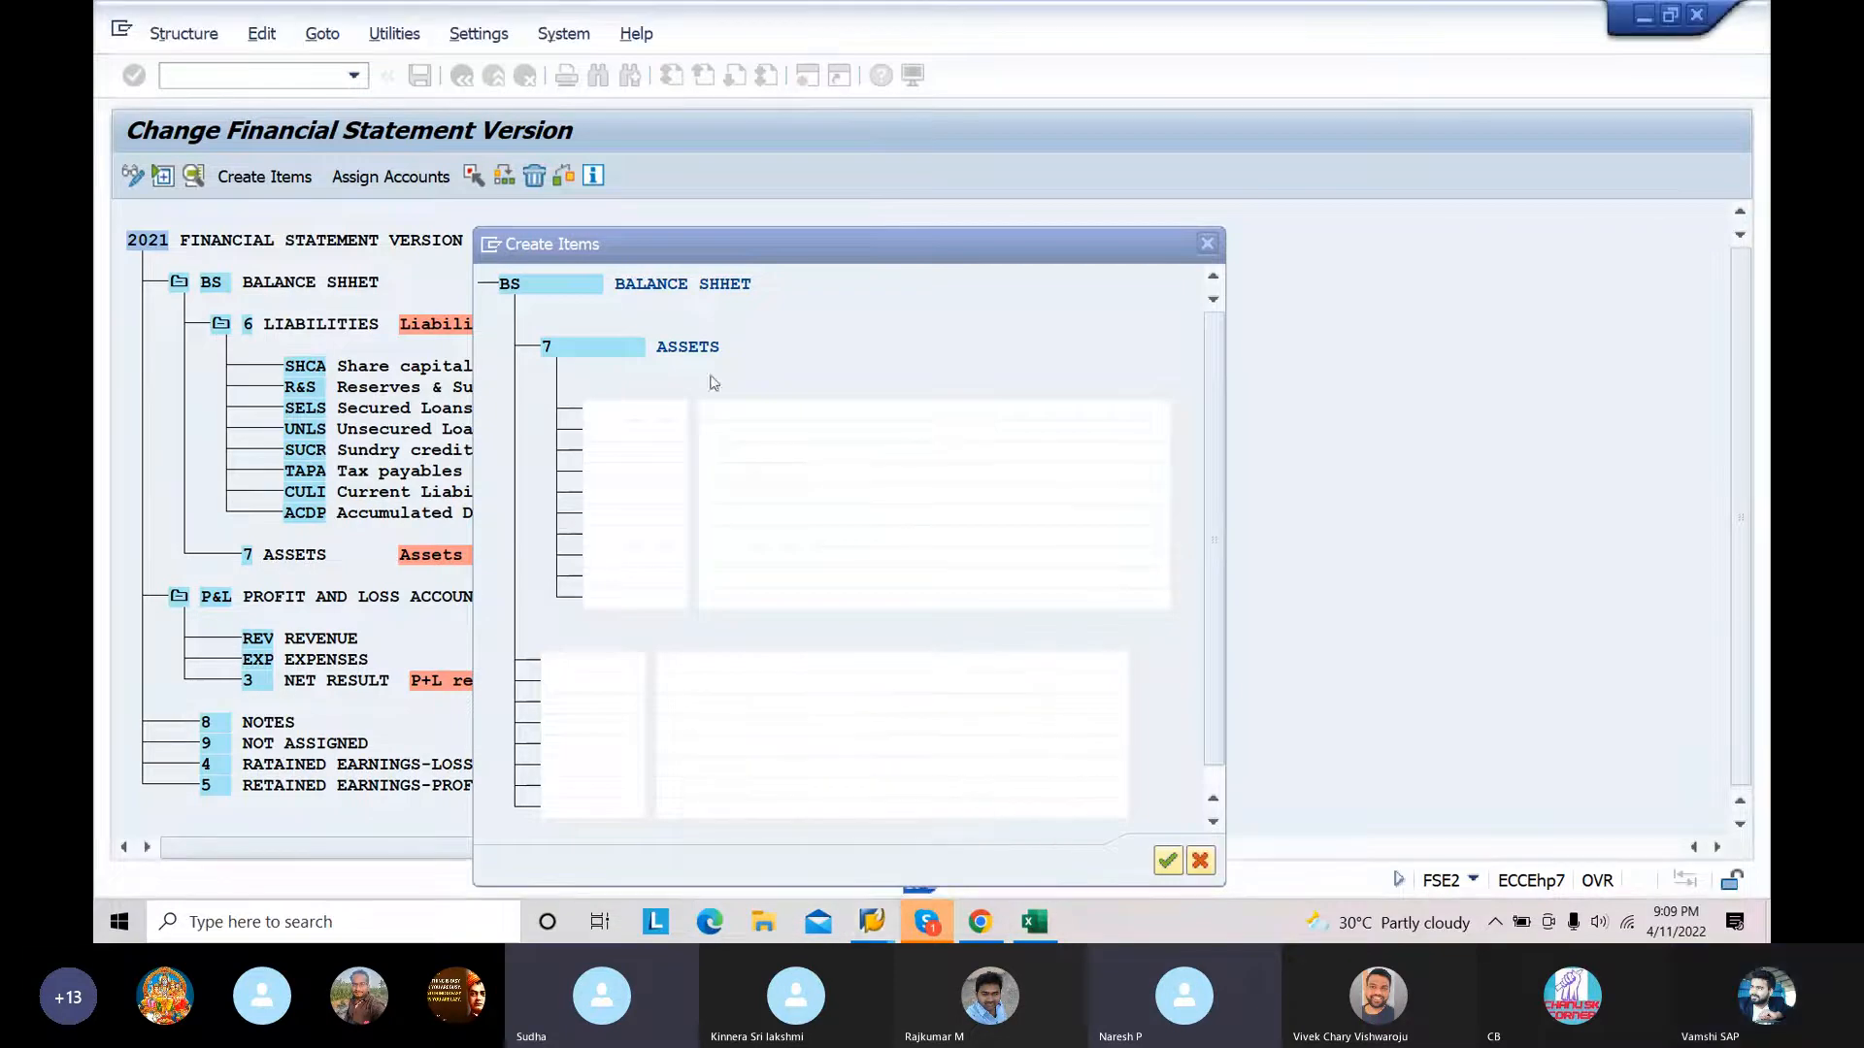
{"action": "left_click", "coordinate": [644, 411]}
{"action": "key", "text": "ctrl+v"}
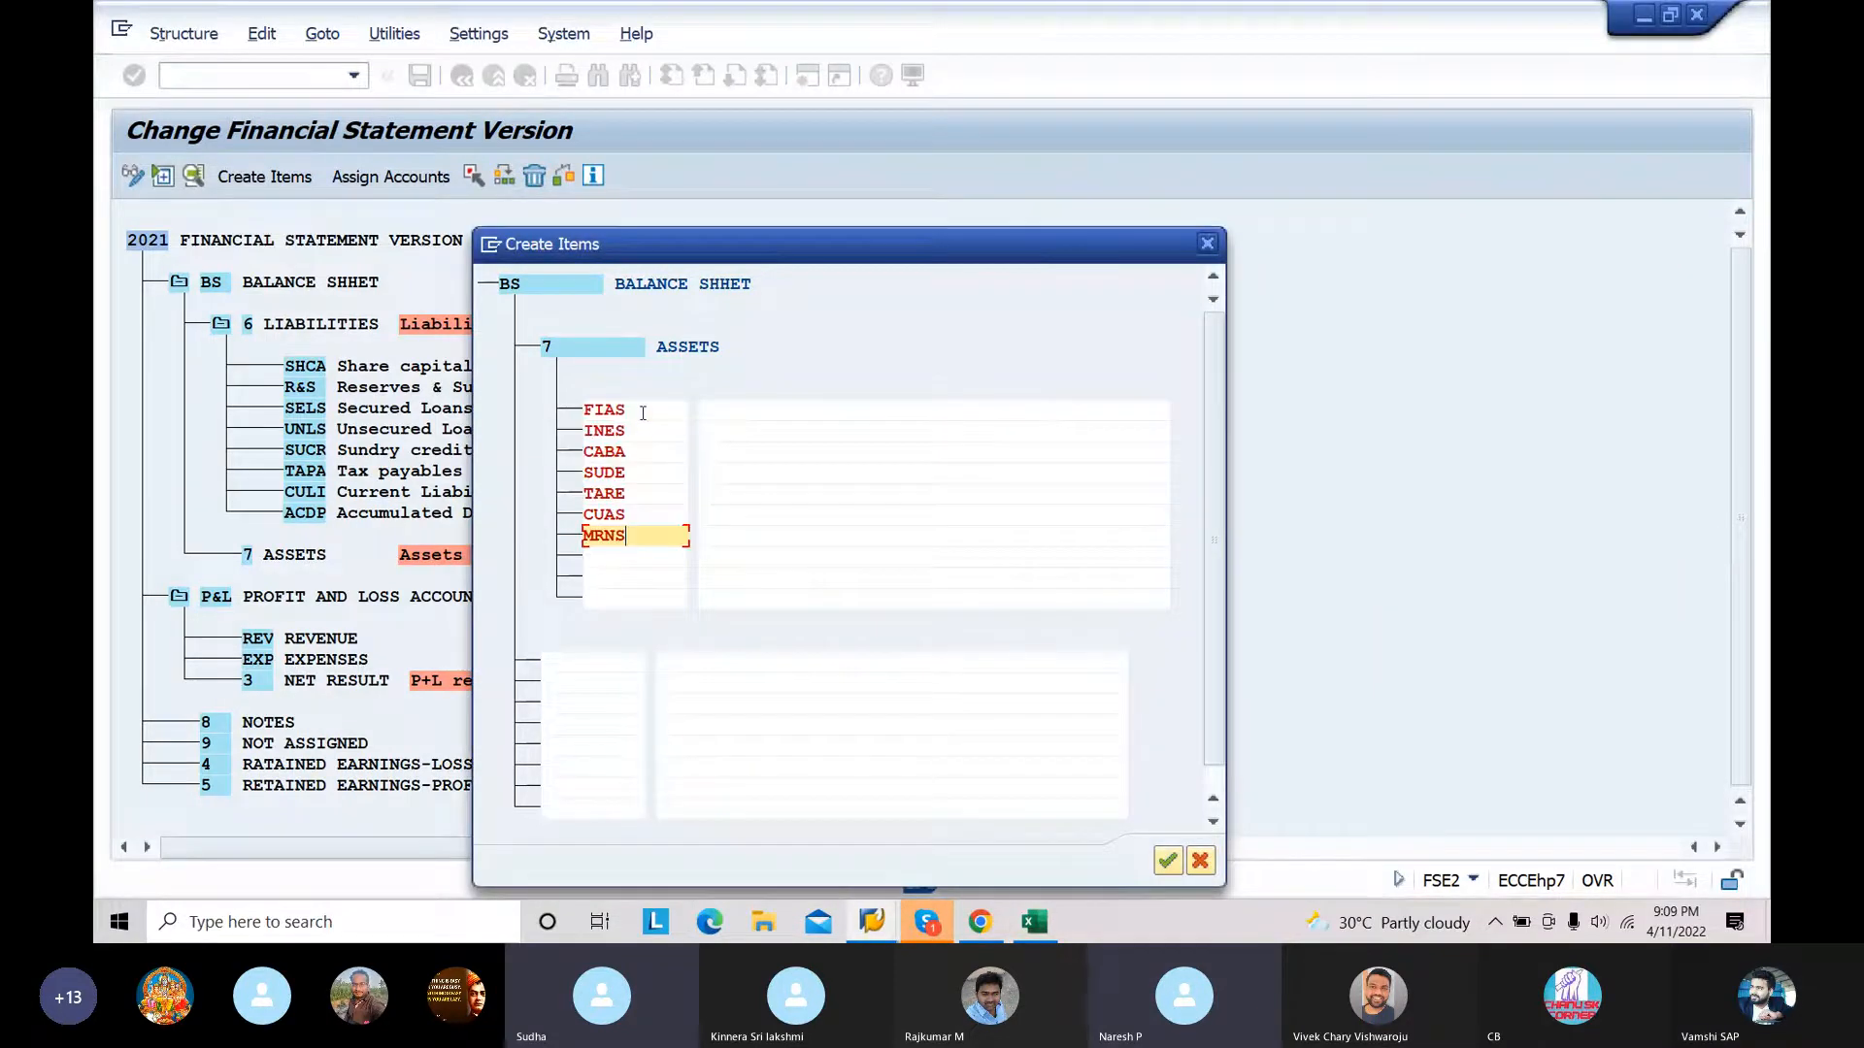
Step: Copy the asset descriptions from Fixed Assets through Misc Expenses written off in the Excel chart of accounts
{"action": "left_click", "coordinate": [767, 409]}
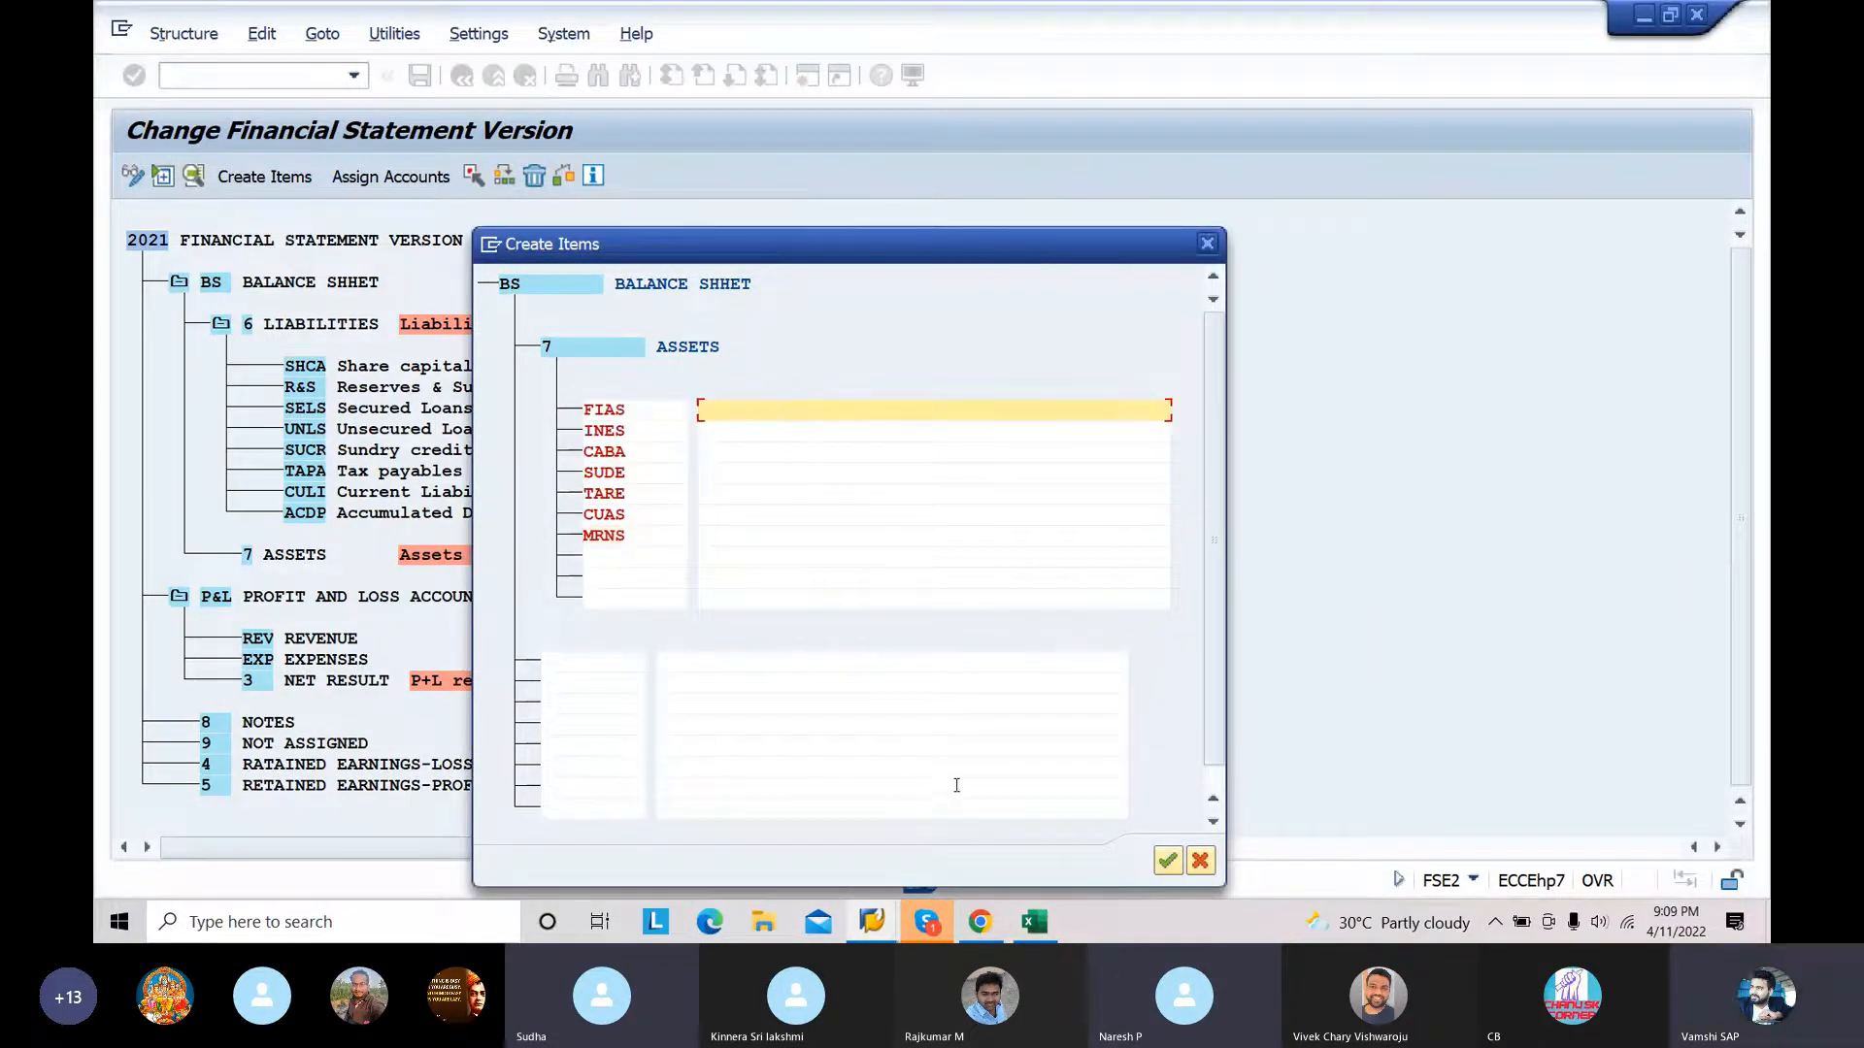
{"action": "left_click", "coordinate": [1039, 927]}
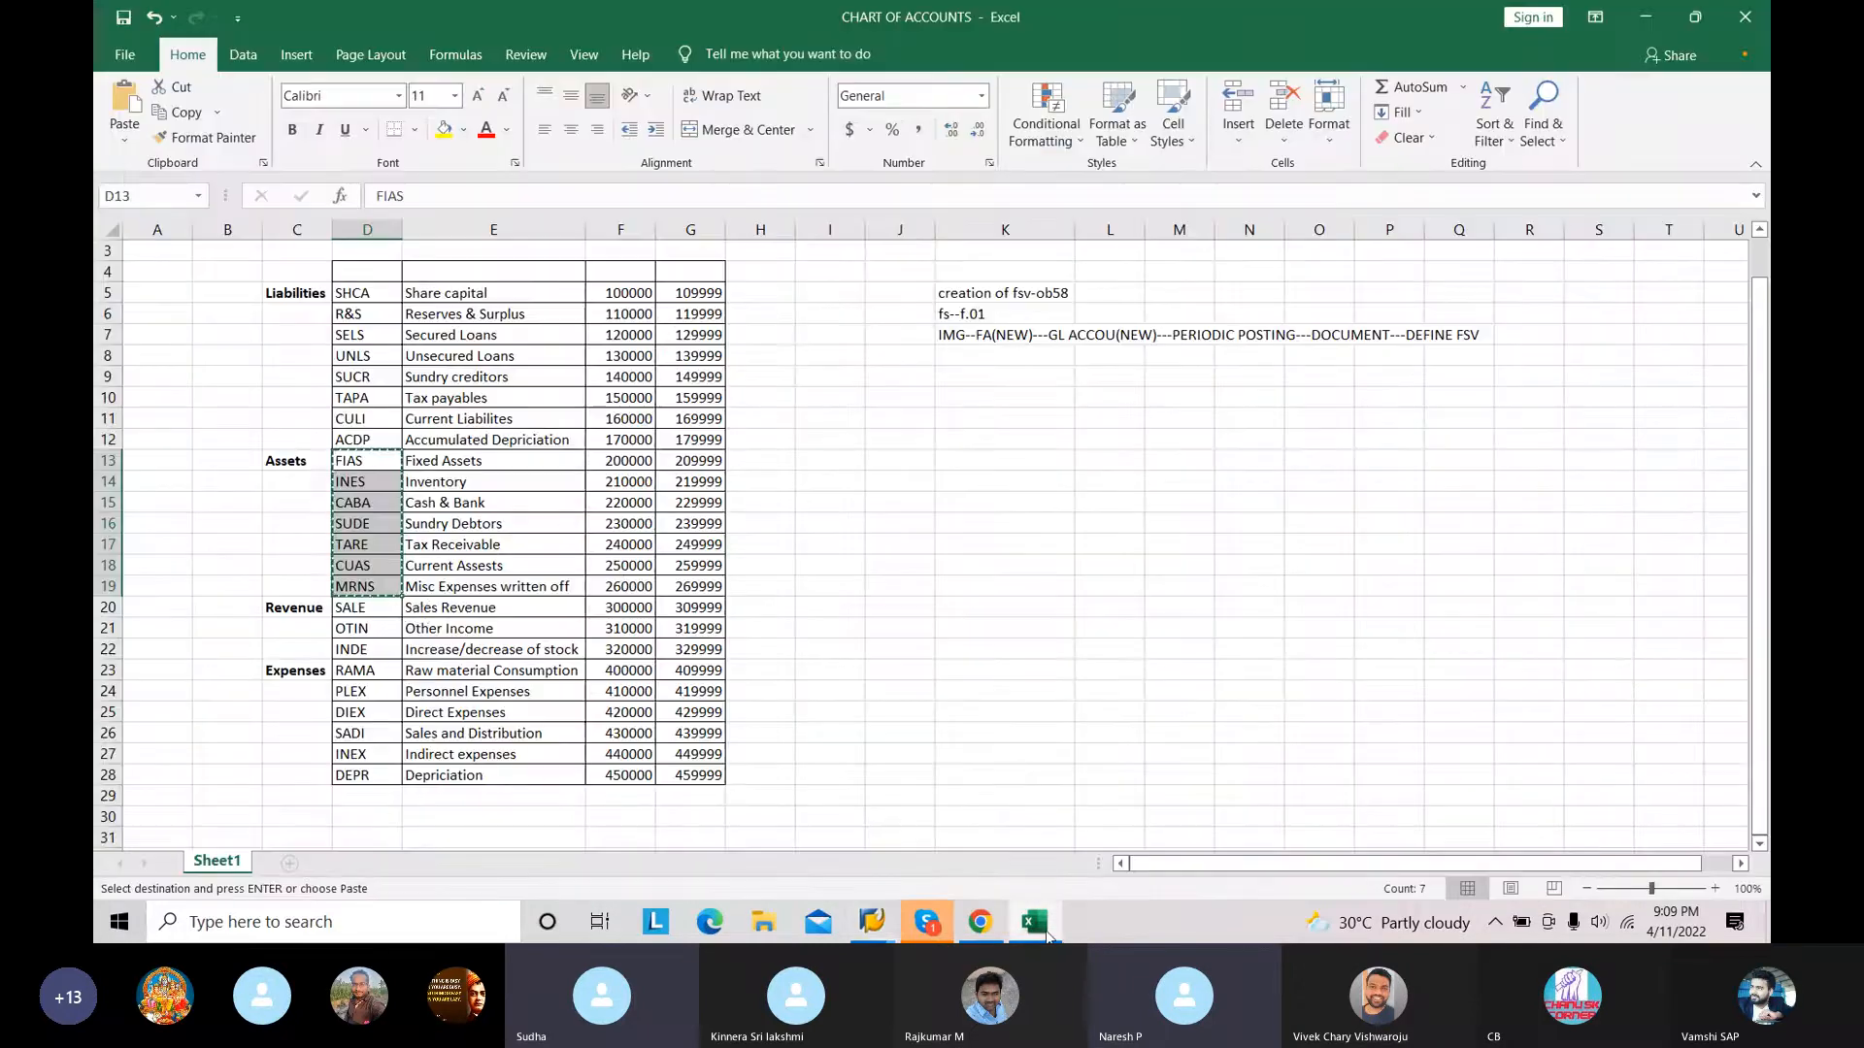
{"action": "left_click", "coordinate": [487, 458]}
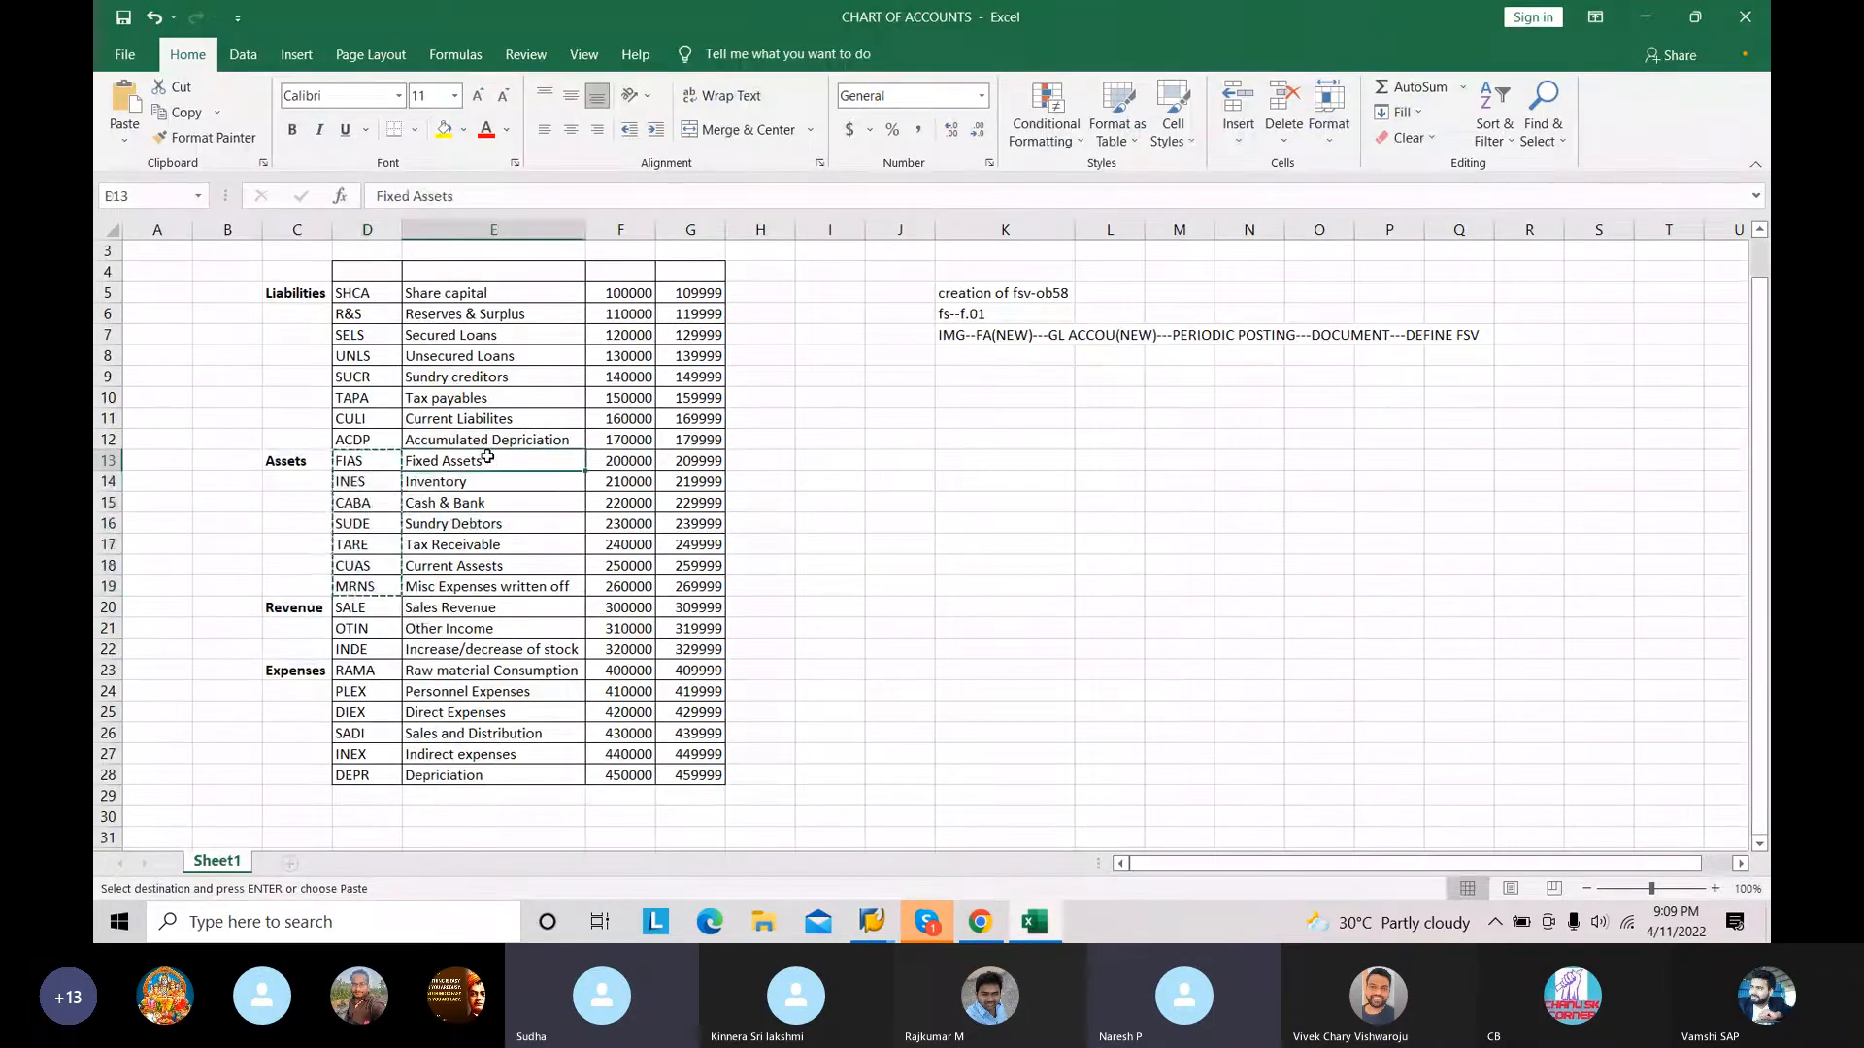
{"action": "key", "text": "shift+Down"}
{"action": "key", "text": "shift+Down"}
{"action": "key", "text": "shift+Down"}
{"action": "key", "text": "shift+Down"}
{"action": "key", "text": "shift+Down"}
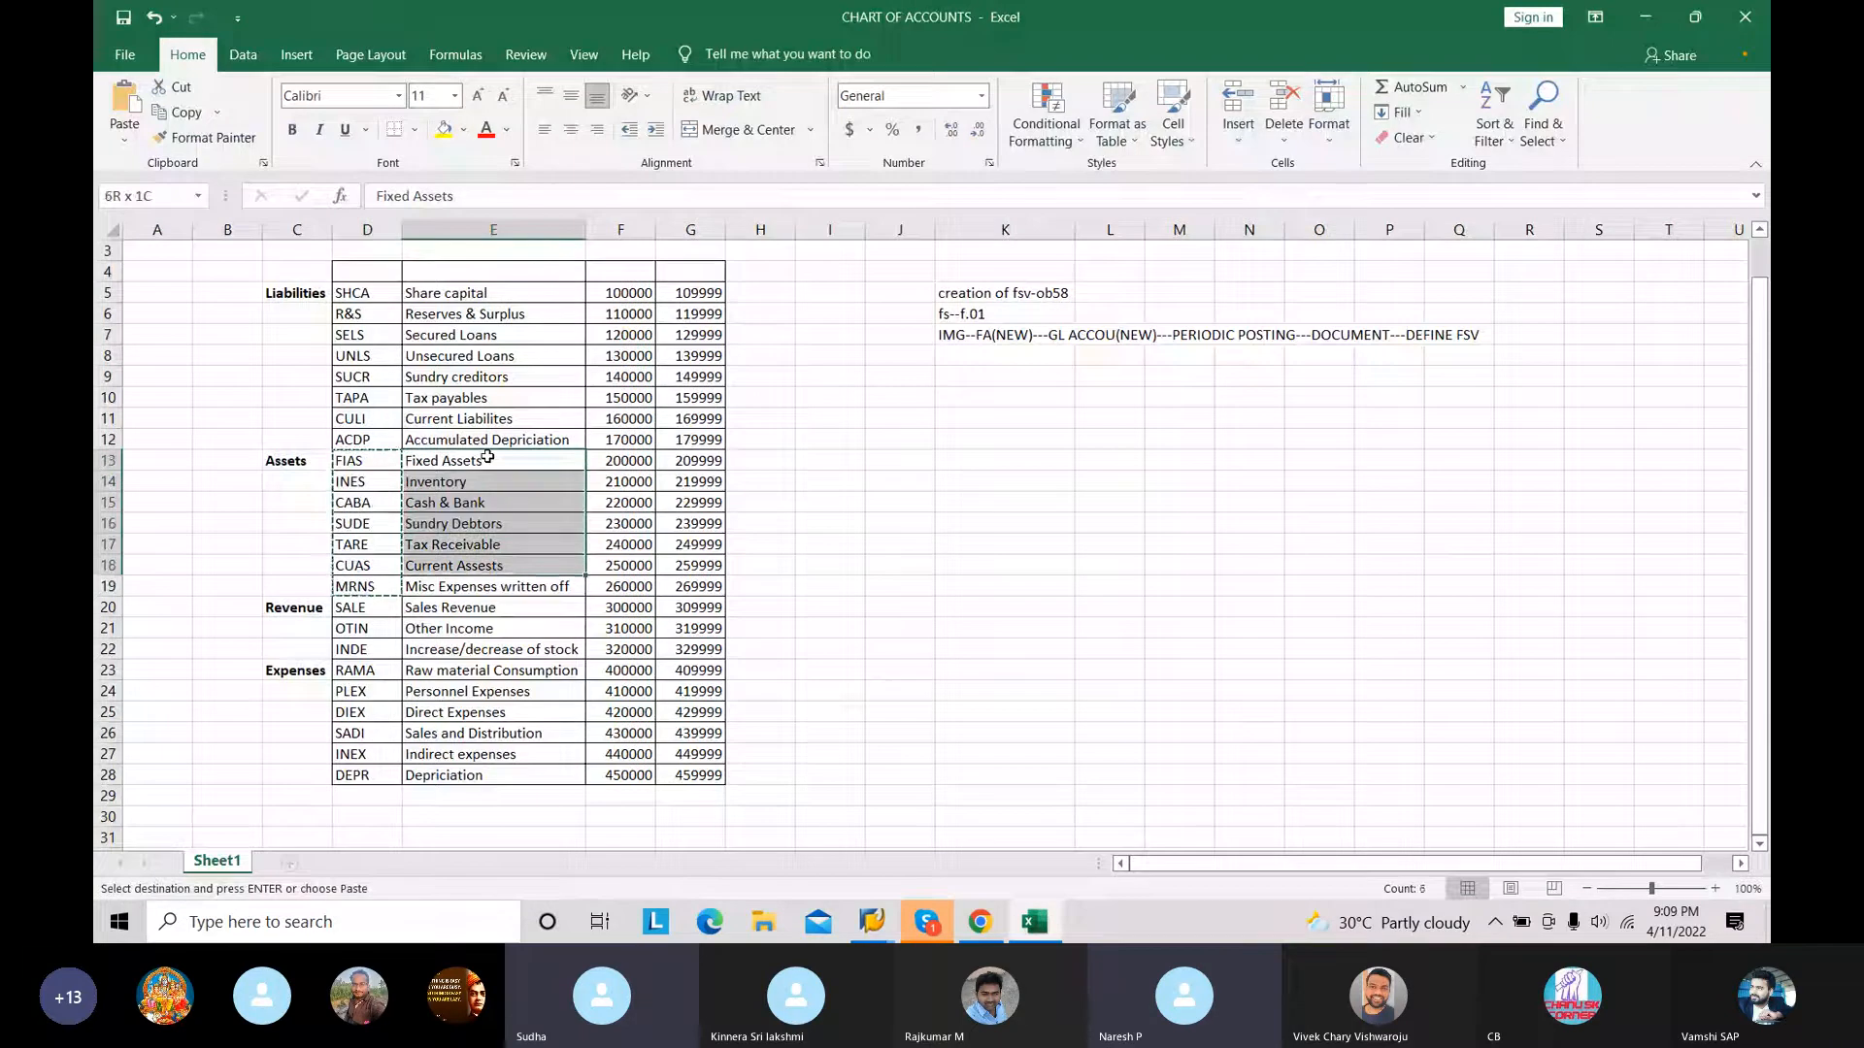
{"action": "key", "text": "shift+Down"}
{"action": "key", "text": "ctrl+c"}
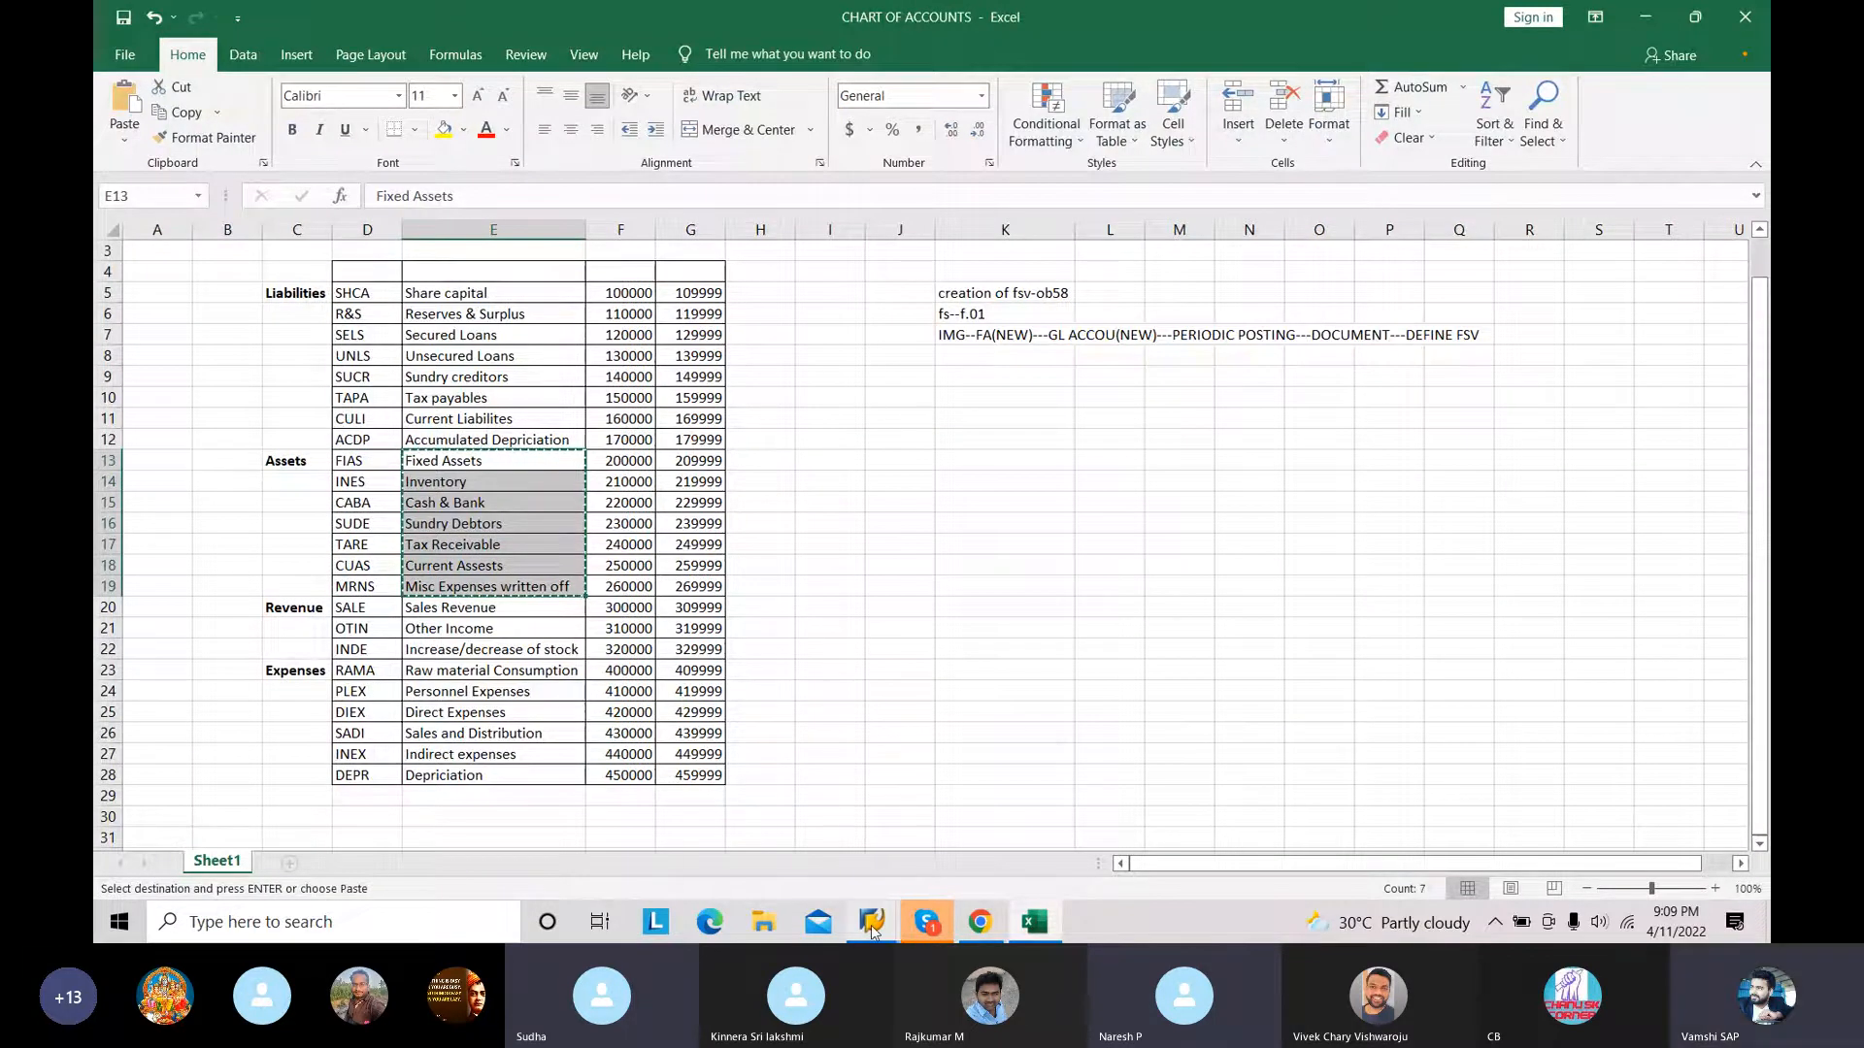
Step: Return to SAP, paste the asset descriptions beside their item keys and accept the new ASSETS items
{"action": "mouse_move", "coordinate": [871, 922]}
{"action": "left_click", "coordinate": [939, 827]}
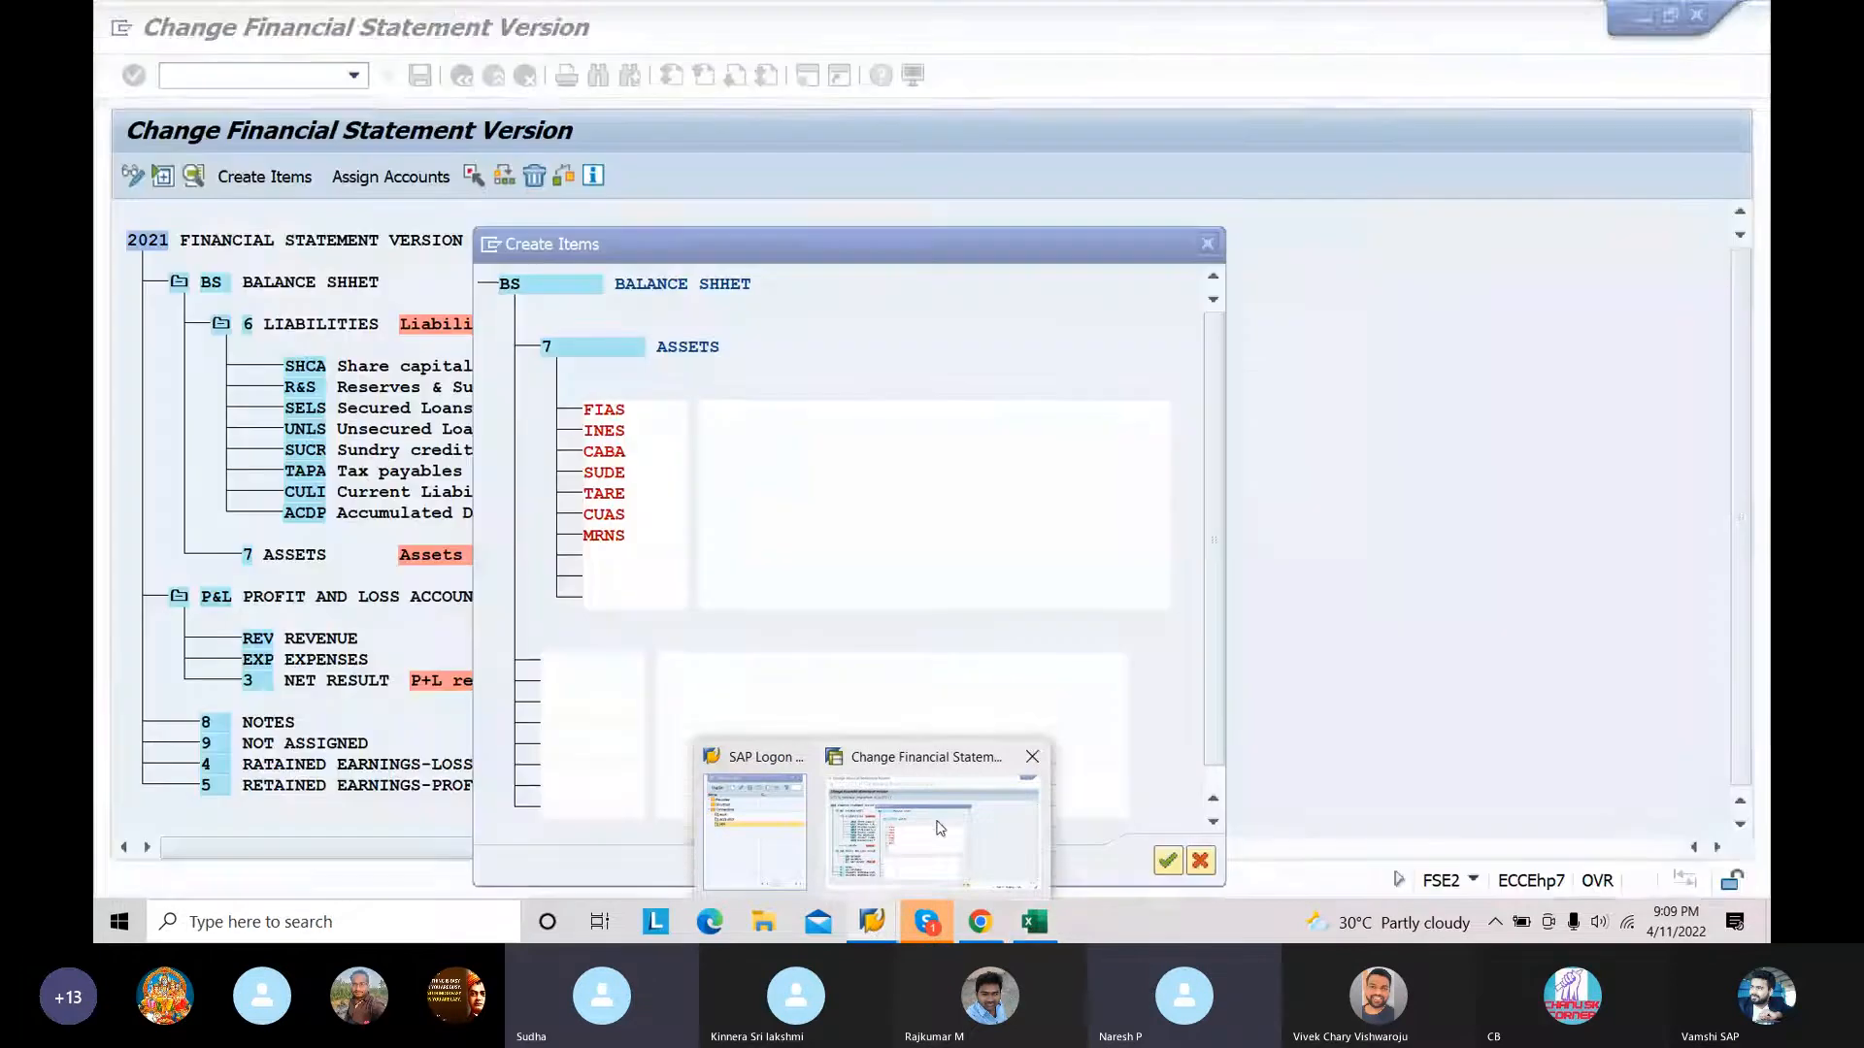
{"action": "left_click", "coordinate": [736, 411]}
{"action": "key", "text": "ctrl+v"}
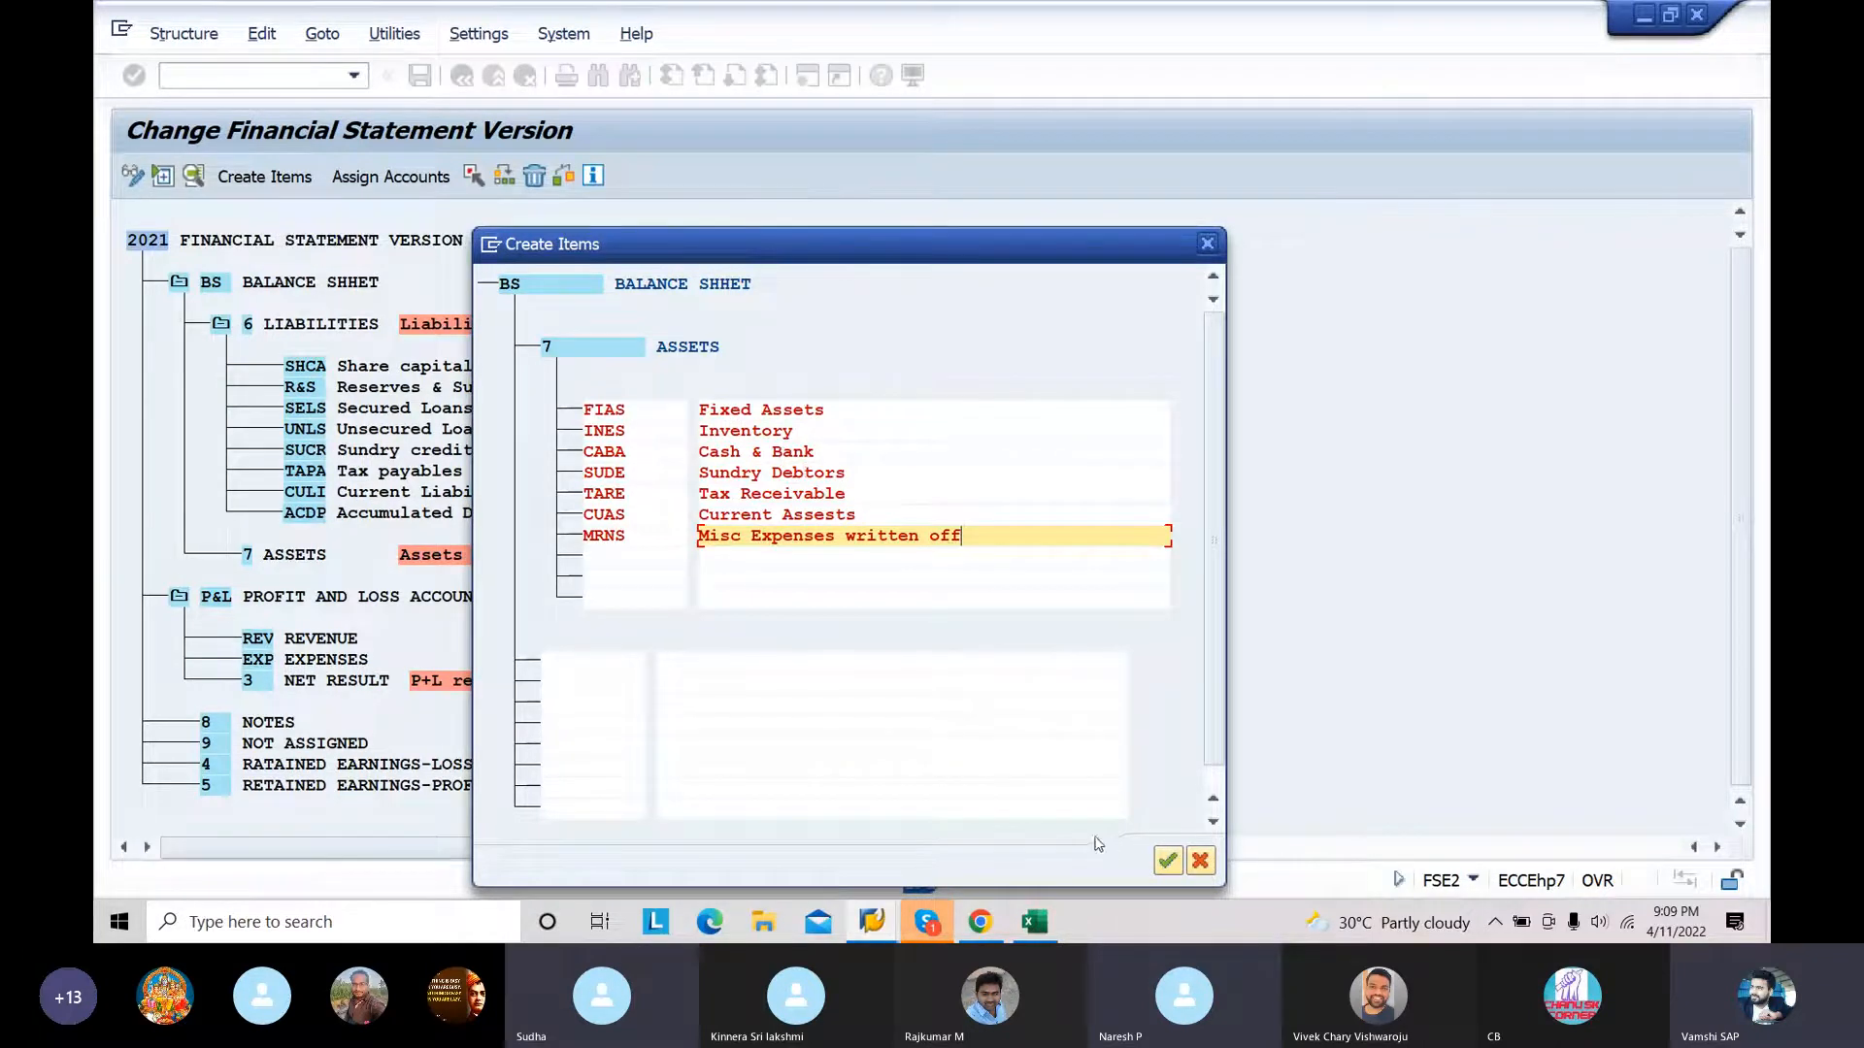
{"action": "left_click", "coordinate": [1168, 861]}
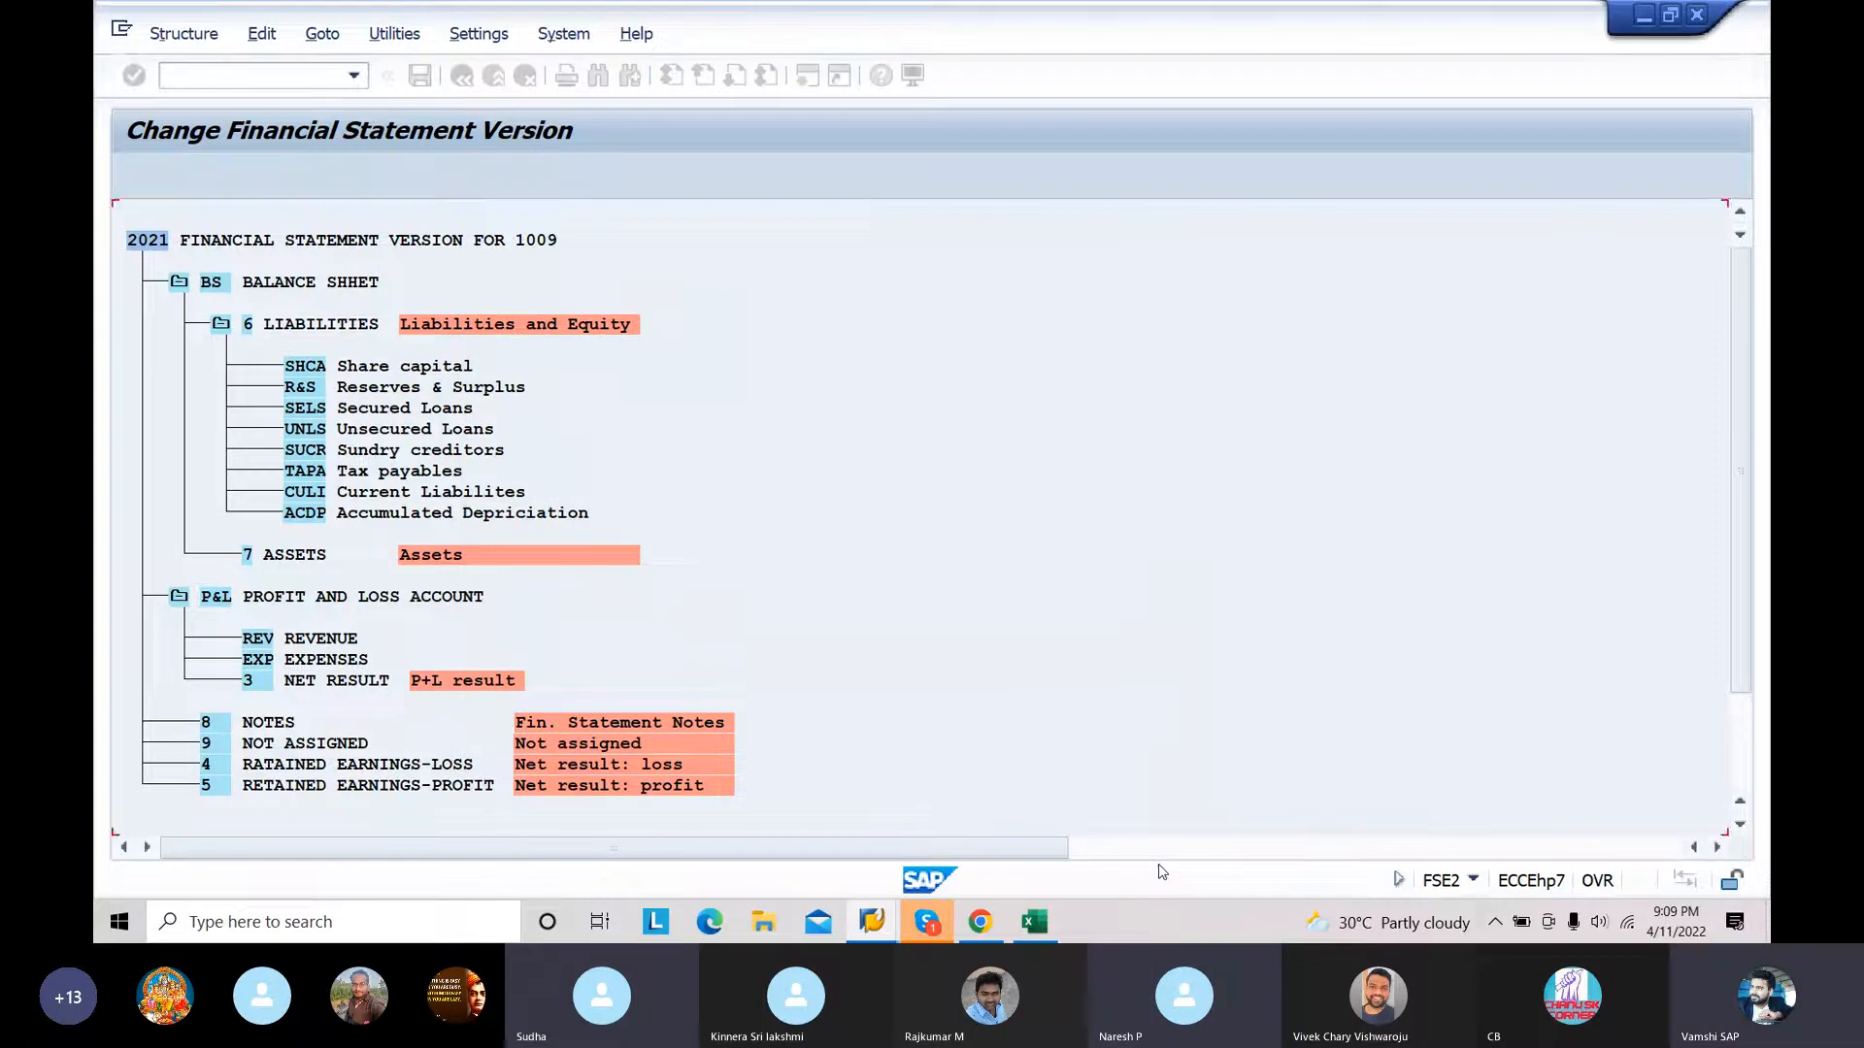
Step: Collapse the LIABILITIES and ASSETS nodes and start creating items under REV REVENUE
{"action": "left_click", "coordinate": [220, 323]}
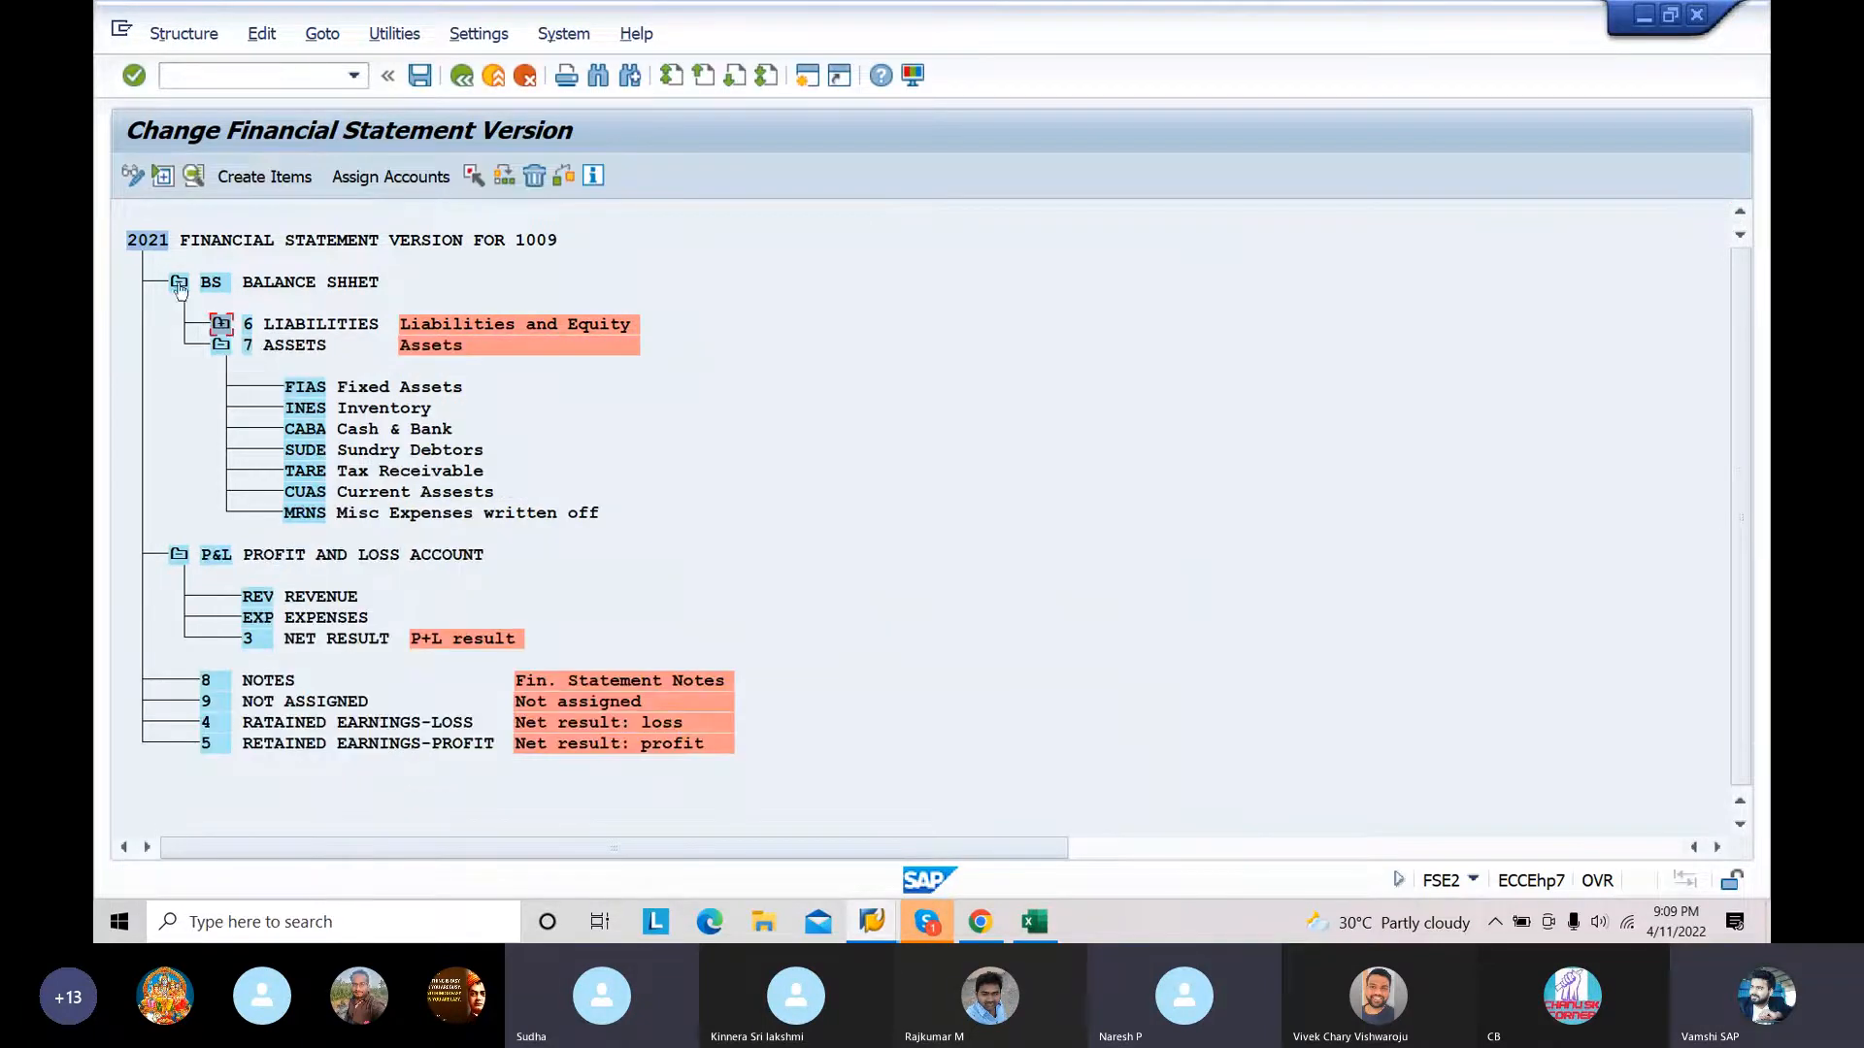
{"action": "left_click", "coordinate": [219, 346]}
{"action": "left_click", "coordinate": [294, 431]}
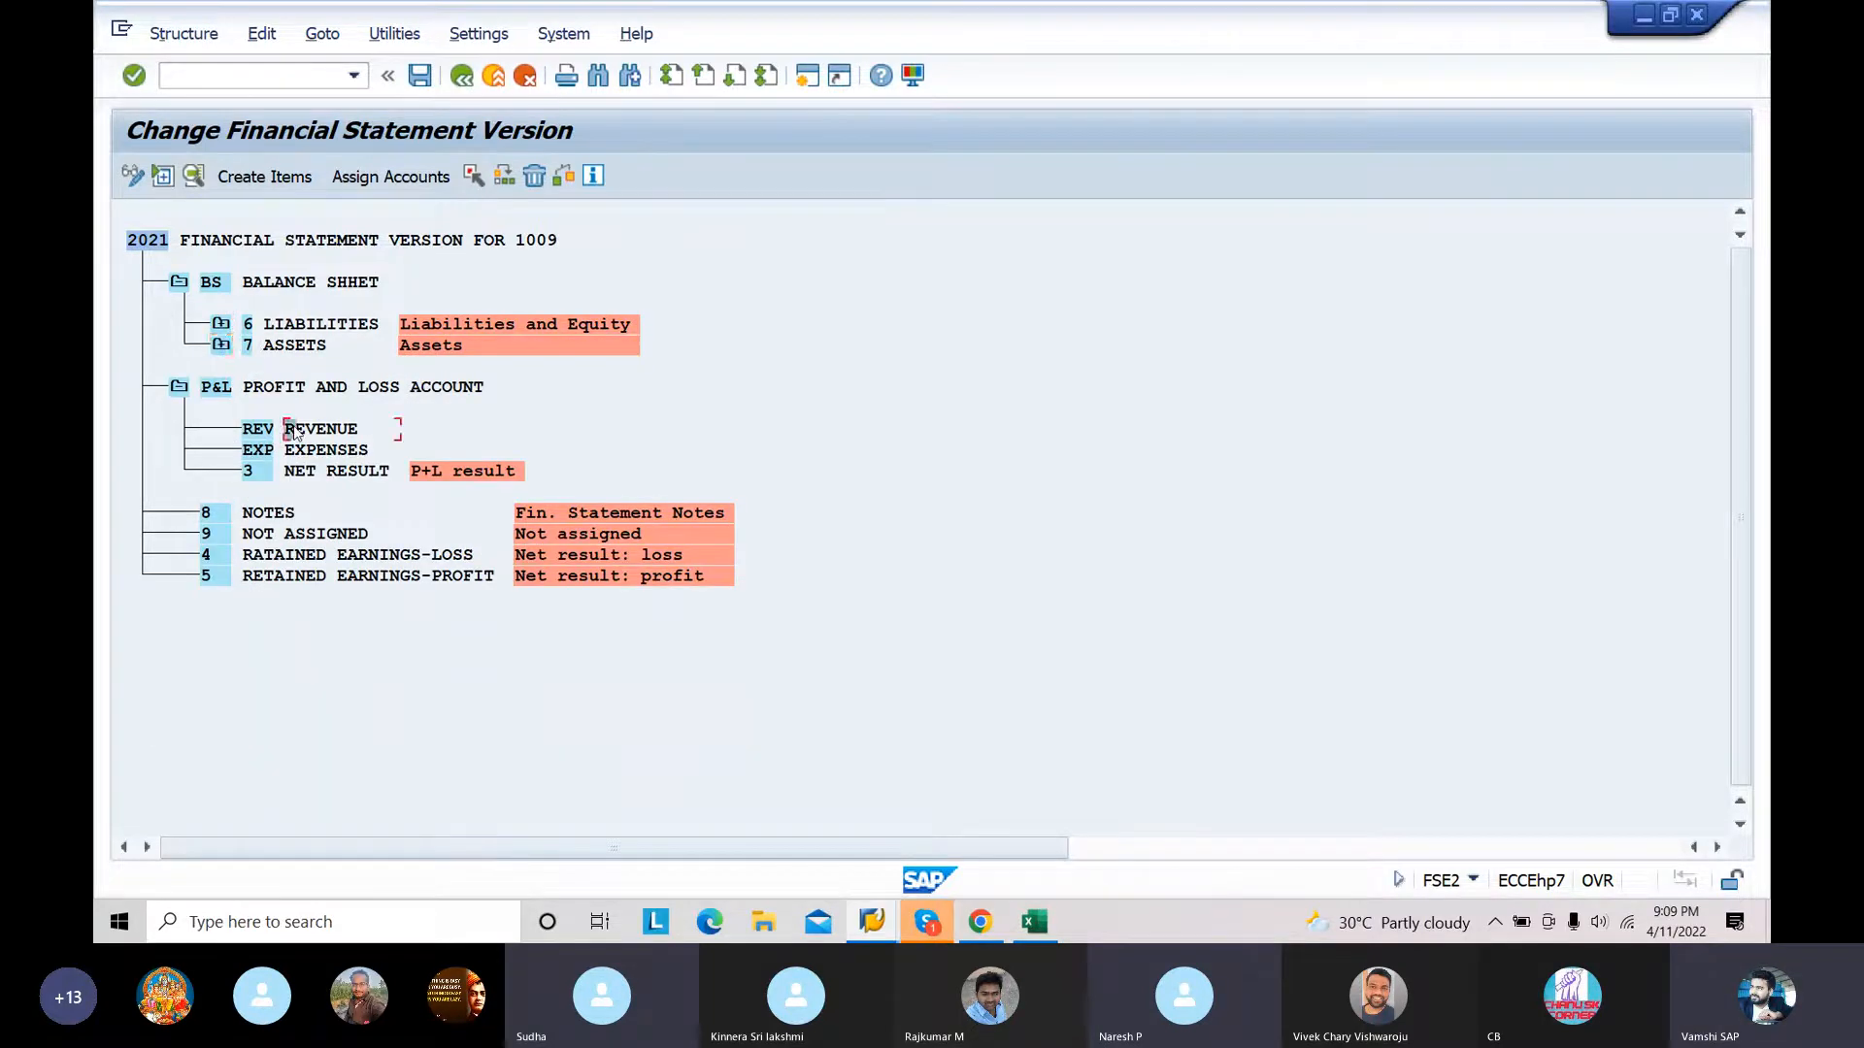
{"action": "left_click", "coordinate": [284, 176]}
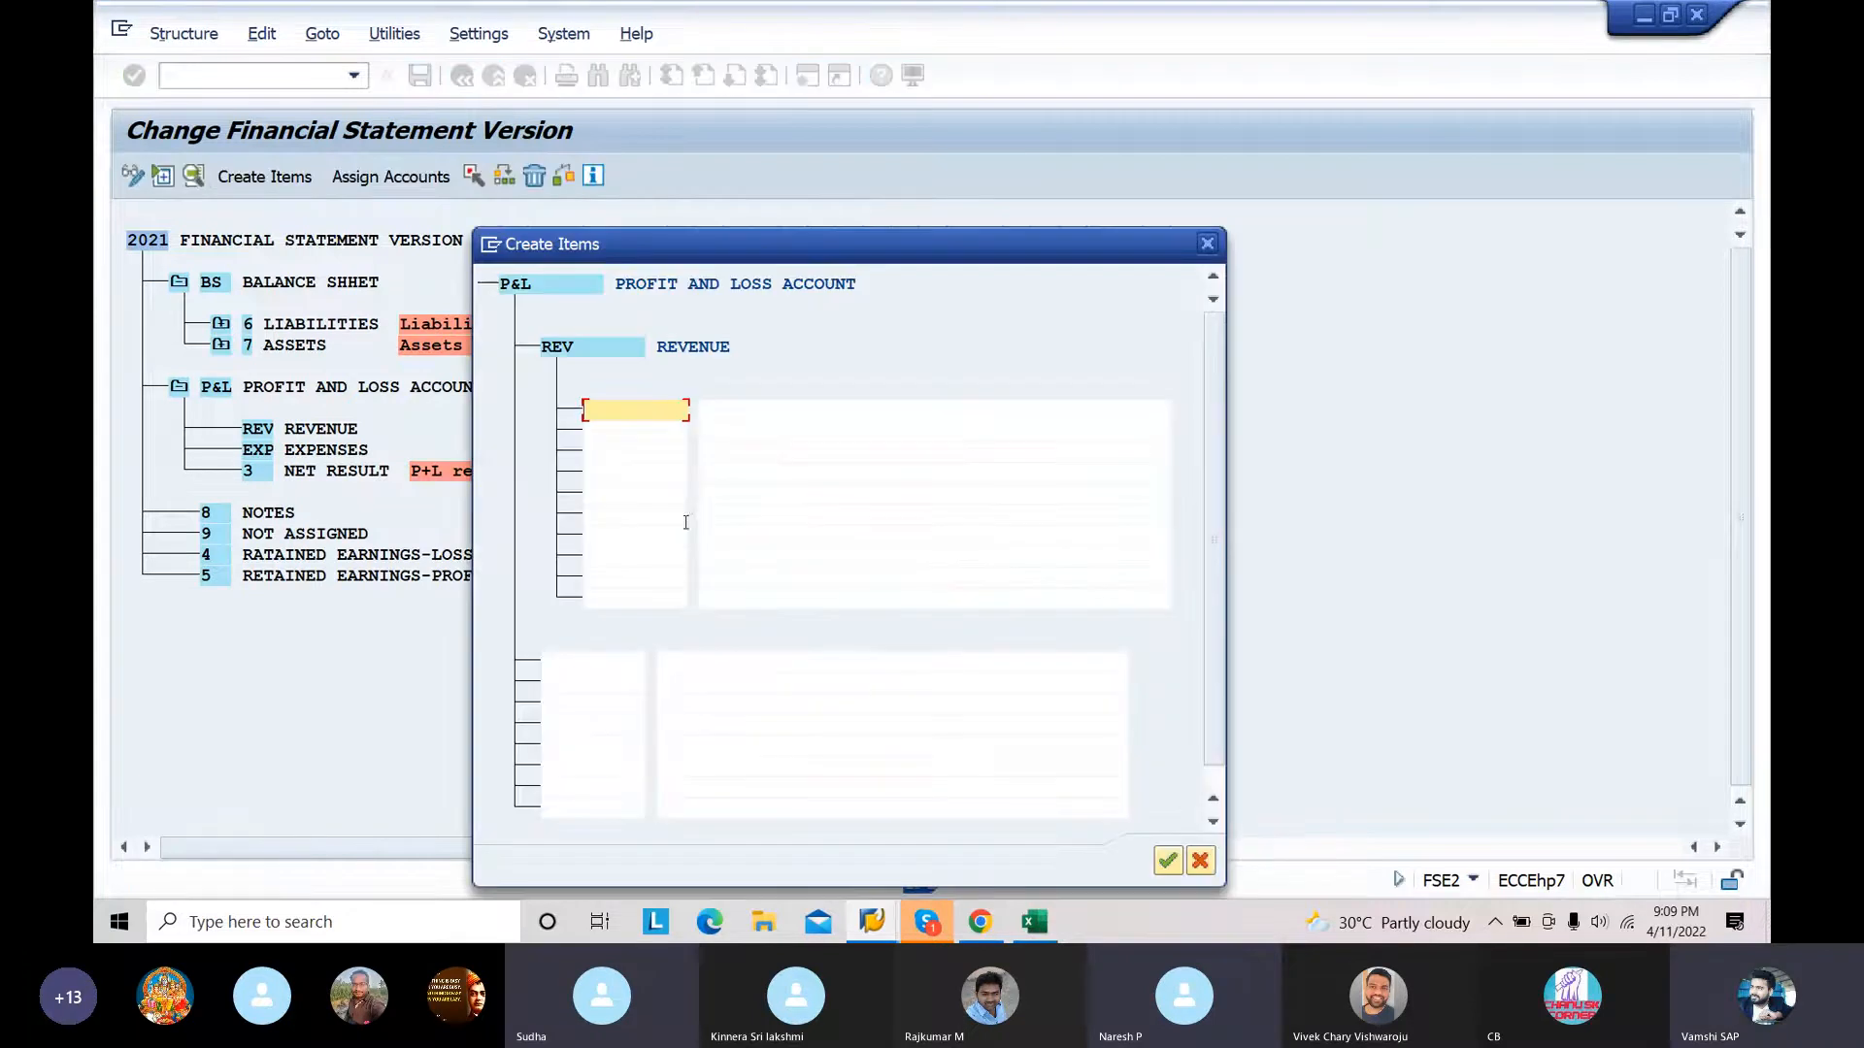
Step: Switch to the Excel chart of accounts and copy the revenue group codes SALE, OTIN and INDE
{"action": "left_click", "coordinate": [1032, 925]}
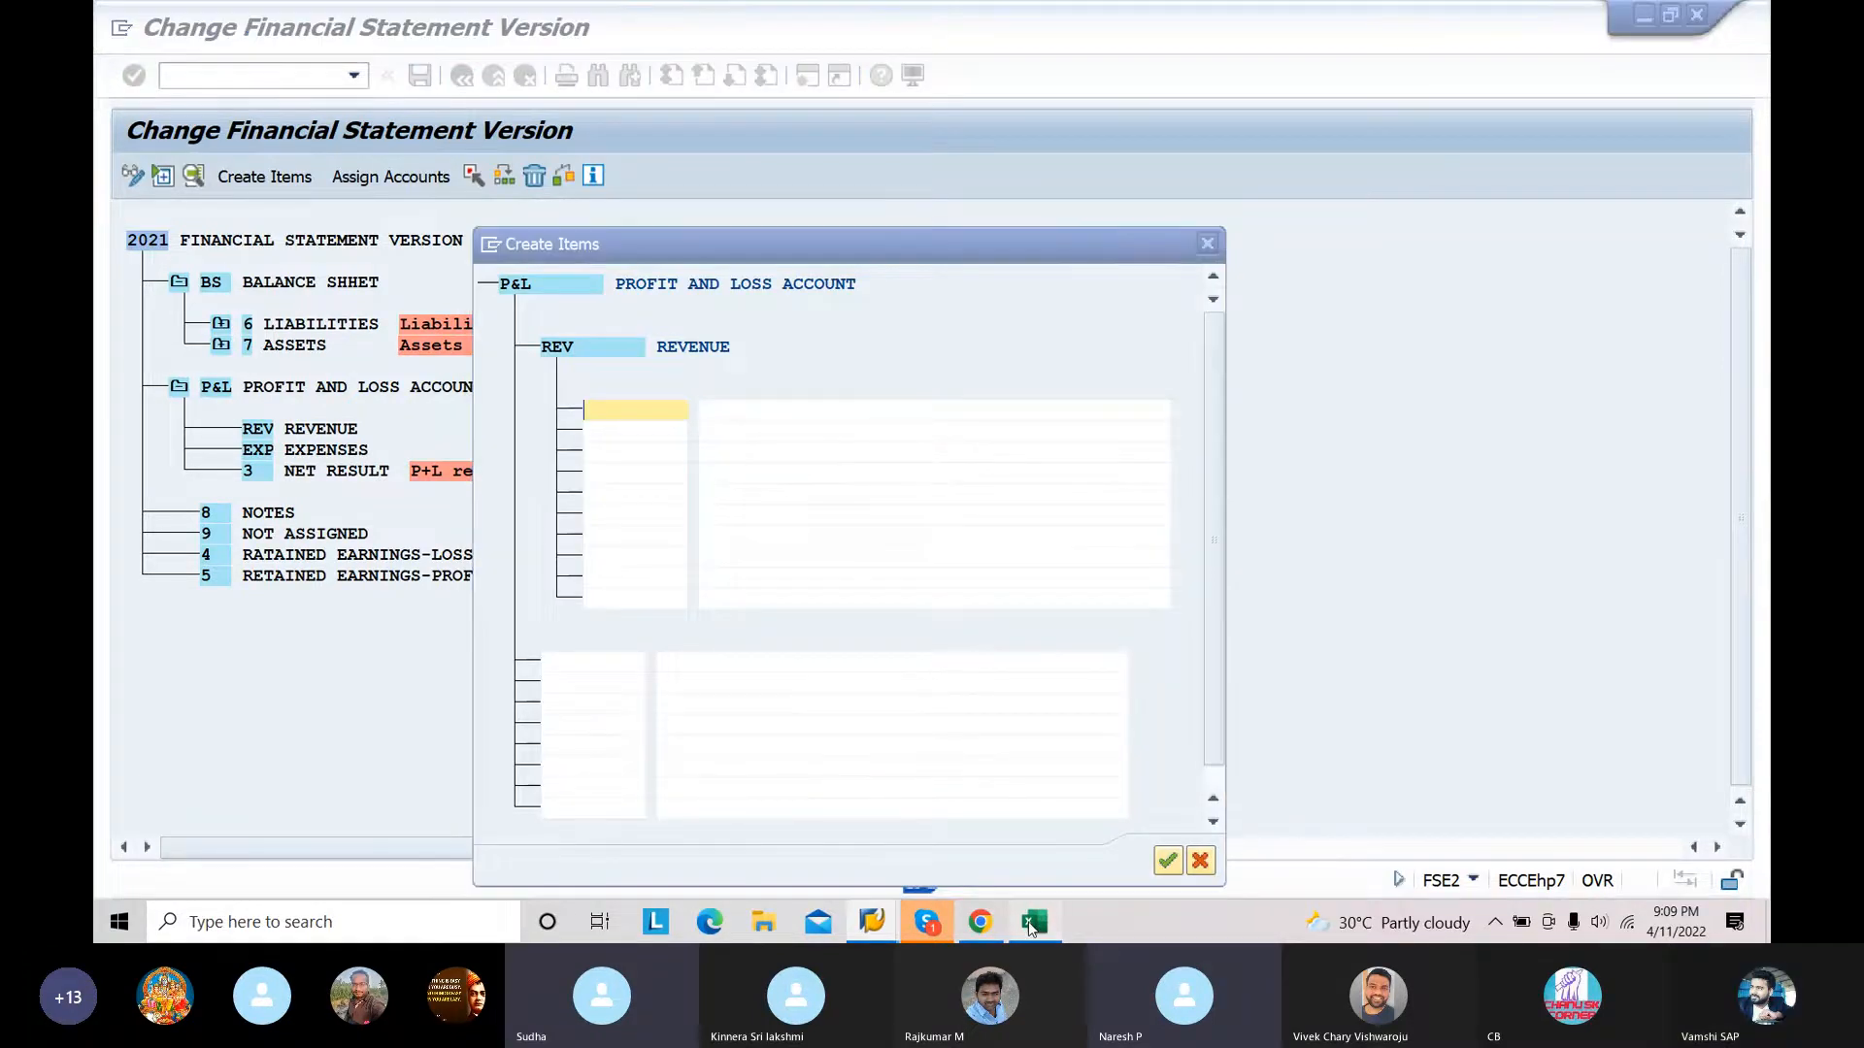
{"action": "left_click", "coordinate": [357, 608]}
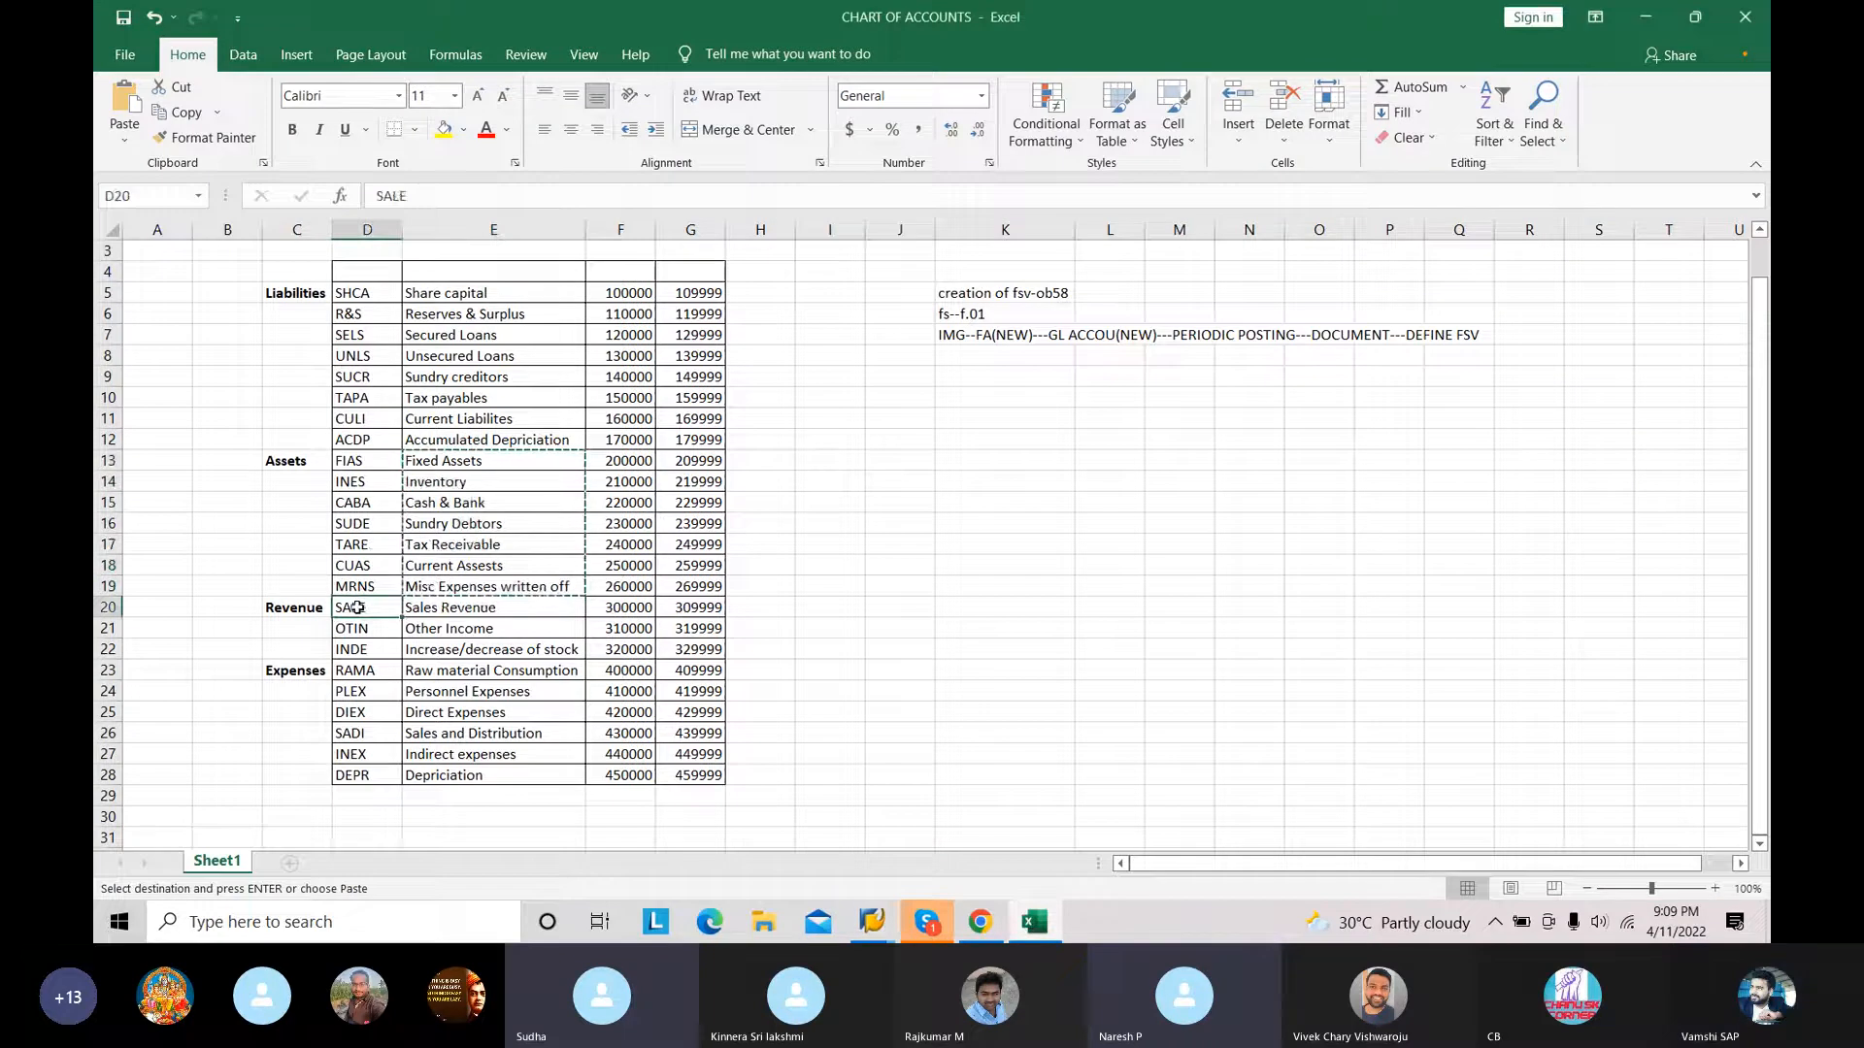
{"action": "key", "text": "shift+Down"}
{"action": "key", "text": "shift+Down"}
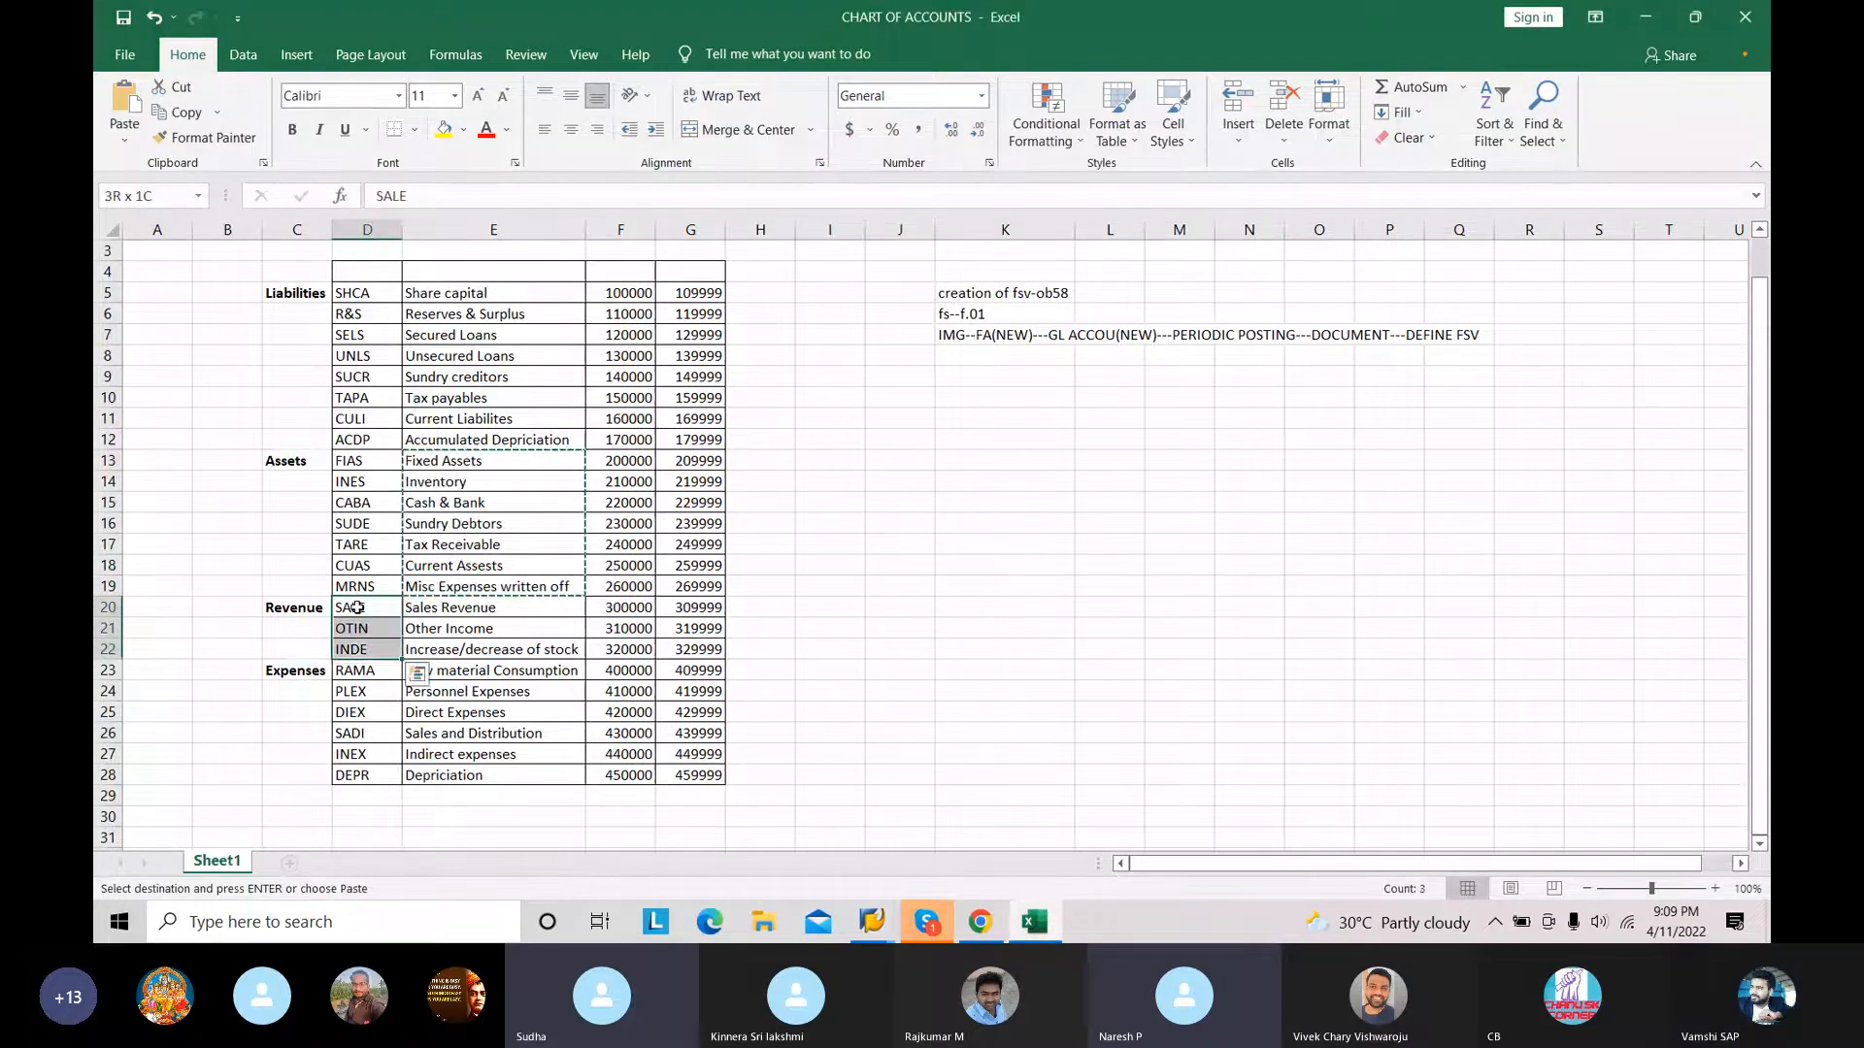
{"action": "key", "text": "ctrl+c"}
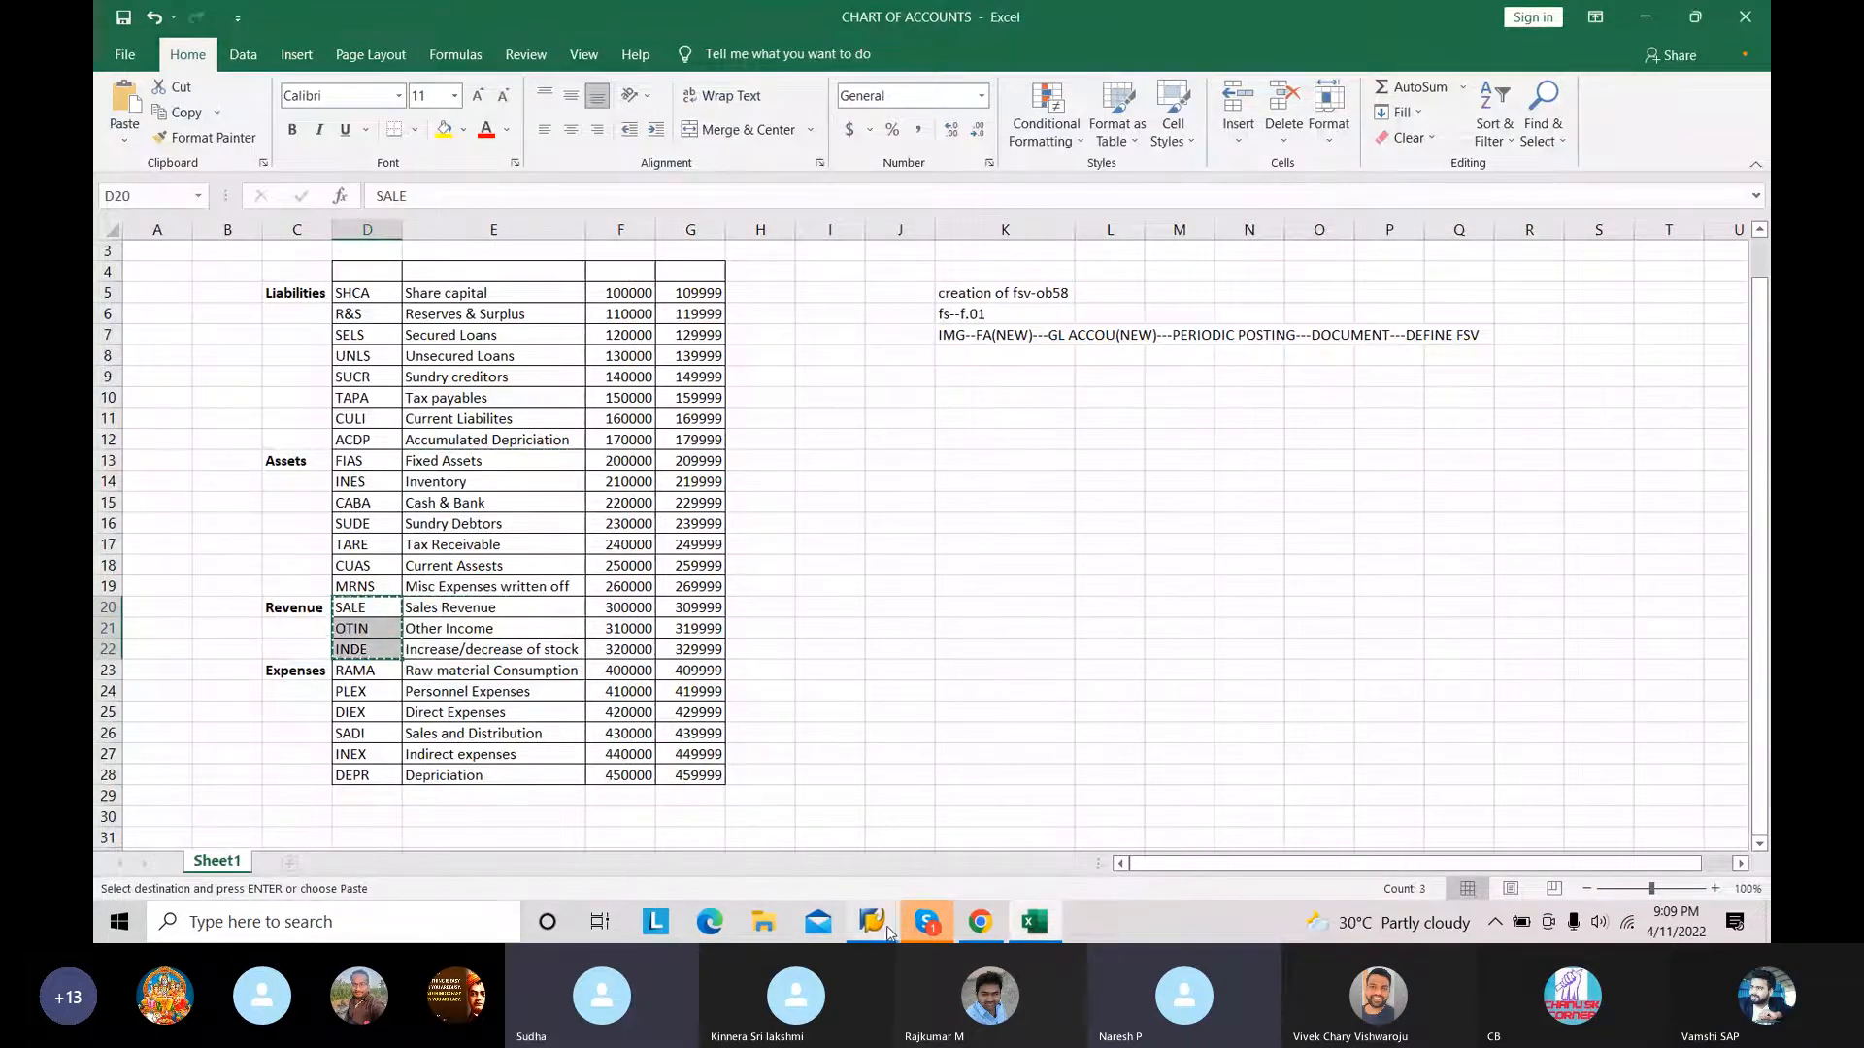
Step: Return to SAP and paste the codes SALE, OTIN and INDE as item keys under REVENUE
{"action": "mouse_move", "coordinate": [872, 922]}
{"action": "left_click", "coordinate": [923, 877]}
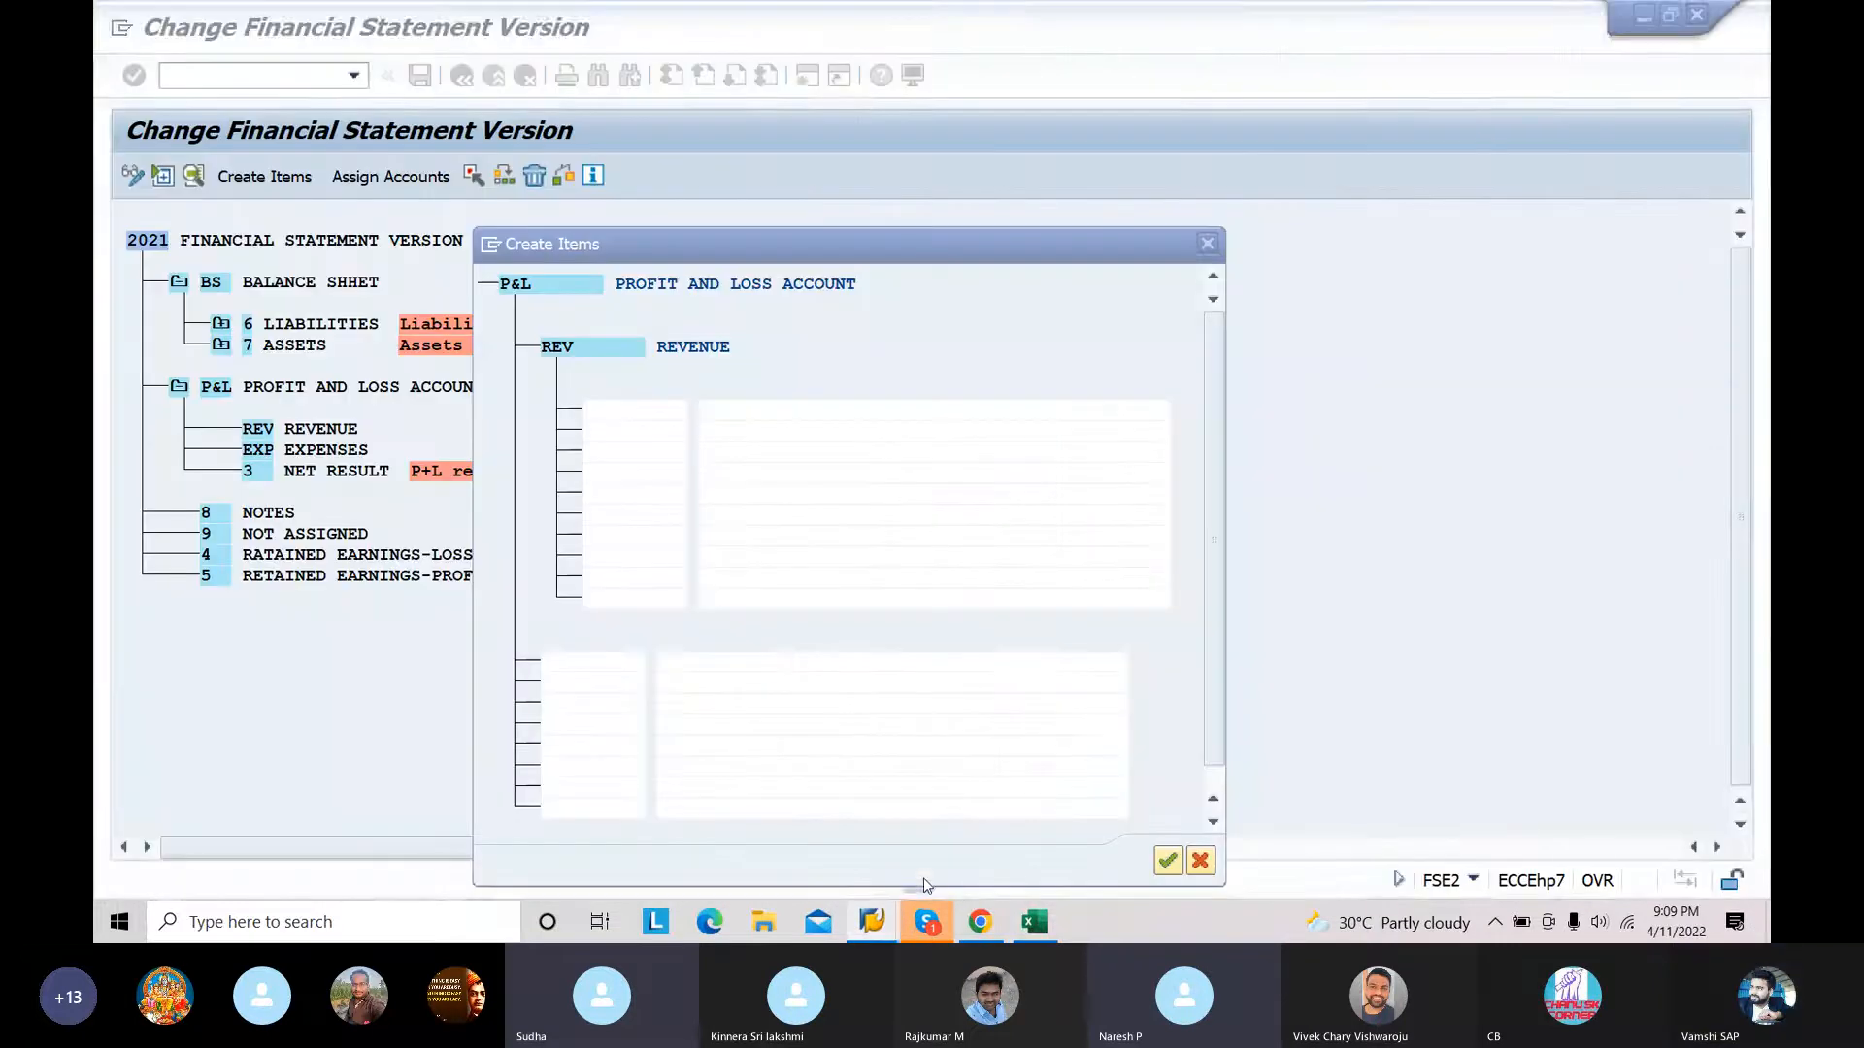
{"action": "left_click", "coordinate": [657, 457]}
{"action": "key", "text": "ctrl+v"}
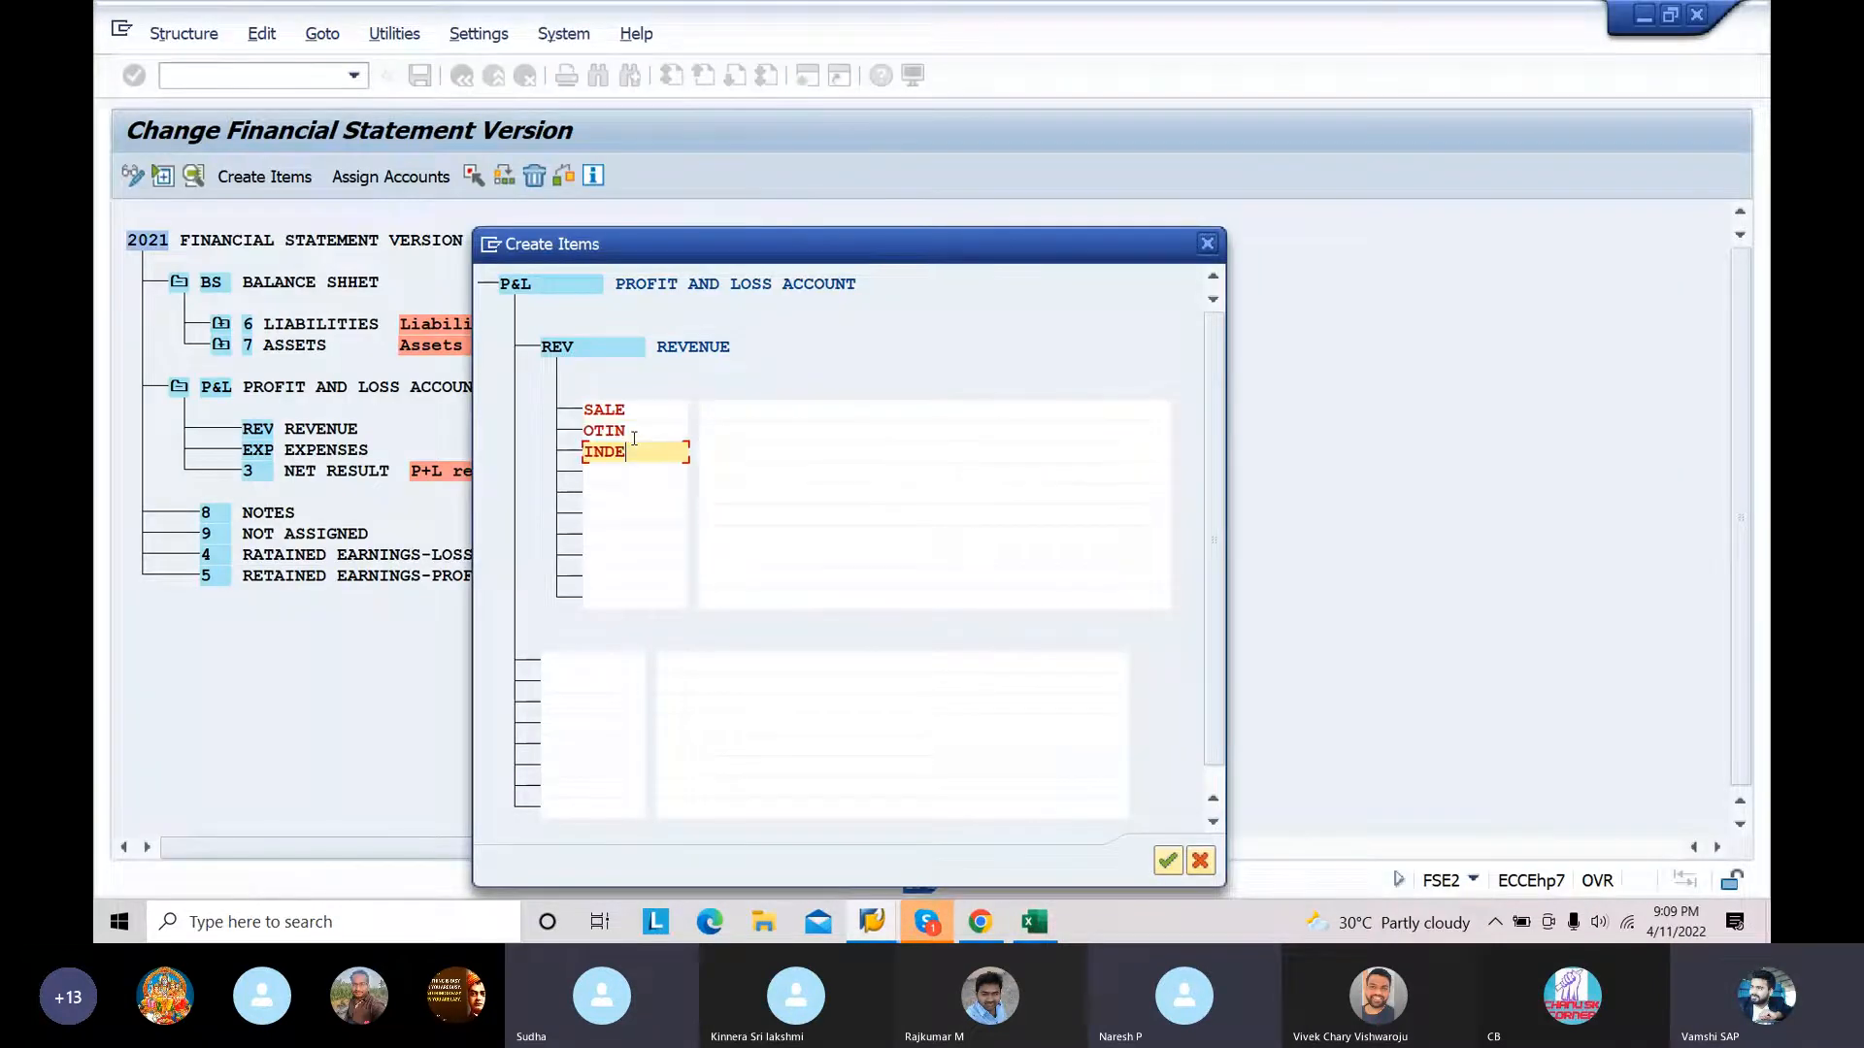
Step: Copy the revenue descriptions from Sales Revenue through Increase/decrease of stock in the Excel chart of accounts
{"action": "left_click", "coordinate": [716, 420]}
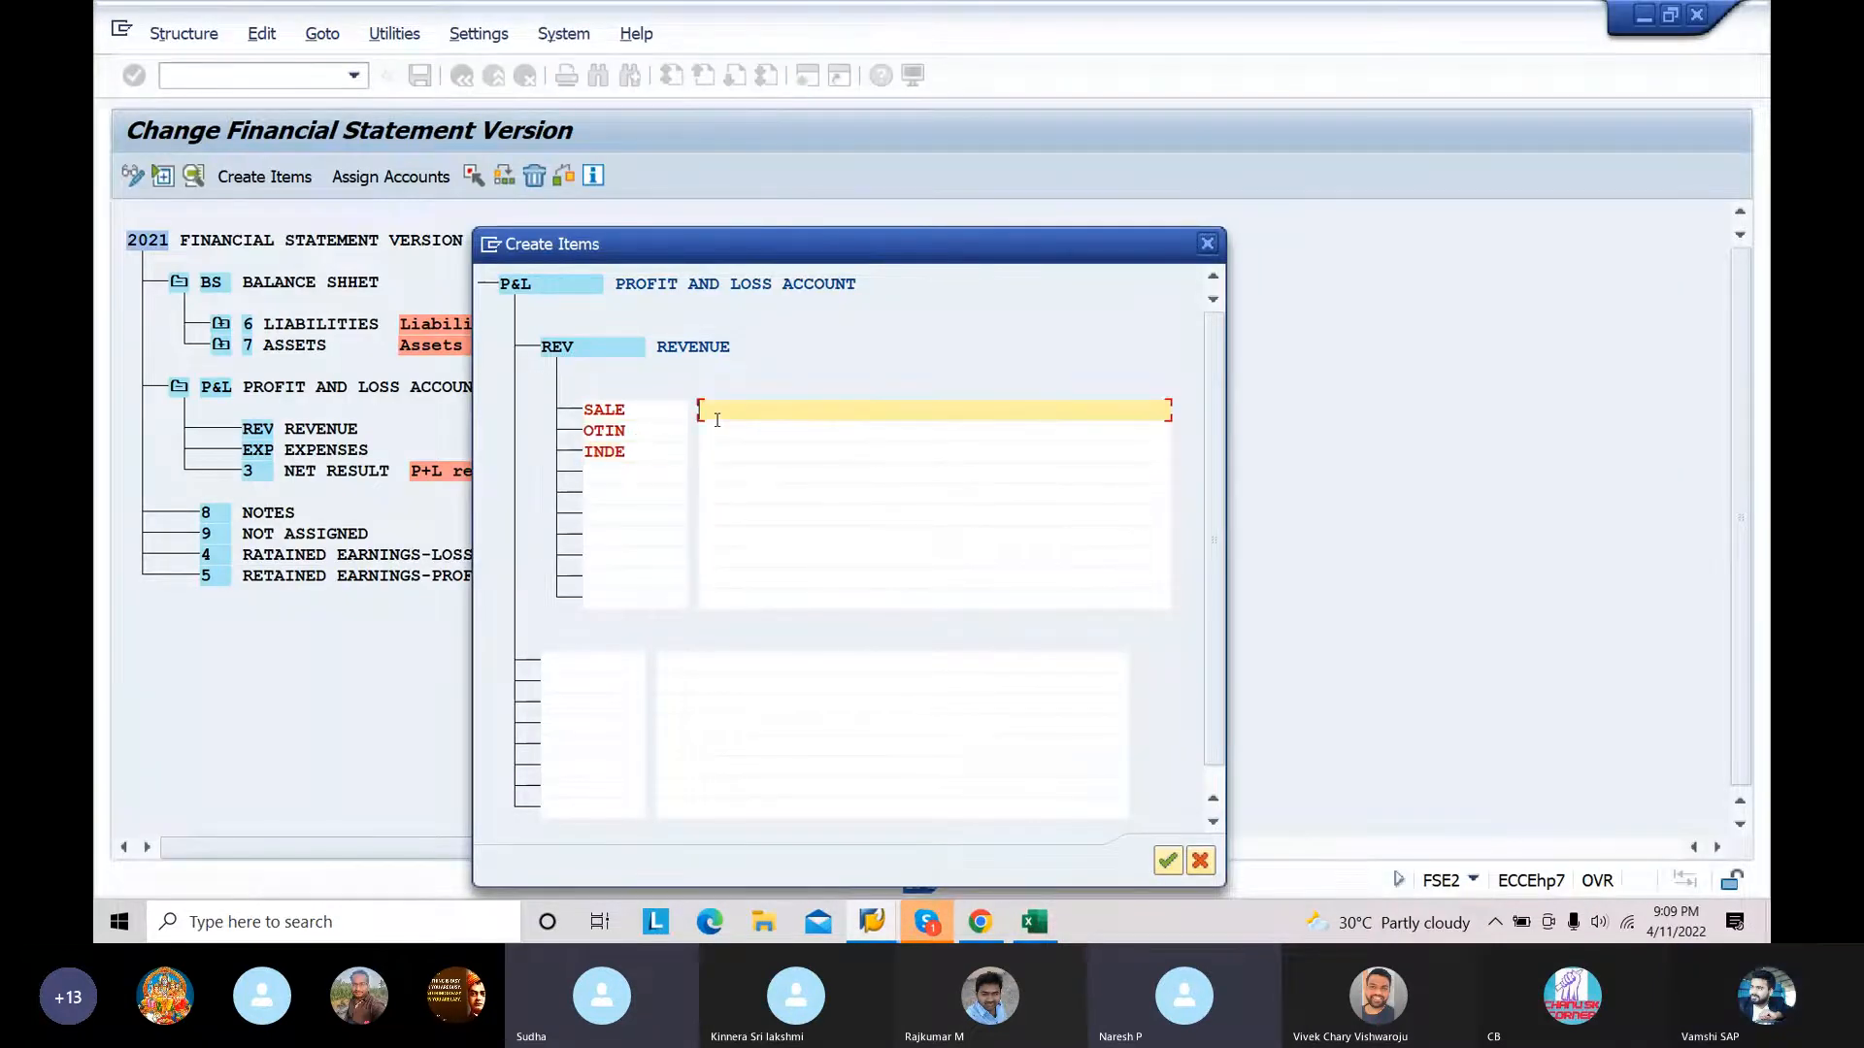
{"action": "left_click", "coordinate": [1031, 924]}
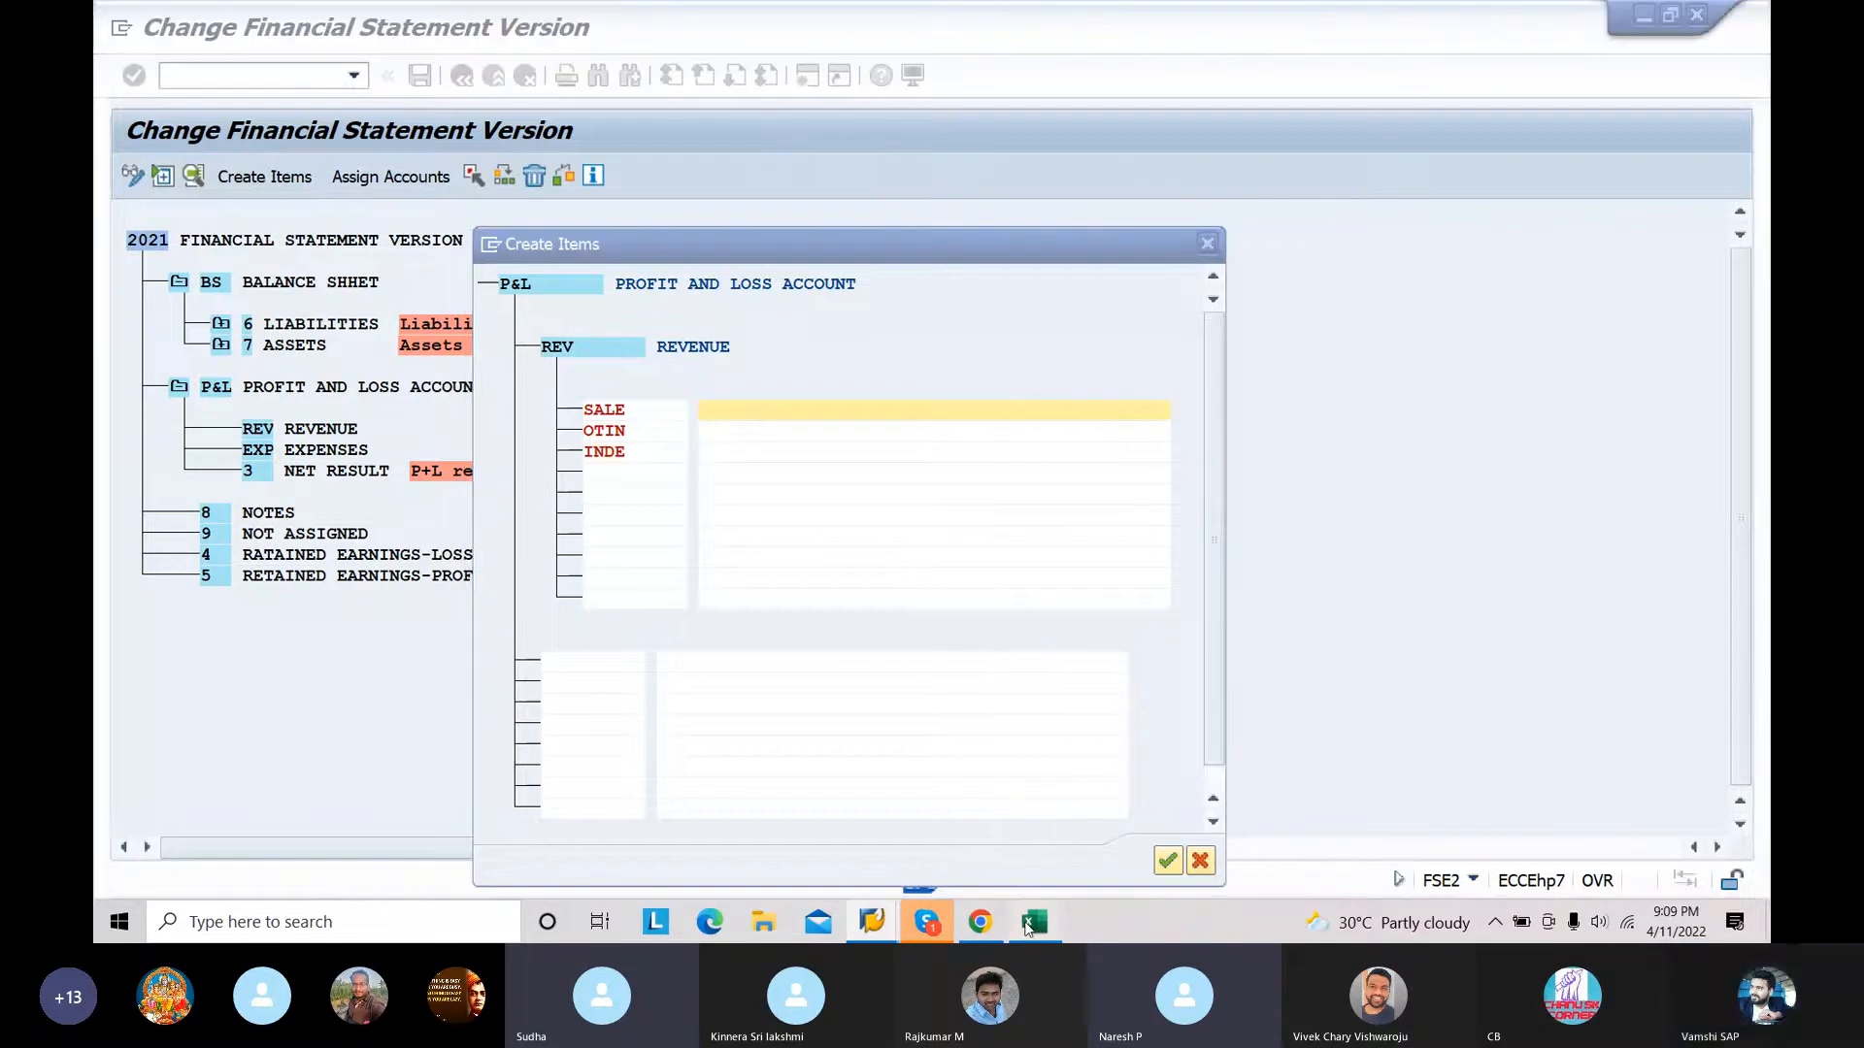
{"action": "left_click_drag", "start_coordinate": [513, 607], "coordinate": [513, 648]}
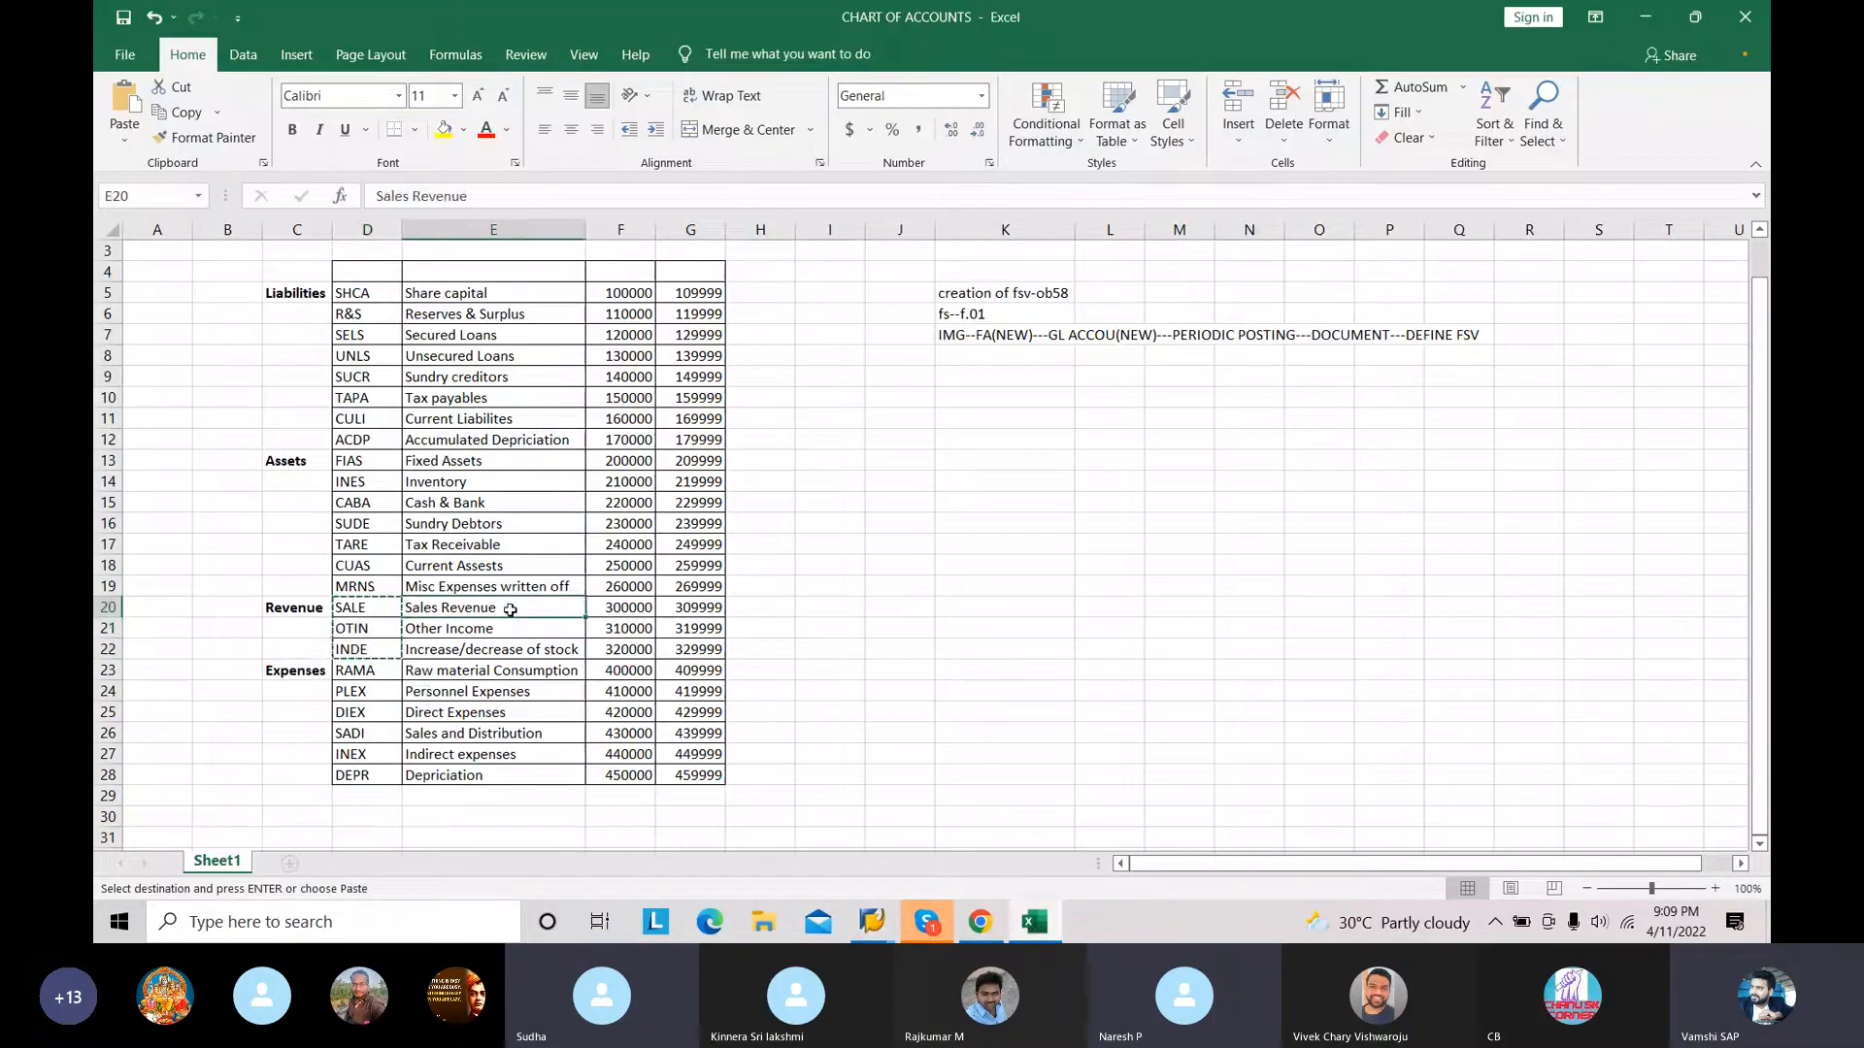
{"action": "key", "text": "ctrl+c"}
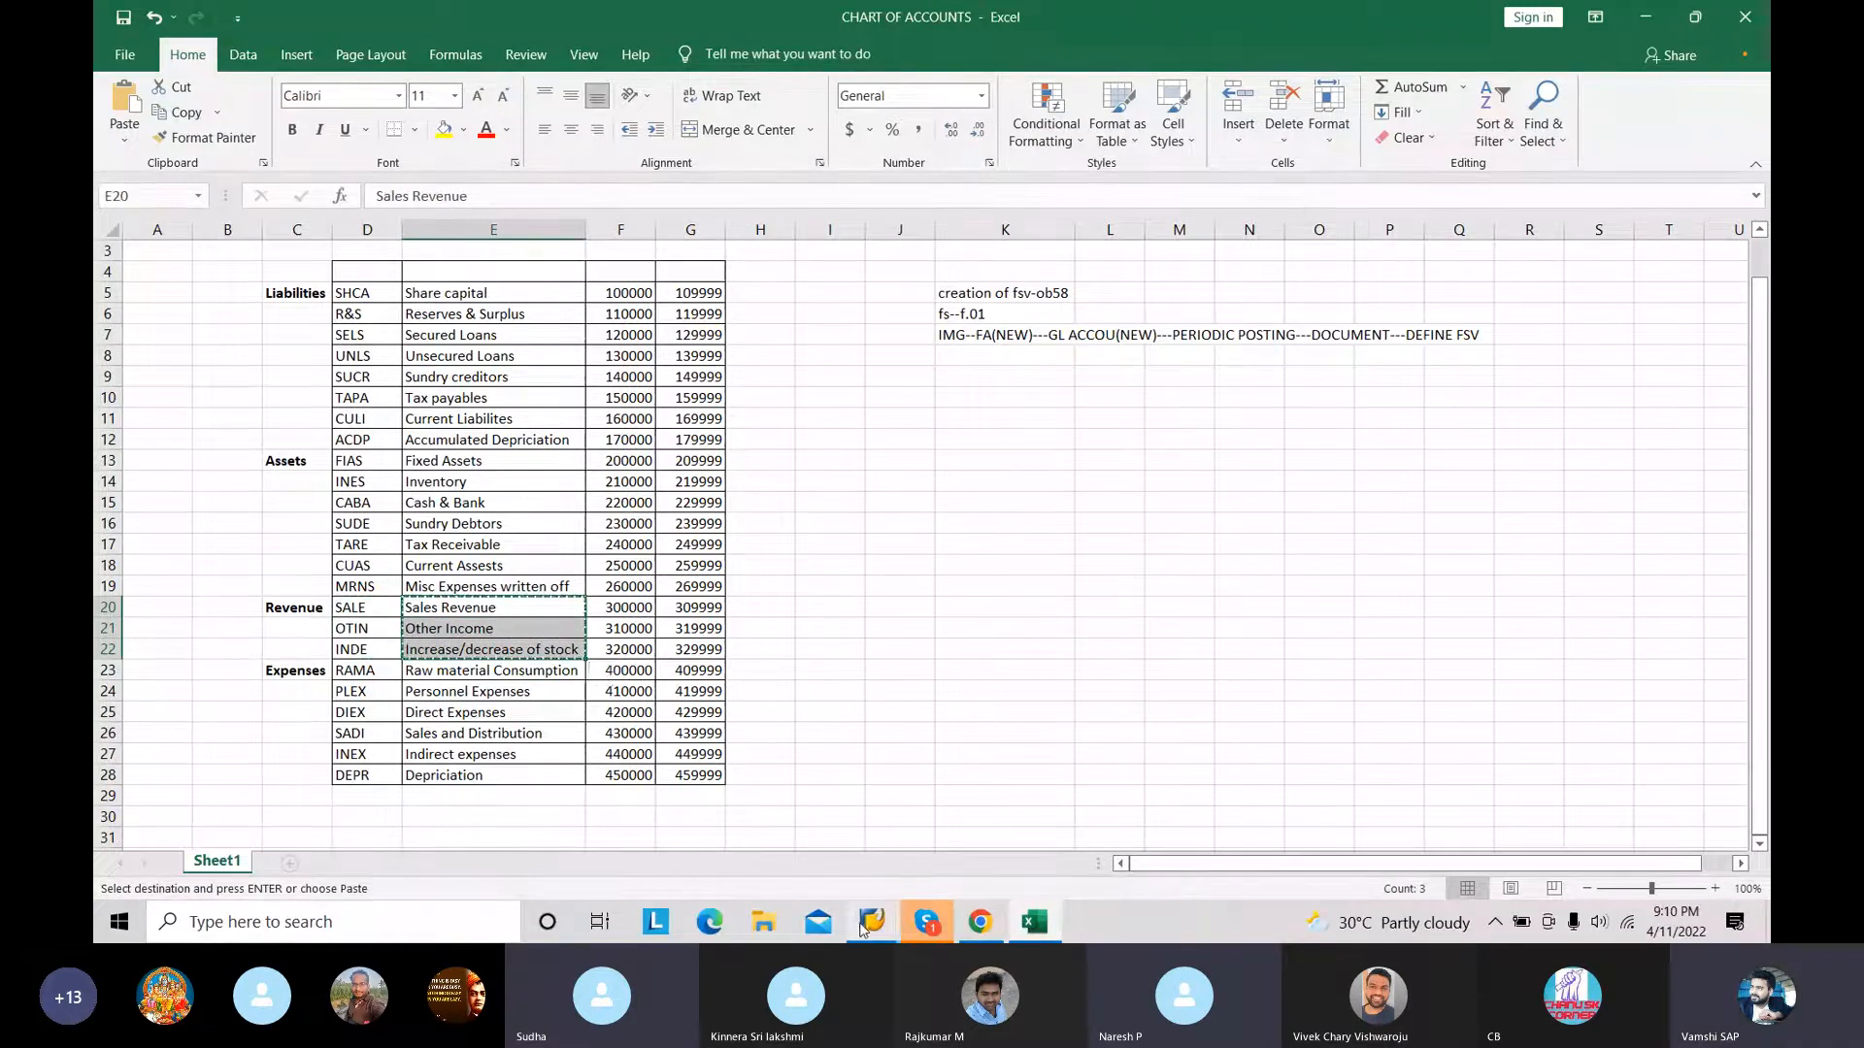
Step: Return to SAP, paste the revenue descriptions beside their item keys and accept the new REVENUE items
{"action": "left_click", "coordinate": [872, 922]}
{"action": "left_click", "coordinate": [924, 818]}
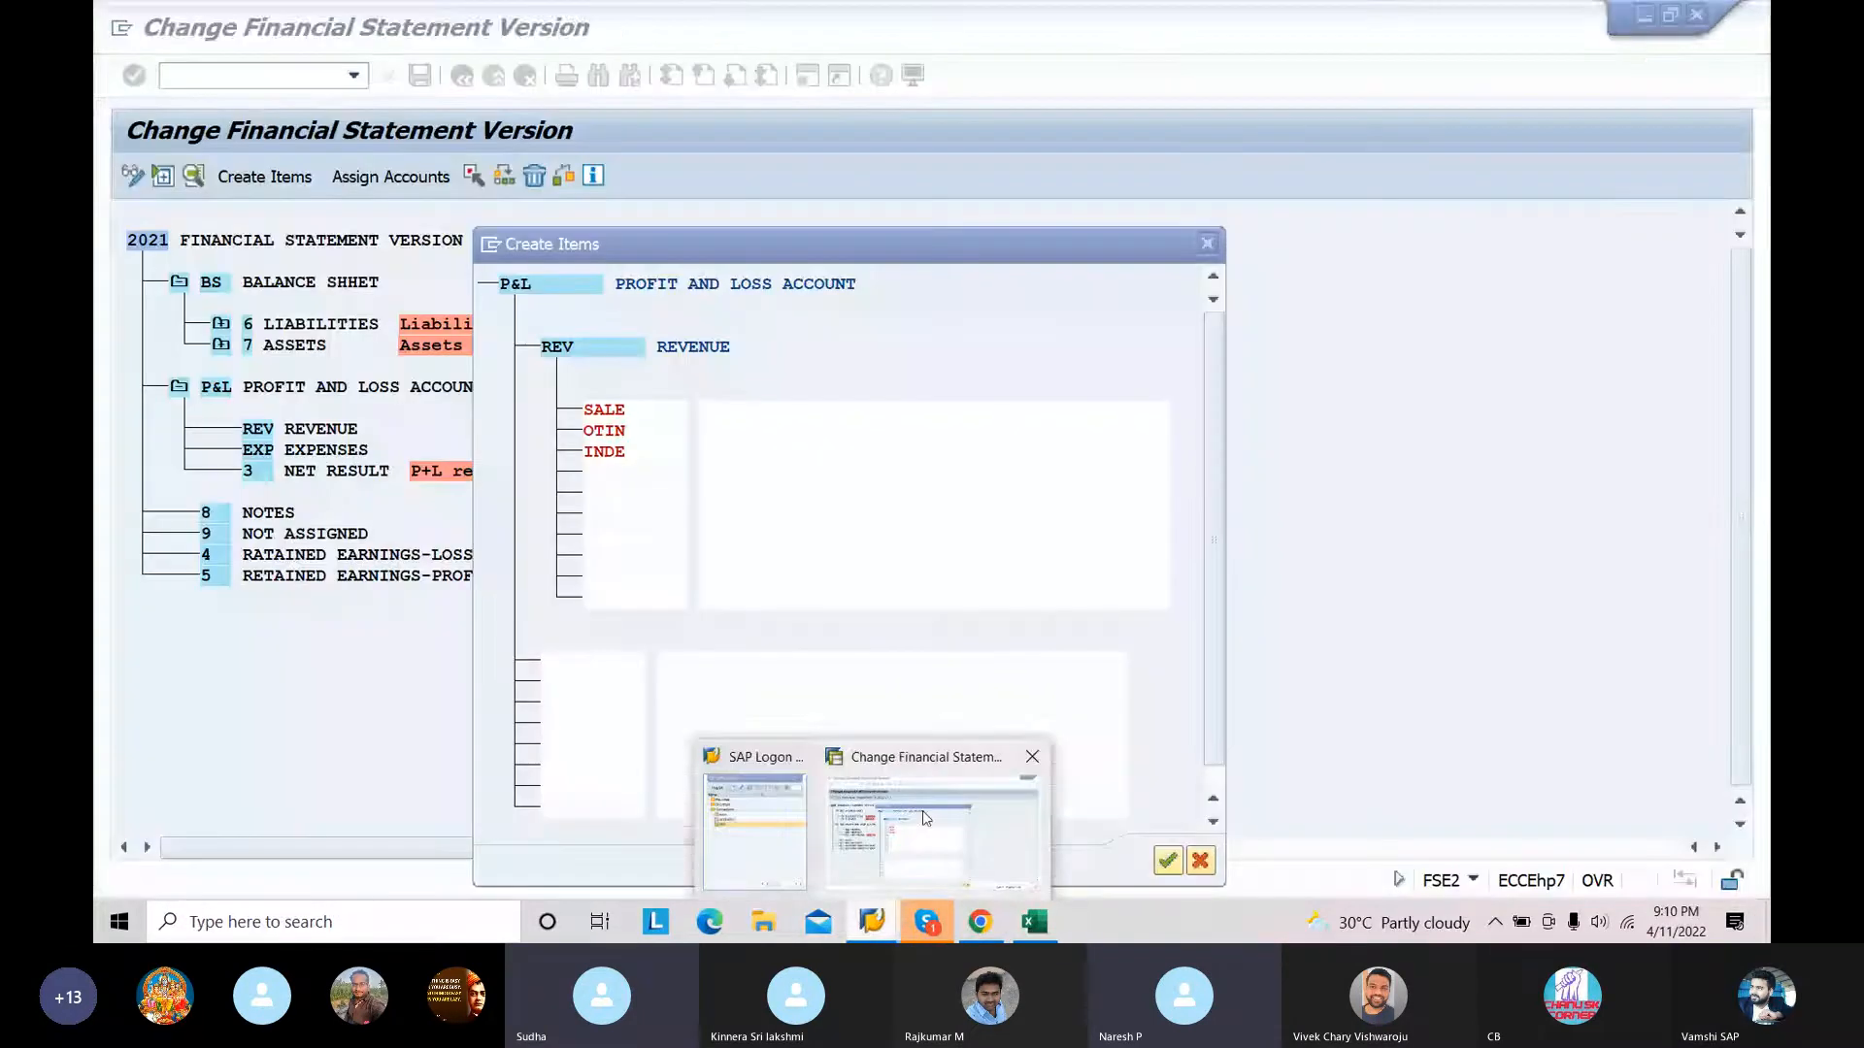
{"action": "left_click", "coordinate": [724, 408]}
{"action": "key", "text": "ctrl+v"}
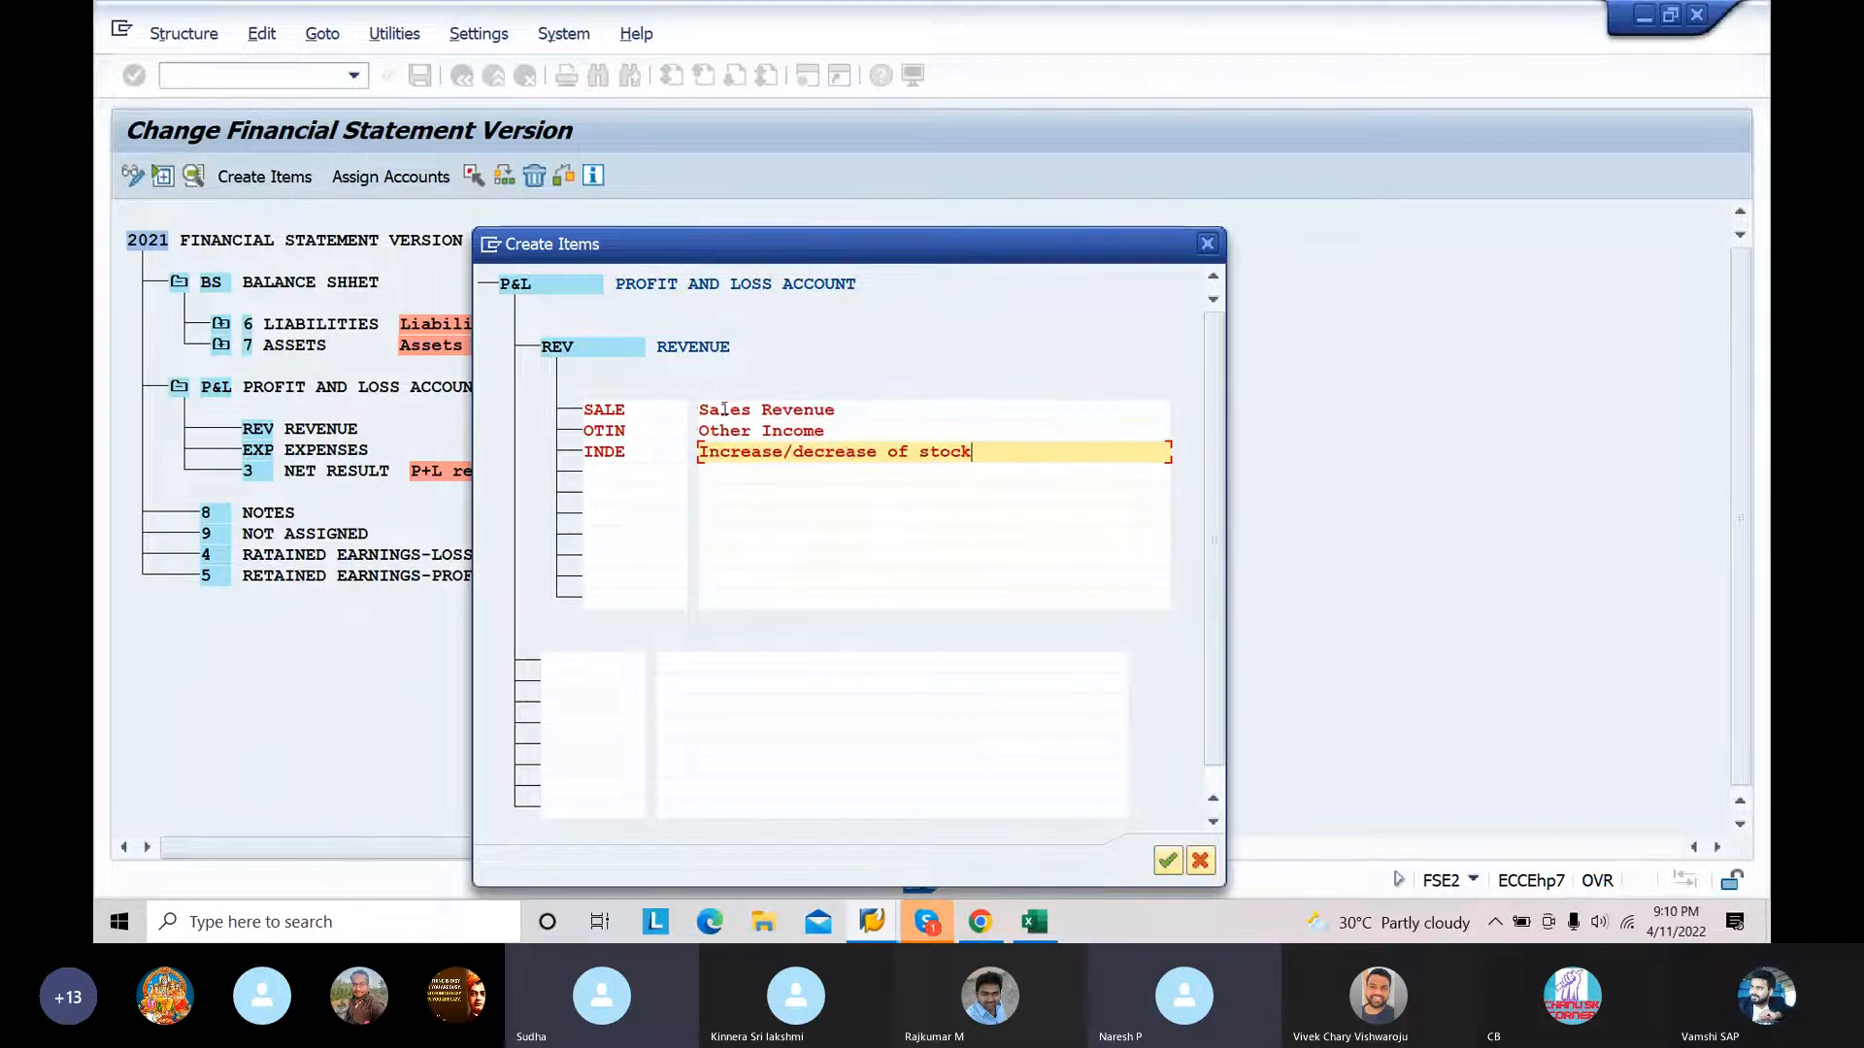
{"action": "left_click", "coordinate": [1166, 860]}
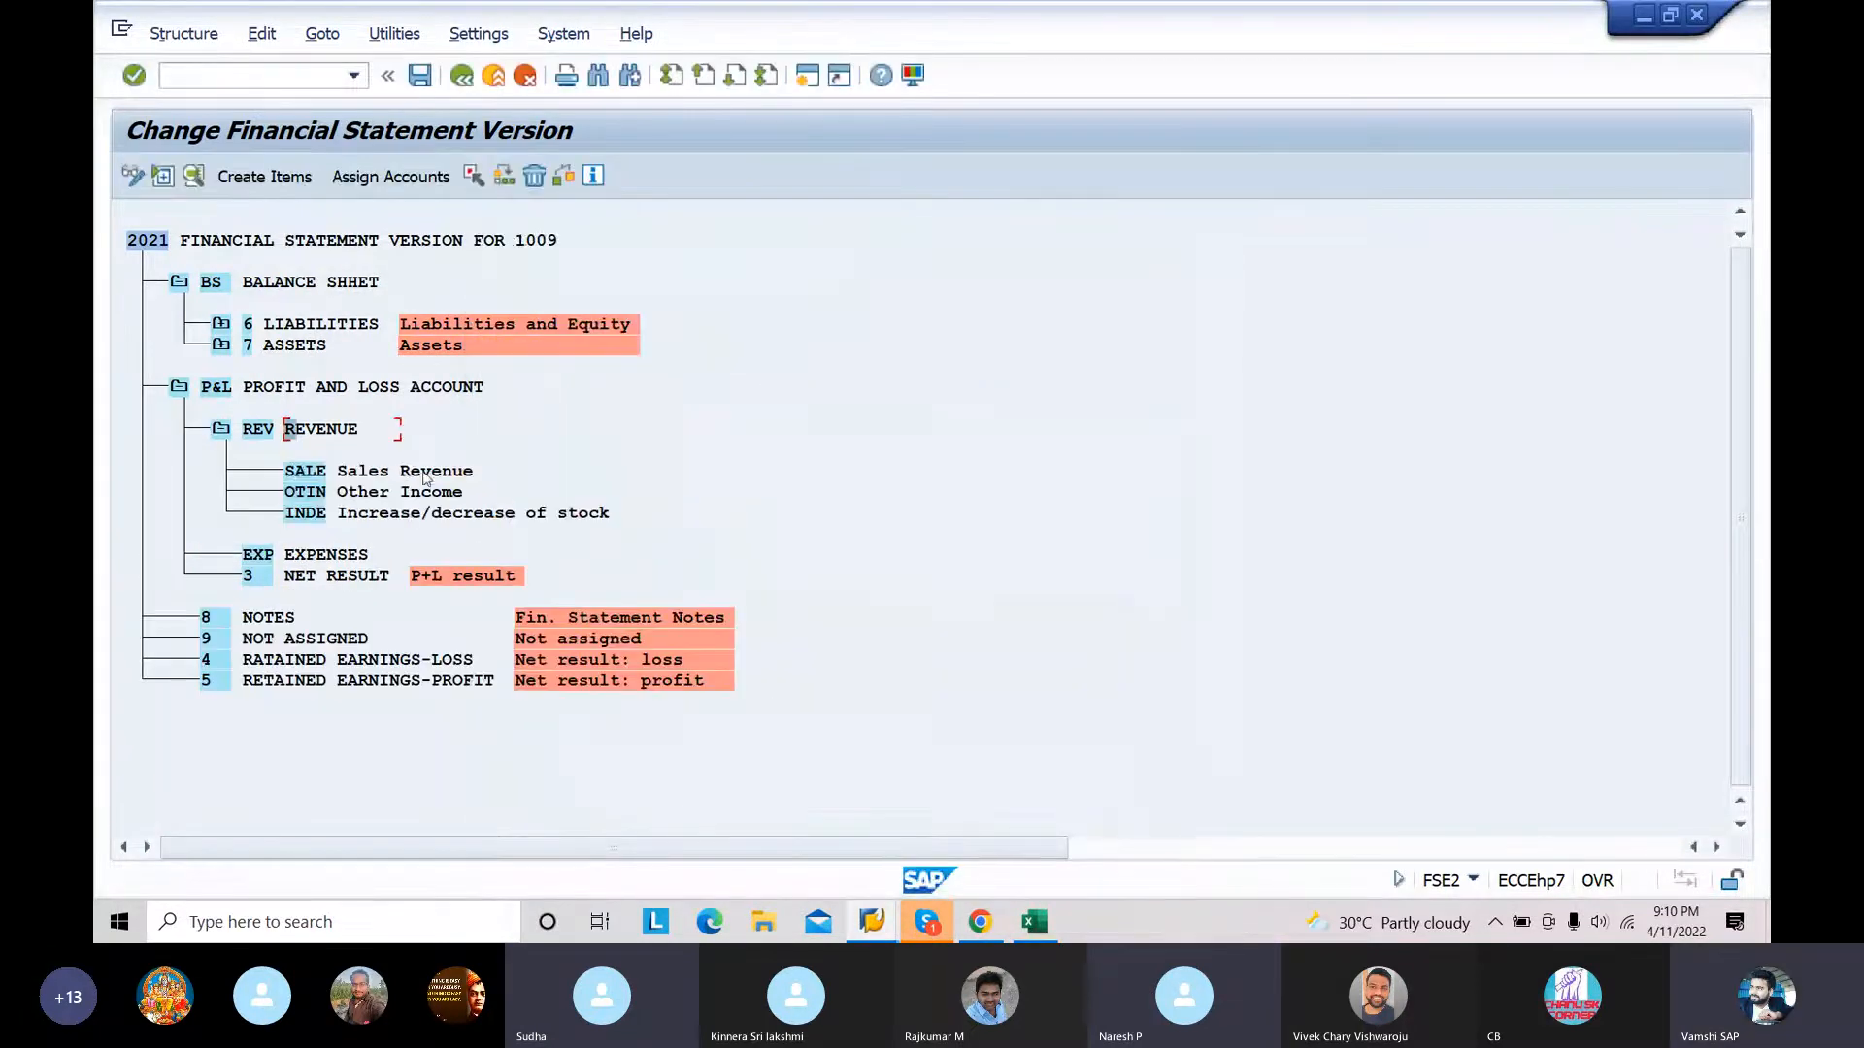
Step: Collapse the REVENUE node and start creating items under EXP EXPENSES
{"action": "left_click", "coordinate": [221, 432]}
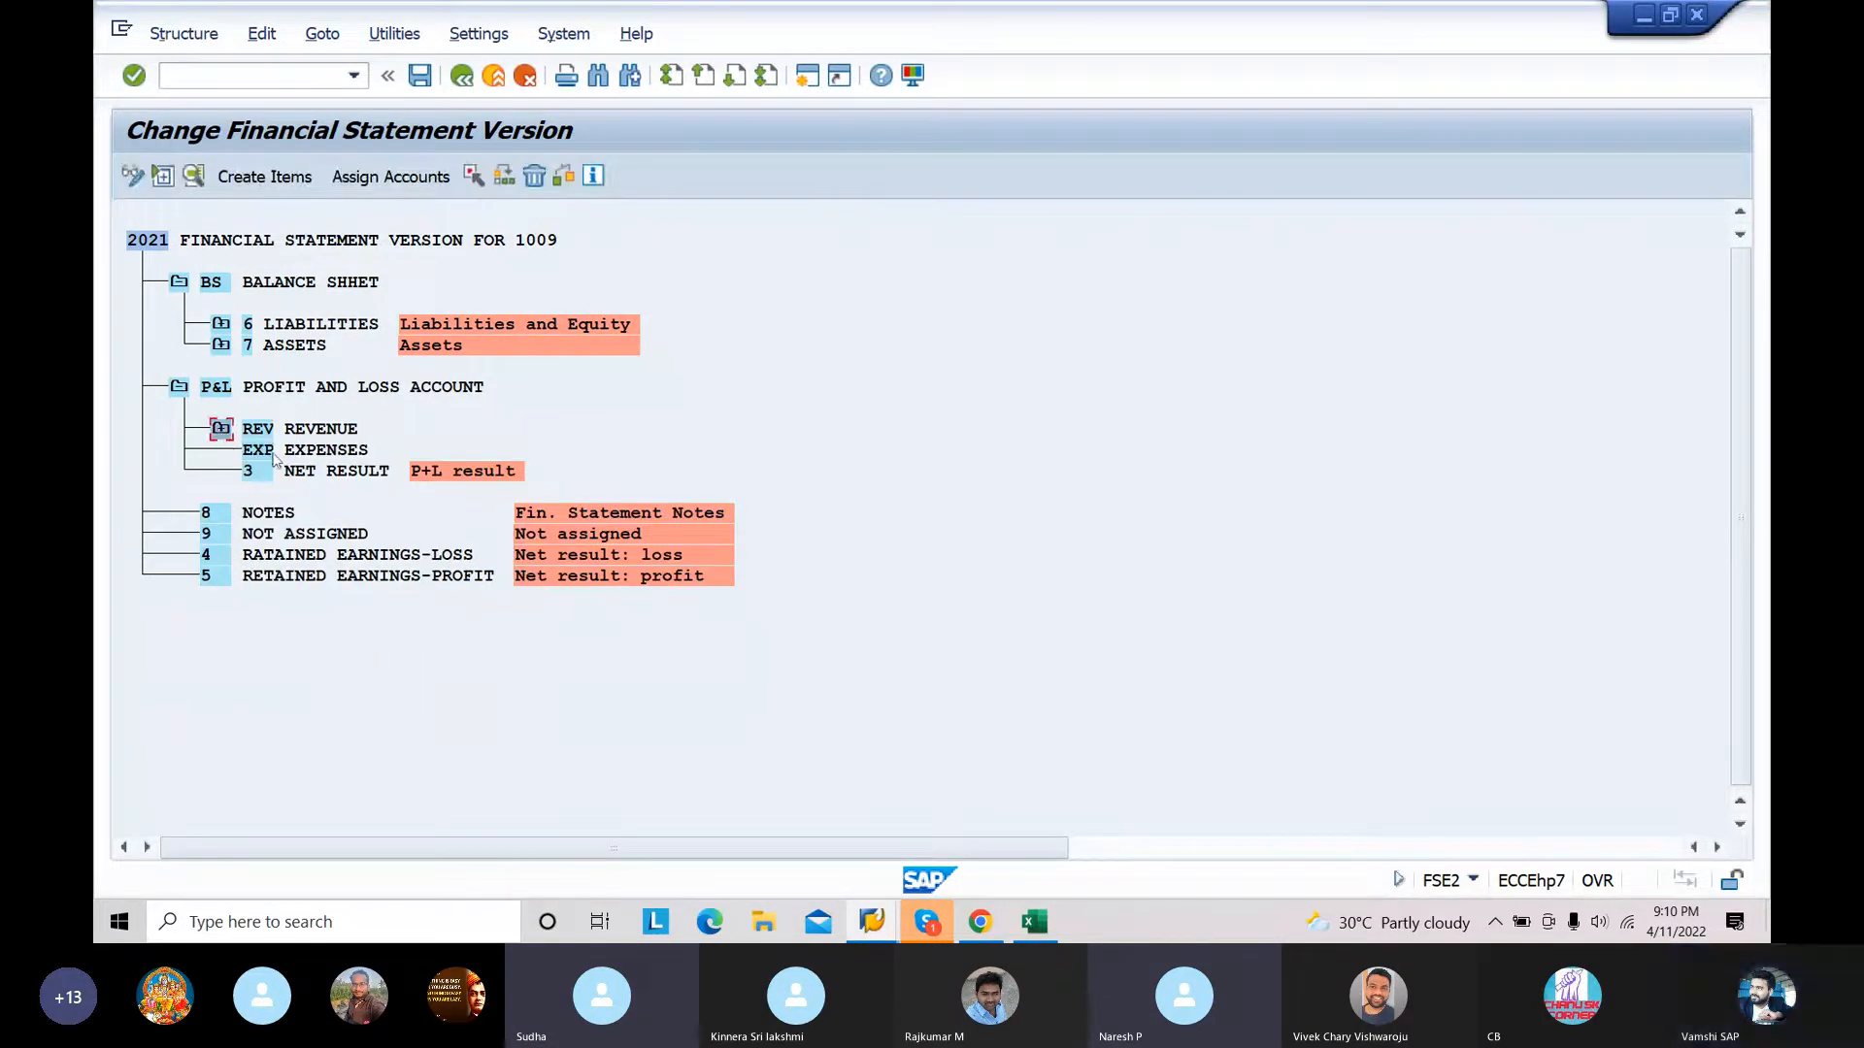
{"action": "left_click", "coordinate": [292, 451]}
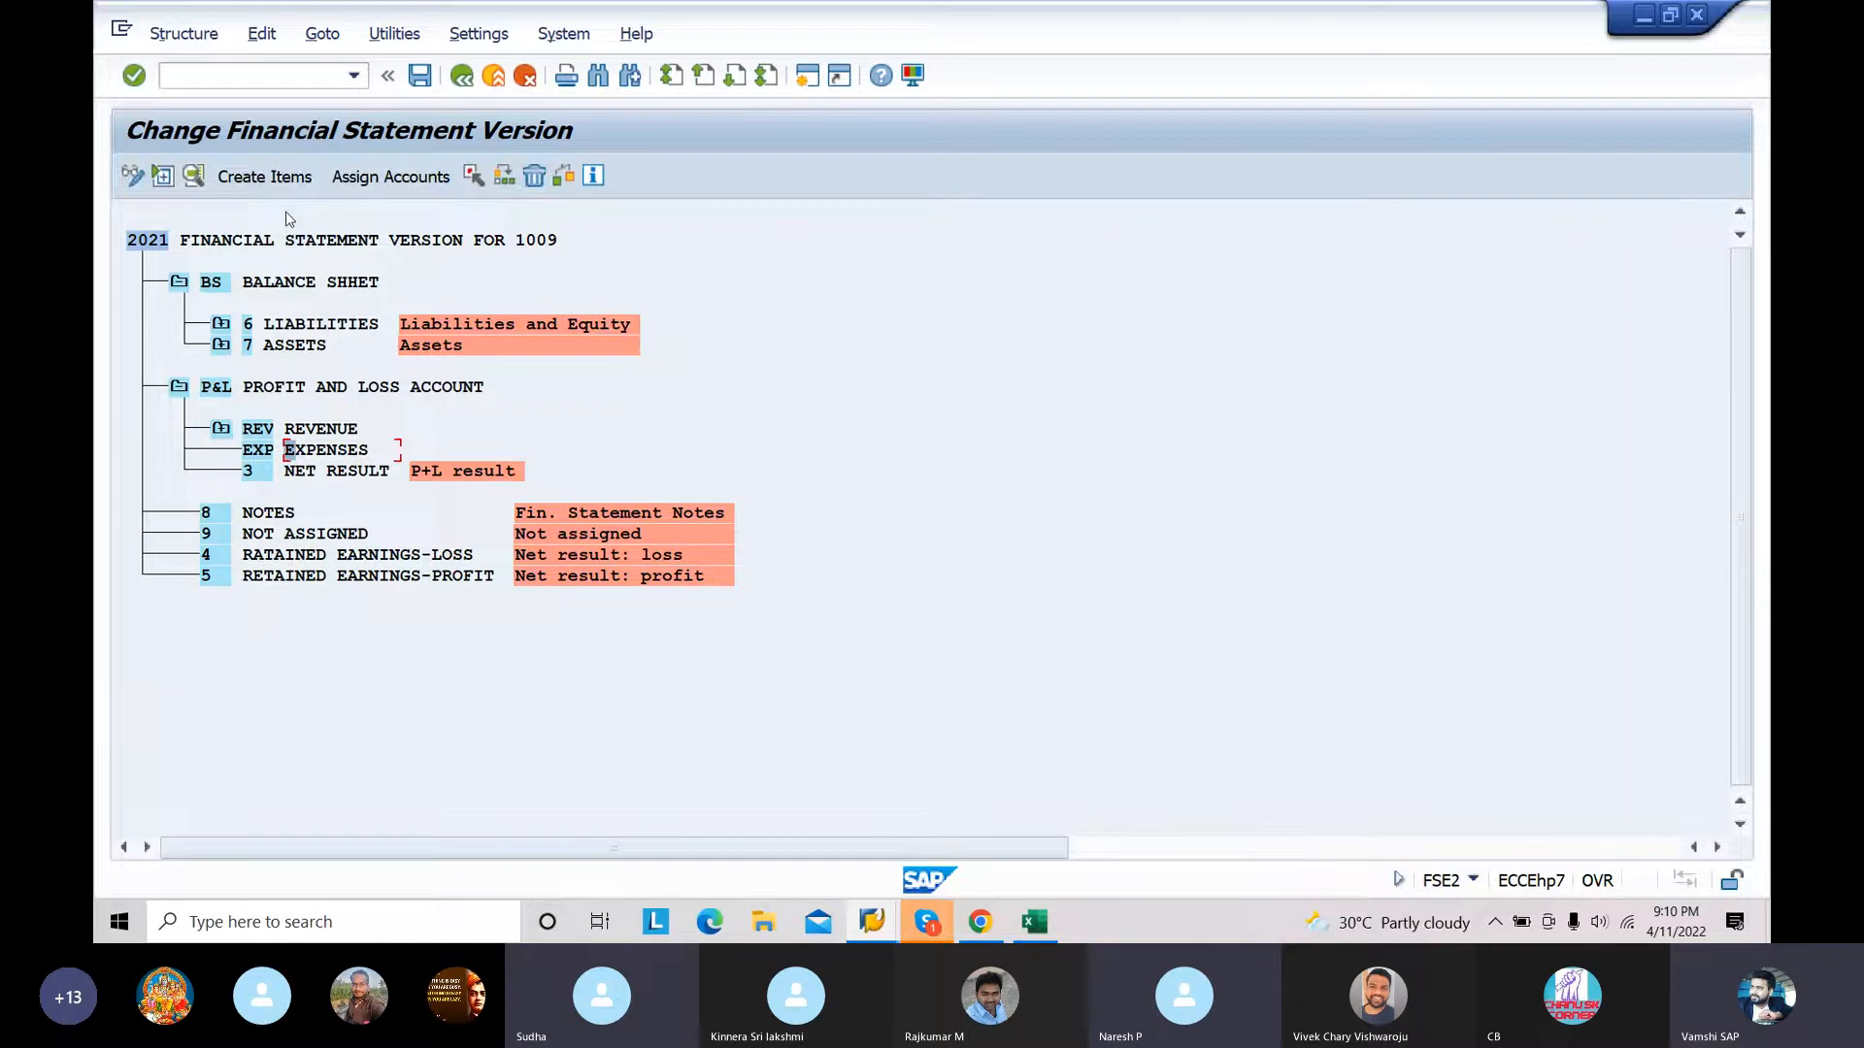
{"action": "left_click", "coordinate": [276, 177]}
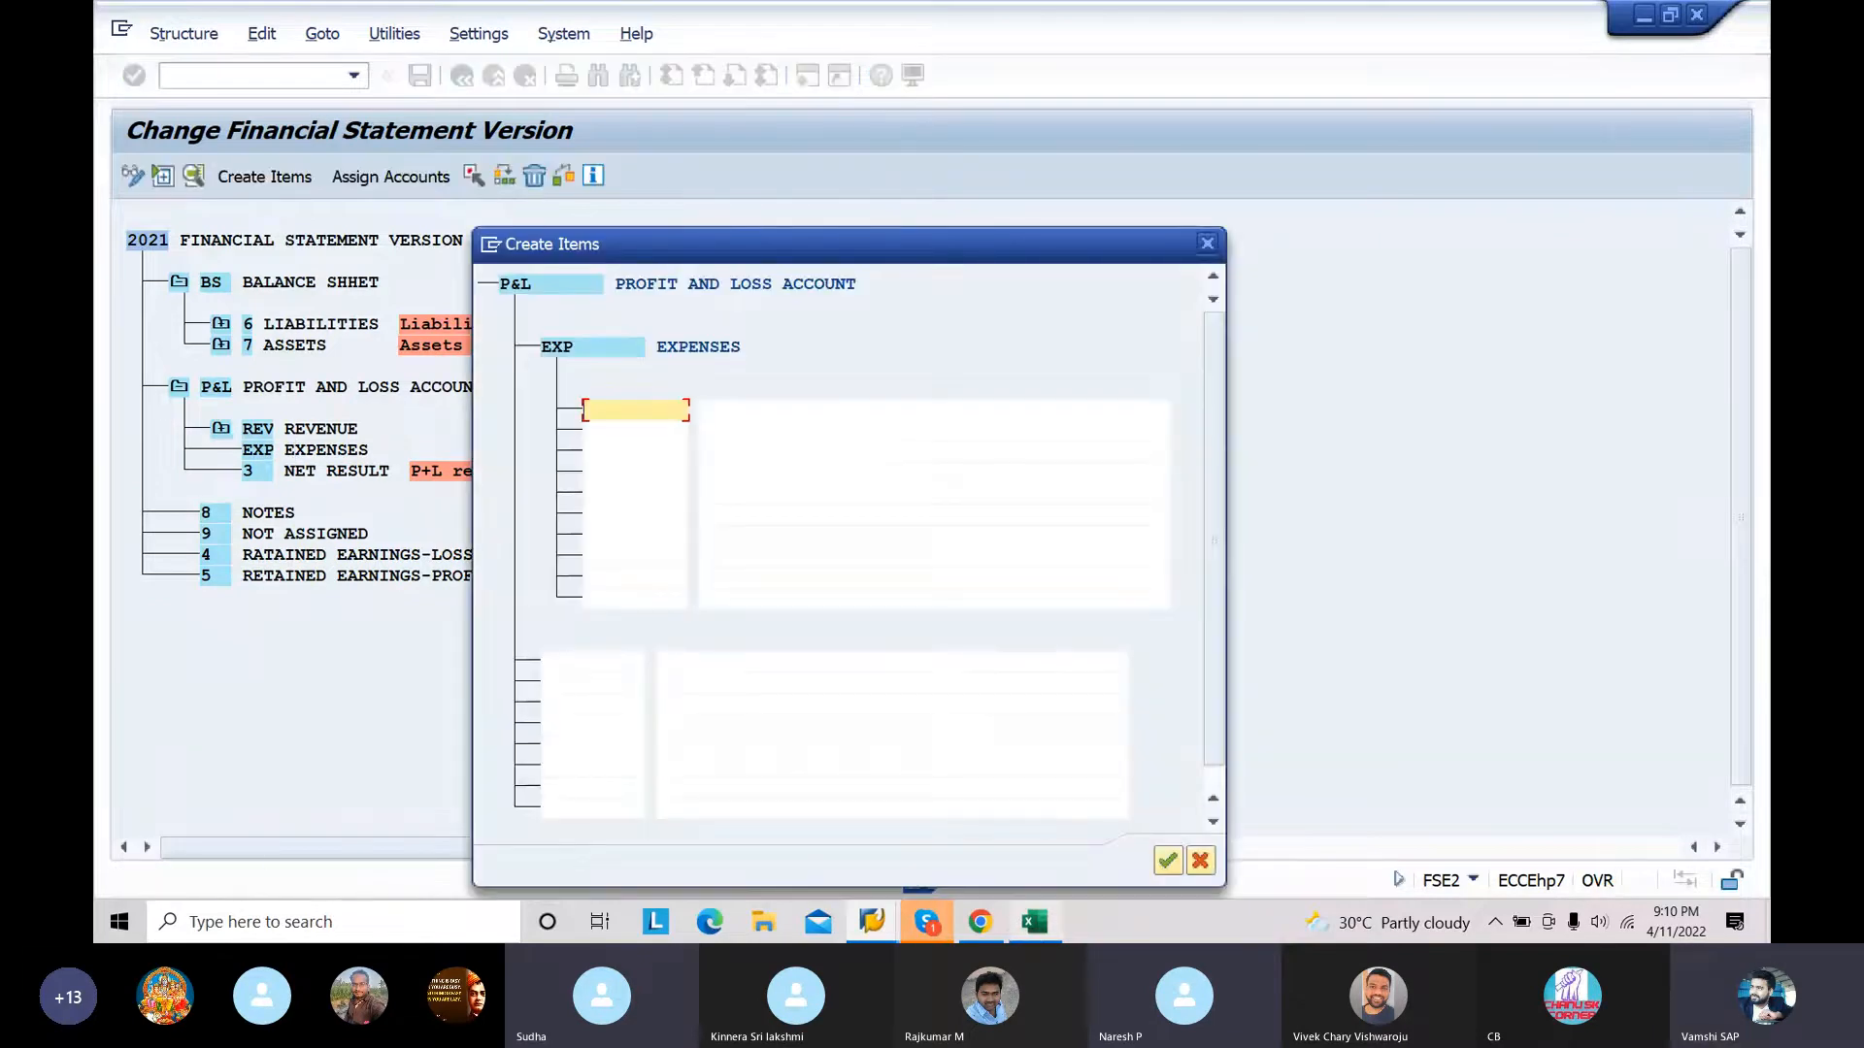
Step: Switch to the Excel chart of accounts and copy the expense group codes RAMA through DEPR
{"action": "left_click", "coordinate": [1033, 930]}
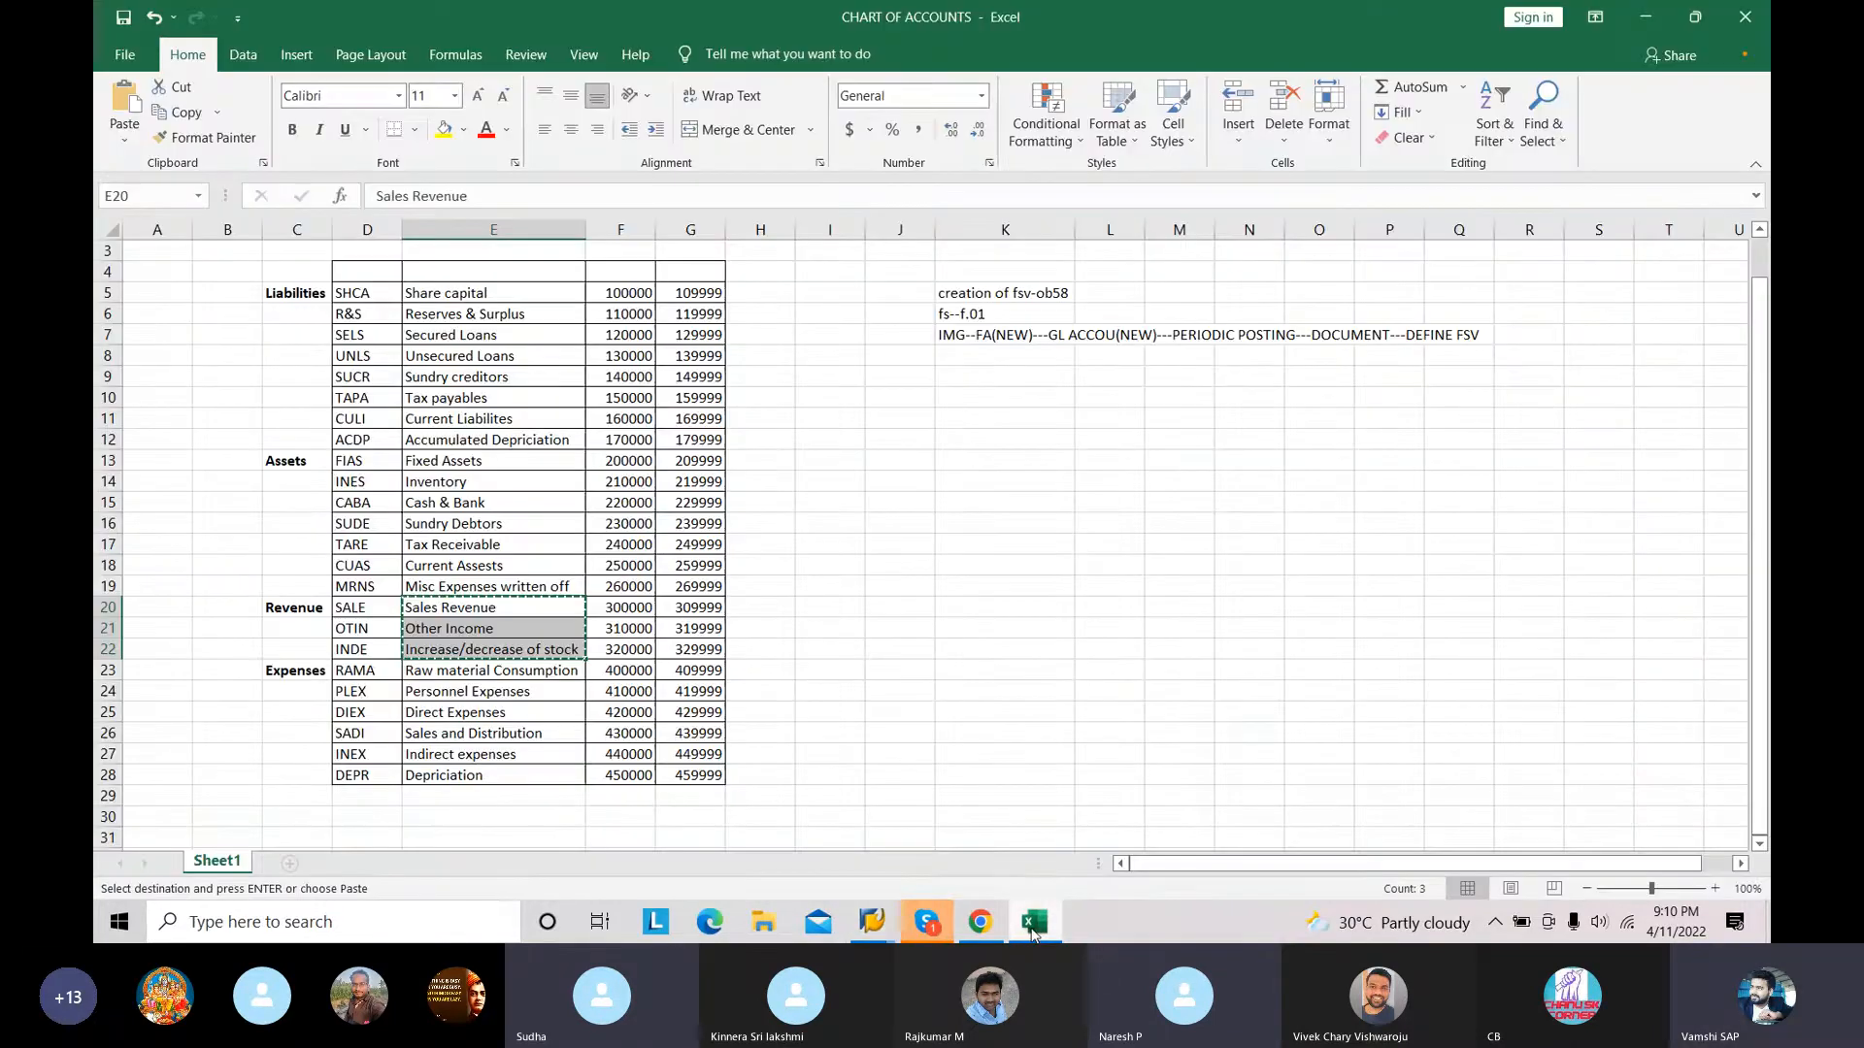
{"action": "left_click", "coordinate": [367, 676]}
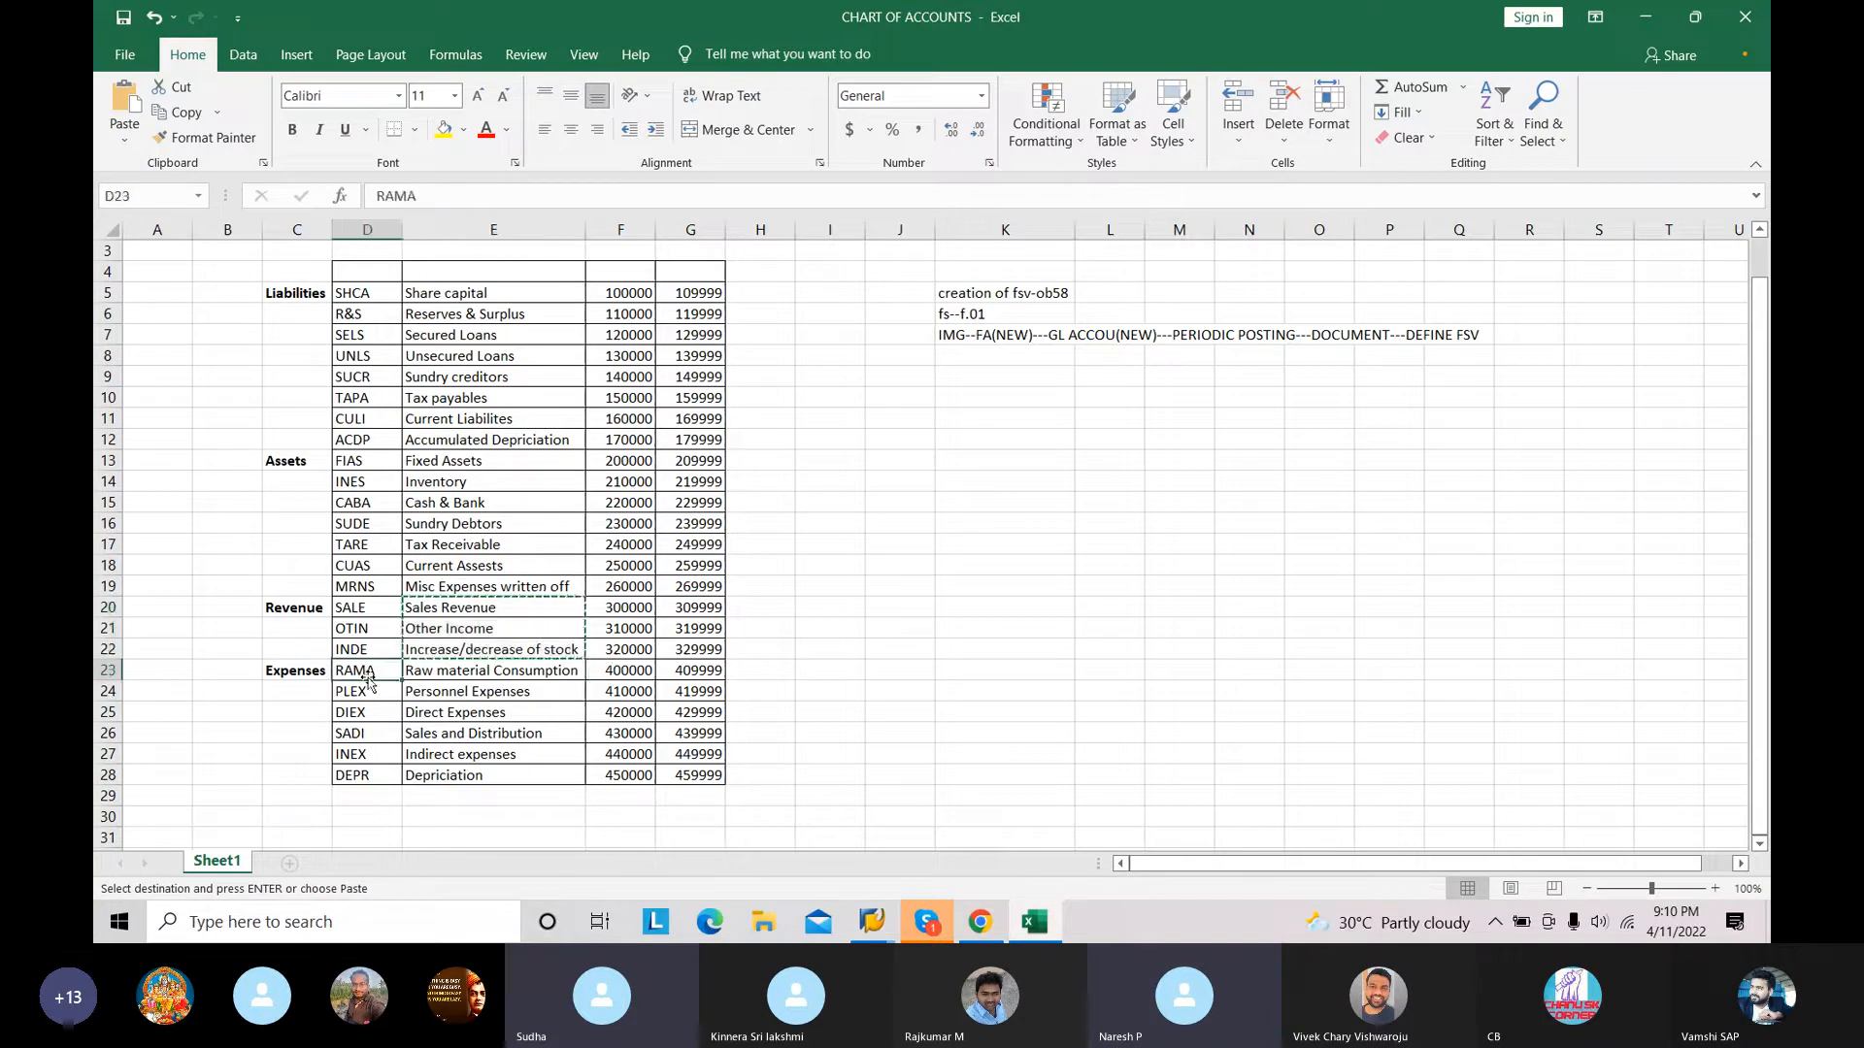
{"action": "key", "text": "shift+Down"}
{"action": "key", "text": "shift+Down"}
{"action": "key", "text": "shift+Down"}
{"action": "key", "text": "shift+Down"}
{"action": "key", "text": "shift+Down"}
{"action": "key", "text": "ctrl+c"}
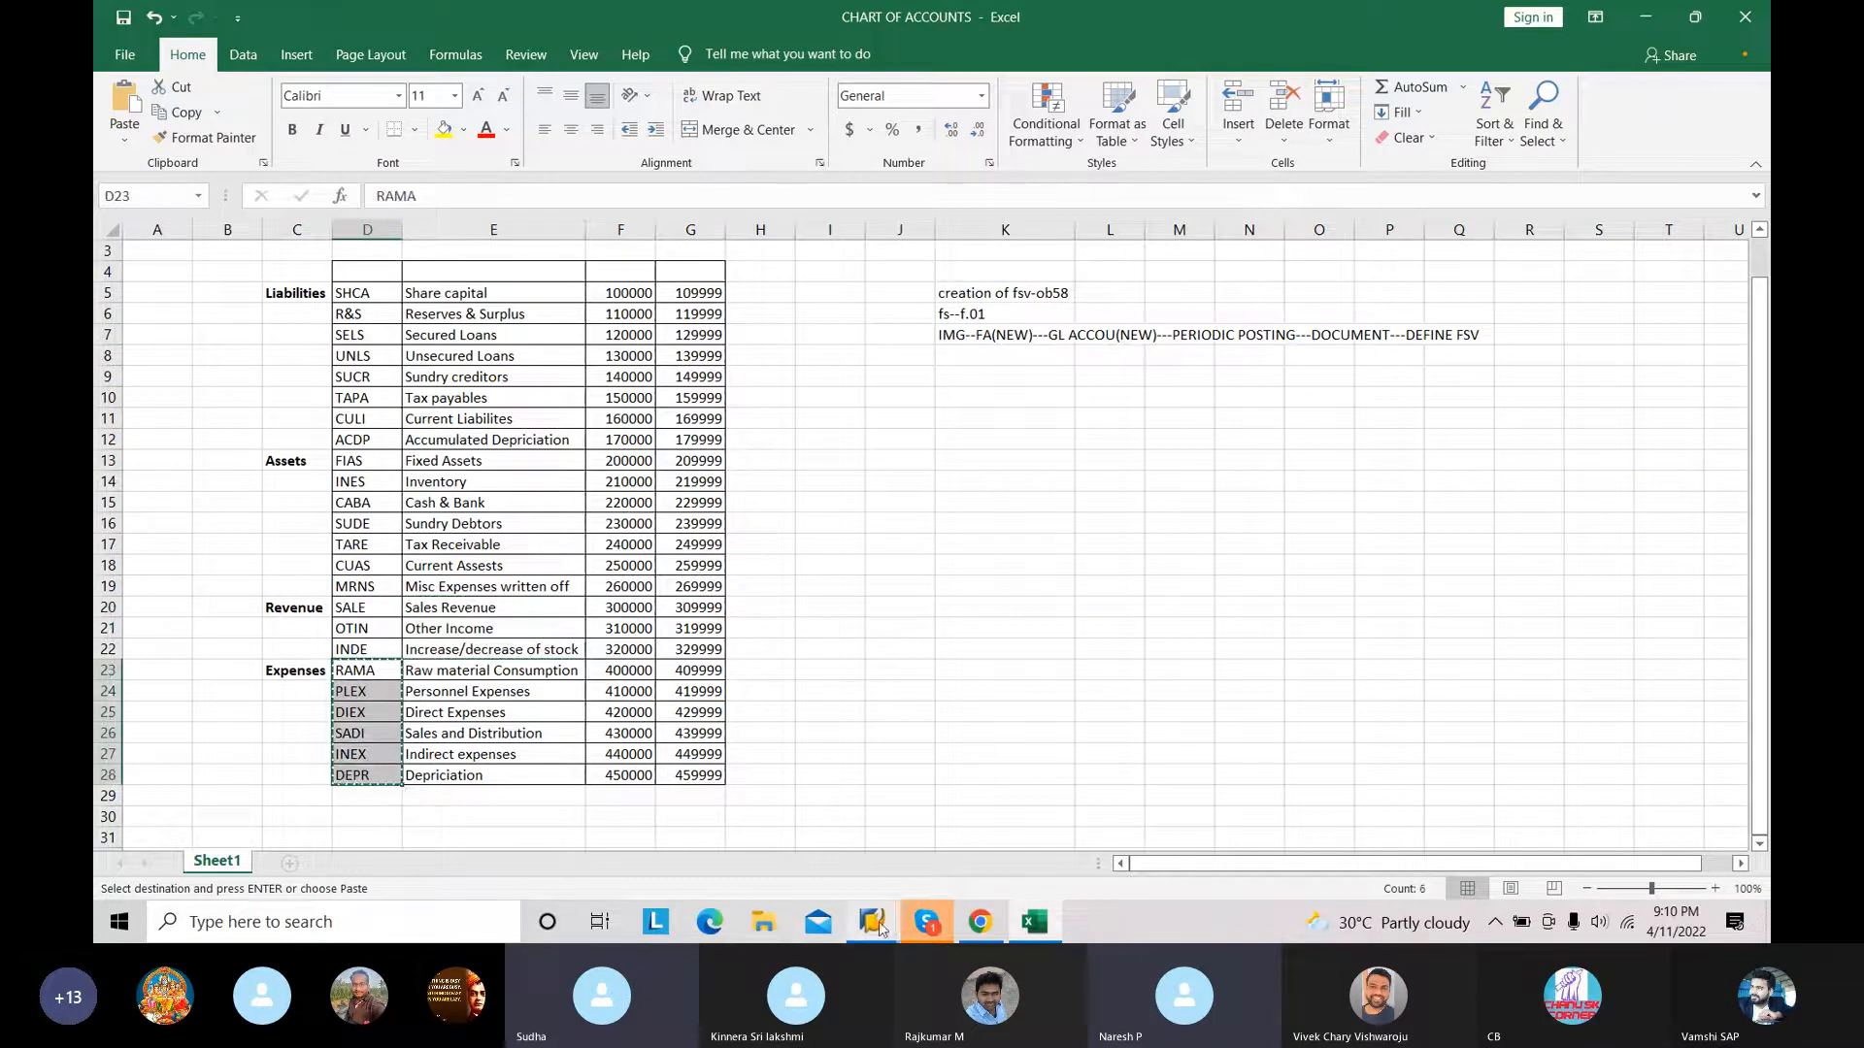
Step: Return to SAP and paste the codes RAMA through DEPR as item keys under EXPENSES
{"action": "mouse_move", "coordinate": [879, 927]}
{"action": "left_click", "coordinate": [971, 806]}
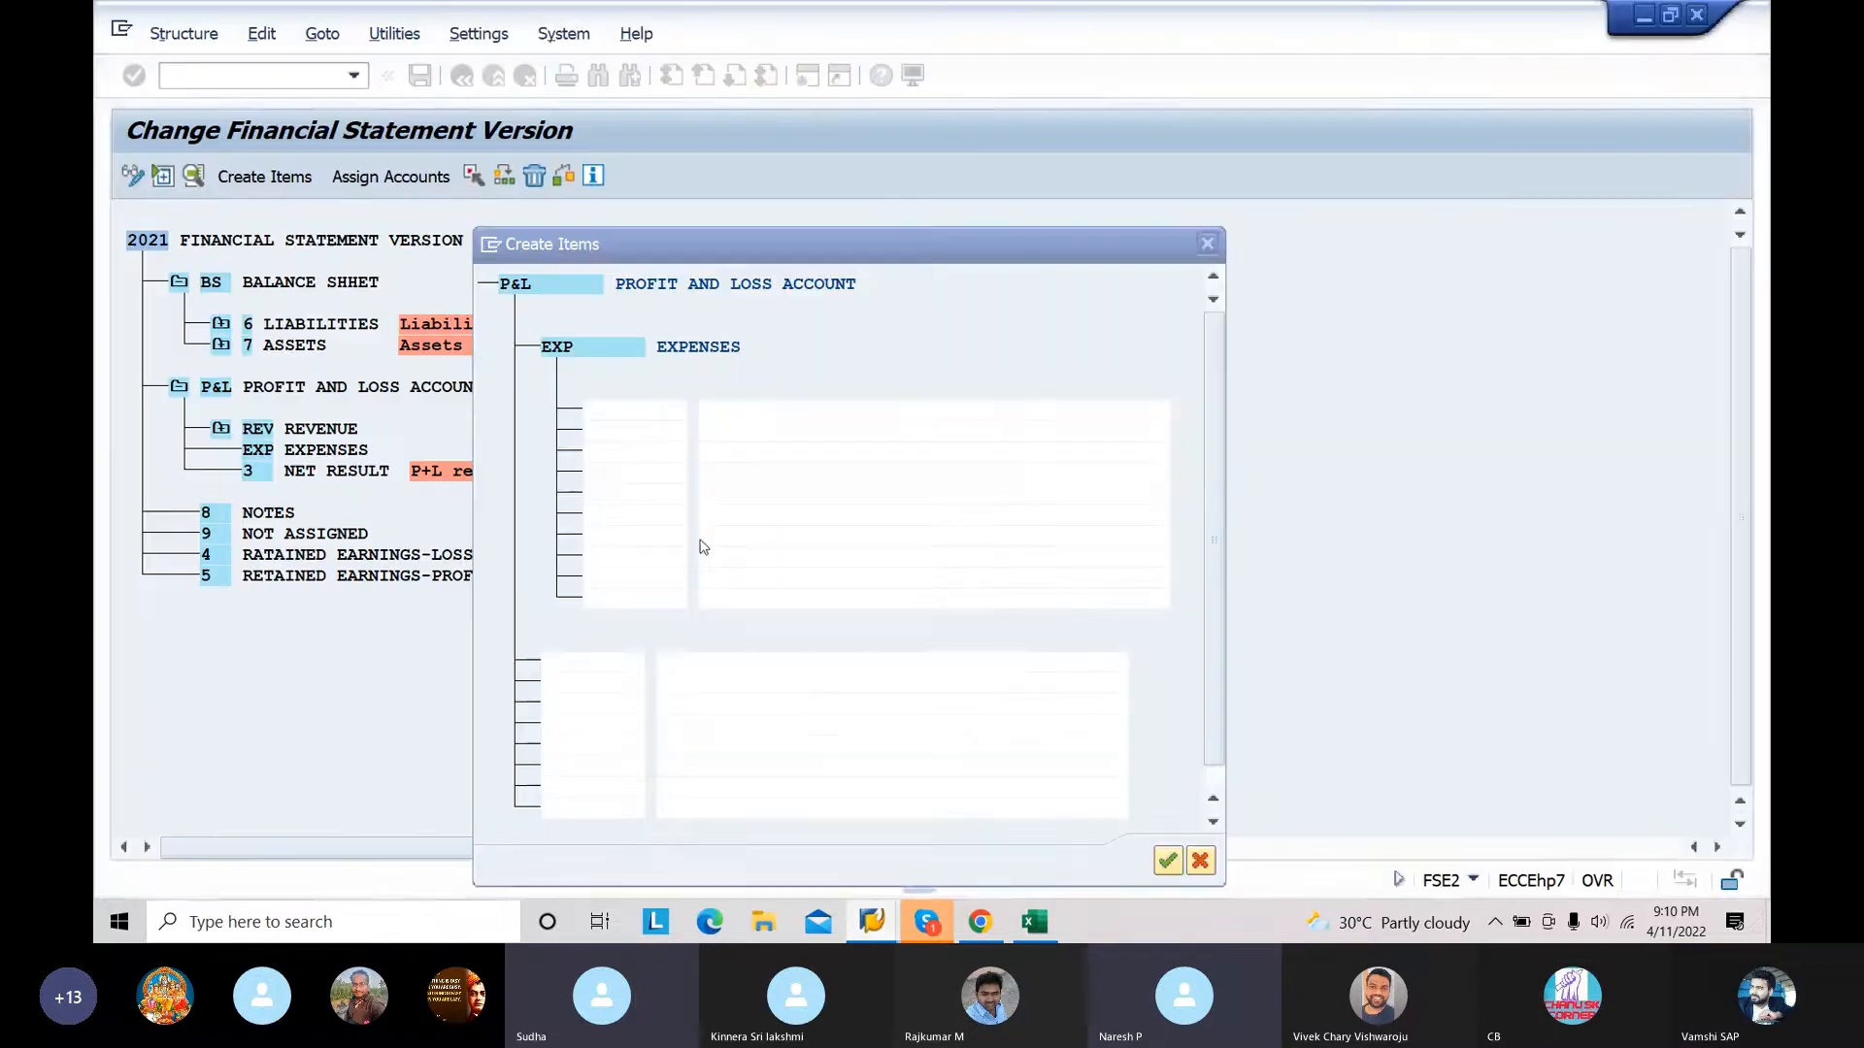
{"action": "left_click", "coordinate": [639, 412]}
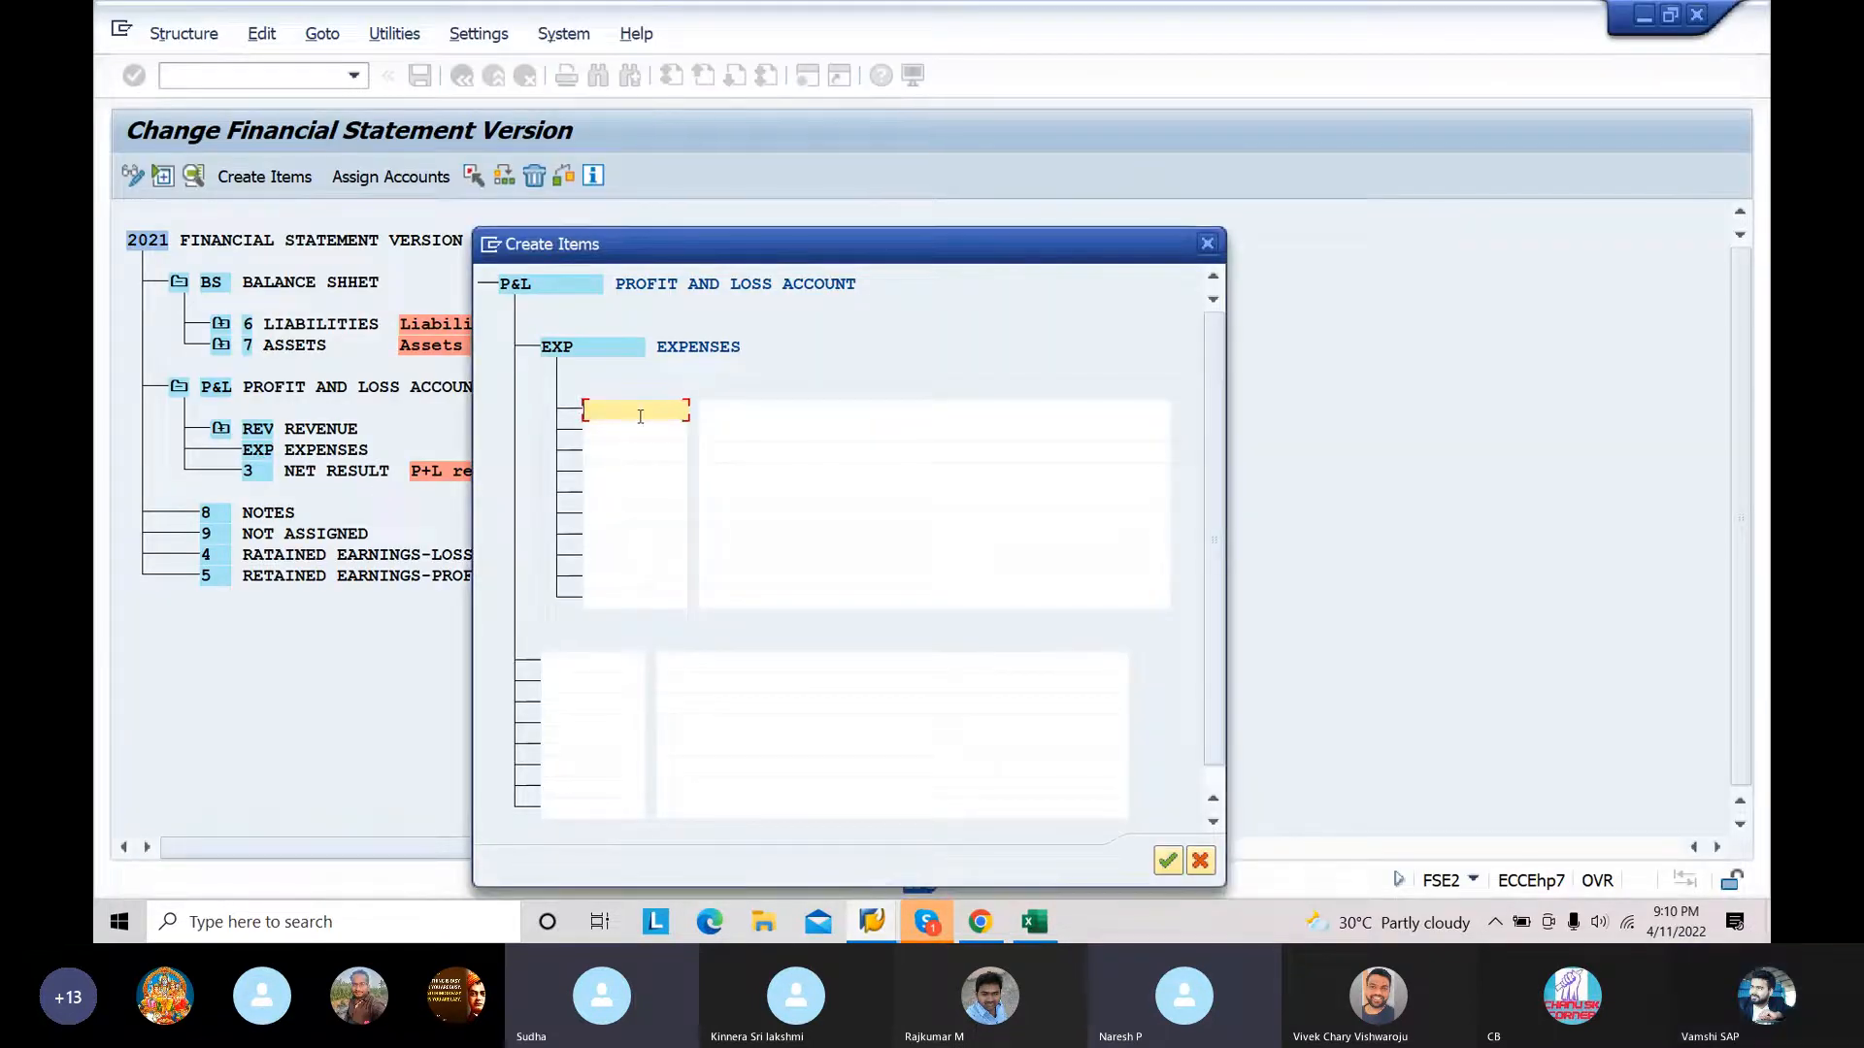
{"action": "key", "text": "ctrl+v"}
Step: Copy the expense descriptions from Raw material Consumption through Depriciation in the Excel chart of accounts
{"action": "left_click", "coordinate": [781, 412]}
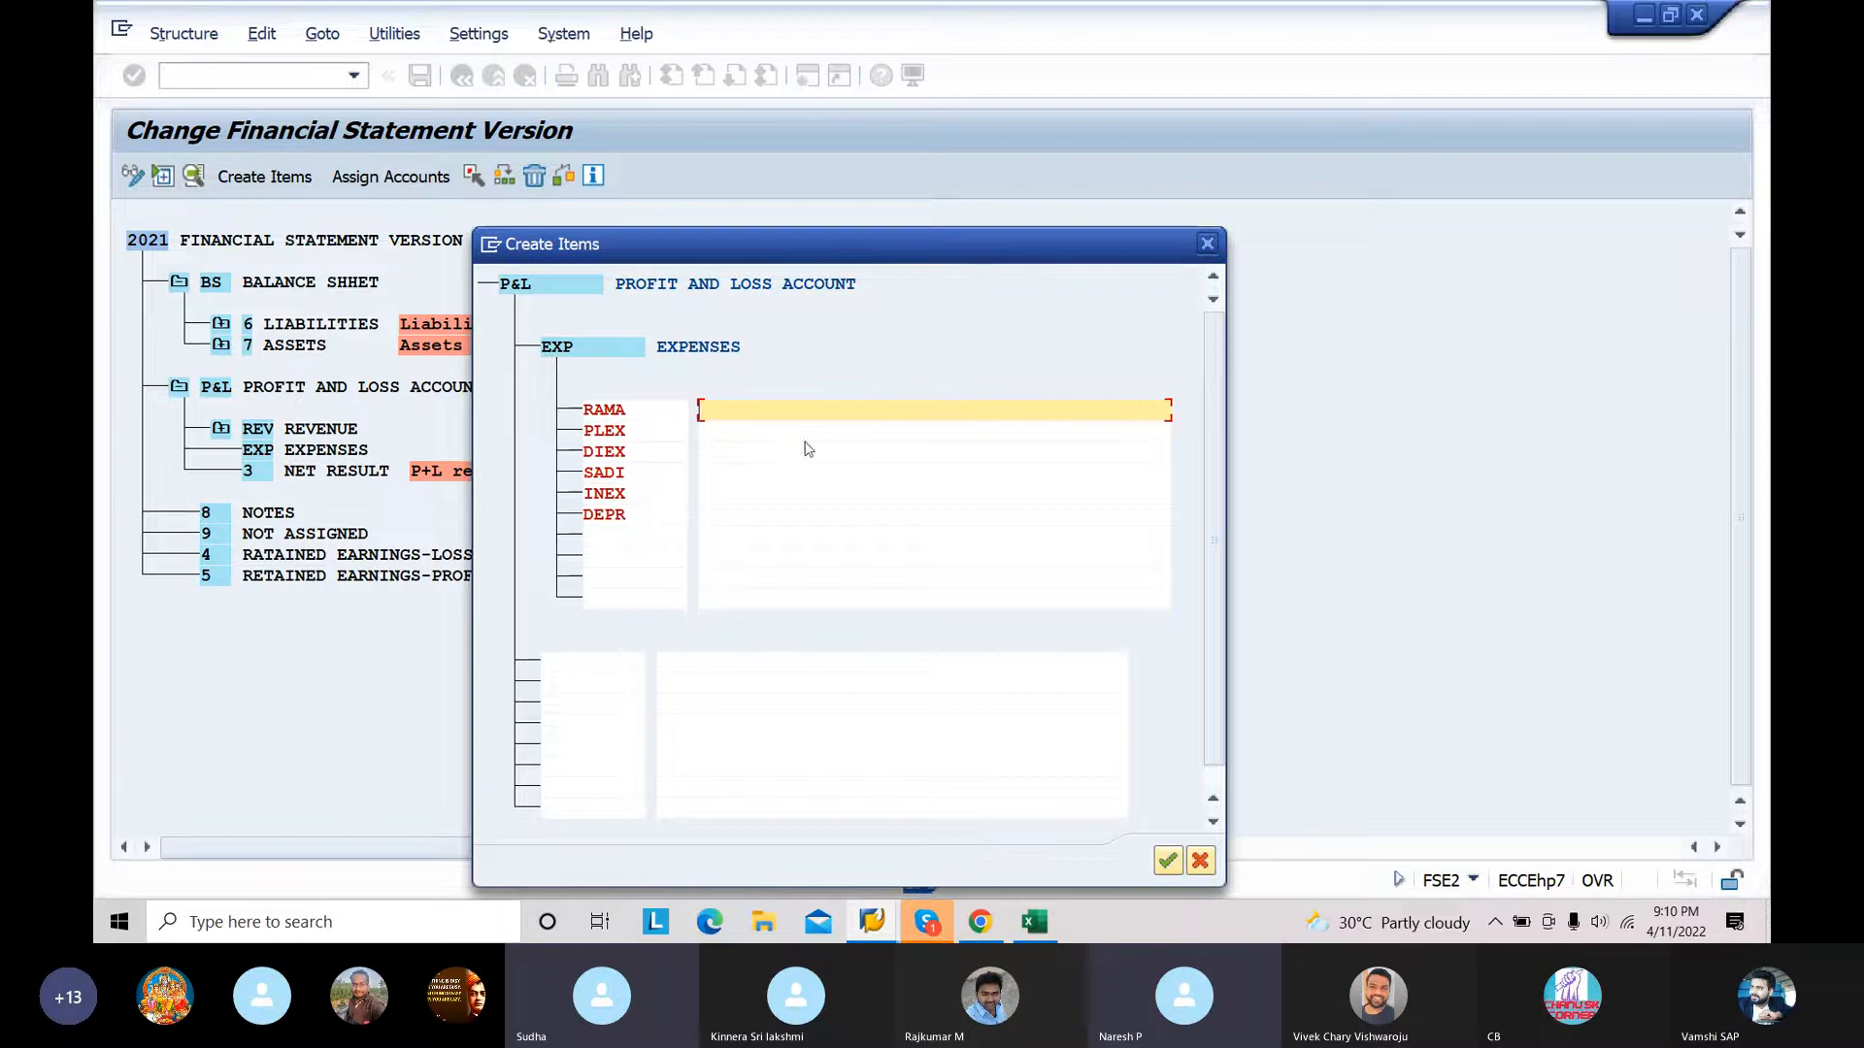
{"action": "left_click", "coordinate": [1035, 927]}
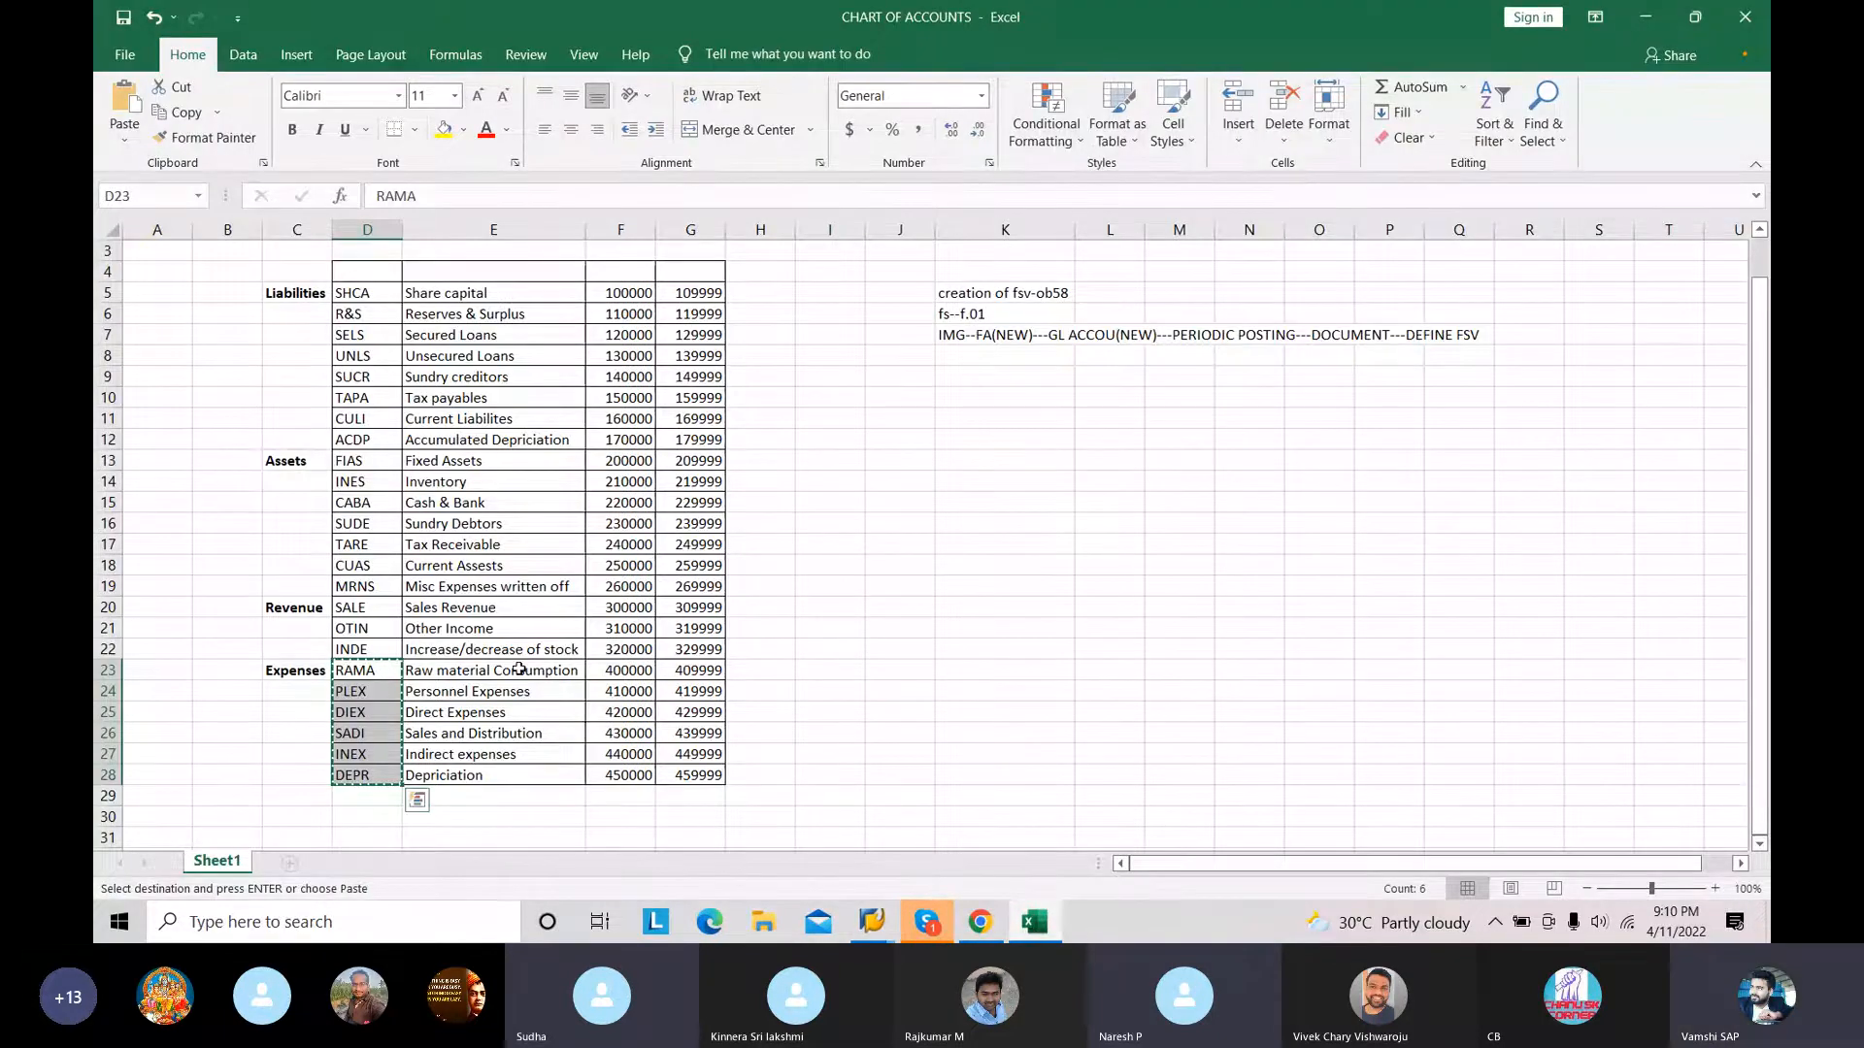
{"action": "left_click_drag", "start_coordinate": [519, 669], "coordinate": [519, 775]}
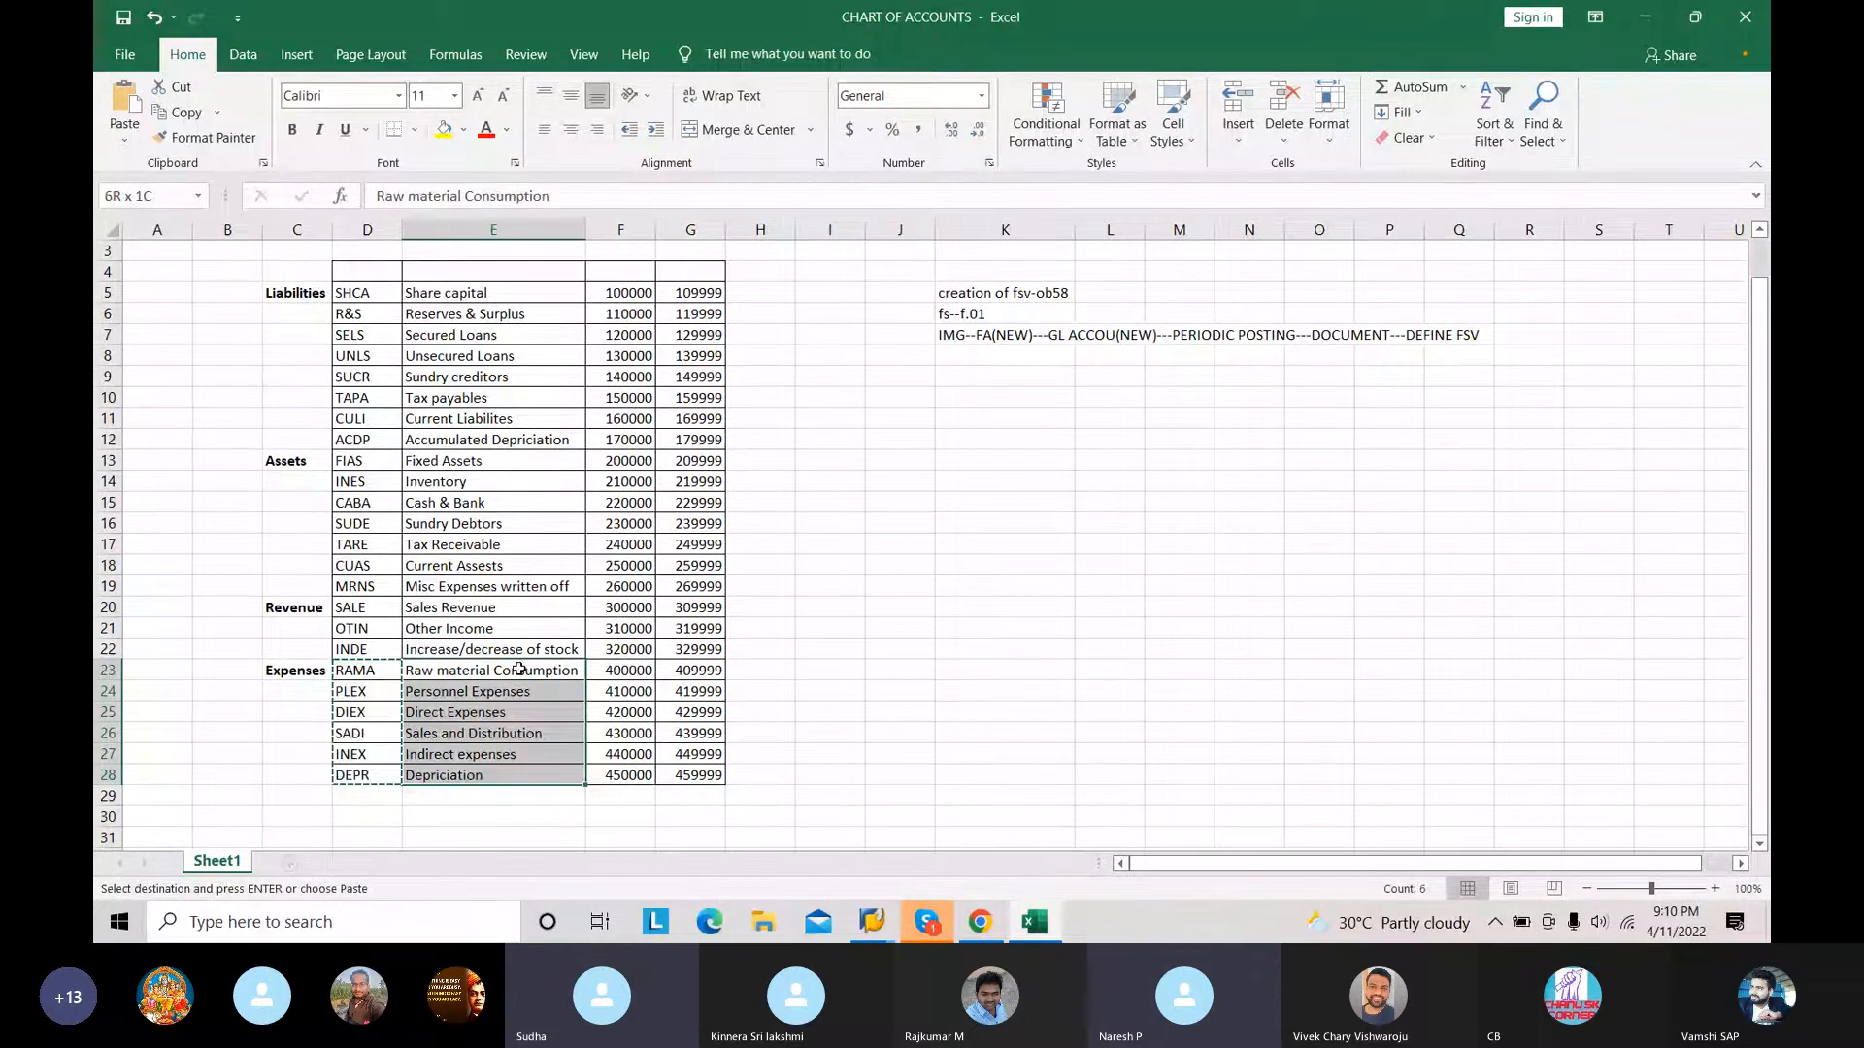
{"action": "key", "text": "ctrl+c"}
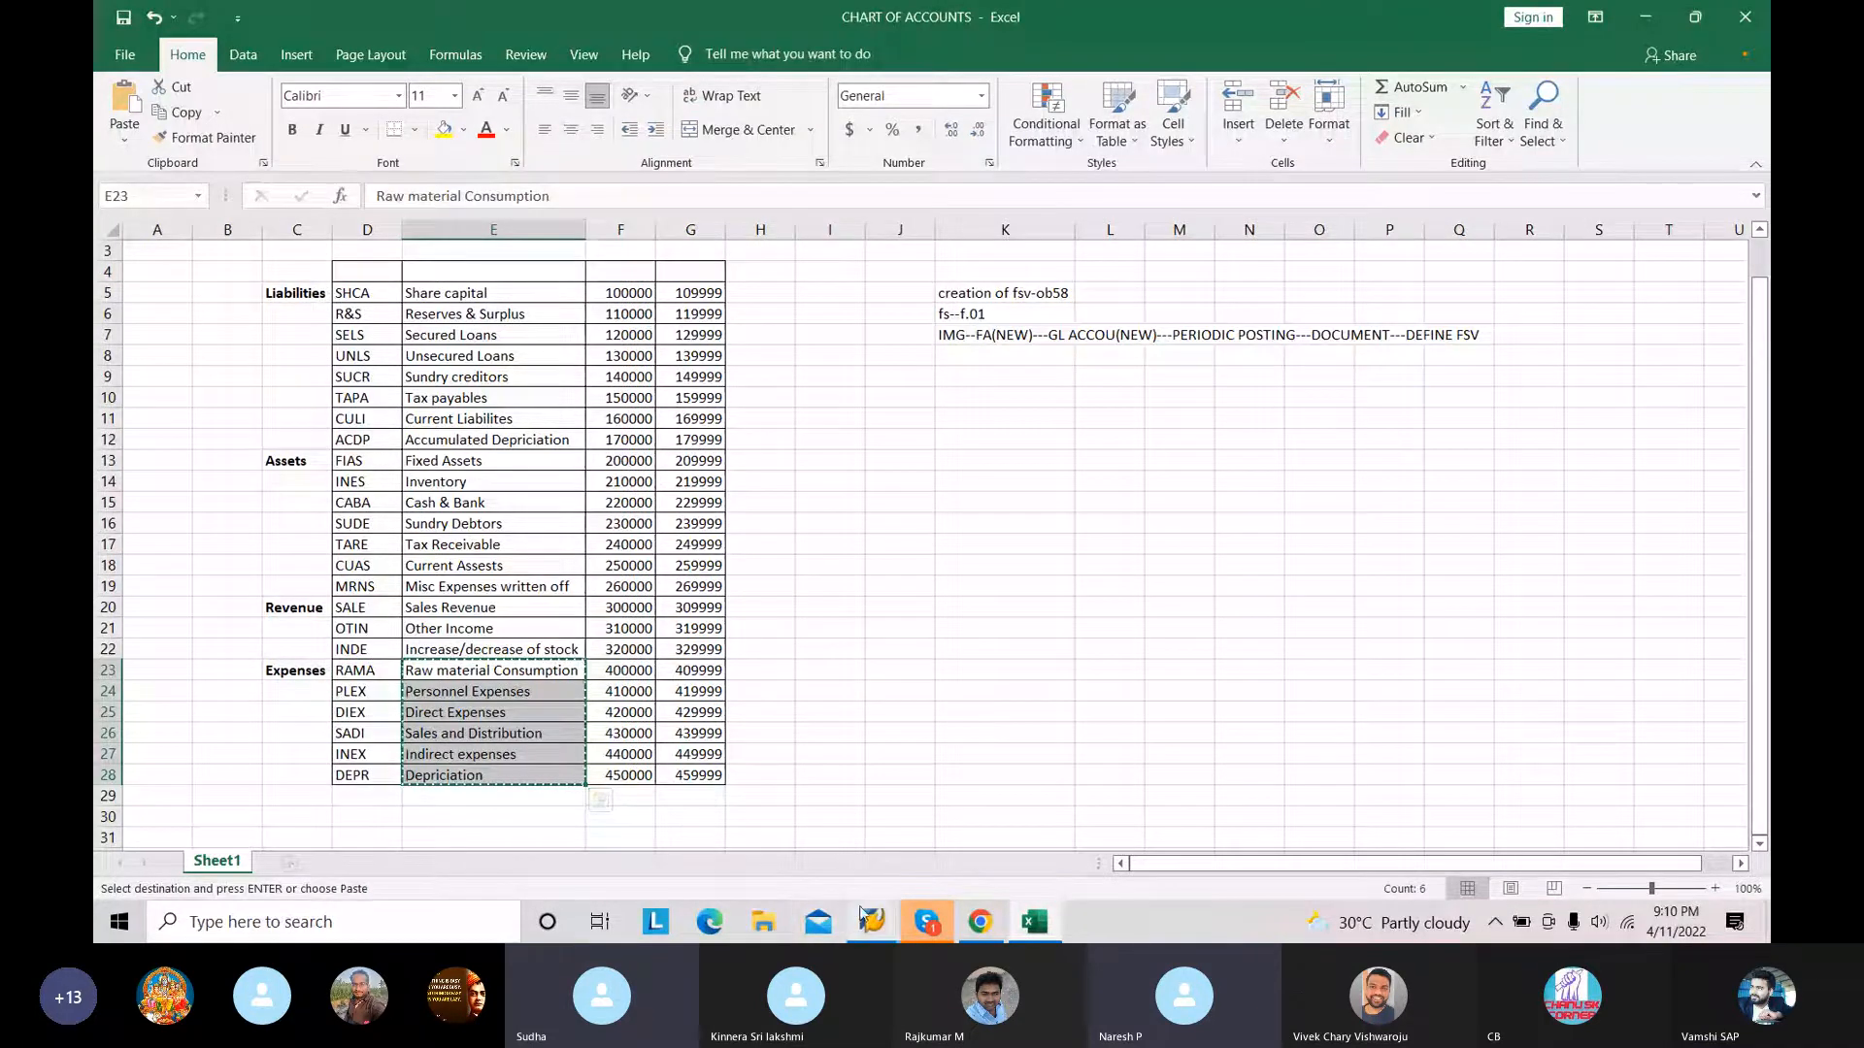
Step: Return to SAP, paste the expense descriptions beside their item keys and accept the new EXPENSES items
{"action": "mouse_move", "coordinate": [868, 920]}
{"action": "left_click", "coordinate": [932, 796]}
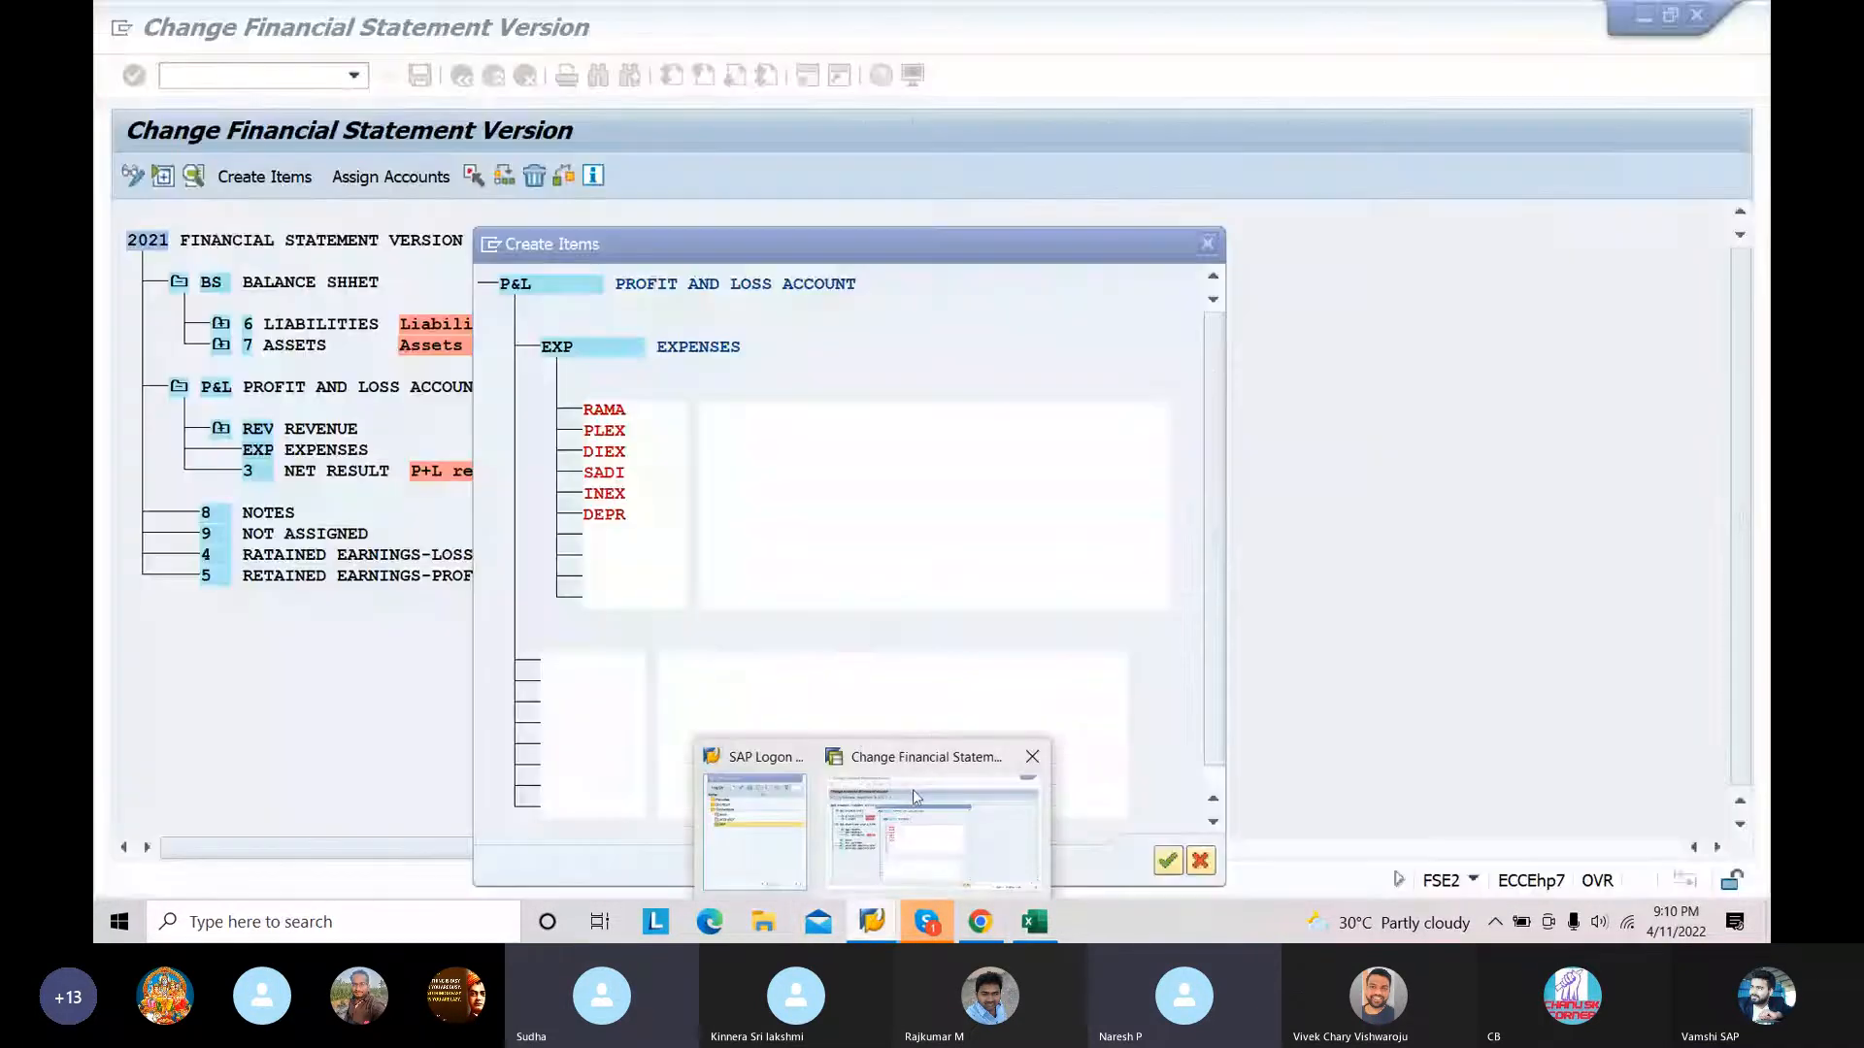
{"action": "left_click", "coordinate": [745, 410]}
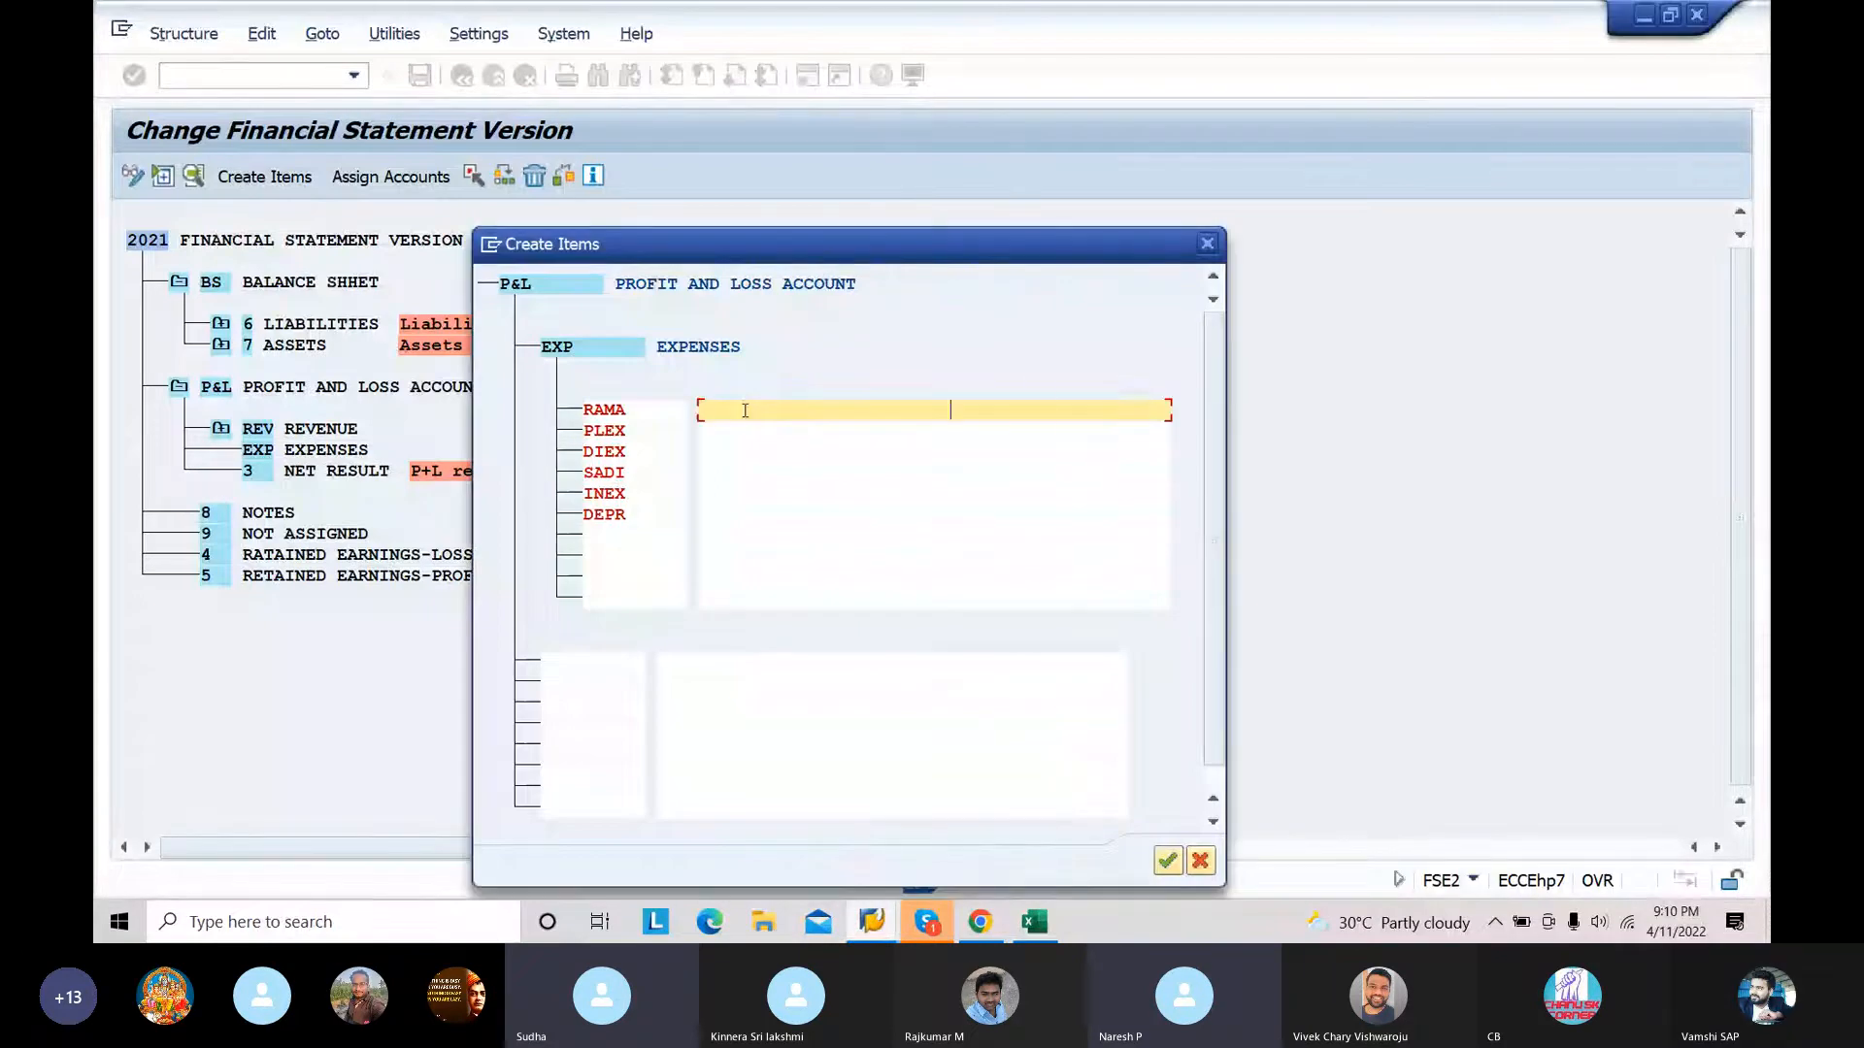
{"action": "key", "text": "ctrl+v"}
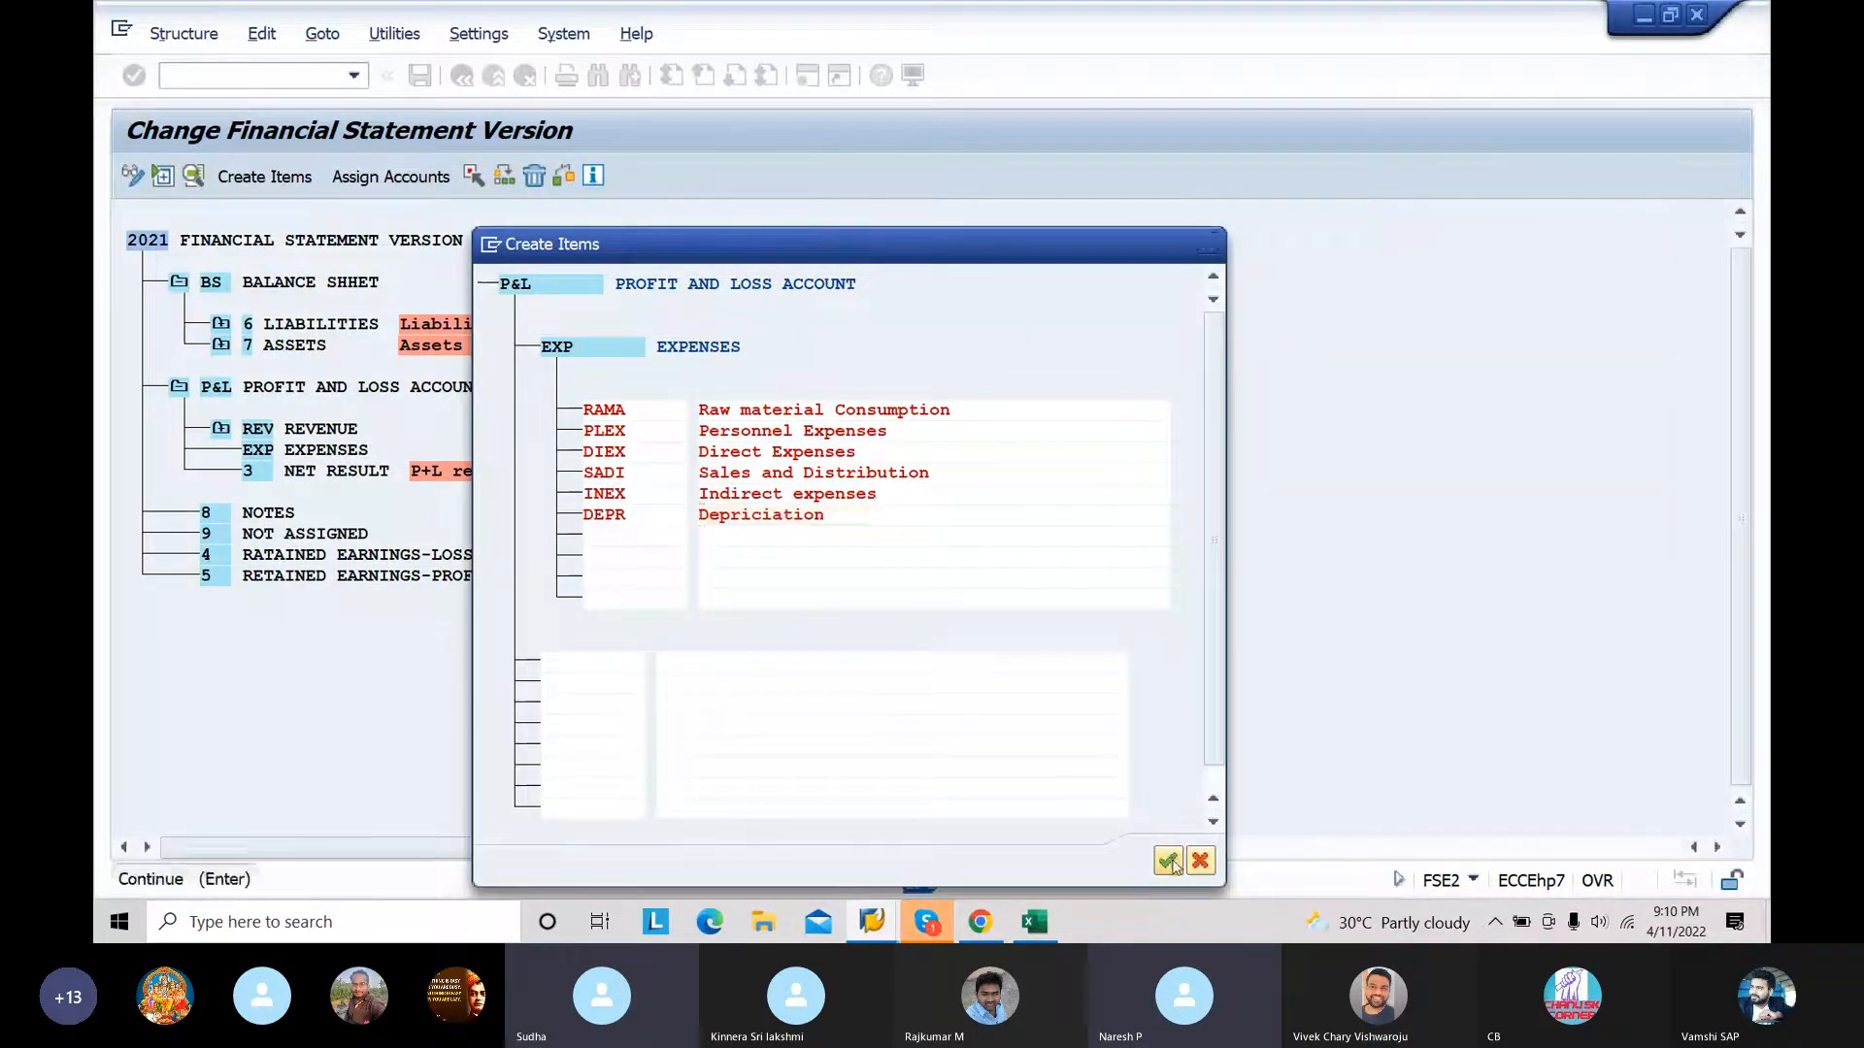
{"action": "left_click", "coordinate": [1168, 862]}
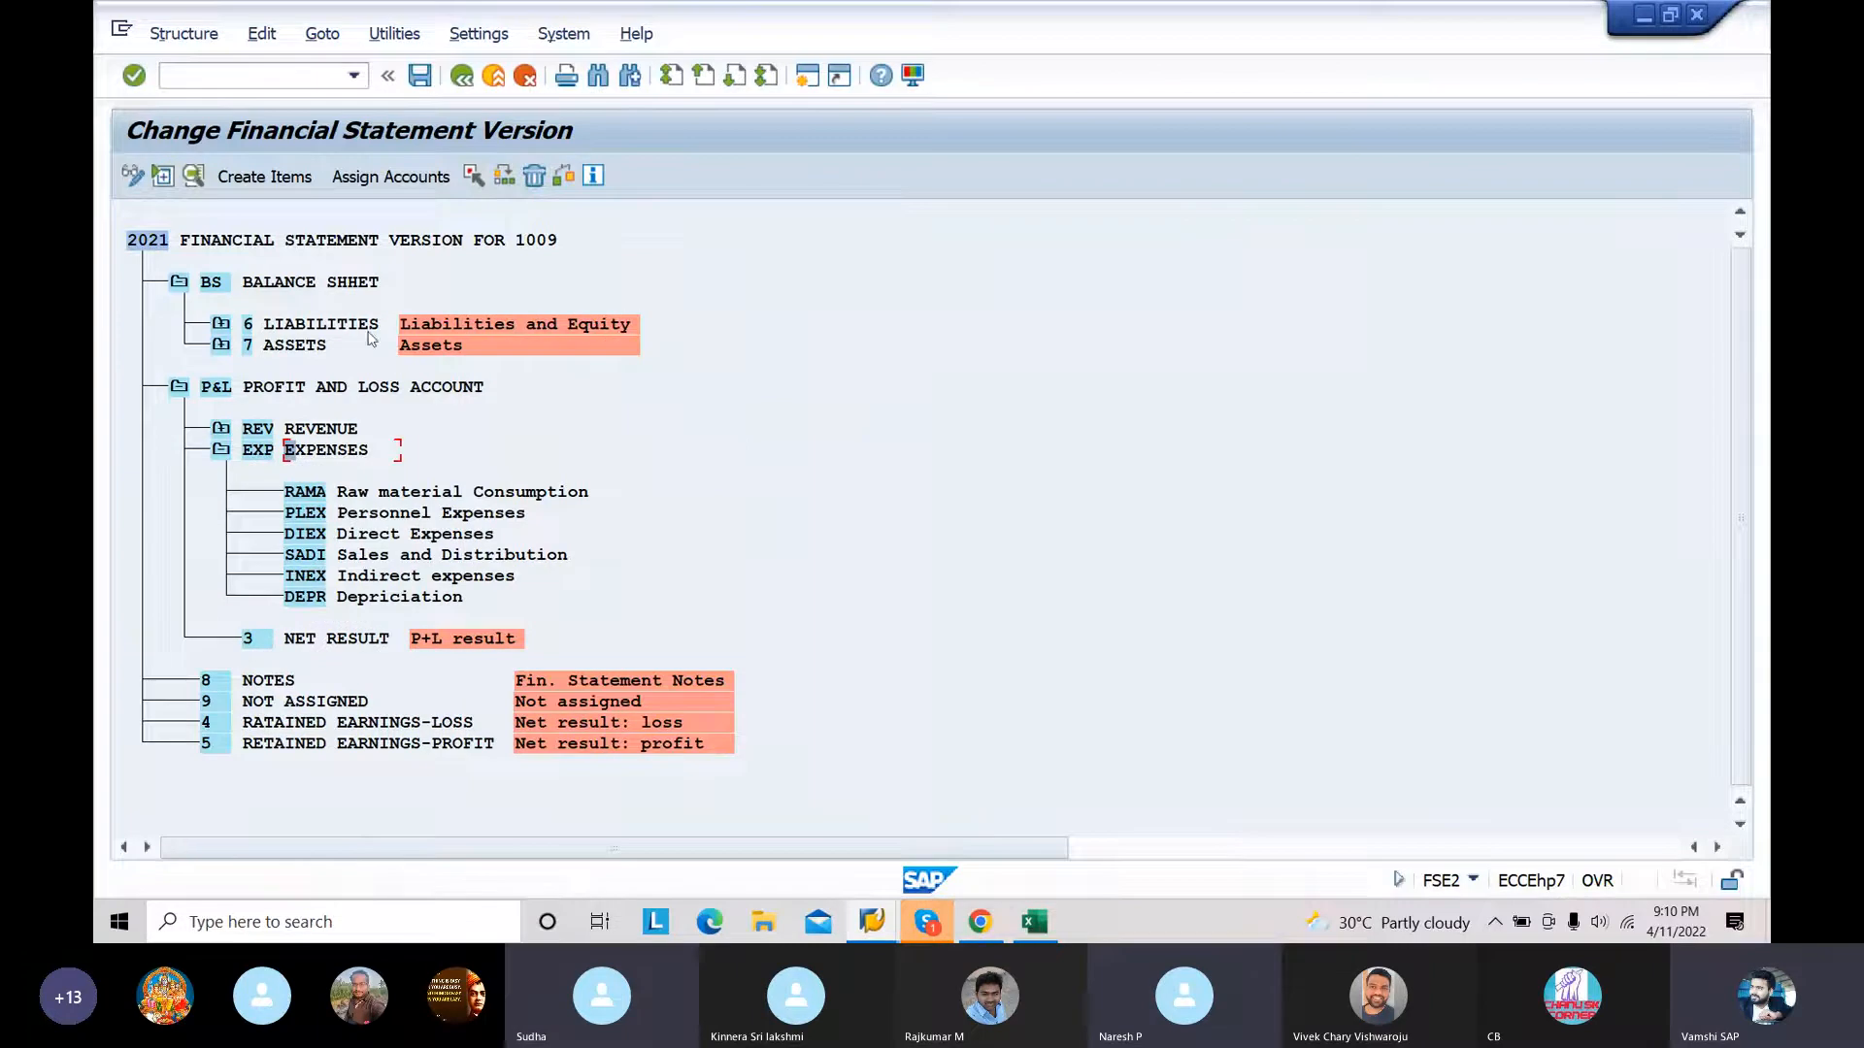
Step: Save financial statement version 2021 in customizing request EH7K914134 and collapse the EXPENSES node
{"action": "left_click", "coordinate": [420, 83]}
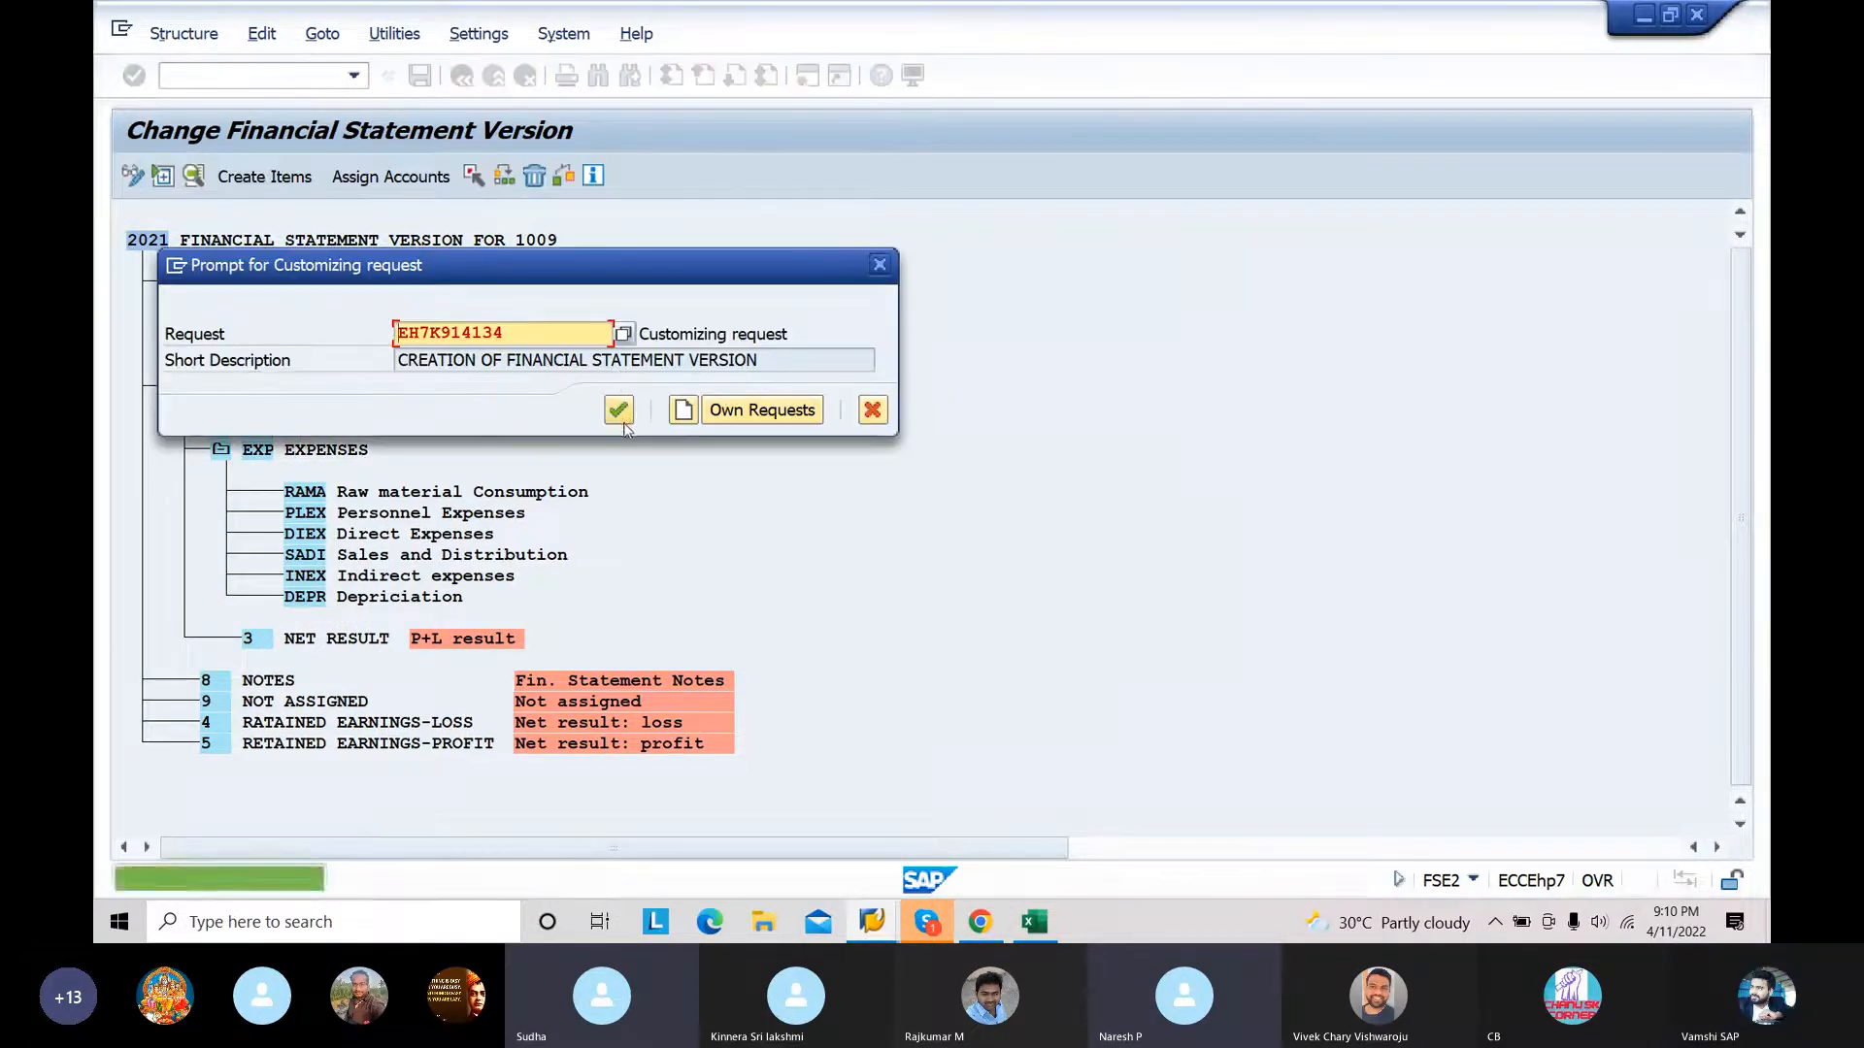
{"action": "left_click", "coordinate": [623, 422]}
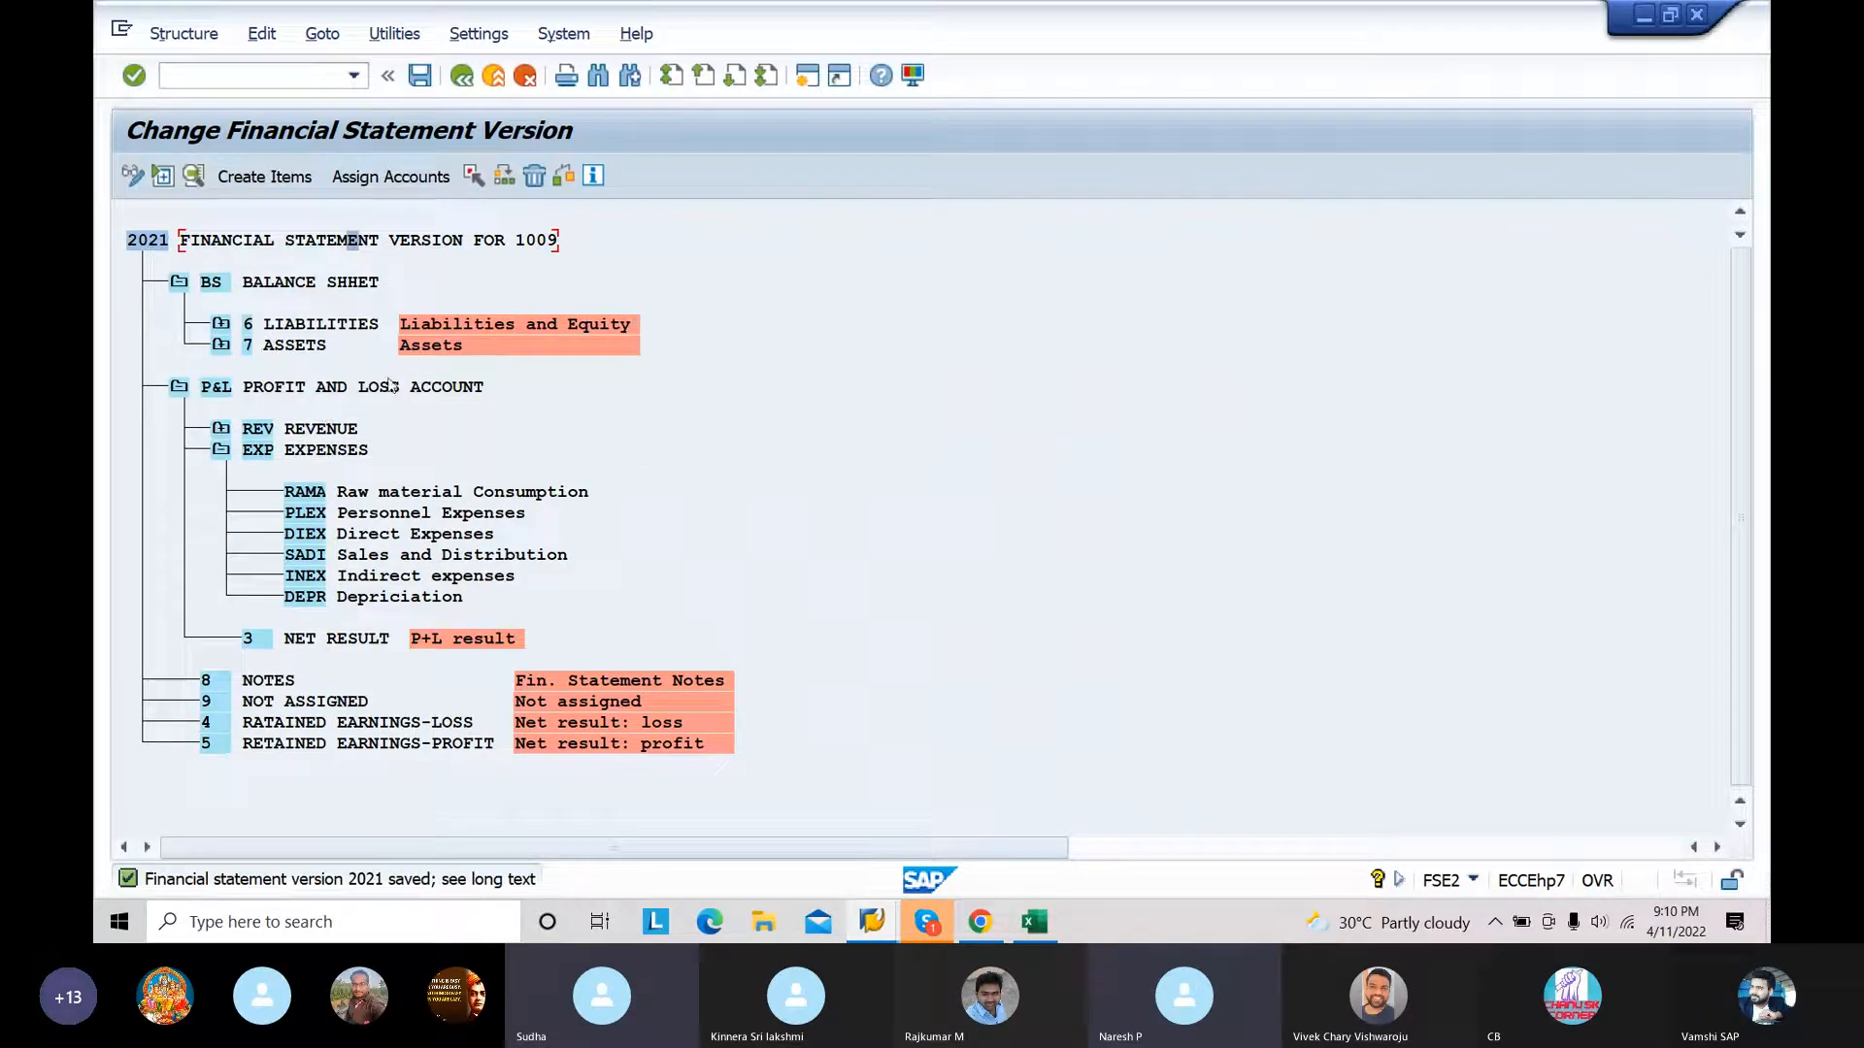
{"action": "left_click", "coordinate": [221, 452]}
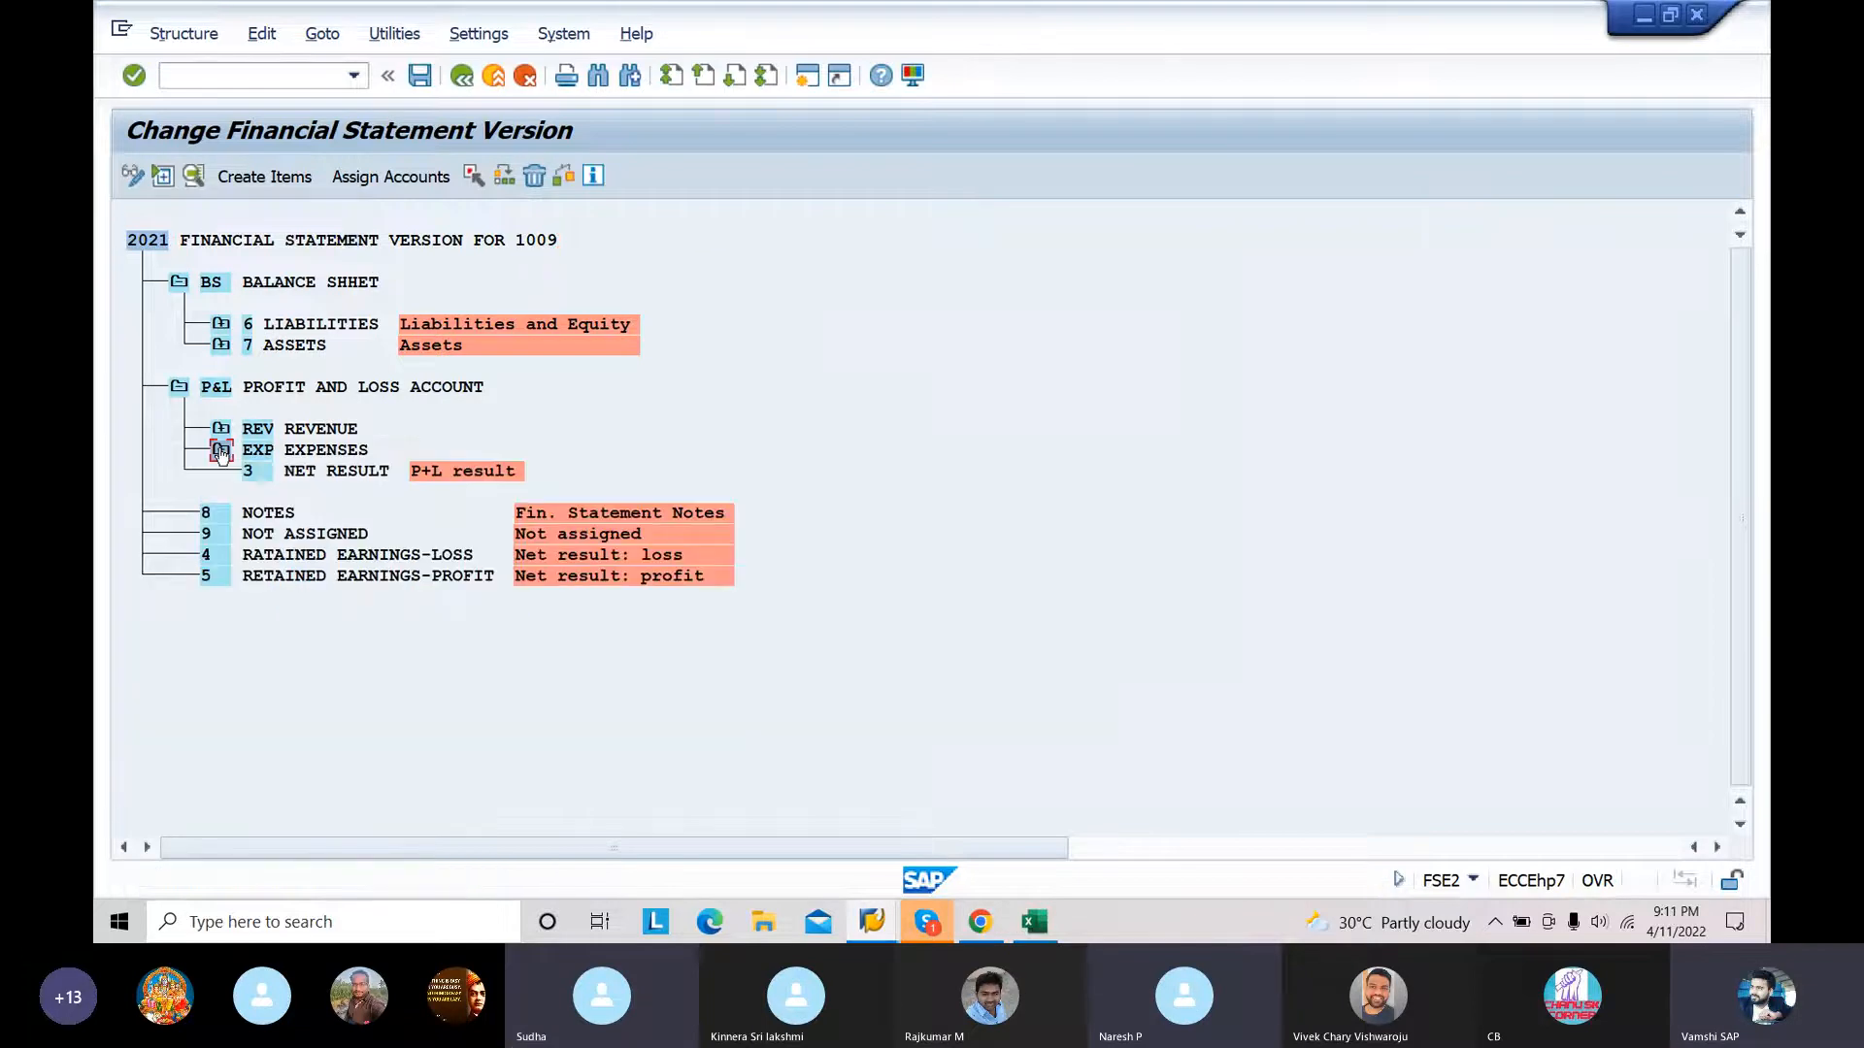
Step: Reassign node 5 RETAINED EARNINGS-PROFIT as a subordinate of Reserves & Surplus under LIABILITIES
{"action": "left_click", "coordinate": [221, 325]}
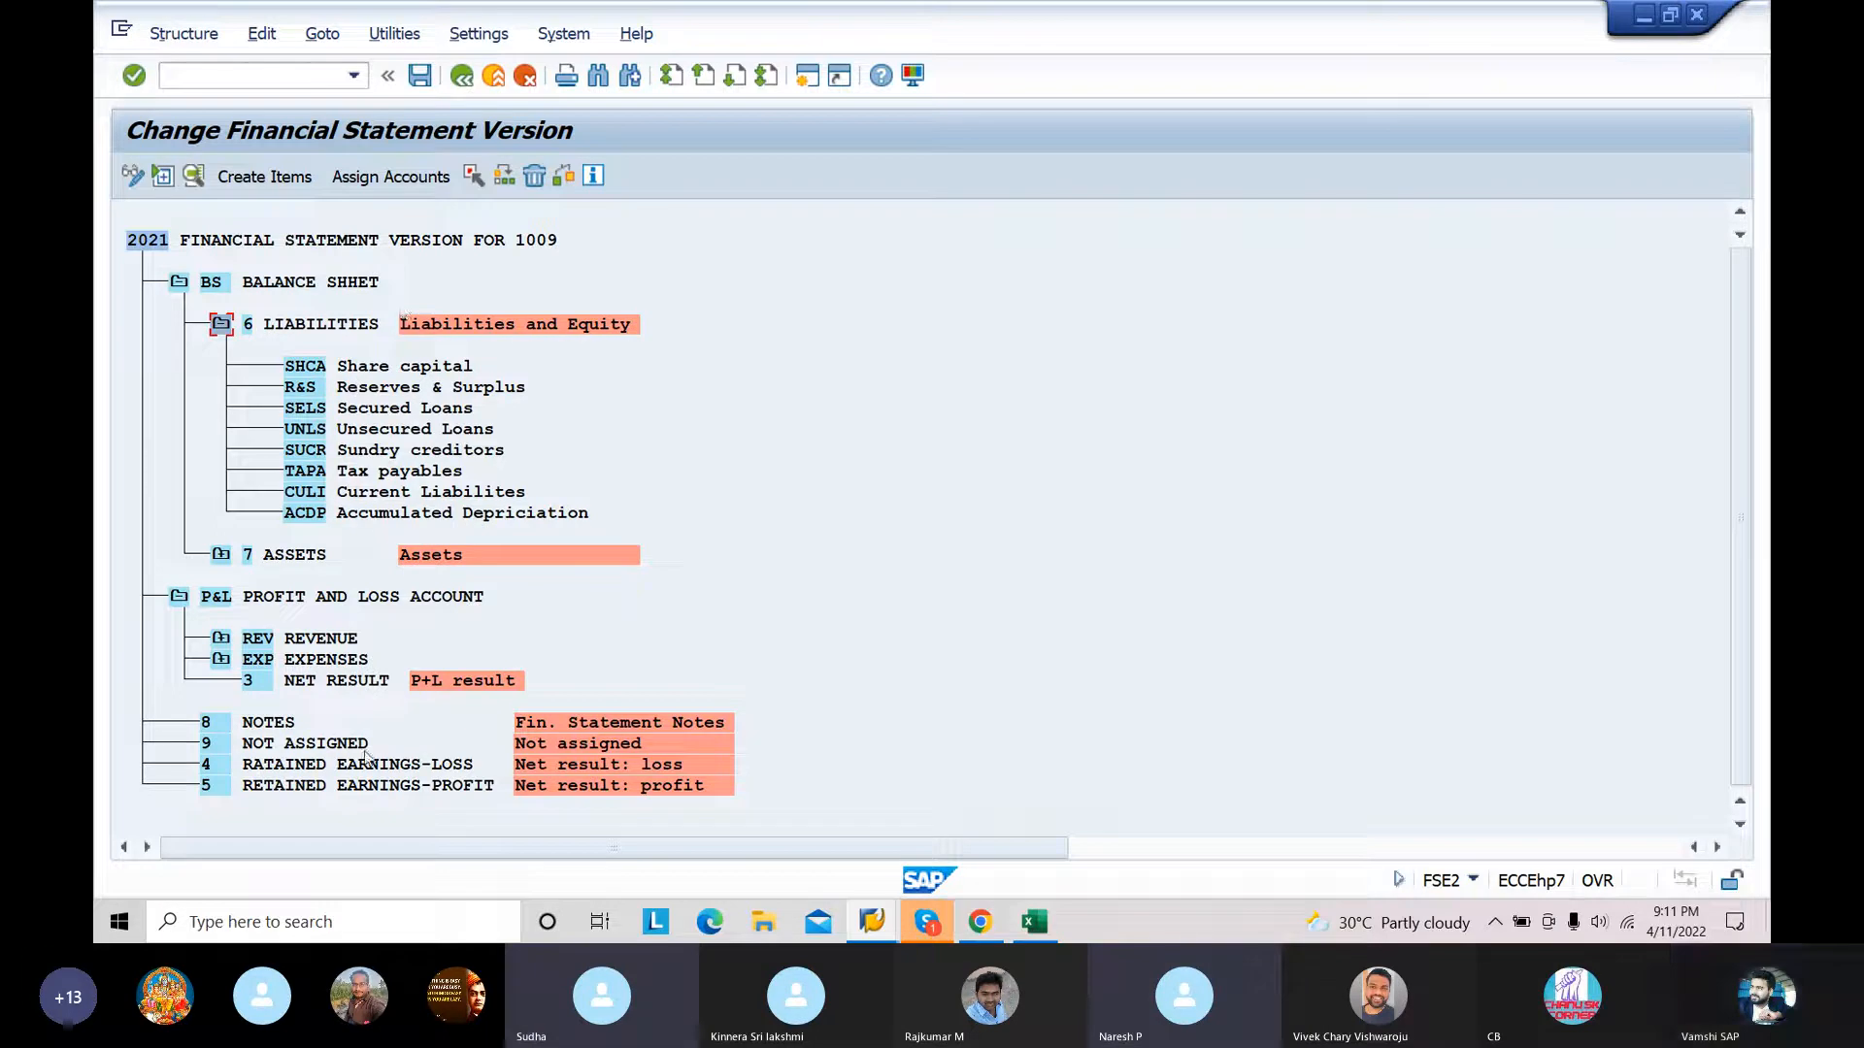
{"action": "left_click", "coordinate": [366, 790]}
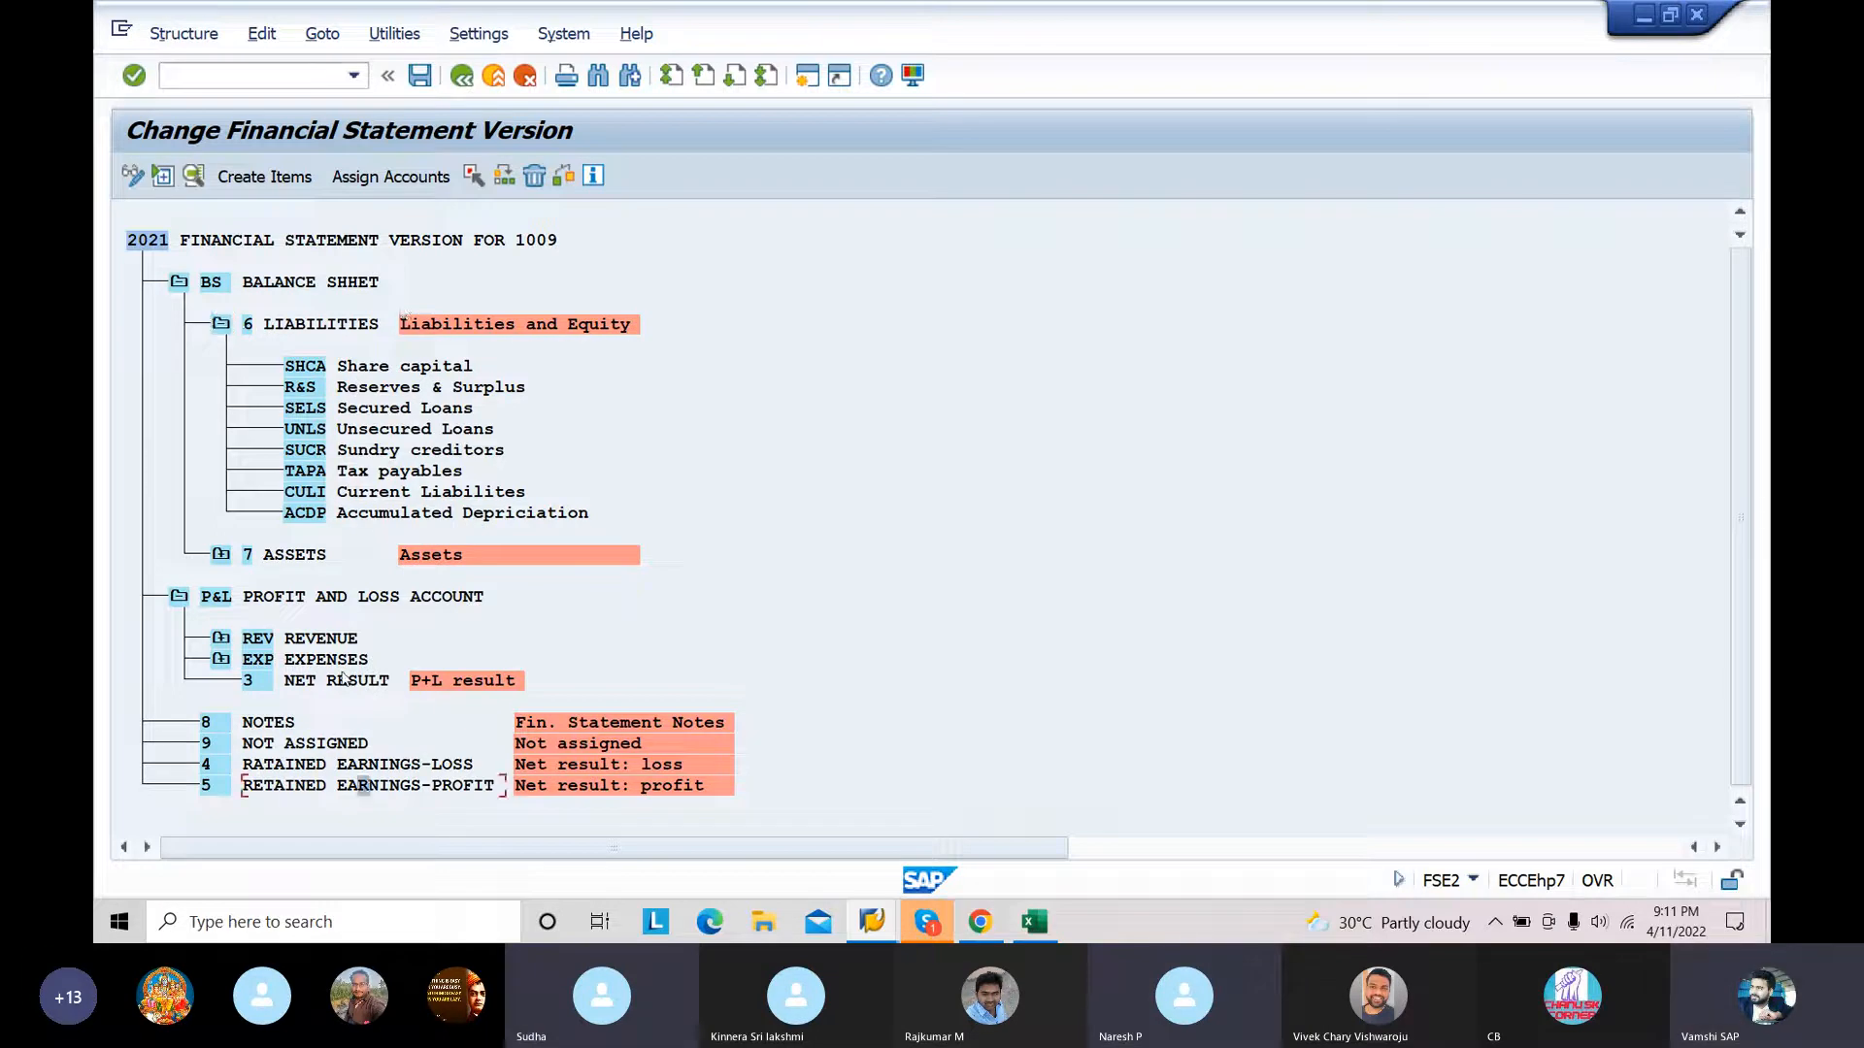
{"action": "left_click", "coordinate": [474, 175]}
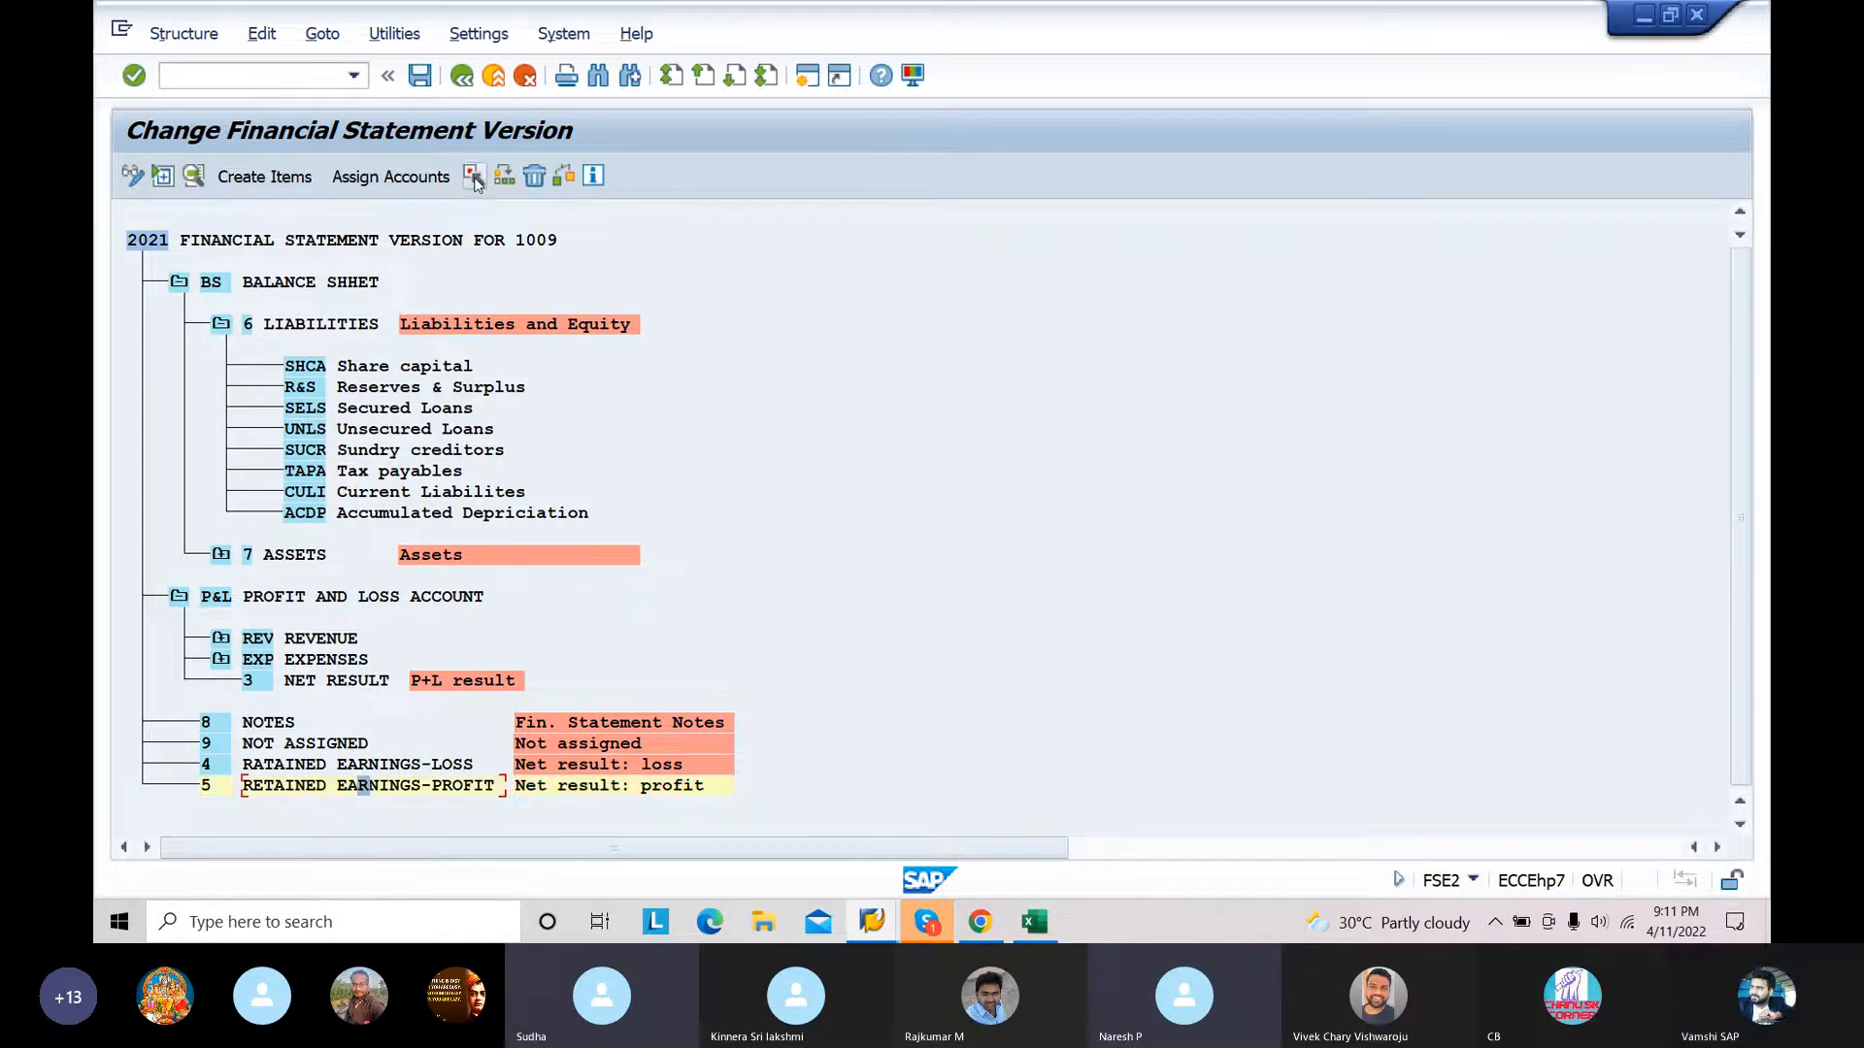
{"action": "left_click", "coordinate": [395, 389]}
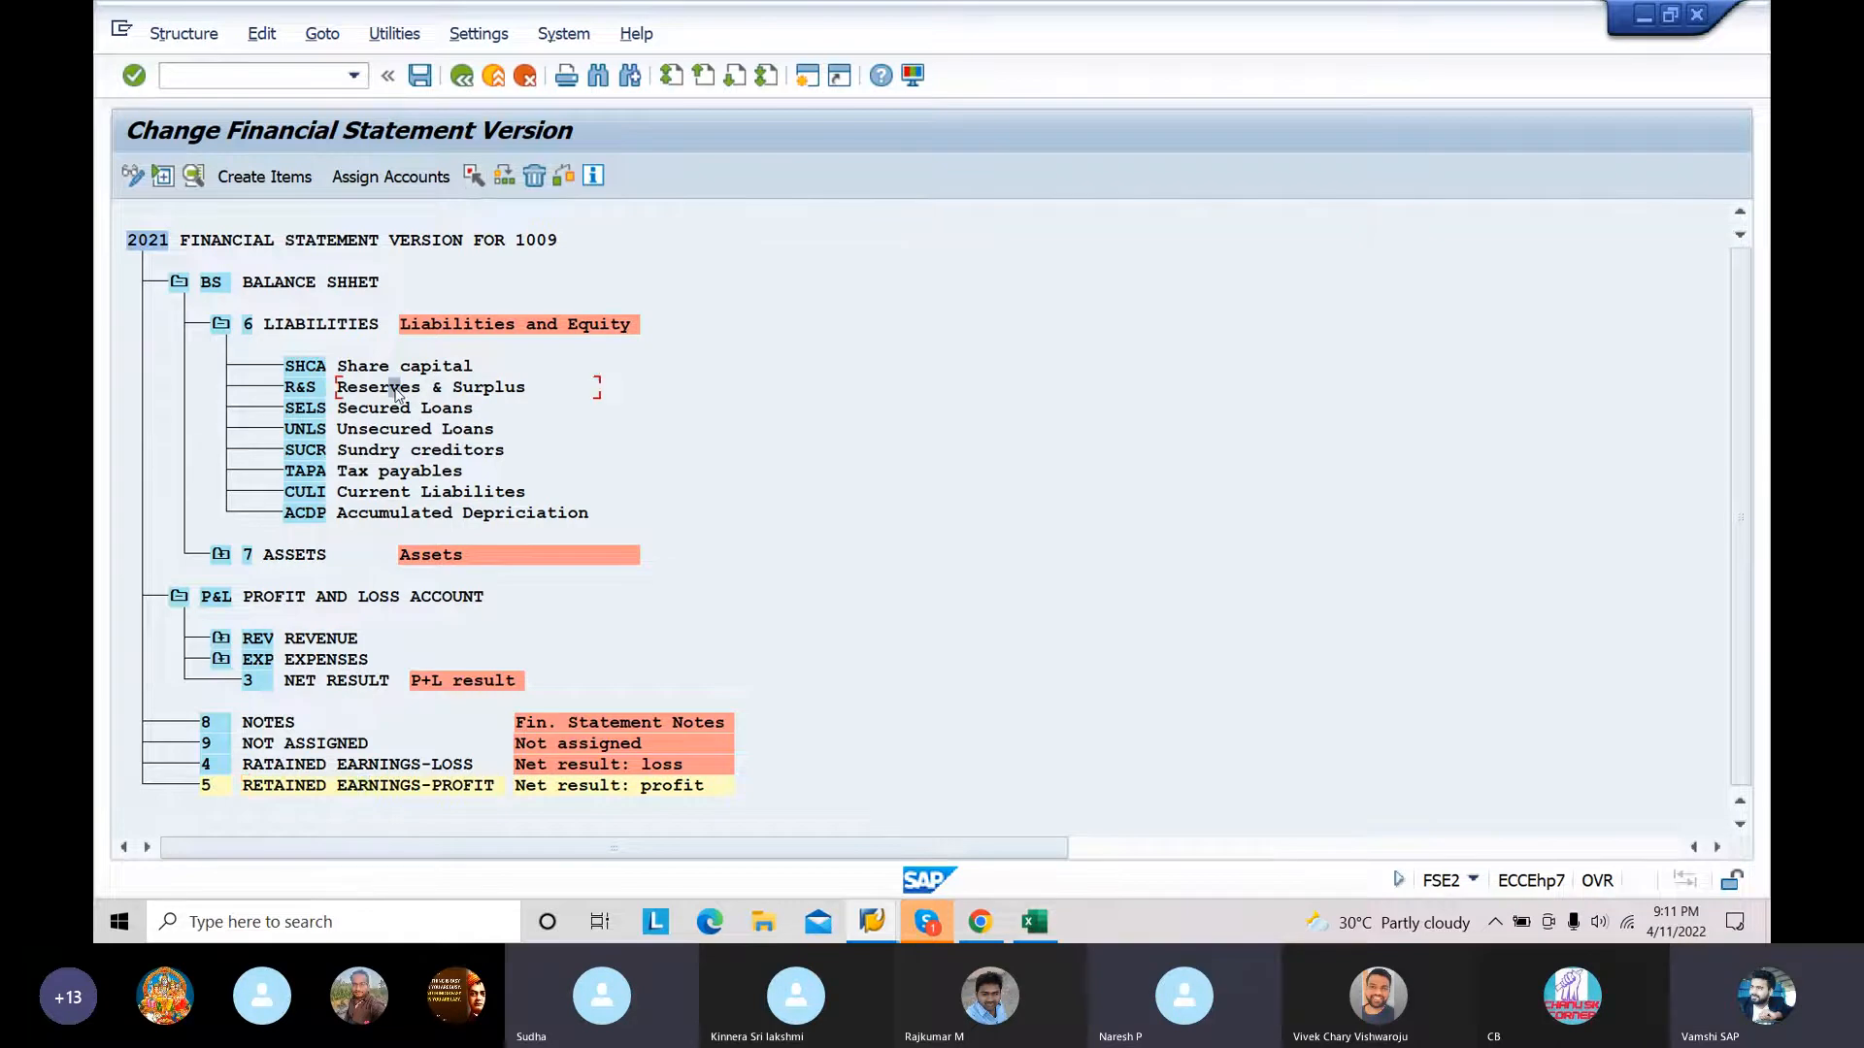
{"action": "left_click", "coordinate": [497, 174]}
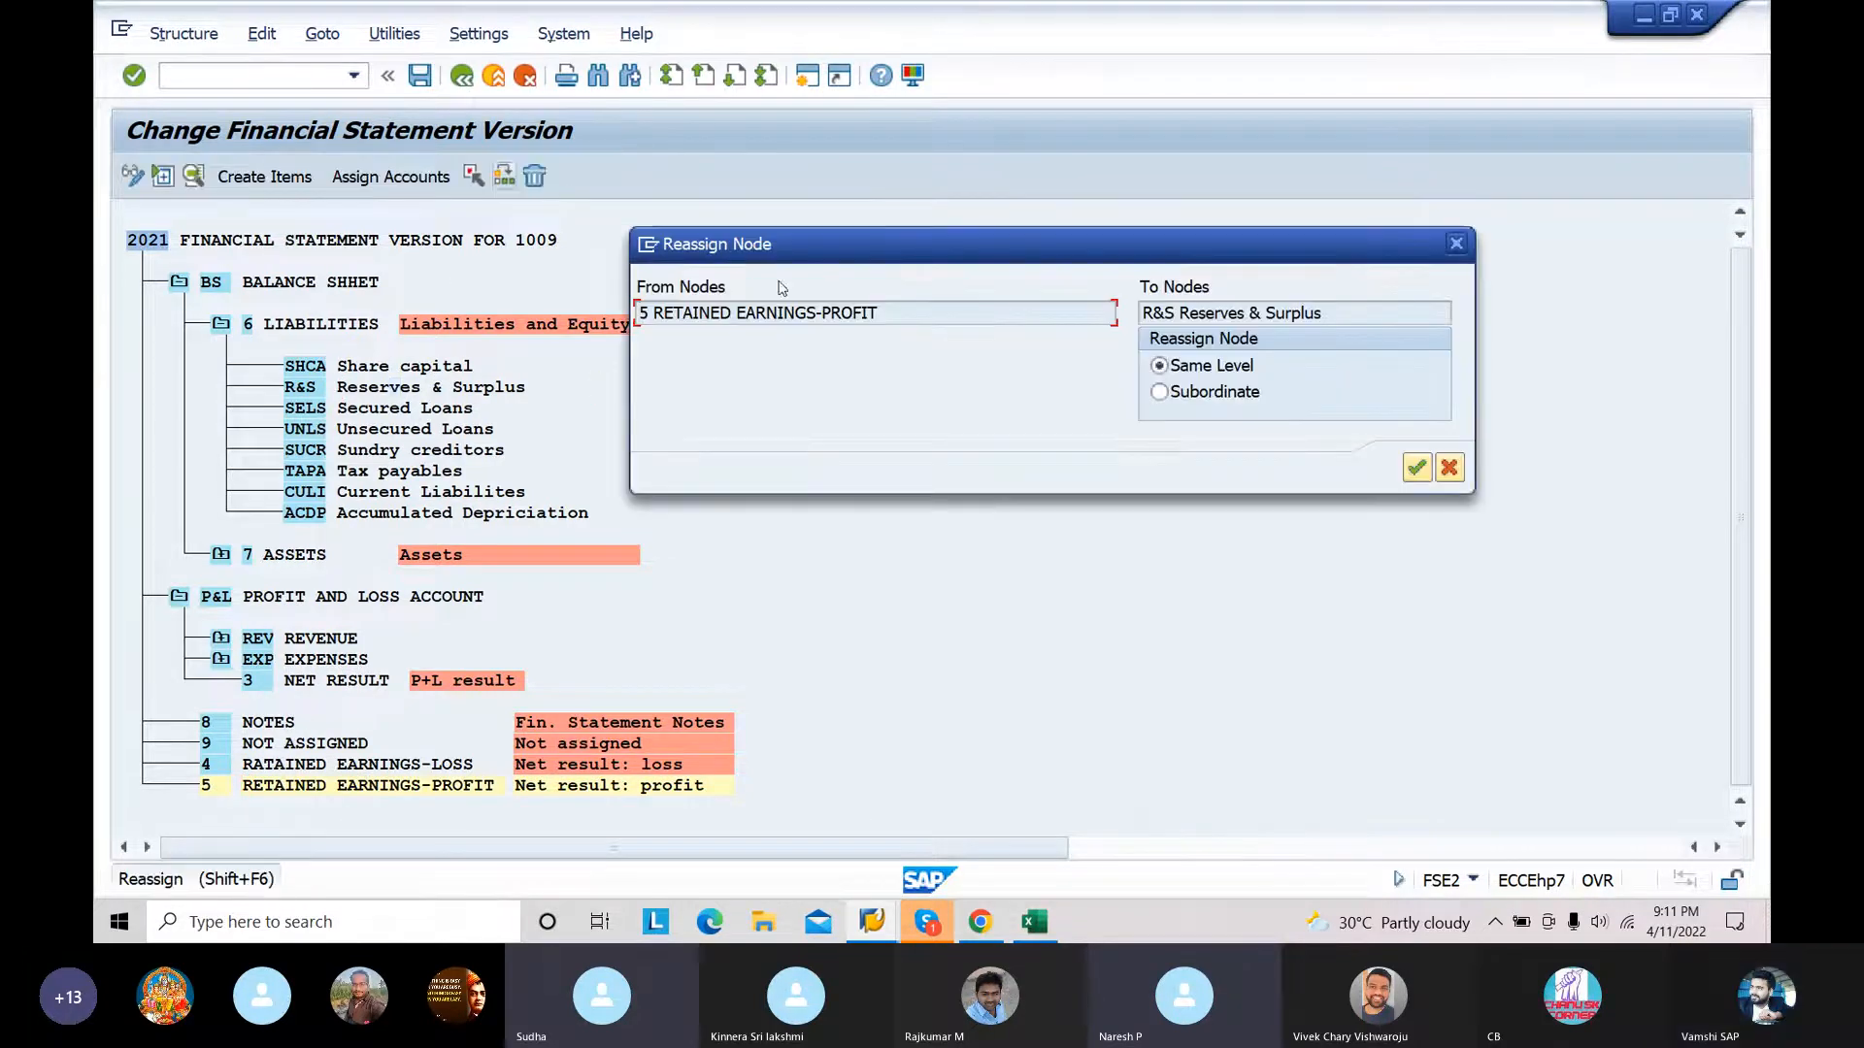
{"action": "left_click", "coordinate": [1159, 393]}
{"action": "left_click", "coordinate": [1416, 467]}
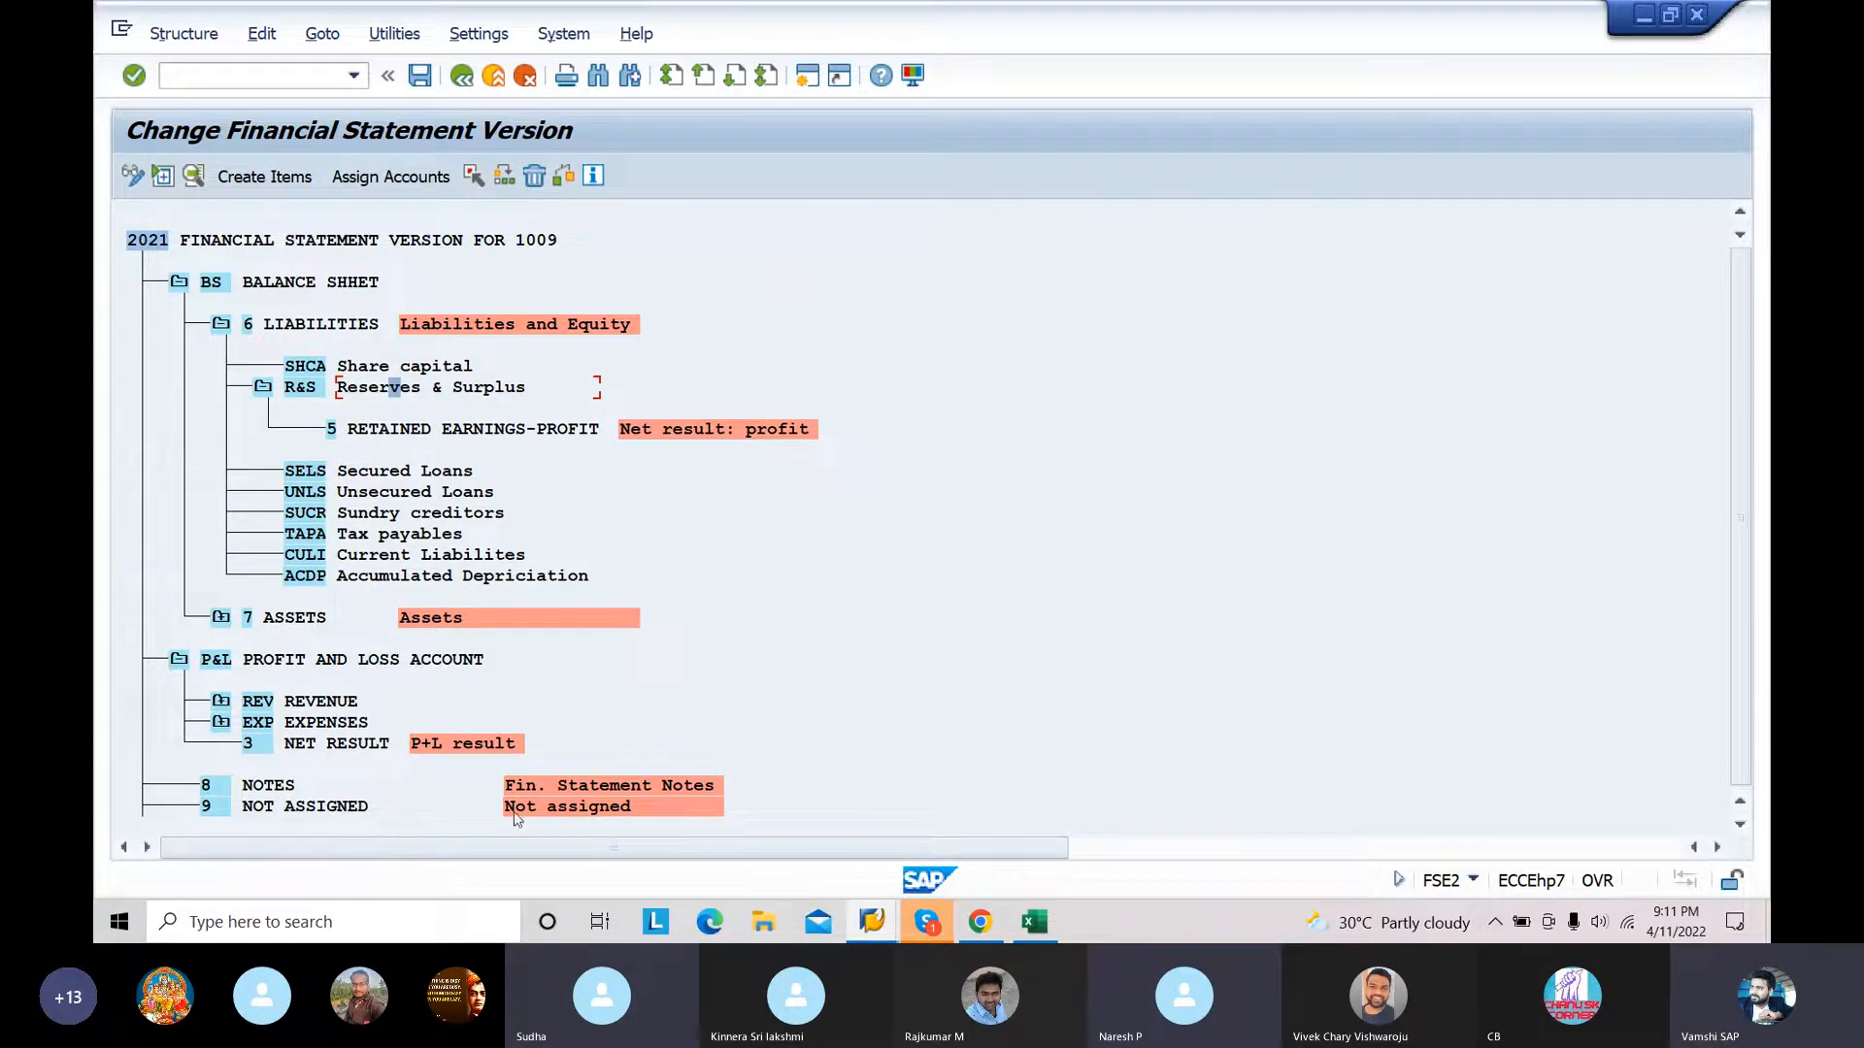
Step: Reassign node 4 RATAINED EARNINGS-LOSS as a subordinate of Reserves & Surplus and save the financial statement version
{"action": "left_click", "coordinate": [178, 660]}
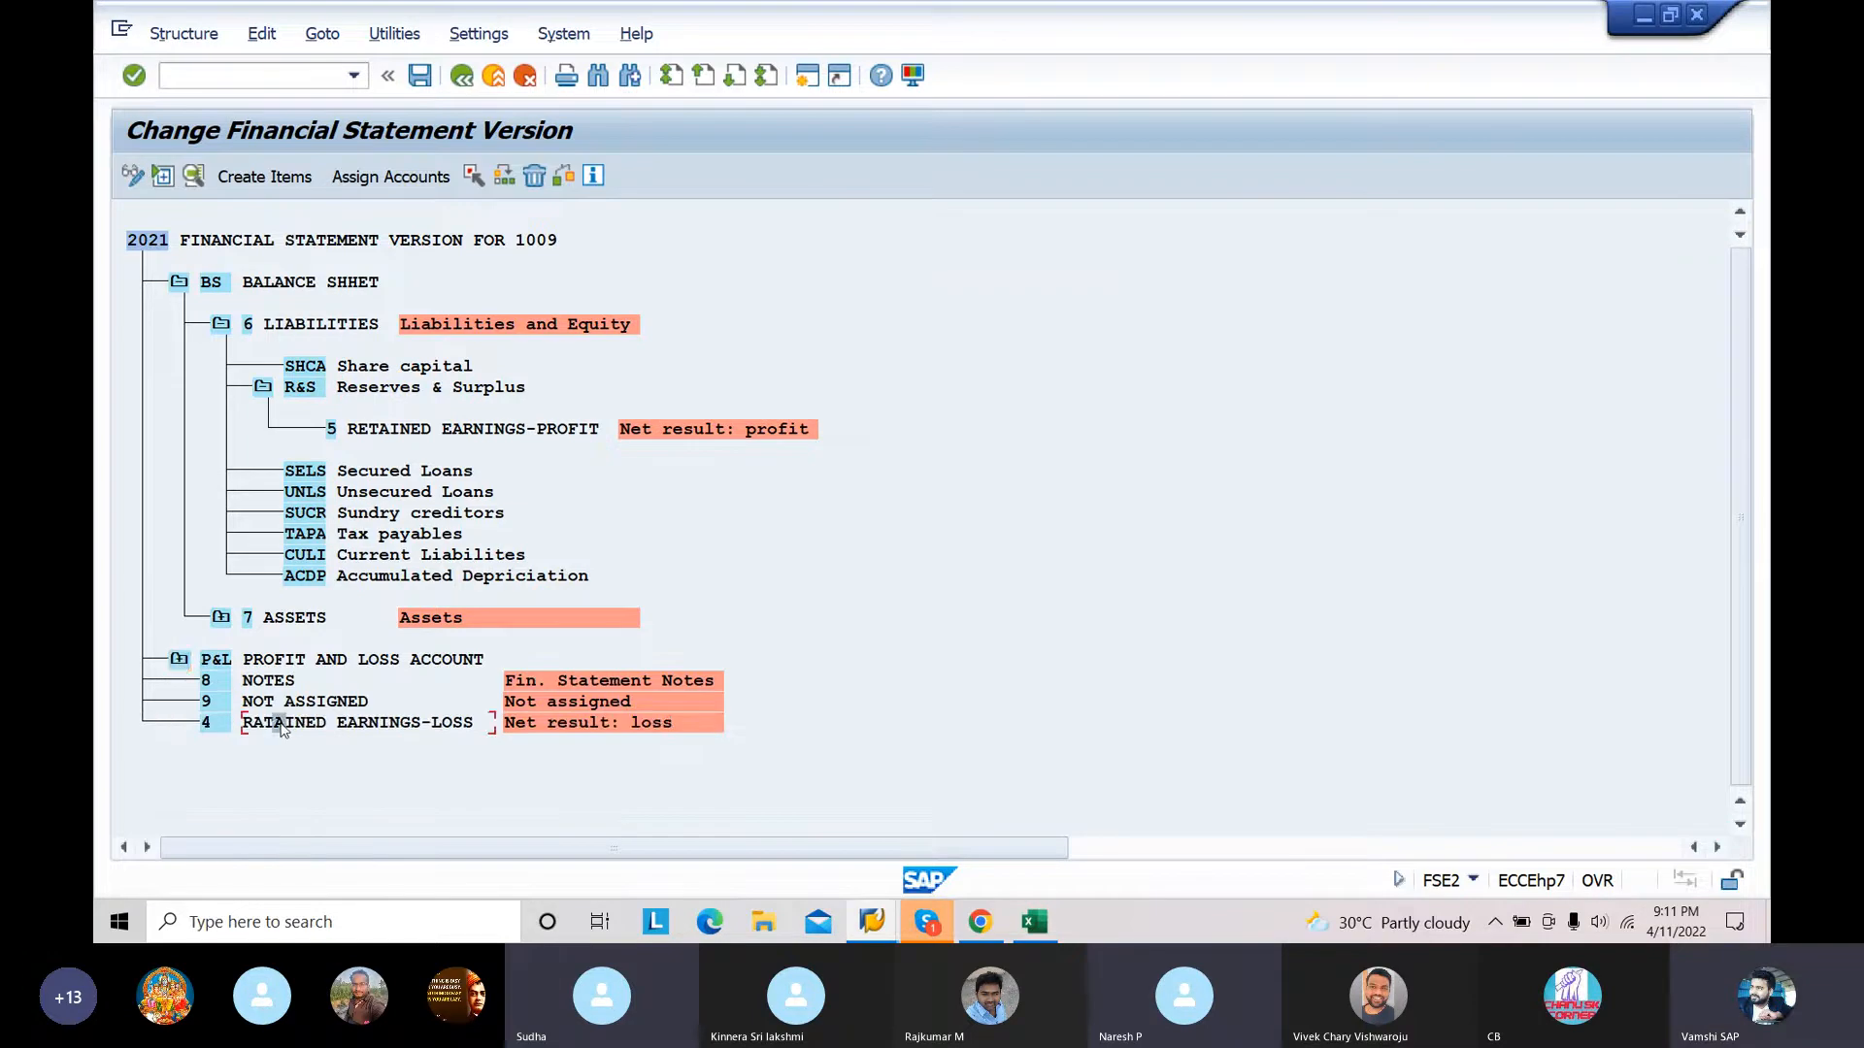
{"action": "left_click", "coordinate": [474, 177]}
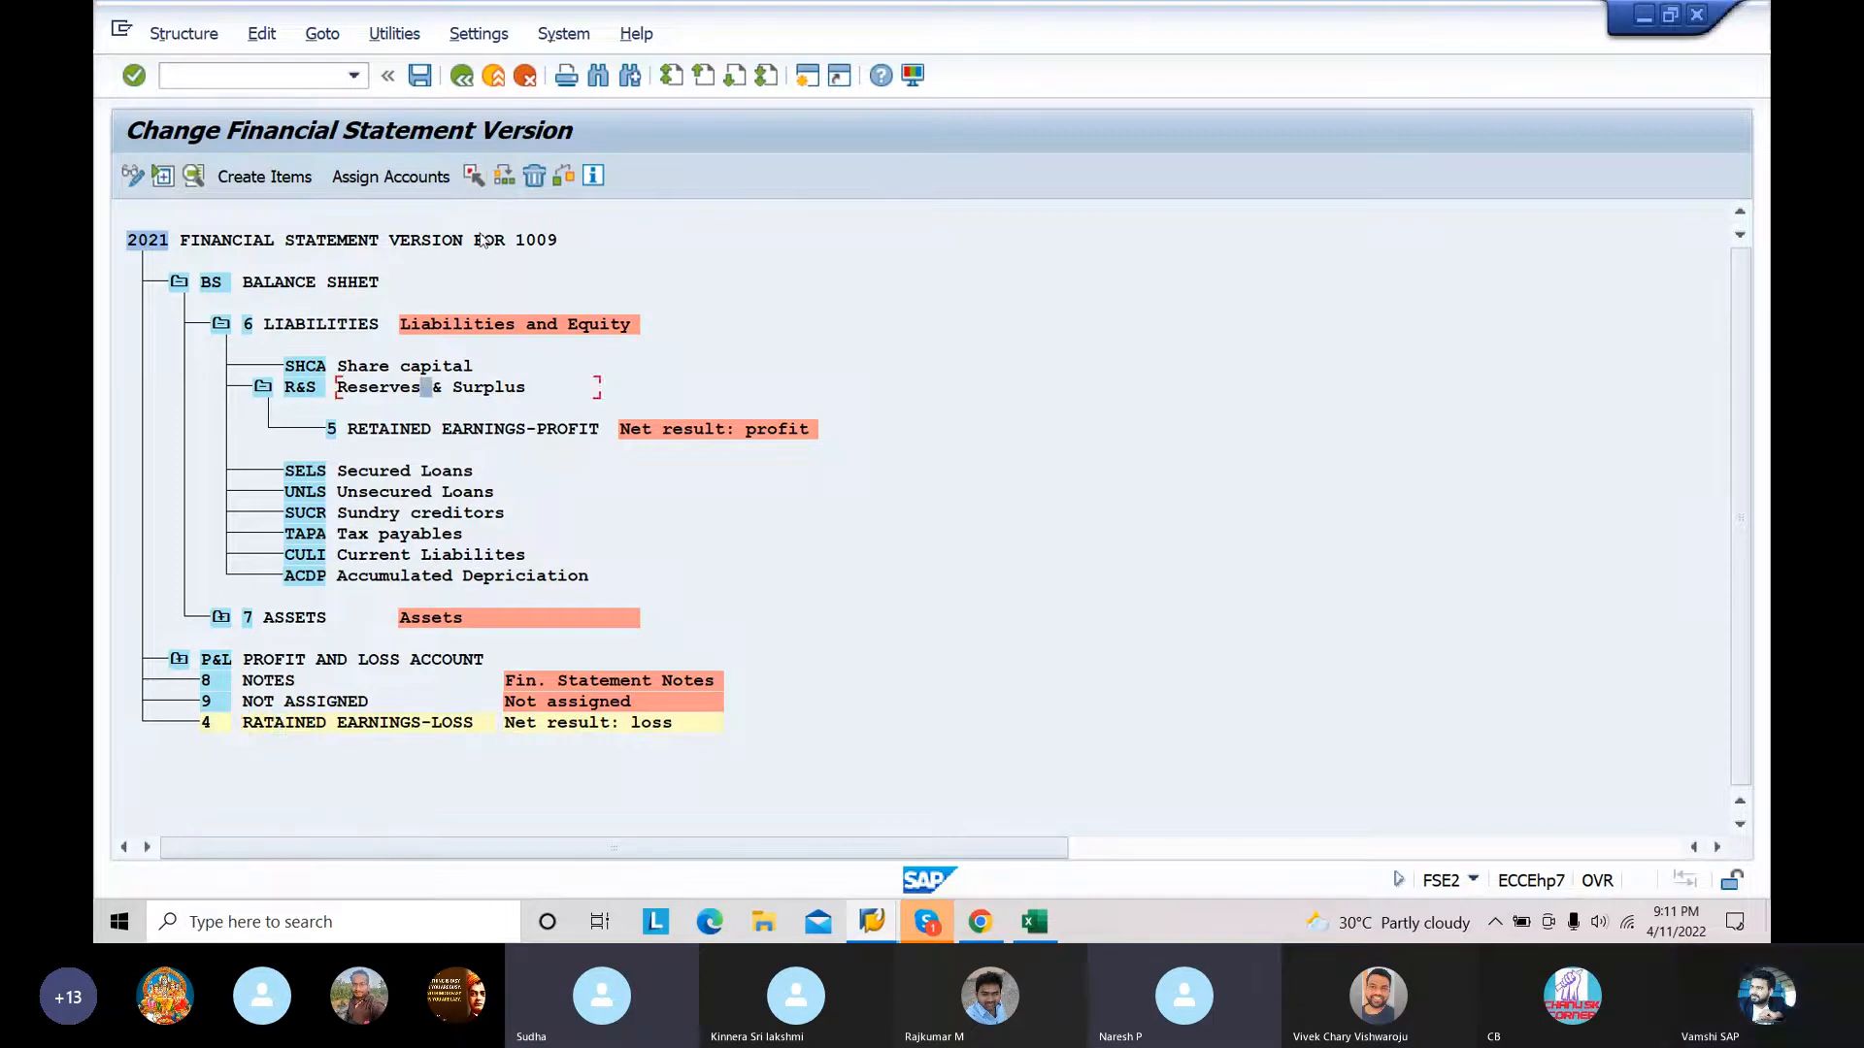
{"action": "left_click", "coordinate": [503, 179]}
{"action": "left_click", "coordinate": [1174, 394]}
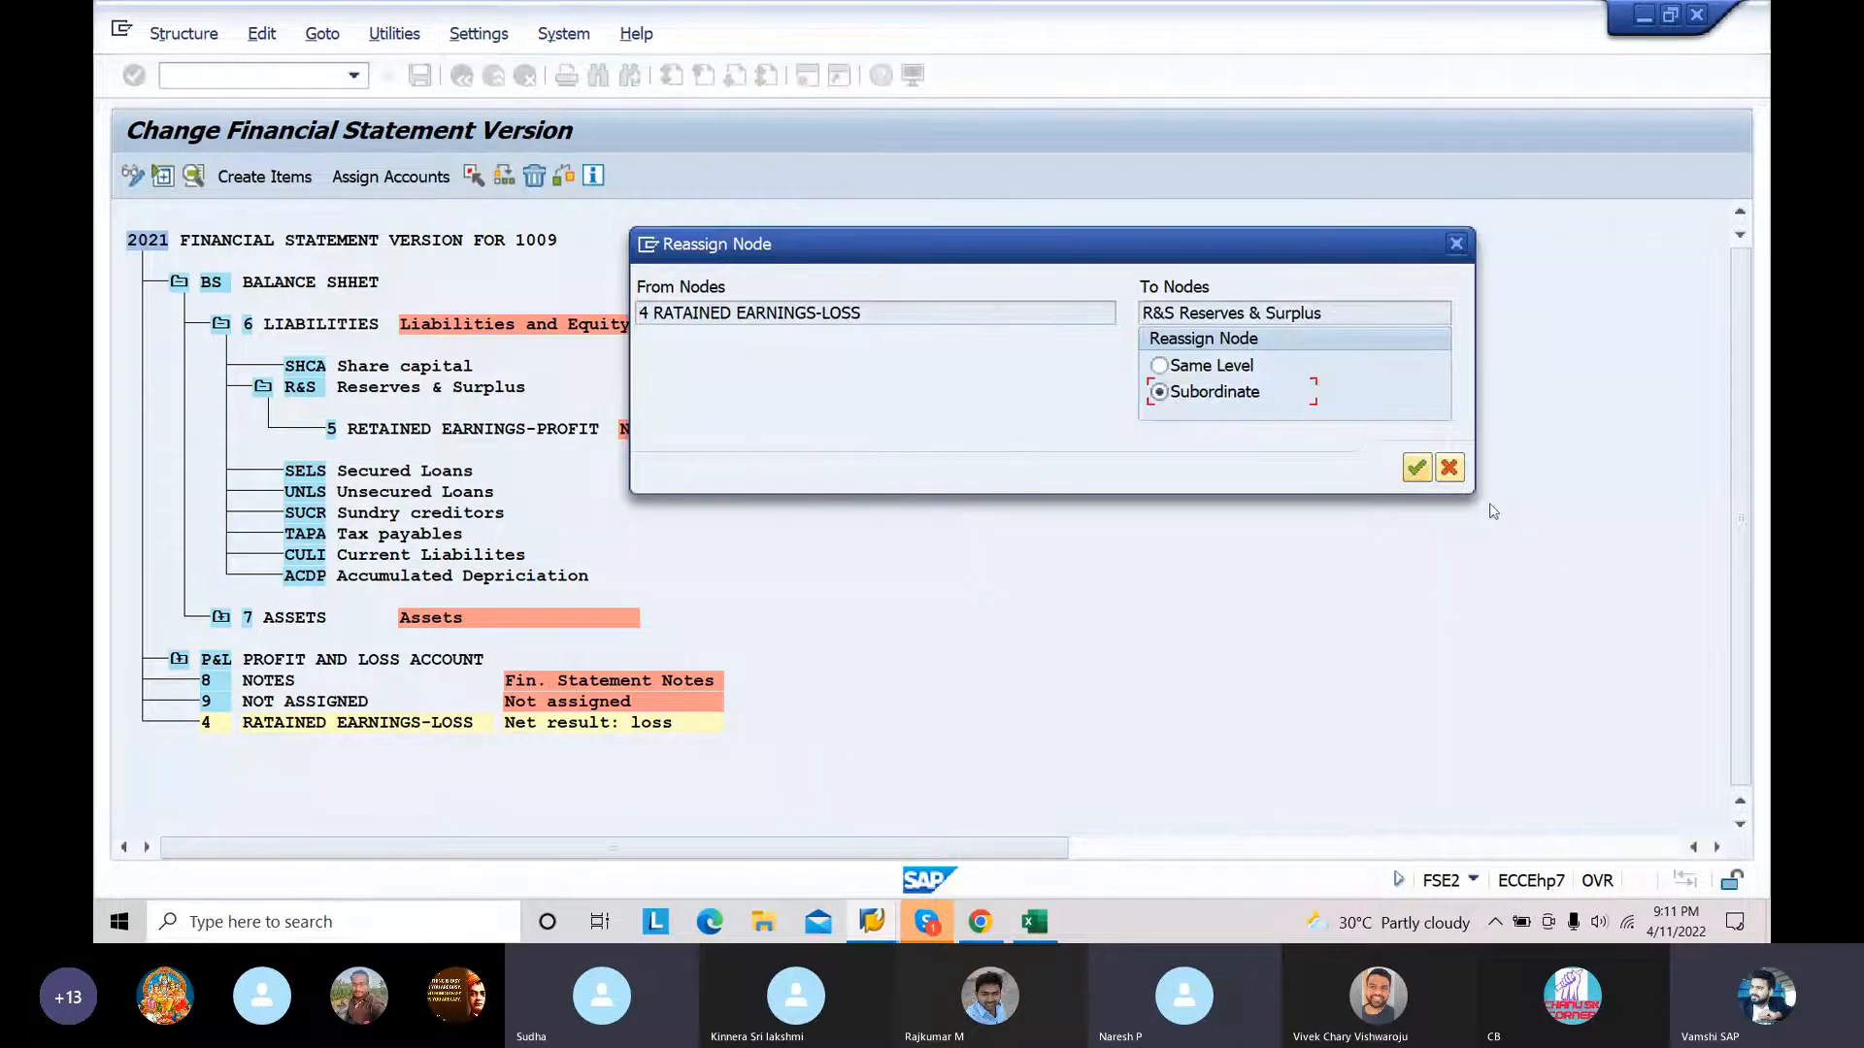
{"action": "left_click", "coordinate": [1415, 469]}
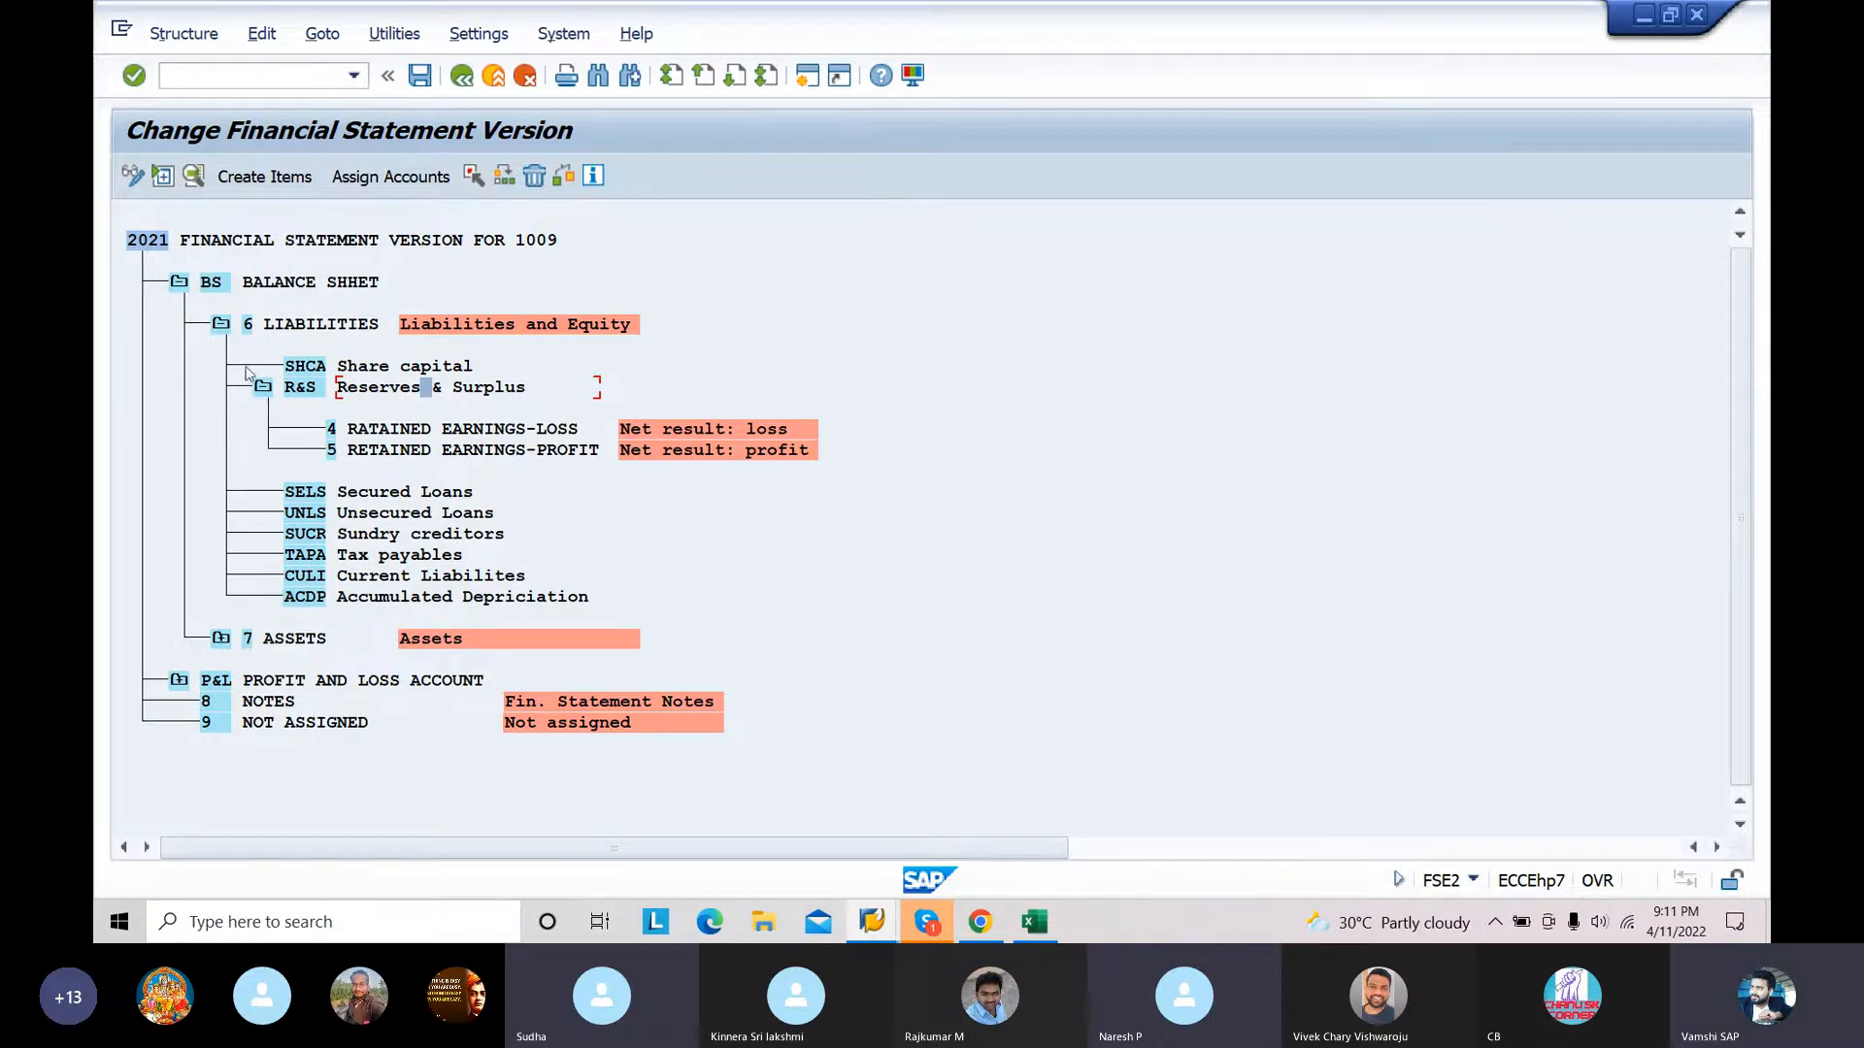
{"action": "left_click", "coordinate": [421, 77]}
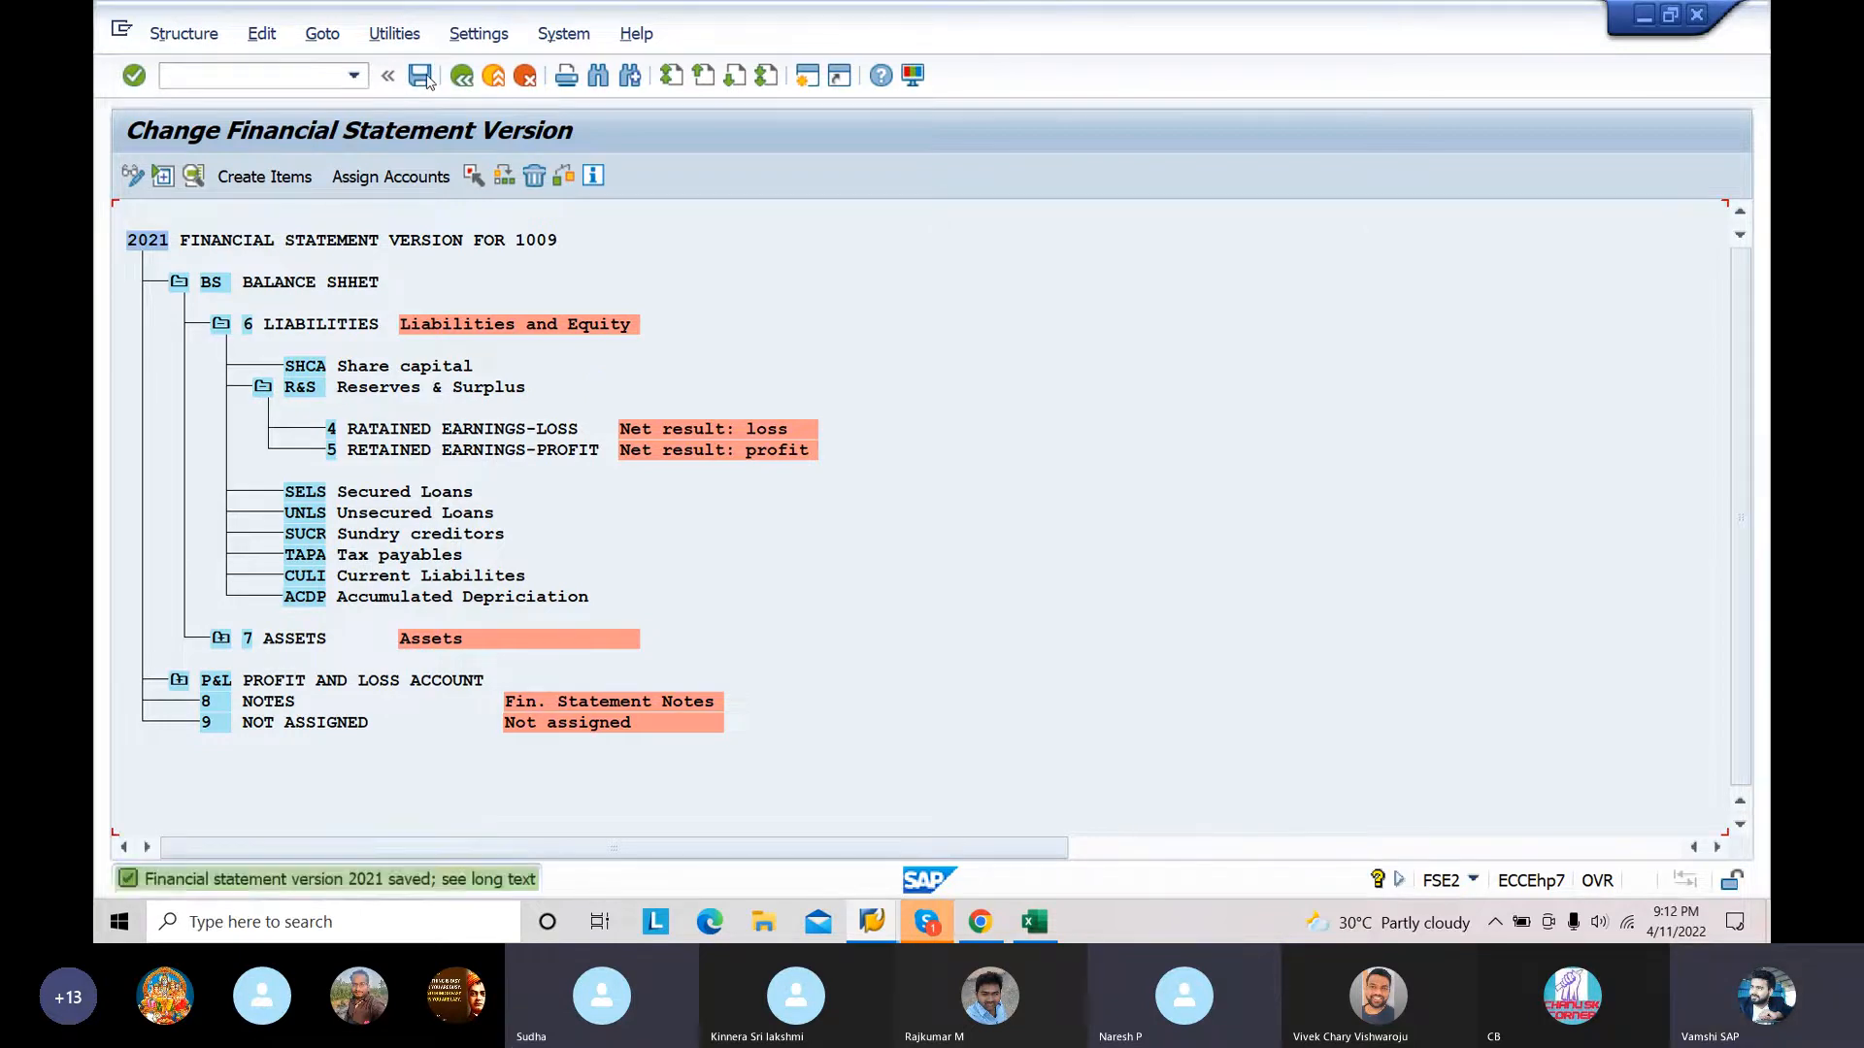
Step: Review the items under the LIABILITIES, ASSETS and PROFIT AND LOSS ACCOUNT nodes
{"action": "left_click", "coordinate": [179, 283]}
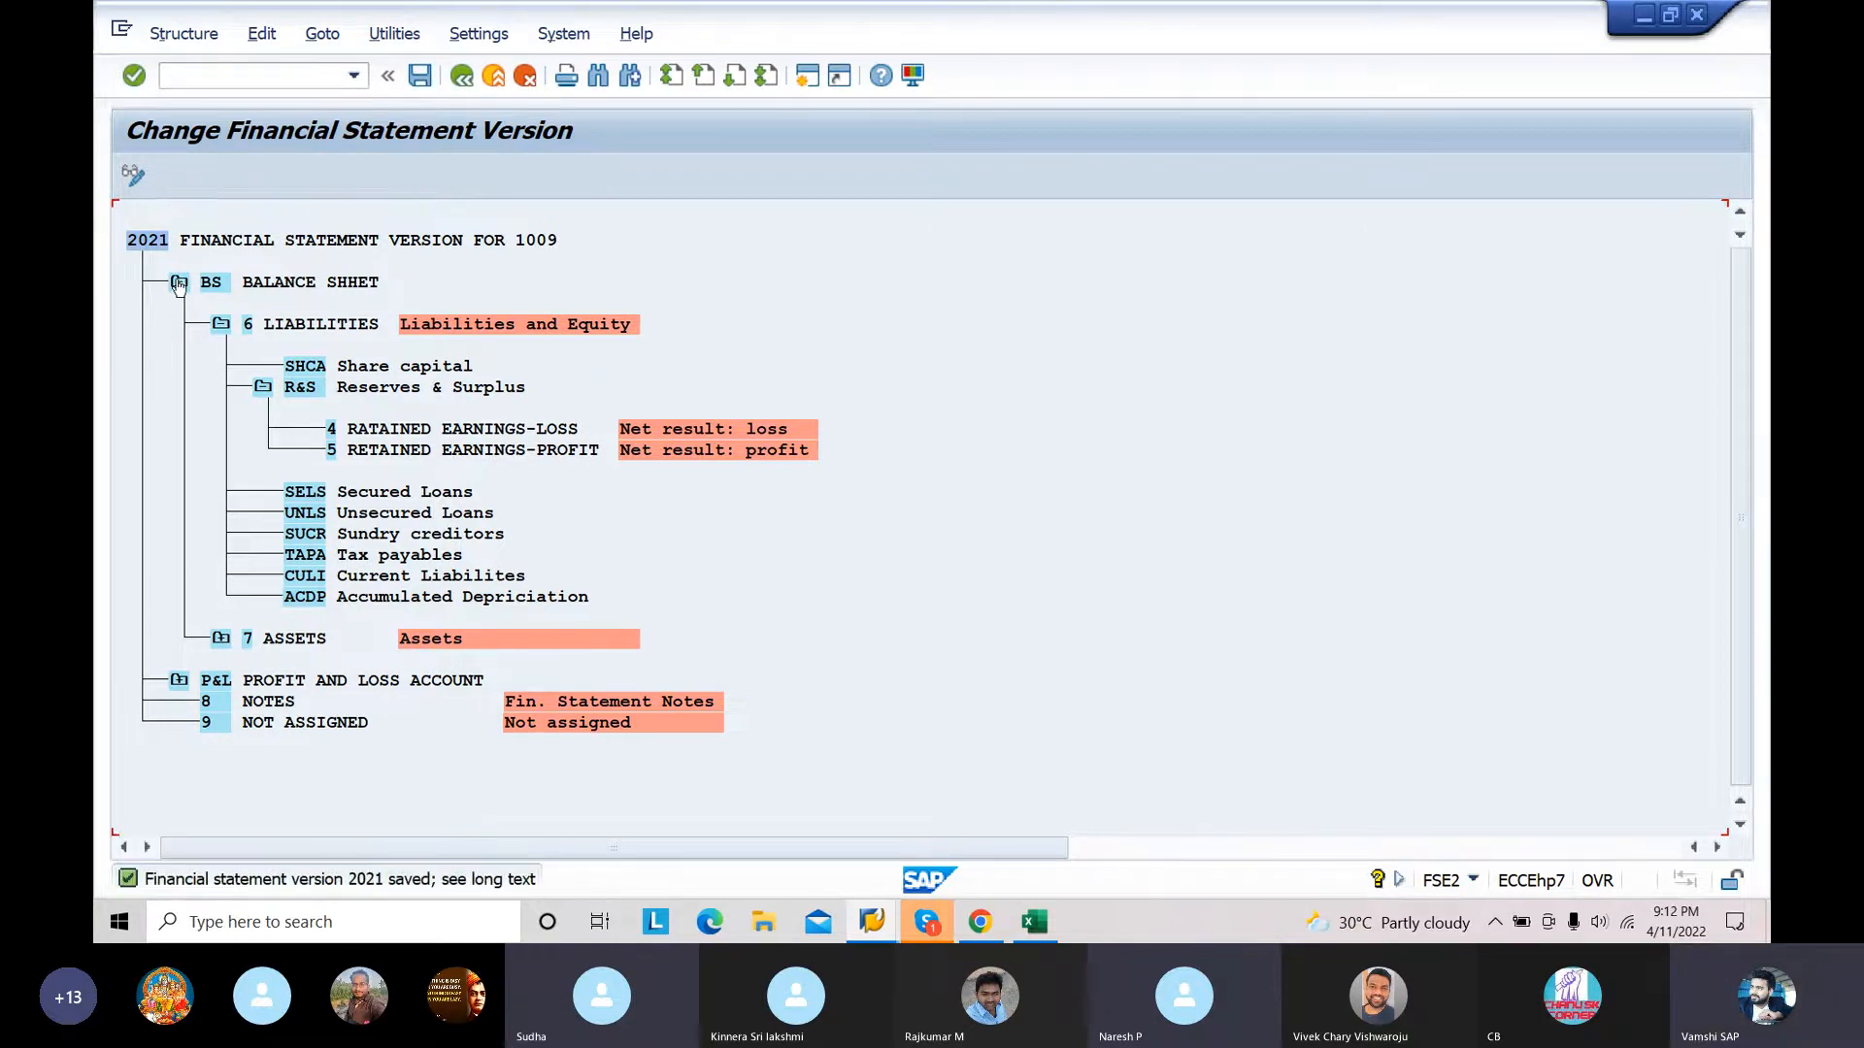
{"action": "left_click", "coordinate": [180, 283]}
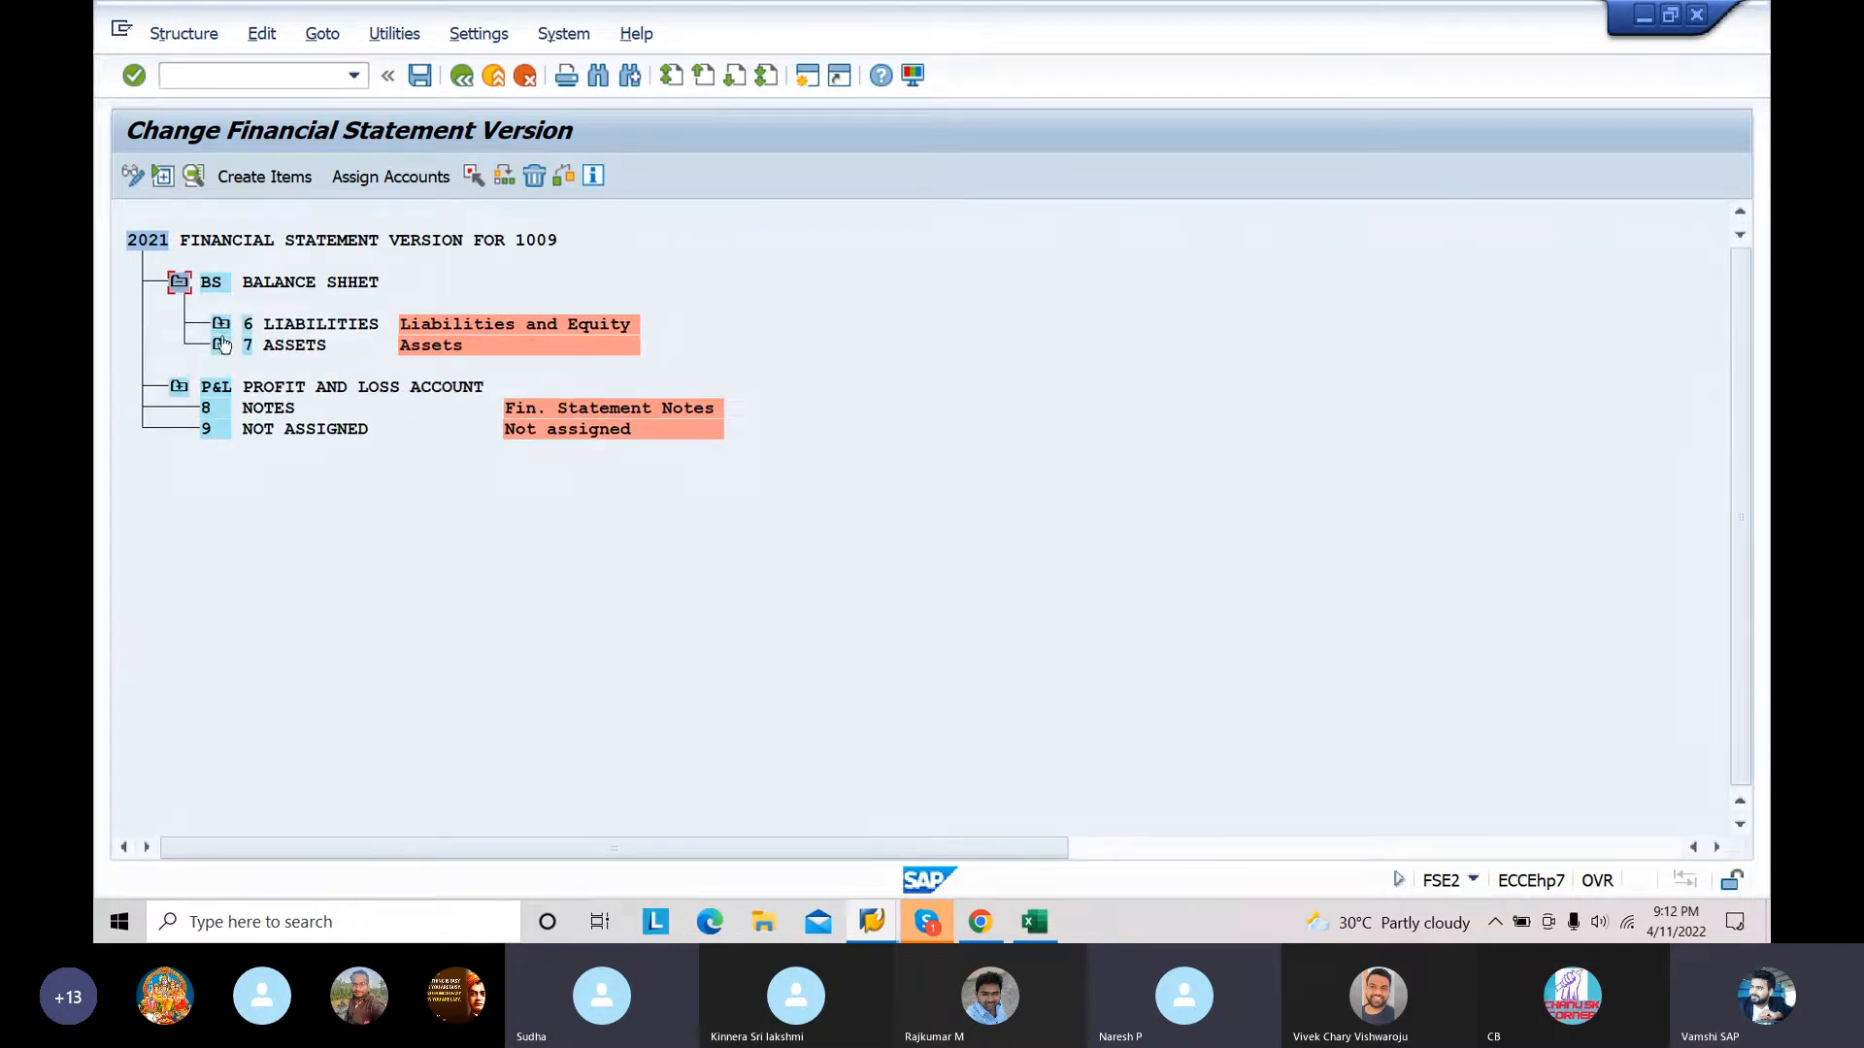
{"action": "left_click", "coordinate": [220, 326]}
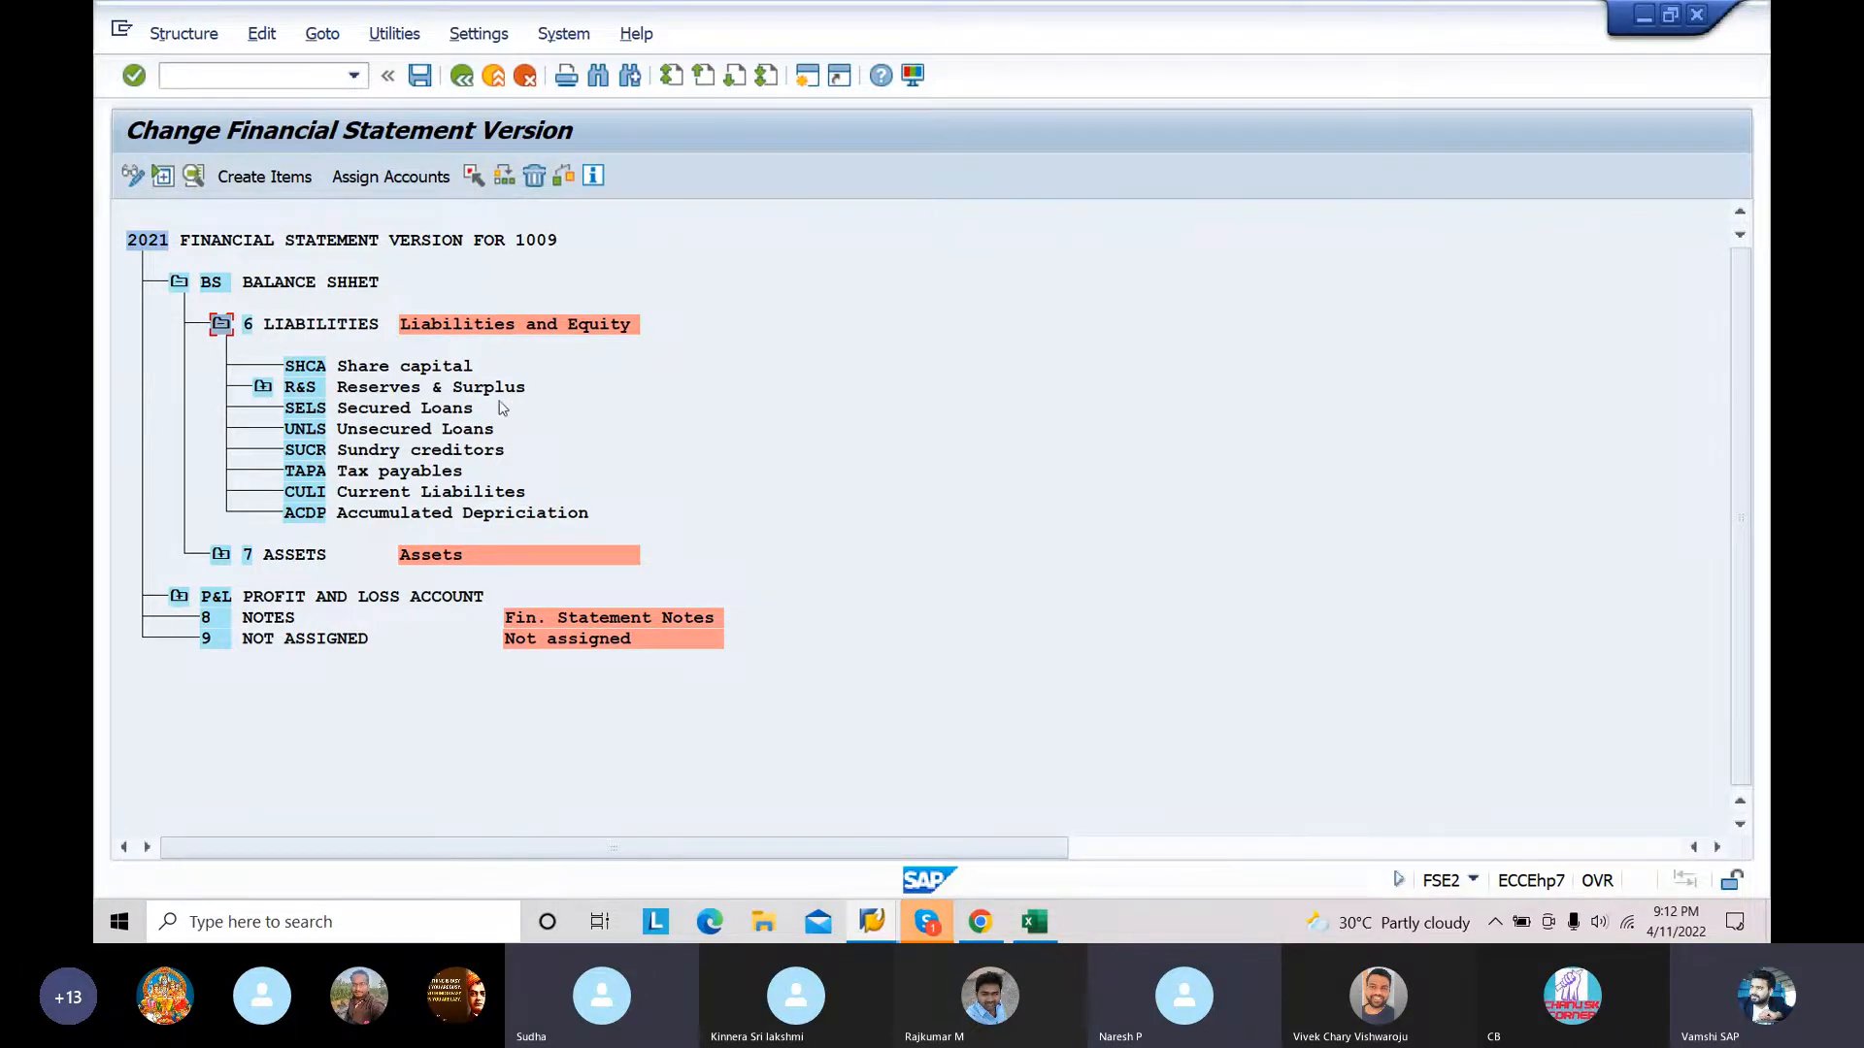
{"action": "left_click", "coordinate": [221, 323]}
{"action": "left_click", "coordinate": [221, 345]}
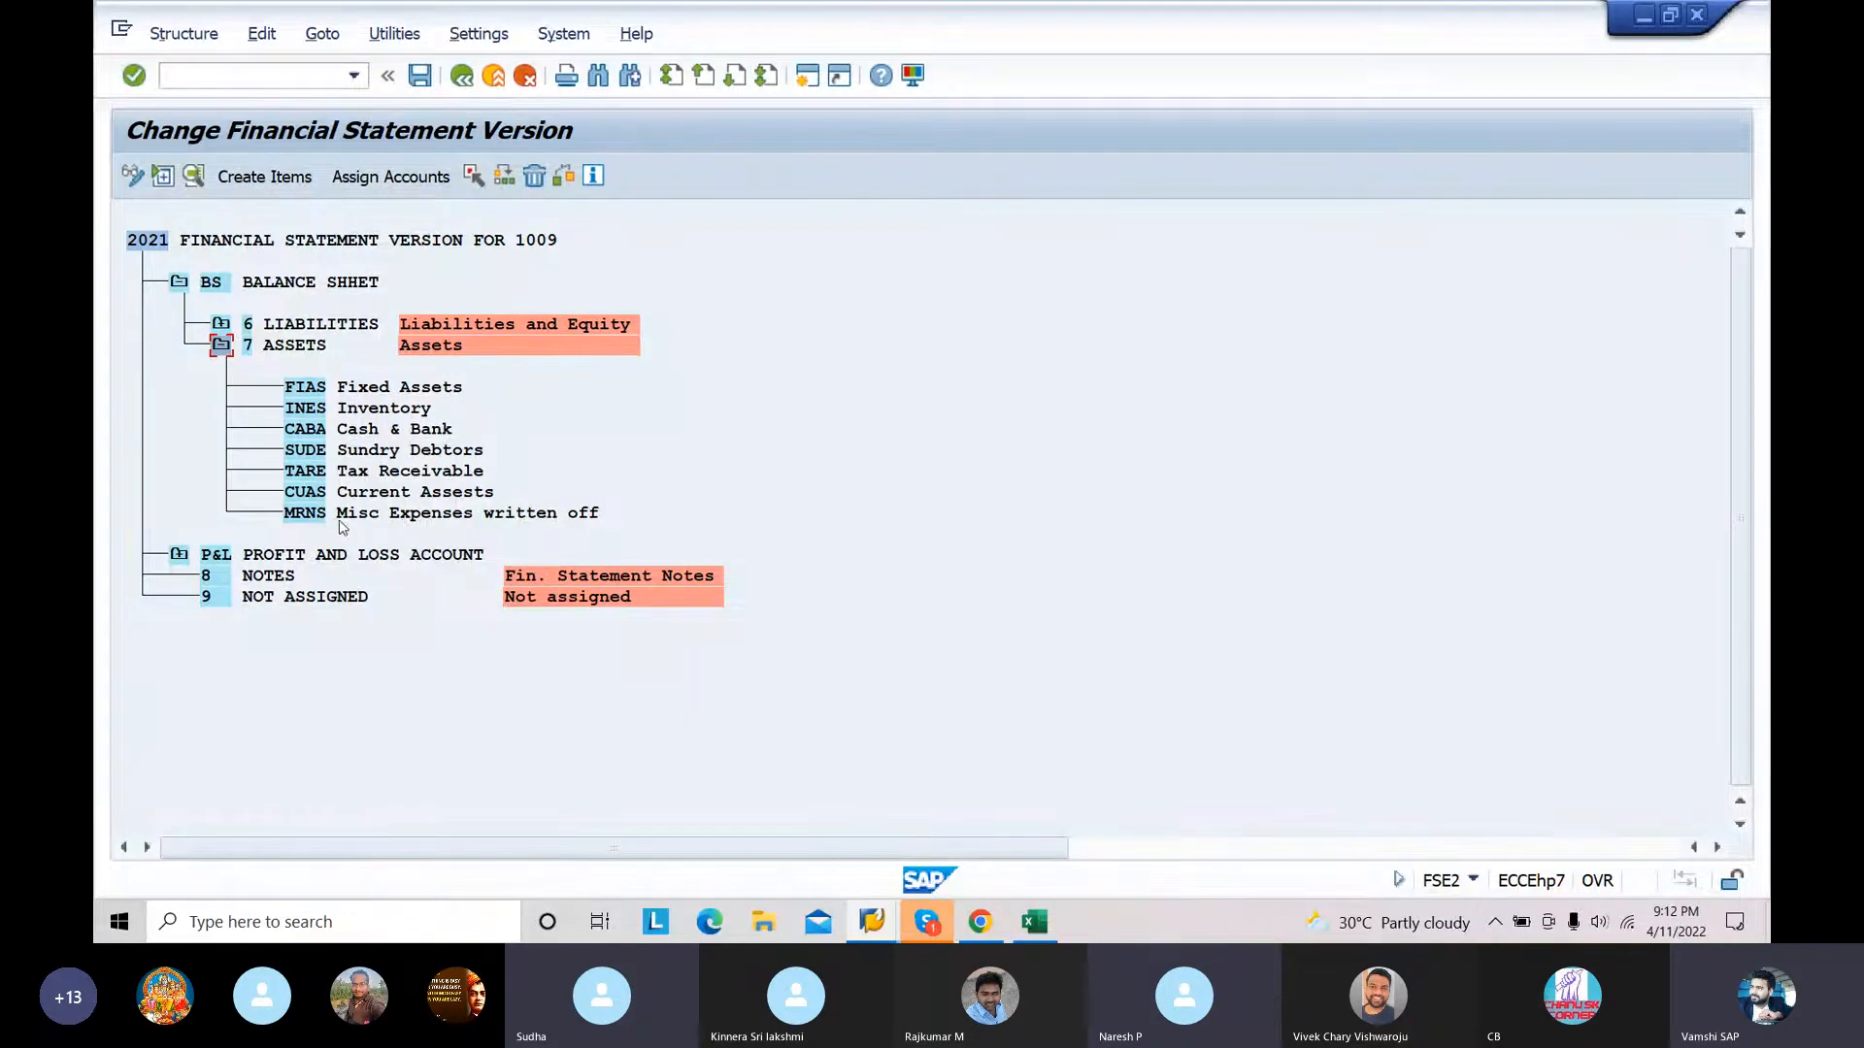
{"action": "left_click", "coordinate": [221, 345]}
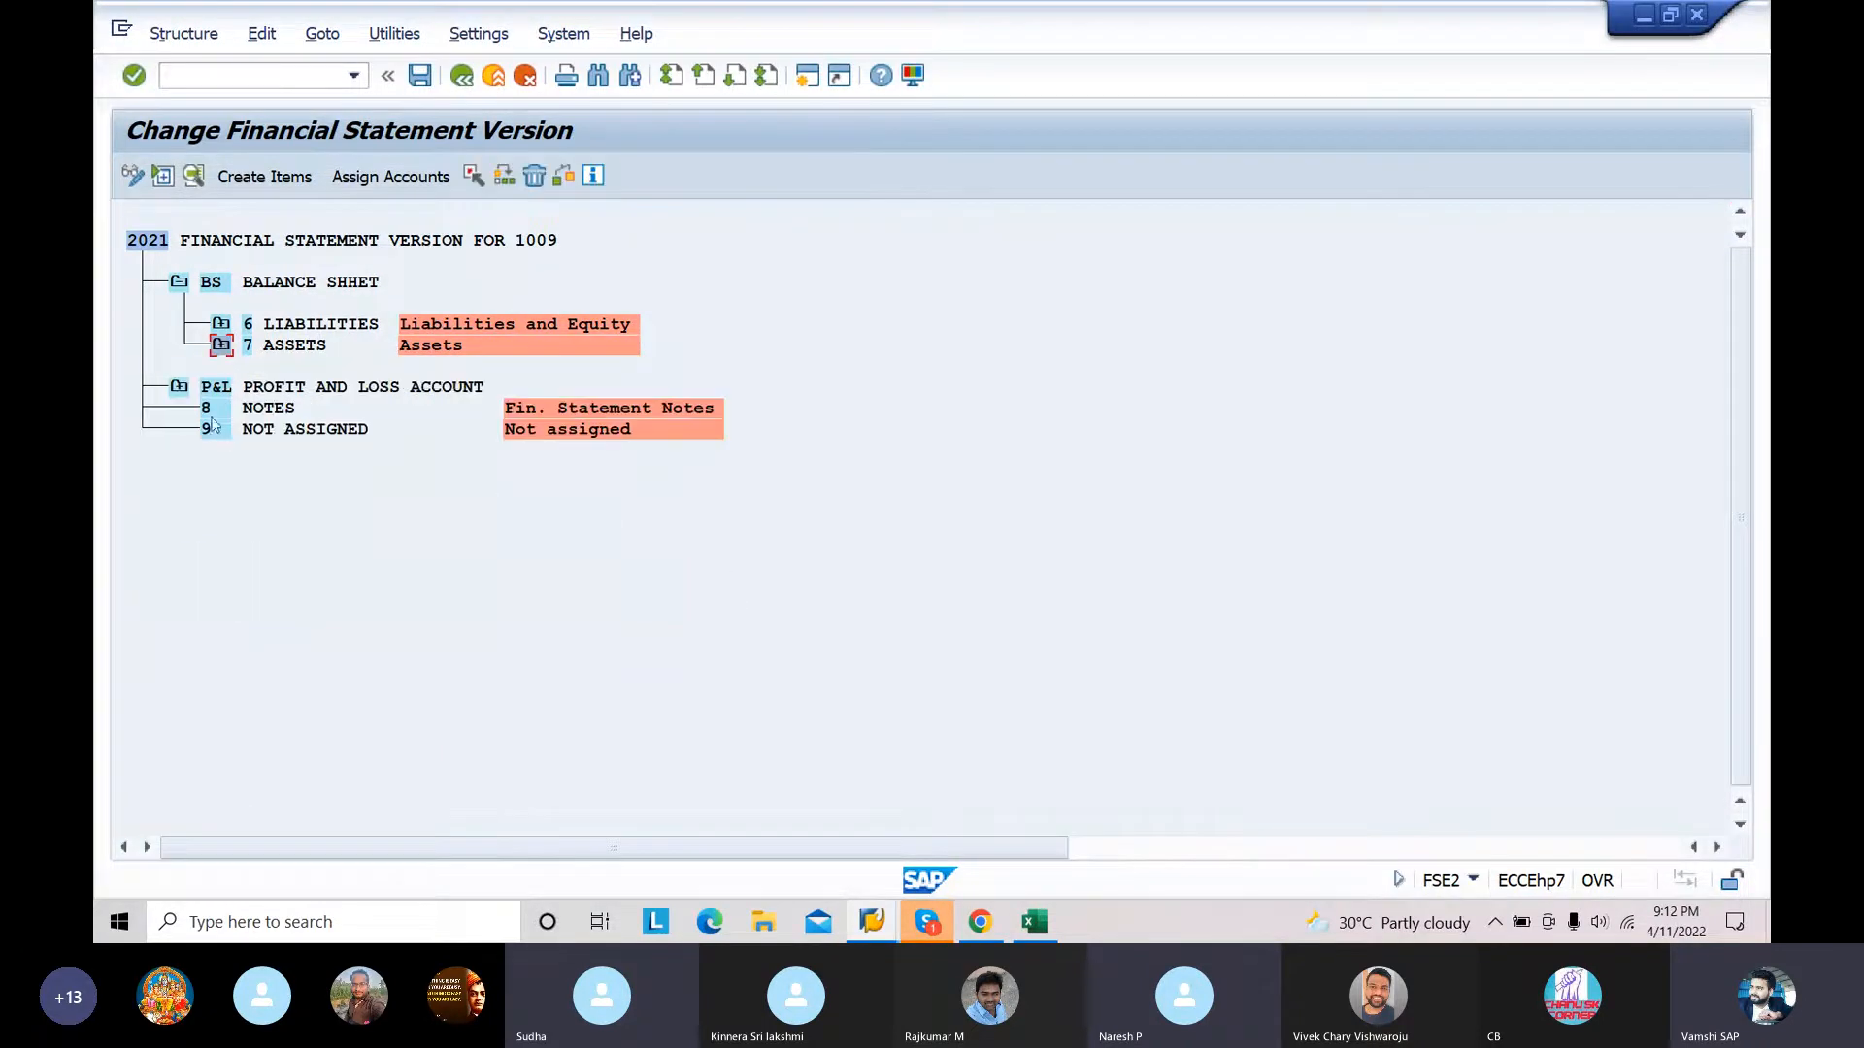
{"action": "left_click", "coordinate": [180, 387]}
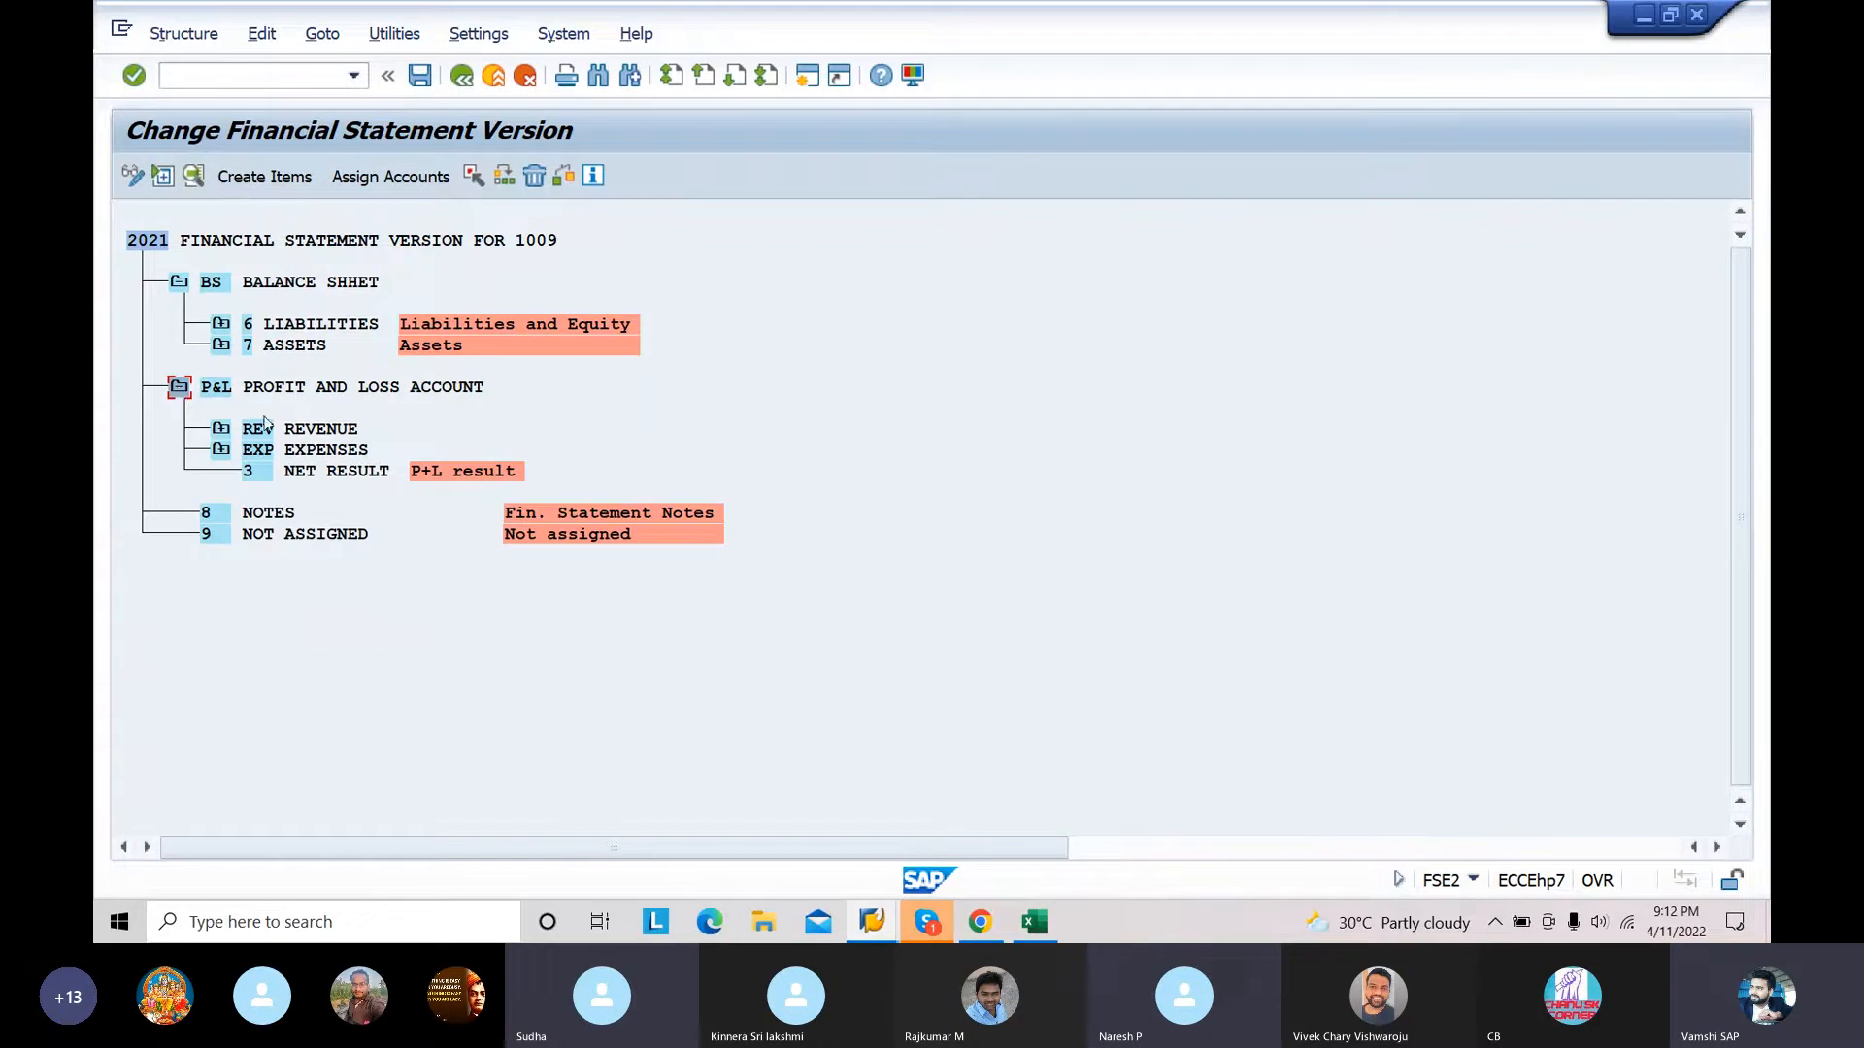
{"action": "left_click", "coordinate": [180, 387]}
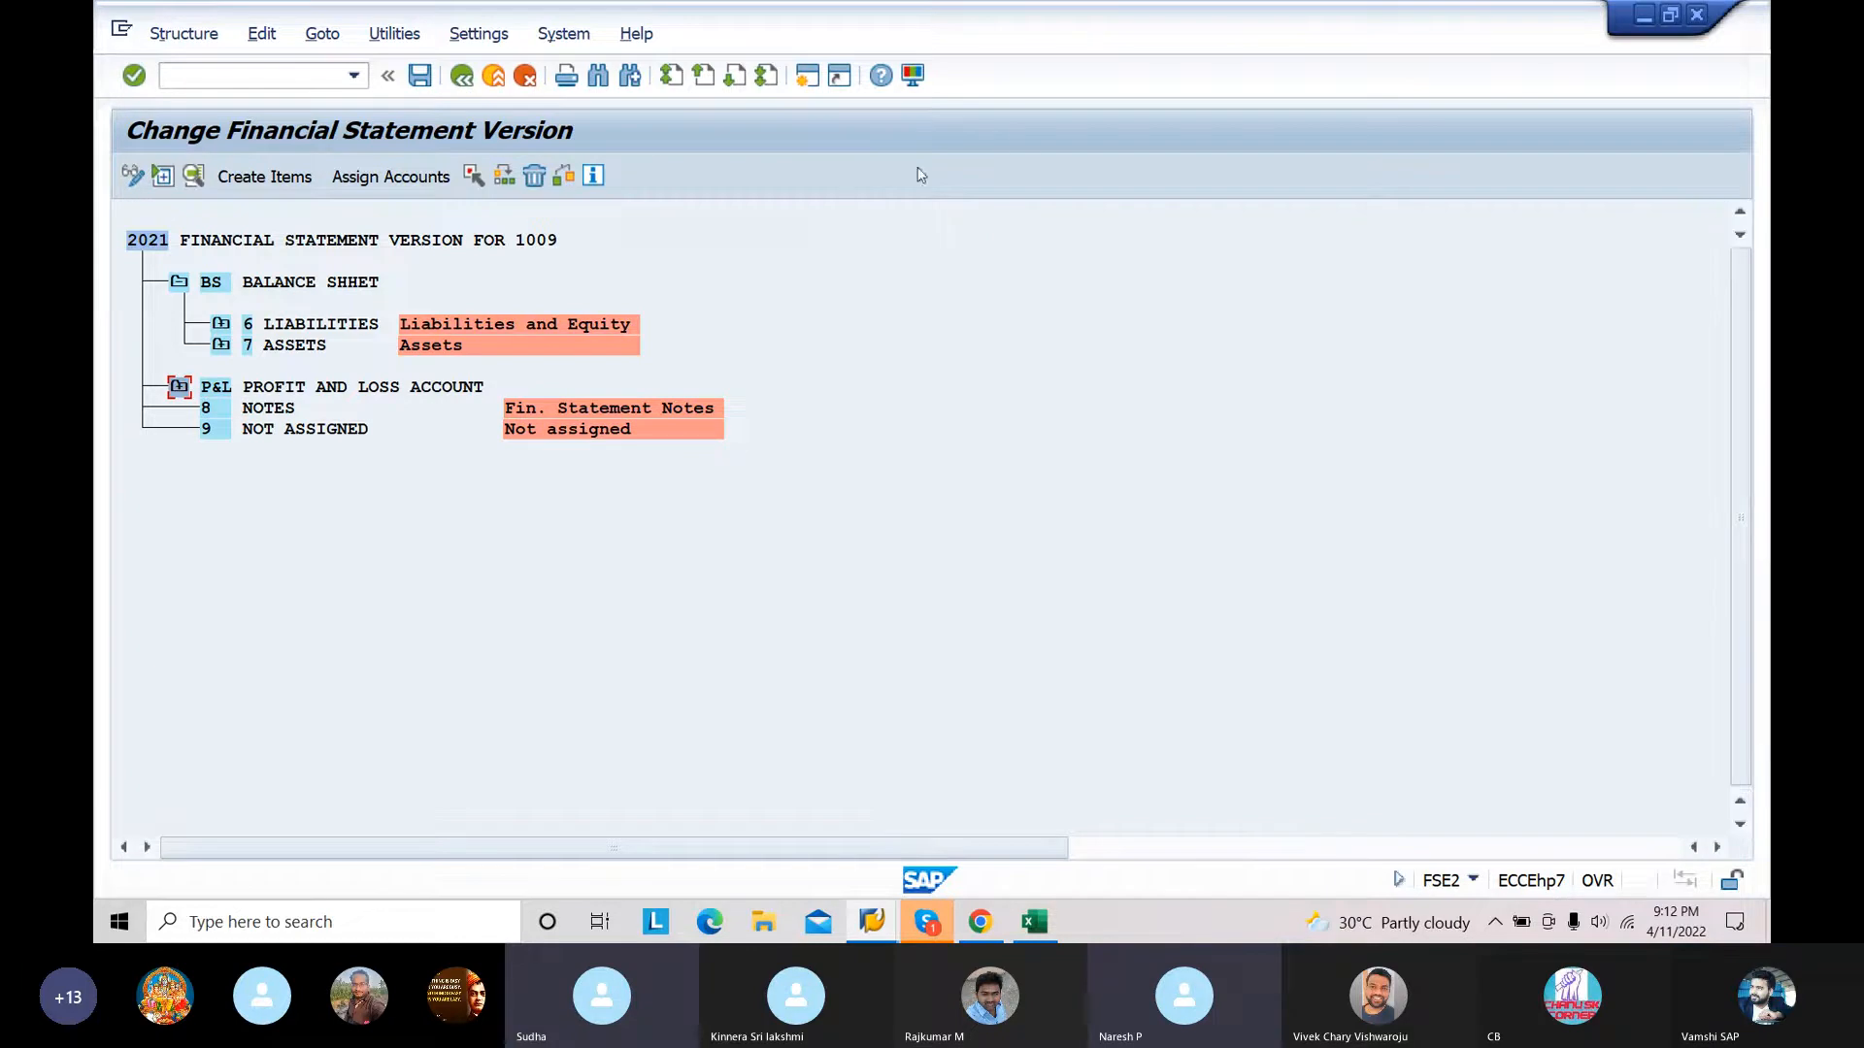
Step: Open the account assignment for the SHCA Share capital item under LIABILITIES
{"action": "left_click", "coordinate": [220, 326]}
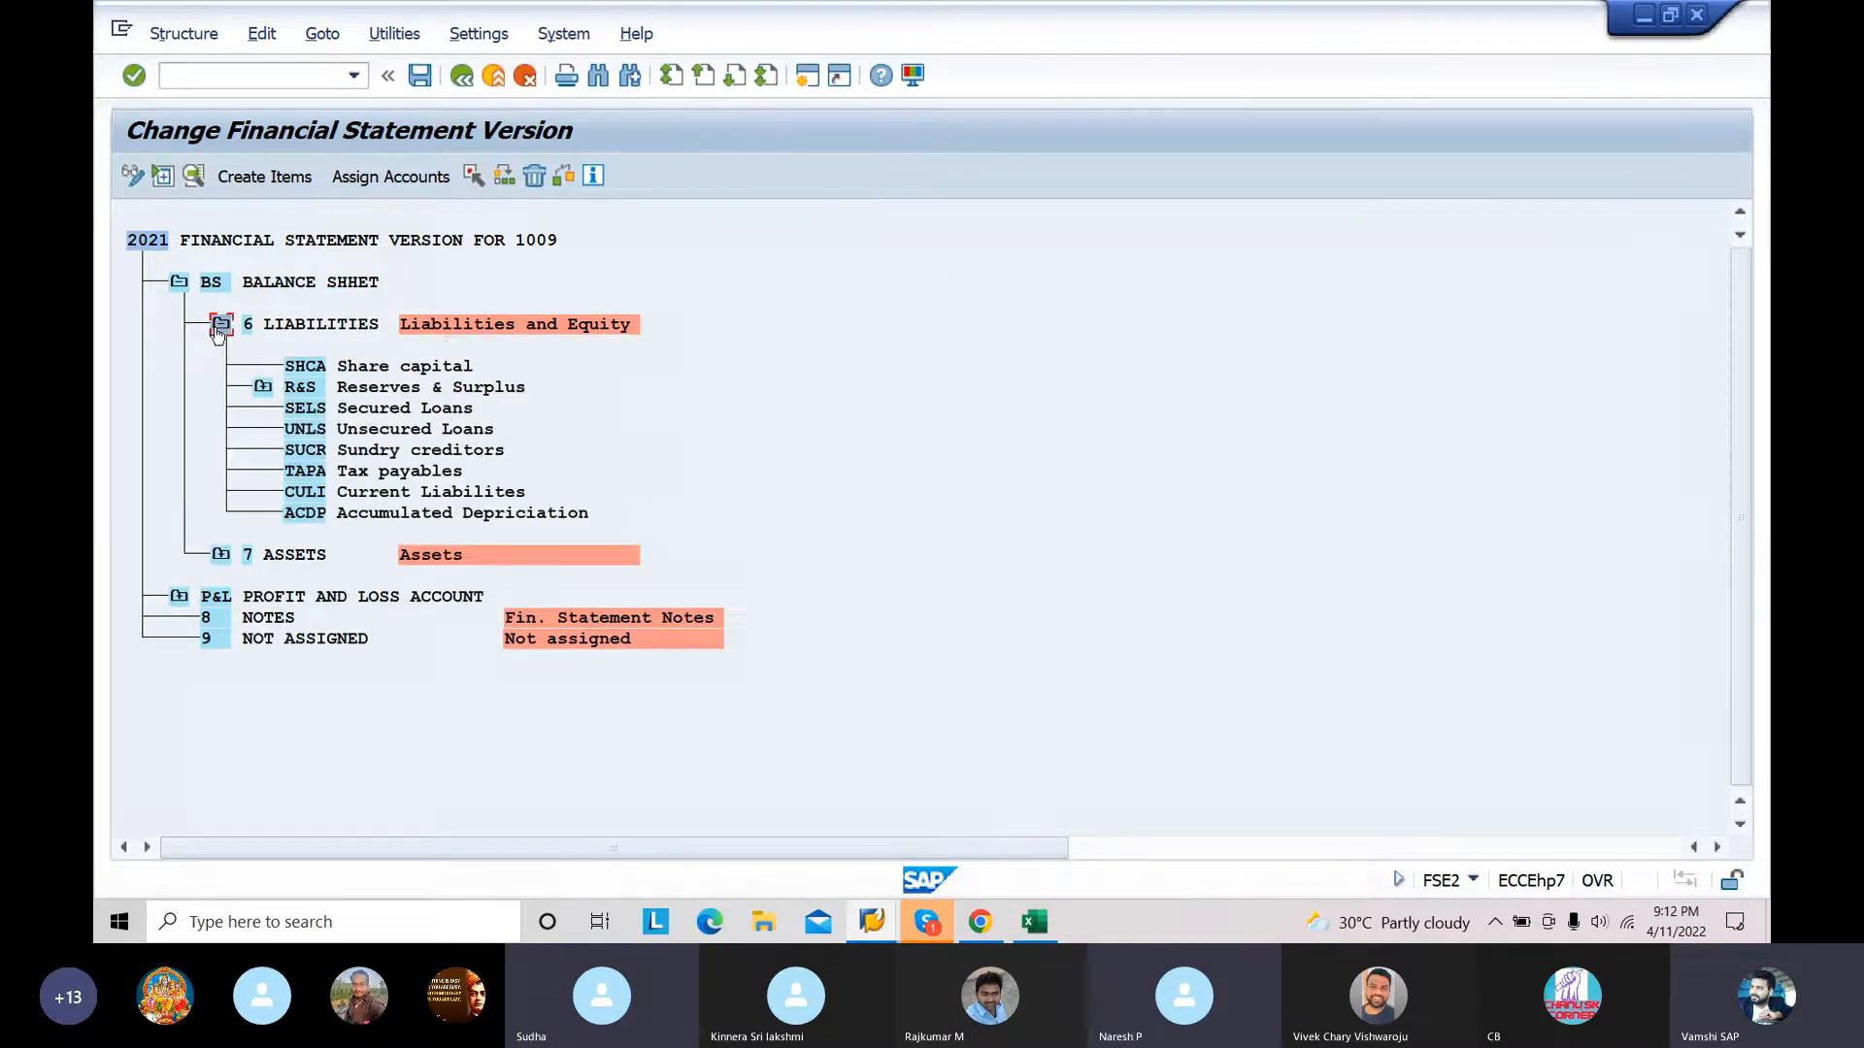
{"action": "left_click", "coordinate": [364, 369]}
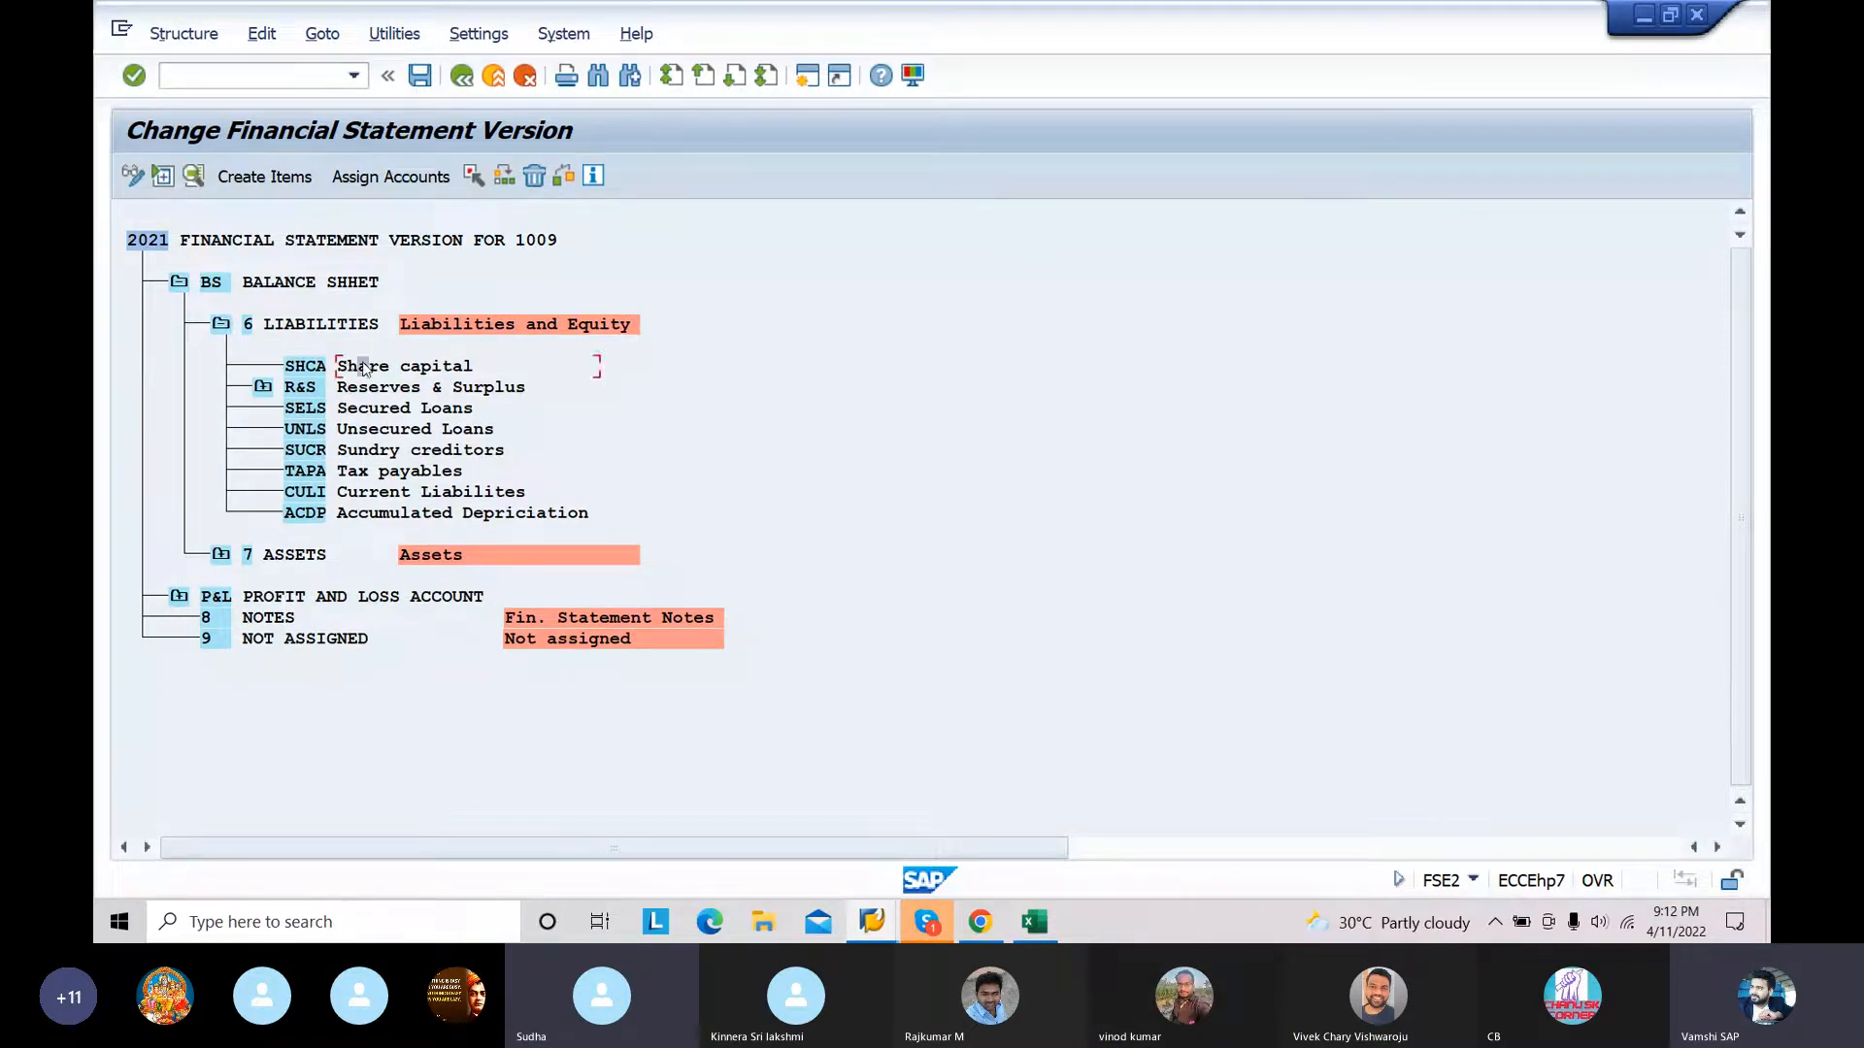
{"action": "left_click", "coordinate": [395, 182]}
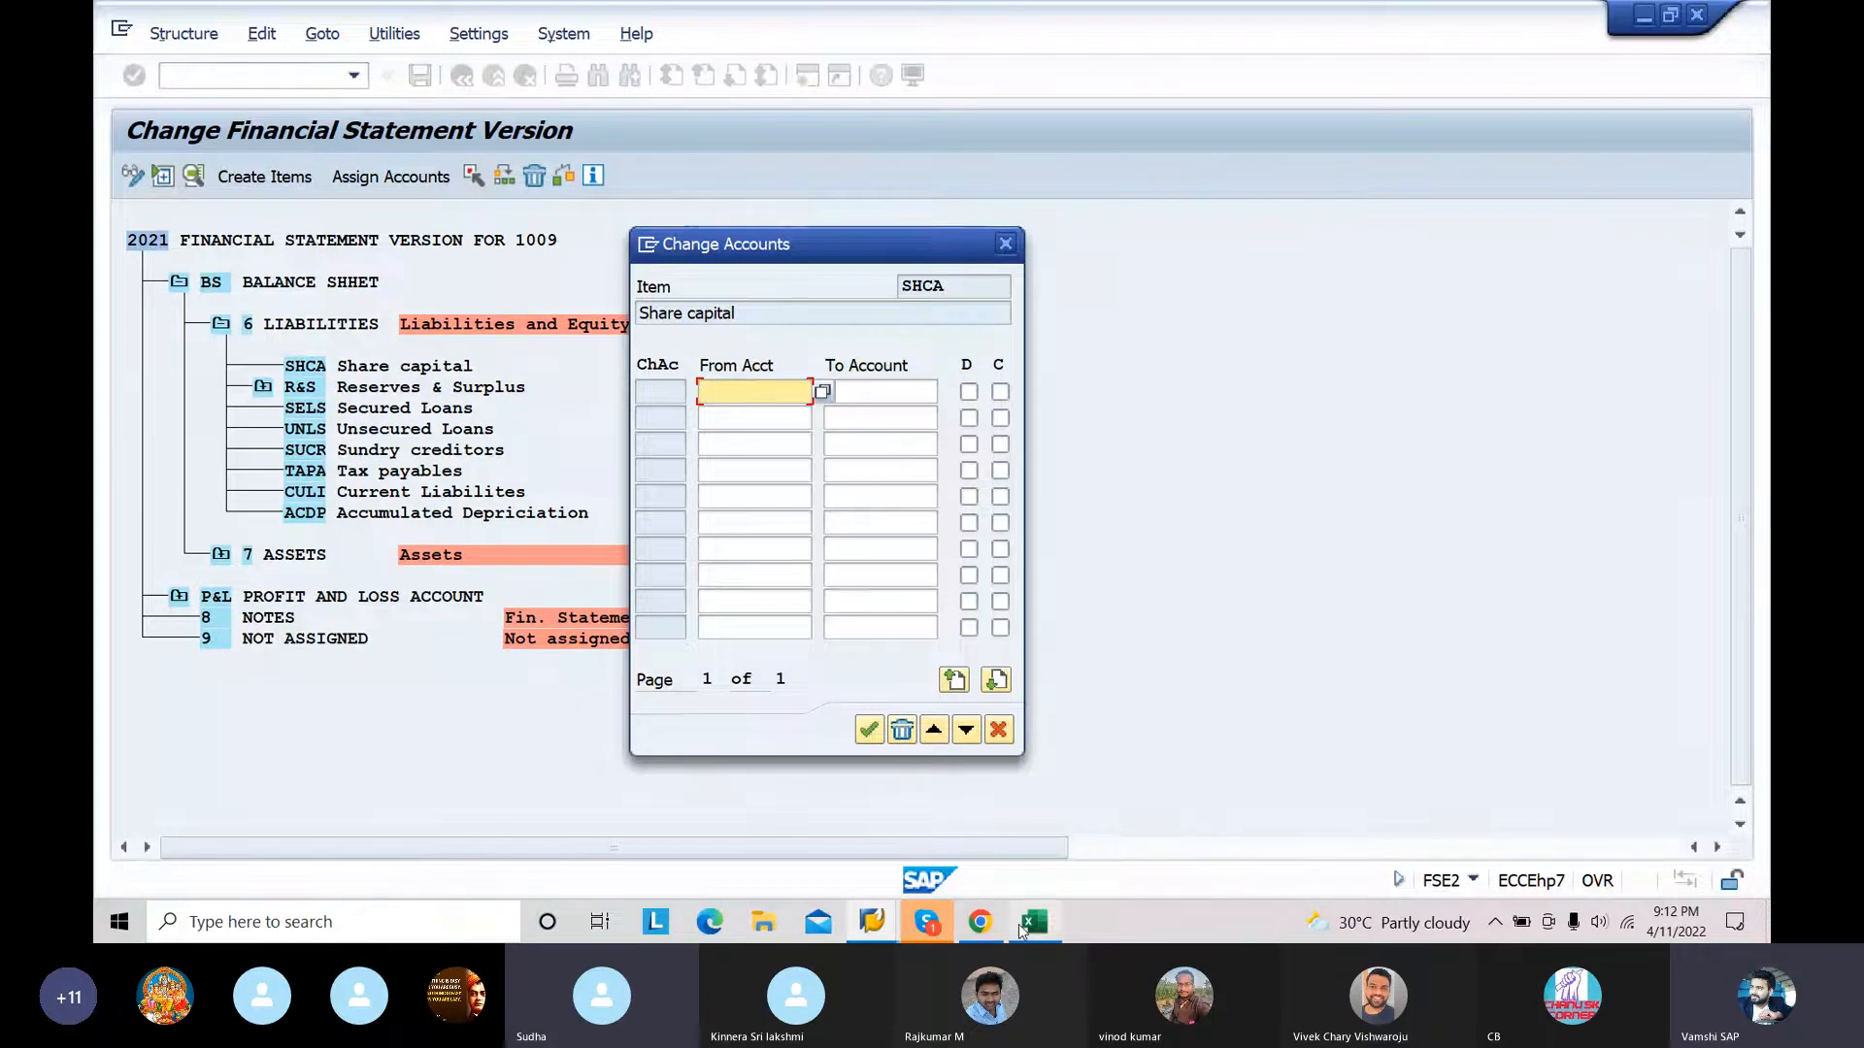
Step: Switch to the Excel chart of accounts and copy the Share capital starting account 100000
{"action": "mouse_move", "coordinate": [1019, 927]}
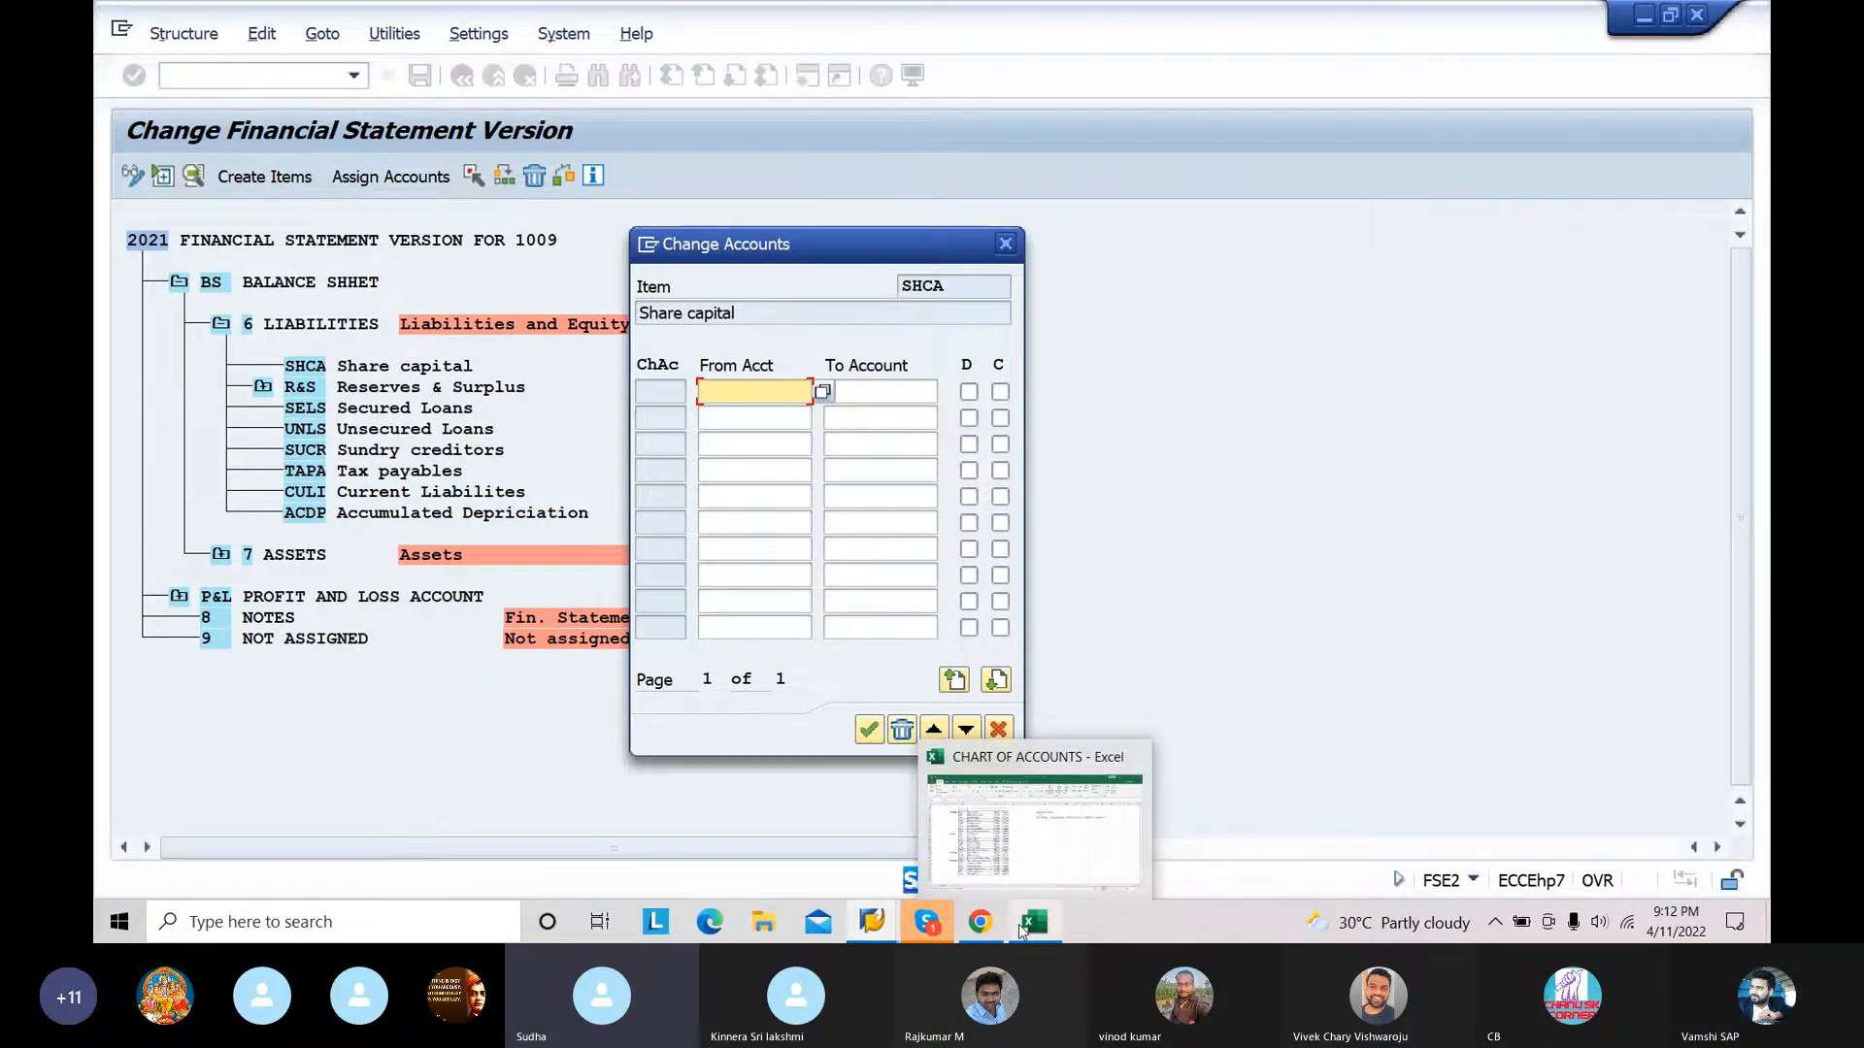
{"action": "left_click", "coordinate": [1017, 924]}
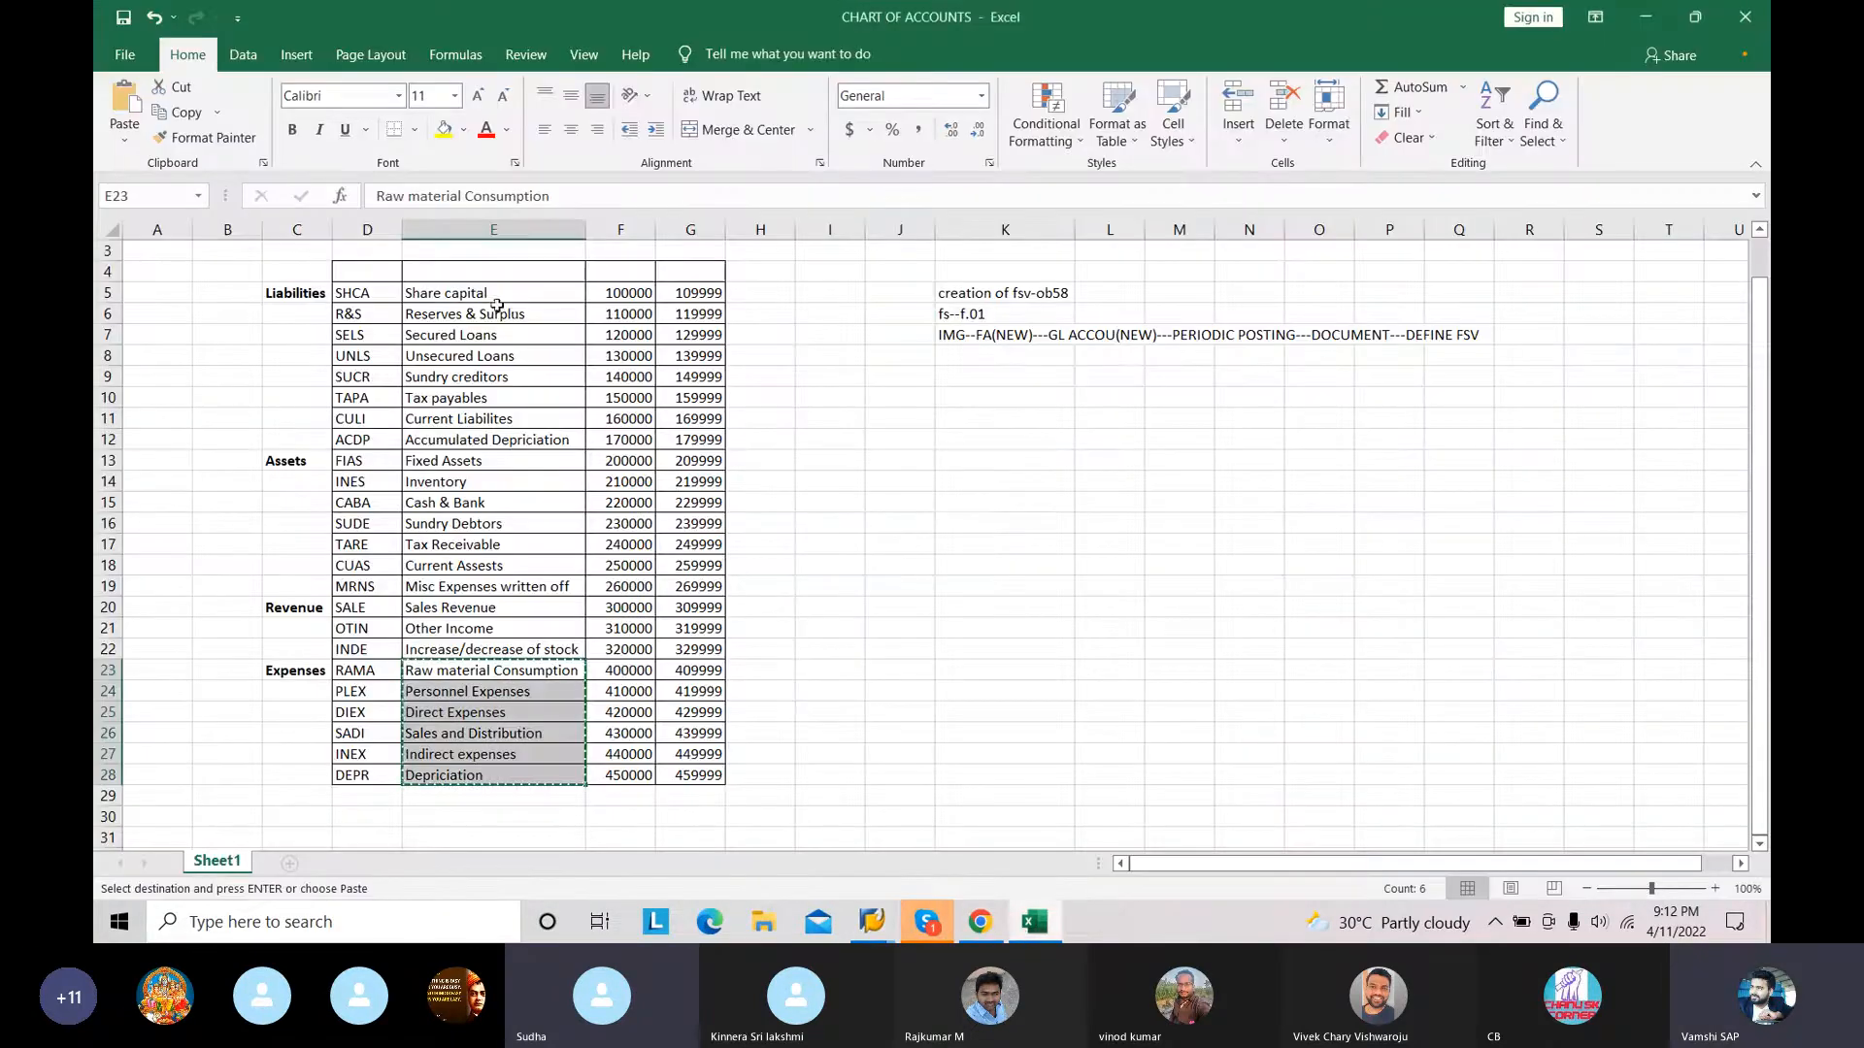
{"action": "left_click", "coordinate": [618, 292]}
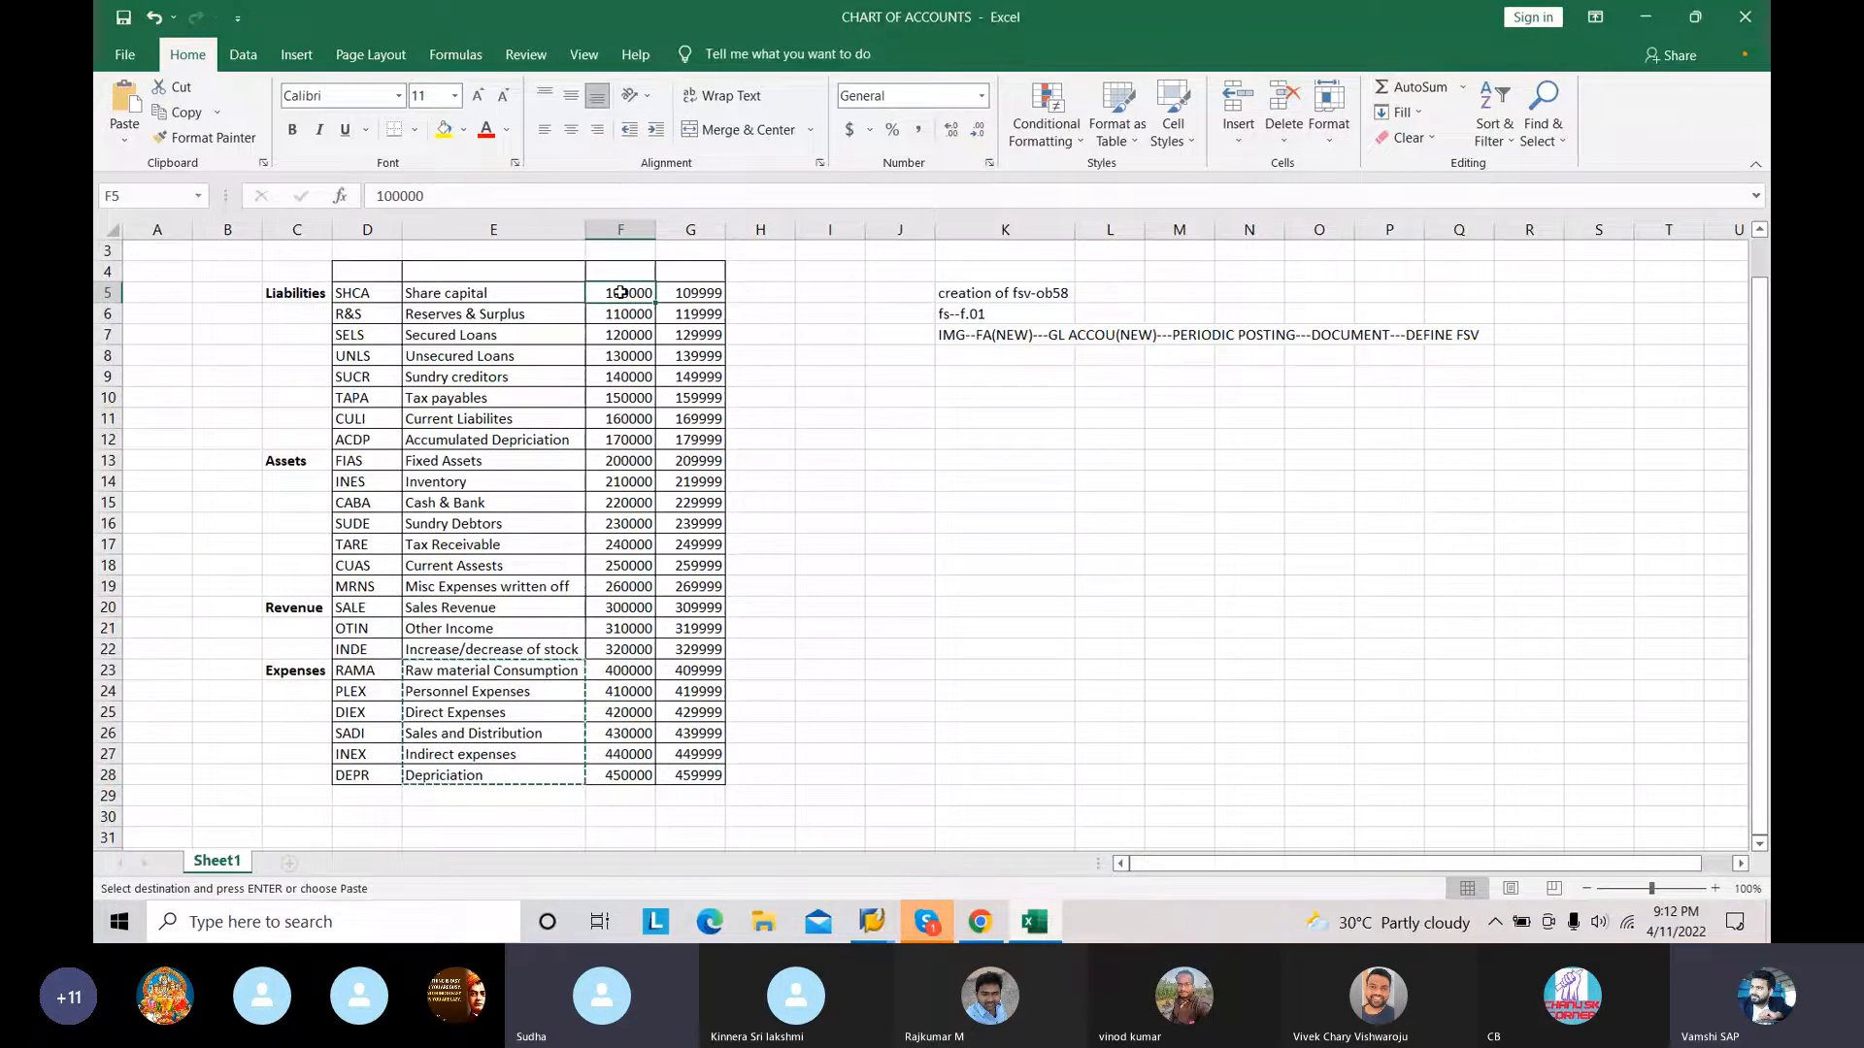
{"action": "key", "text": "ctrl+c"}
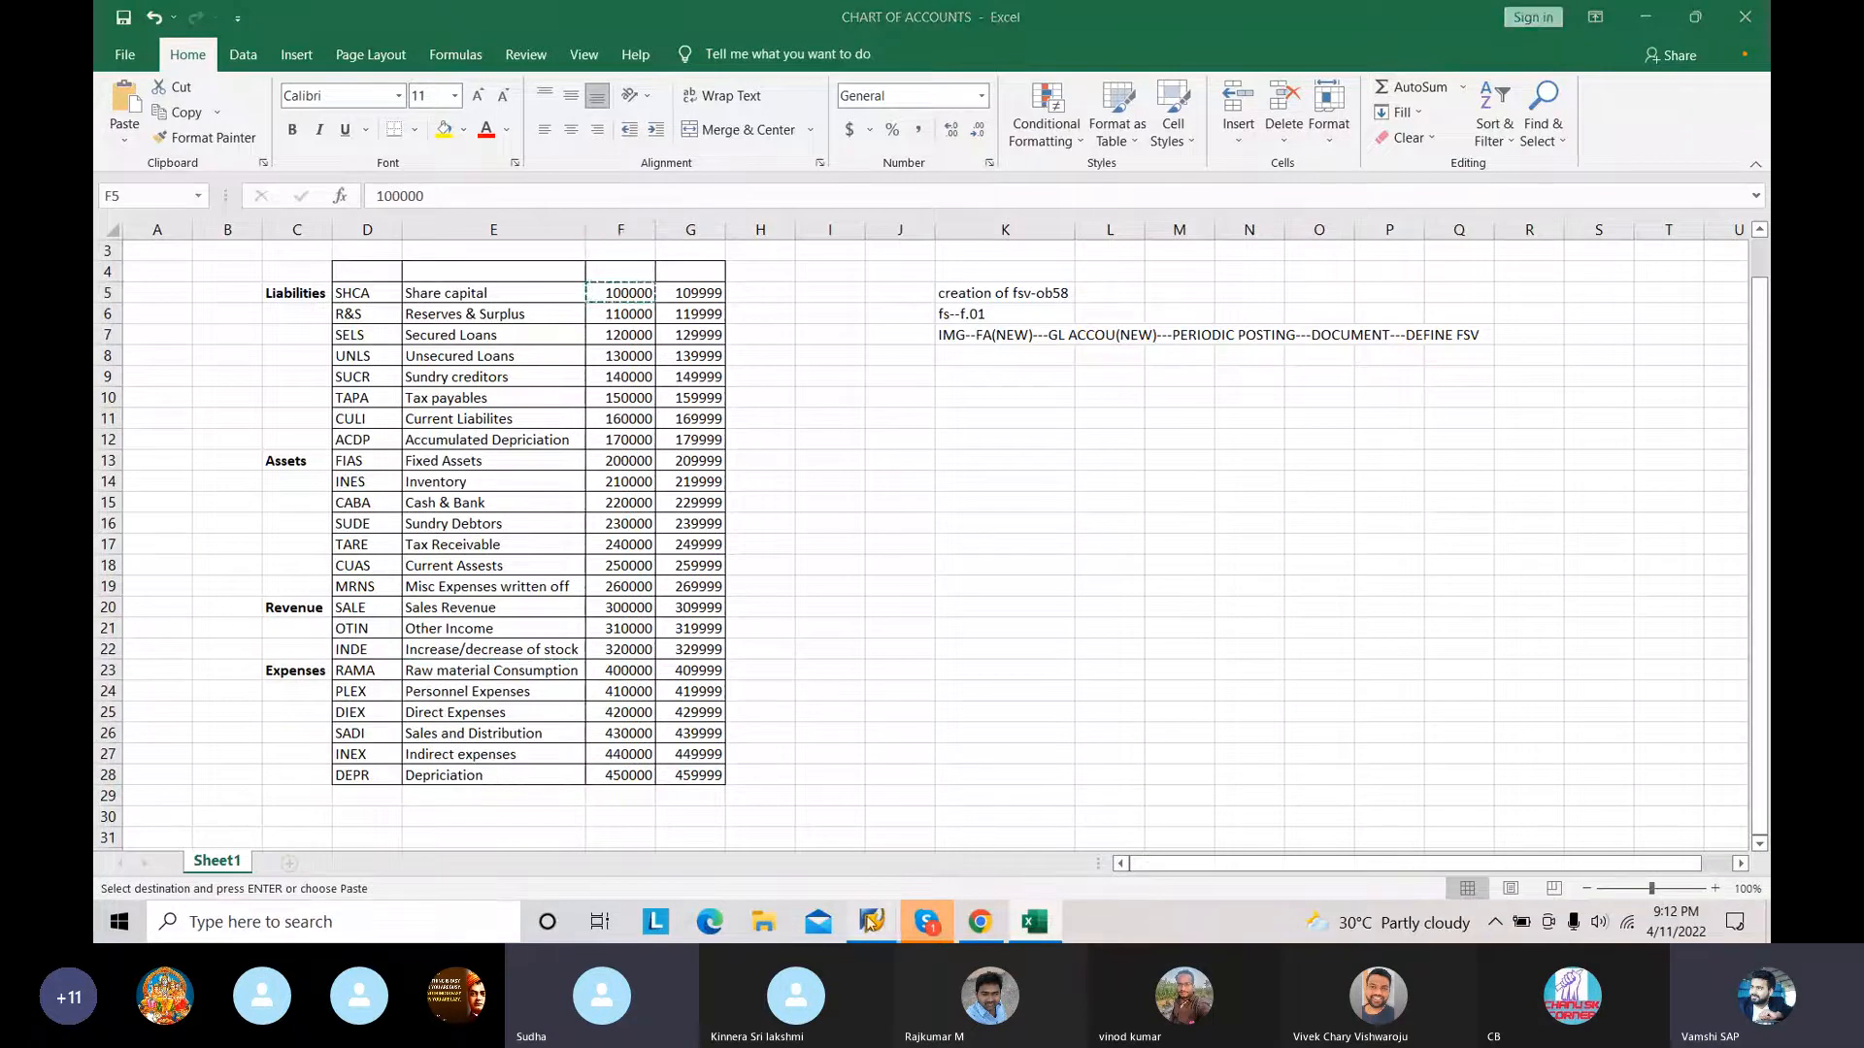
Step: Return to SAP and set the Share capital account range from 100000 to 109999
{"action": "mouse_move", "coordinate": [871, 921]}
{"action": "left_click", "coordinate": [922, 841]}
{"action": "left_click", "coordinate": [742, 393]}
{"action": "key", "text": "ctrl+v"}
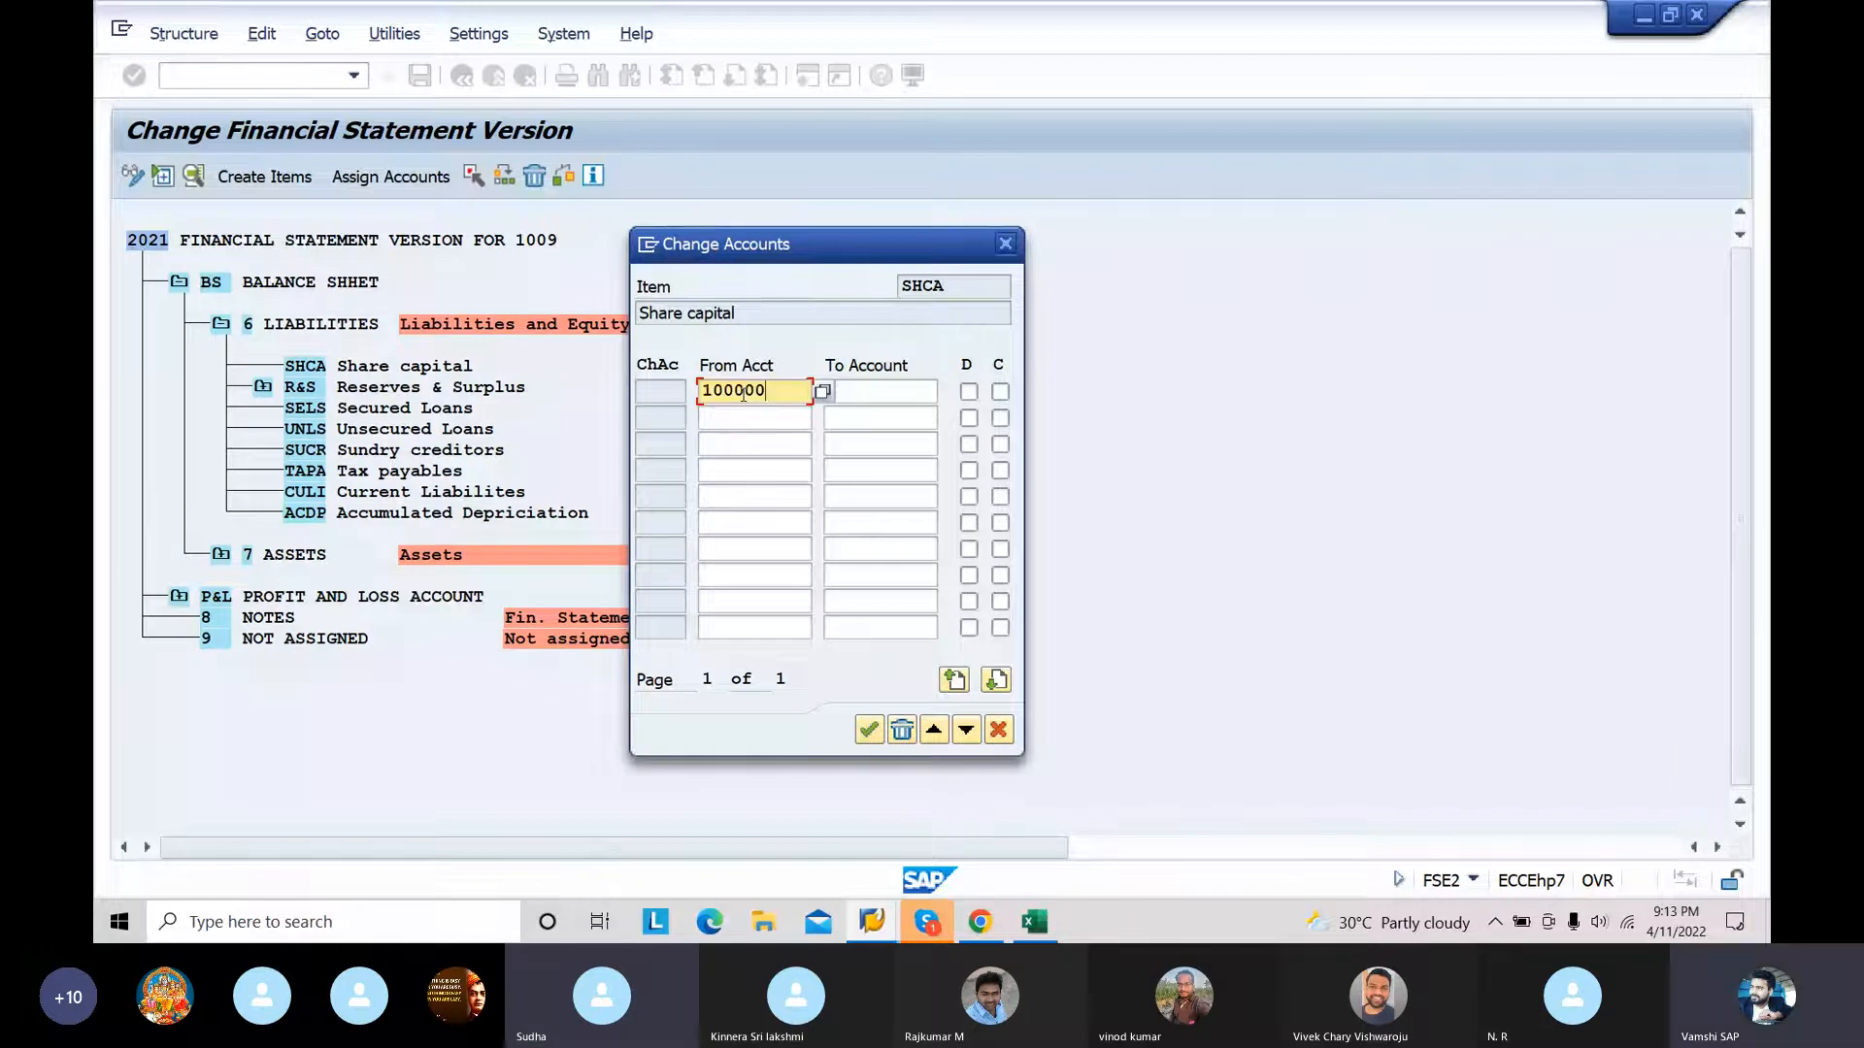
{"action": "left_click", "coordinate": [887, 393]}
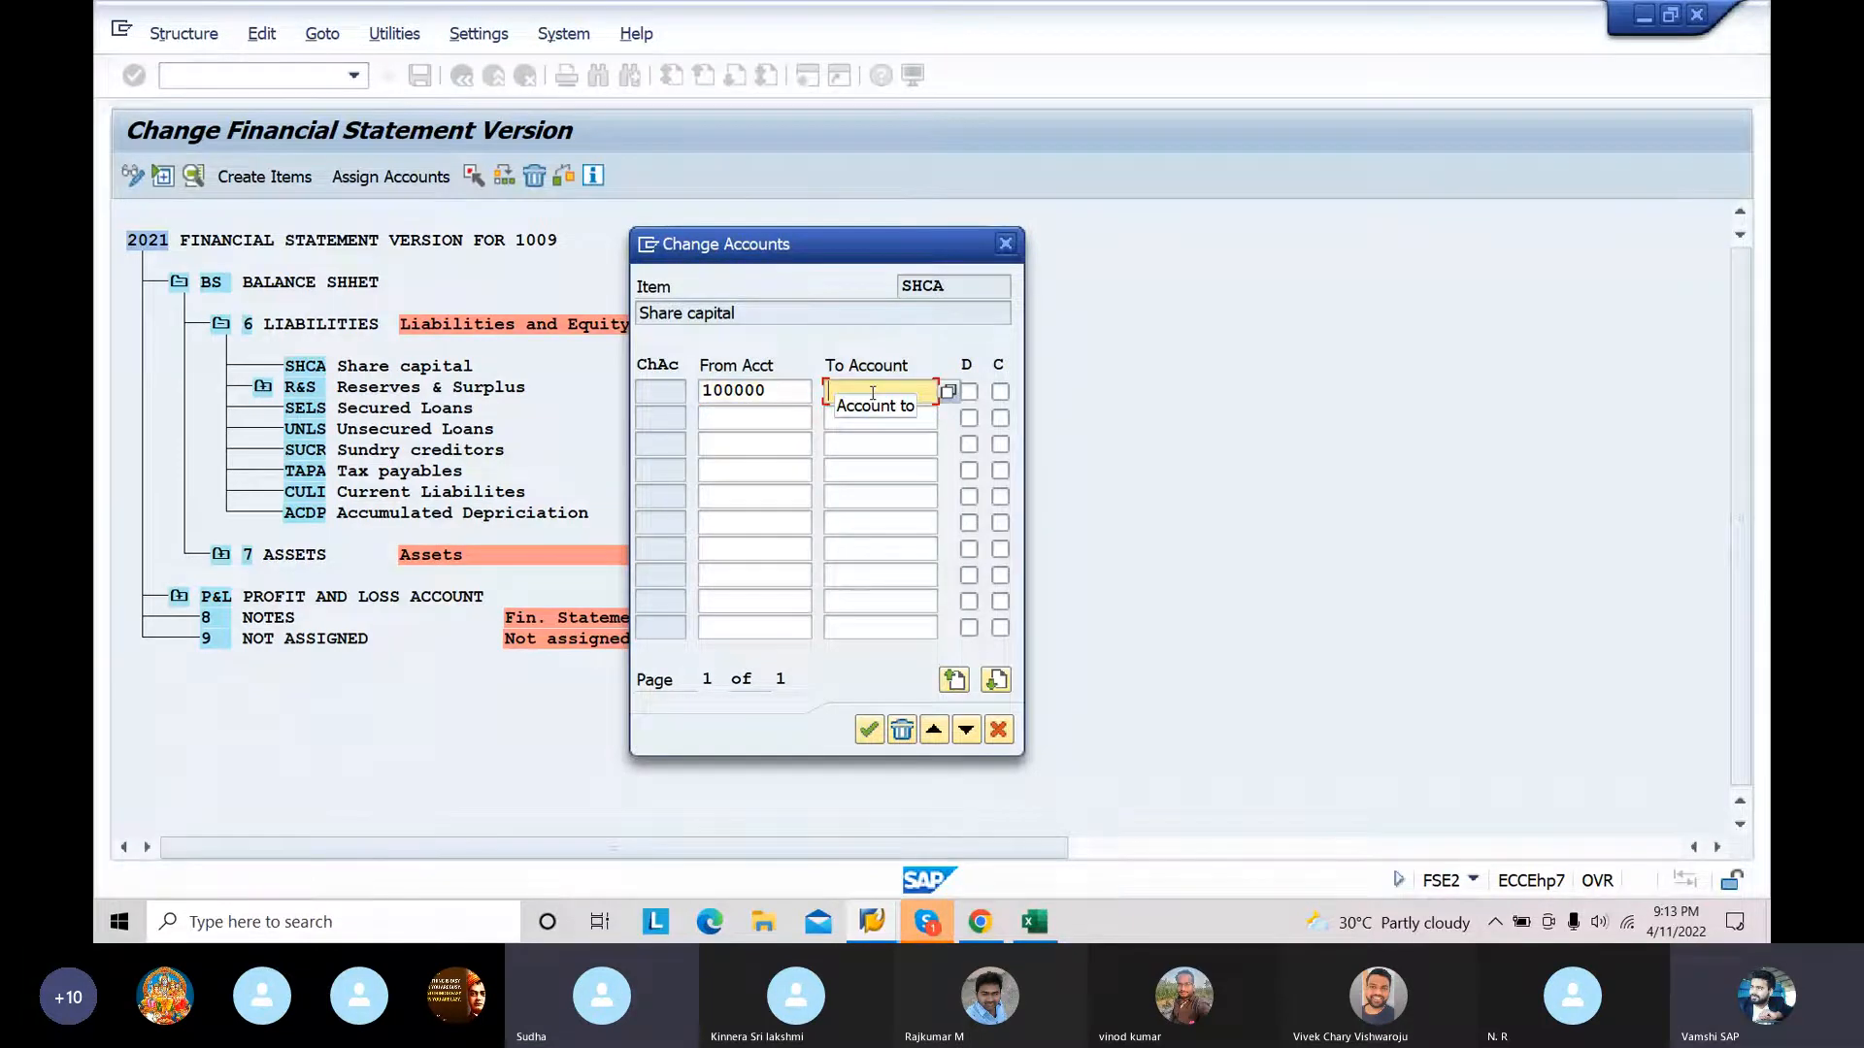
{"action": "type", "text": "109999"}
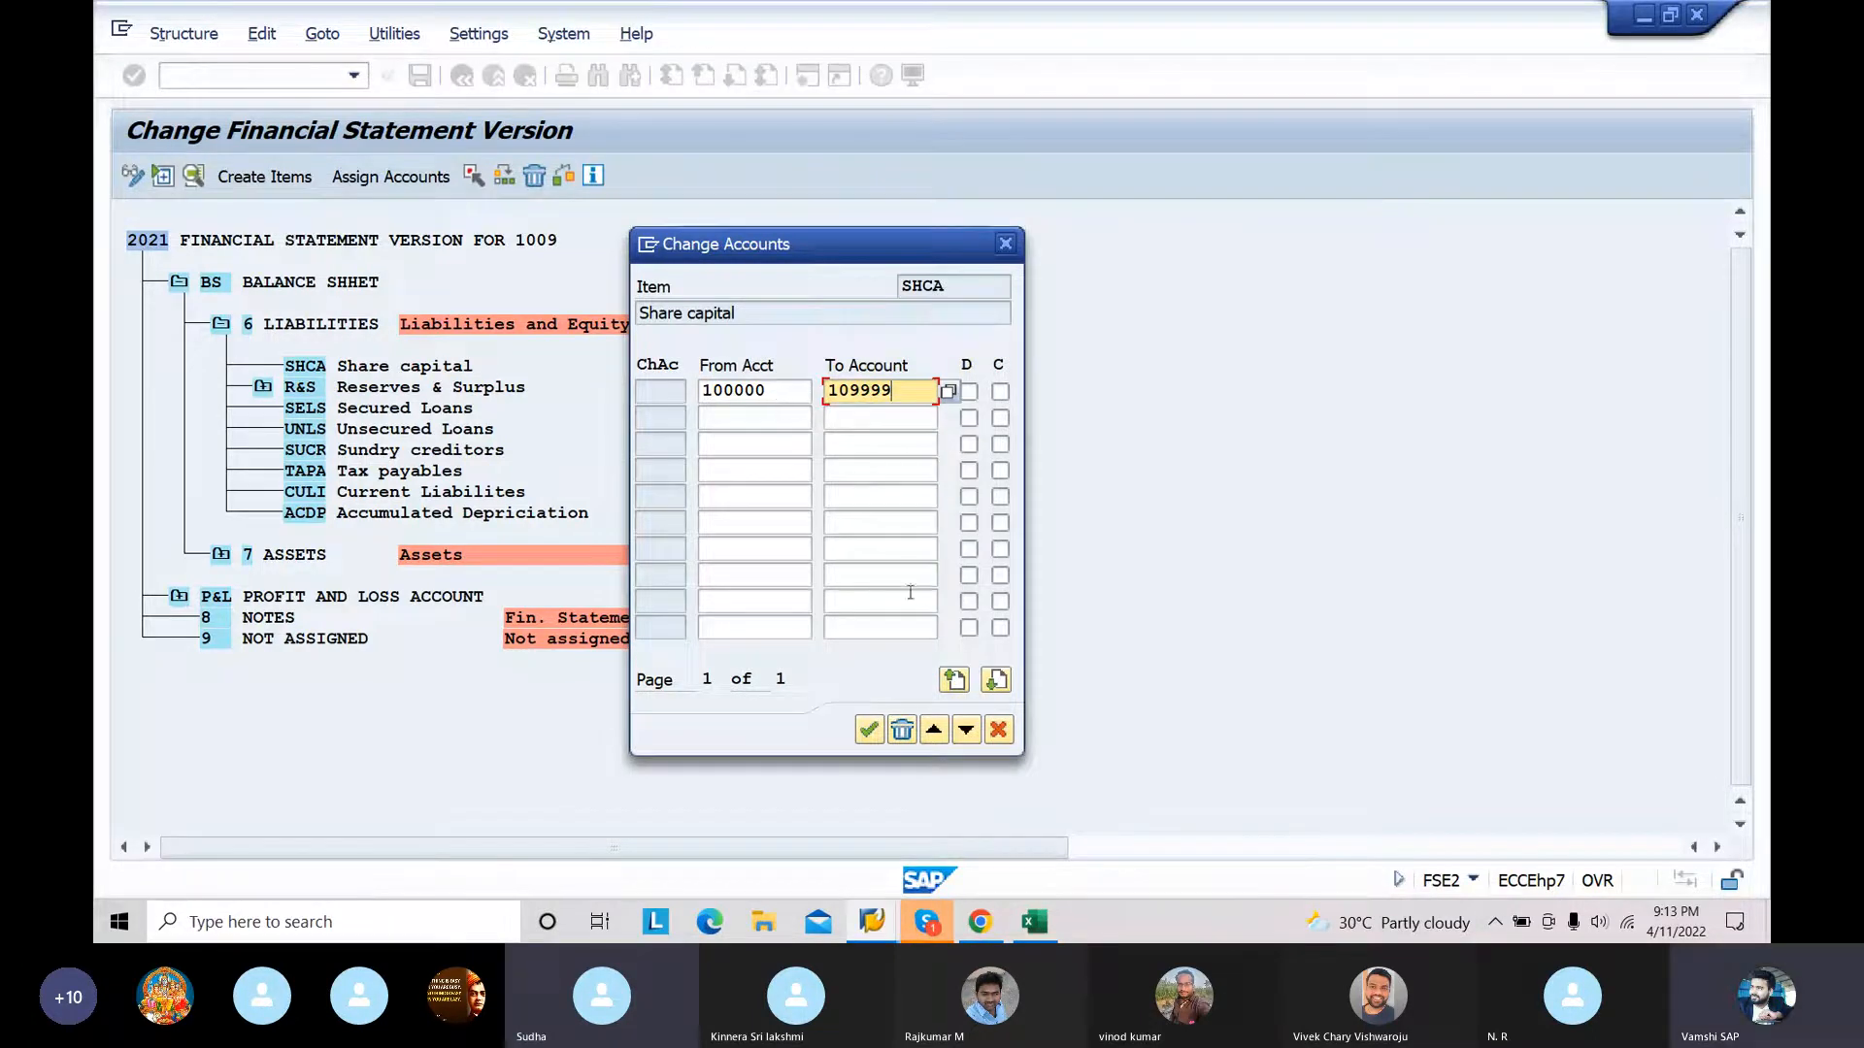
Step: Enable both the D and C indicators for the Share capital account range and accept the assignment
{"action": "left_click", "coordinate": [969, 393]}
{"action": "left_click", "coordinate": [968, 393]}
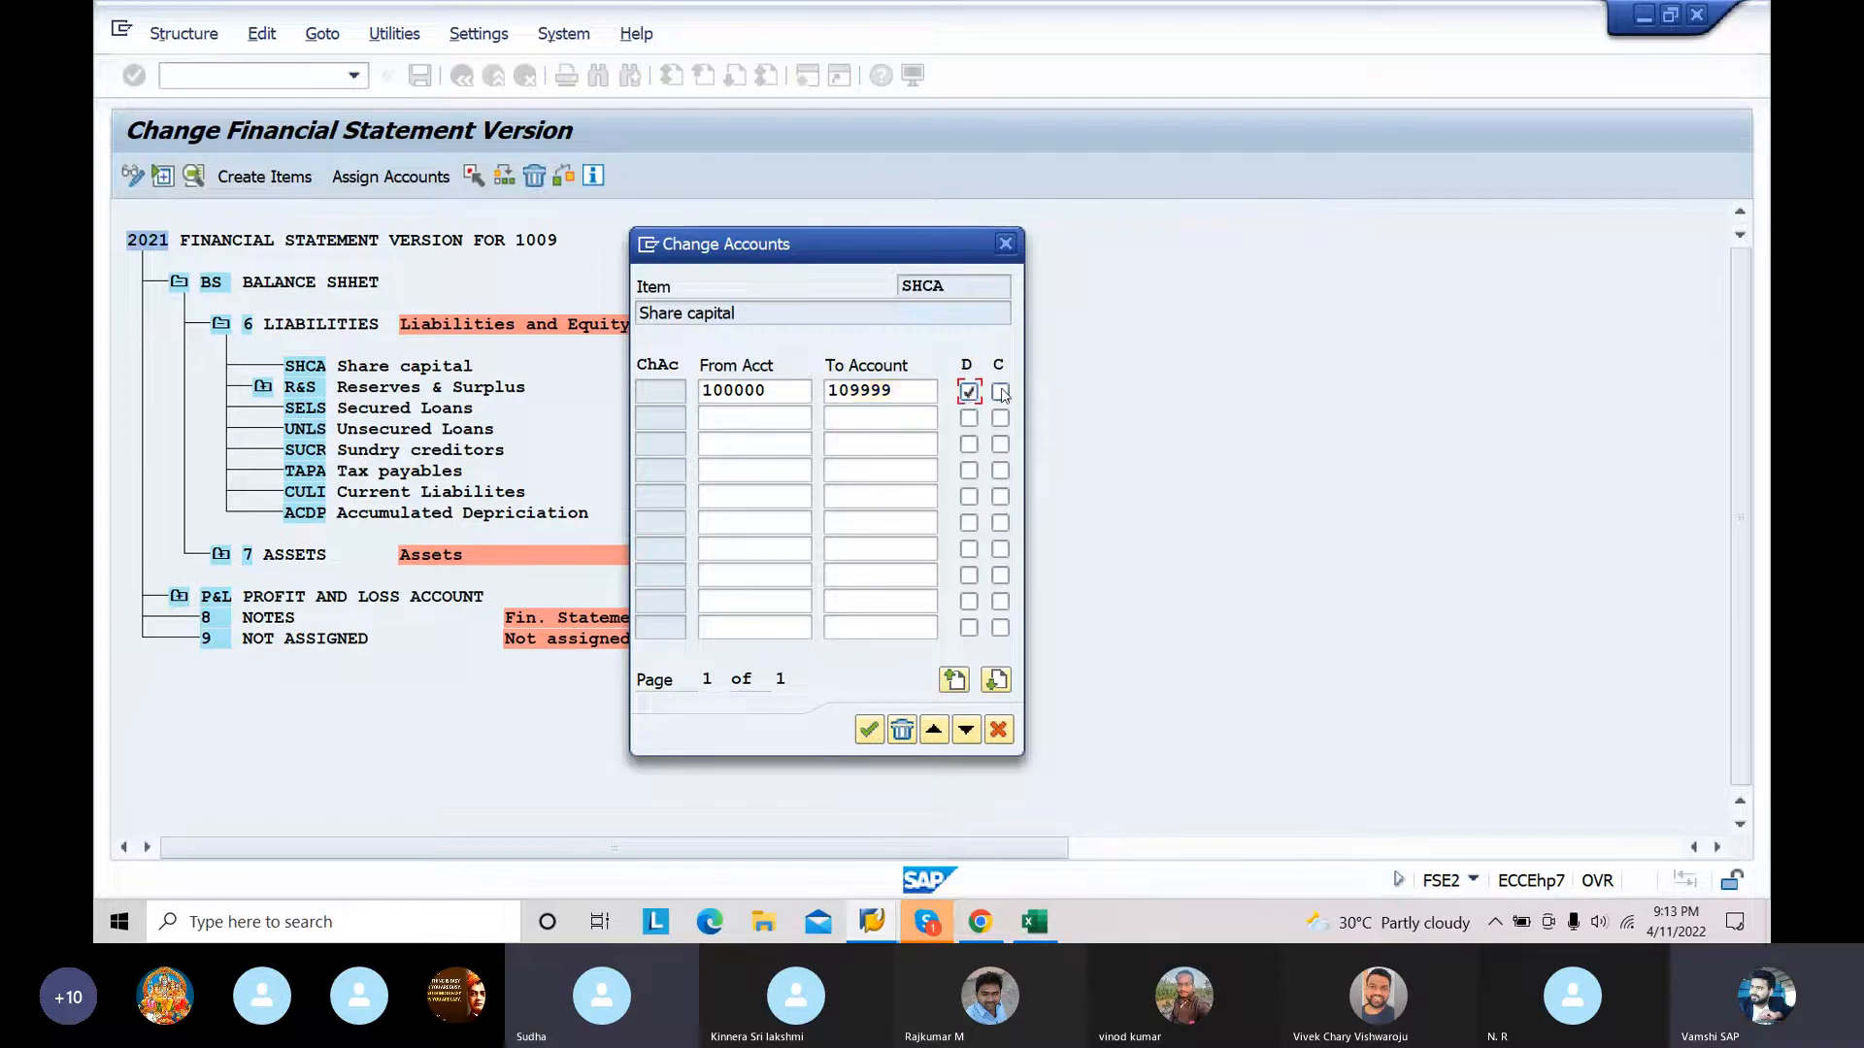
{"action": "left_click", "coordinate": [999, 391]}
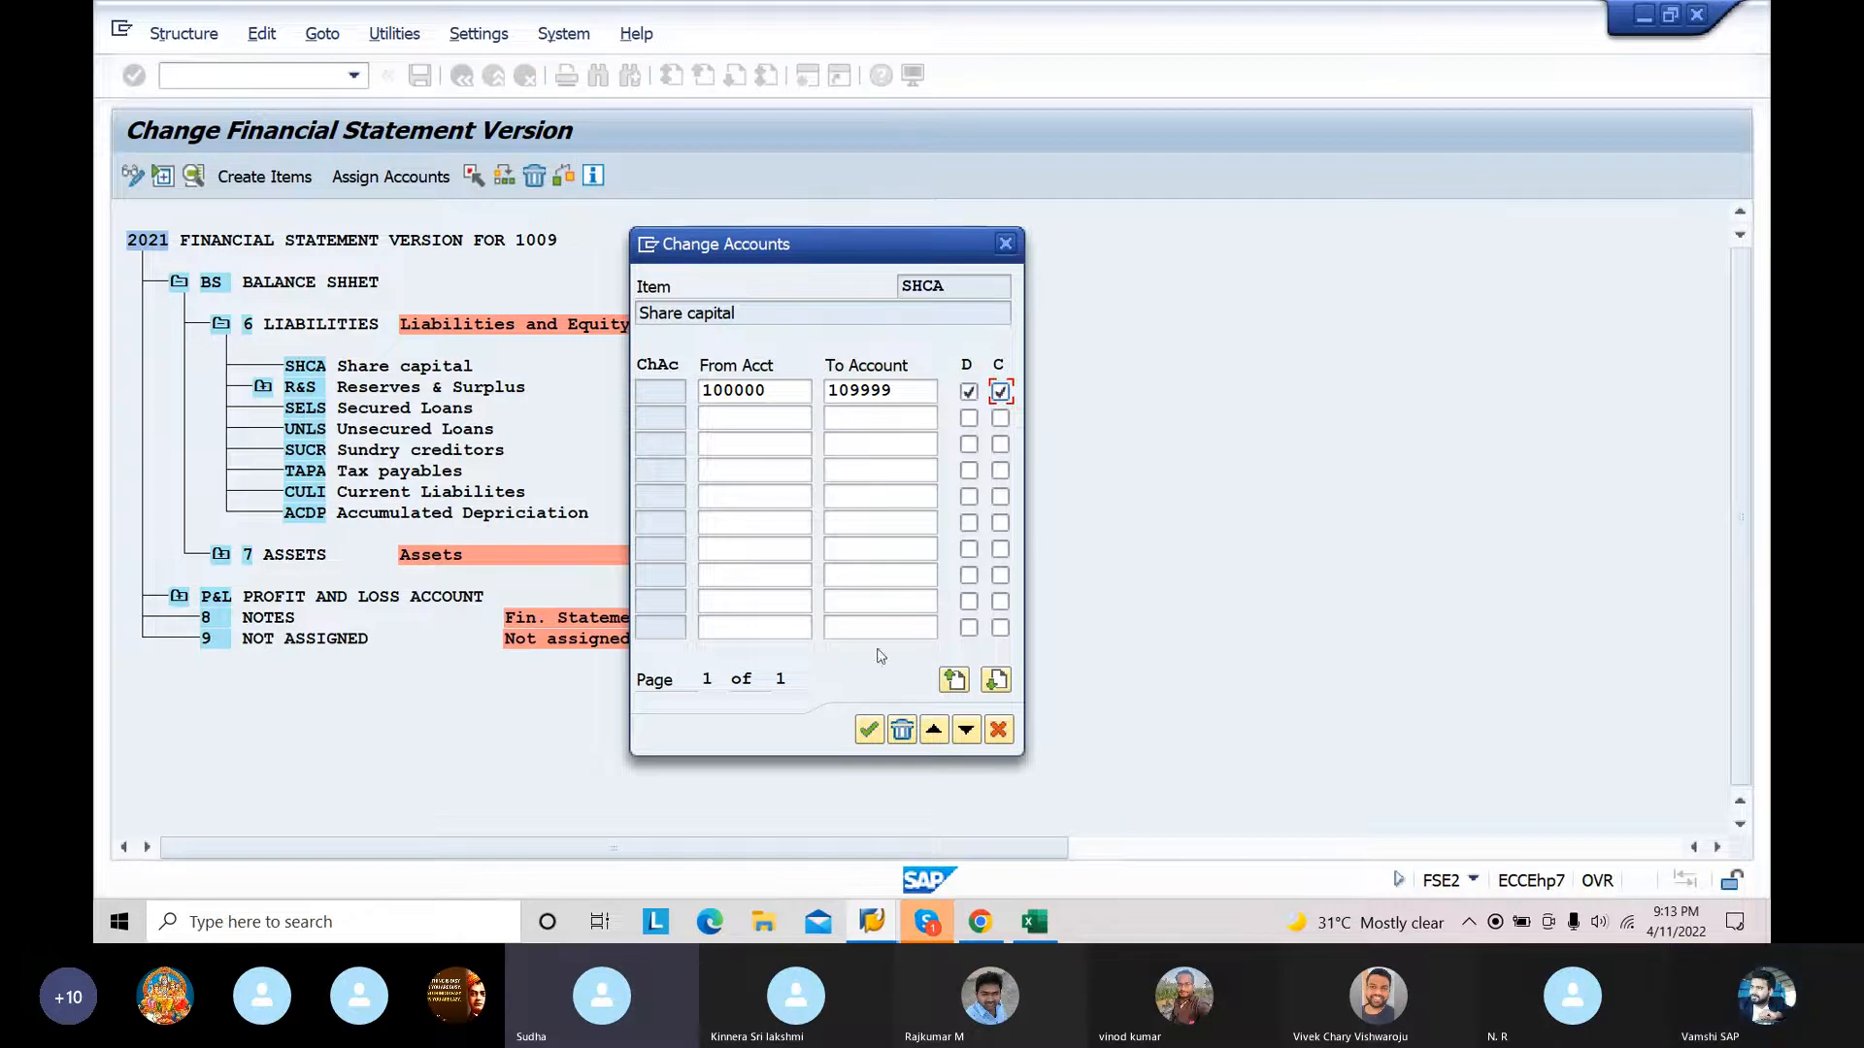
{"action": "left_click", "coordinate": [867, 732]}
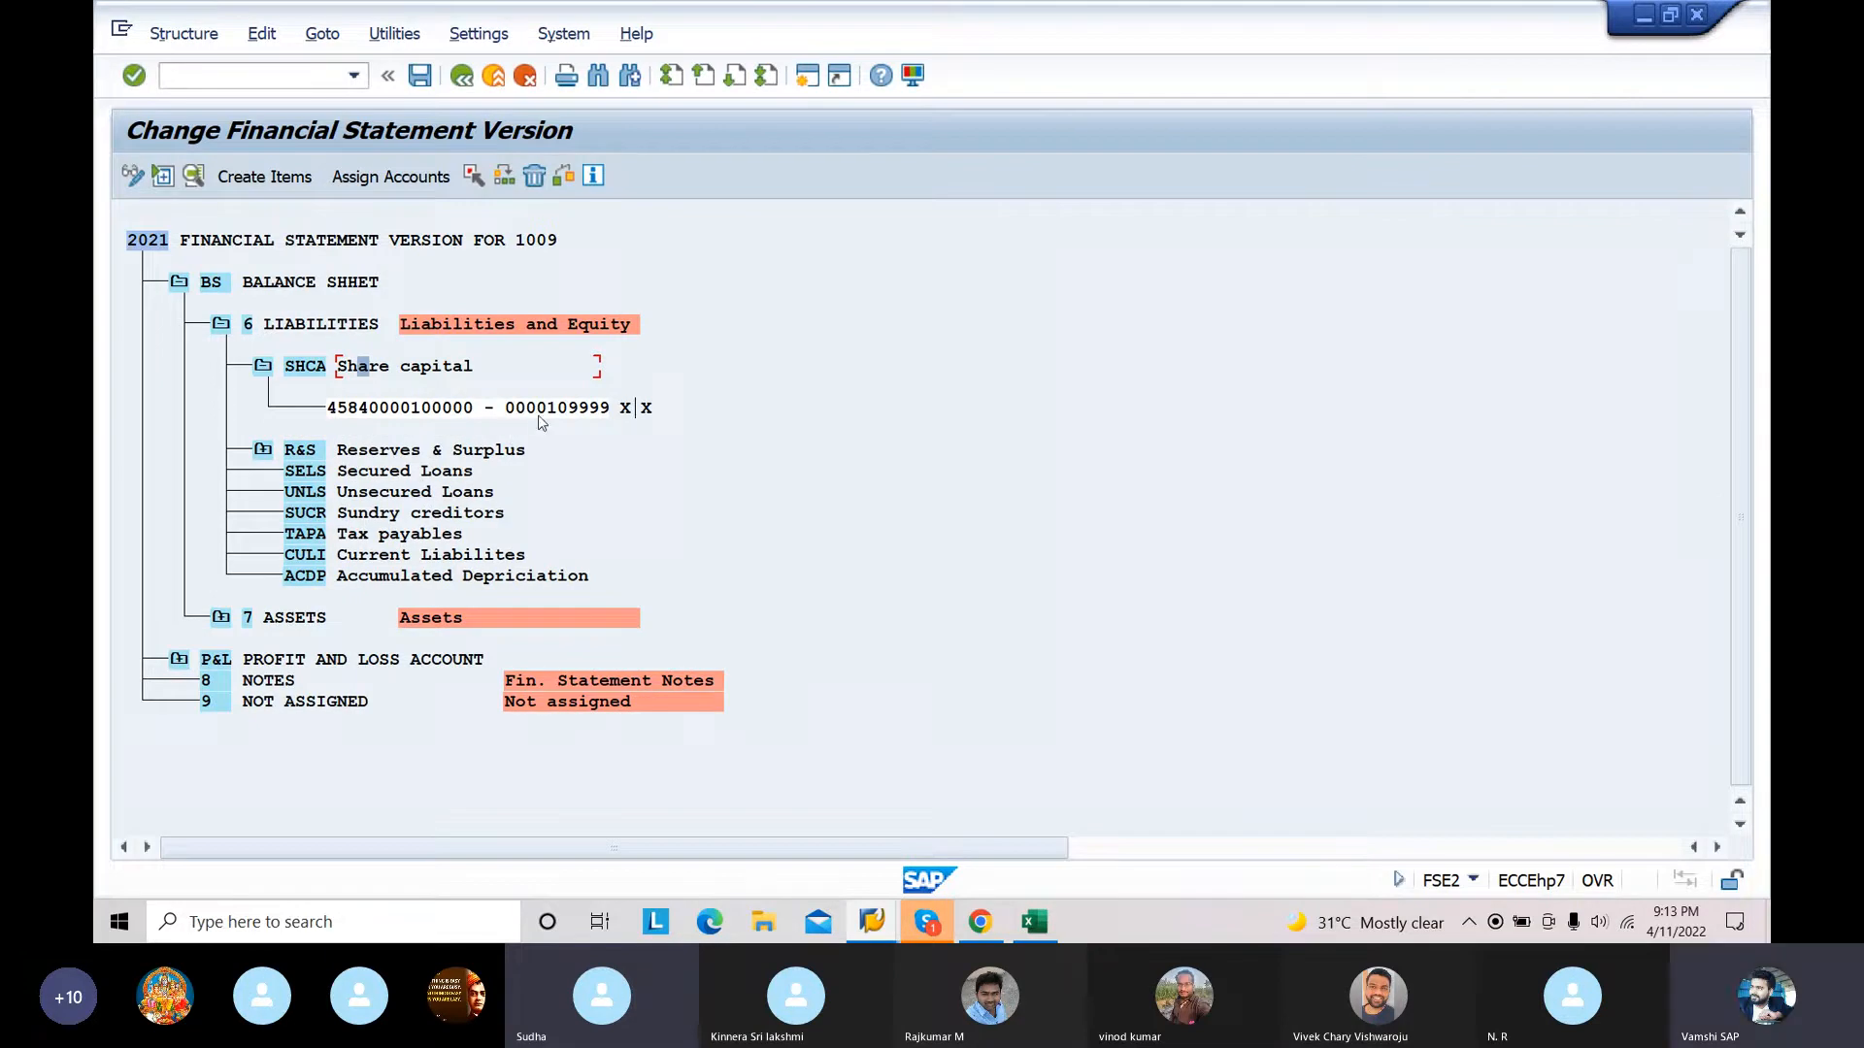
{"action": "double_click", "coordinate": [454, 451]}
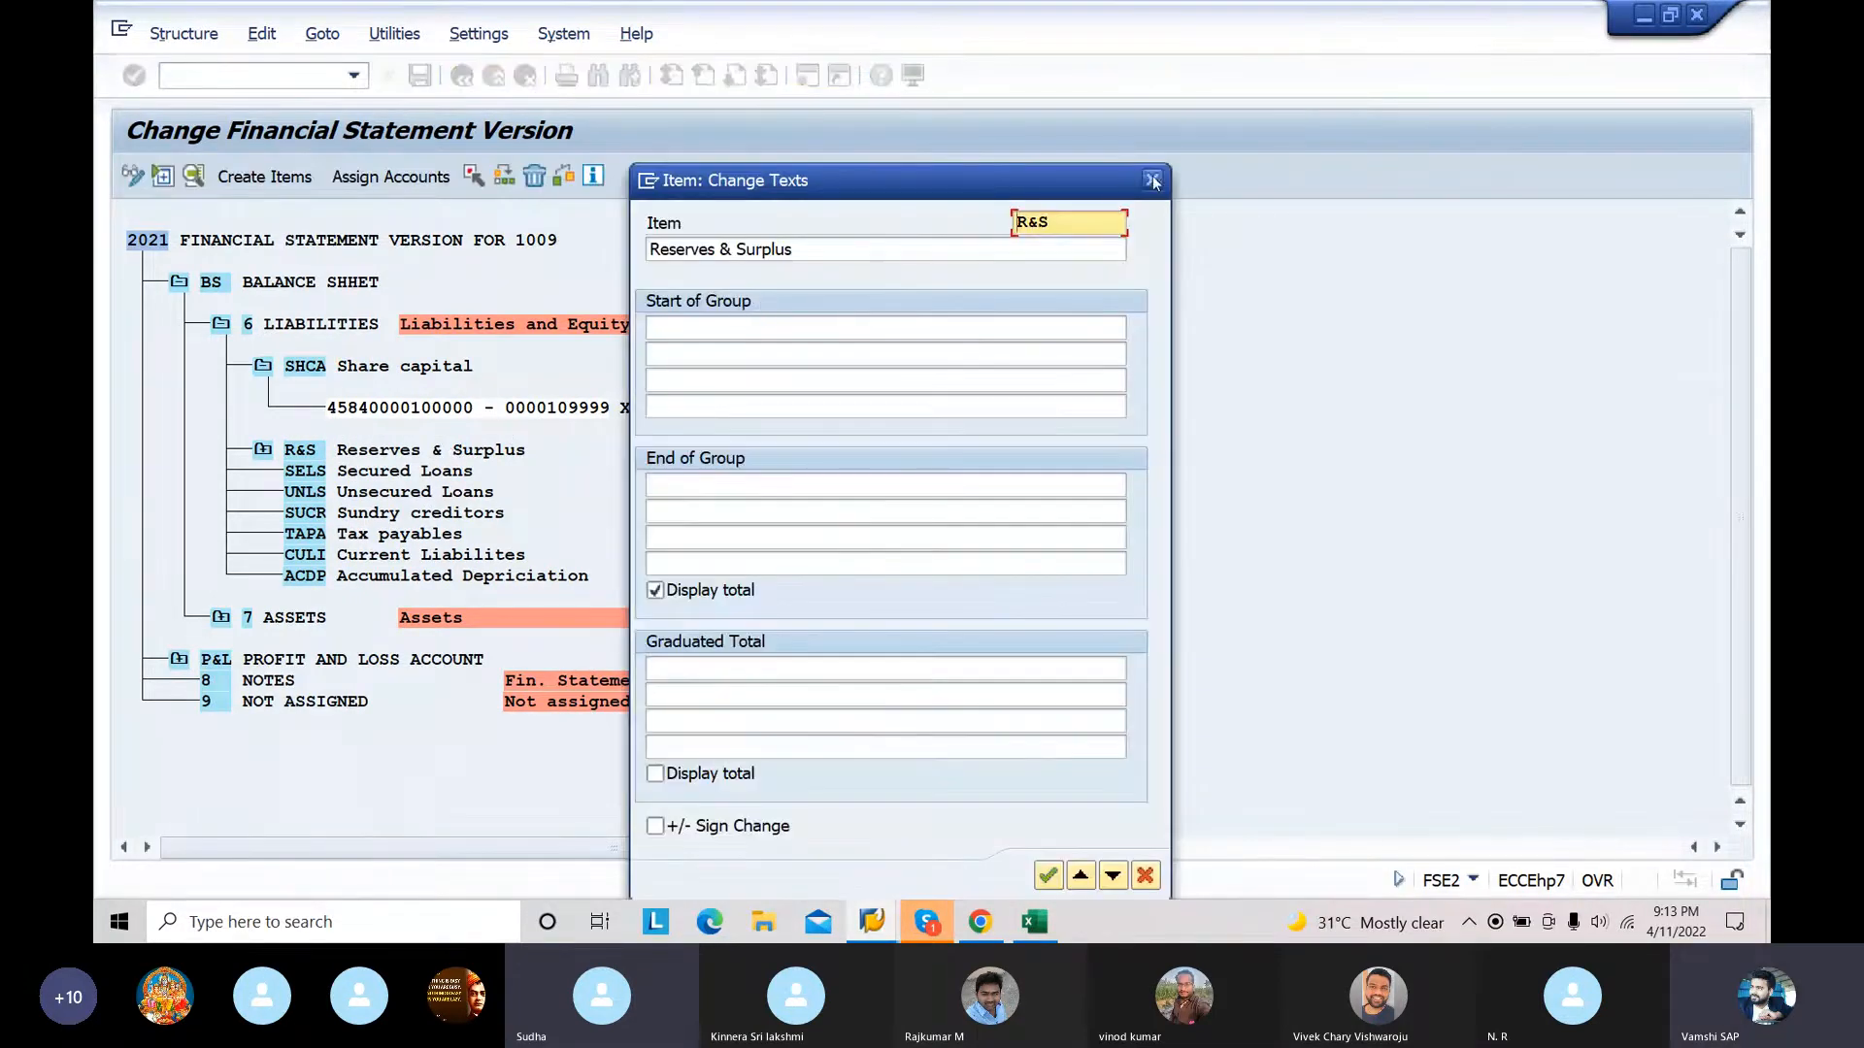
{"action": "left_click", "coordinate": [1152, 180]}
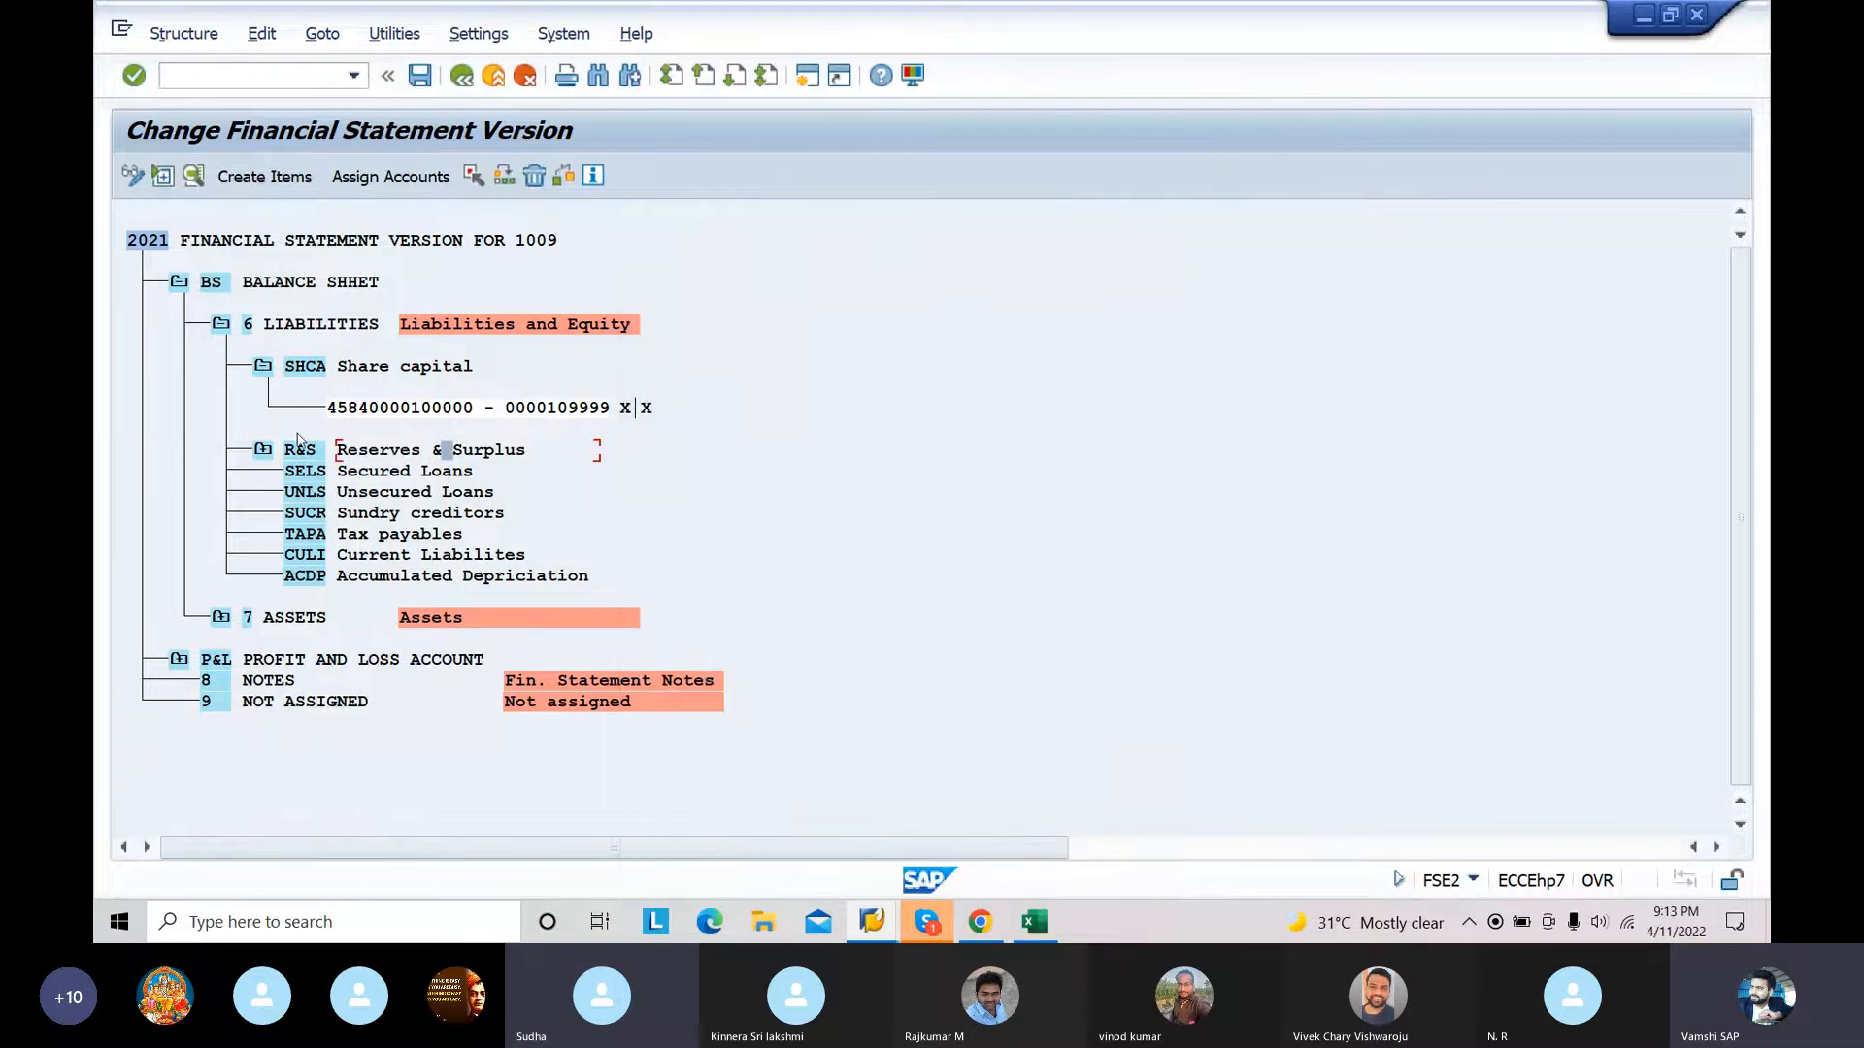
Step: Try to assign accounts to the R&S Reserves & Surplus item, and expand its node
{"action": "left_click", "coordinate": [399, 186]}
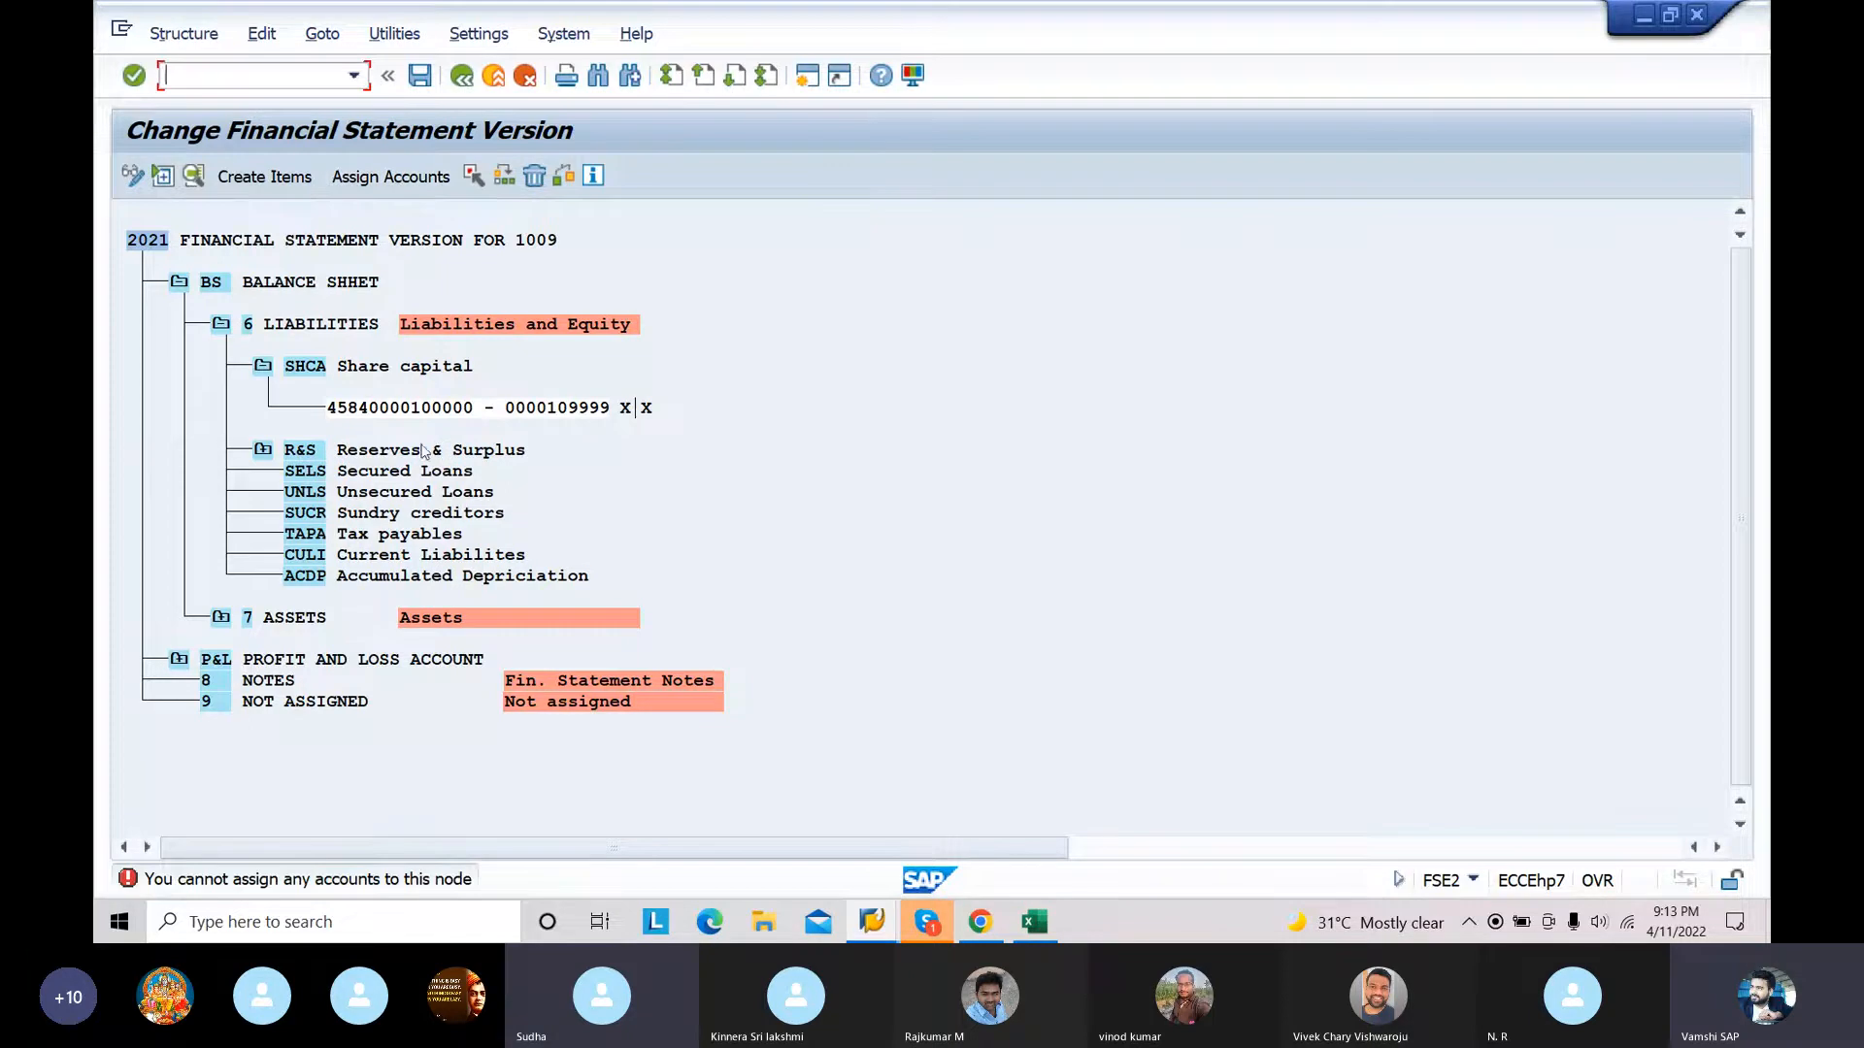
{"action": "left_click", "coordinate": [384, 450]}
{"action": "left_click", "coordinate": [266, 453]}
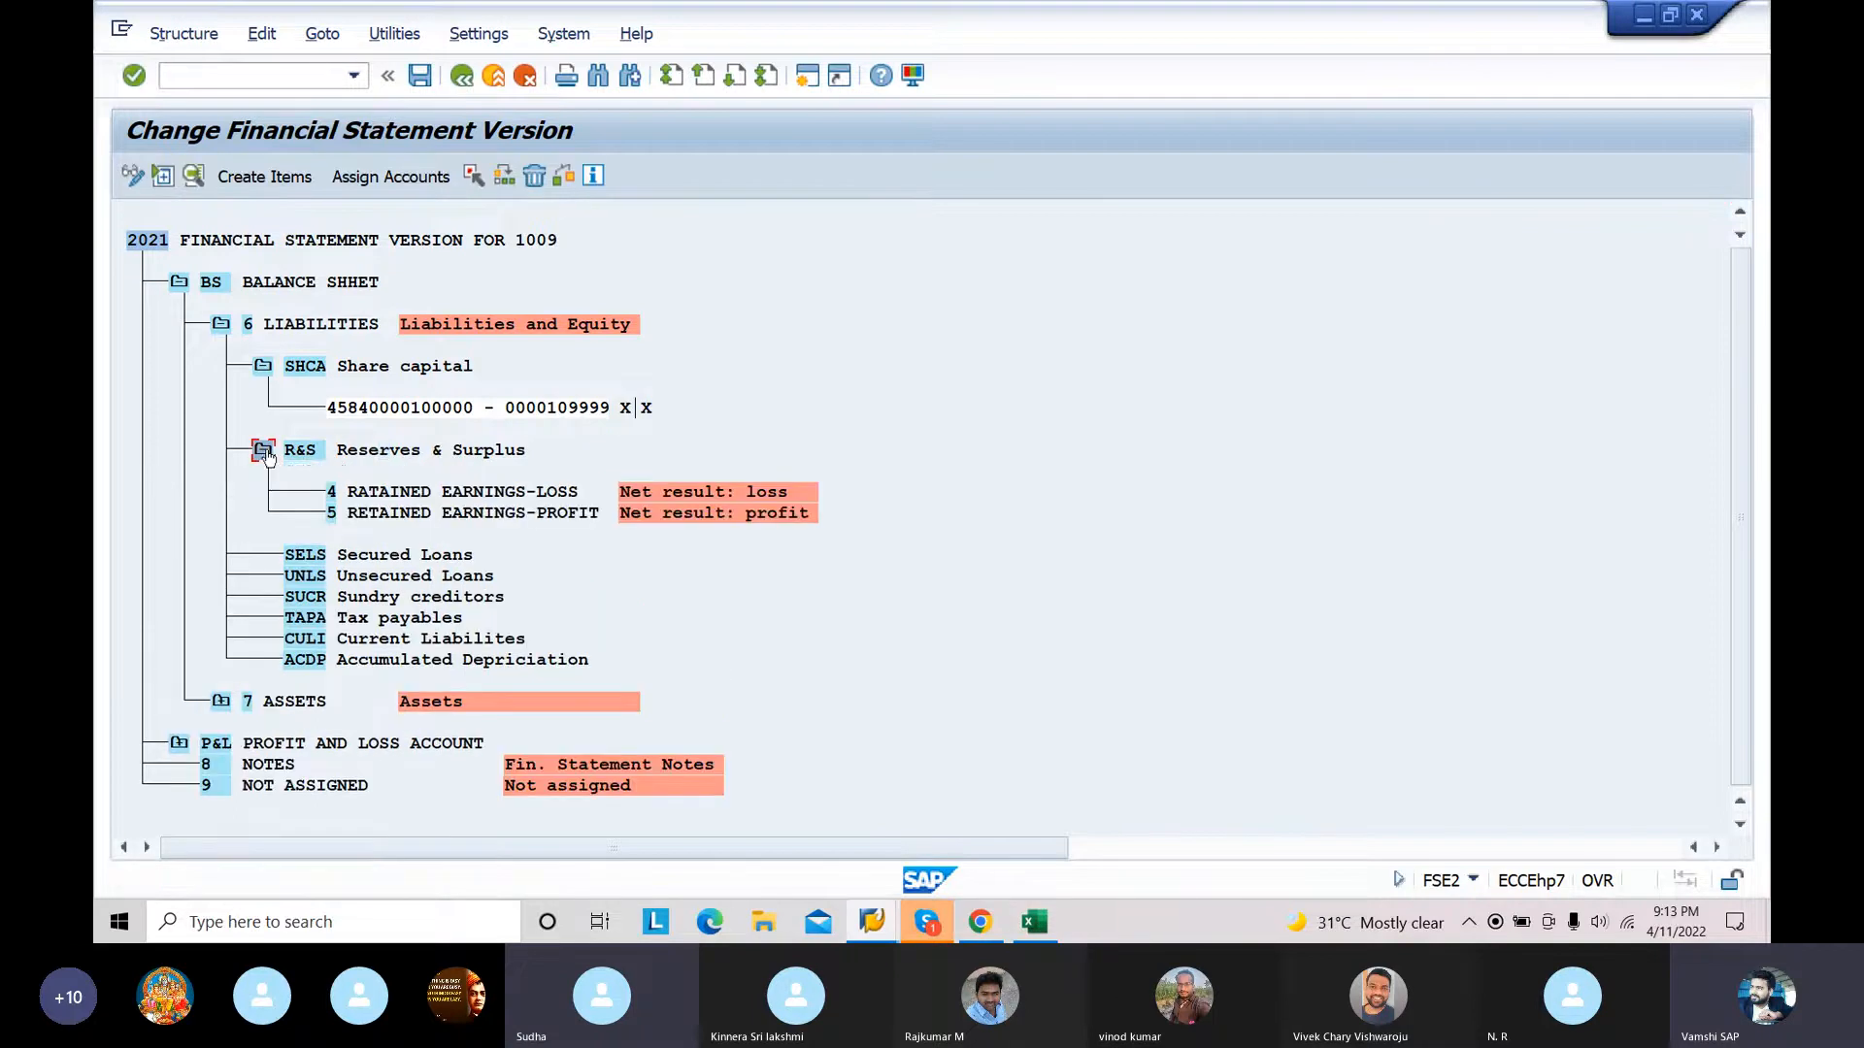
{"action": "left_click", "coordinate": [393, 452]}
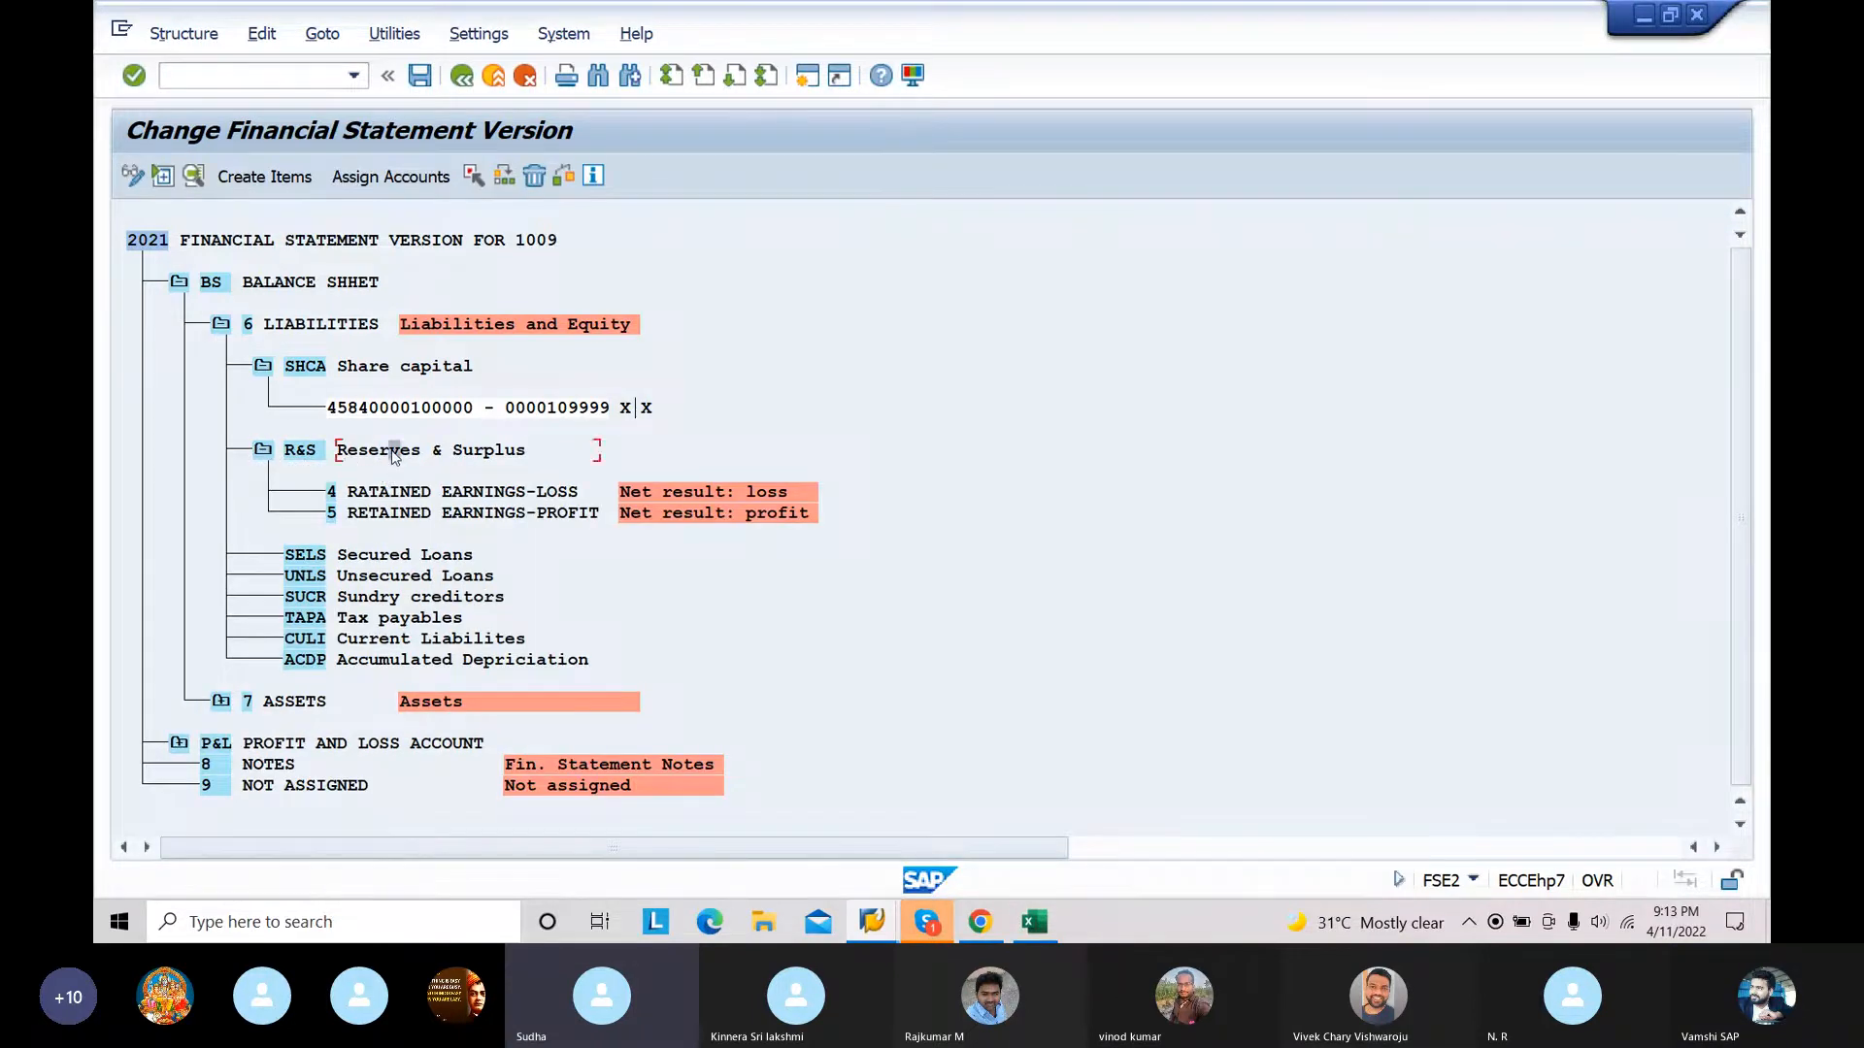
Step: Open the account assignment for SELS Secured Loans and copy its starting account 120000 from the Excel chart of accounts
{"action": "left_click", "coordinate": [333, 555]}
{"action": "left_click", "coordinate": [351, 558]}
{"action": "left_click", "coordinate": [391, 178]}
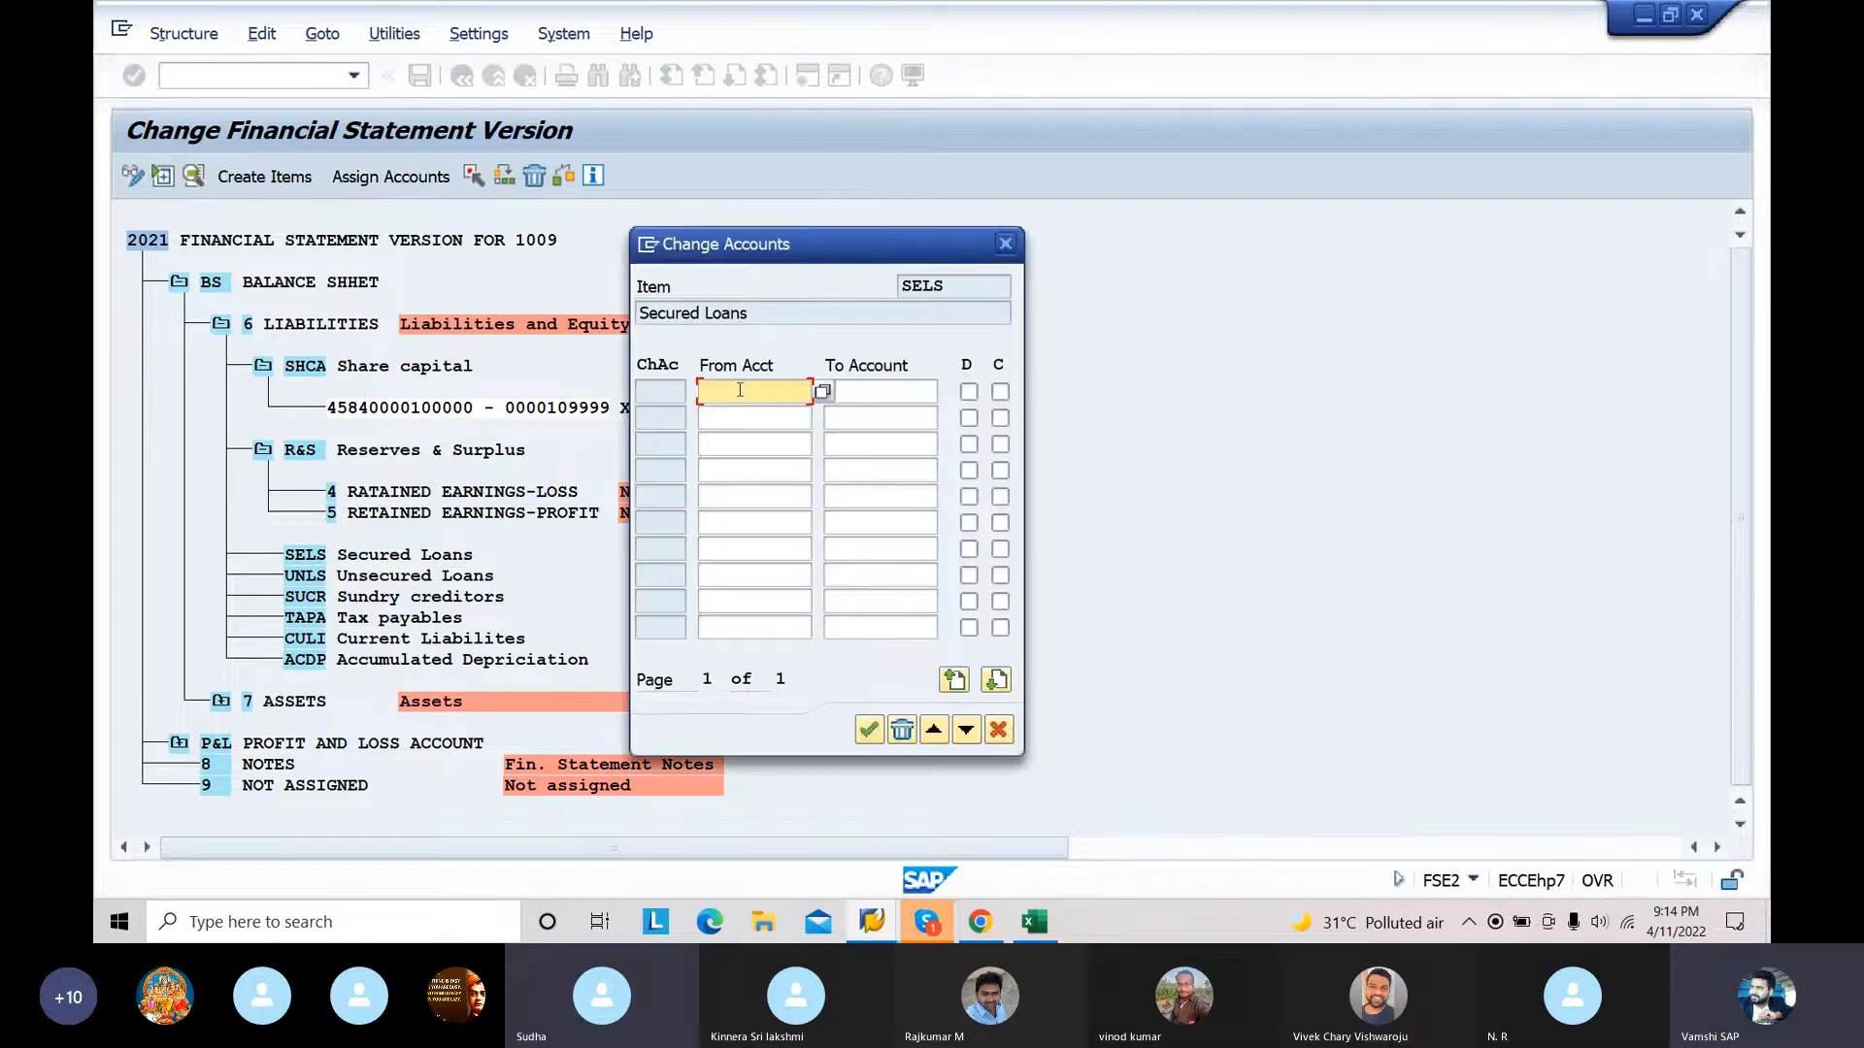
{"action": "left_click", "coordinate": [1034, 921]}
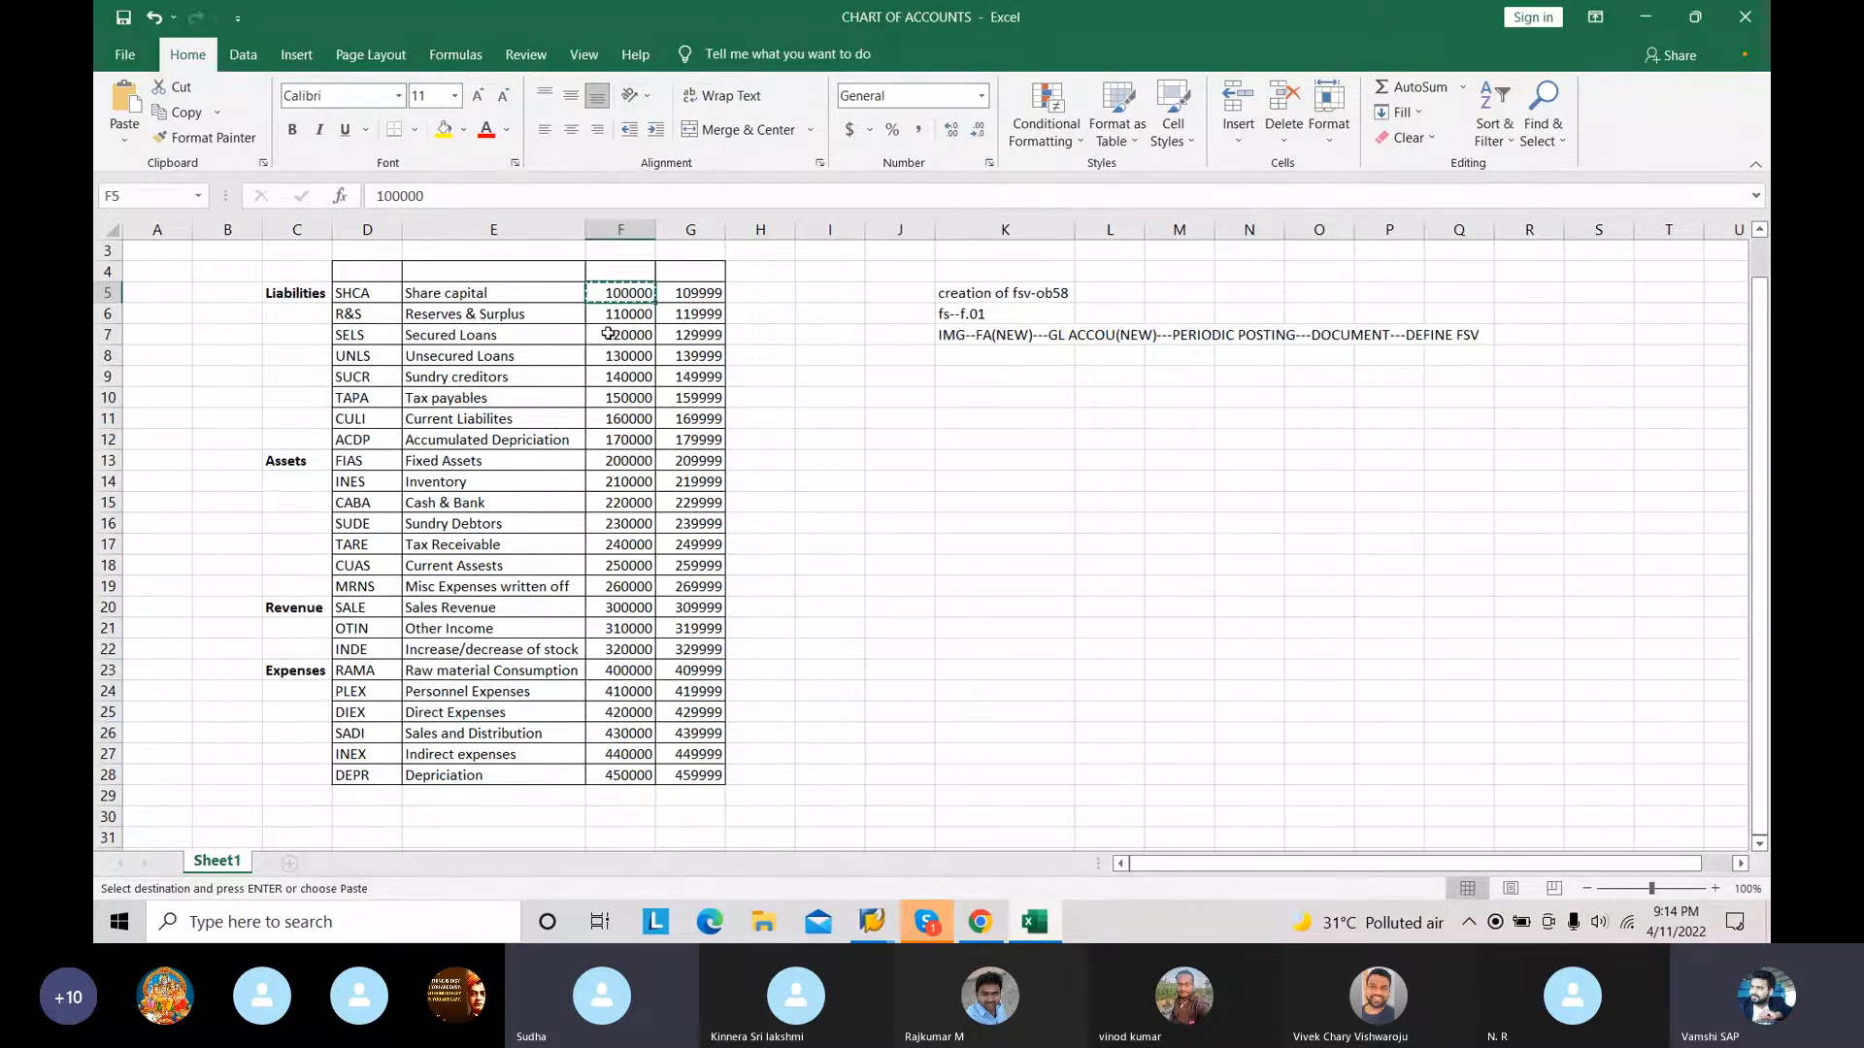
{"action": "left_click", "coordinate": [610, 334]}
{"action": "key", "text": "ctrl+c"}
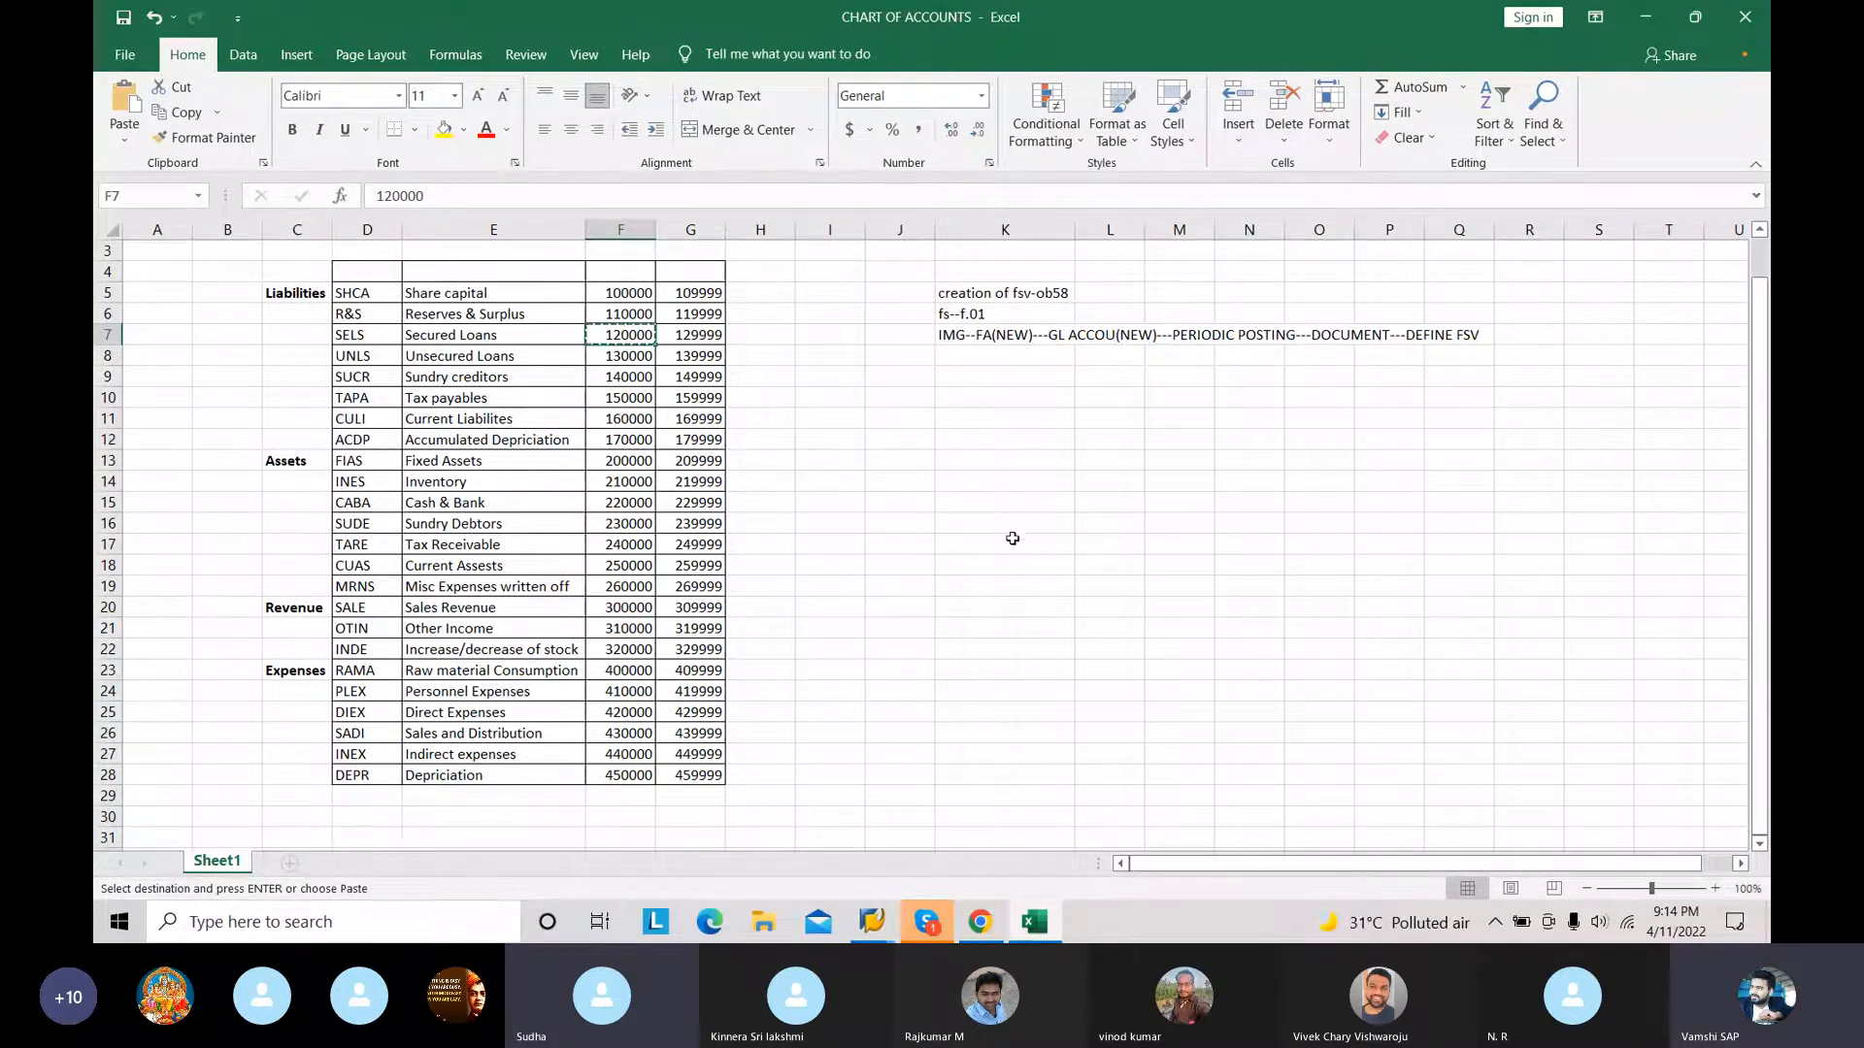
Step: Return to SAP and assign the account range 120000 to 129999 to Secured Loans with both the D and C indicators enabled
{"action": "mouse_move", "coordinate": [885, 921]}
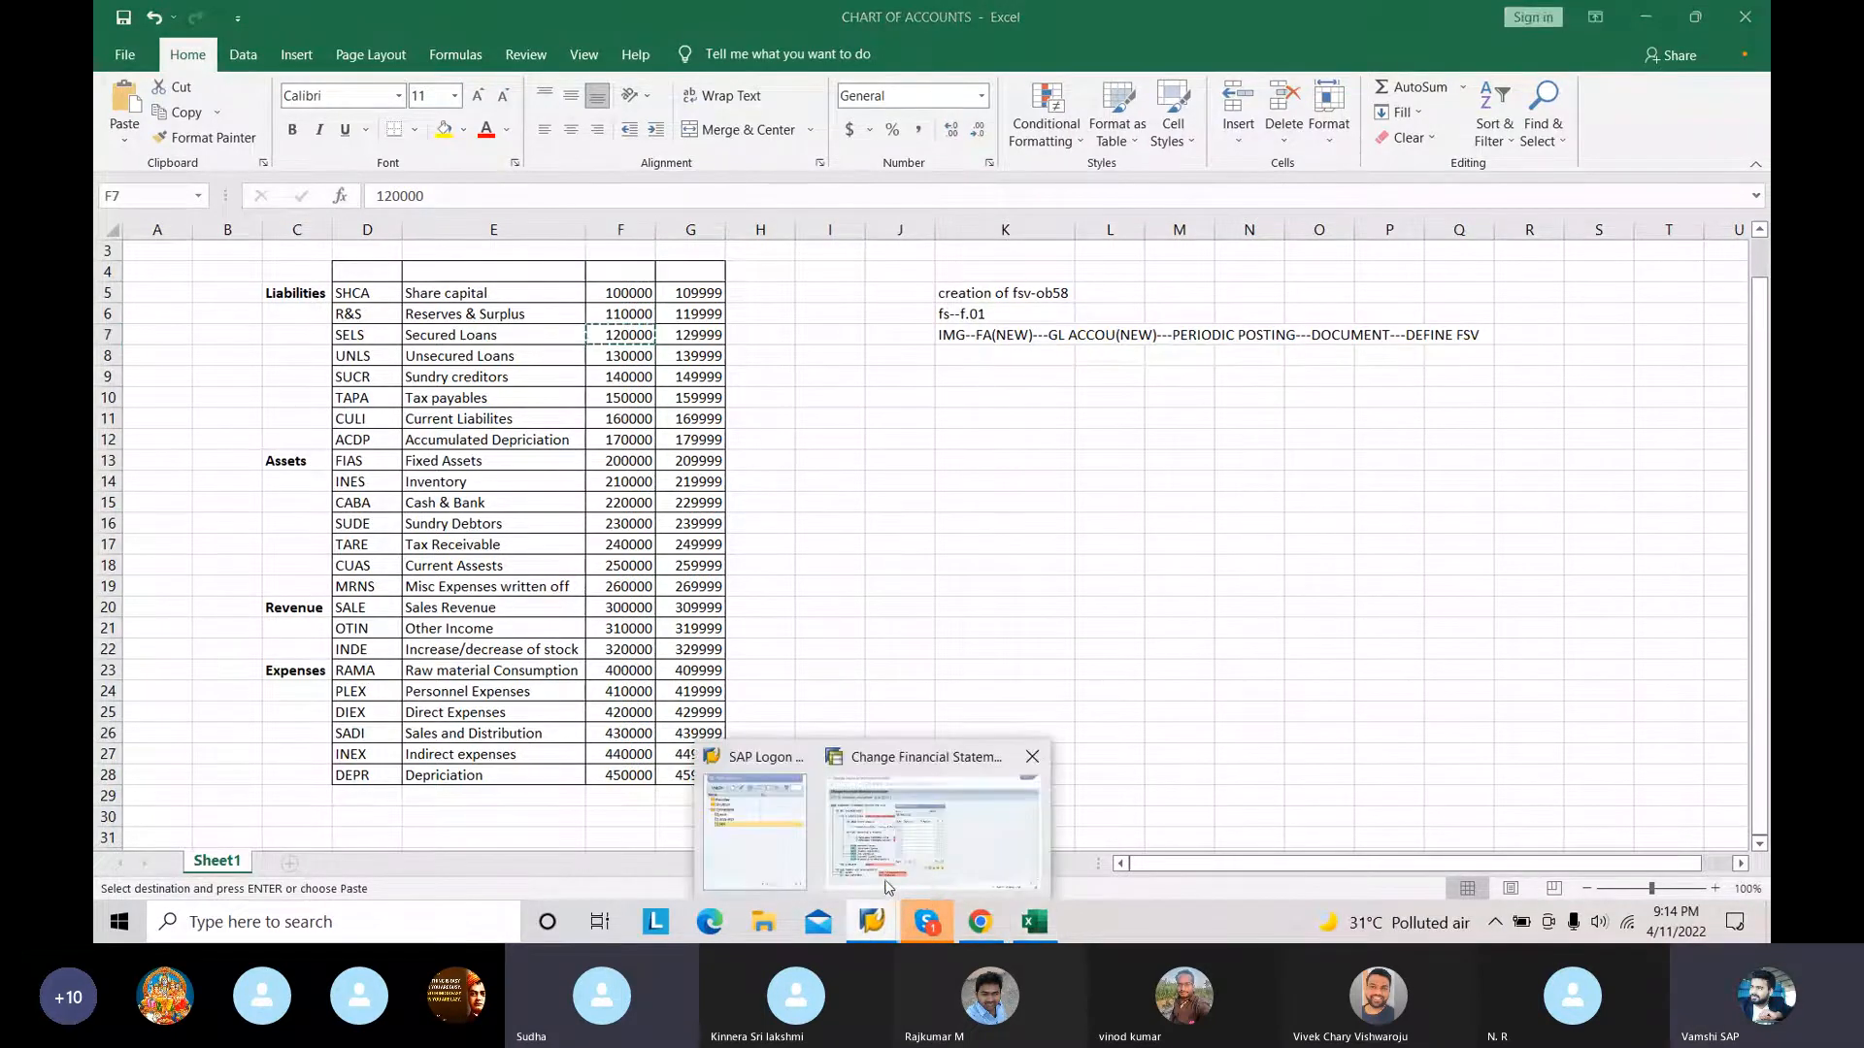
{"action": "left_click", "coordinate": [889, 877]}
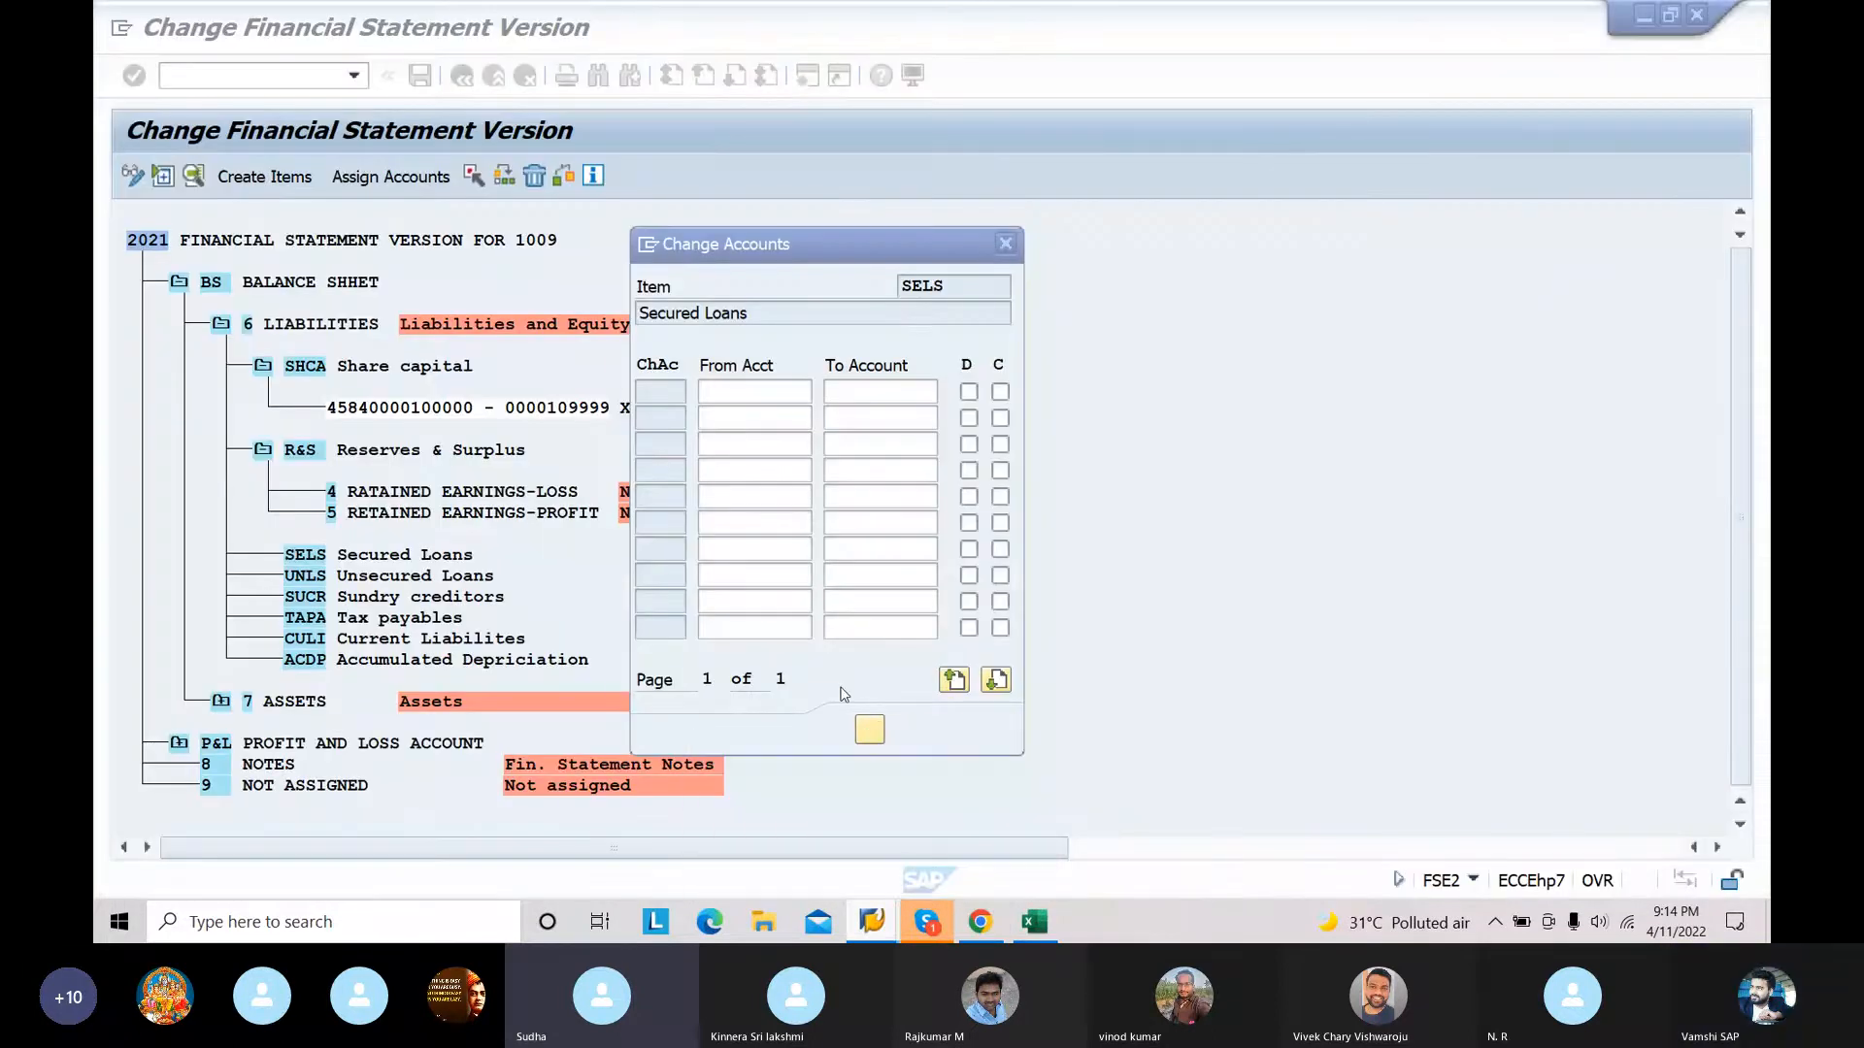
{"action": "left_click", "coordinate": [716, 389]}
{"action": "key", "text": "ctrl+v"}
{"action": "left_click", "coordinate": [890, 390]}
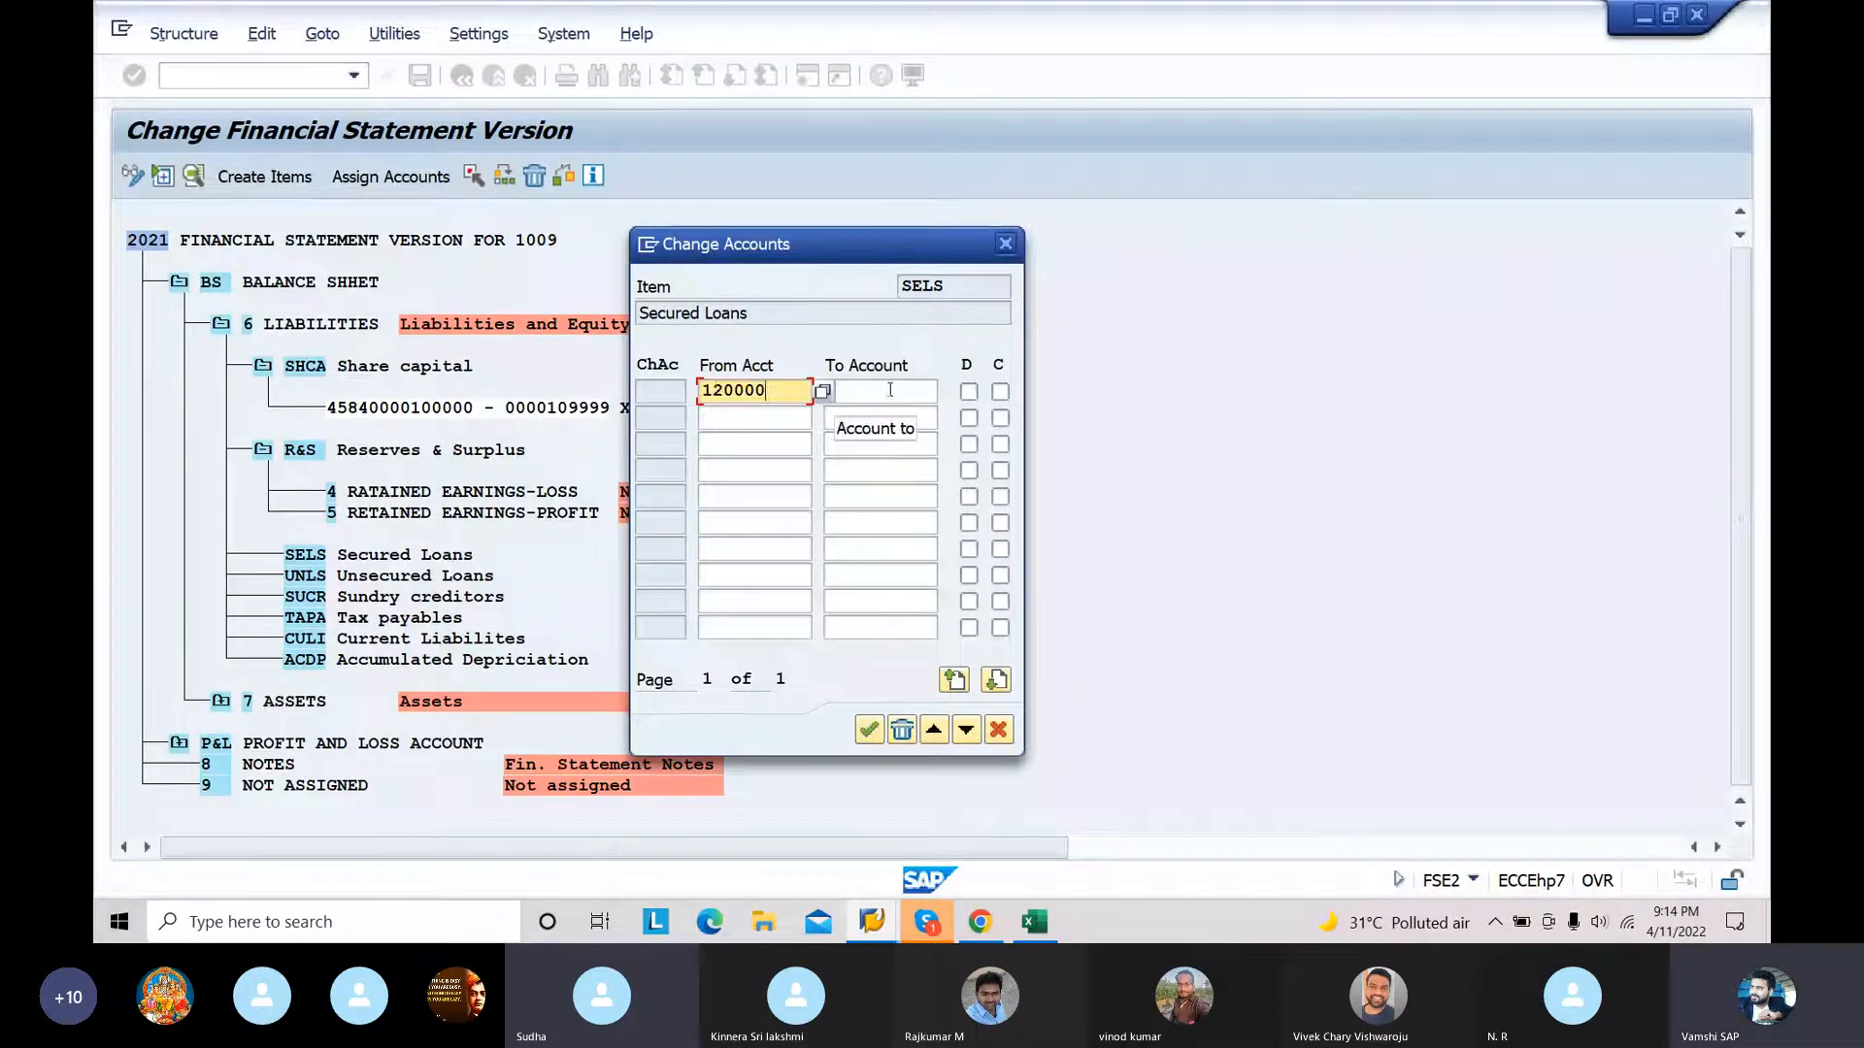
{"action": "type", "text": "129999"}
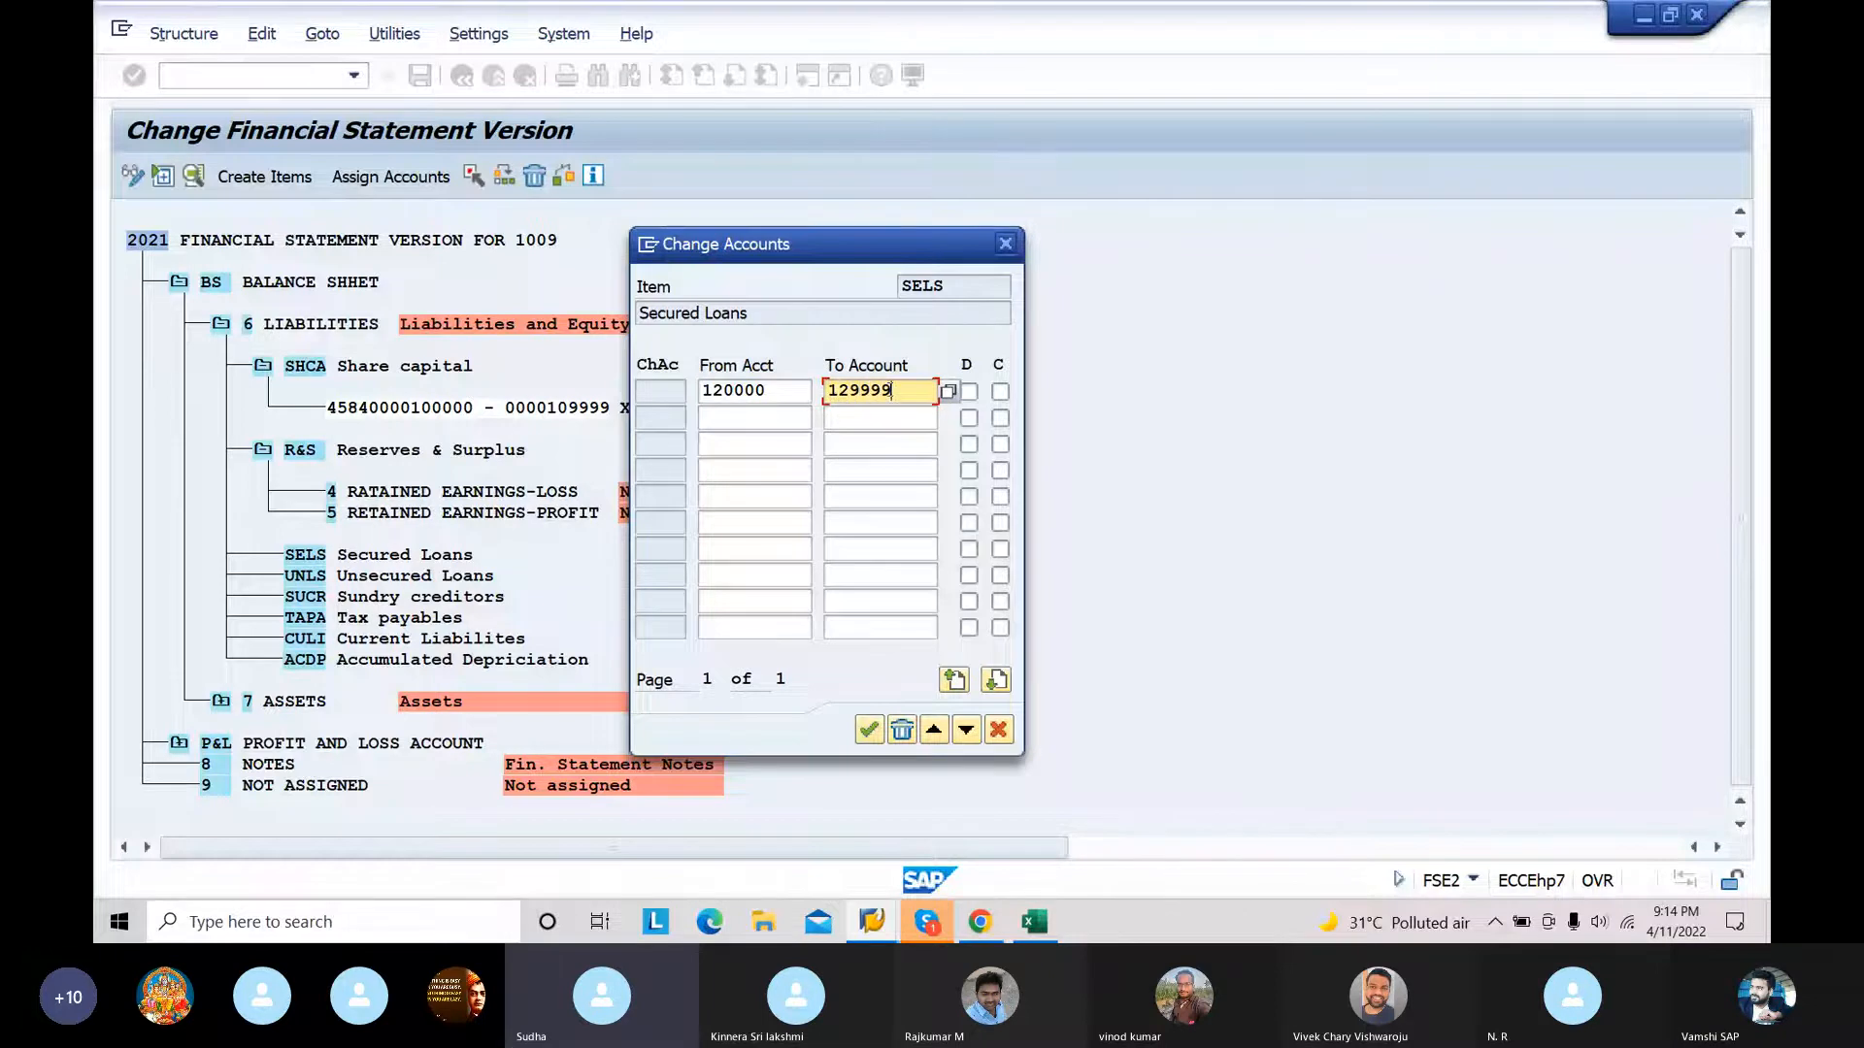
{"action": "left_click", "coordinate": [968, 391]}
{"action": "left_click", "coordinate": [1001, 392]}
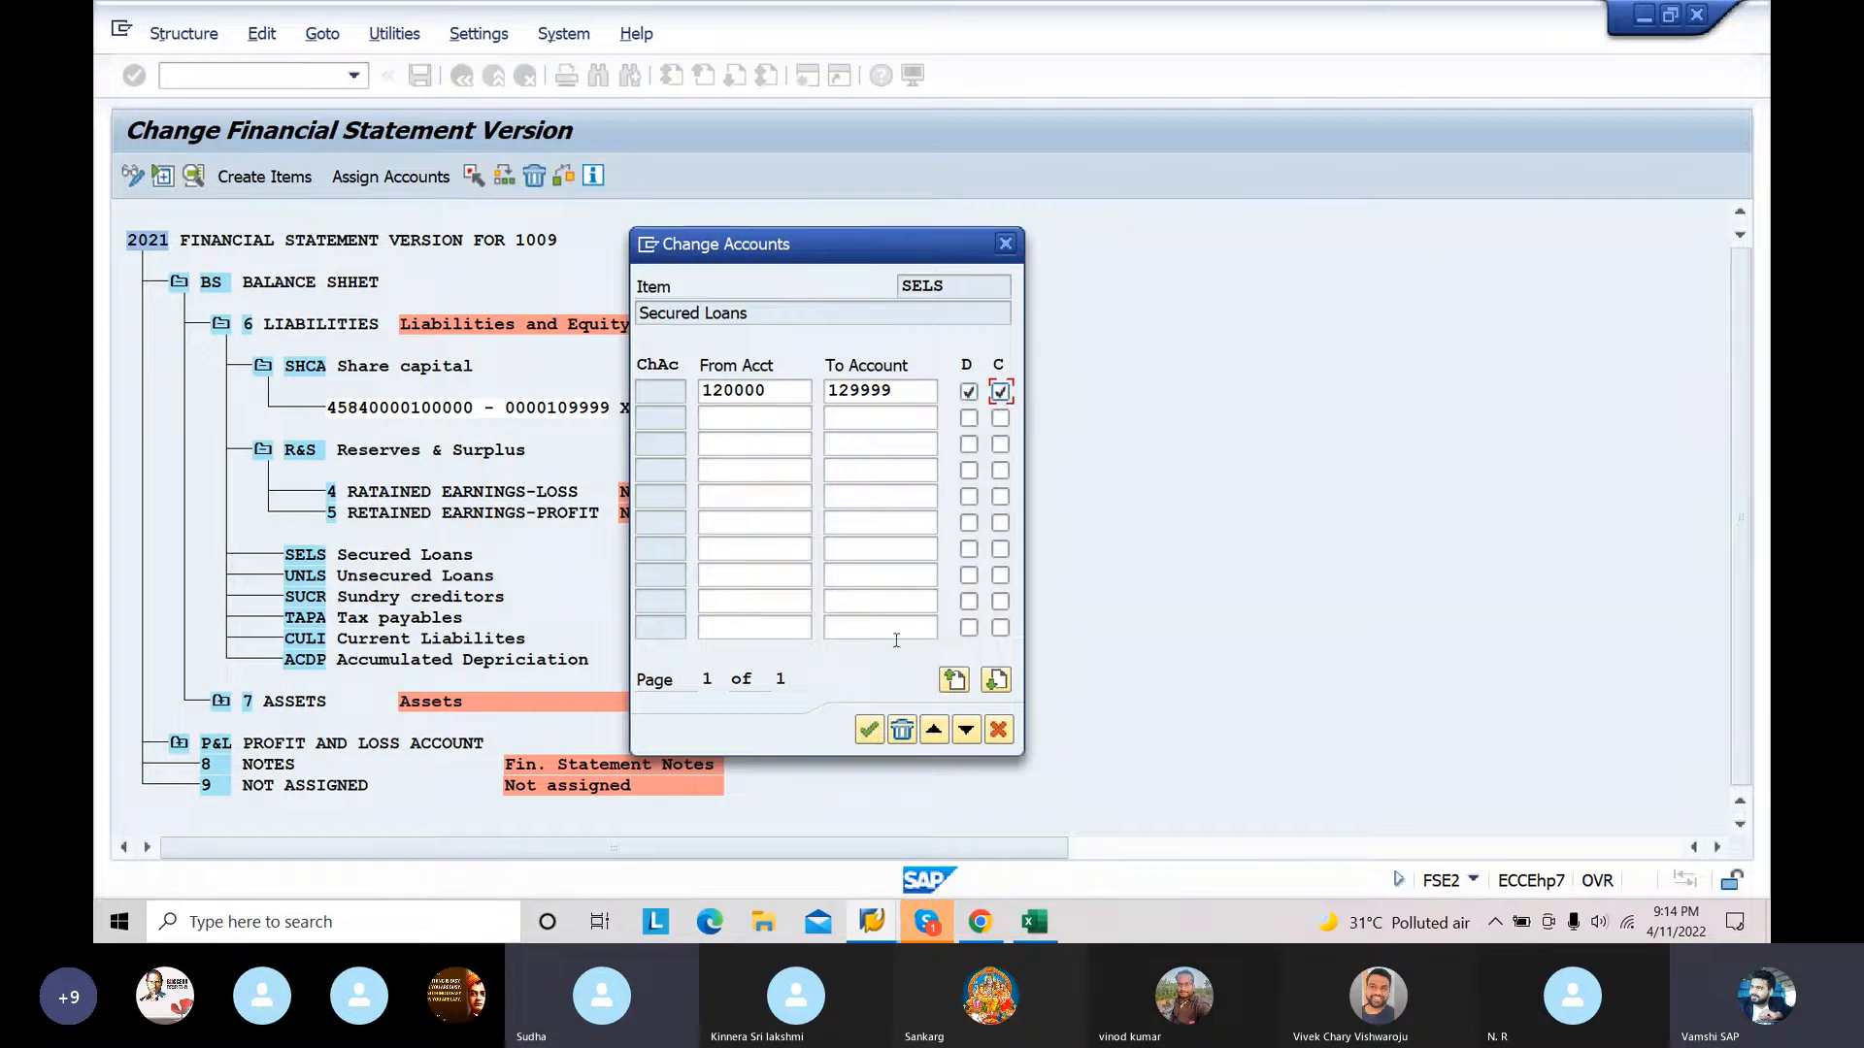
{"action": "left_click", "coordinate": [870, 730]}
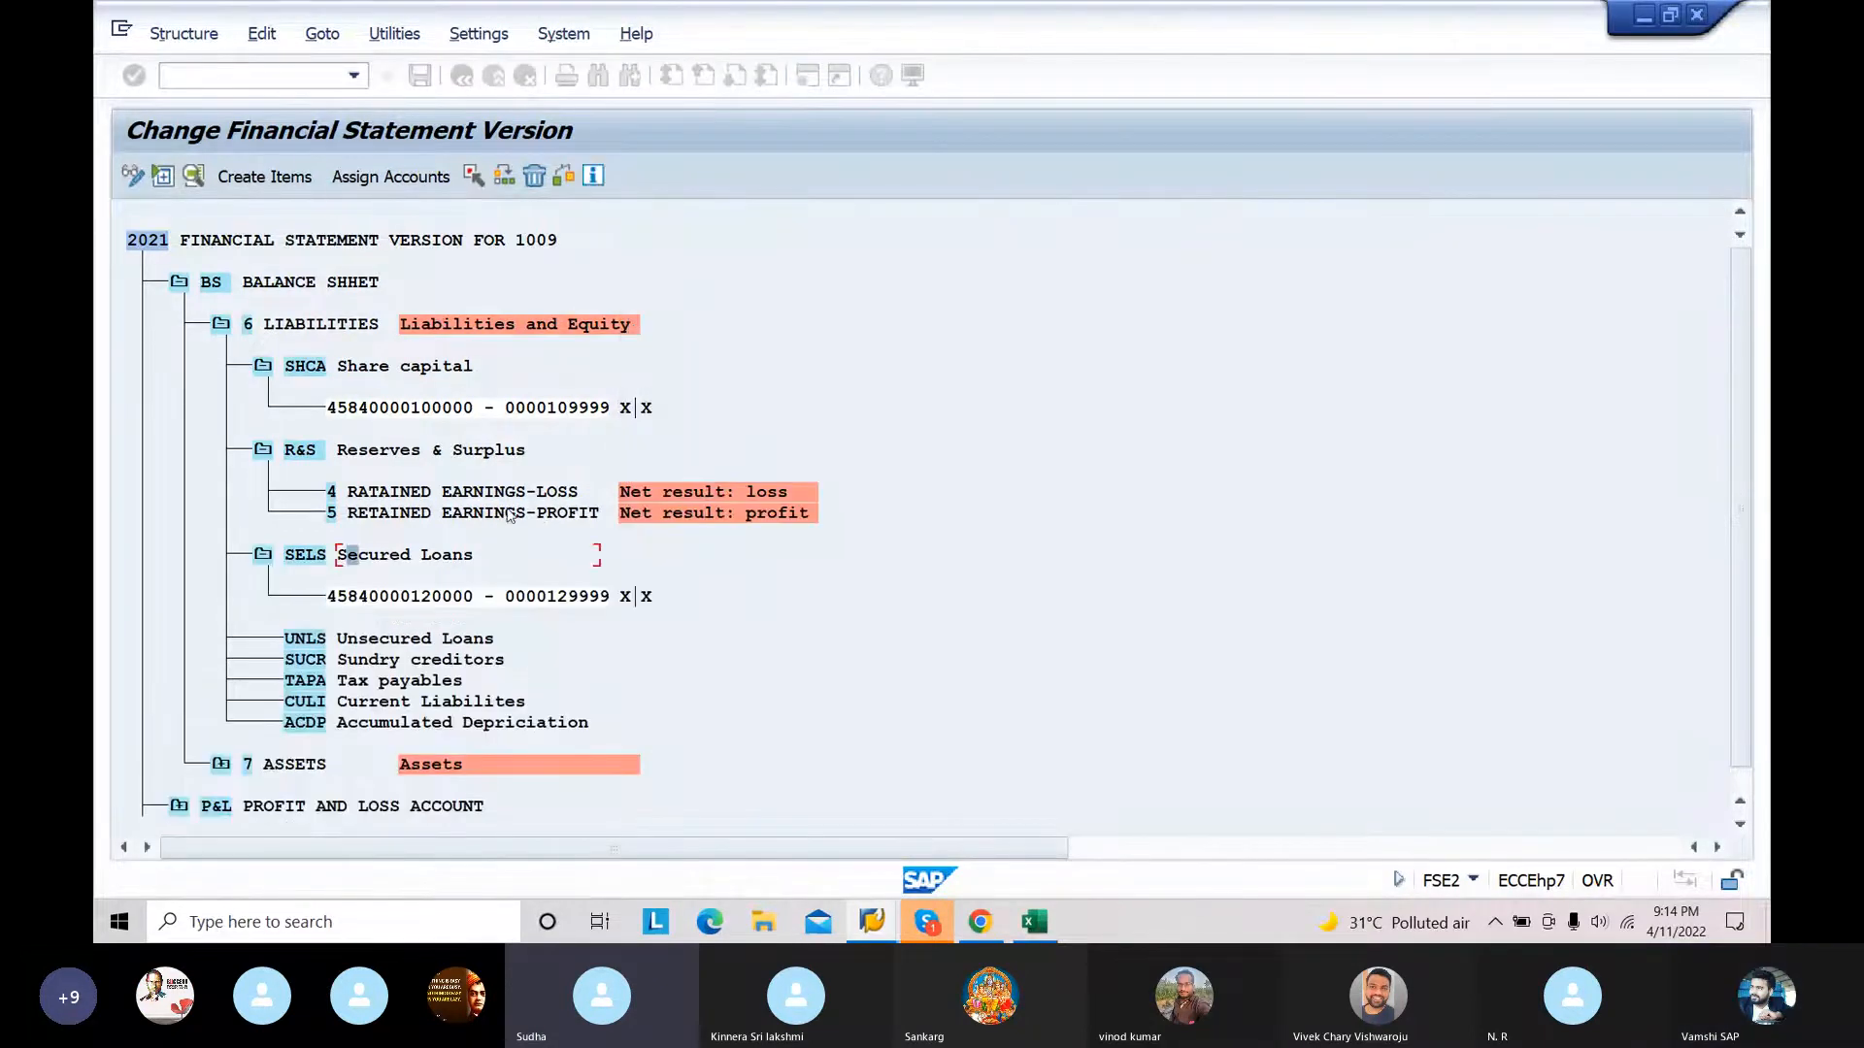
Step: Assign the account range 130000 to 139999 to the UNLS Unsecured Loans item with both the D and C indicators enabled
{"action": "left_click", "coordinate": [405, 639]}
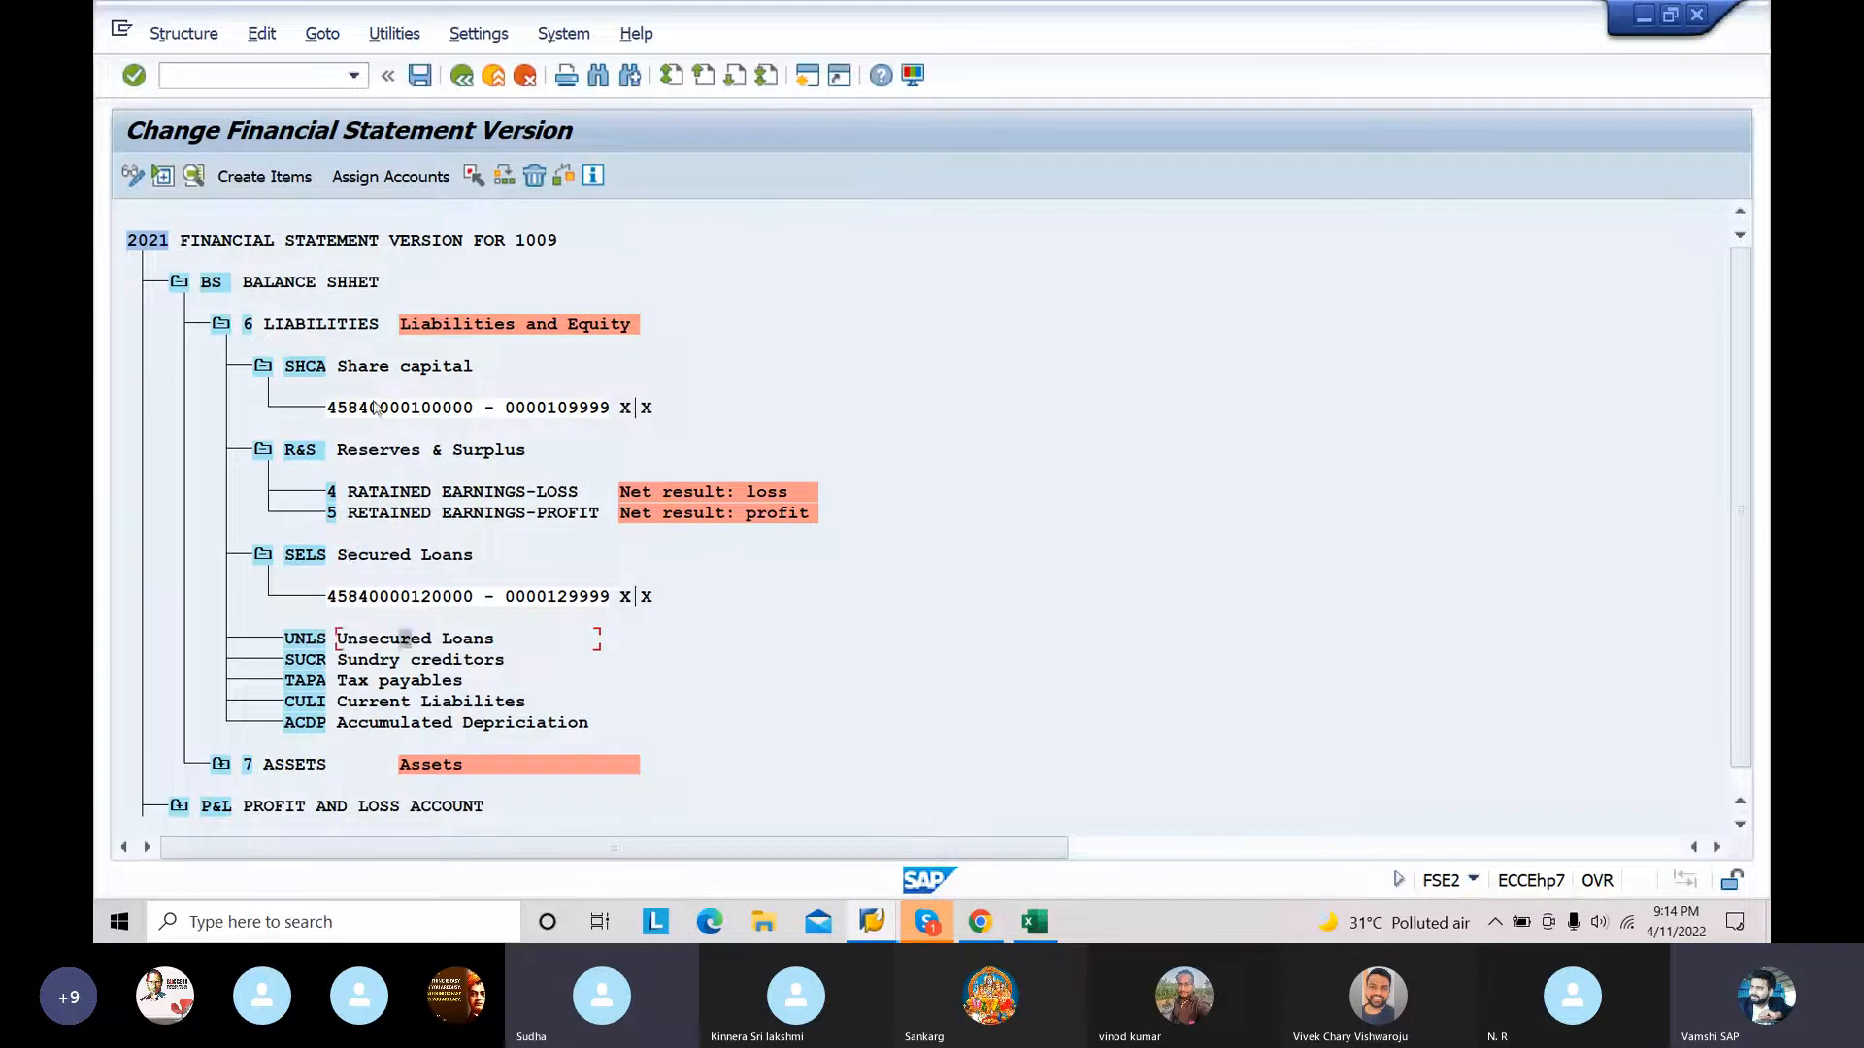
{"action": "left_click", "coordinate": [390, 178]}
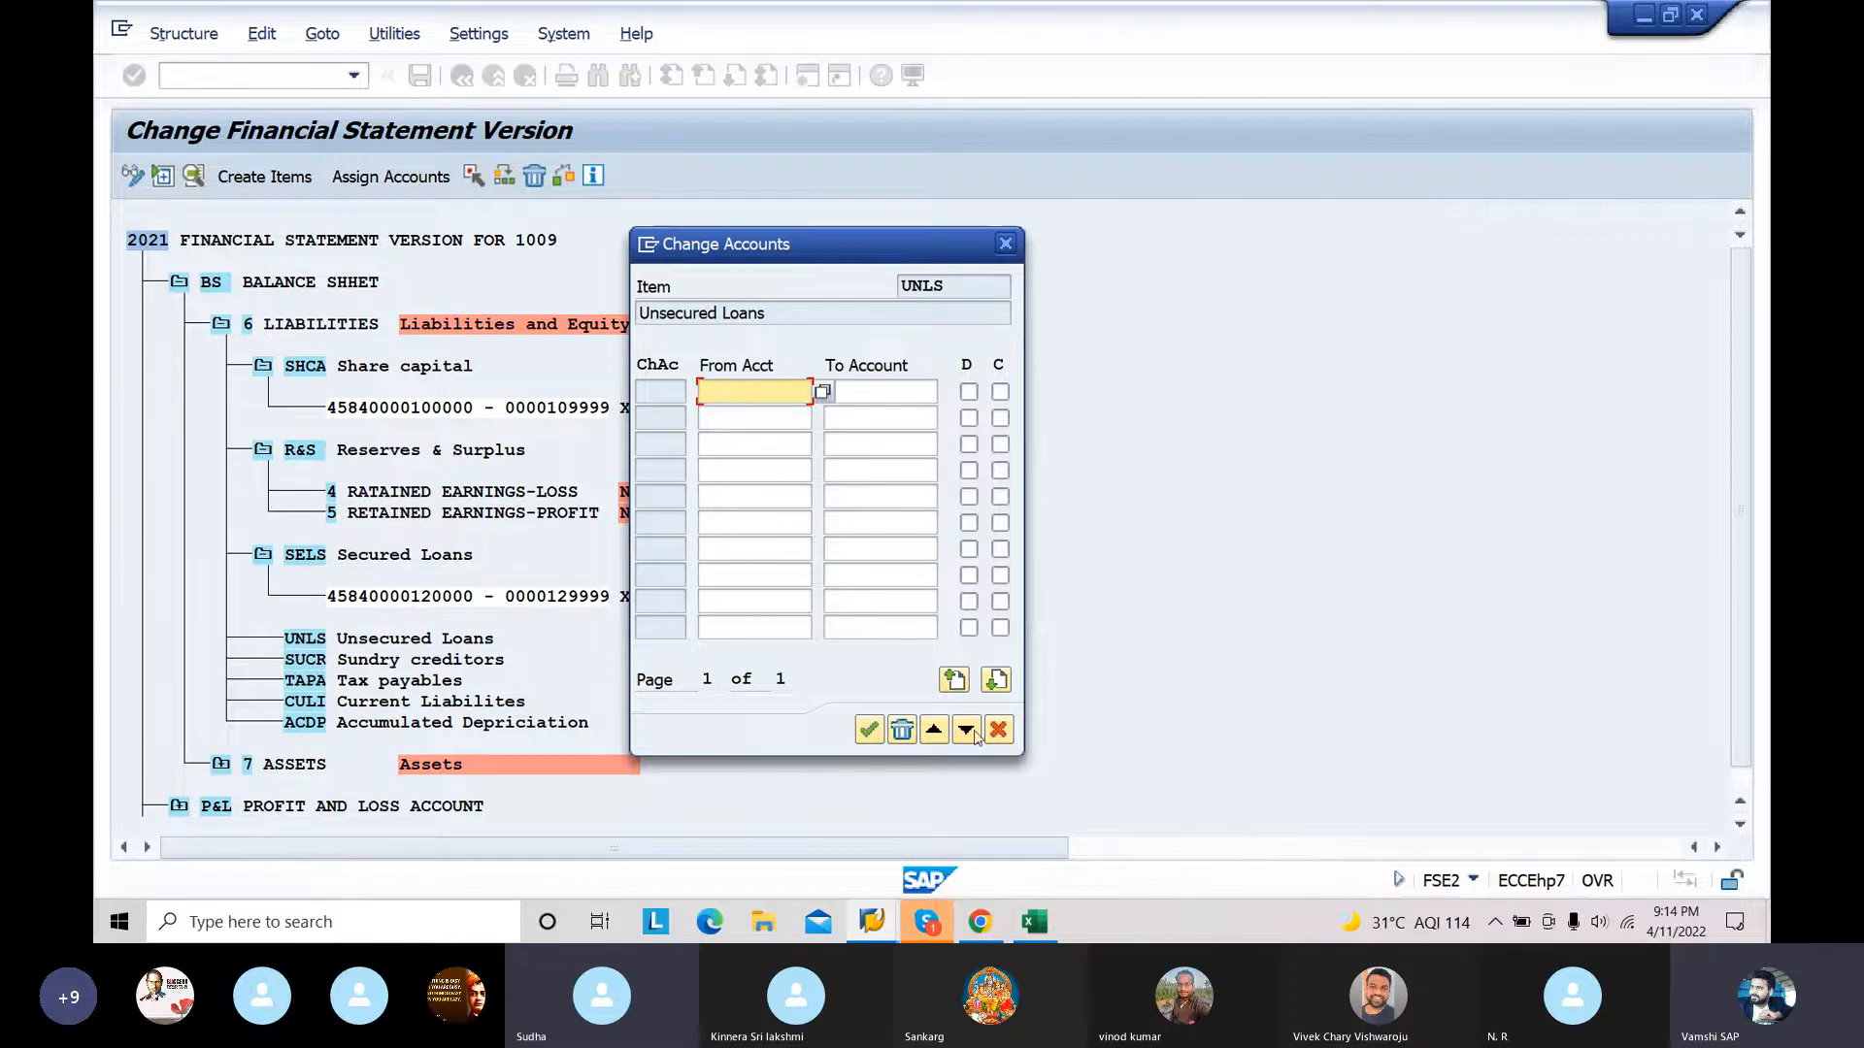
{"action": "mouse_move", "coordinate": [1042, 935]}
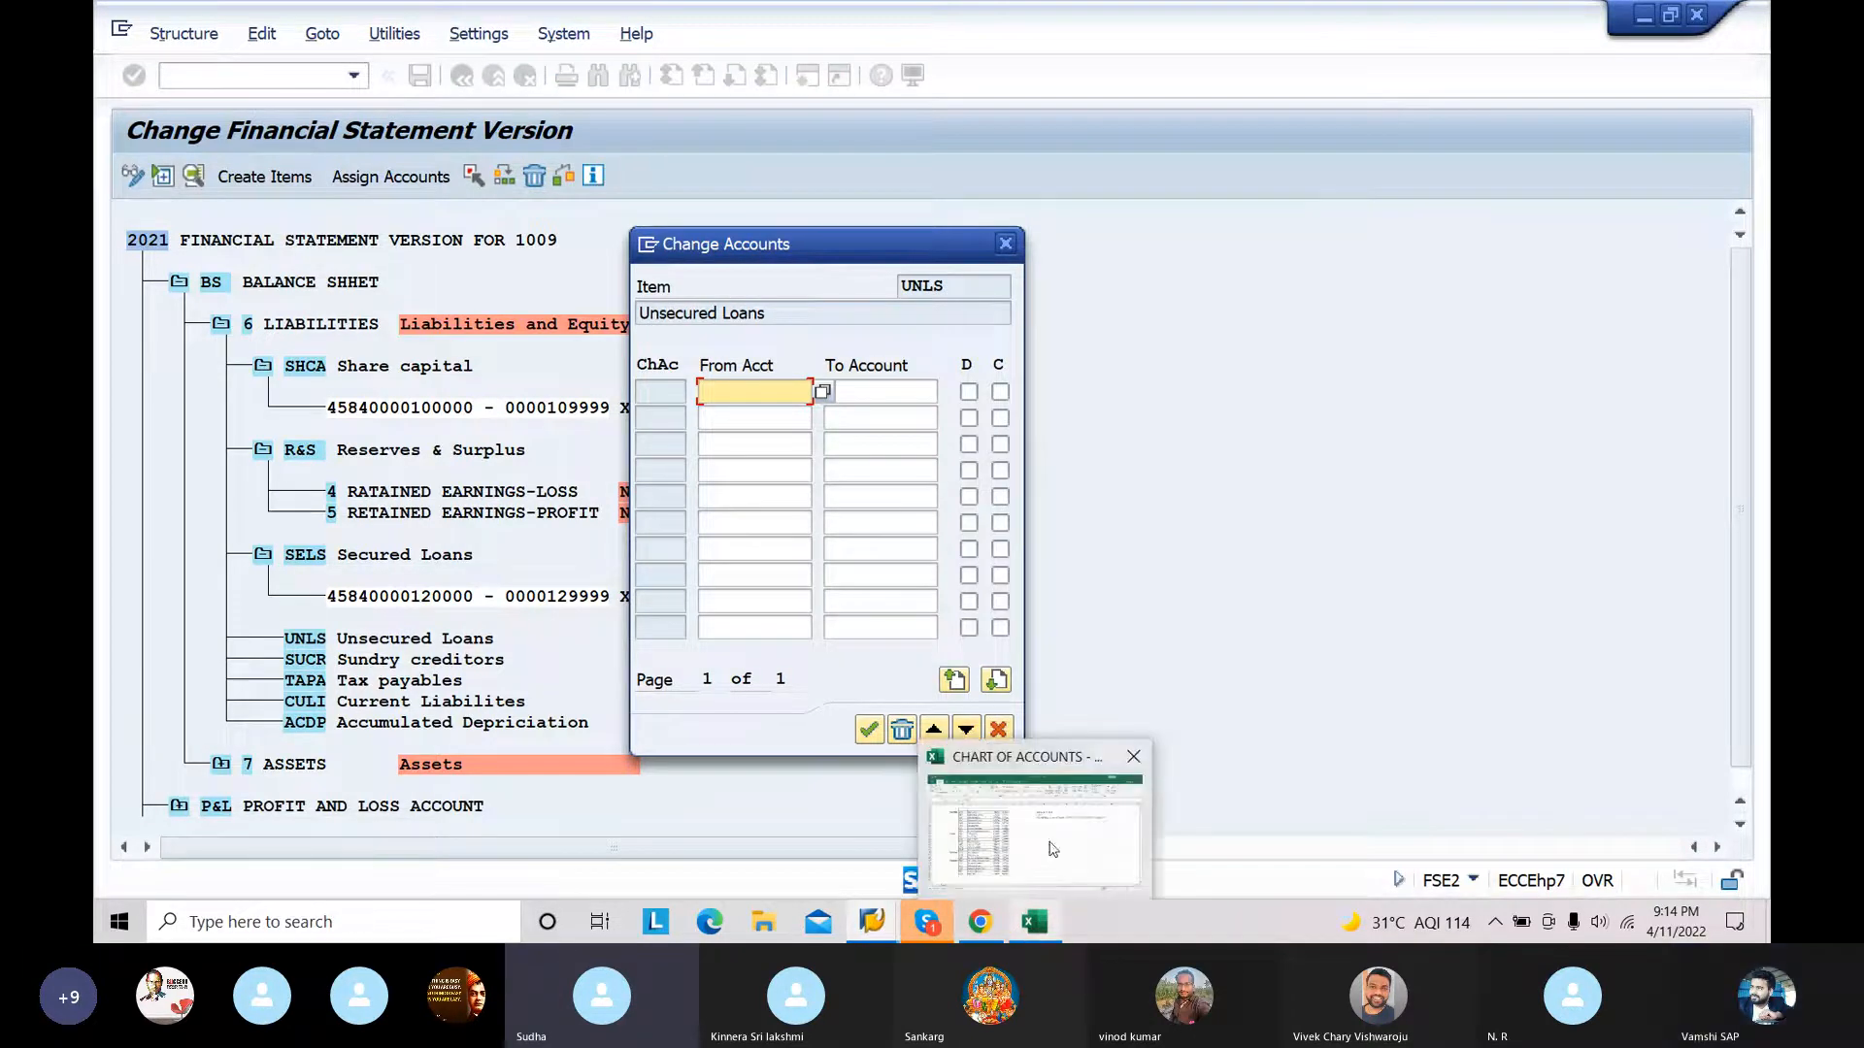
{"action": "mouse_move", "coordinate": [1058, 815]}
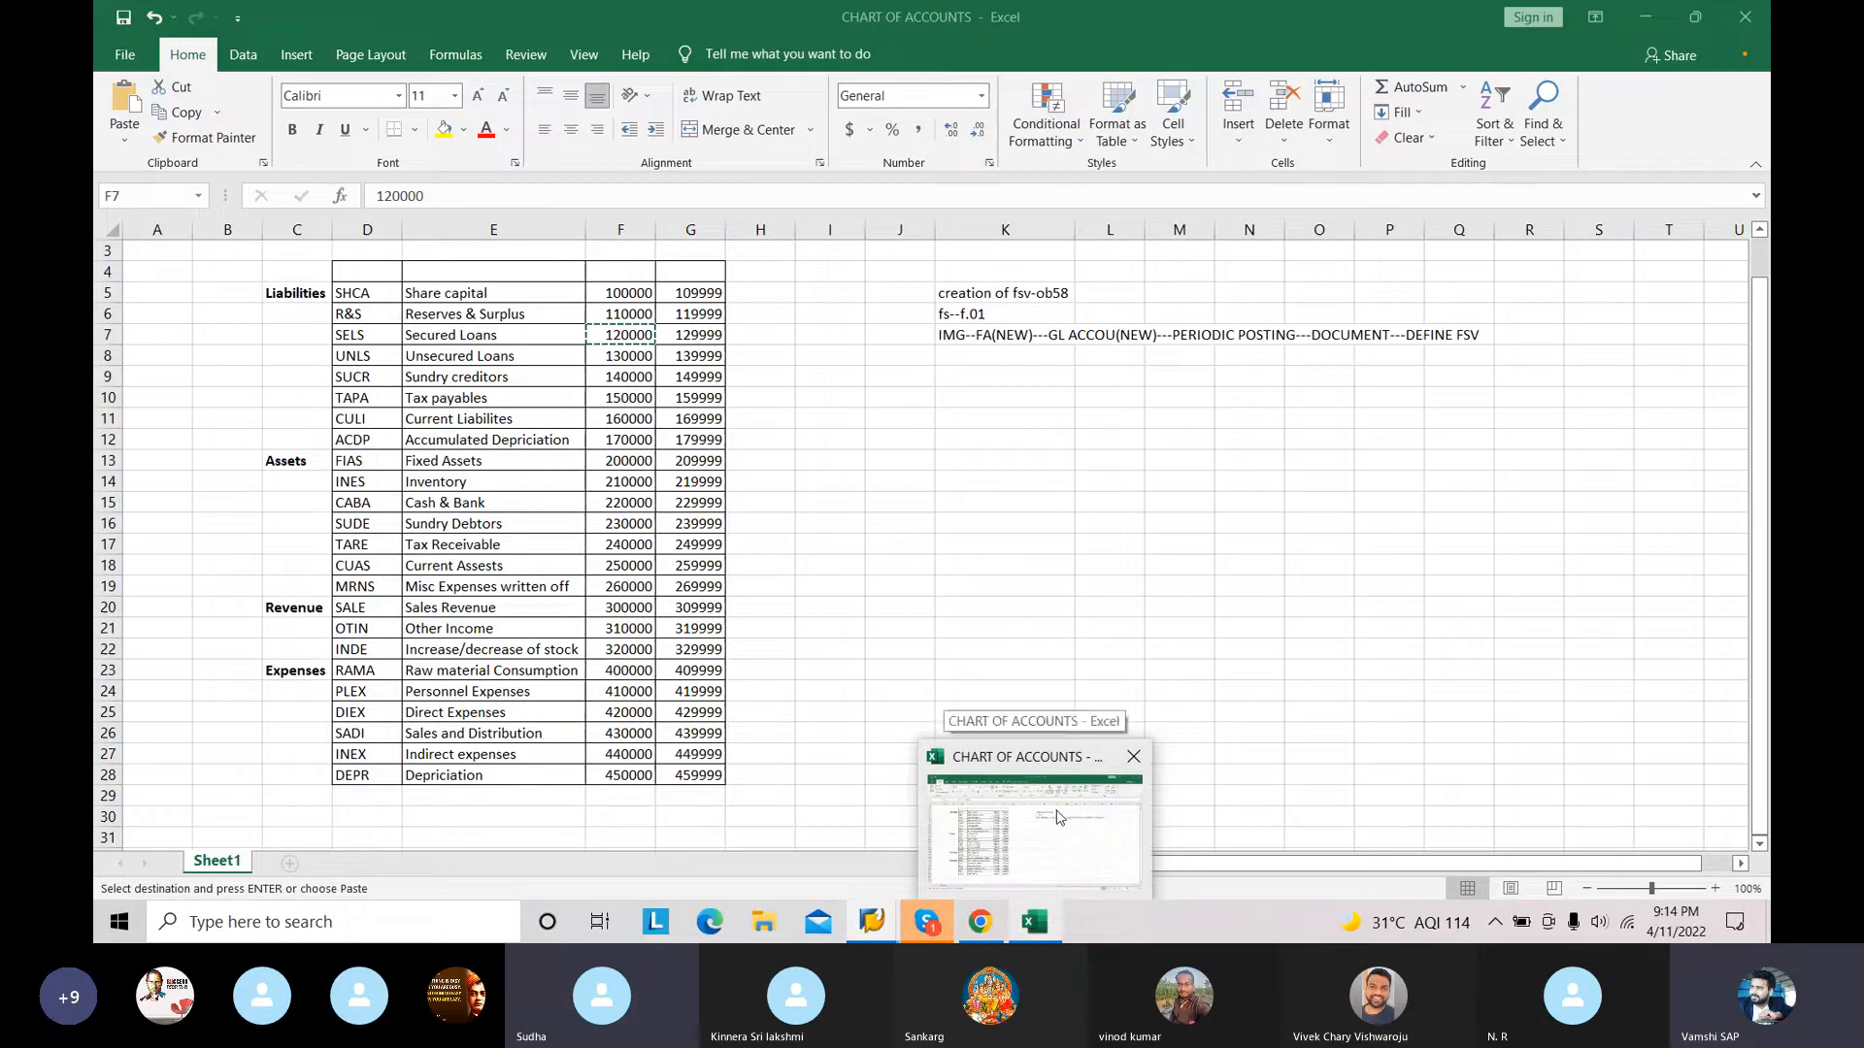
{"action": "type", "text": "130000"}
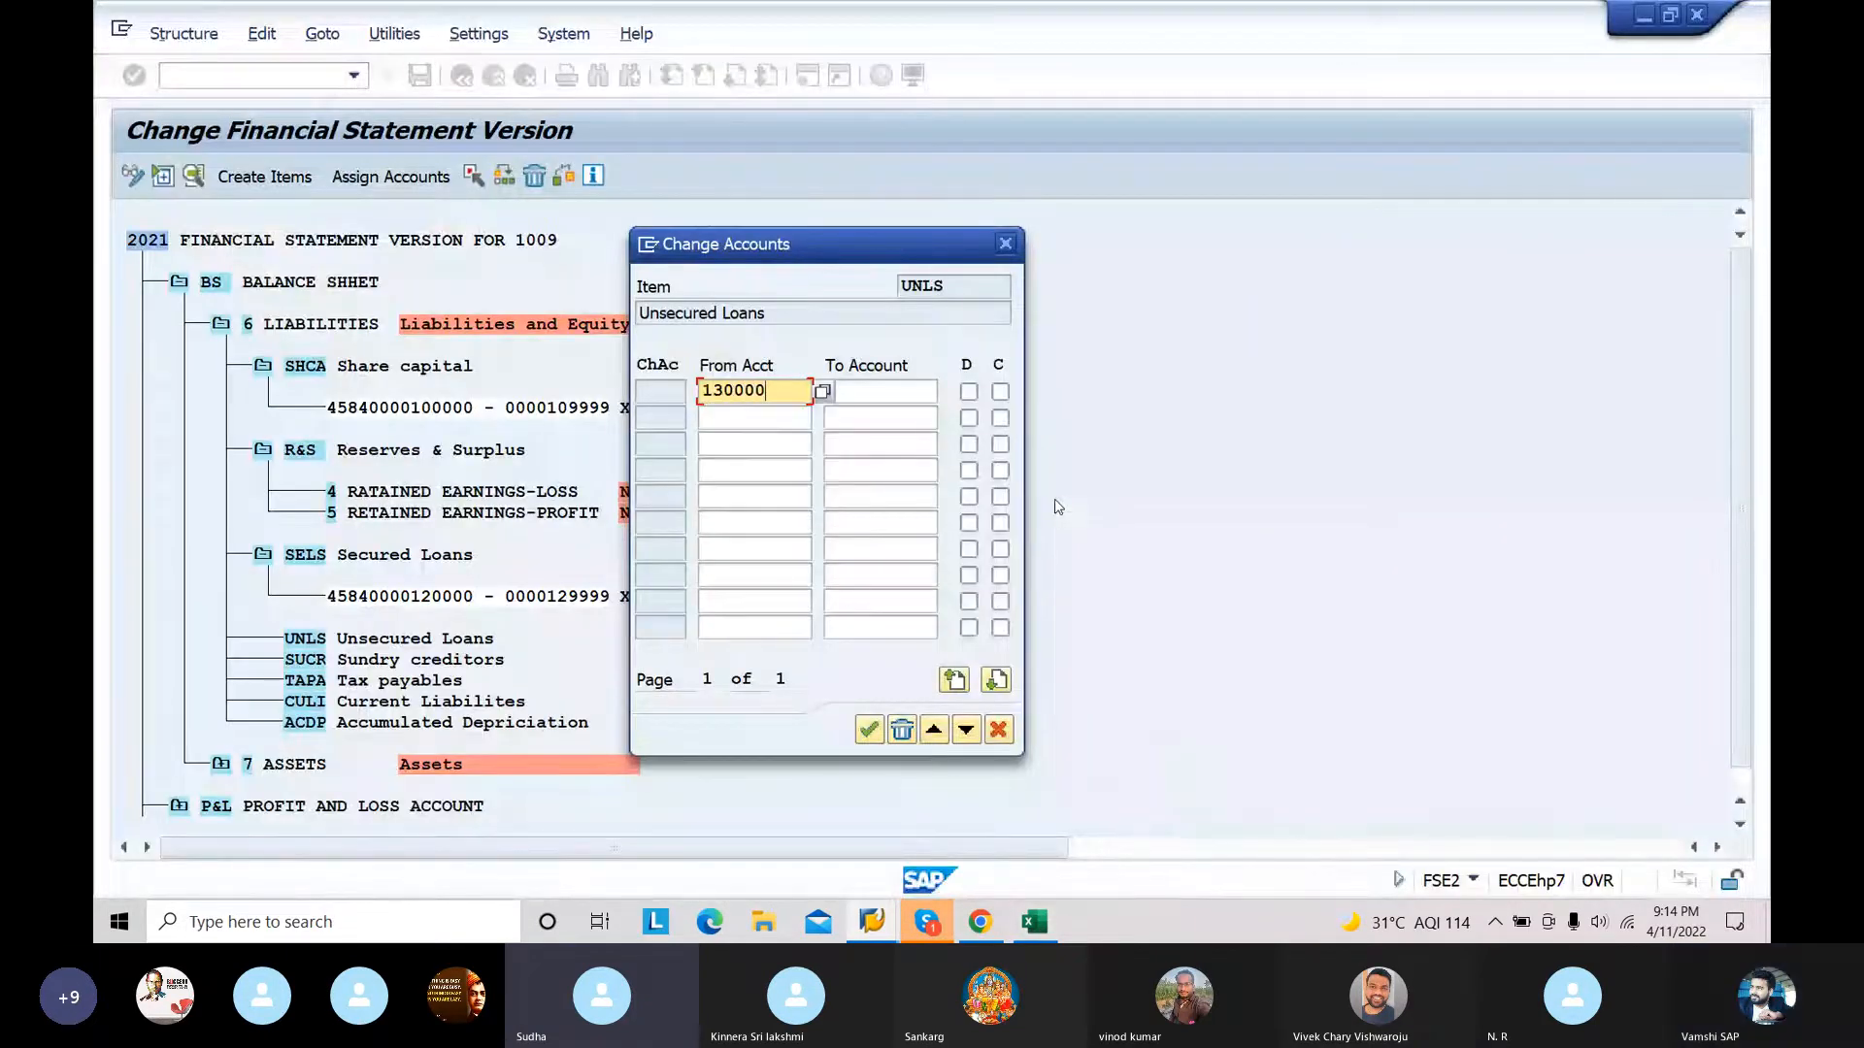
{"action": "left_click", "coordinate": [897, 391]}
{"action": "type", "text": "139999"}
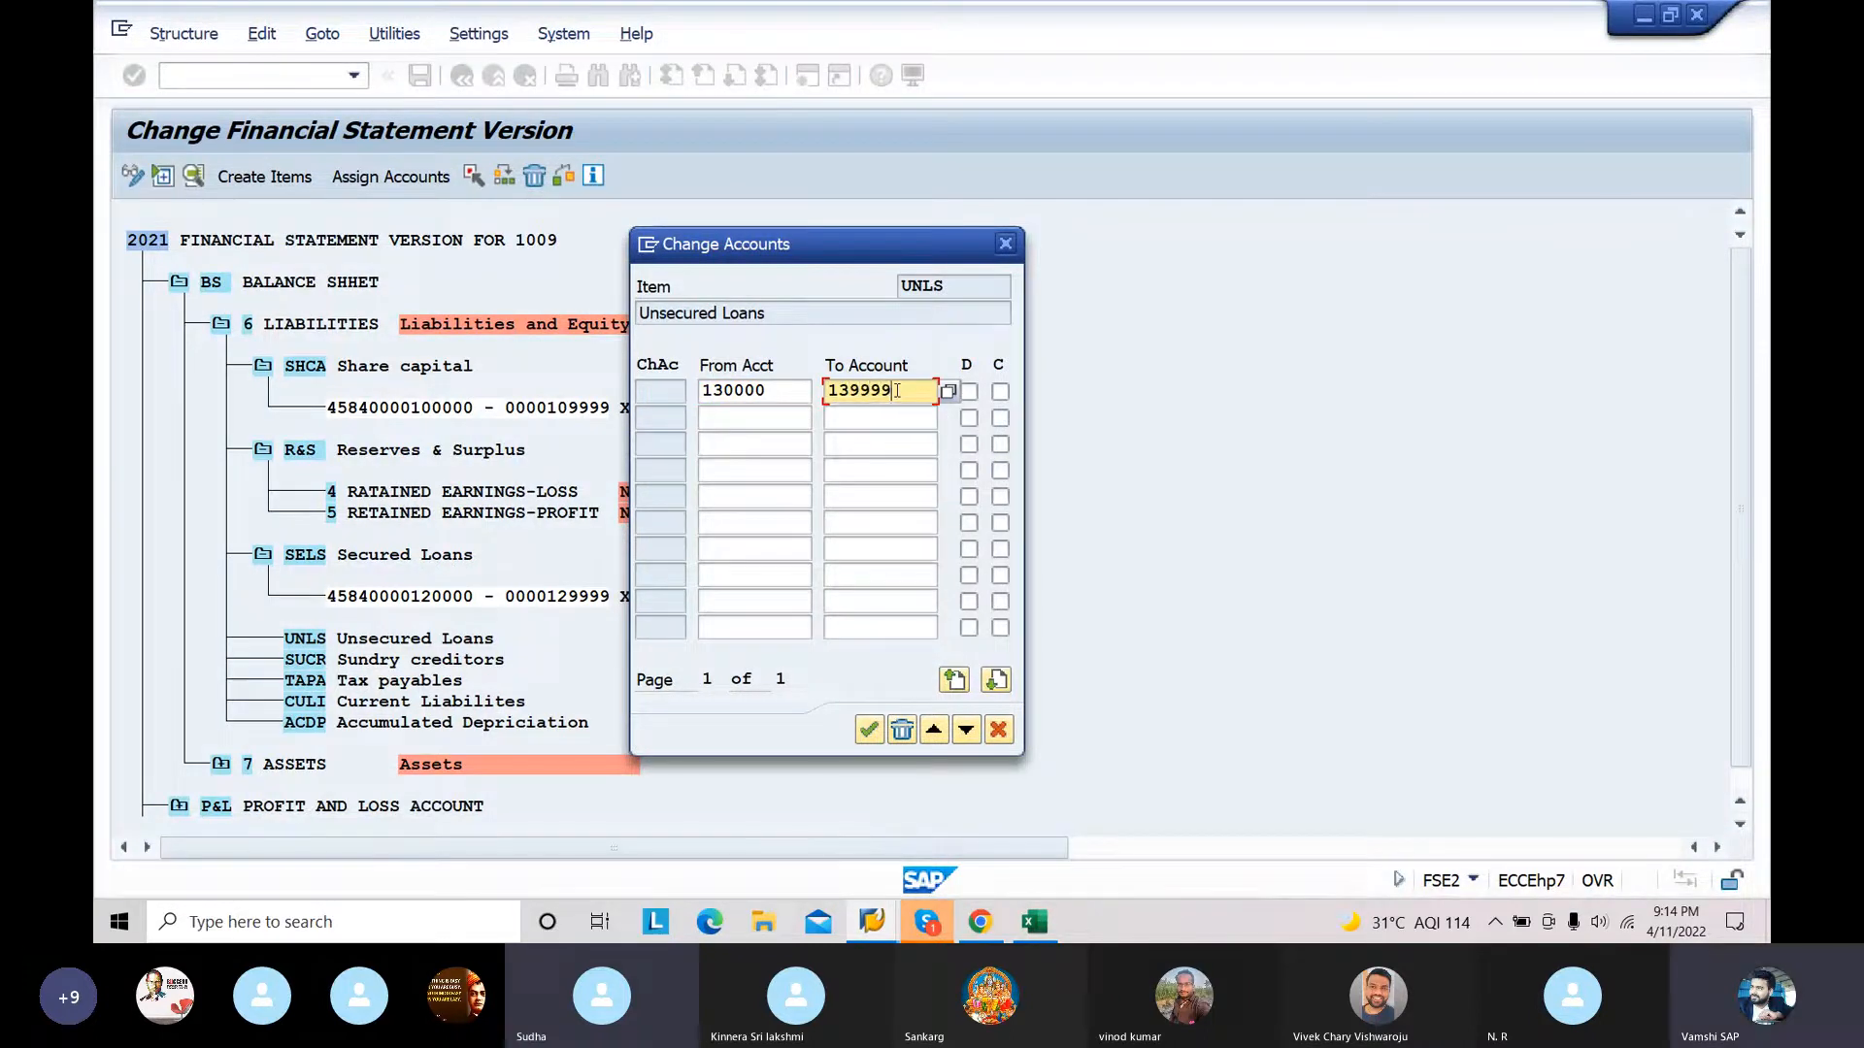
{"action": "left_click", "coordinate": [969, 391]}
{"action": "left_click", "coordinate": [1000, 392]}
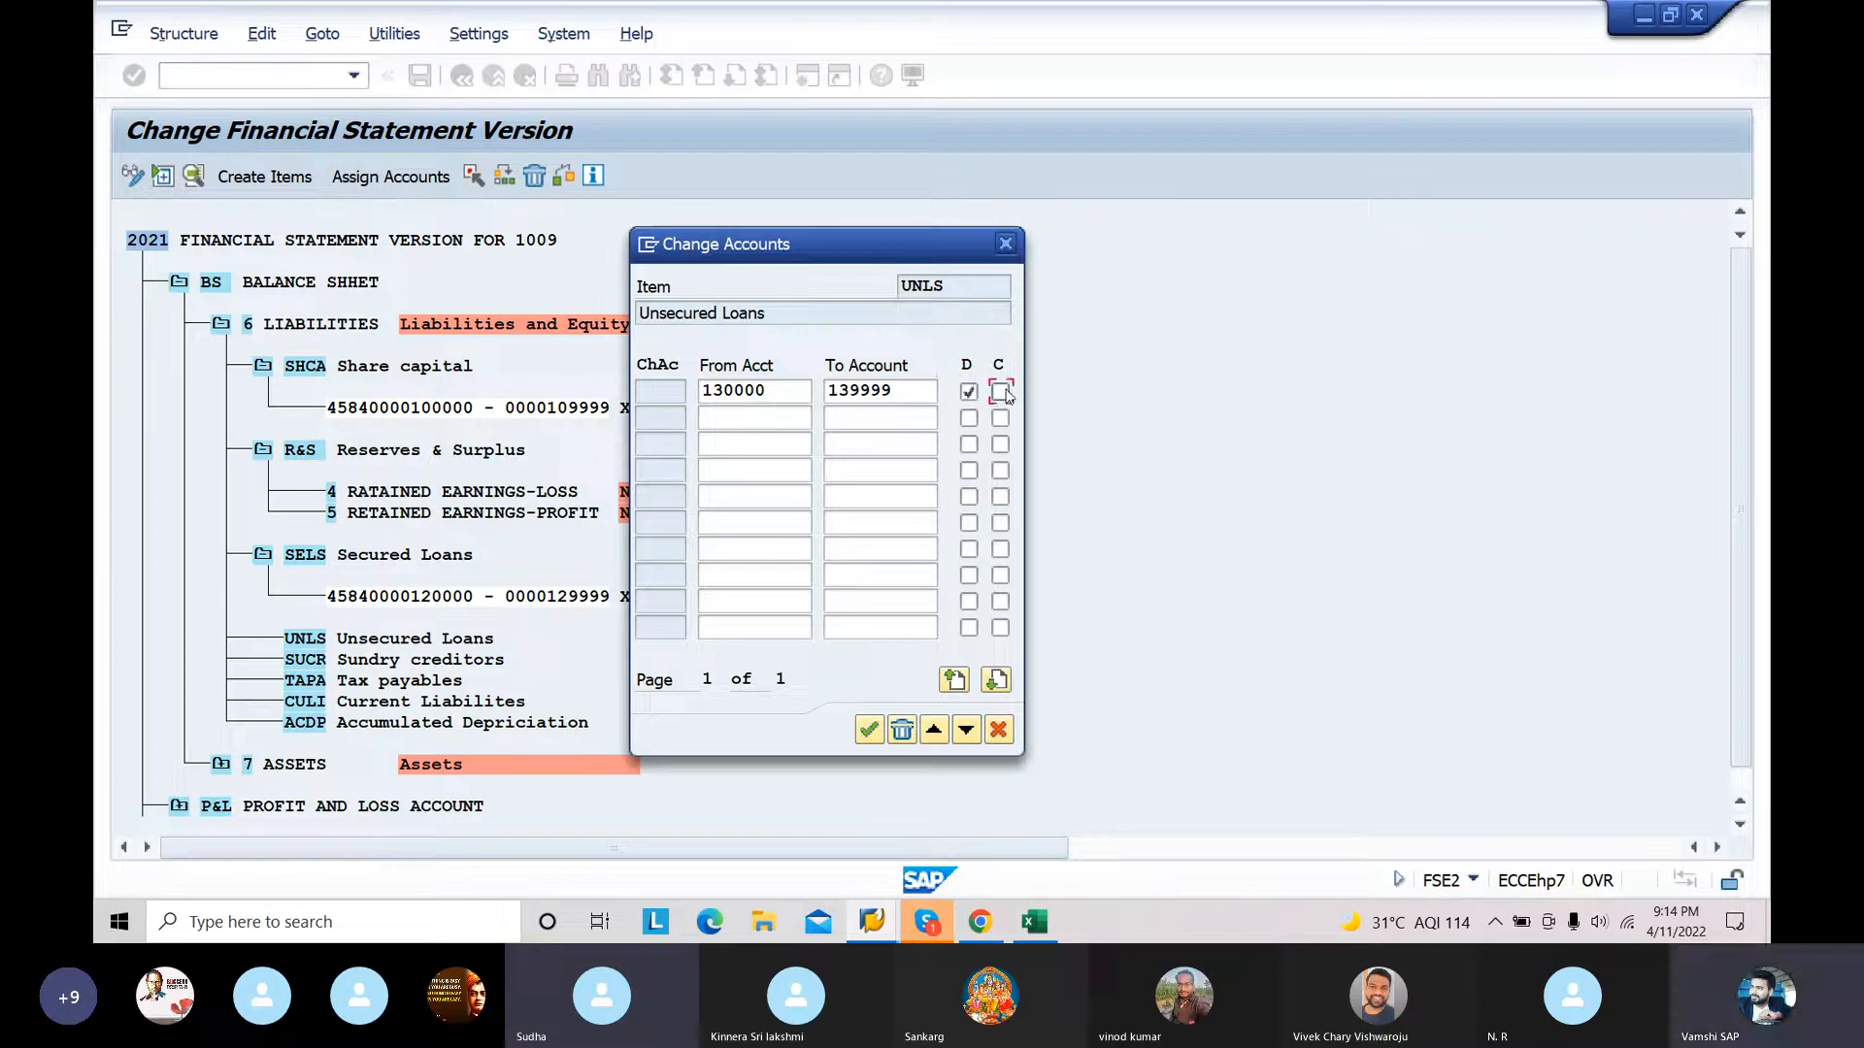
{"action": "left_click", "coordinate": [868, 729]}
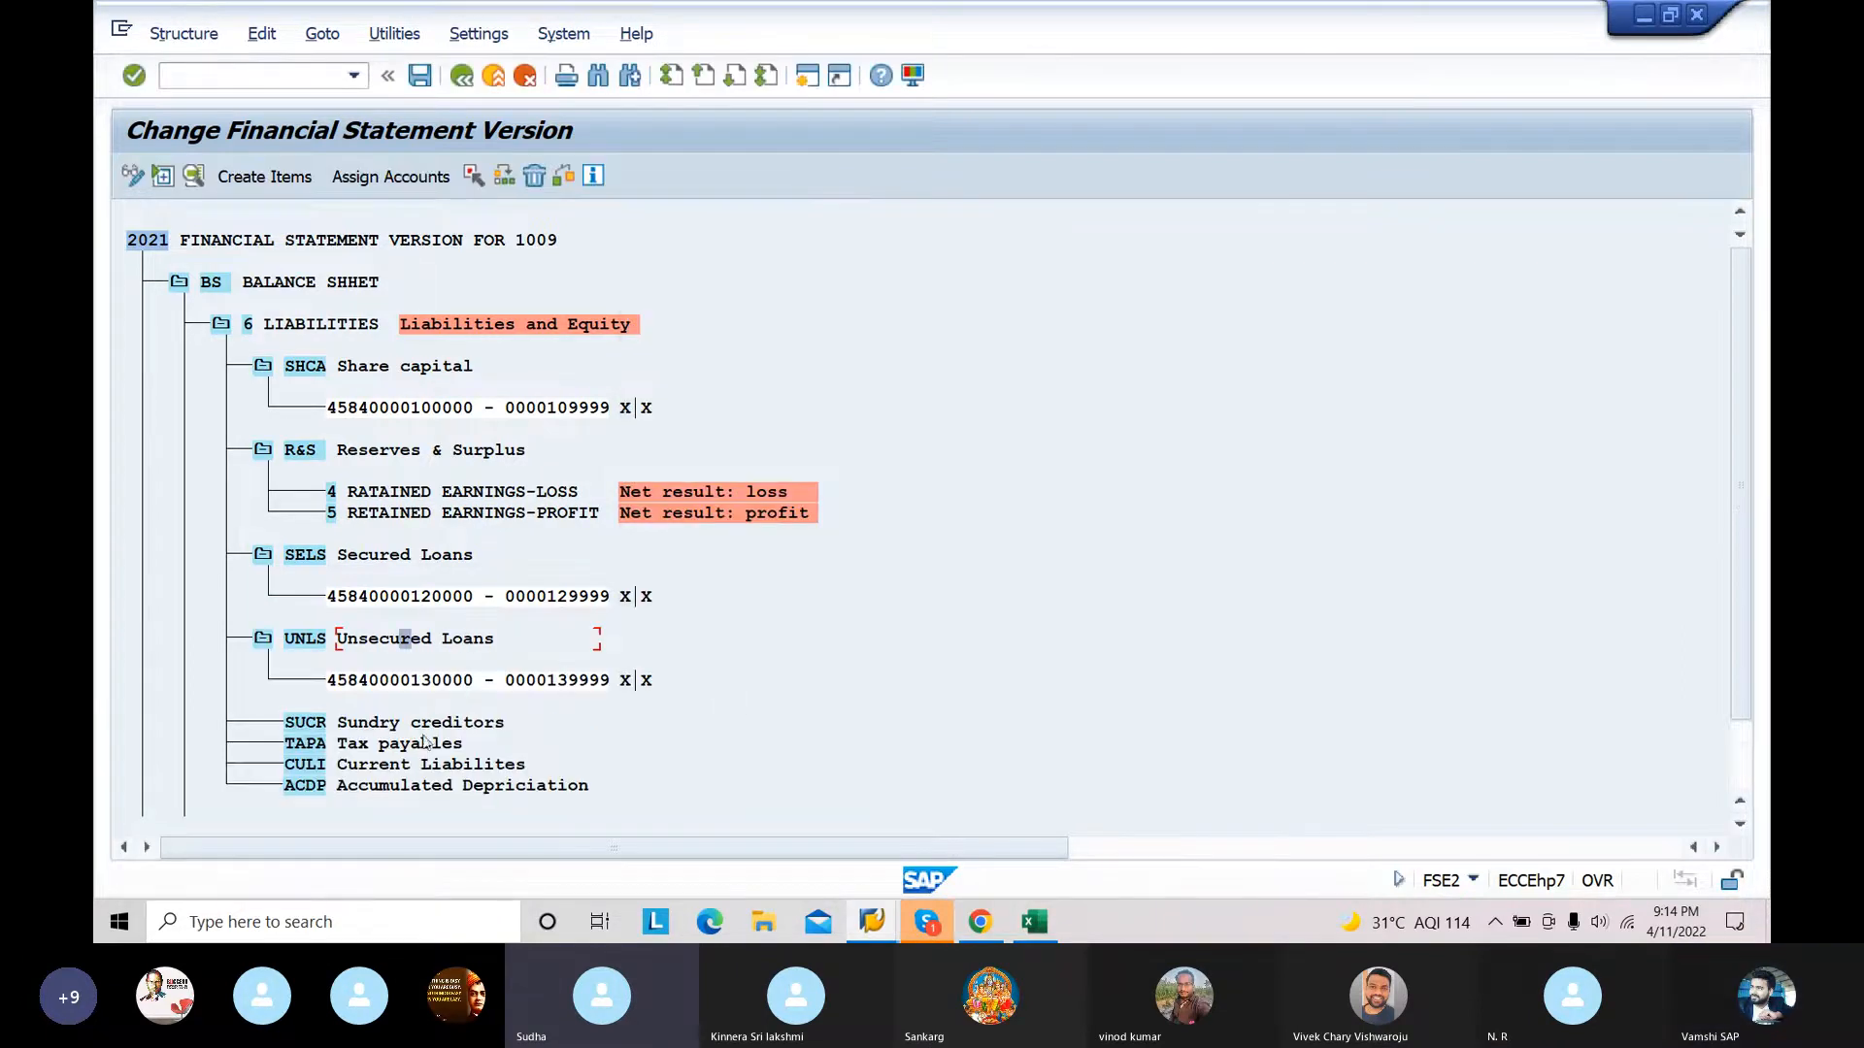
Step: Assign the account range 140000 to 149999 to the SUCR Sundry creditors item with both the D and C indicators enabled
{"action": "left_click", "coordinate": [422, 728]}
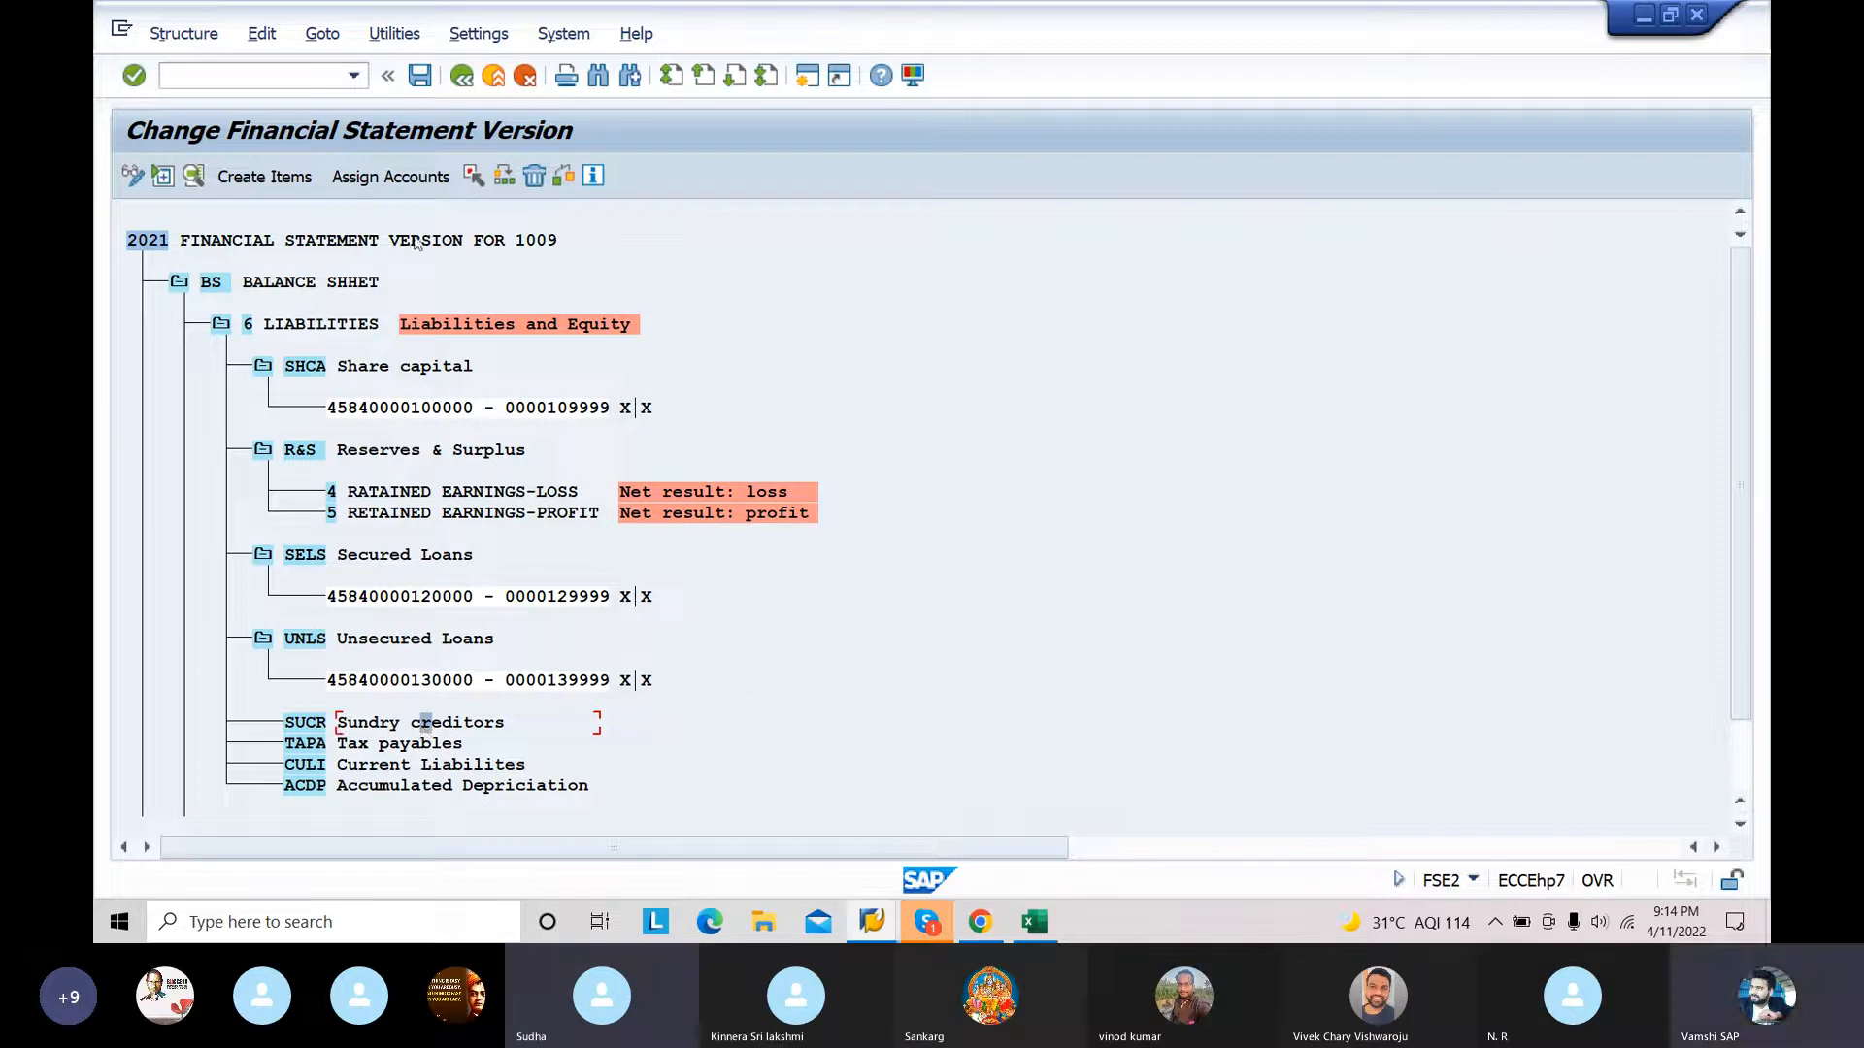
{"action": "left_click", "coordinate": [398, 177]}
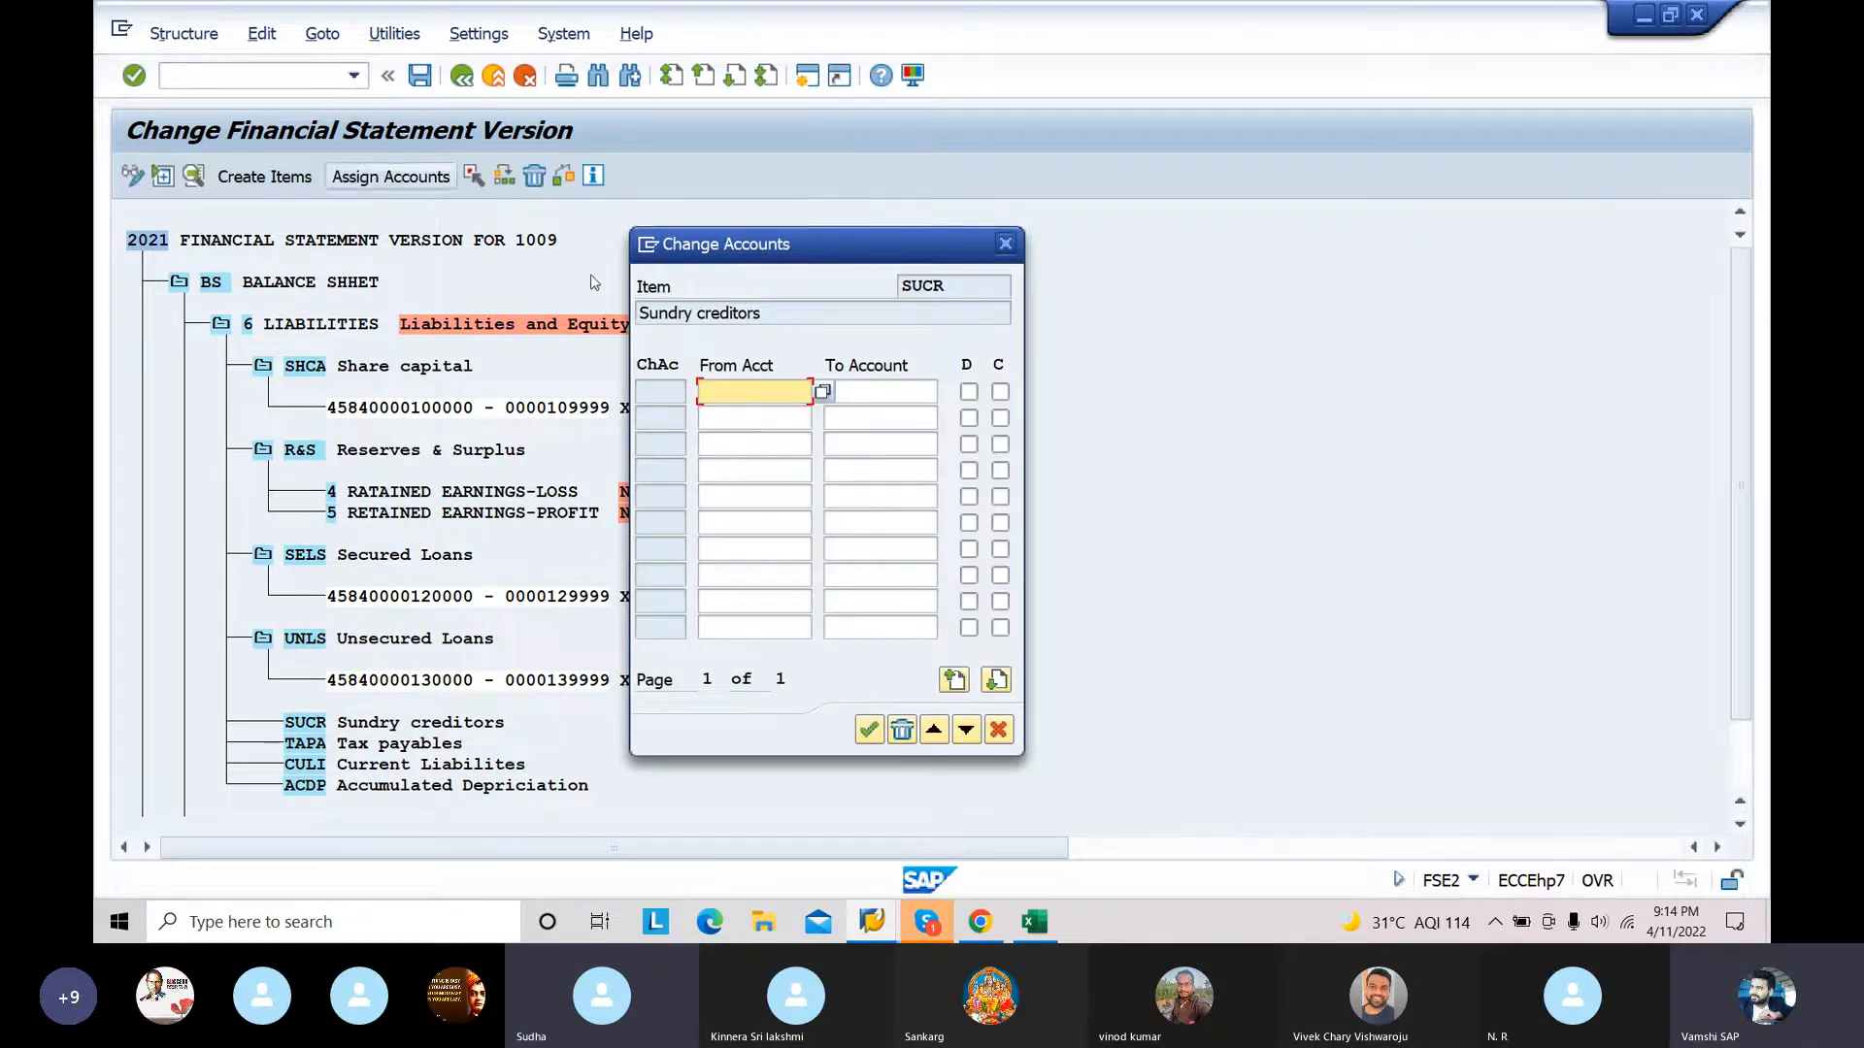
{"action": "type", "text": "1400"}
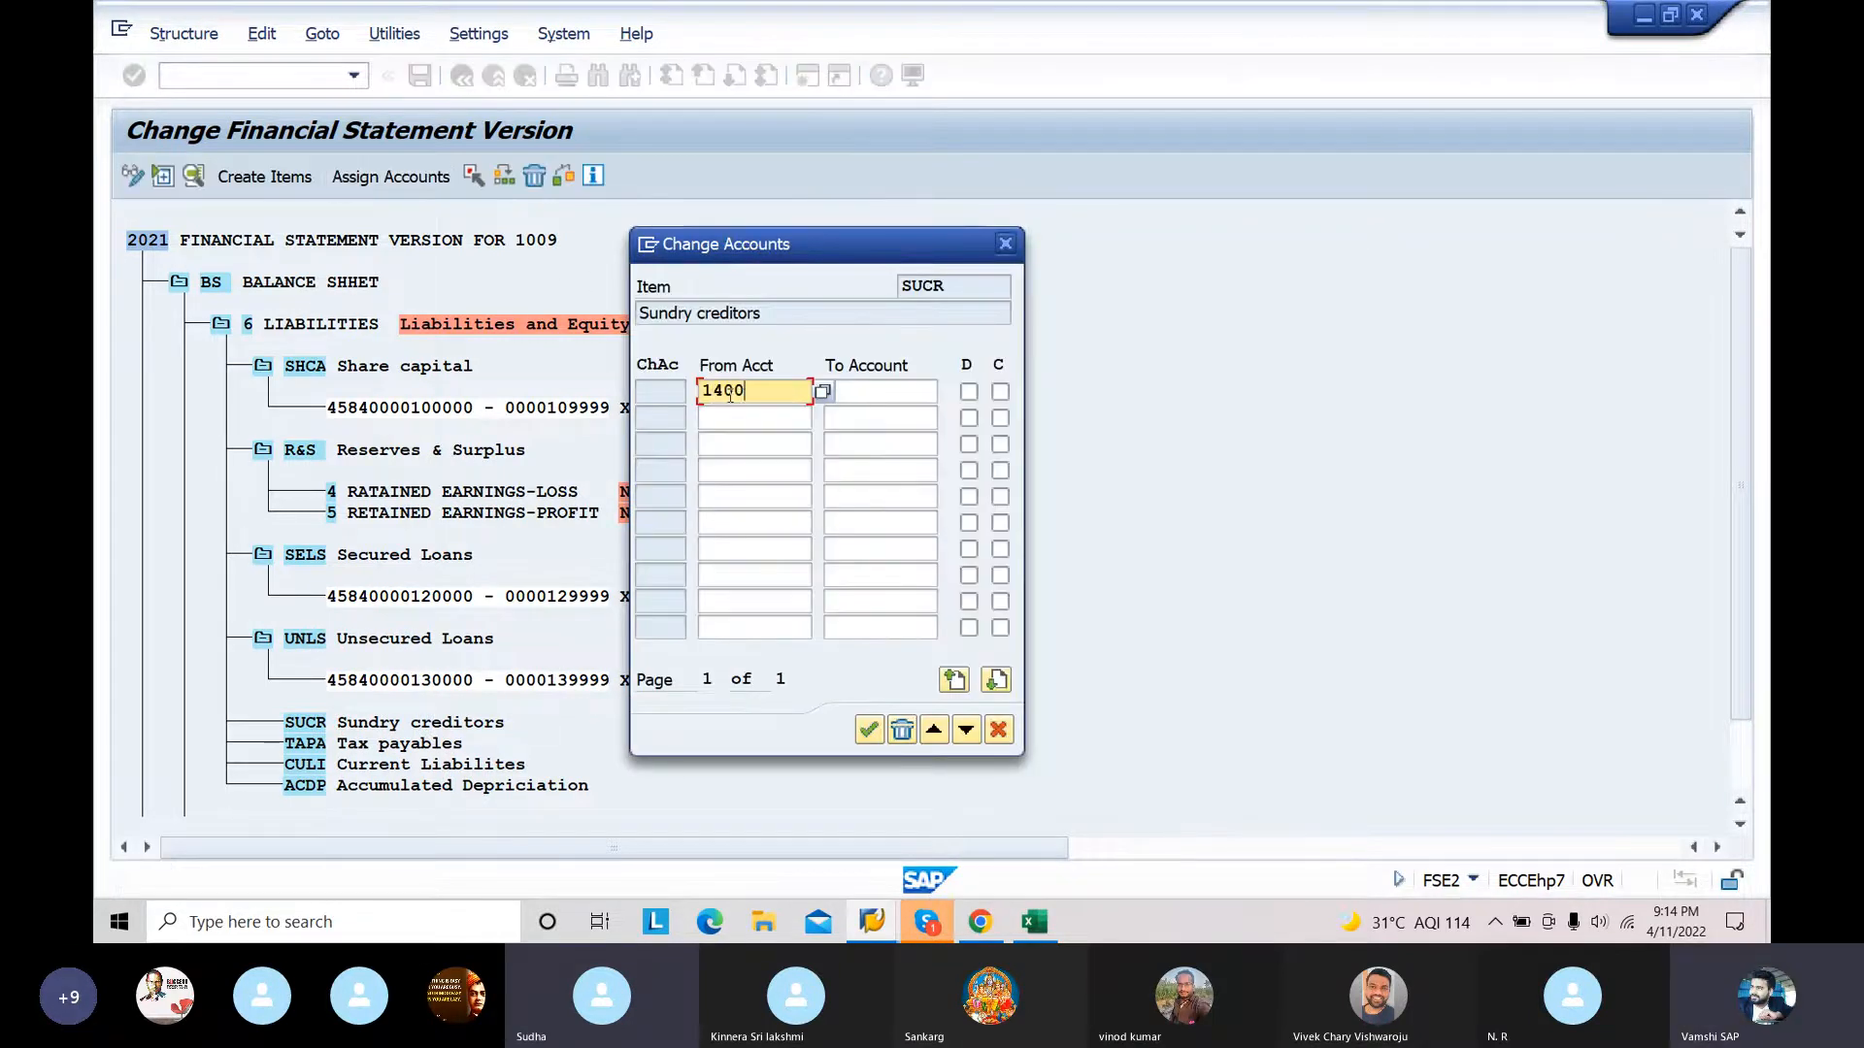
{"action": "type", "text": "00"}
{"action": "left_click", "coordinate": [864, 391]}
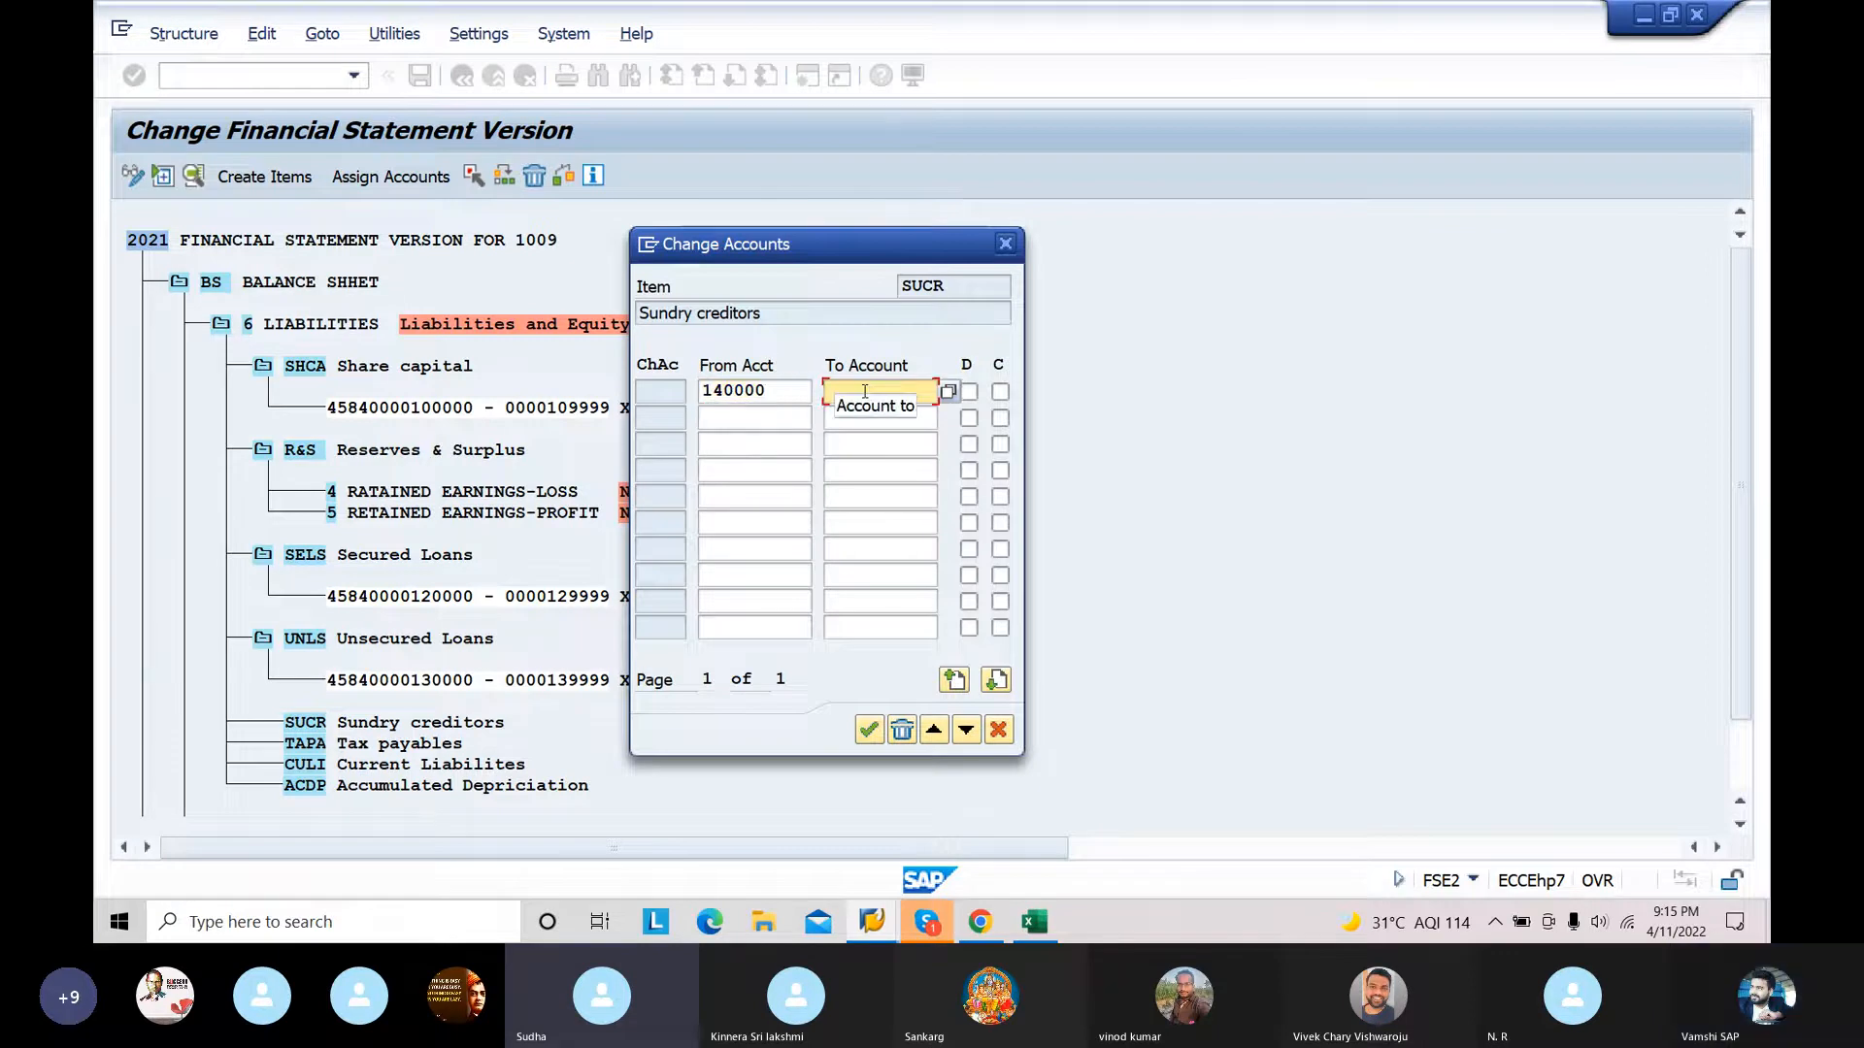
{"action": "type", "text": "149999"}
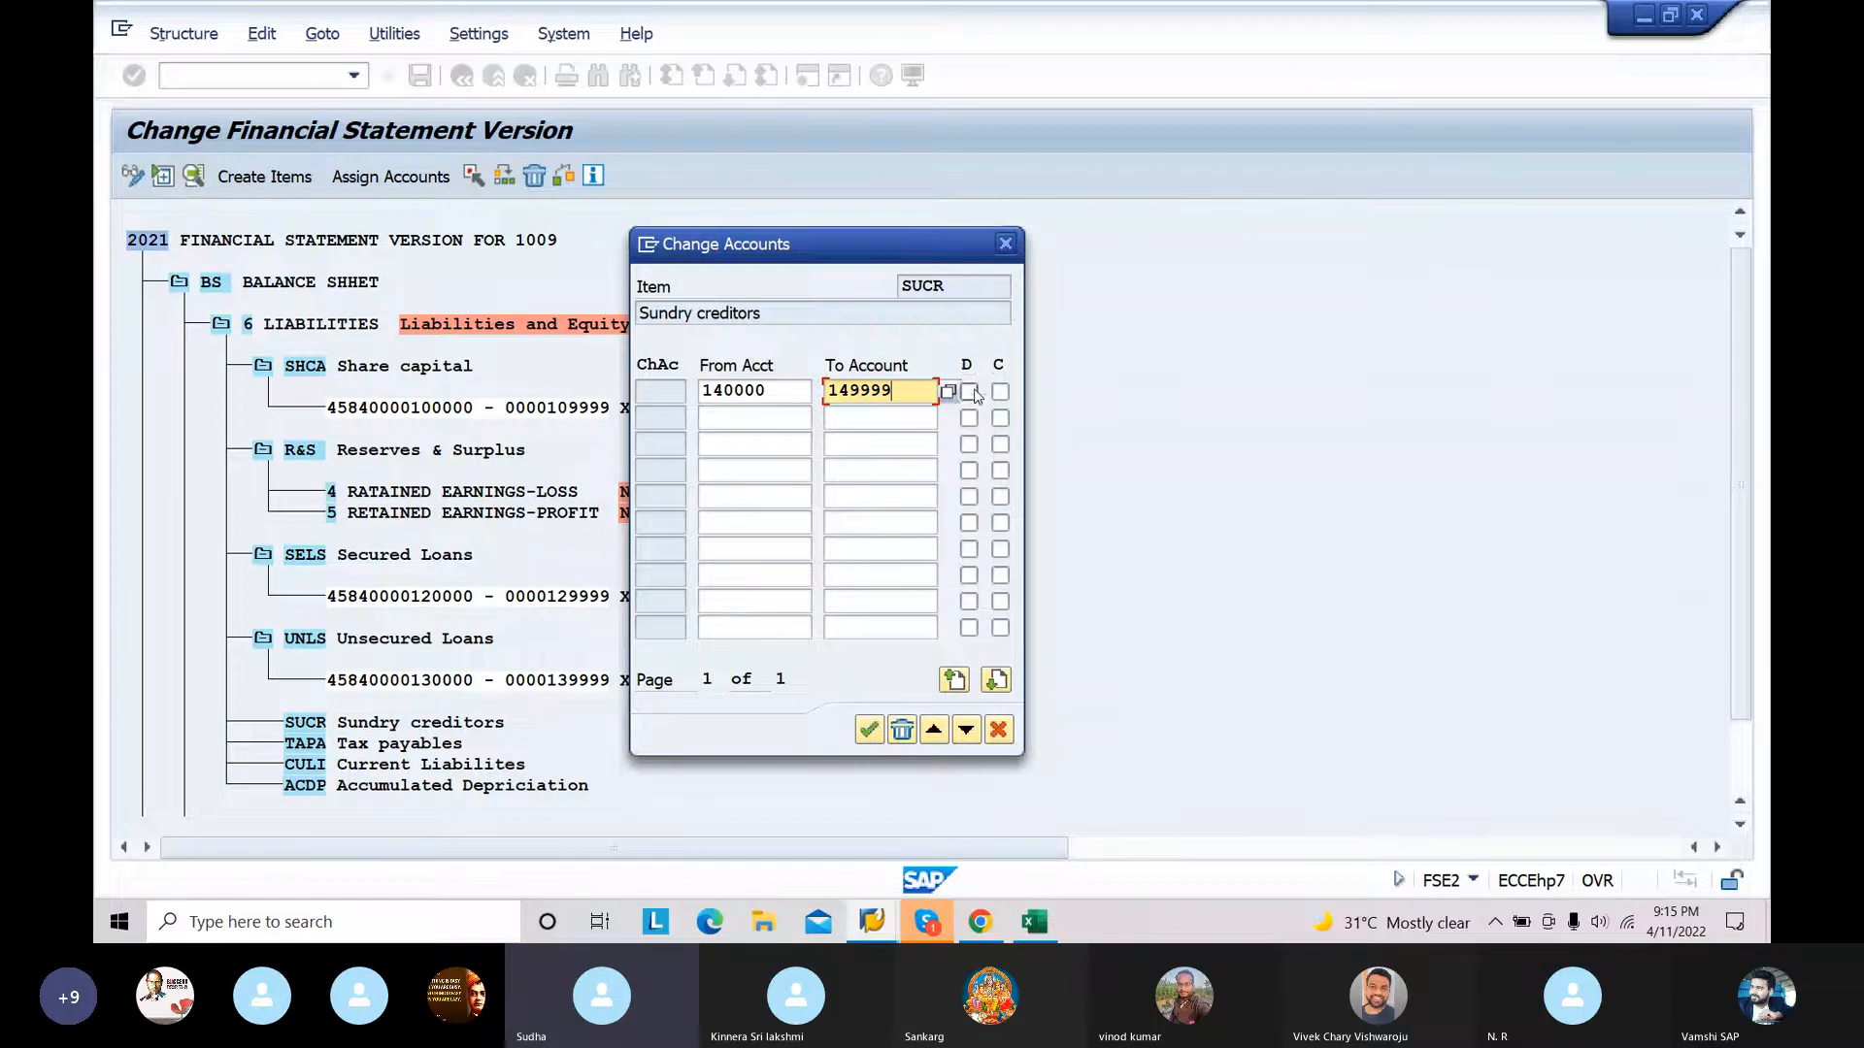
{"action": "left_click", "coordinate": [969, 391]}
{"action": "left_click", "coordinate": [1000, 392]}
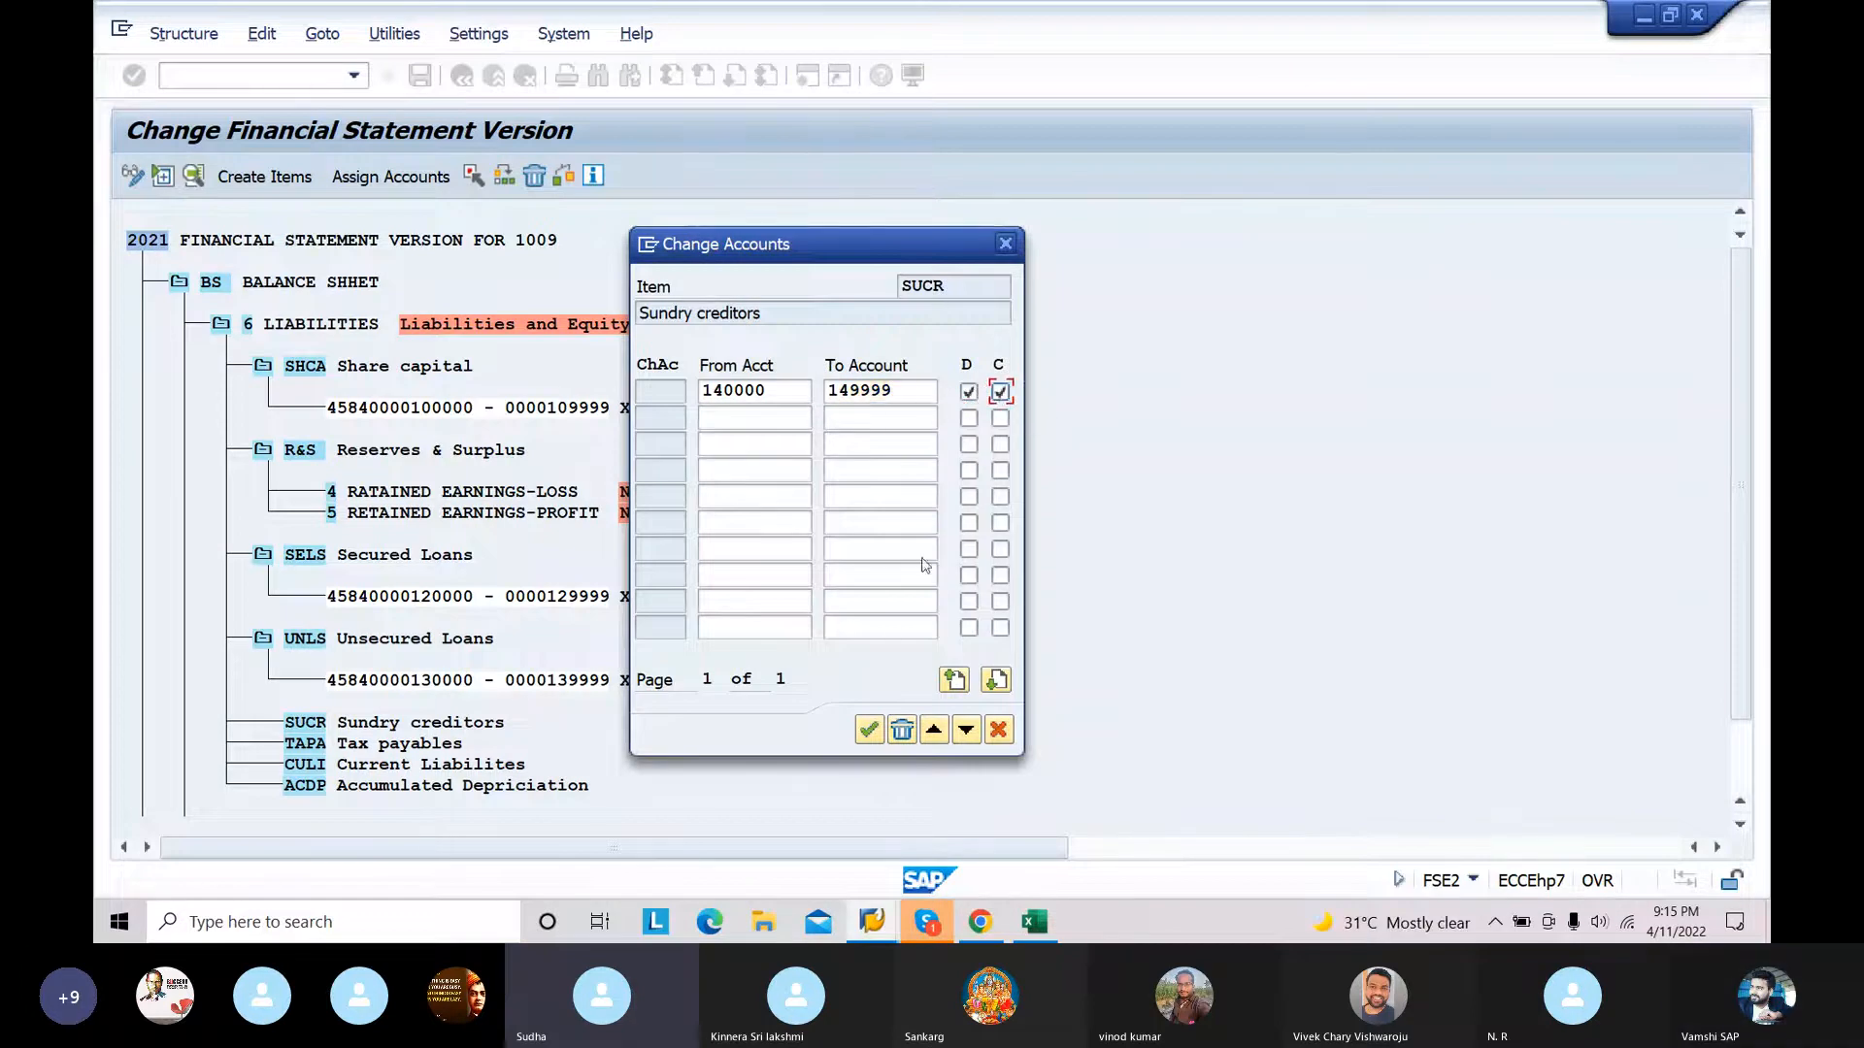
{"action": "left_click", "coordinate": [867, 734]}
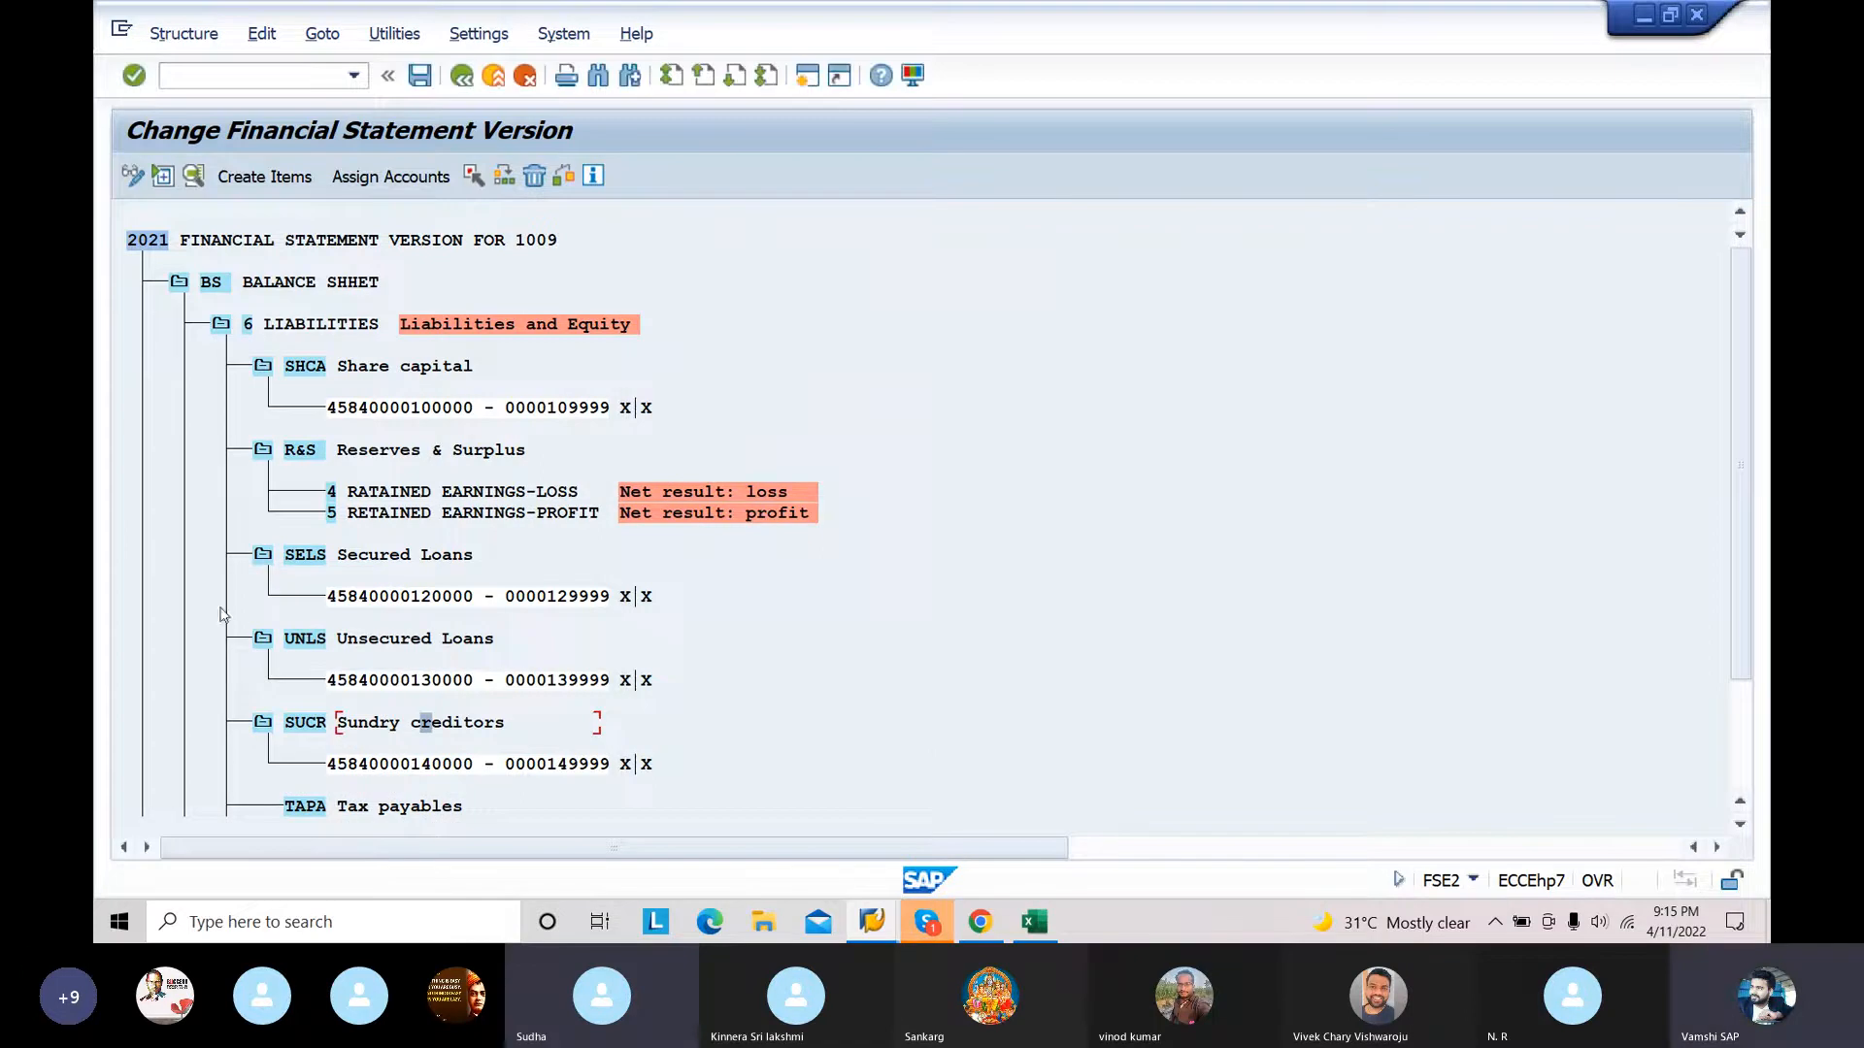
Step: Collapse the Secured Loans, Reserves & Surplus and Share capital nodes under LIABILITIES
{"action": "left_click", "coordinate": [263, 554]}
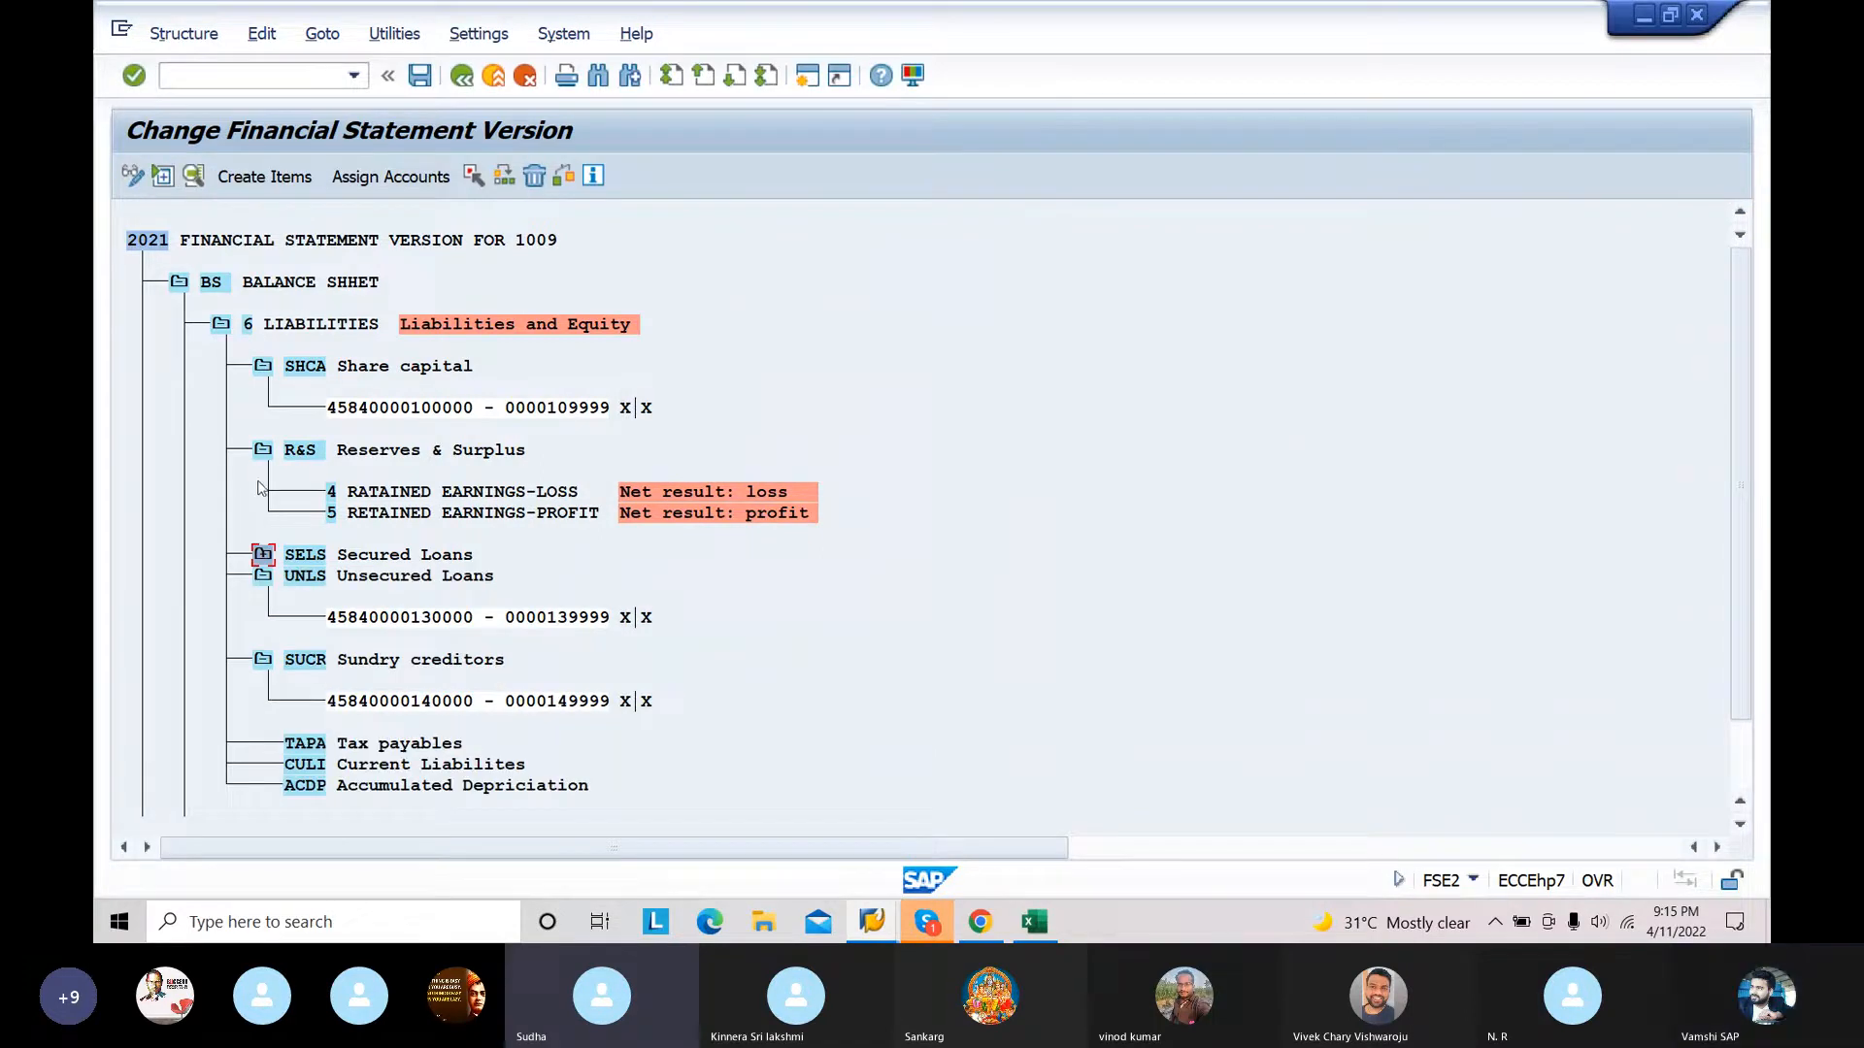
{"action": "left_click", "coordinate": [263, 449]}
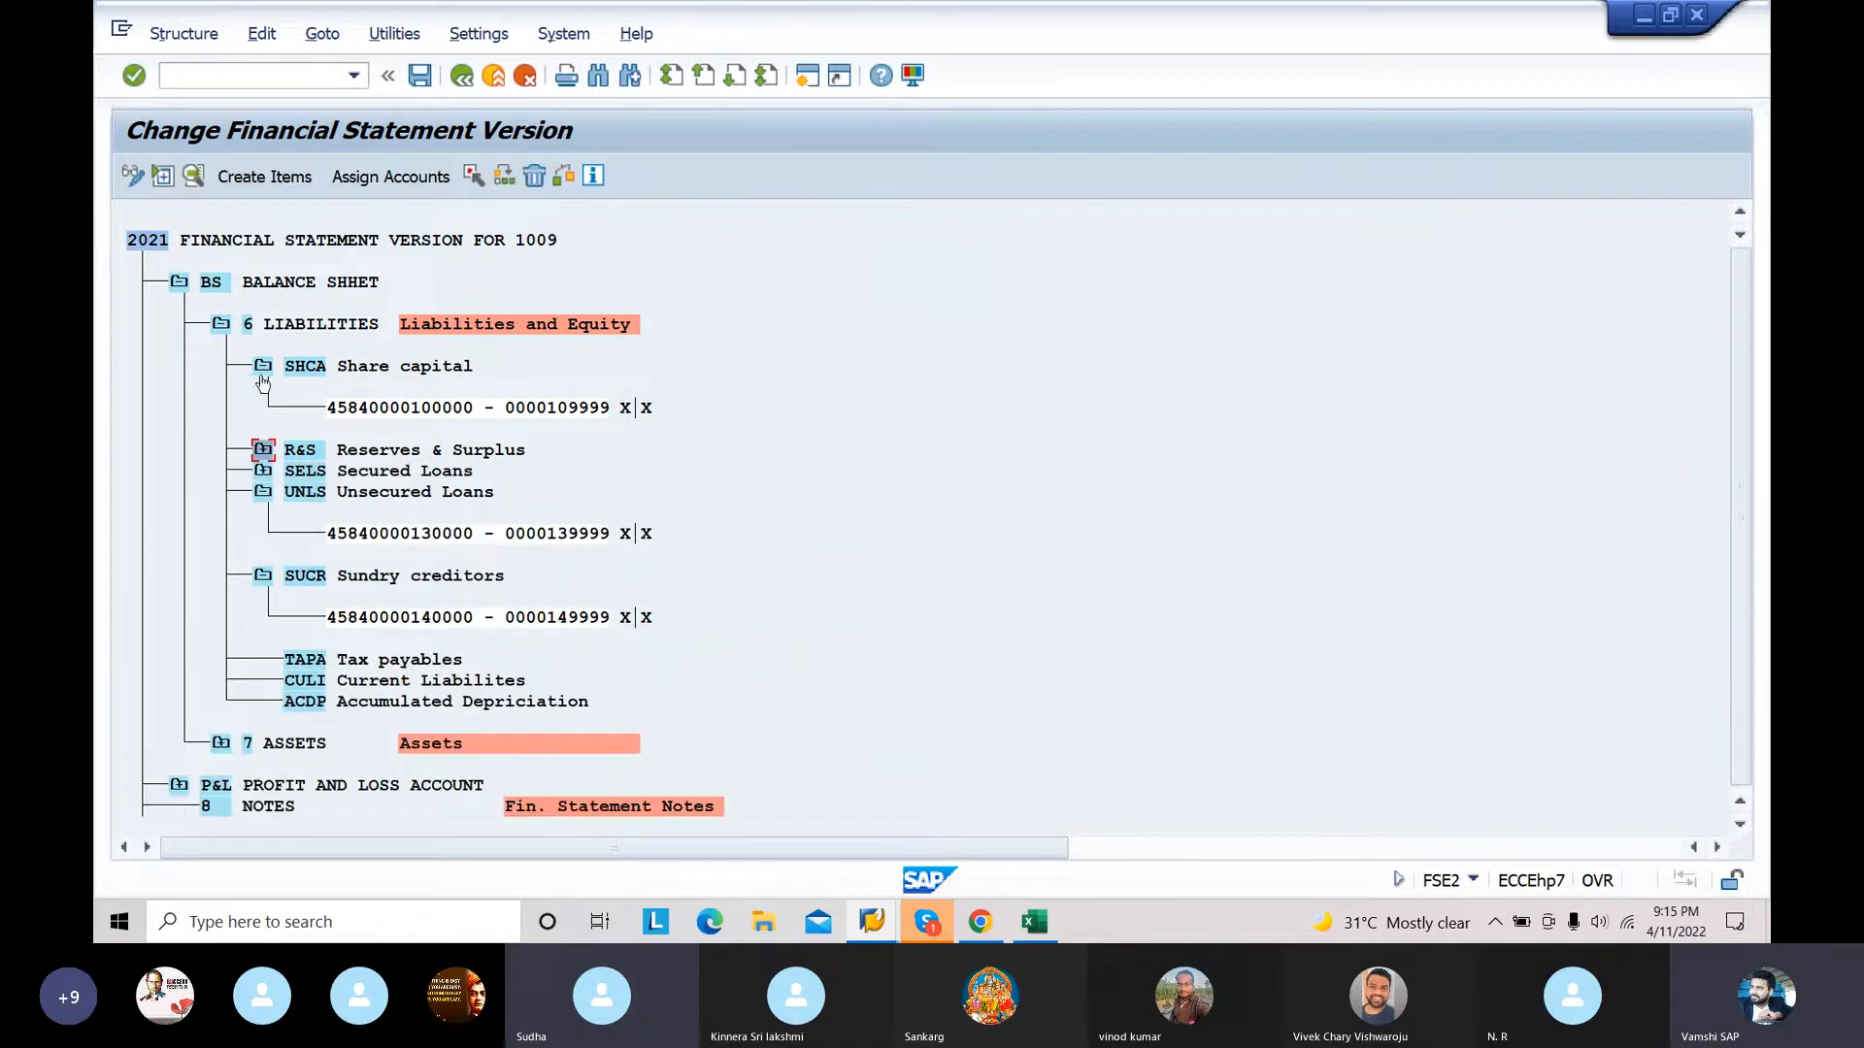
{"action": "left_click", "coordinate": [262, 367]}
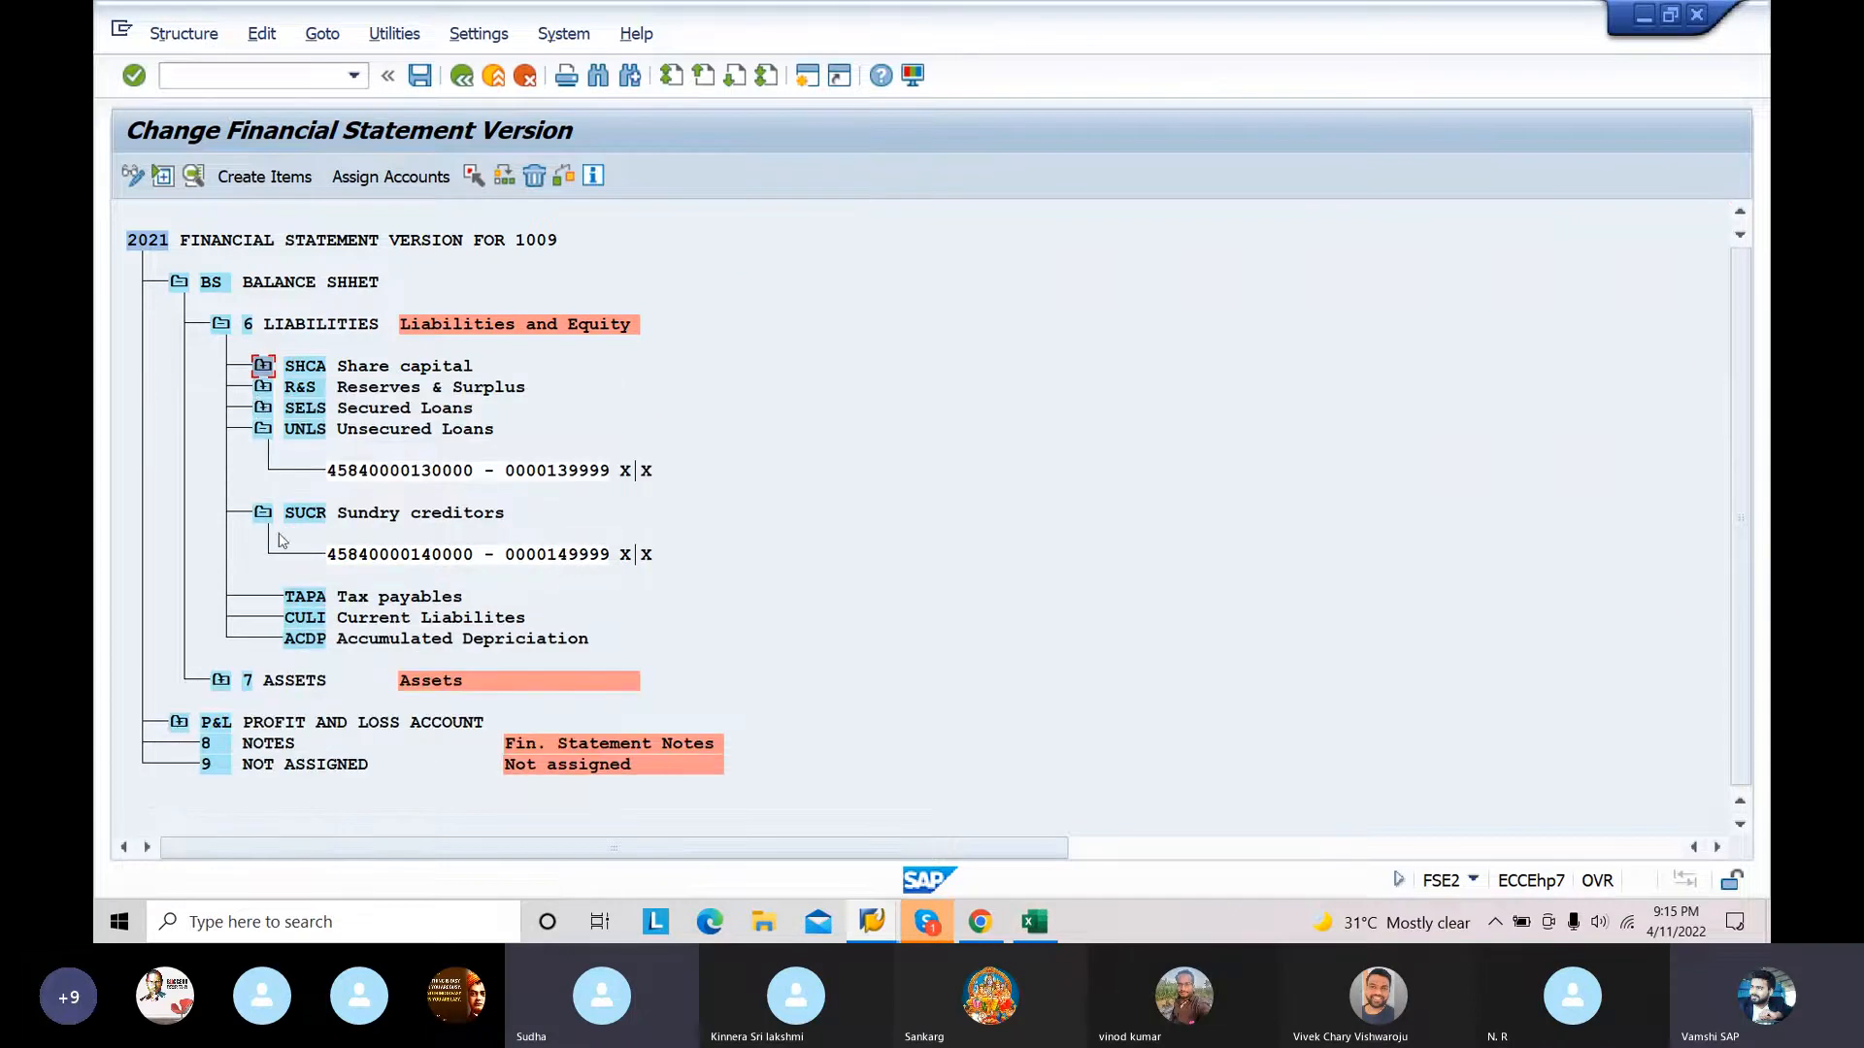
Step: Assign the account range 150000 to 159999 to the TAPA Tax payables item with both the D and C indicators enabled
{"action": "left_click", "coordinate": [351, 602]}
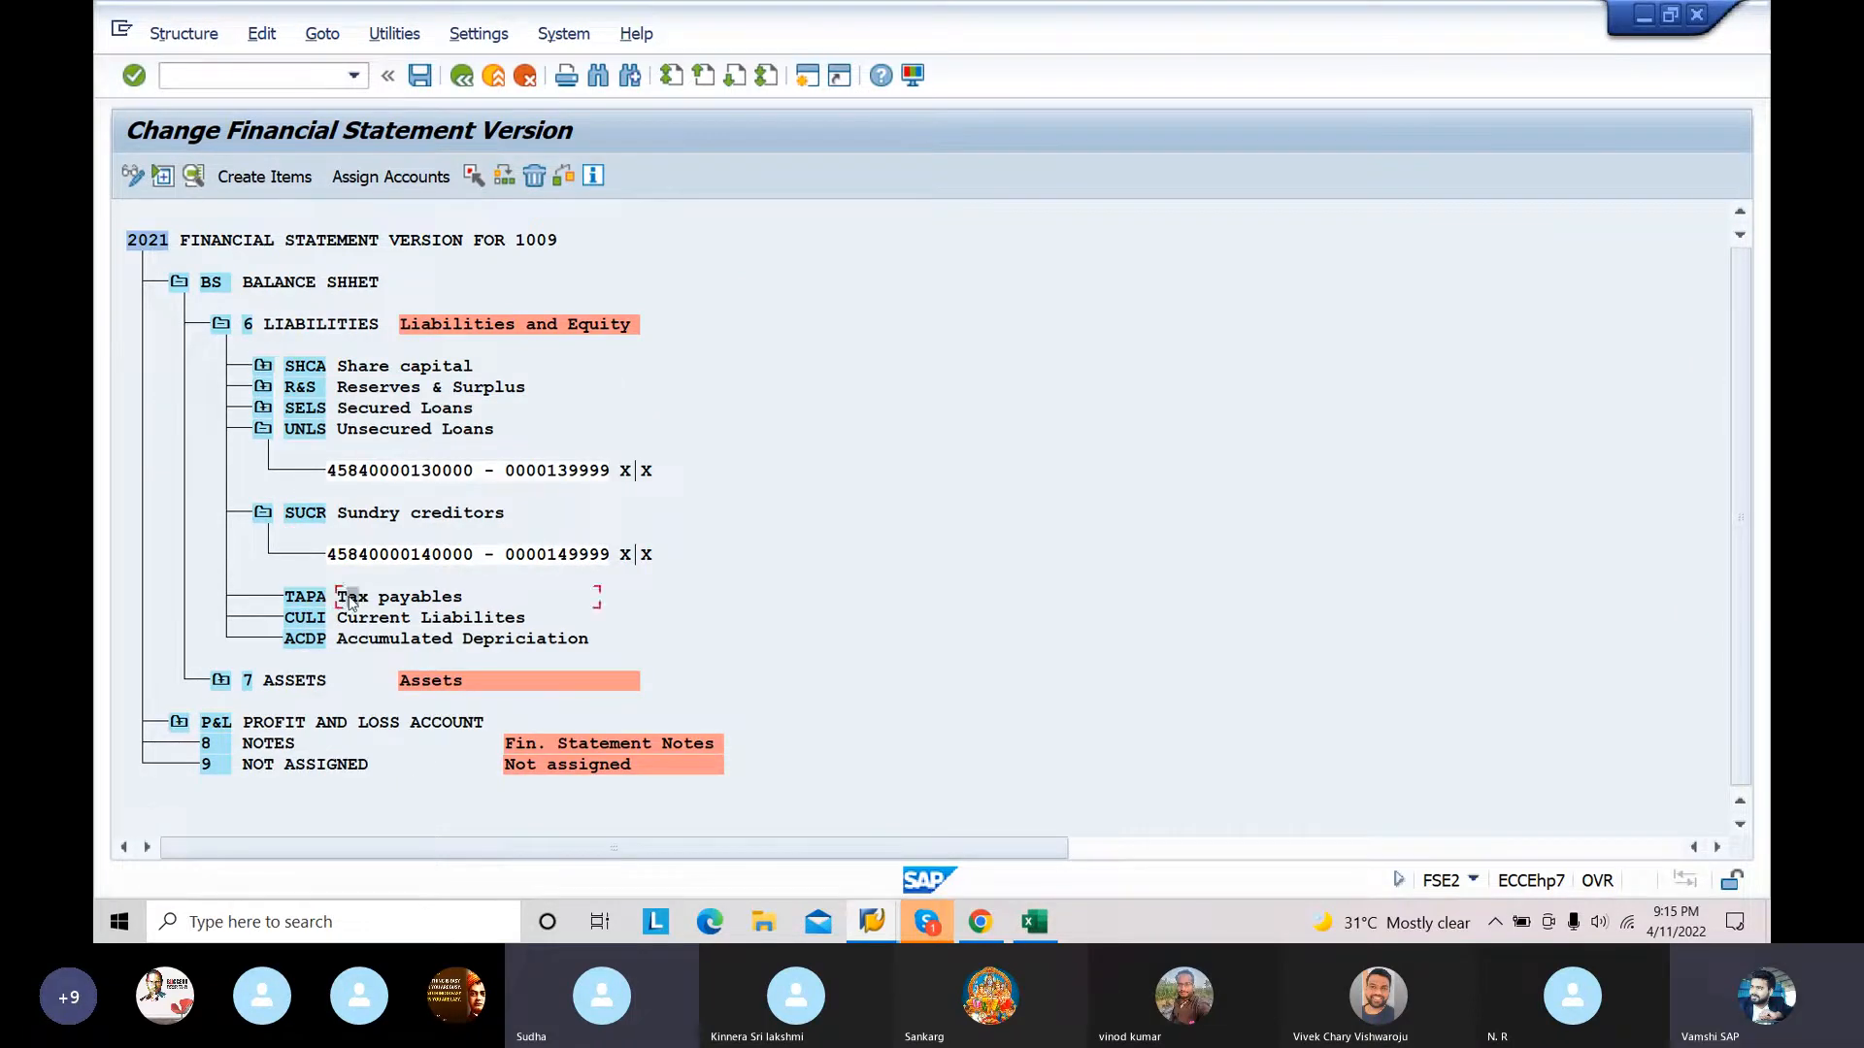
{"action": "left_click", "coordinate": [424, 178]}
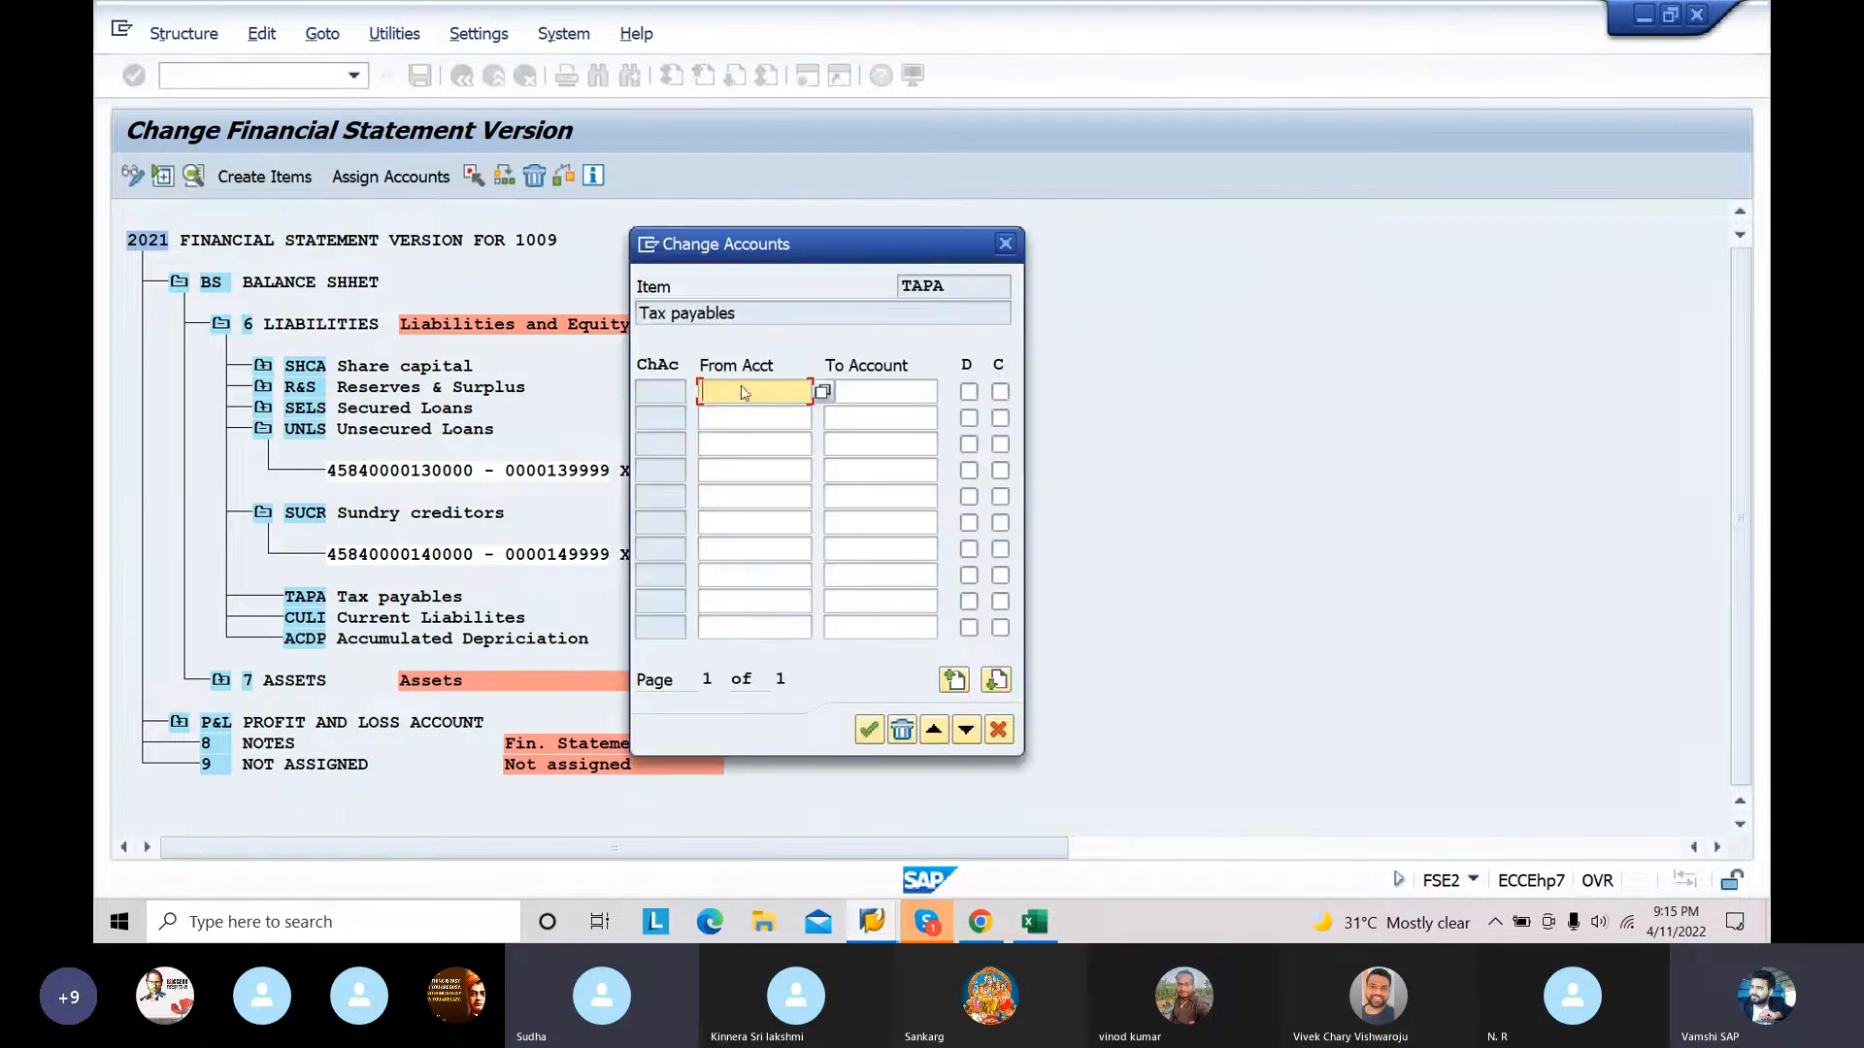
{"action": "type", "text": "150000"}
{"action": "left_click", "coordinate": [868, 392]}
{"action": "type", "text": "159999"}
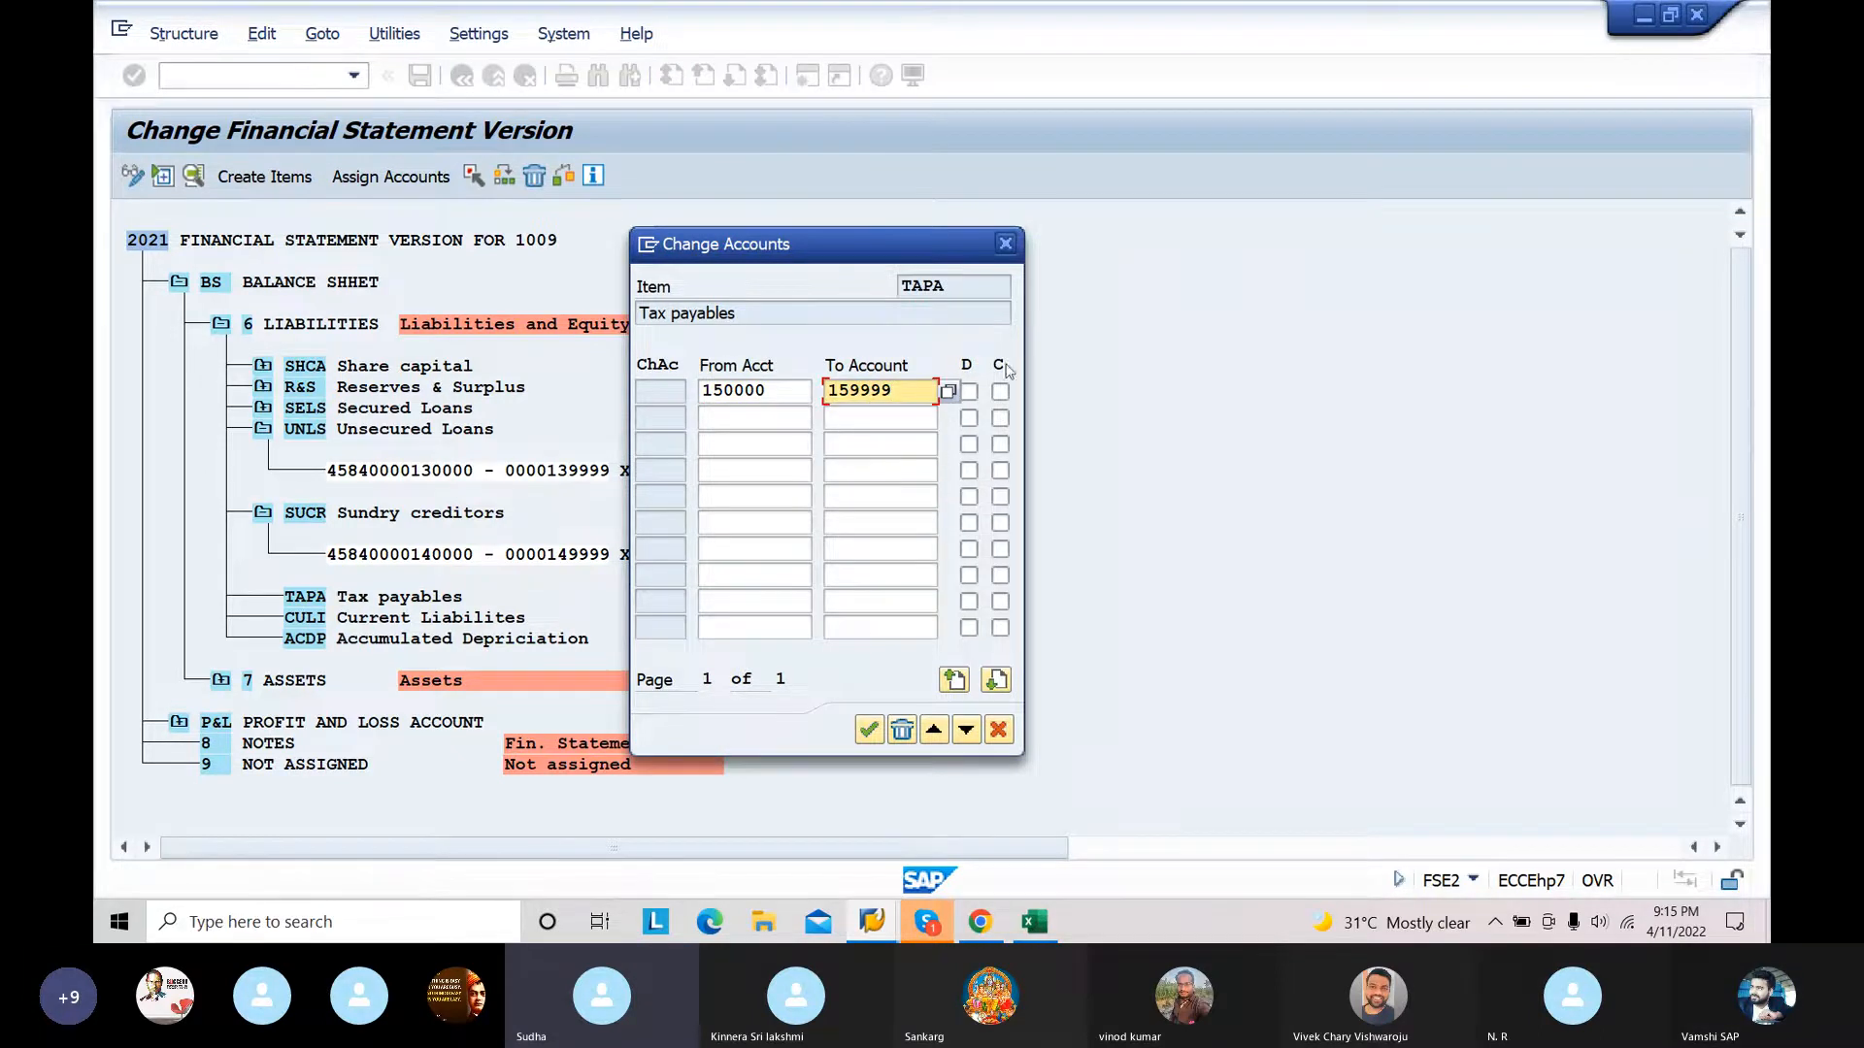
{"action": "left_click", "coordinate": [968, 392]}
{"action": "left_click", "coordinate": [1000, 393]}
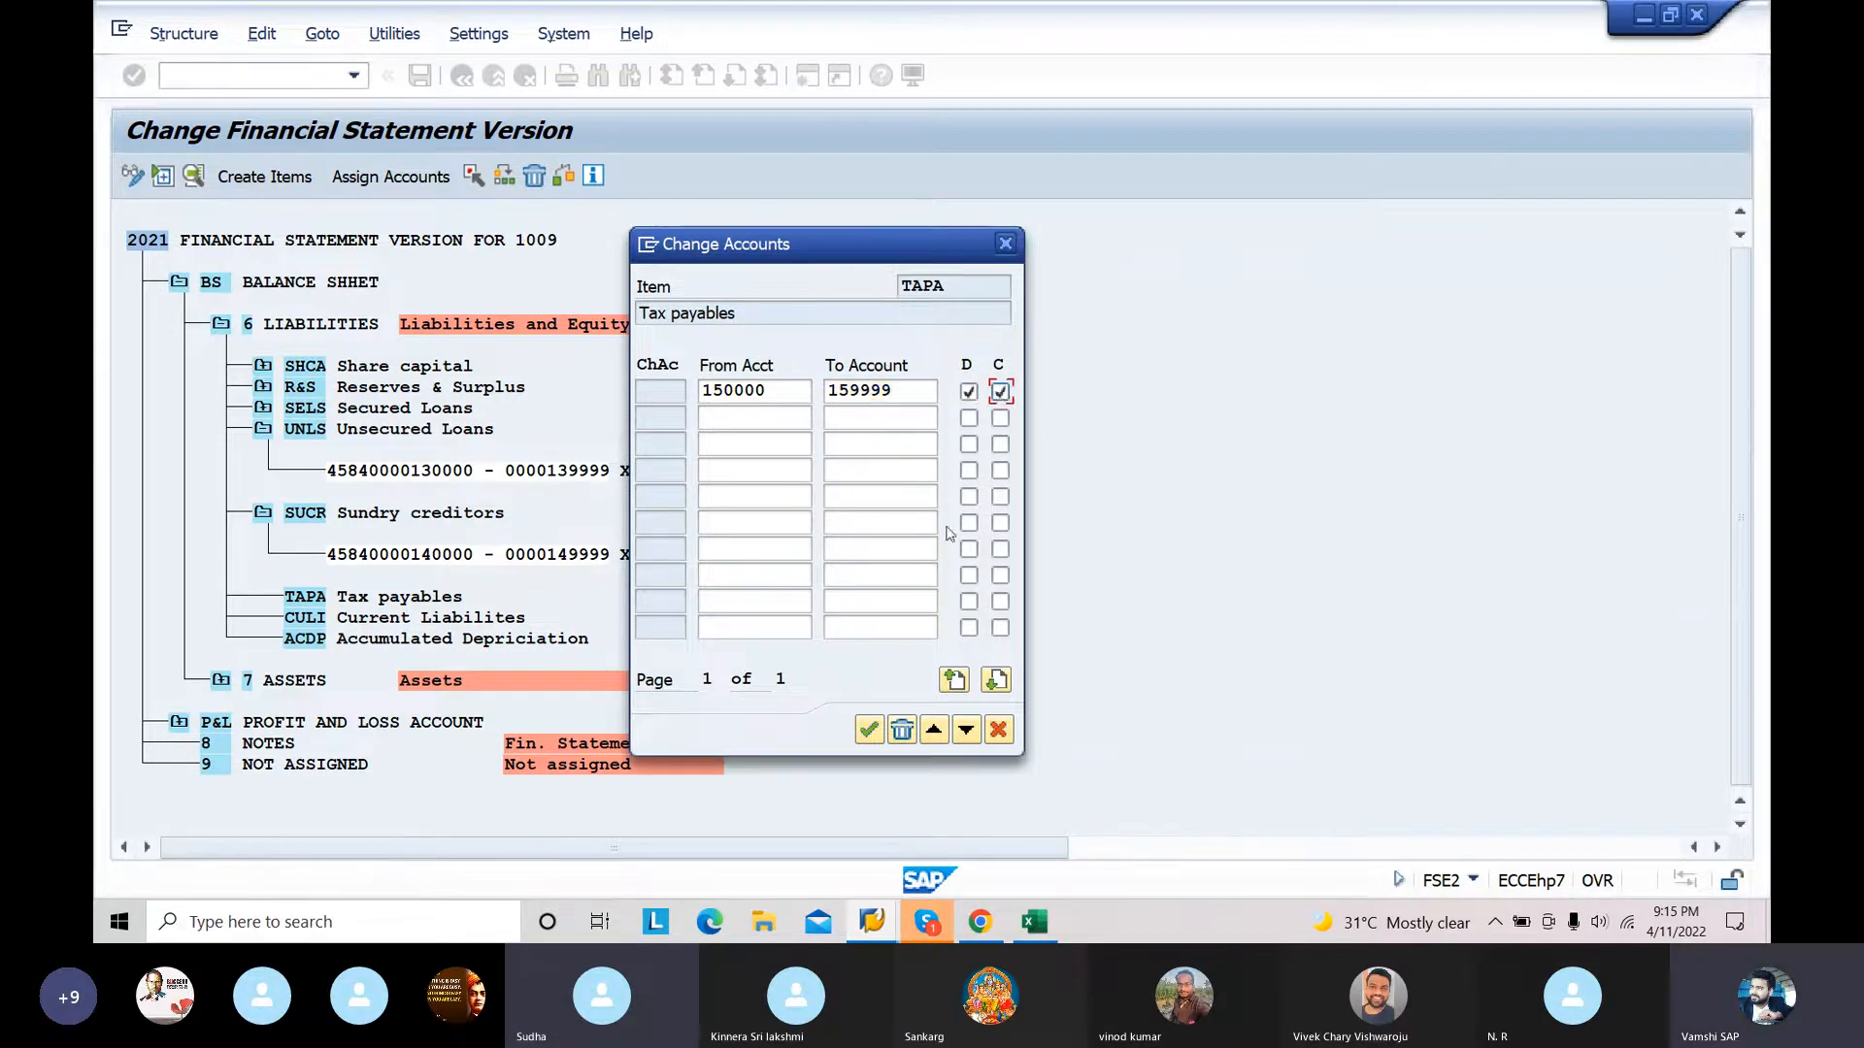
{"action": "left_click", "coordinate": [869, 730]}
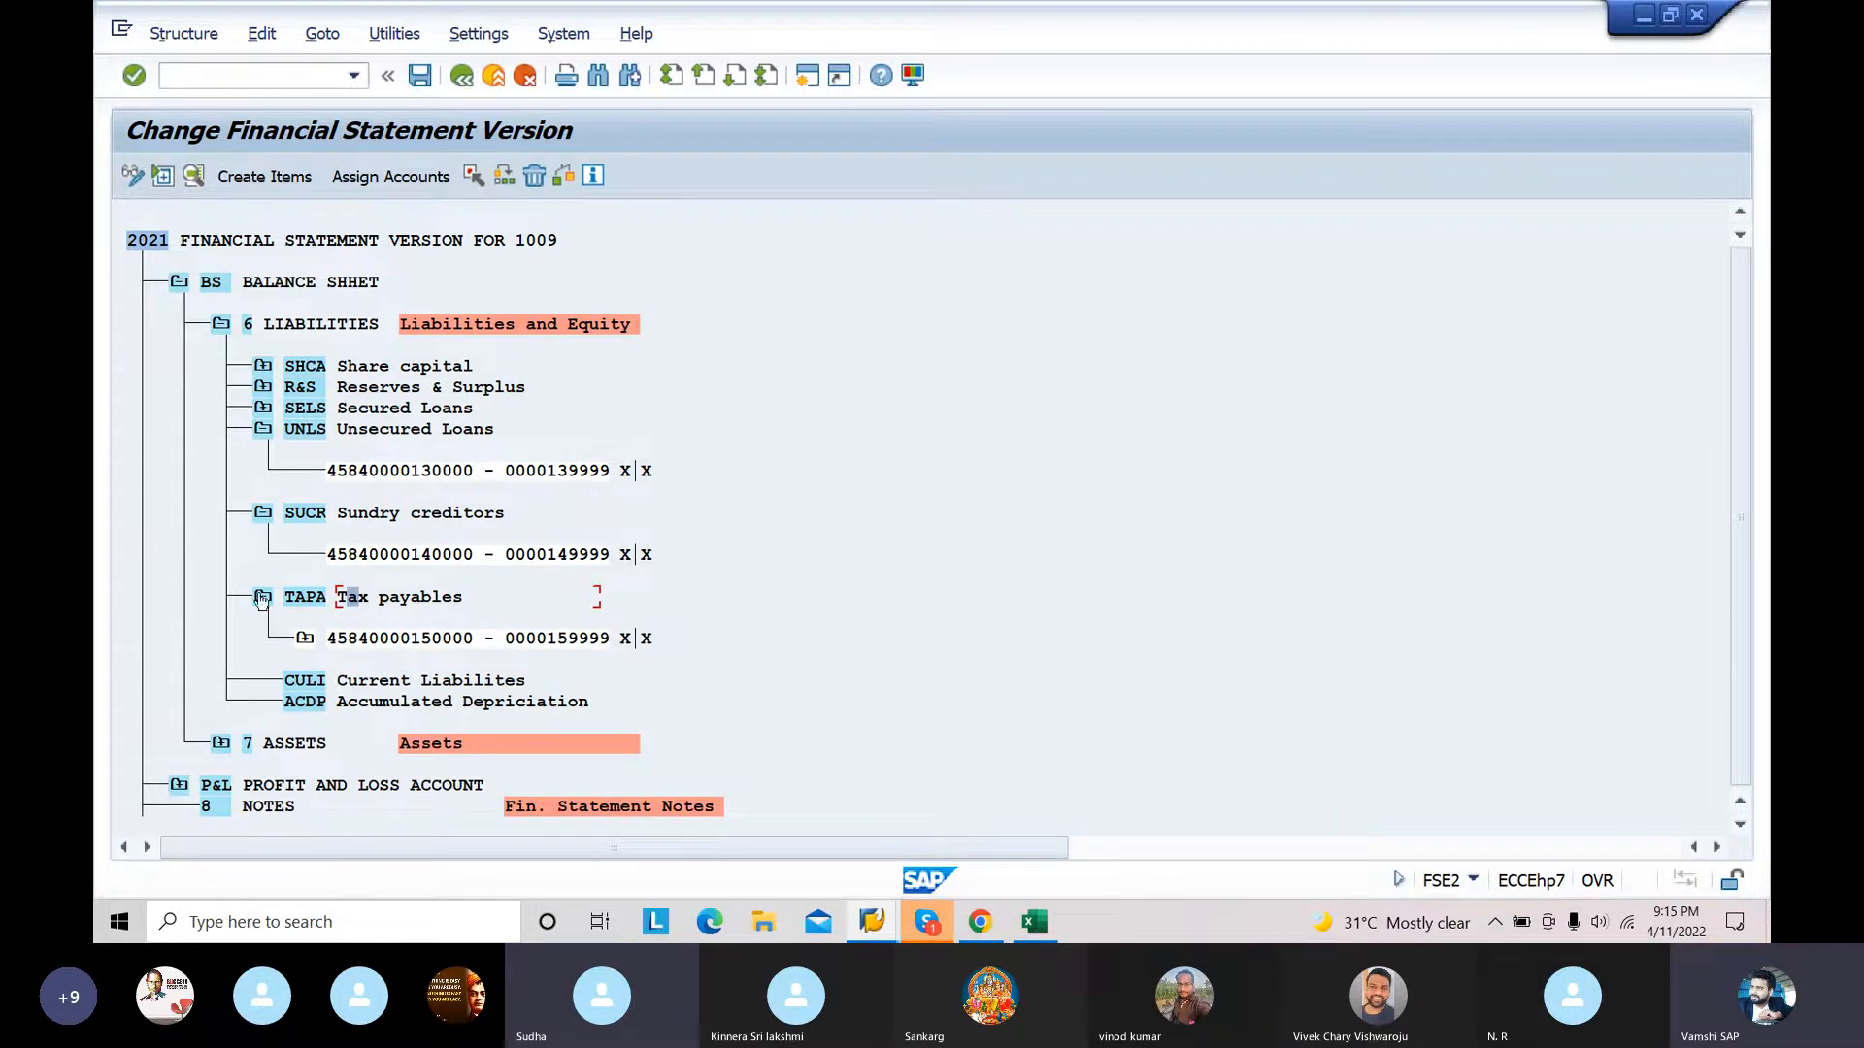
Step: Collapse the TAPA node and assign the account range 160000 to 169999 to the CULI Current Liabilites item with both the D and C indicators enabled
{"action": "left_click", "coordinate": [264, 597]}
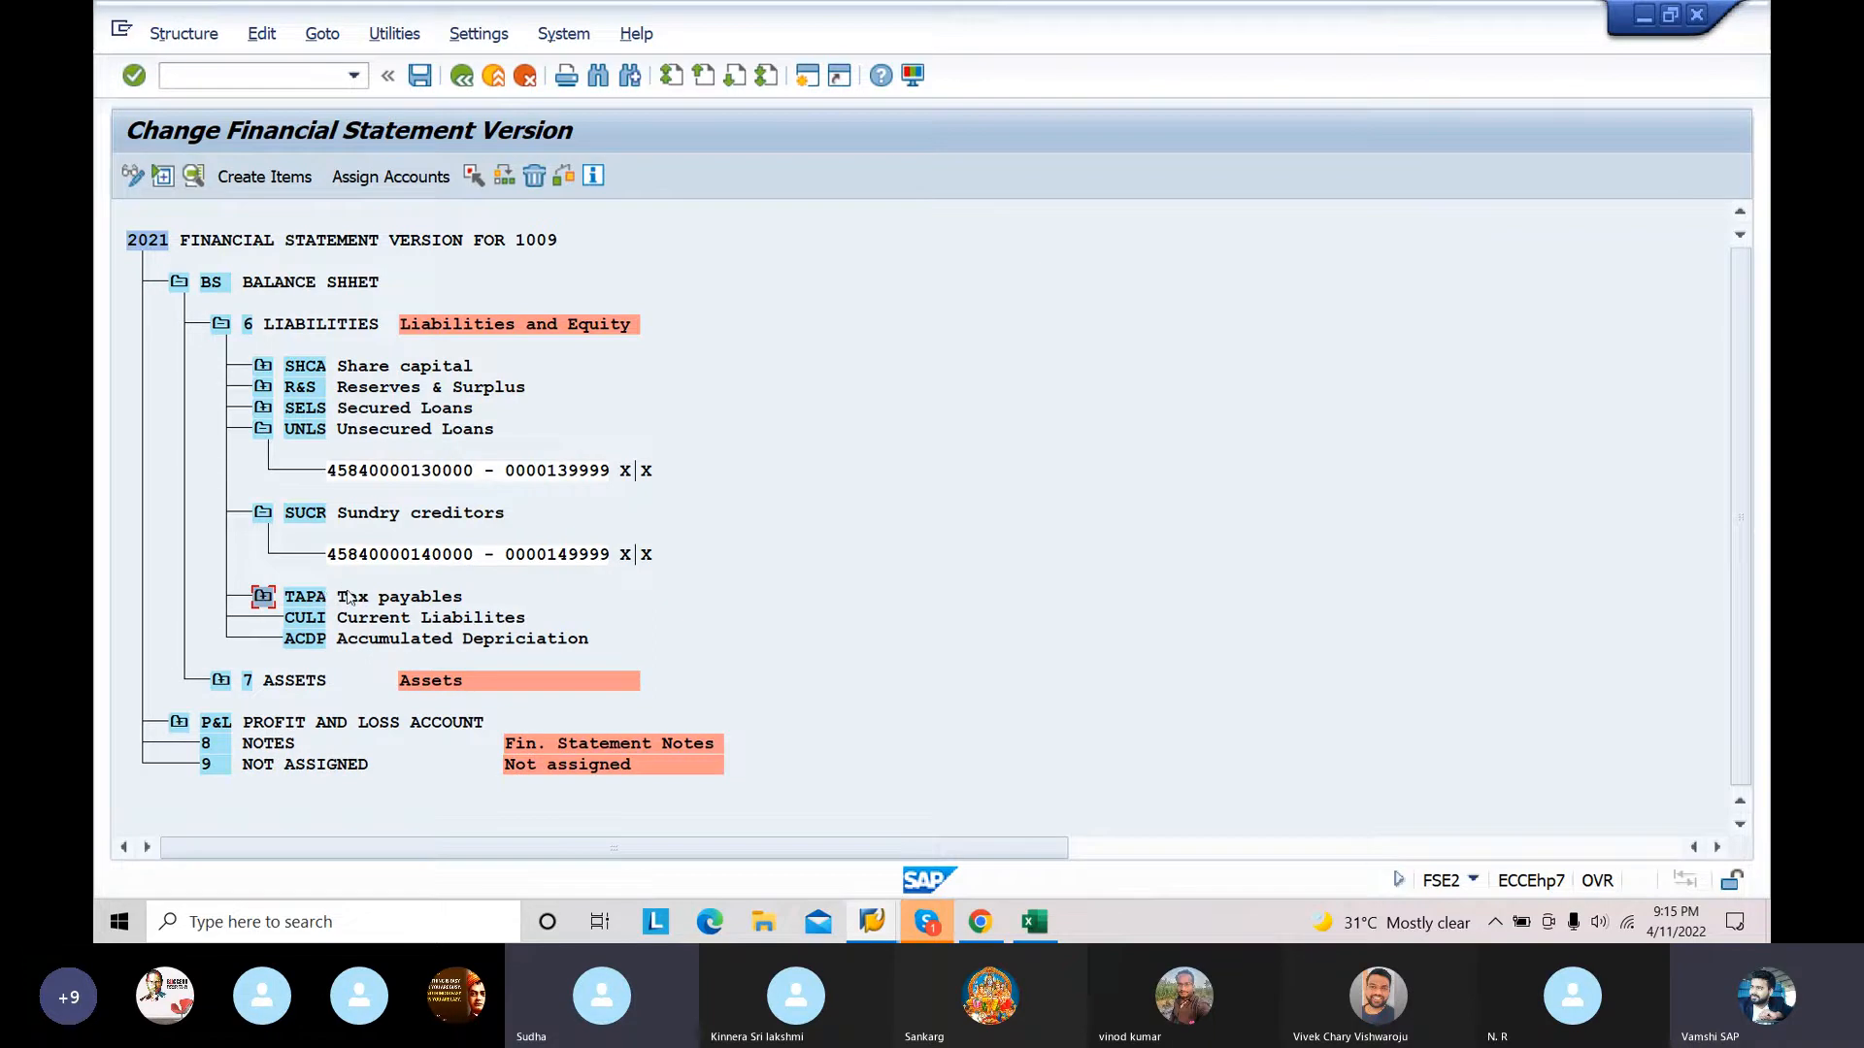
{"action": "left_click", "coordinate": [359, 622]}
{"action": "left_click", "coordinate": [392, 178]}
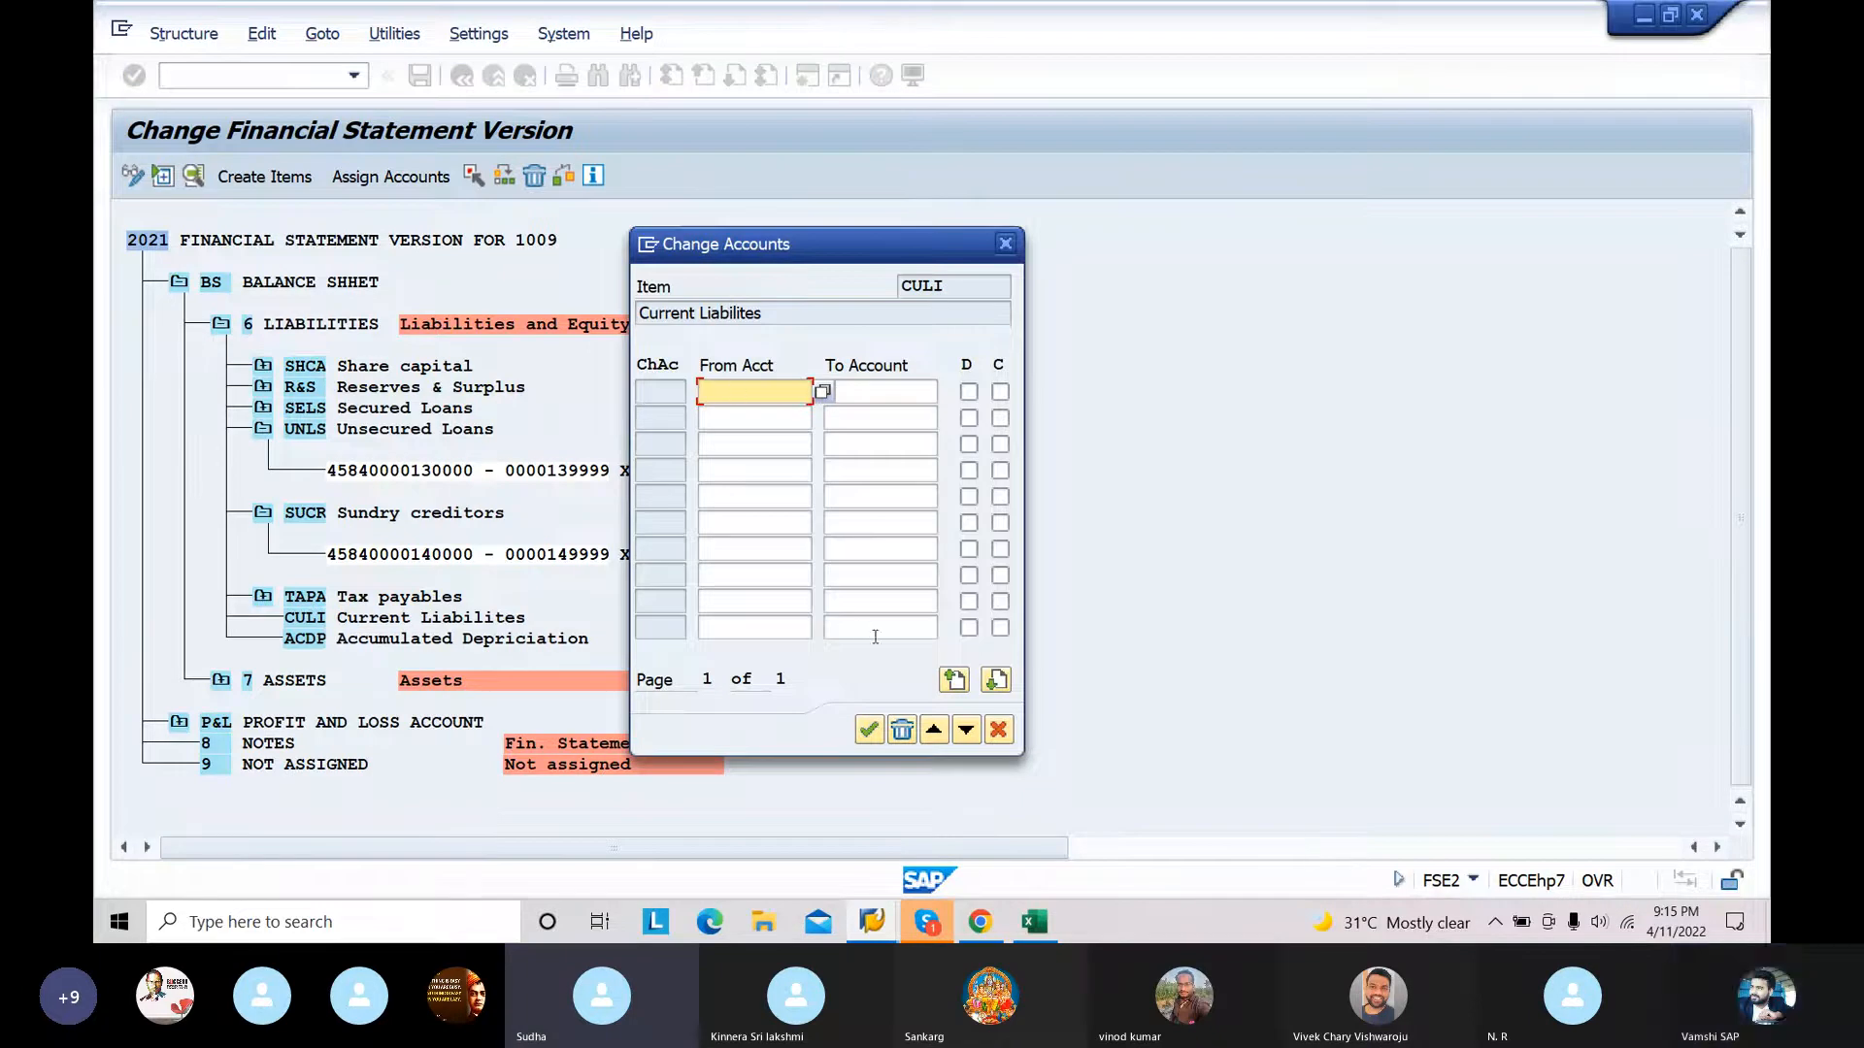
{"action": "mouse_move", "coordinate": [1035, 929]}
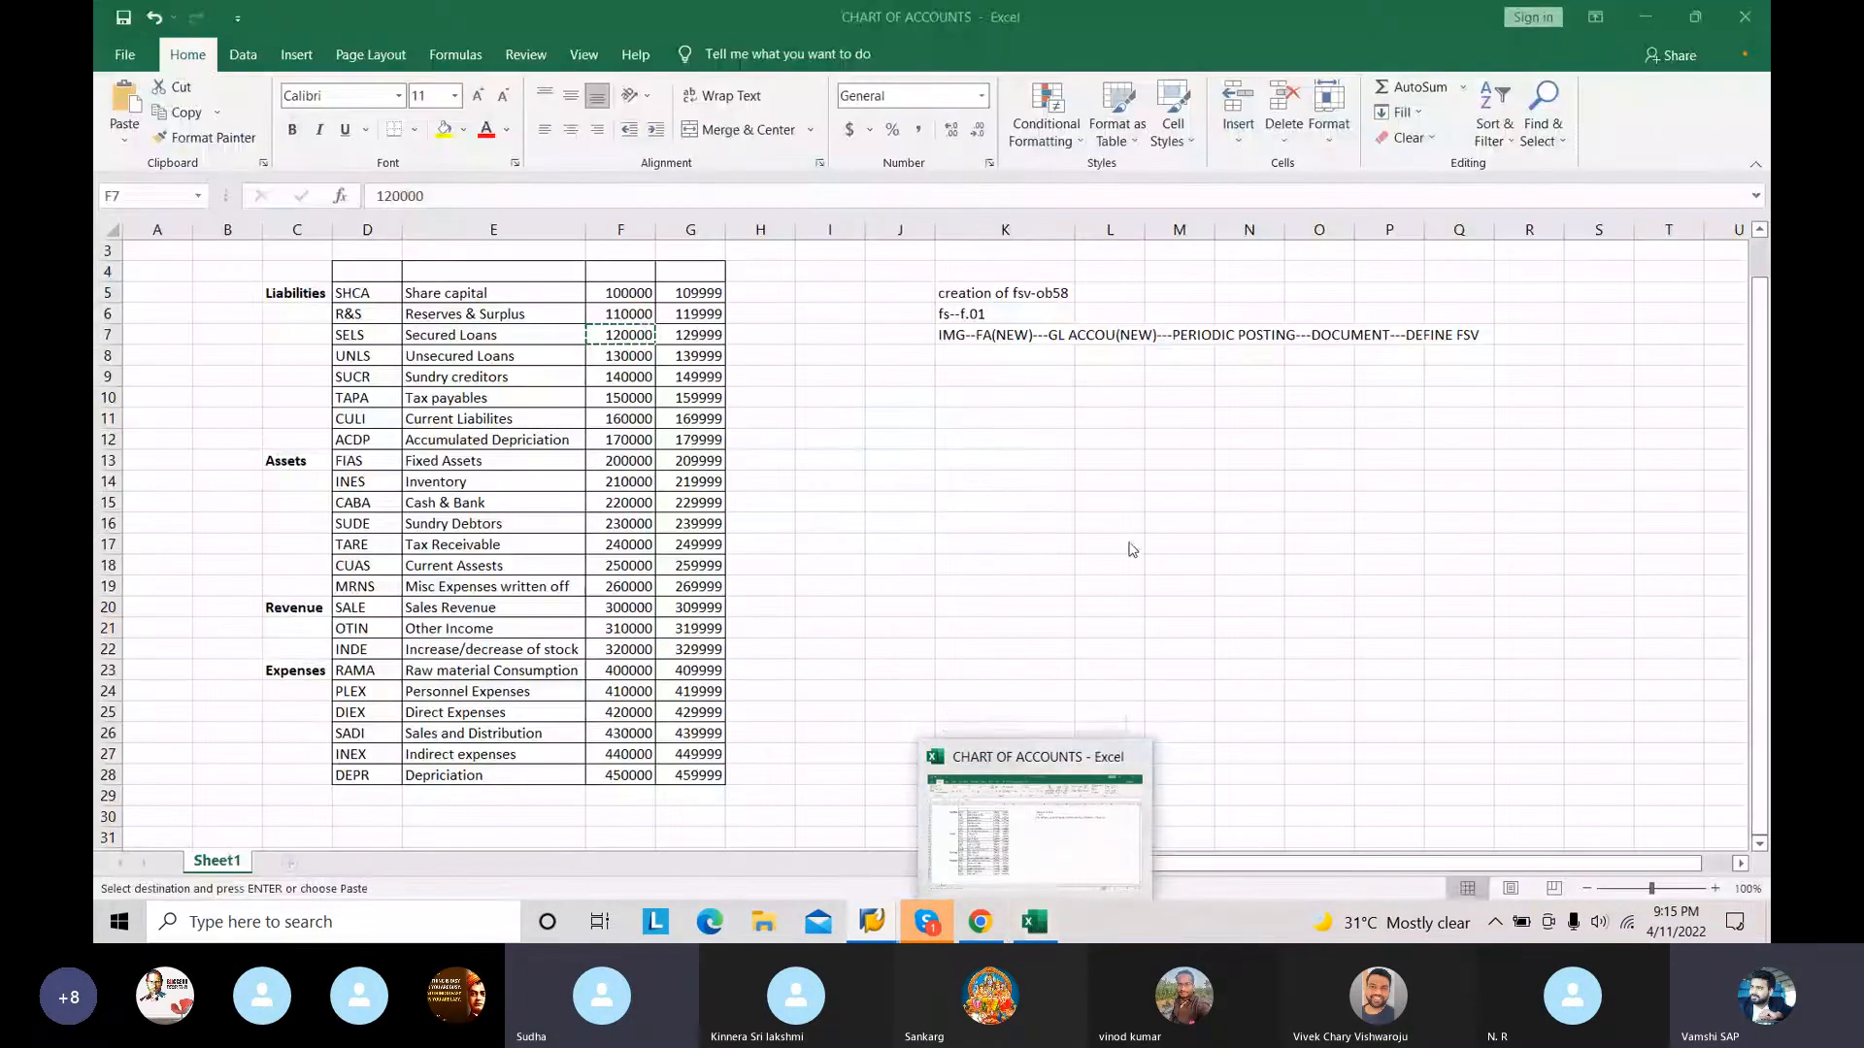
{"action": "type", "text": "160000"}
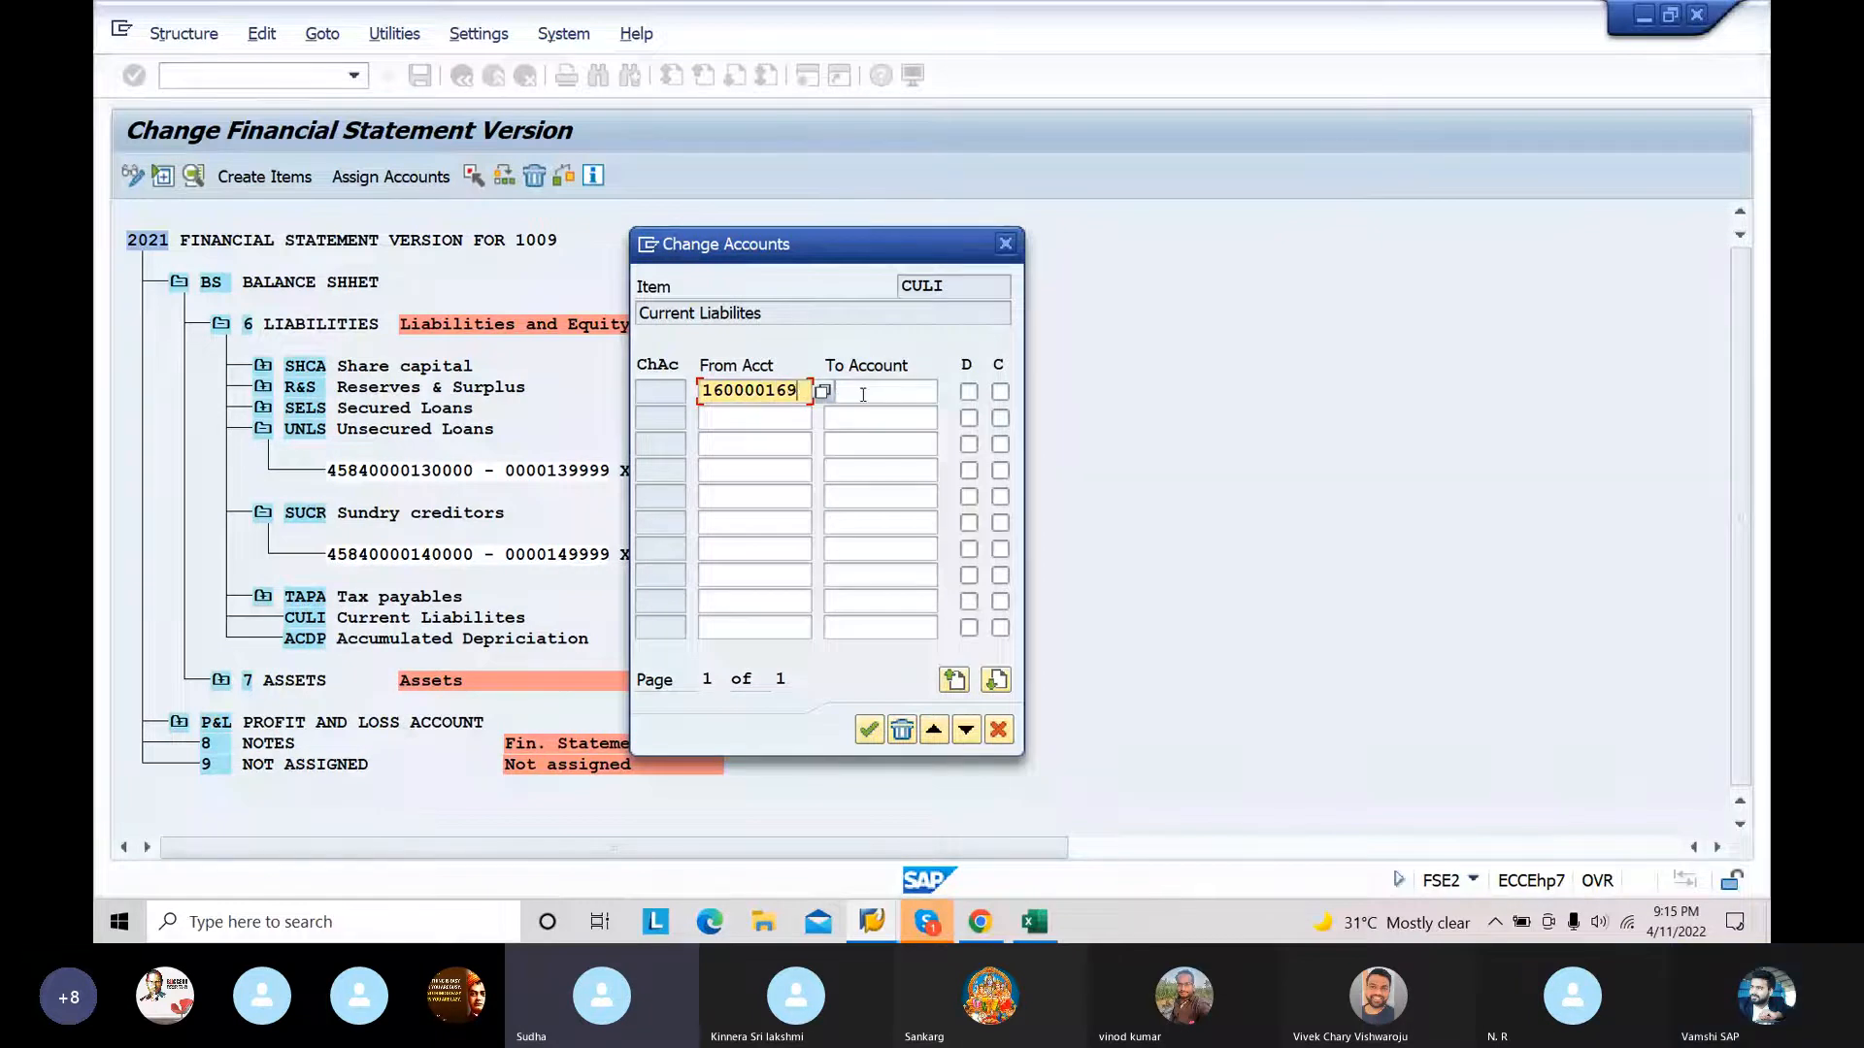
{"action": "left_click", "coordinate": [863, 394]}
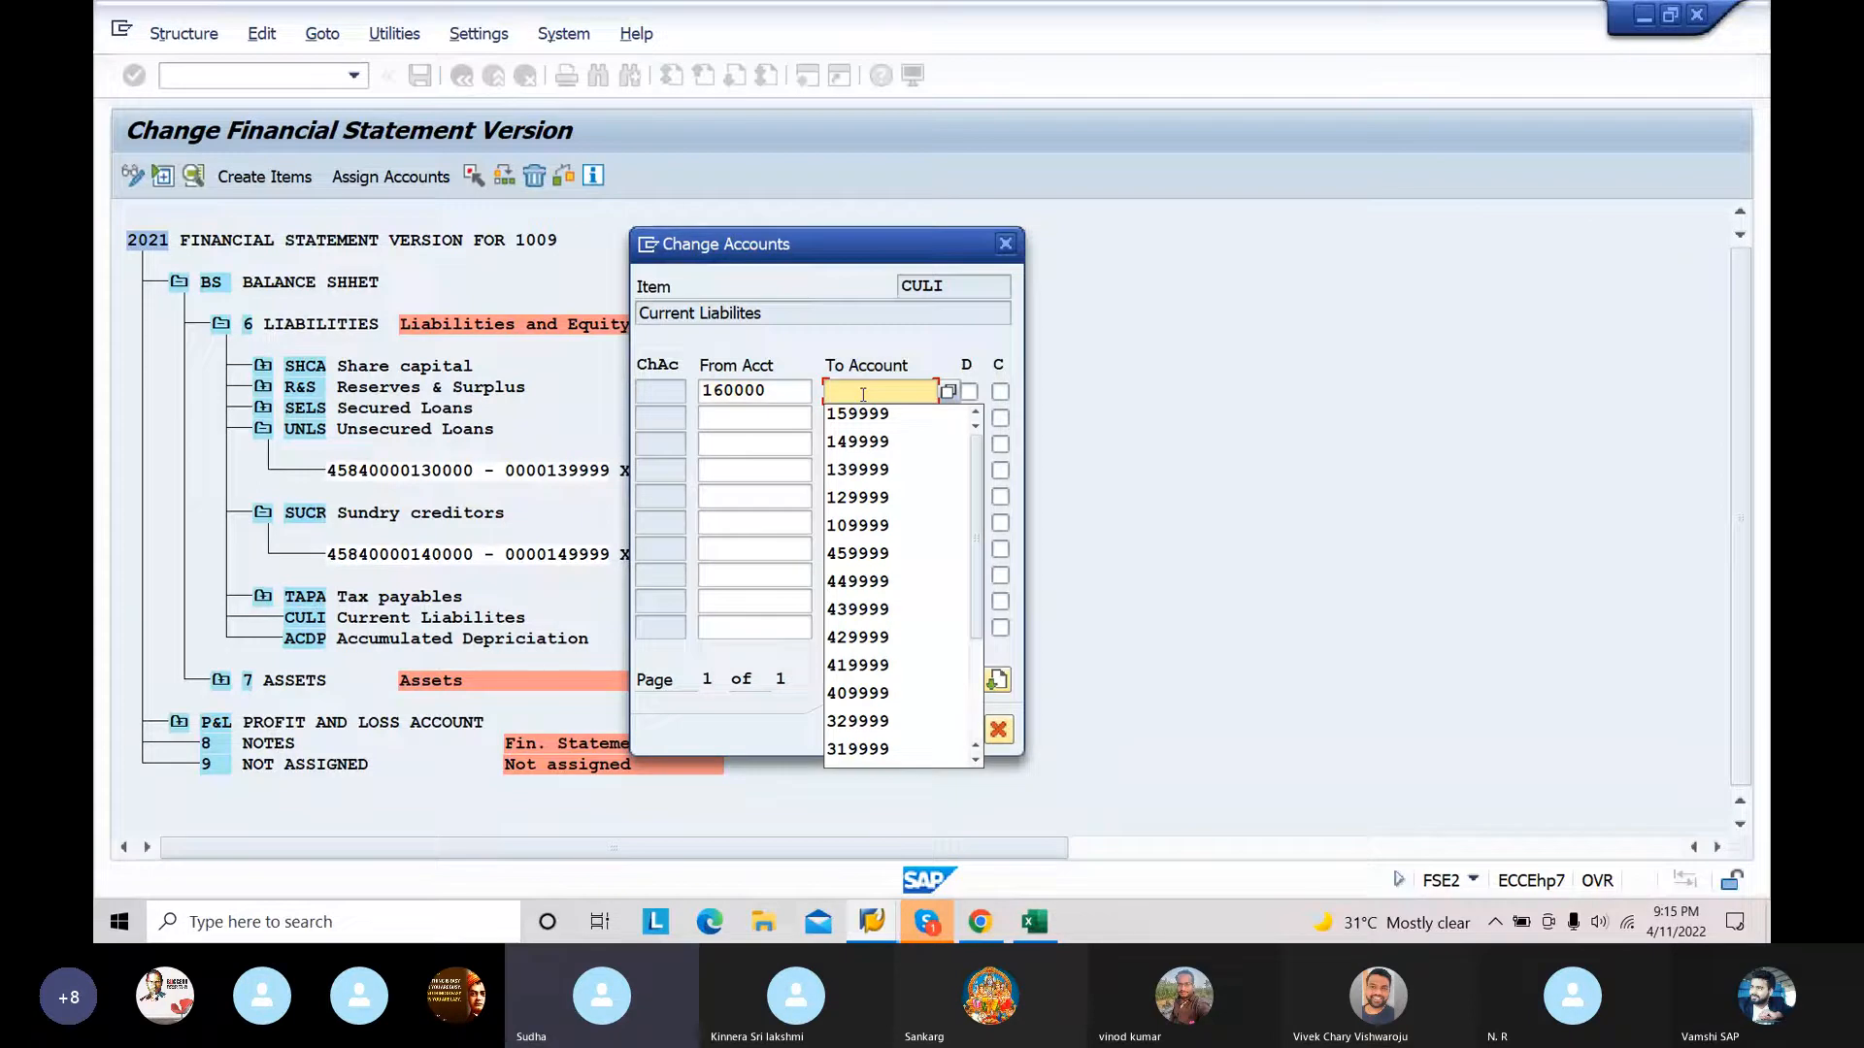
{"action": "type", "text": "169999"}
{"action": "left_click", "coordinate": [970, 392]}
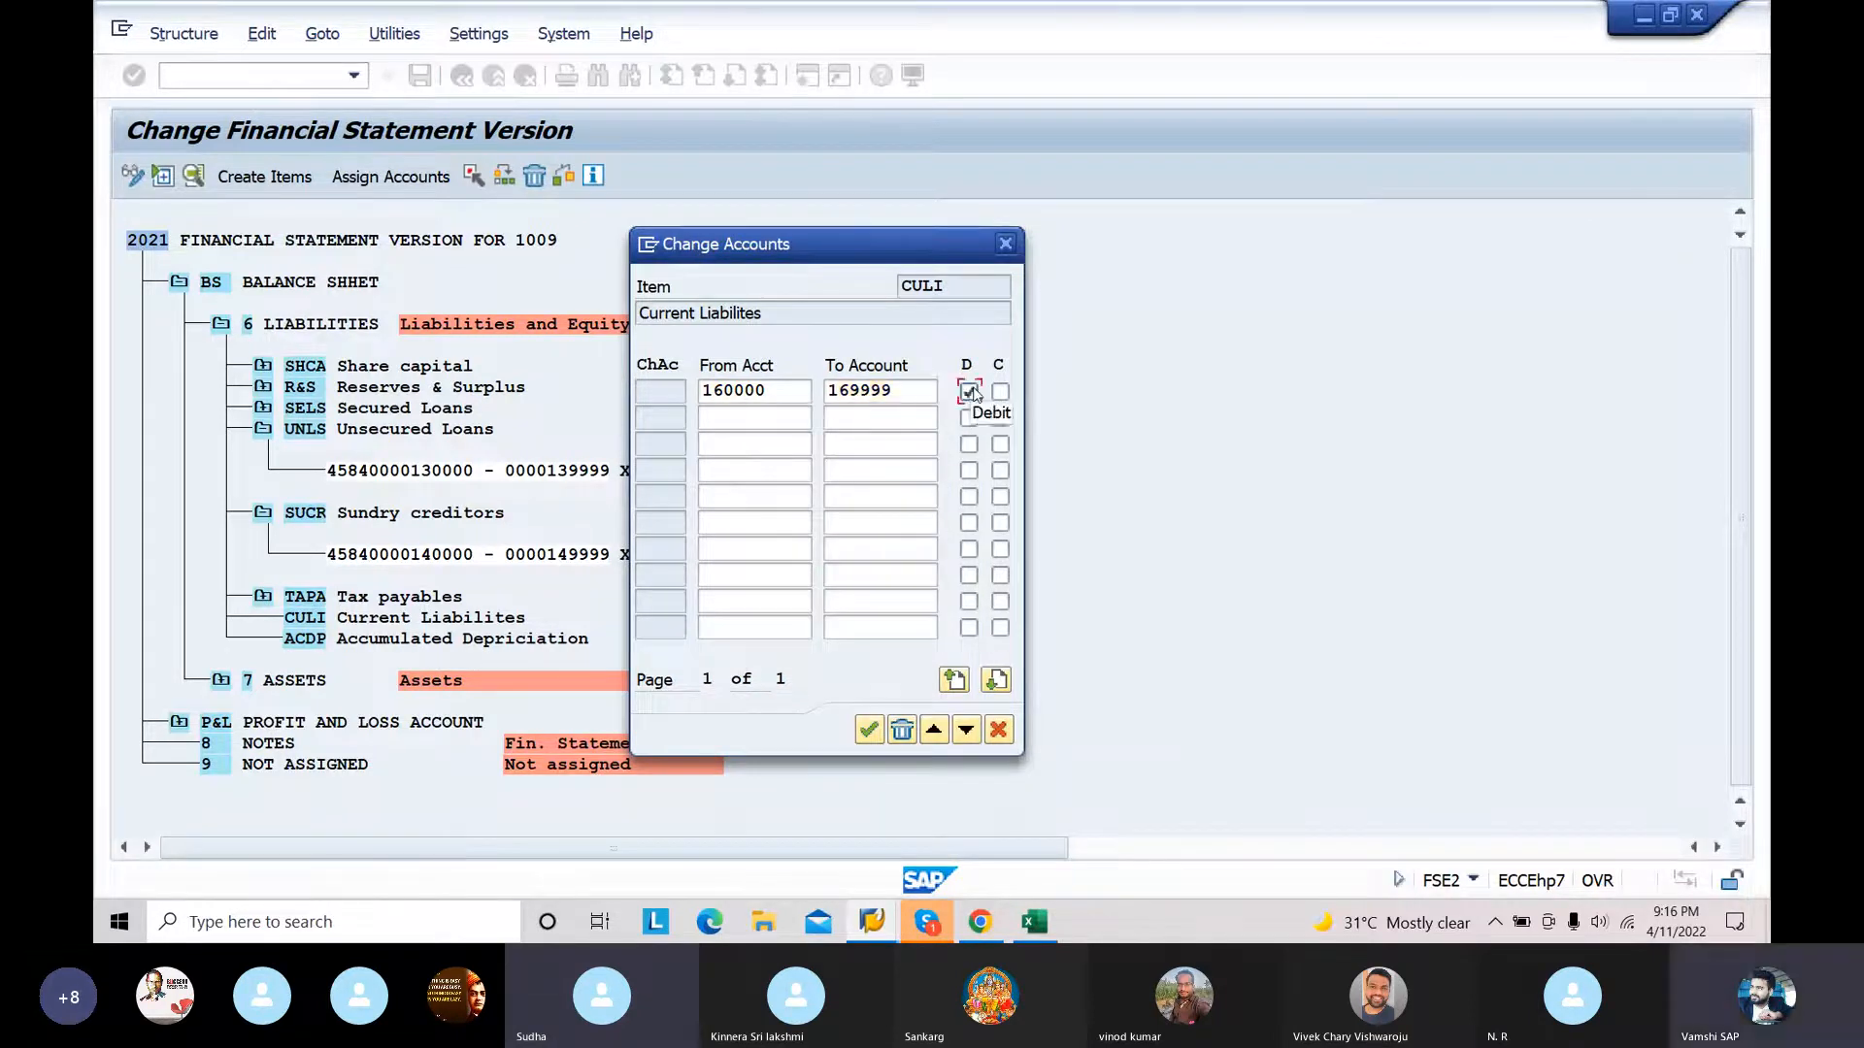
{"action": "left_click", "coordinate": [1000, 392]}
{"action": "left_click", "coordinate": [871, 730]}
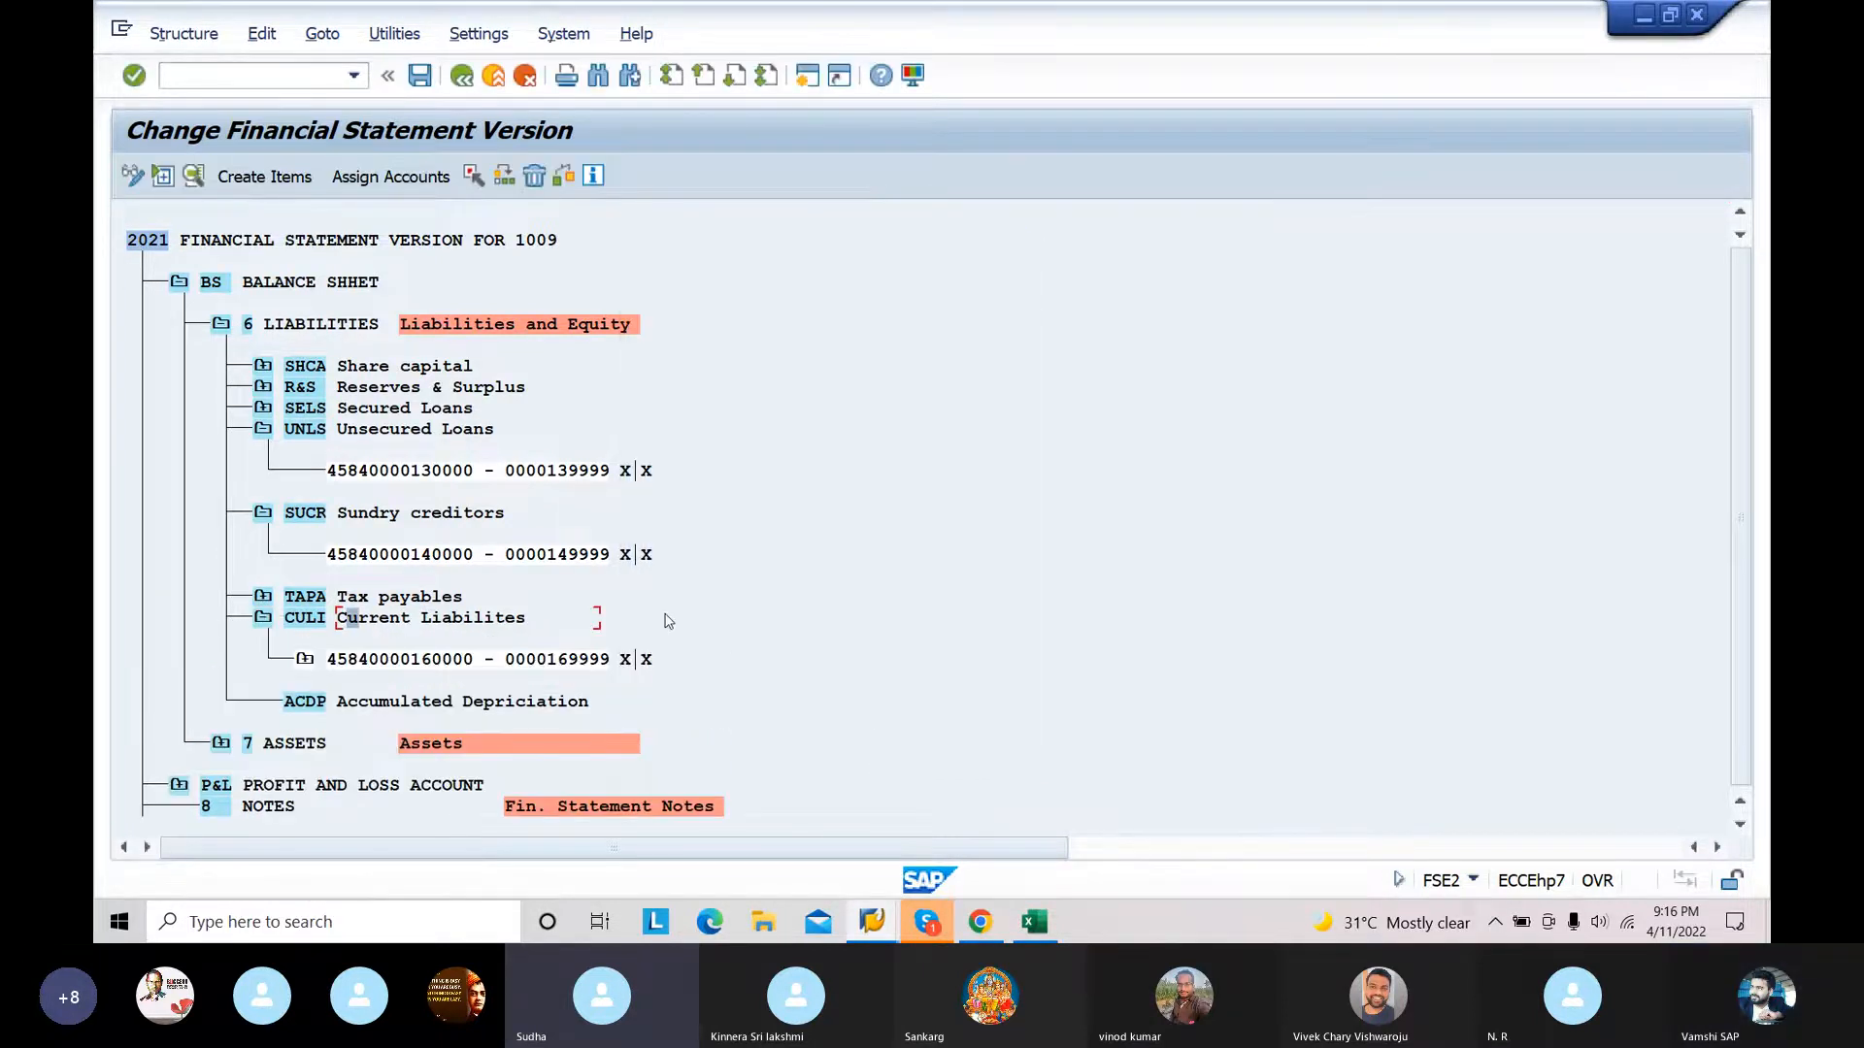
Step: Assign the account range 170000 to 179999 to the ACDP Accumulated Depriciation item with both D and C indicators enabled, and save the version
{"action": "left_click", "coordinate": [257, 615]}
{"action": "left_click", "coordinate": [260, 618]}
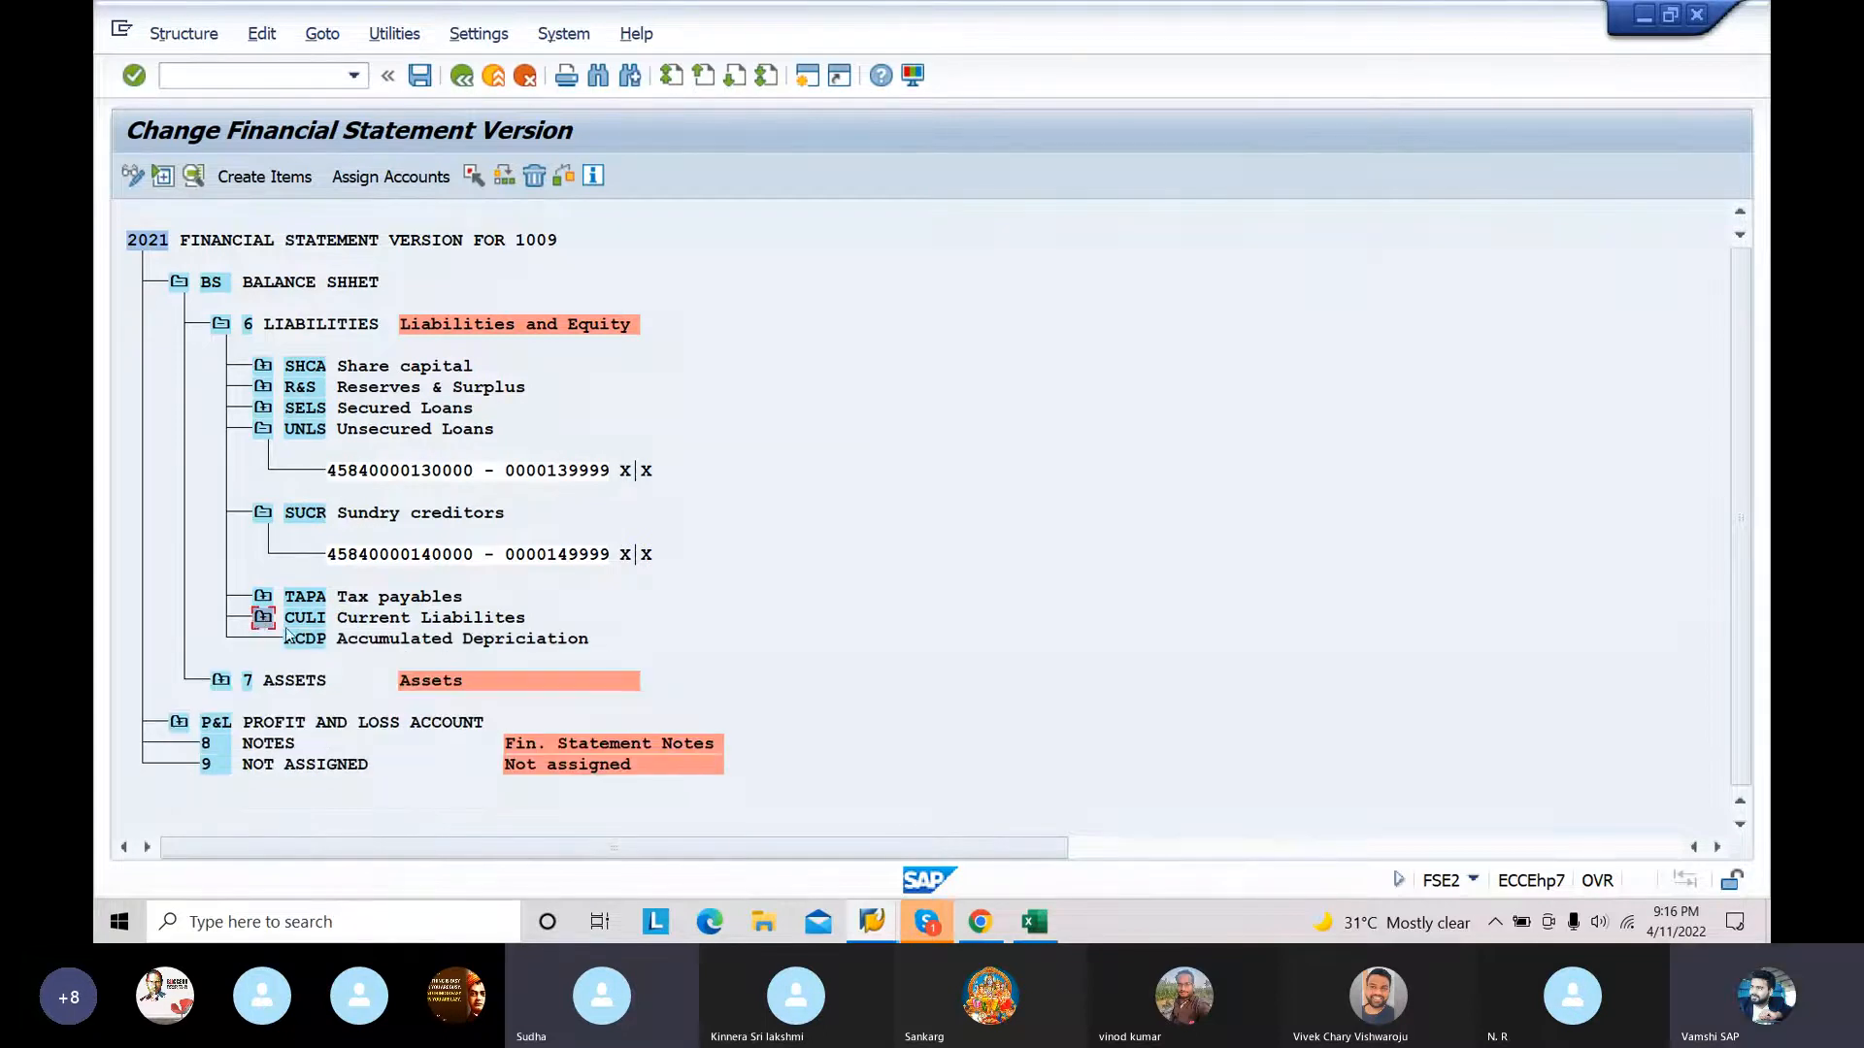
{"action": "left_click", "coordinate": [392, 180]}
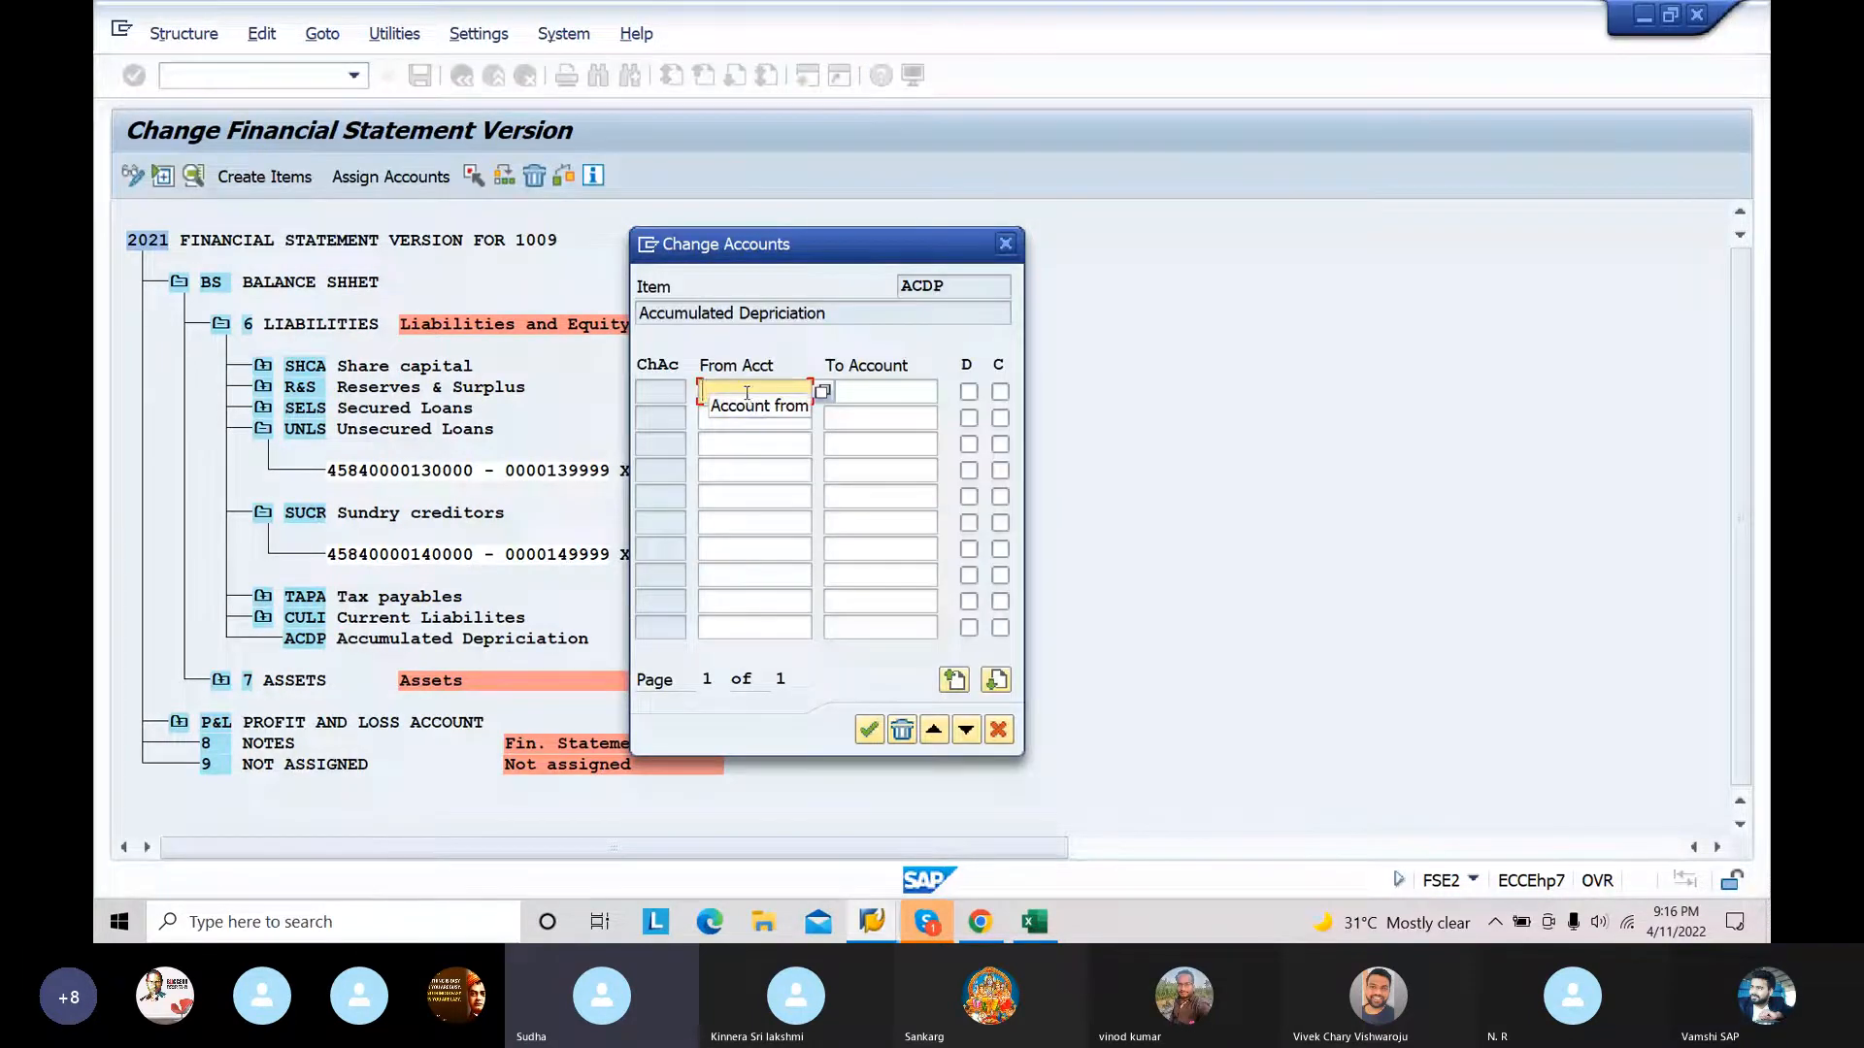
{"action": "type", "text": "170000"}
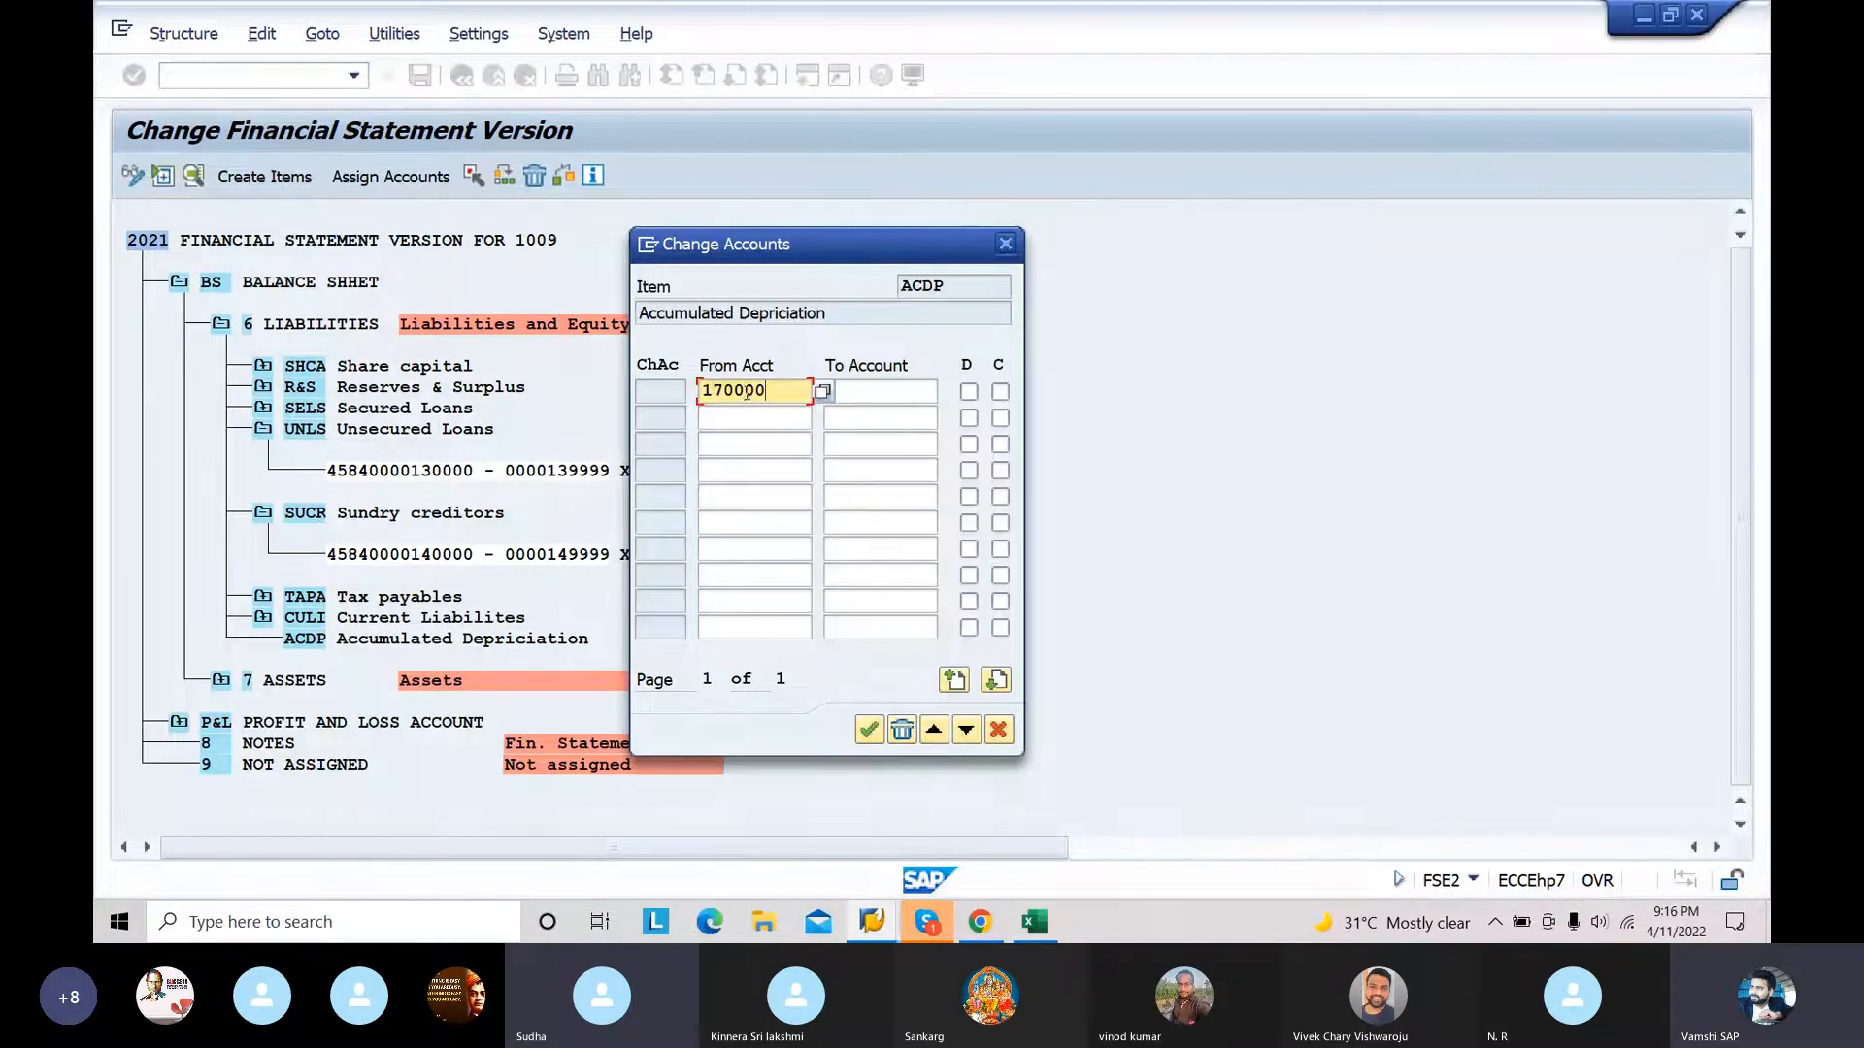
{"action": "left_click", "coordinate": [888, 392]}
{"action": "type", "text": "179999"}
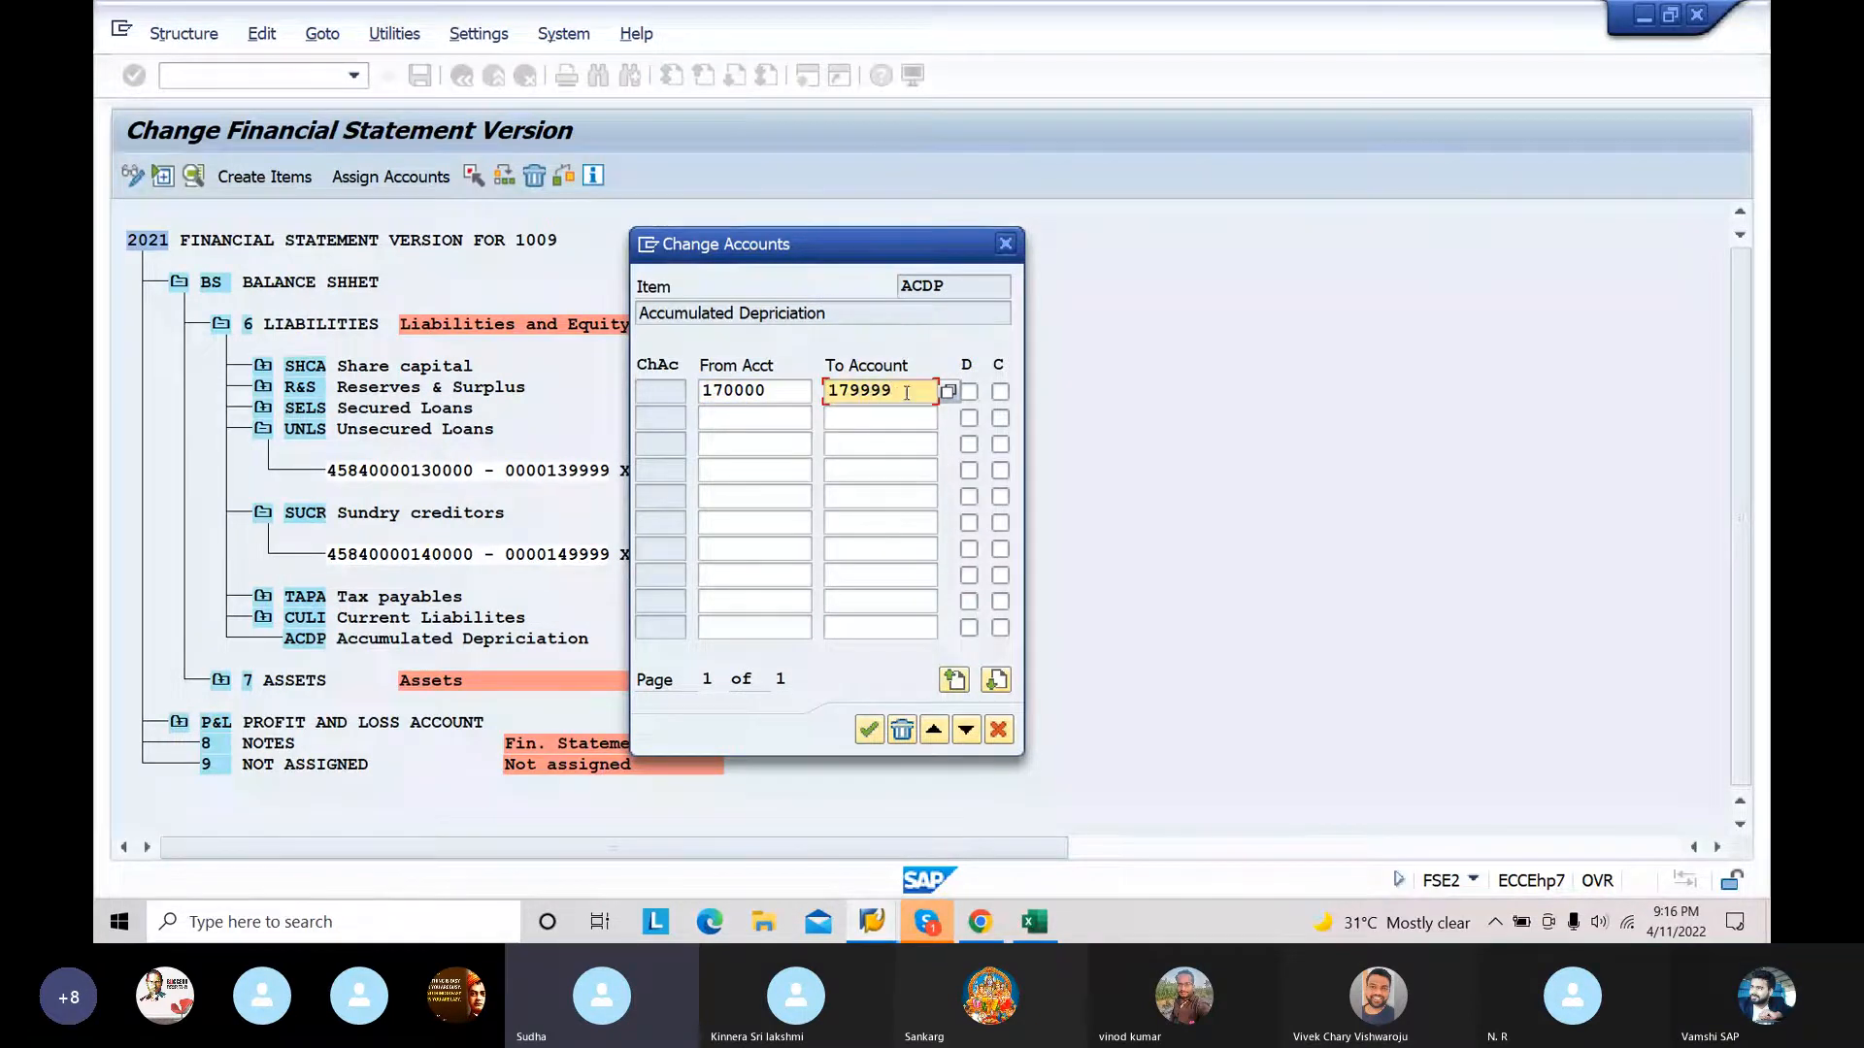
{"action": "left_click", "coordinate": [969, 392]}
{"action": "left_click", "coordinate": [1000, 393]}
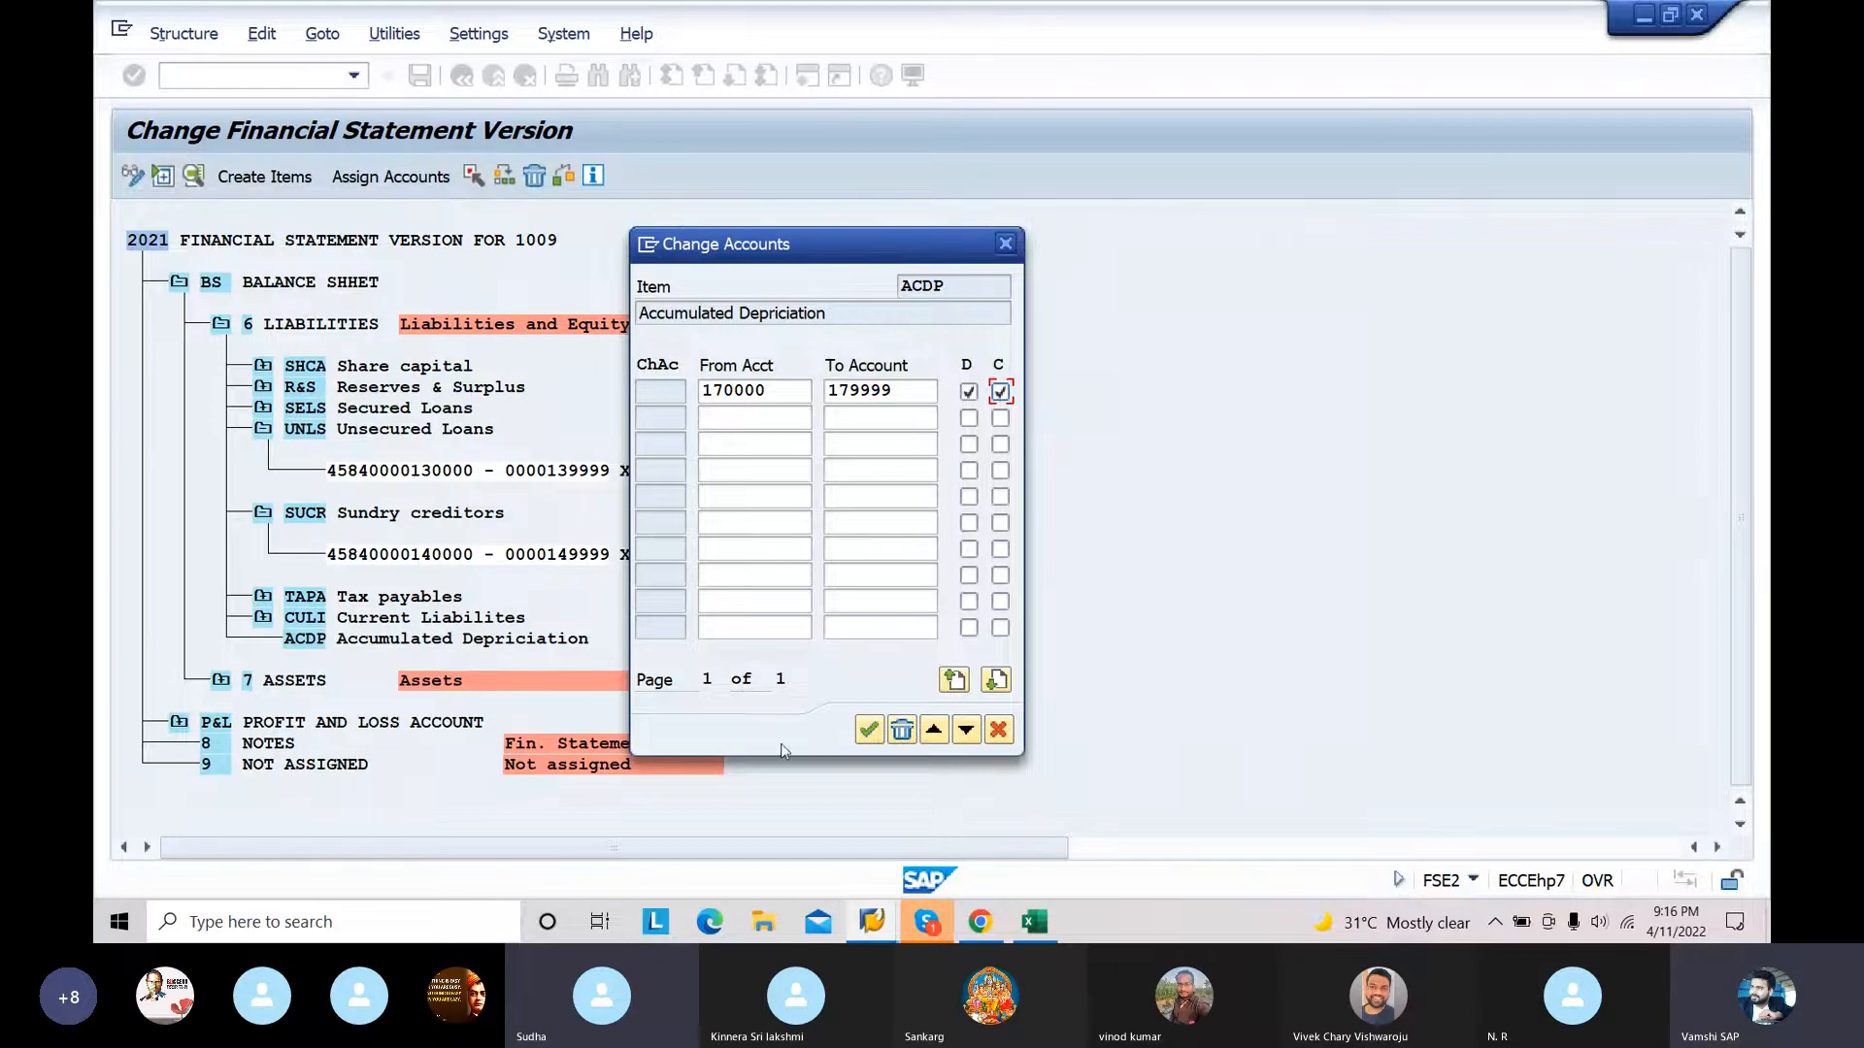
{"action": "left_click", "coordinate": [869, 729]}
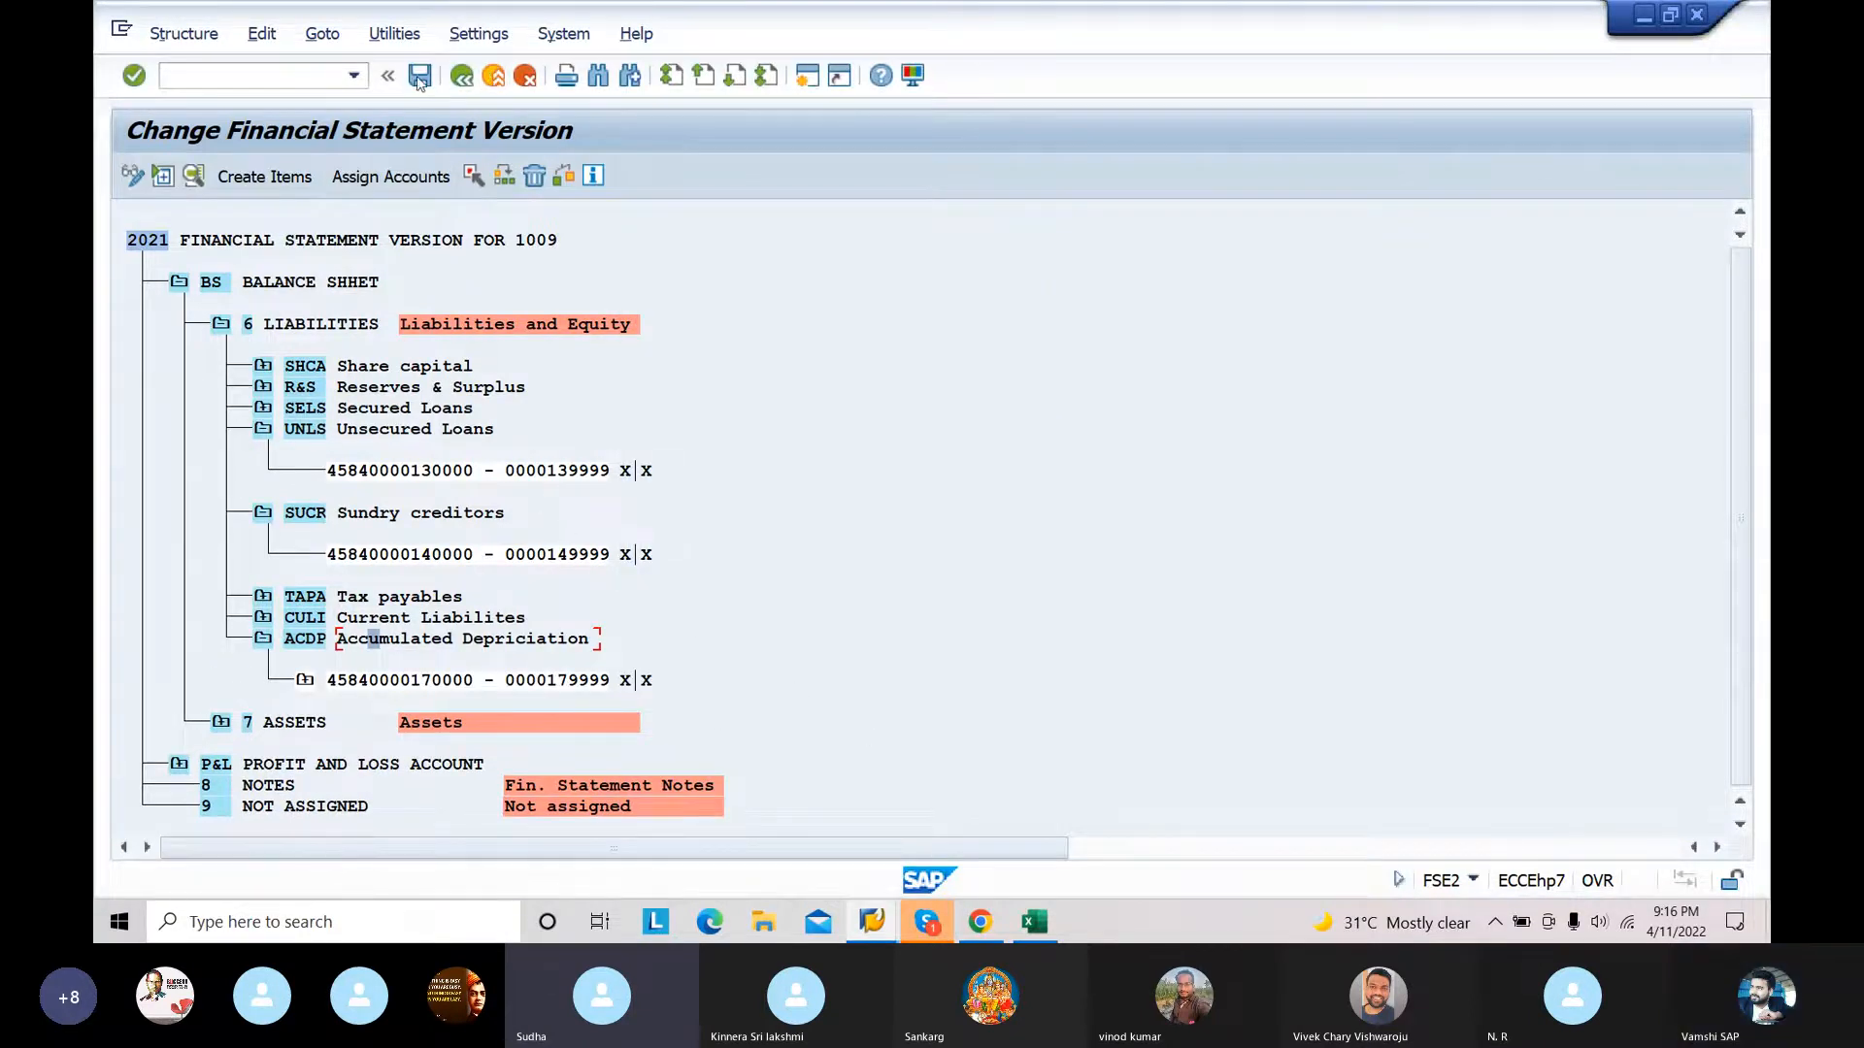
{"action": "left_click", "coordinate": [418, 76]}
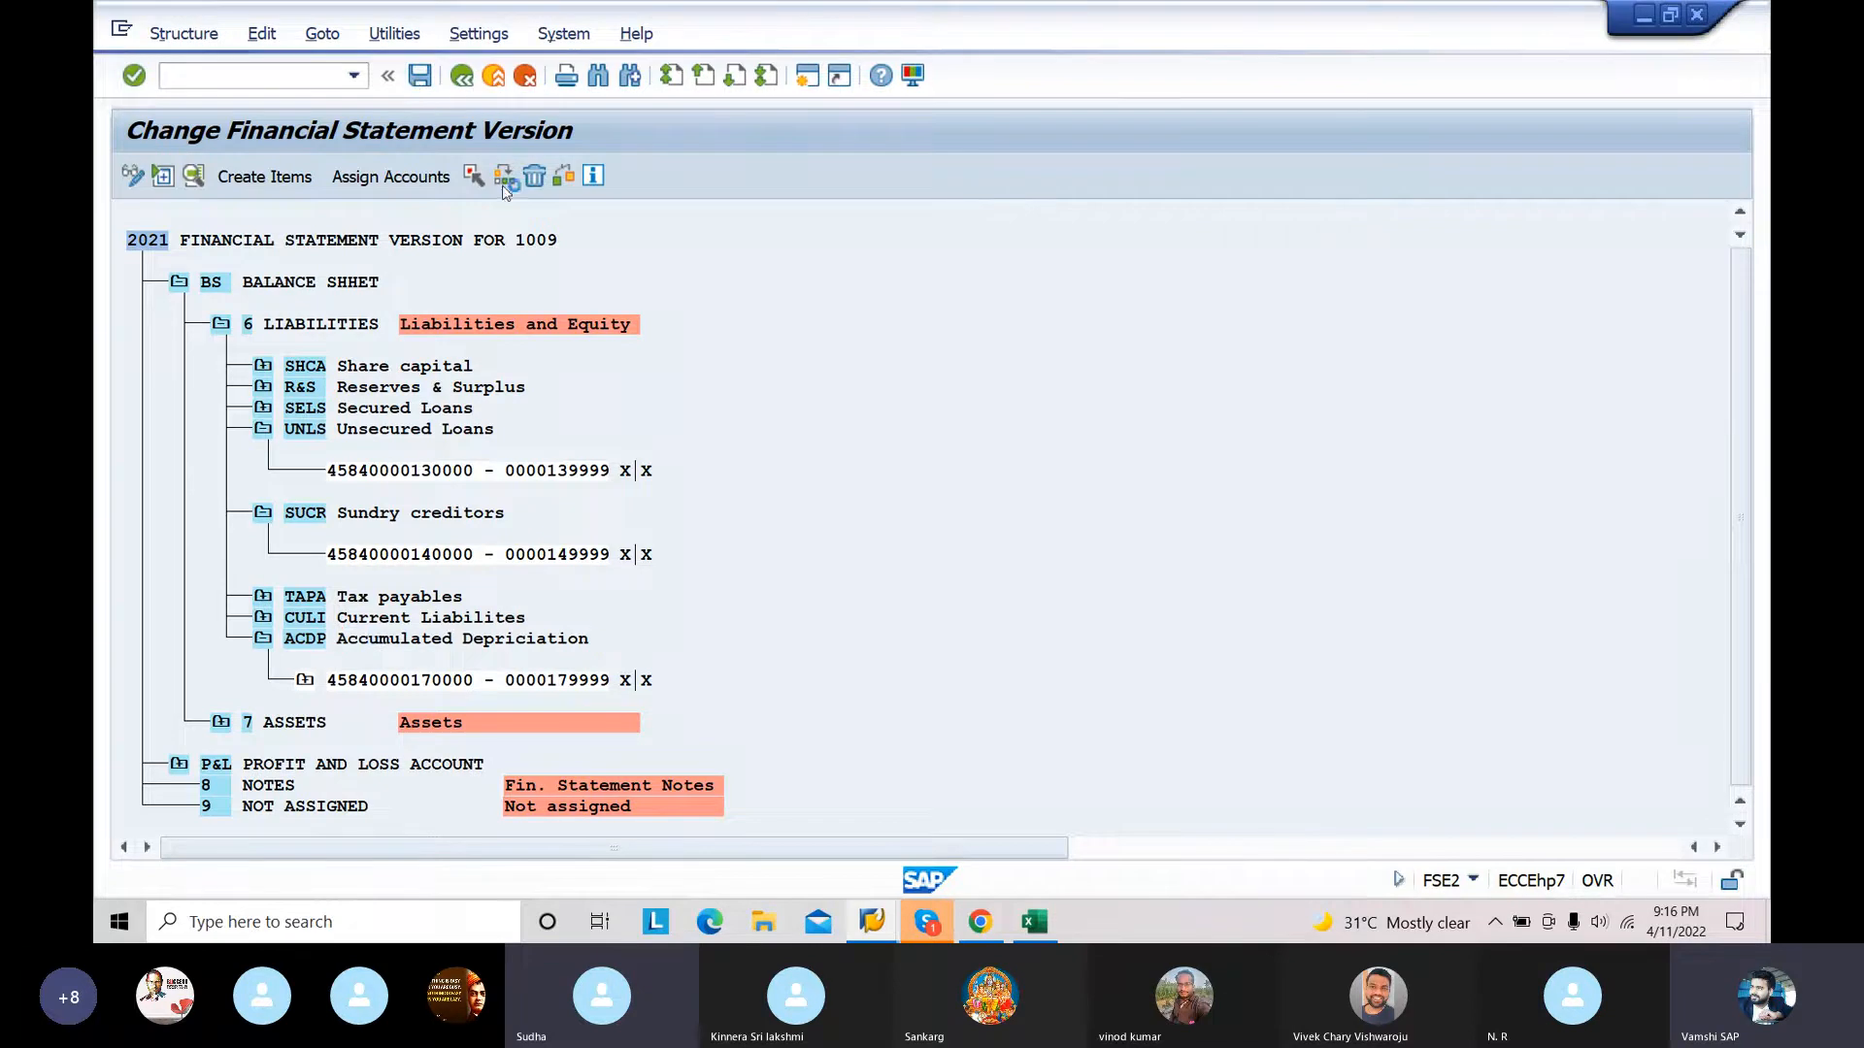
Step: Open the account assignment for the FIAS Fixed Assets item under ASSETS and switch to the Excel CHART OF ACCOUNTS workbook to look up its range
{"action": "left_click", "coordinate": [222, 328]}
{"action": "left_click", "coordinate": [221, 345]}
{"action": "left_click", "coordinate": [358, 392]}
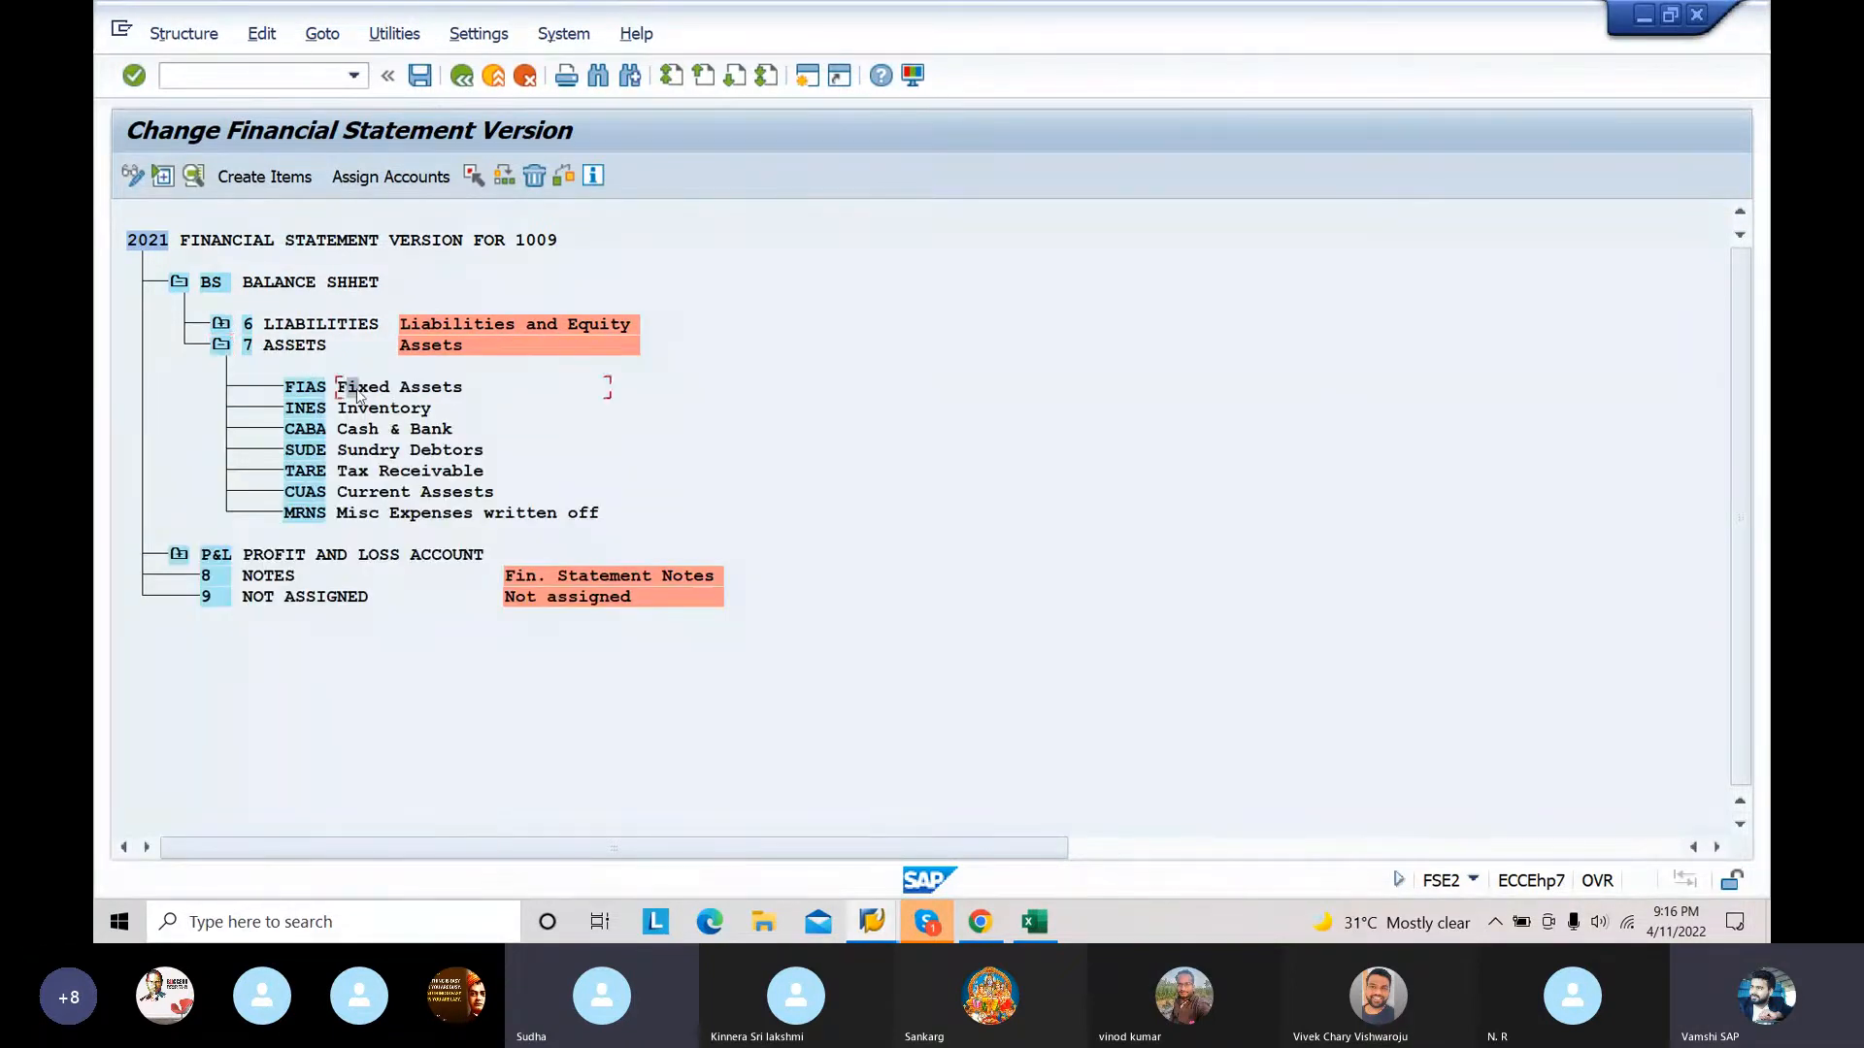
{"action": "left_click", "coordinate": [380, 184]}
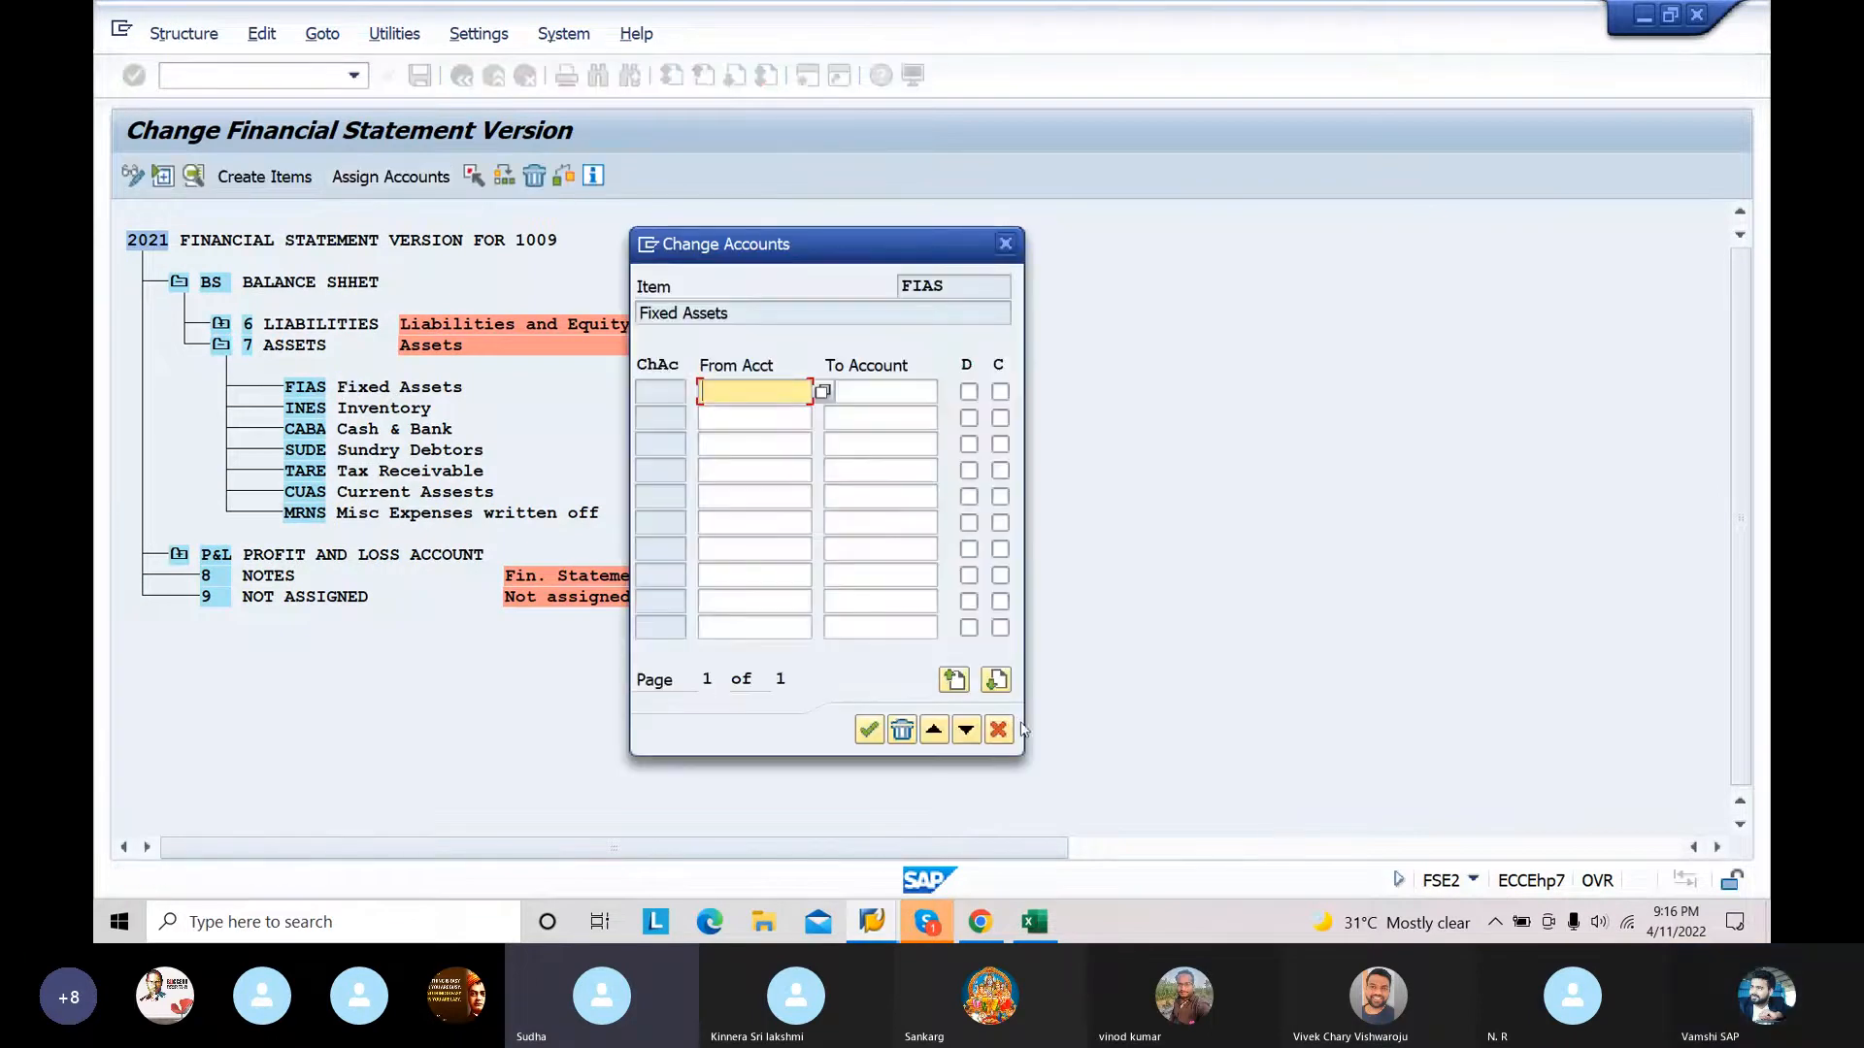
{"action": "left_click", "coordinate": [1035, 921]}
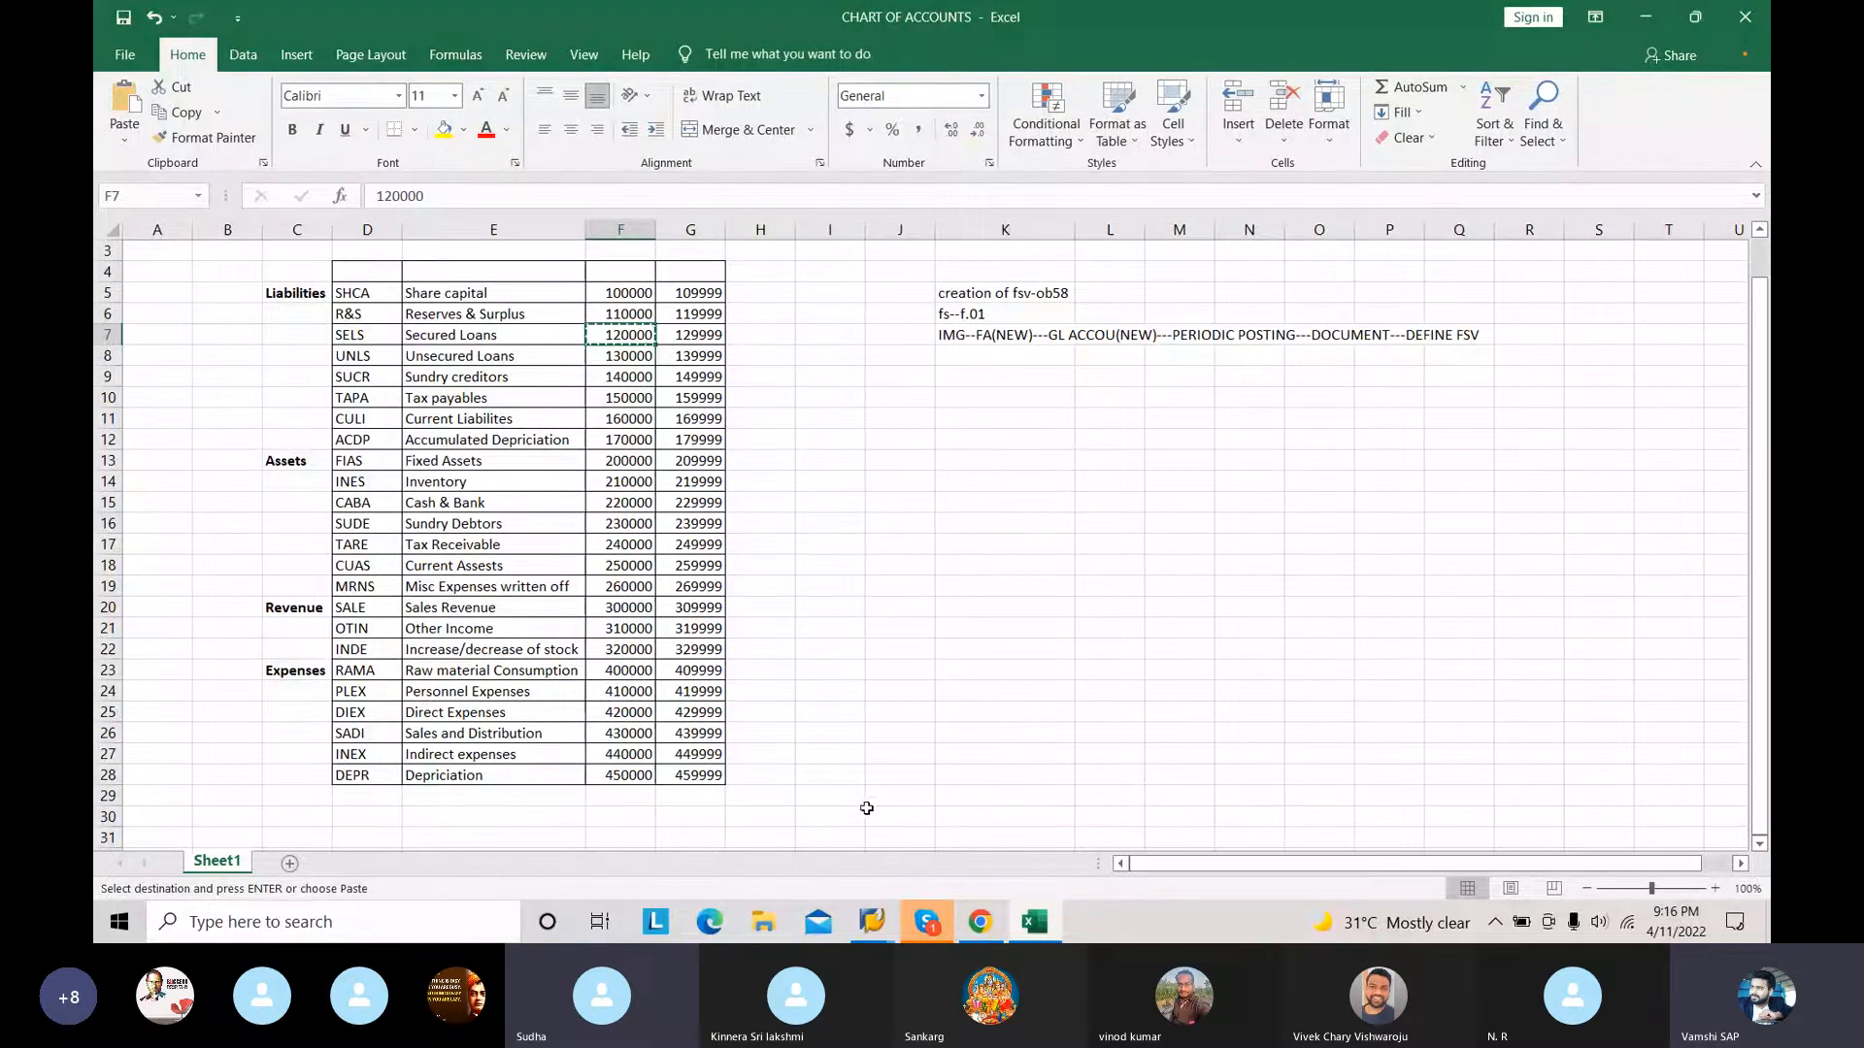
Step: Switch back to SAP and assign the account range 200000 to 209999 to the FIAS Fixed Assets item with both D and C indicators enabled
{"action": "mouse_move", "coordinate": [871, 922]}
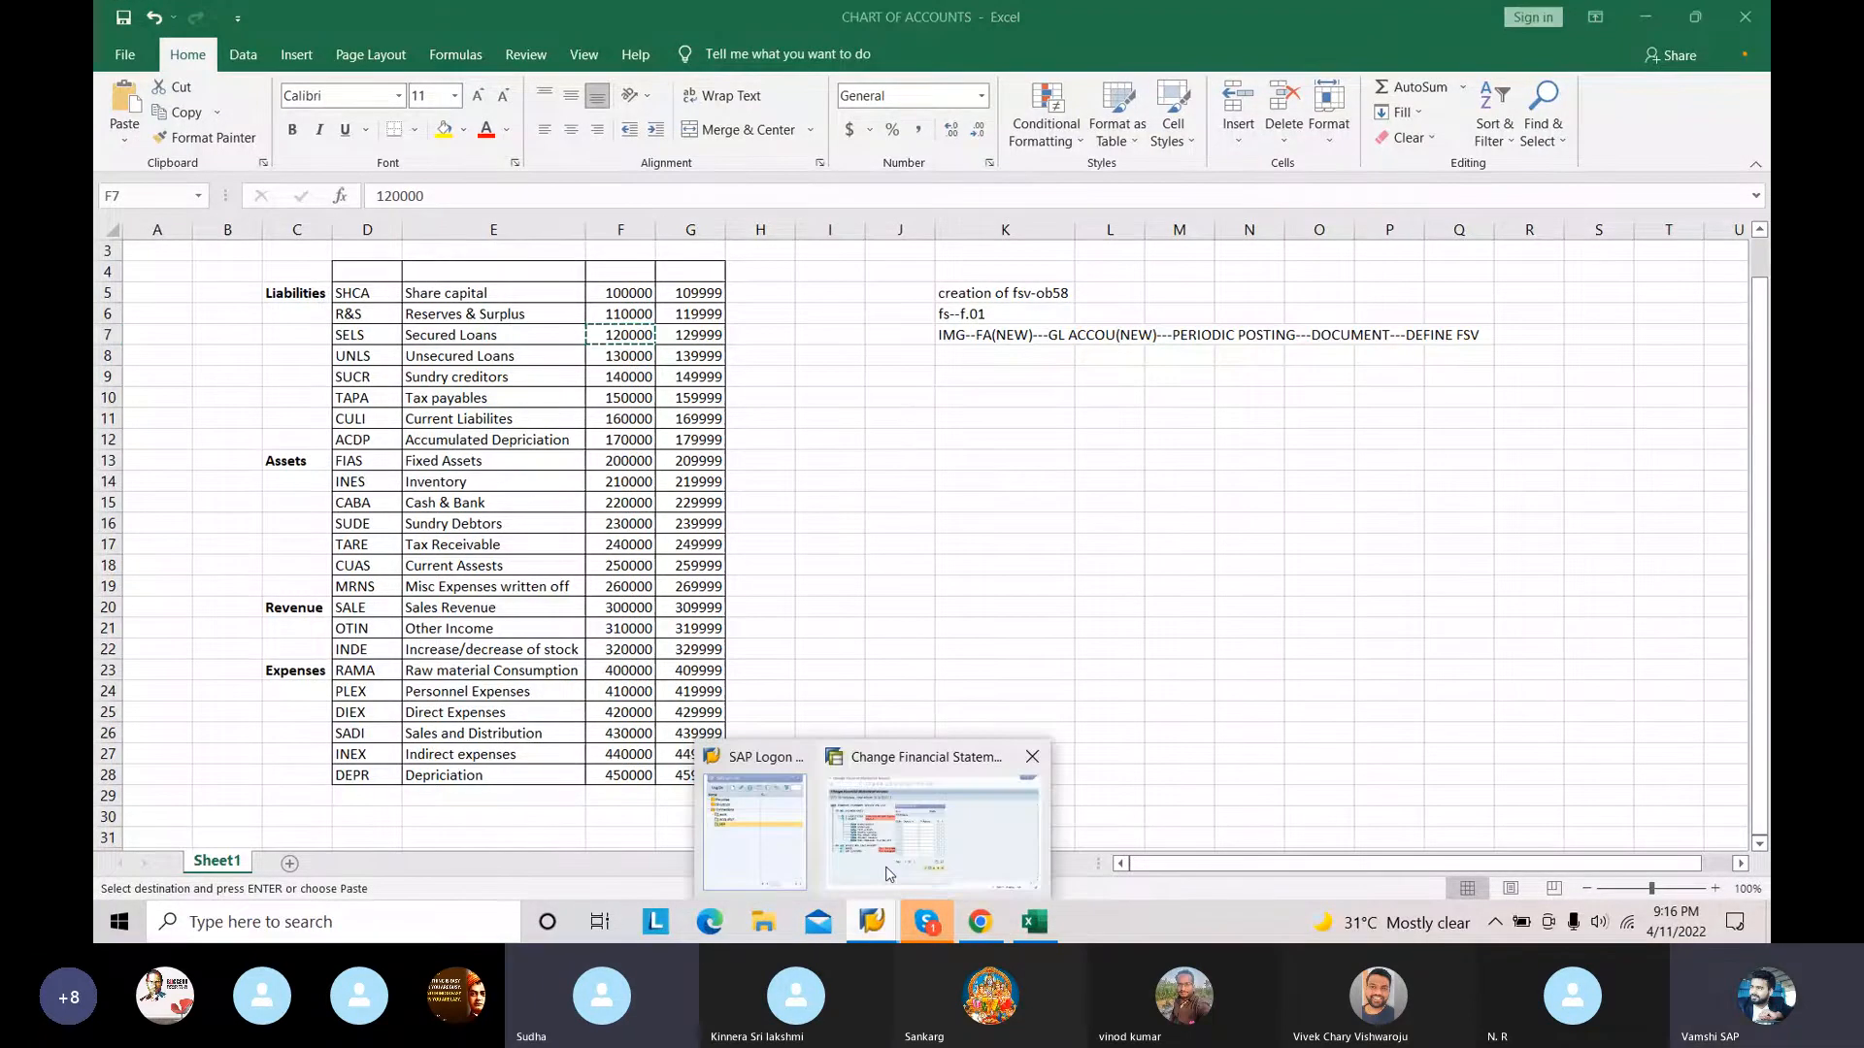
{"action": "left_click", "coordinate": [886, 873]}
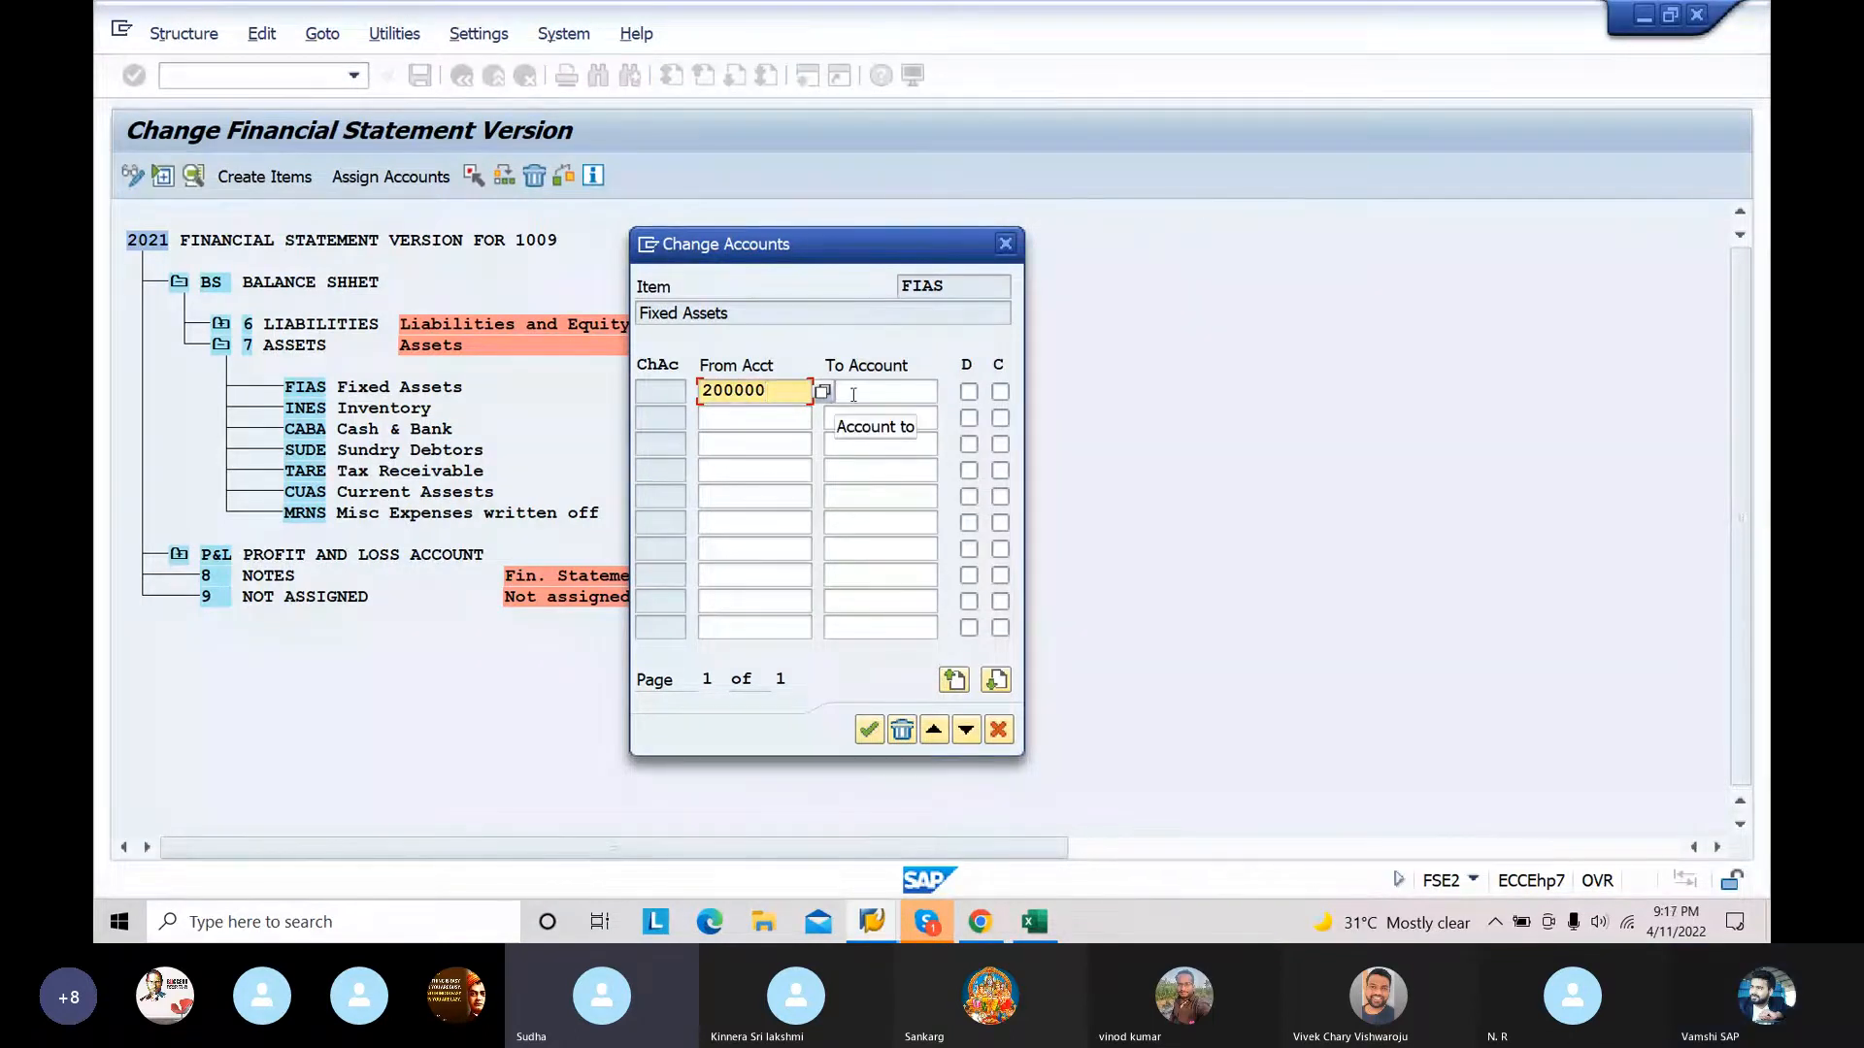
{"action": "left_click", "coordinate": [853, 394]}
{"action": "type", "text": "209999"}
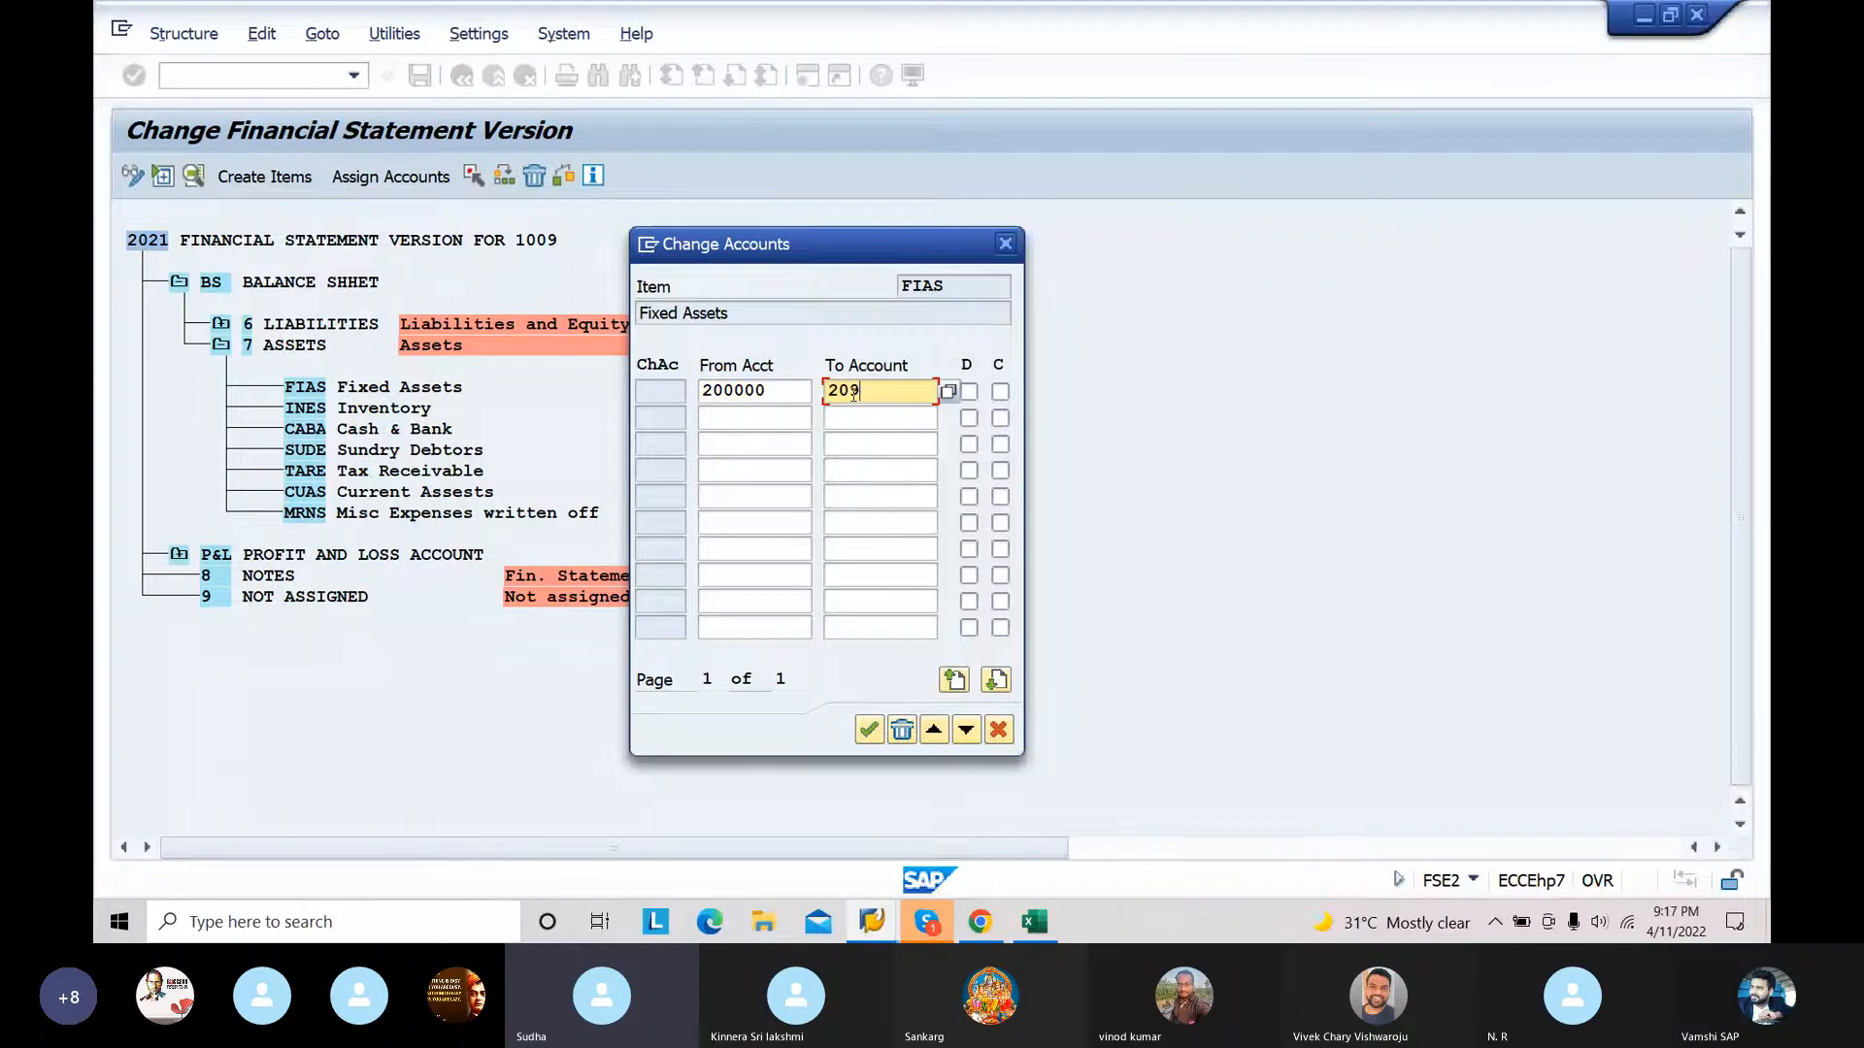
{"action": "left_click", "coordinate": [969, 391]}
{"action": "left_click", "coordinate": [999, 391]}
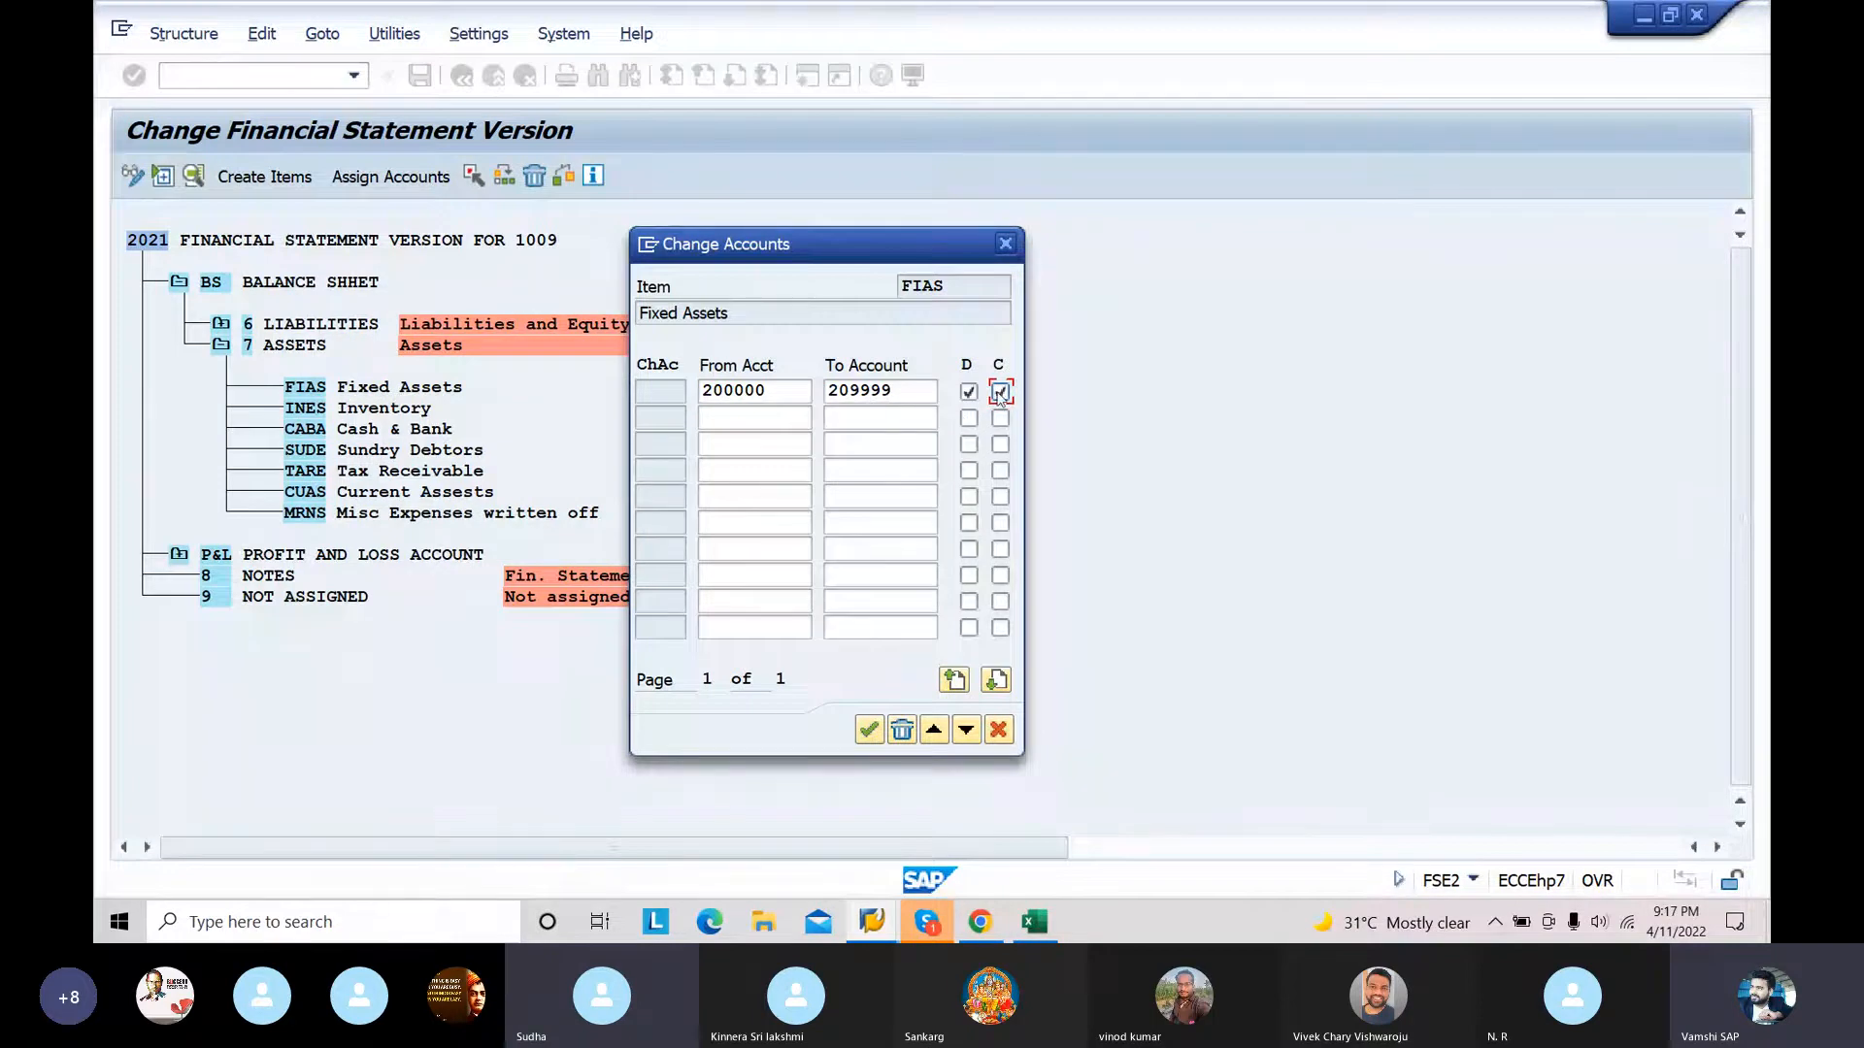
{"action": "left_click", "coordinate": [869, 730]}
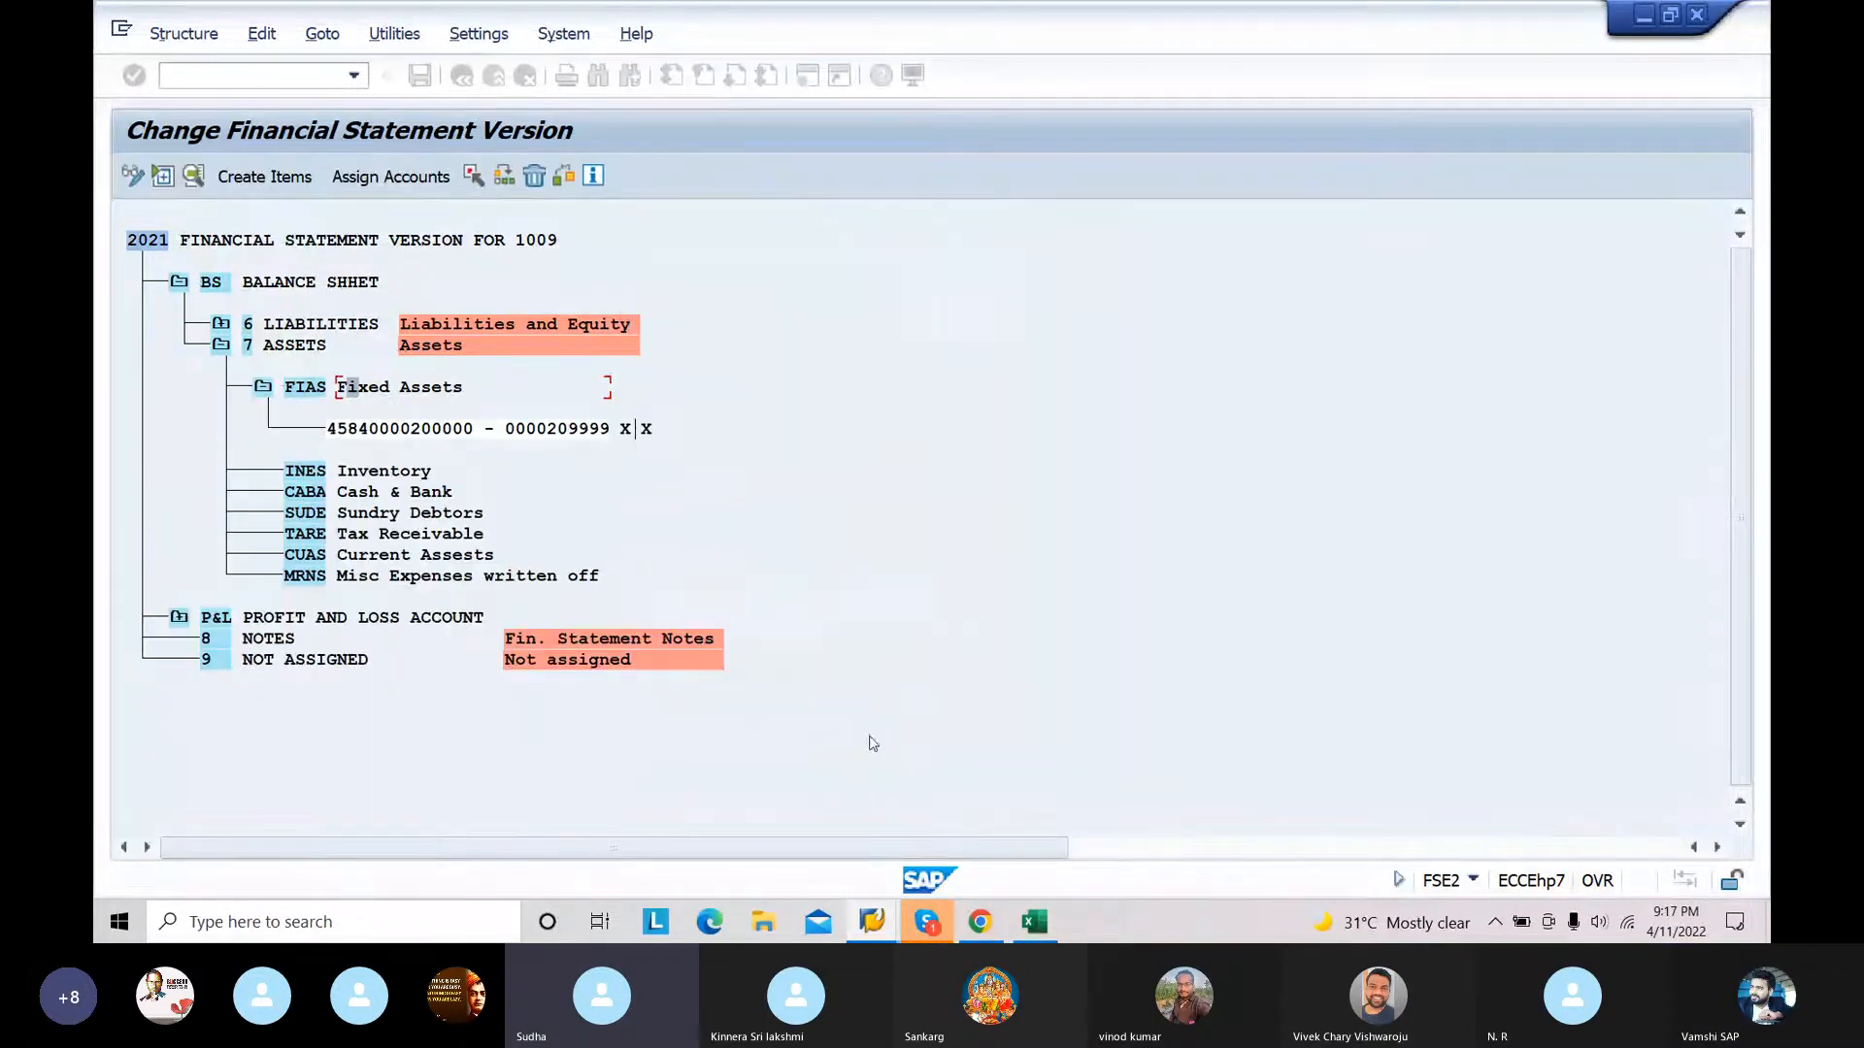
Step: Assign the account range 210000 to 219999 to the INES Inventory item with both the D and C indicators enabled
{"action": "left_click", "coordinate": [374, 472]}
{"action": "left_click", "coordinate": [390, 177]}
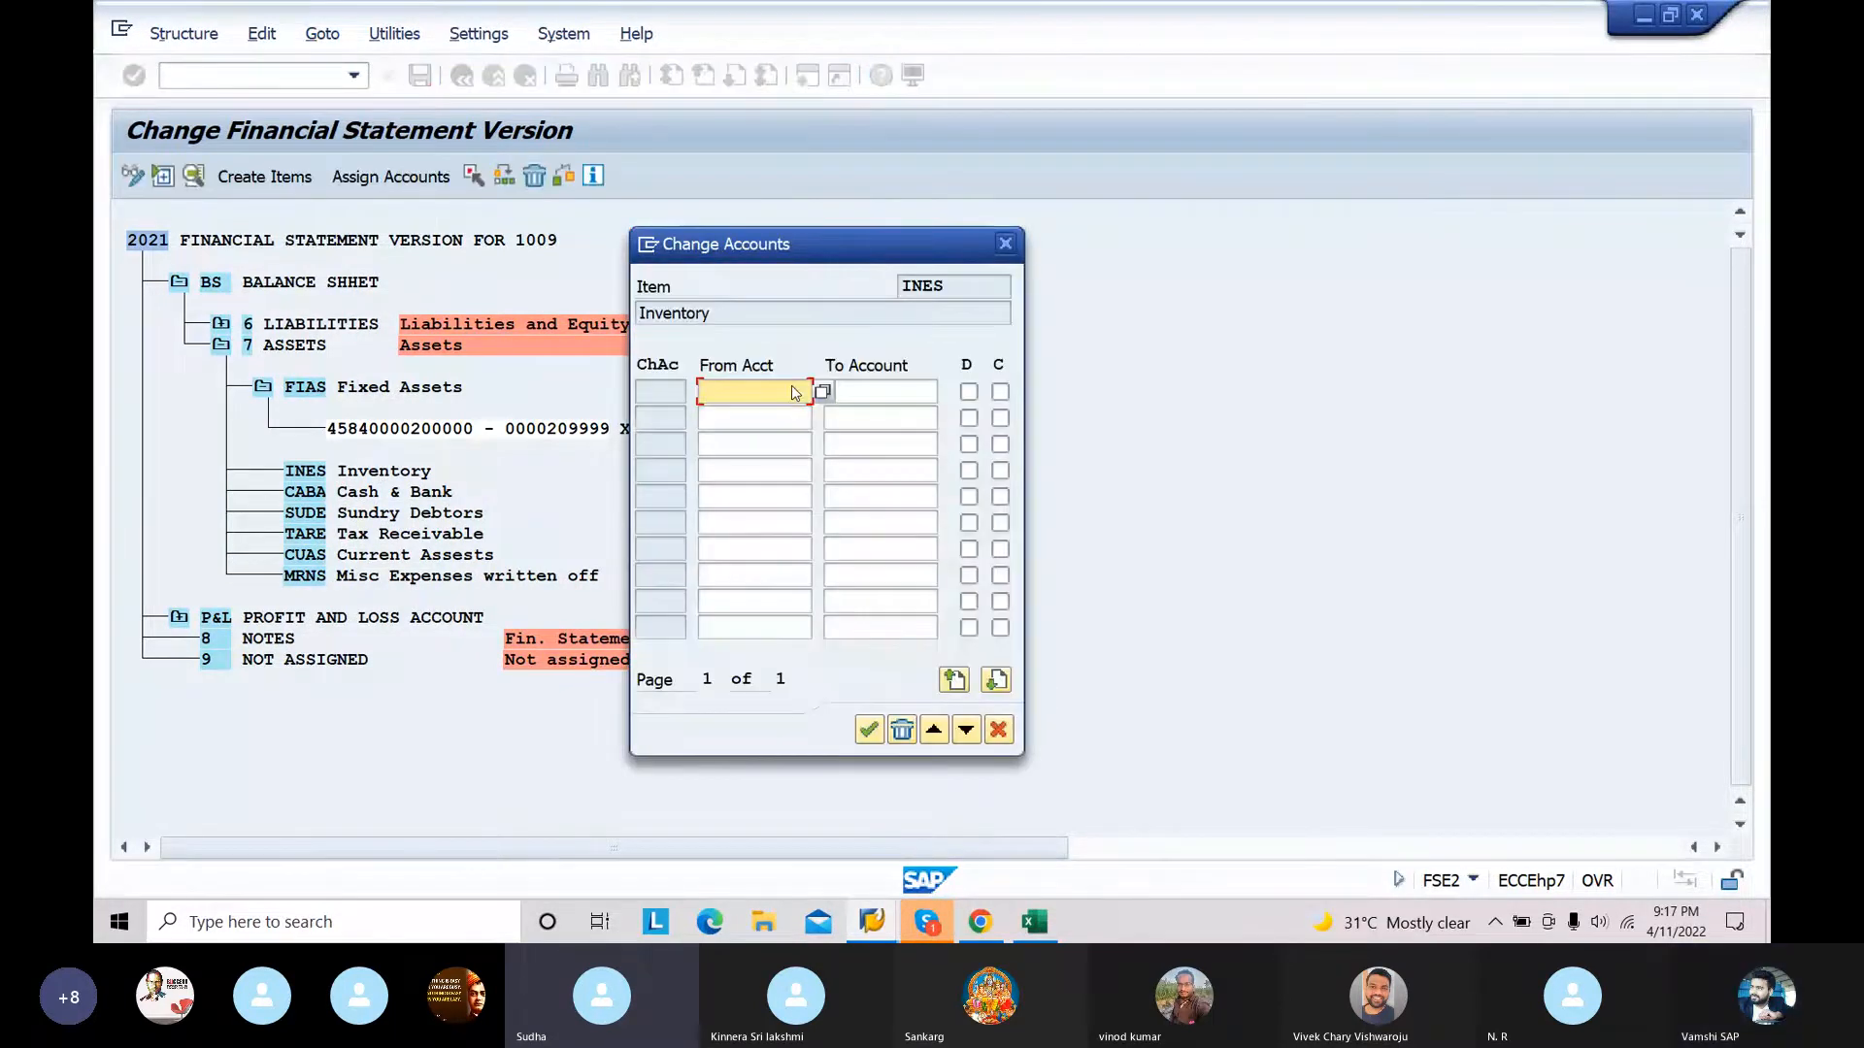
{"action": "type", "text": "210000"}
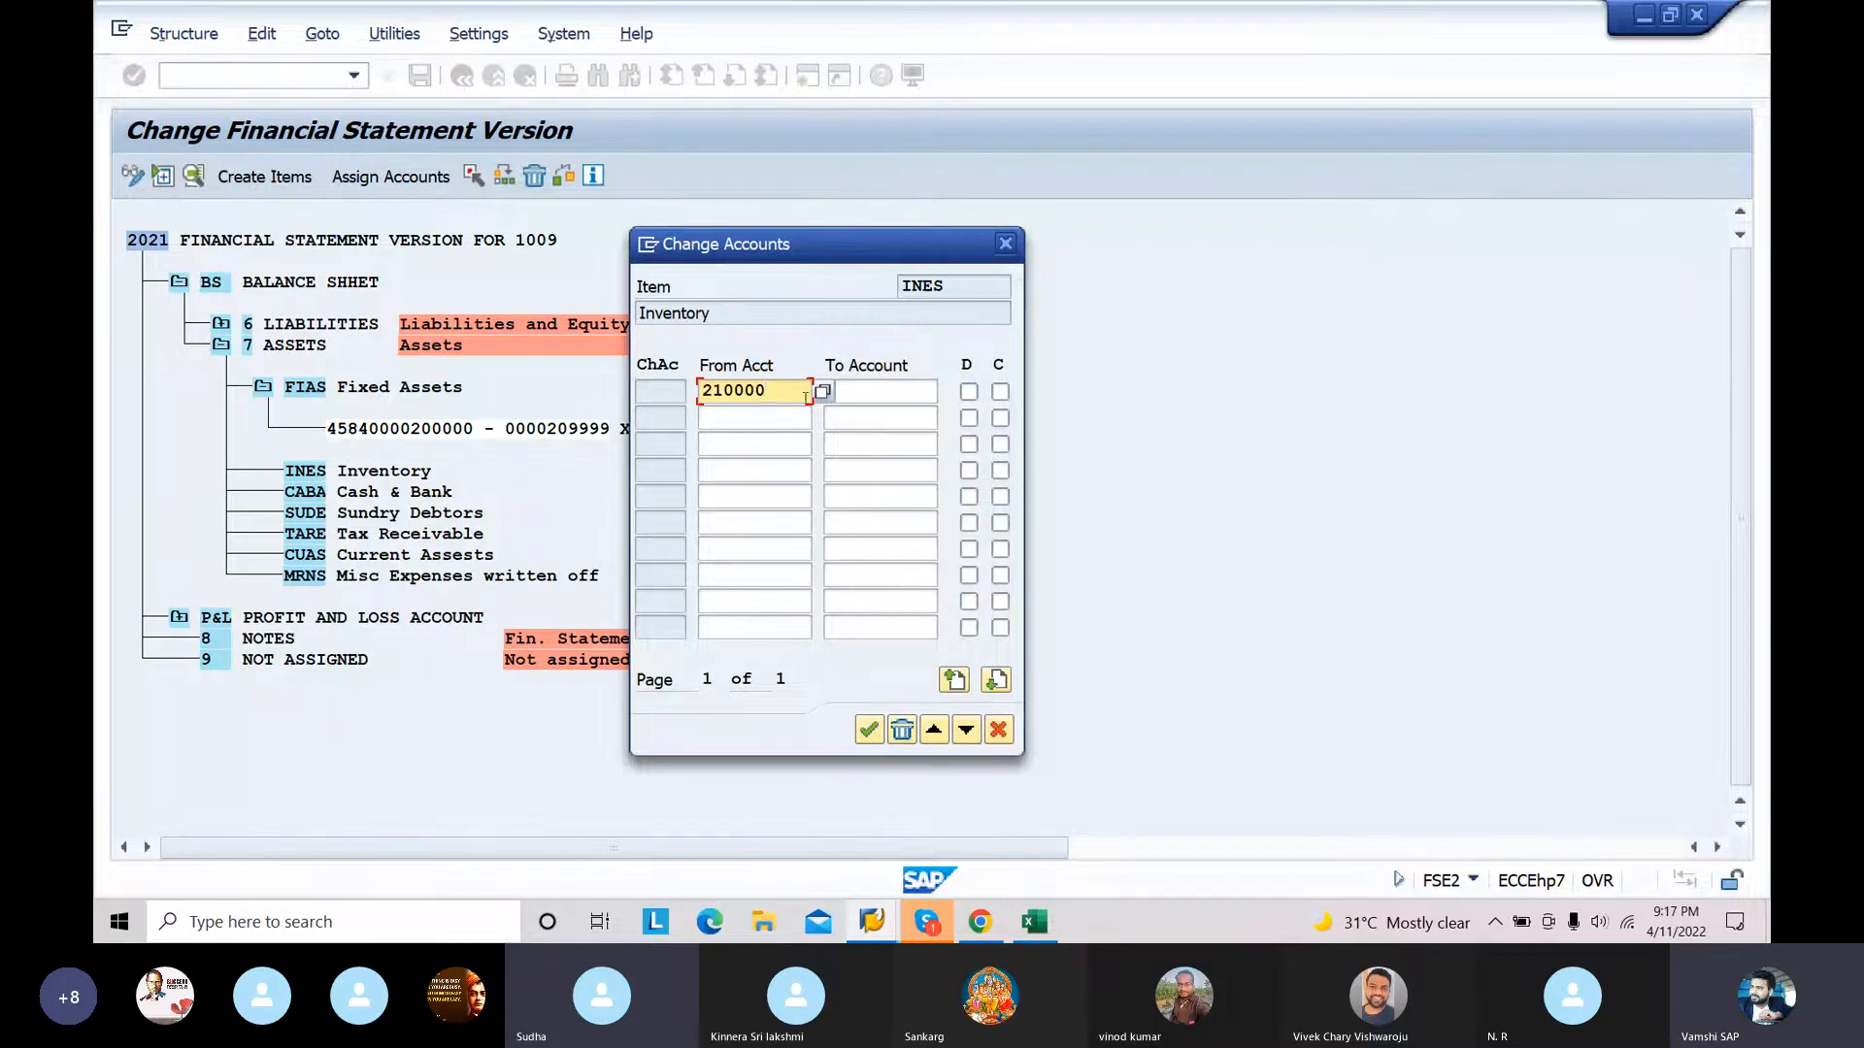
{"action": "left_click", "coordinate": [870, 390]}
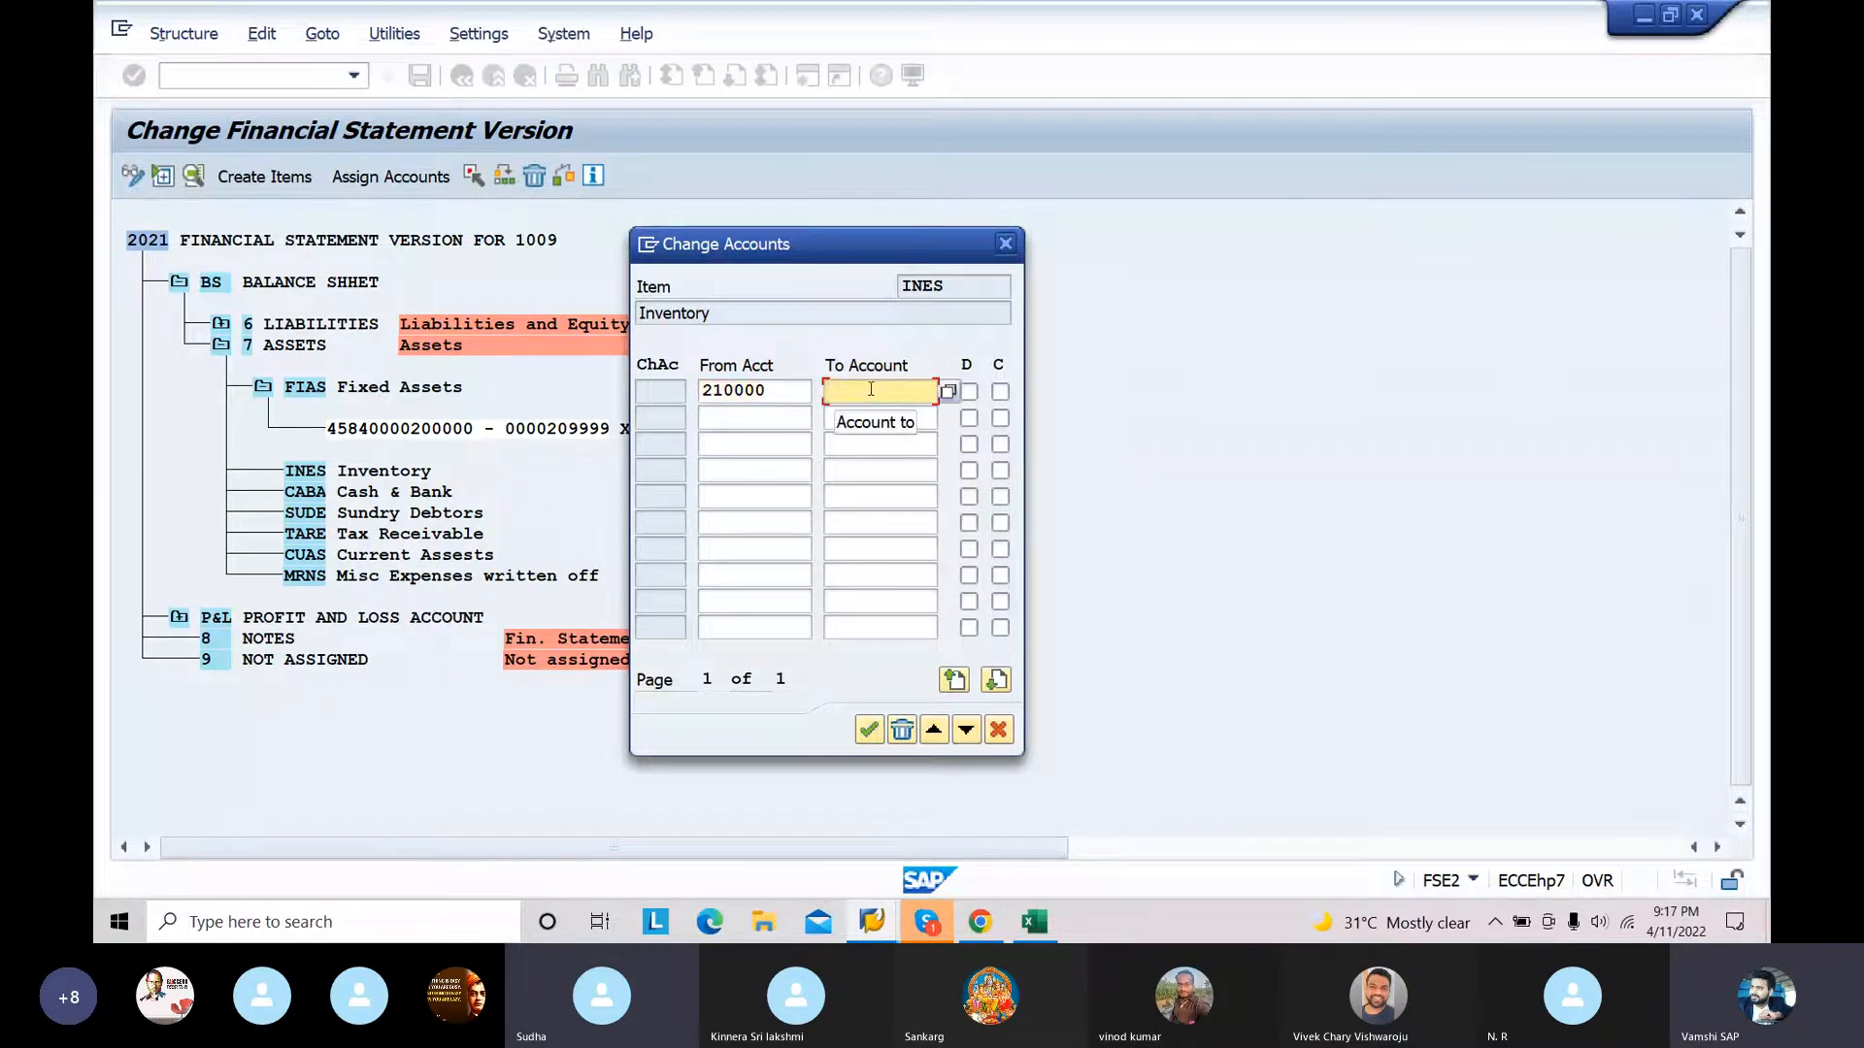
{"action": "type", "text": "219999"}
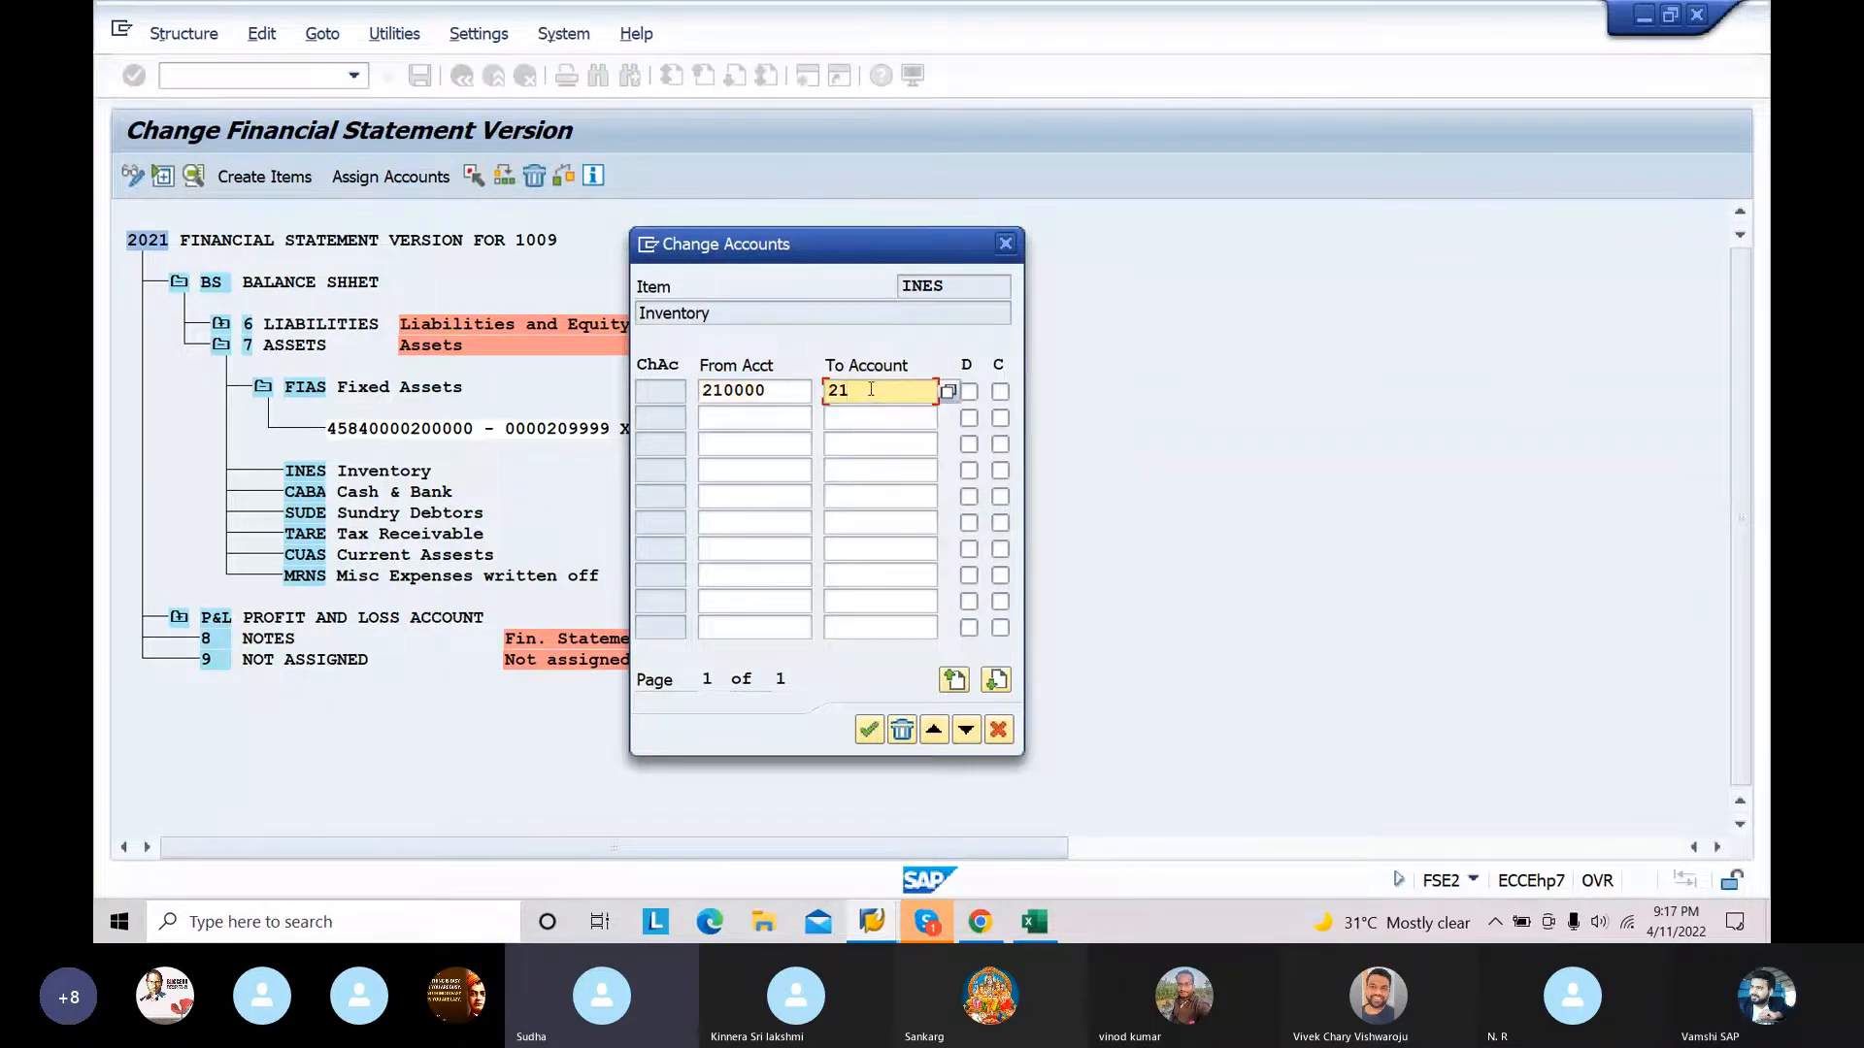
{"action": "key", "text": "Tab"}
{"action": "left_click", "coordinate": [1000, 392]}
{"action": "left_click", "coordinate": [969, 393]}
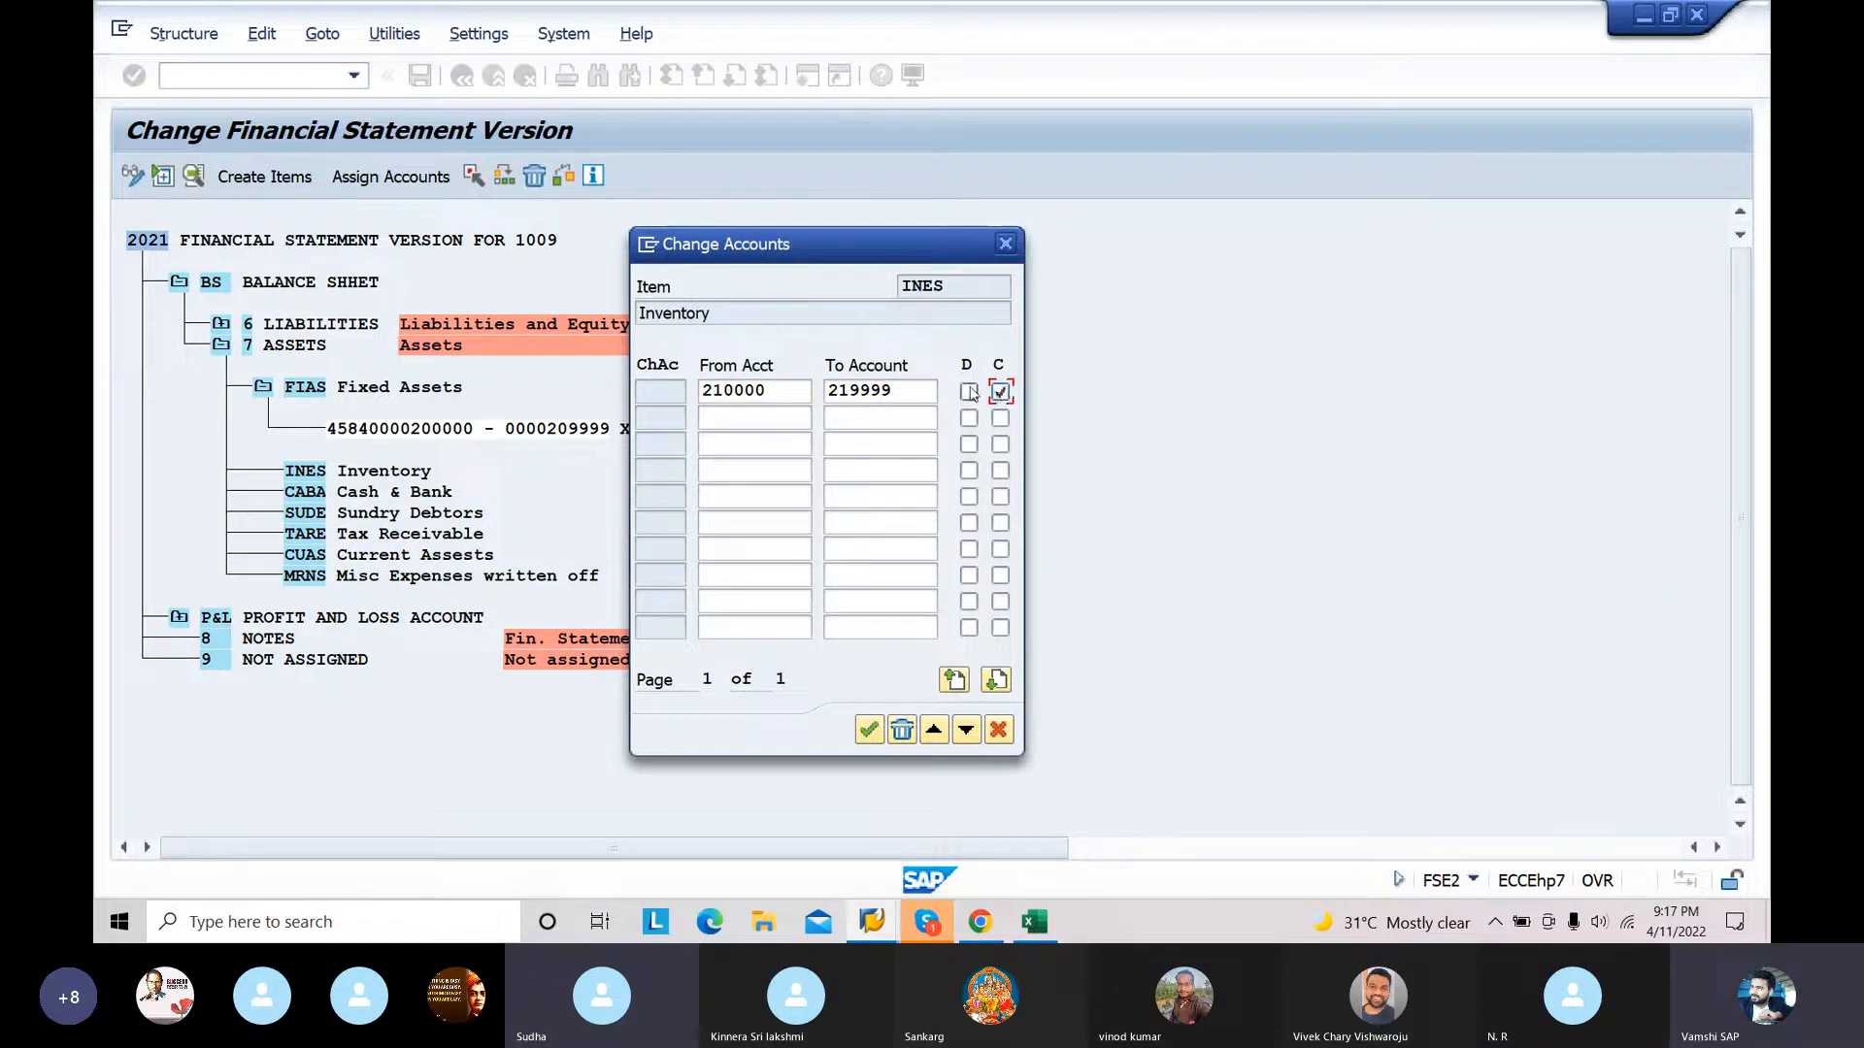
{"action": "left_click", "coordinate": [868, 729]}
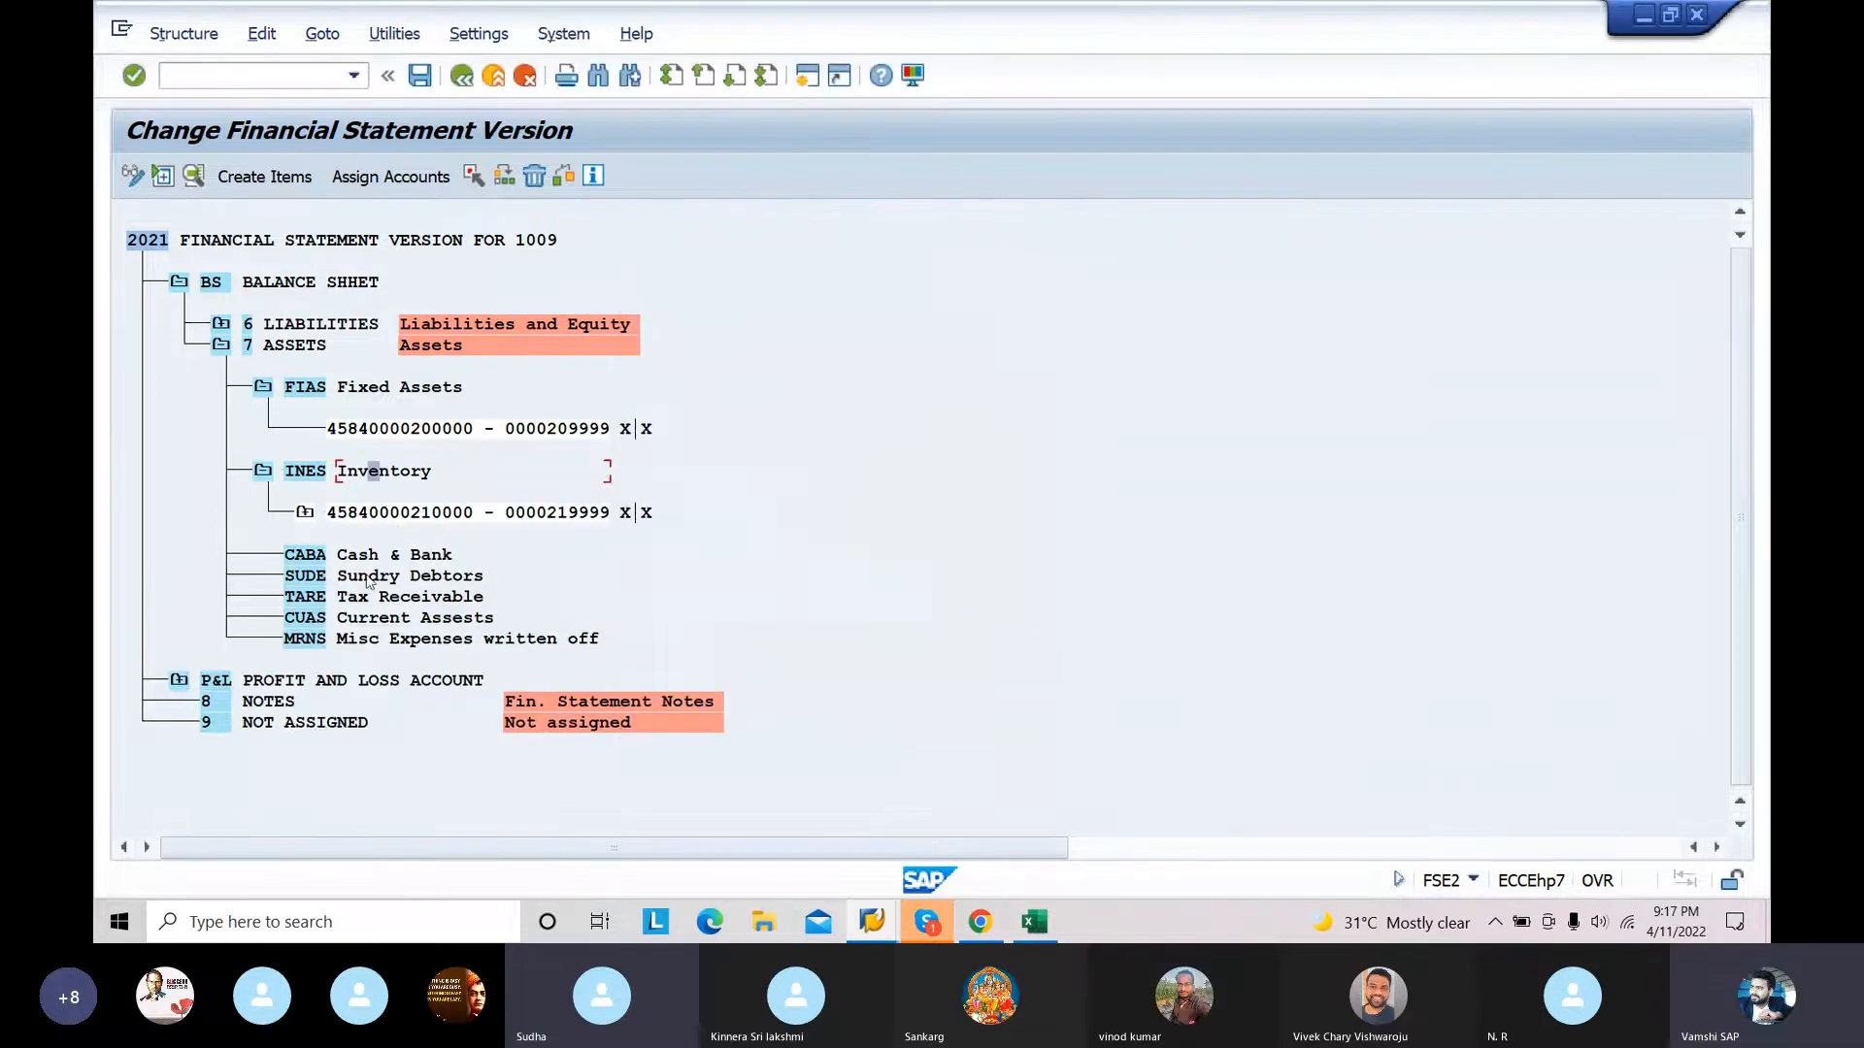
Step: Assign the account range 220000 to 229999 to the CABA Cash & Bank item with both the D and C indicators enabled
{"action": "left_click", "coordinate": [363, 555]}
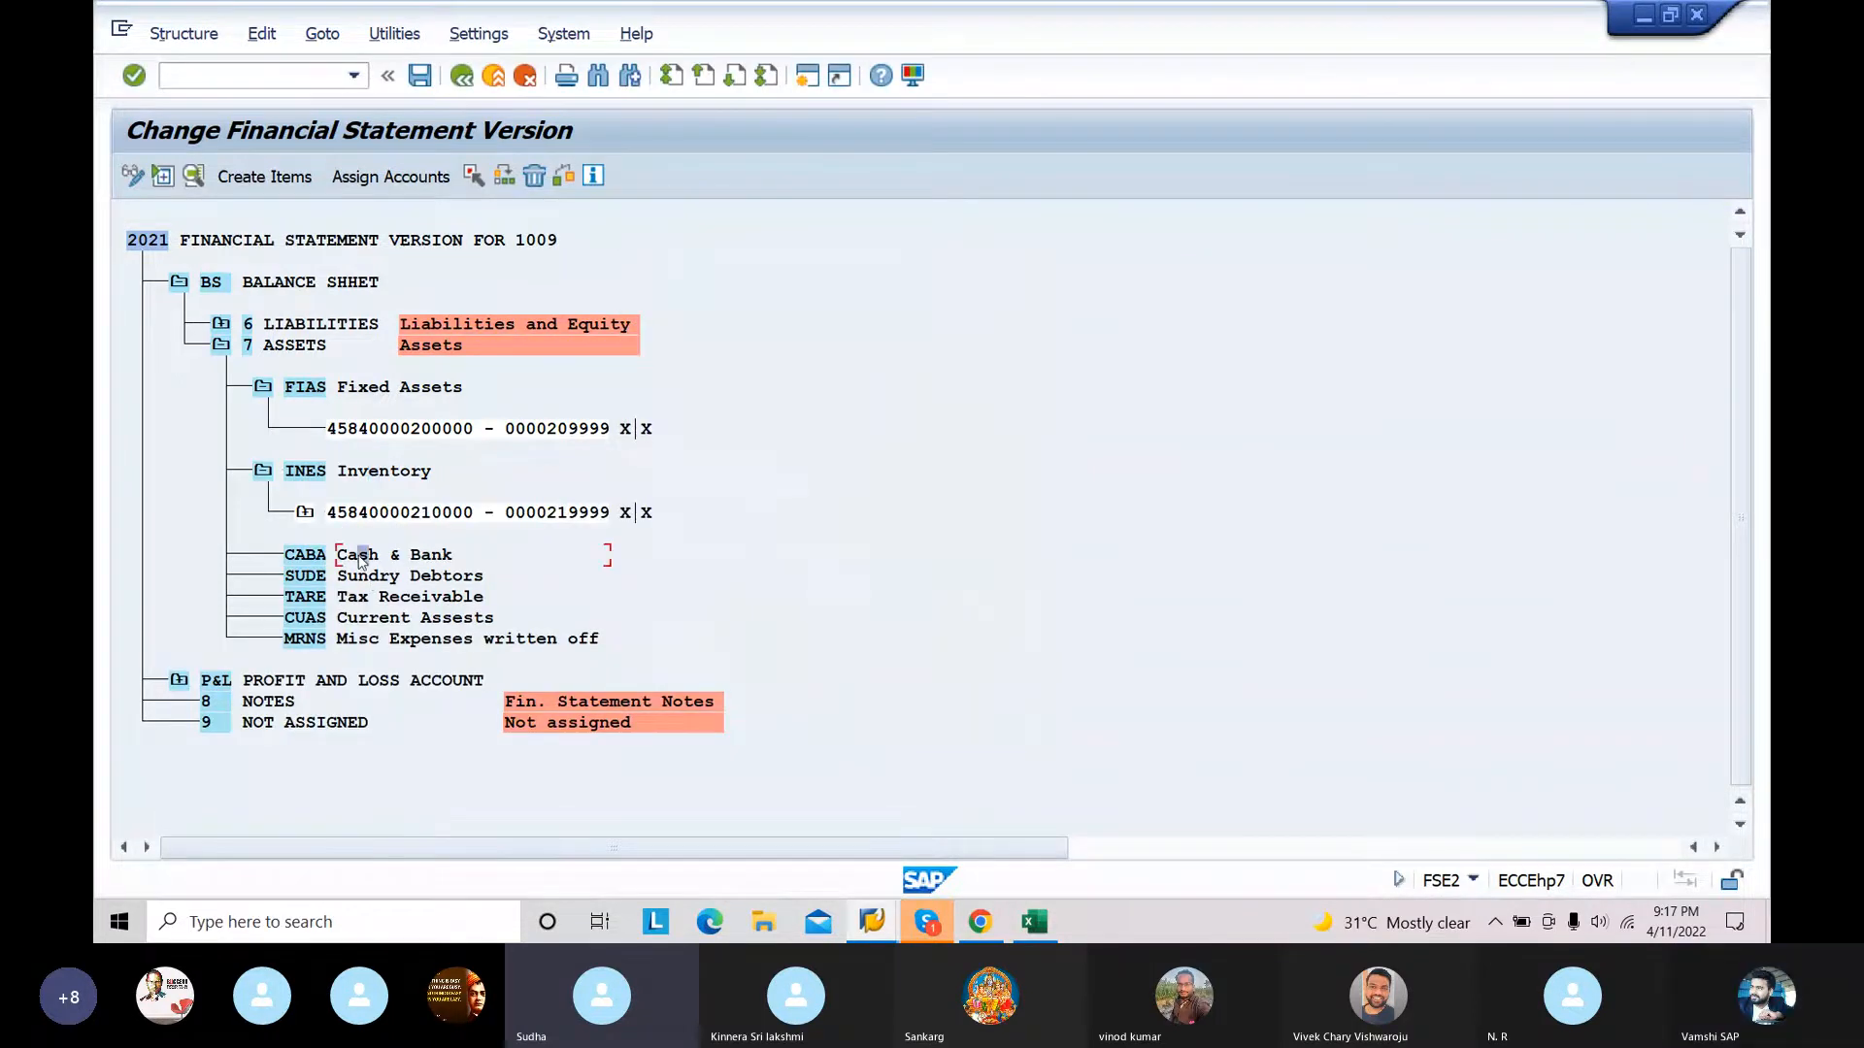
{"action": "left_click", "coordinate": [389, 176]}
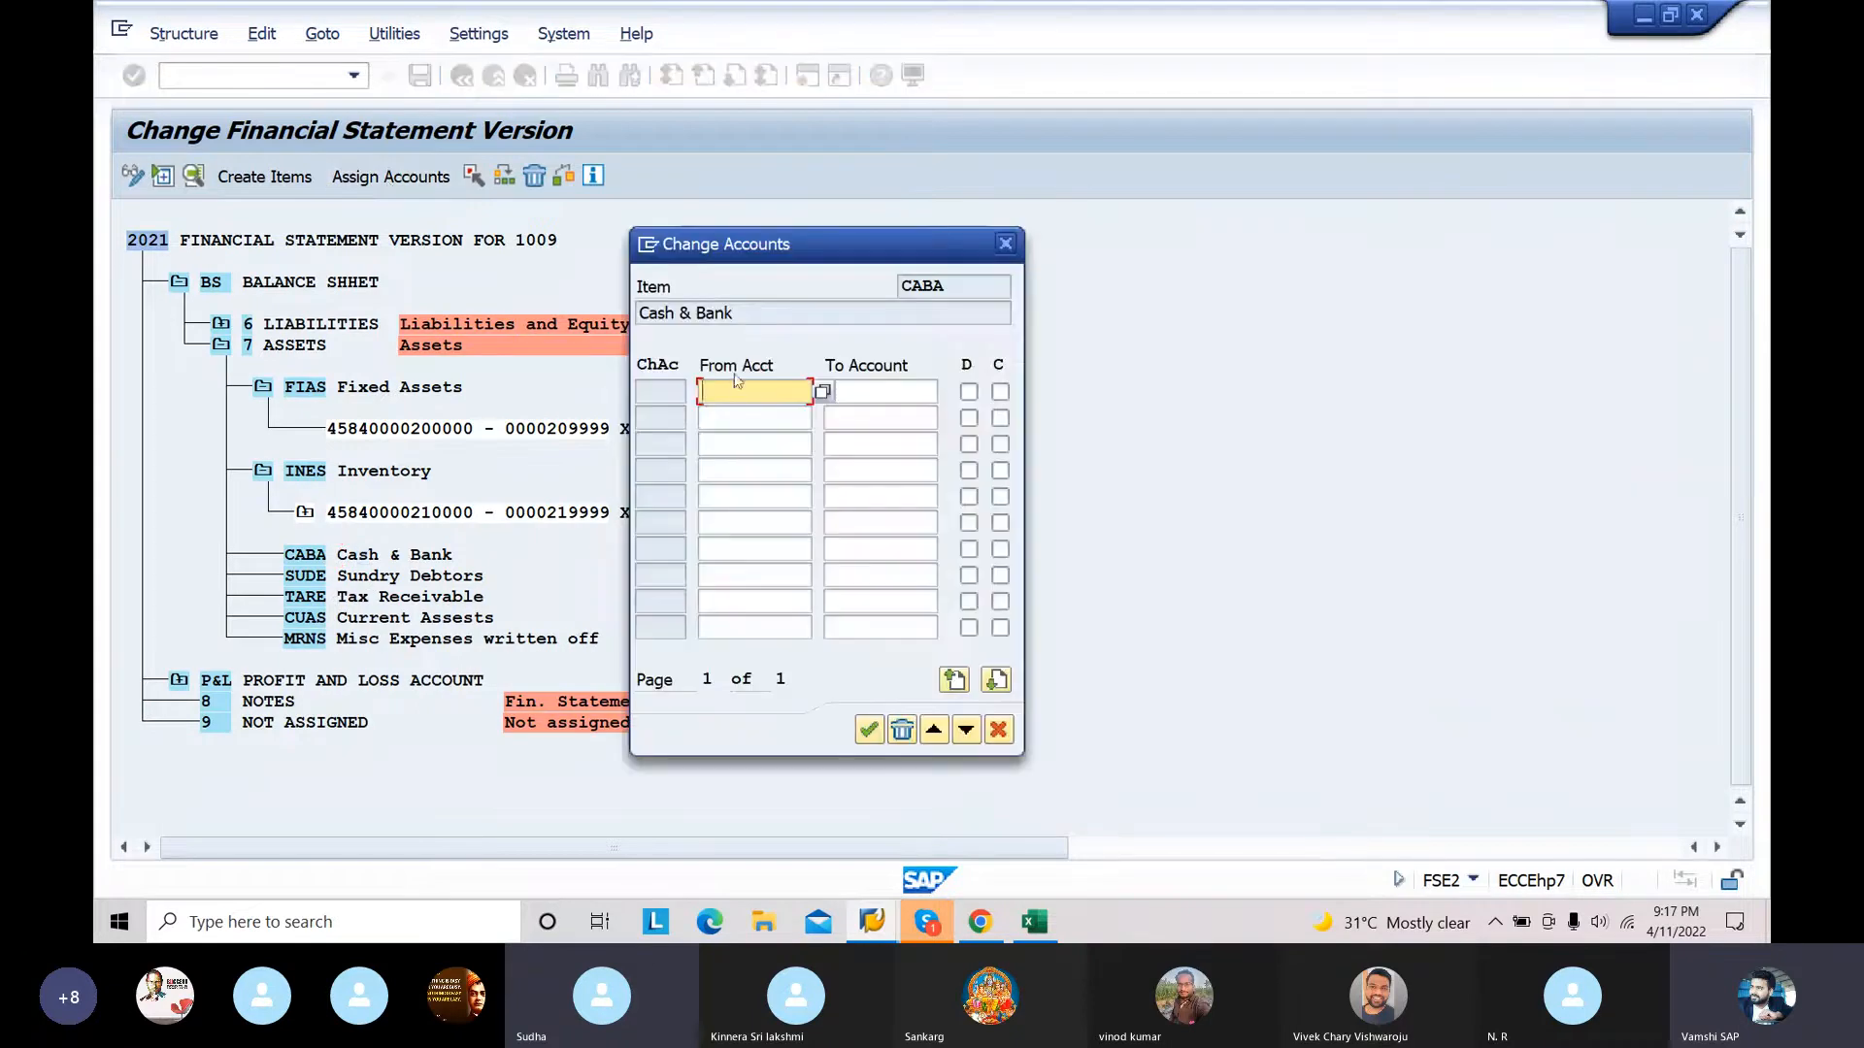
{"action": "type", "text": "220000"}
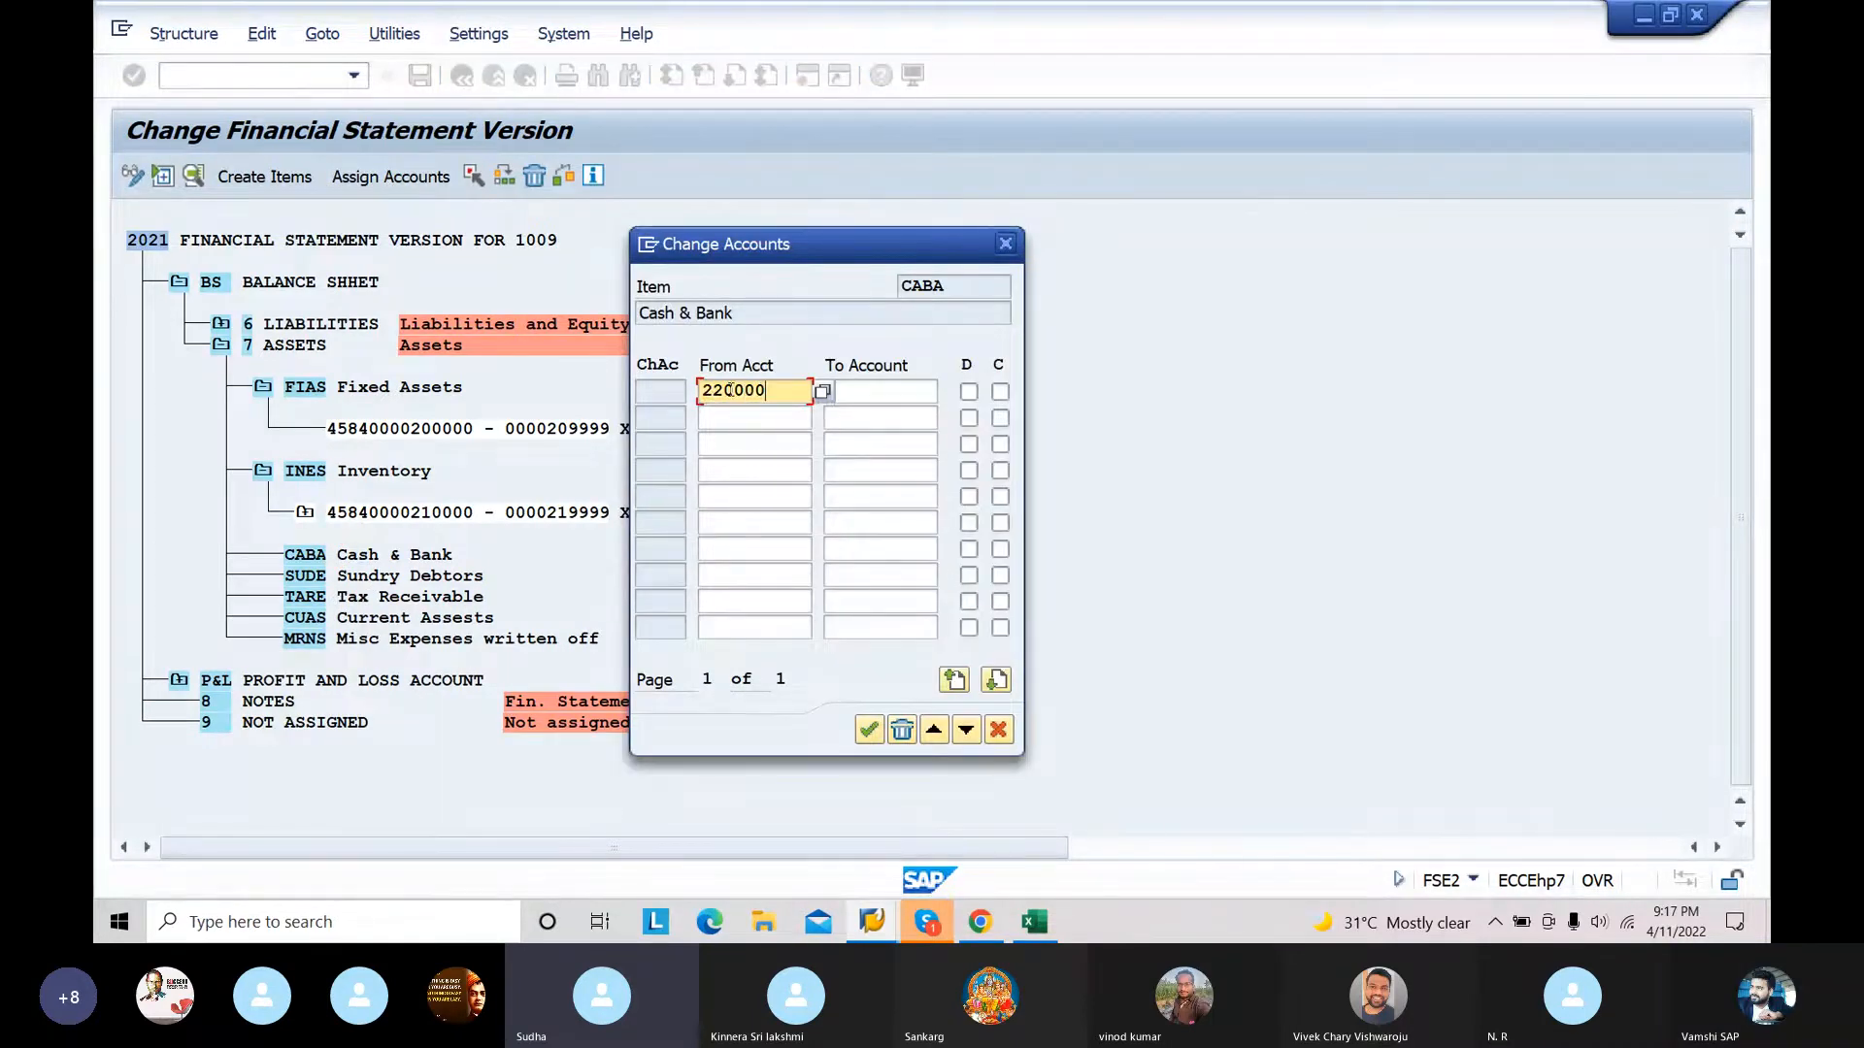
{"action": "left_click", "coordinate": [868, 392]}
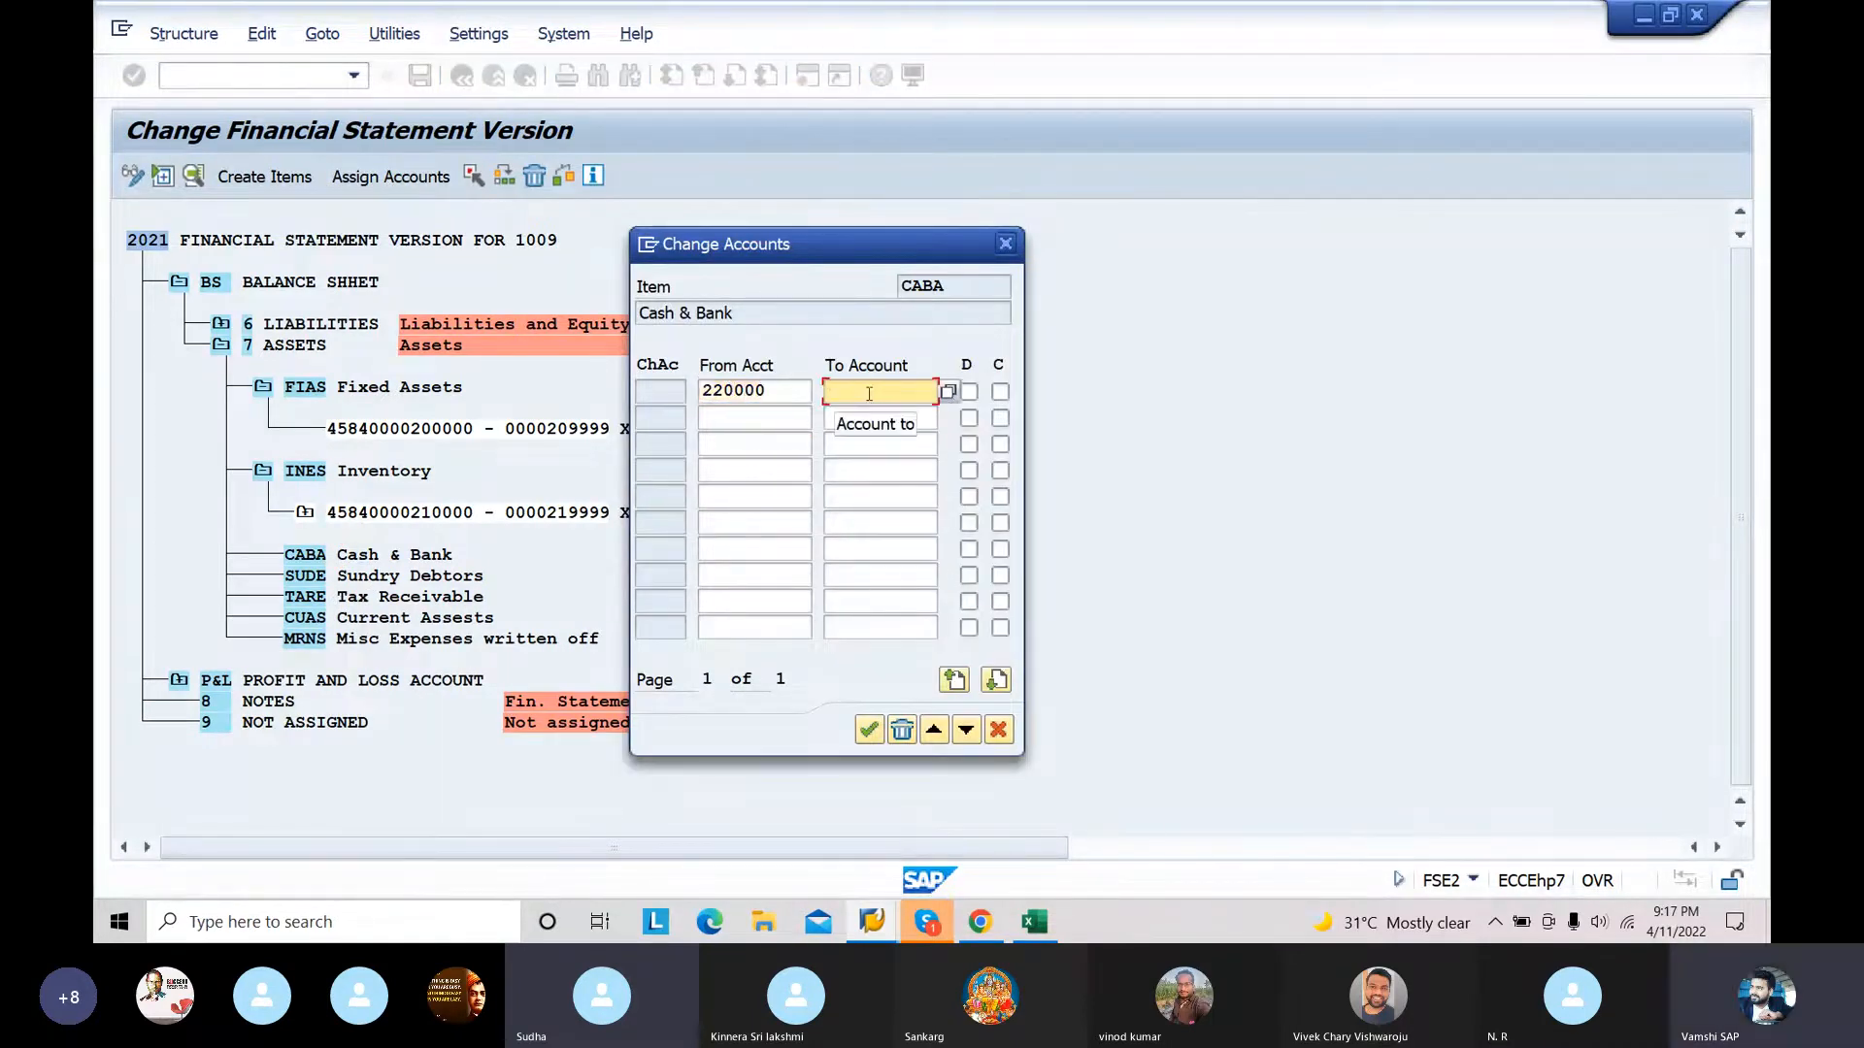
{"action": "type", "text": "229999"}
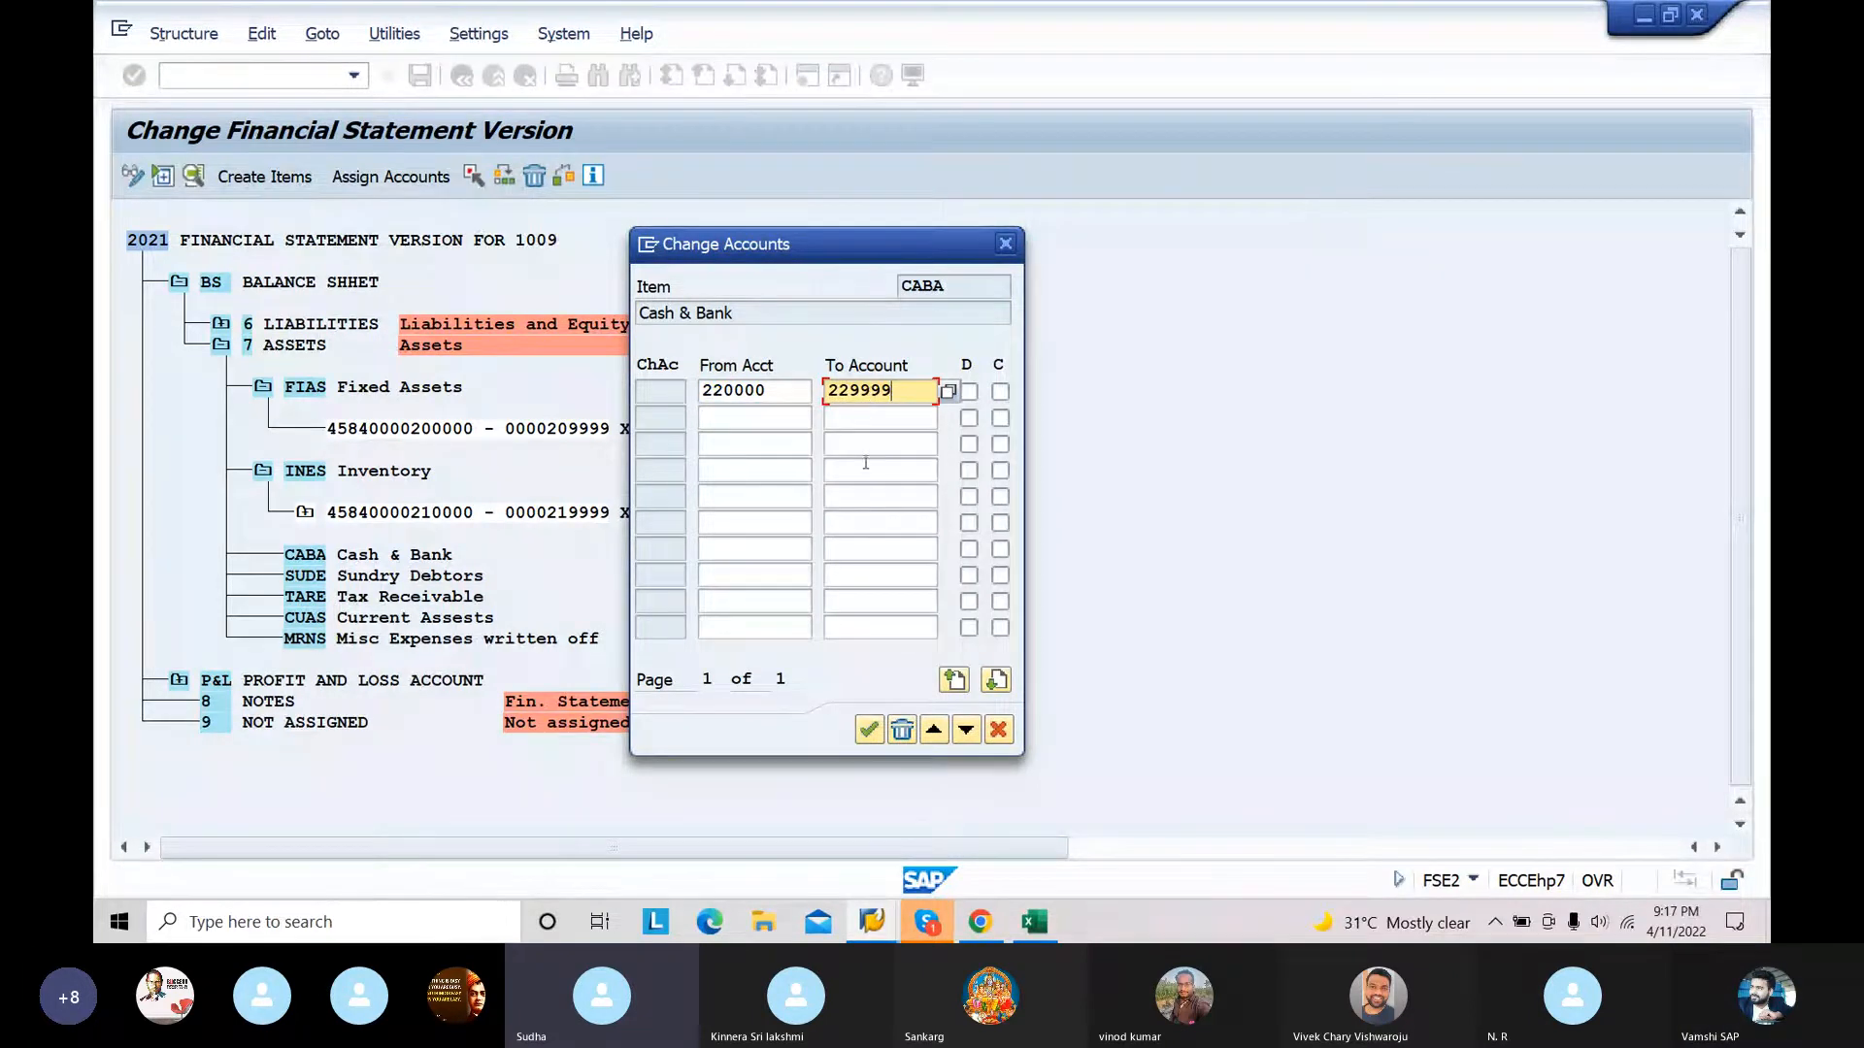
{"action": "left_click", "coordinate": [868, 729]}
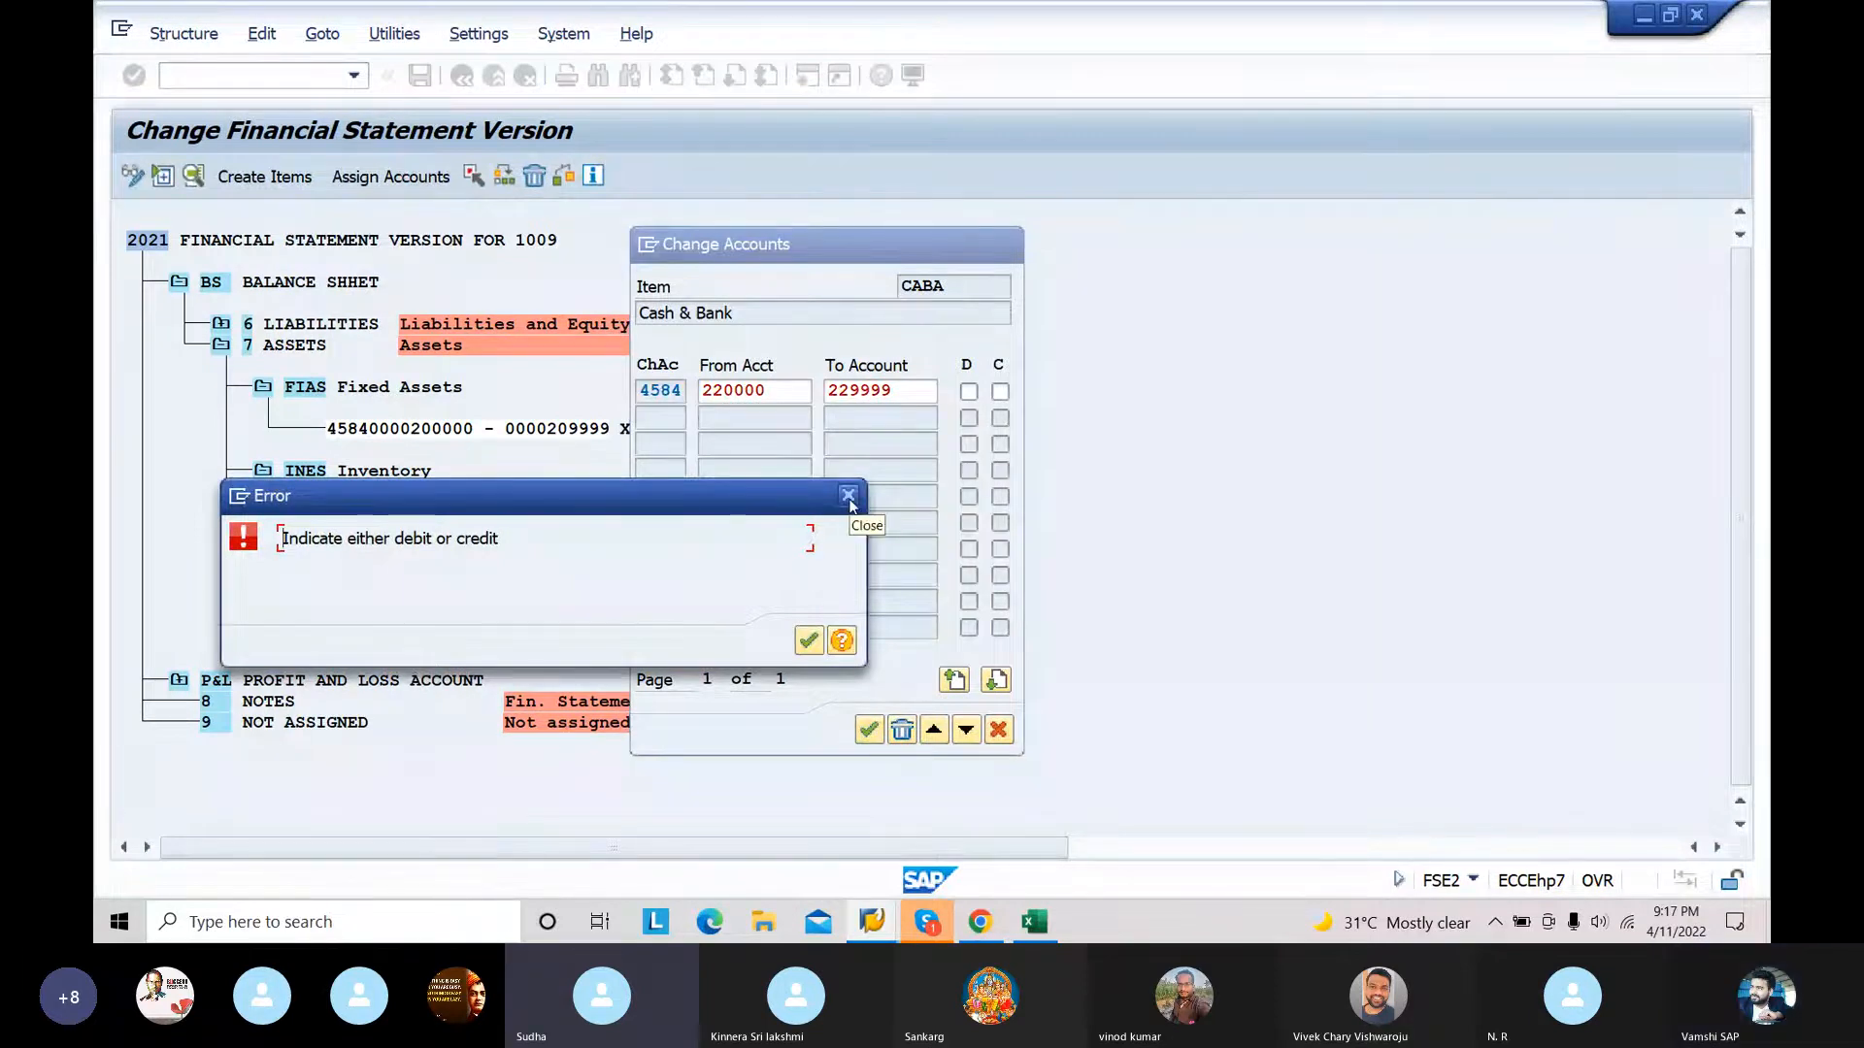
{"action": "left_click", "coordinate": [848, 497]}
{"action": "left_click", "coordinate": [968, 392]}
{"action": "left_click", "coordinate": [1000, 392]}
{"action": "left_click", "coordinate": [869, 729]}
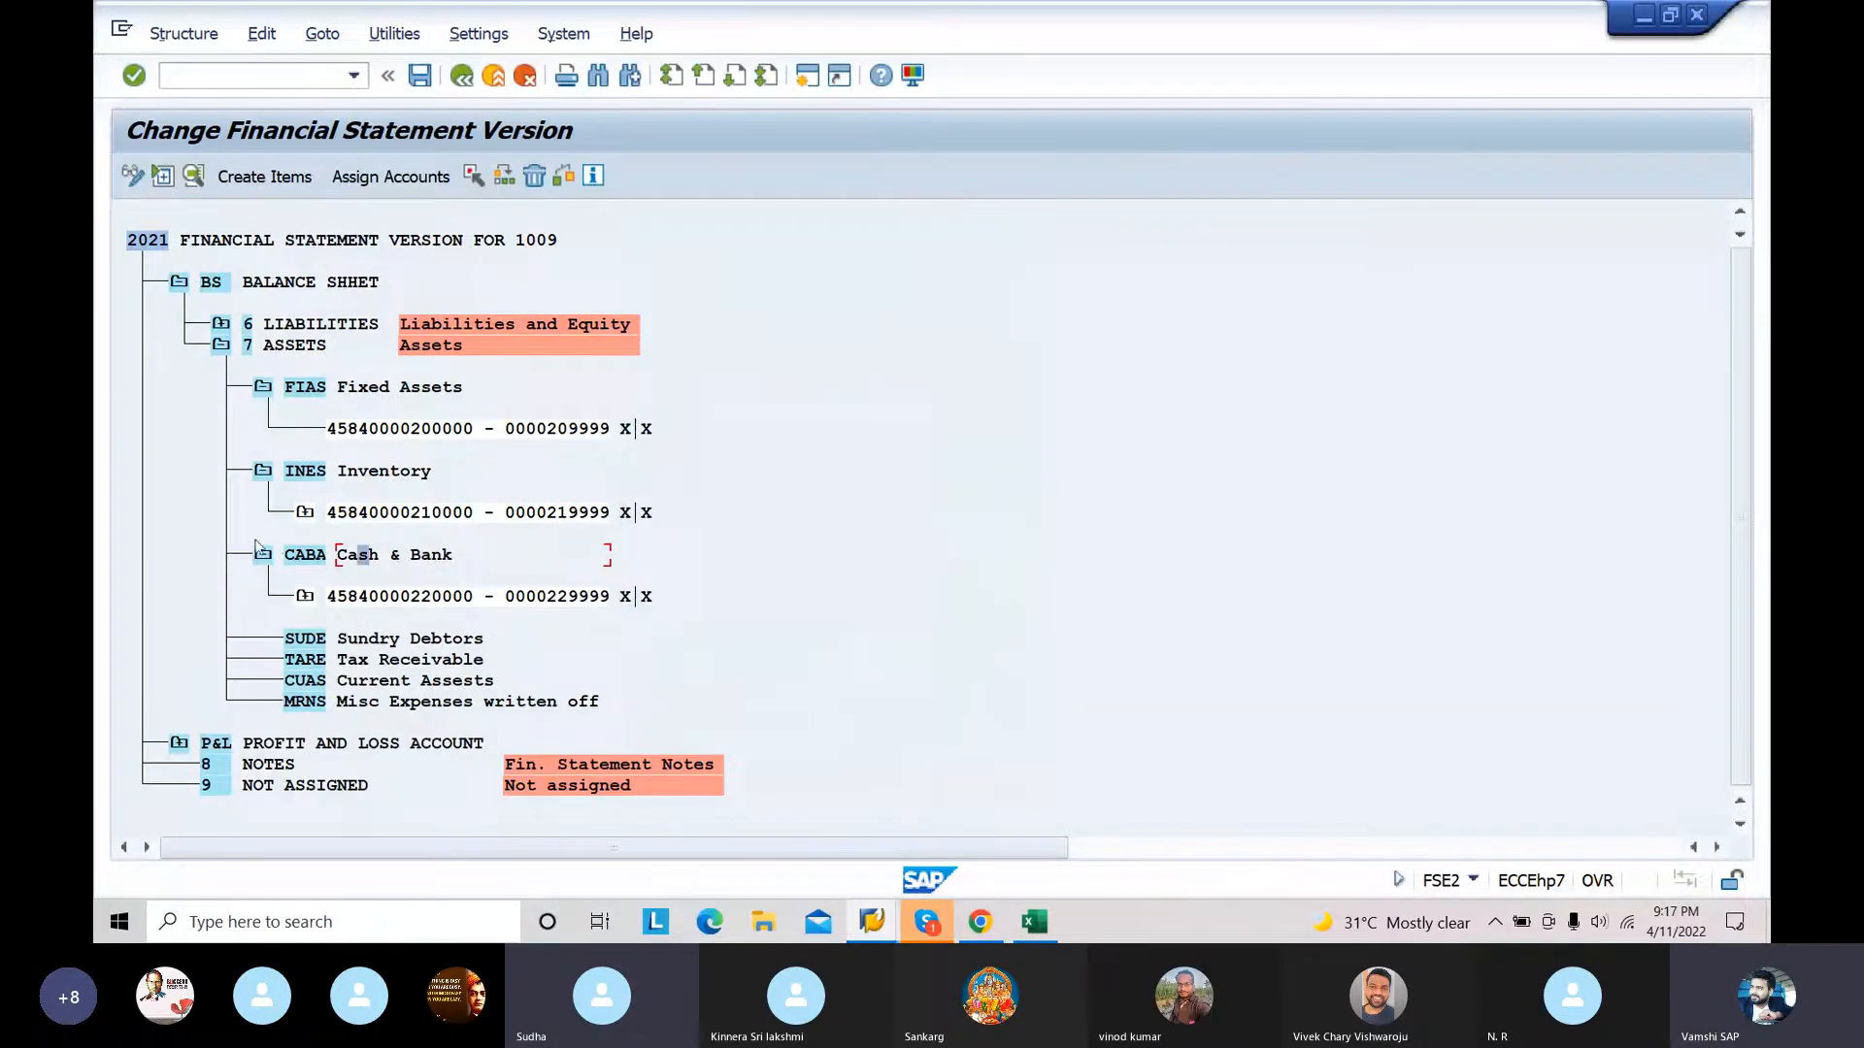
Step: Collapse the CABA, INES and FIAS nodes under ASSETS
{"action": "left_click", "coordinate": [262, 554]}
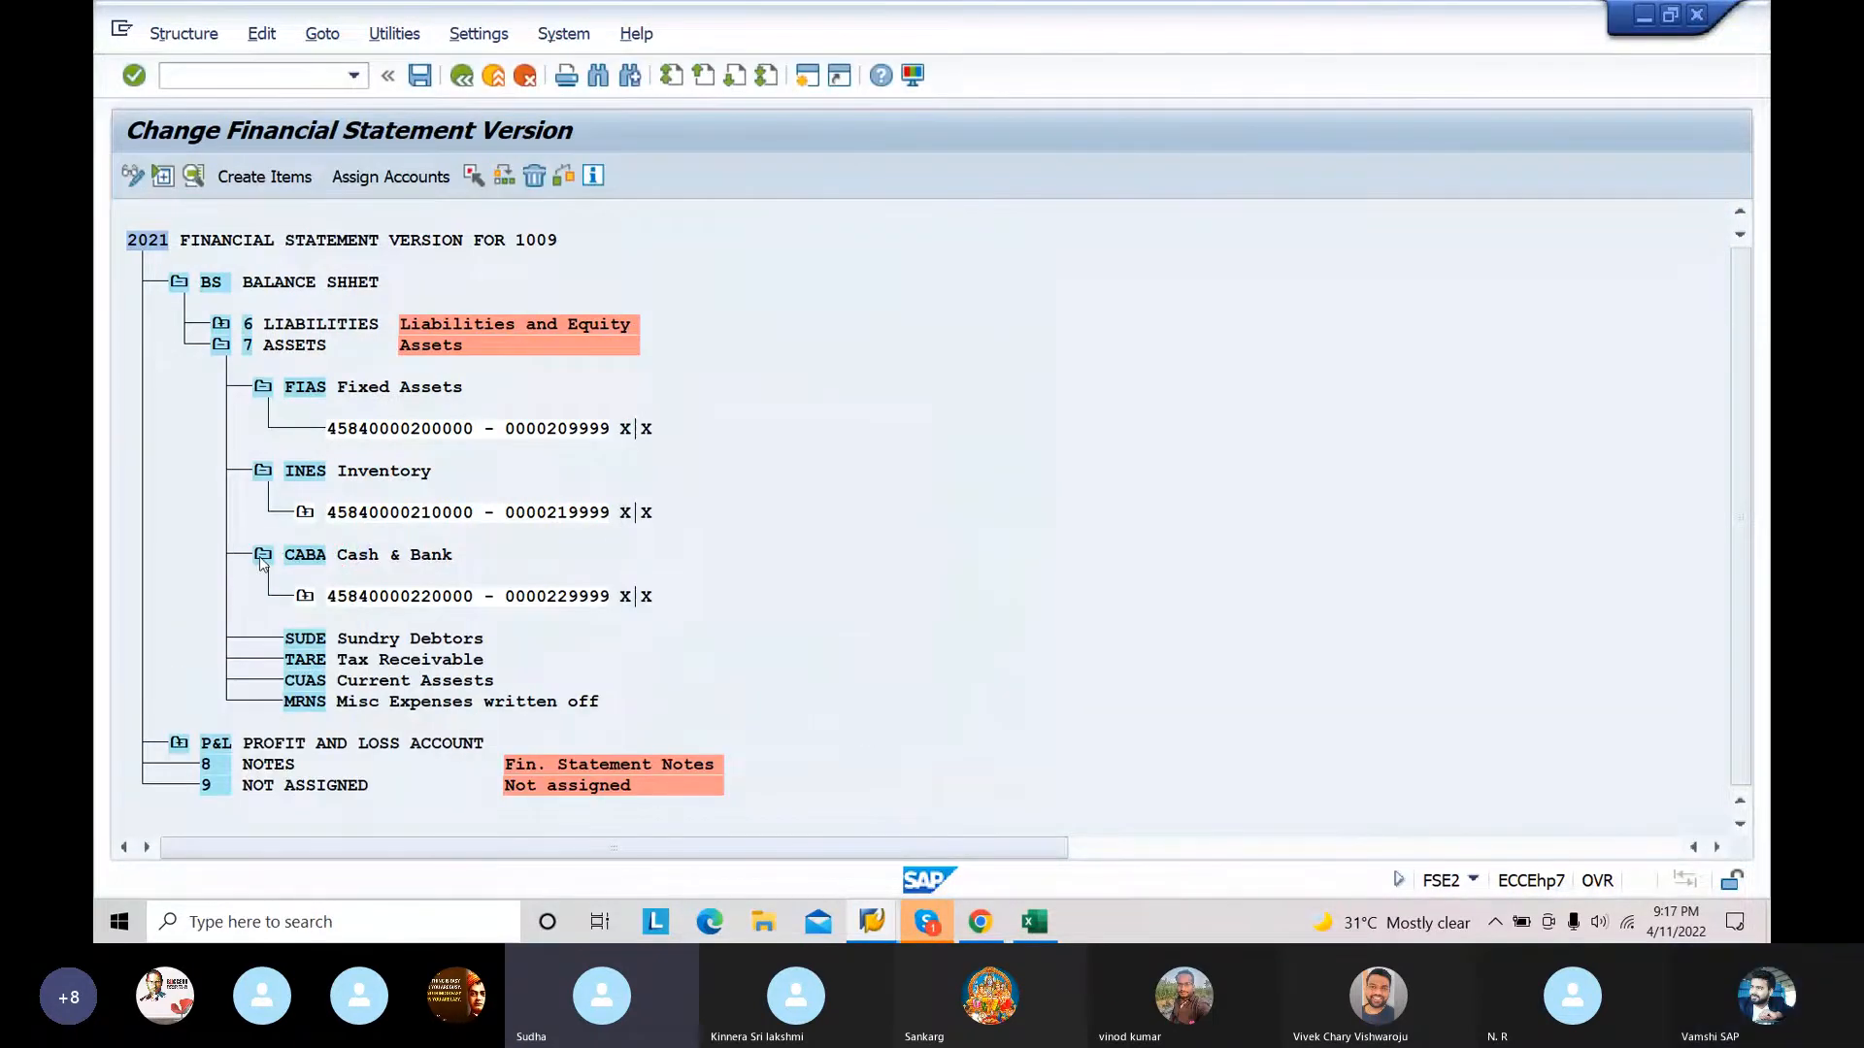
{"action": "left_click", "coordinate": [260, 472]}
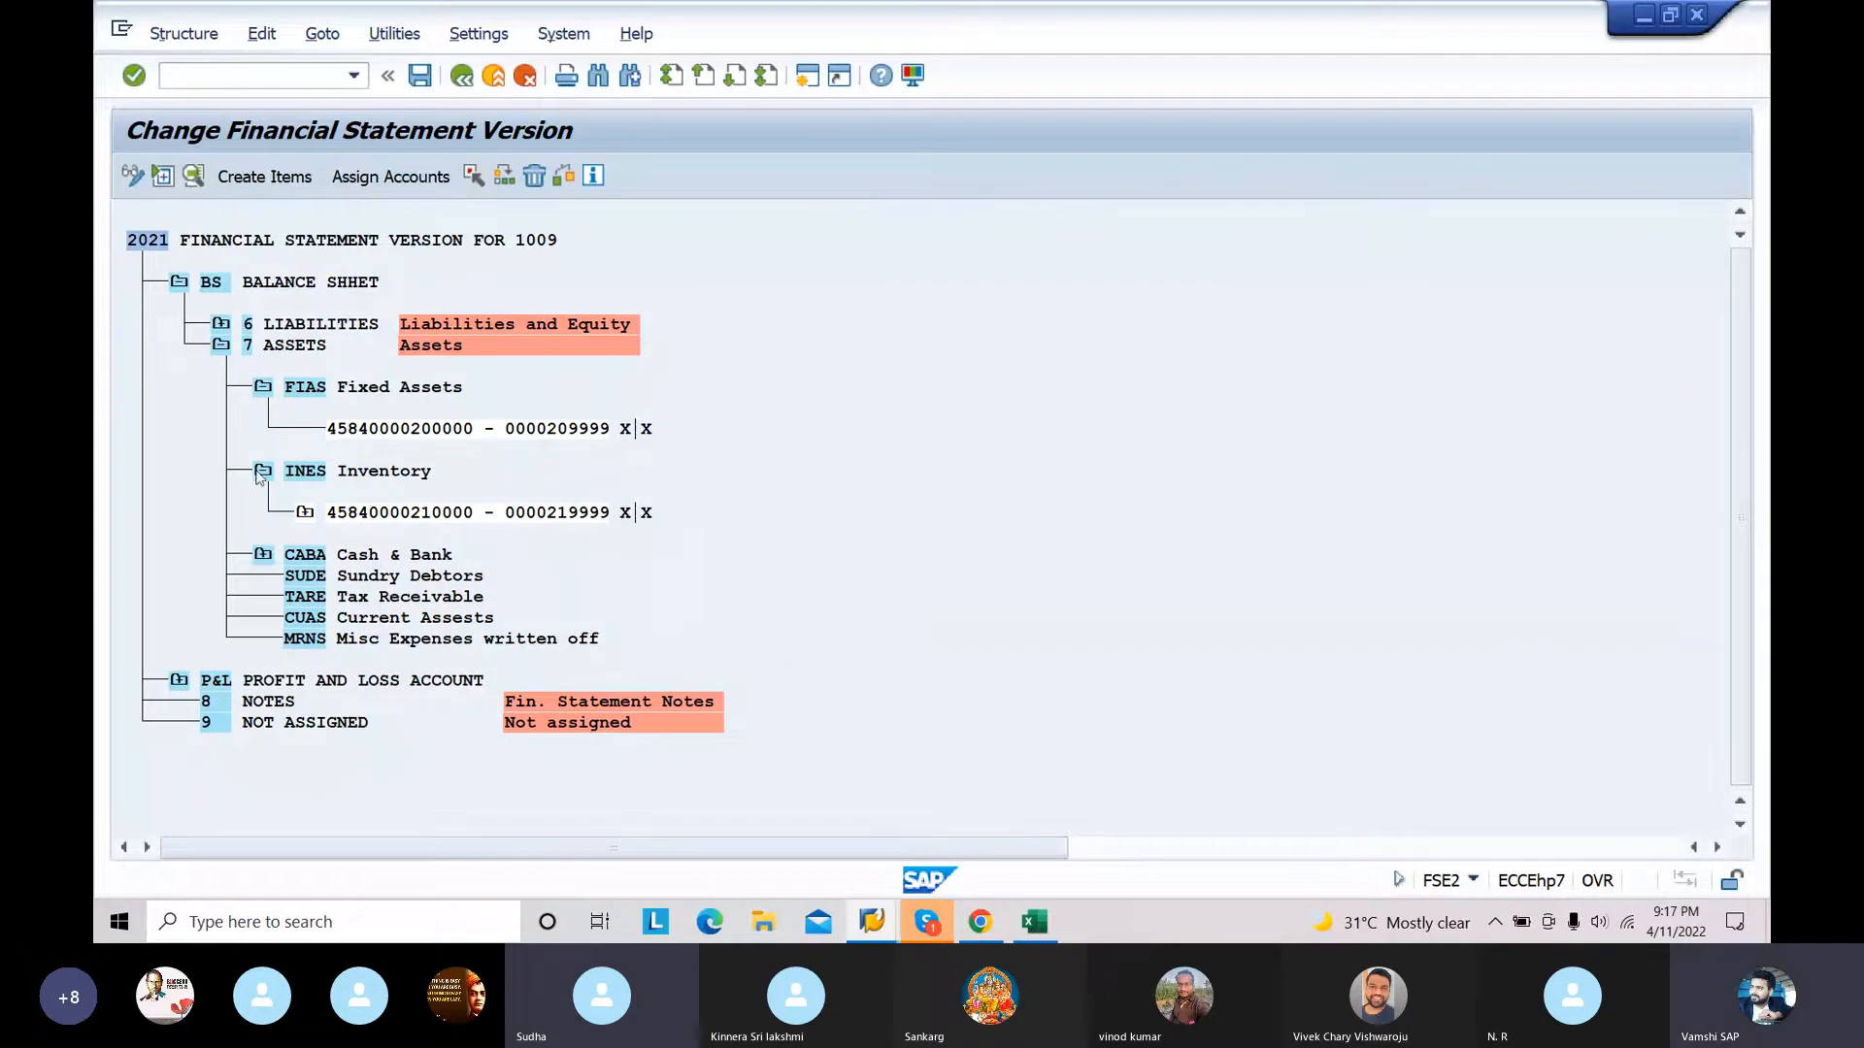
{"action": "left_click", "coordinate": [262, 387]}
Step: Open the account assignment for the SUDE Sundry Debtors item and switch to the Excel CHART OF ACCOUNTS workbook to look up its range
{"action": "left_click", "coordinate": [343, 453]}
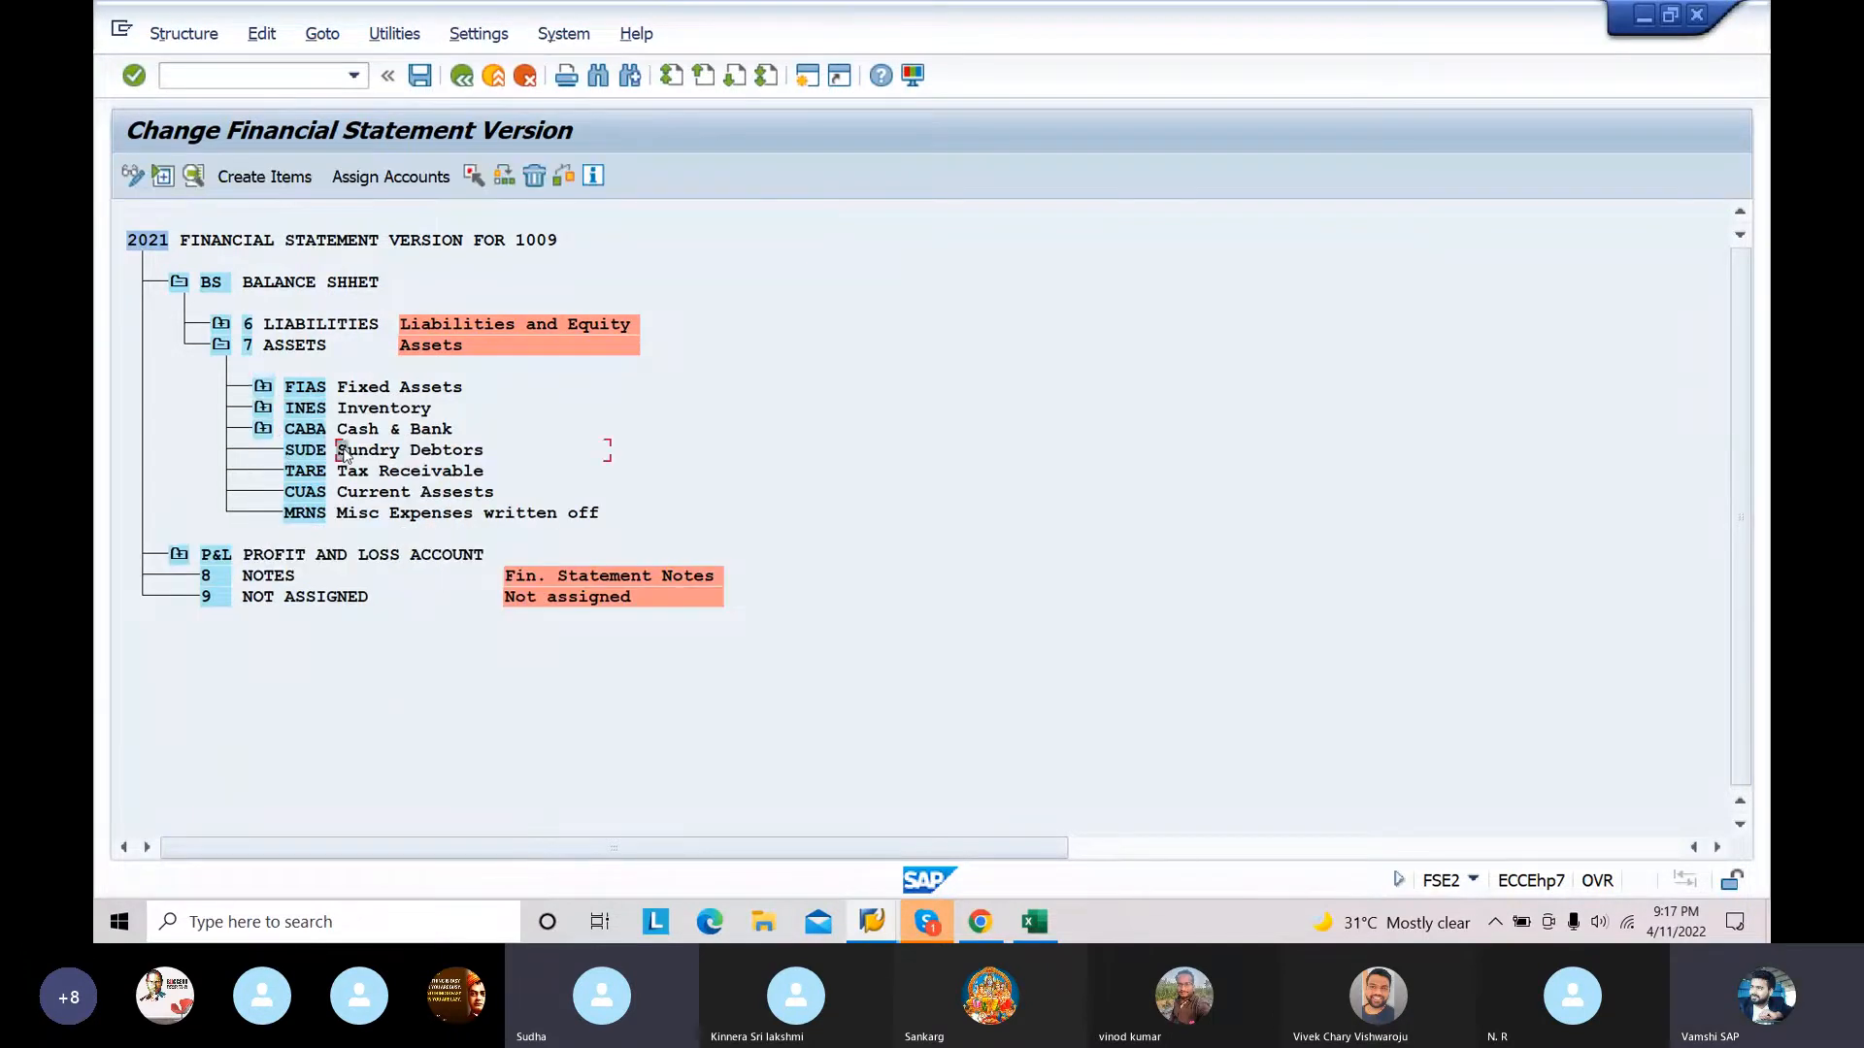
{"action": "left_click", "coordinate": [398, 175]}
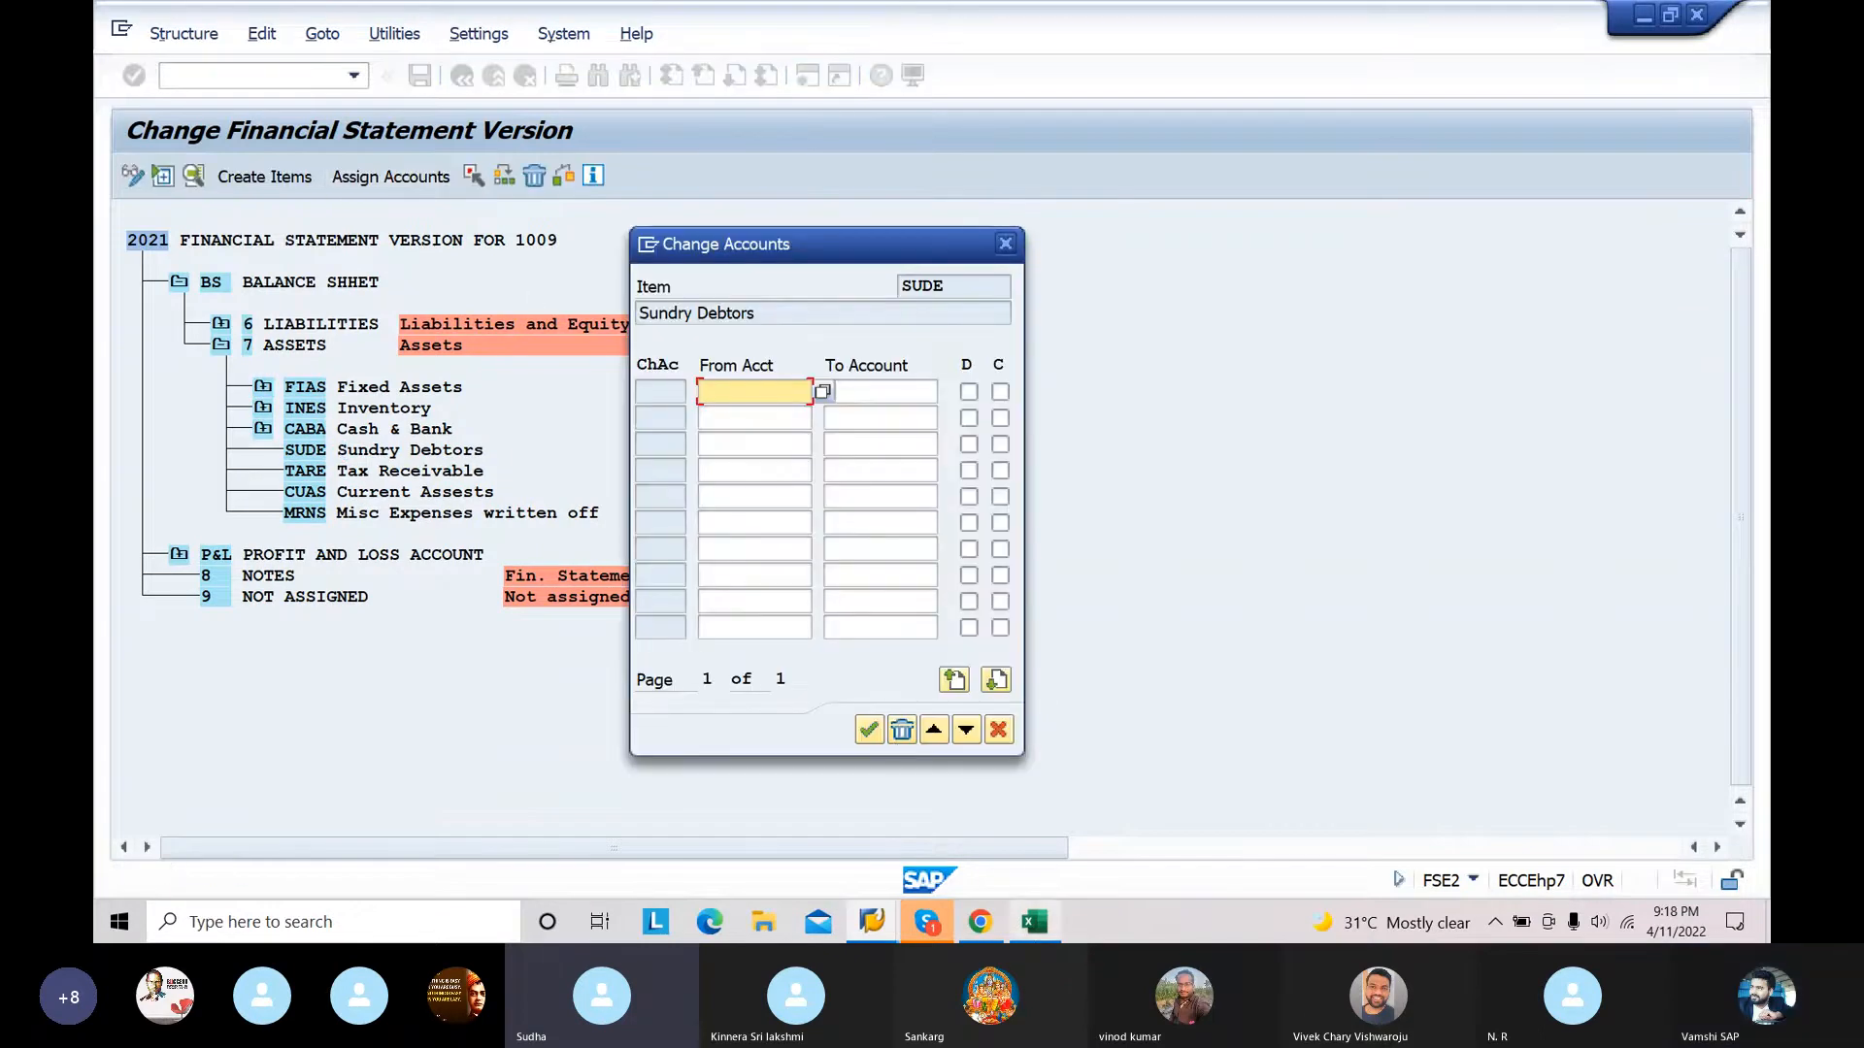
{"action": "left_click", "coordinate": [1035, 921]}
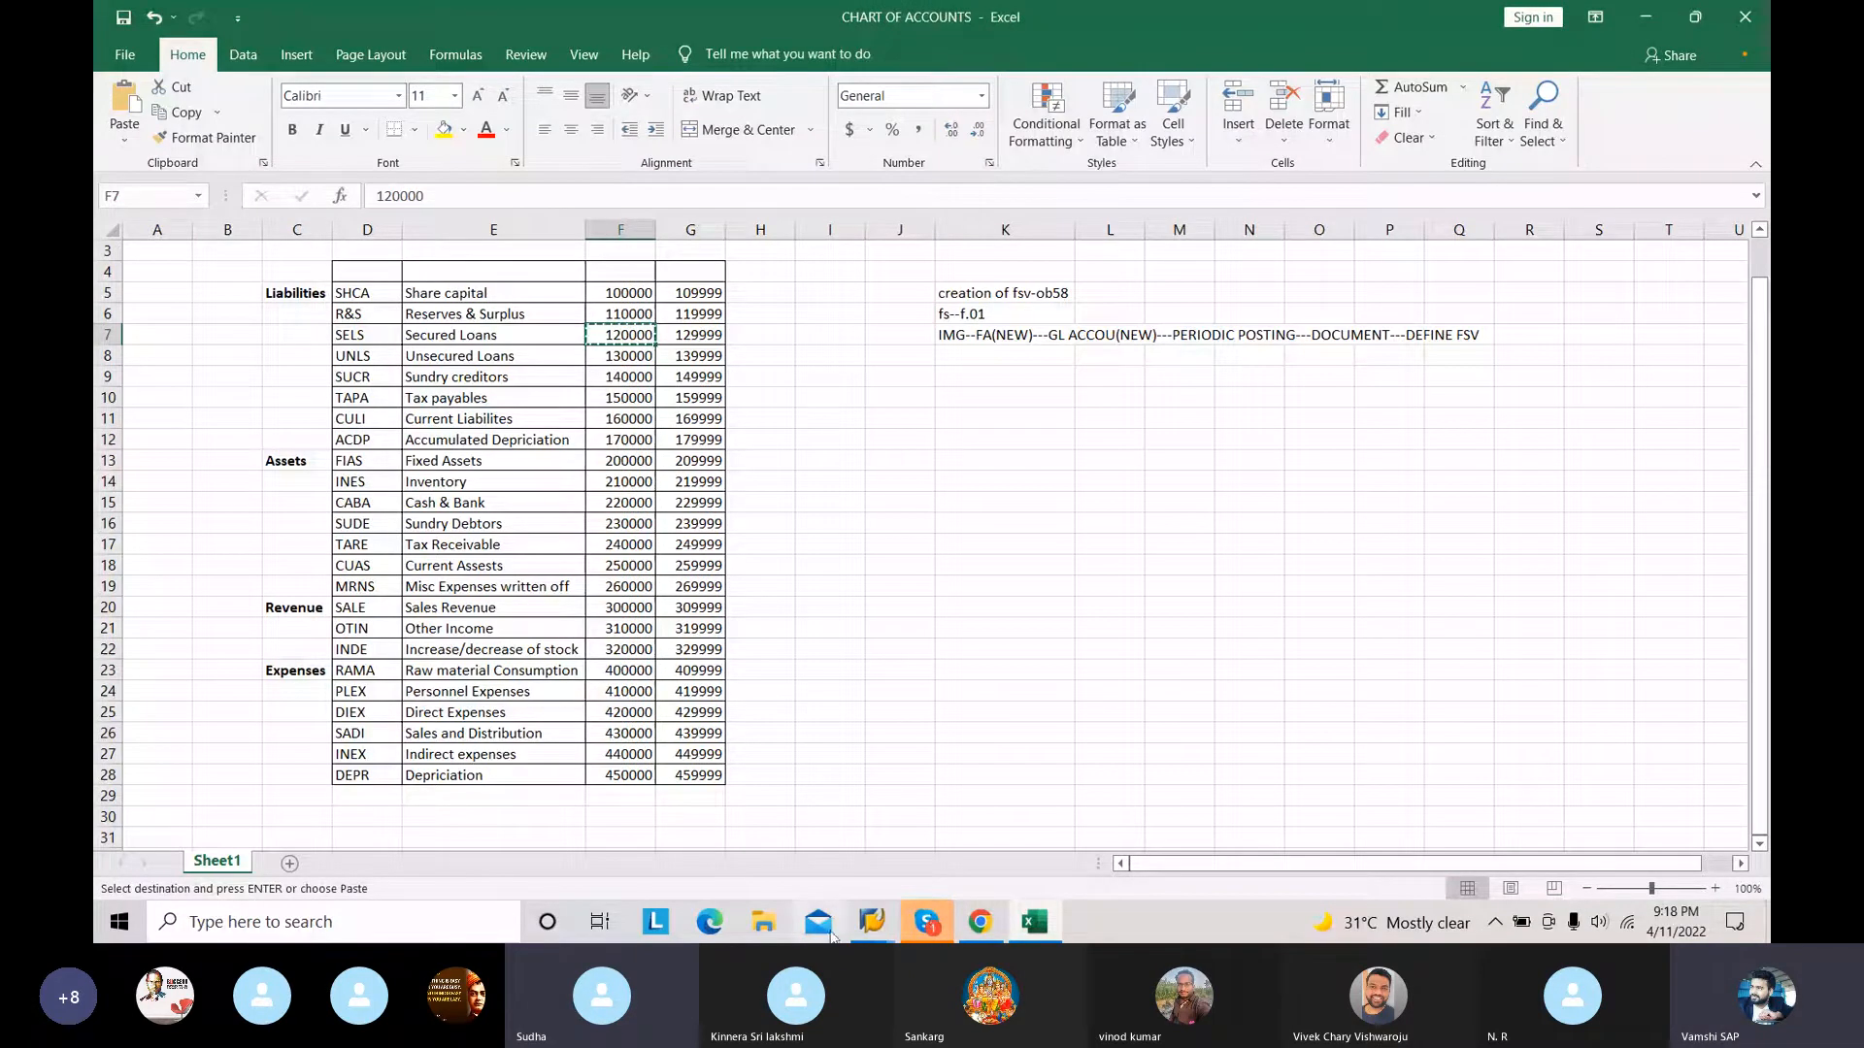
Step: Return to SAP and assign the account range 230000 to 239999 to the SUDE Sundry Debtors item with both D and C indicators enabled
{"action": "mouse_move", "coordinate": [869, 929]}
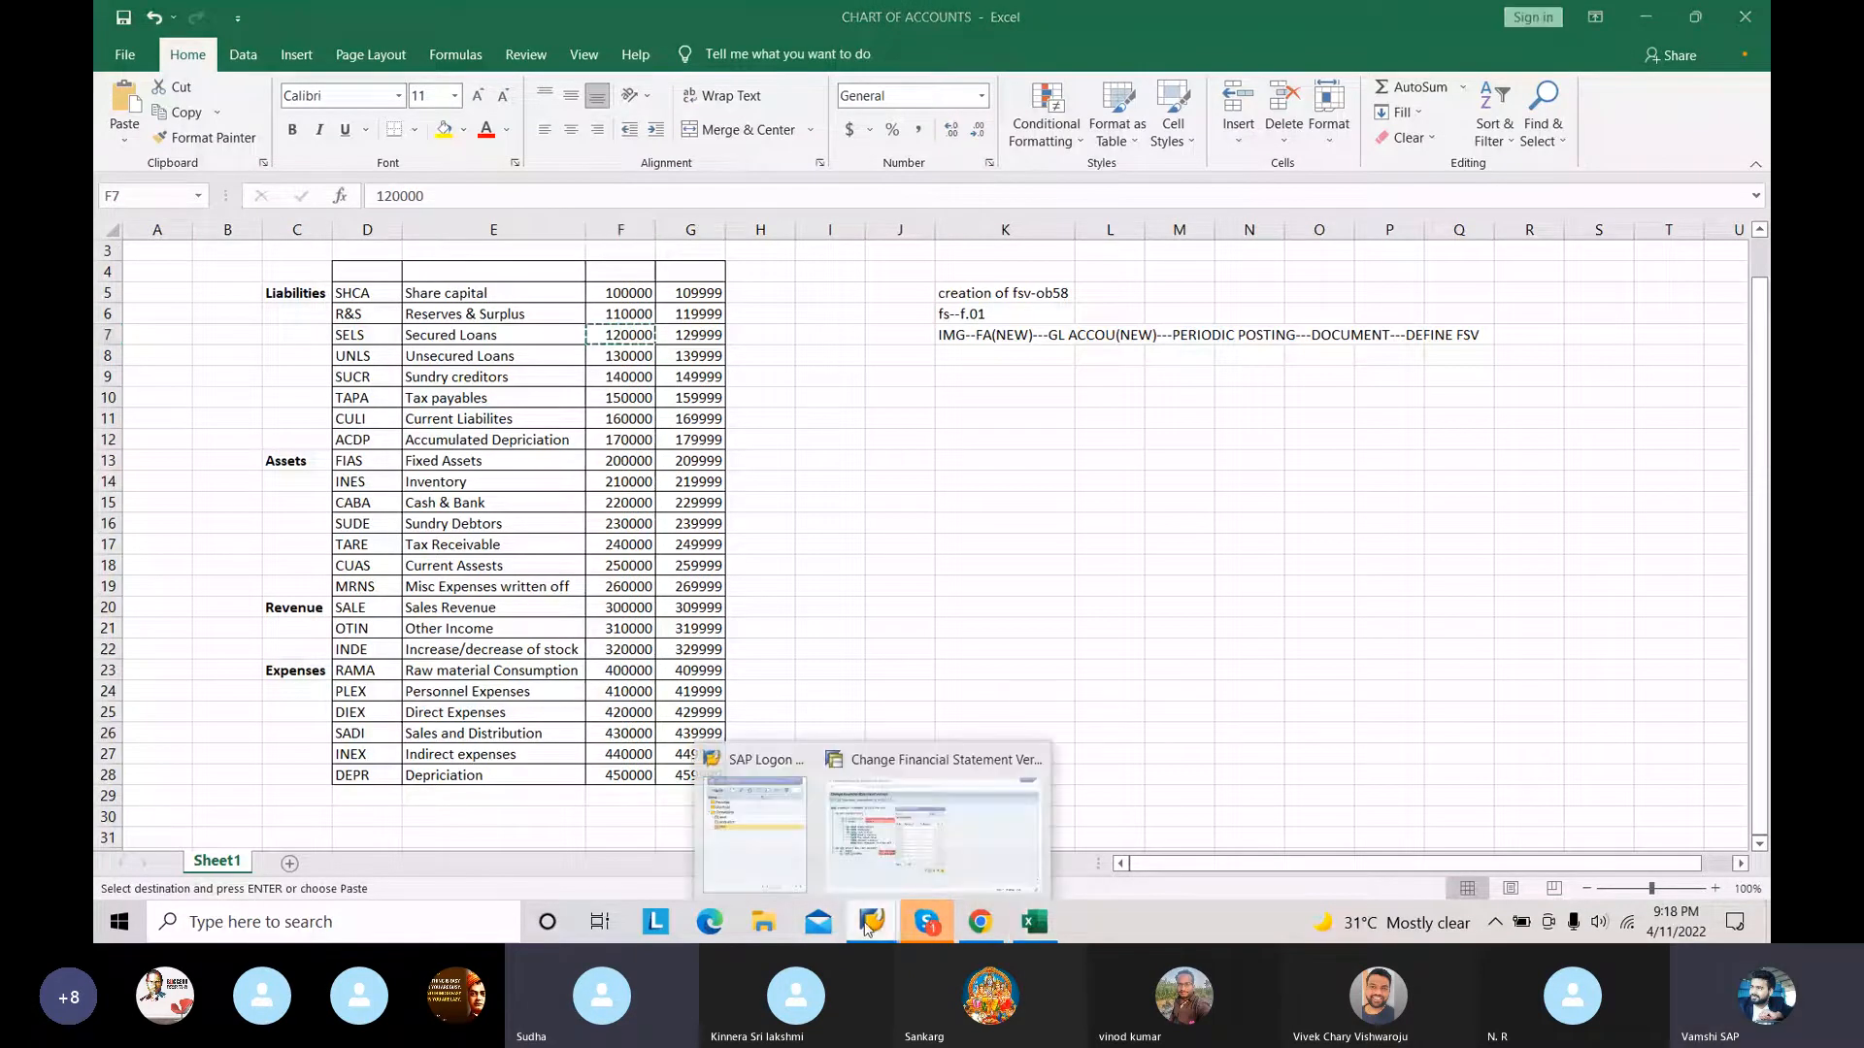
{"action": "left_click", "coordinate": [899, 801]}
{"action": "left_click", "coordinate": [735, 393]}
{"action": "type", "text": "230000"}
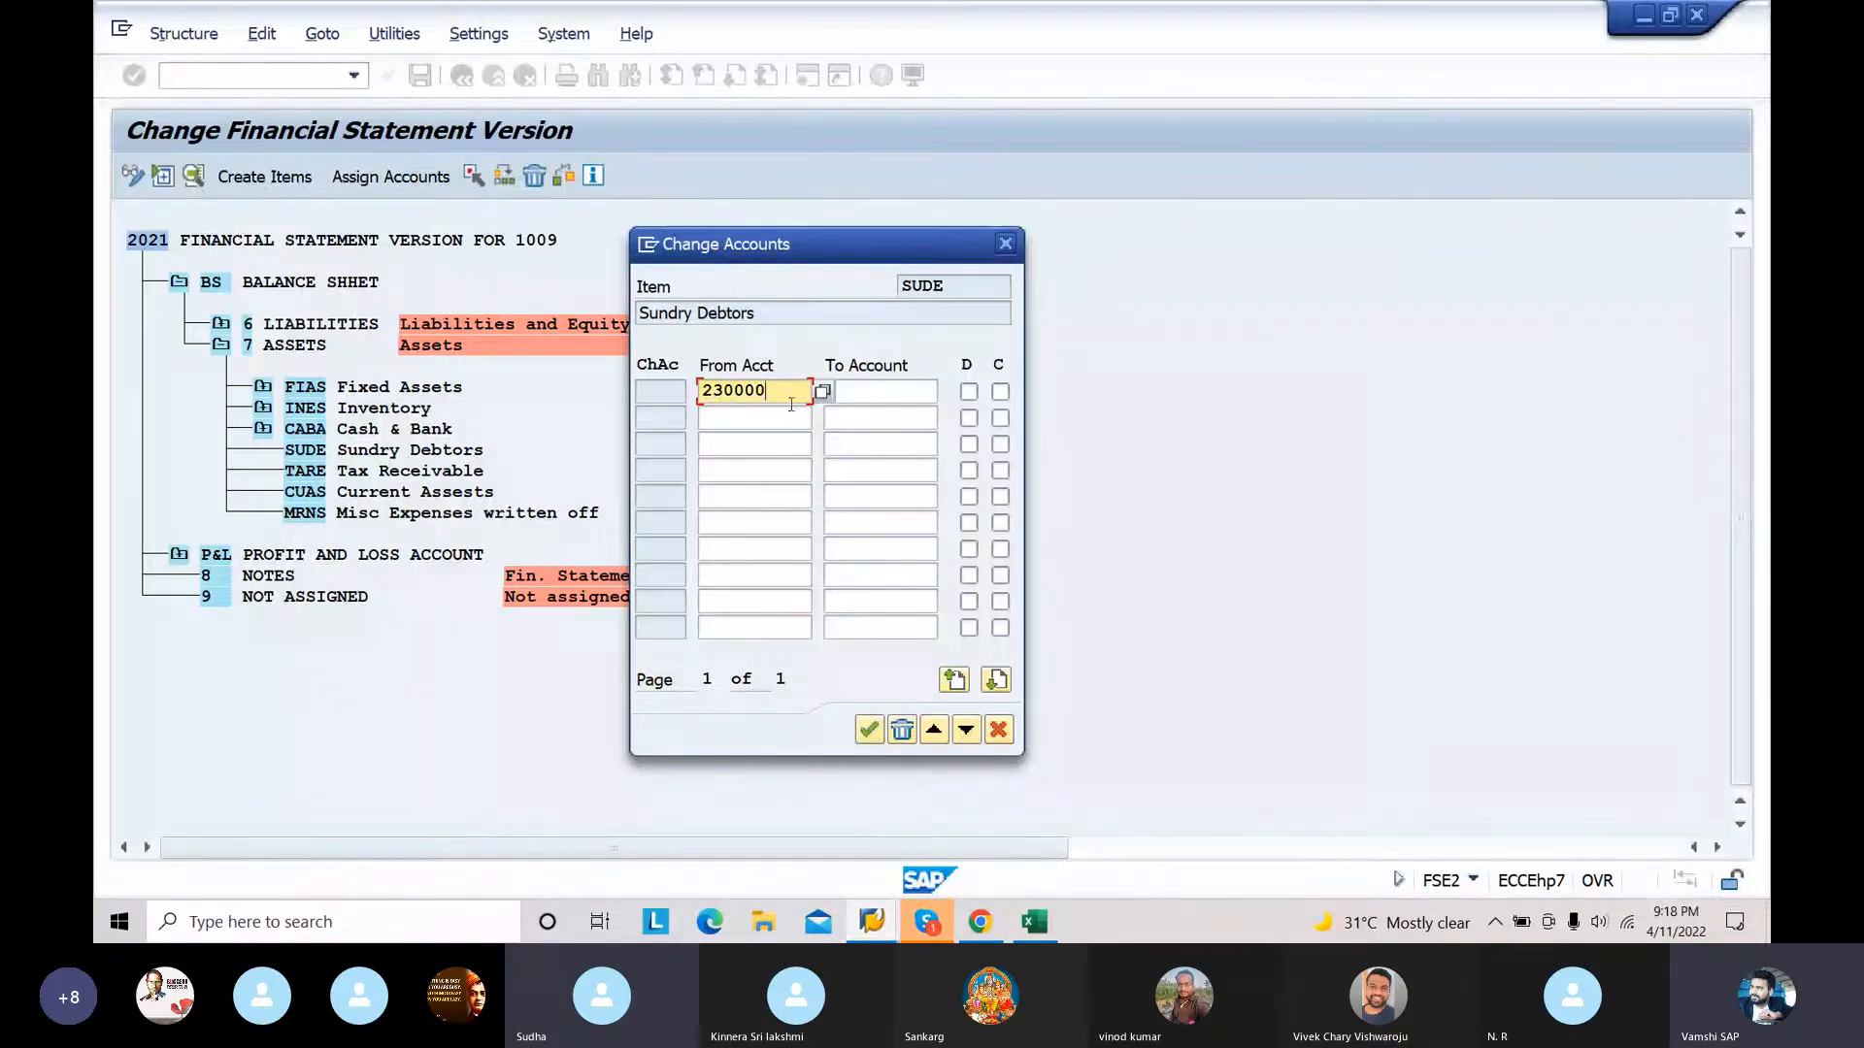
{"action": "left_click", "coordinate": [892, 393]}
{"action": "type", "text": "23"}
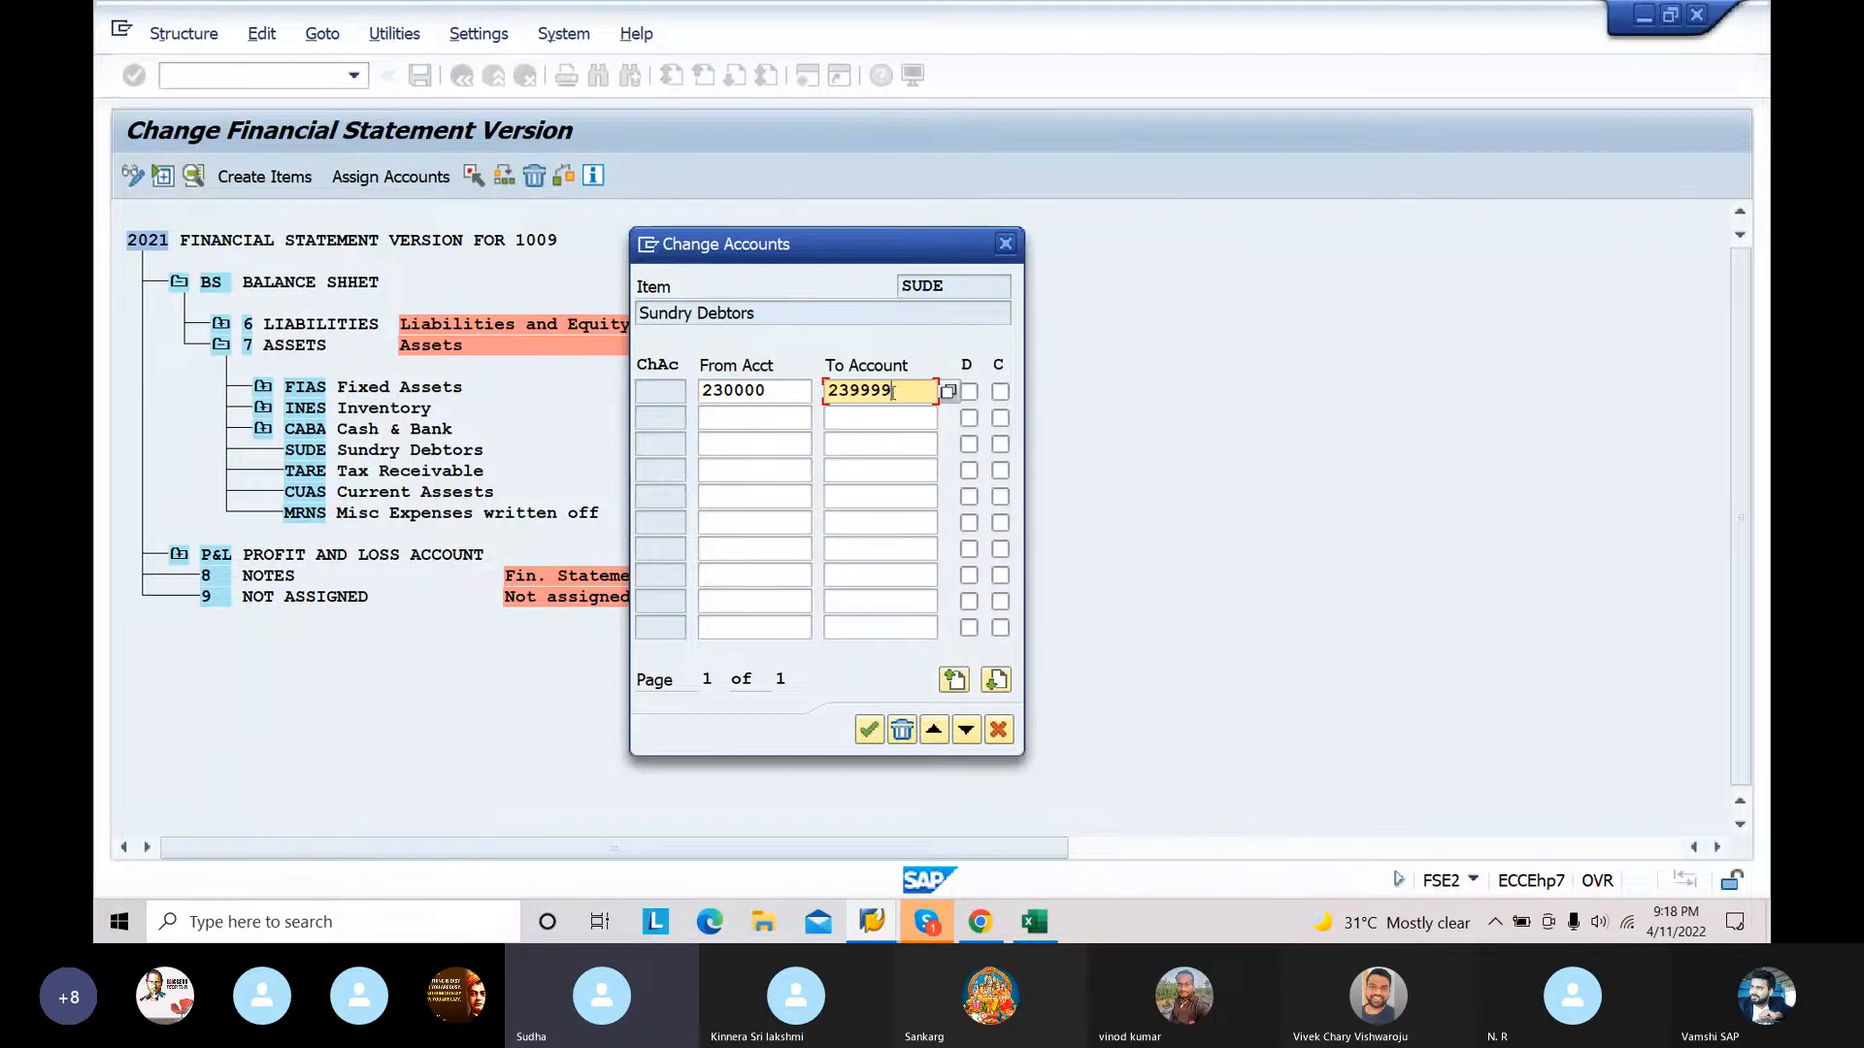
{"action": "type", "text": "9999"}
{"action": "left_click", "coordinate": [969, 391]}
{"action": "left_click", "coordinate": [1000, 391]}
{"action": "left_click", "coordinate": [869, 730]}
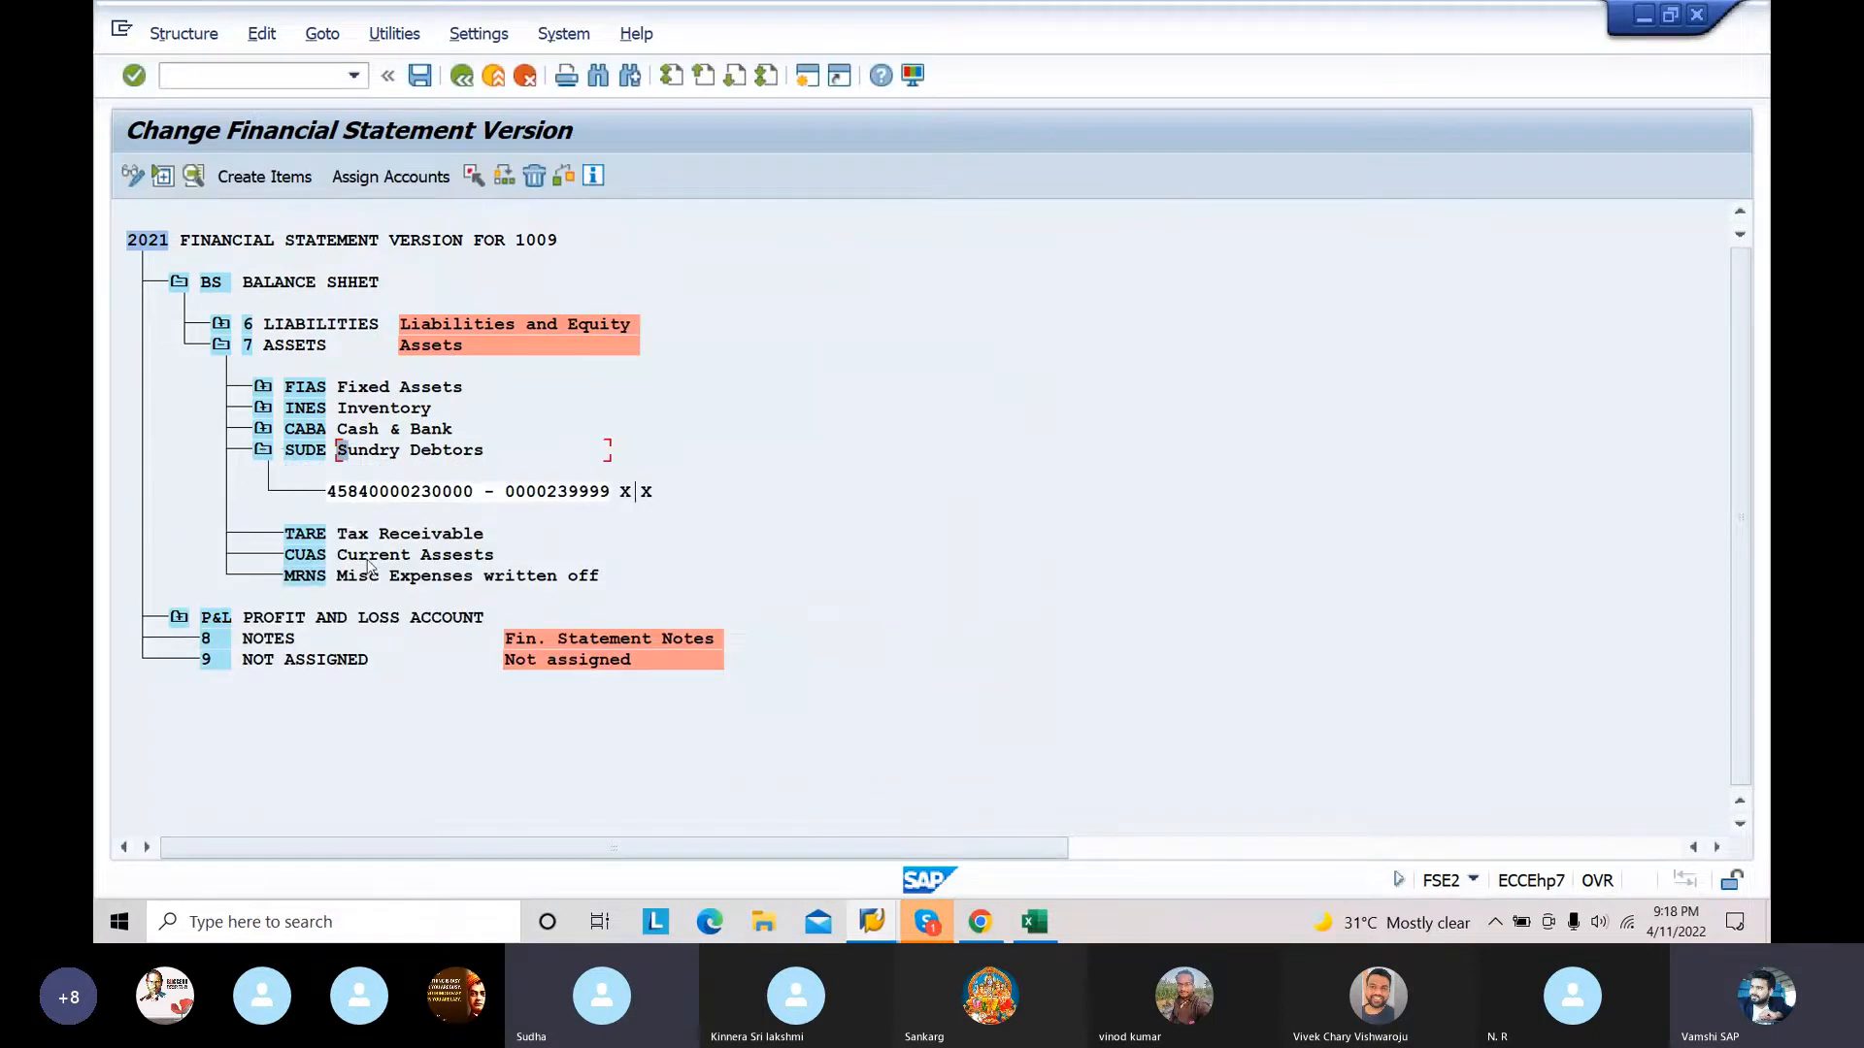
Step: Assign the account range 240000 to 249999 to the TARE Tax Receivable item with both the D and C indicators enabled
{"action": "left_click", "coordinate": [370, 535]}
{"action": "left_click", "coordinate": [390, 176]}
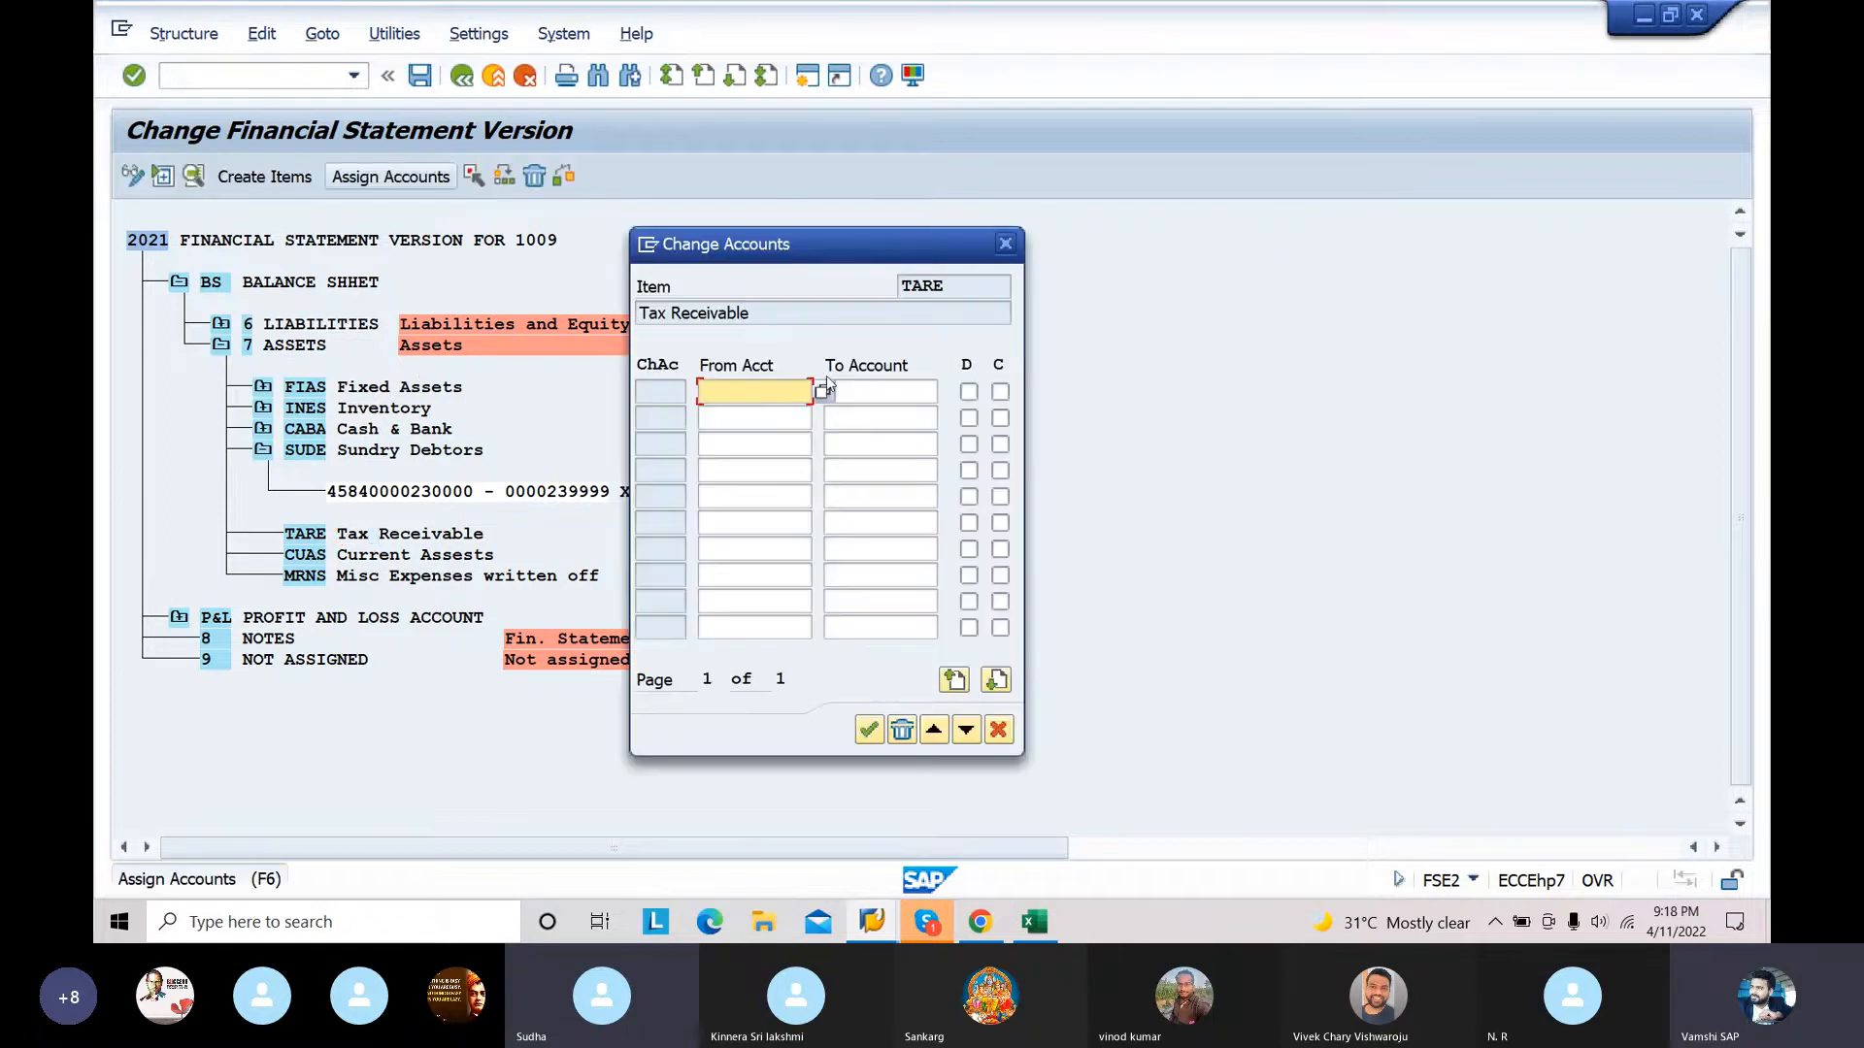
{"action": "type", "text": "2400"}
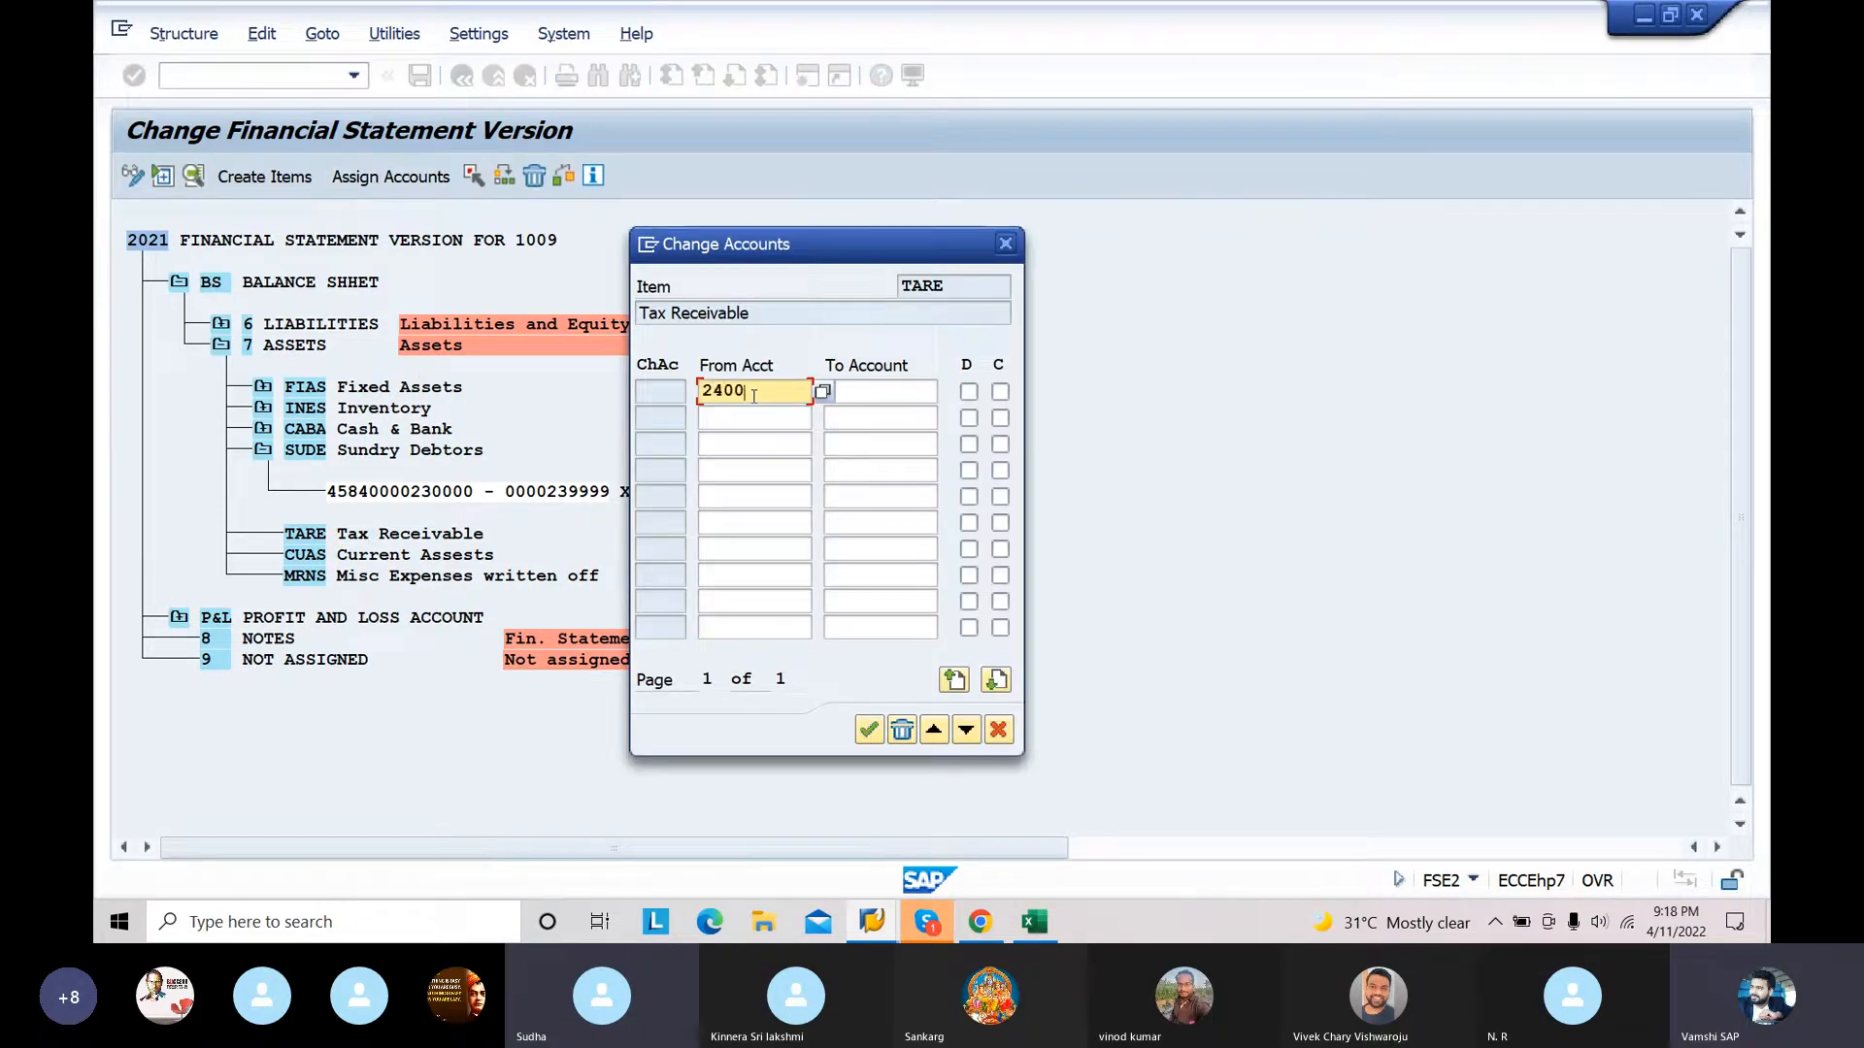
{"action": "type", "text": "00"}
{"action": "left_click", "coordinate": [873, 388]}
{"action": "type", "text": "249999"}
{"action": "left_click", "coordinate": [968, 391]}
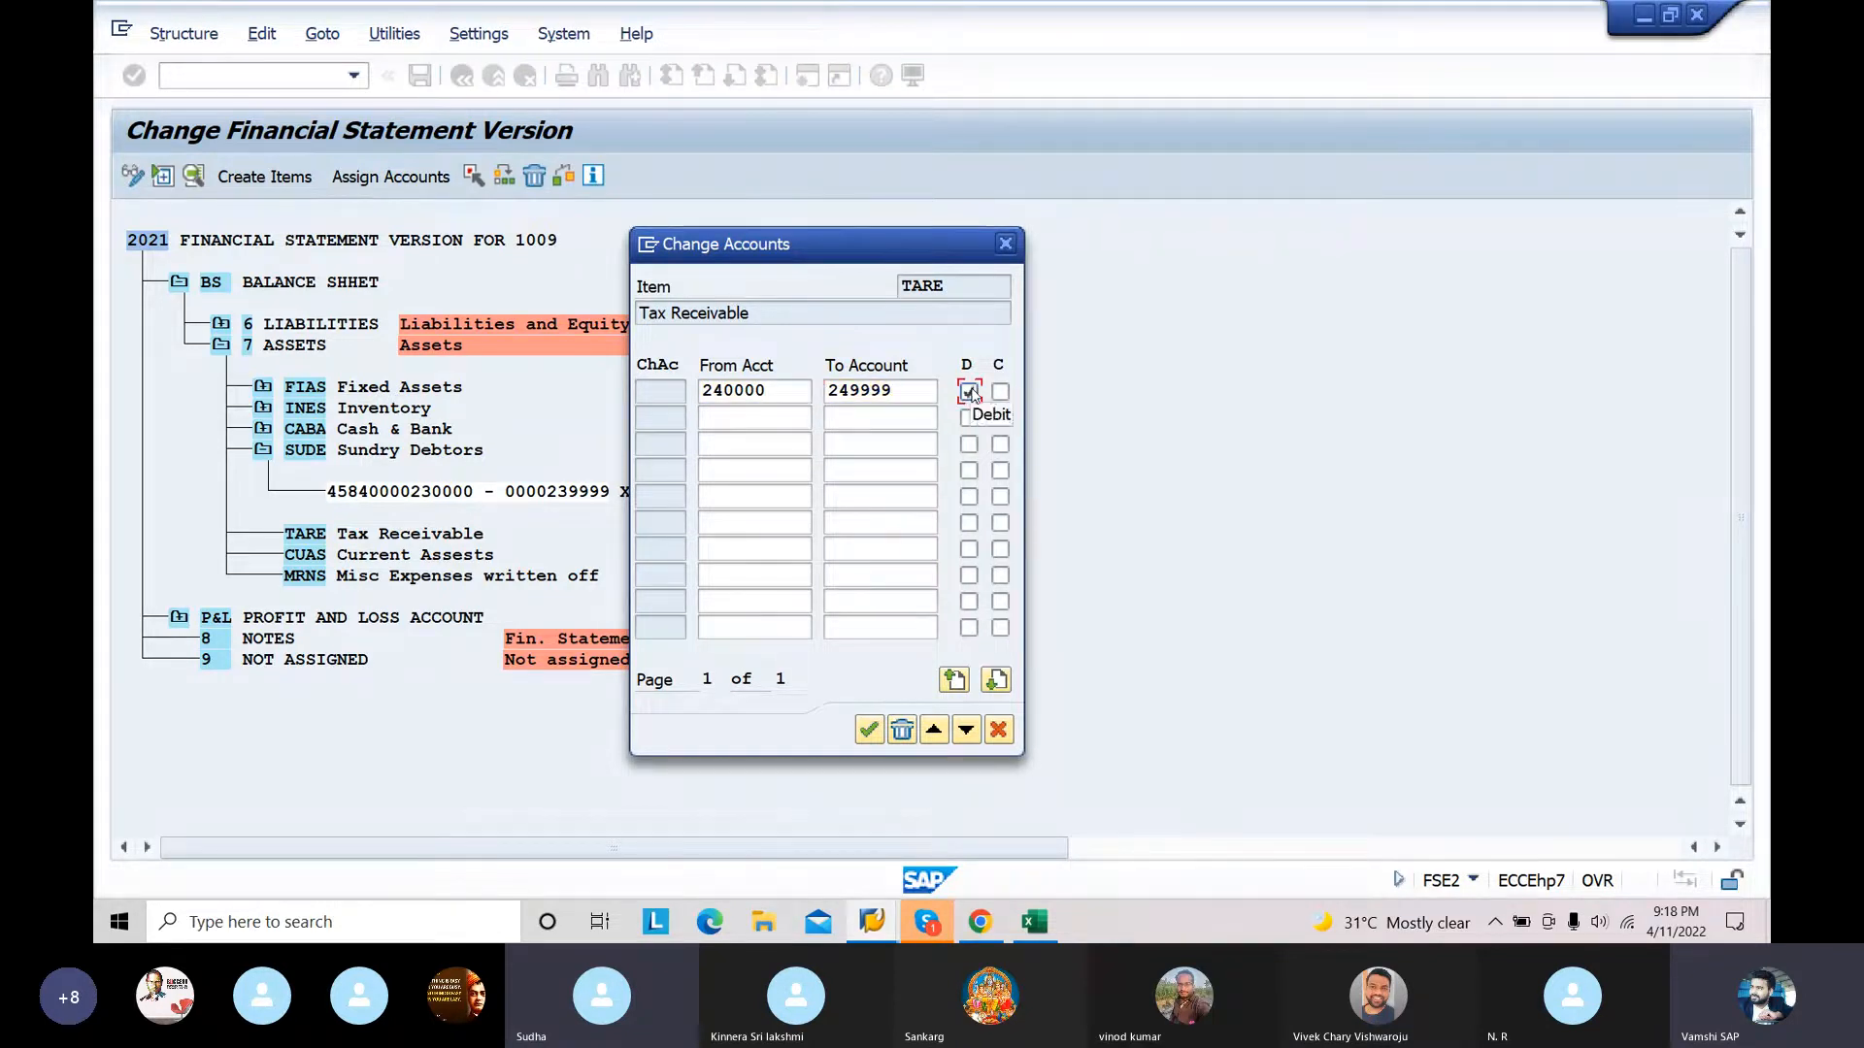
{"action": "left_click", "coordinate": [1000, 392]}
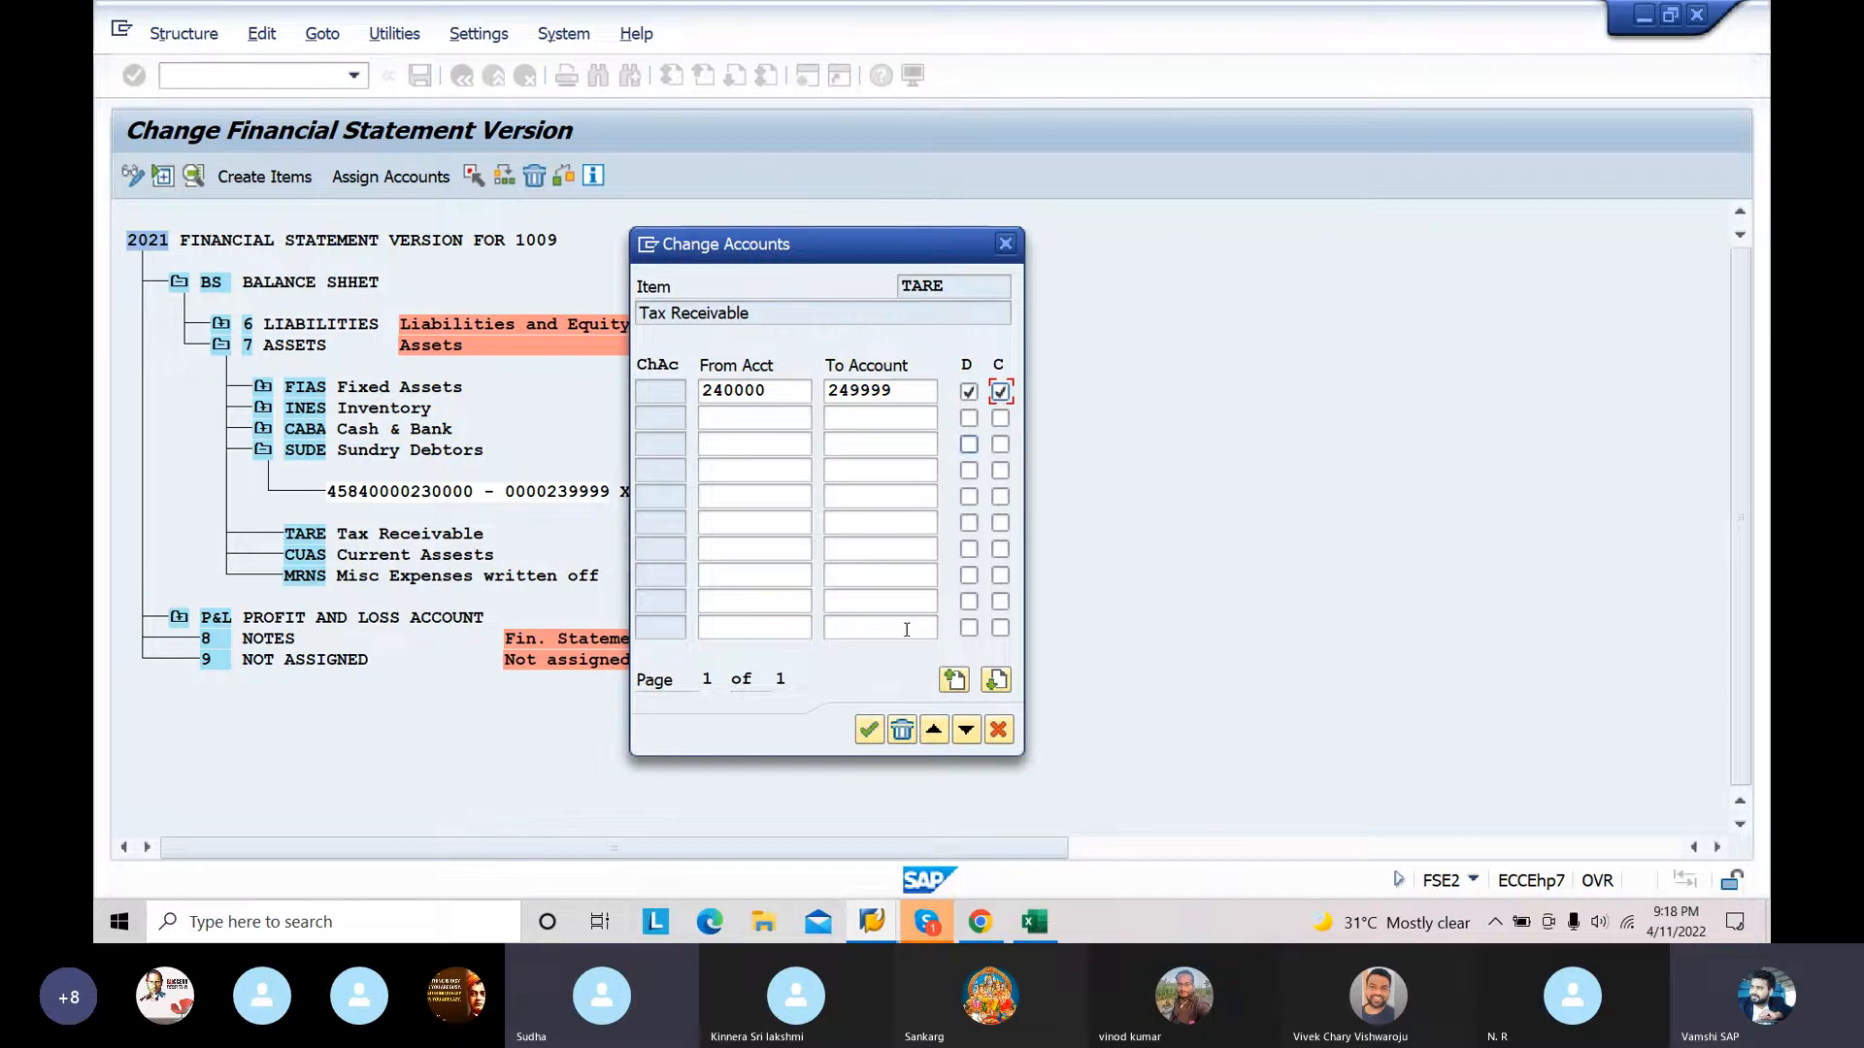
{"action": "left_click", "coordinate": [870, 730]}
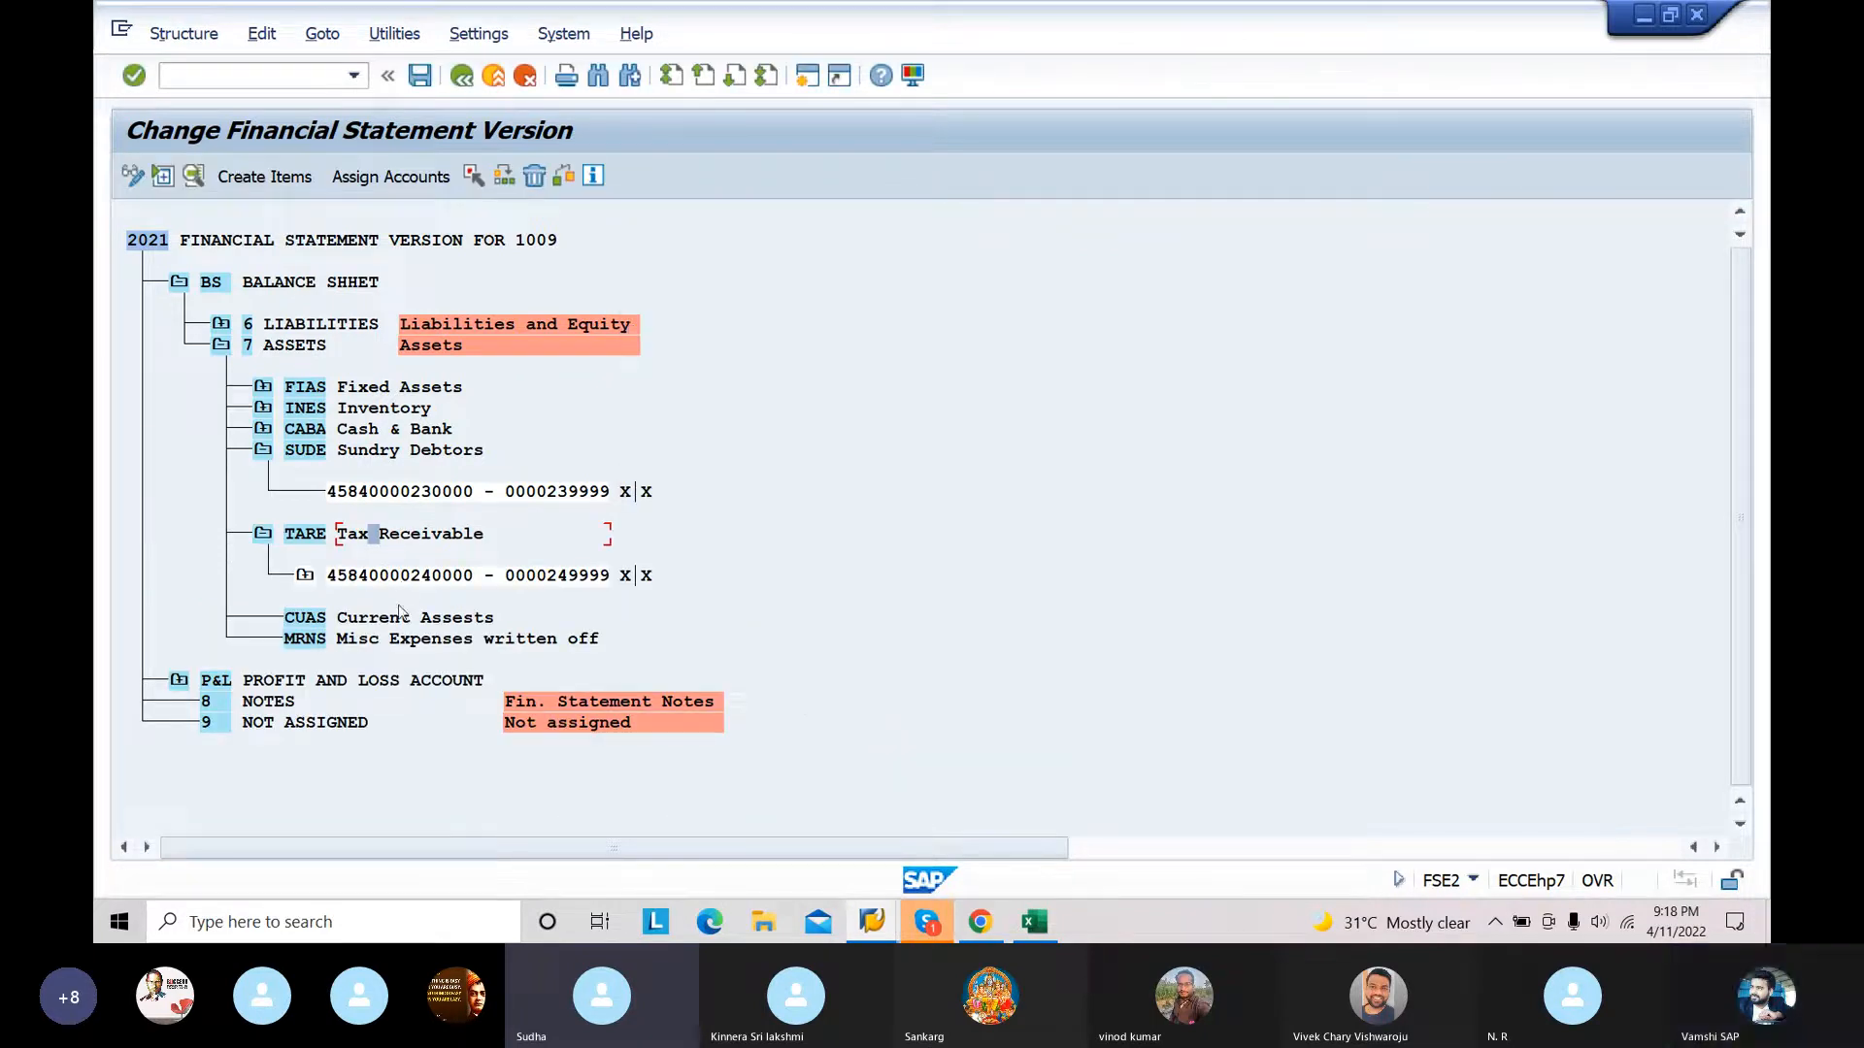
Step: Assign the account range 250000 to 259999 to the CUAS Current Assests item with both the D and C indicators enabled
{"action": "left_click", "coordinate": [396, 621]}
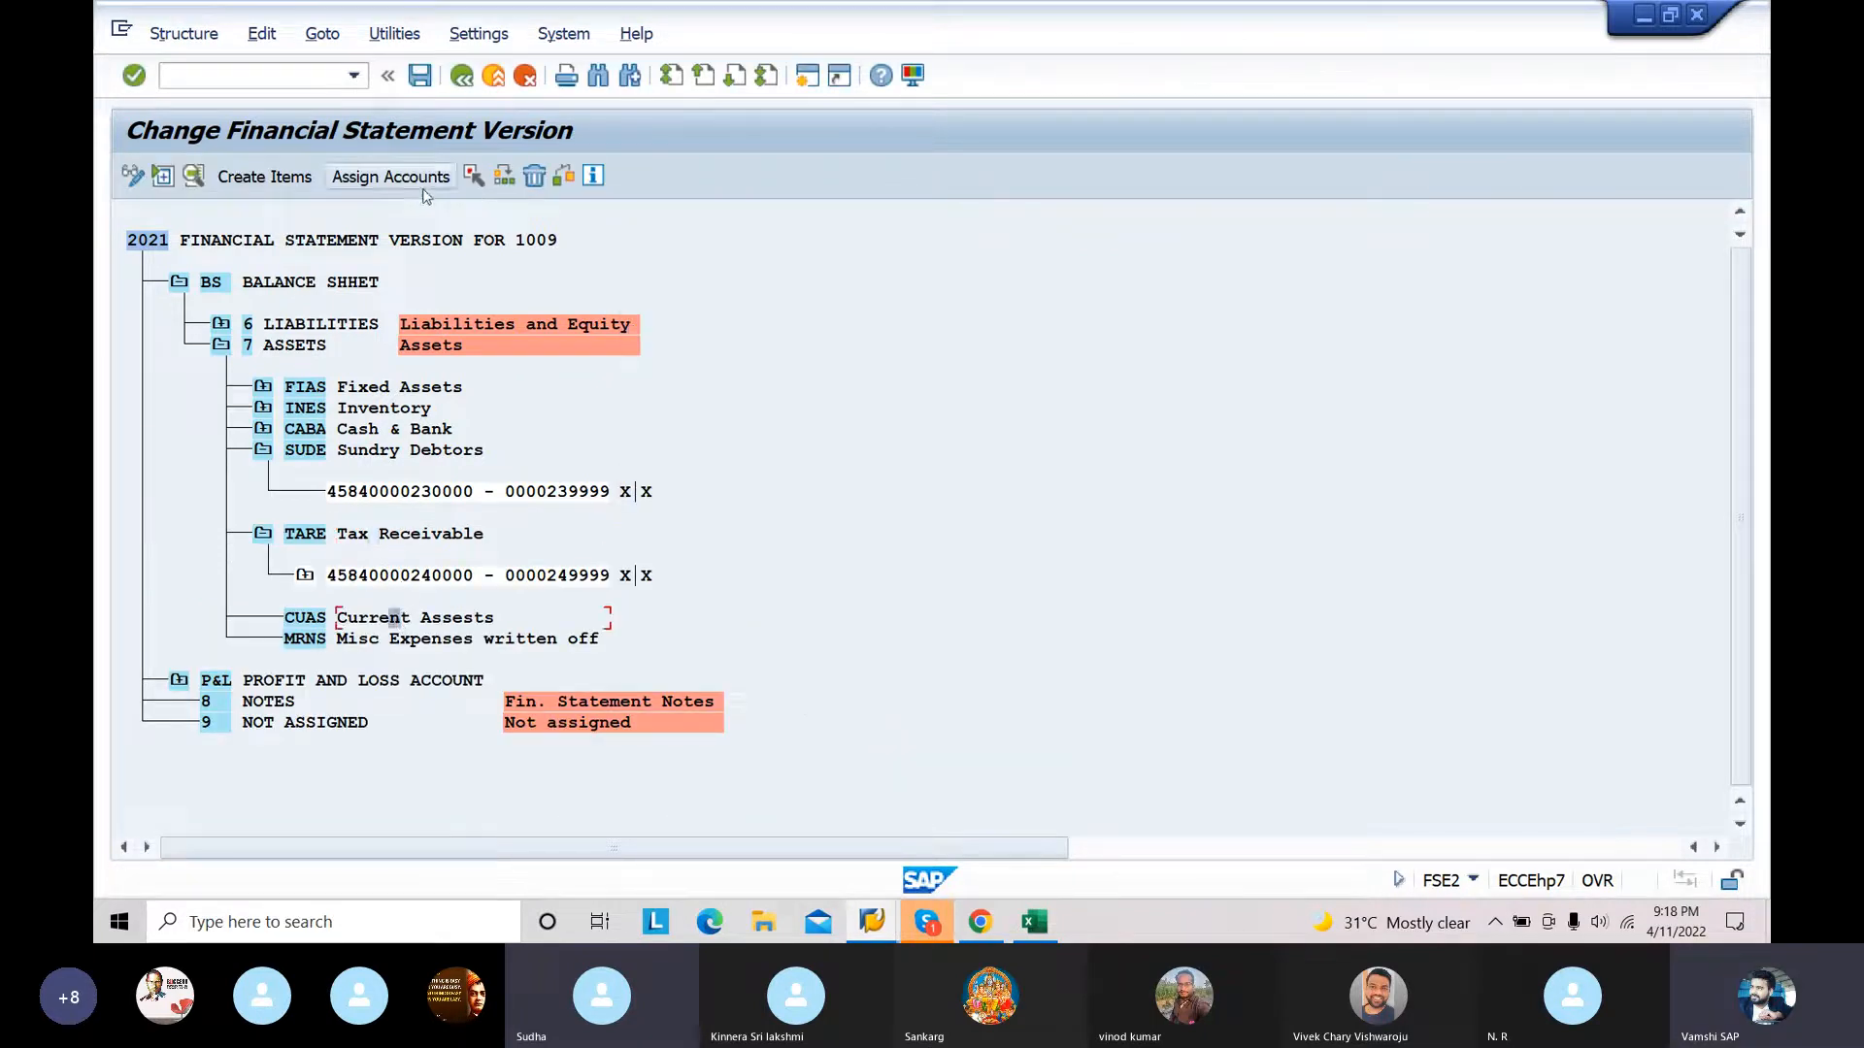
{"action": "left_click", "coordinate": [388, 176]}
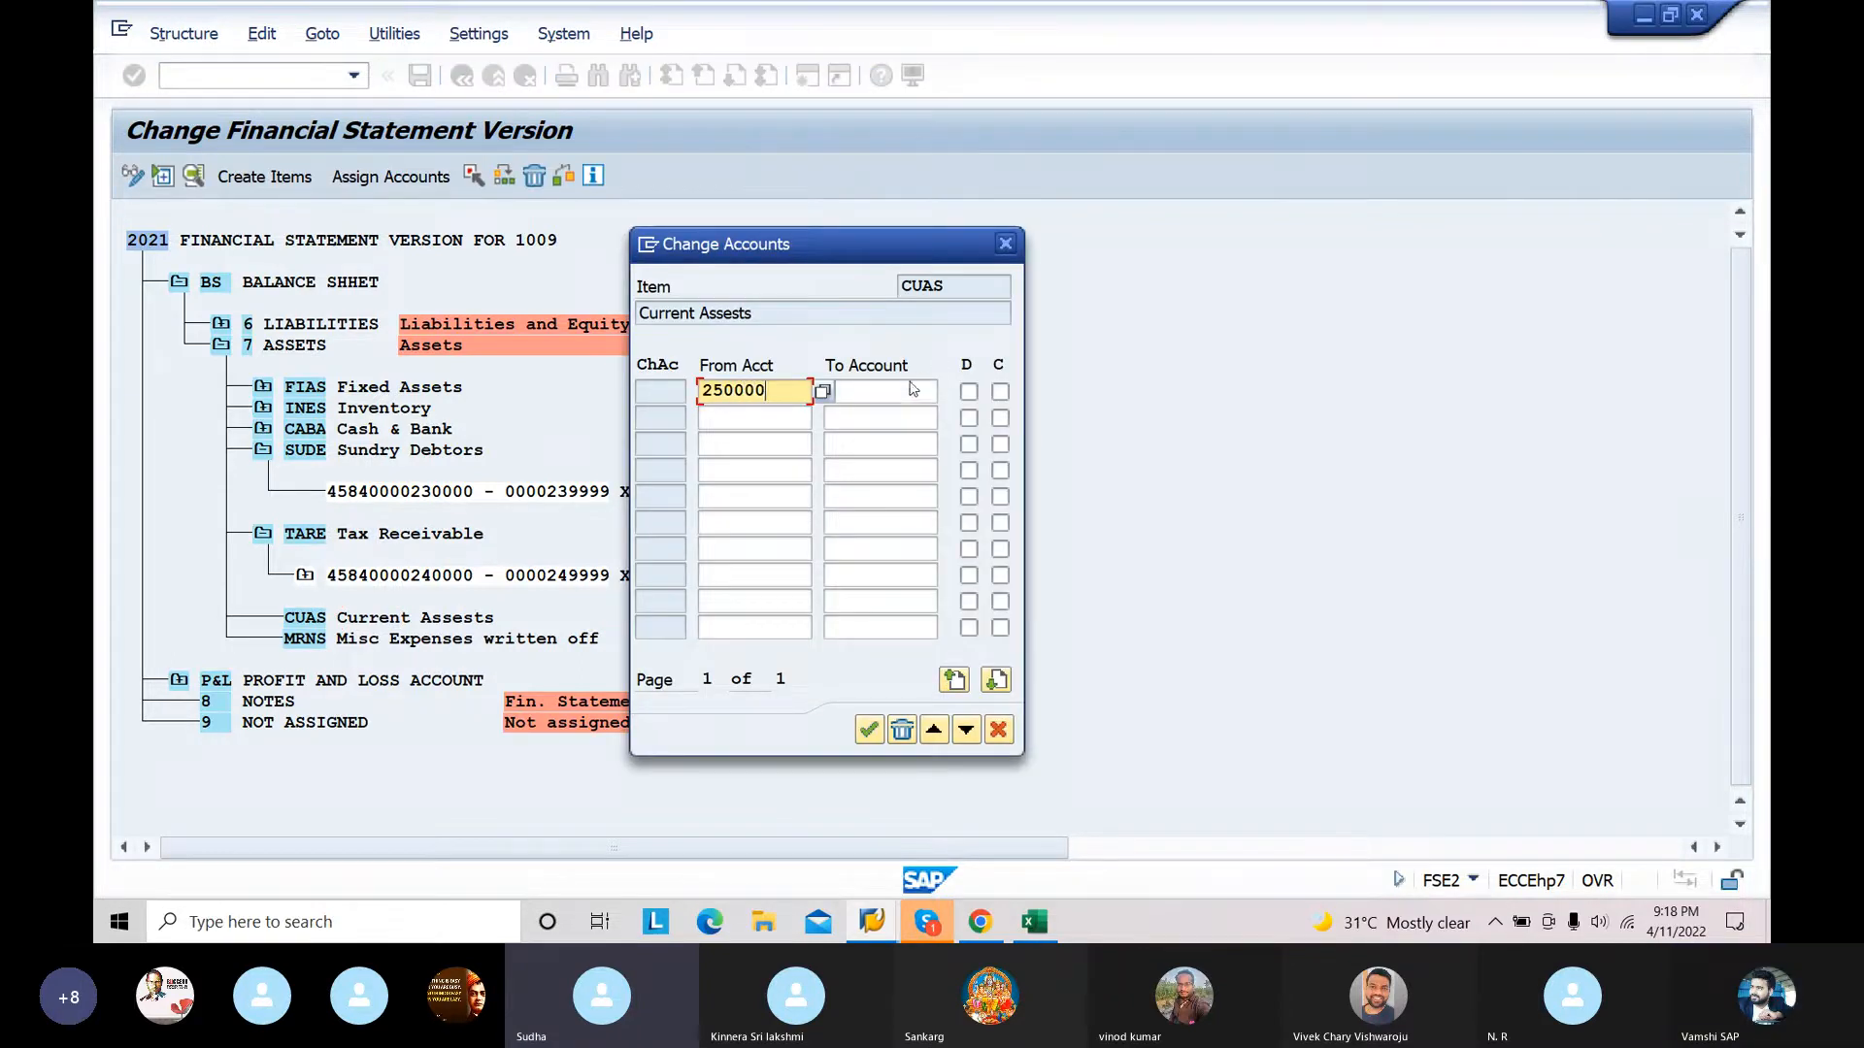
{"action": "left_click", "coordinate": [893, 392]}
{"action": "type", "text": "259999"}
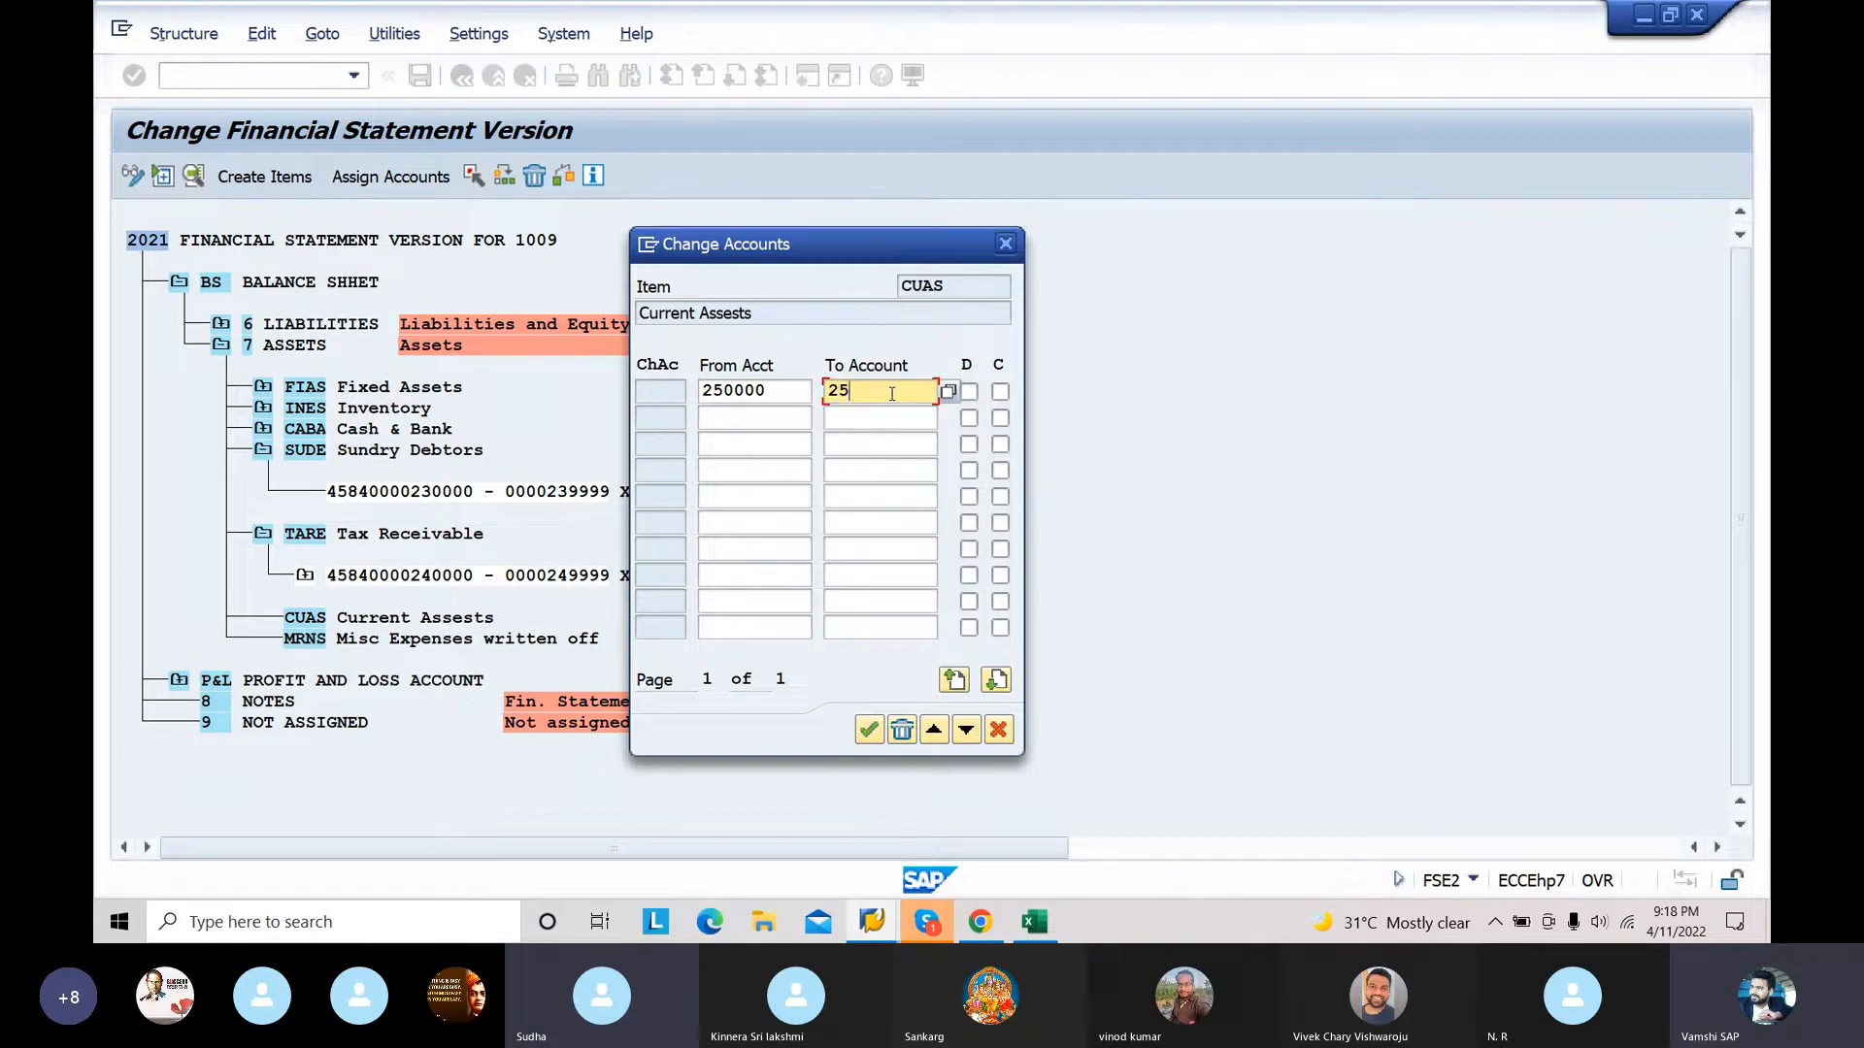
{"action": "left_click", "coordinate": [968, 391]}
{"action": "left_click", "coordinate": [1000, 391]}
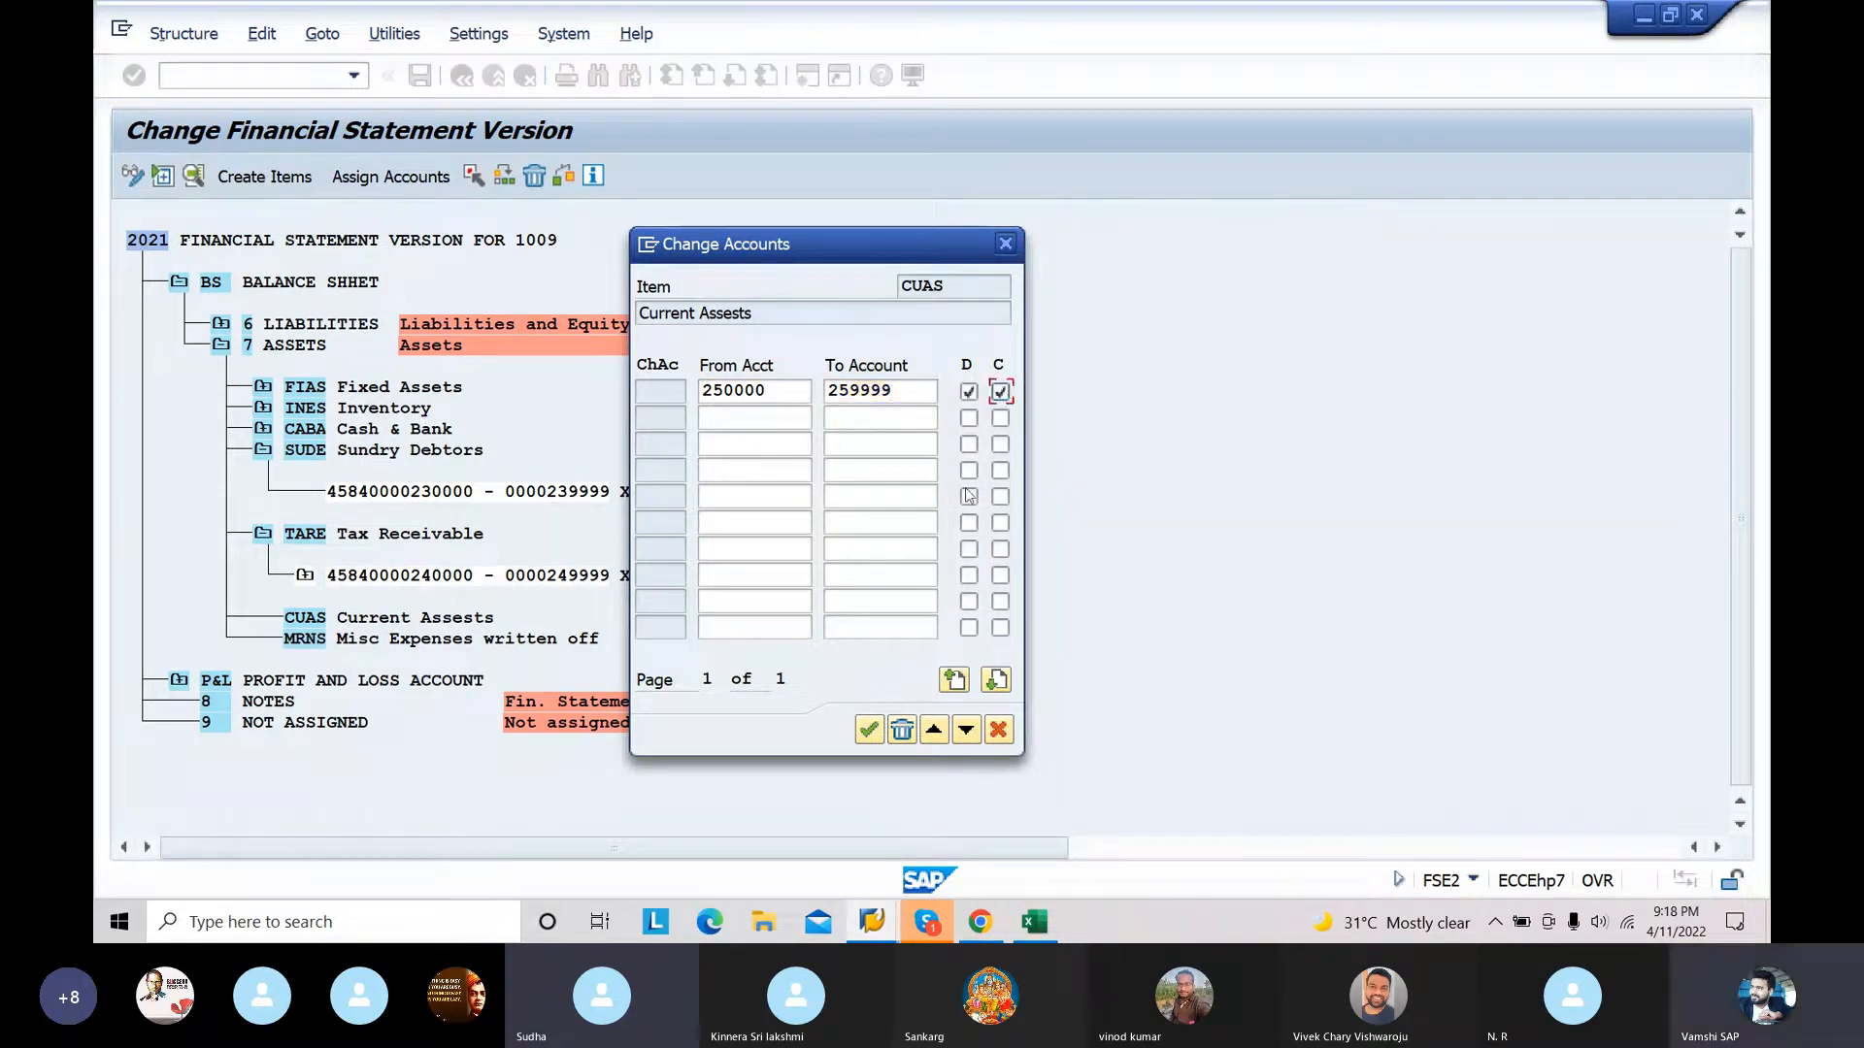
{"action": "left_click", "coordinate": [869, 730]}
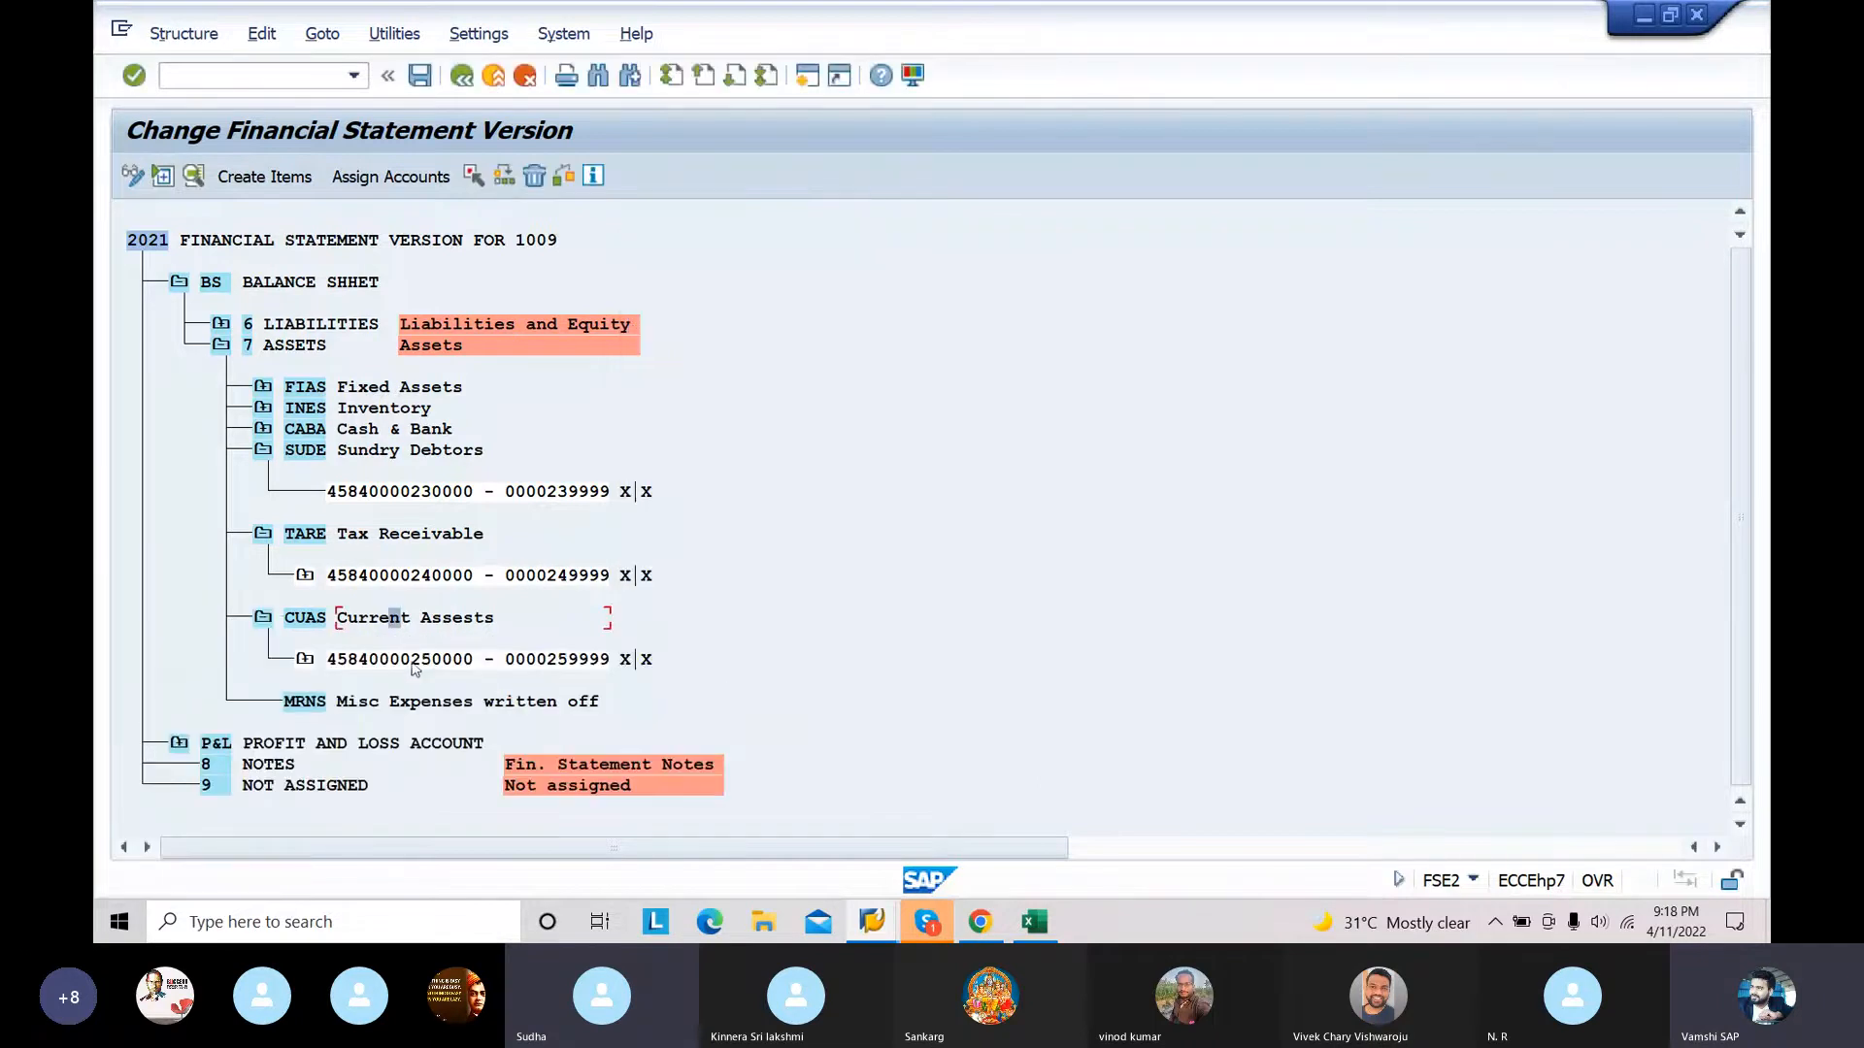
Step: Assign the account range 260000 to 269999 to the MRNS Misc Expenses written off item with both D and C indicators enabled
{"action": "left_click", "coordinate": [408, 703]}
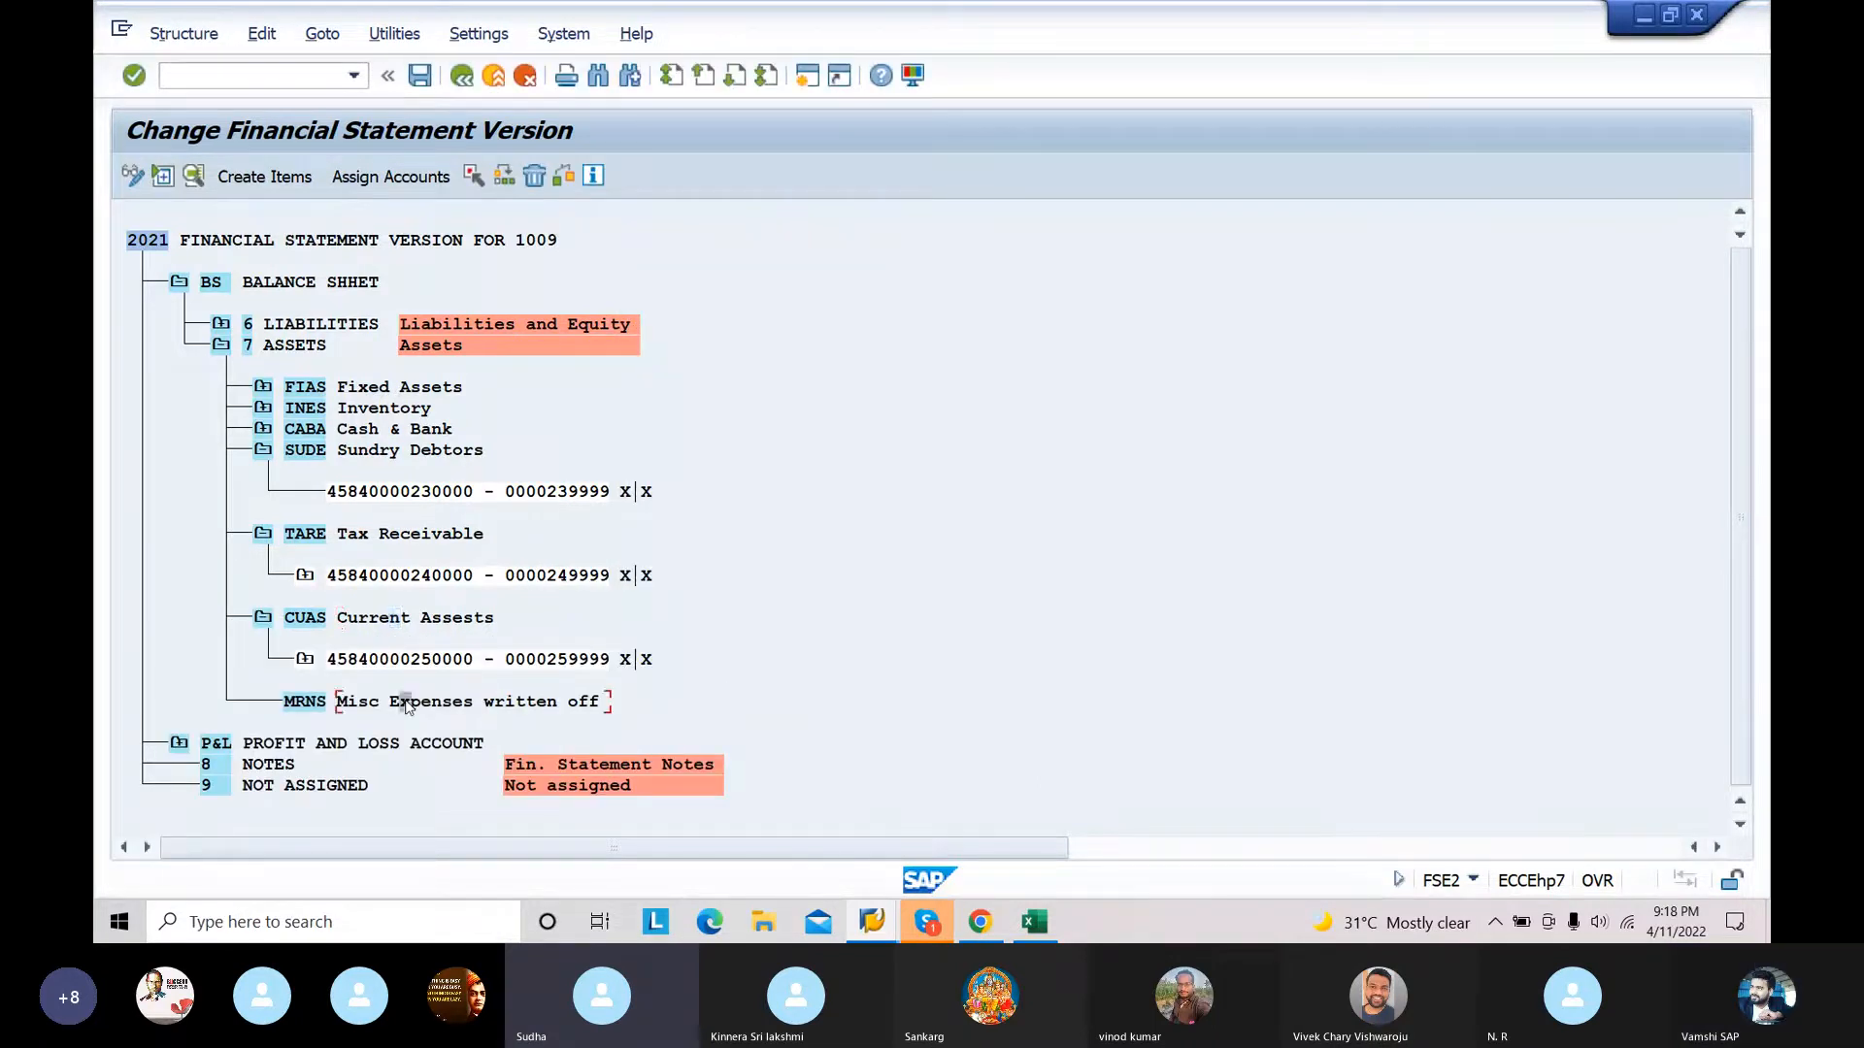
{"action": "left_click", "coordinate": [378, 178]}
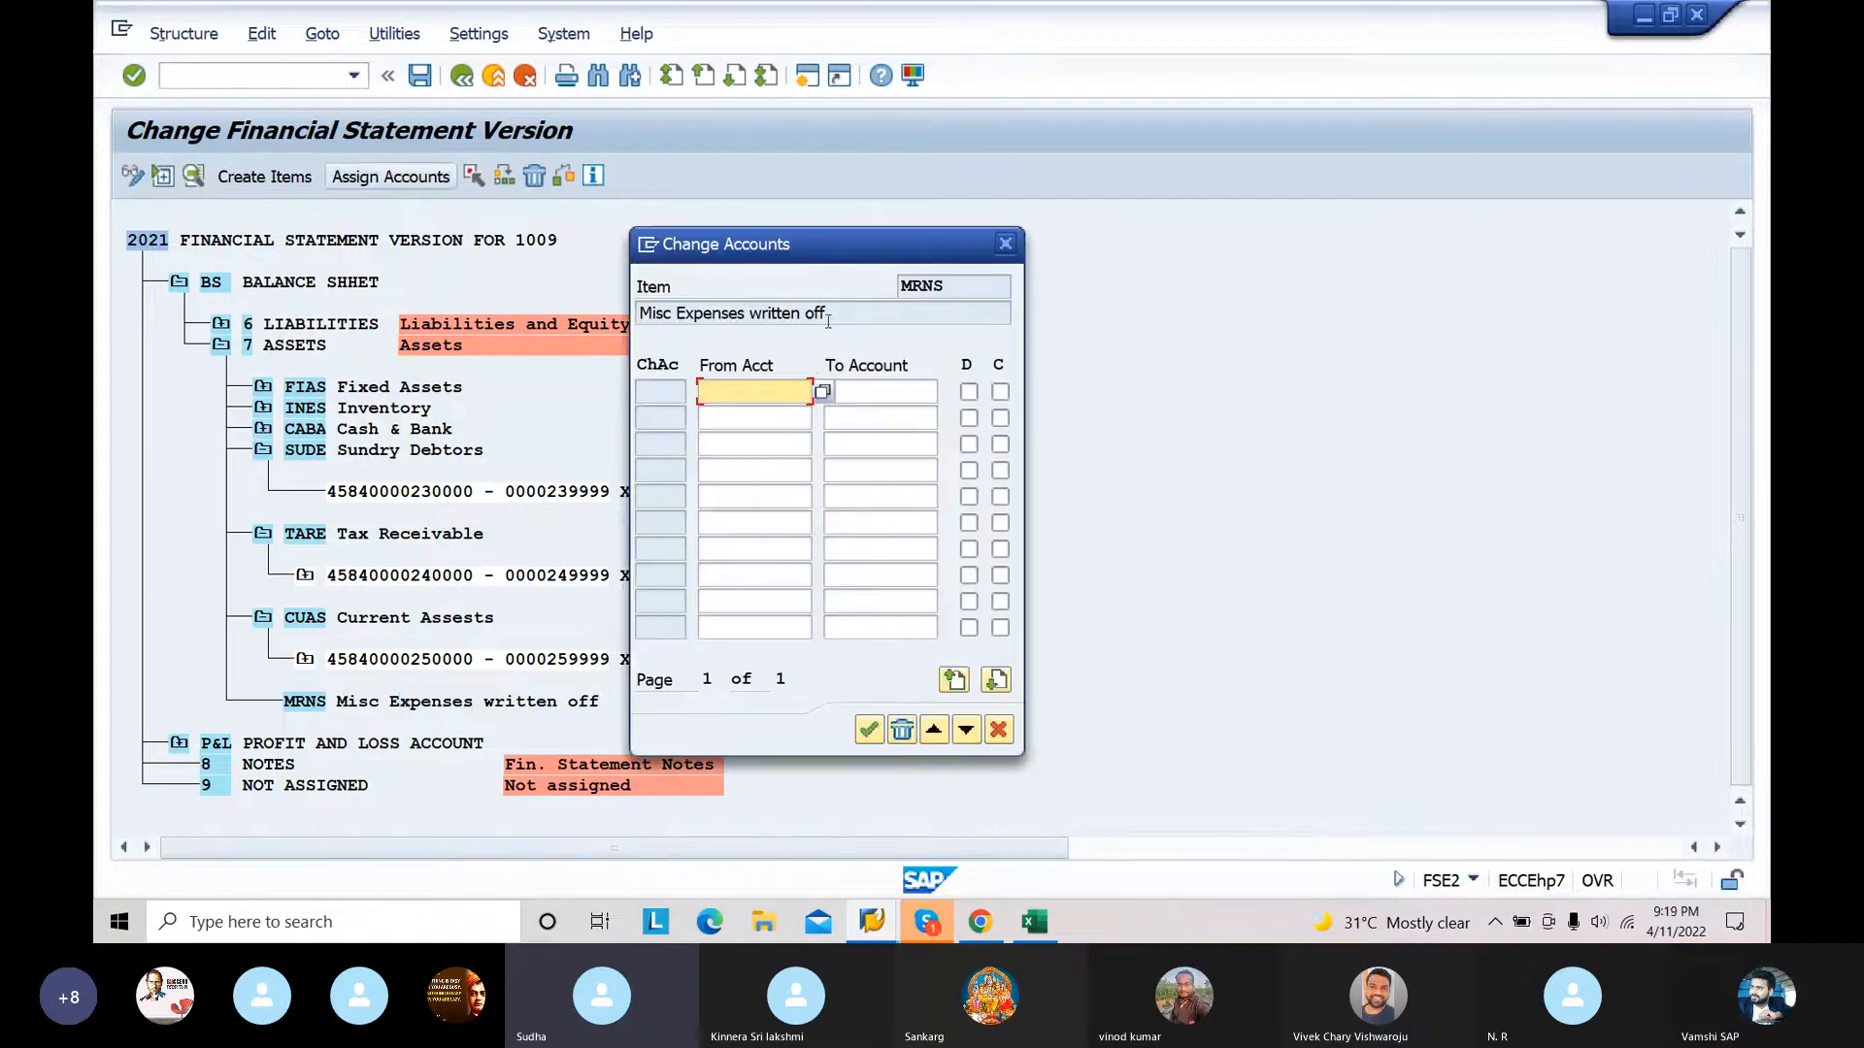
{"action": "type", "text": "260000"}
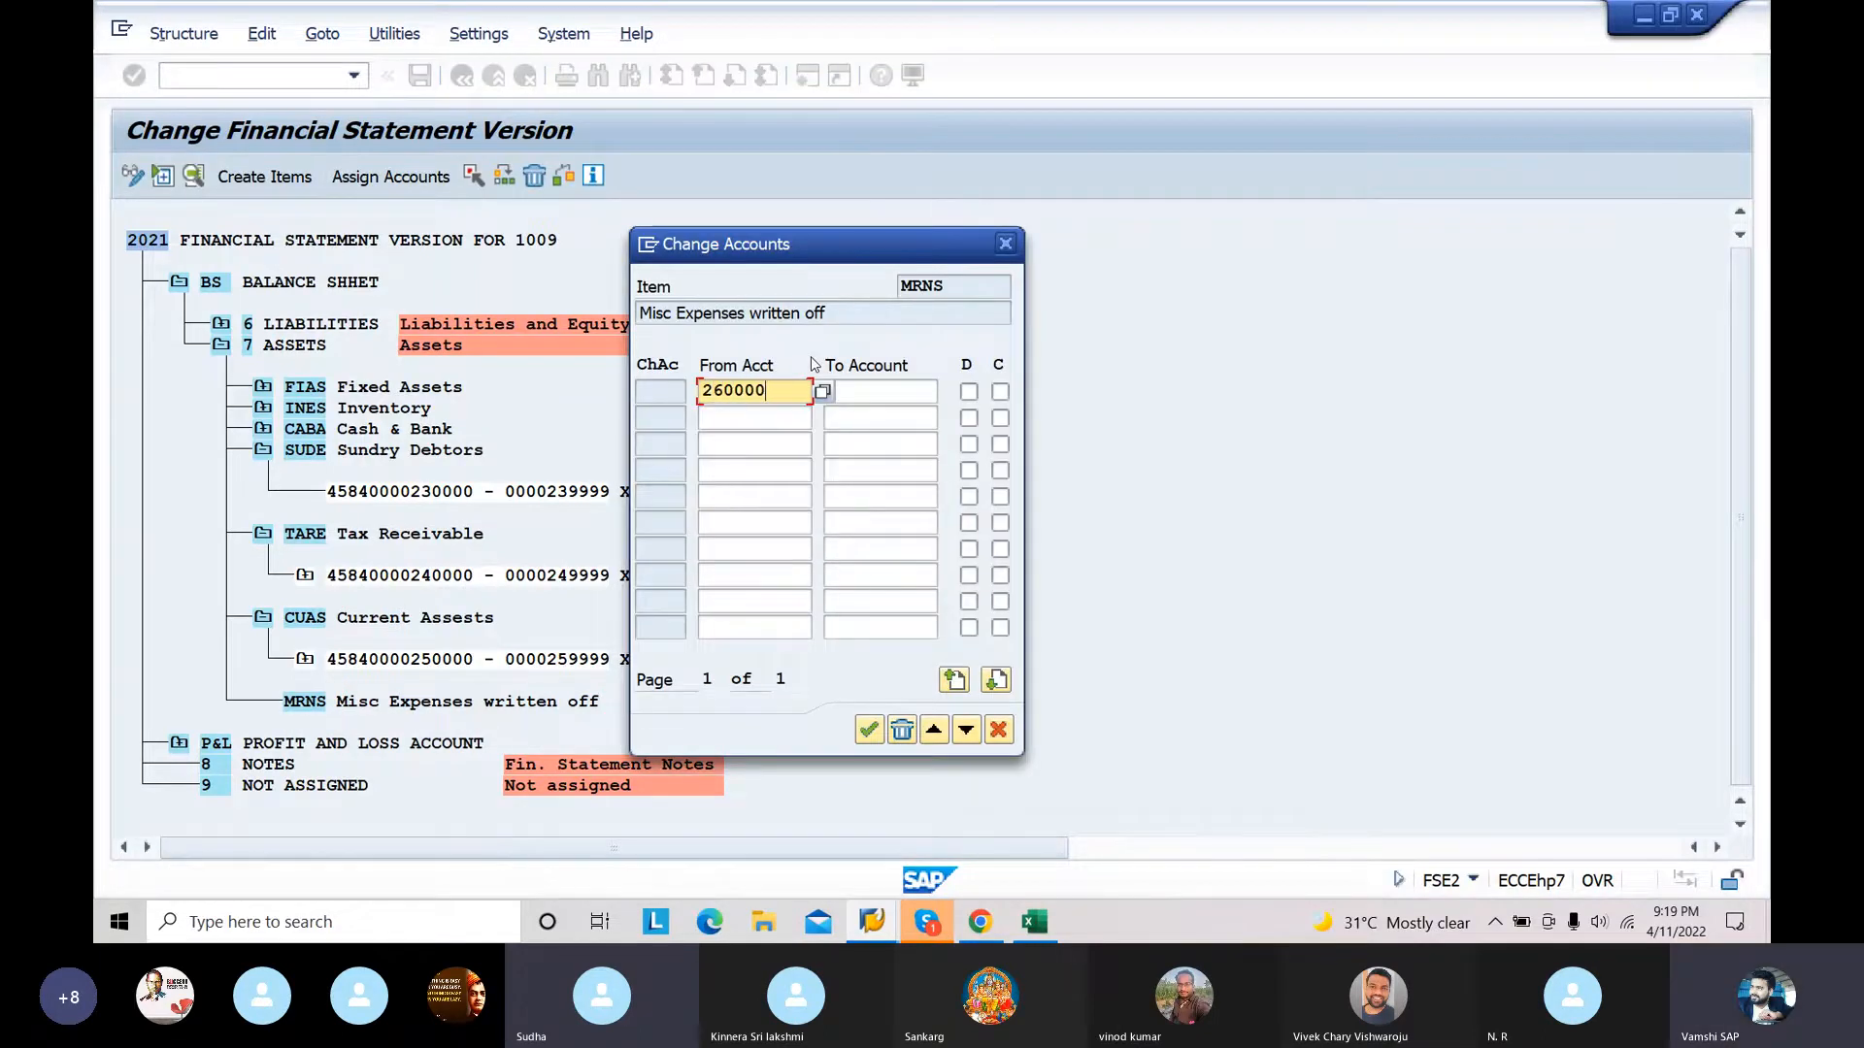
{"action": "left_click", "coordinate": [854, 390]}
{"action": "type", "text": "269"}
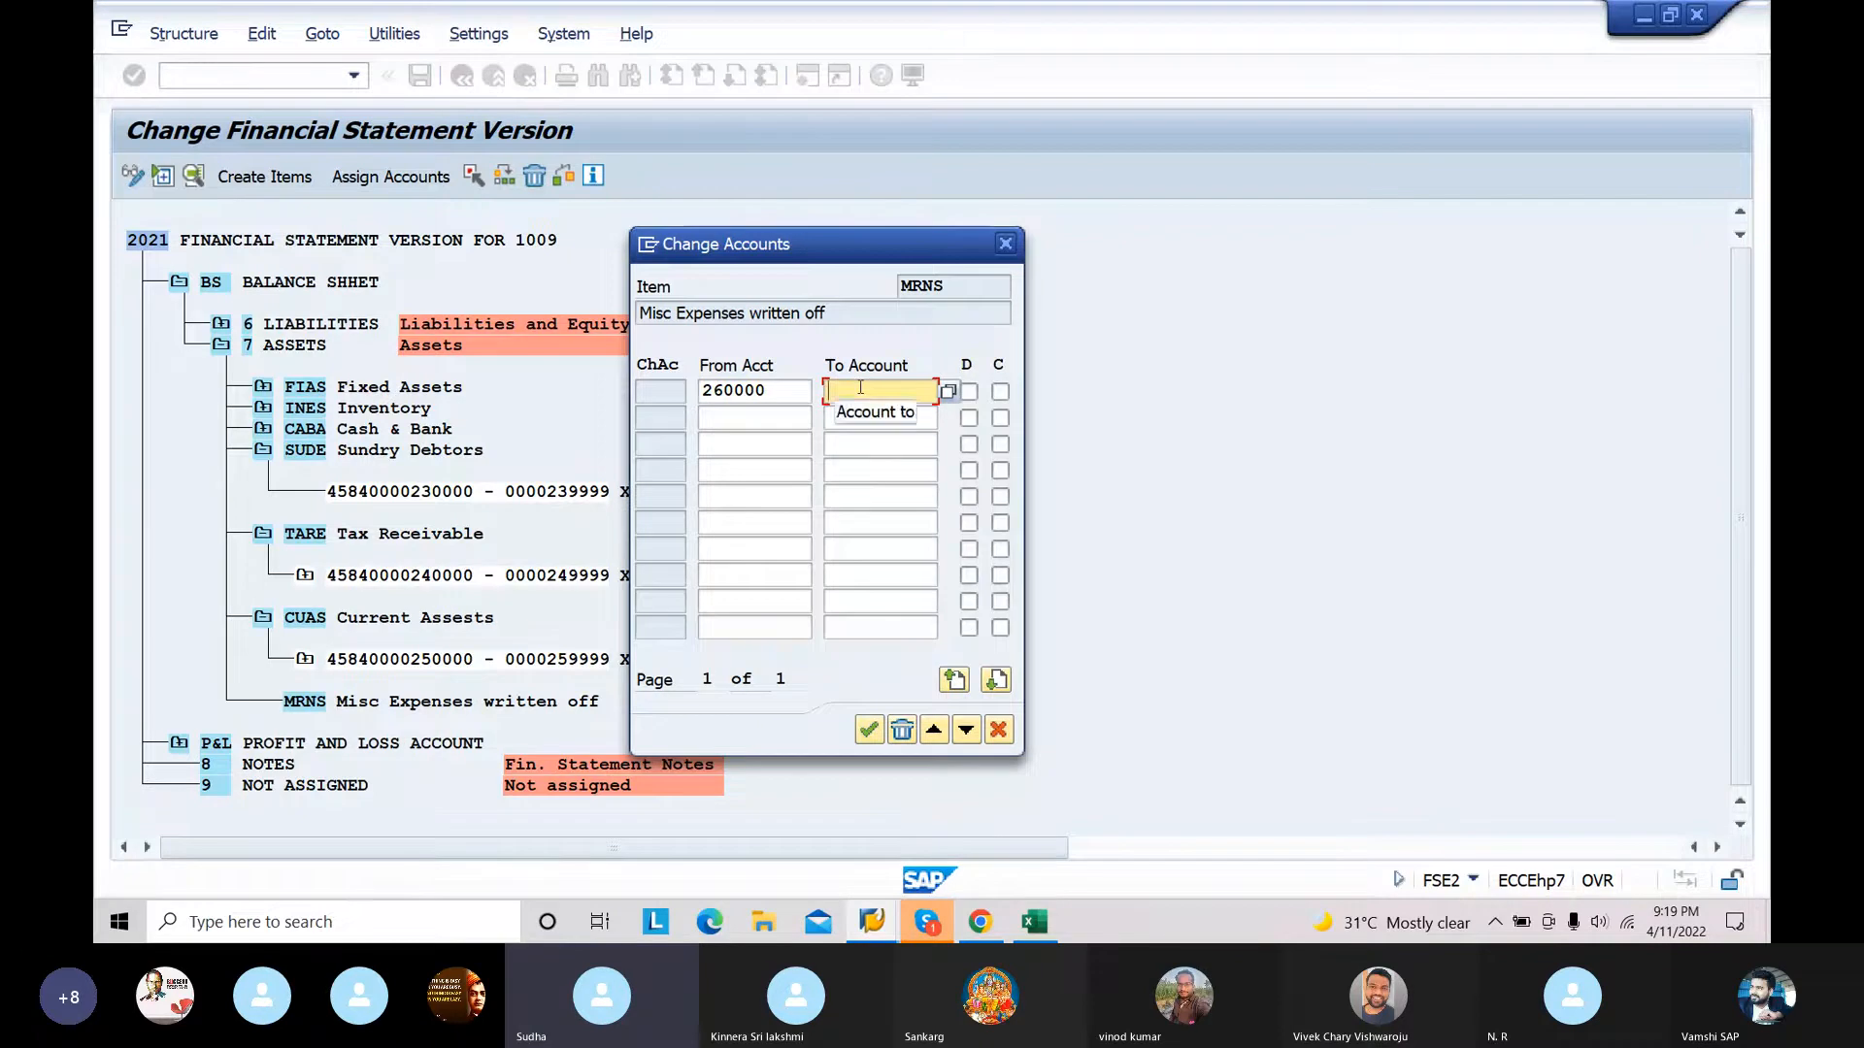
{"action": "type", "text": "999"}
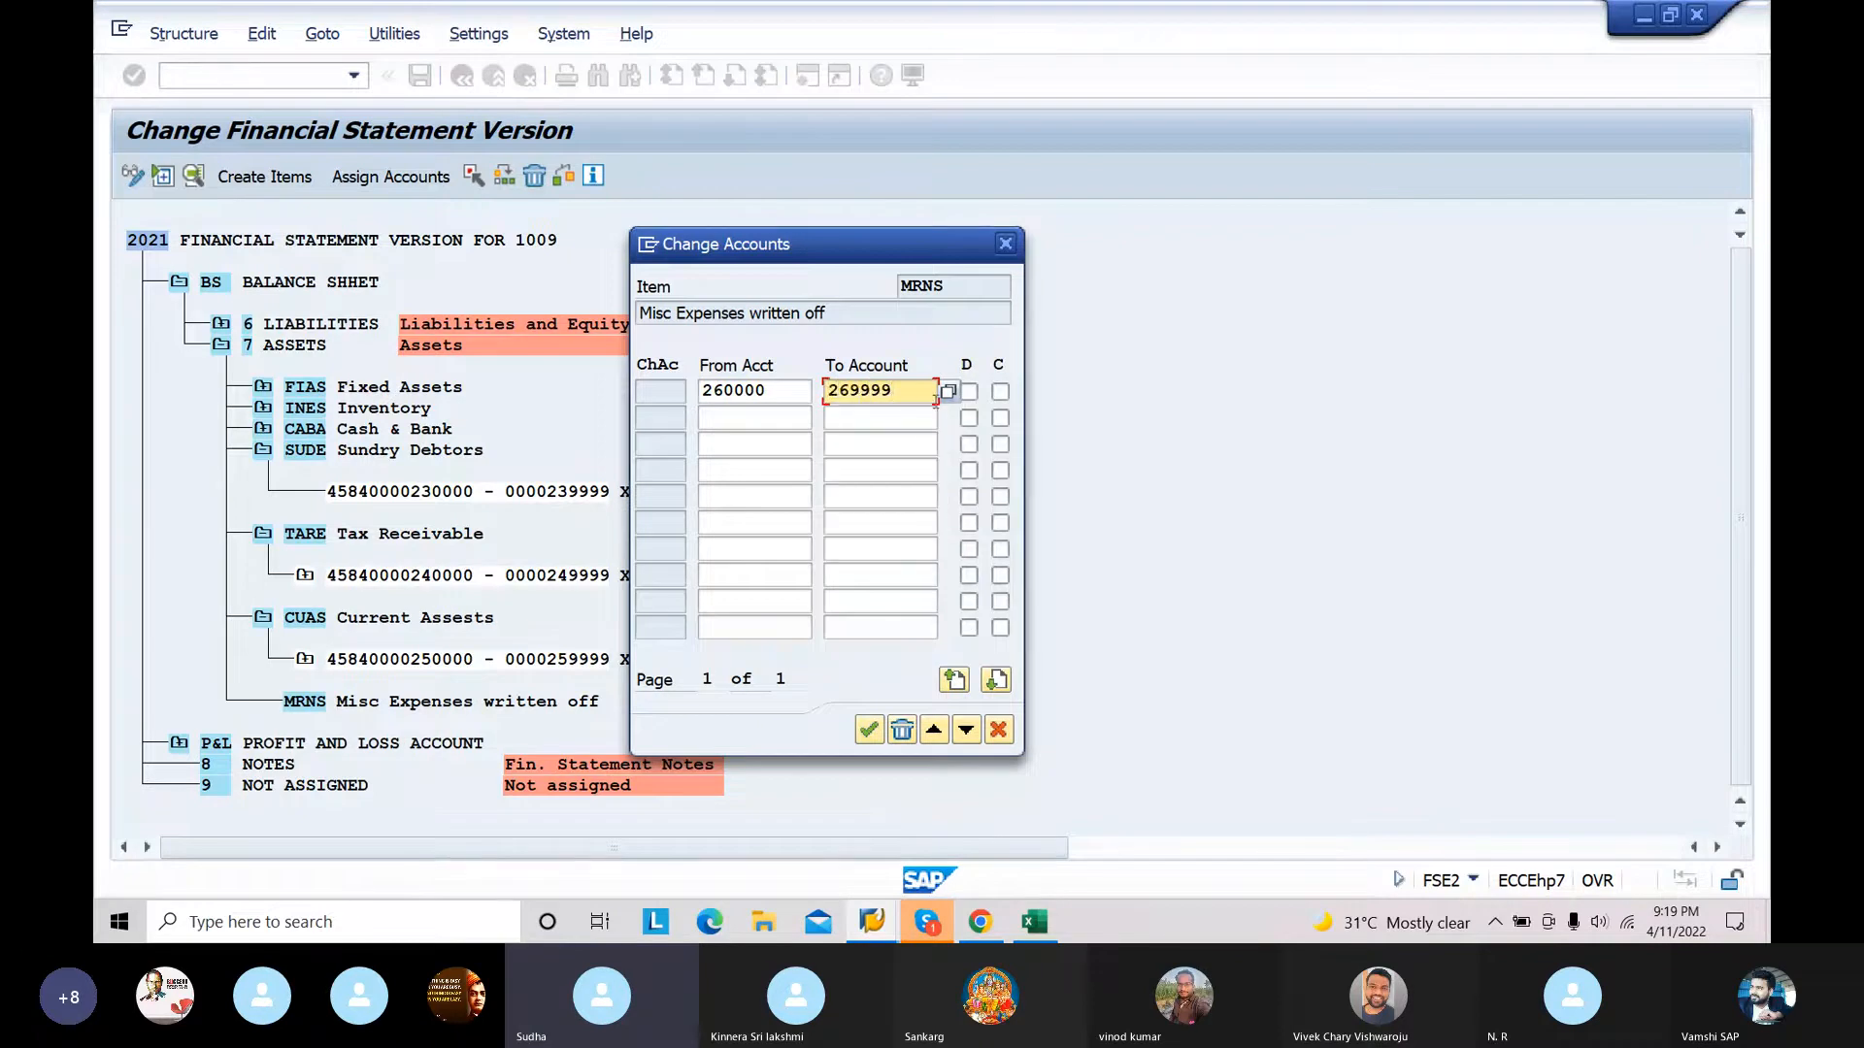
{"action": "left_click", "coordinate": [969, 392]}
{"action": "left_click", "coordinate": [999, 391]}
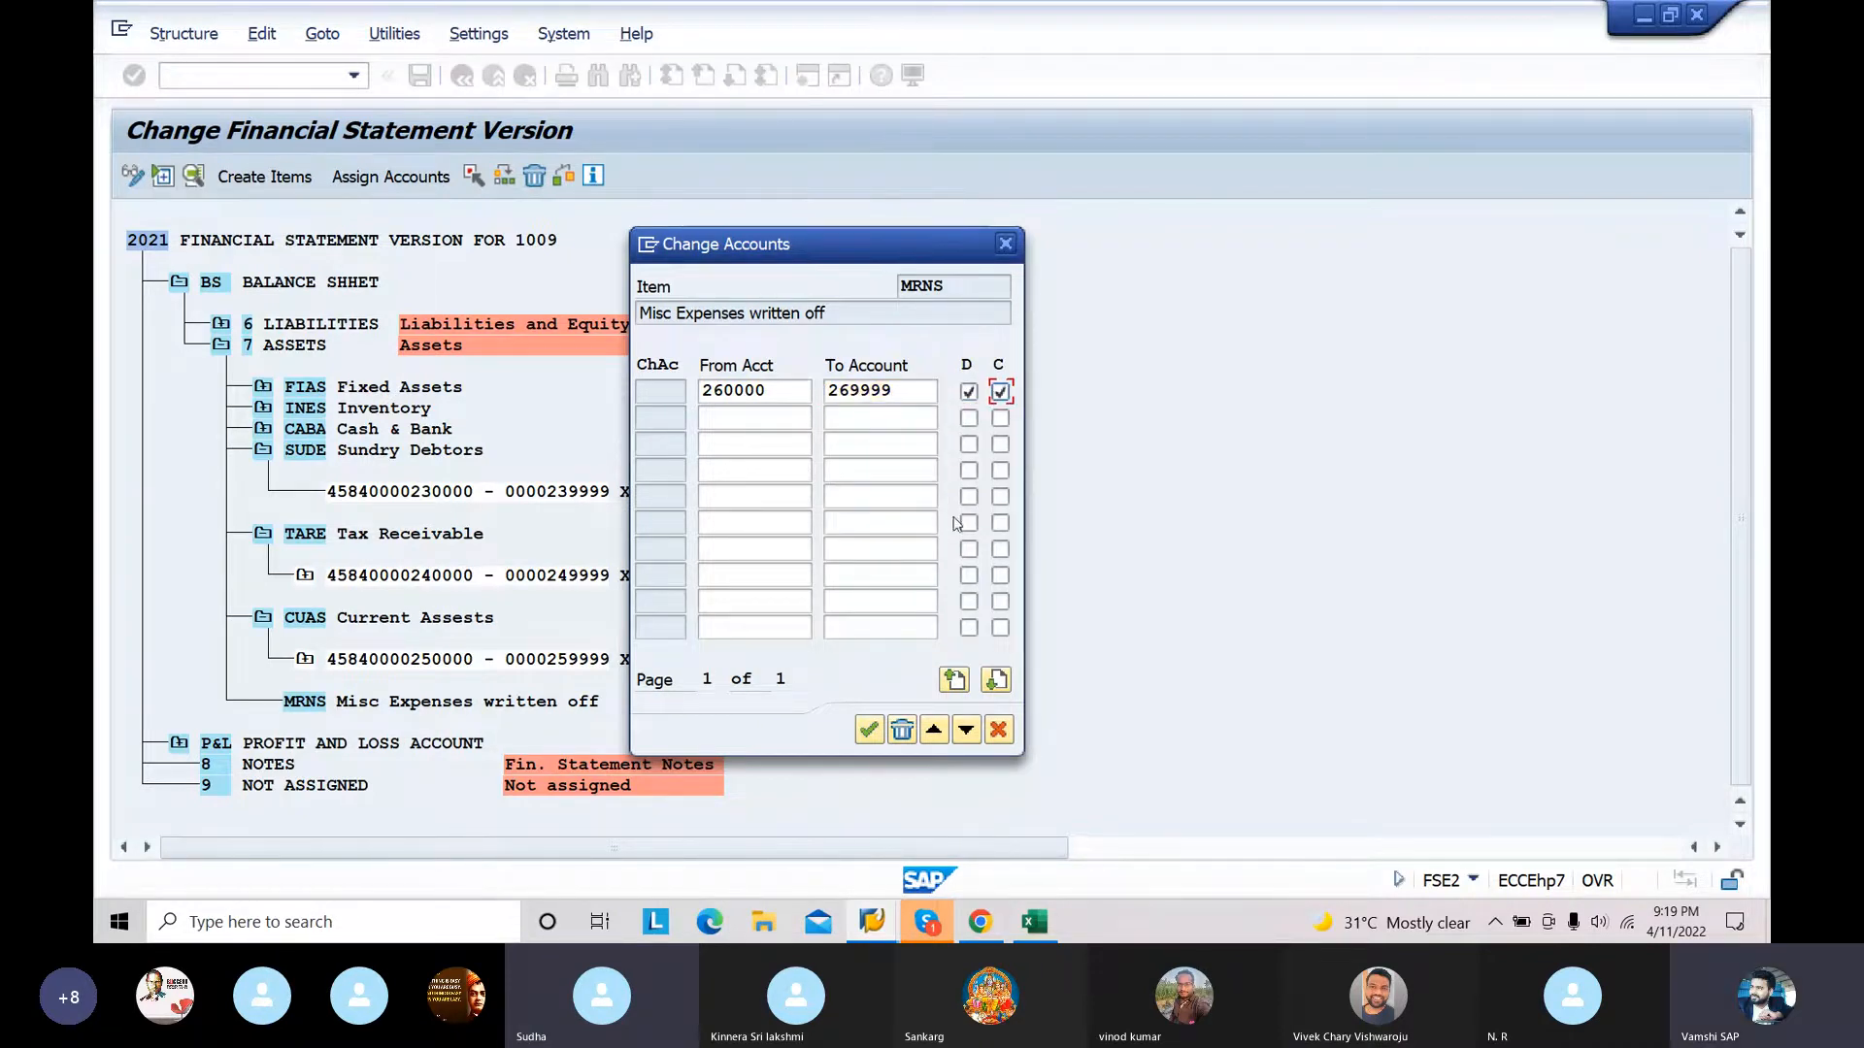
{"action": "left_click", "coordinate": [869, 730]}
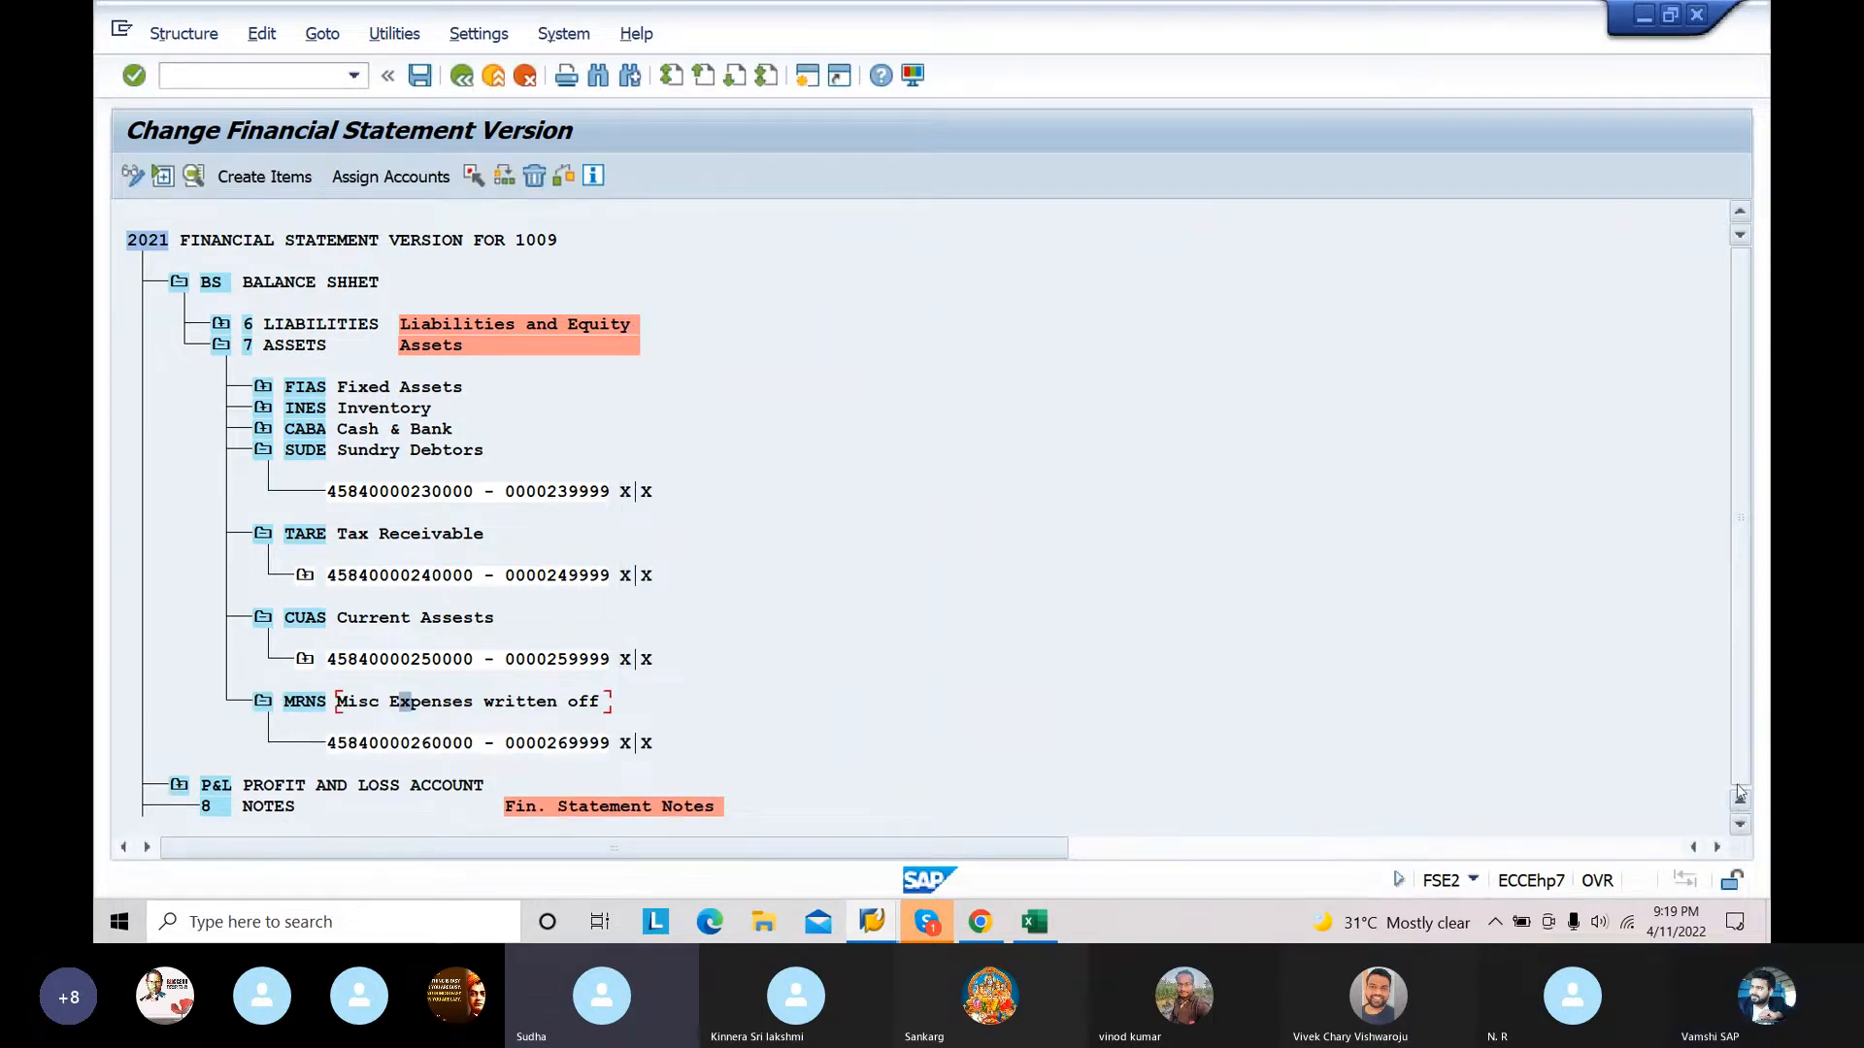
Step: Collapse the TARE, SUDE, CUAS and MRNS nodes under ASSETS, and expand PROFIT AND LOSS ACCOUNT down to the REVENUE items
{"action": "left_click", "coordinate": [264, 535]}
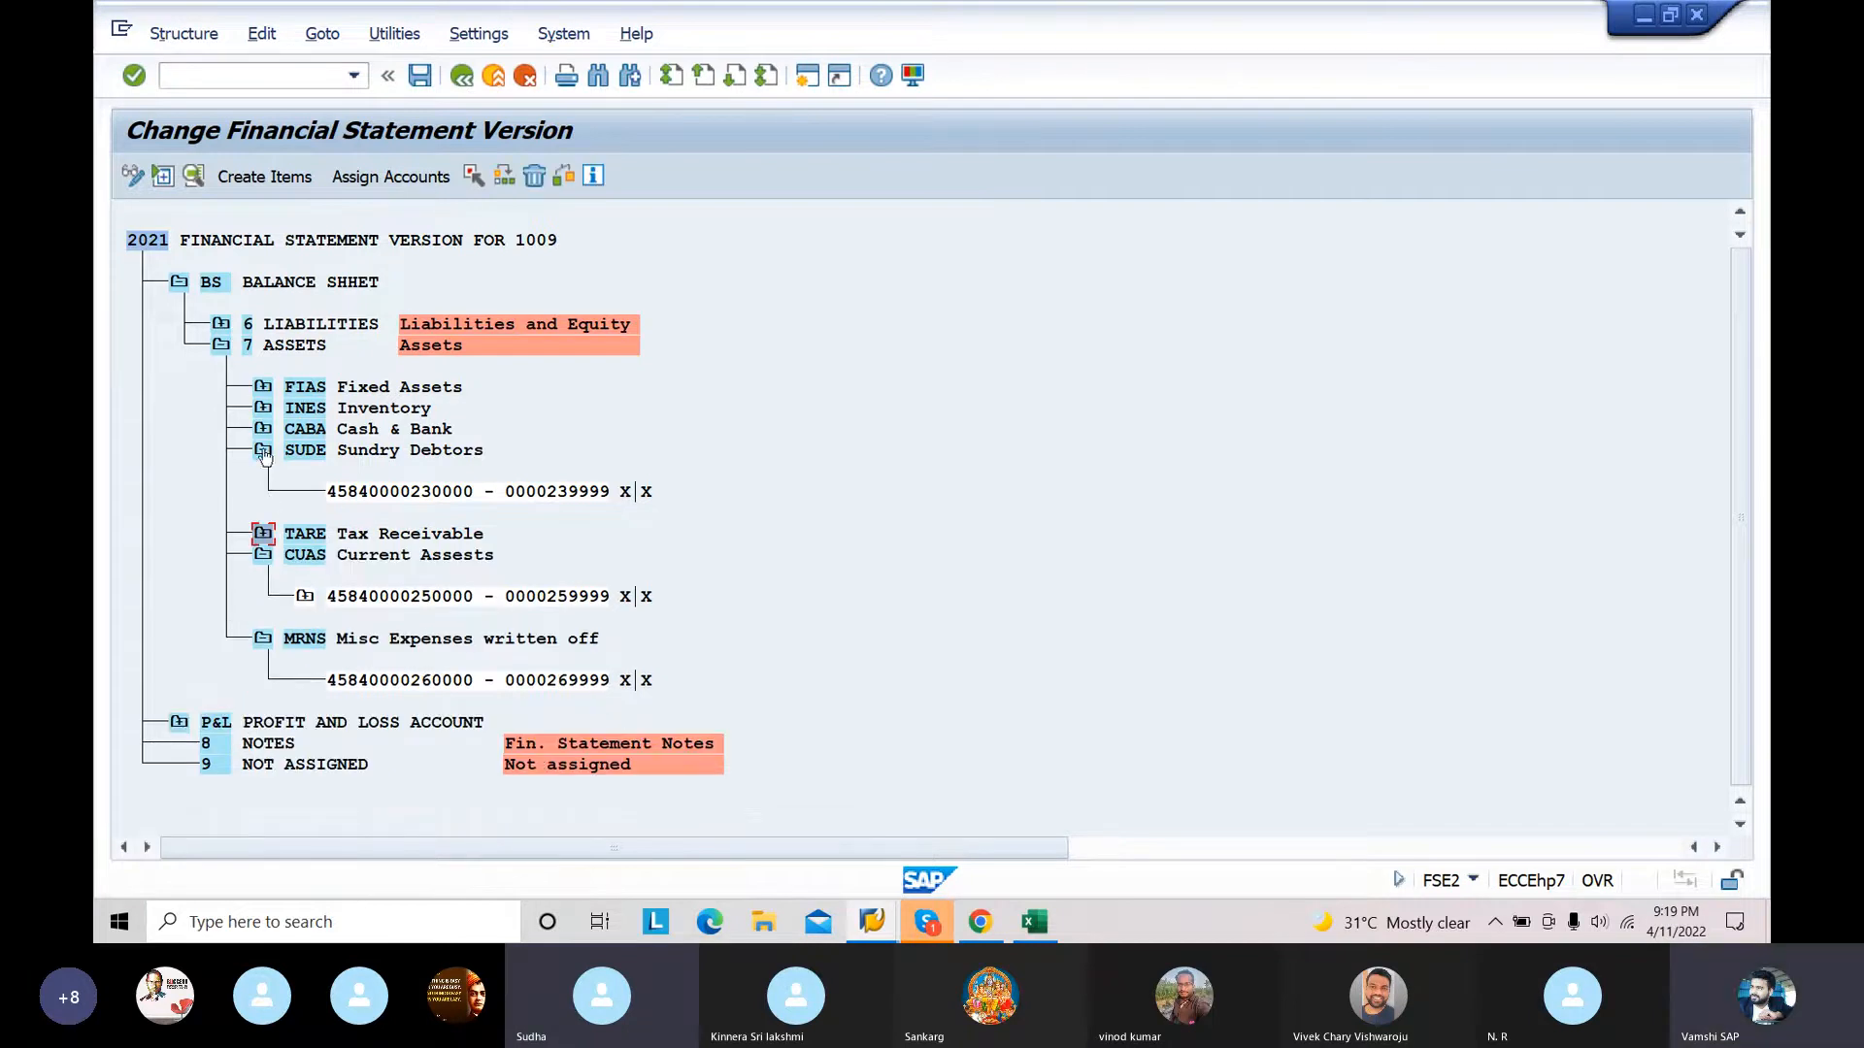
{"action": "left_click", "coordinate": [264, 452]}
{"action": "left_click", "coordinate": [262, 493]}
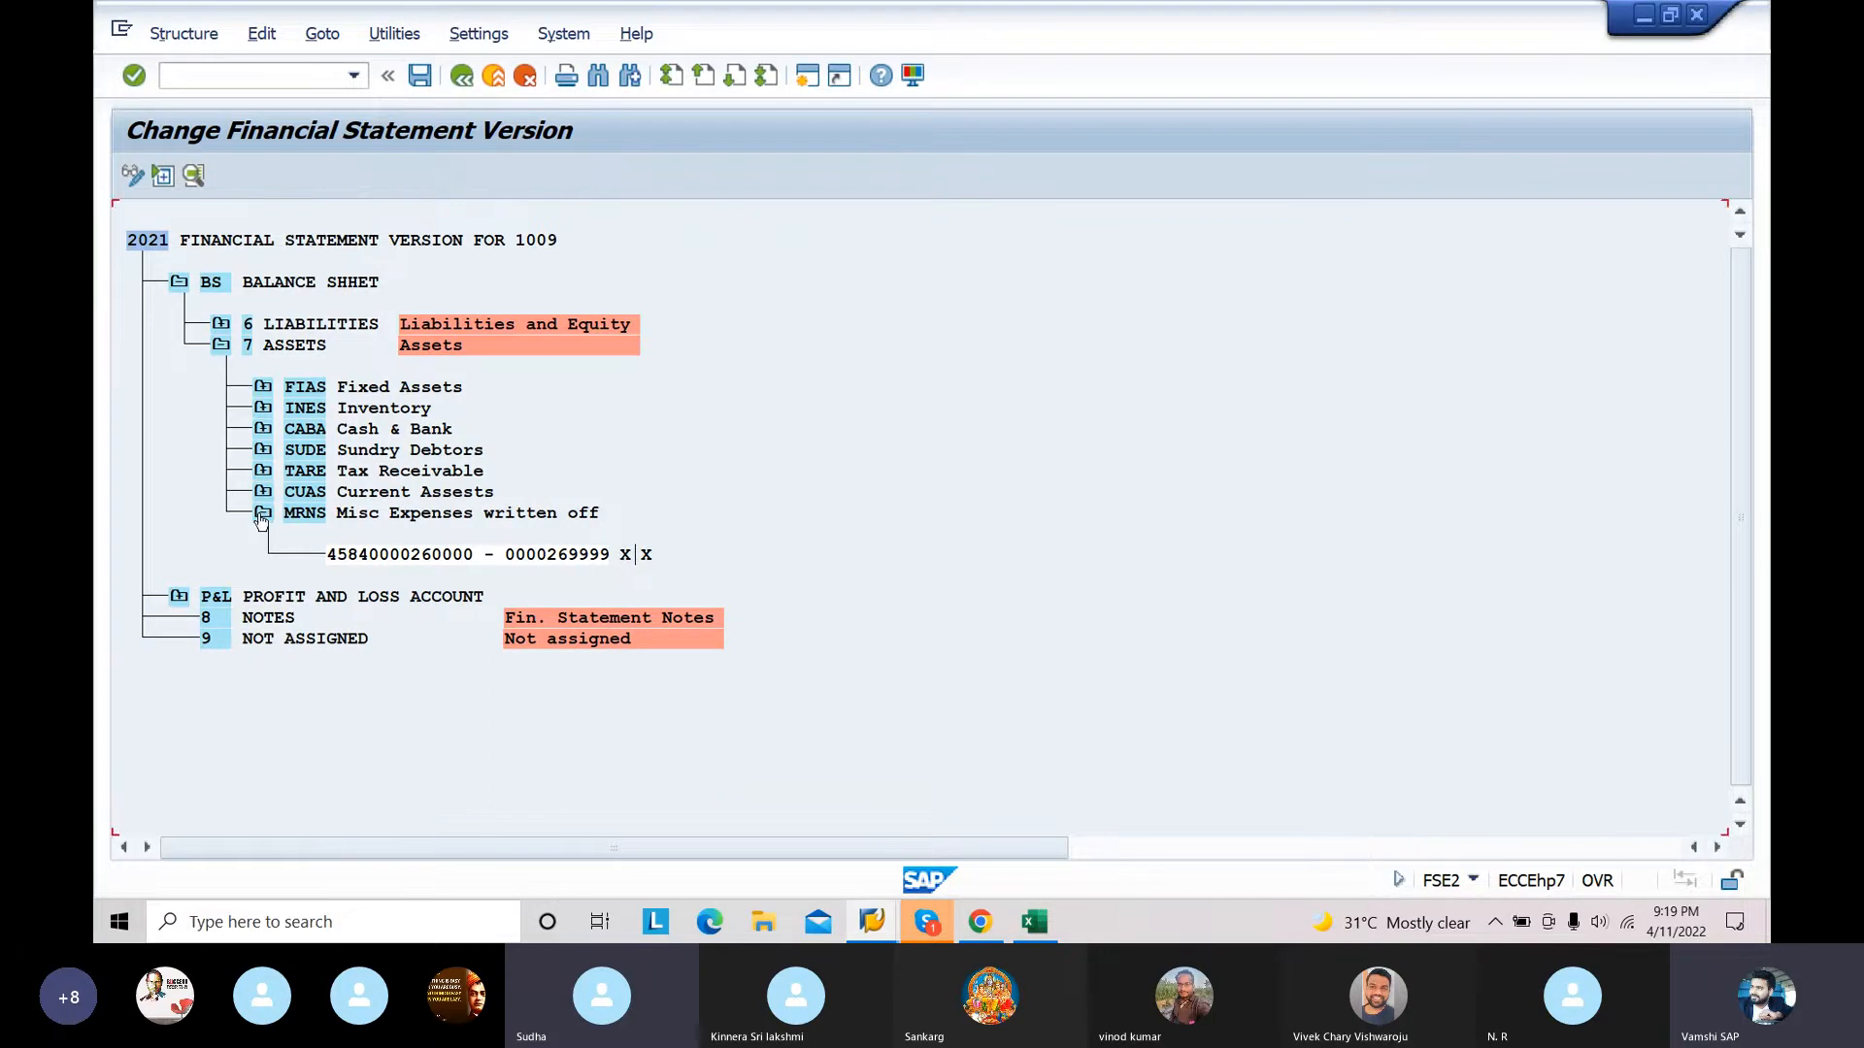
{"action": "left_click", "coordinate": [262, 515]}
{"action": "left_click", "coordinate": [178, 557]}
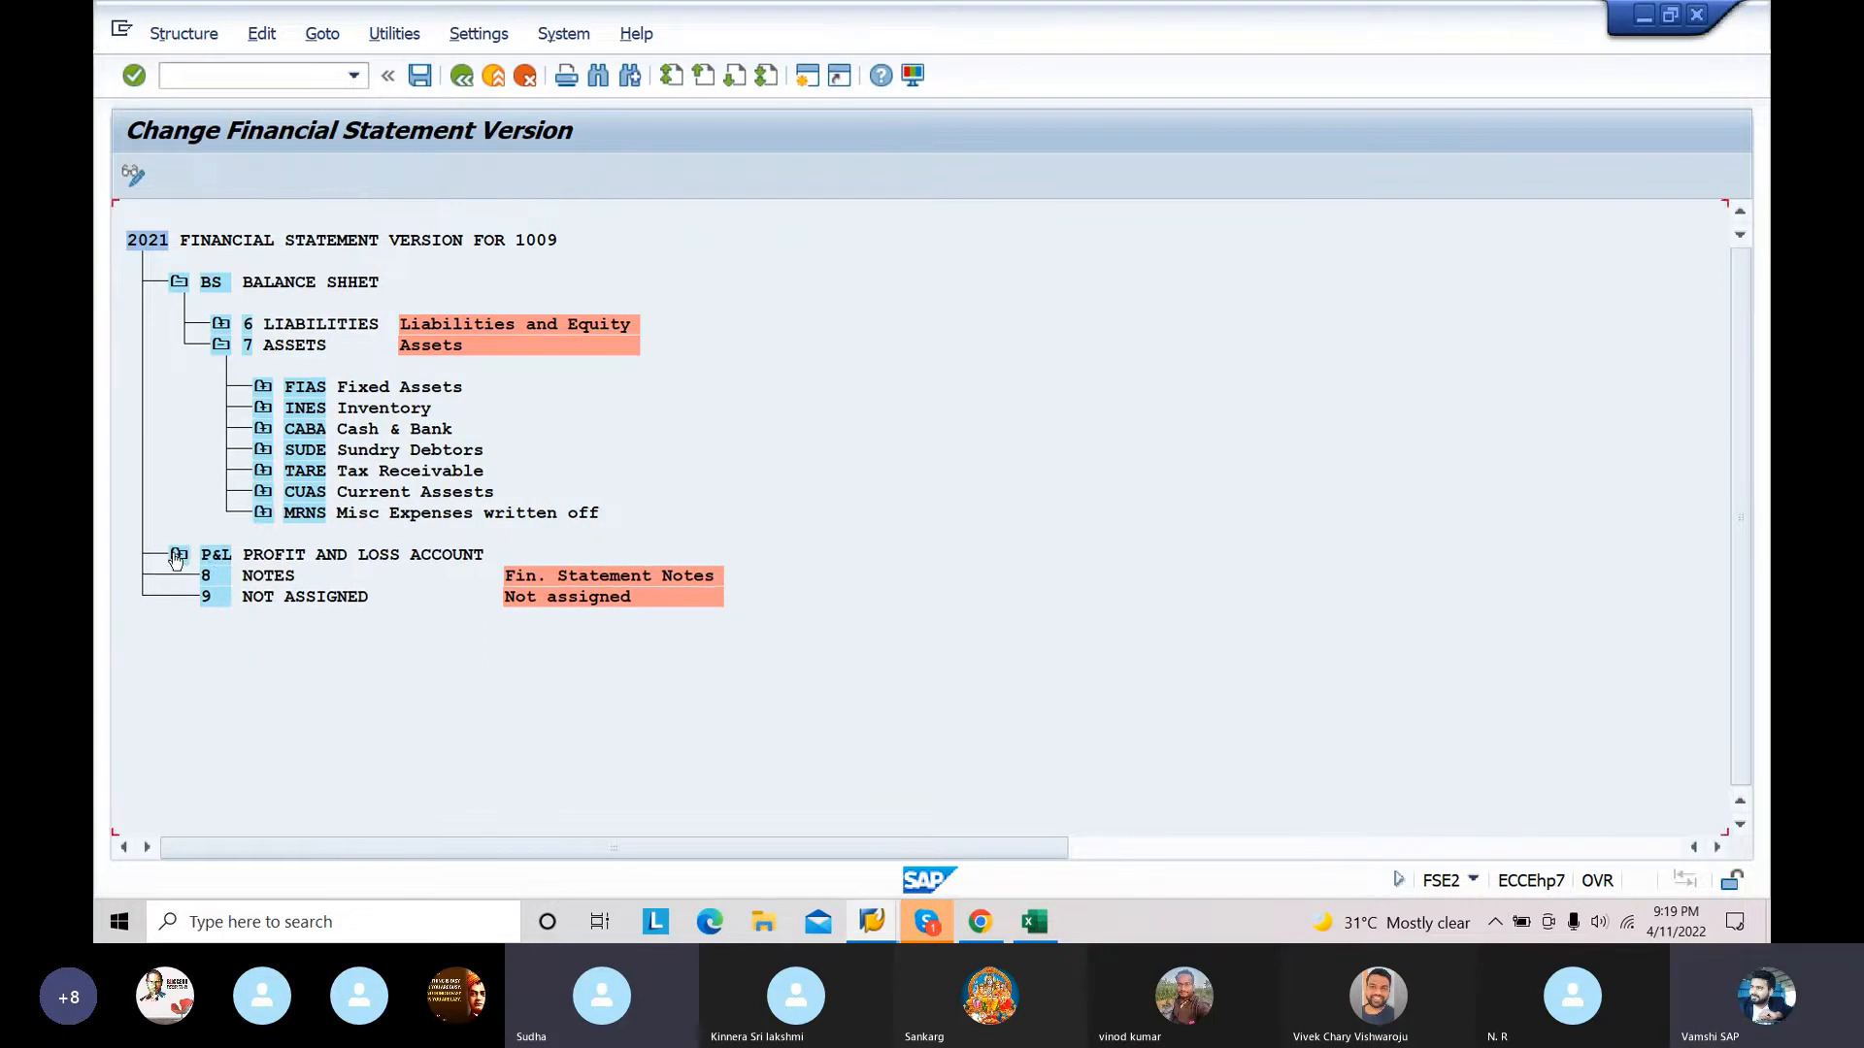
{"action": "left_click", "coordinate": [222, 596]}
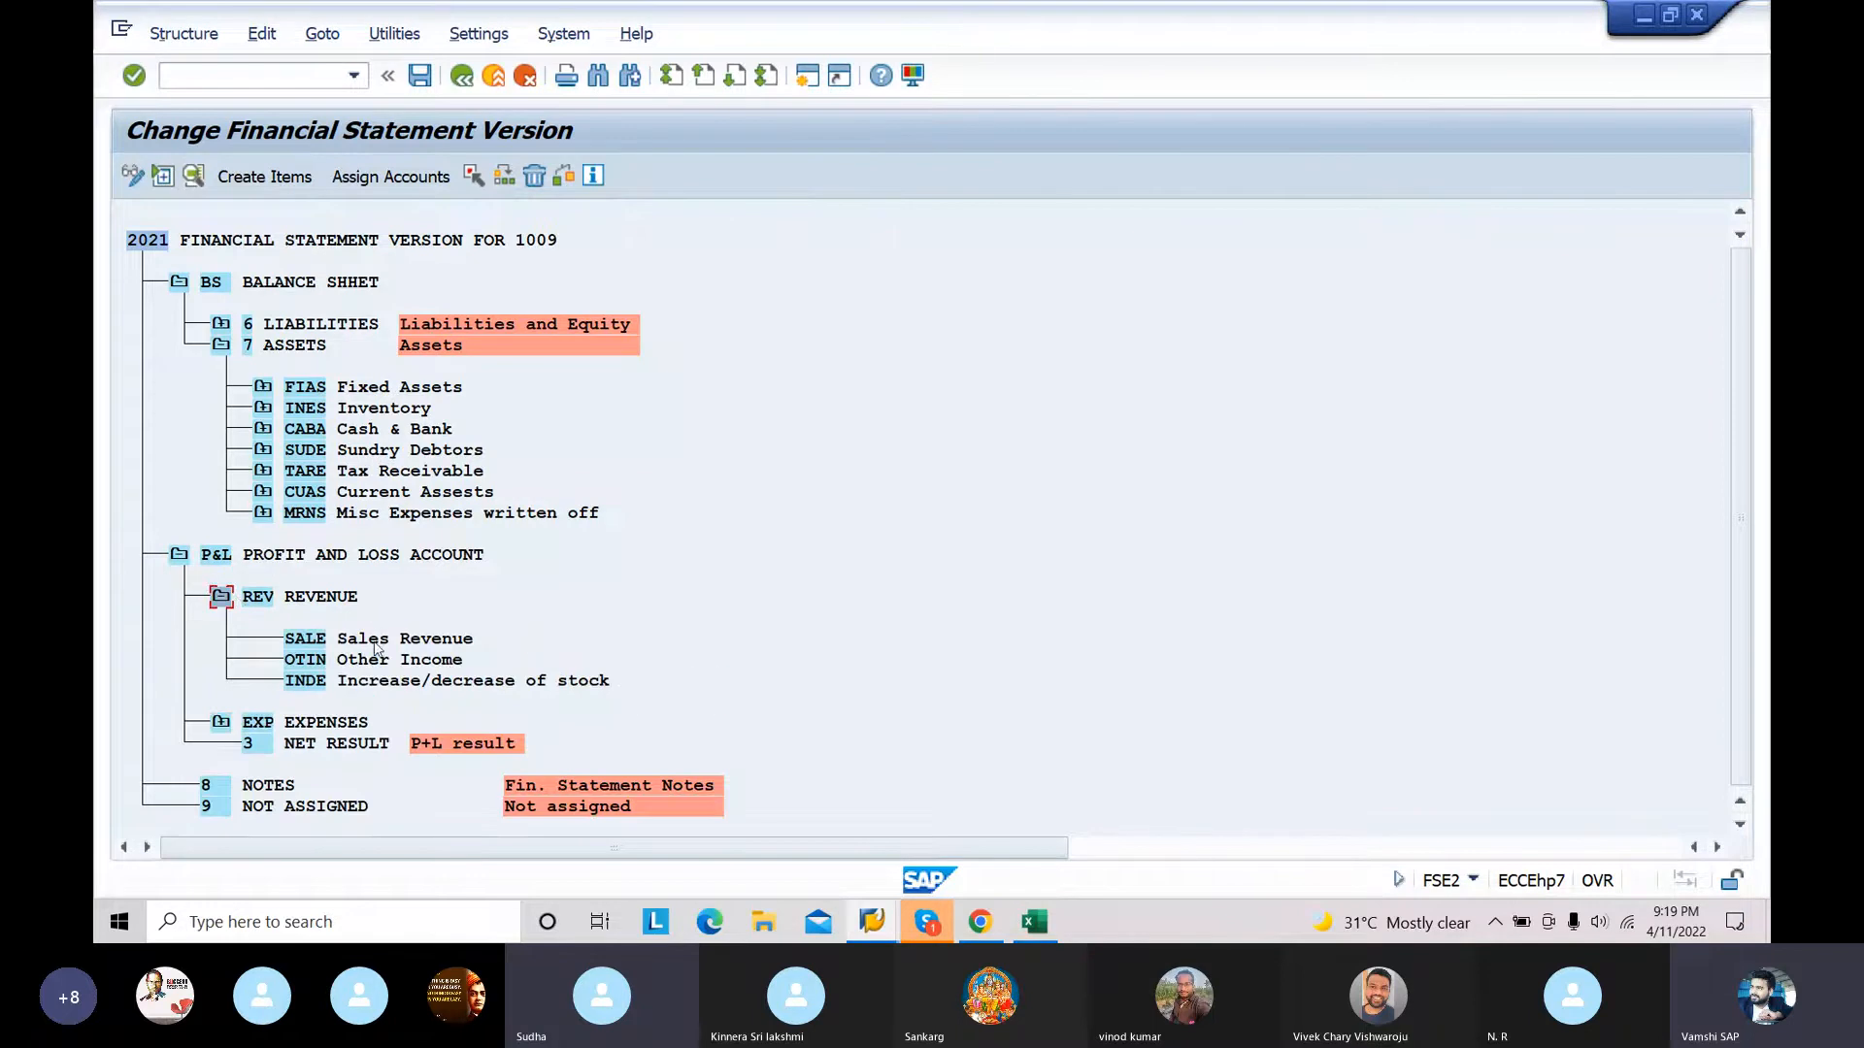
Step: Open the account assignment for the SALE Sales Revenue item and switch to the Excel CHART OF ACCOUNTS workbook to look up its range
{"action": "left_click", "coordinate": [393, 641]}
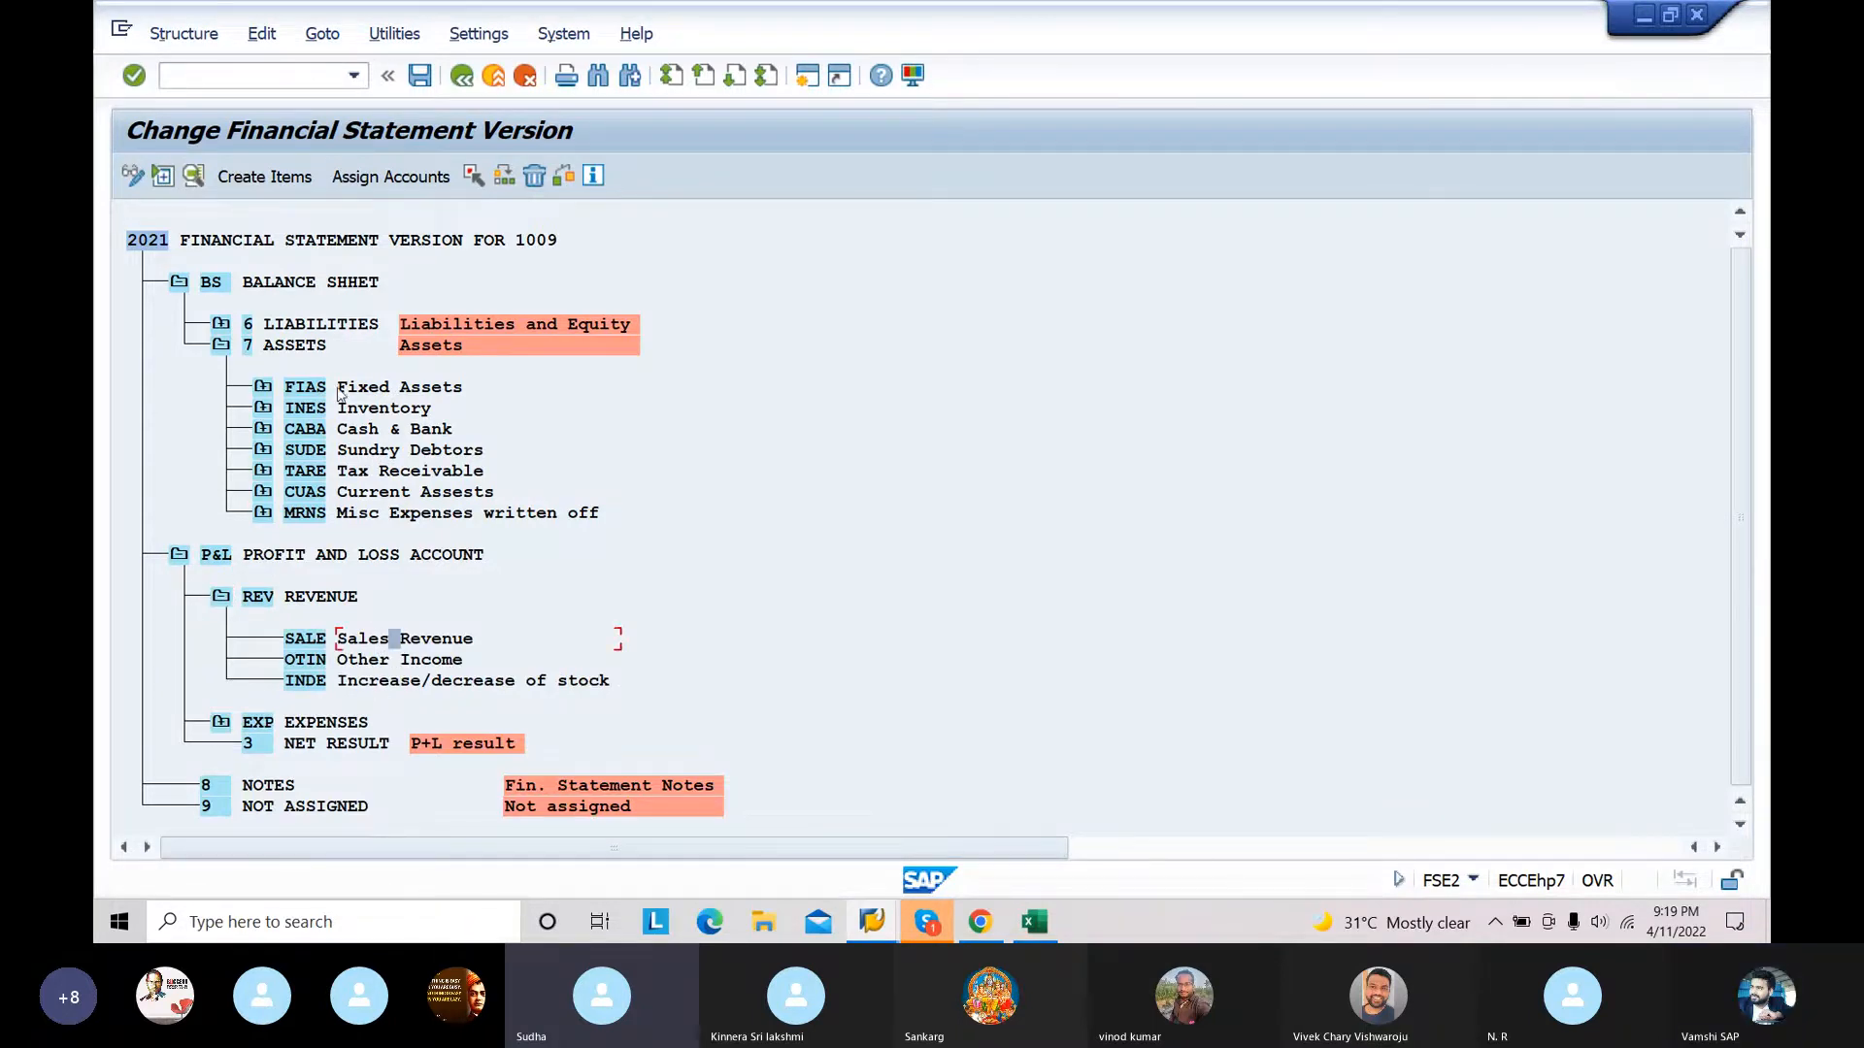
{"action": "left_click", "coordinate": [393, 177]}
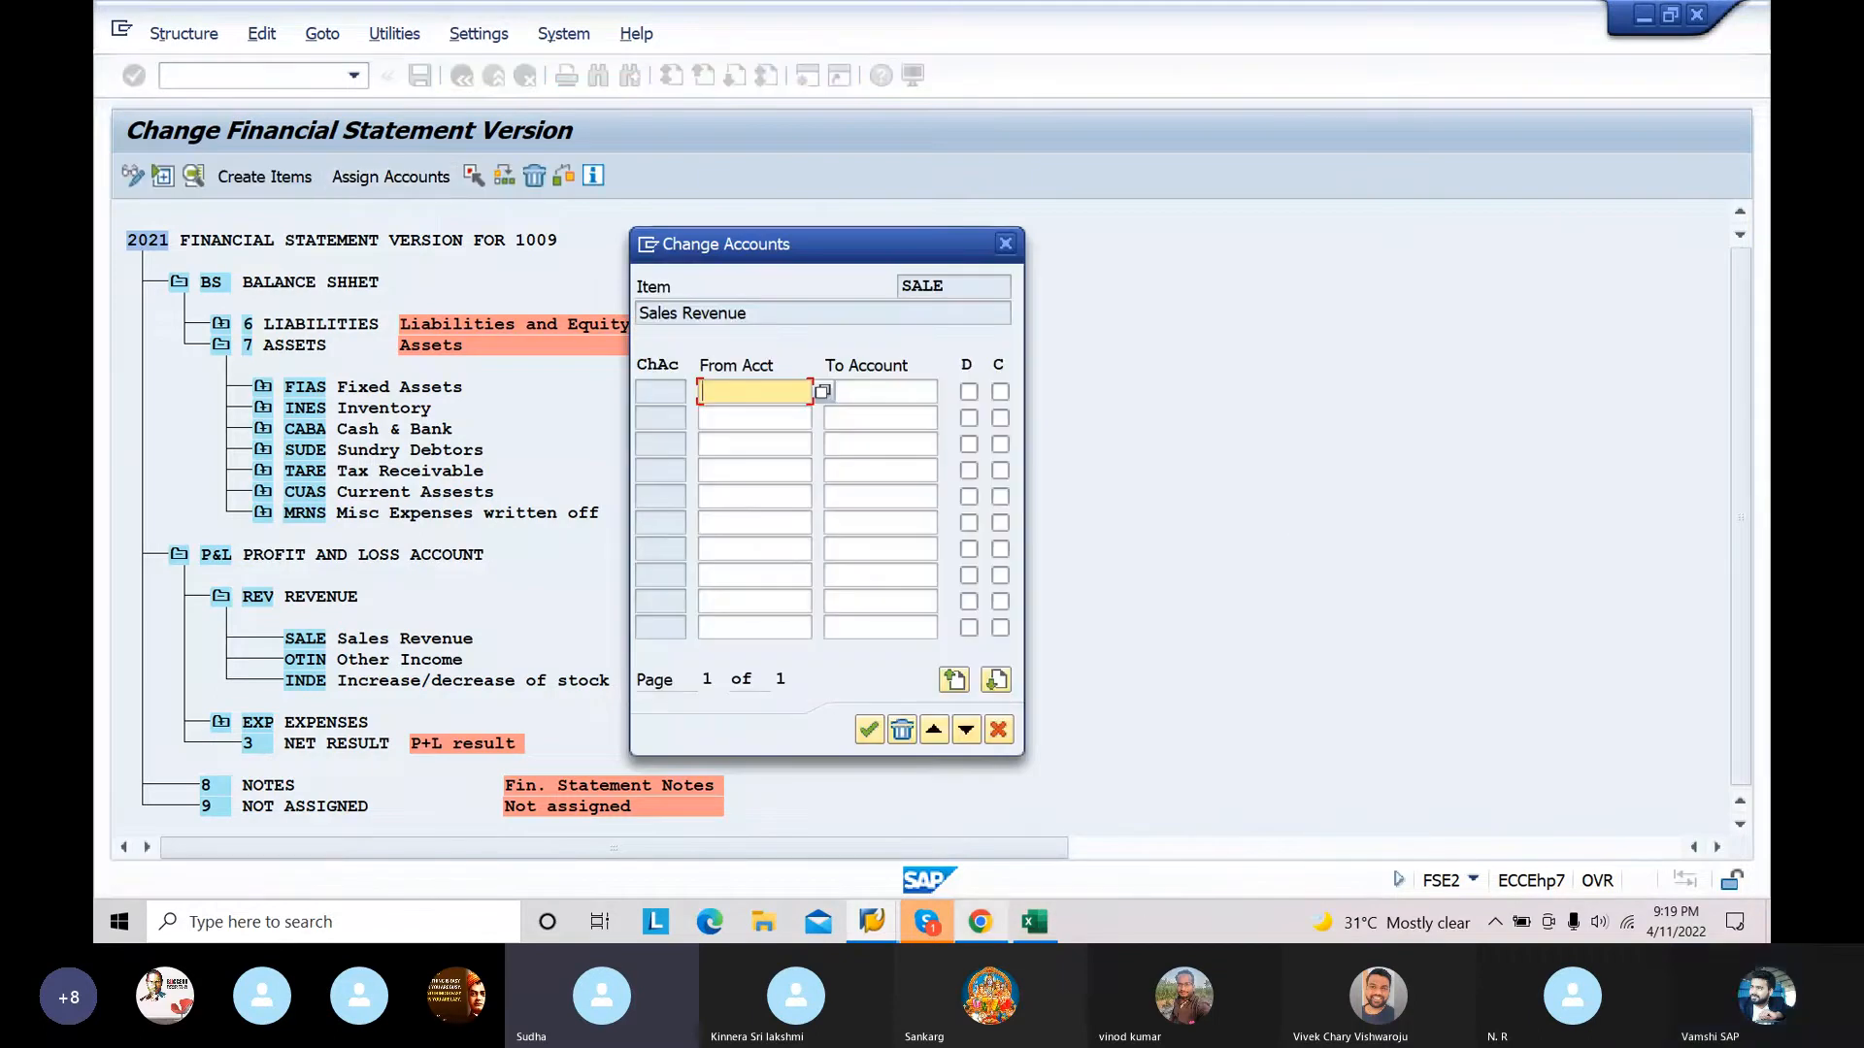
{"action": "key", "text": "alt+Tab"}
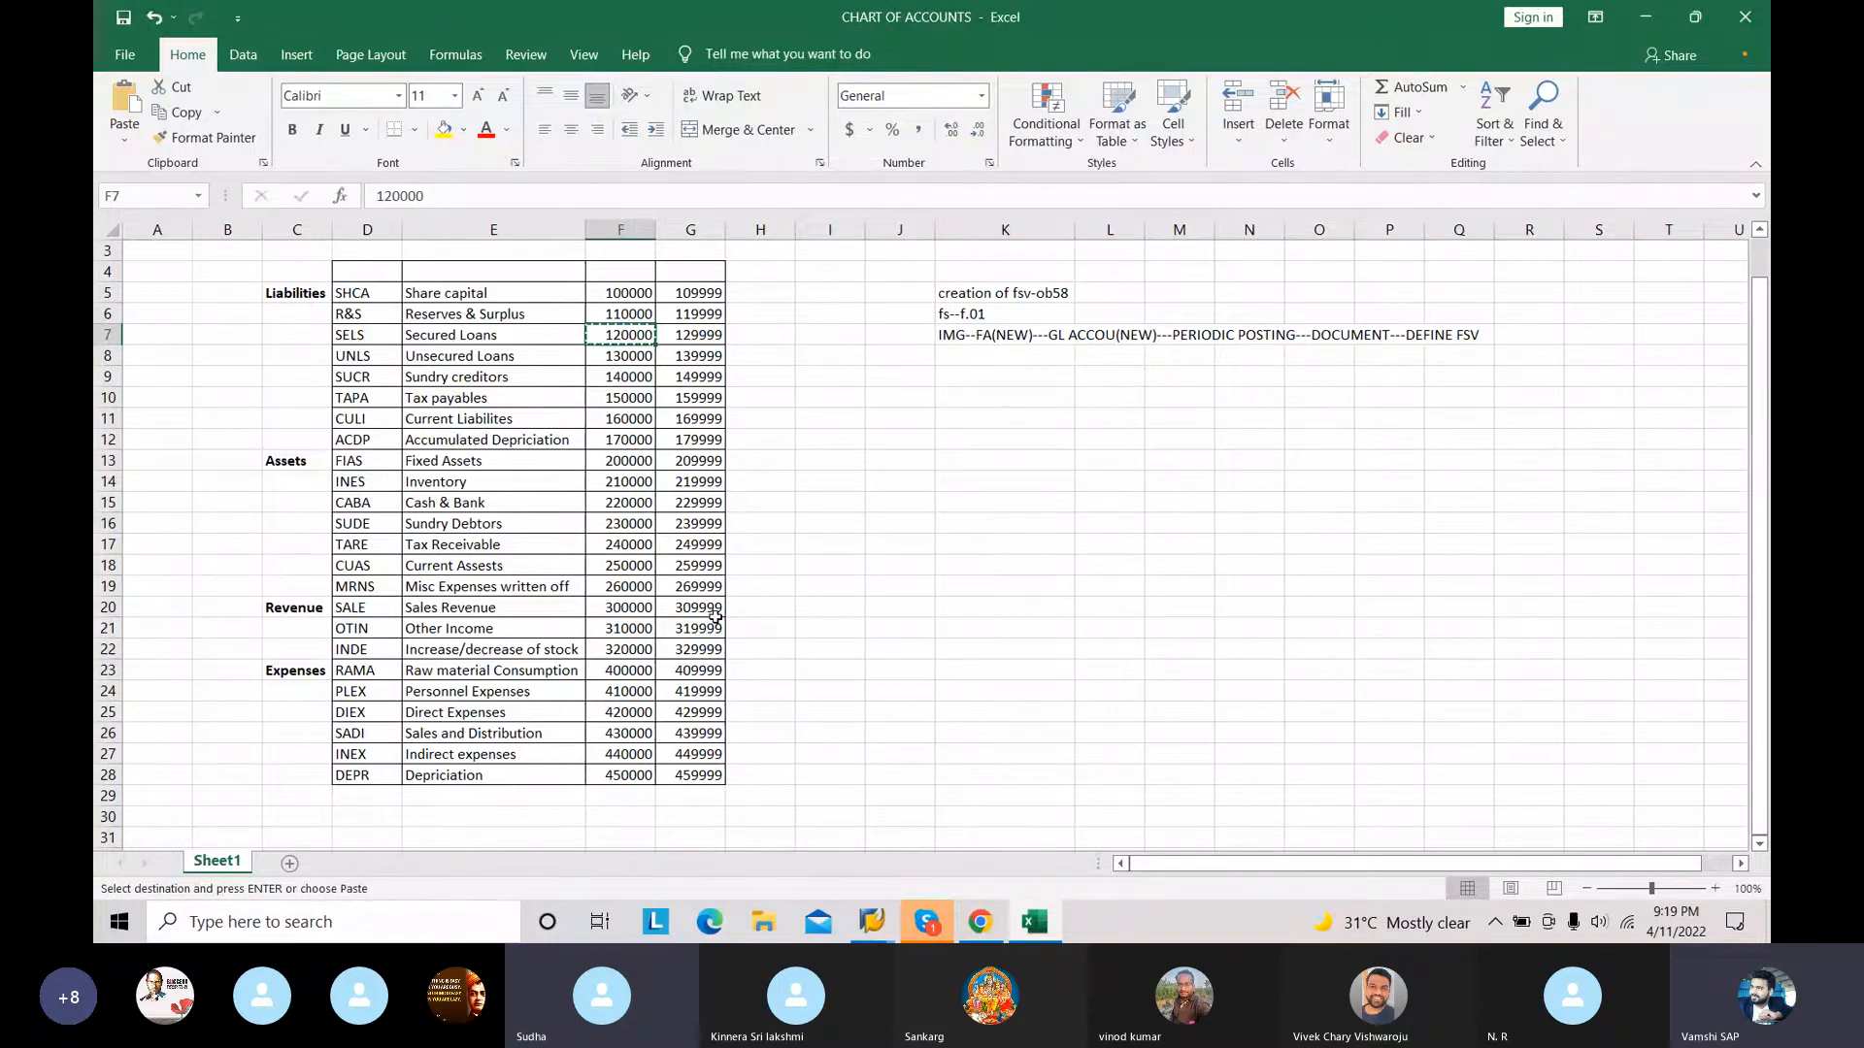
Step: Return to SAP and assign the account range 300000 to 309999 to the SALE Sales Revenue item with both D and C indicators enabled
{"action": "left_click", "coordinate": [872, 921]}
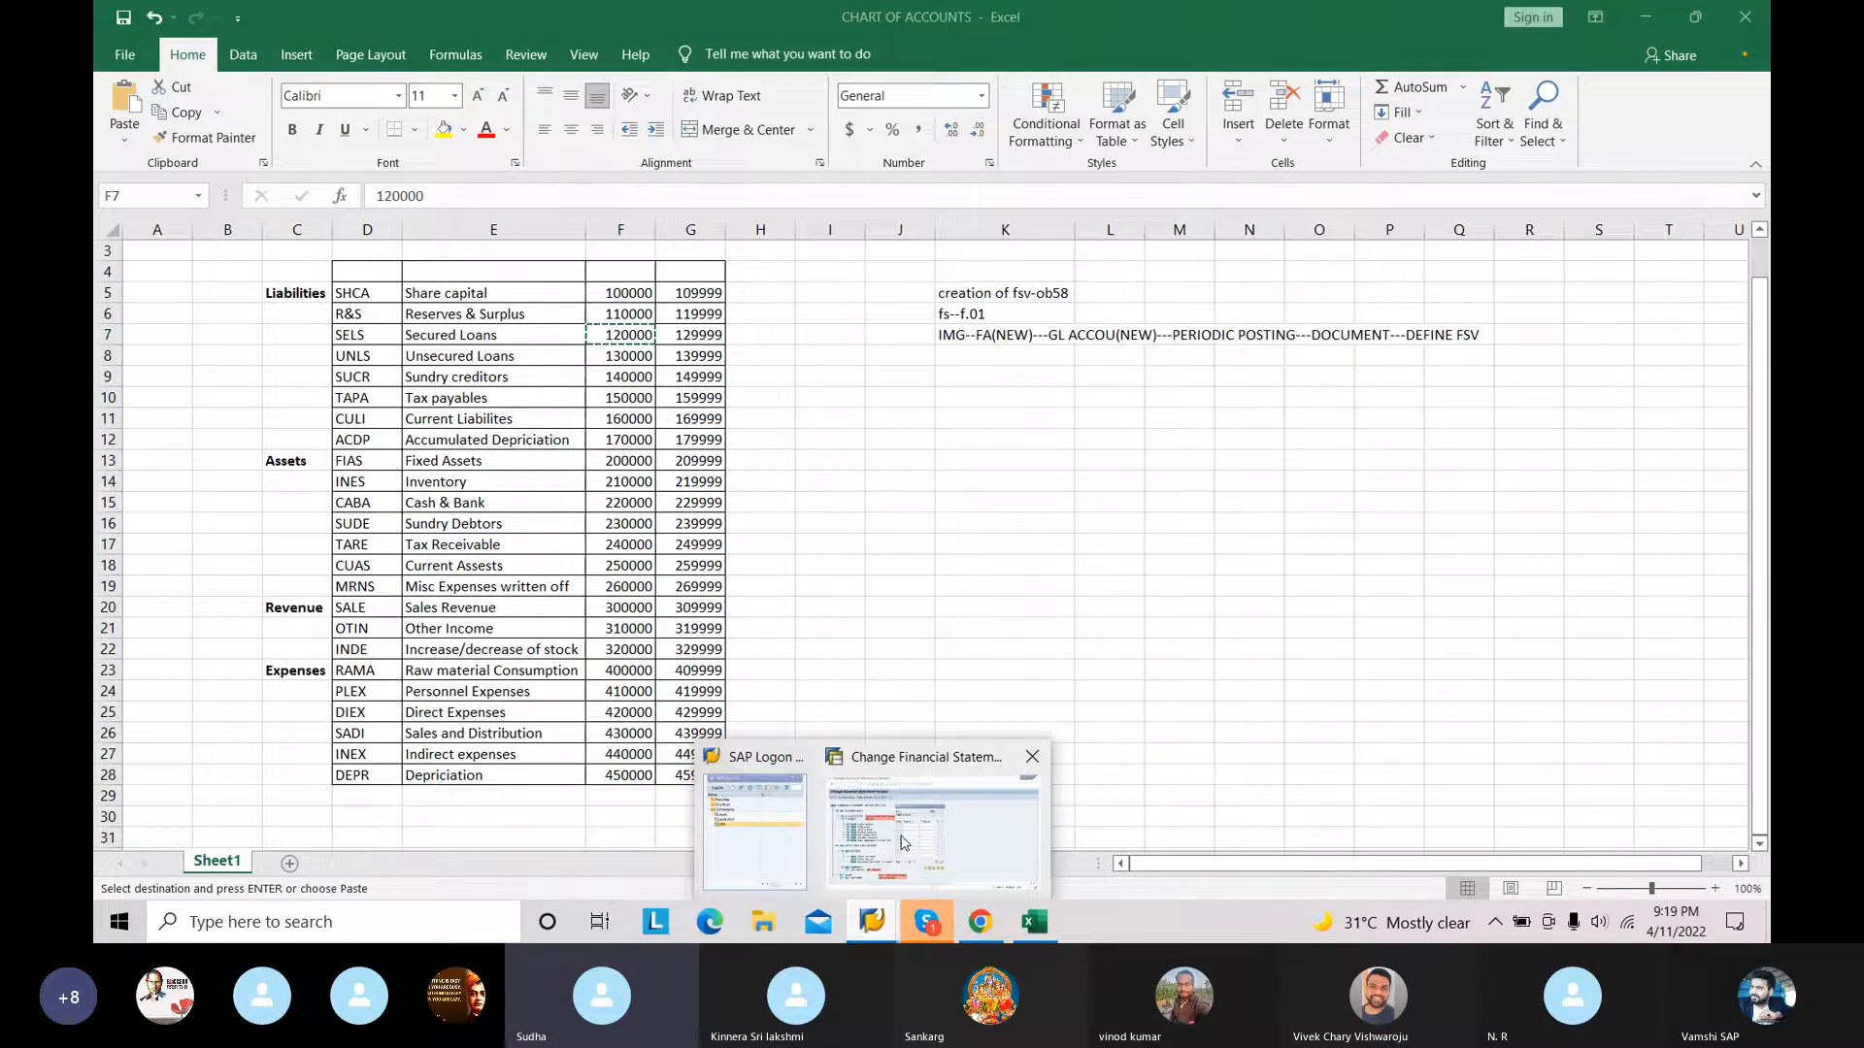
{"action": "left_click", "coordinate": [903, 843]}
{"action": "left_click", "coordinate": [730, 393]}
{"action": "type", "text": "300000"}
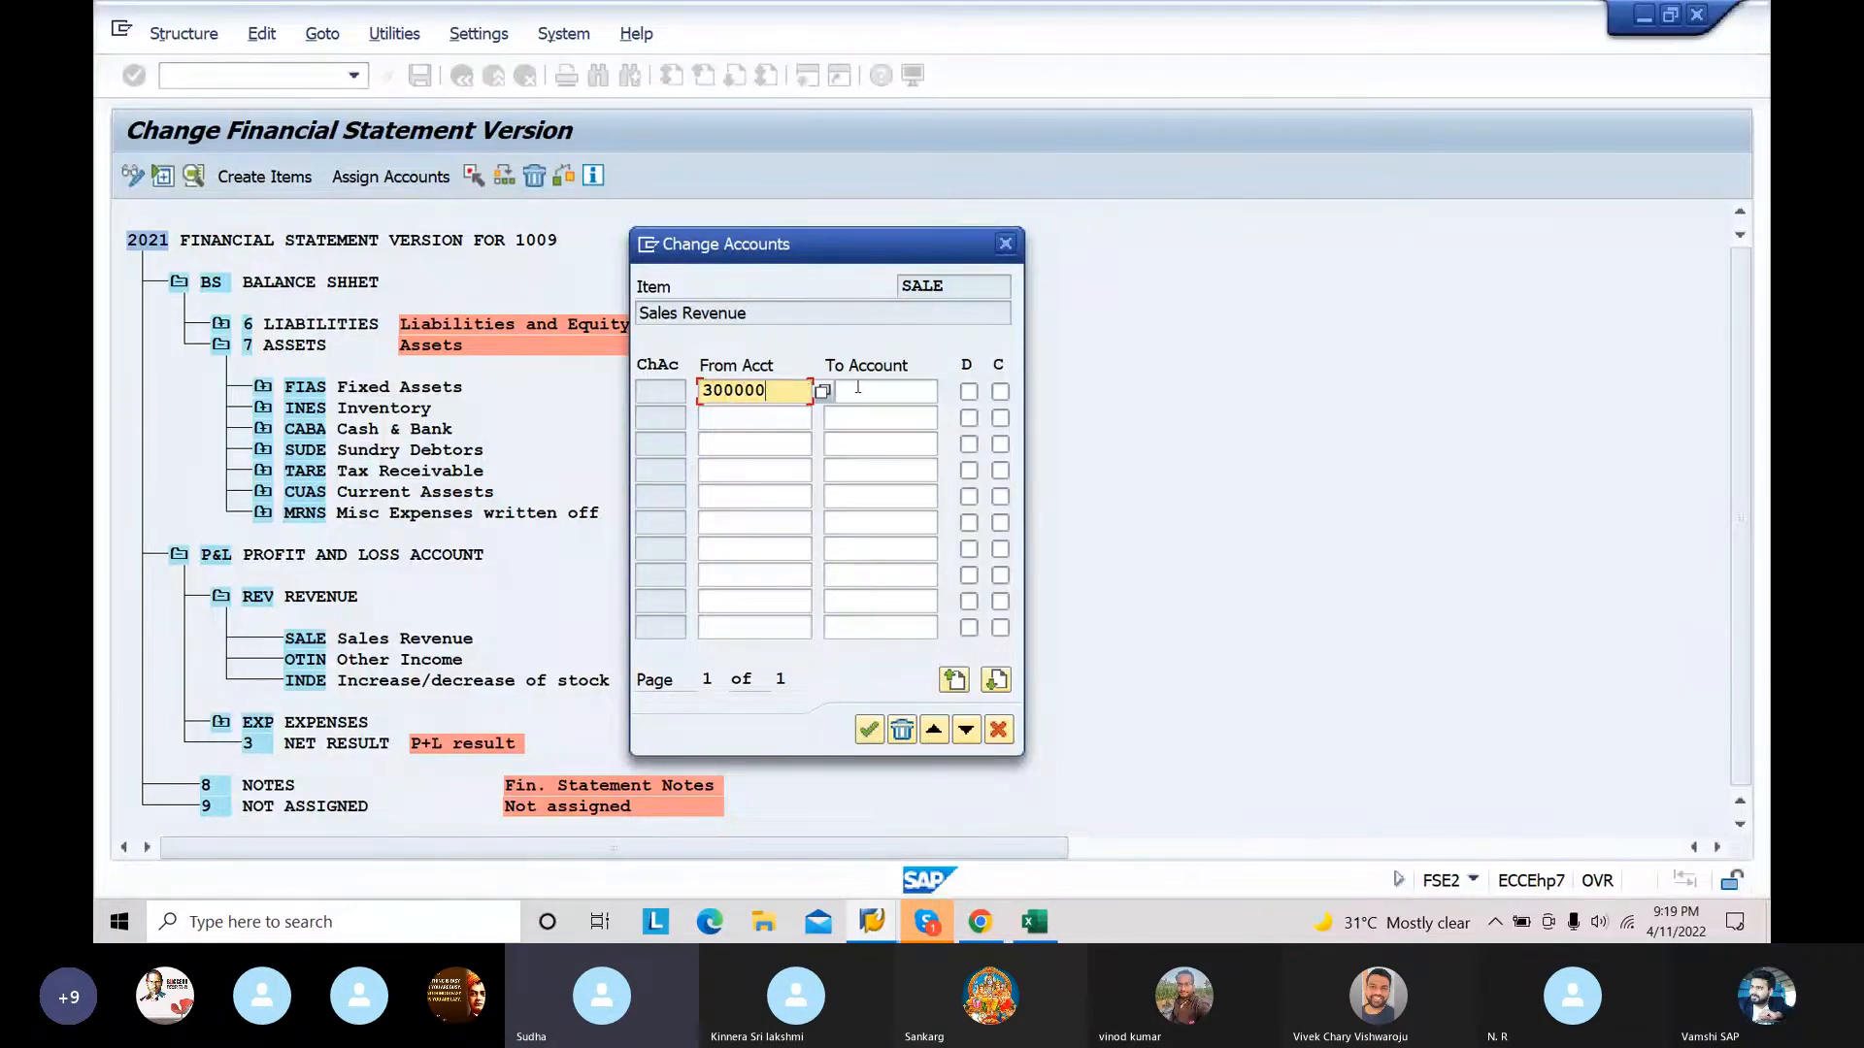
{"action": "left_click", "coordinate": [858, 387]}
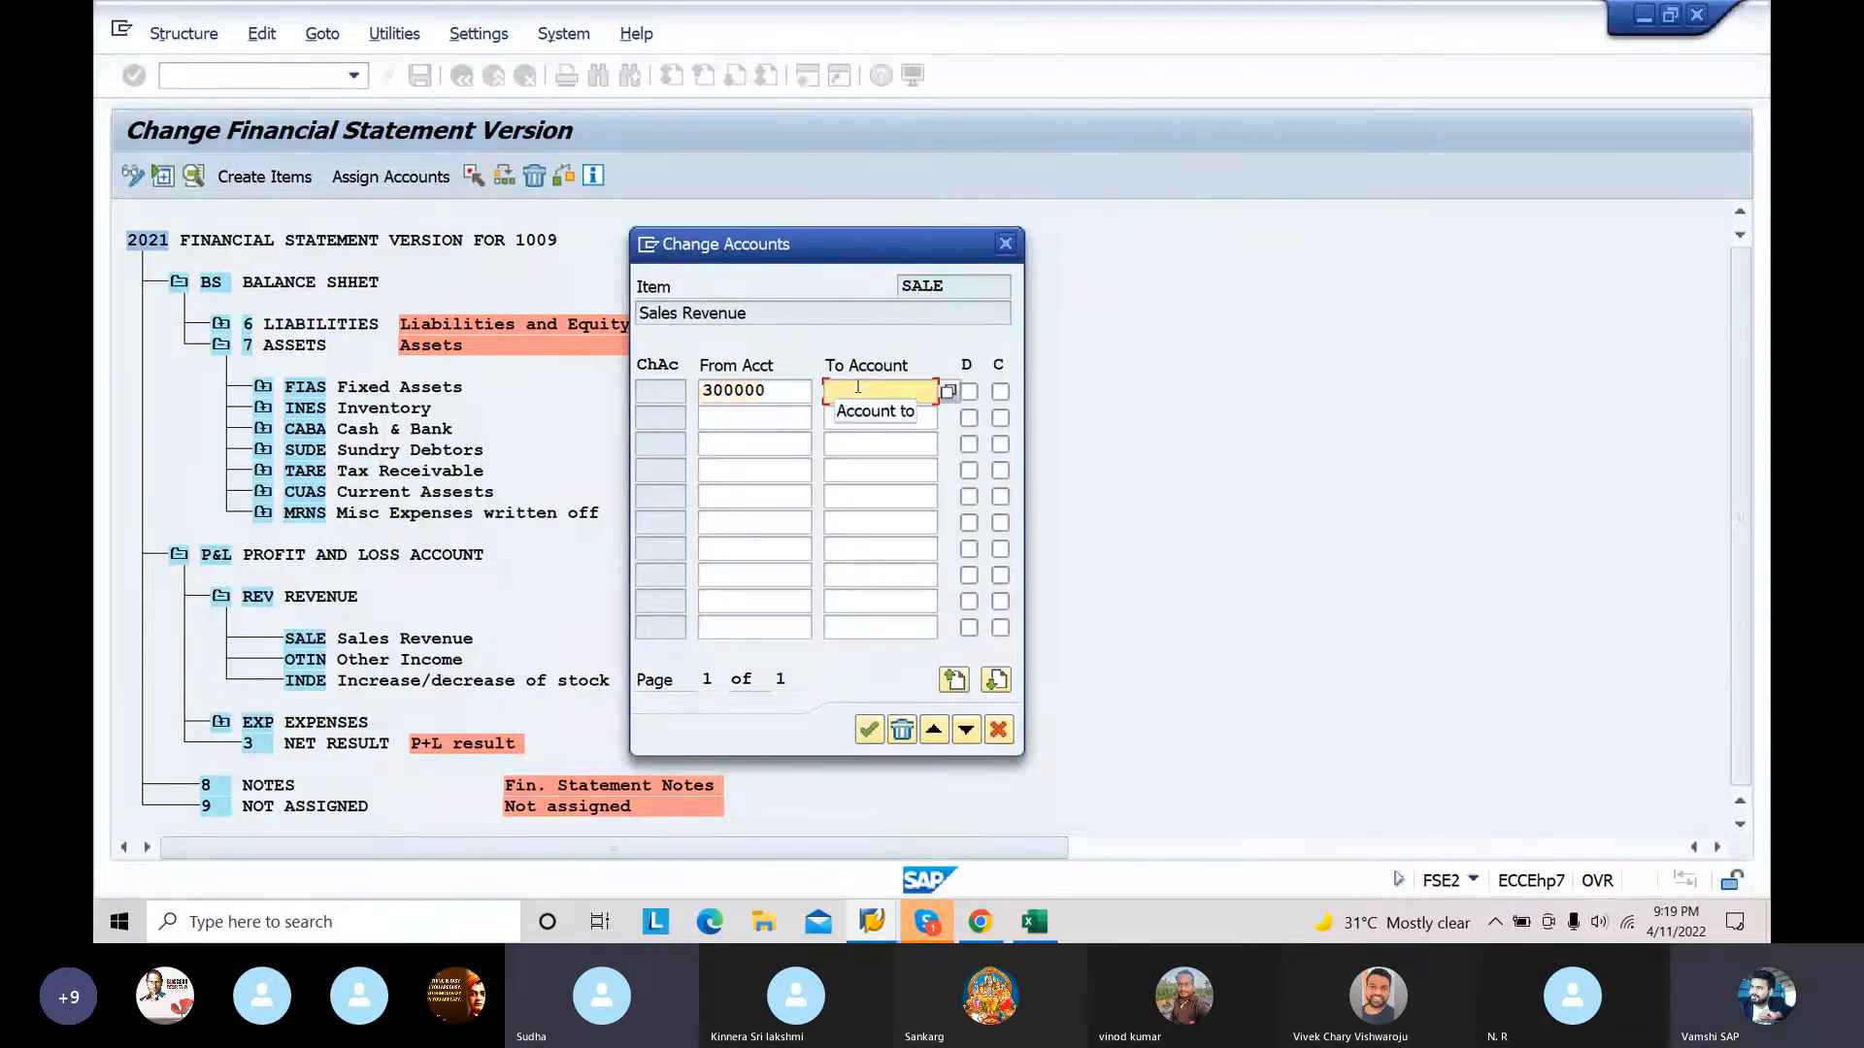
{"action": "type", "text": "309999"}
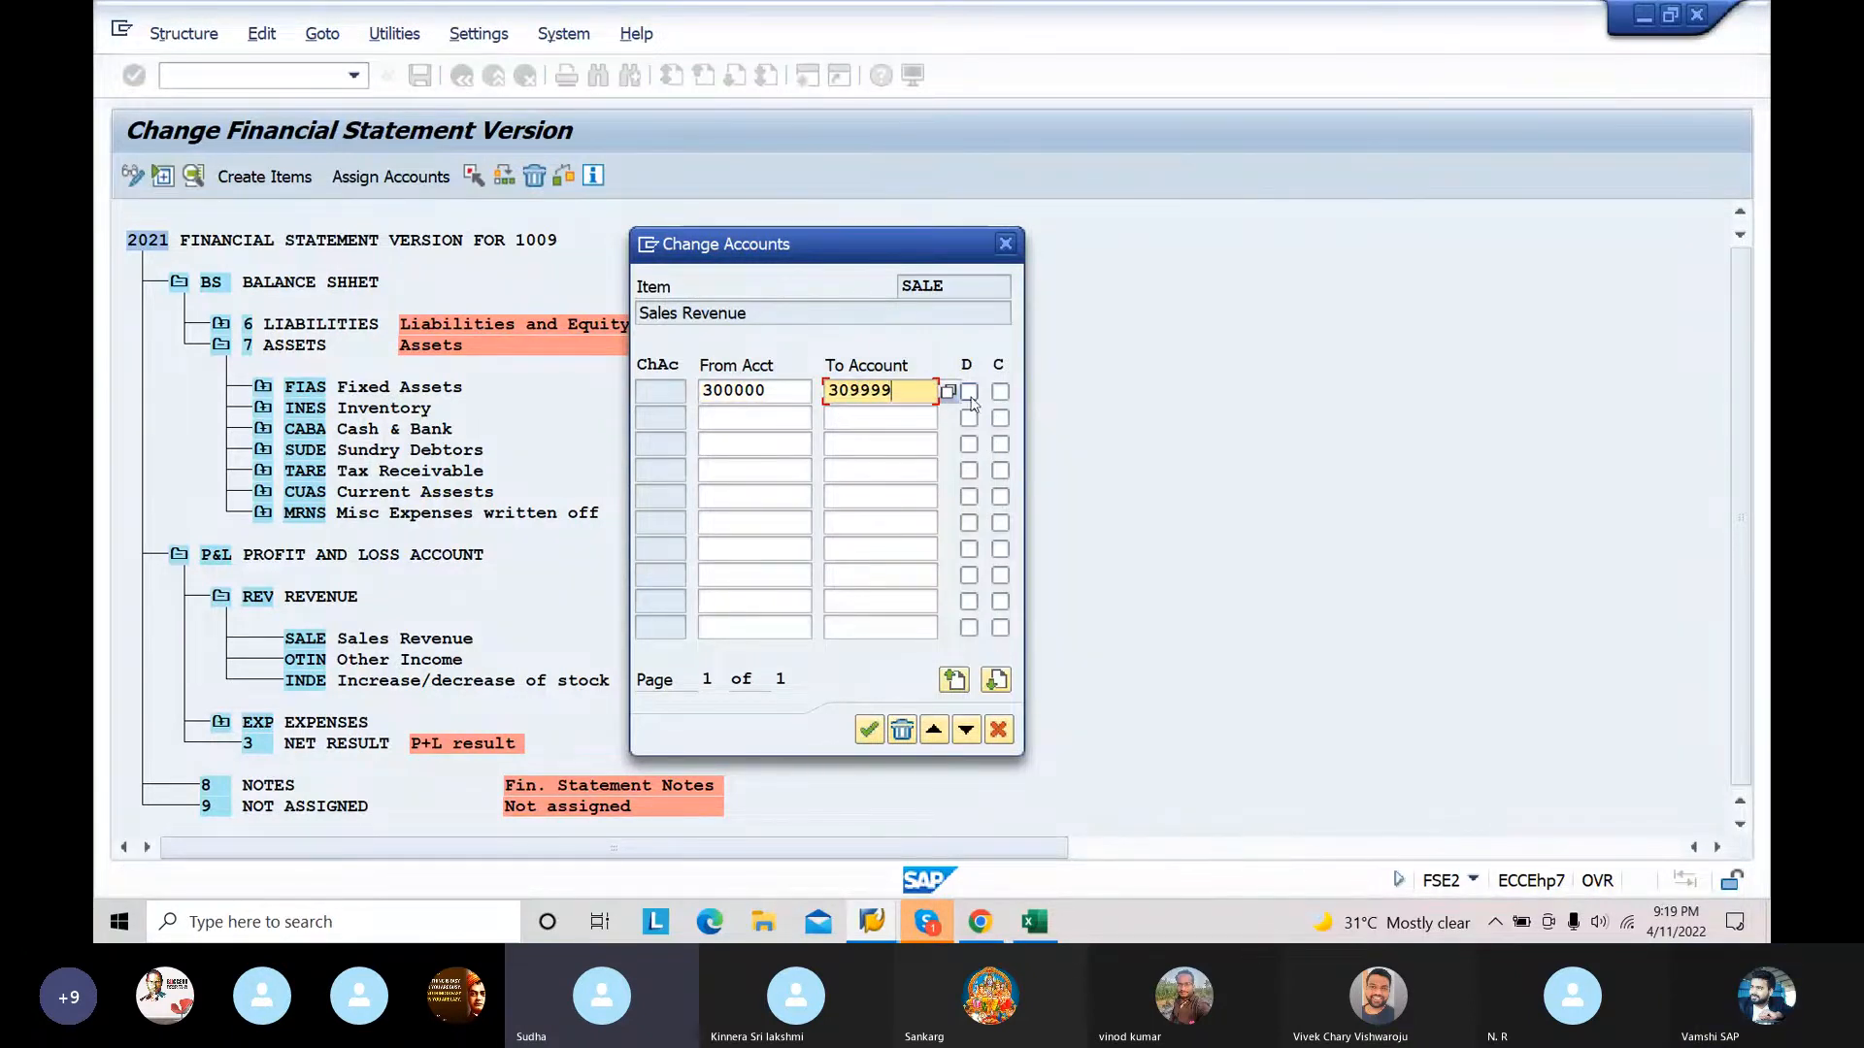
{"action": "left_click", "coordinate": [967, 391]}
{"action": "left_click", "coordinate": [1000, 392]}
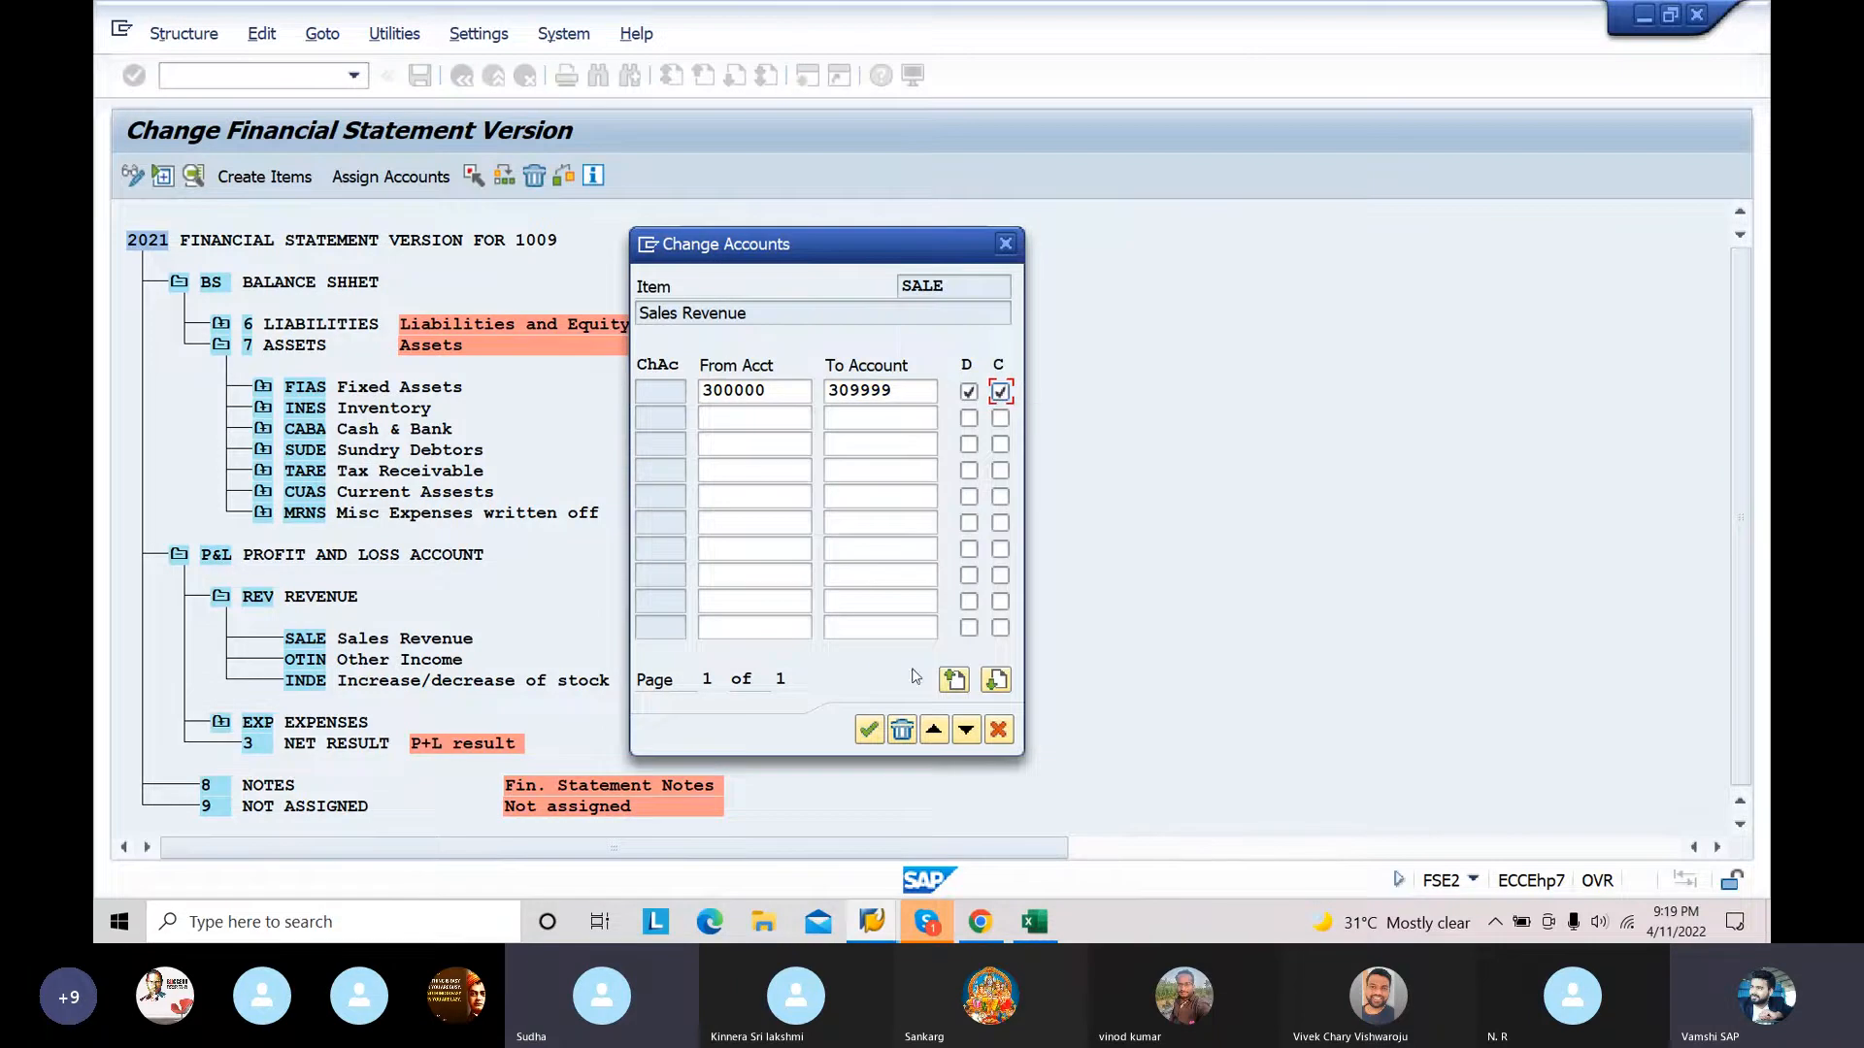
{"action": "left_click", "coordinate": [870, 731]}
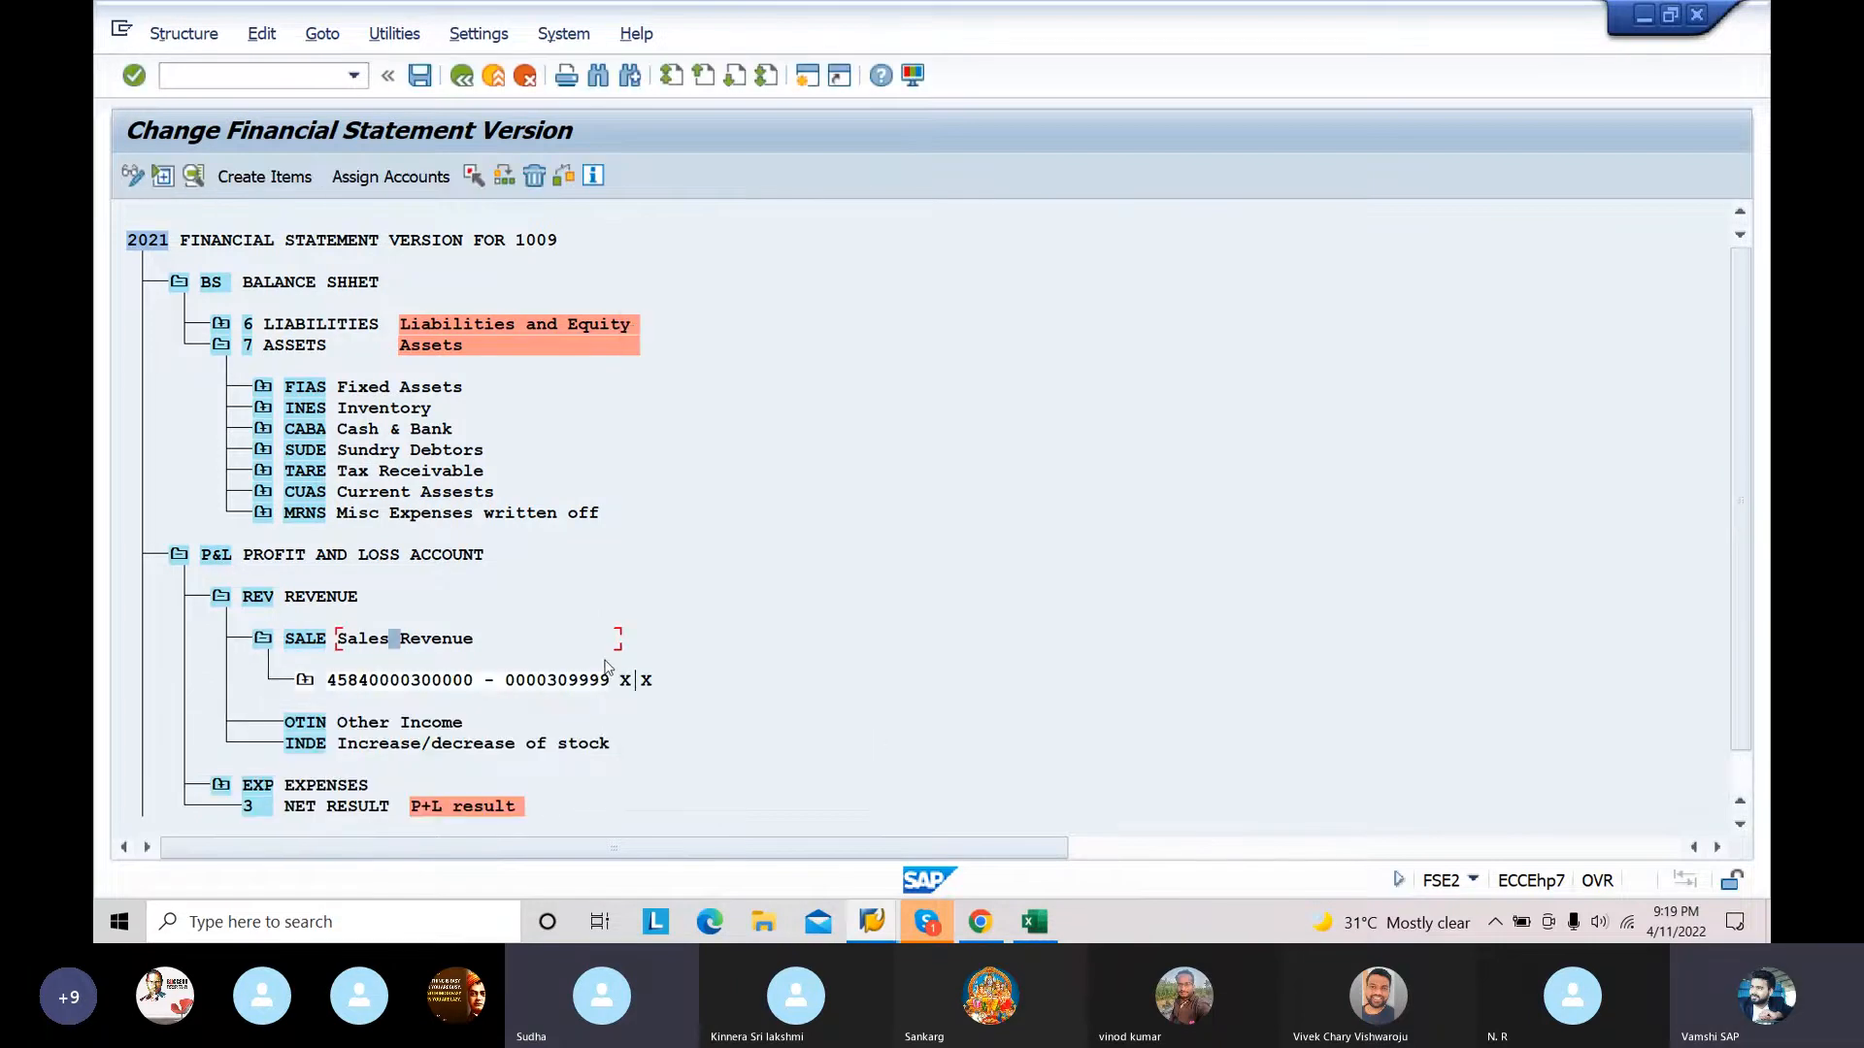
Step: Assign the account range 310000 to 319999 to the OTIN Other Income item with both the D and C indicators enabled
{"action": "left_click", "coordinate": [340, 727]}
{"action": "left_click", "coordinate": [386, 178]}
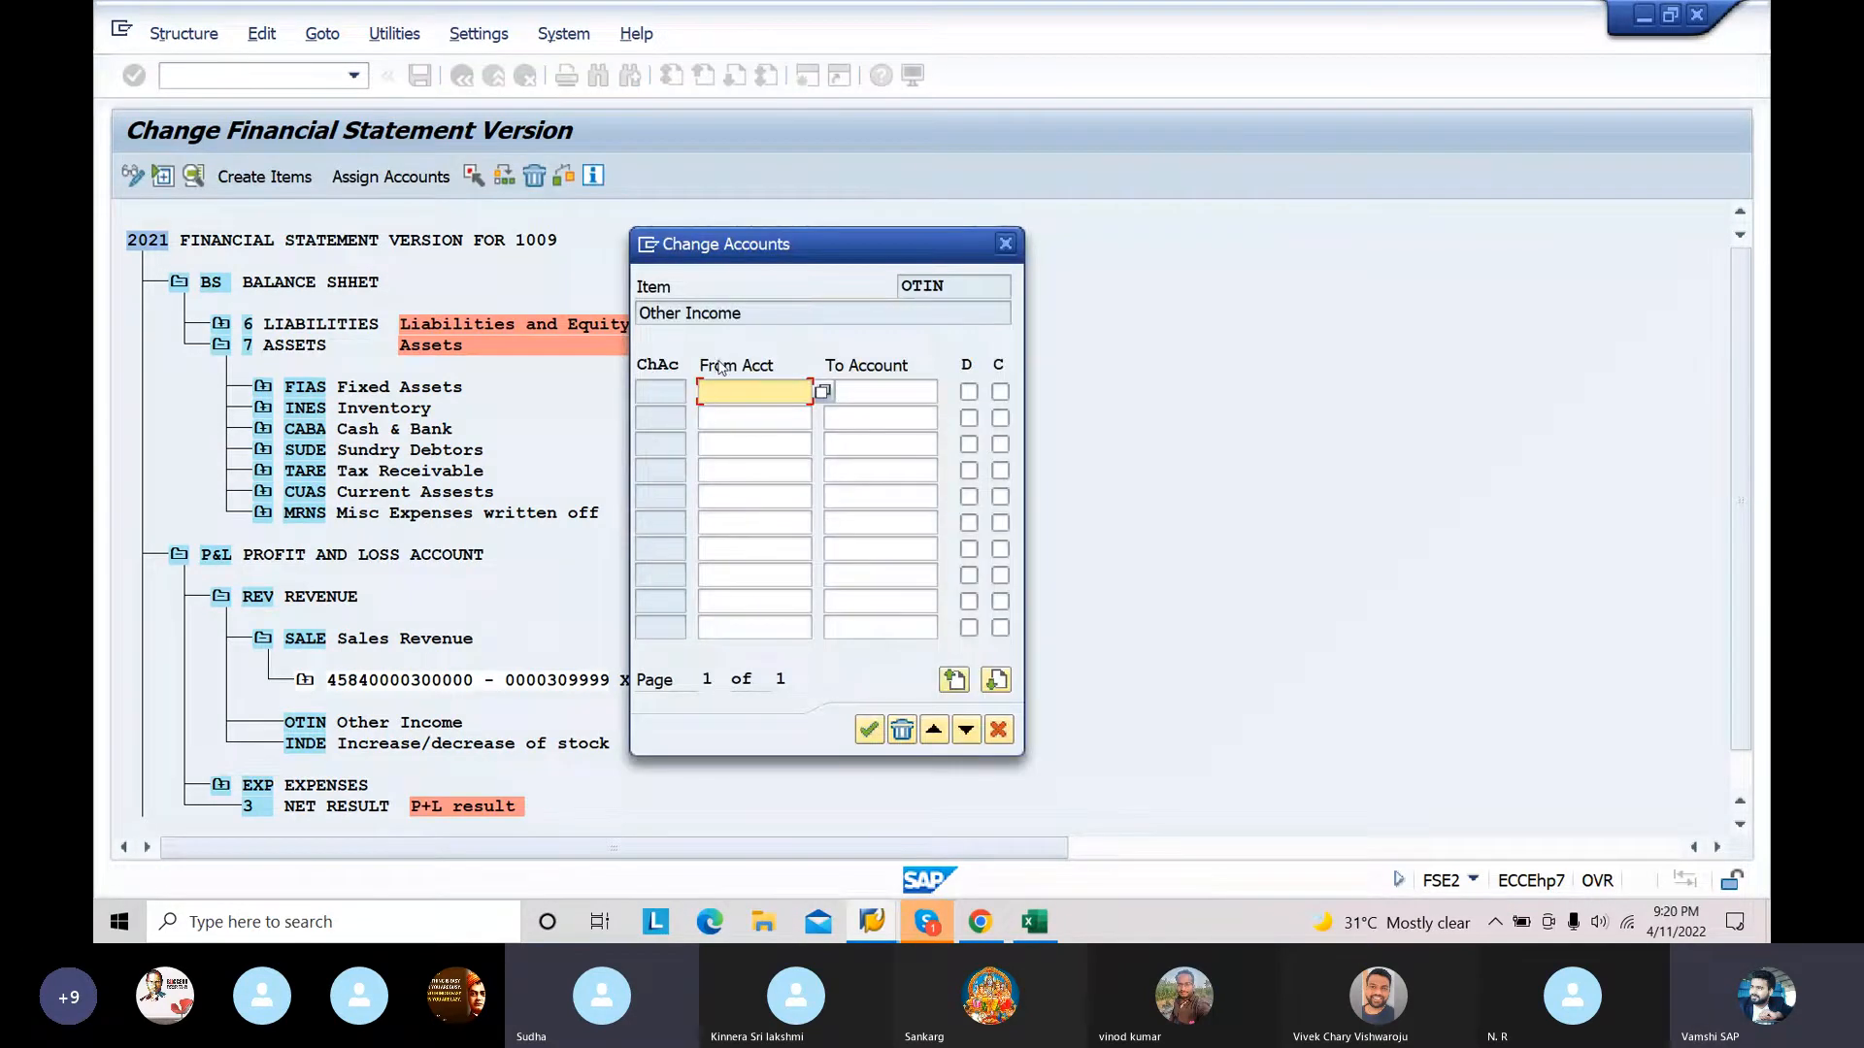
{"action": "type", "text": "310000"}
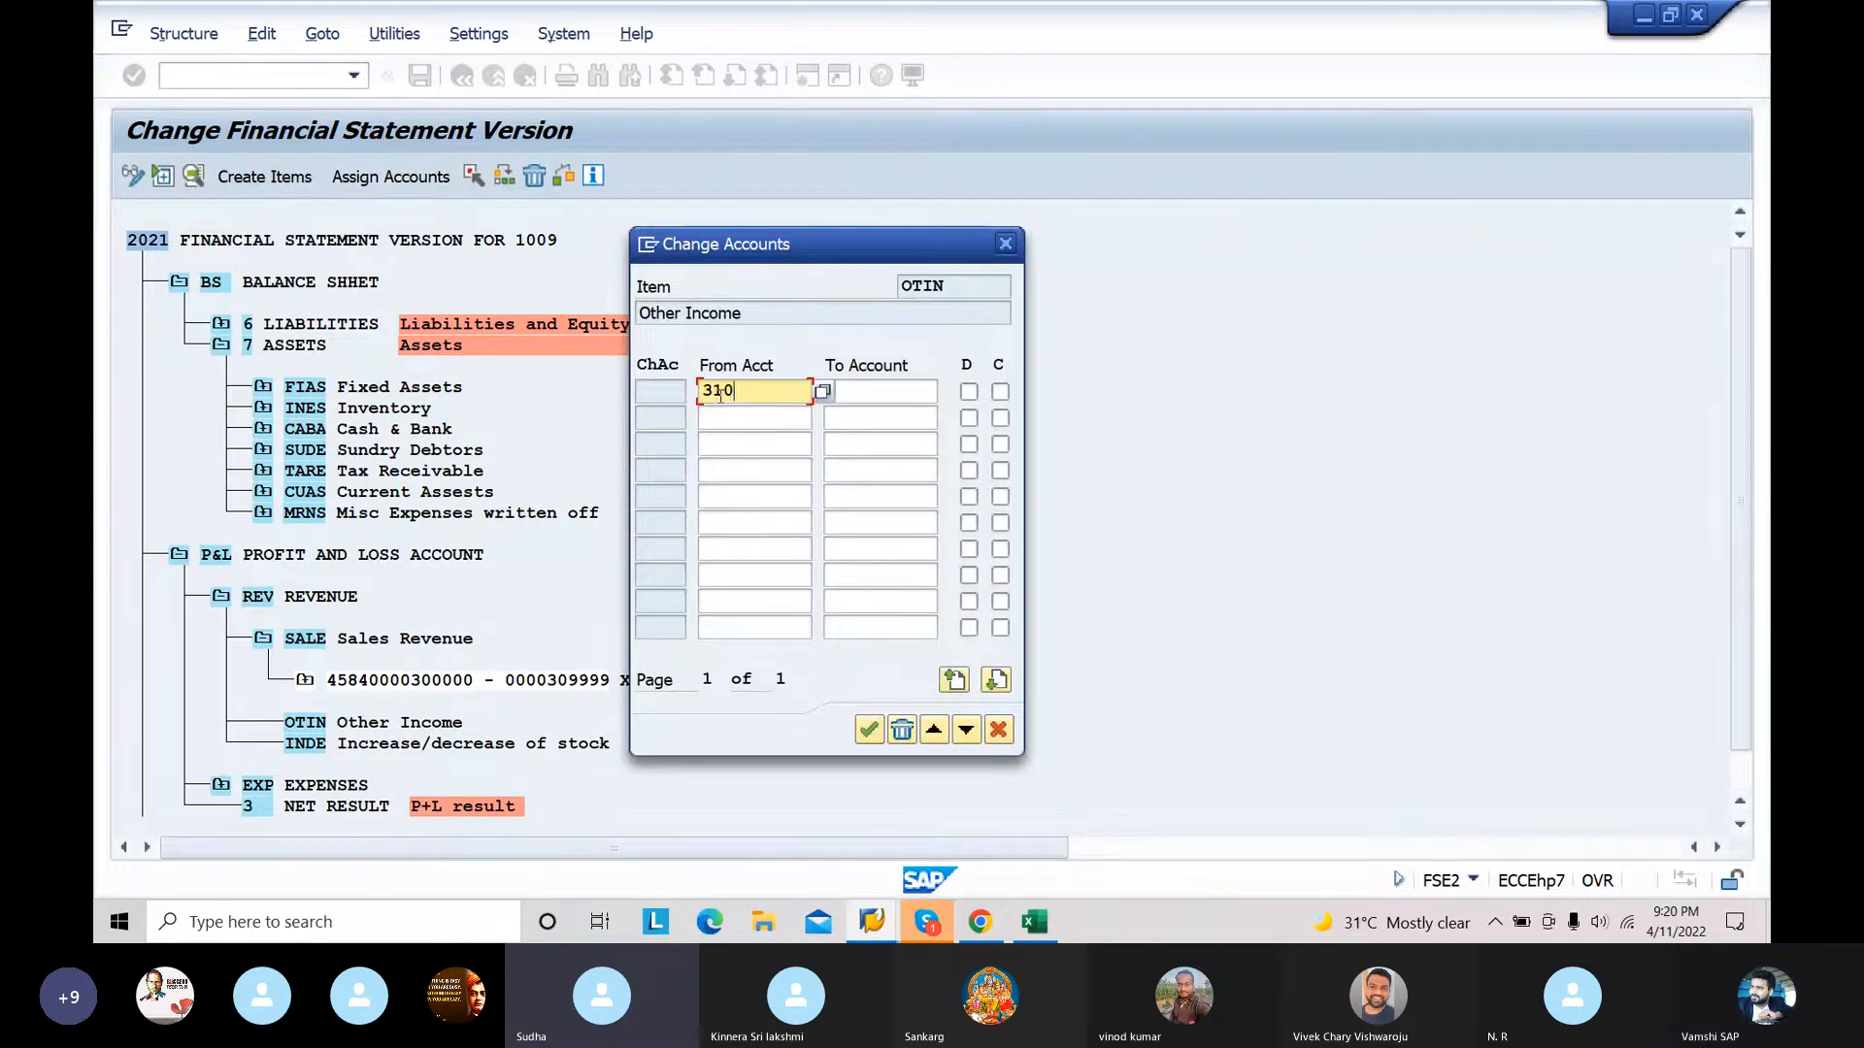
{"action": "left_click", "coordinate": [827, 392]}
{"action": "type", "text": "319999"}
{"action": "left_click", "coordinate": [969, 392]}
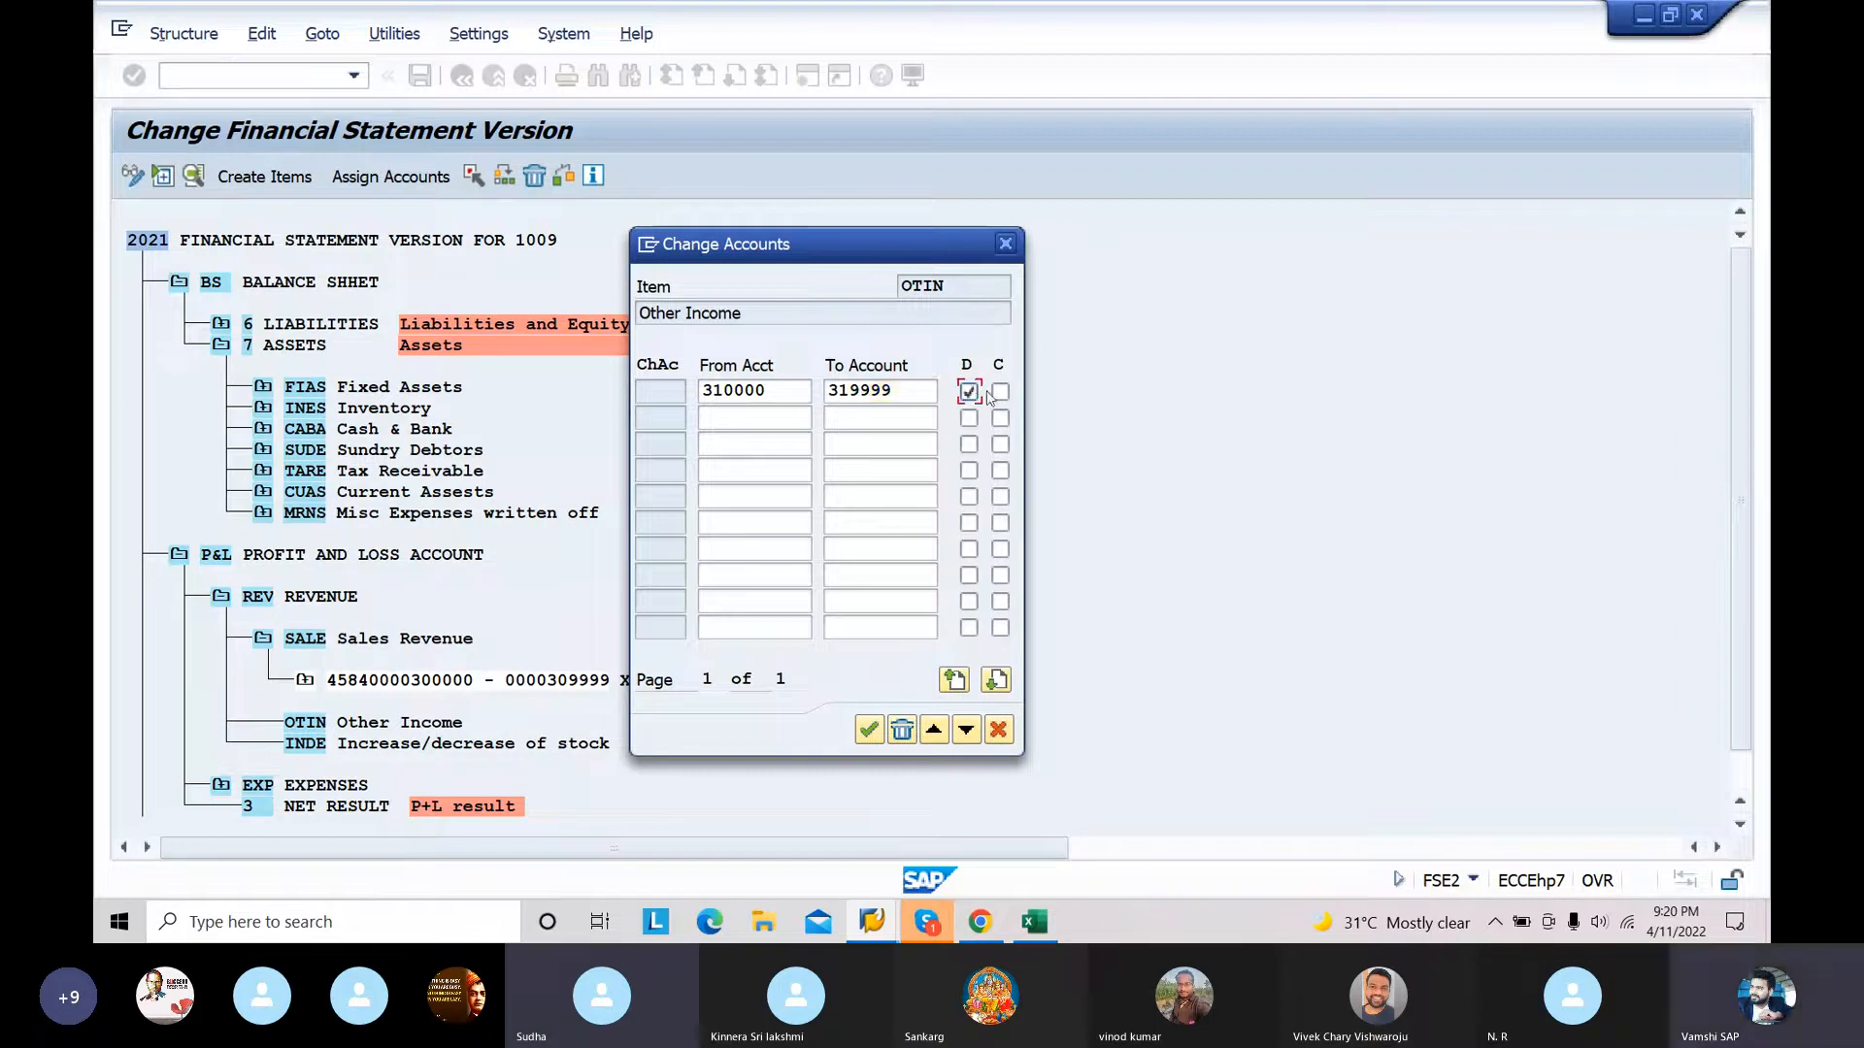
{"action": "left_click", "coordinate": [870, 734]}
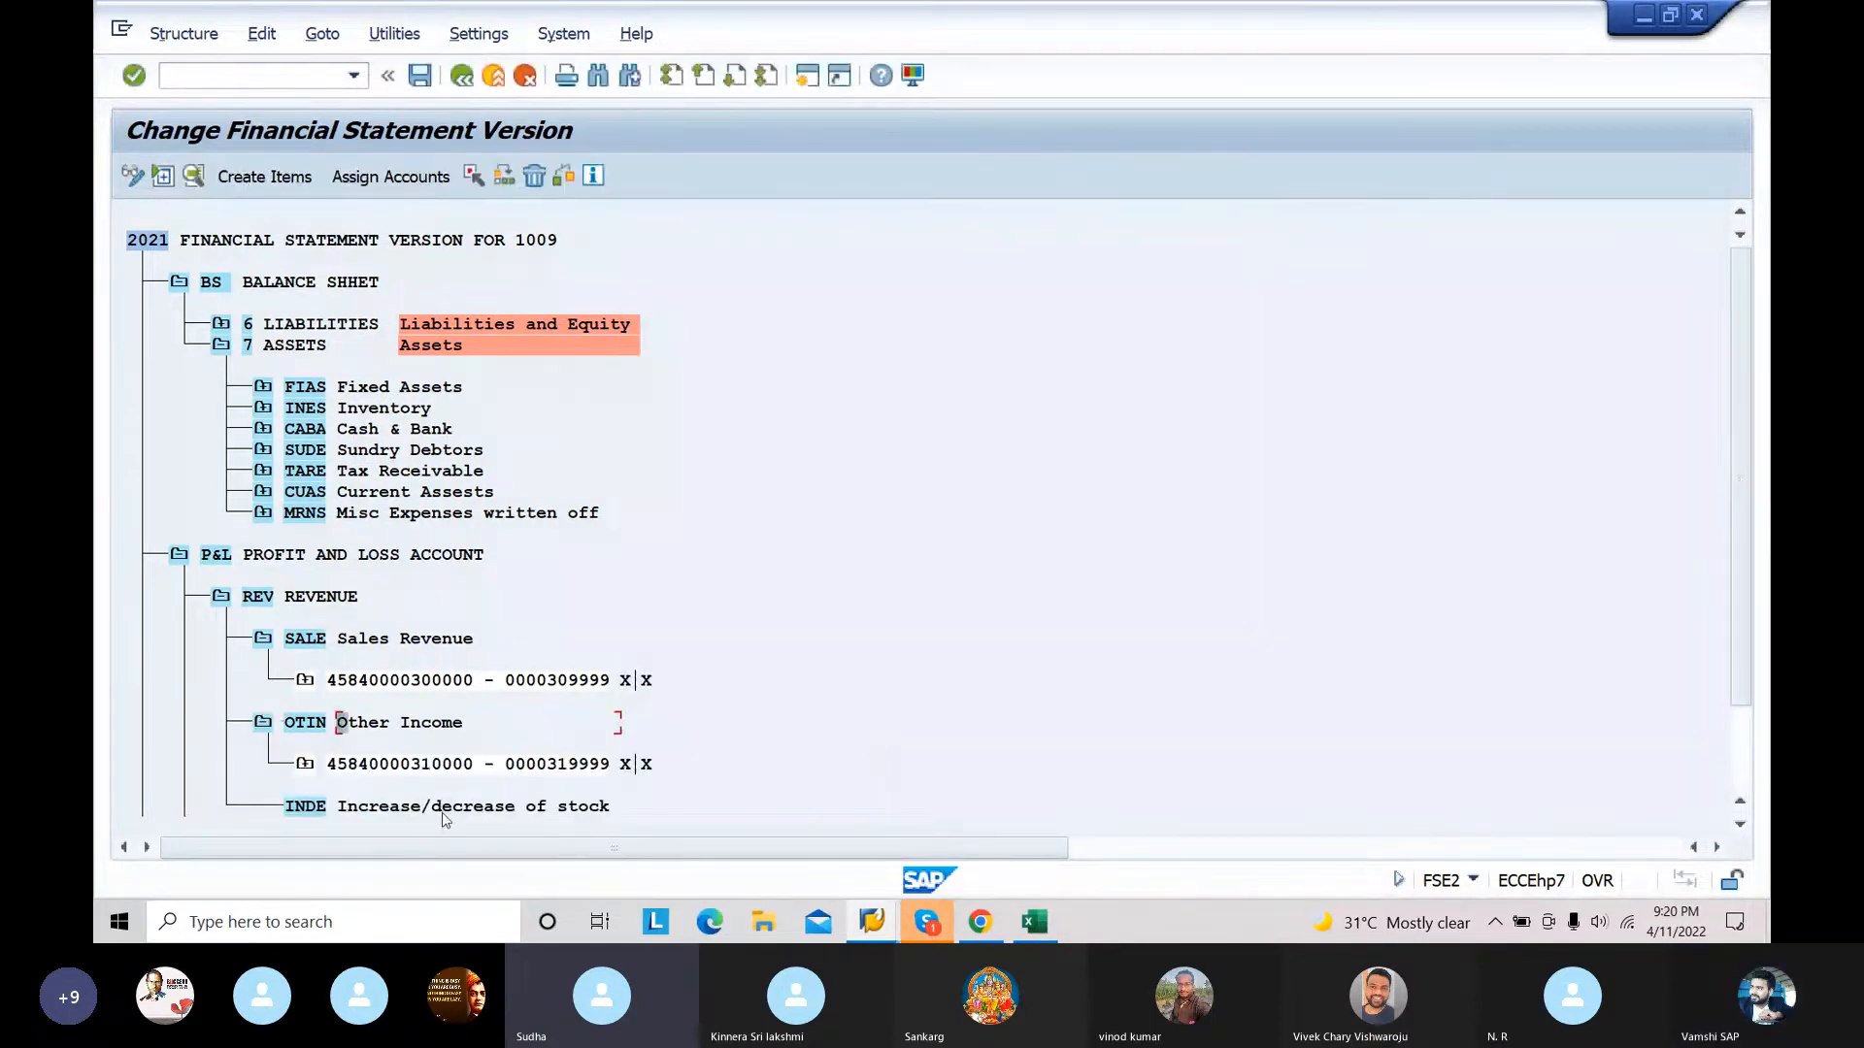
Step: Assign the account range 320000 to 329999 to the INDE Increase/decrease of stock item with both D and C indicators enabled
{"action": "left_click", "coordinate": [416, 180]}
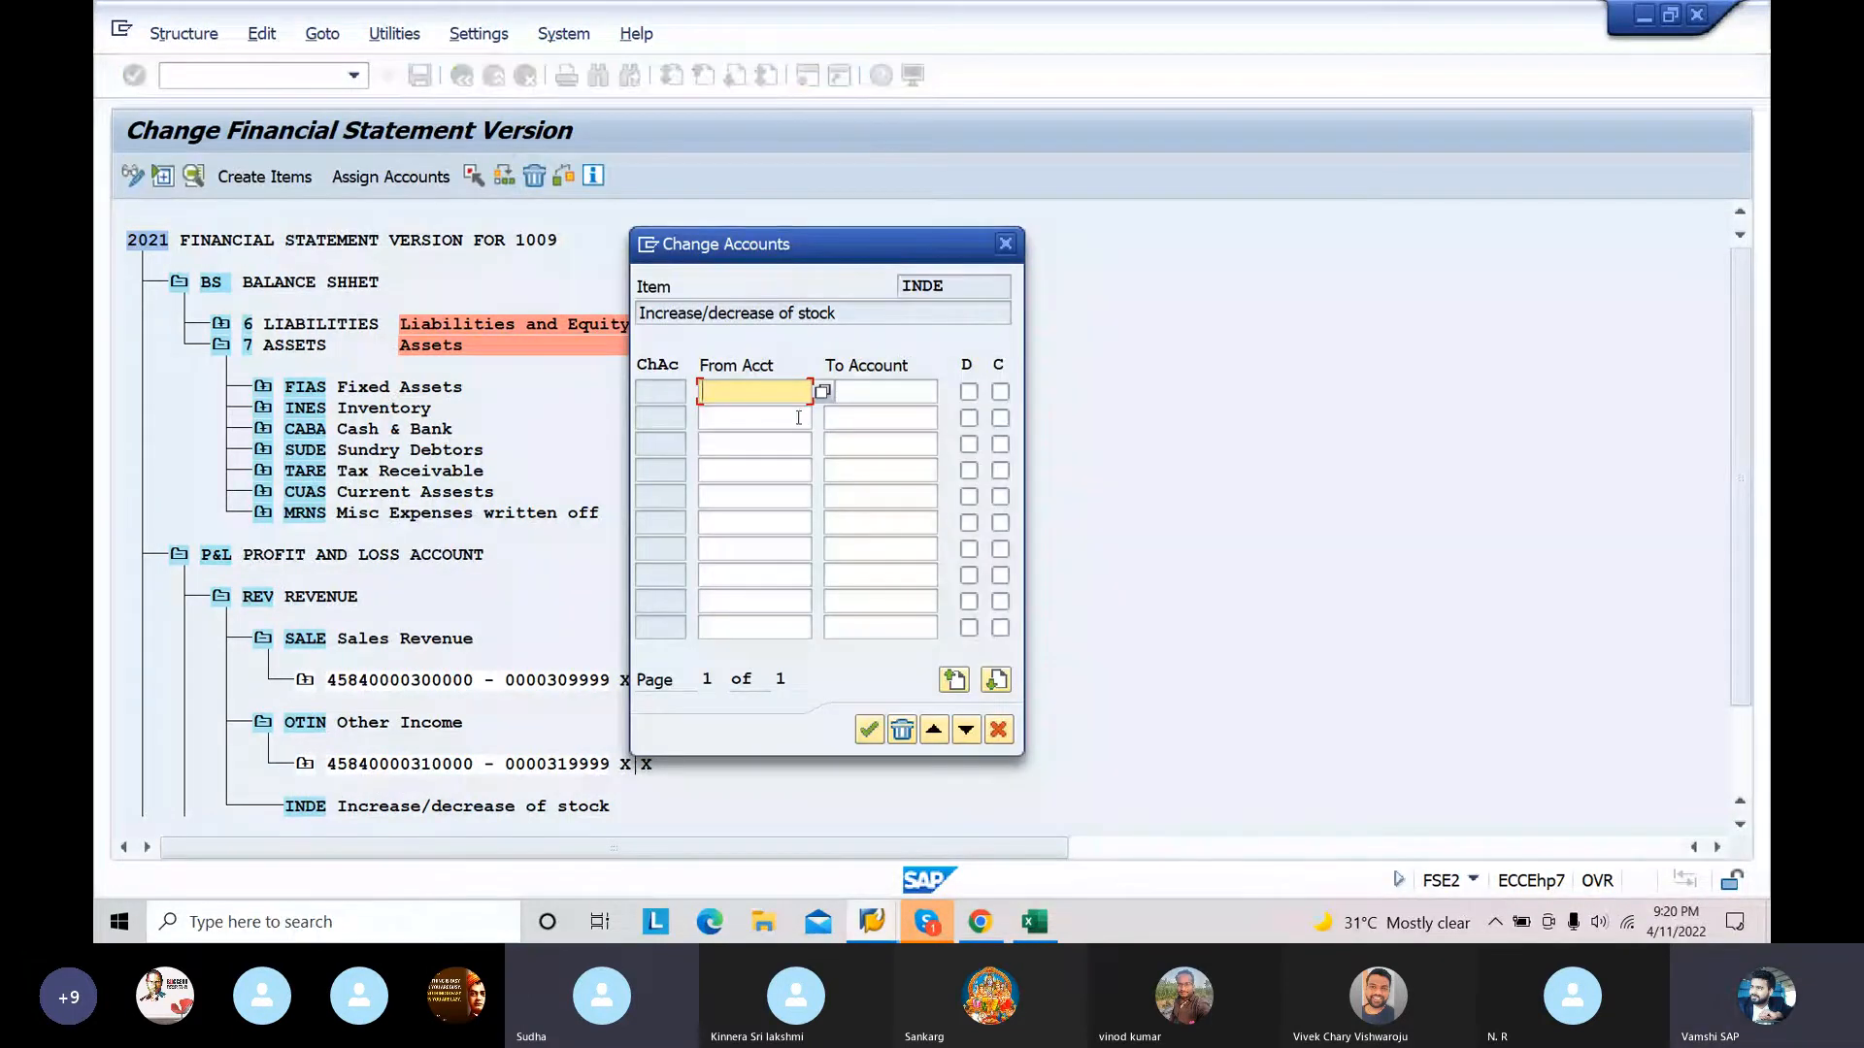
{"action": "type", "text": "320000"}
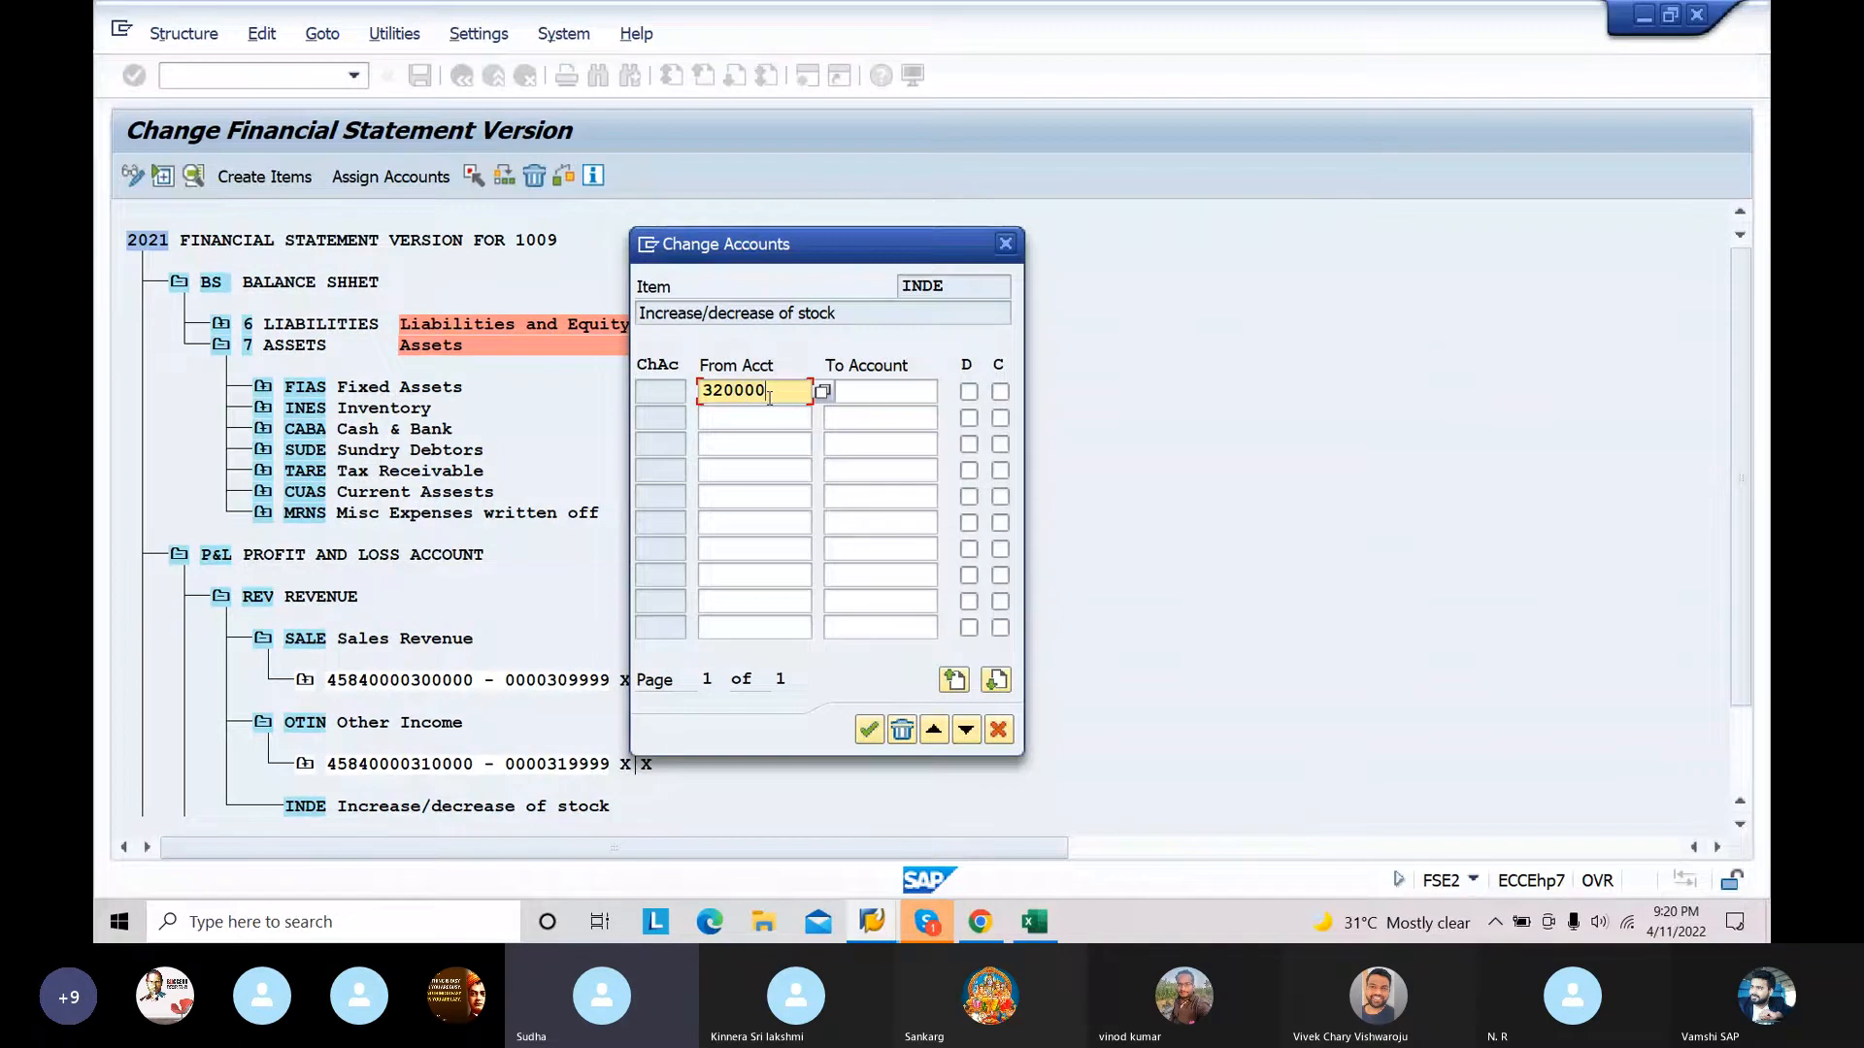
{"action": "left_click", "coordinate": [859, 393]}
{"action": "type", "text": "329999"}
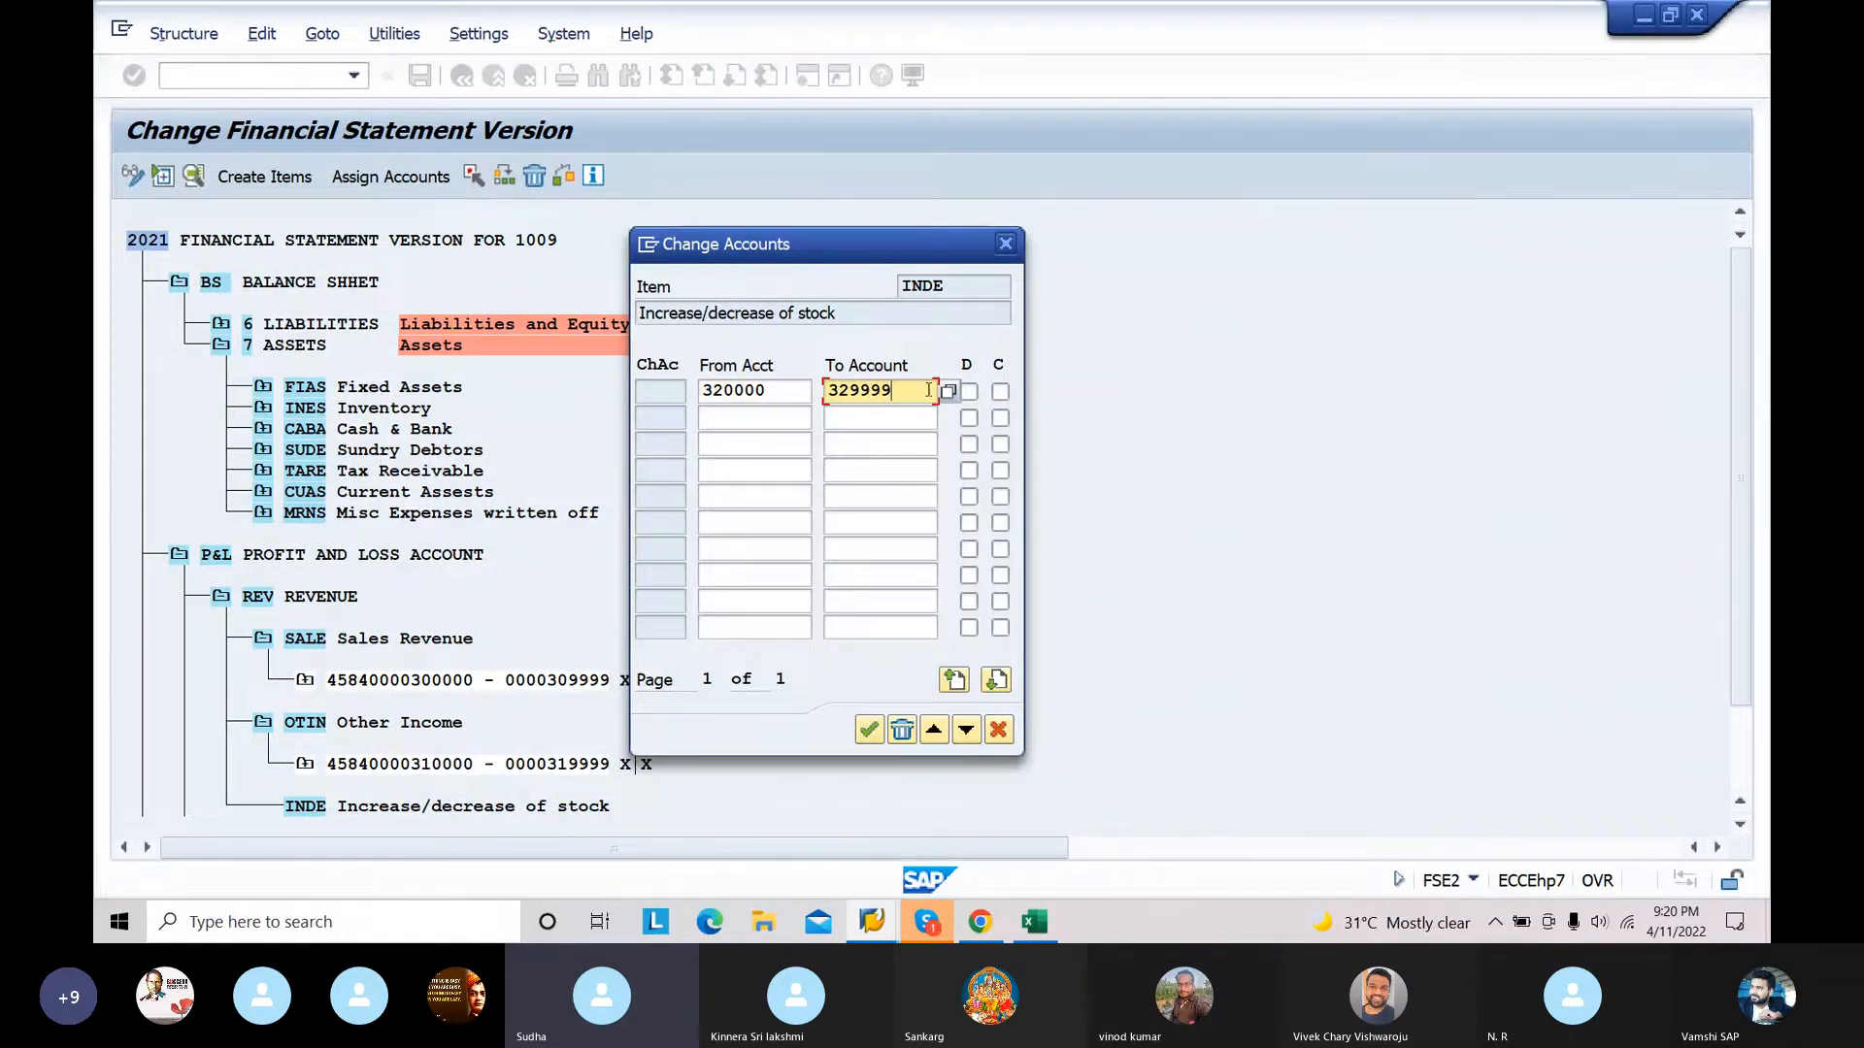
{"action": "left_click", "coordinate": [969, 391]}
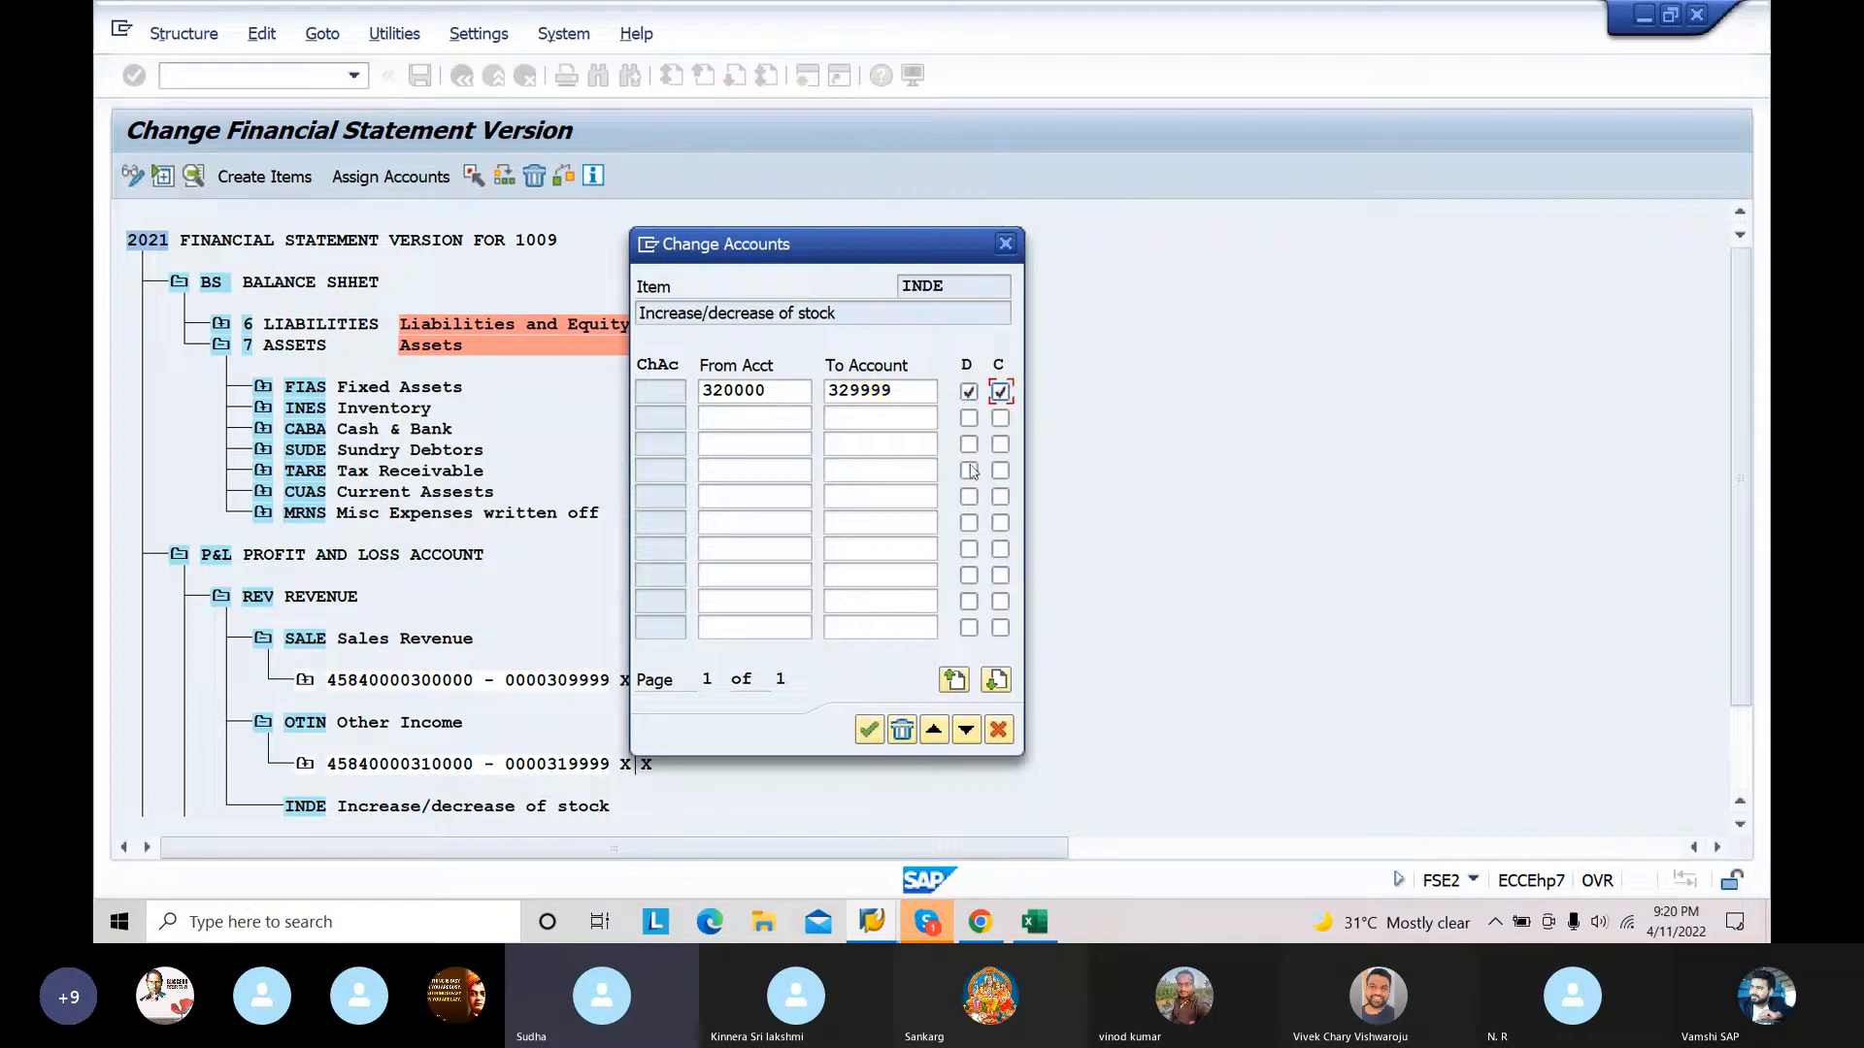
{"action": "left_click", "coordinate": [868, 729]}
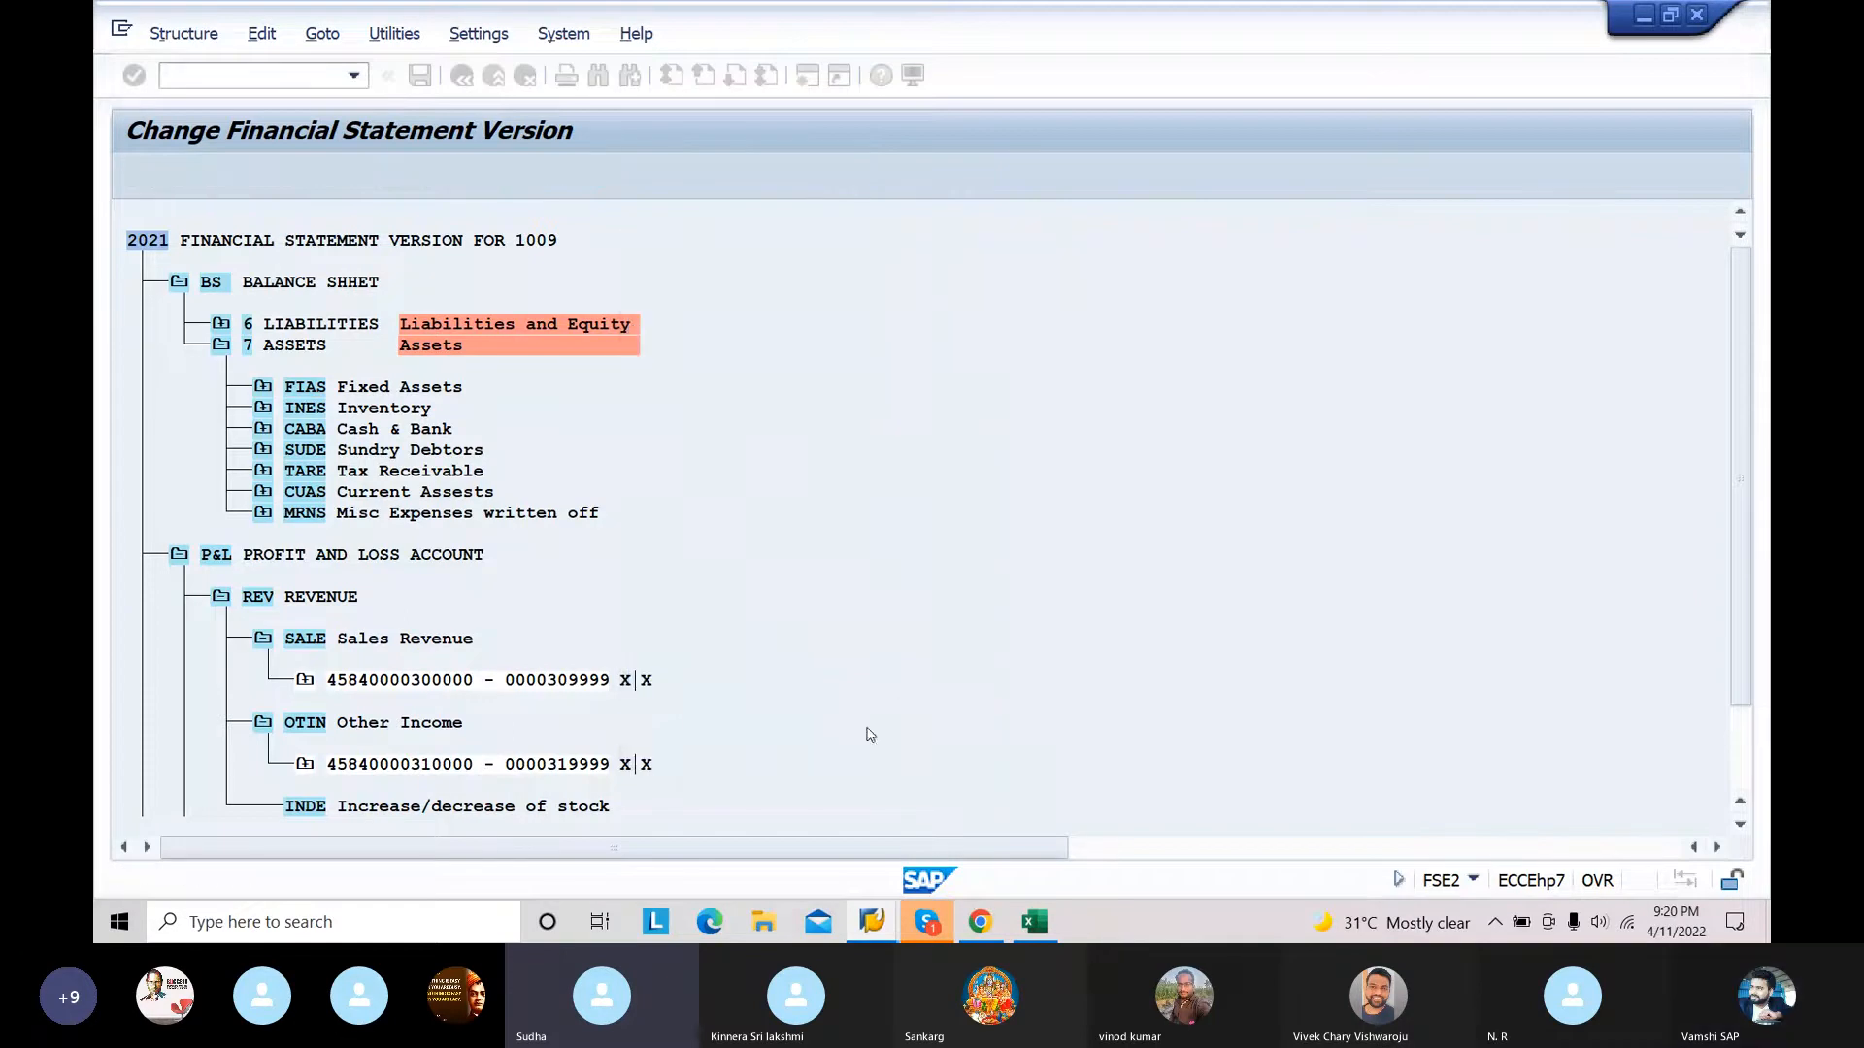
Step: Collapse the OTIN, SALE and INDE nodes under REVENUE
{"action": "left_click", "coordinate": [266, 723]}
{"action": "left_click", "coordinate": [264, 641]}
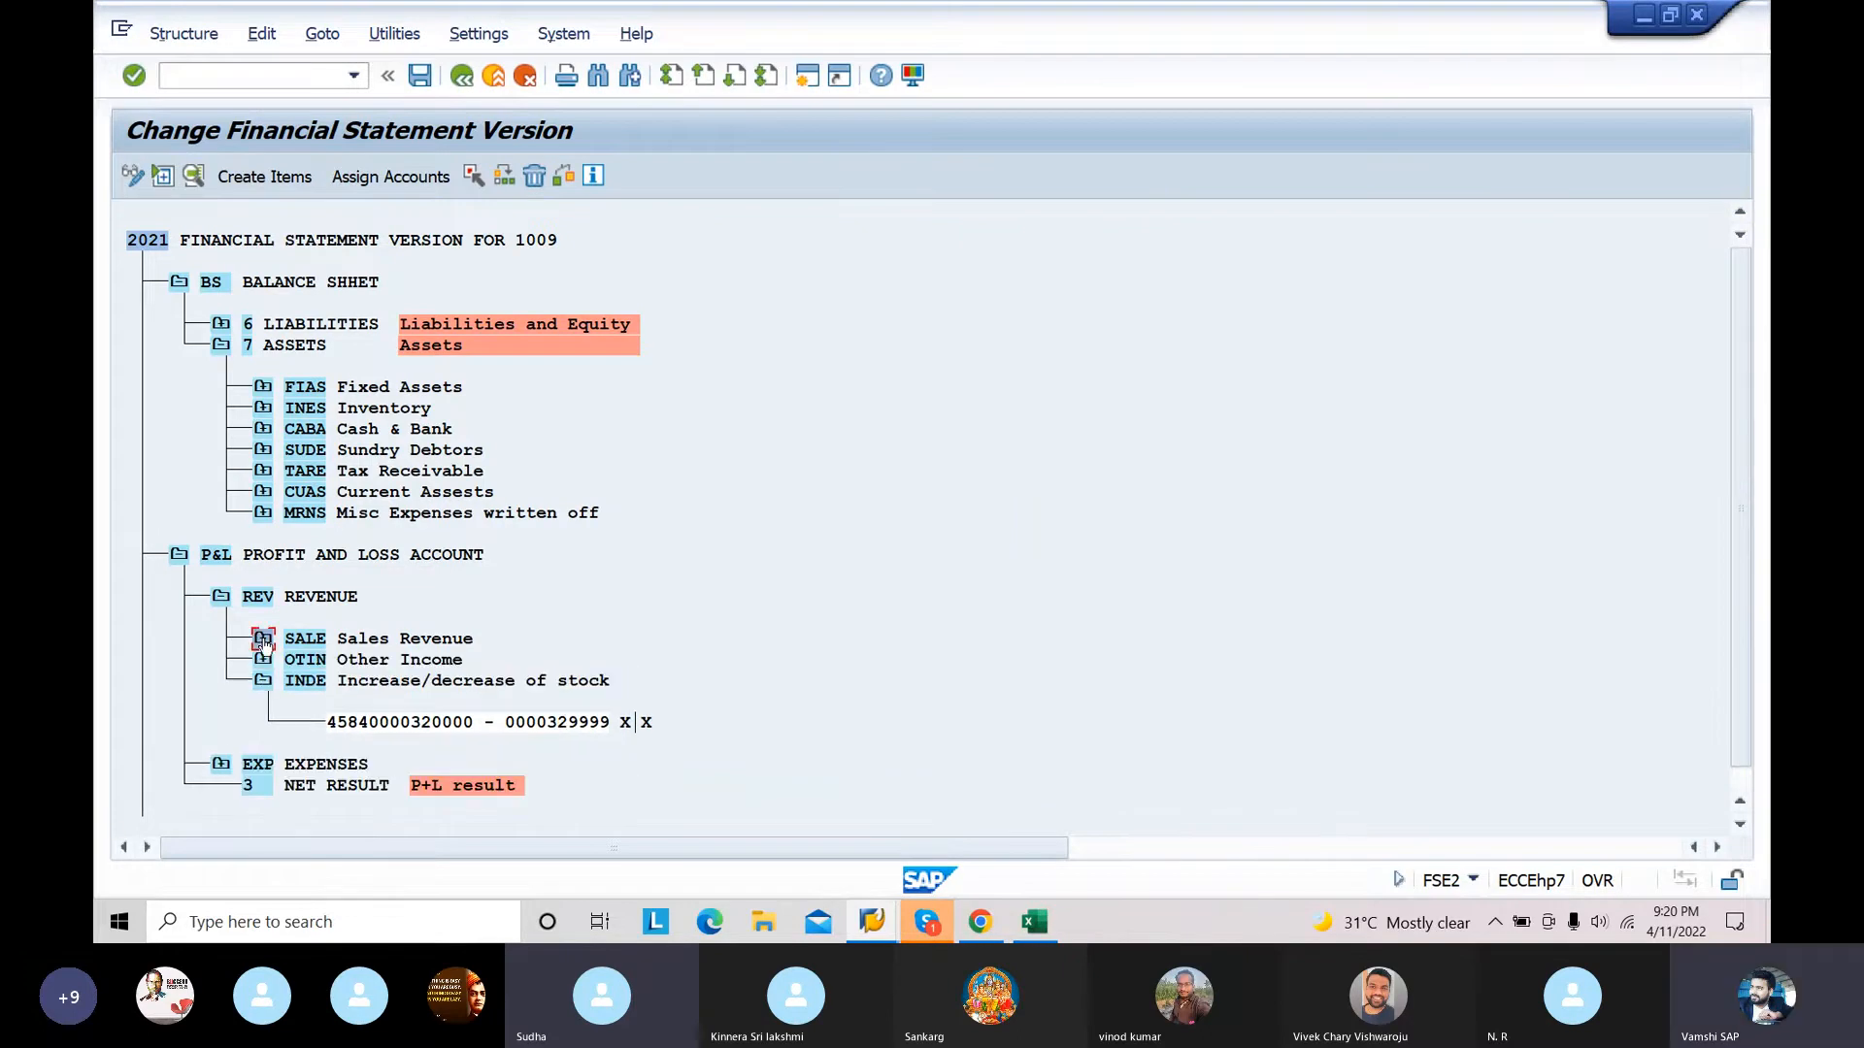
{"action": "left_click", "coordinate": [263, 683]}
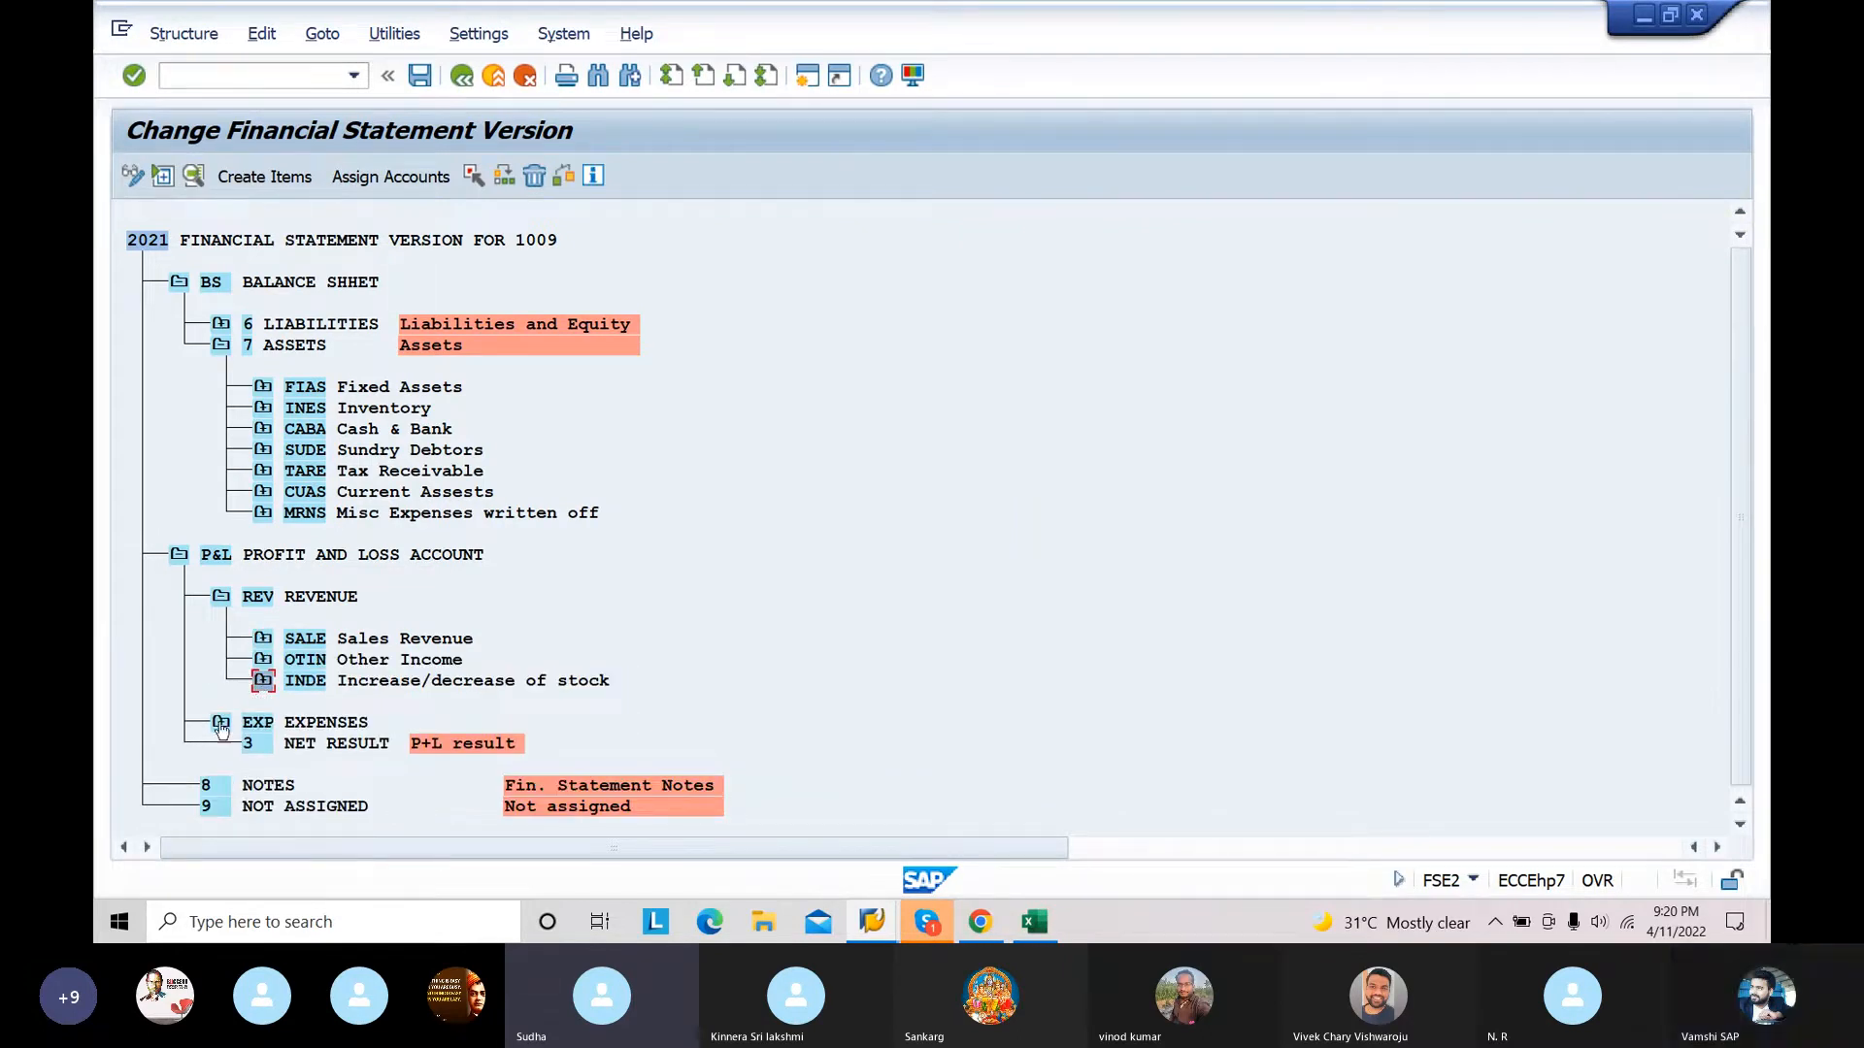
Step: Expand EXPENSES, open the account assignment for the RAMA Raw material Consumption item, and switch to Excel to look up its range
{"action": "left_click", "coordinate": [222, 724]}
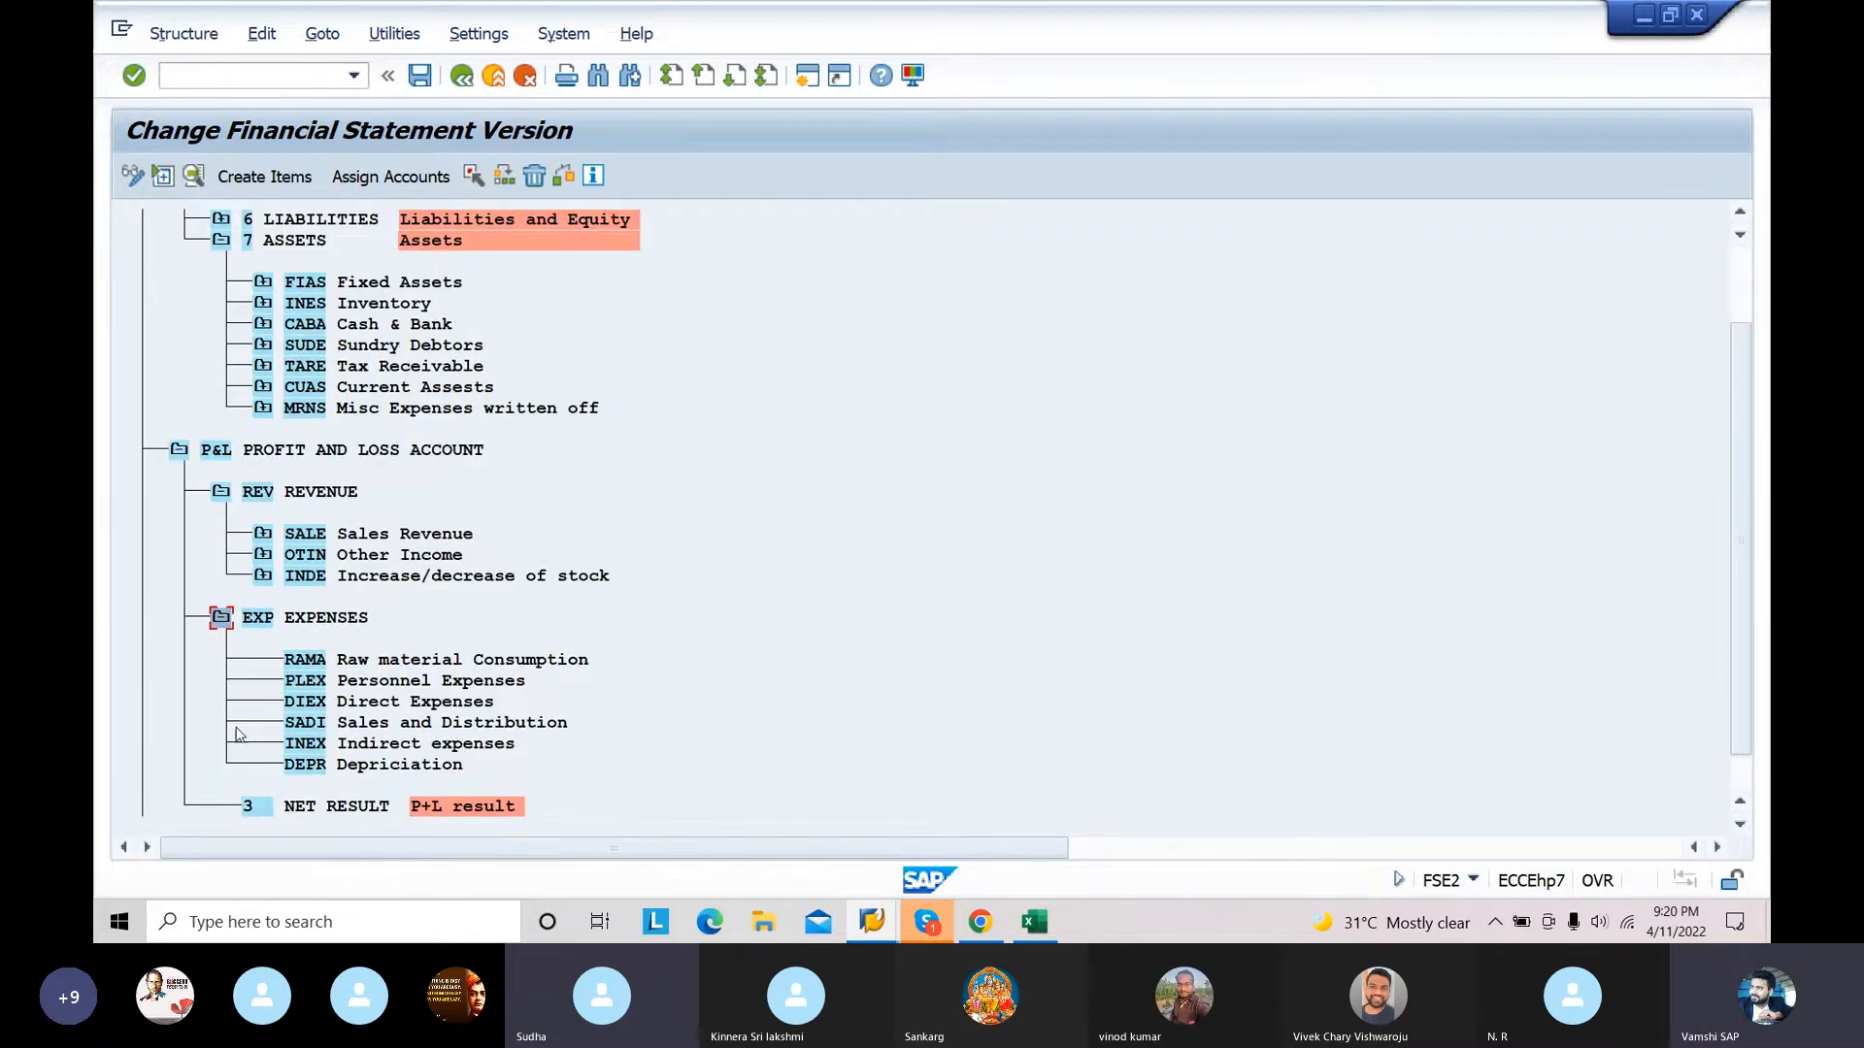
{"action": "left_click", "coordinate": [365, 661]}
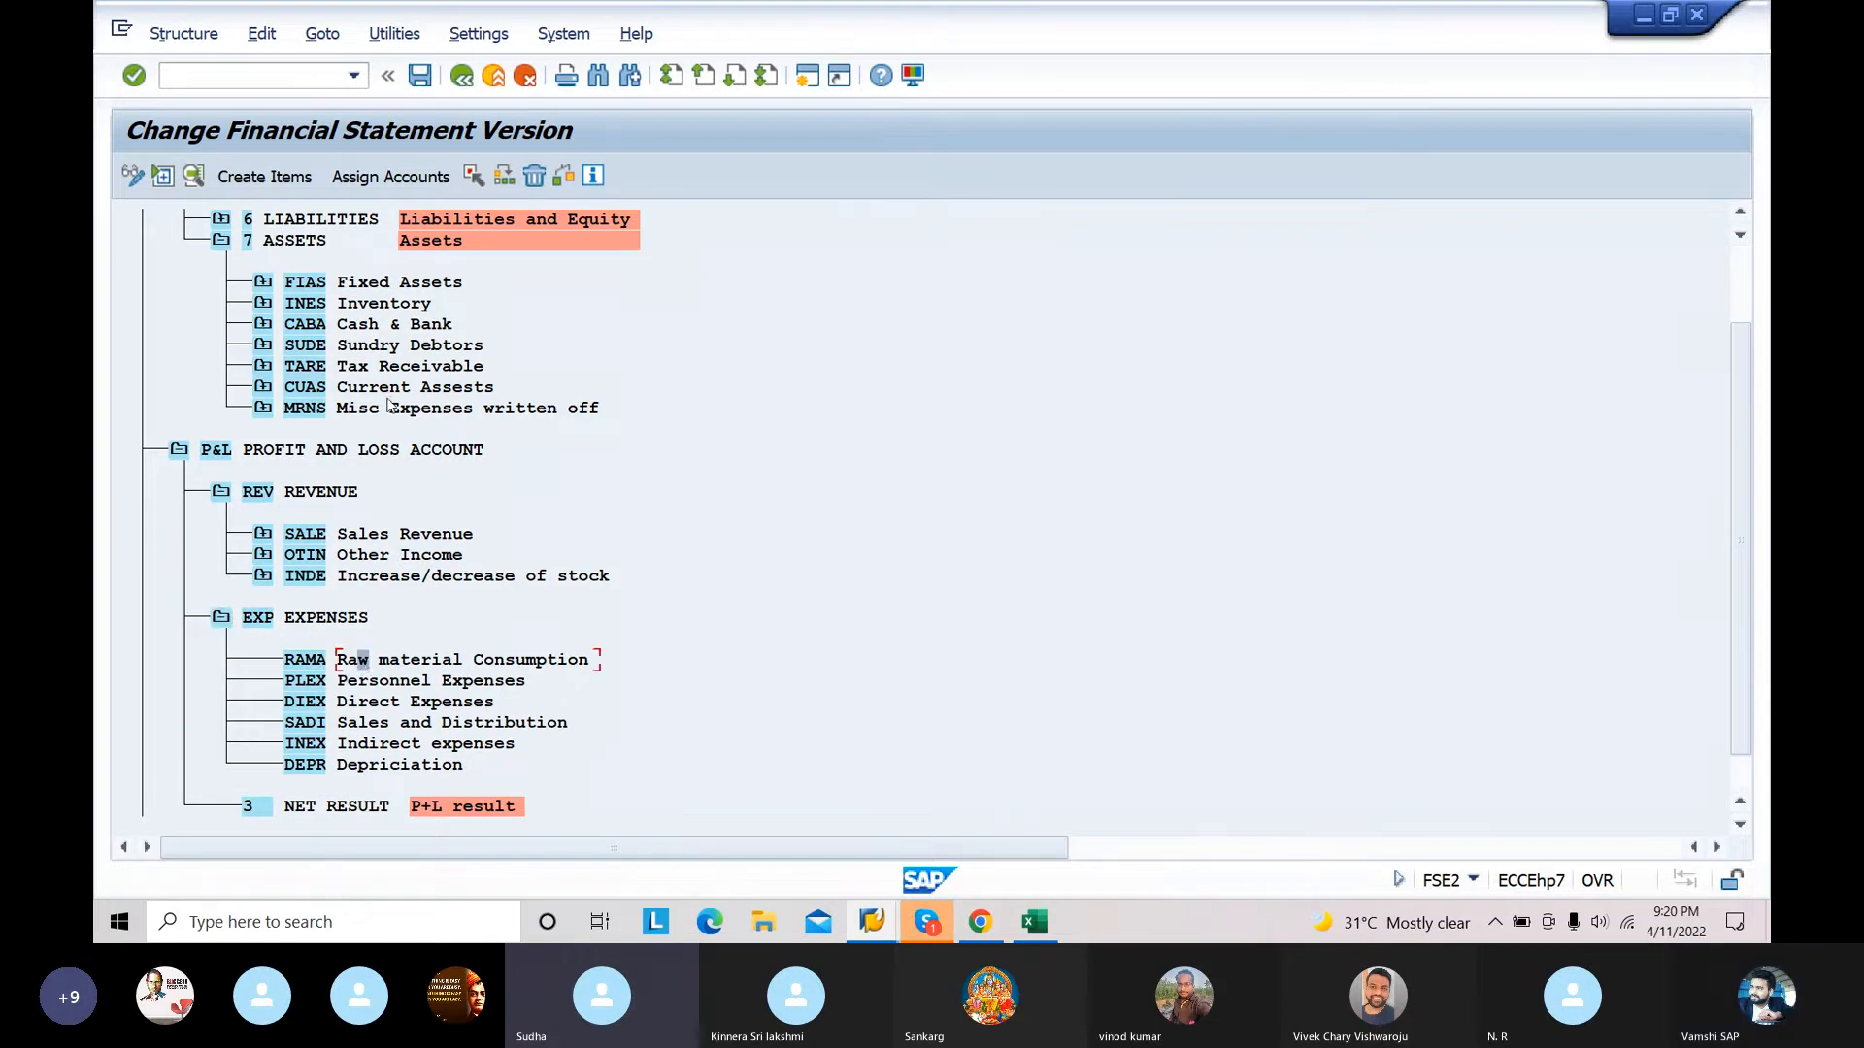
{"action": "left_click", "coordinate": [442, 176]}
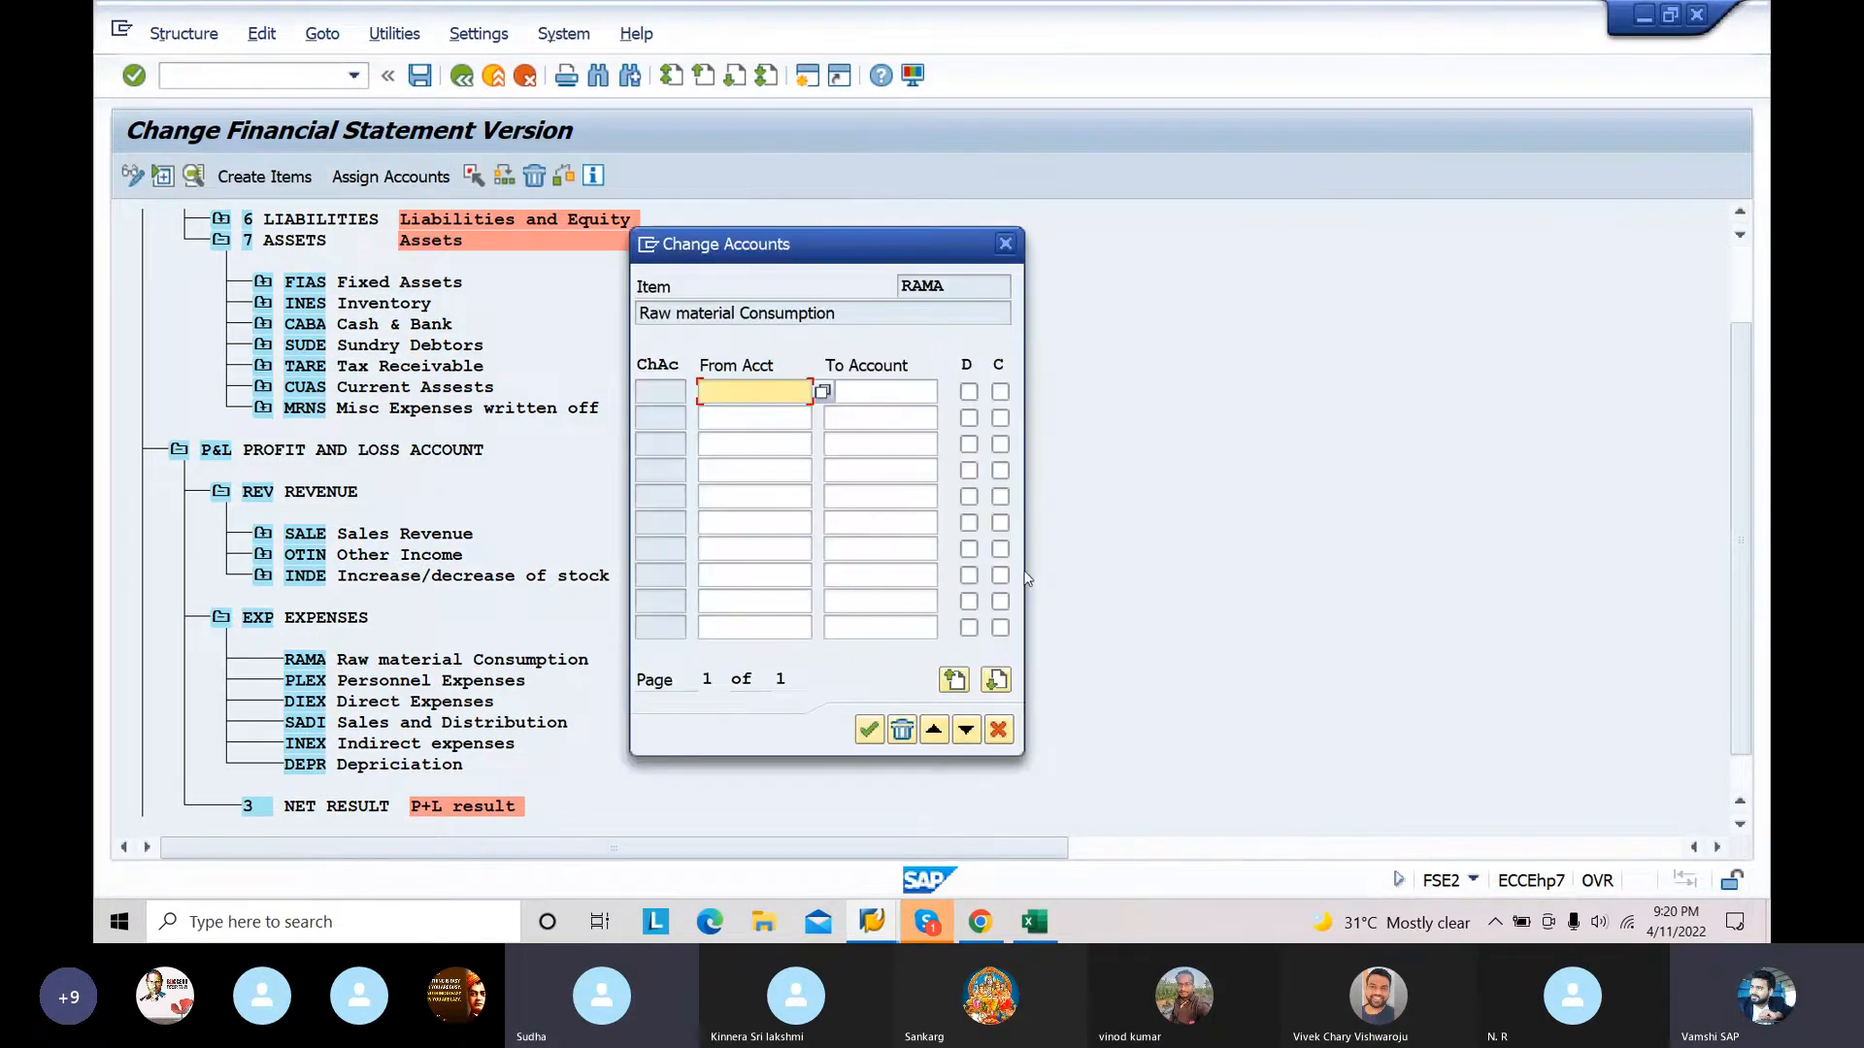
{"action": "left_click", "coordinate": [1034, 922]}
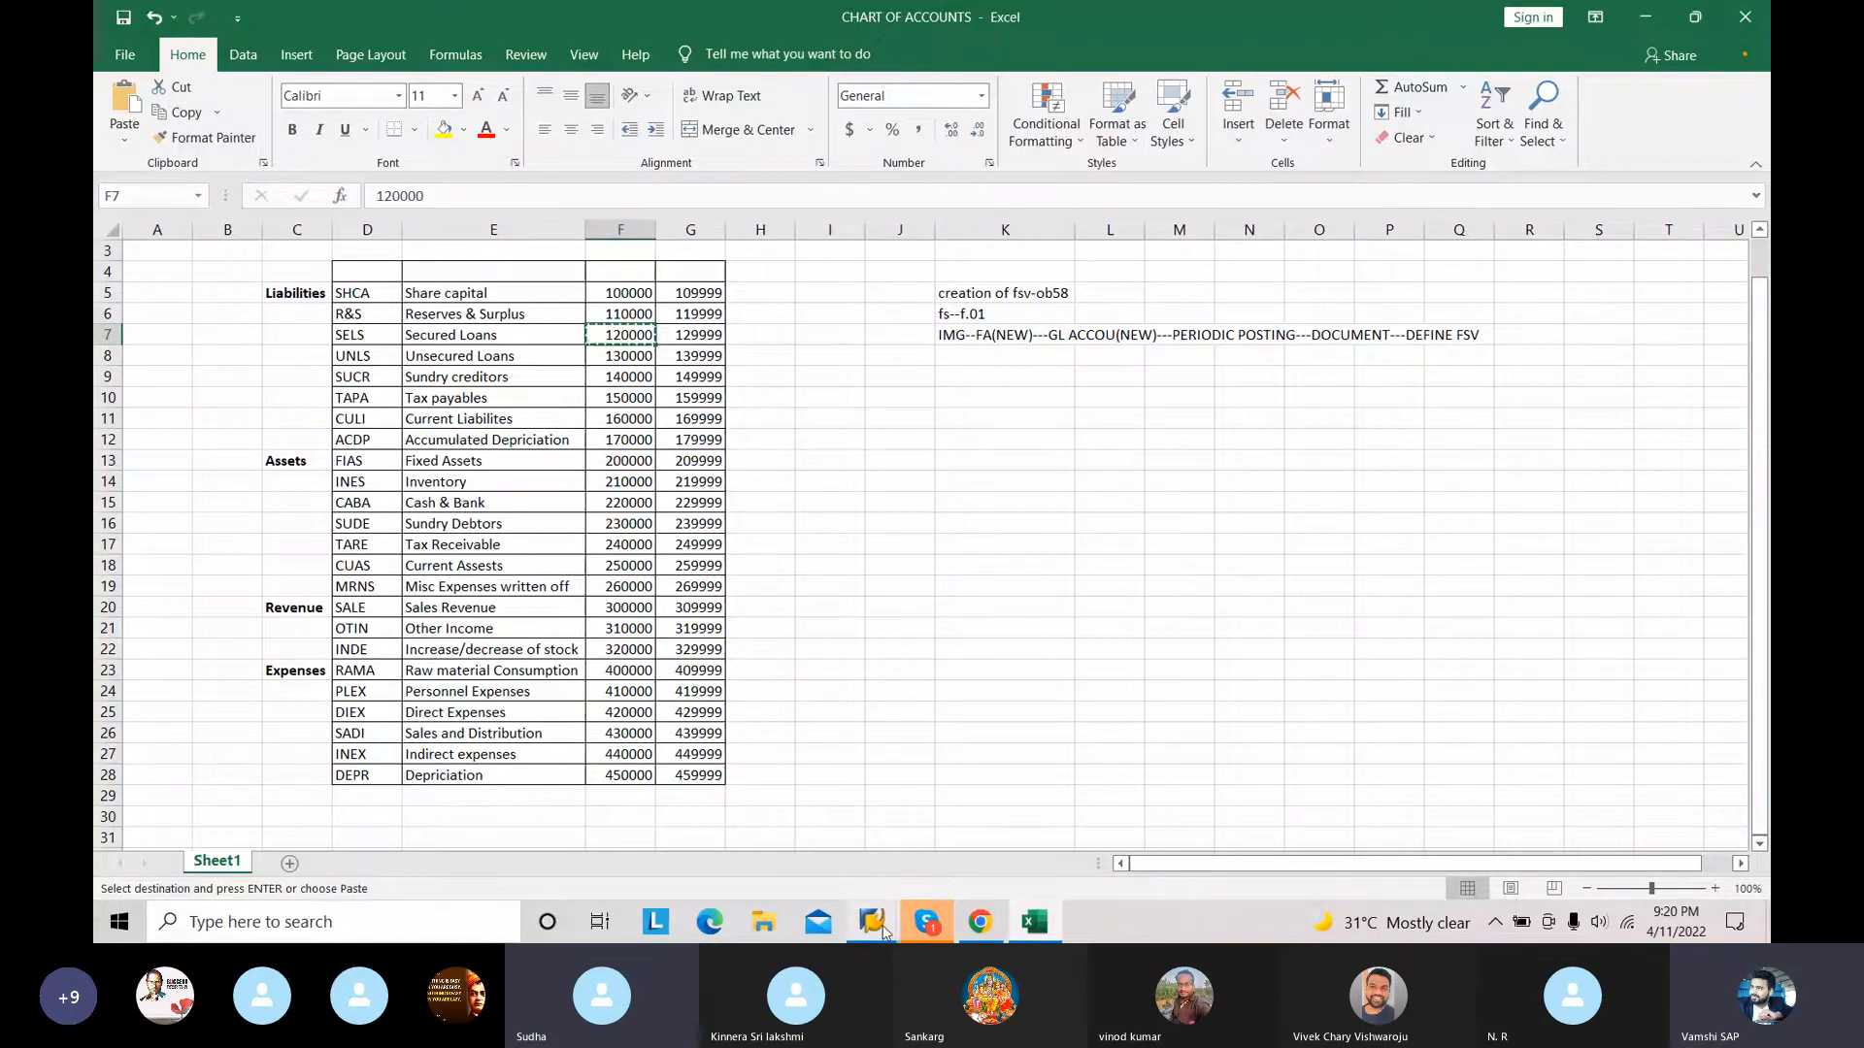
Step: Return to SAP and assign the account range 400000 to 409999 to the RAMA item with both D and C indicators enabled
{"action": "mouse_move", "coordinate": [874, 927]}
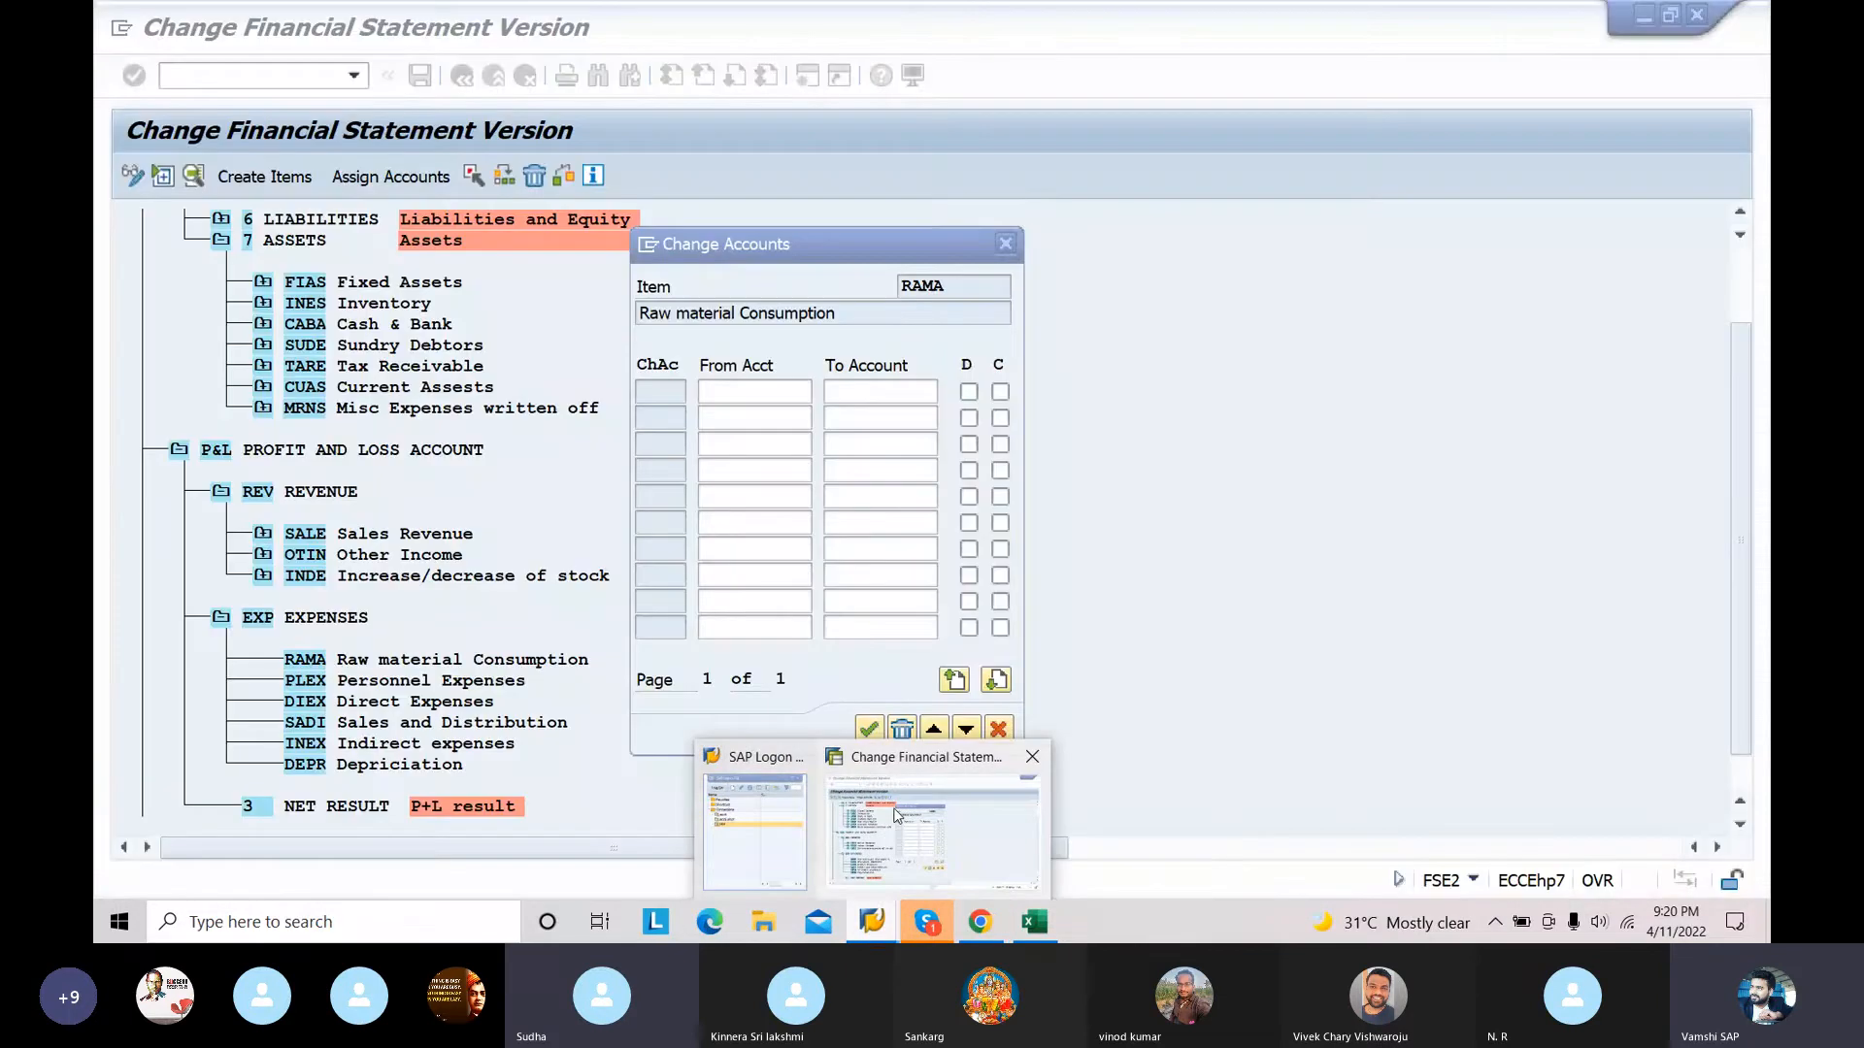
{"action": "left_click", "coordinate": [897, 816]}
{"action": "left_click", "coordinate": [799, 389]}
{"action": "type", "text": "400000"}
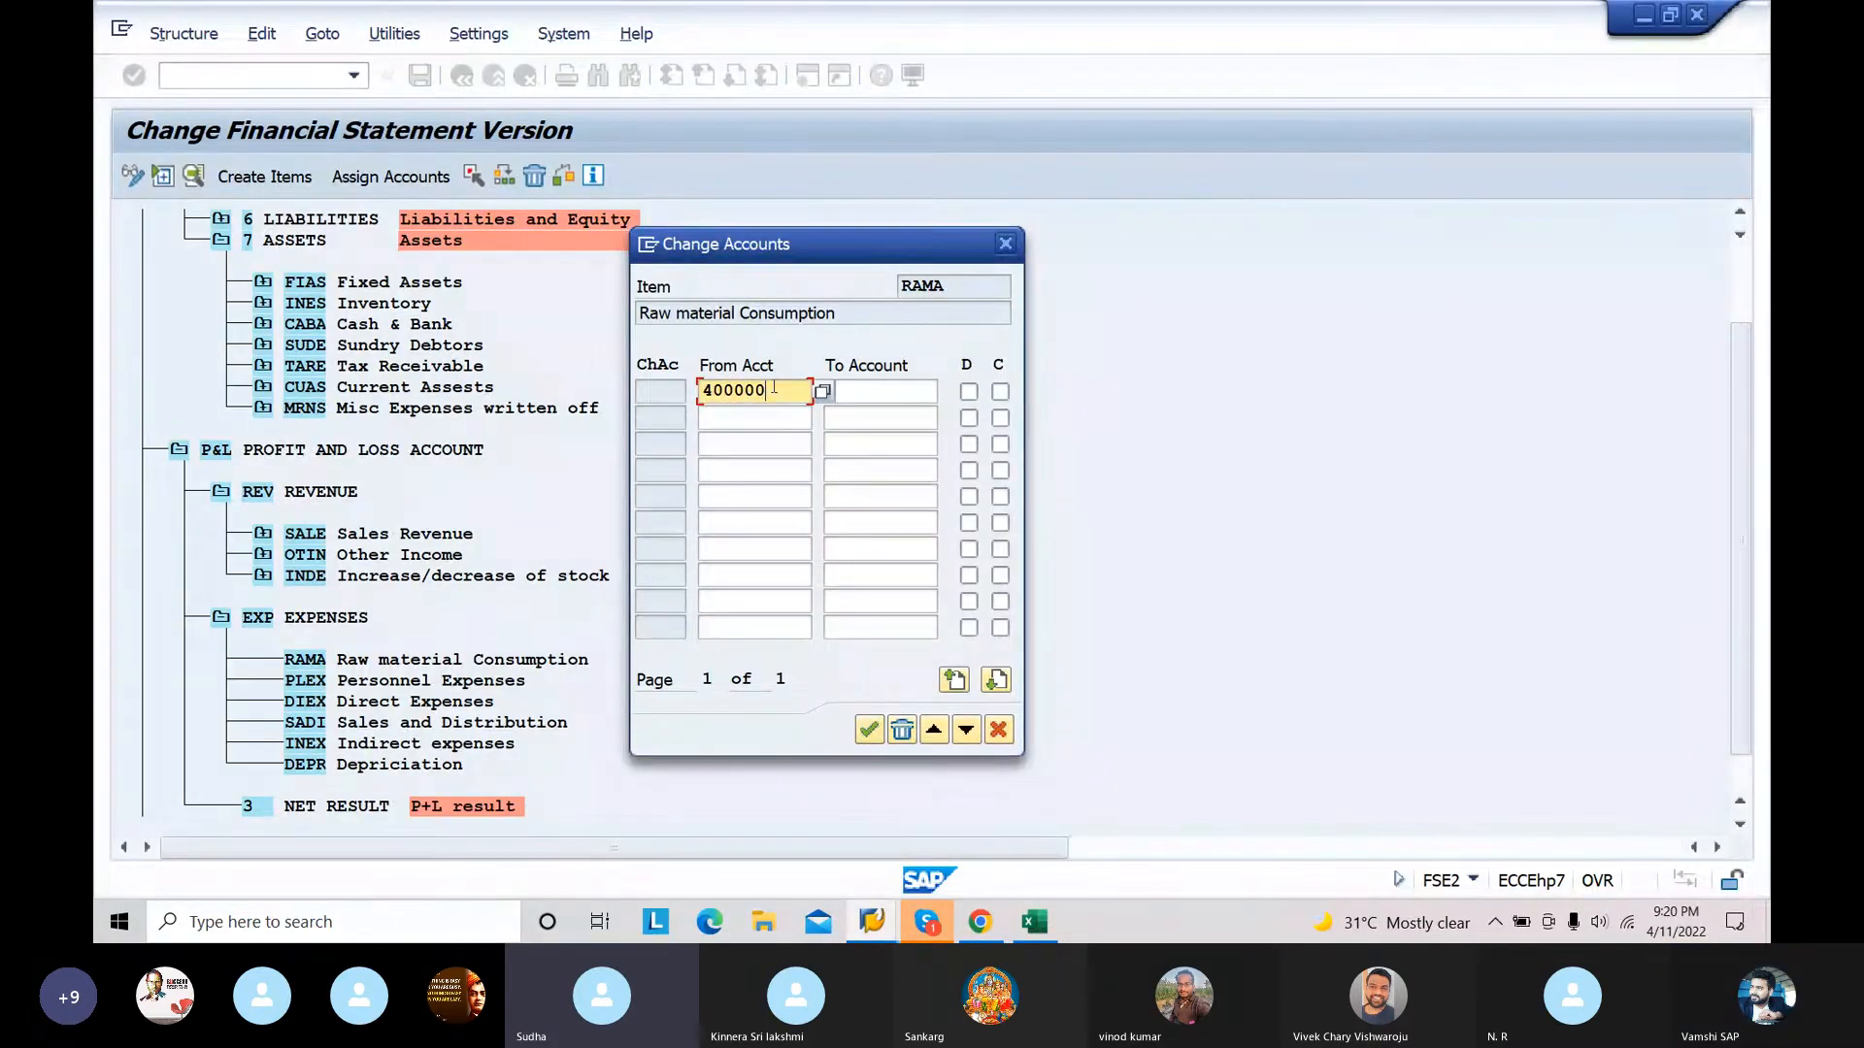
{"action": "left_click", "coordinate": [844, 390]}
{"action": "type", "text": "409999"}
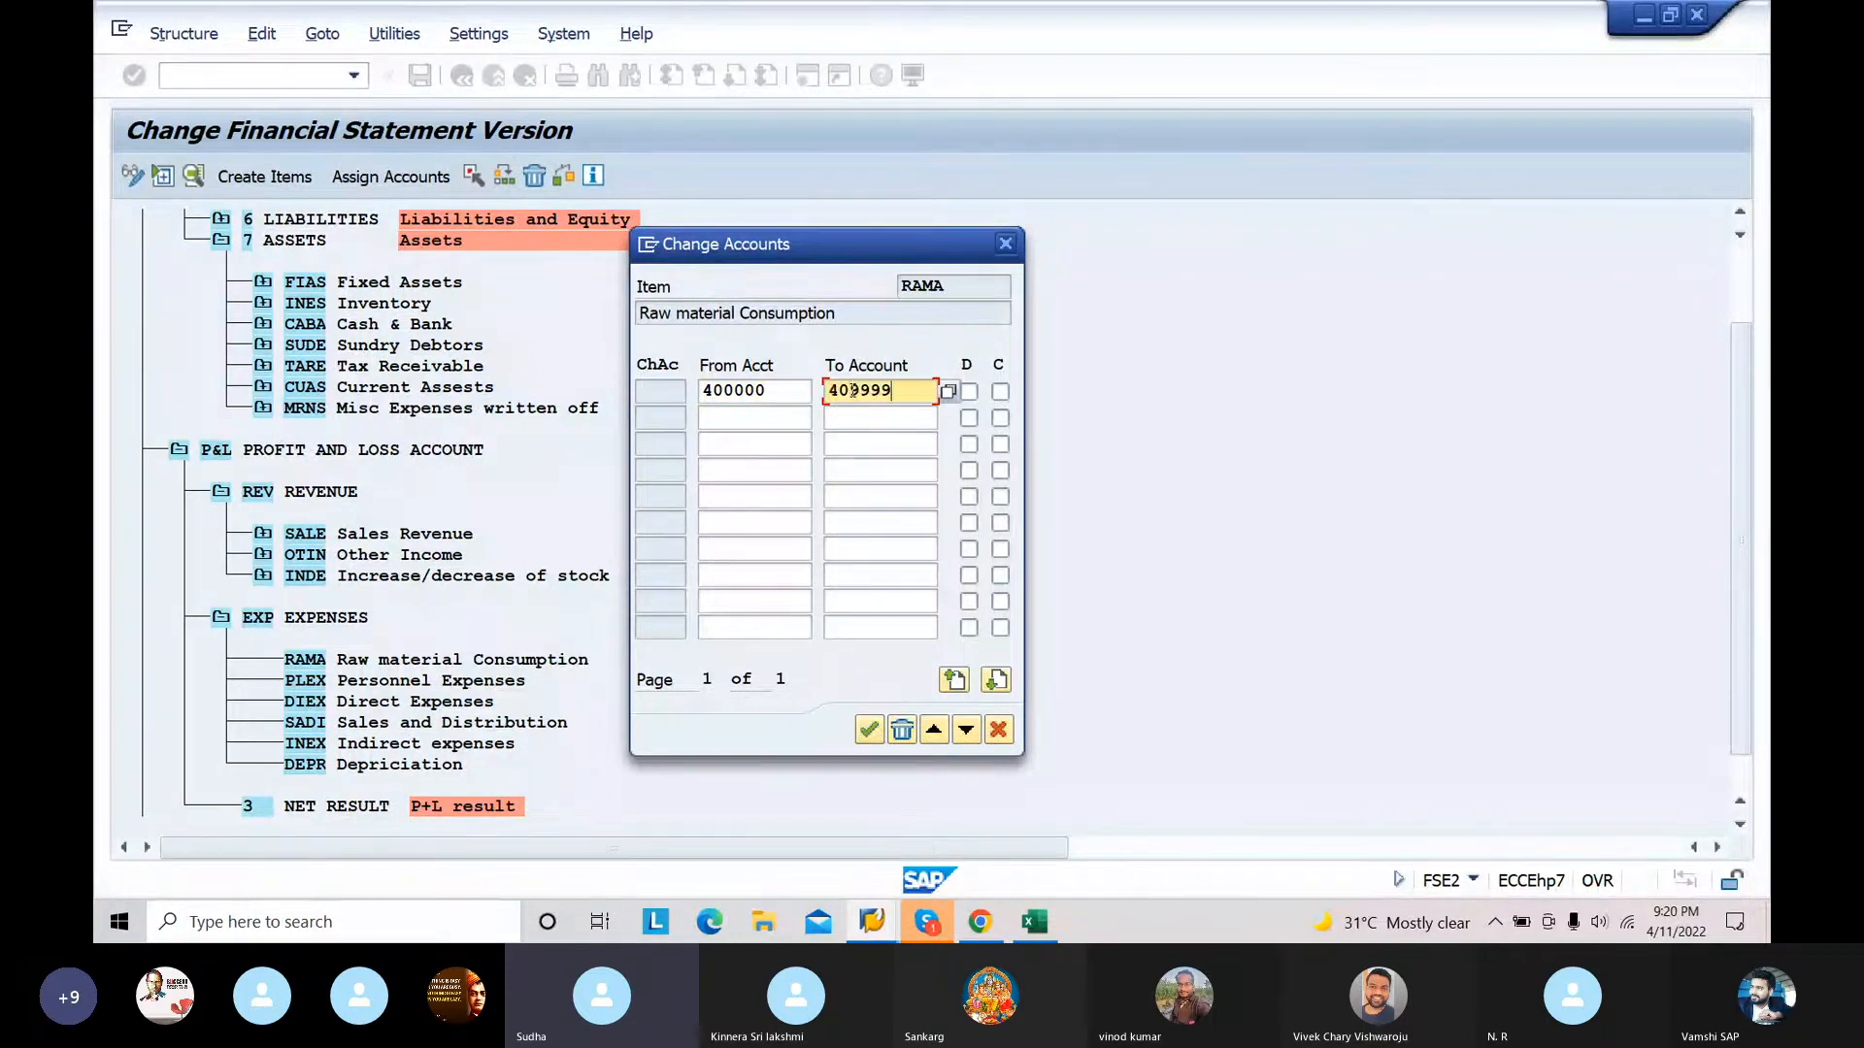
{"action": "left_click", "coordinate": [969, 391]}
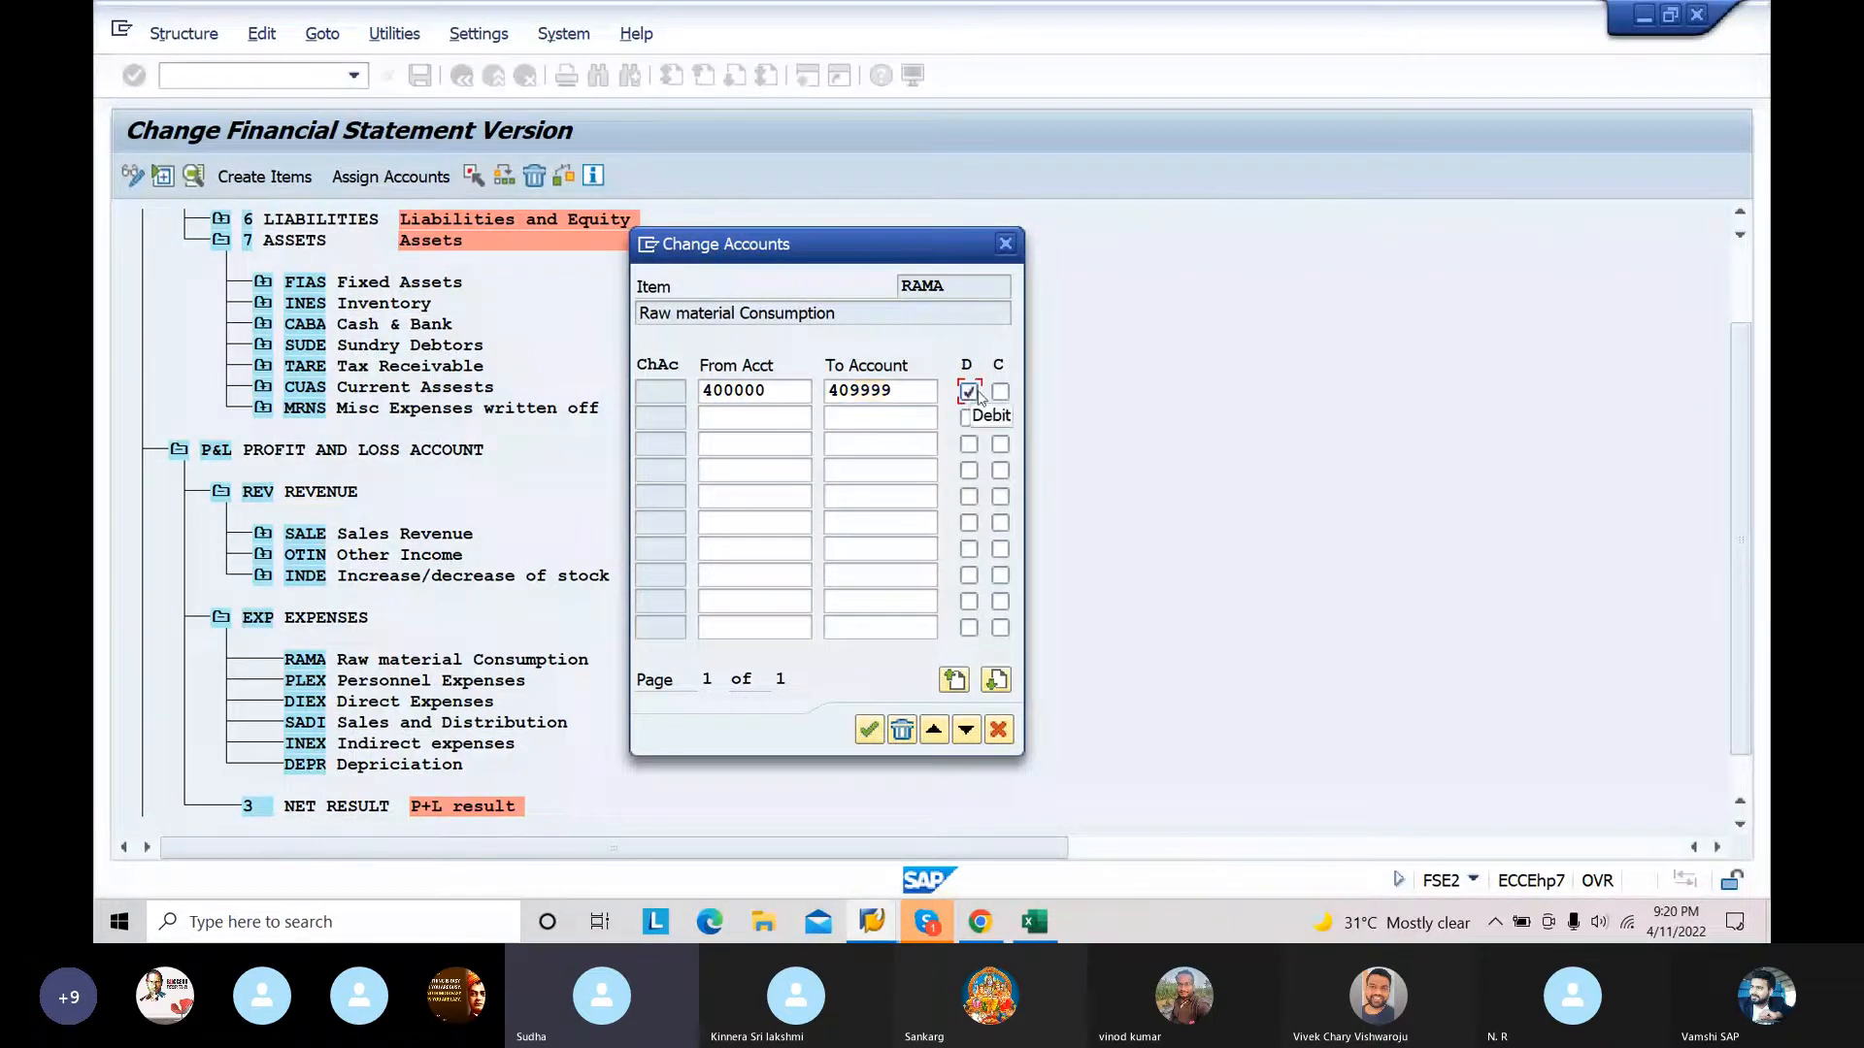
{"action": "left_click", "coordinate": [999, 394]}
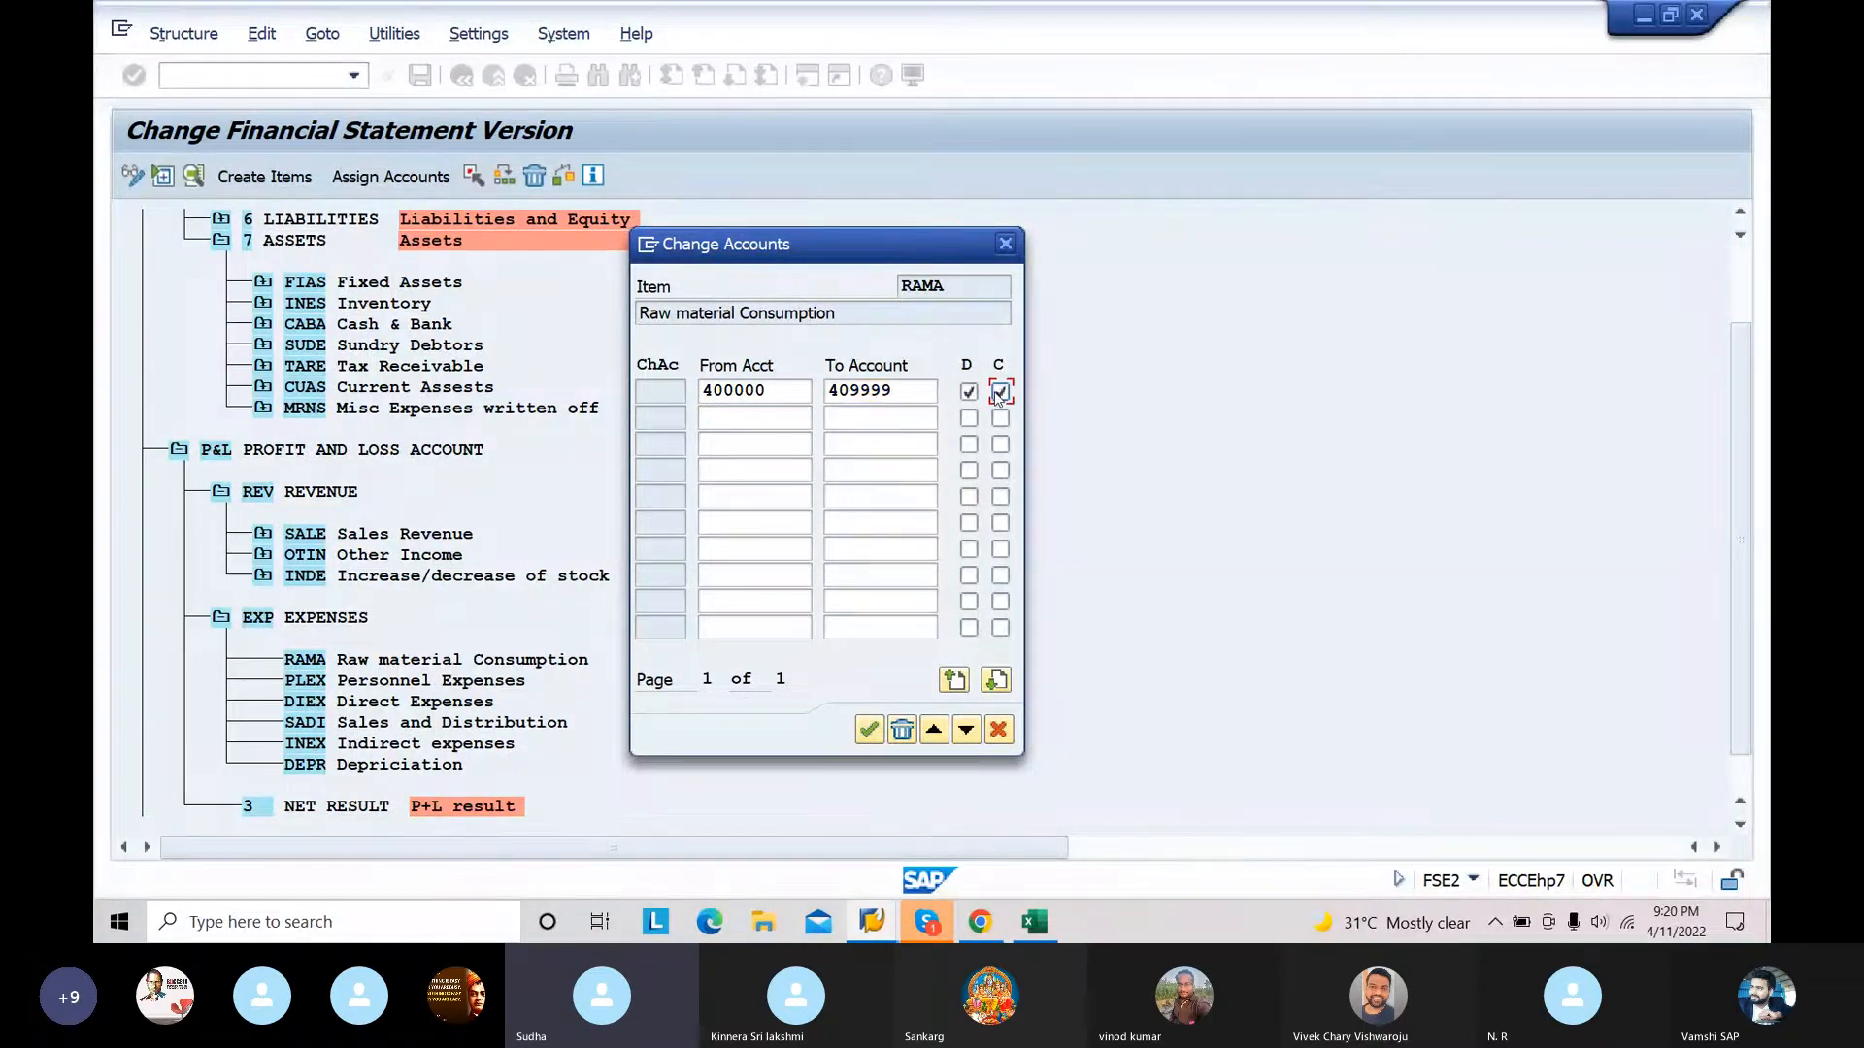
{"action": "left_click", "coordinate": [869, 729]}
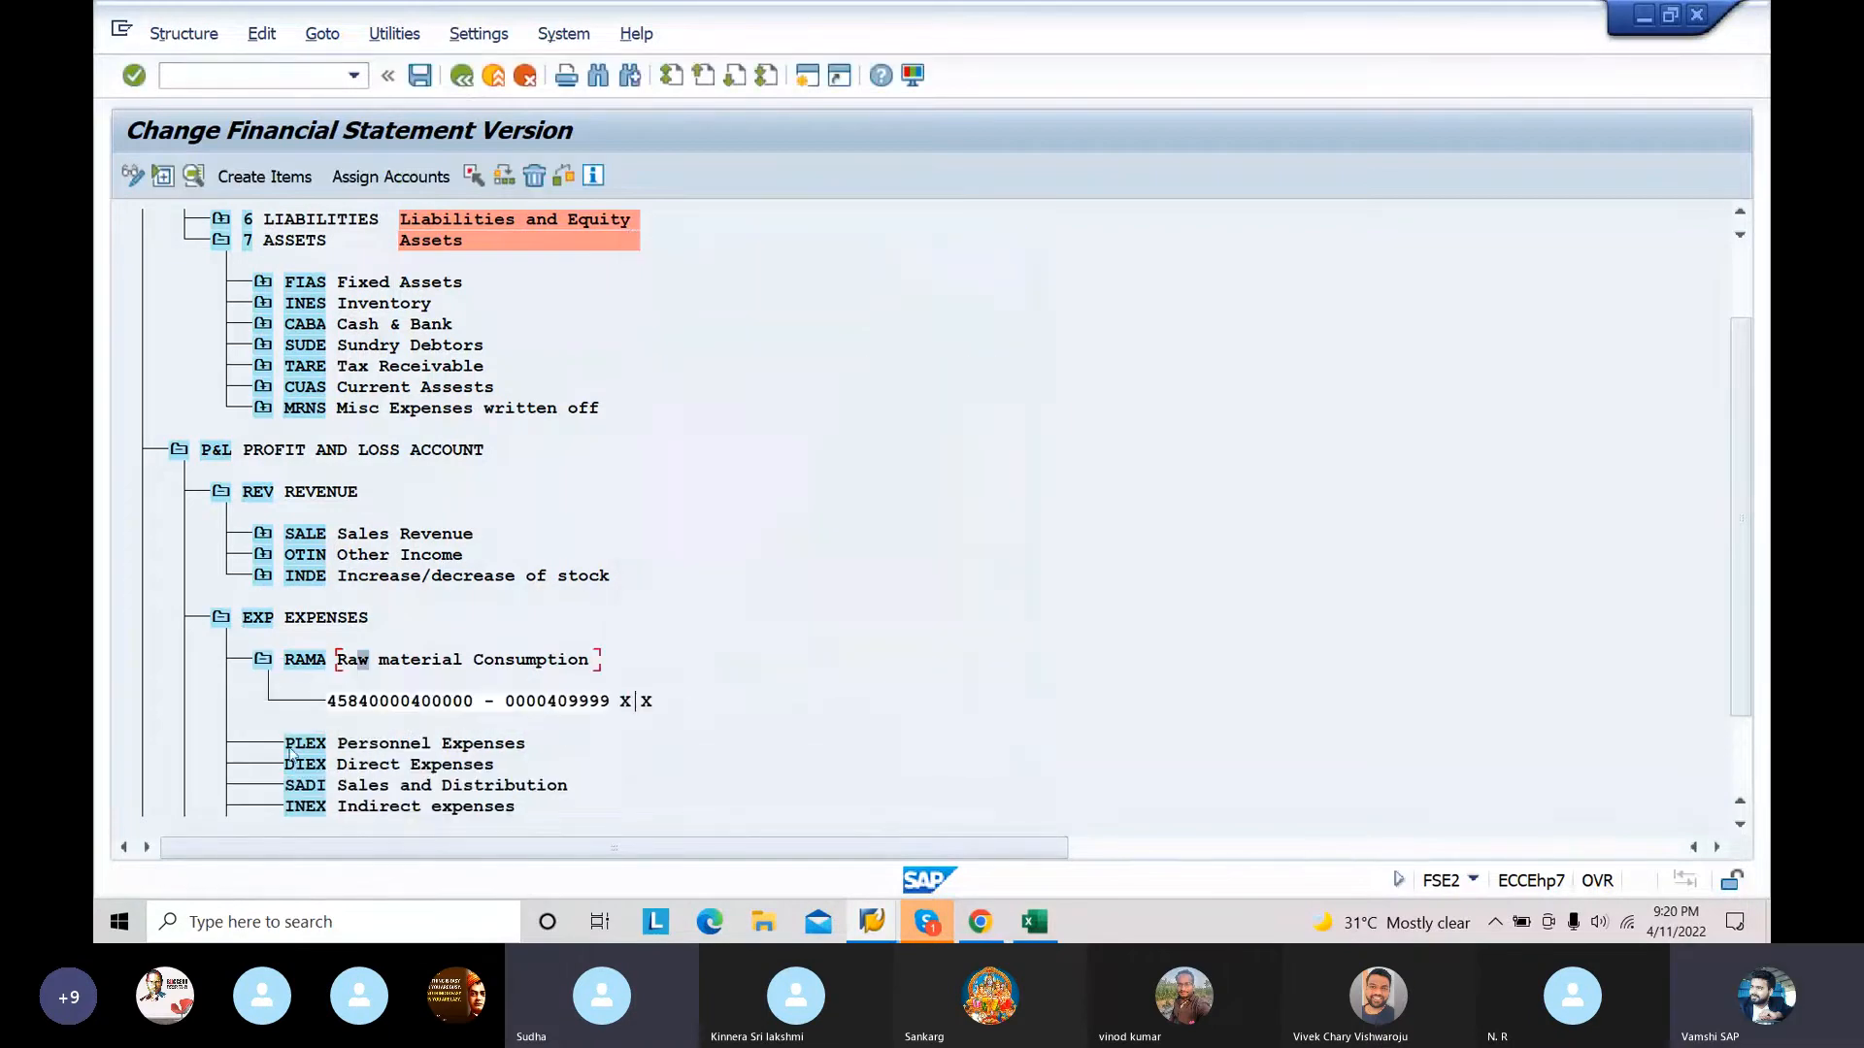
Step: Collapse RAMA and assign the account range 410000 to 419999 to the PLEX Personnel Expenses item with both D and C indicators enabled
{"action": "left_click", "coordinate": [260, 661]}
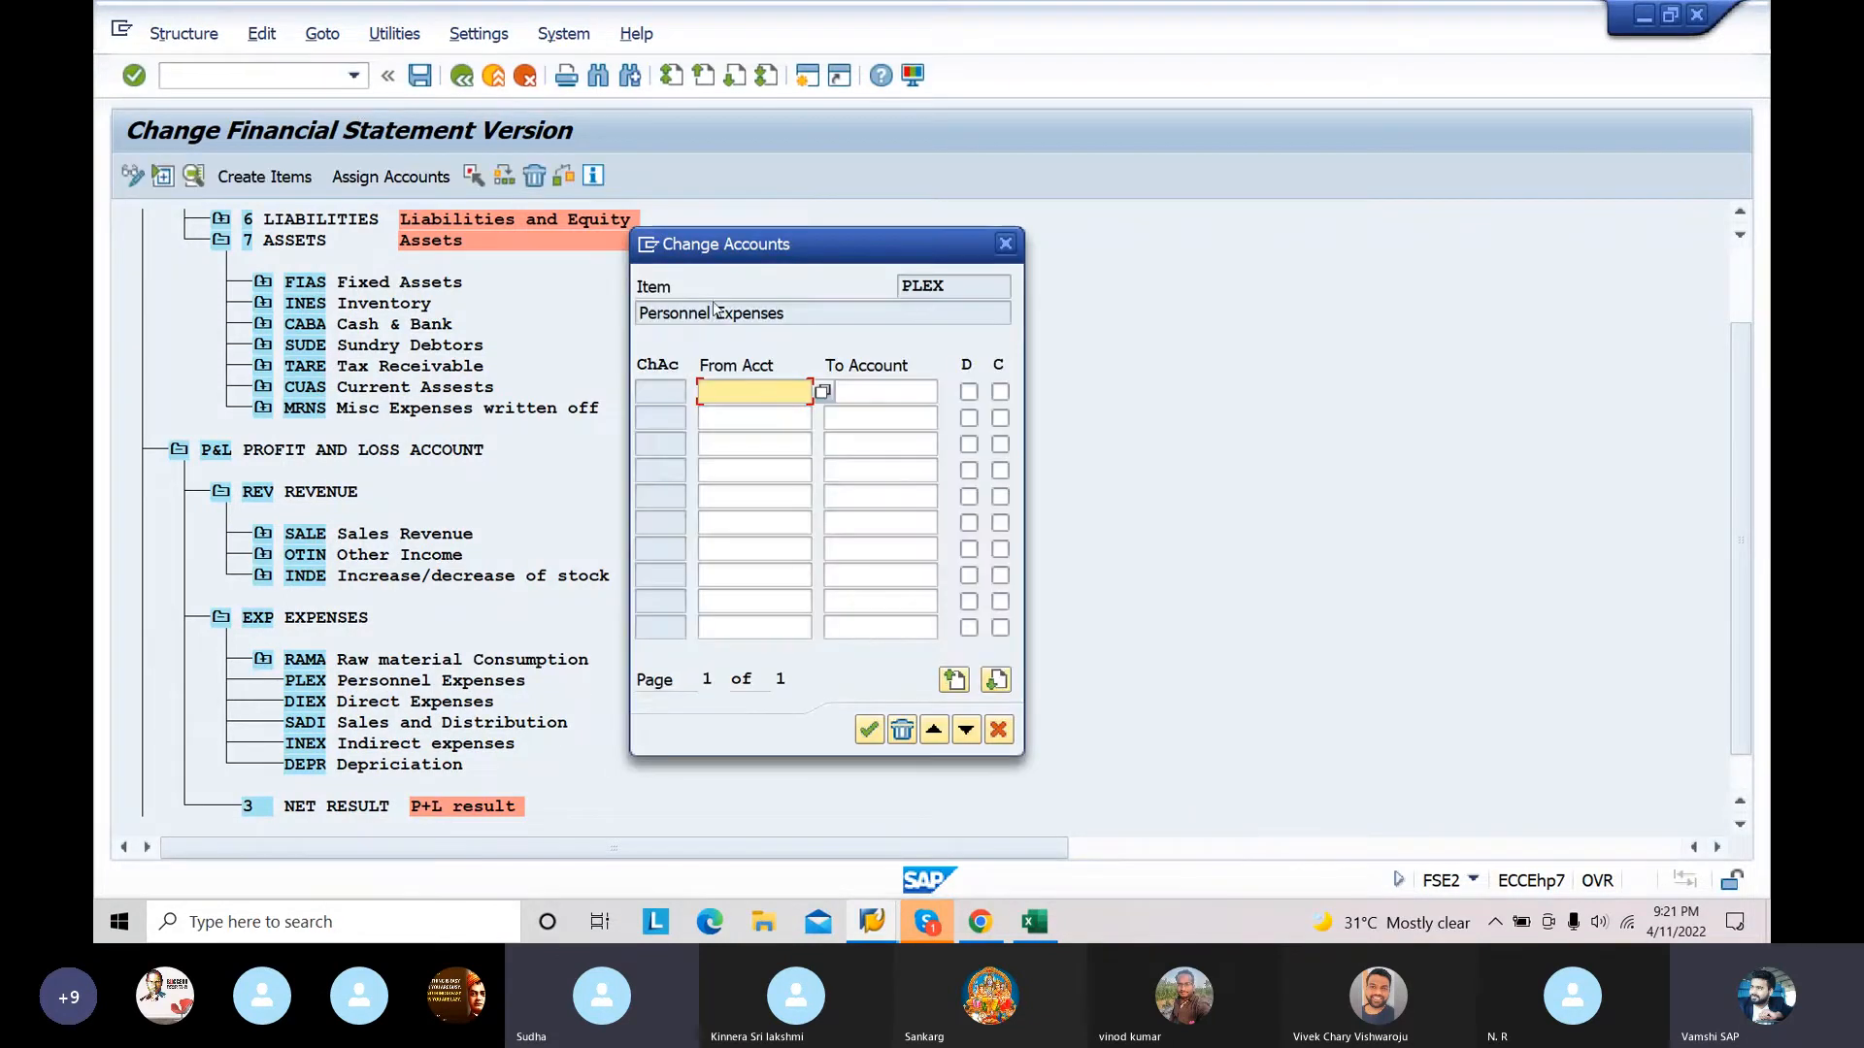
{"action": "type", "text": "410000"}
{"action": "left_click", "coordinate": [856, 390]}
{"action": "type", "text": "419999"}
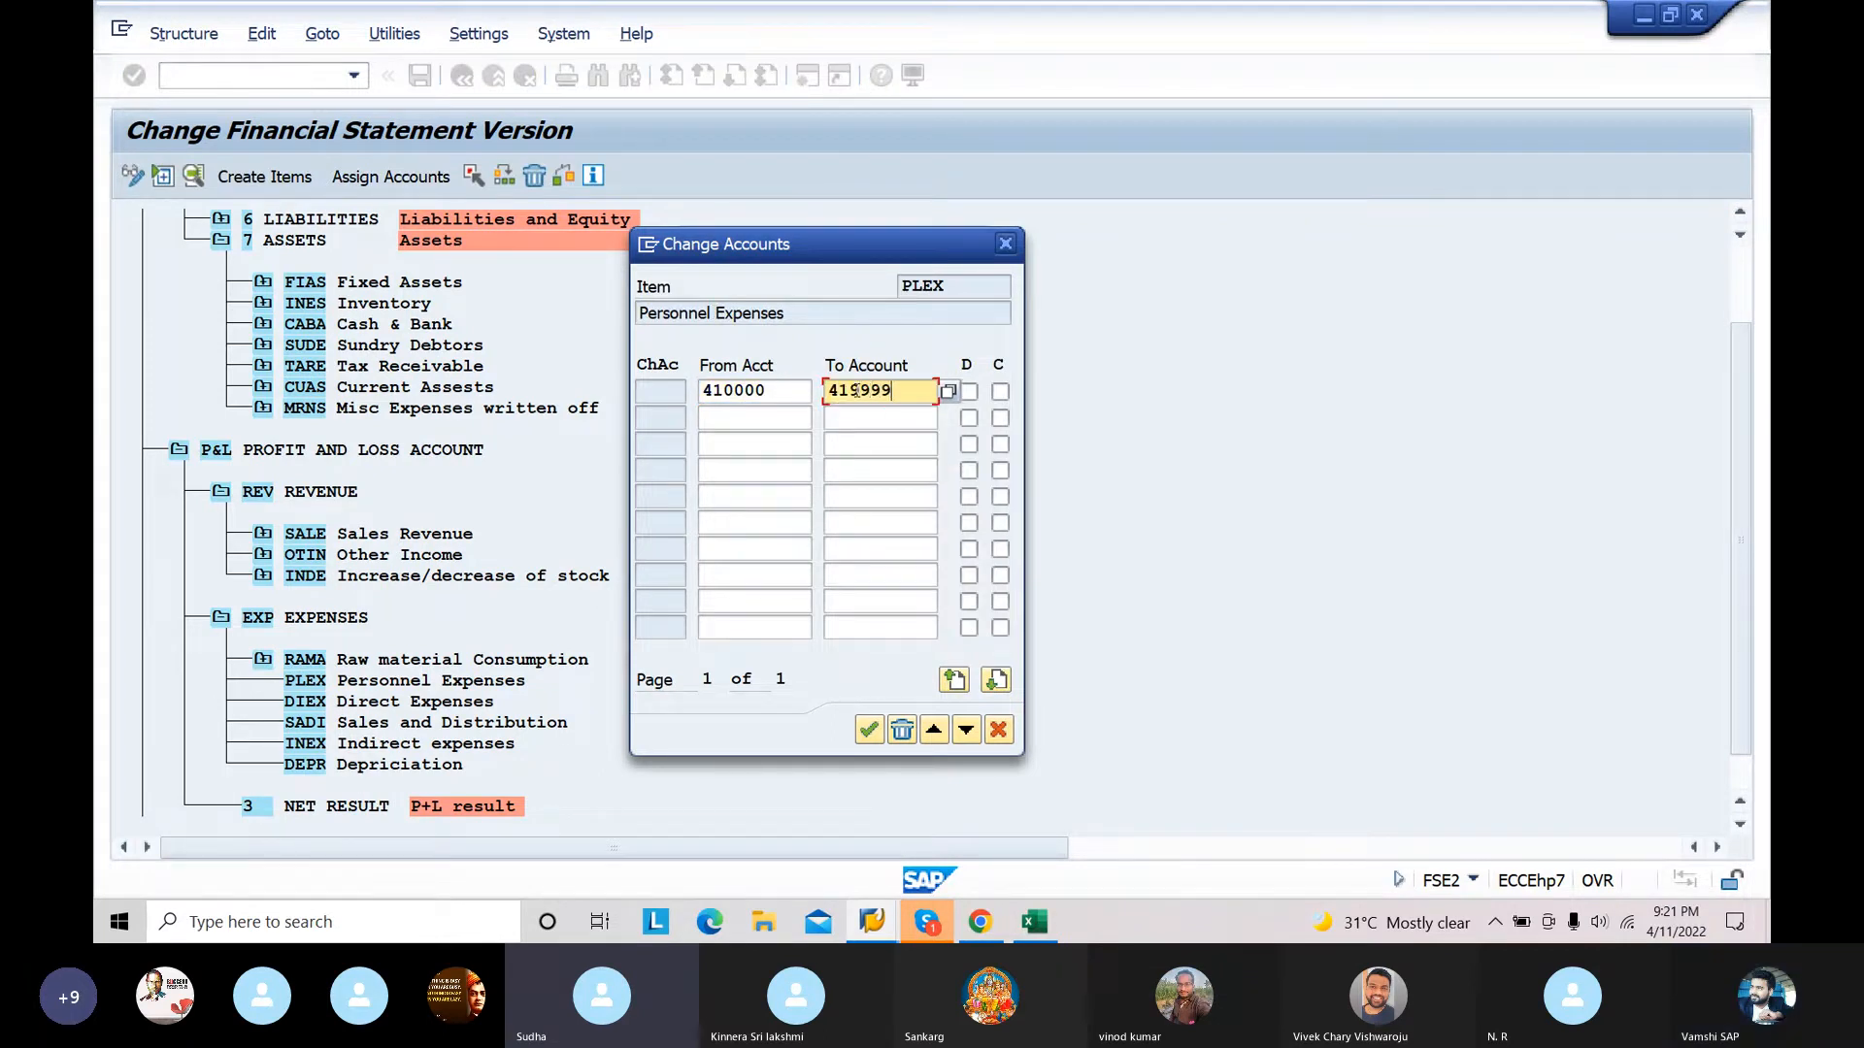
{"action": "left_click", "coordinate": [969, 393]}
{"action": "left_click", "coordinate": [1000, 391]}
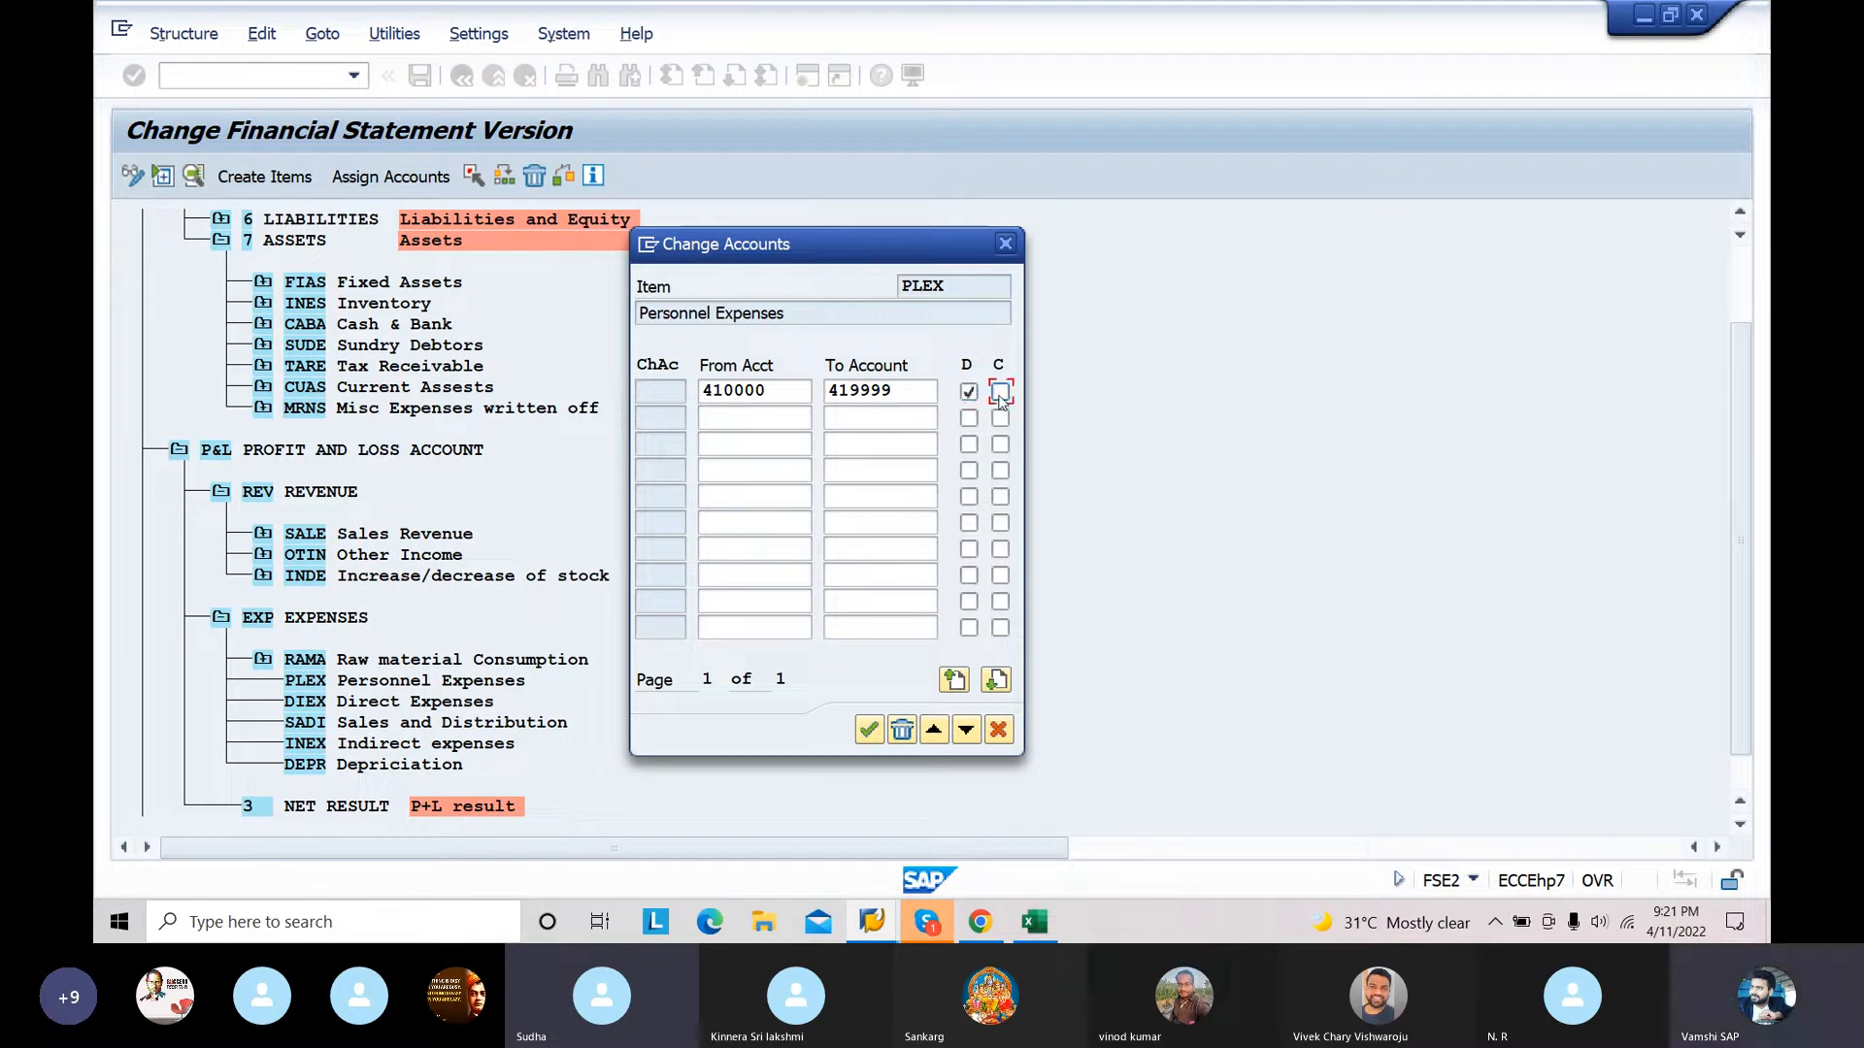
{"action": "left_click", "coordinate": [869, 731]}
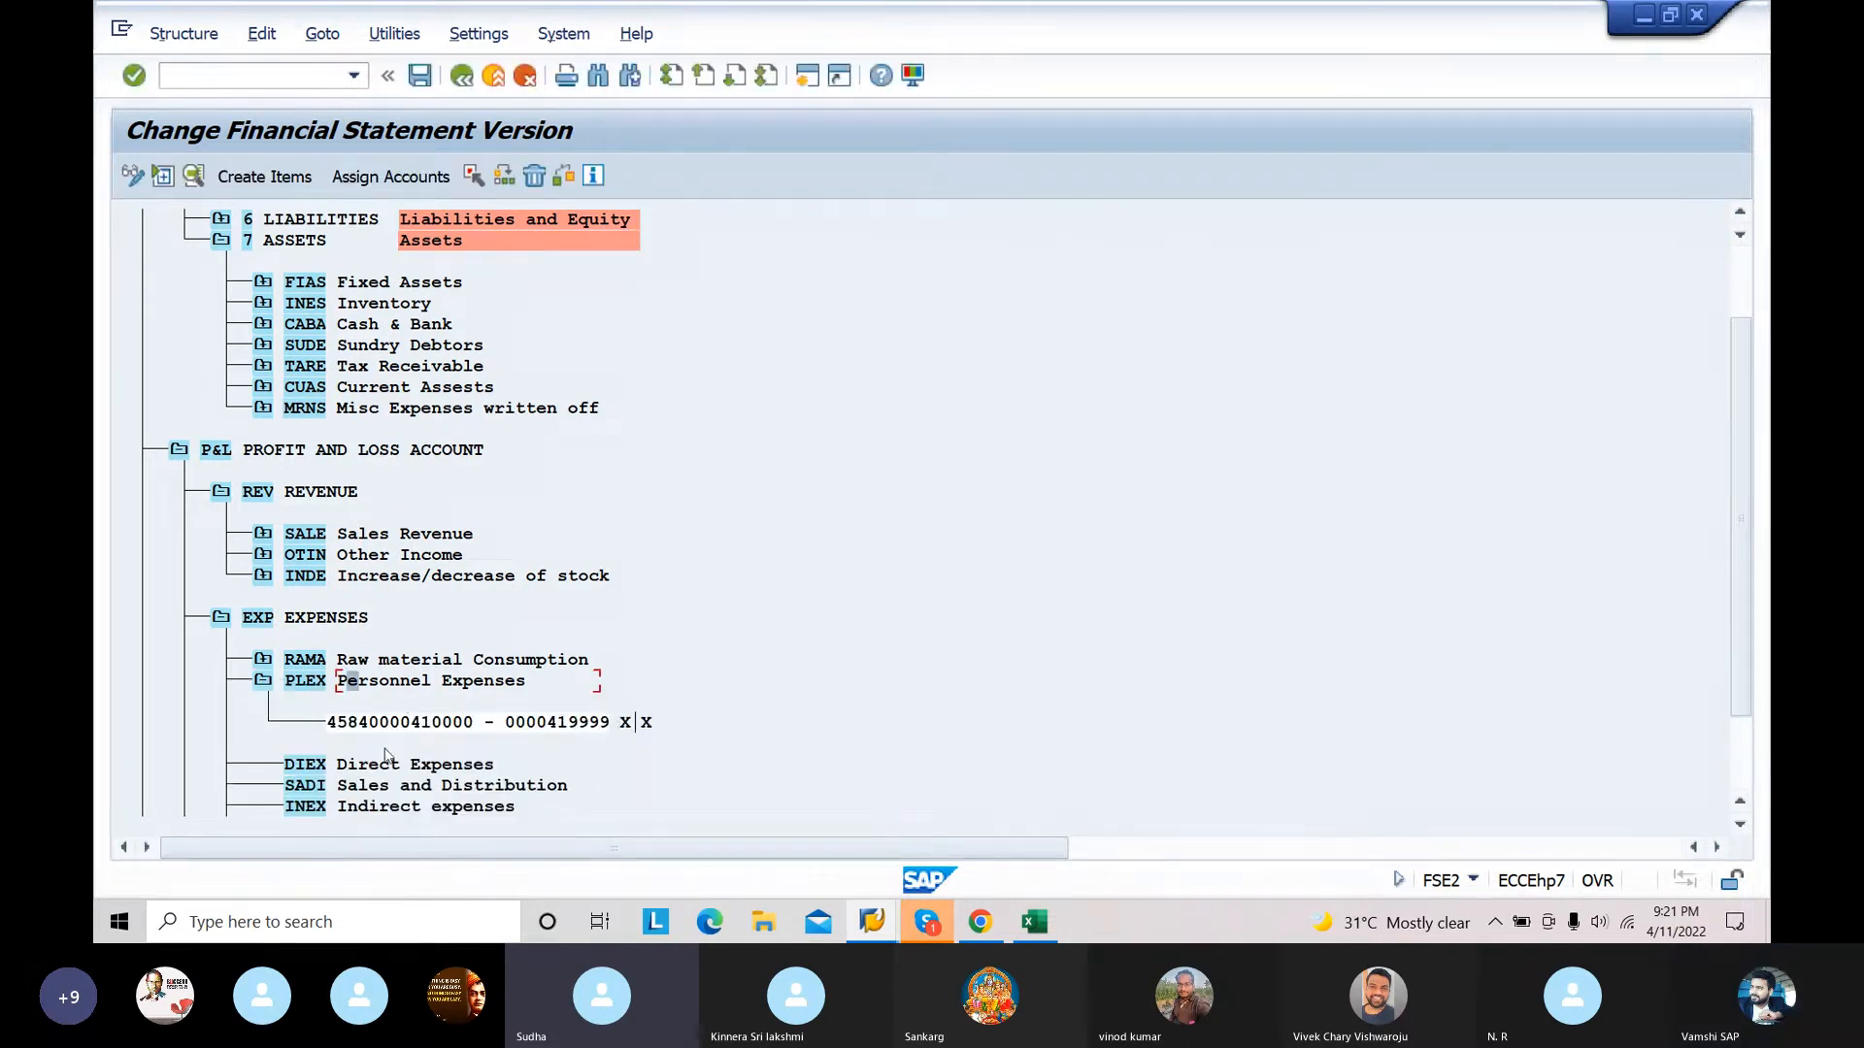
Step: Assign the account range 420000 to 429999 to the DIEX Direct Expenses item with both D and C indicators enabled
{"action": "left_click", "coordinate": [383, 773]}
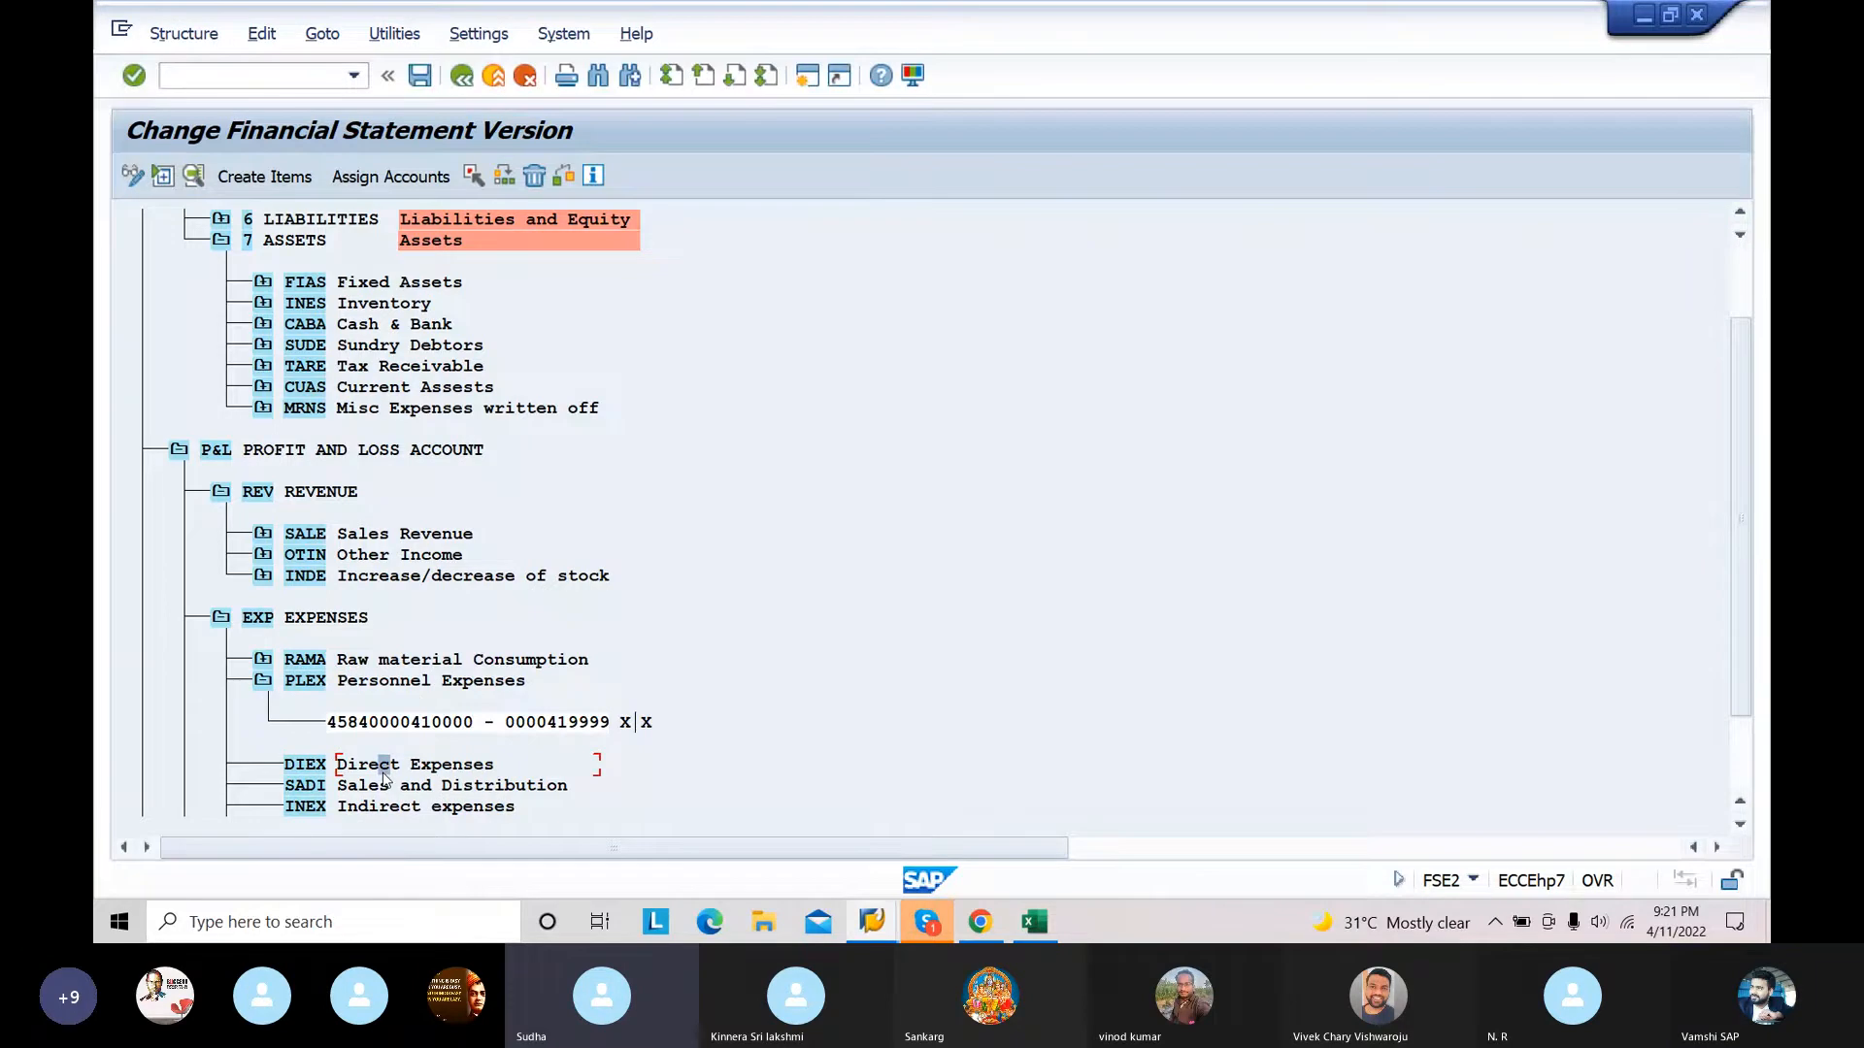
{"action": "left_click", "coordinate": [424, 177]}
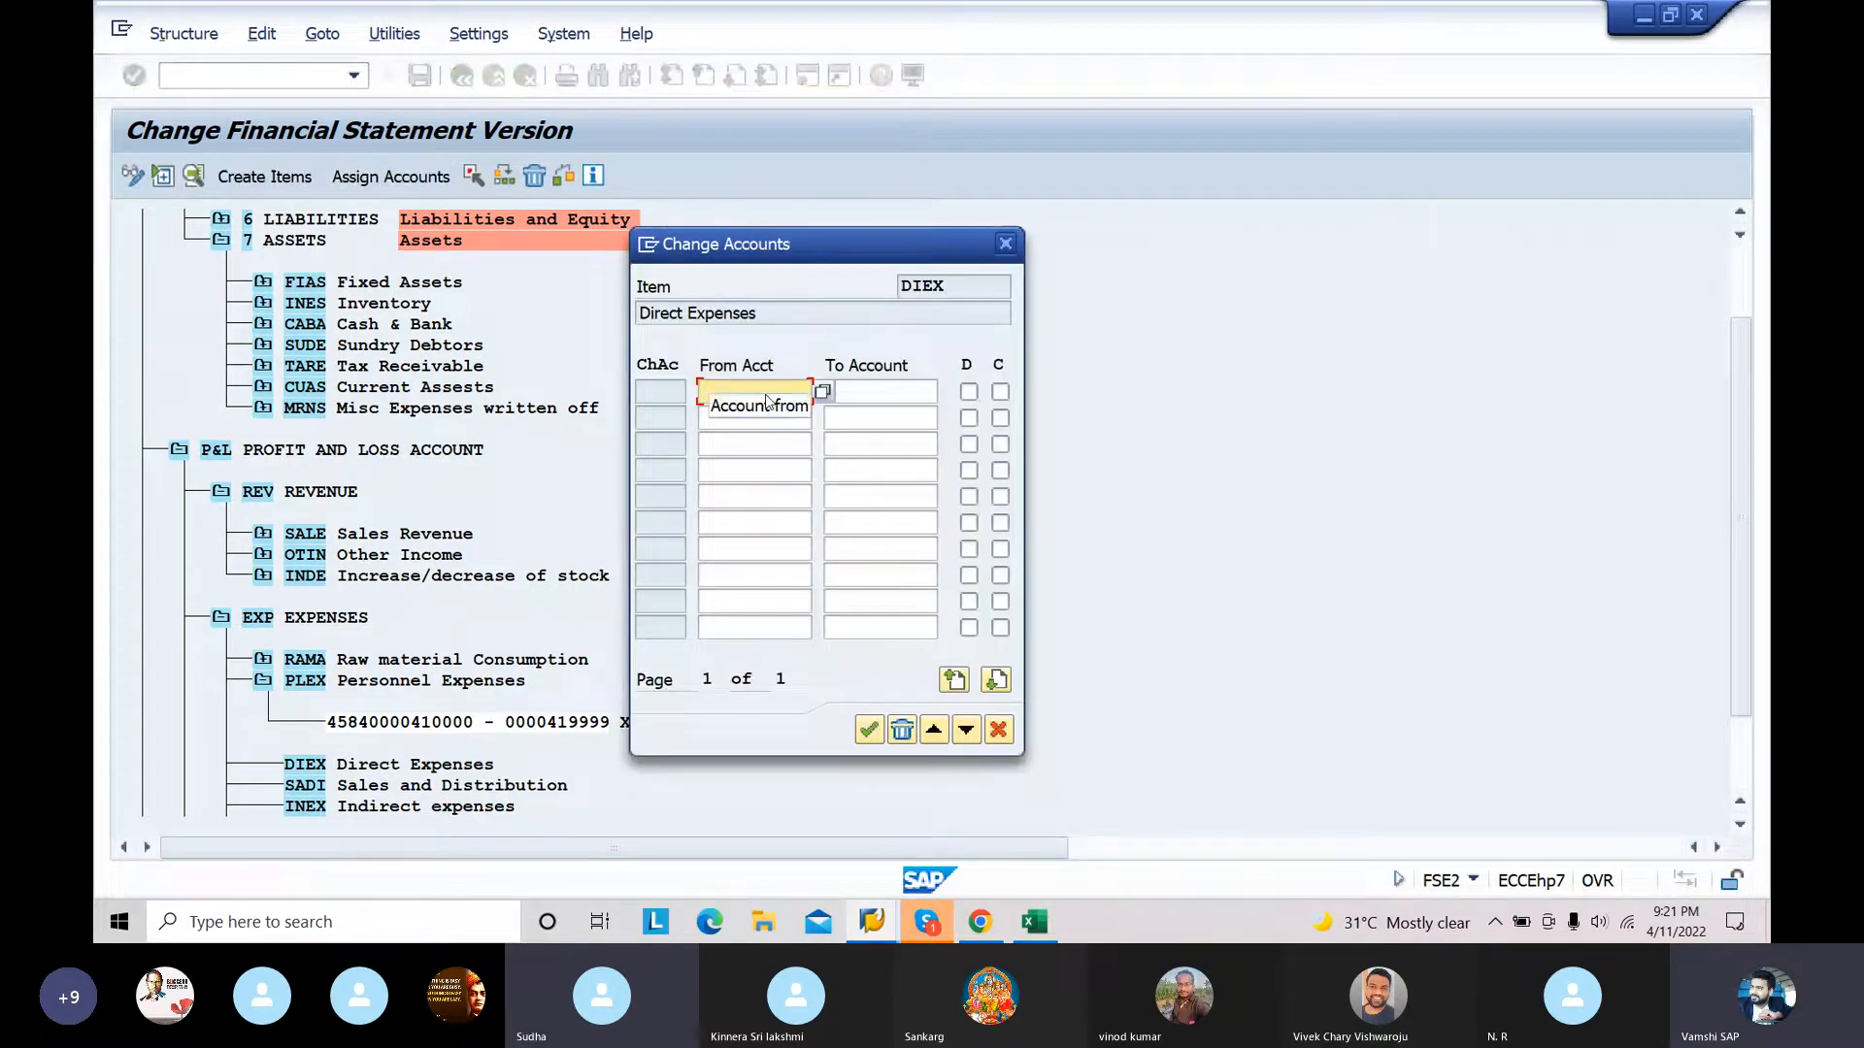
{"action": "type", "text": "420000"}
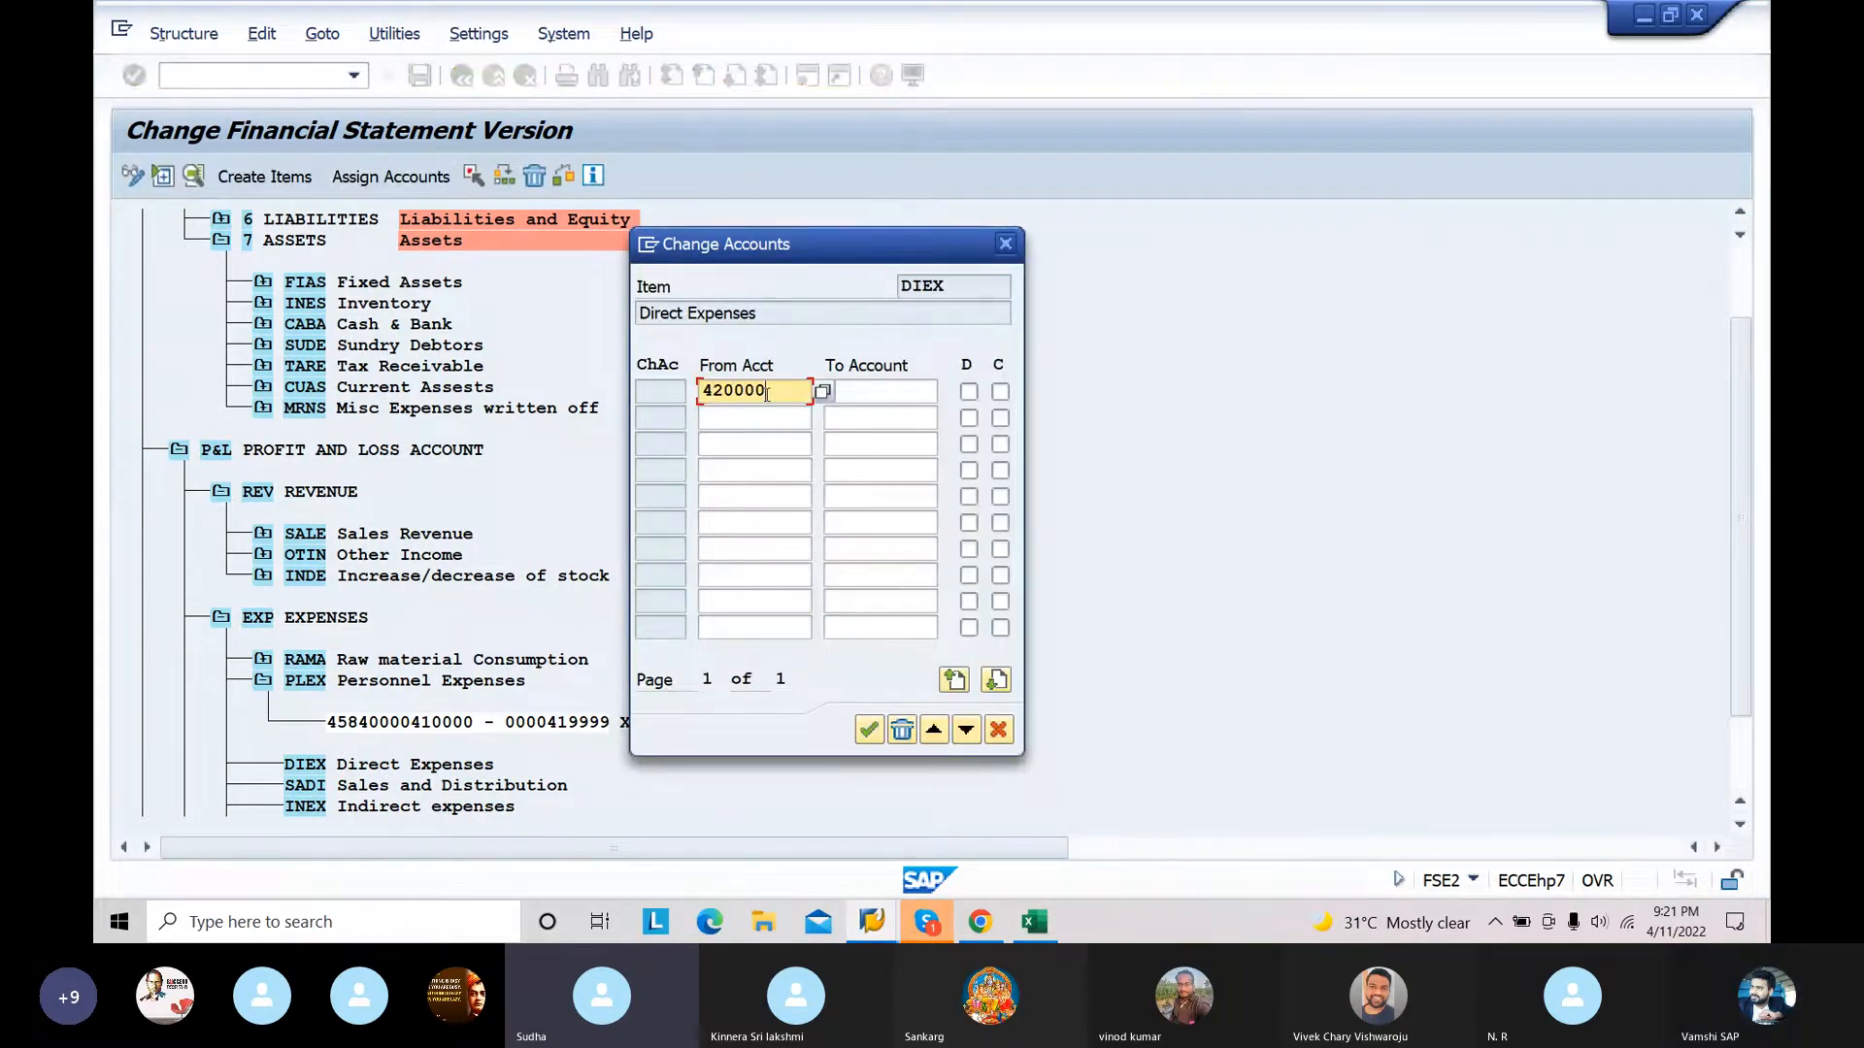
{"action": "left_click", "coordinate": [851, 393]}
{"action": "type", "text": "429999"}
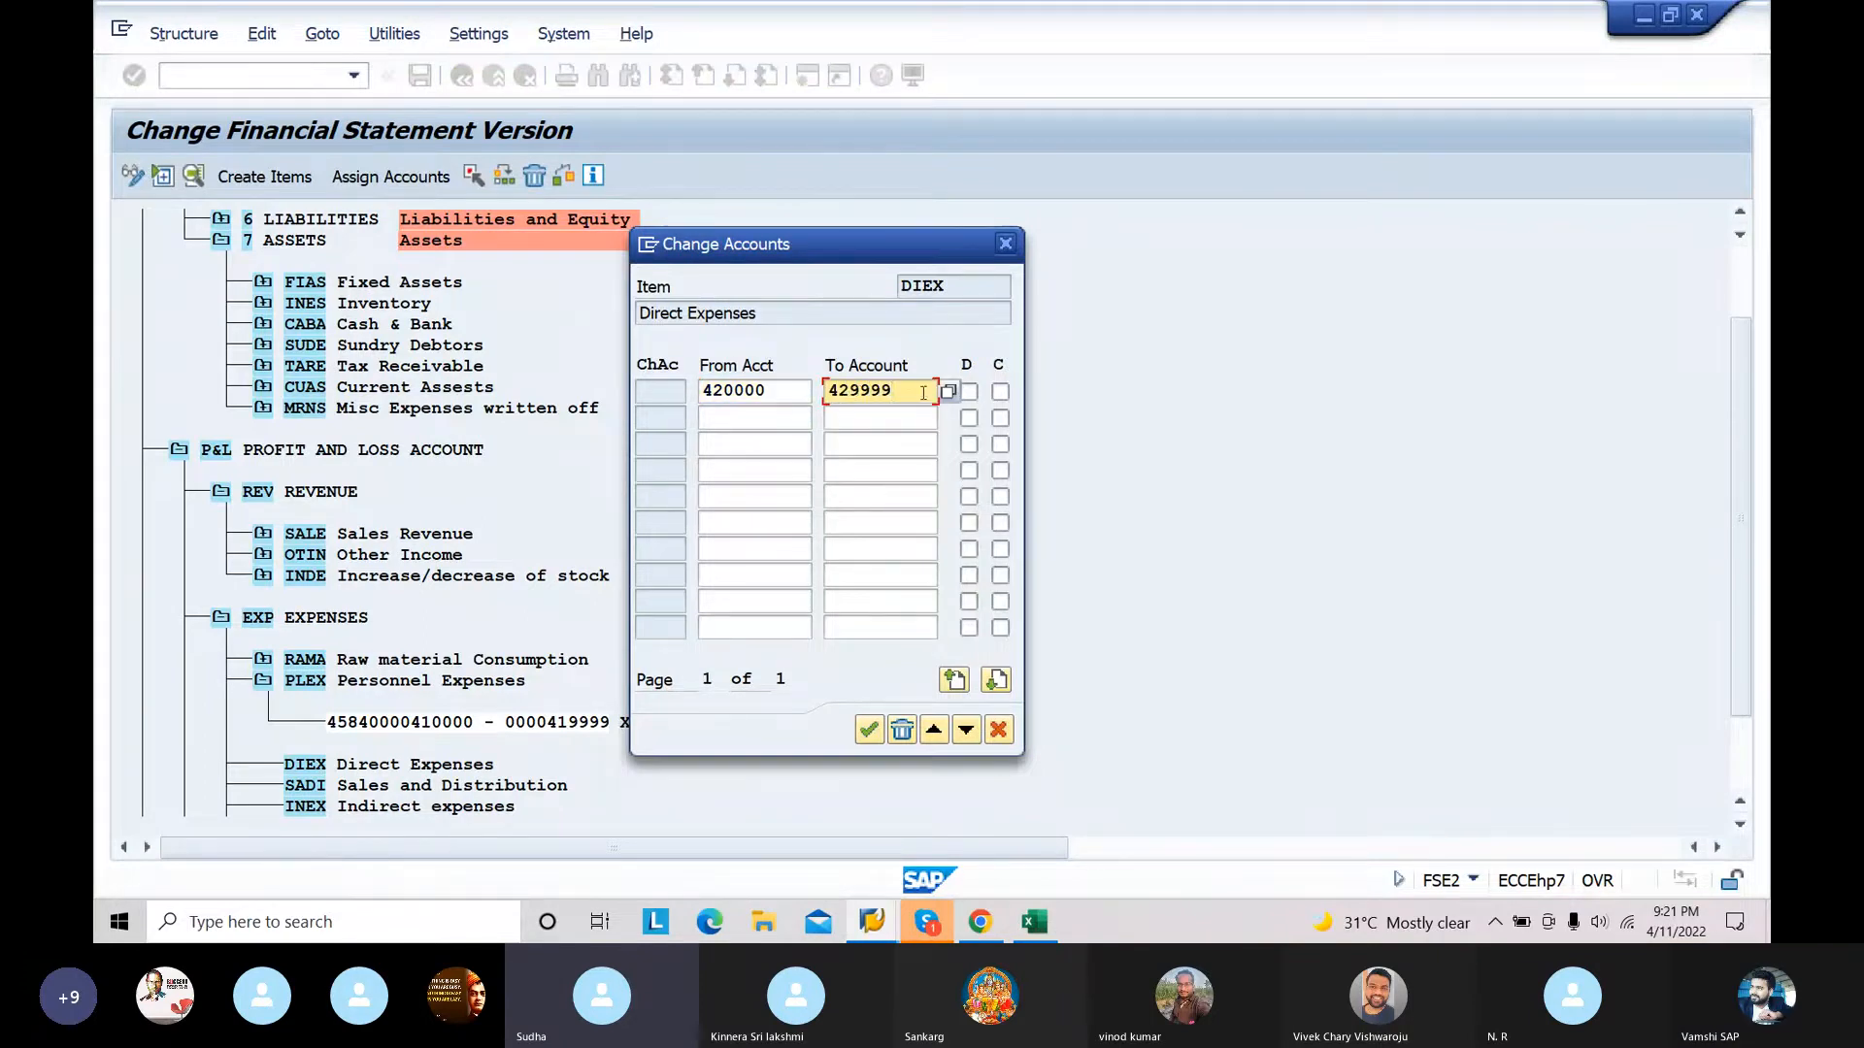
{"action": "left_click", "coordinate": [968, 392]}
{"action": "left_click", "coordinate": [999, 392]}
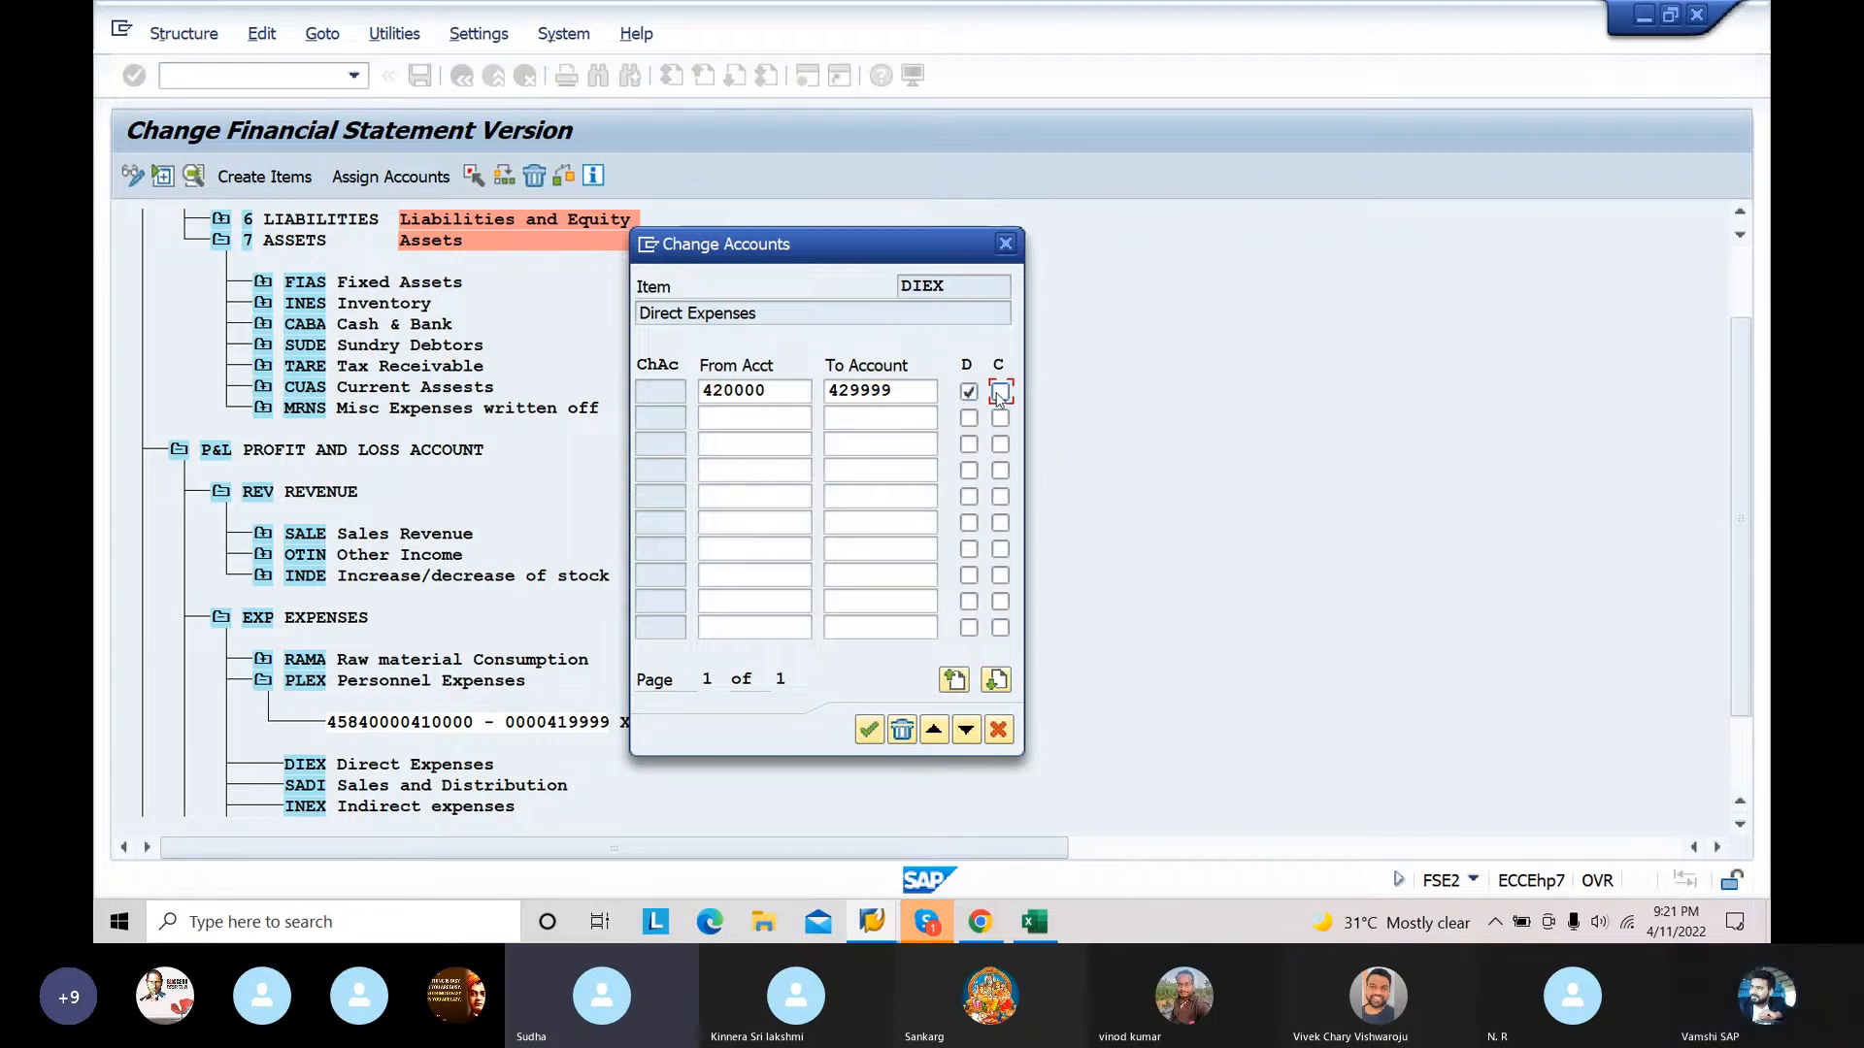
{"action": "left_click", "coordinate": [868, 734]}
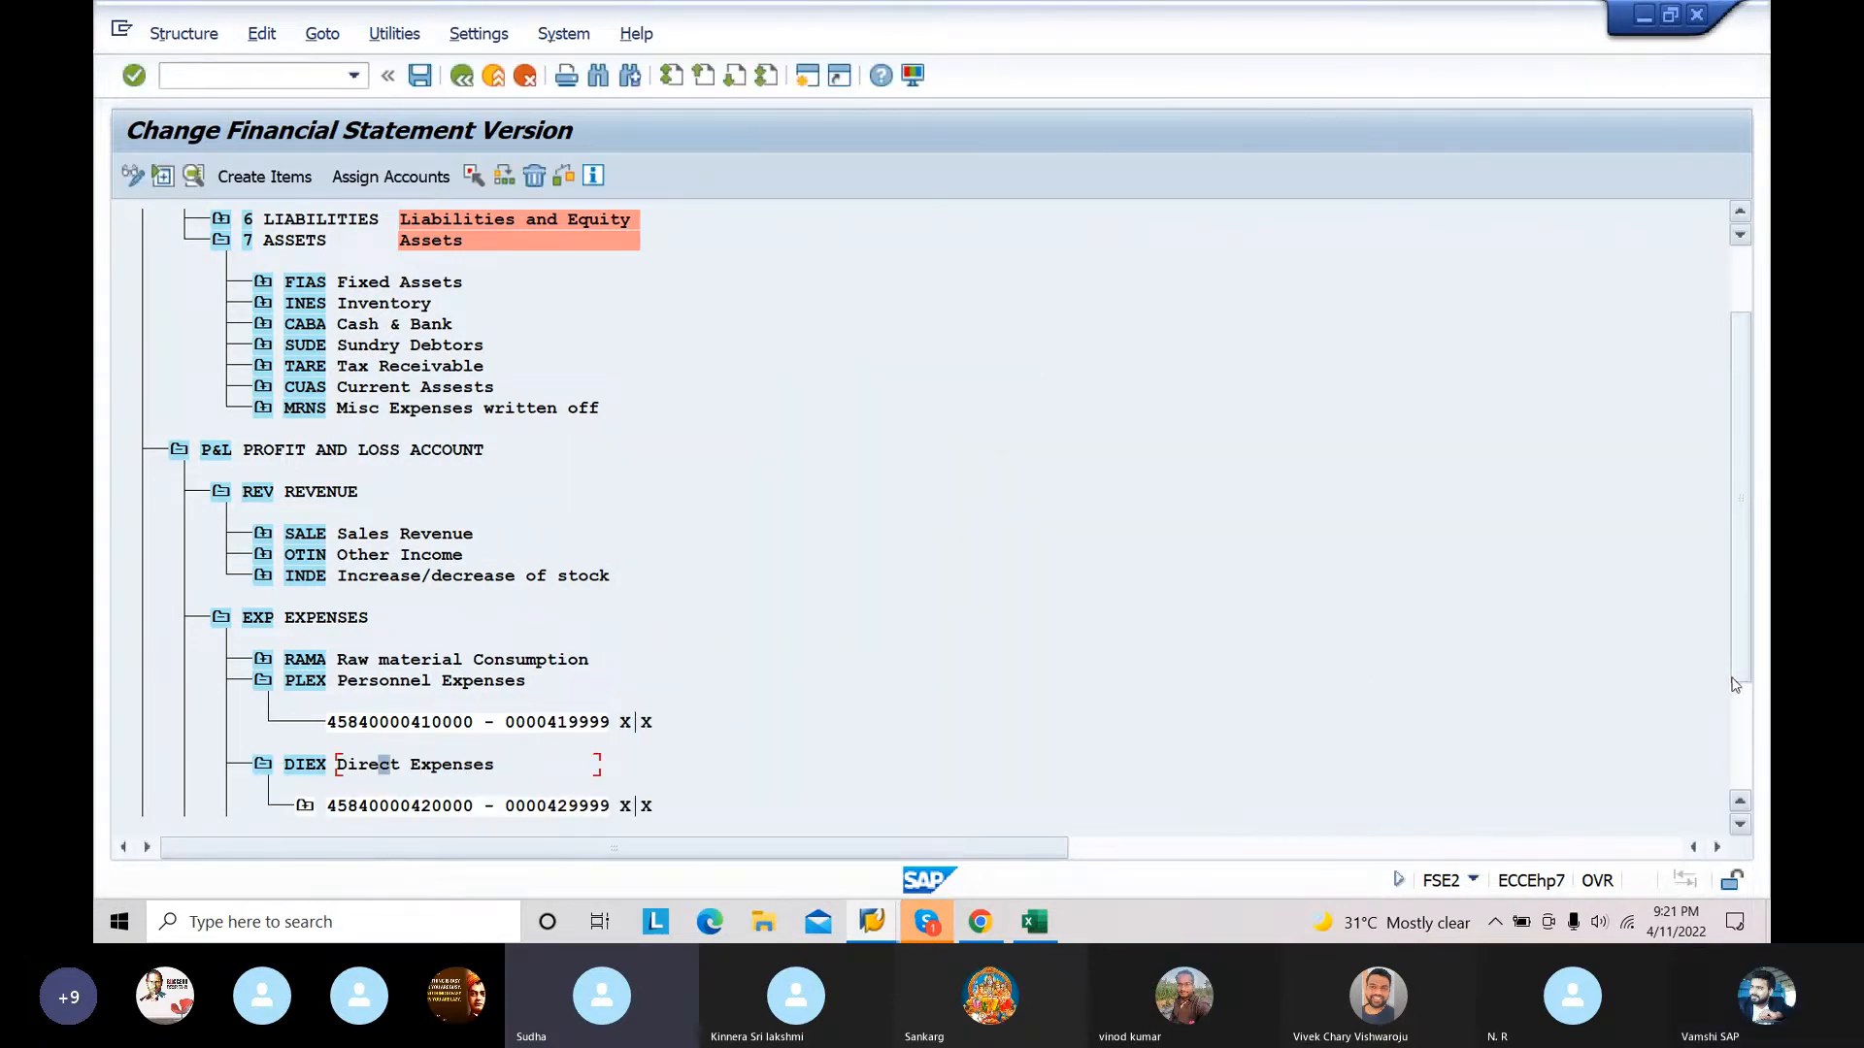
Step: Assign the account range 430000 to 439999 to the SADI Sales and Distribution item with both D and C indicators enabled
{"action": "left_click", "coordinate": [1747, 726]}
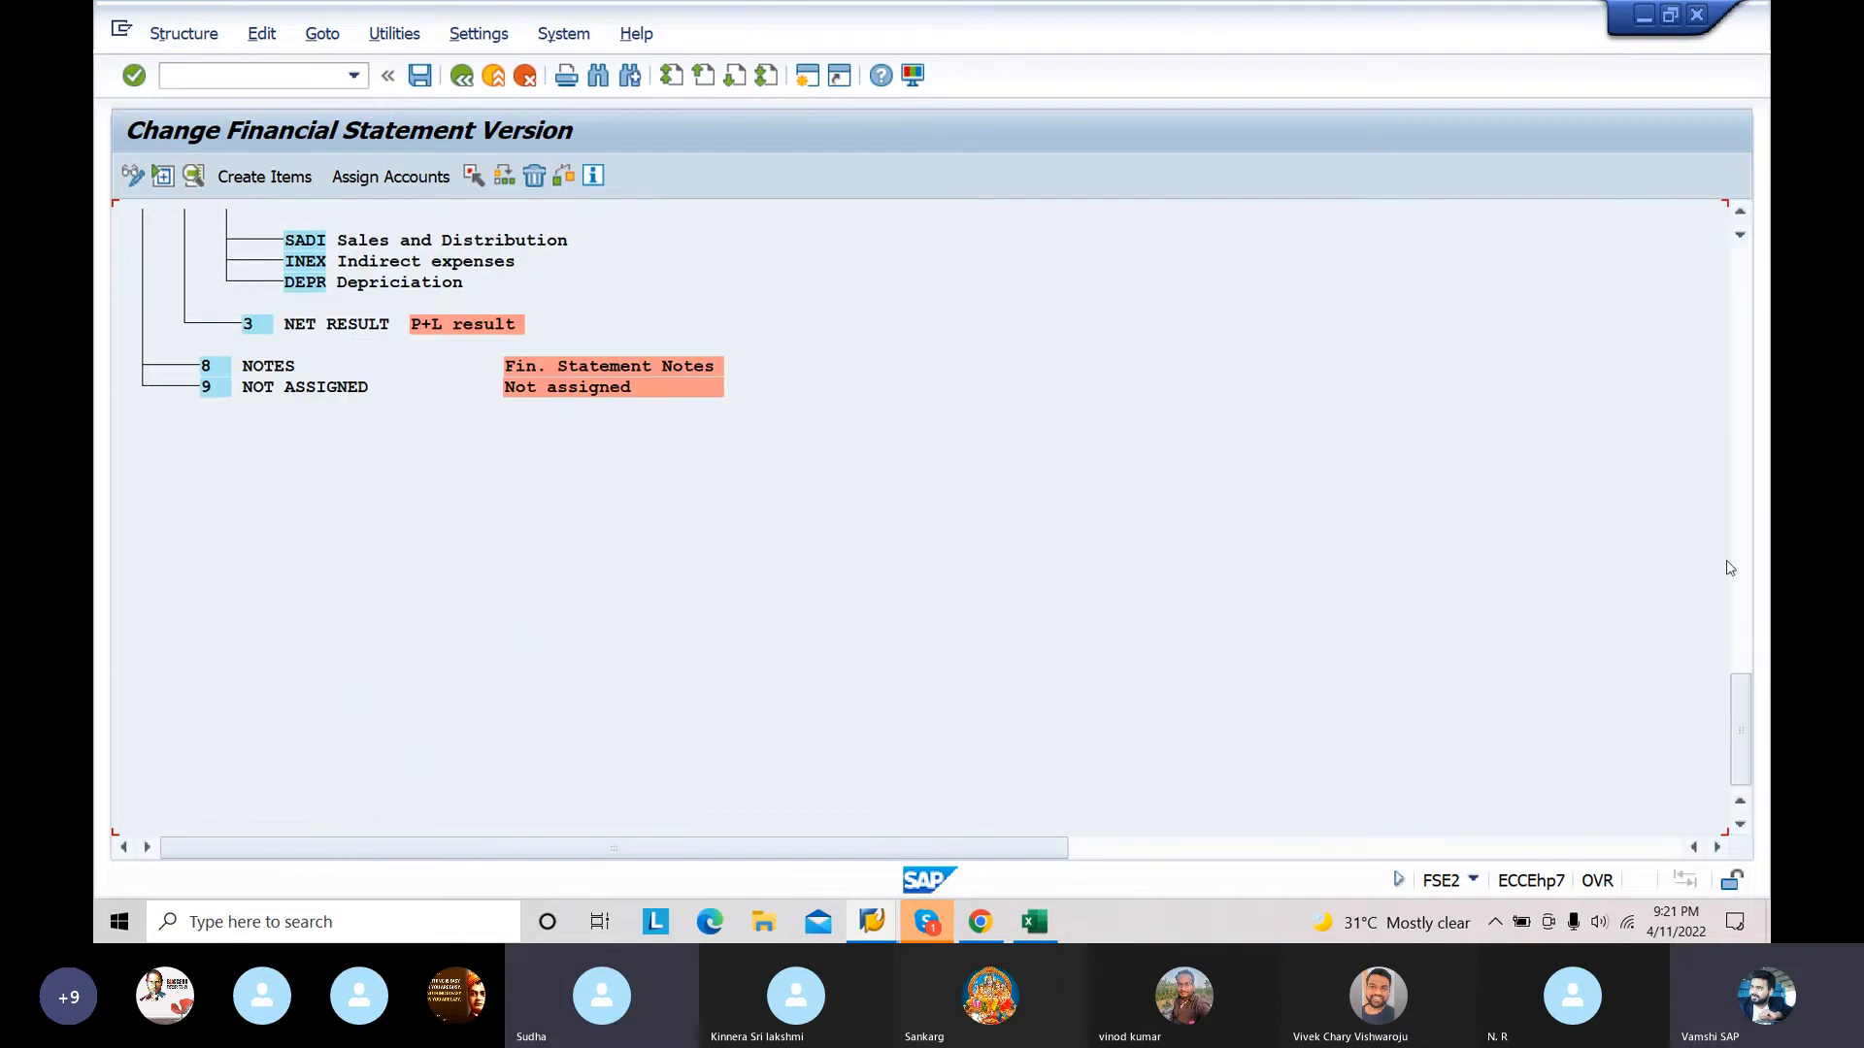
{"action": "left_click", "coordinate": [1739, 212]}
{"action": "left_click", "coordinate": [1739, 211]}
{"action": "left_click", "coordinate": [1740, 212]}
{"action": "left_click", "coordinate": [1740, 212]}
{"action": "left_click", "coordinate": [1739, 212]}
{"action": "left_click", "coordinate": [1740, 212]}
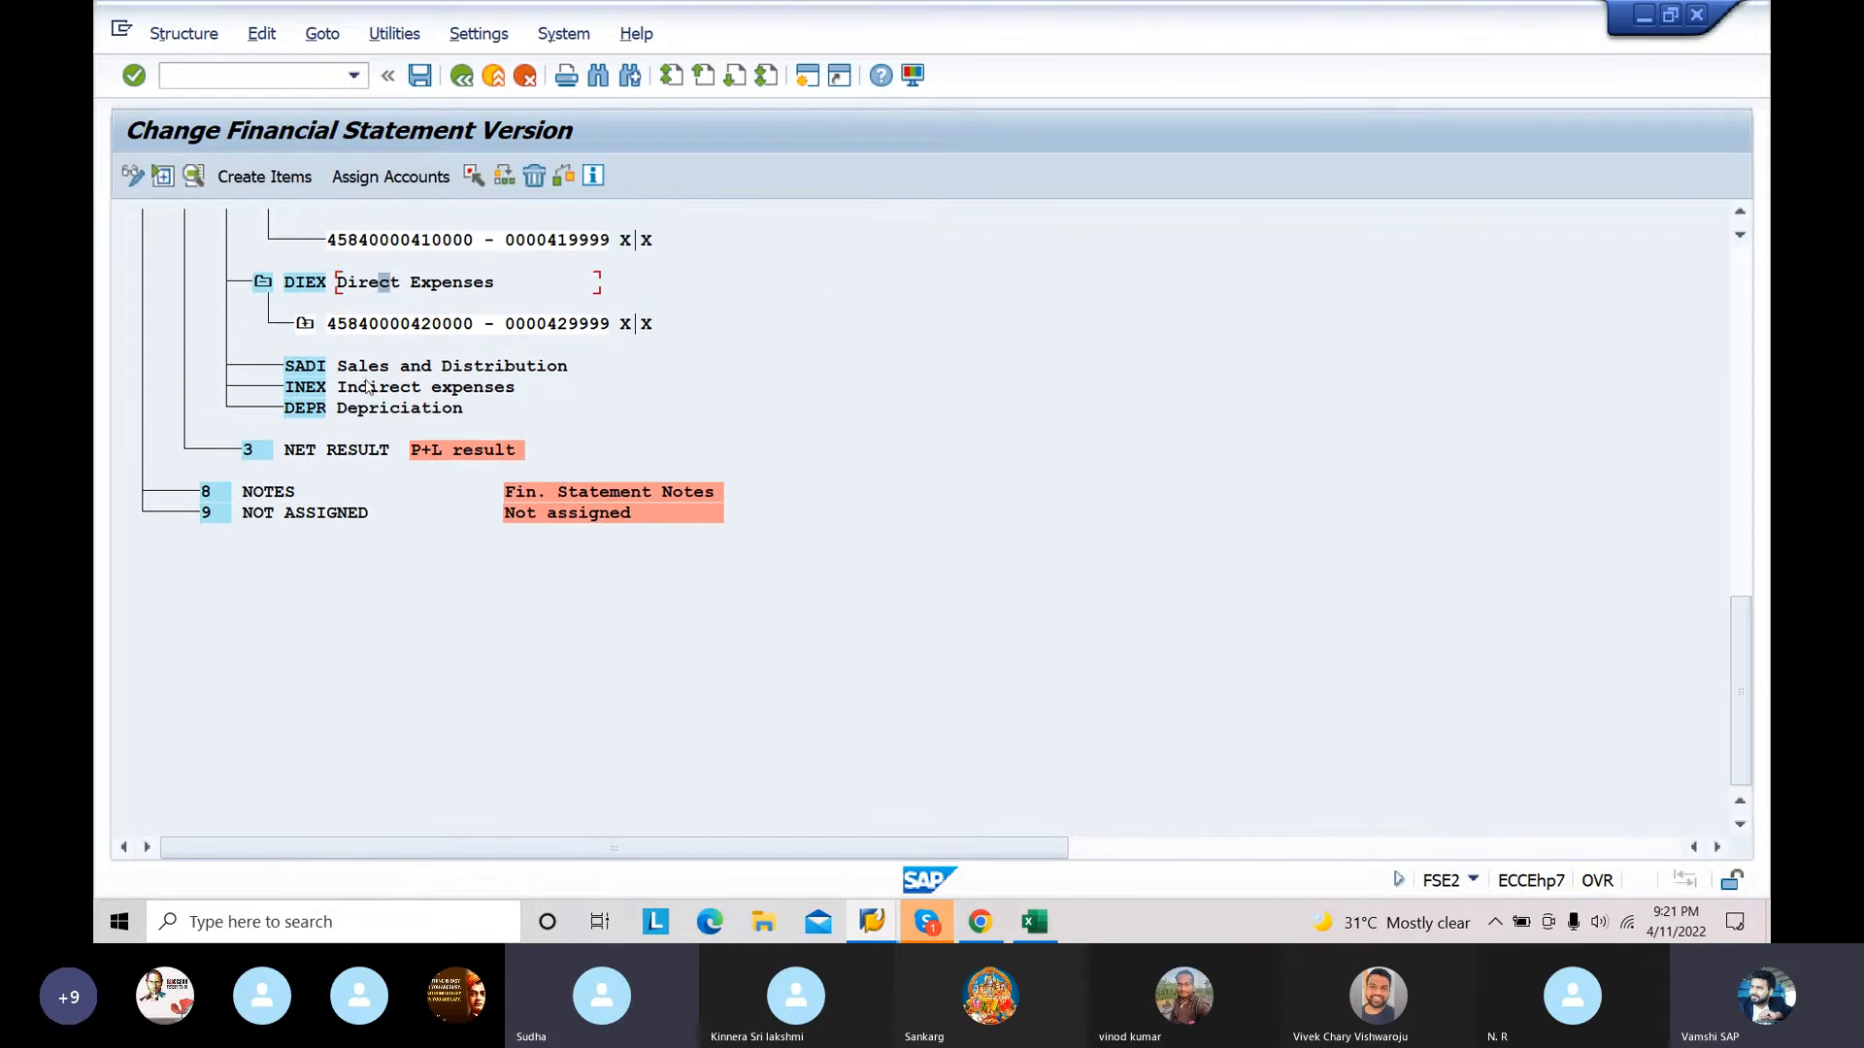
{"action": "left_click", "coordinate": [374, 367]}
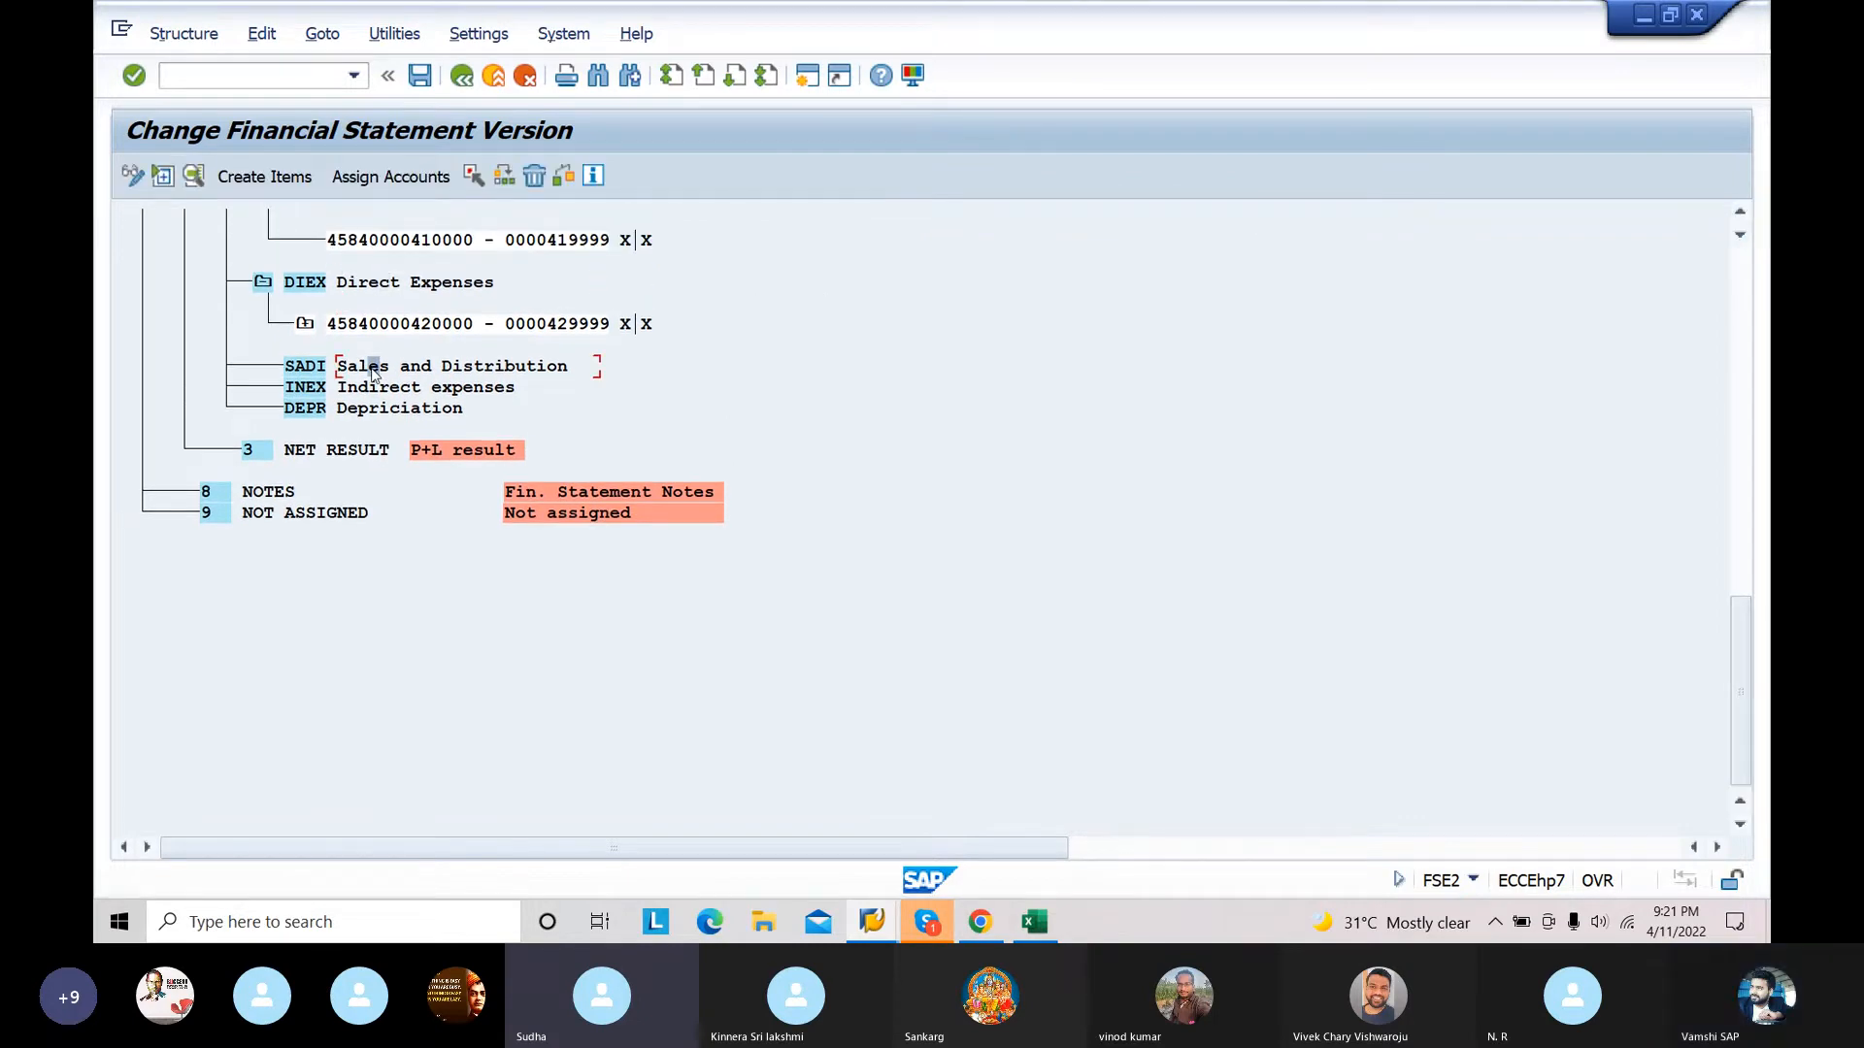
{"action": "left_click", "coordinate": [408, 185]}
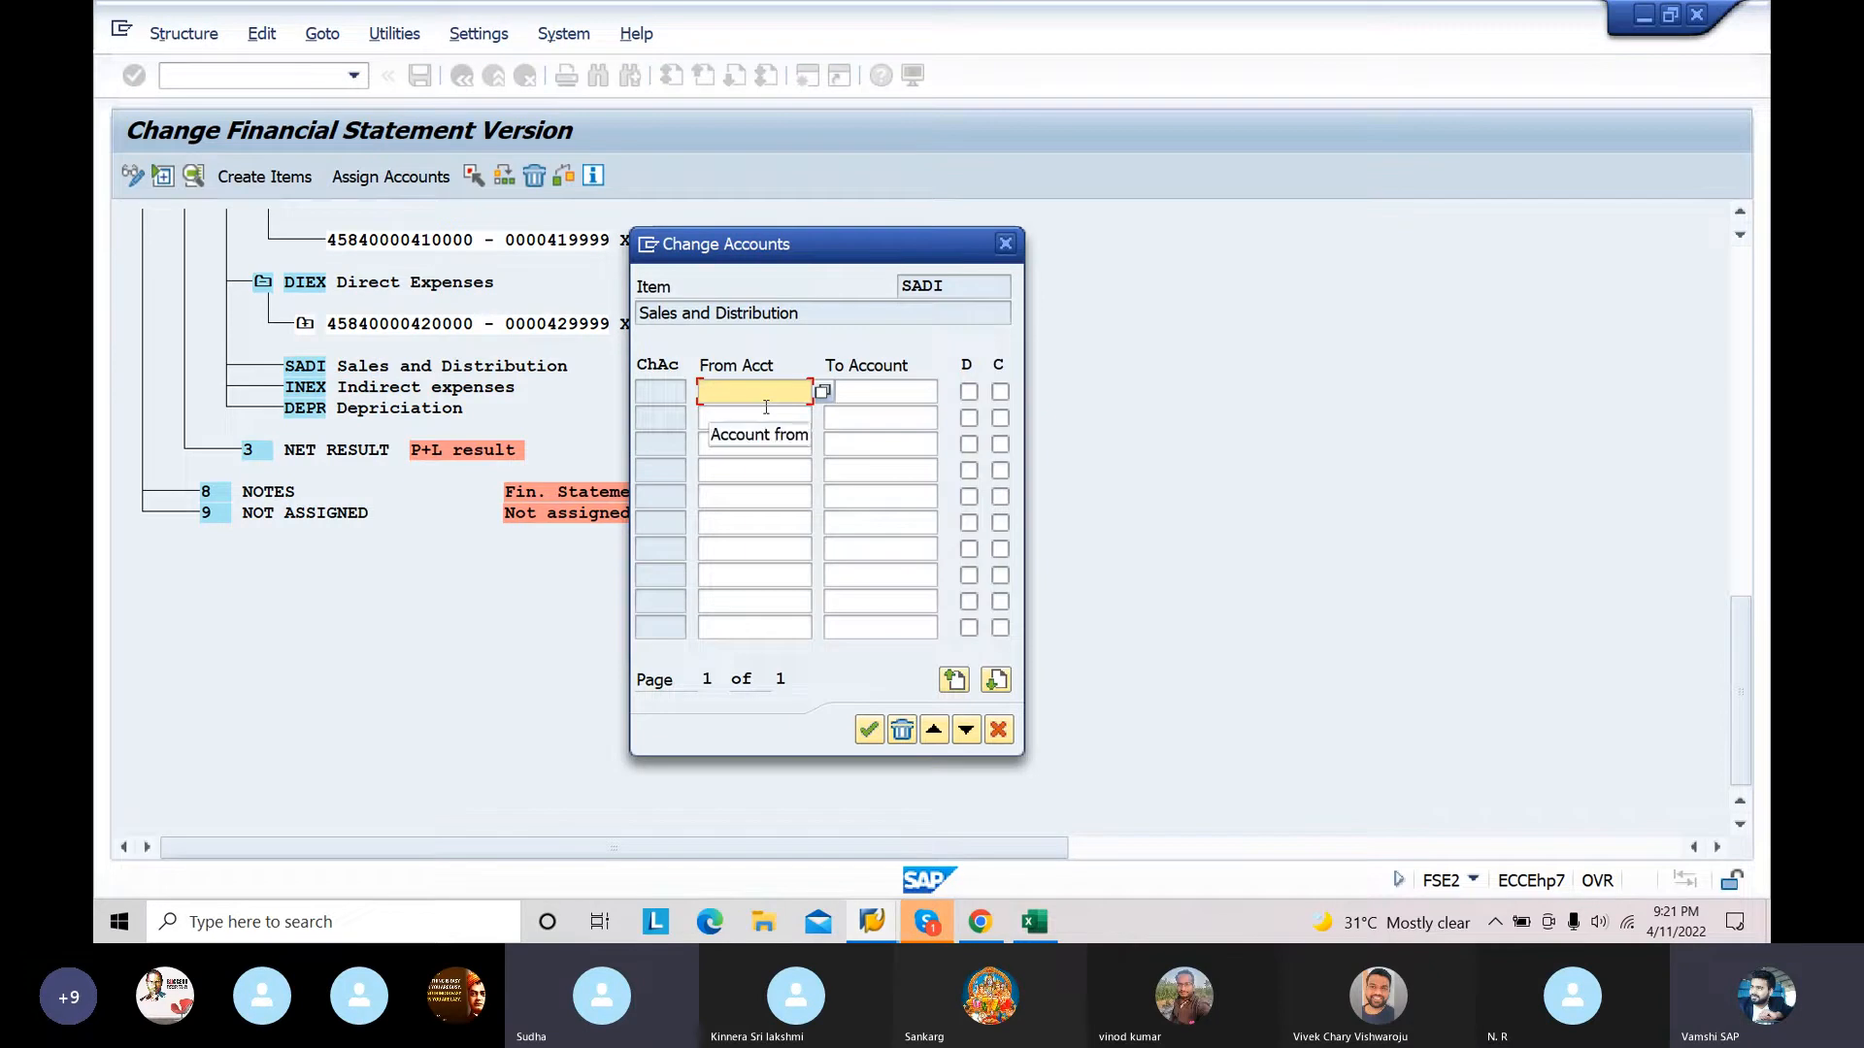
{"action": "type", "text": "43000"}
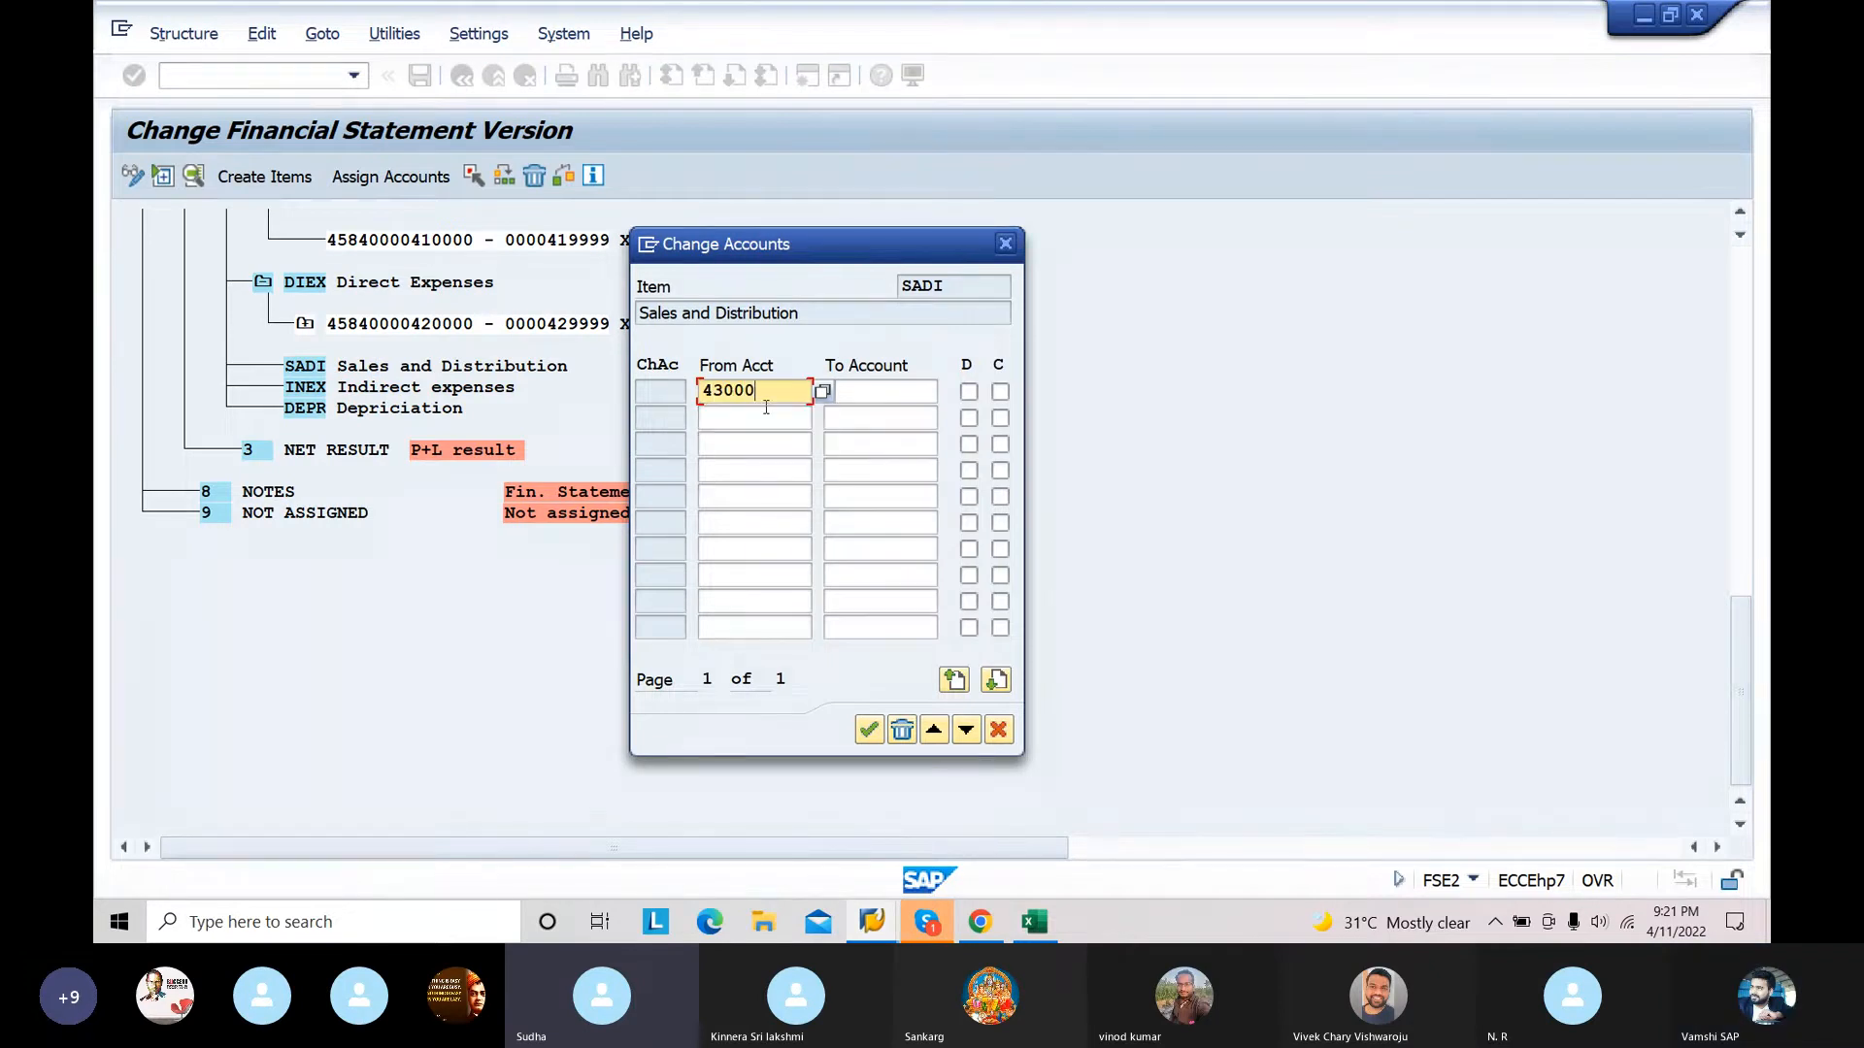
{"action": "type", "text": "0"}
{"action": "left_click", "coordinate": [854, 388]}
{"action": "type", "text": "439999"}
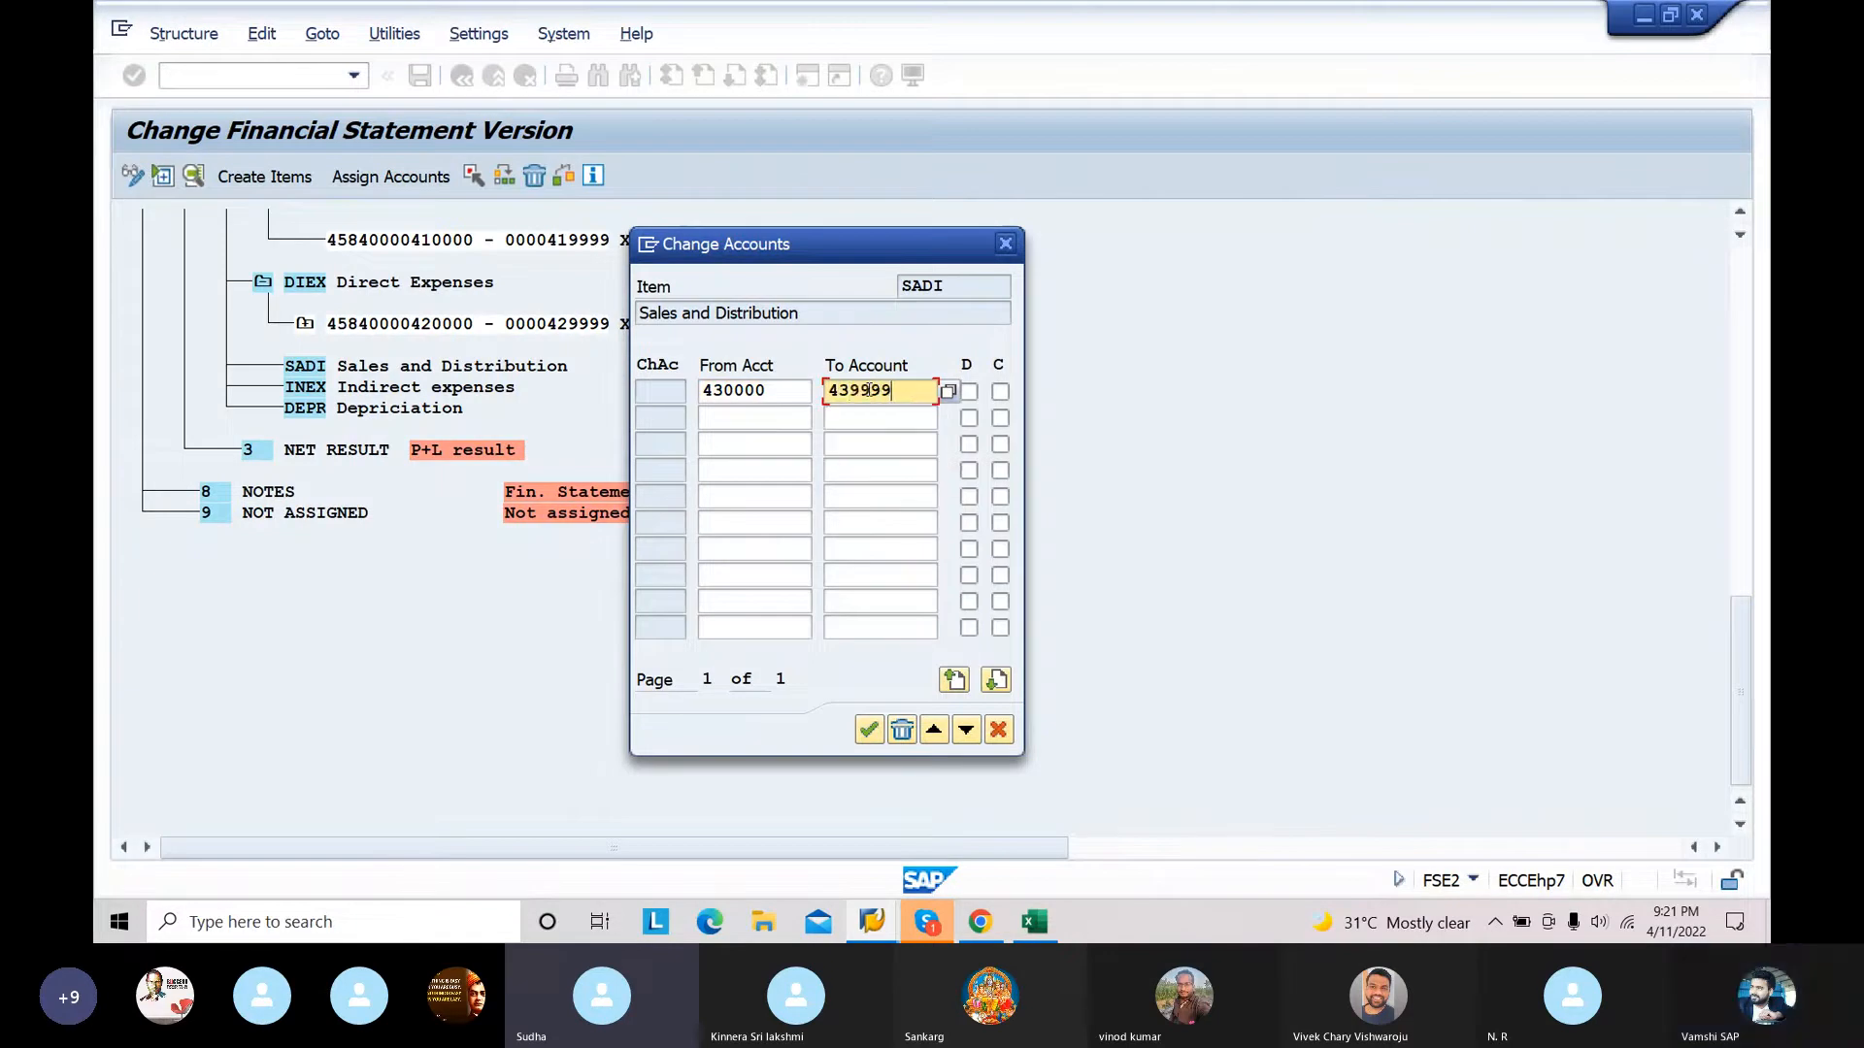
{"action": "left_click", "coordinate": [969, 391]}
{"action": "left_click", "coordinate": [1001, 393]}
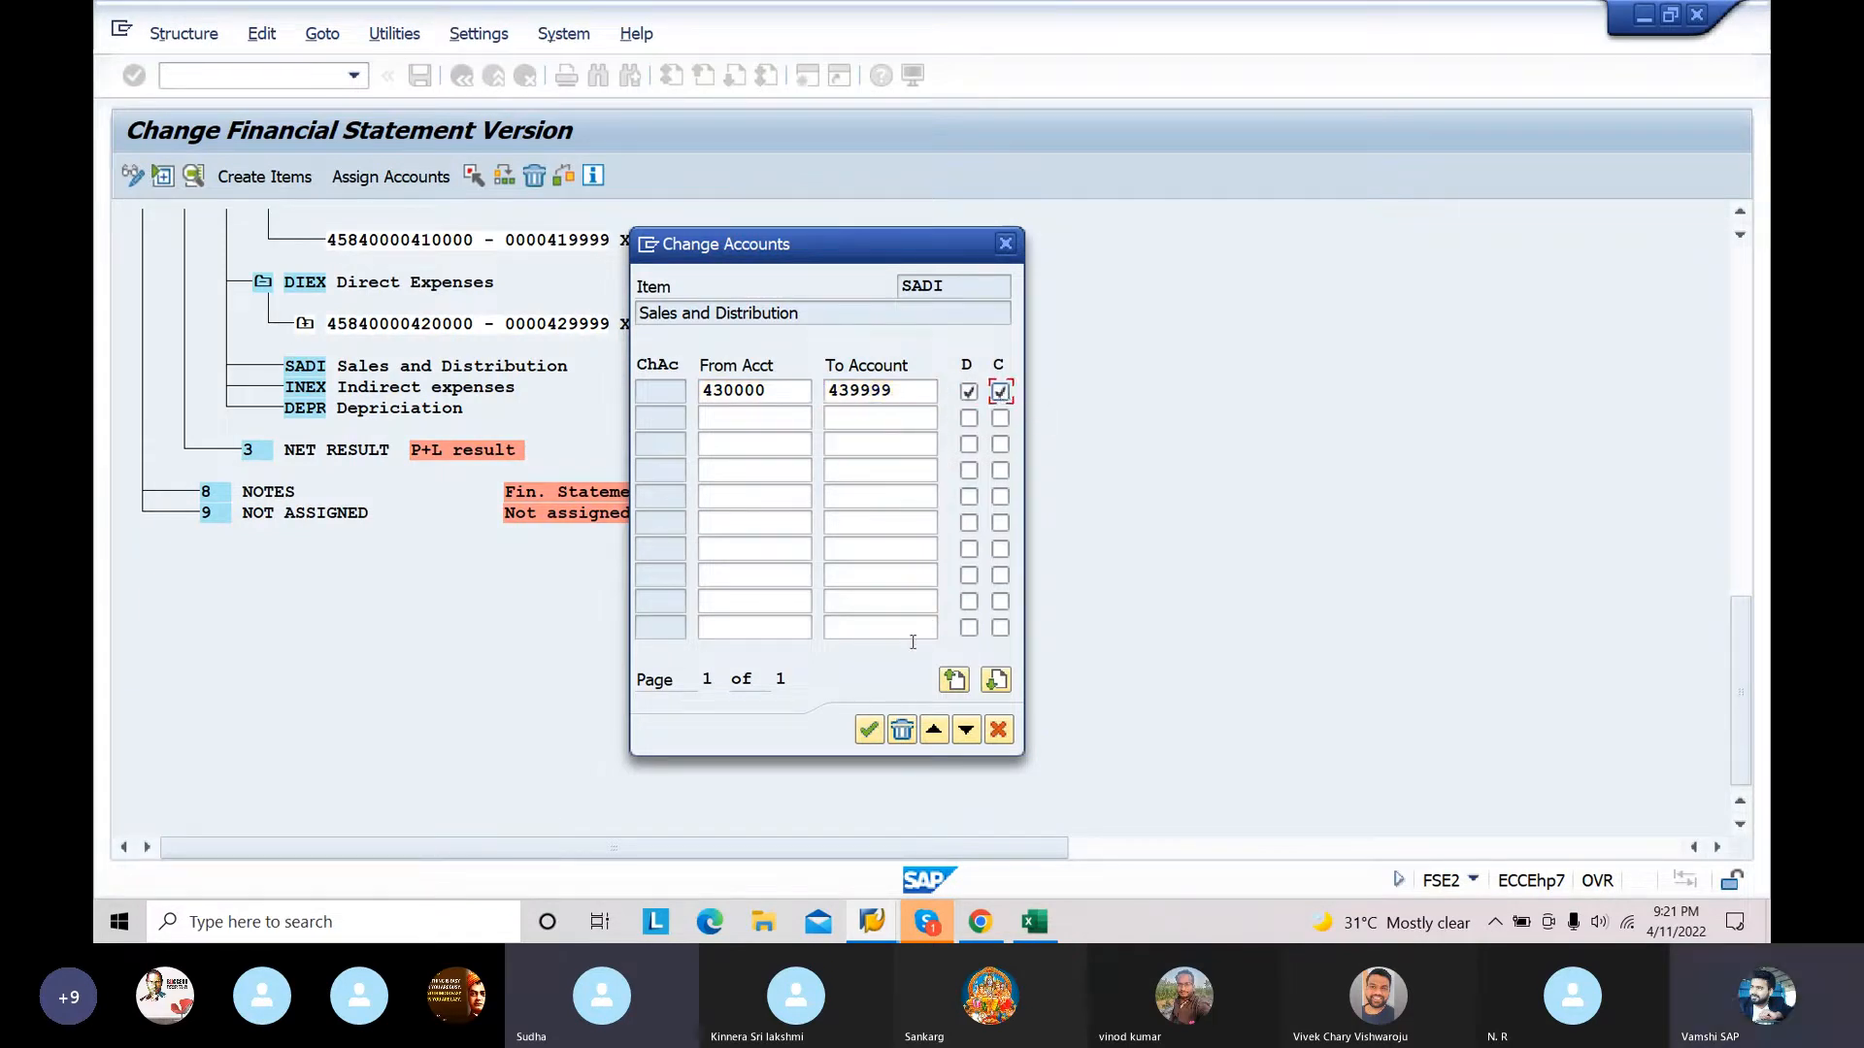
{"action": "left_click", "coordinate": [870, 731]}
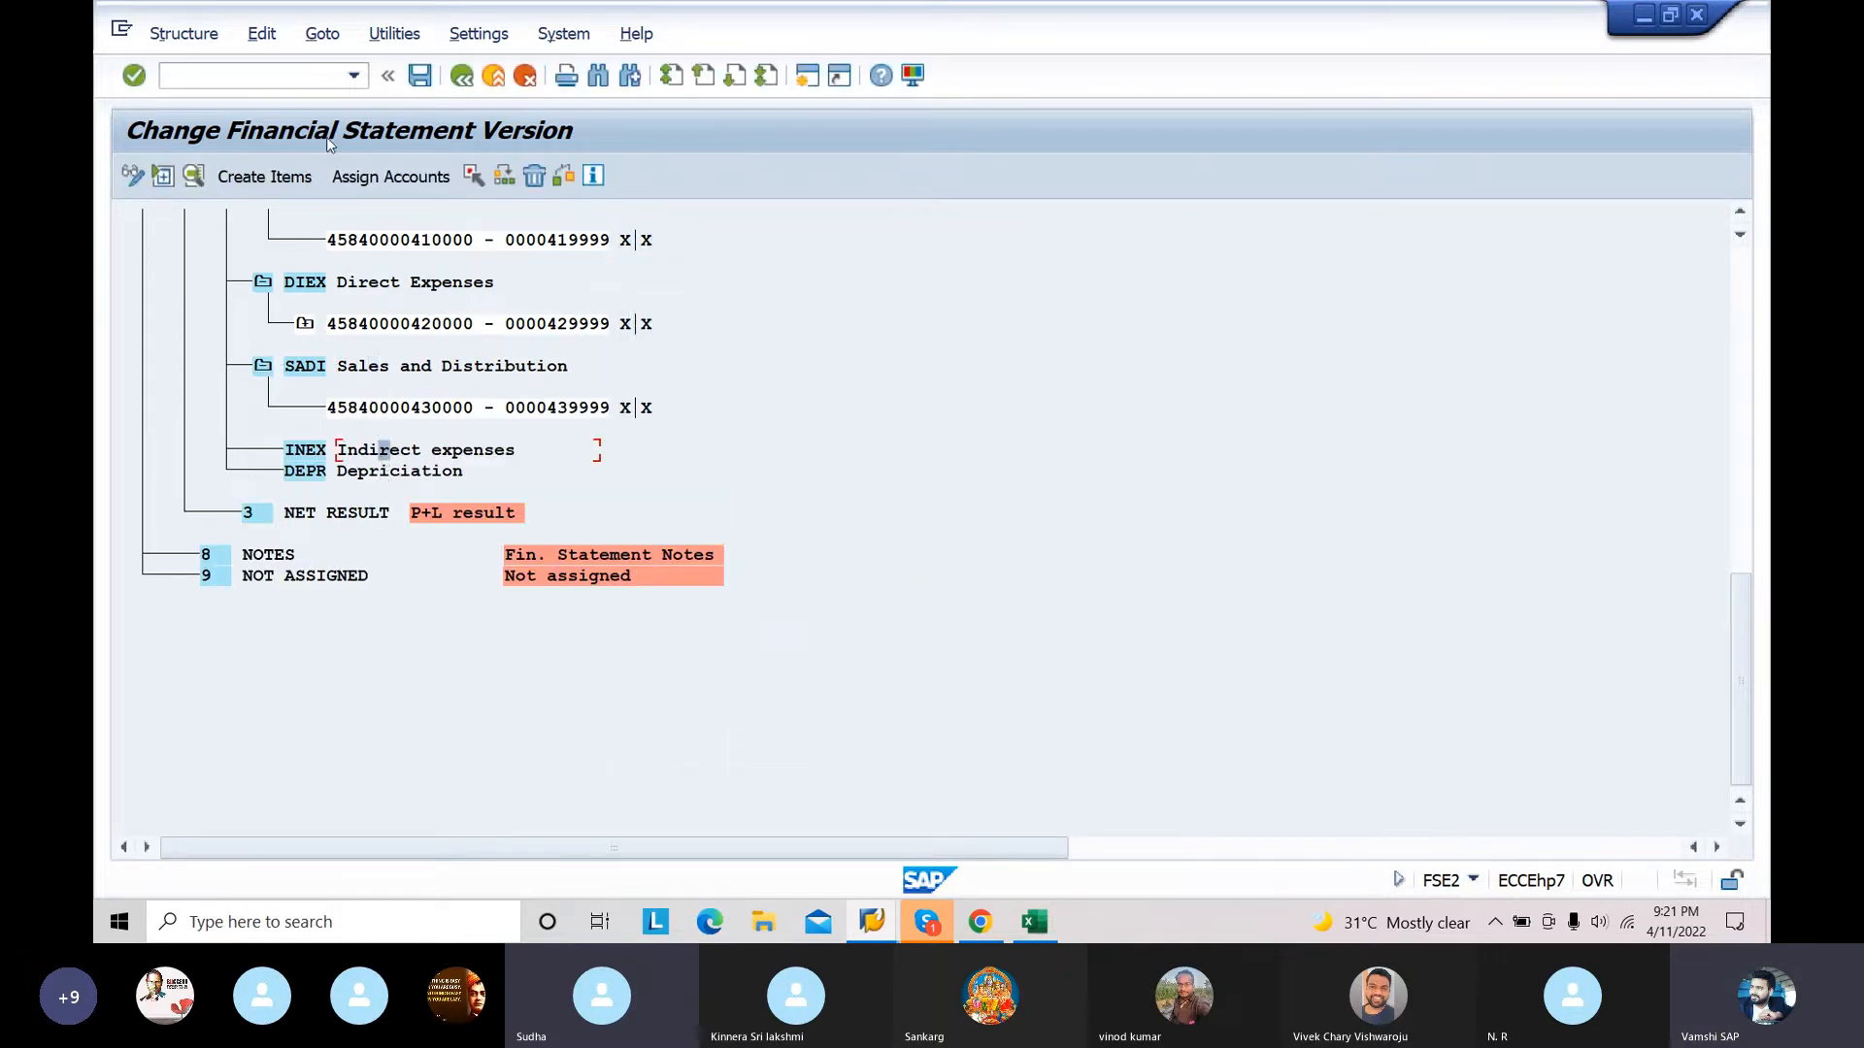
Step: Assign the account range 440000 to 449999 to the INEX Indirect expenses item with both D and C indicators enabled
{"action": "left_click", "coordinate": [365, 181]}
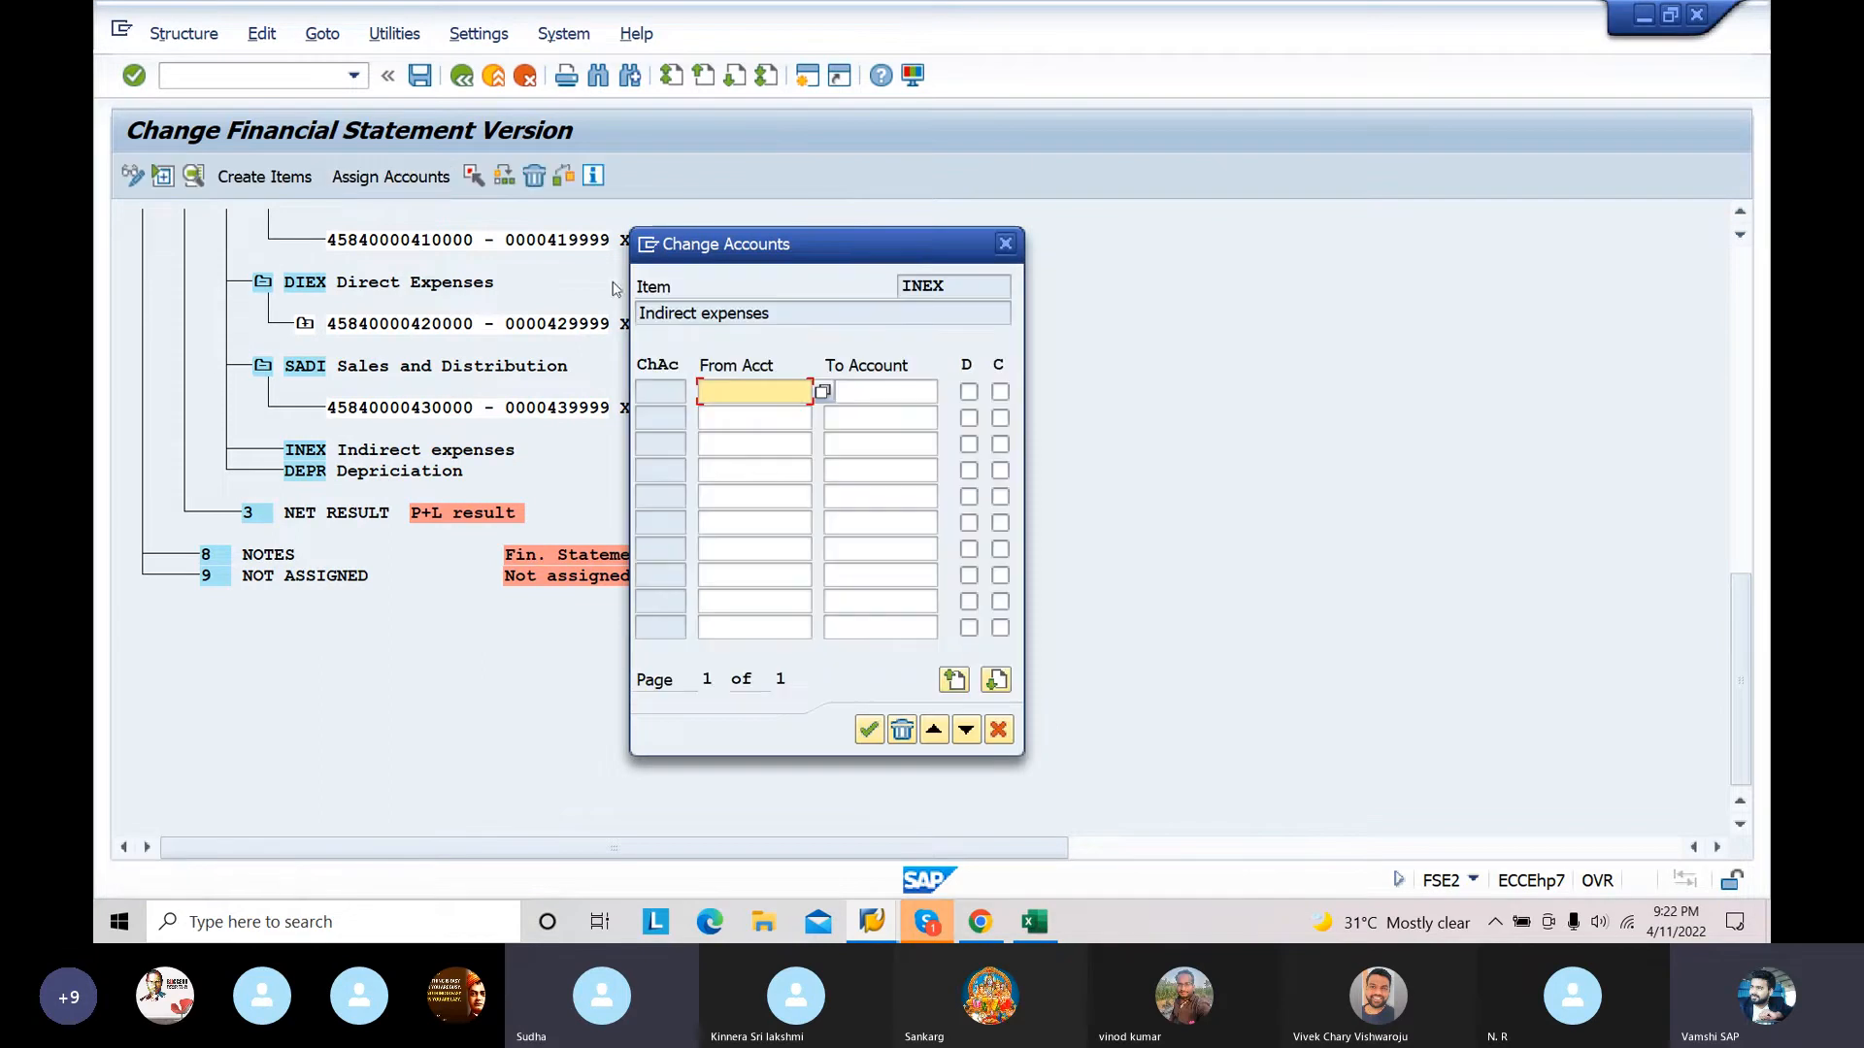
{"action": "type", "text": "440000"}
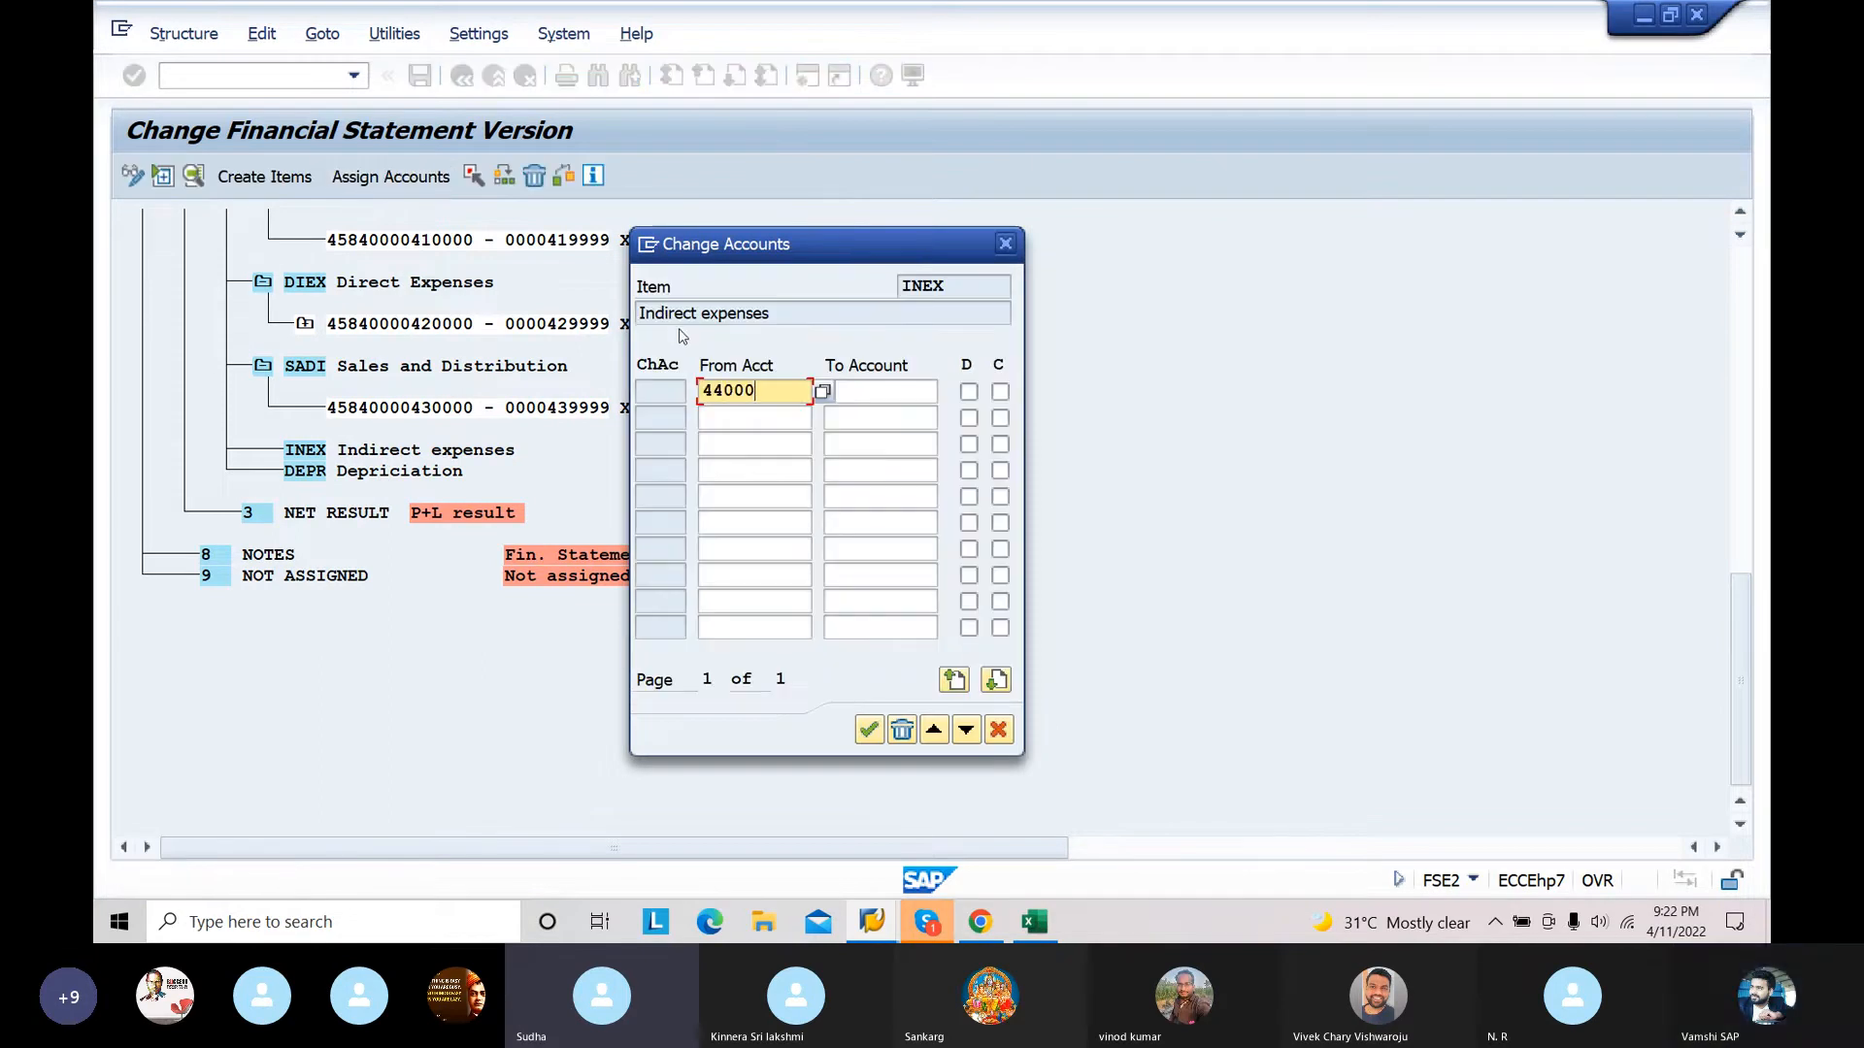
{"action": "left_click", "coordinate": [883, 399]}
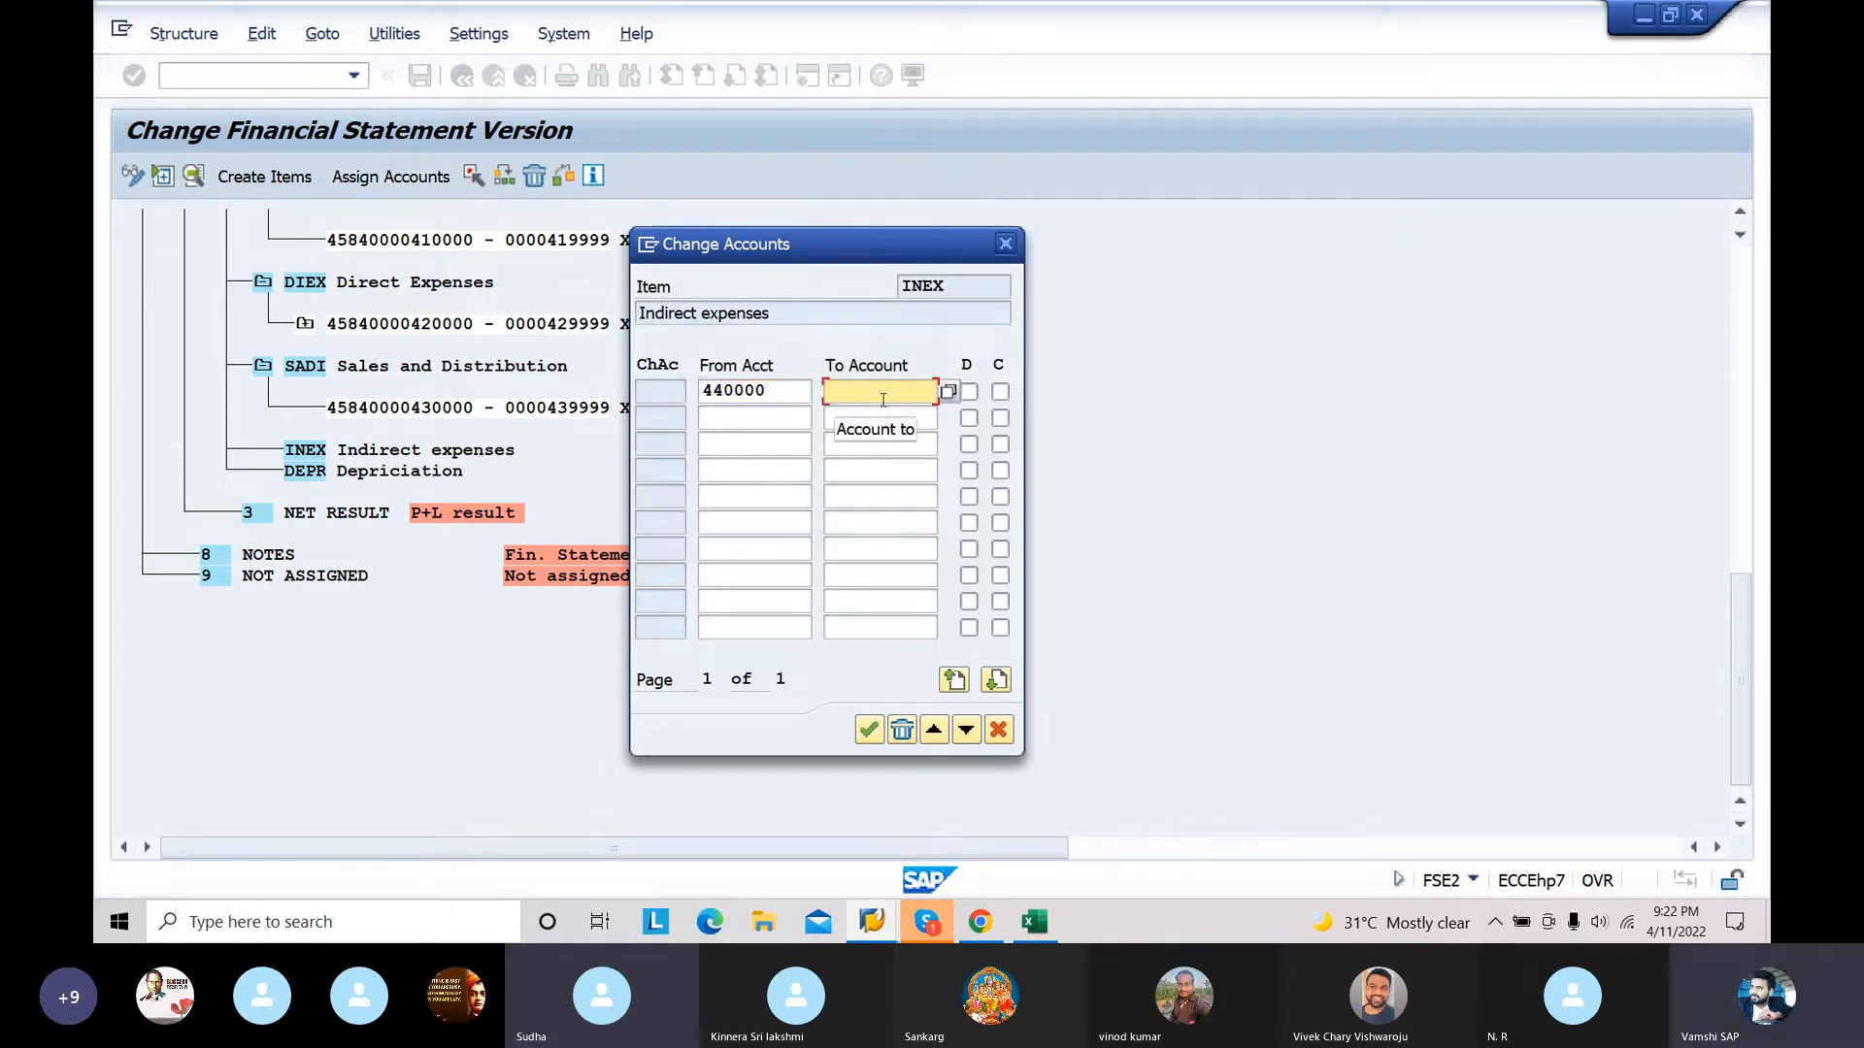
{"action": "type", "text": "4"}
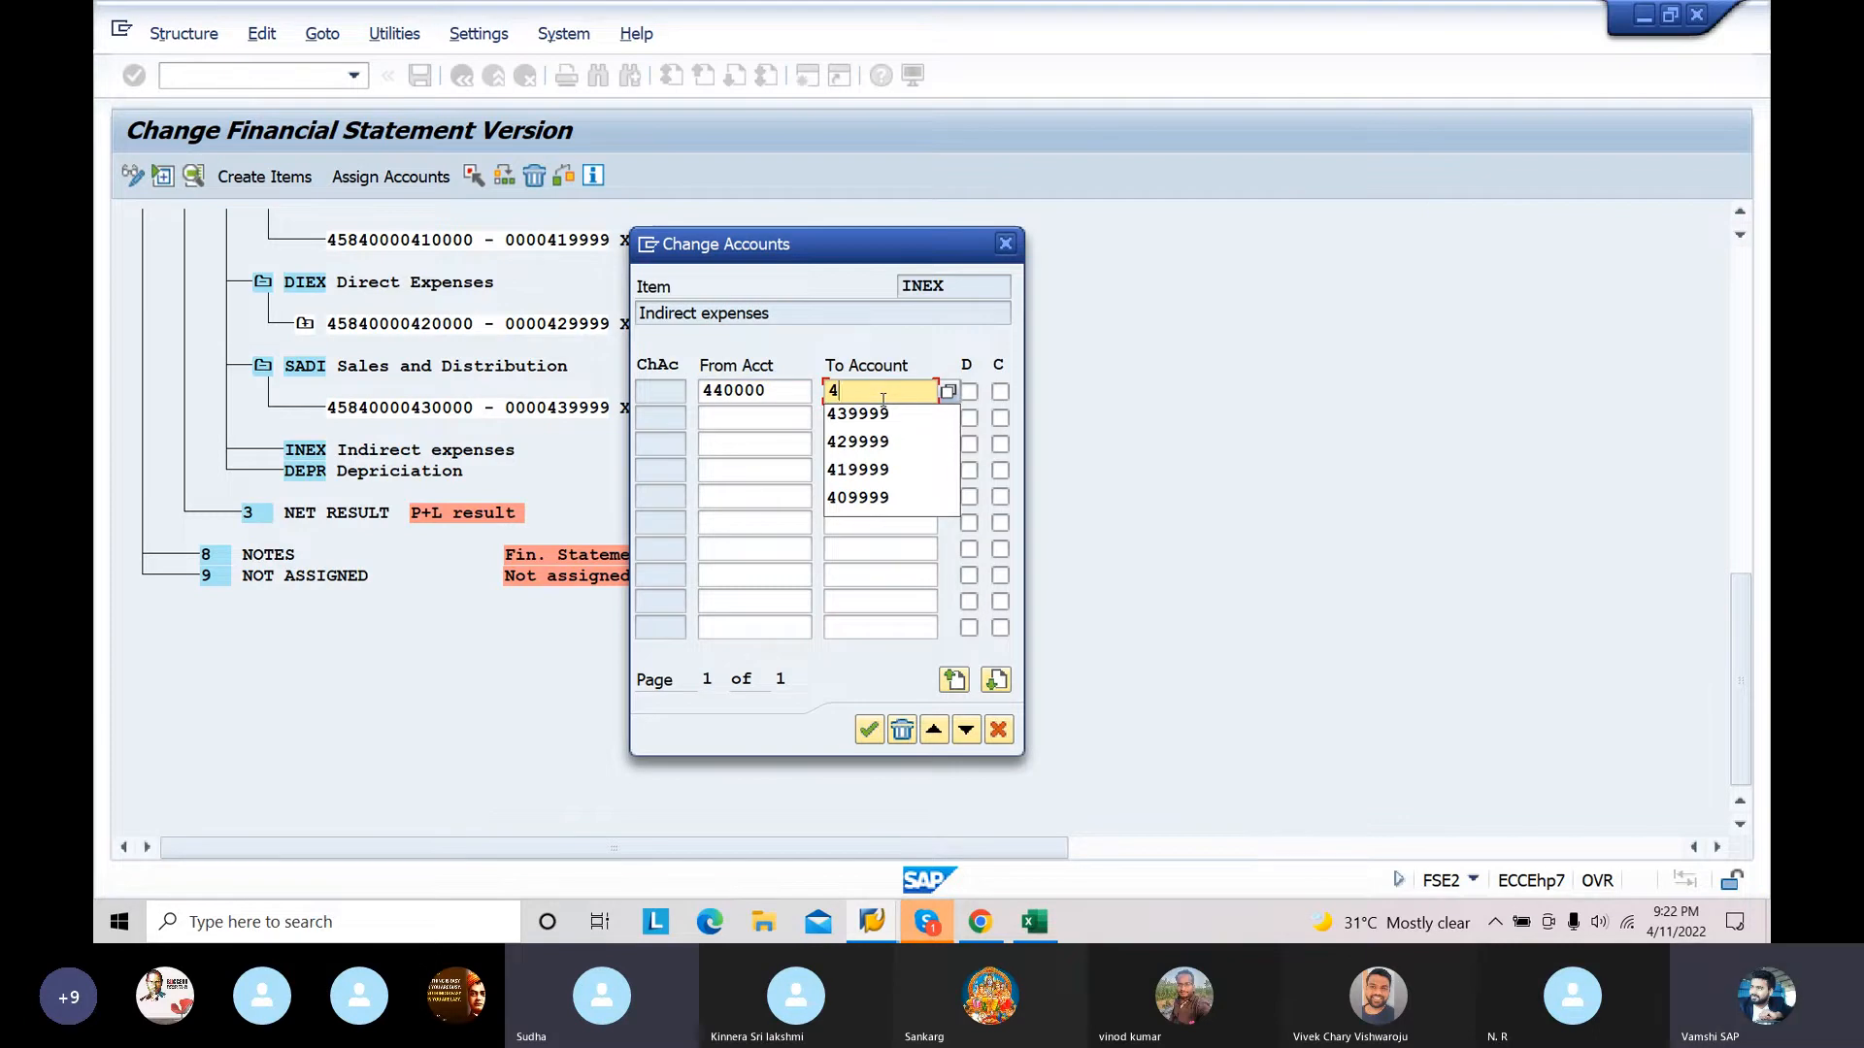
{"action": "type", "text": "4999"}
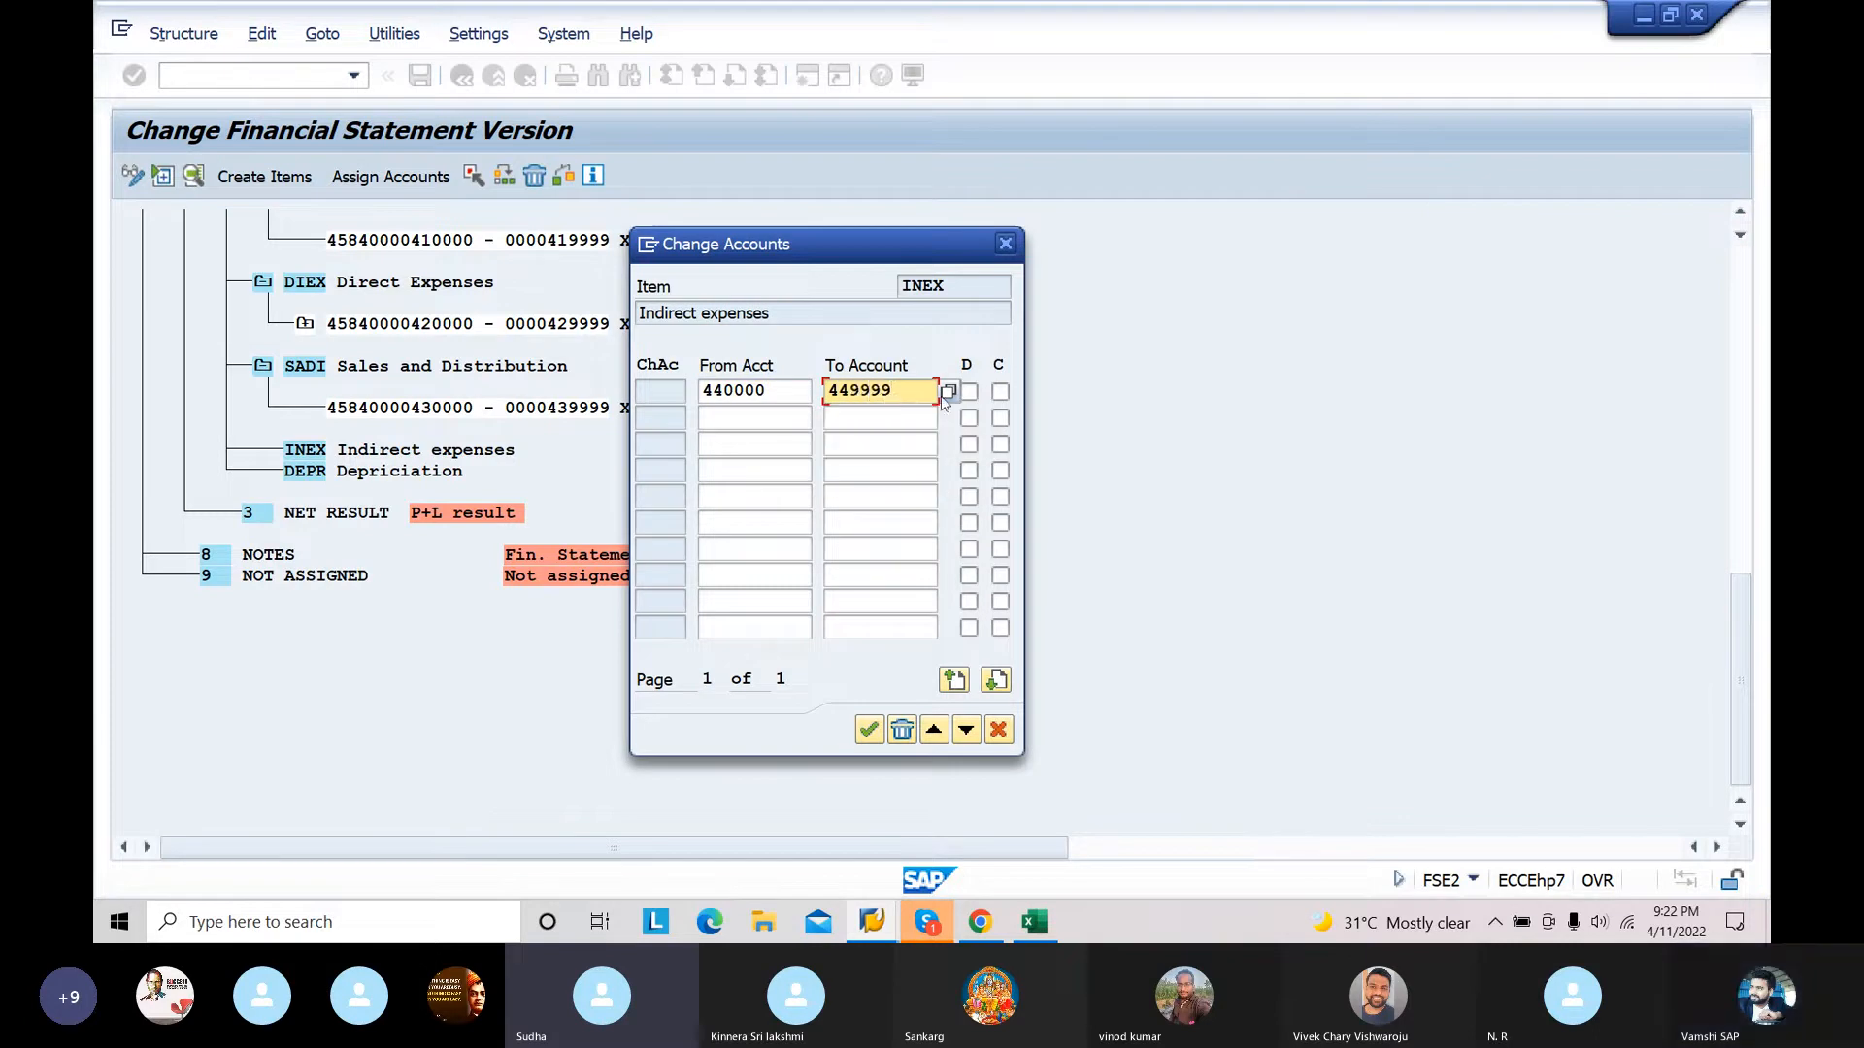
{"action": "type", "text": "9"}
{"action": "left_click", "coordinate": [968, 391]}
{"action": "left_click", "coordinate": [1000, 391]}
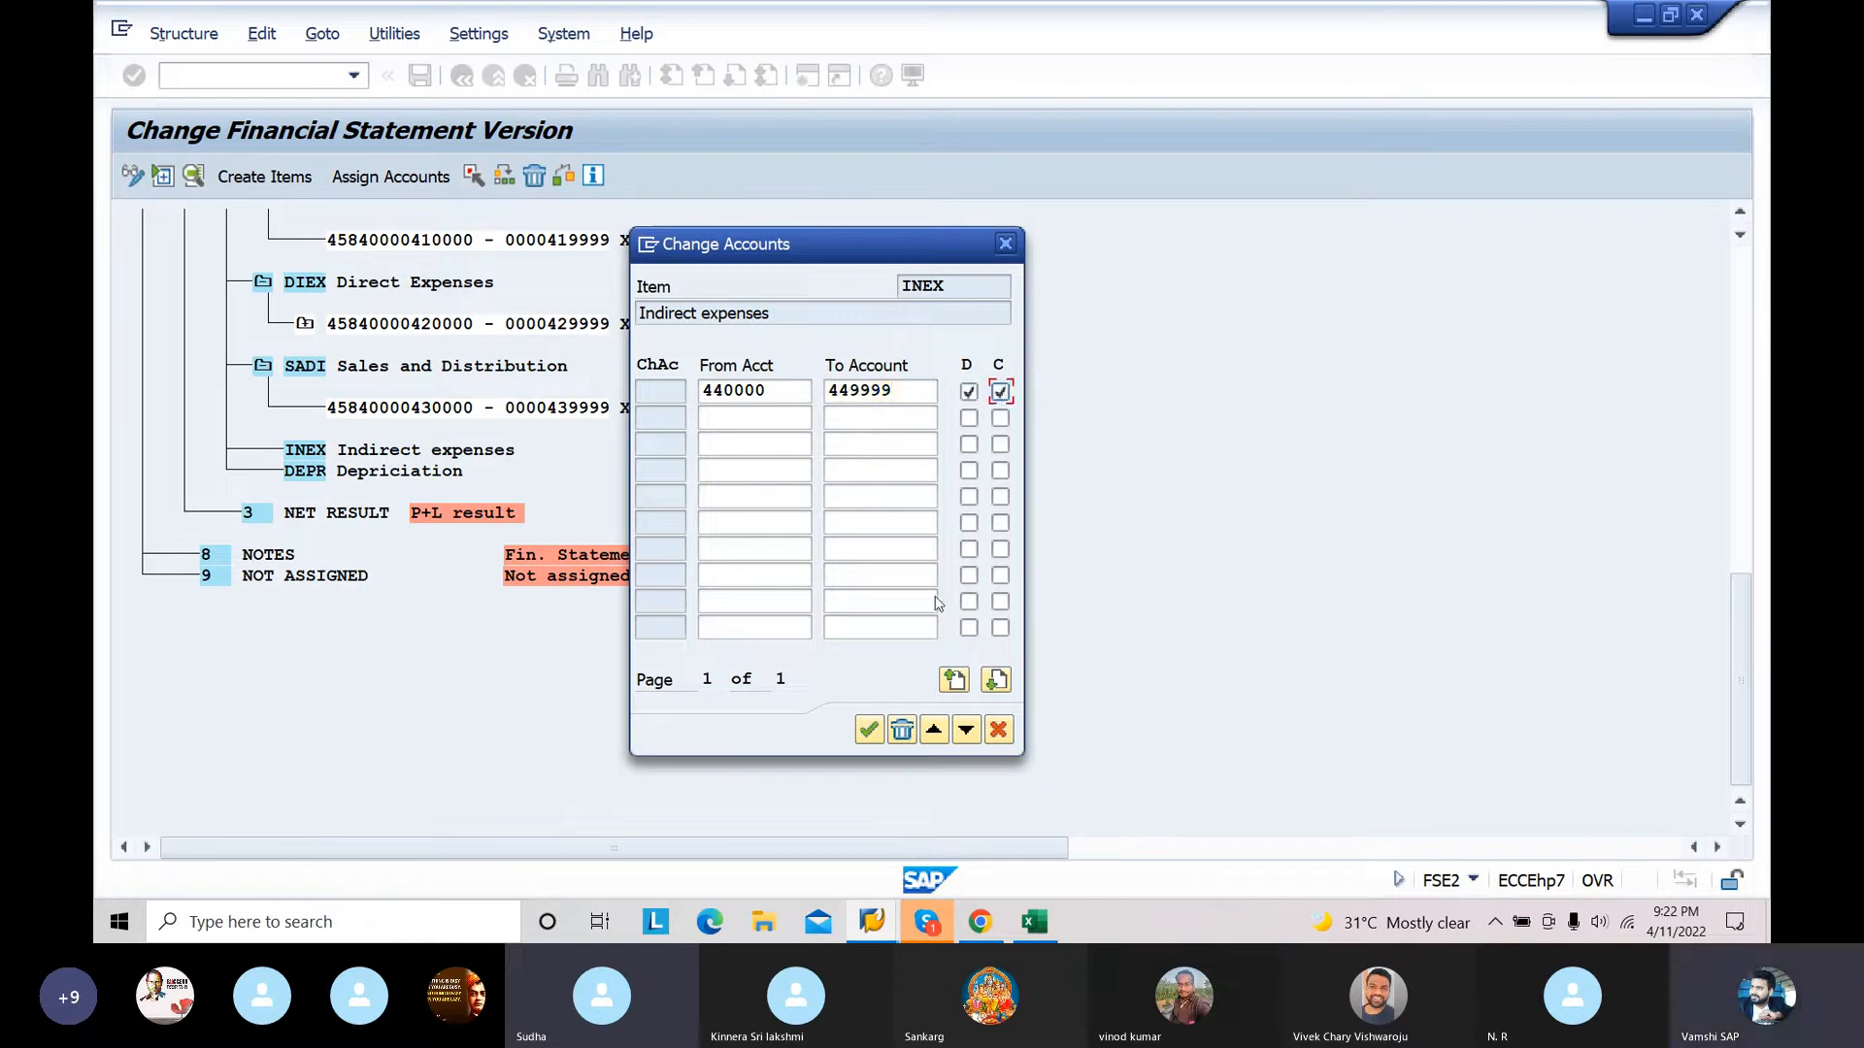
{"action": "left_click", "coordinate": [869, 729]}
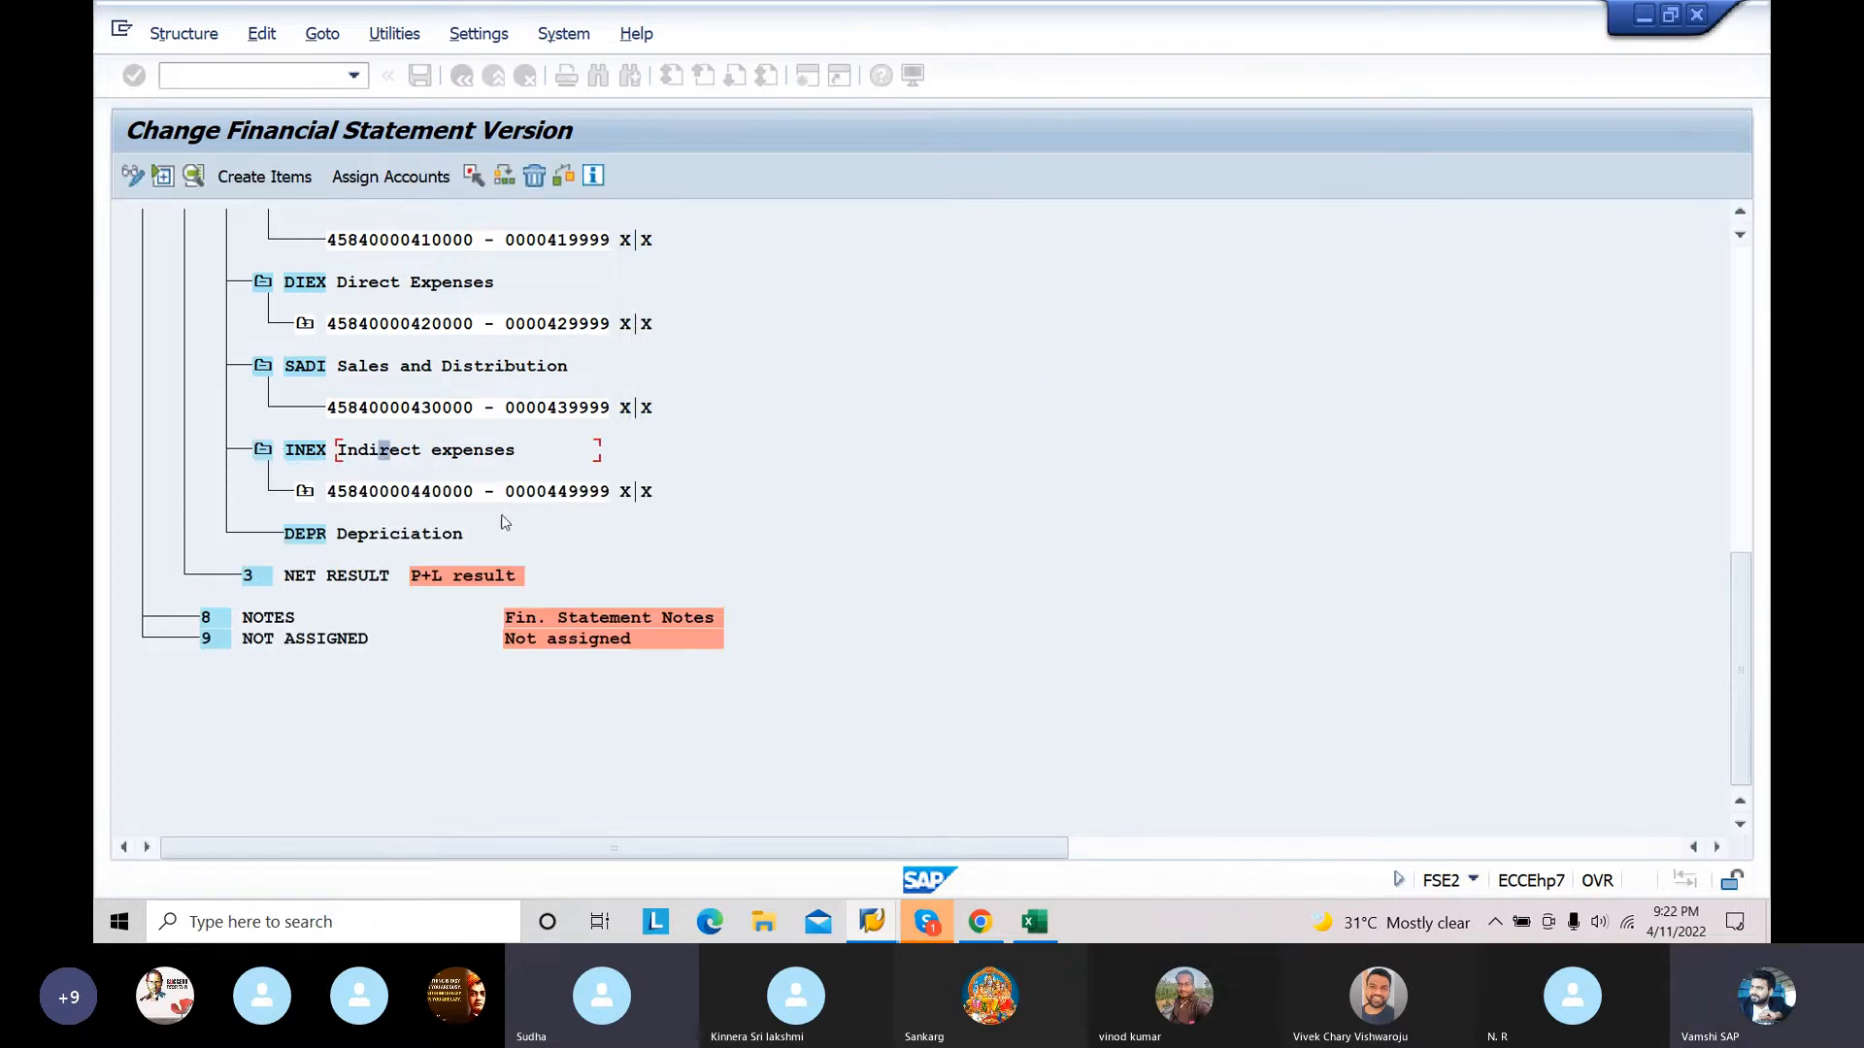
Step: Assign the account range 450000 to 459999 to the DEPR Depriciation item with both D and C indicators enabled, and save the financial statement version
{"action": "left_click", "coordinate": [415, 535]}
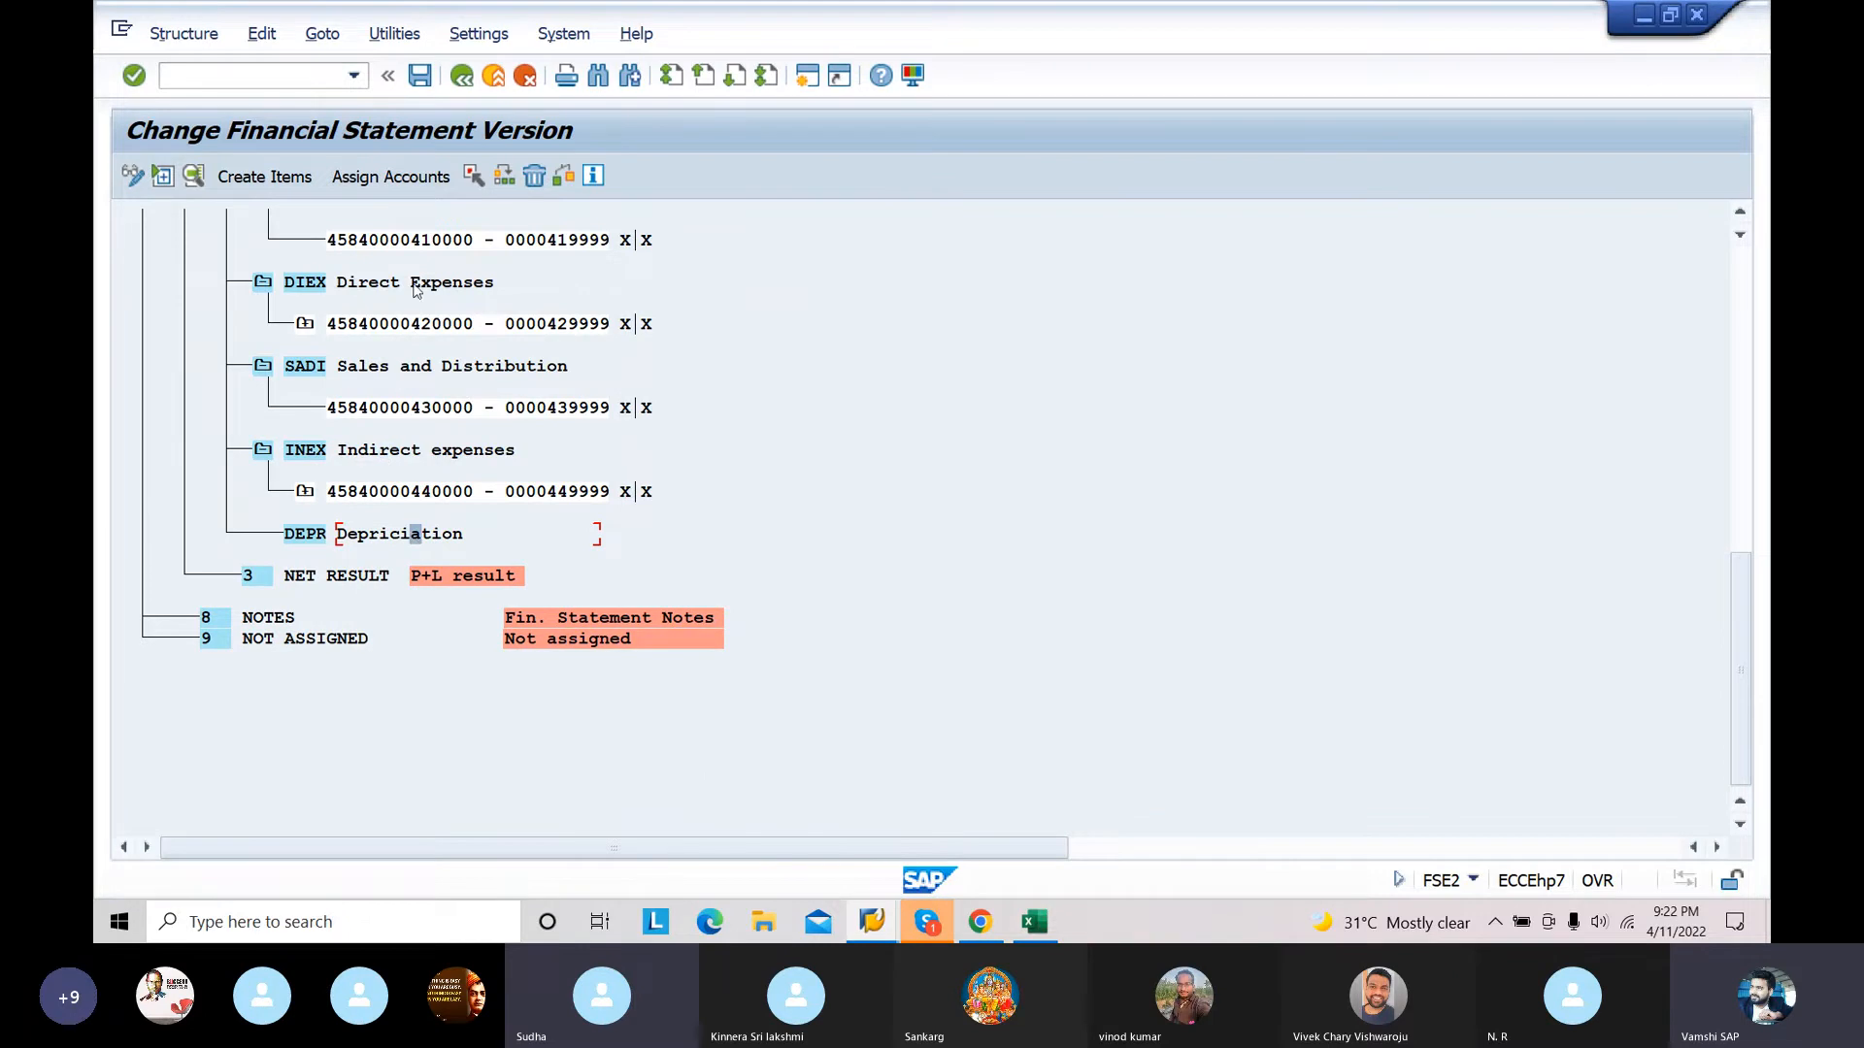
{"action": "left_click", "coordinate": [414, 178]}
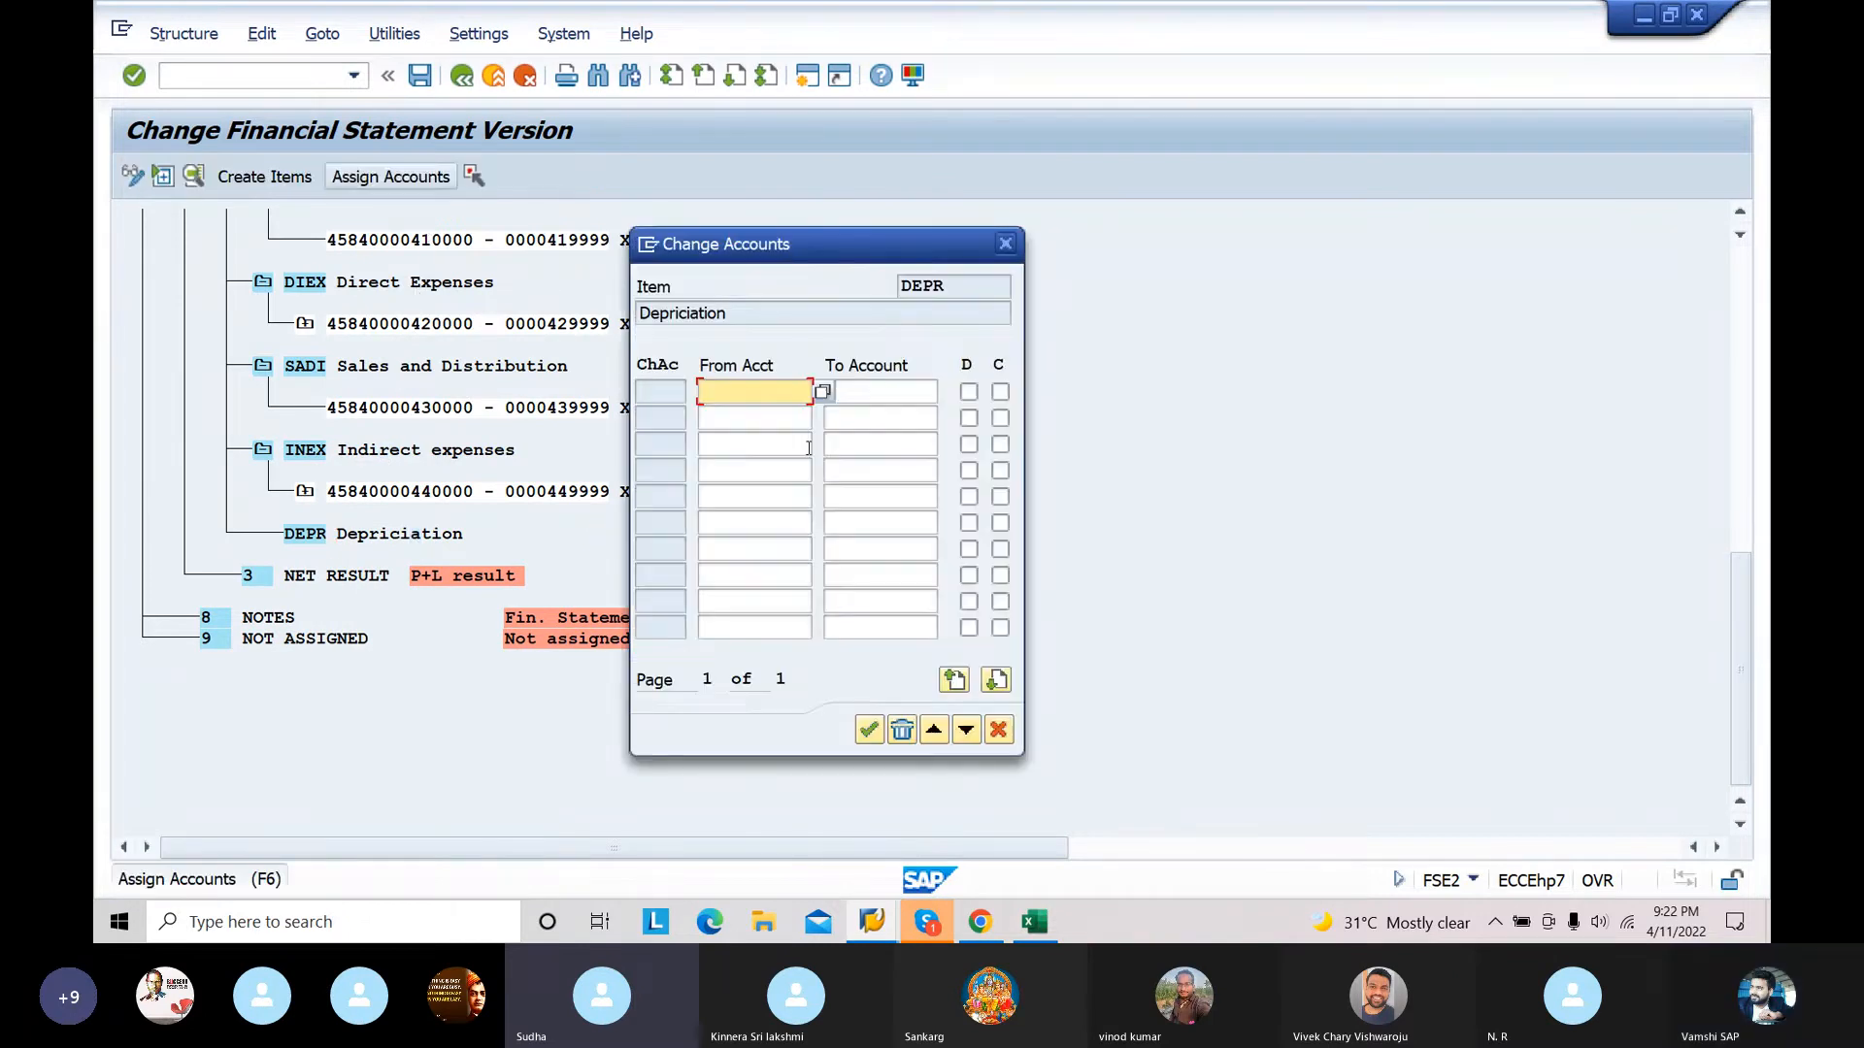
{"action": "type", "text": "450000"}
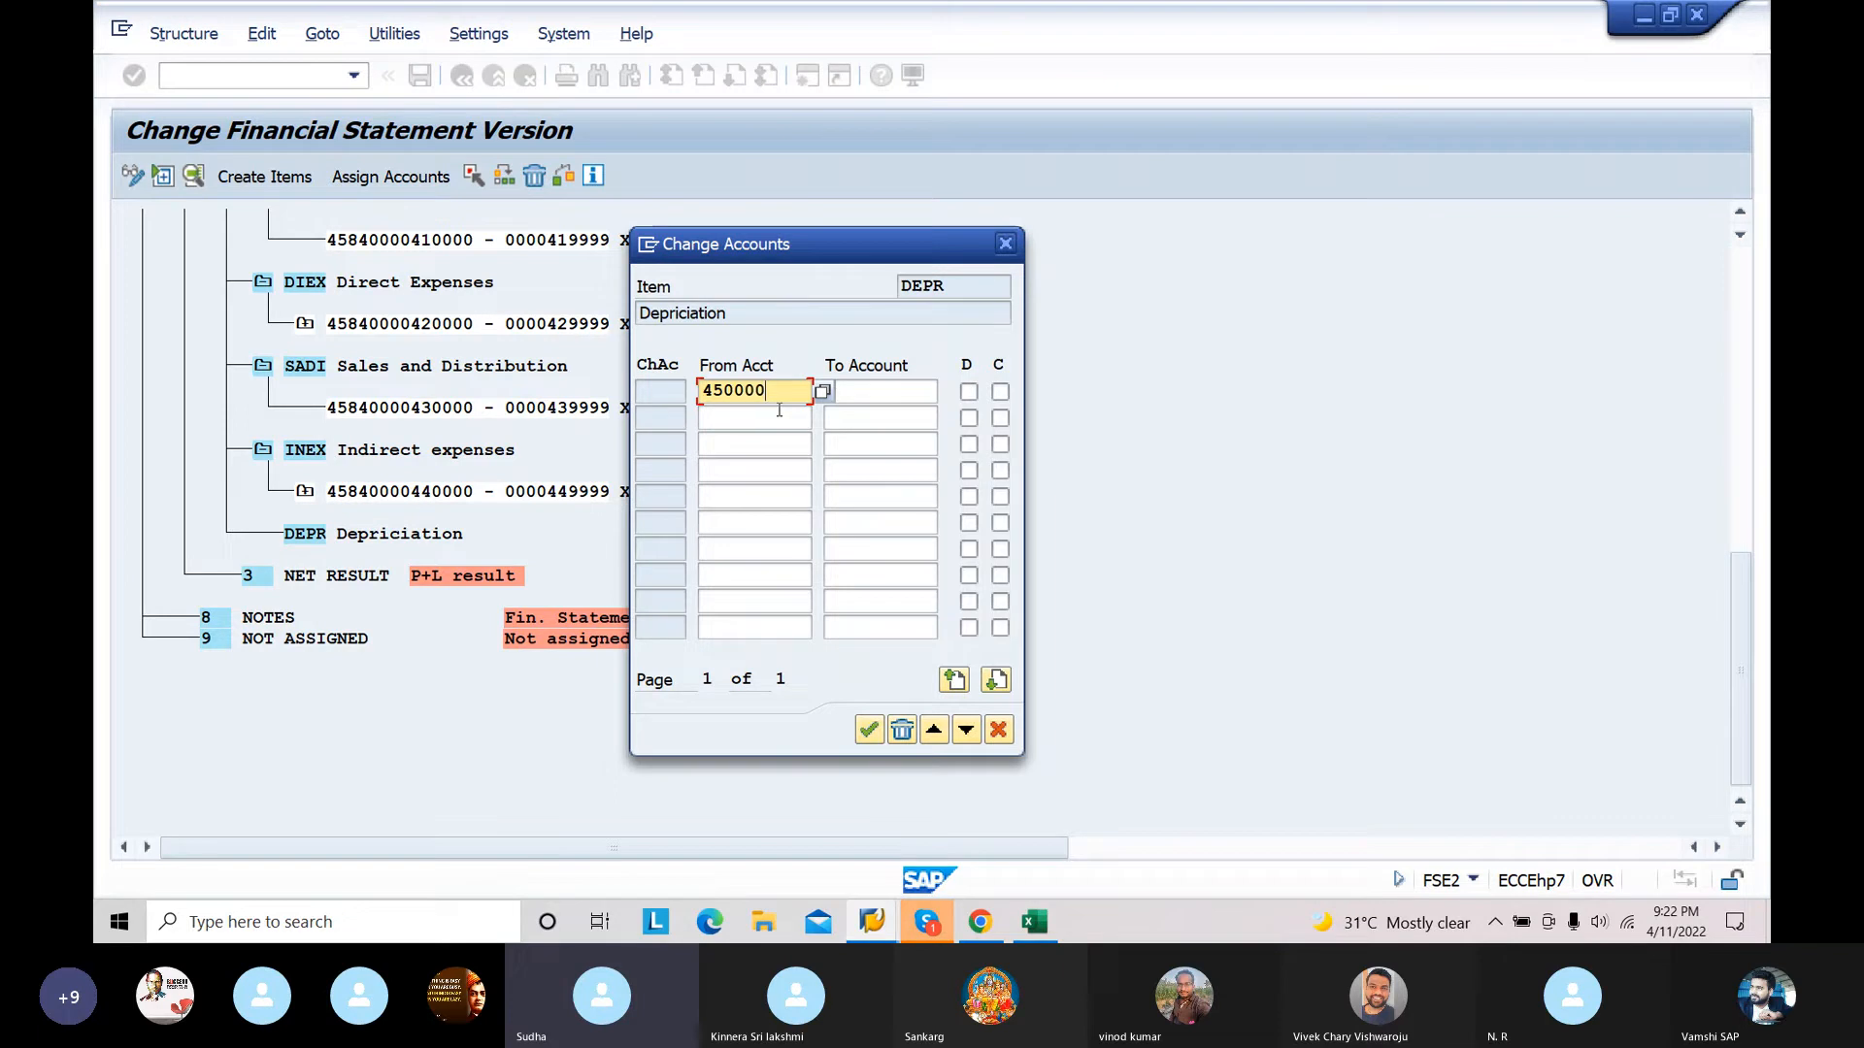
{"action": "left_click", "coordinate": [909, 390]}
{"action": "type", "text": "459999"}
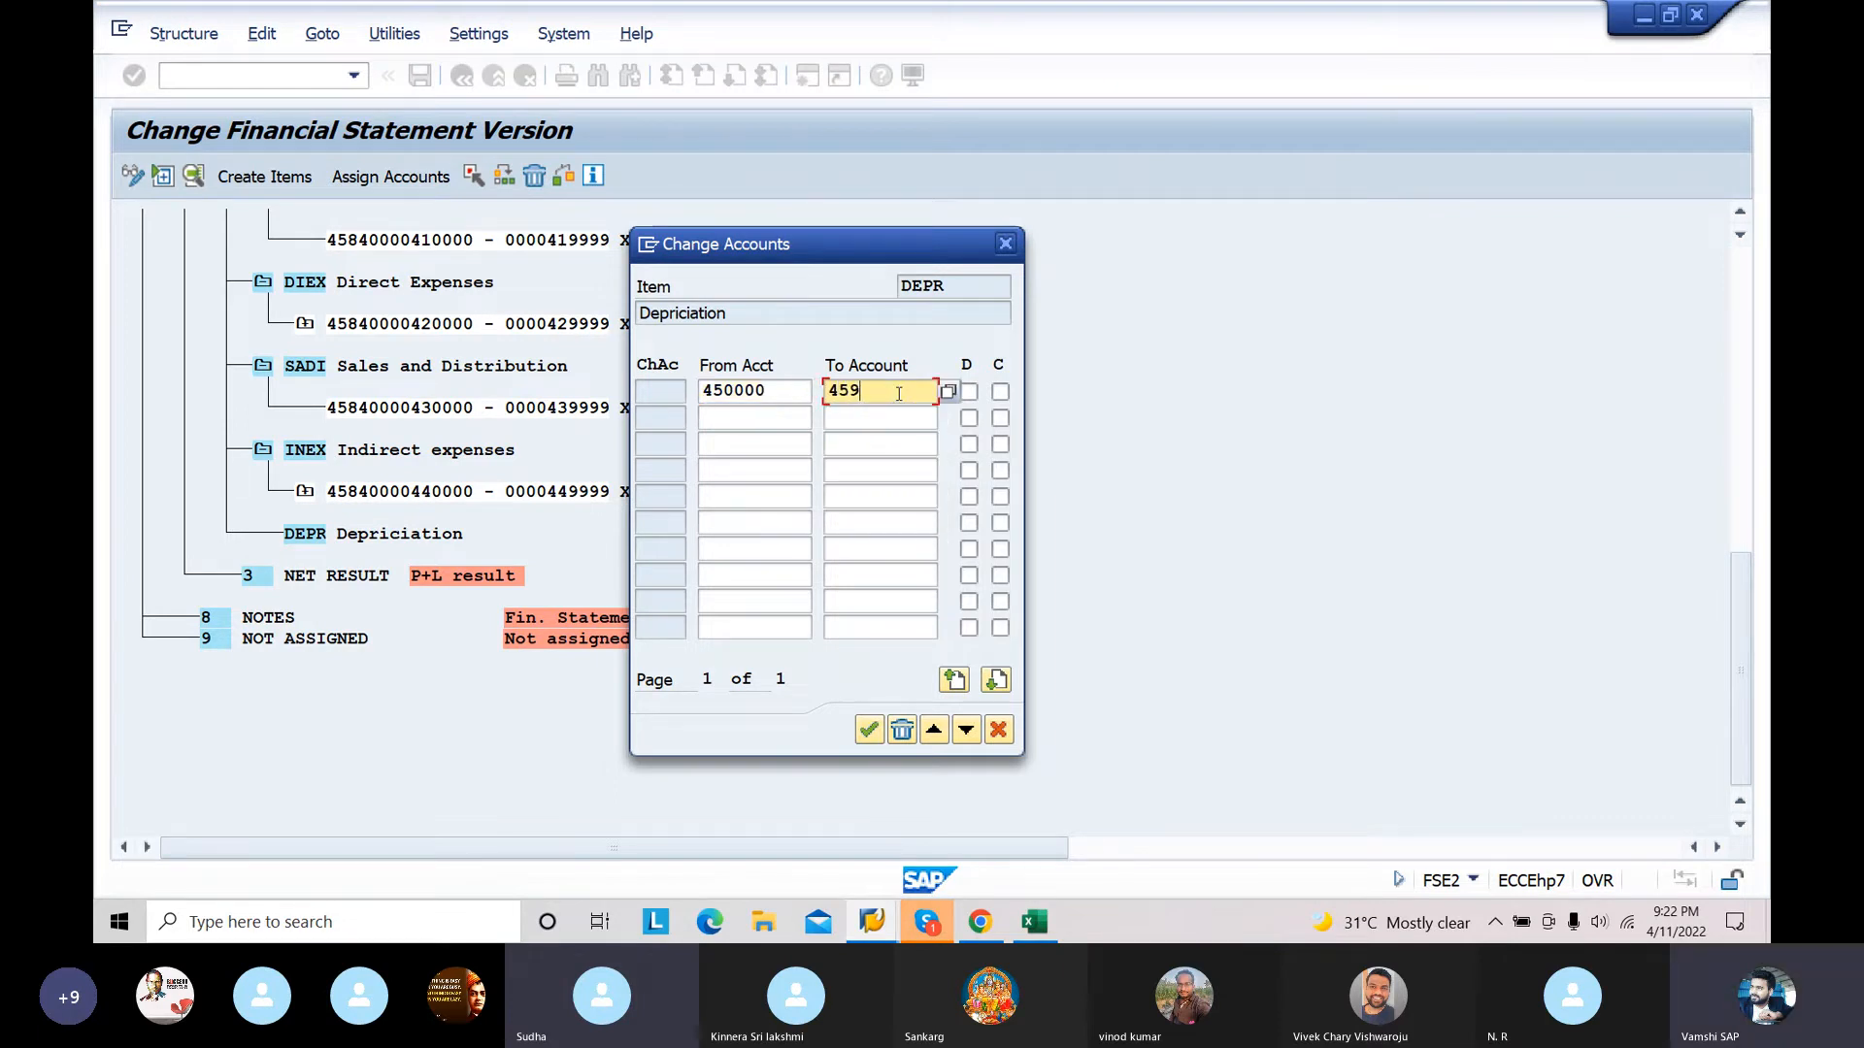
{"action": "left_click", "coordinate": [968, 391]}
{"action": "left_click", "coordinate": [1001, 393]}
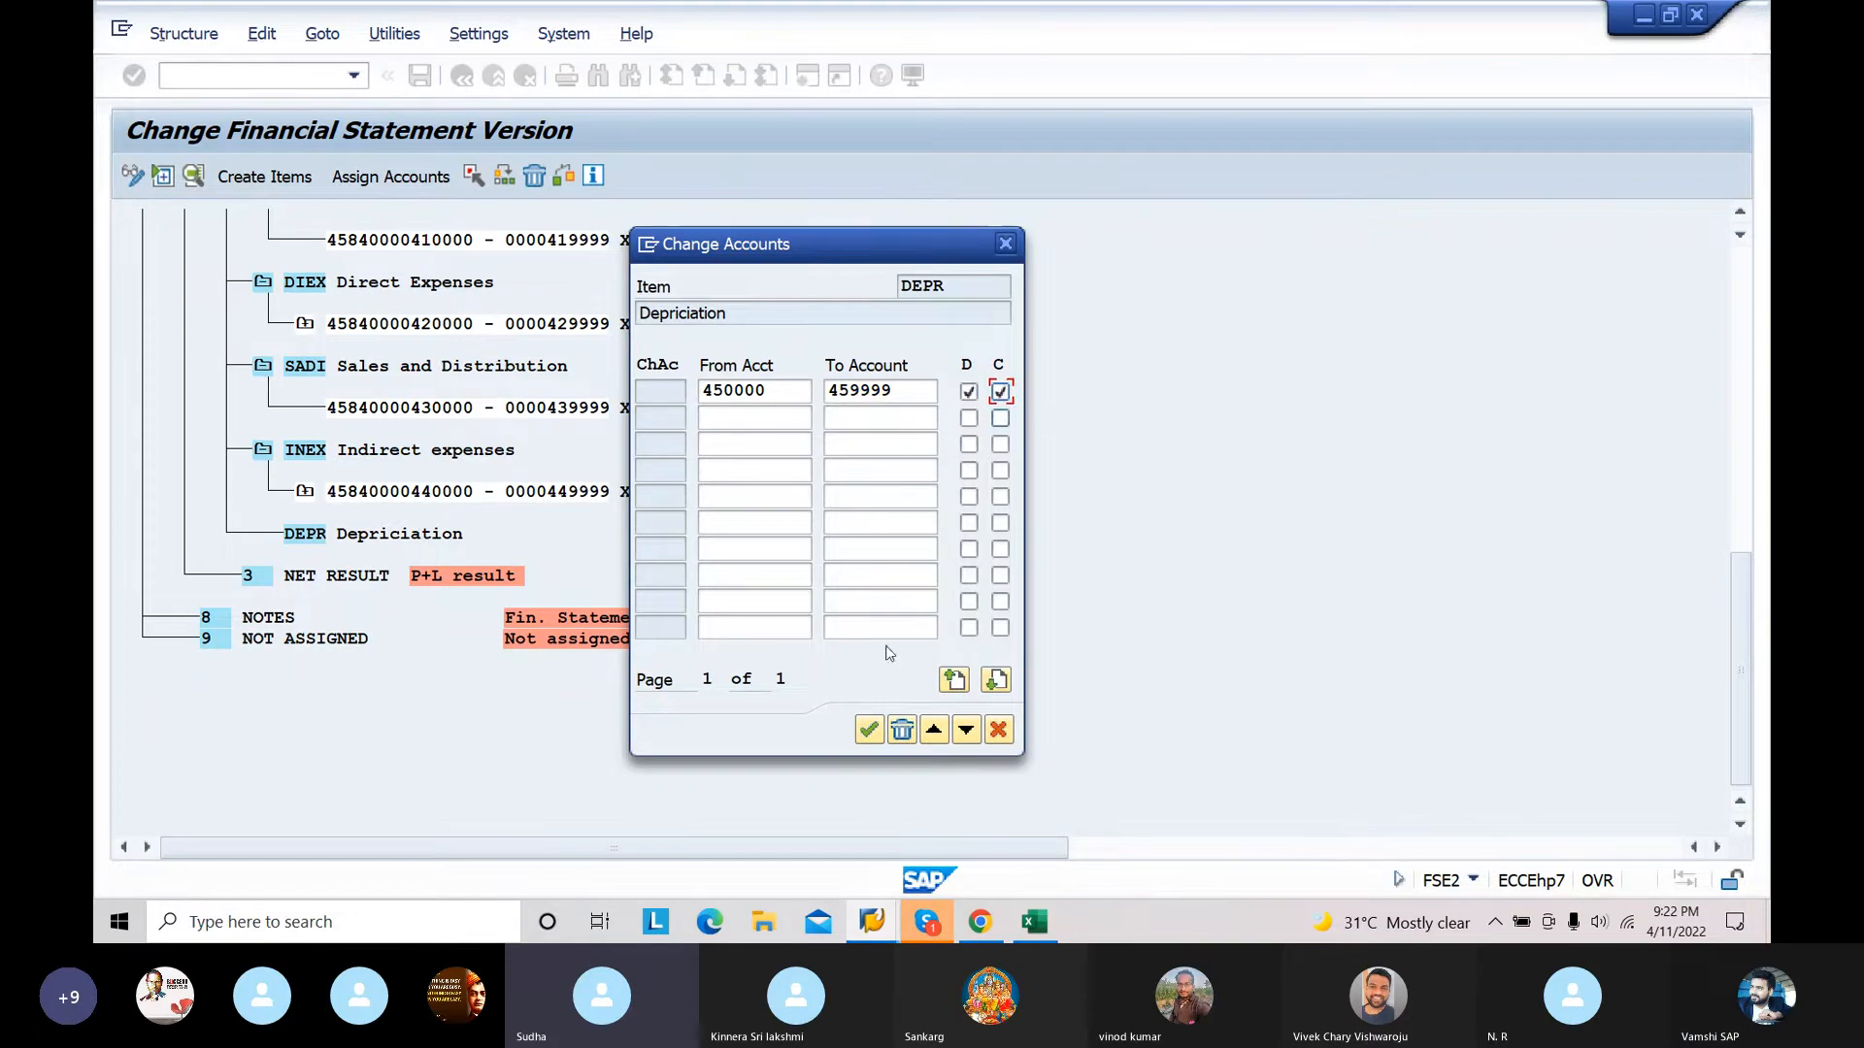
{"action": "left_click", "coordinate": [869, 733]}
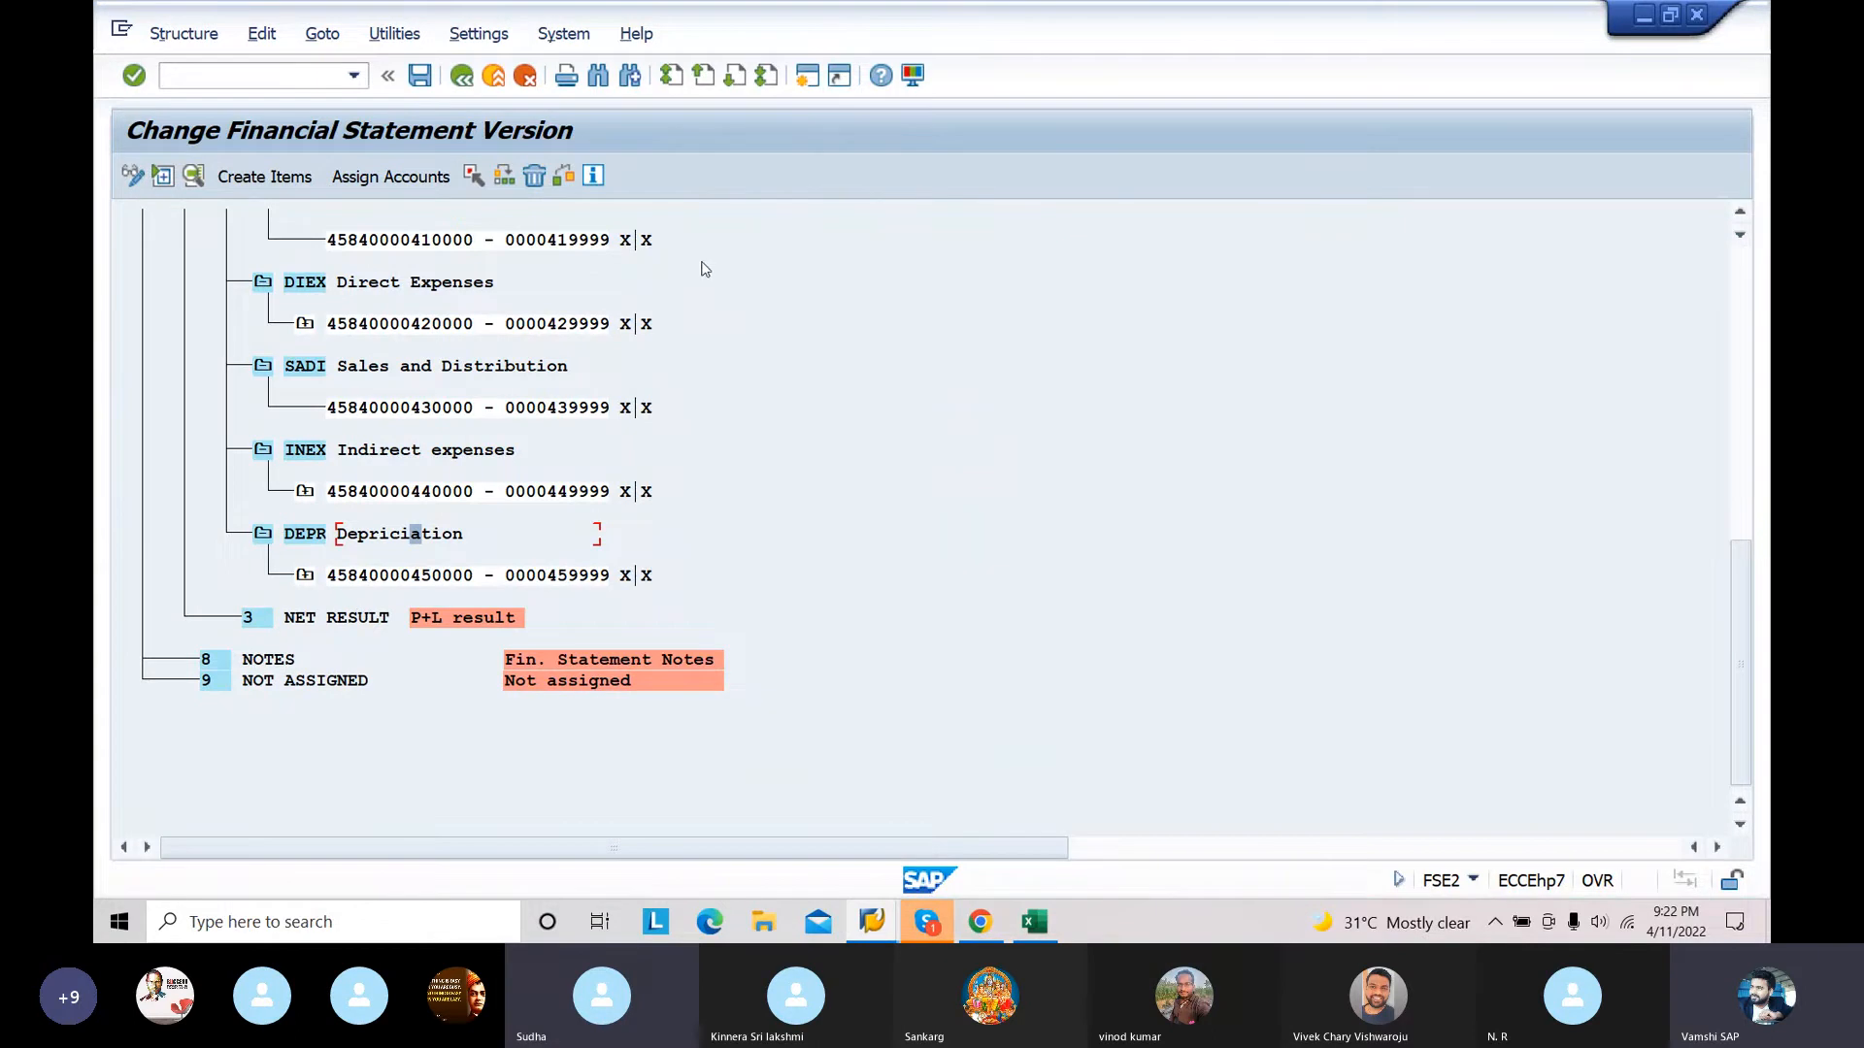
{"action": "left_click", "coordinate": [425, 84]}
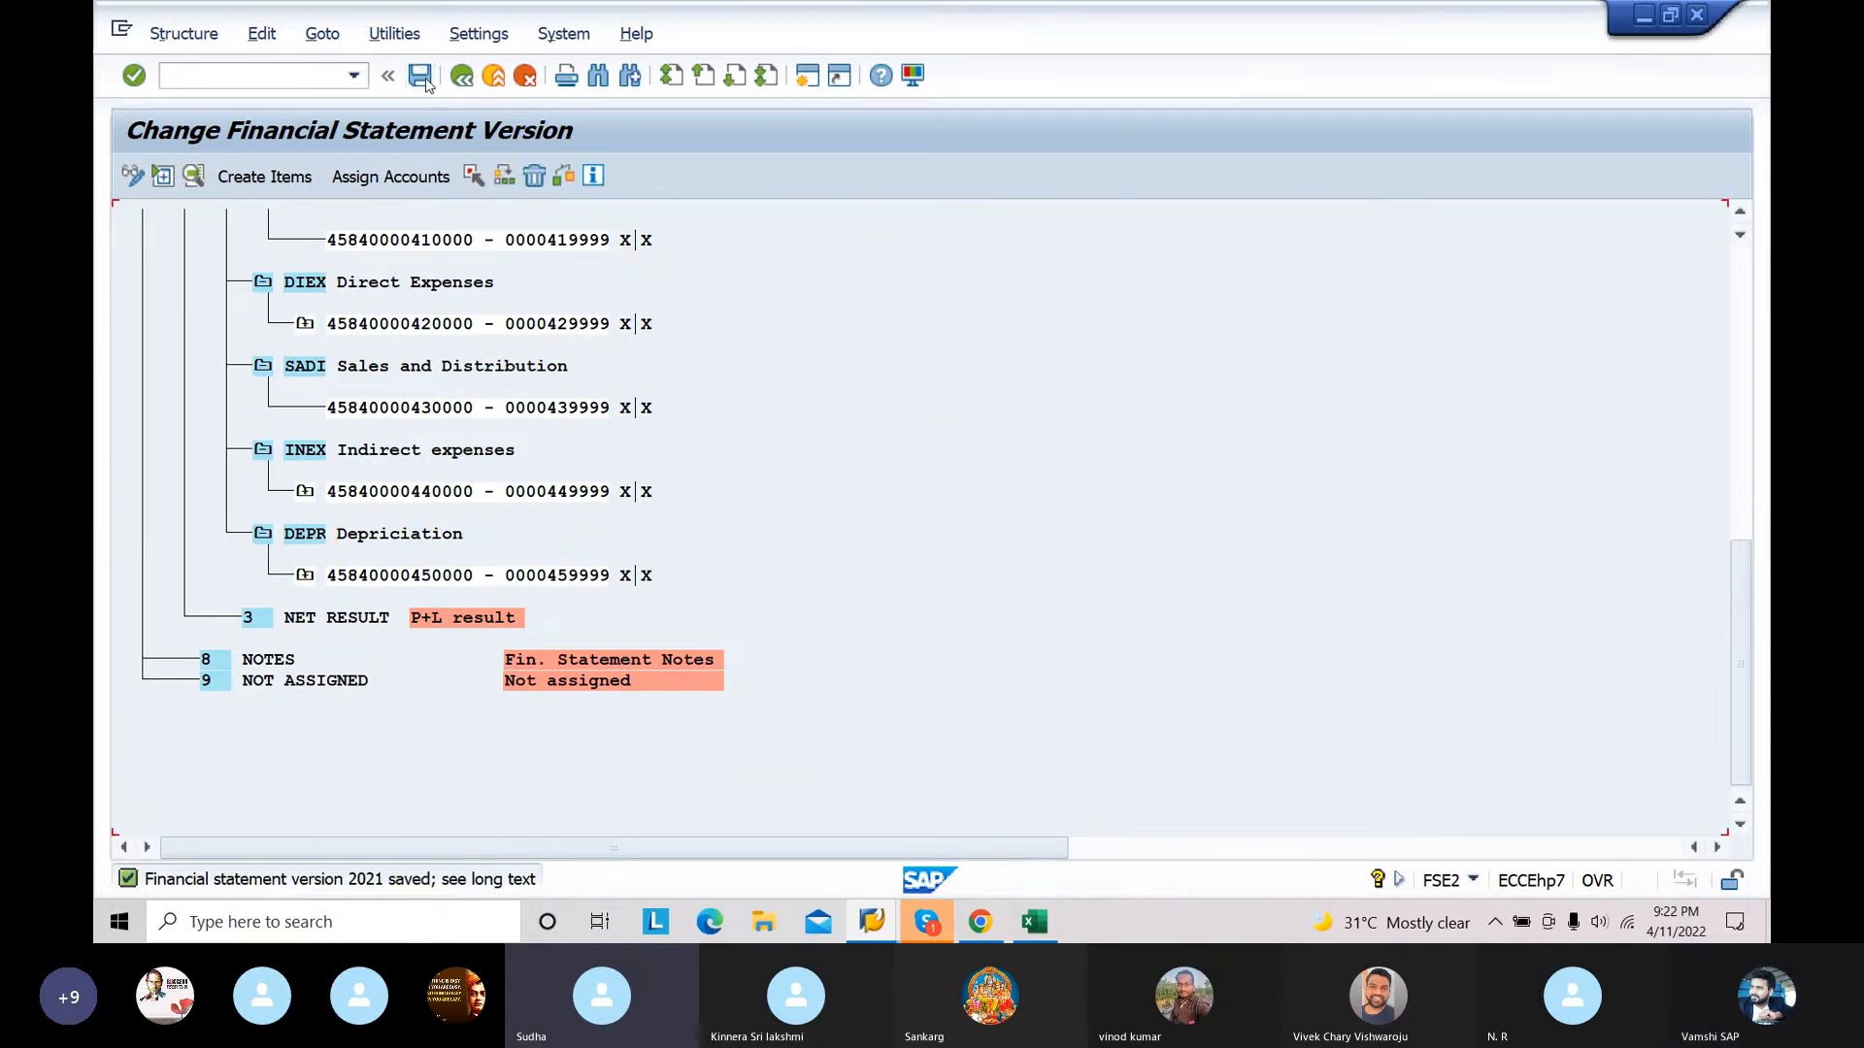
Step: Open a new session and start the Financial Statements report with transaction F.01
{"action": "left_click", "coordinate": [802, 78]}
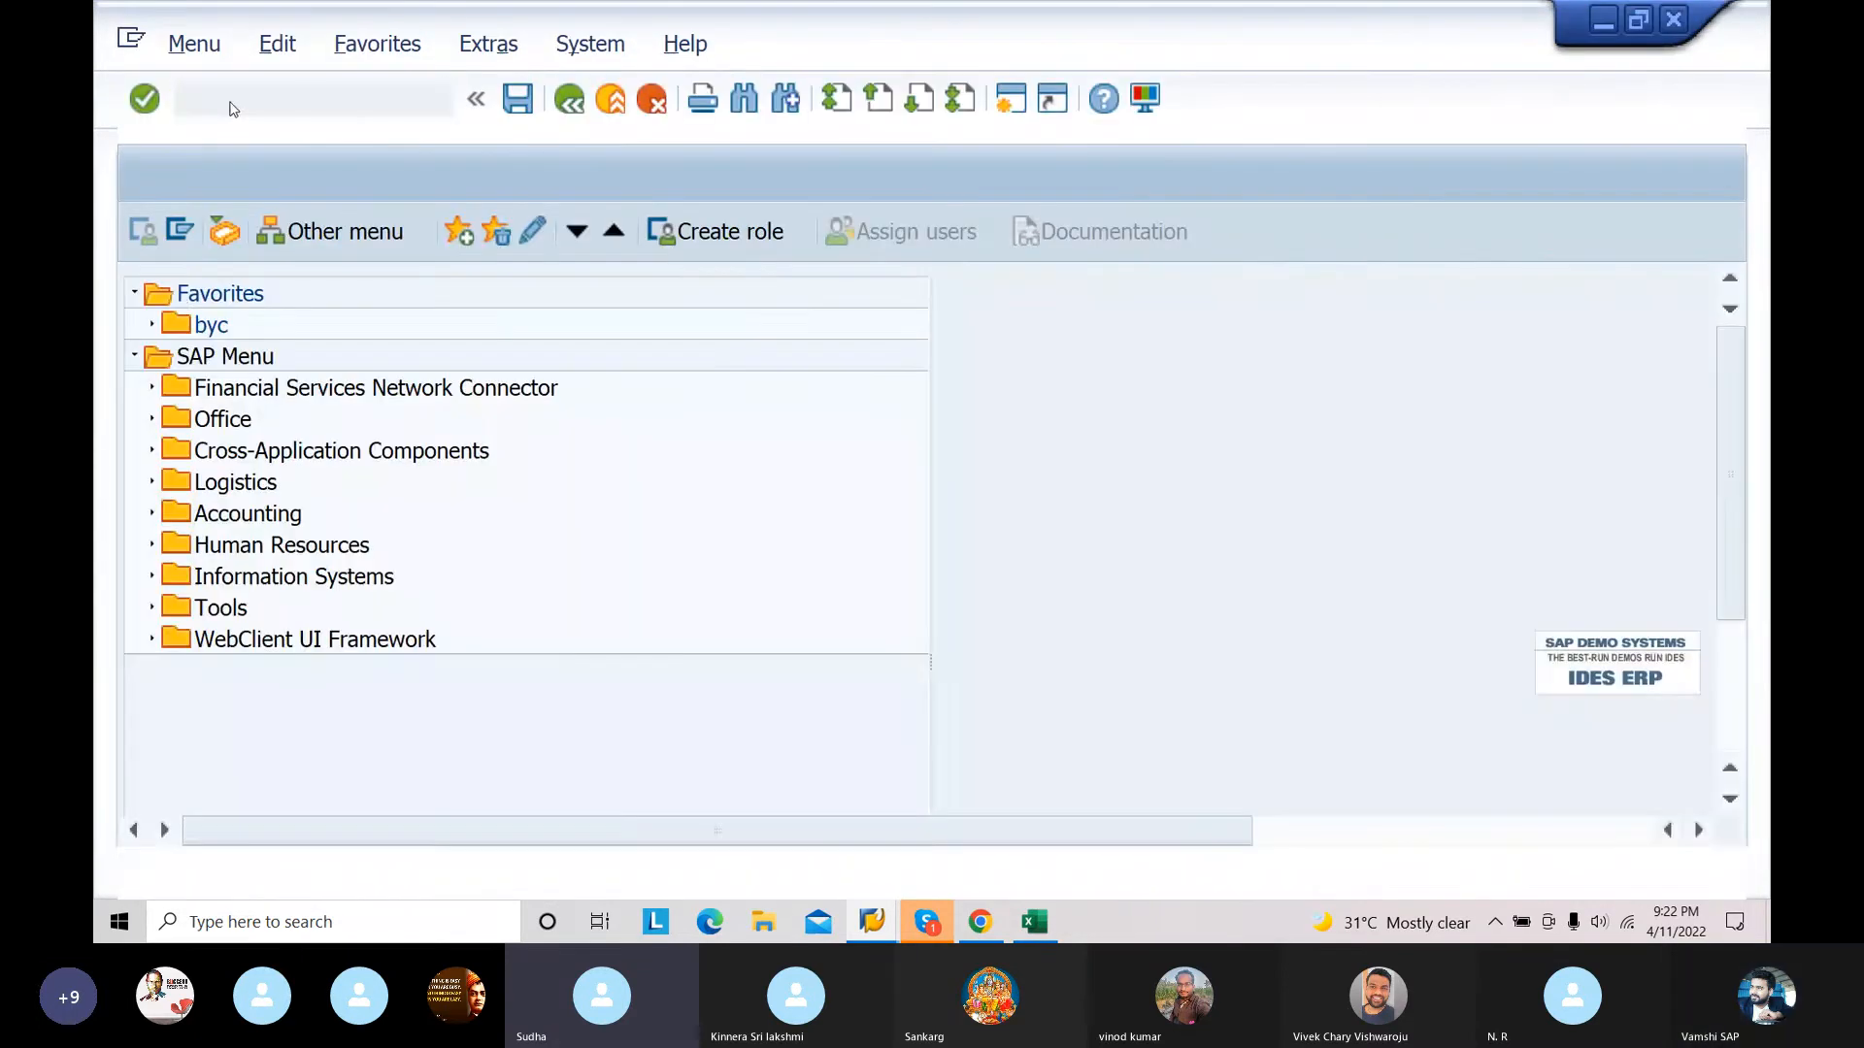
{"action": "type", "text": "F.01"}
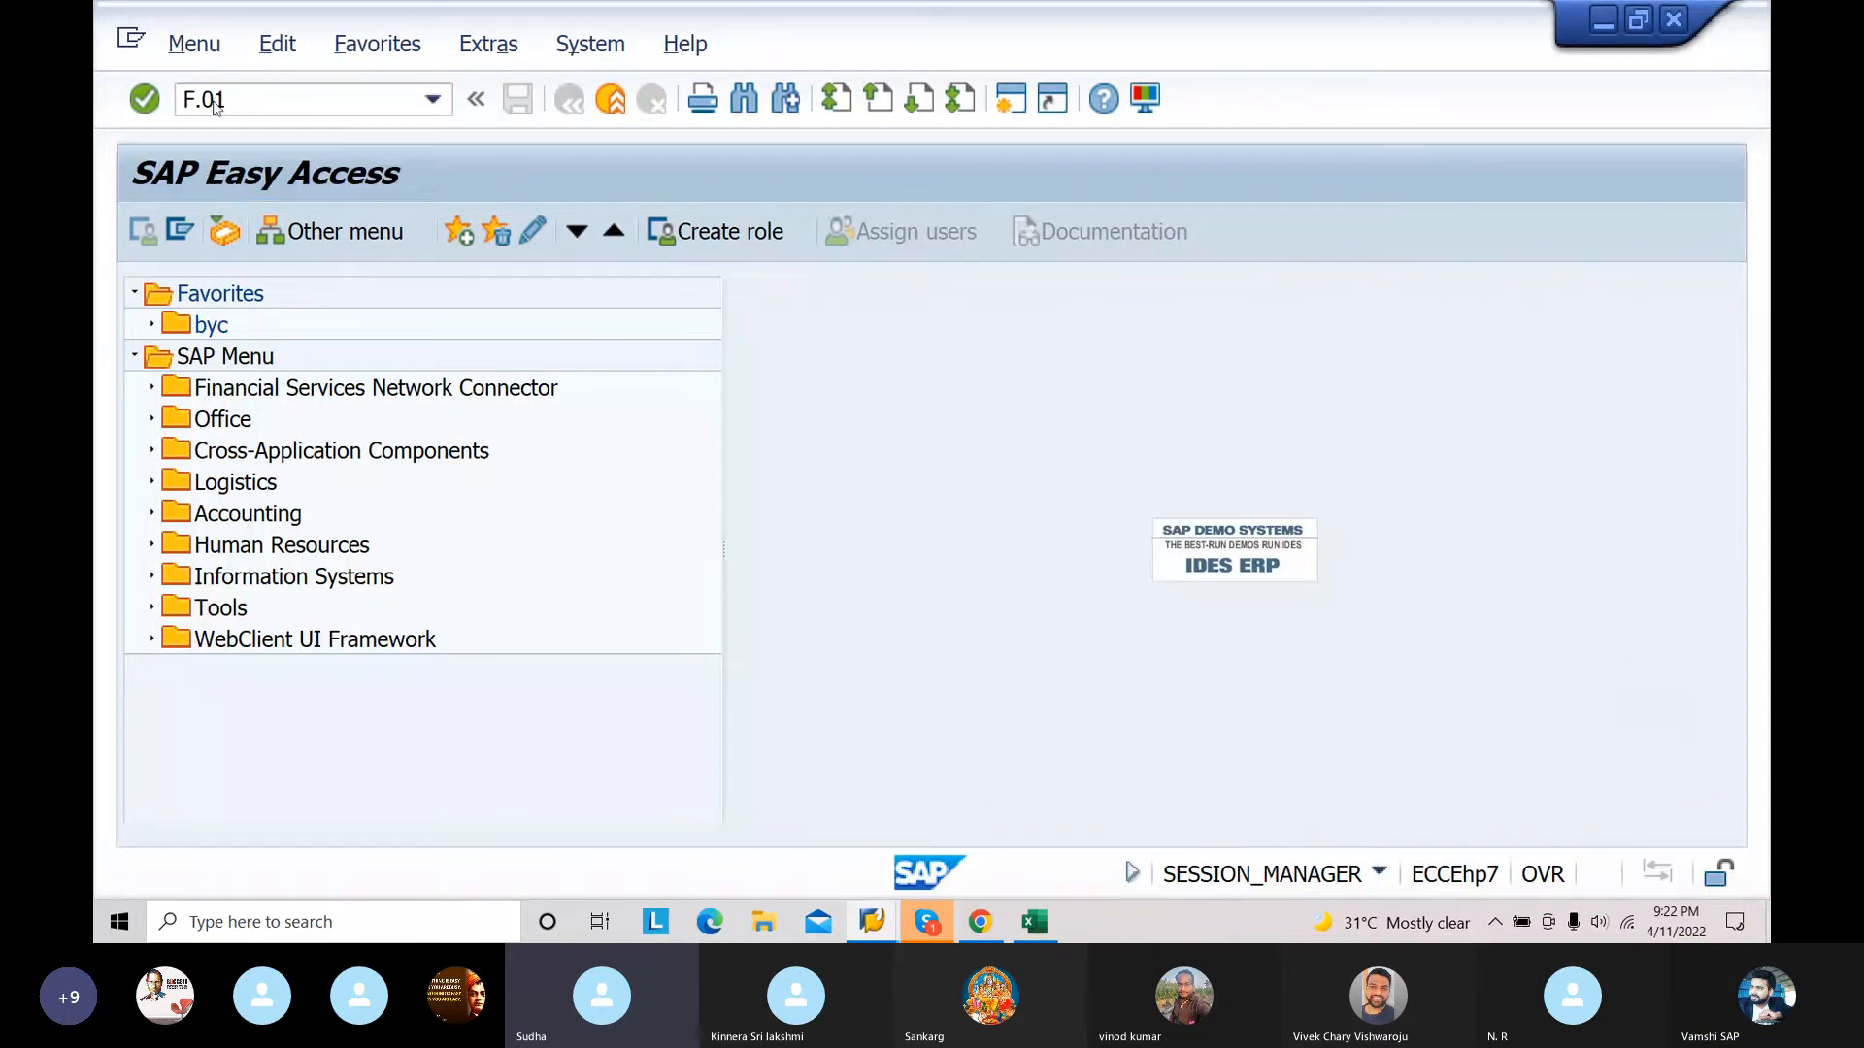
{"action": "key", "text": "Return"}
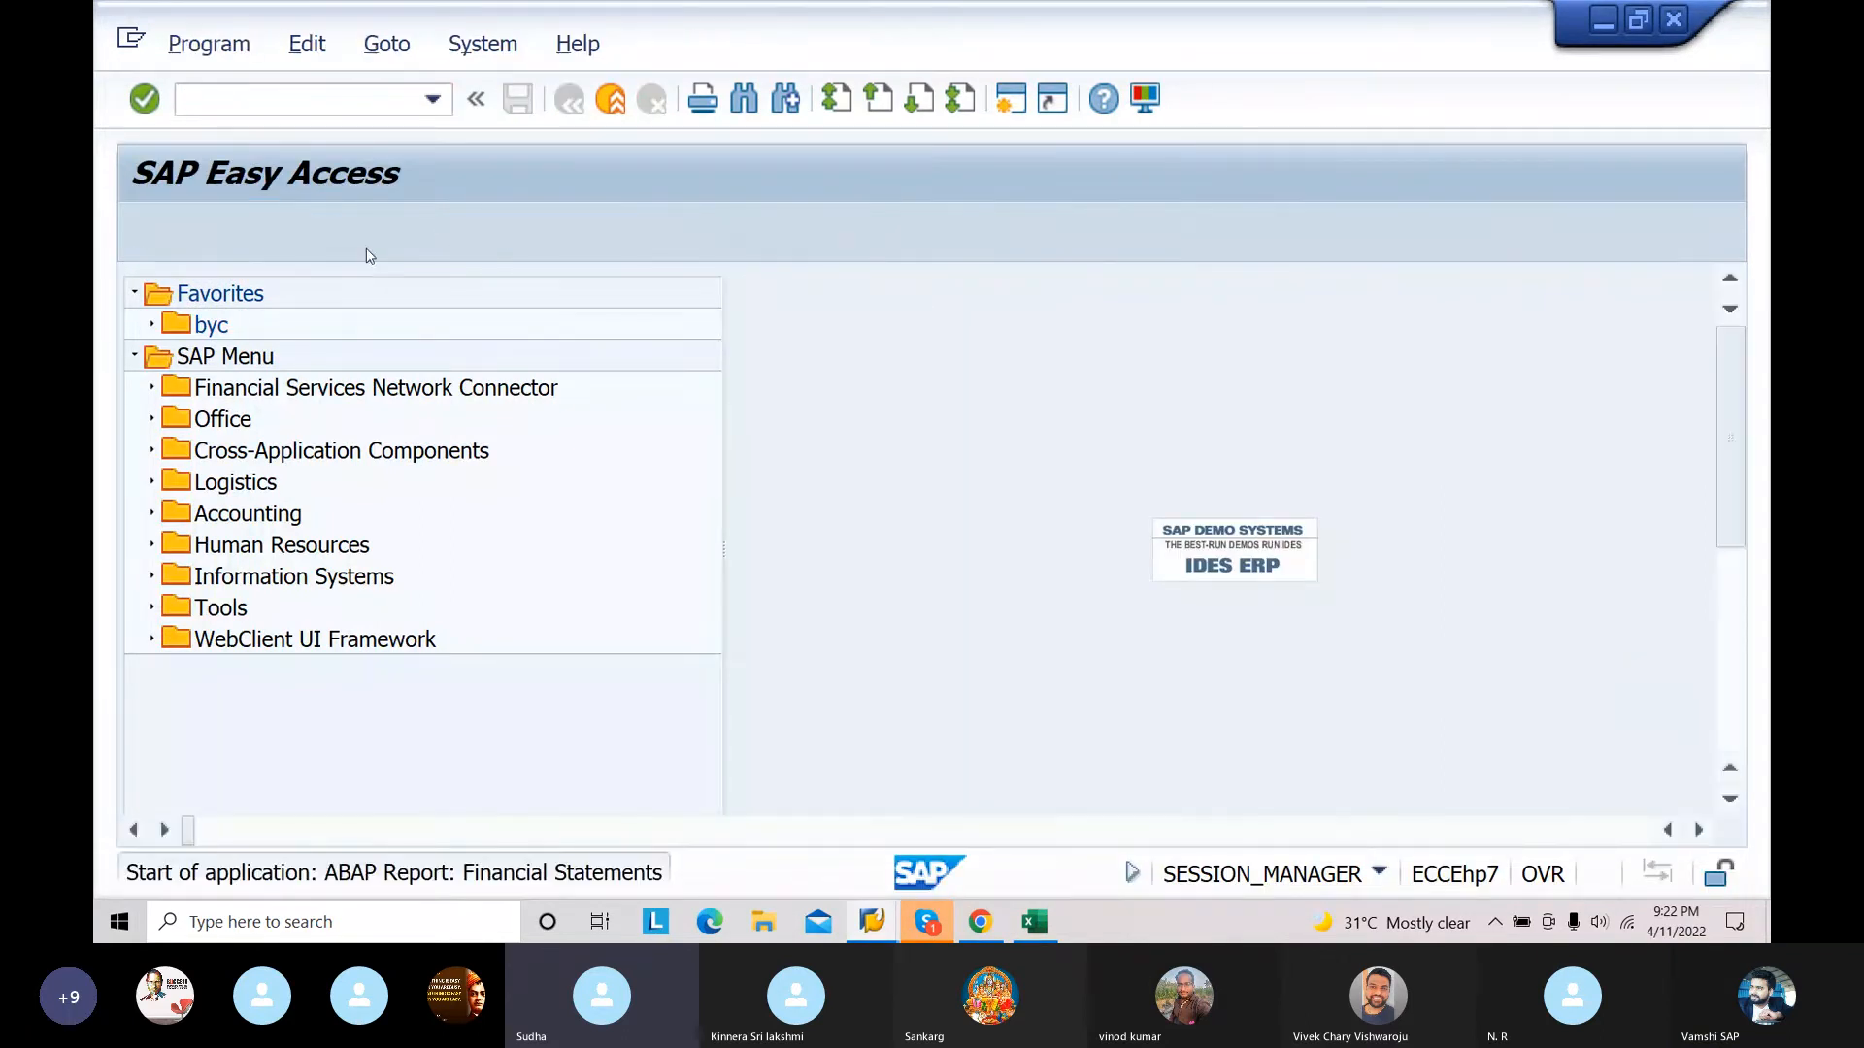
Step: Set the report's chart of accounts to 4584 and the company code to 1009
{"action": "type", "text": "4584"}
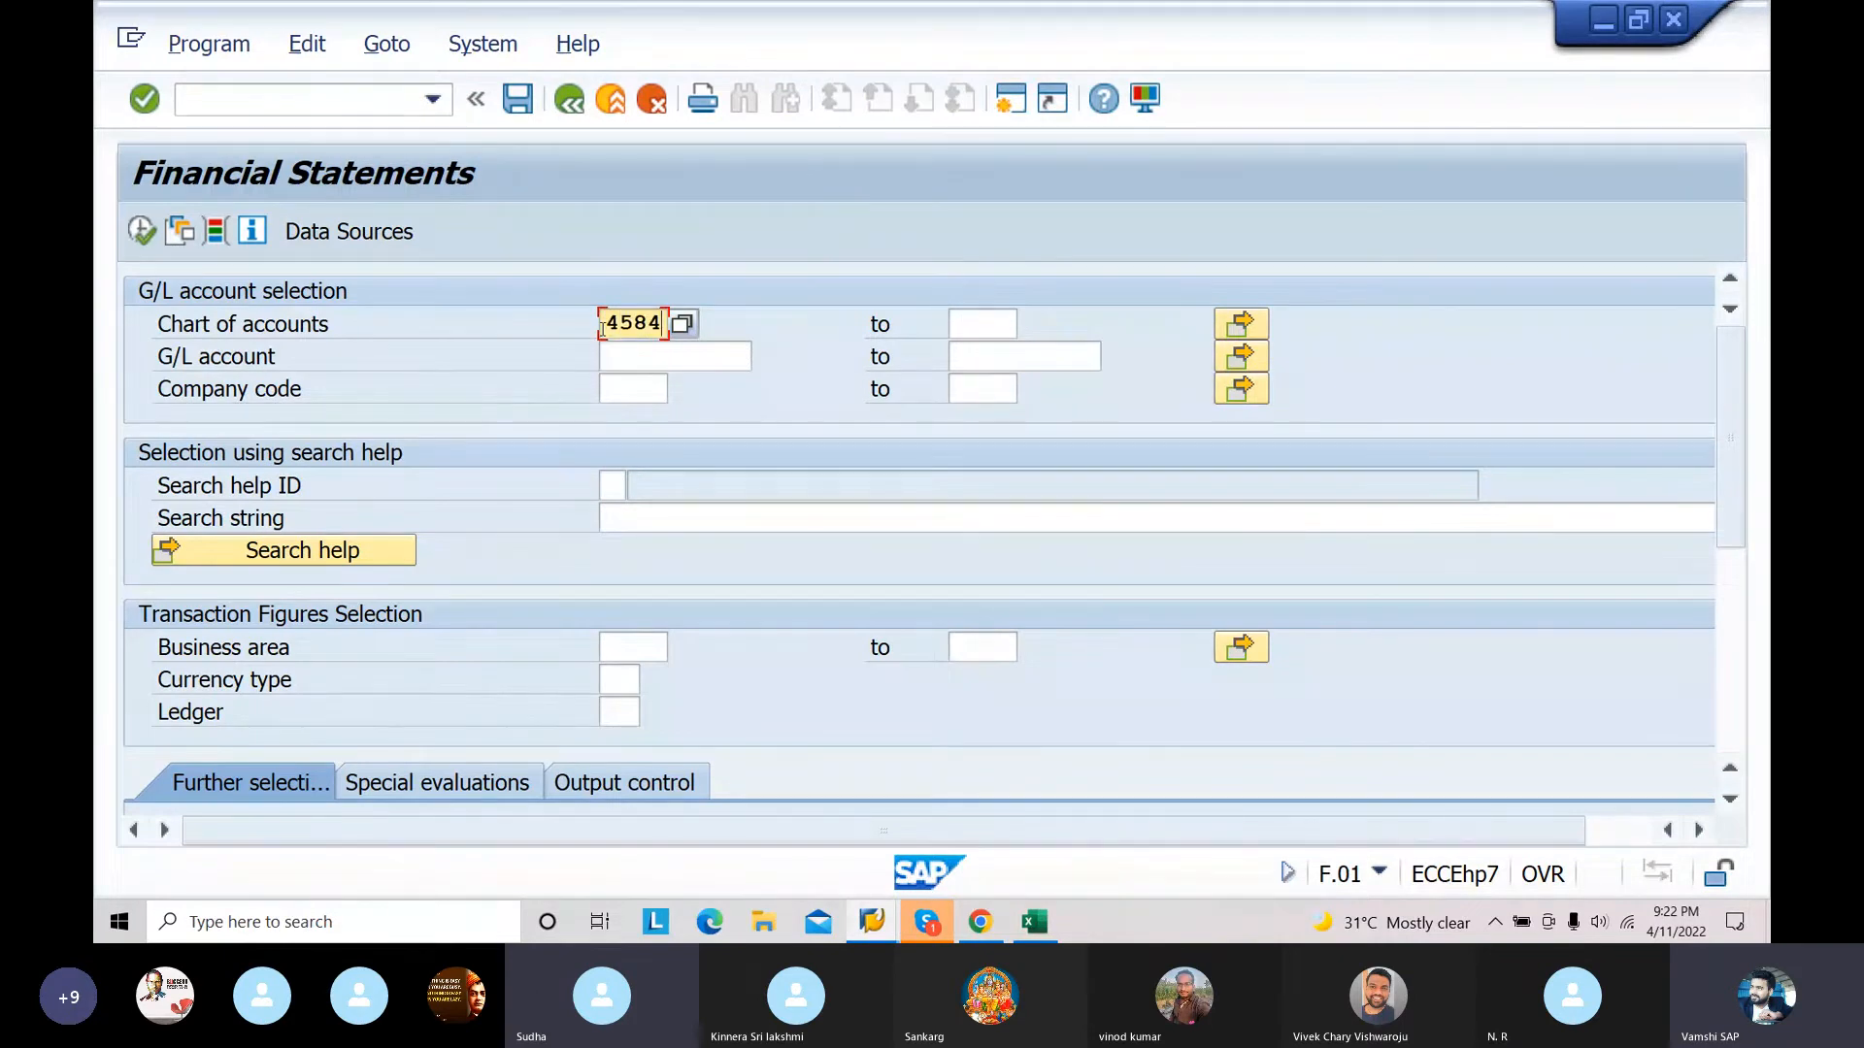
{"action": "left_click", "coordinate": [645, 389]}
{"action": "type", "text": "100"}
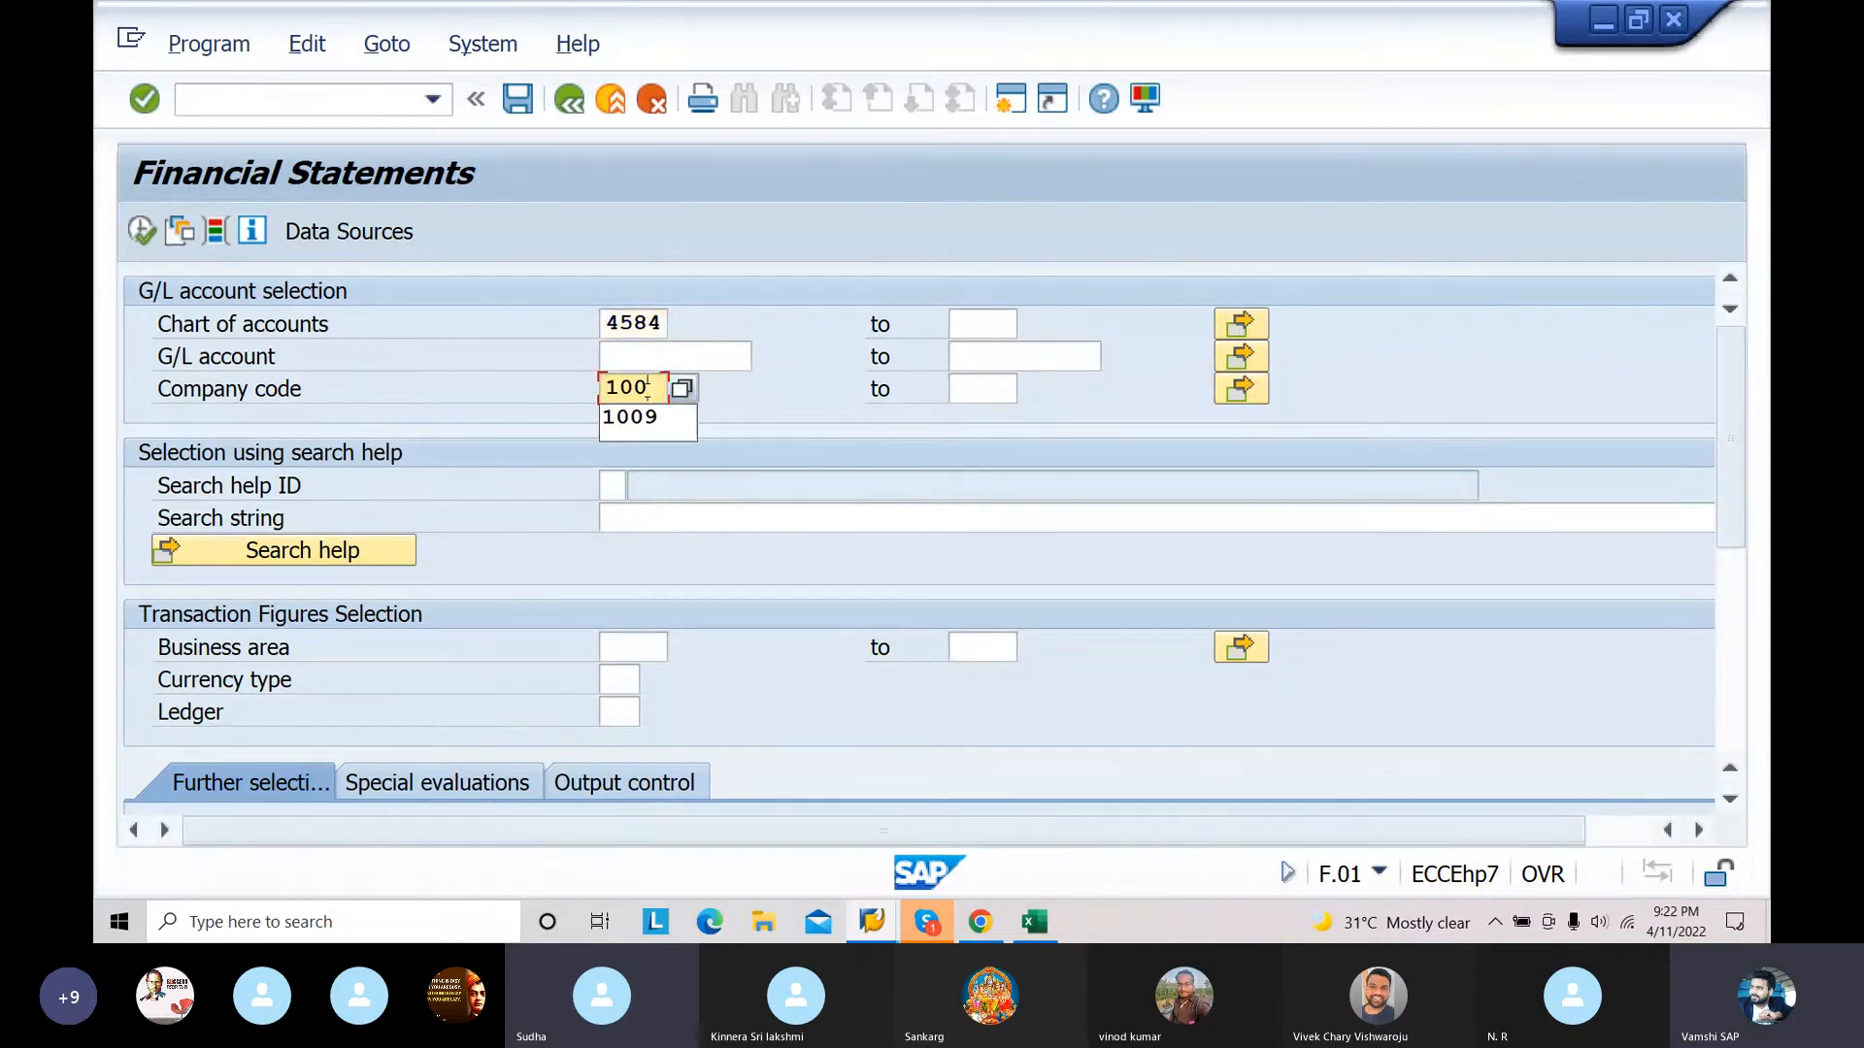
{"action": "type", "text": "9"}
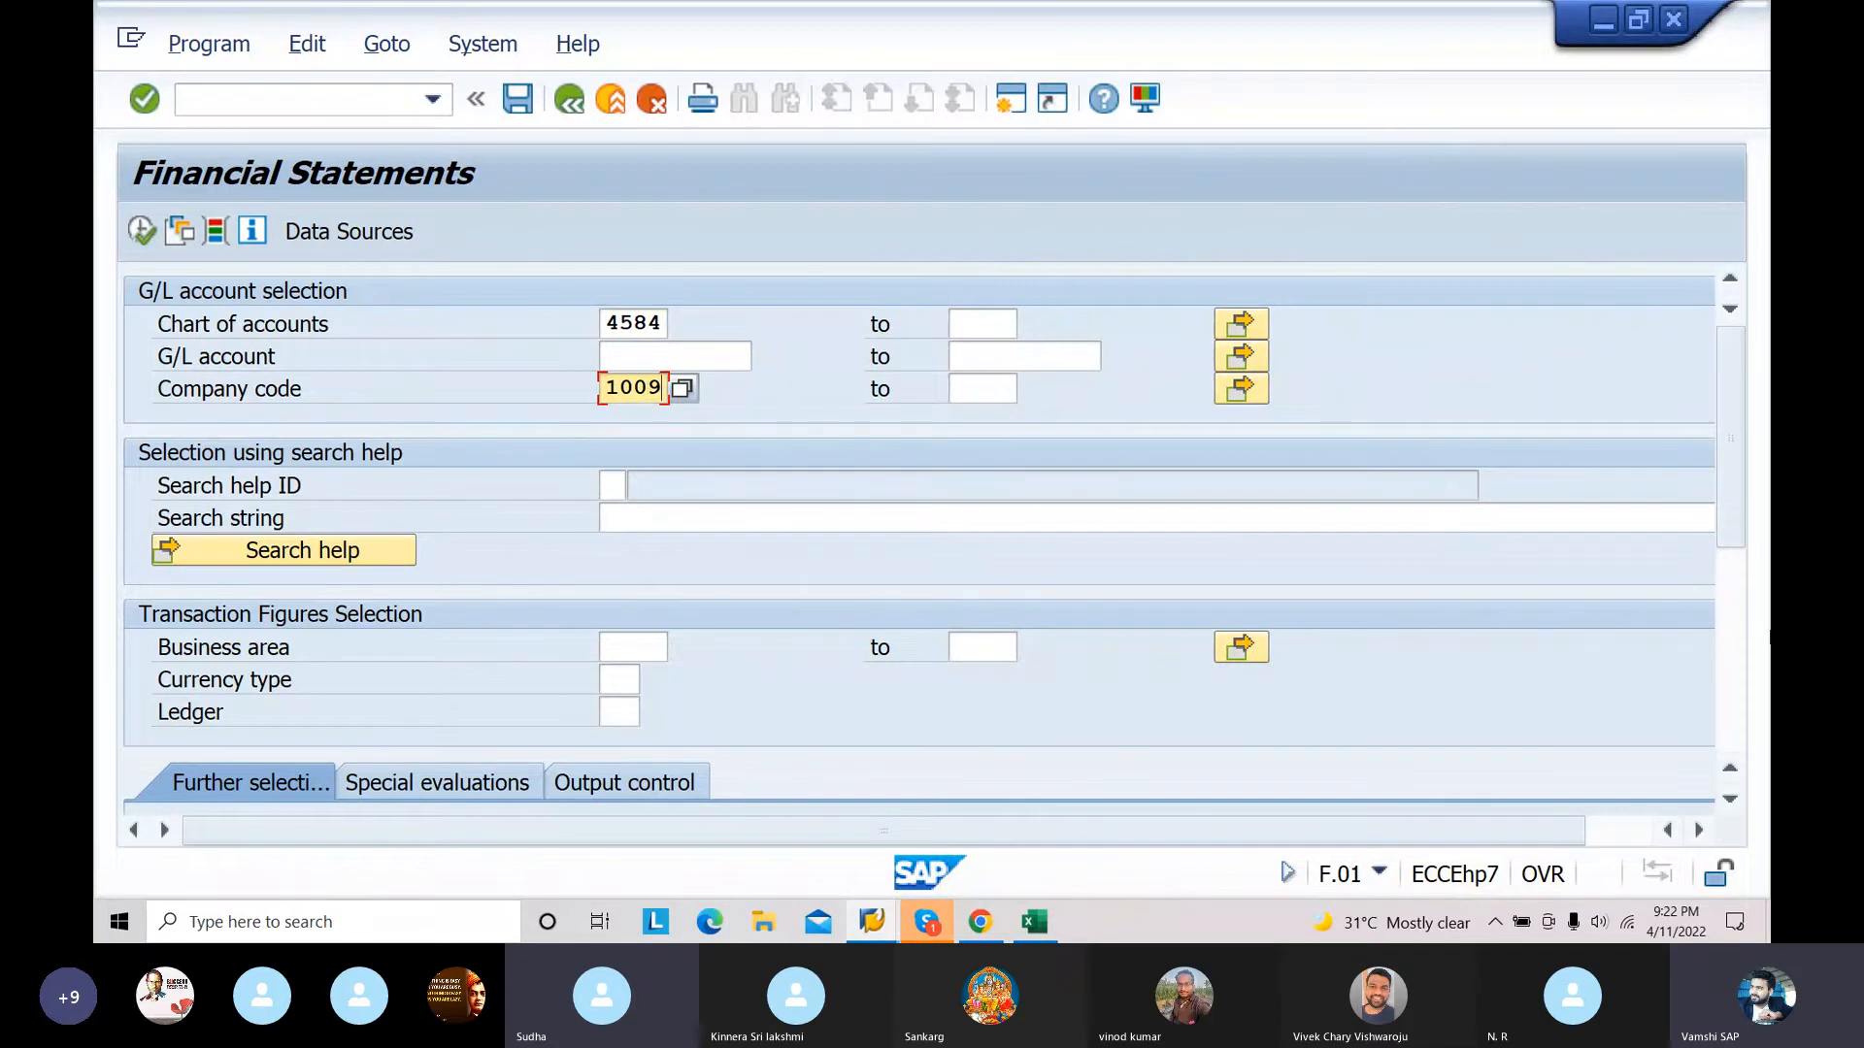
Step: Choose ALV Tree Control as the list output, run the report for financial statement version 2021 and acknowledge the display messages
{"action": "left_click", "coordinate": [1731, 800]}
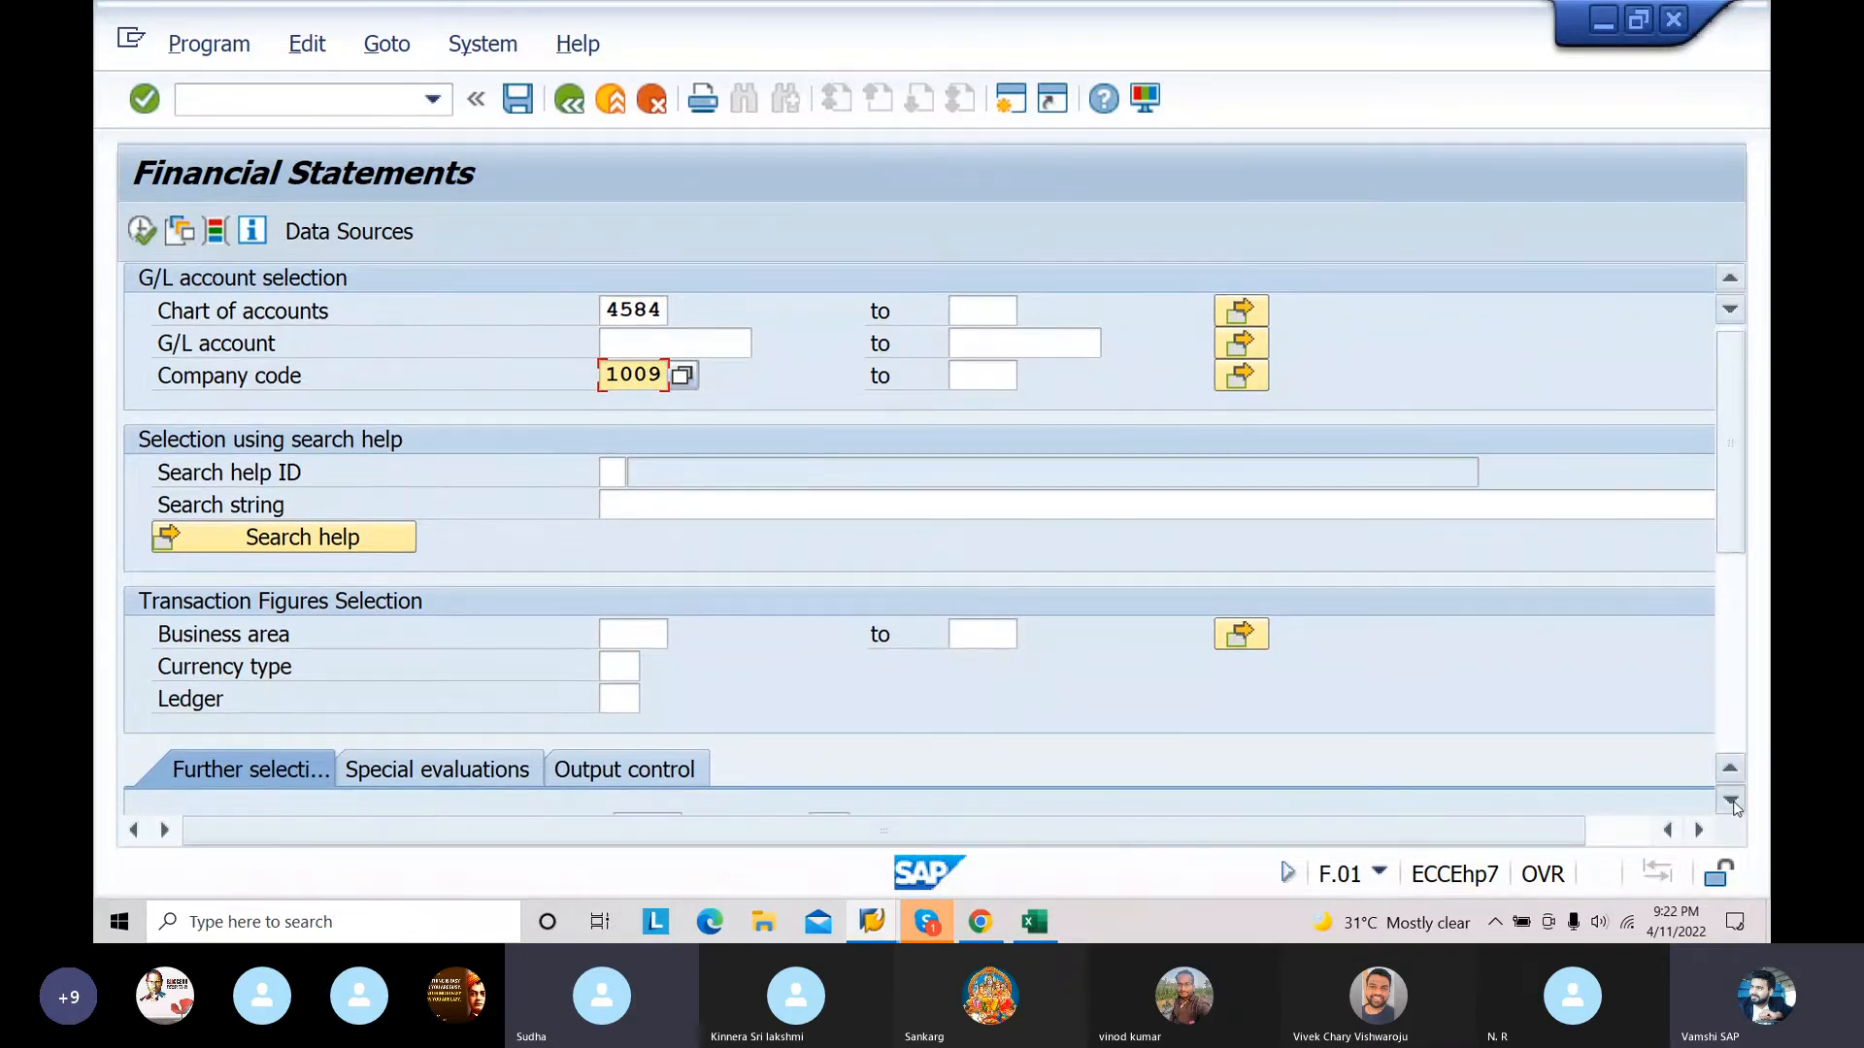
{"action": "left_click", "coordinate": [1733, 802]}
{"action": "left_click", "coordinate": [1732, 803]}
{"action": "left_click", "coordinate": [1733, 802]}
{"action": "left_click", "coordinate": [1733, 803]}
{"action": "left_click", "coordinate": [1733, 803]}
{"action": "left_click", "coordinate": [1733, 802]}
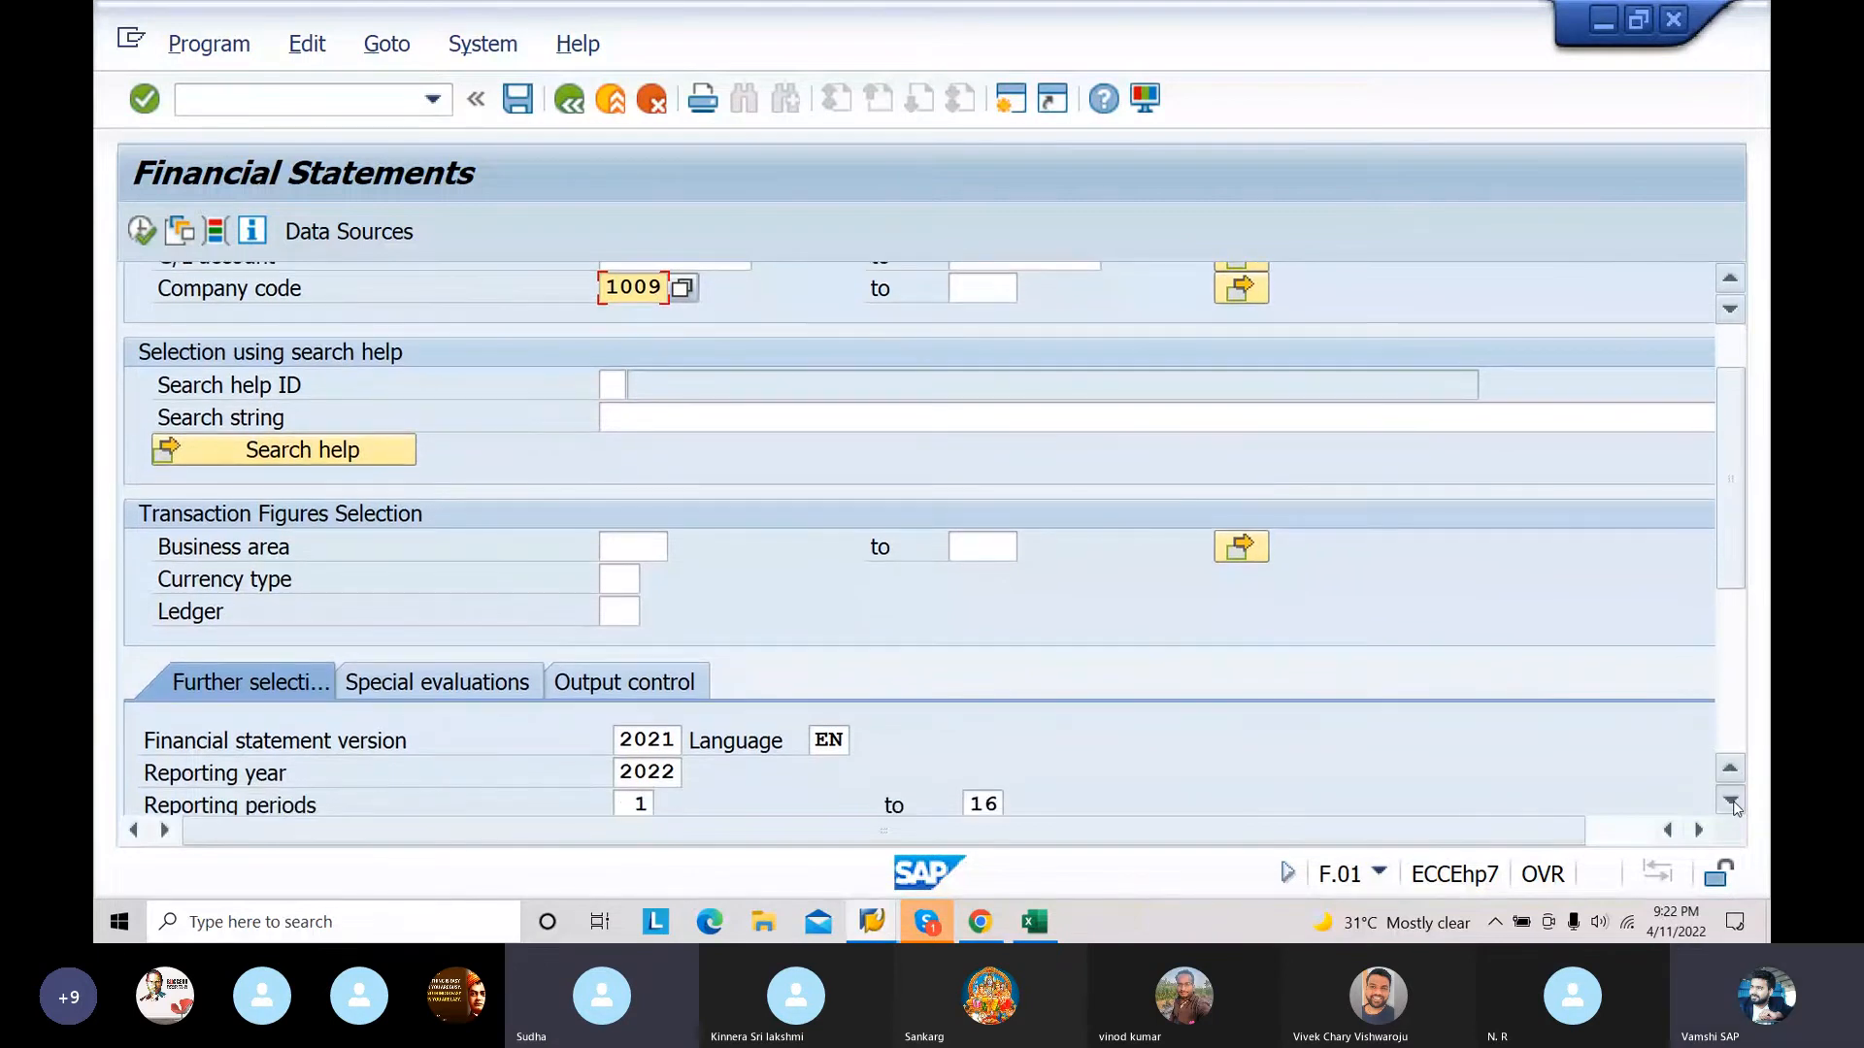
{"action": "left_click", "coordinate": [1733, 803]}
{"action": "left_click", "coordinate": [1733, 803]}
{"action": "left_click", "coordinate": [1732, 802]}
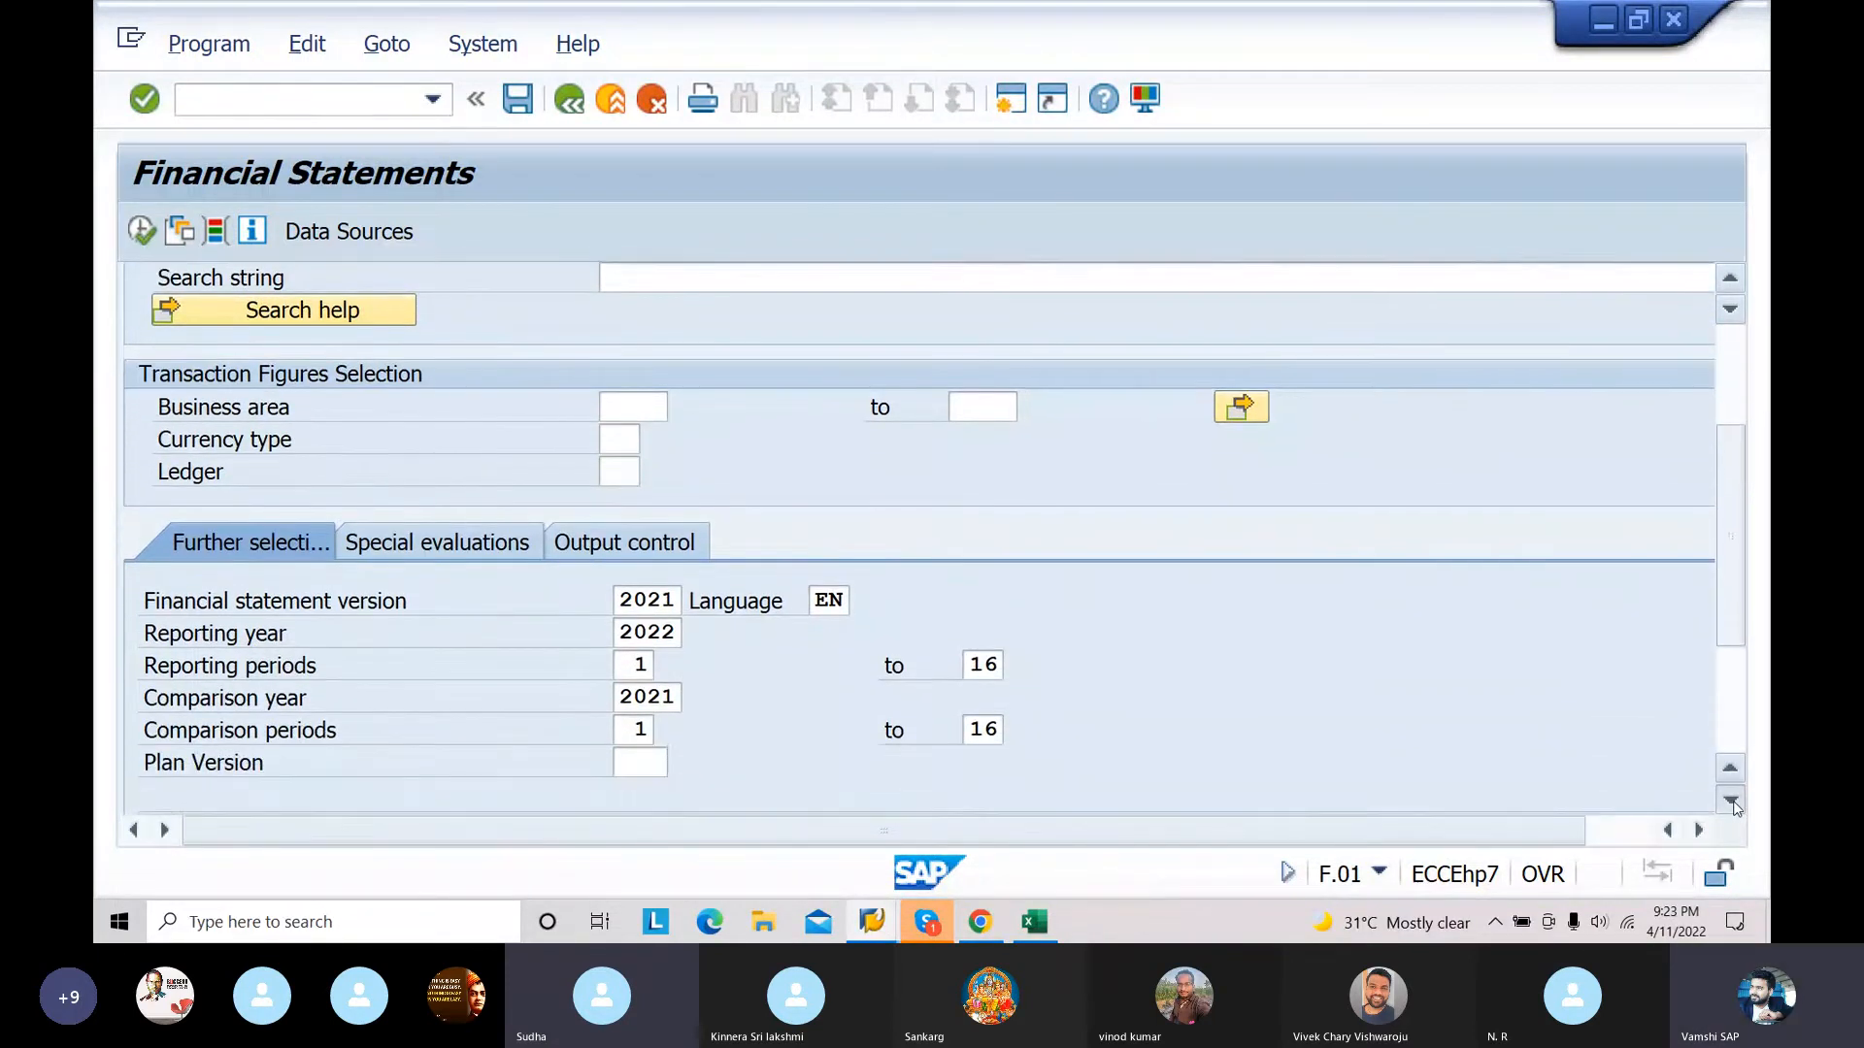
{"action": "left_click", "coordinate": [1733, 802]}
{"action": "left_click", "coordinate": [1732, 803]}
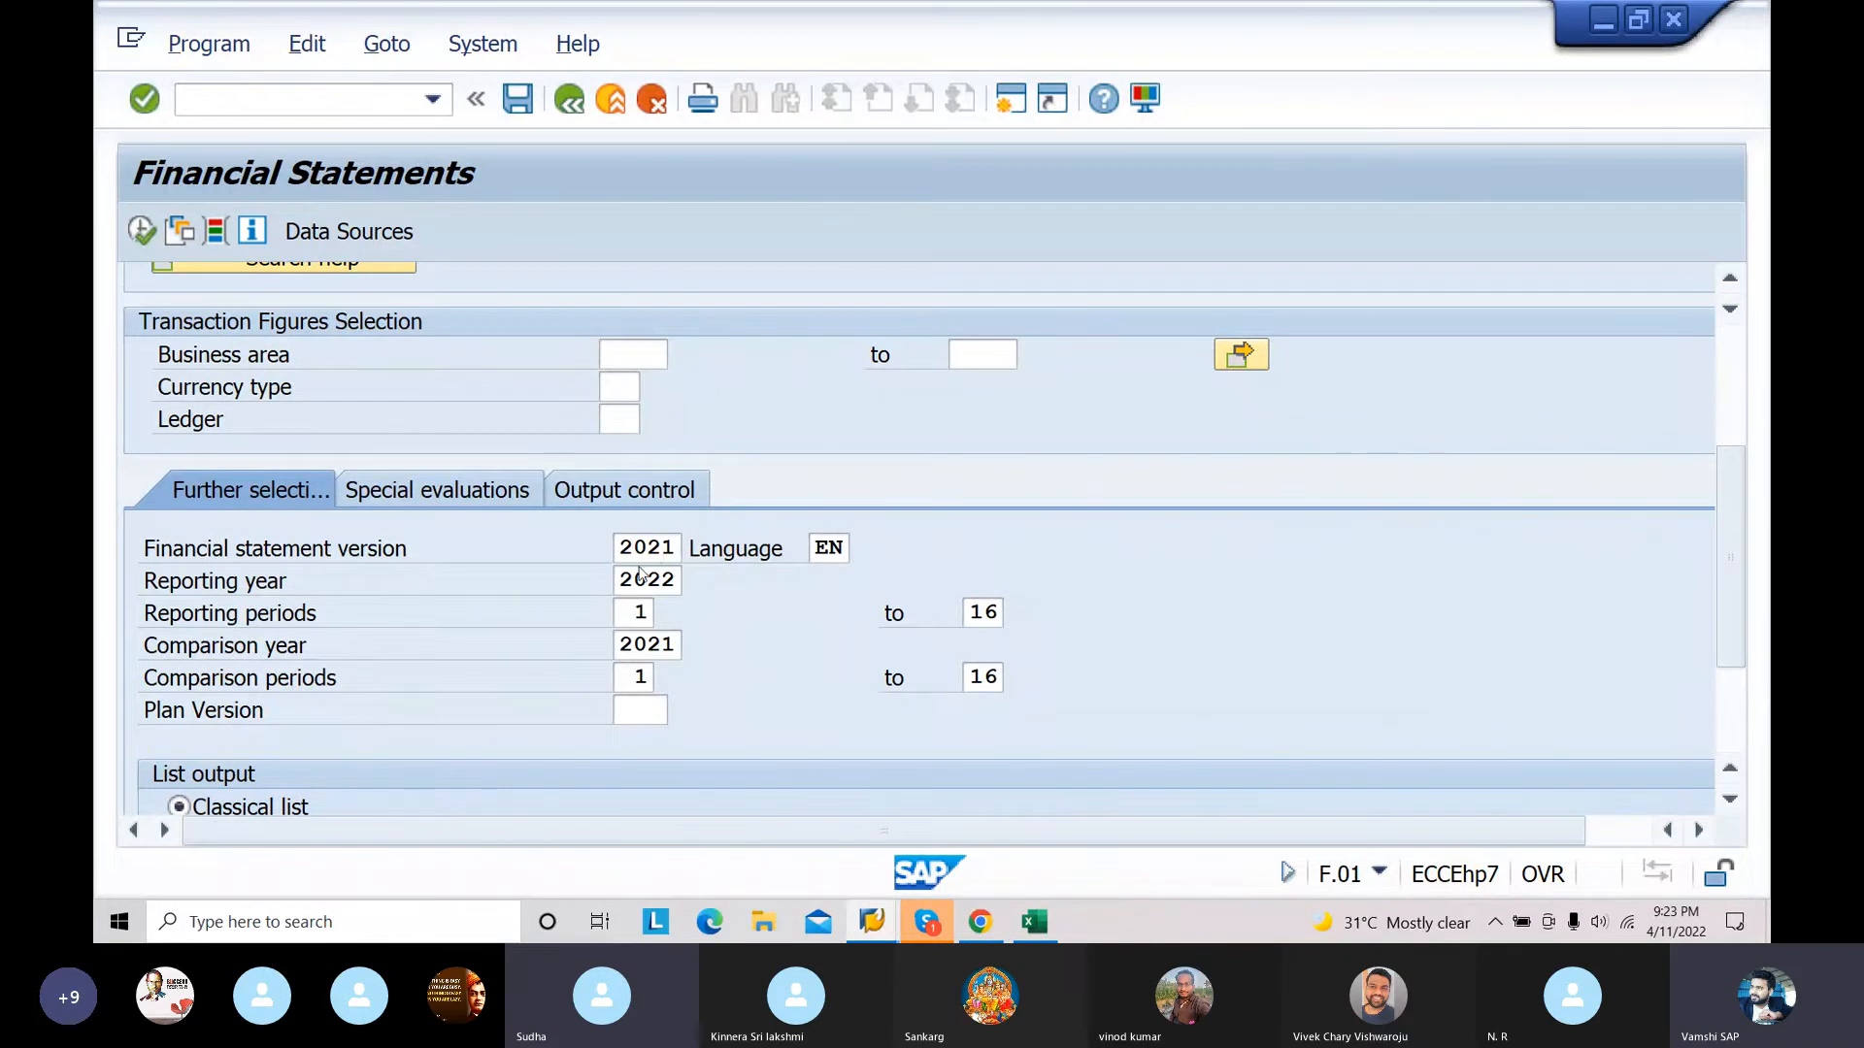
{"action": "left_click", "coordinate": [1735, 698]}
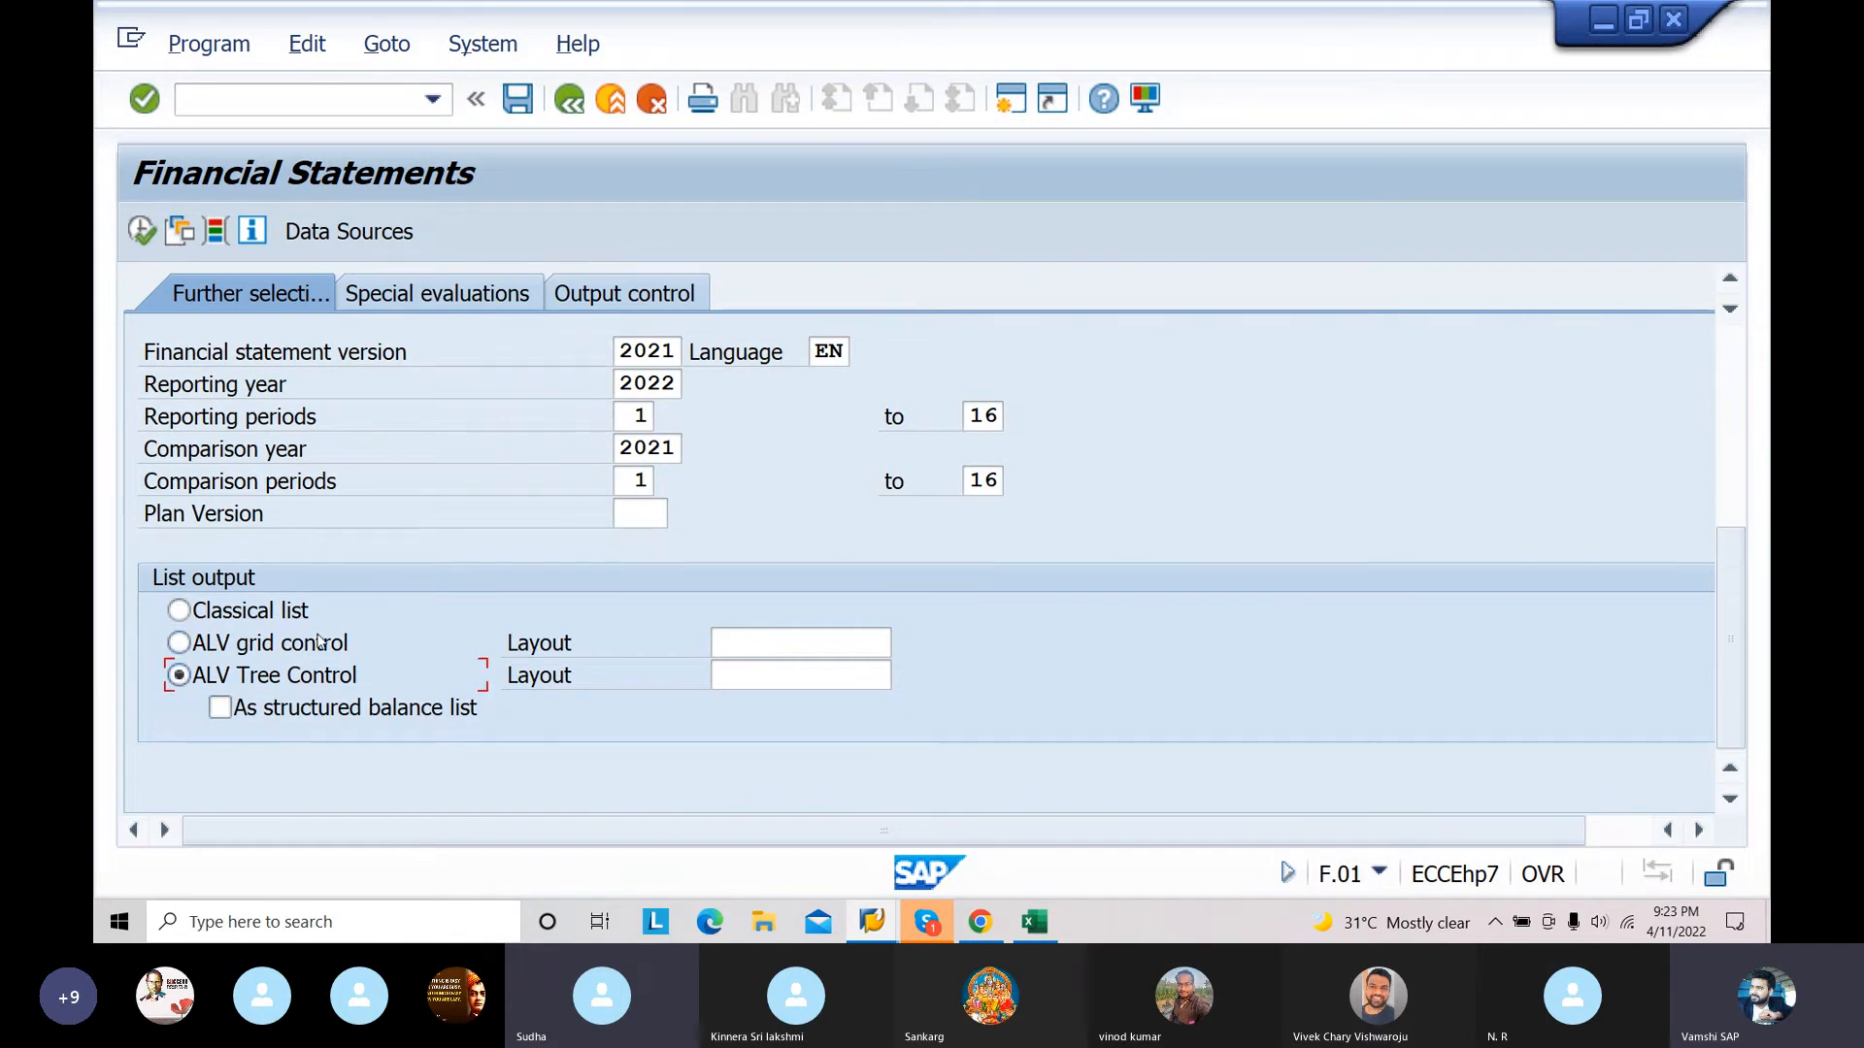
{"action": "left_click", "coordinate": [136, 235]}
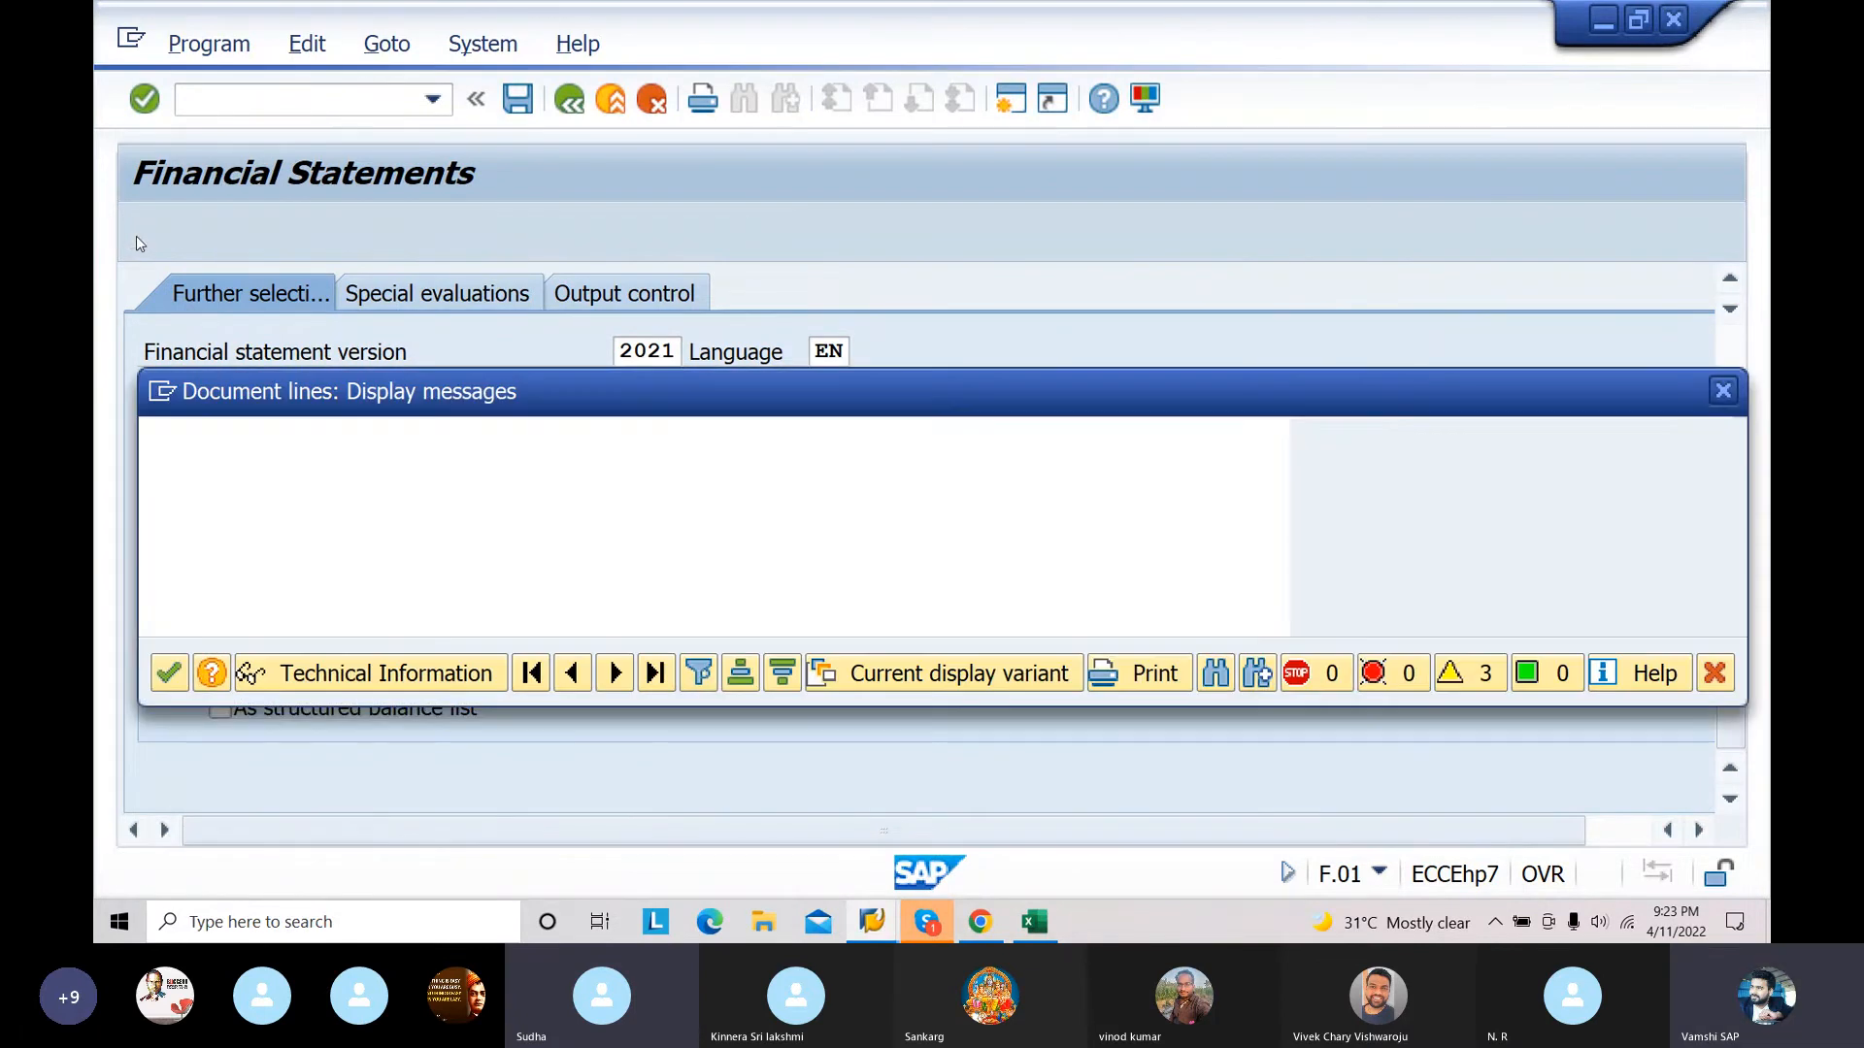
{"action": "left_click", "coordinate": [169, 670]}
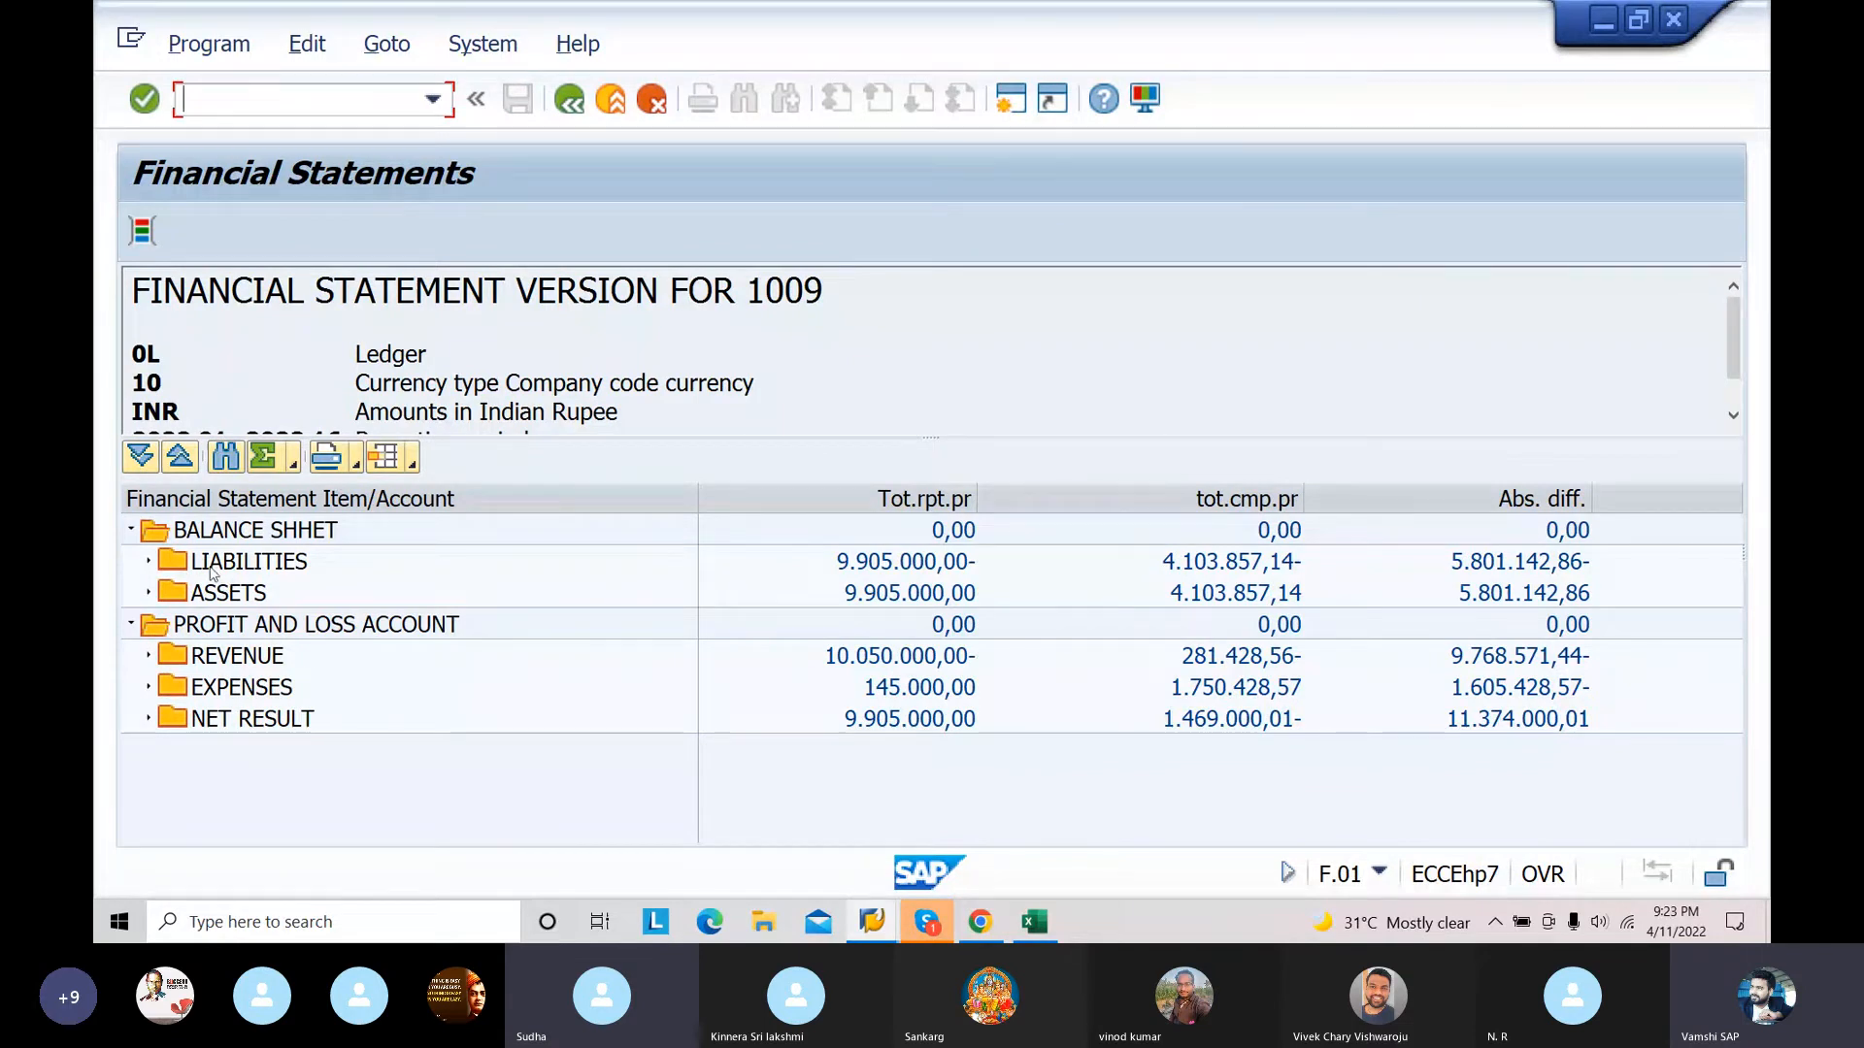
Step: Expand Liabilities, Assets, Revenue and Expenses in the report to examine the amounts of their items
{"action": "left_click", "coordinate": [151, 563]}
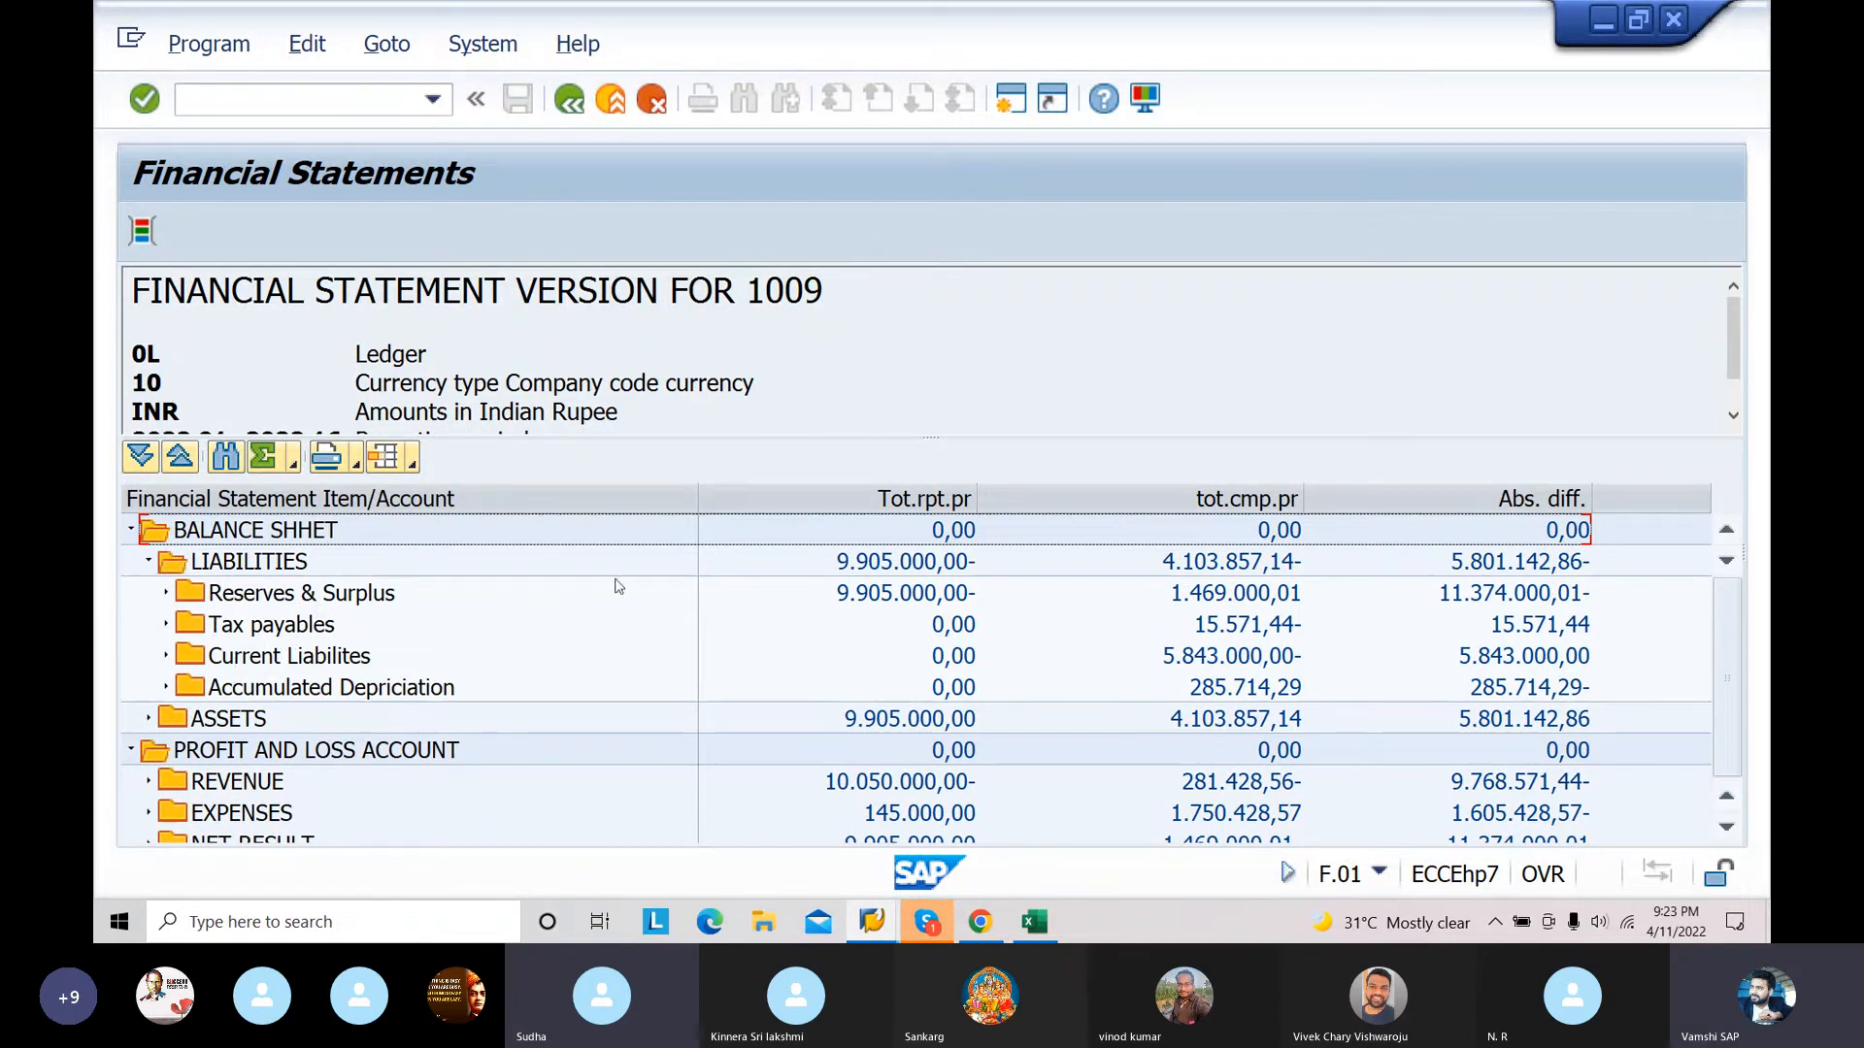
{"action": "left_click", "coordinate": [149, 718]}
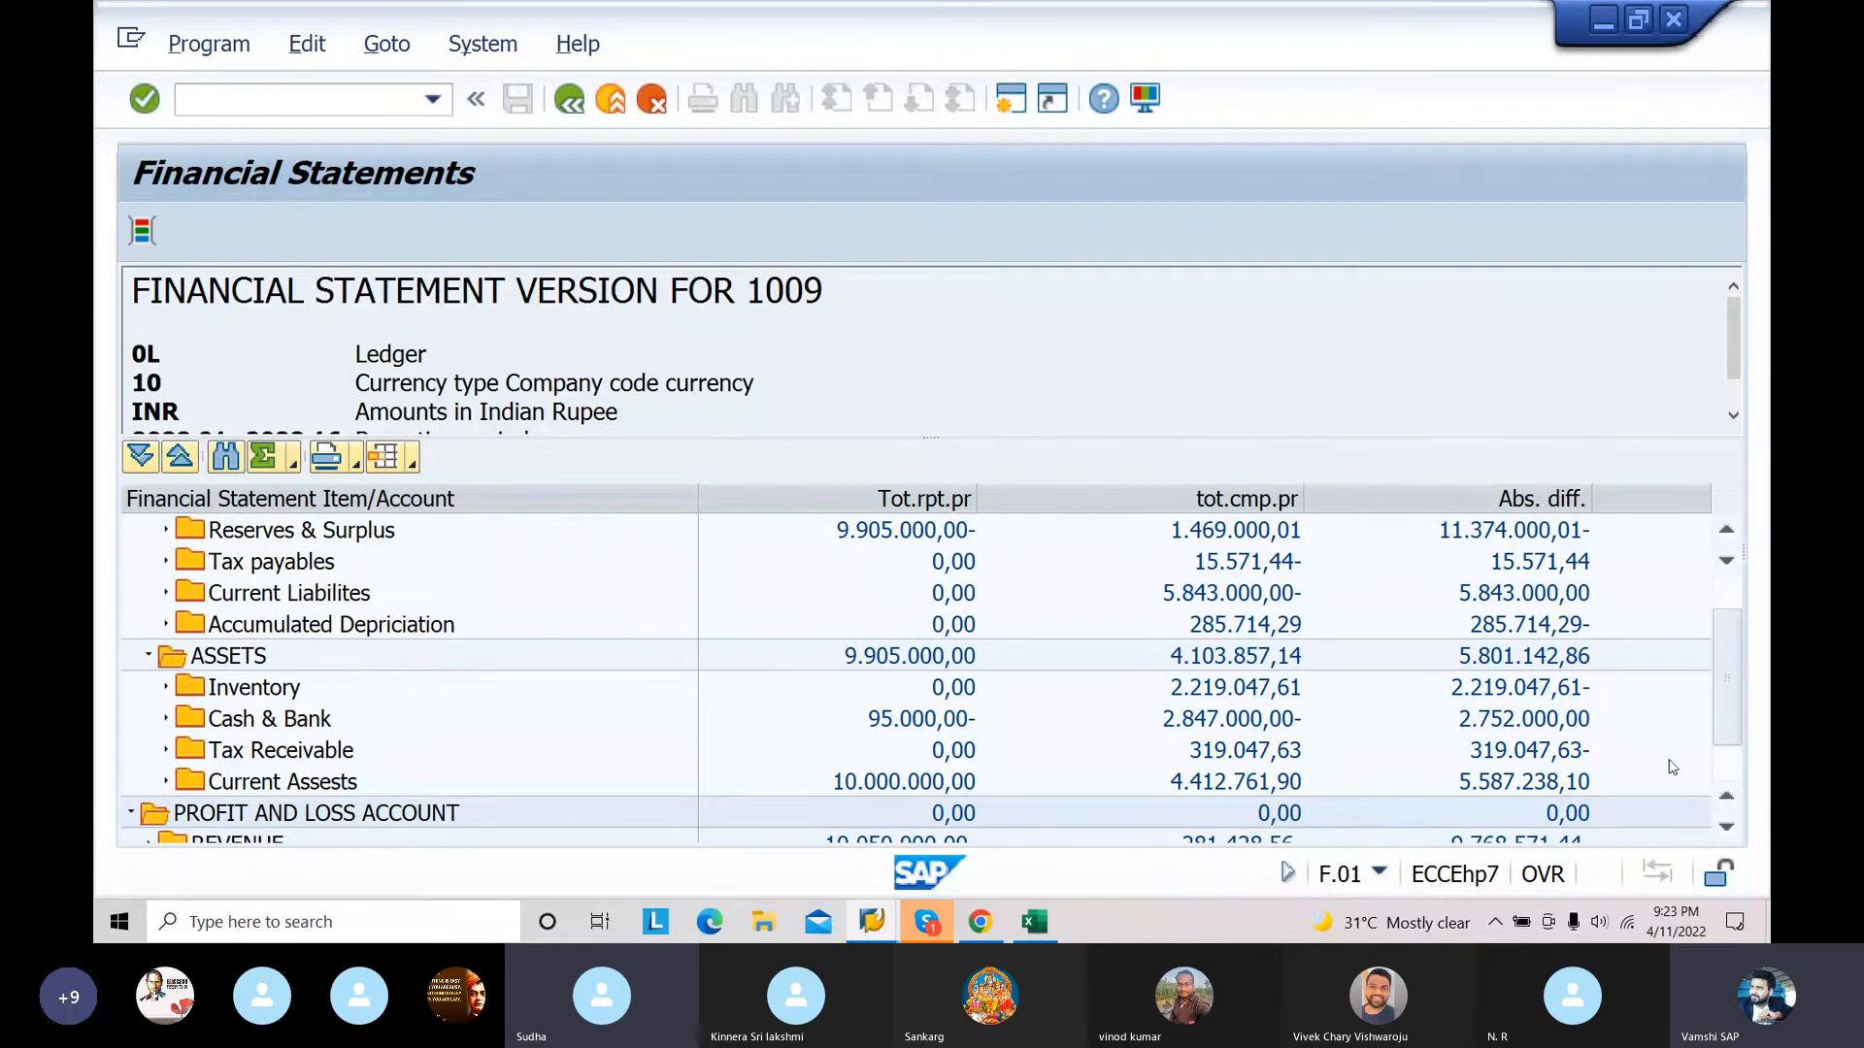
{"action": "scroll", "coordinate": [1736, 764], "scroll_direction": "down", "scroll_amount": 1}
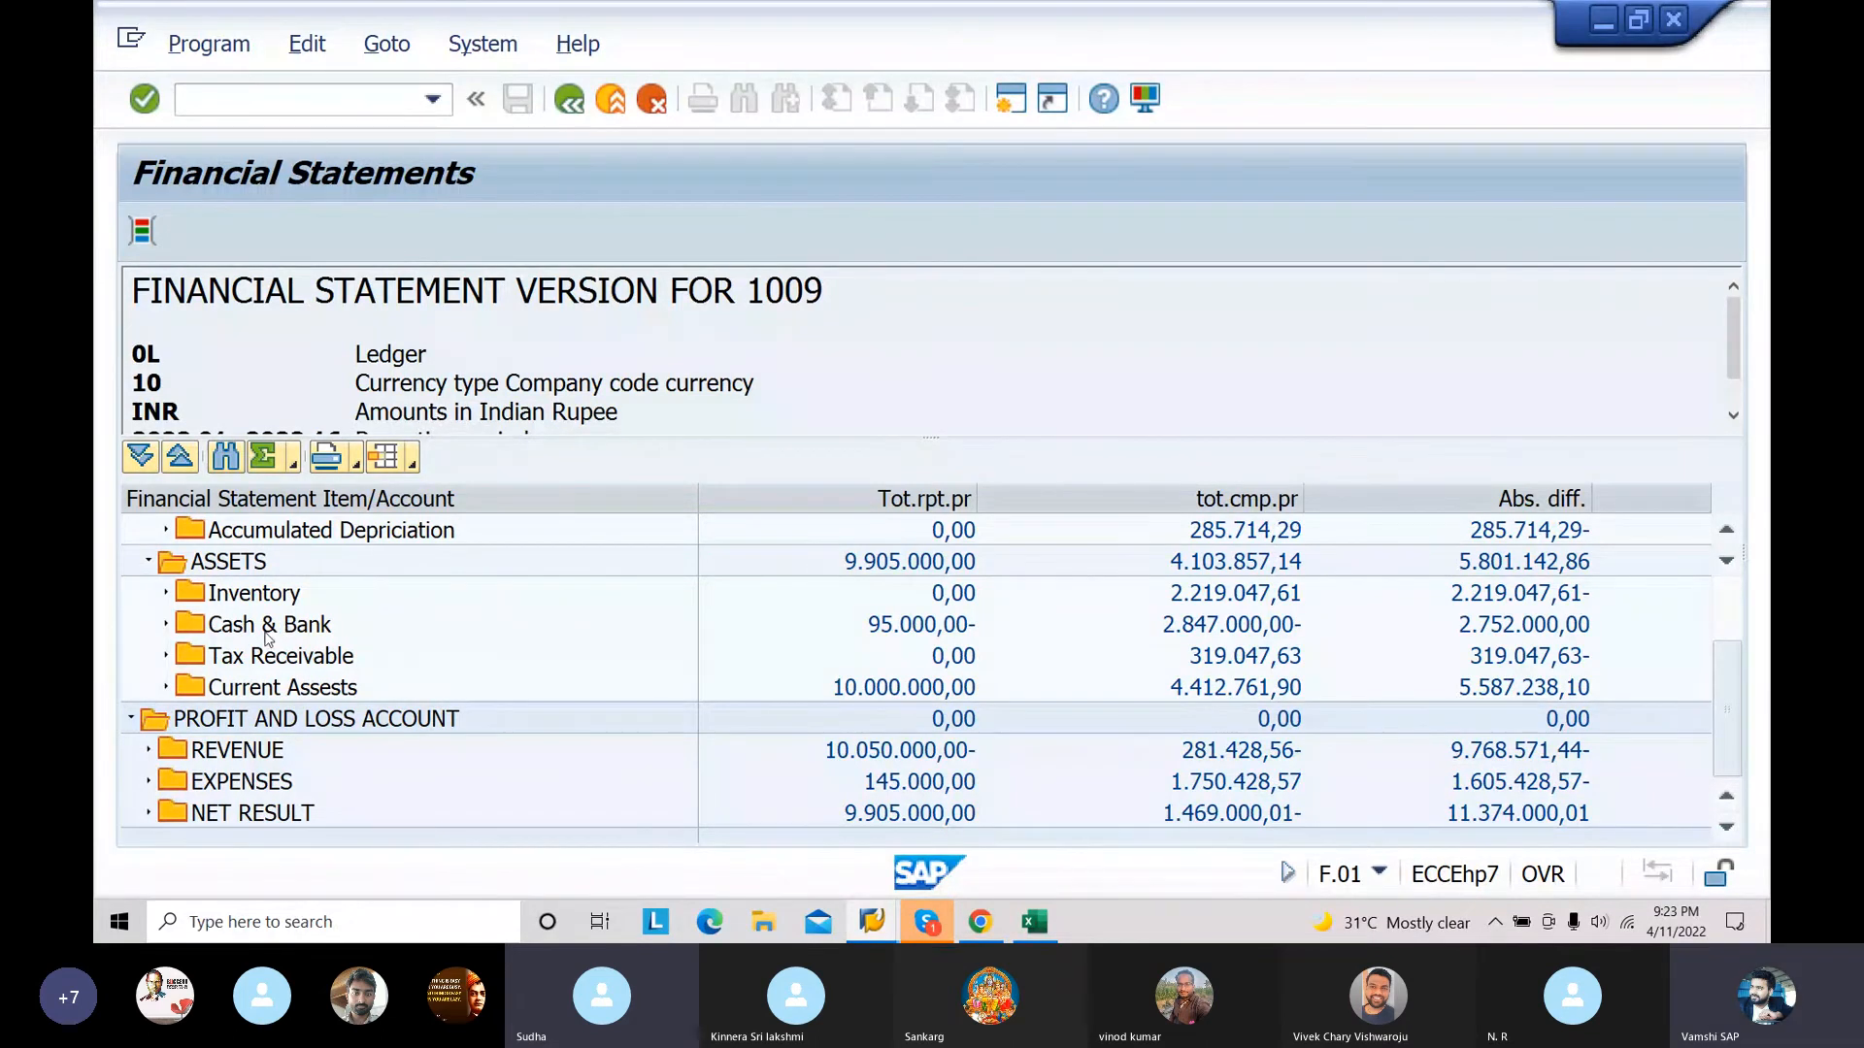
{"action": "left_click", "coordinate": [150, 751]}
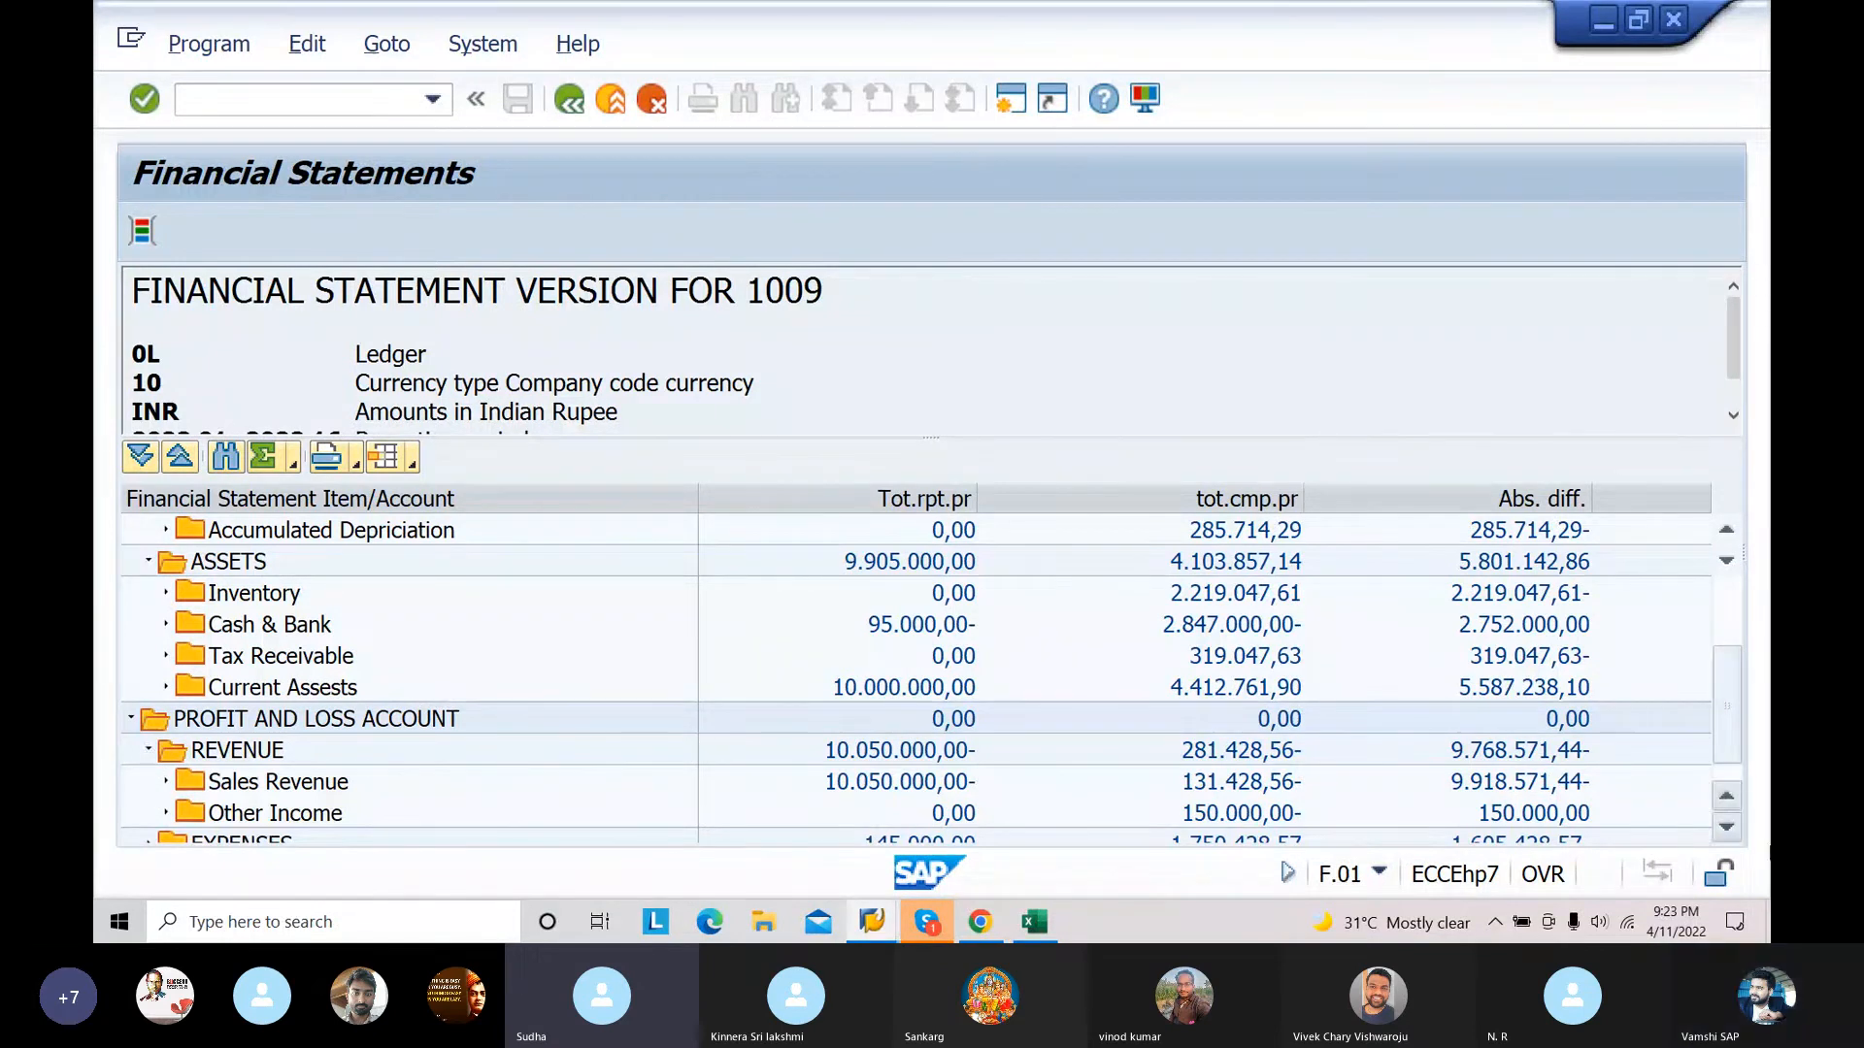
{"action": "scroll", "coordinate": [1456, 680], "scroll_direction": "down", "scroll_amount": 1}
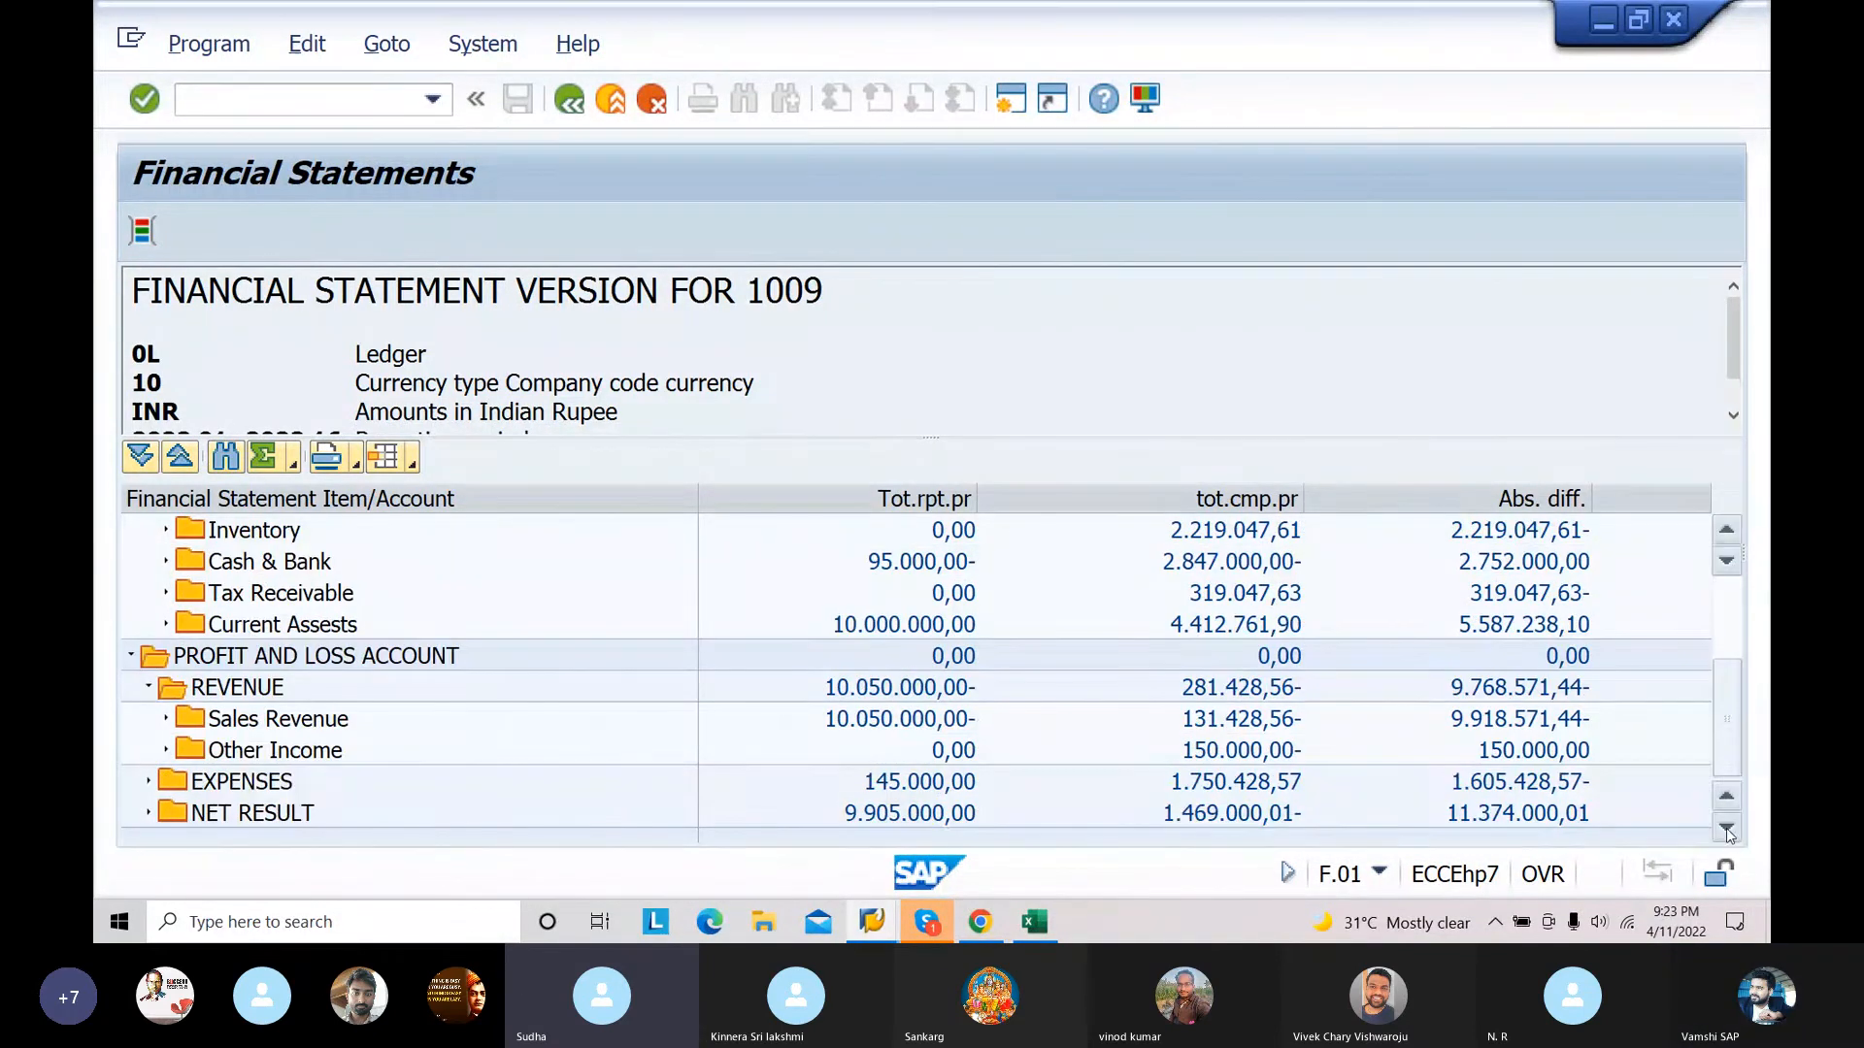
{"action": "left_click", "coordinate": [148, 783]}
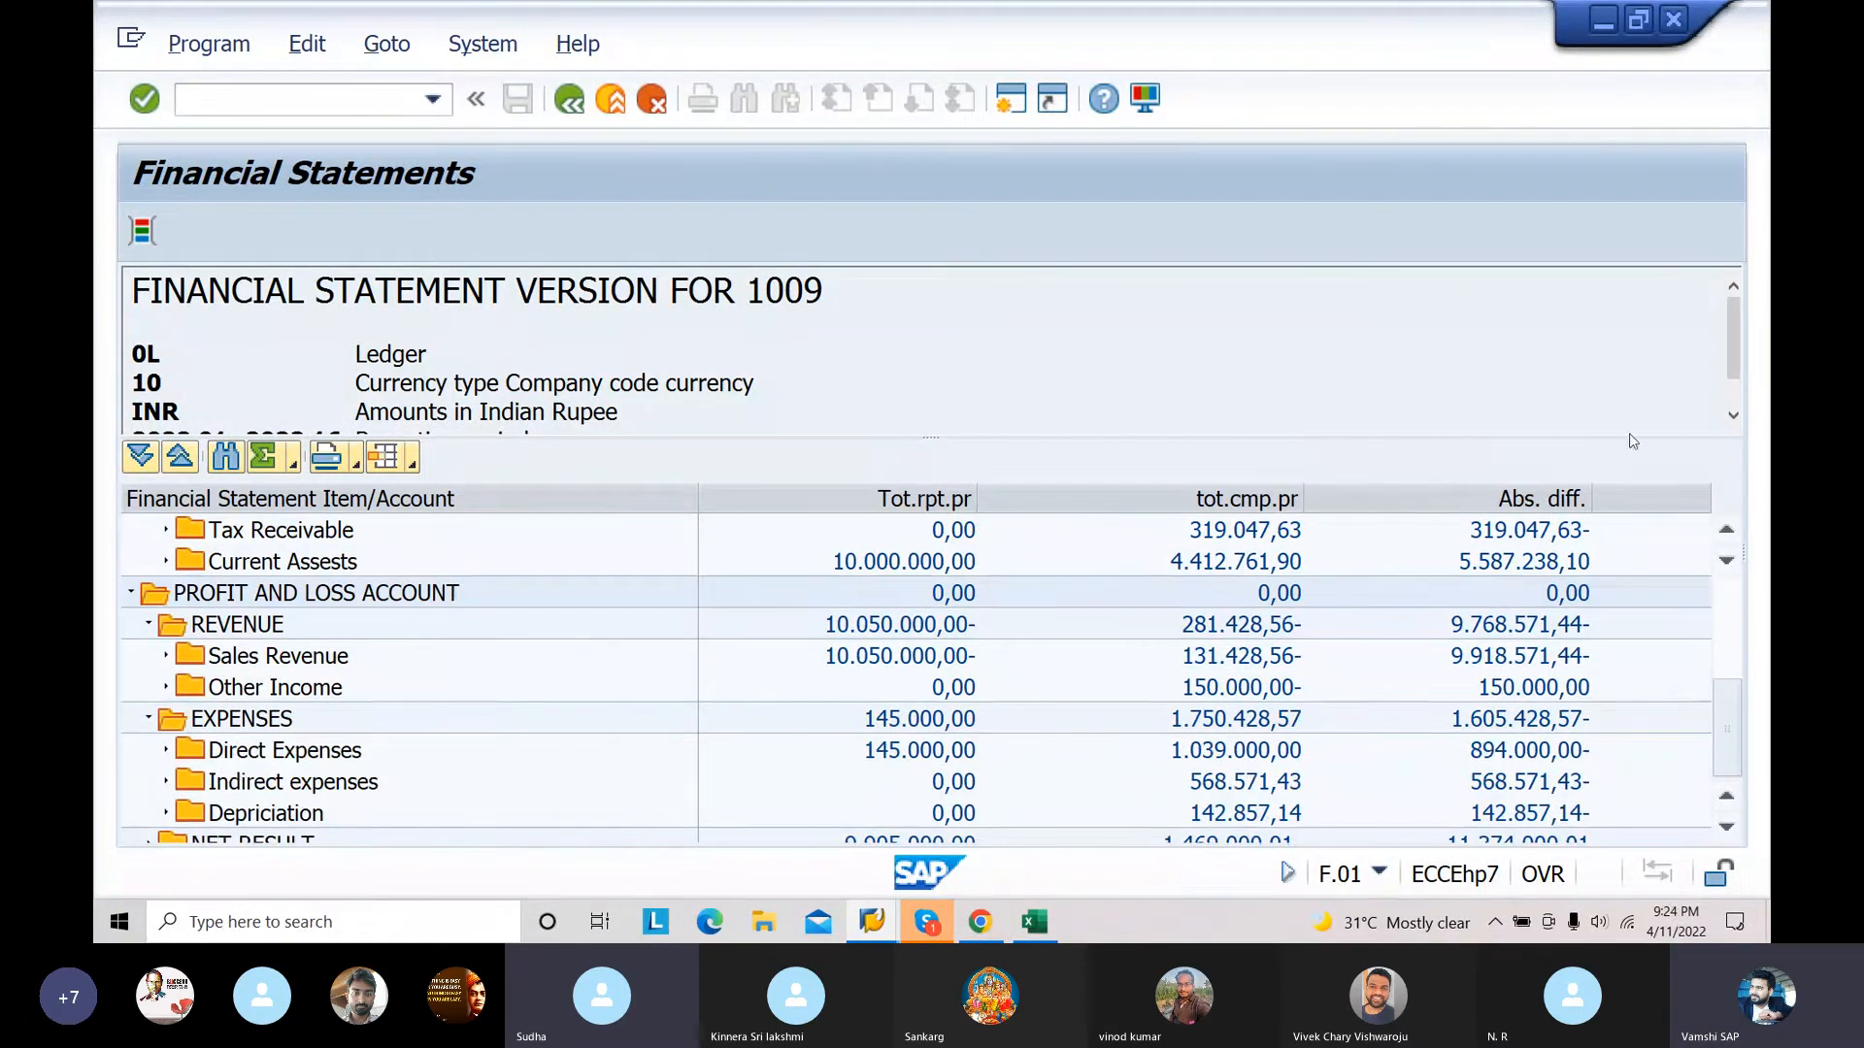
Step: Collapse Expenses, Liabilities and Assets in the report, and review the totals under the reopened Profit and Loss Account
{"action": "left_click", "coordinate": [148, 720]}
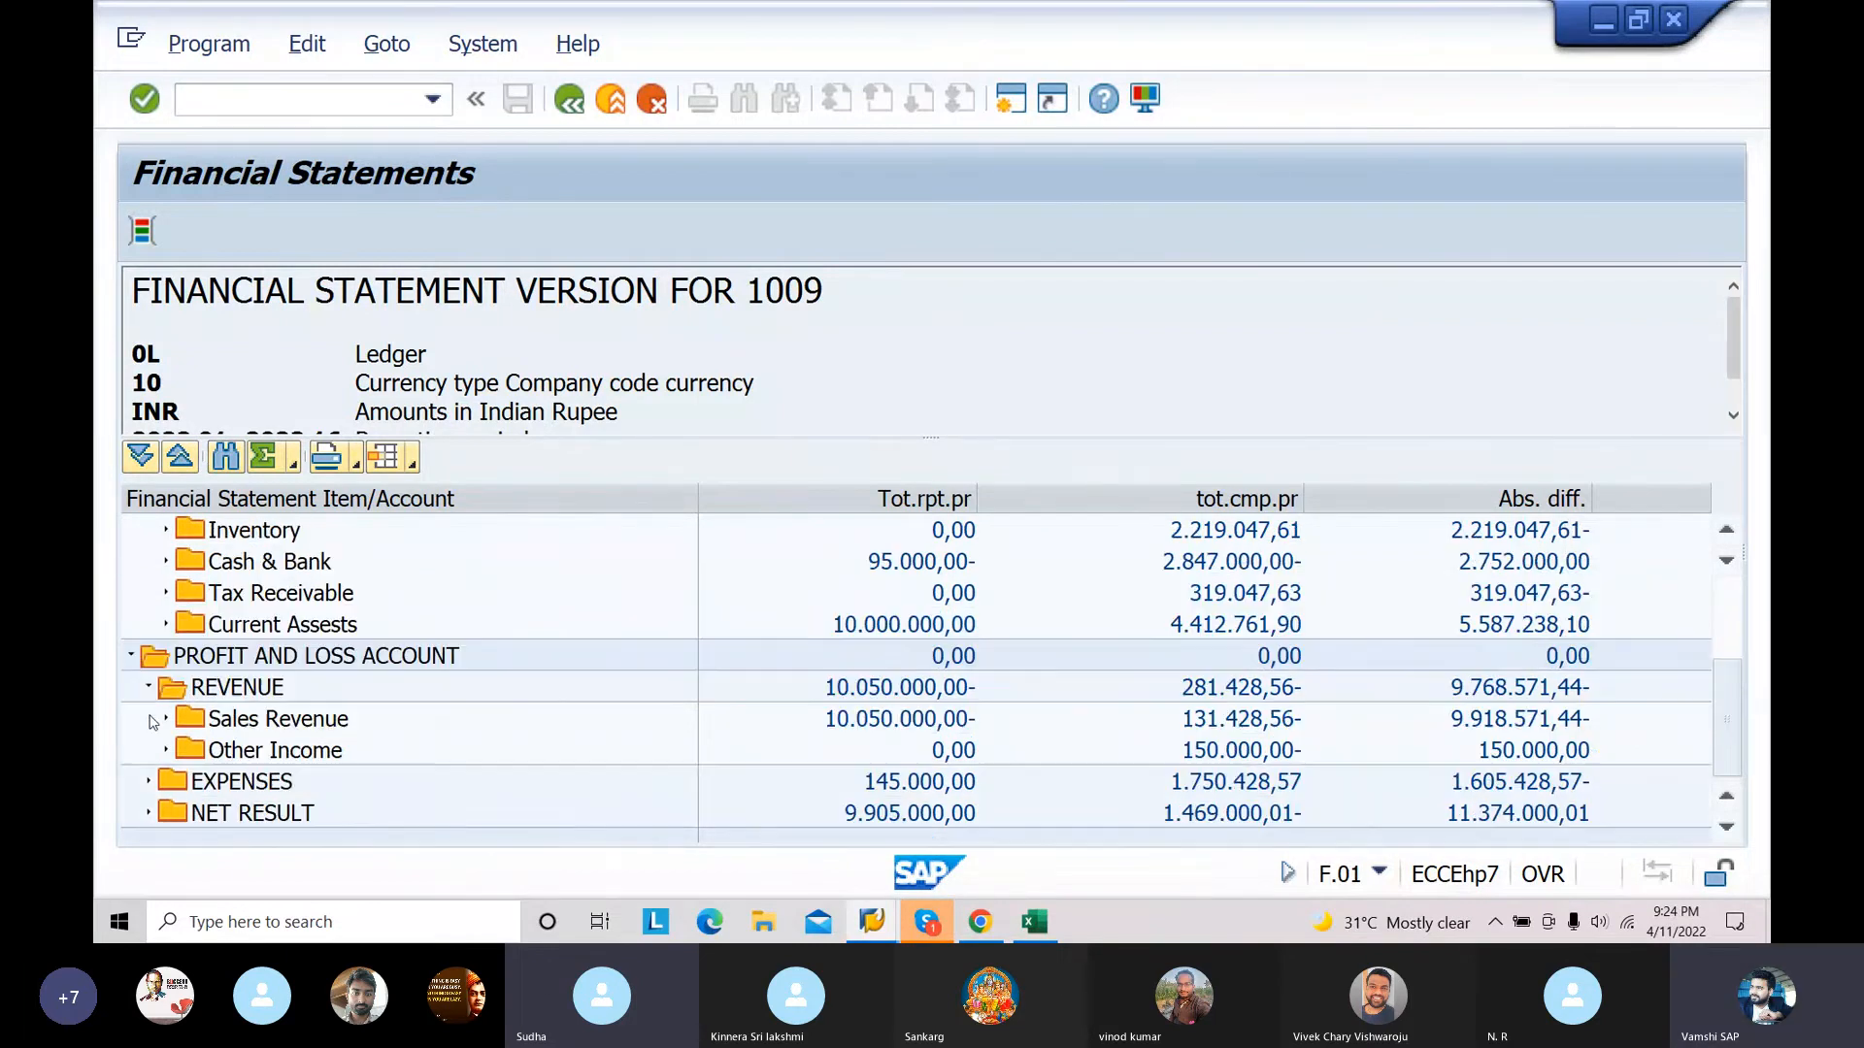
{"action": "left_click", "coordinate": [133, 659]}
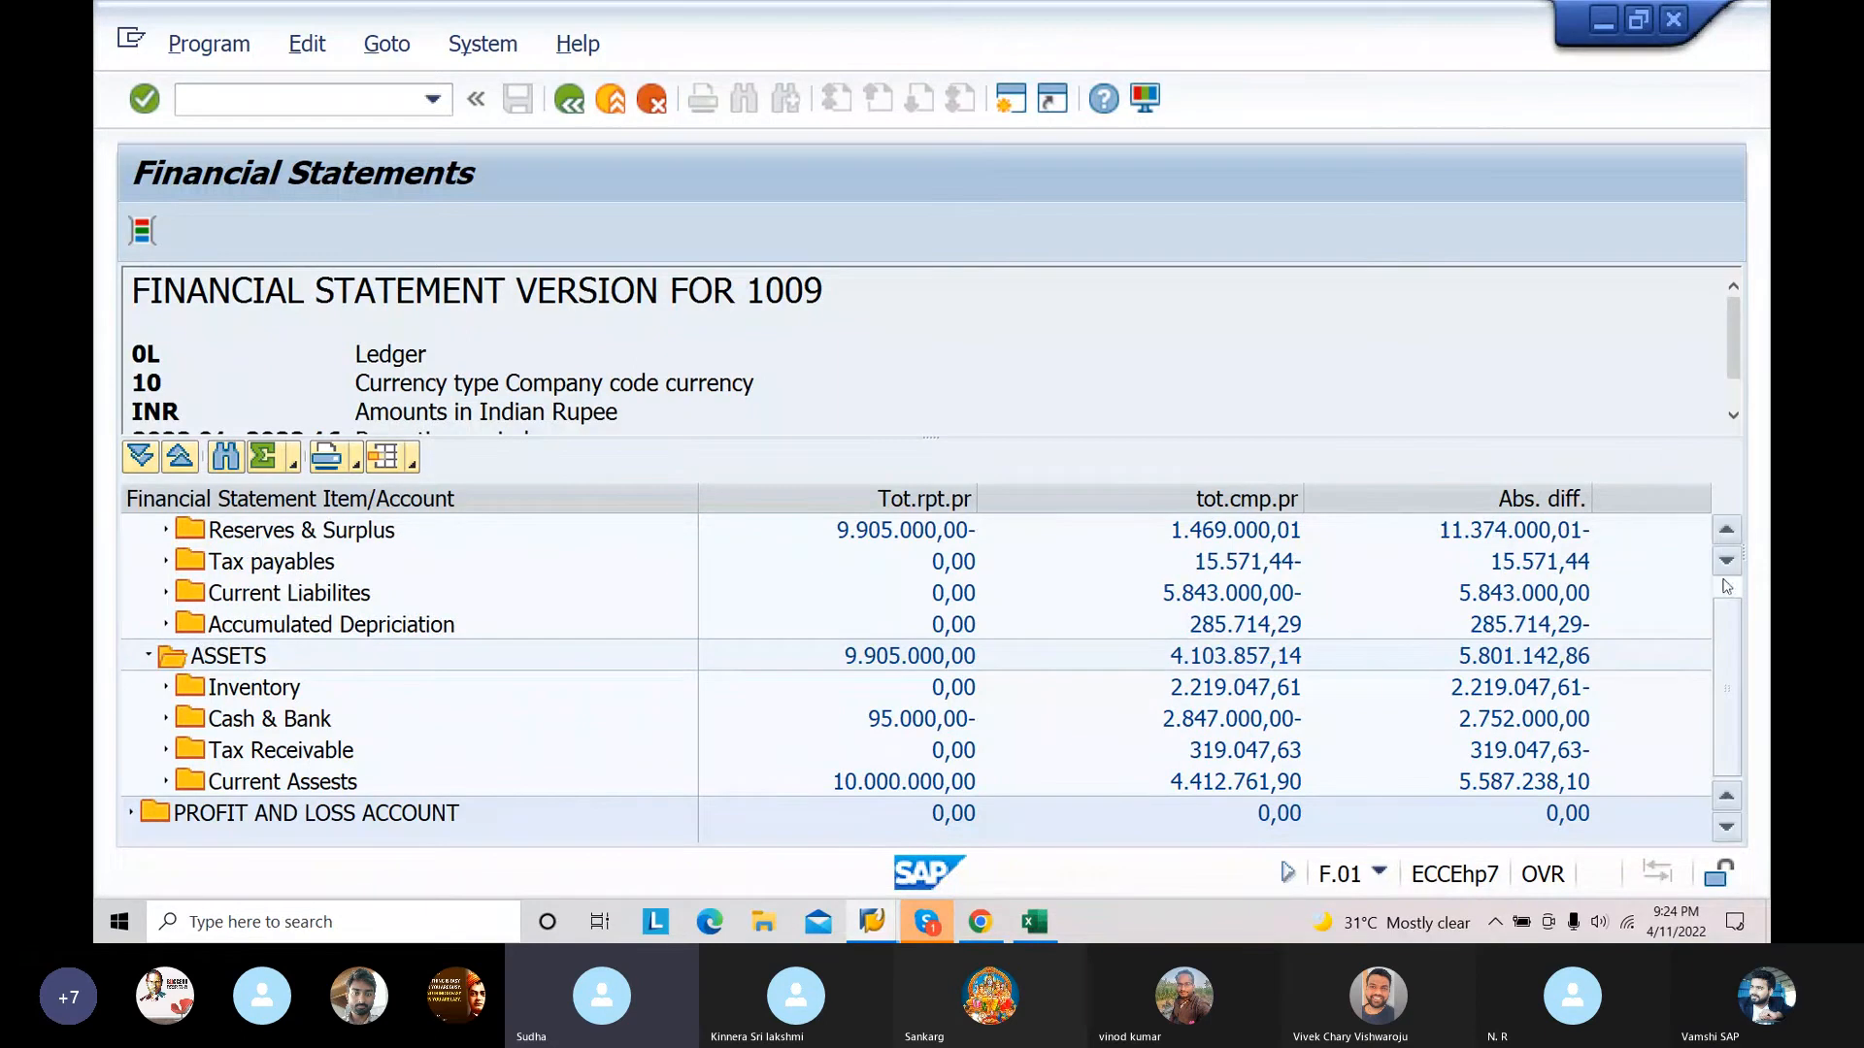
{"action": "scroll", "coordinate": [1726, 594], "scroll_direction": "up", "scroll_amount": 2}
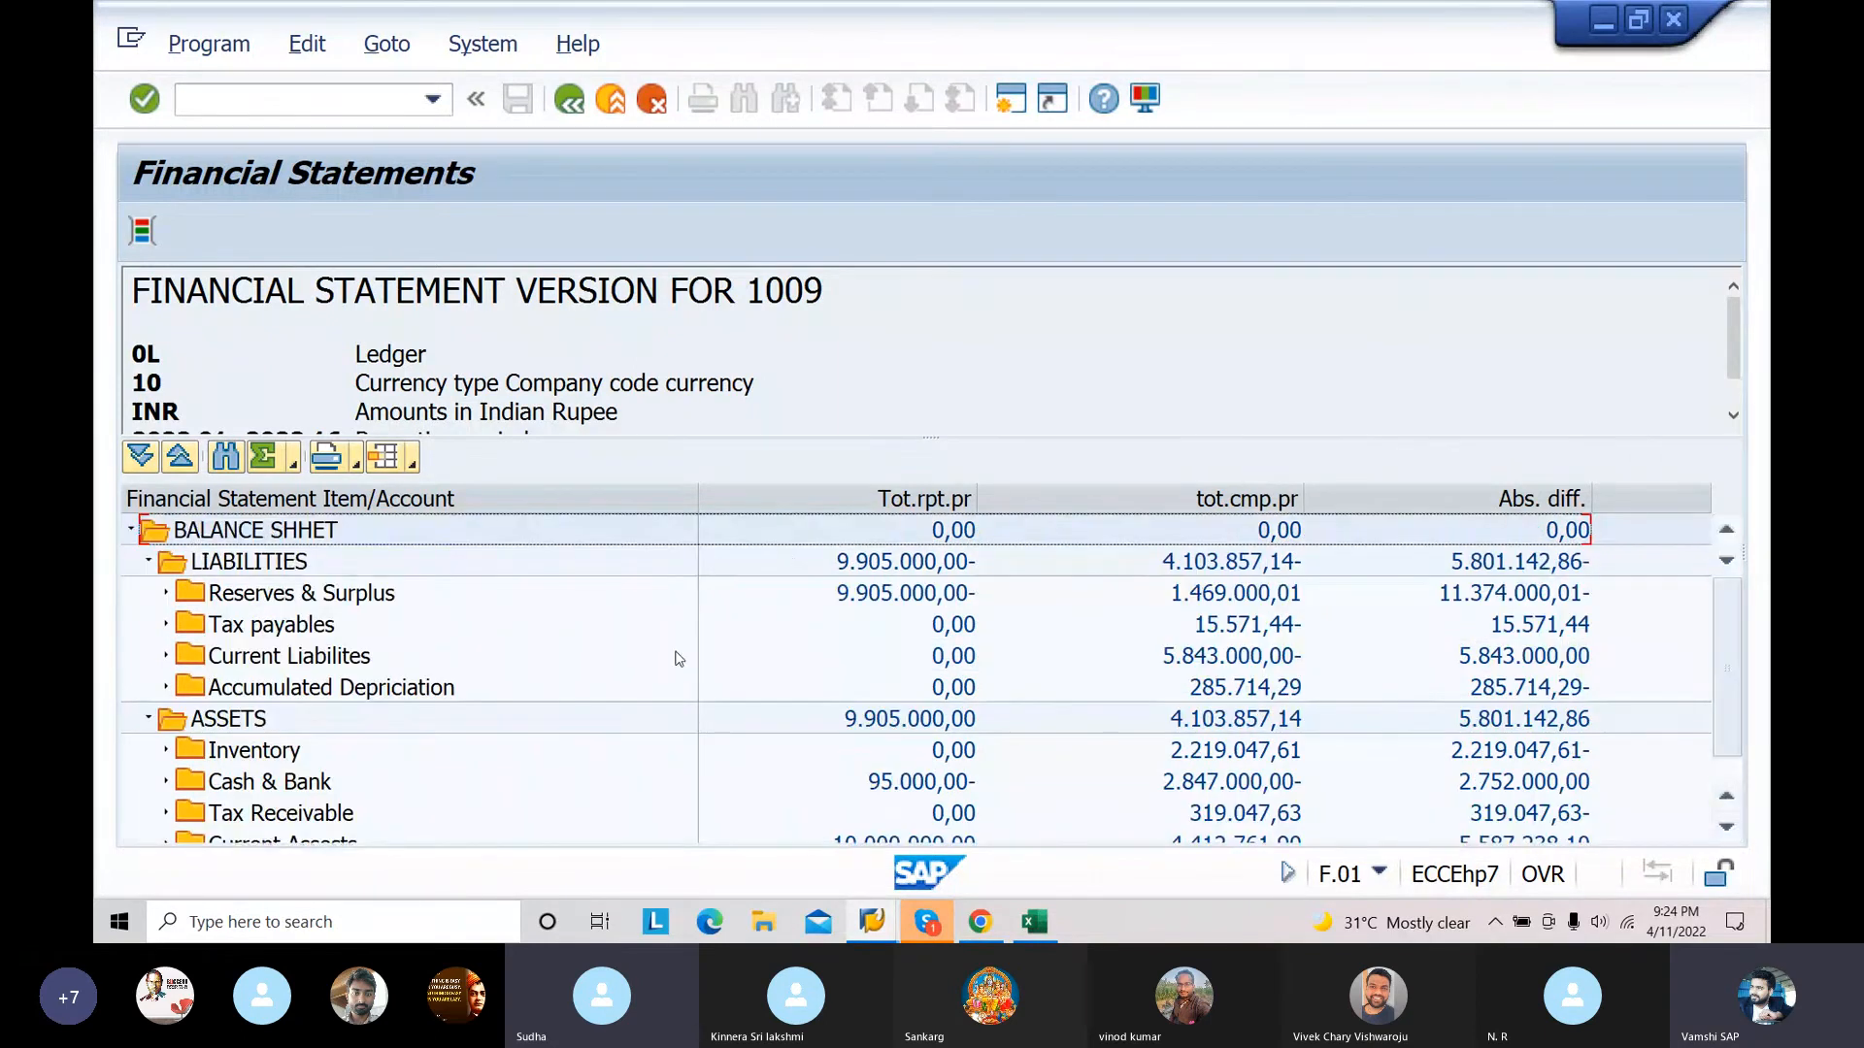
{"action": "left_click", "coordinate": [151, 562]}
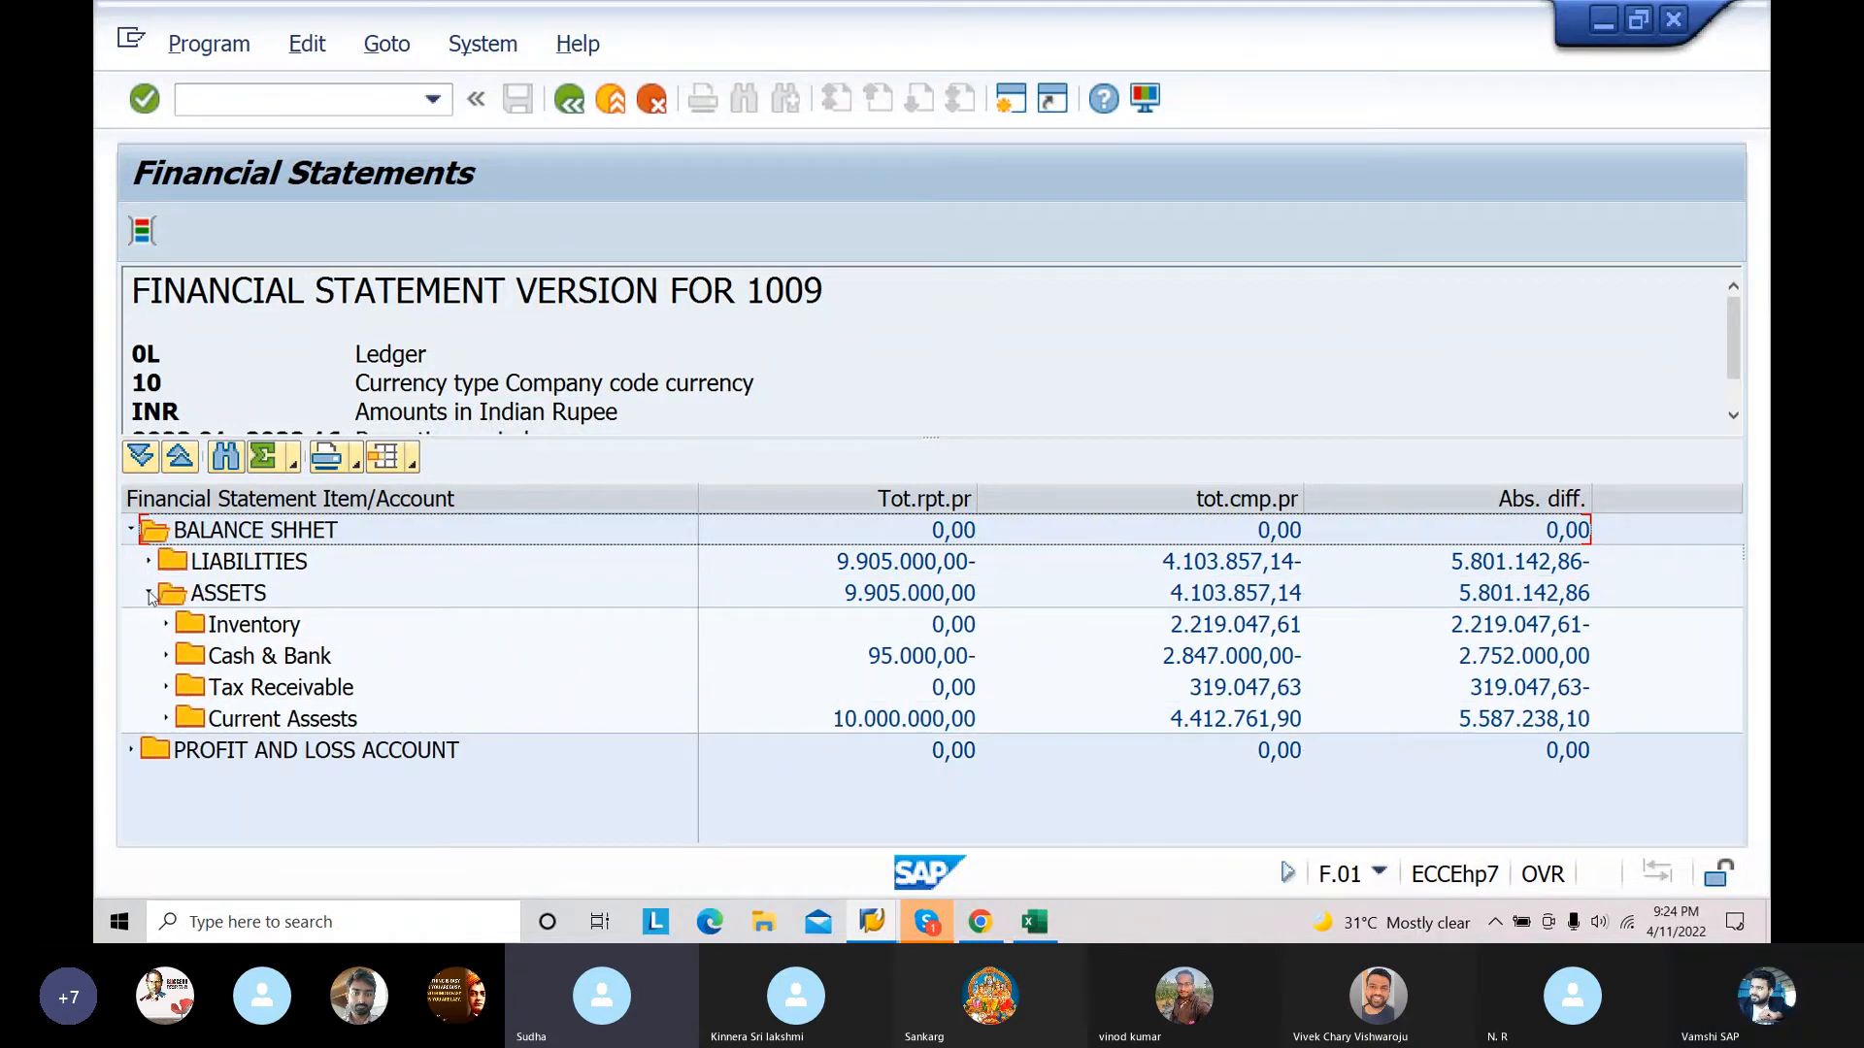
{"action": "left_click", "coordinate": [149, 593]}
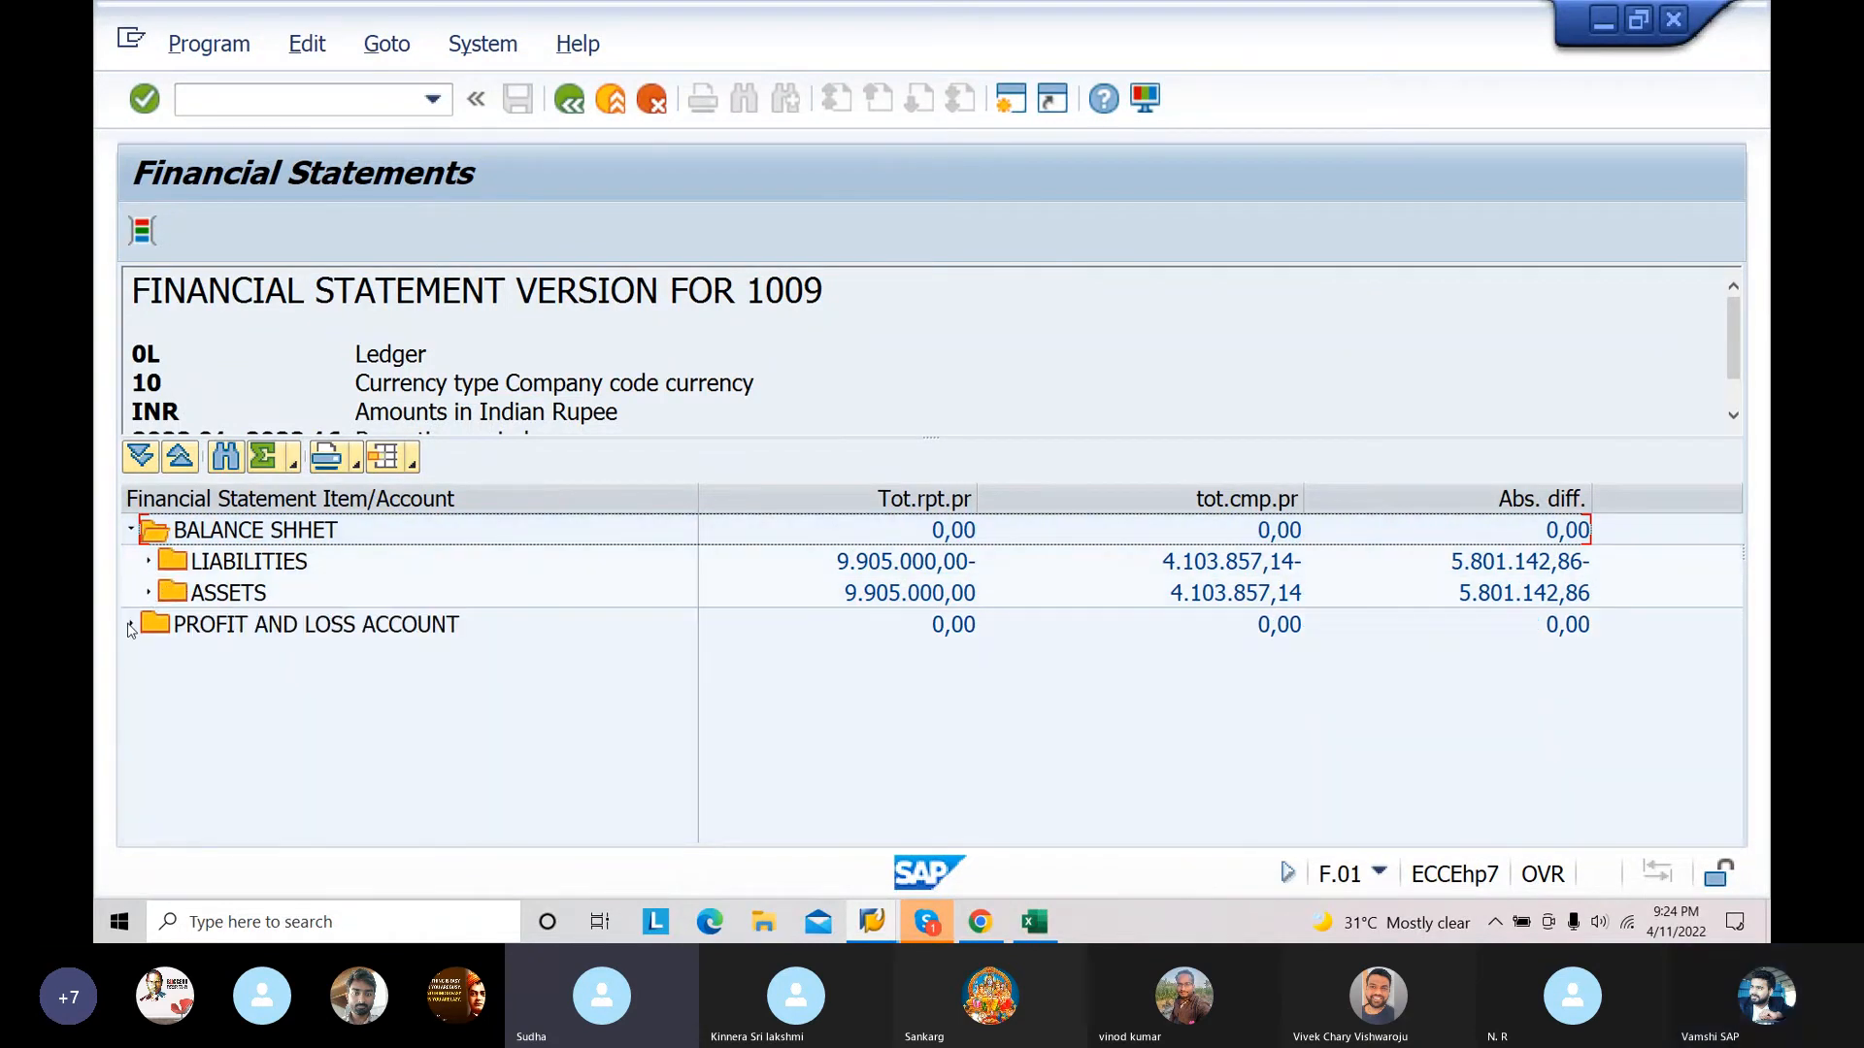
{"action": "left_click", "coordinate": [131, 626]}
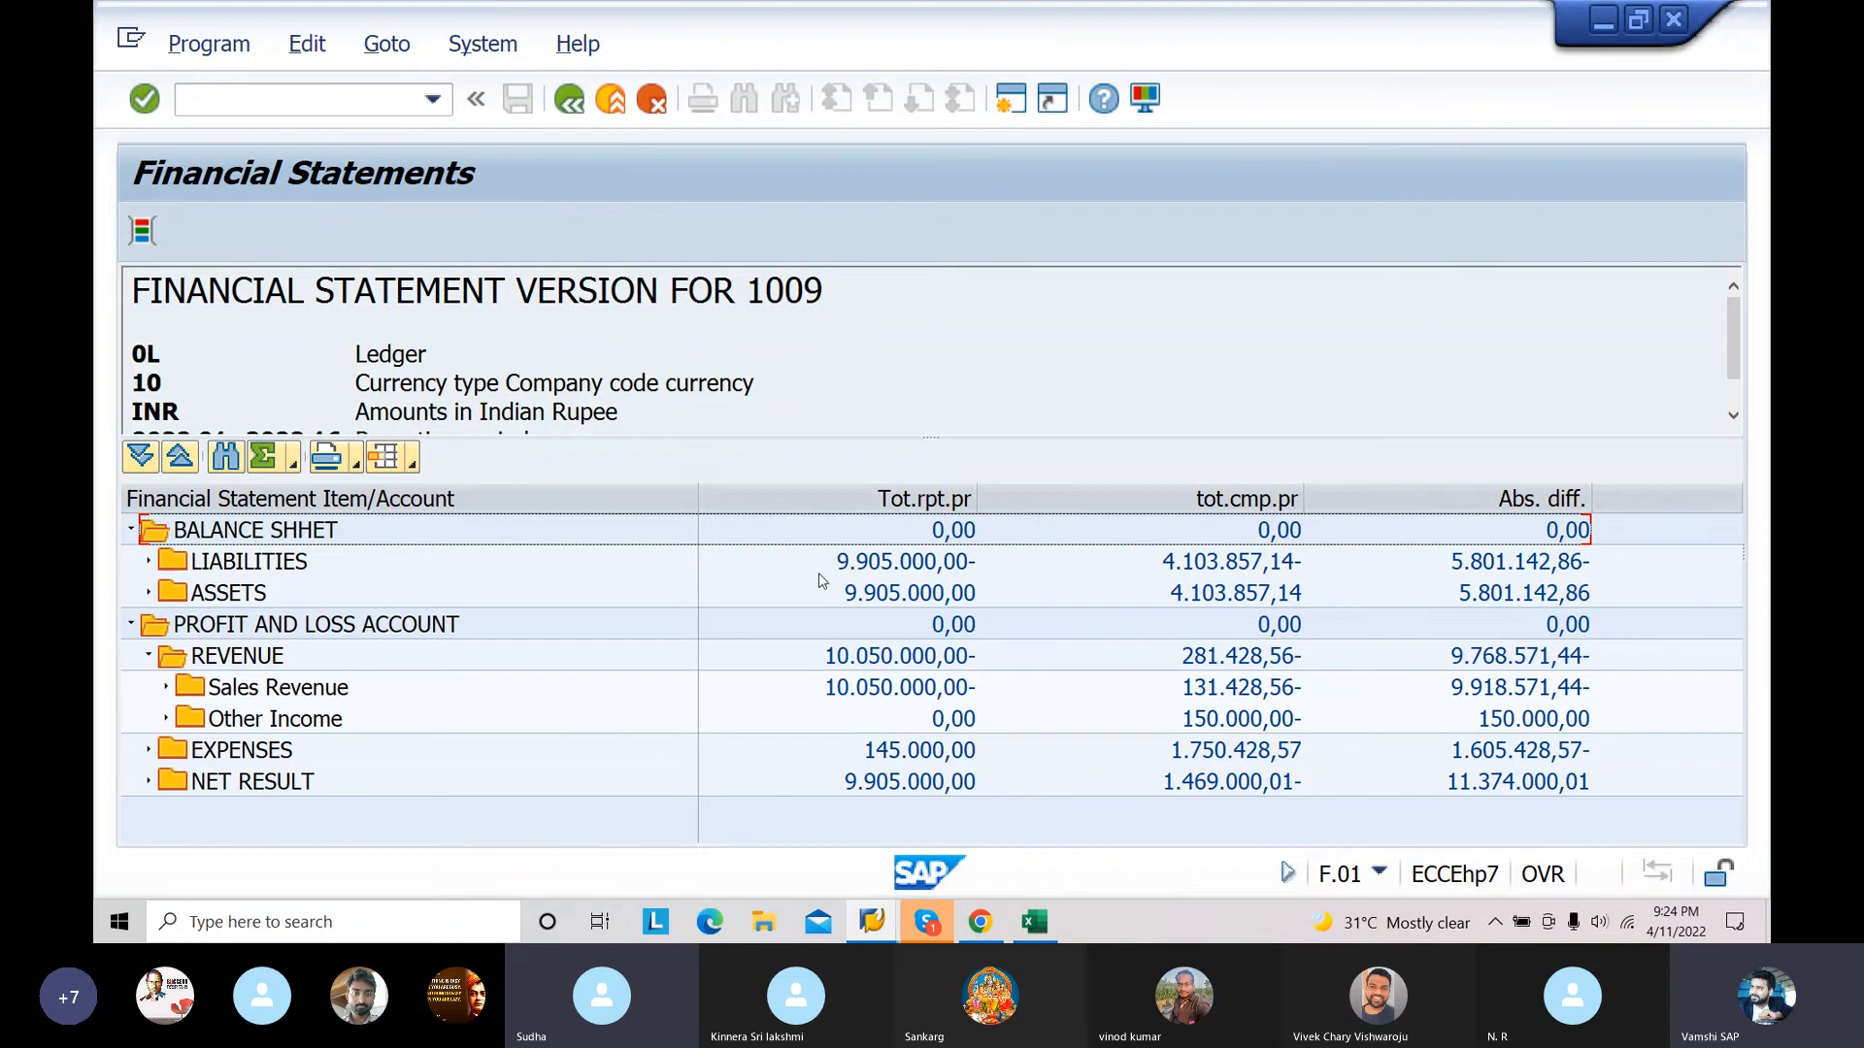
Step: Switch to the Skype call window
{"action": "left_click", "coordinate": [924, 927]}
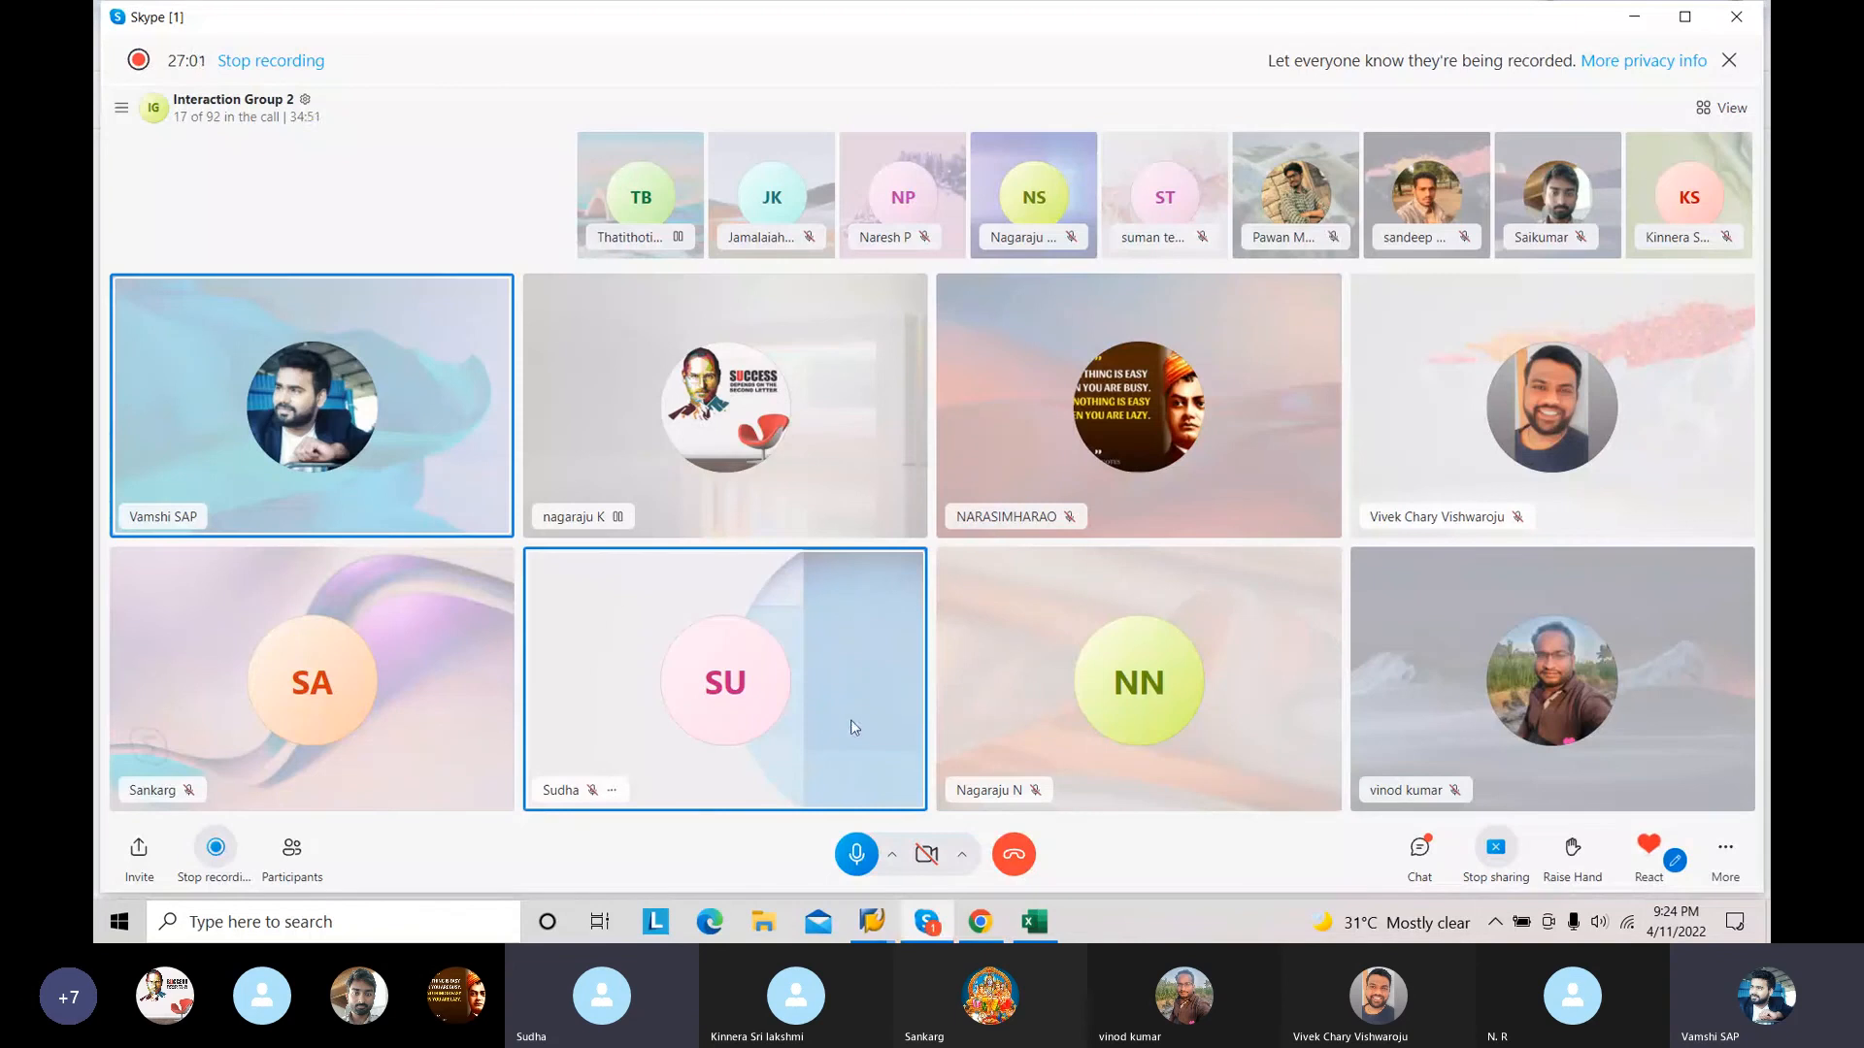